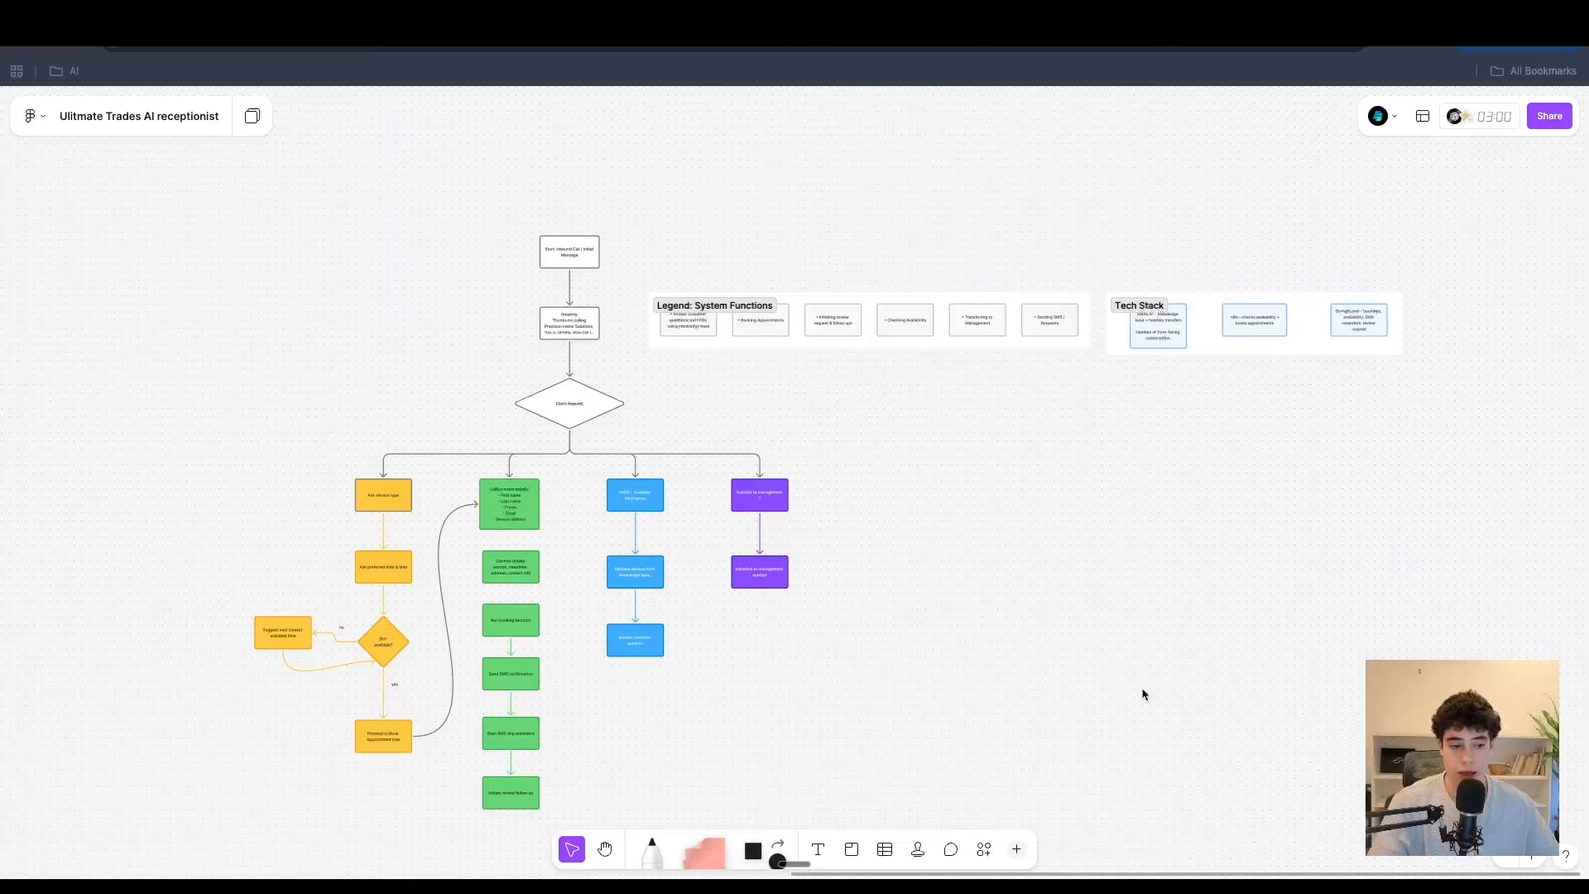
- Examine the System Functions legend and the Tech Stack section beside the flowchart
{"action": "scroll", "coordinate": [920, 513], "scroll_direction": "up", "scroll_amount": 5}
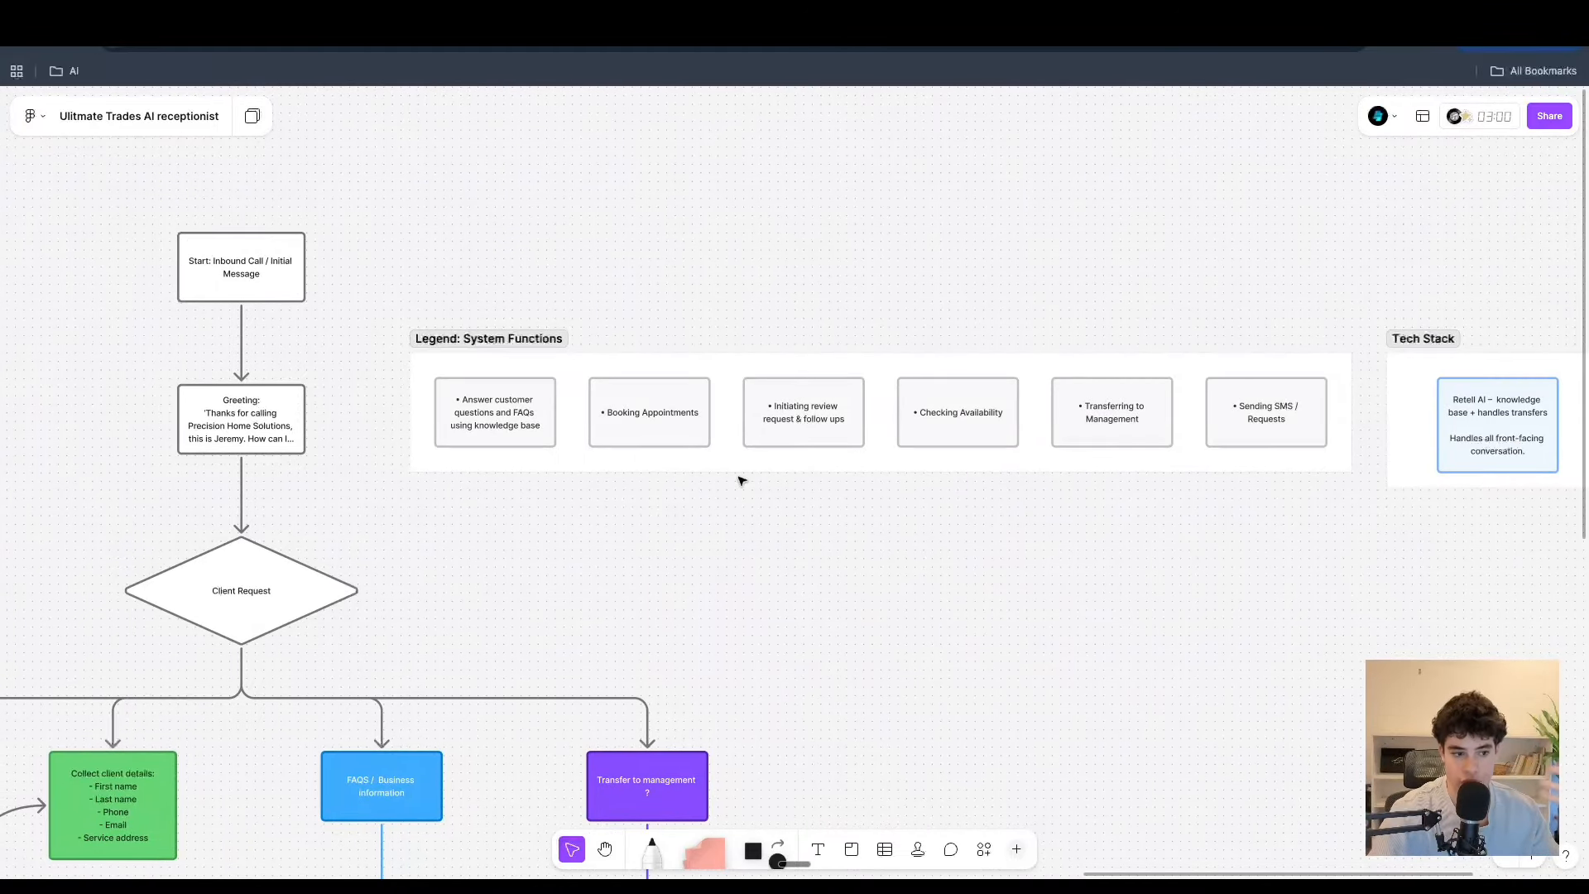
{"action": "scroll", "coordinate": [741, 480], "scroll_direction": "down", "scroll_amount": 3}
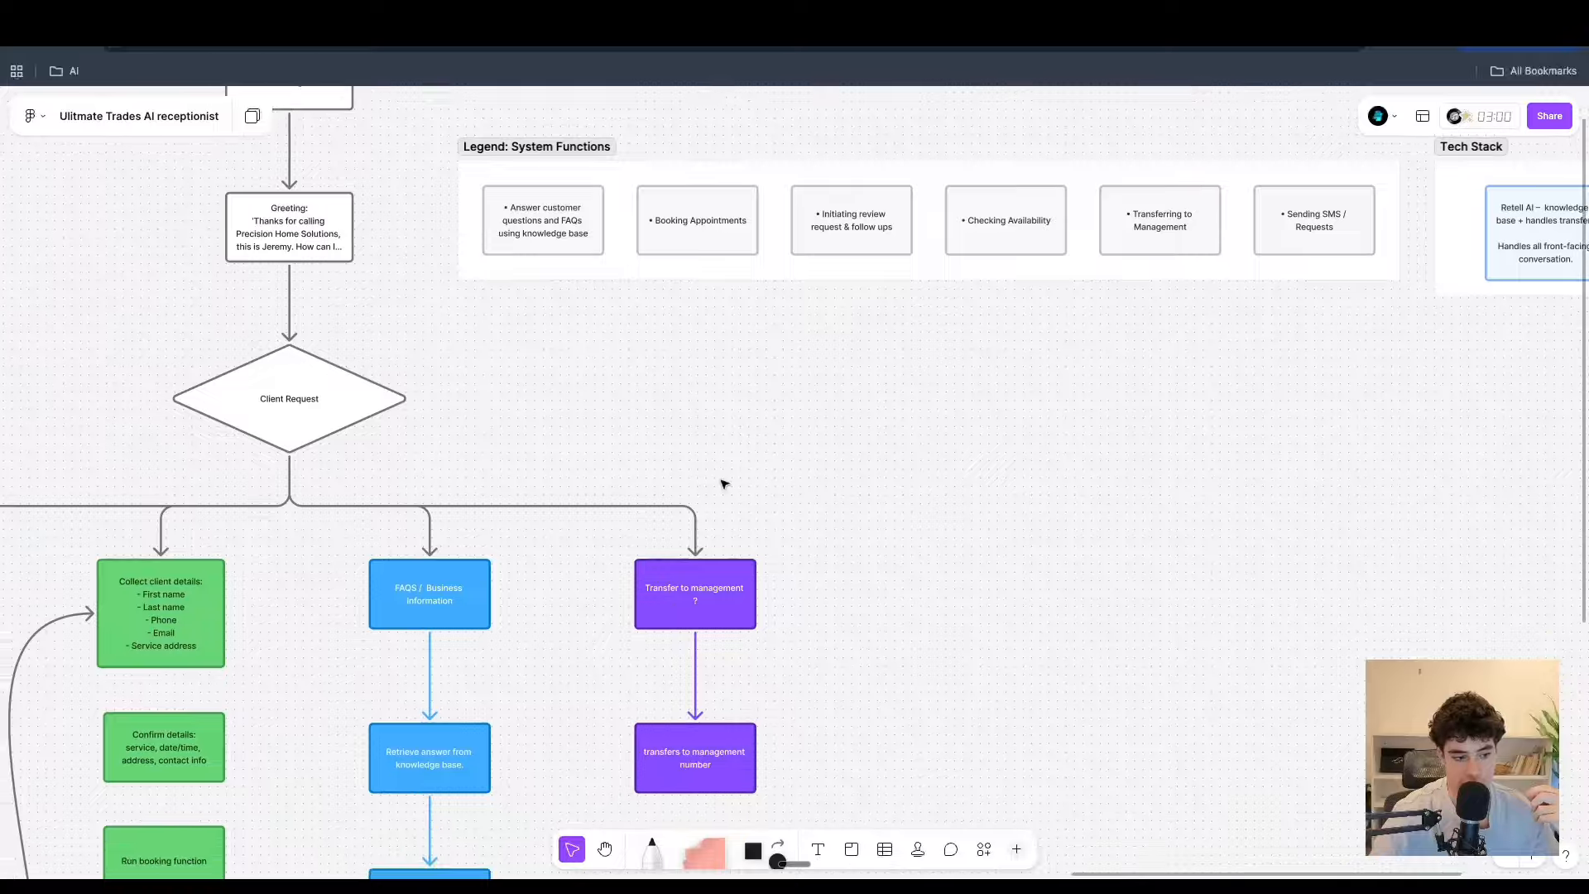
{"action": "scroll", "coordinate": [726, 522], "scroll_direction": "up", "scroll_amount": 1}
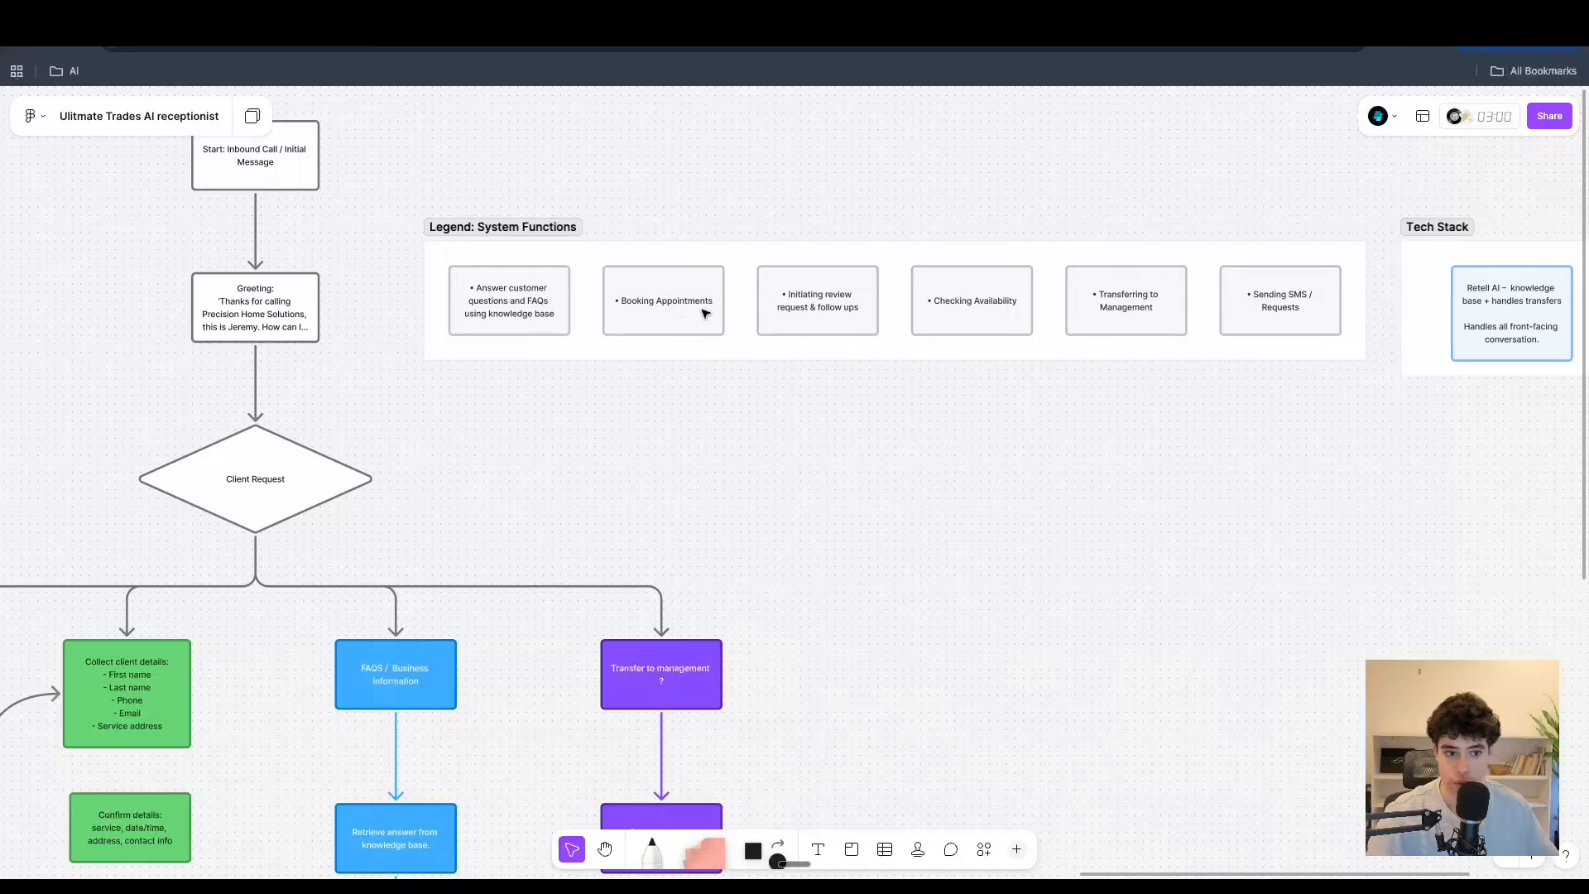
{"action": "left_click", "coordinate": [822, 297]}
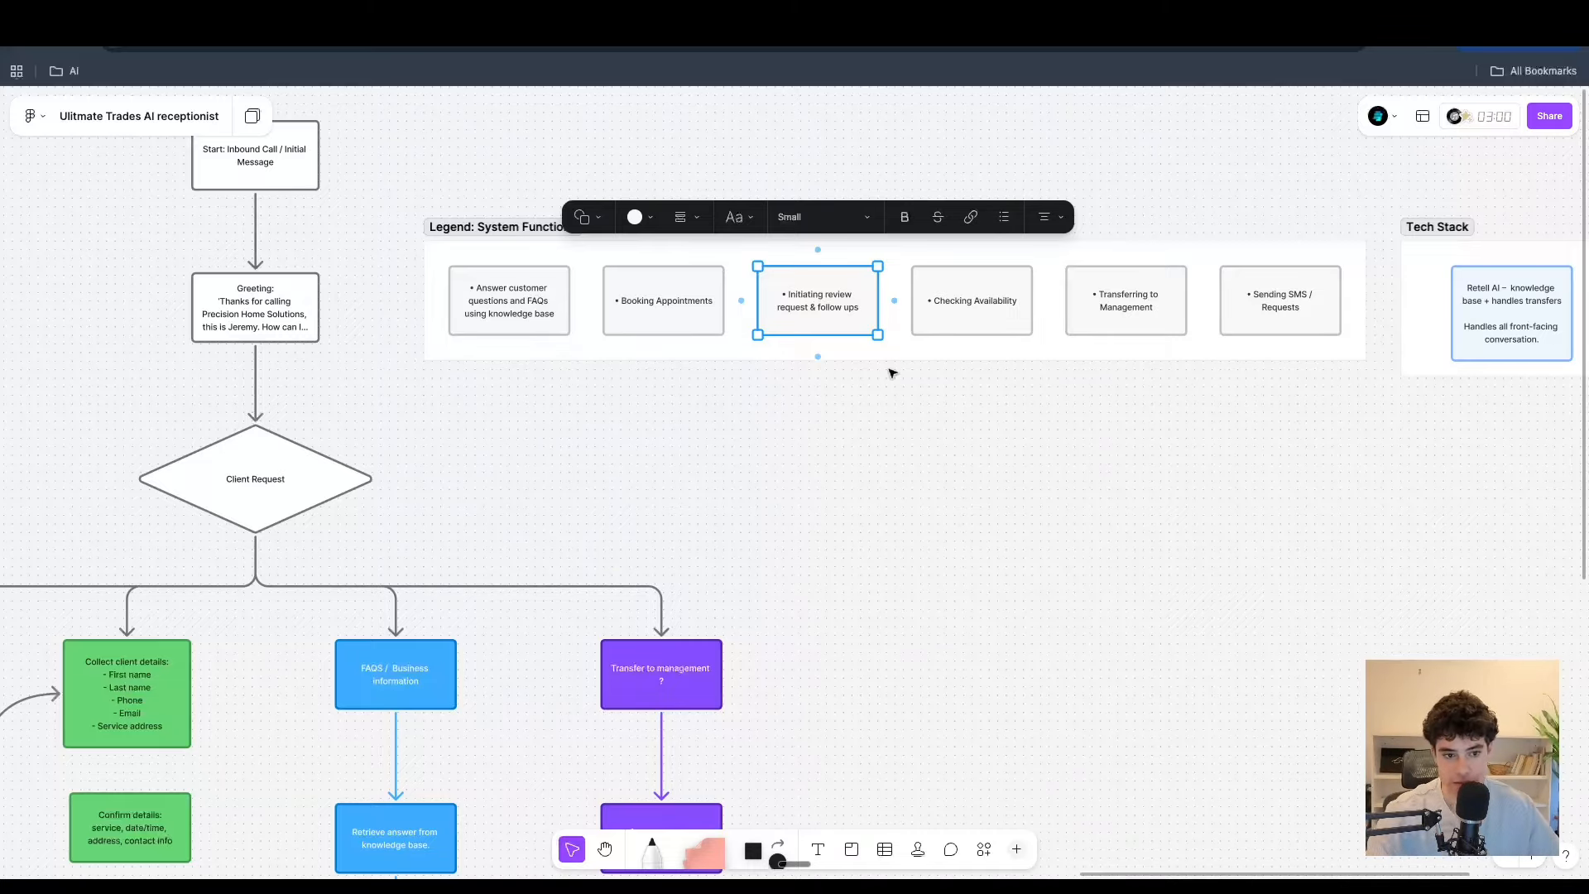
{"action": "left_click", "coordinate": [1054, 382]}
{"action": "left_click", "coordinate": [1003, 323]}
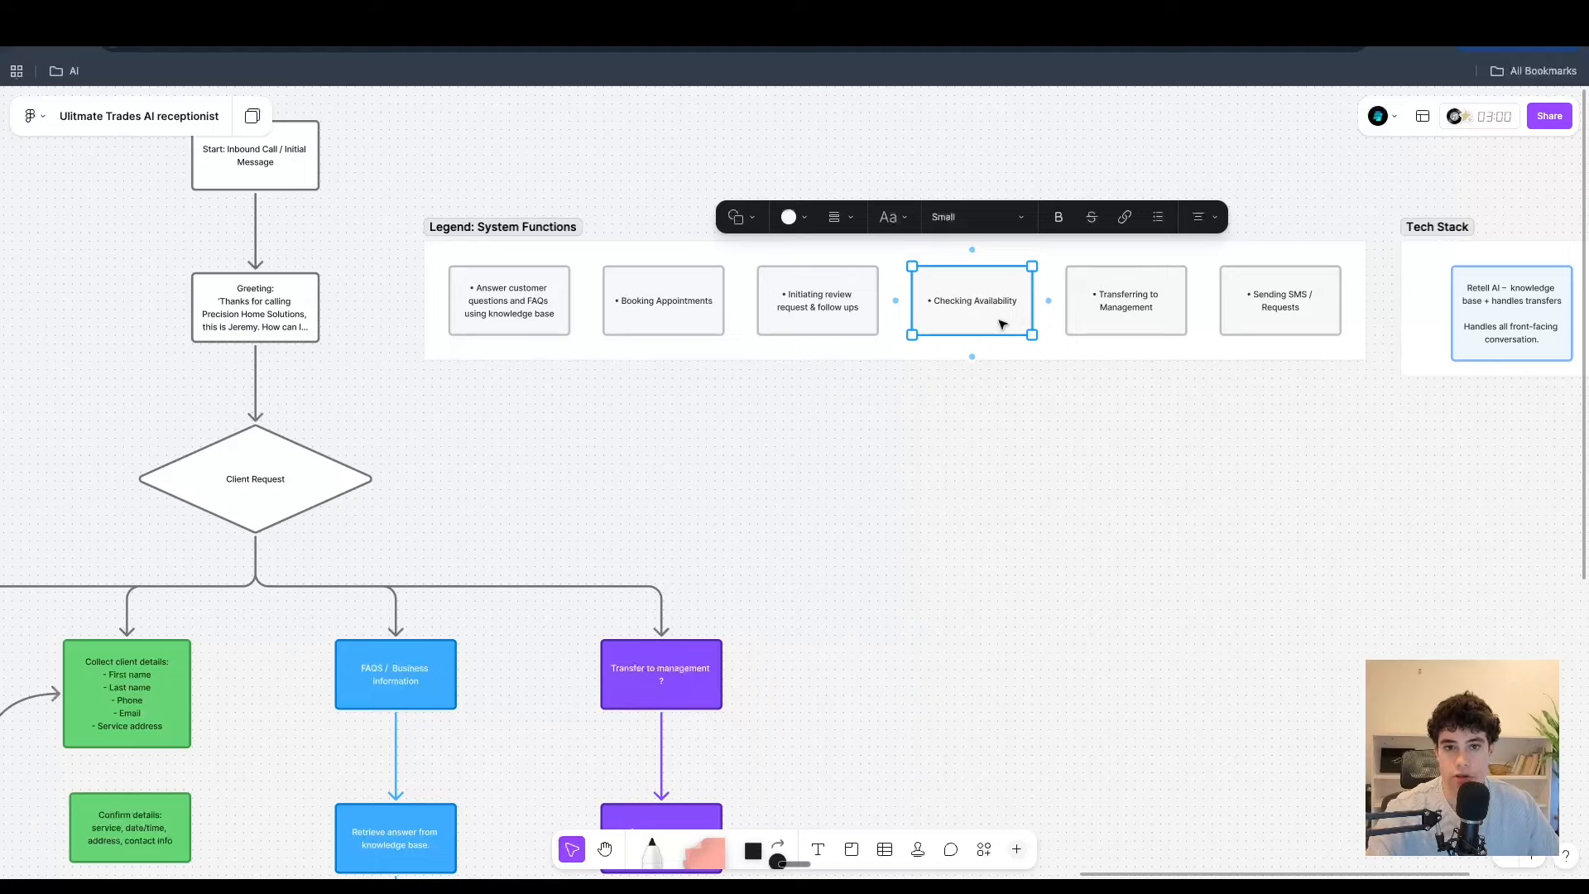
{"action": "scroll", "coordinate": [1002, 323], "scroll_direction": "right", "scroll_amount": 10}
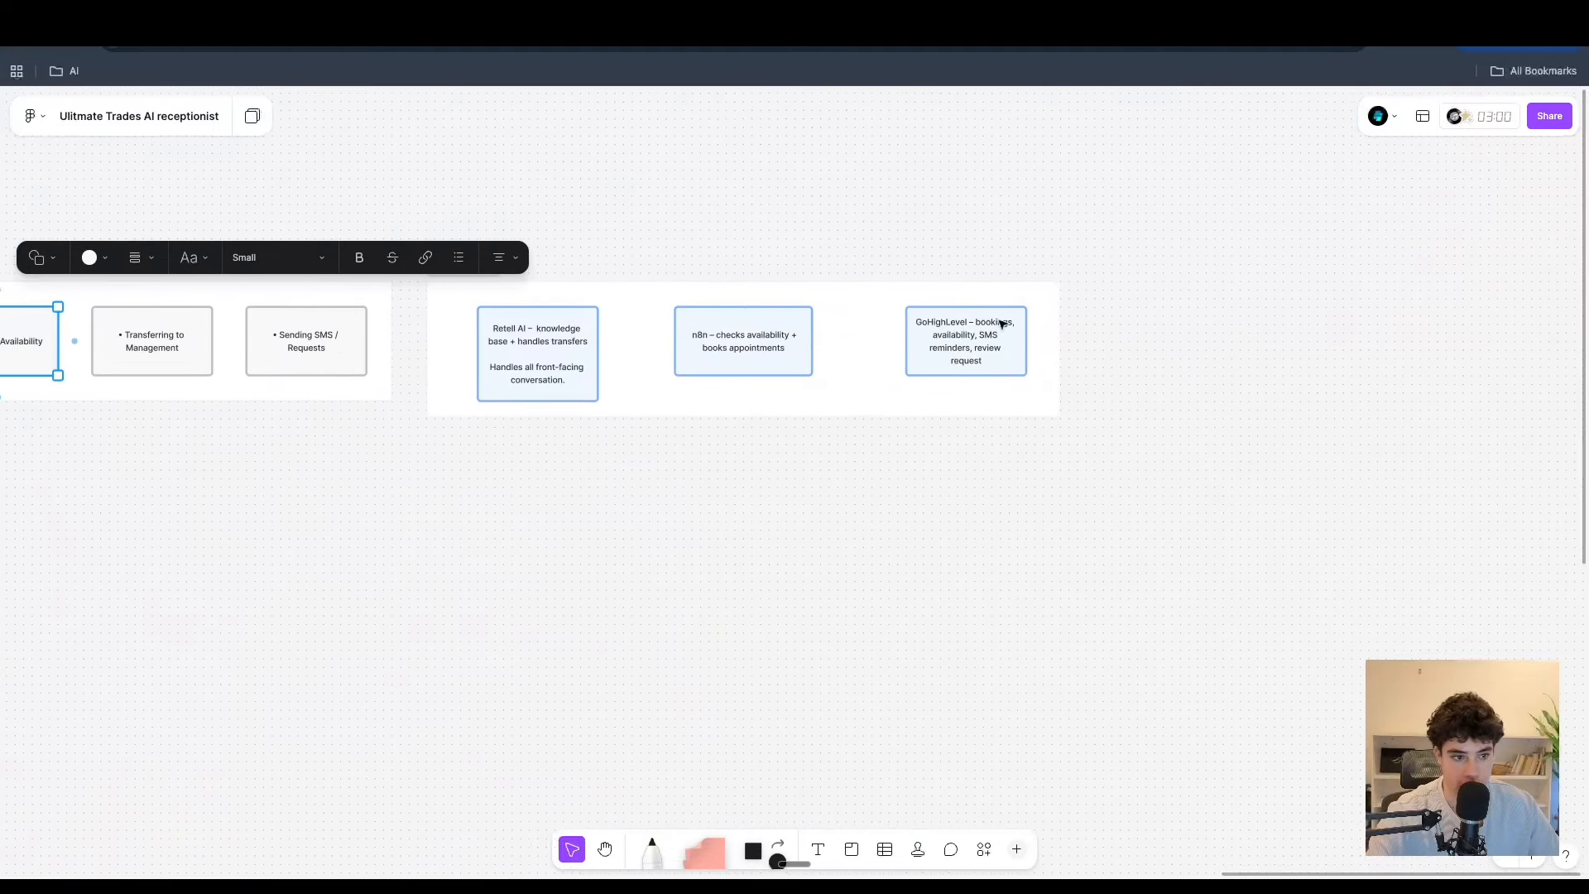
{"action": "left_click", "coordinate": [917, 449]}
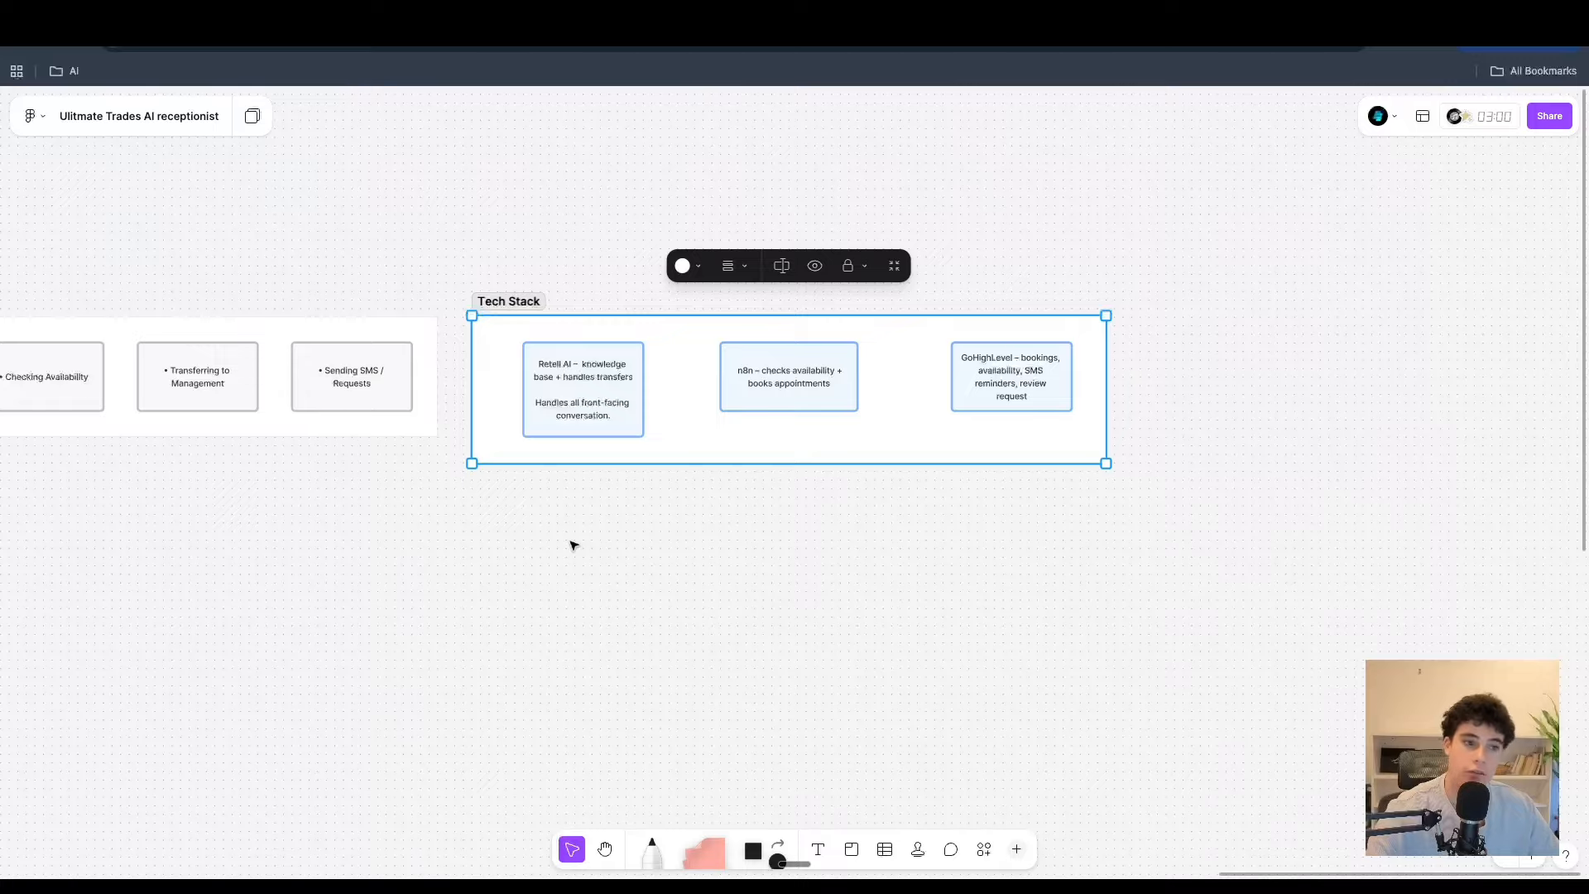
{"action": "left_click", "coordinate": [635, 544]}
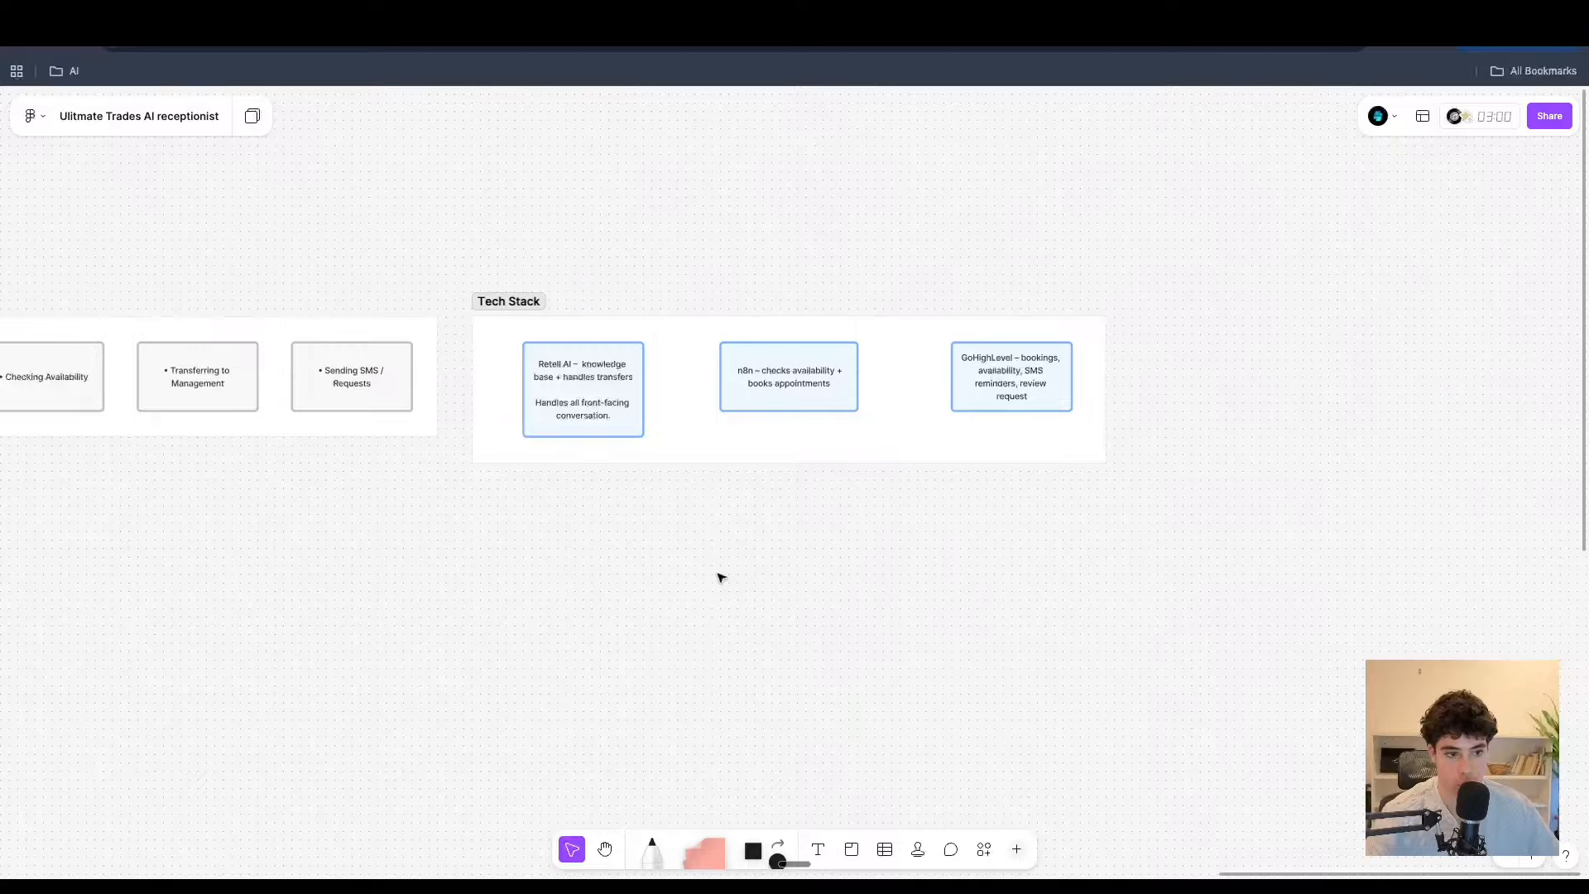
- Make the Greeting box below the start box taller so its full text fits
{"action": "scroll", "coordinate": [719, 576], "scroll_direction": "left", "scroll_amount": 15}
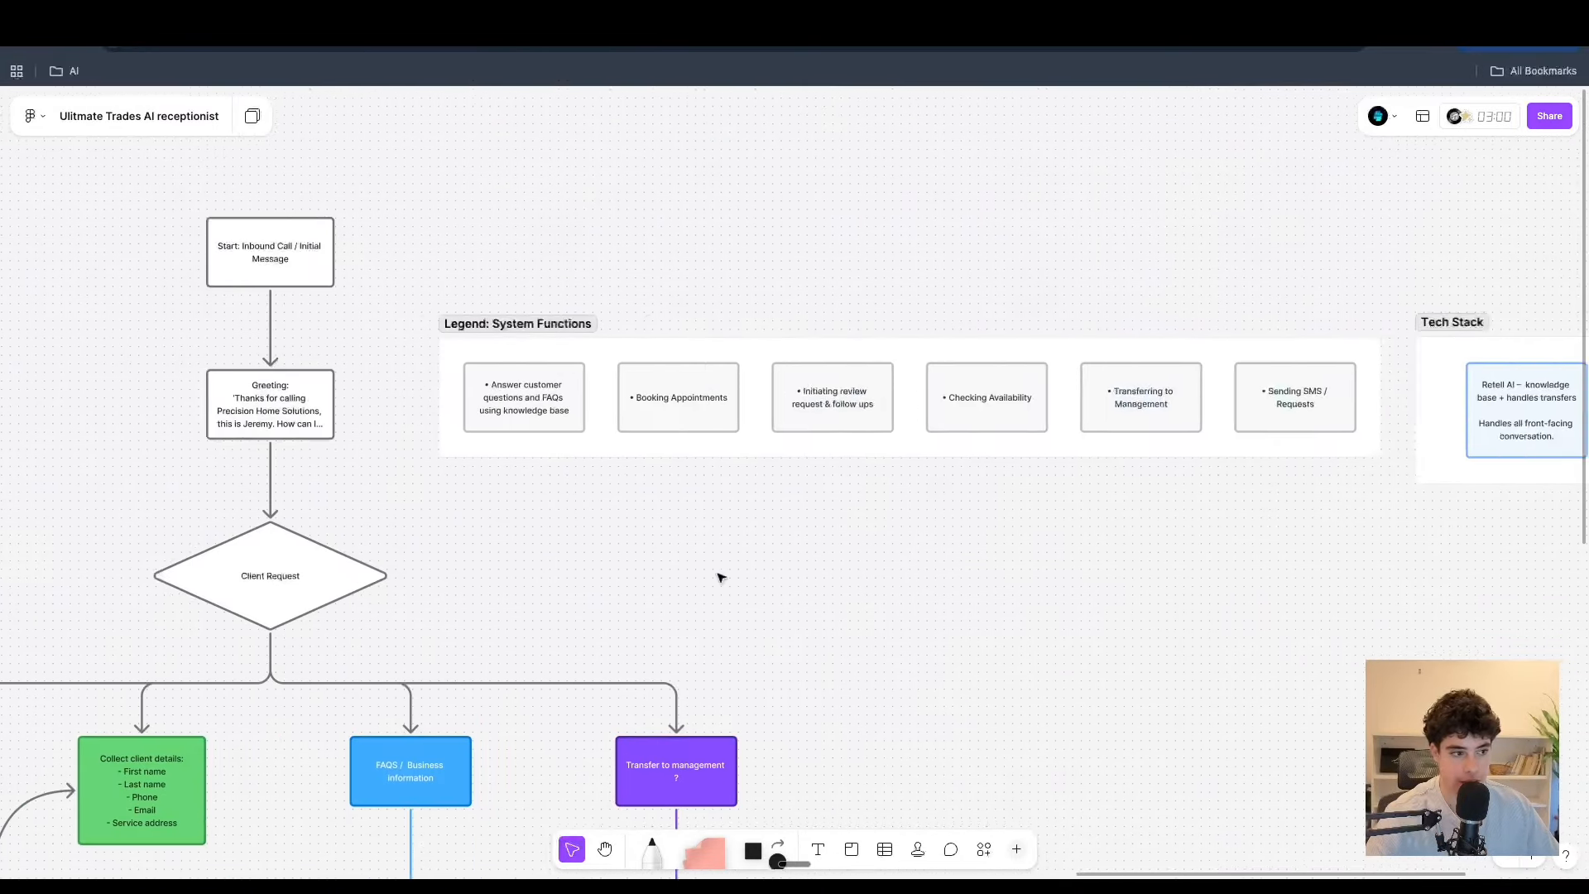
{"action": "scroll", "coordinate": [720, 577], "scroll_direction": "up", "scroll_amount": 5}
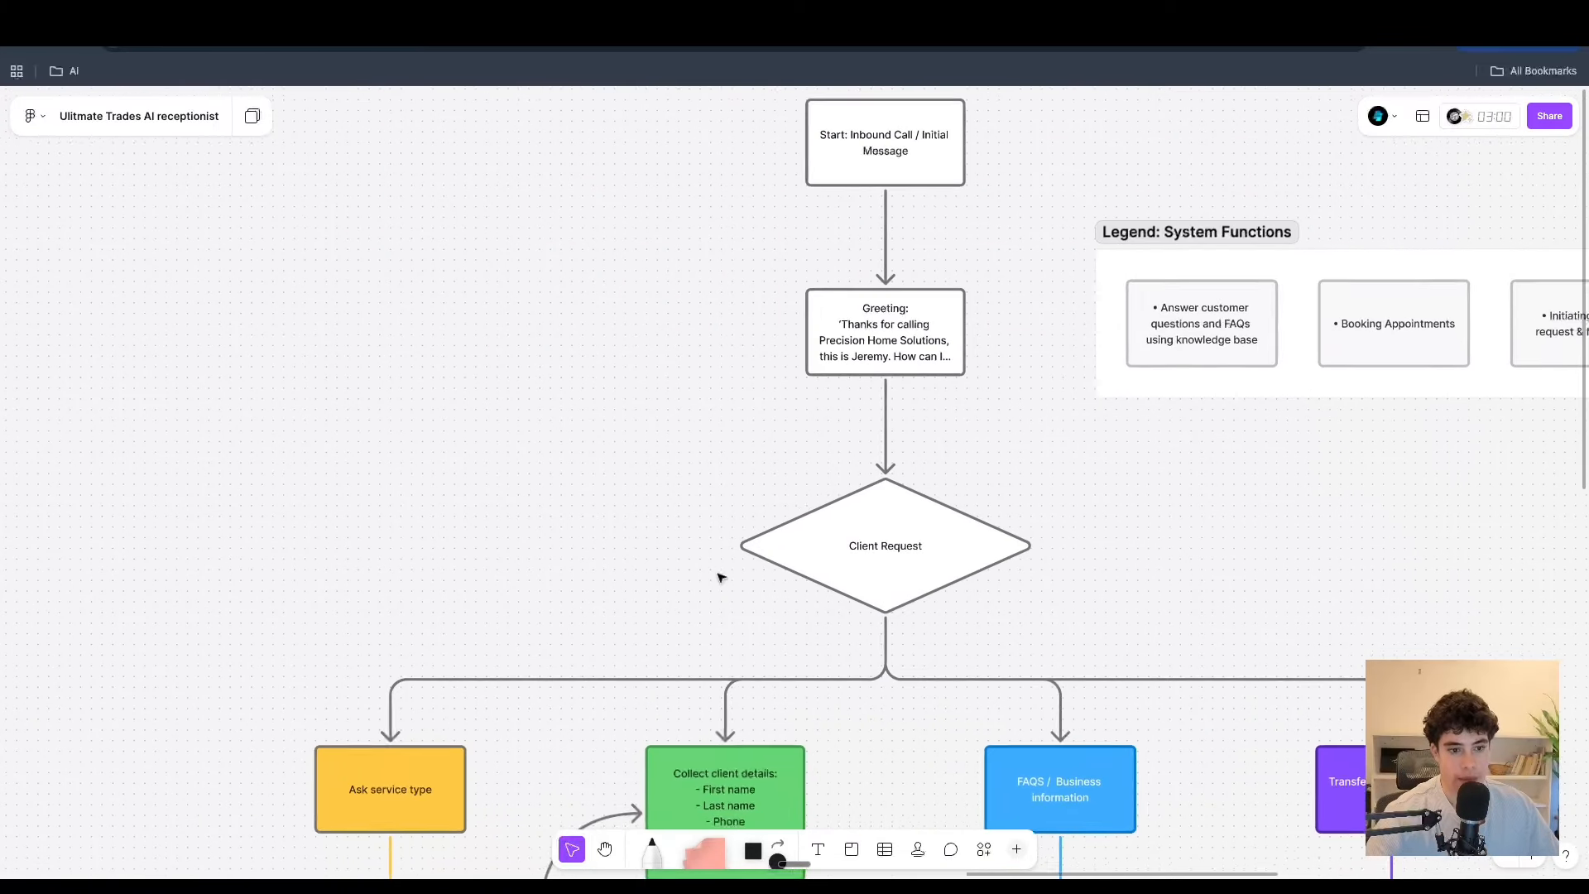
{"action": "scroll", "coordinate": [720, 577], "scroll_direction": "up", "scroll_amount": 1}
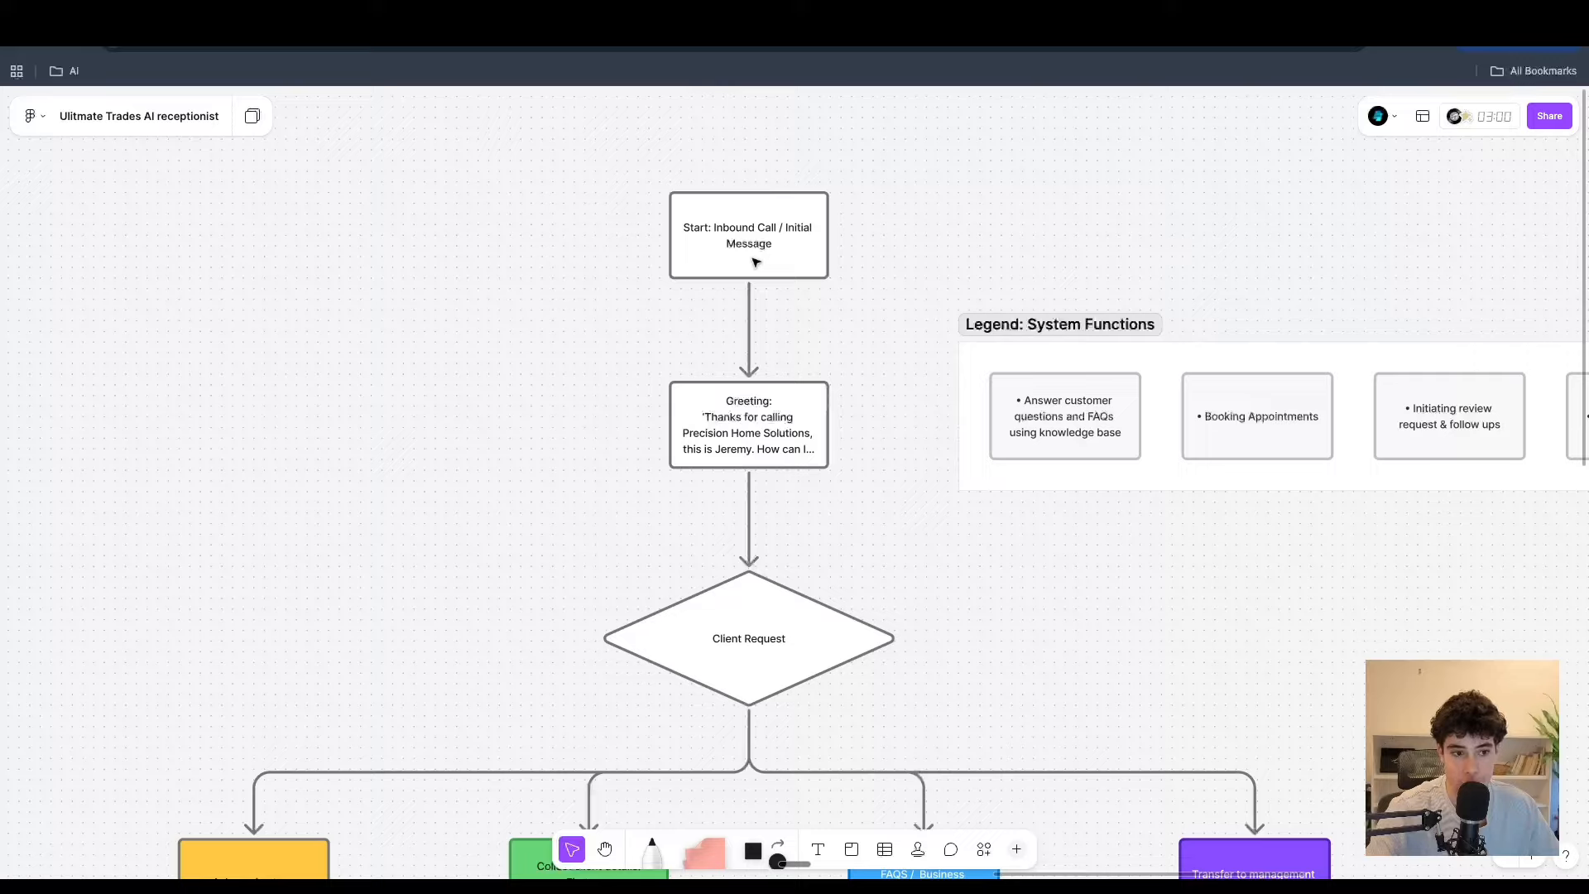
{"action": "left_click", "coordinate": [798, 422]}
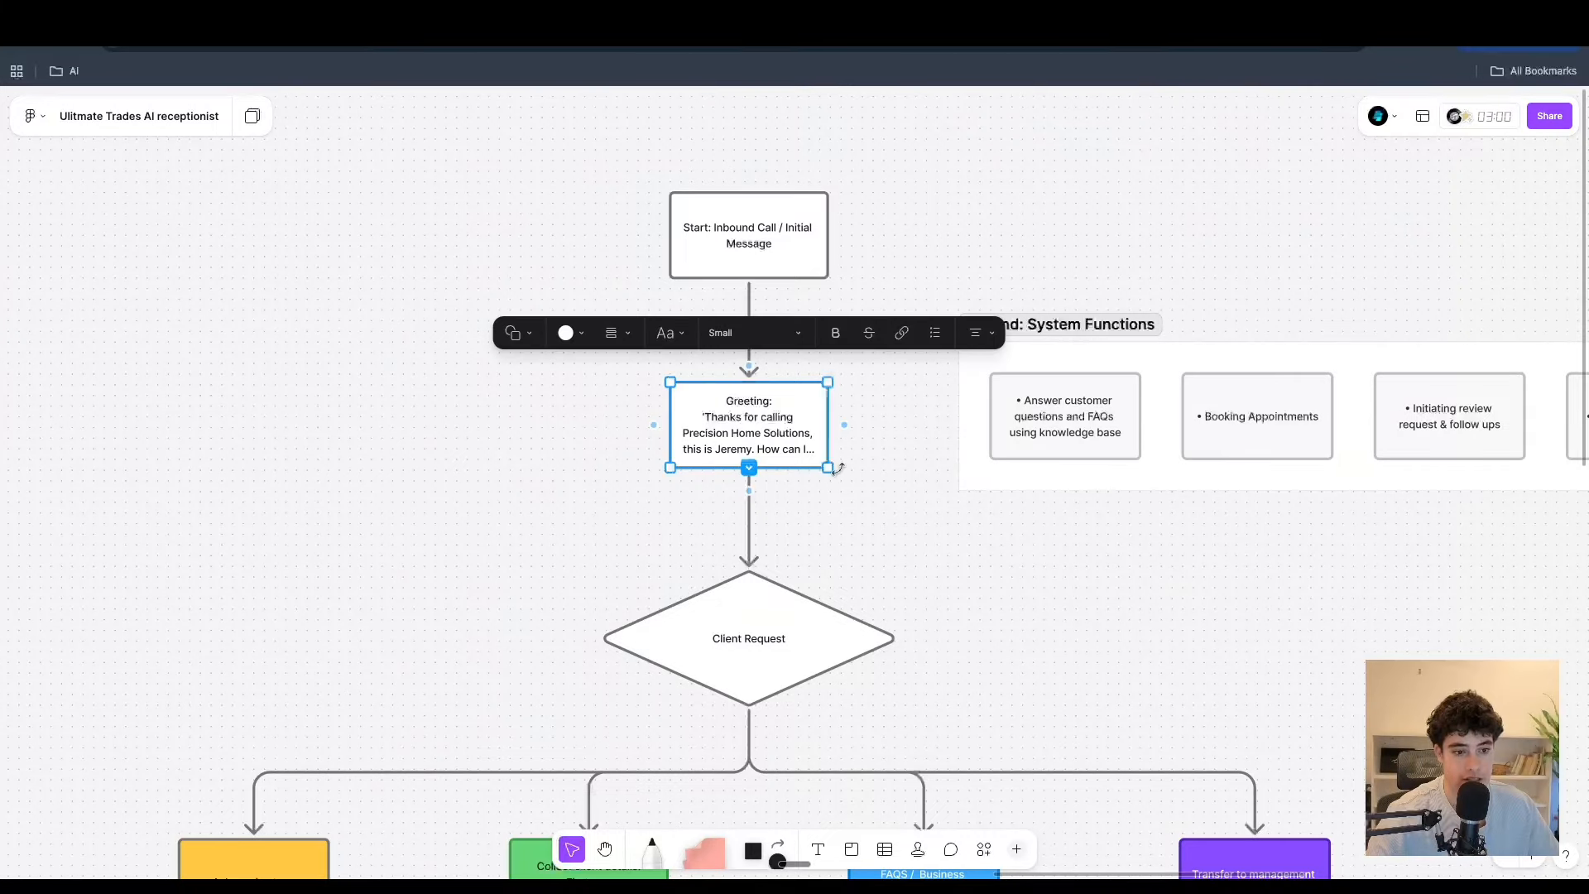
{"action": "mouse_move", "coordinate": [827, 467]}
{"action": "left_mouse_down"}
{"action": "mouse_move", "coordinate": [842, 532]}
{"action": "mouse_move", "coordinate": [827, 490]}
{"action": "left_mouse_up"}
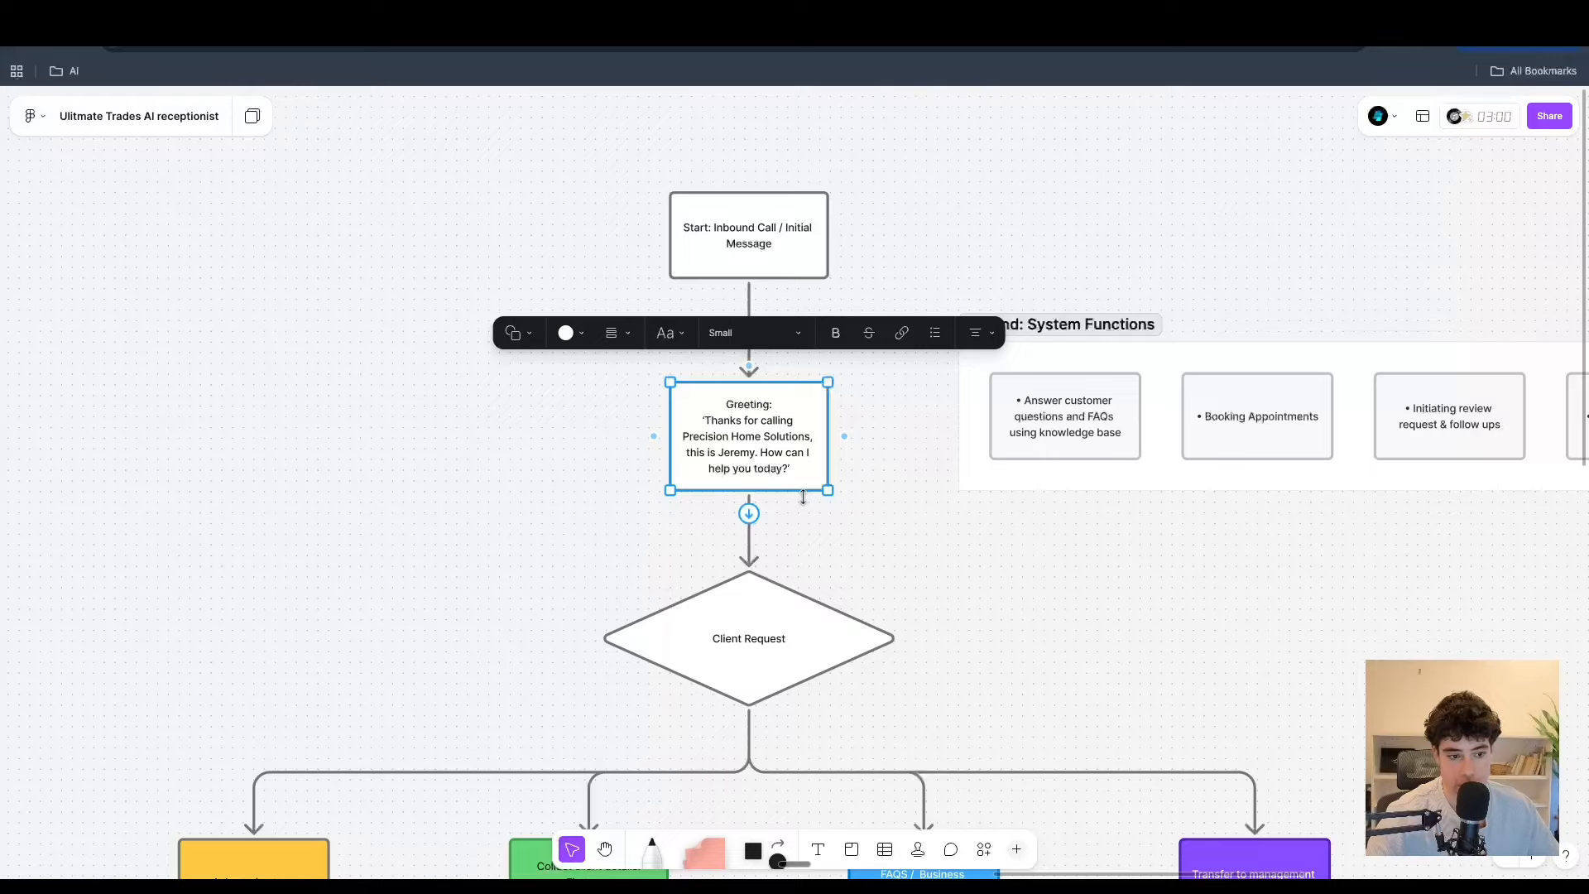
{"action": "left_click", "coordinate": [842, 532]}
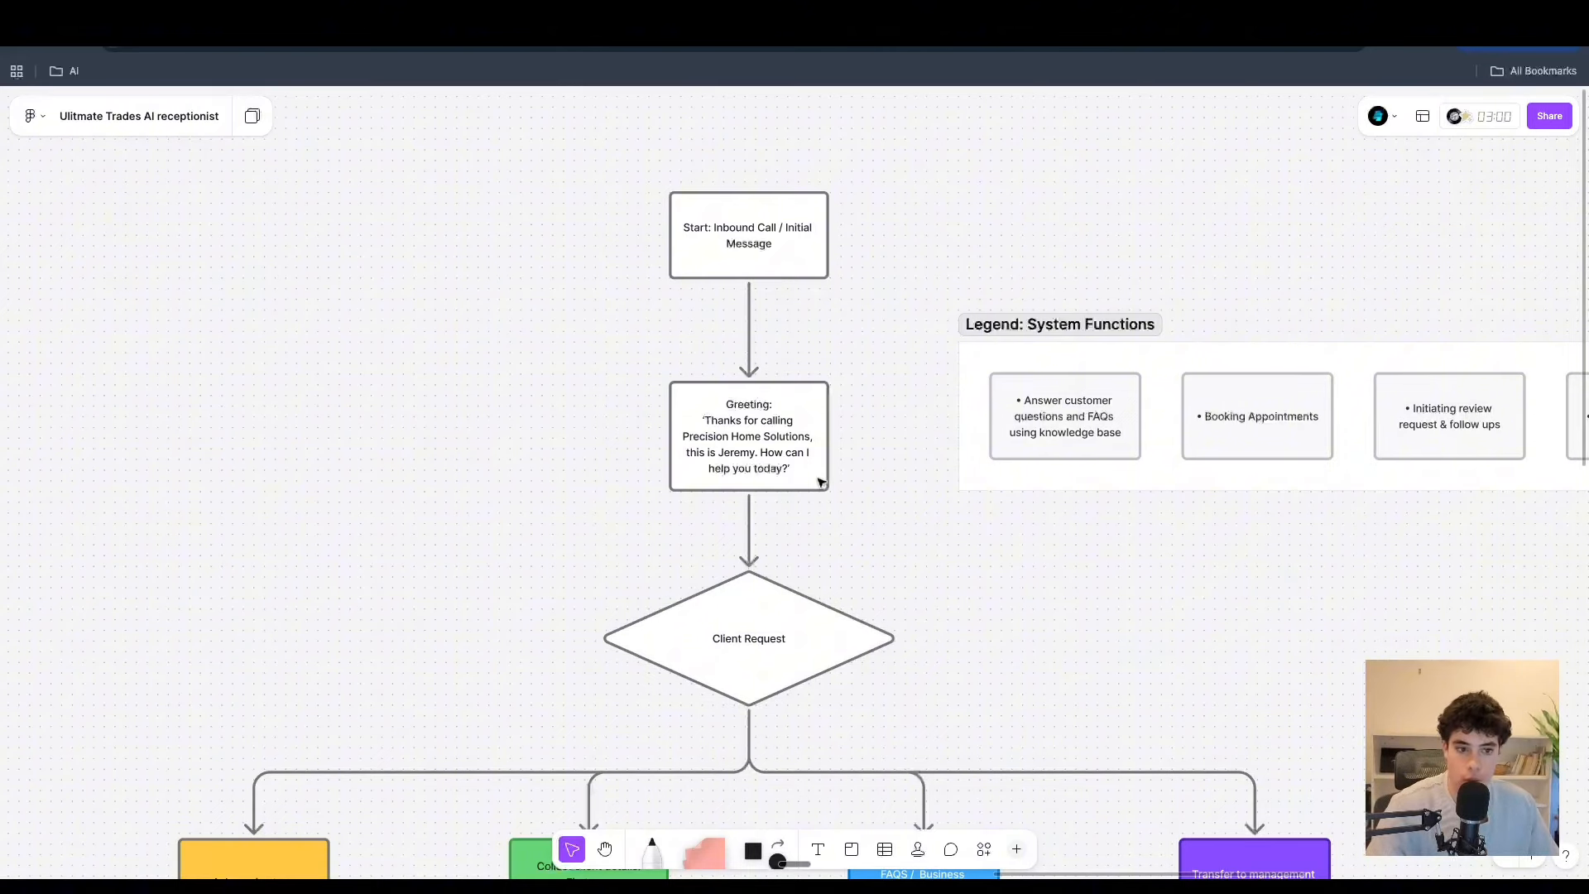
- Examine the Client Request decision and the four branches leading from it
{"action": "scroll", "coordinate": [819, 482], "scroll_direction": "down", "scroll_amount": 1}
{"action": "scroll", "coordinate": [819, 483], "scroll_direction": "down", "scroll_amount": 5}
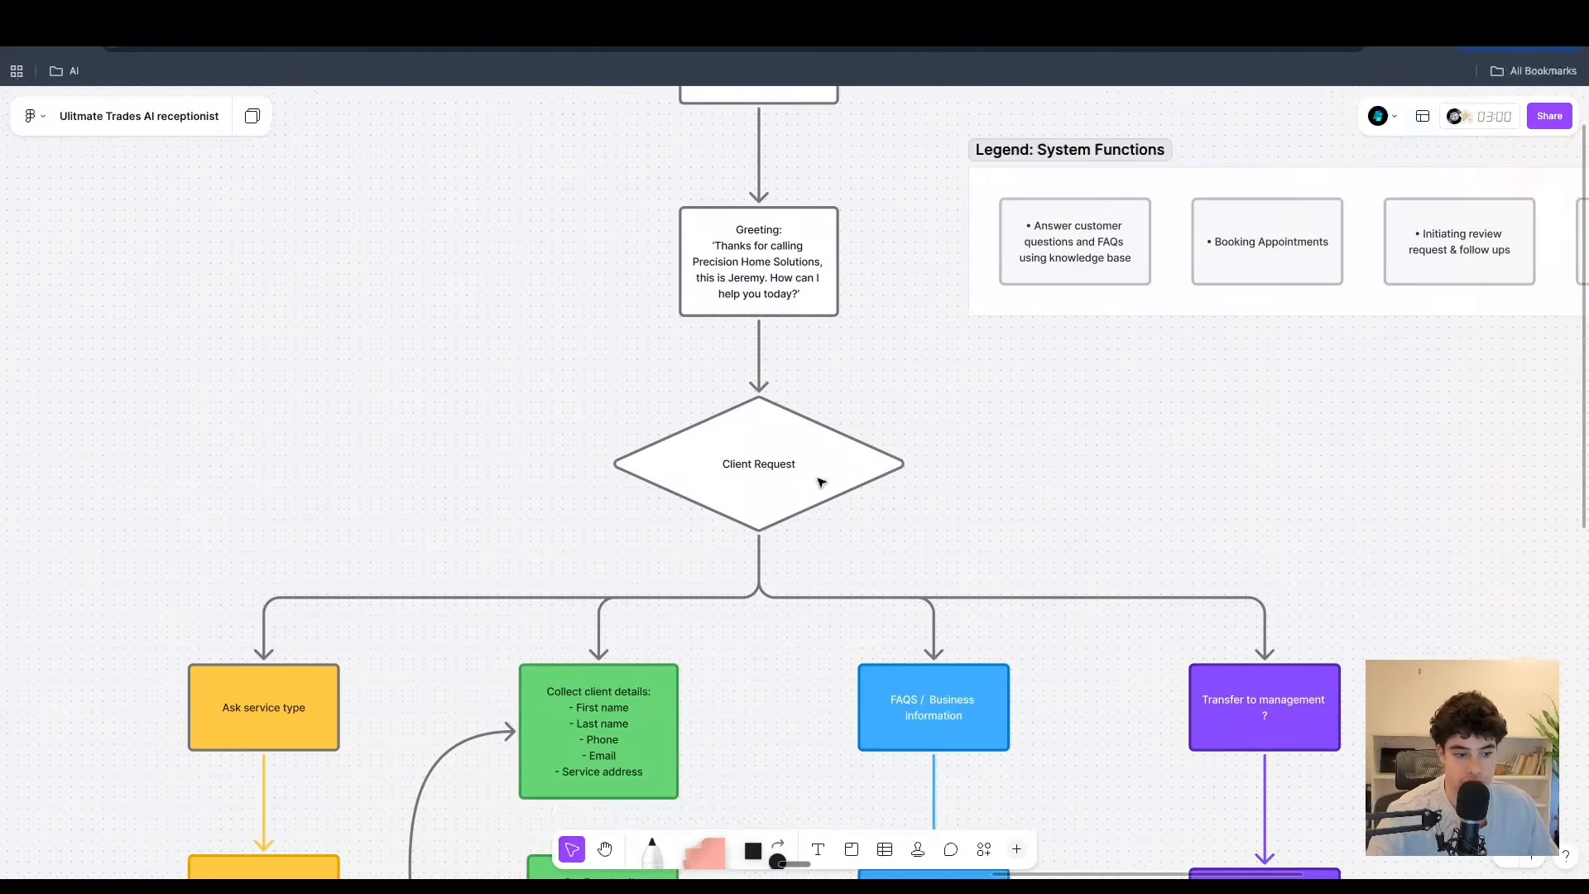
{"action": "scroll", "coordinate": [819, 480], "scroll_direction": "up", "scroll_amount": 1}
{"action": "left_click", "coordinate": [757, 308]}
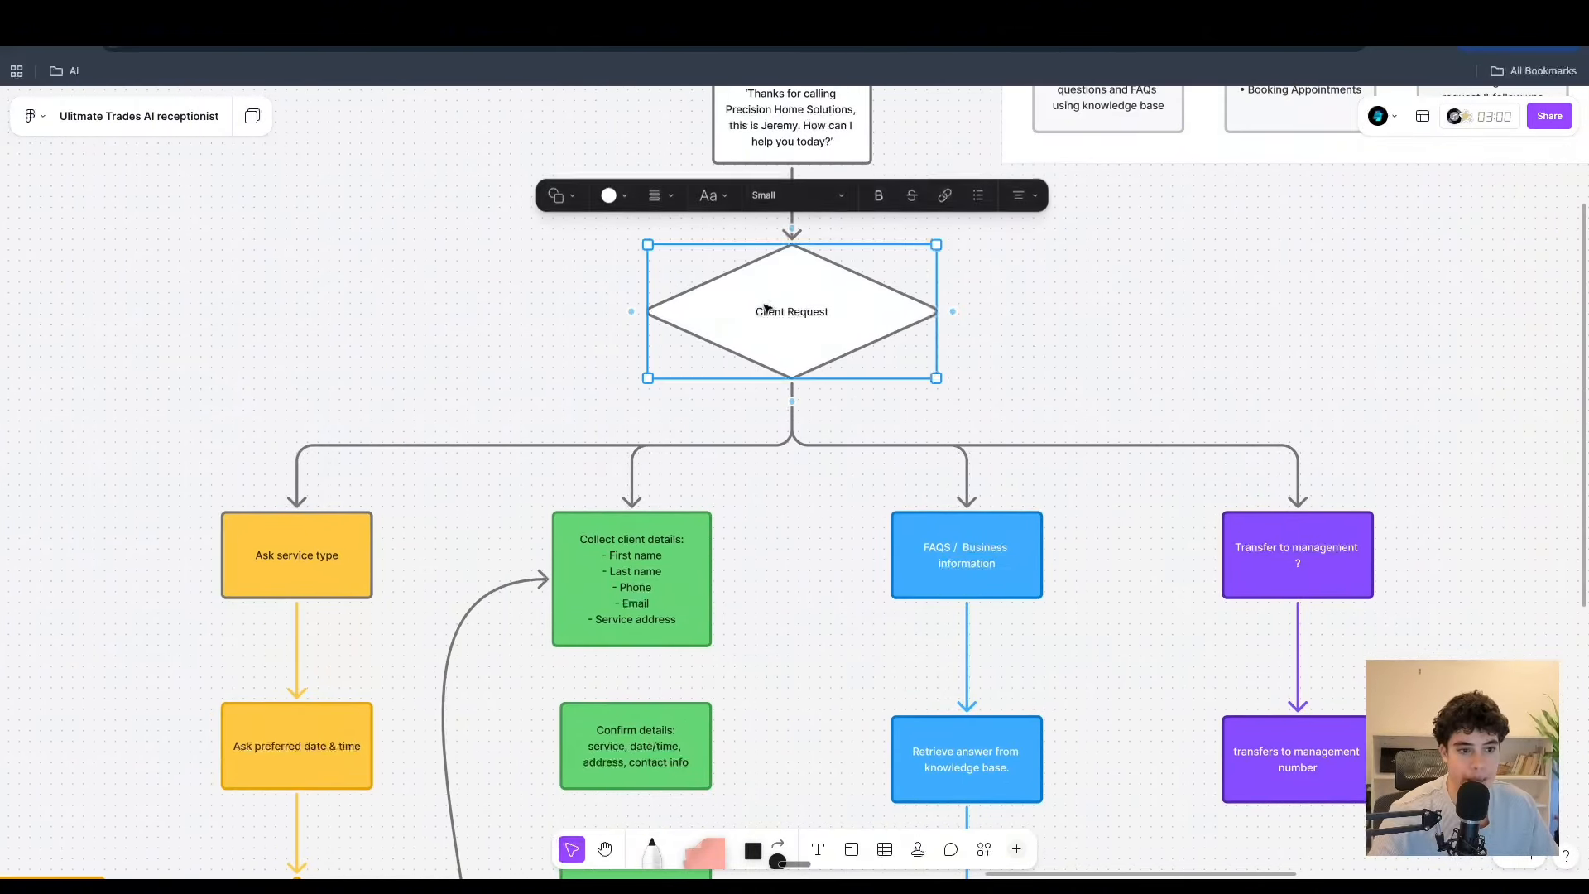
{"action": "left_click", "coordinate": [1087, 416]}
{"action": "scroll", "coordinate": [1087, 416], "scroll_direction": "down", "scroll_amount": 3}
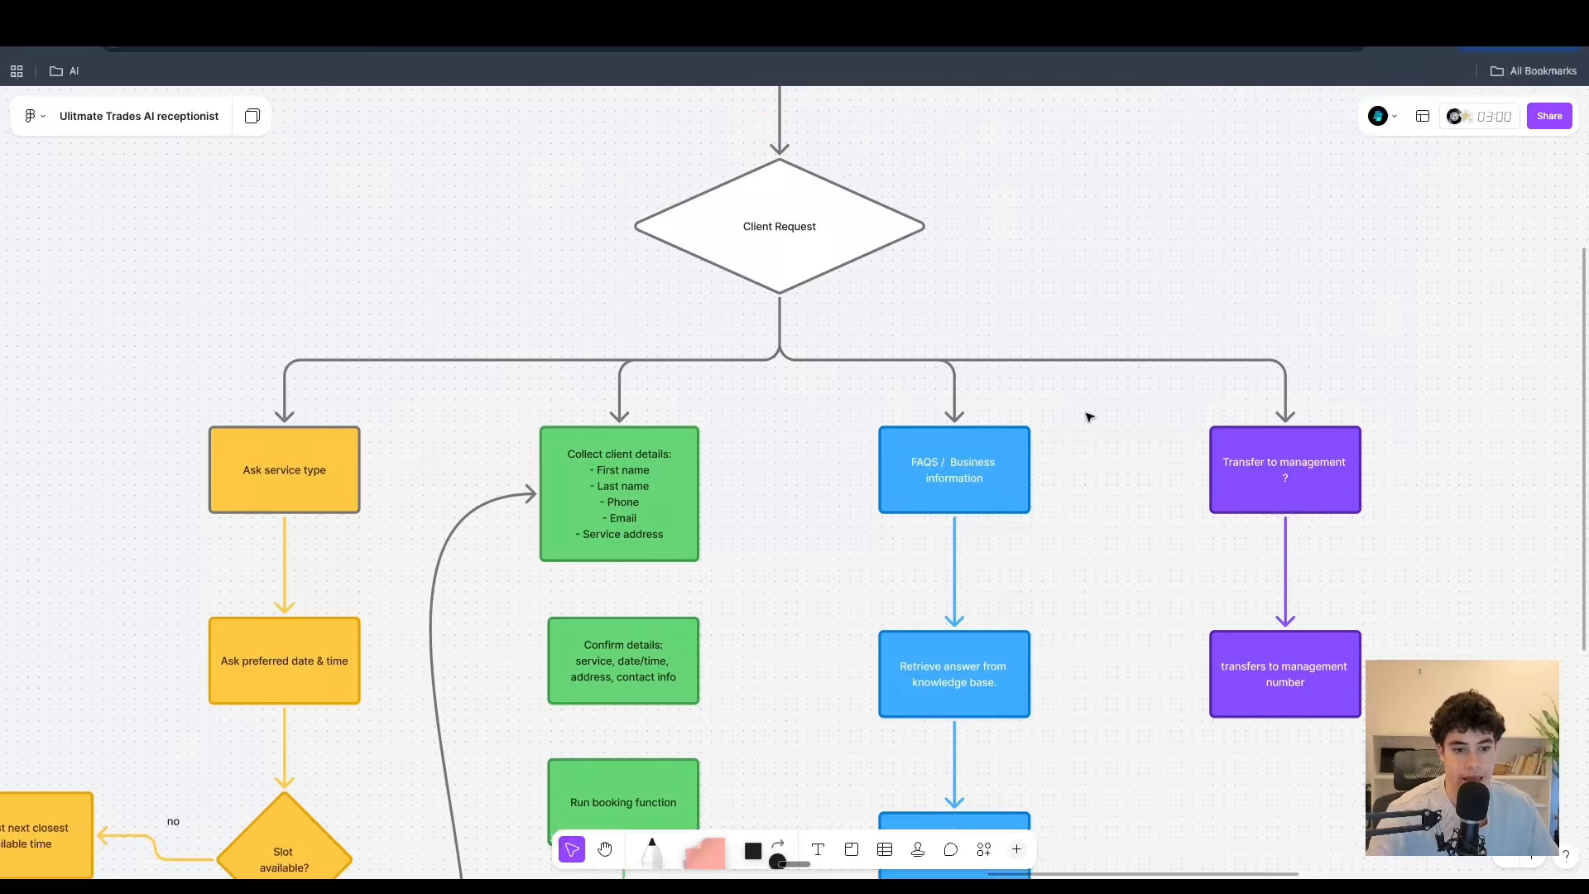
{"action": "scroll", "coordinate": [1088, 416], "scroll_direction": "down", "scroll_amount": 2}
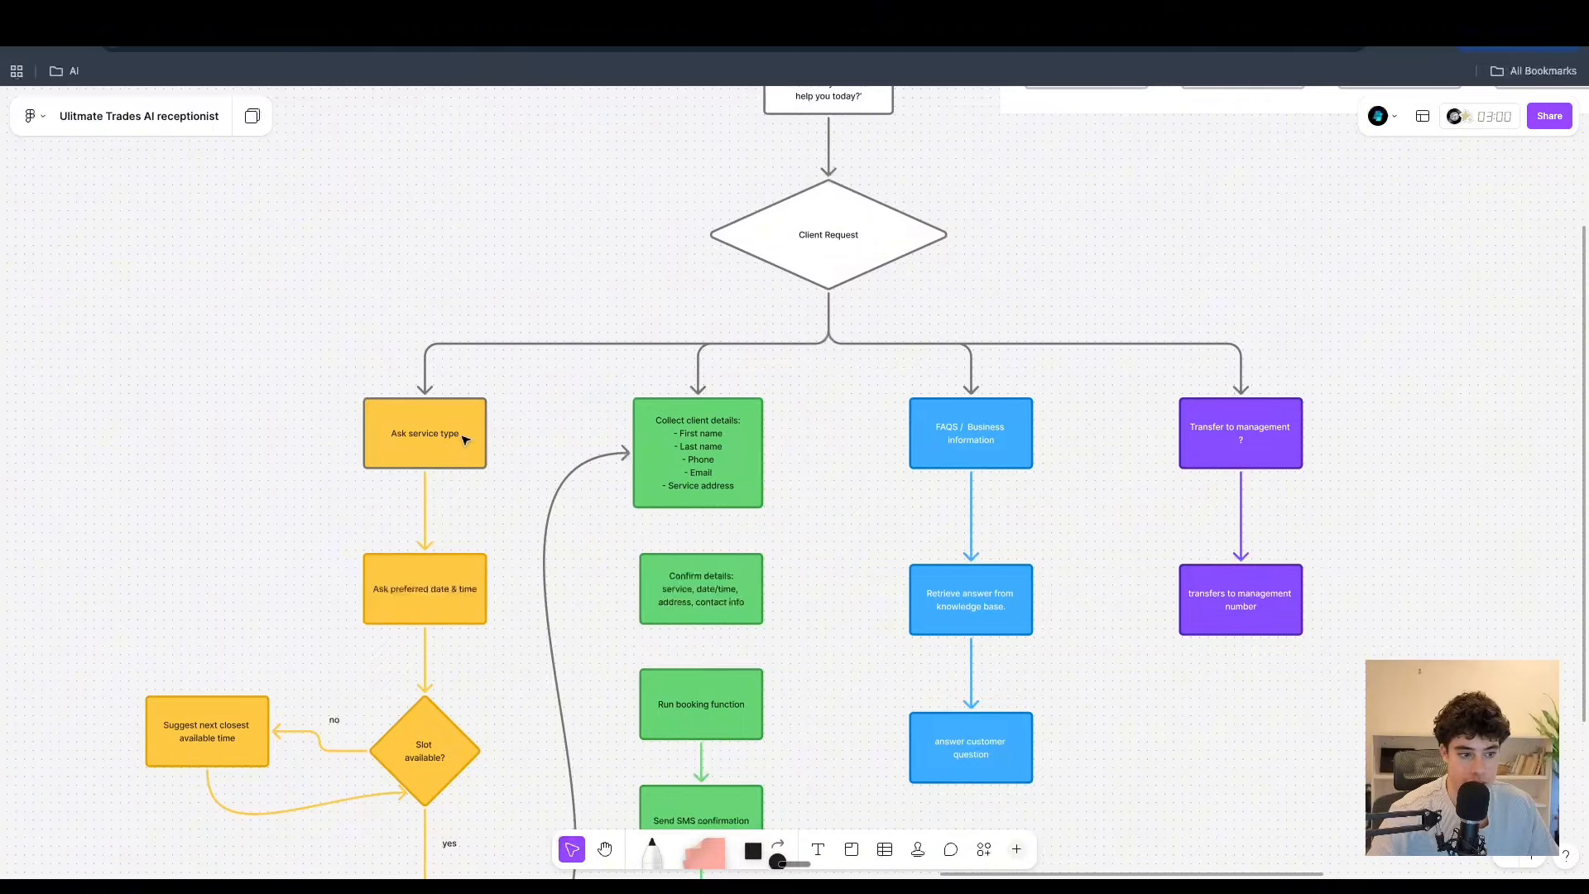
- Examine the yellow availability branch from Ask service type down to Proceed to Book Appointment flow
{"action": "scroll", "coordinate": [441, 546], "scroll_direction": "up", "scroll_amount": 3}
{"action": "scroll", "coordinate": [441, 546], "scroll_direction": "up", "scroll_amount": 1}
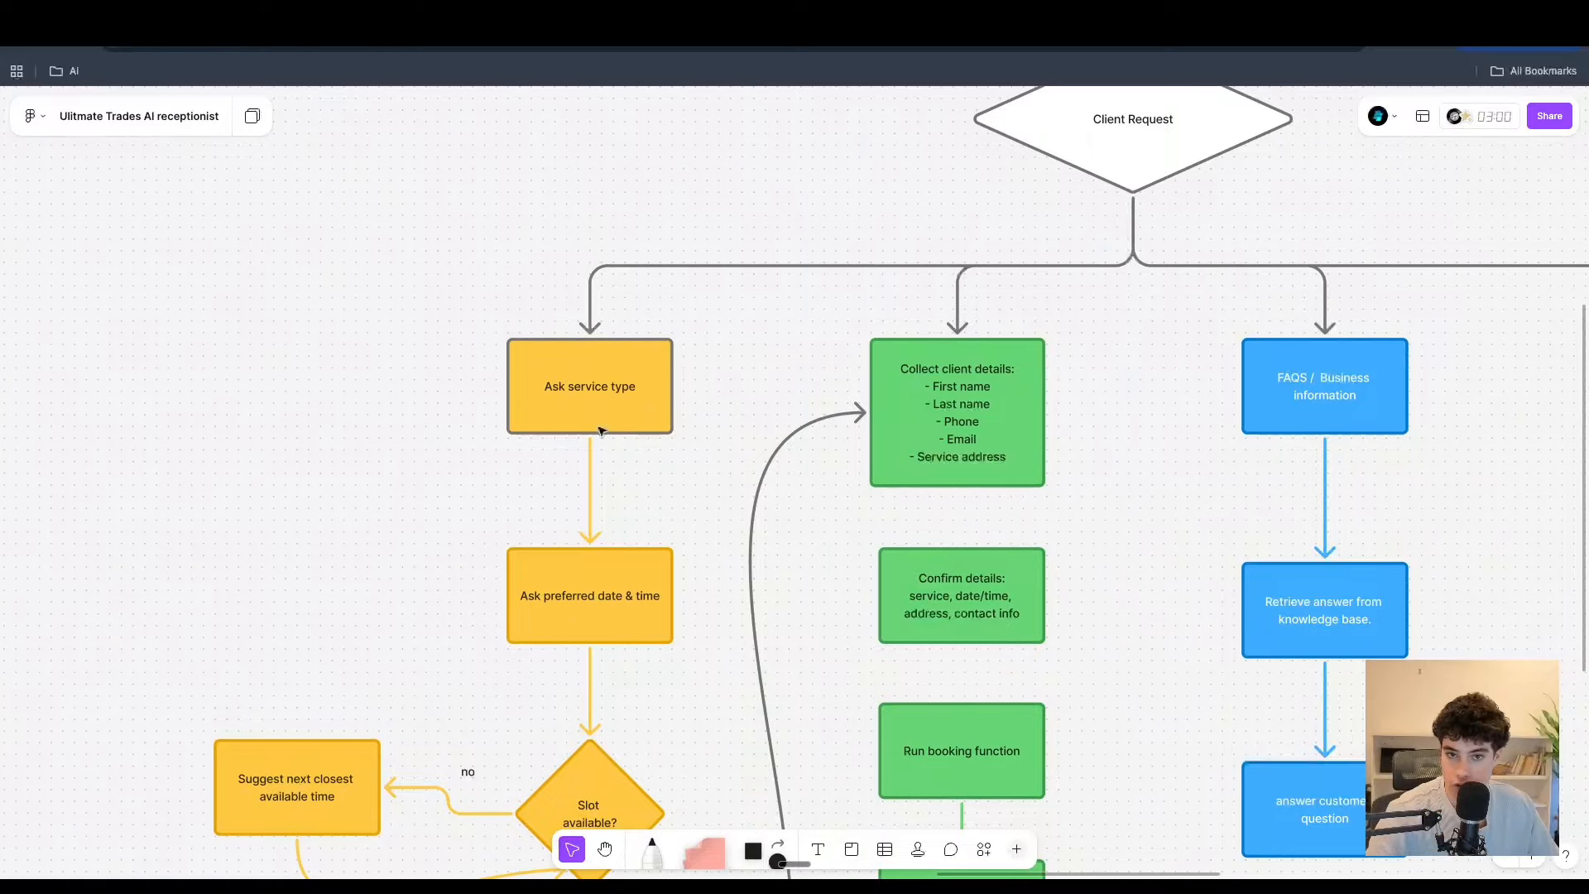
{"action": "scroll", "coordinate": [602, 431], "scroll_direction": "down", "scroll_amount": 3}
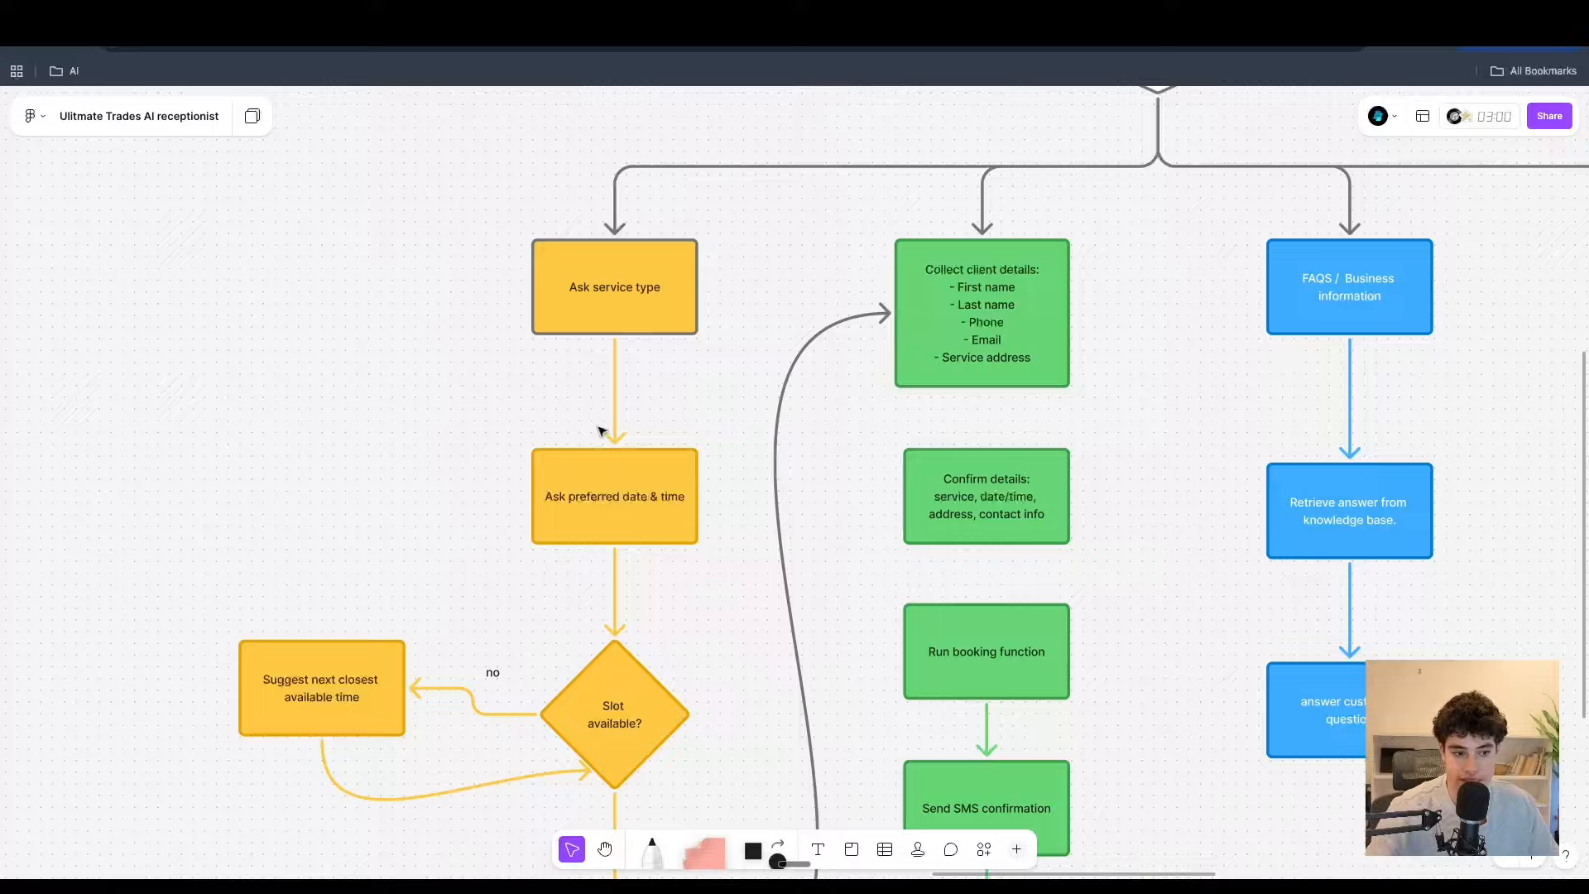
{"action": "scroll", "coordinate": [602, 430], "scroll_direction": "down", "scroll_amount": 3}
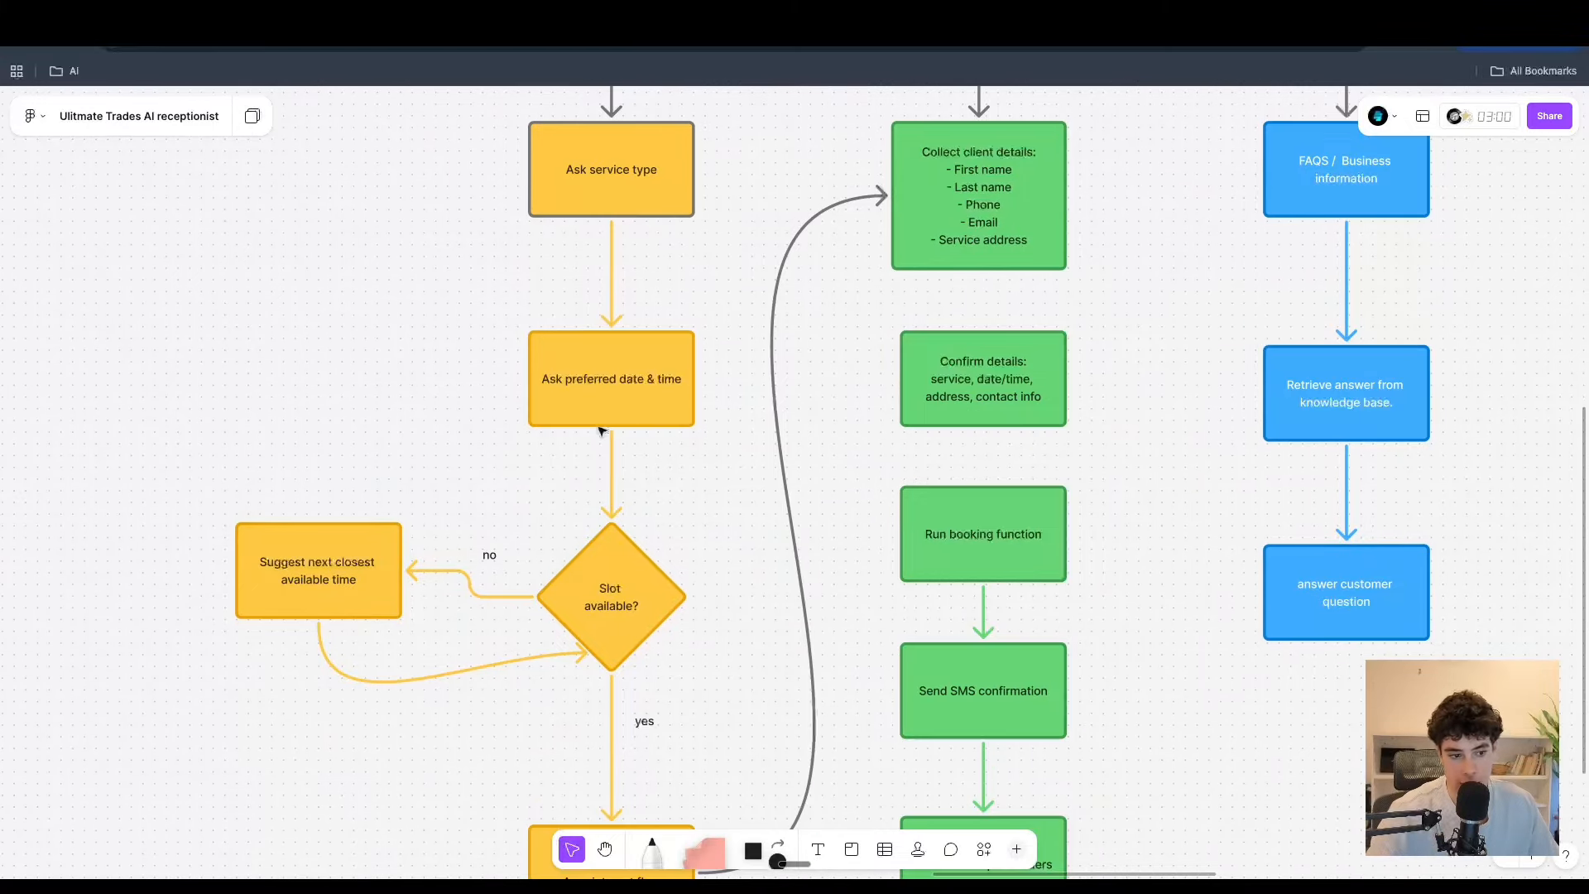
{"action": "scroll", "coordinate": [601, 430], "scroll_direction": "down", "scroll_amount": 3}
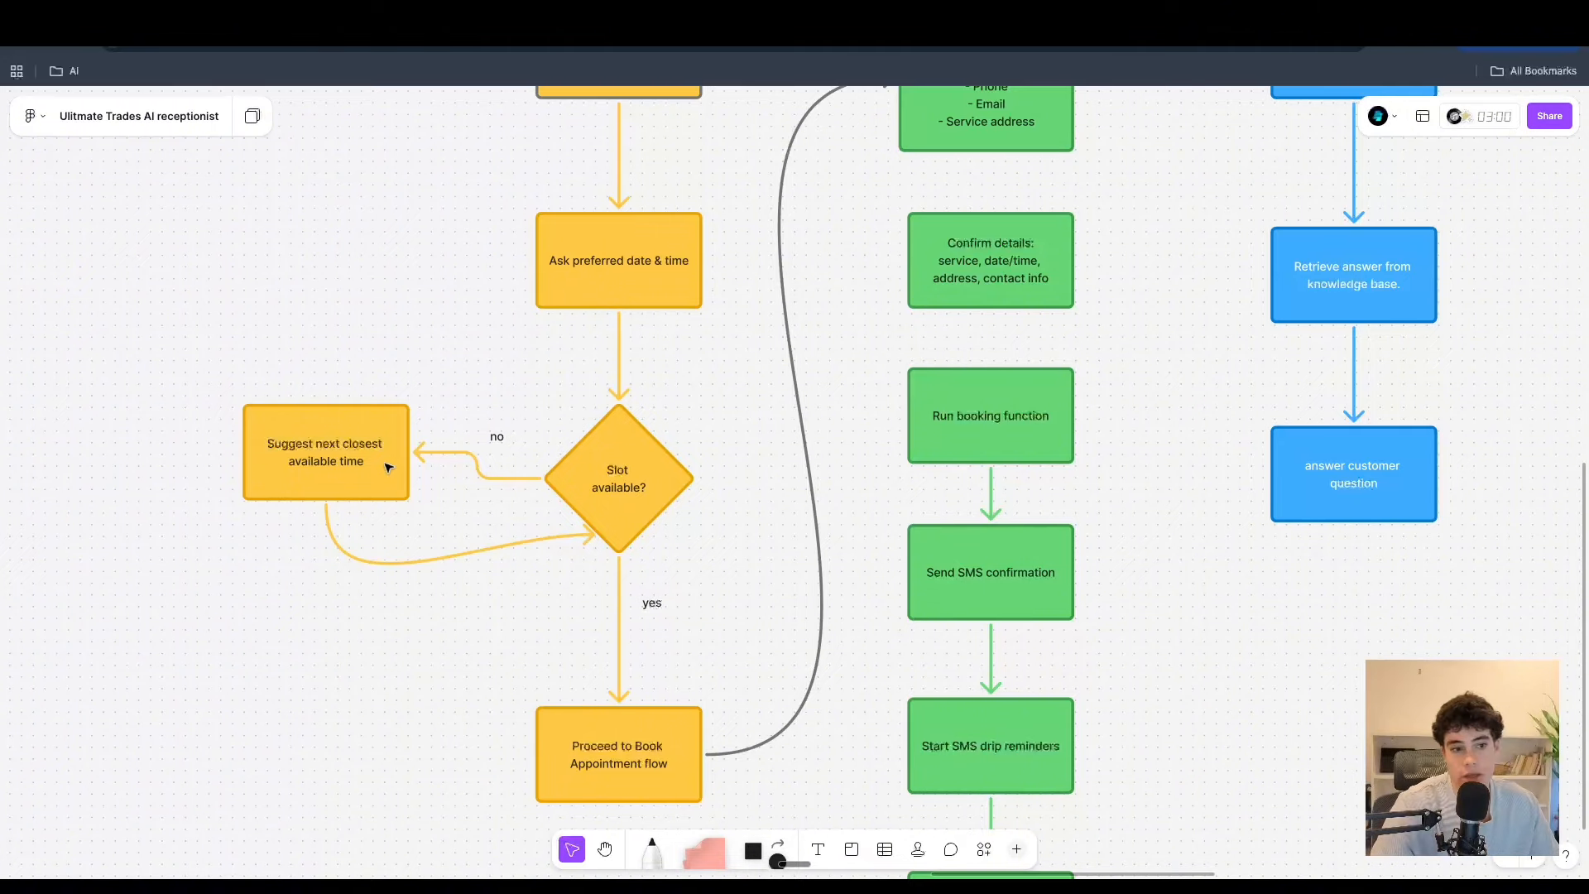
{"action": "scroll", "coordinate": [588, 546], "scroll_direction": "down", "scroll_amount": 4}
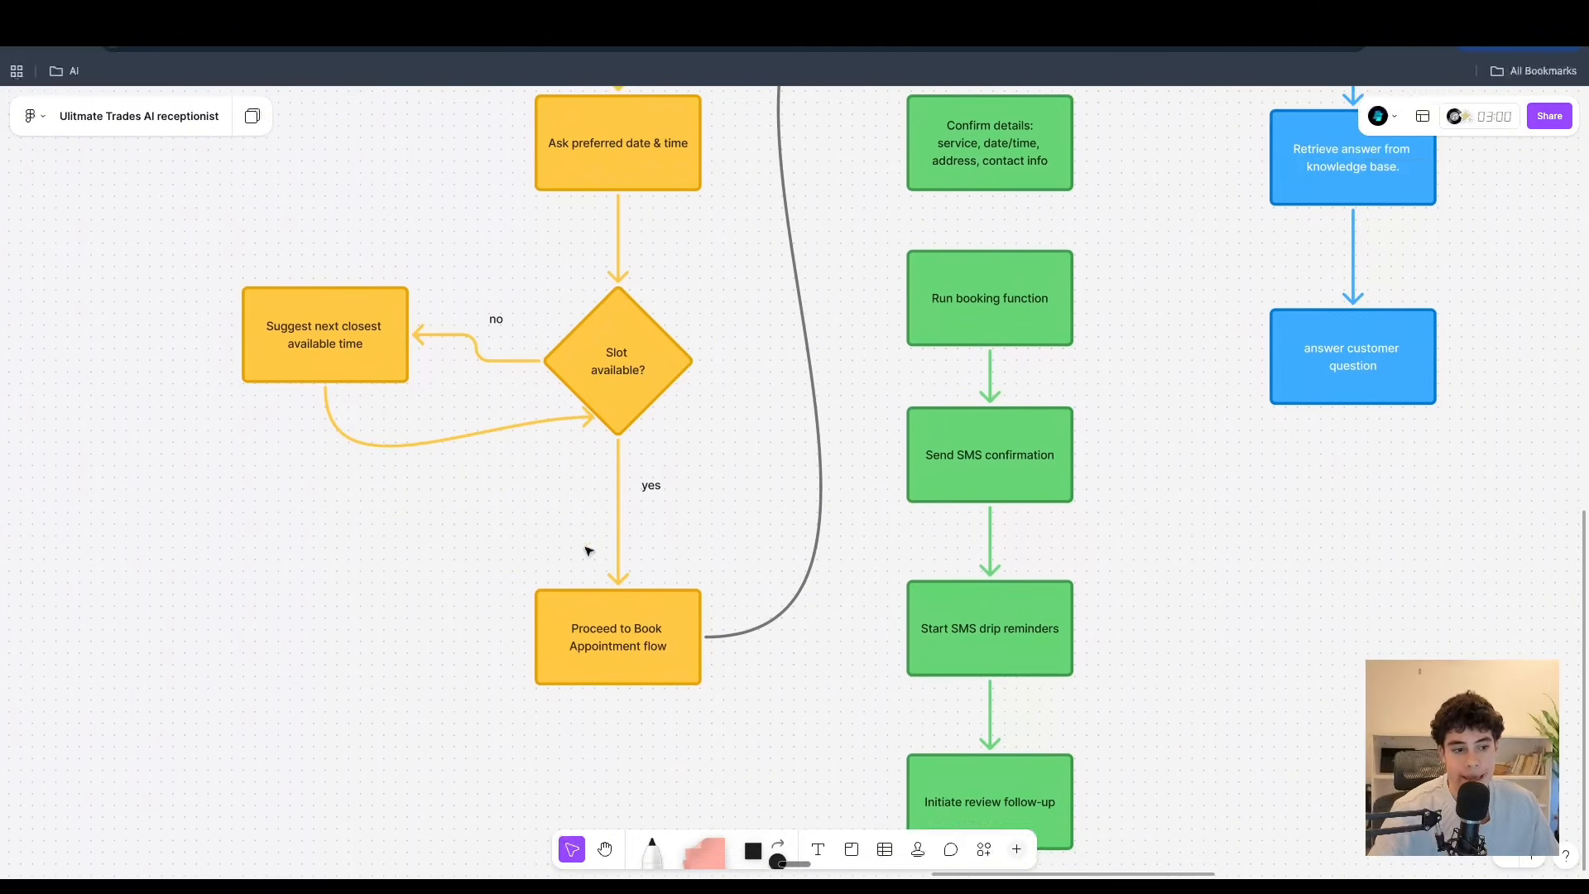
{"action": "scroll", "coordinate": [625, 550], "scroll_direction": "down", "scroll_amount": 2}
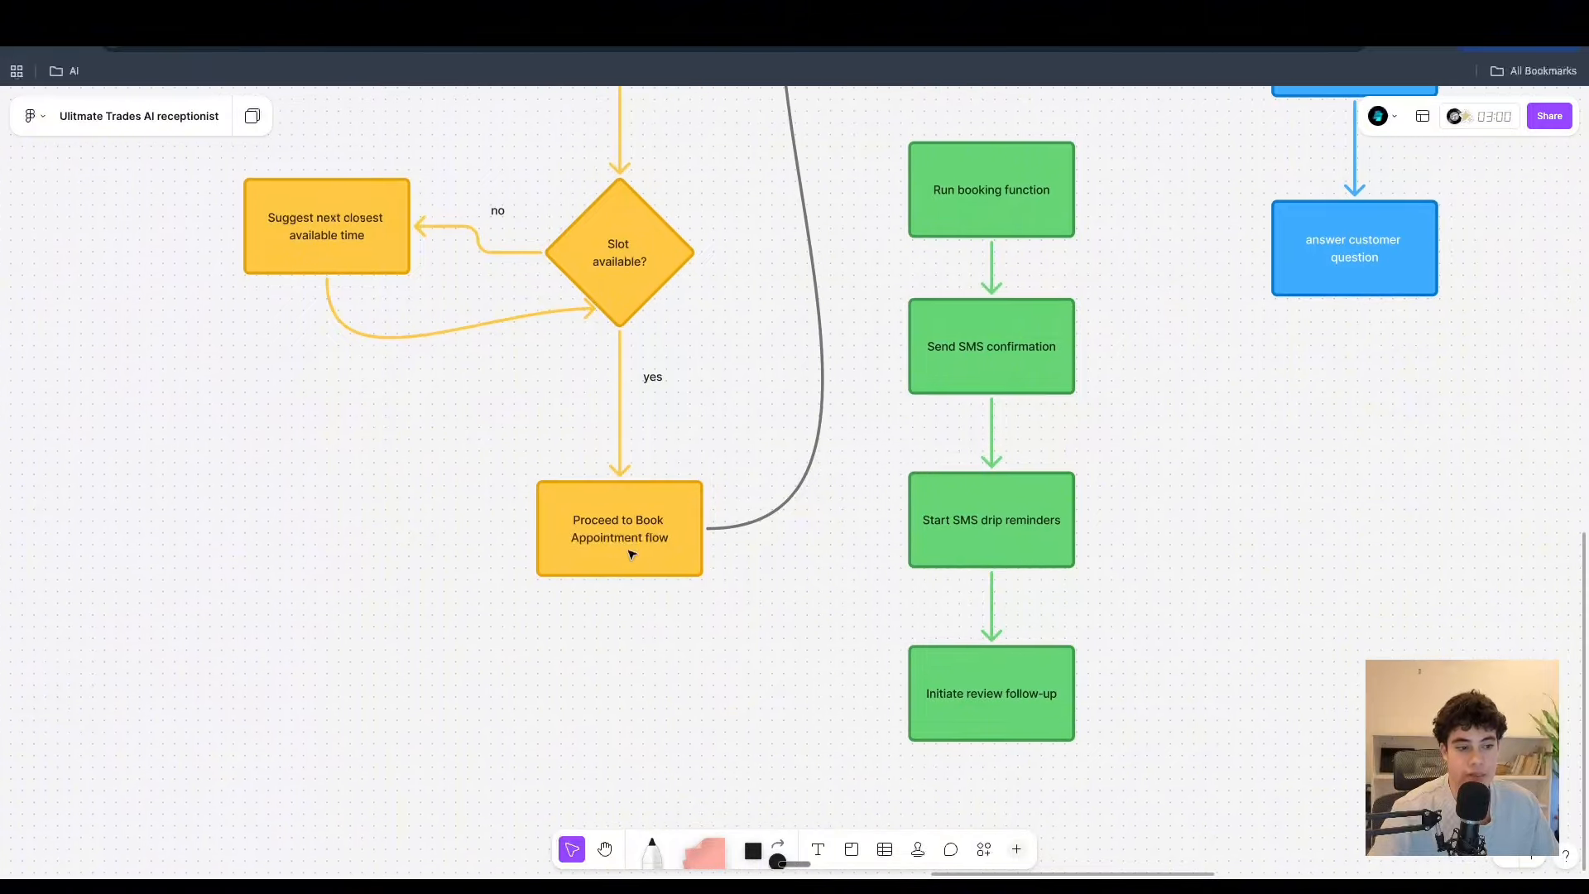
{"action": "scroll", "coordinate": [644, 535], "scroll_direction": "up", "scroll_amount": 20}
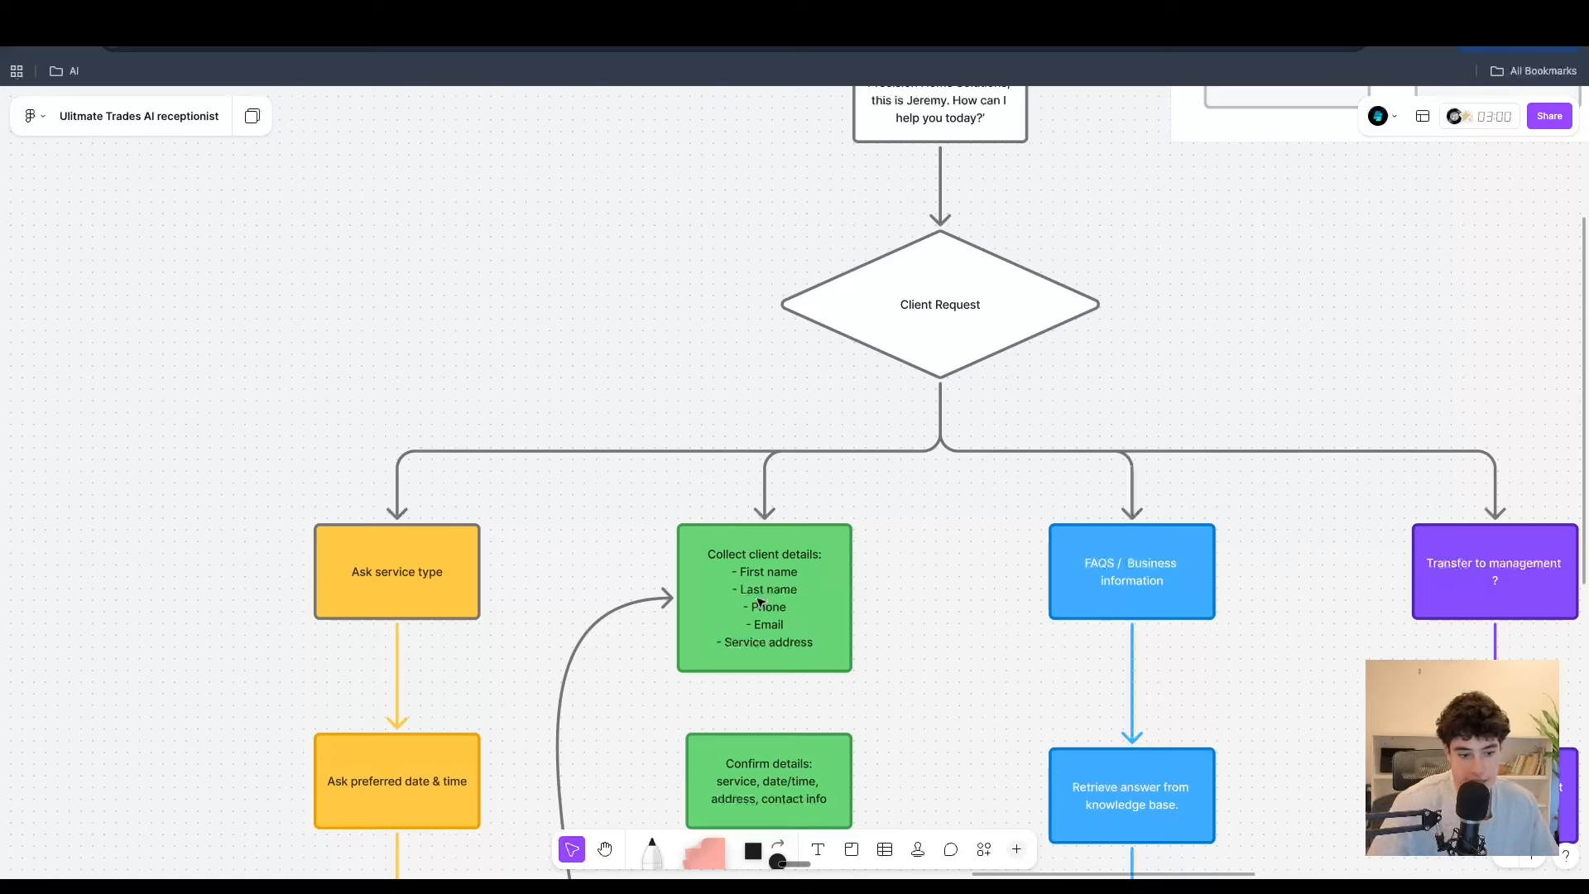
{"action": "double_click", "coordinate": [827, 641]}
{"action": "key", "text": "Return"}
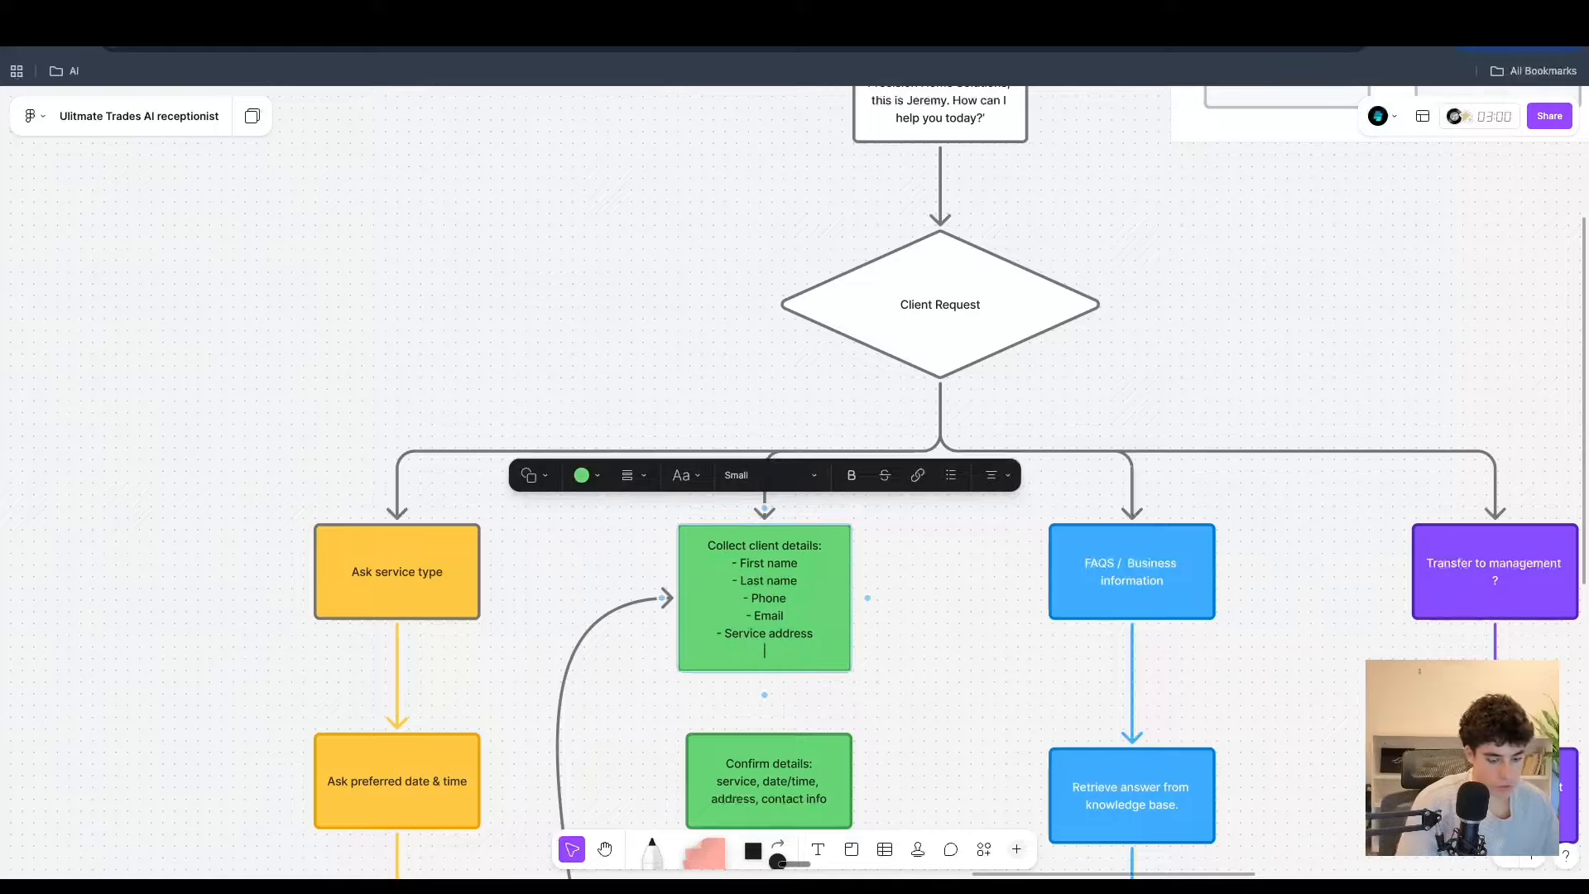
{"action": "key", "text": "BackSpace"}
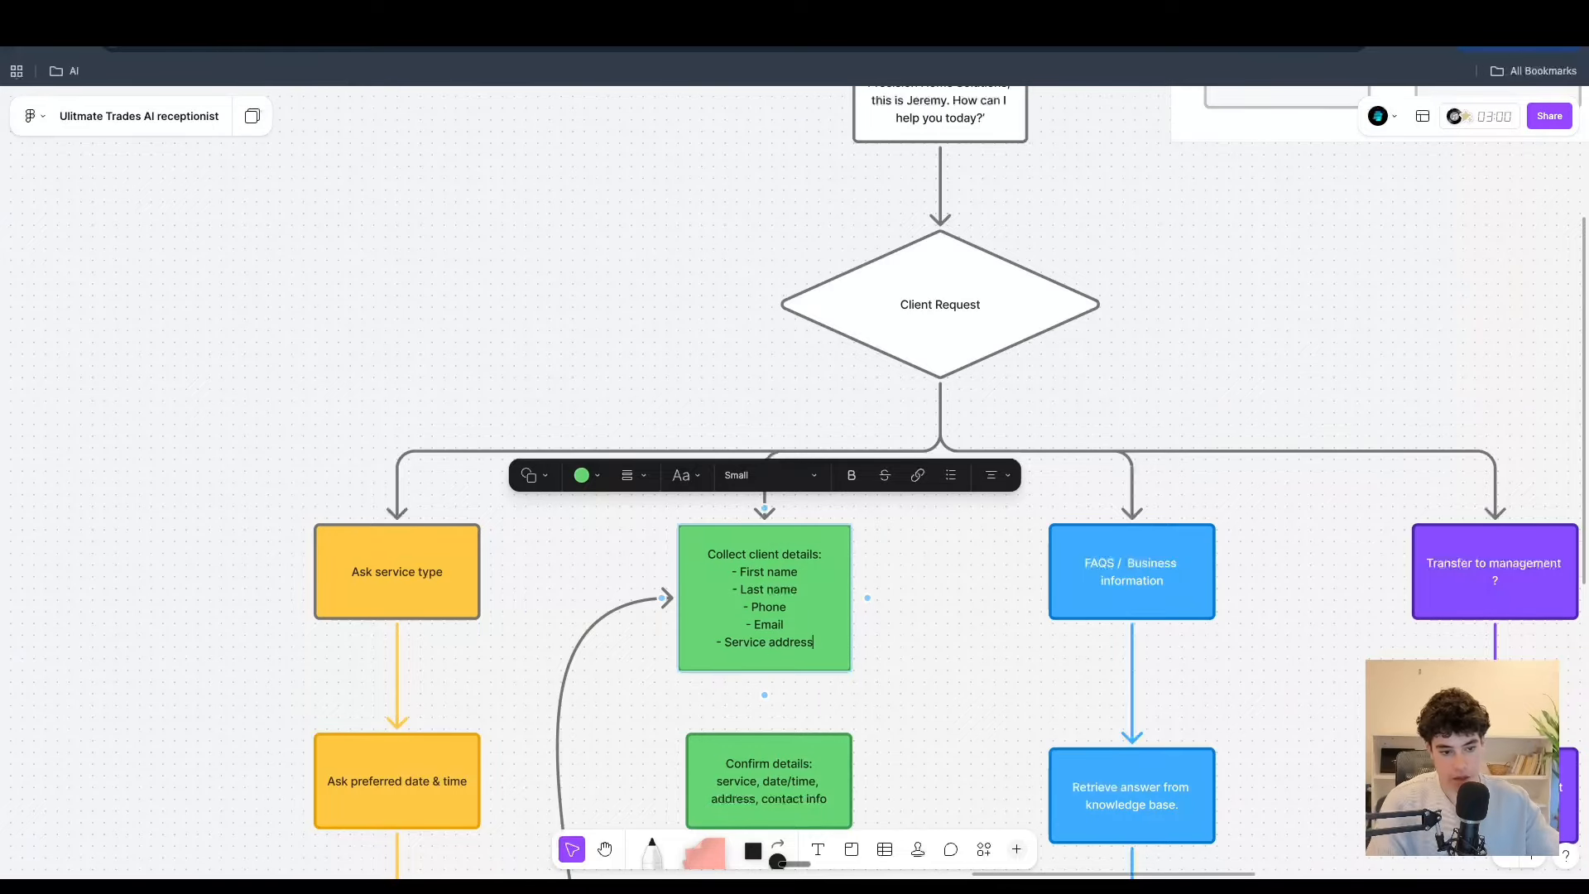
{"action": "scroll", "coordinate": [834, 626], "scroll_direction": "down", "scroll_amount": 3}
{"action": "left_click", "coordinate": [864, 584]}
- Connect the green Collect client details box to the Confirm details box below it with an arrow
{"action": "left_click", "coordinate": [783, 440]}
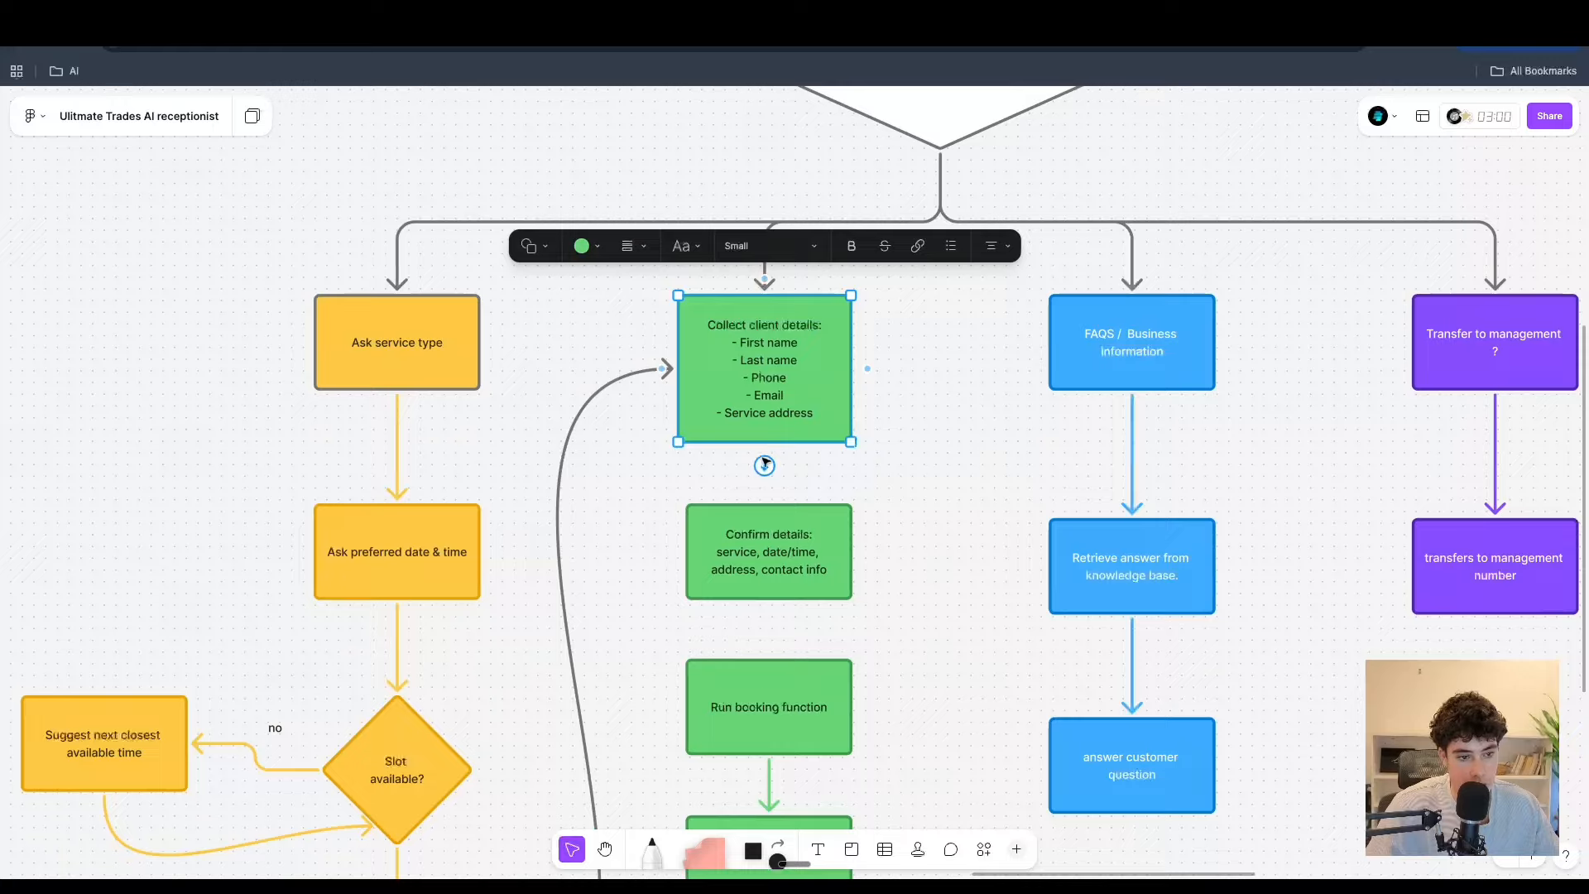
{"action": "left_click_drag", "start_coordinate": [762, 461], "coordinate": [770, 530]}
{"action": "scroll", "coordinate": [778, 590], "scroll_direction": "down", "scroll_amount": 1}
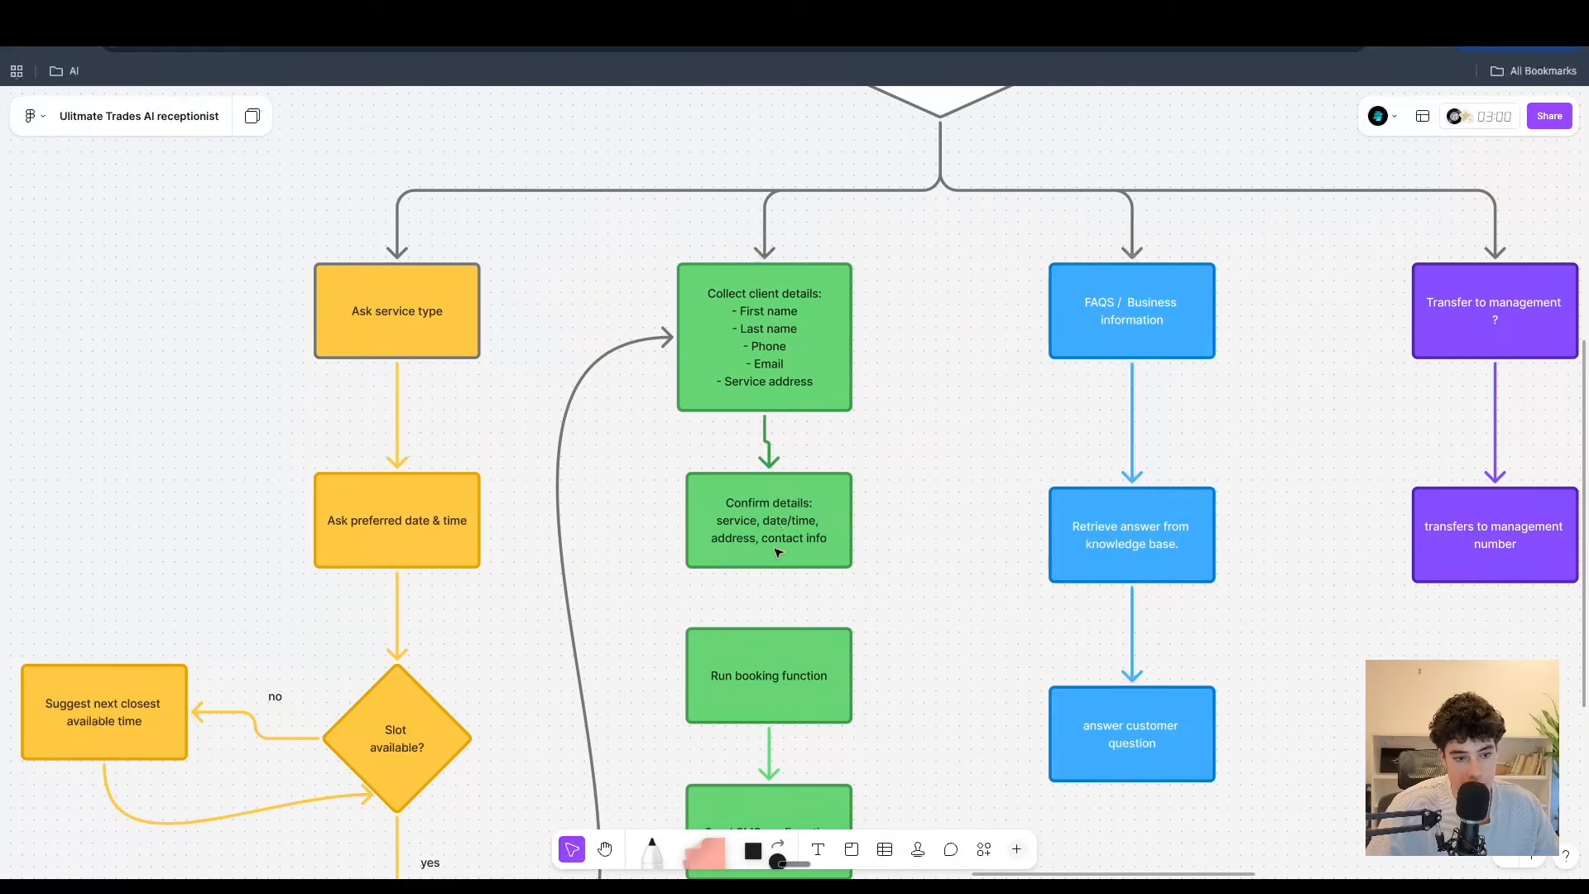
- Connect the Confirm details box to the Run booking function box below it with an arrow
{"action": "scroll", "coordinate": [791, 551], "scroll_direction": "down", "scroll_amount": 1}
{"action": "left_click", "coordinate": [770, 488]}
{"action": "left_click", "coordinate": [771, 565]}
{"action": "scroll", "coordinate": [878, 616], "scroll_direction": "down", "scroll_amount": 2}
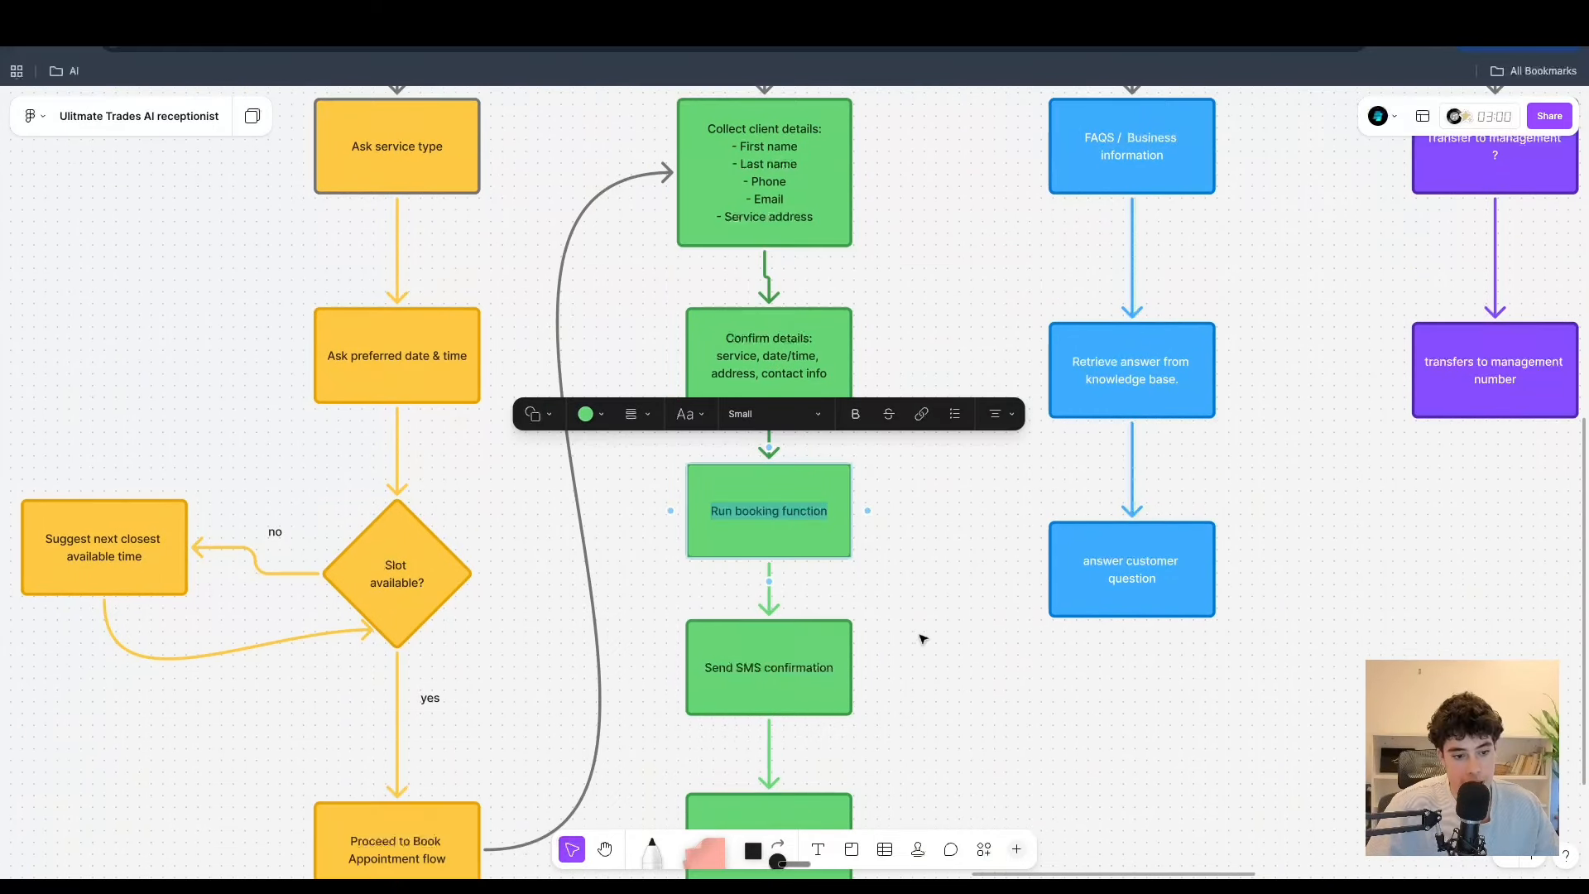
{"action": "left_click", "coordinate": [911, 575]}
- Examine the rest of the green booking branch, from Send SMS confirmation through SMS drip reminders to Initiate review follow-up
{"action": "scroll", "coordinate": [802, 538], "scroll_direction": "down", "scroll_amount": 1}
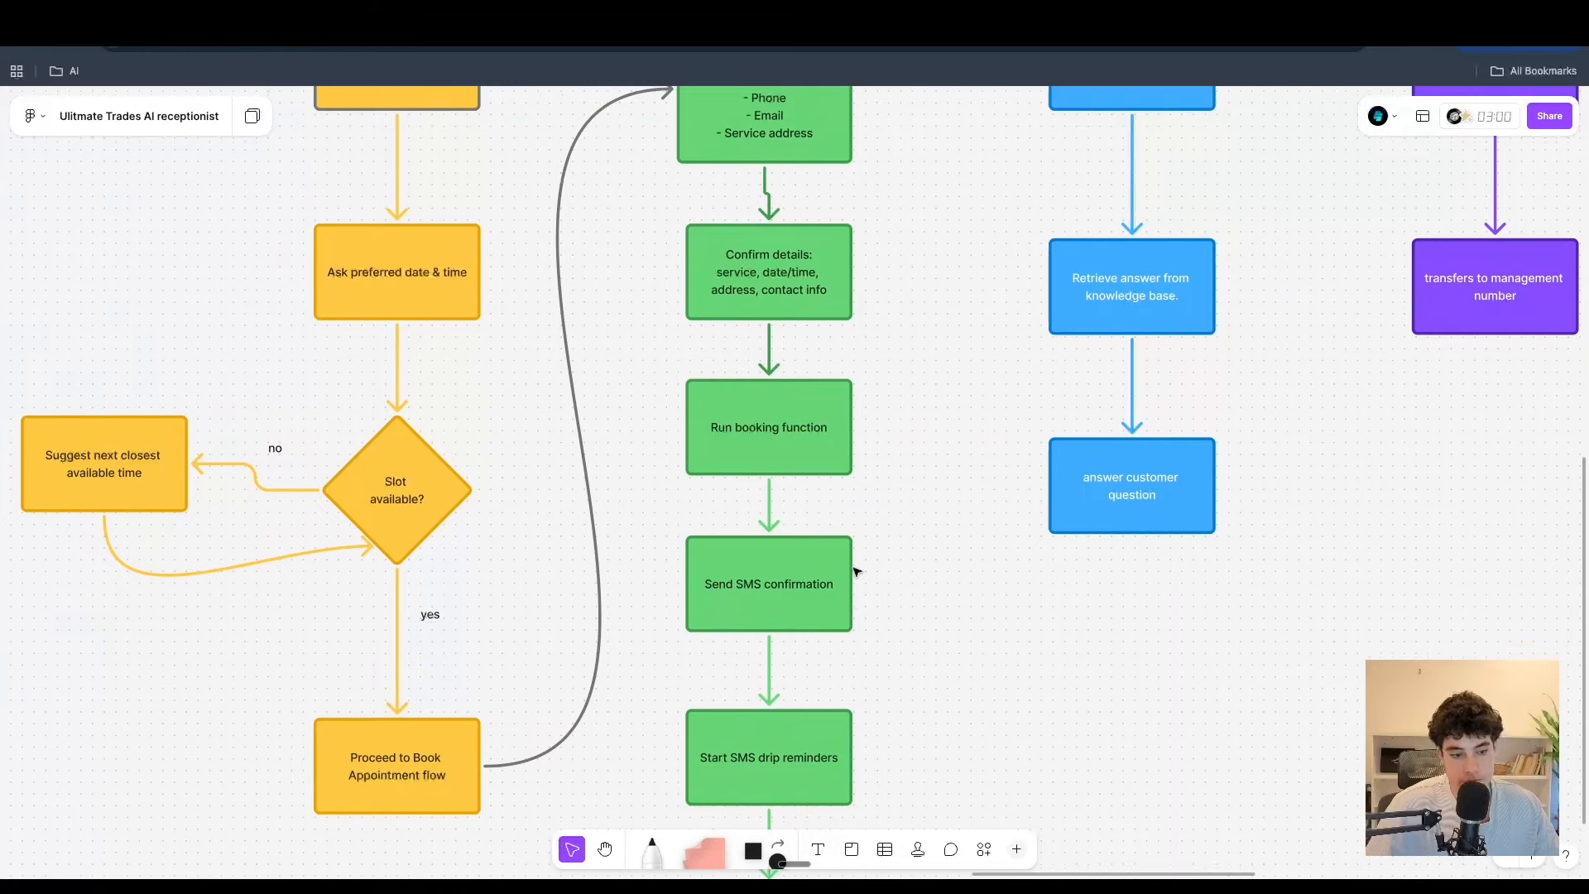
{"action": "scroll", "coordinate": [855, 568], "scroll_direction": "down", "scroll_amount": 1}
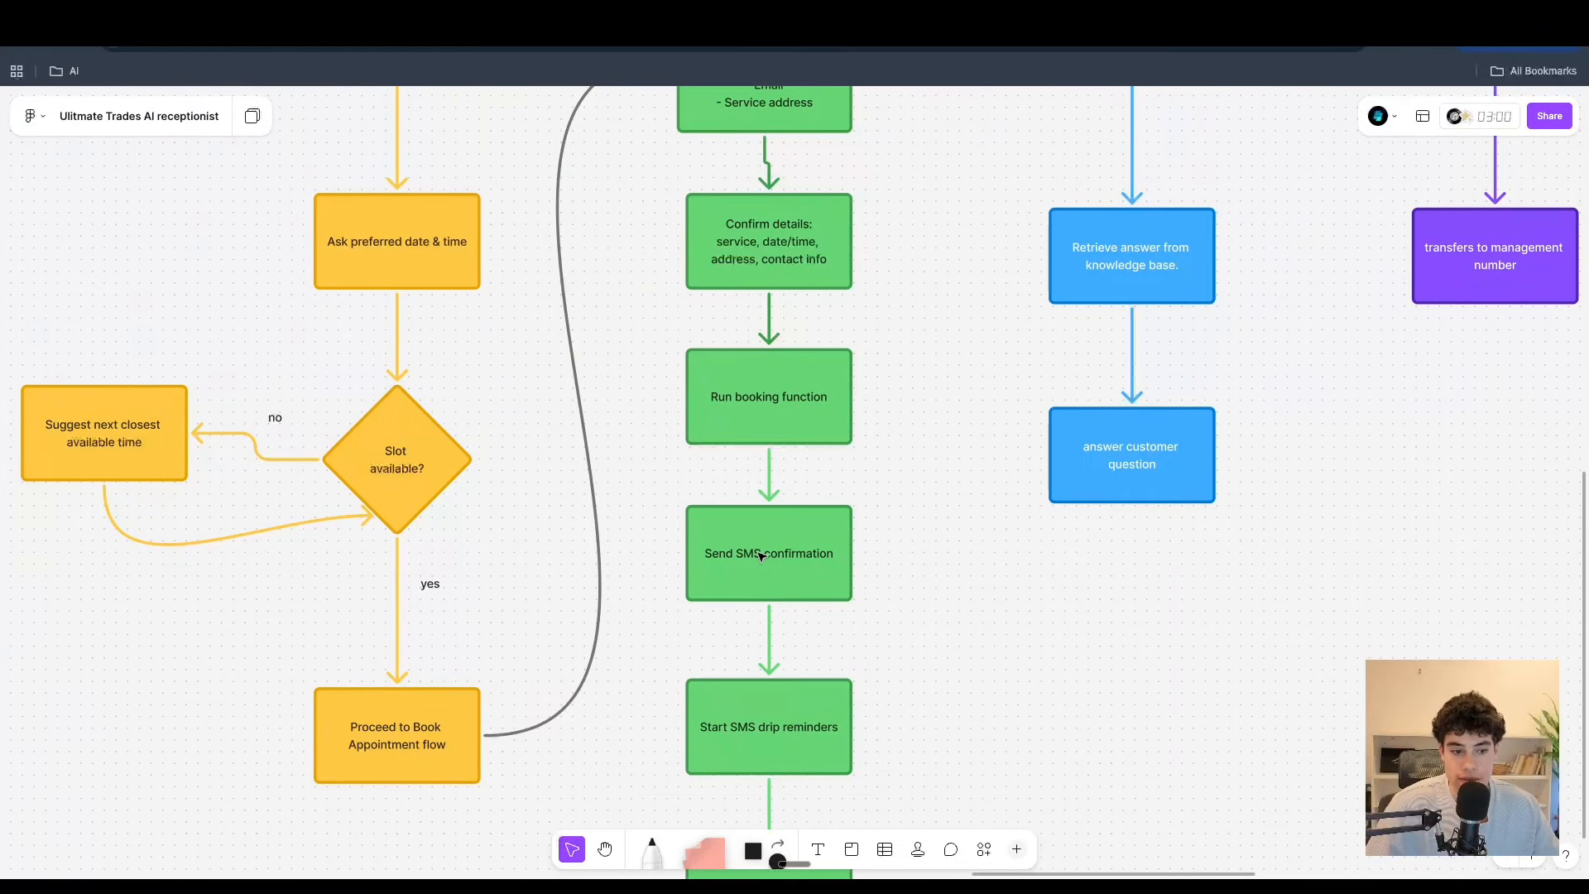
{"action": "scroll", "coordinate": [759, 556], "scroll_direction": "down", "scroll_amount": 2}
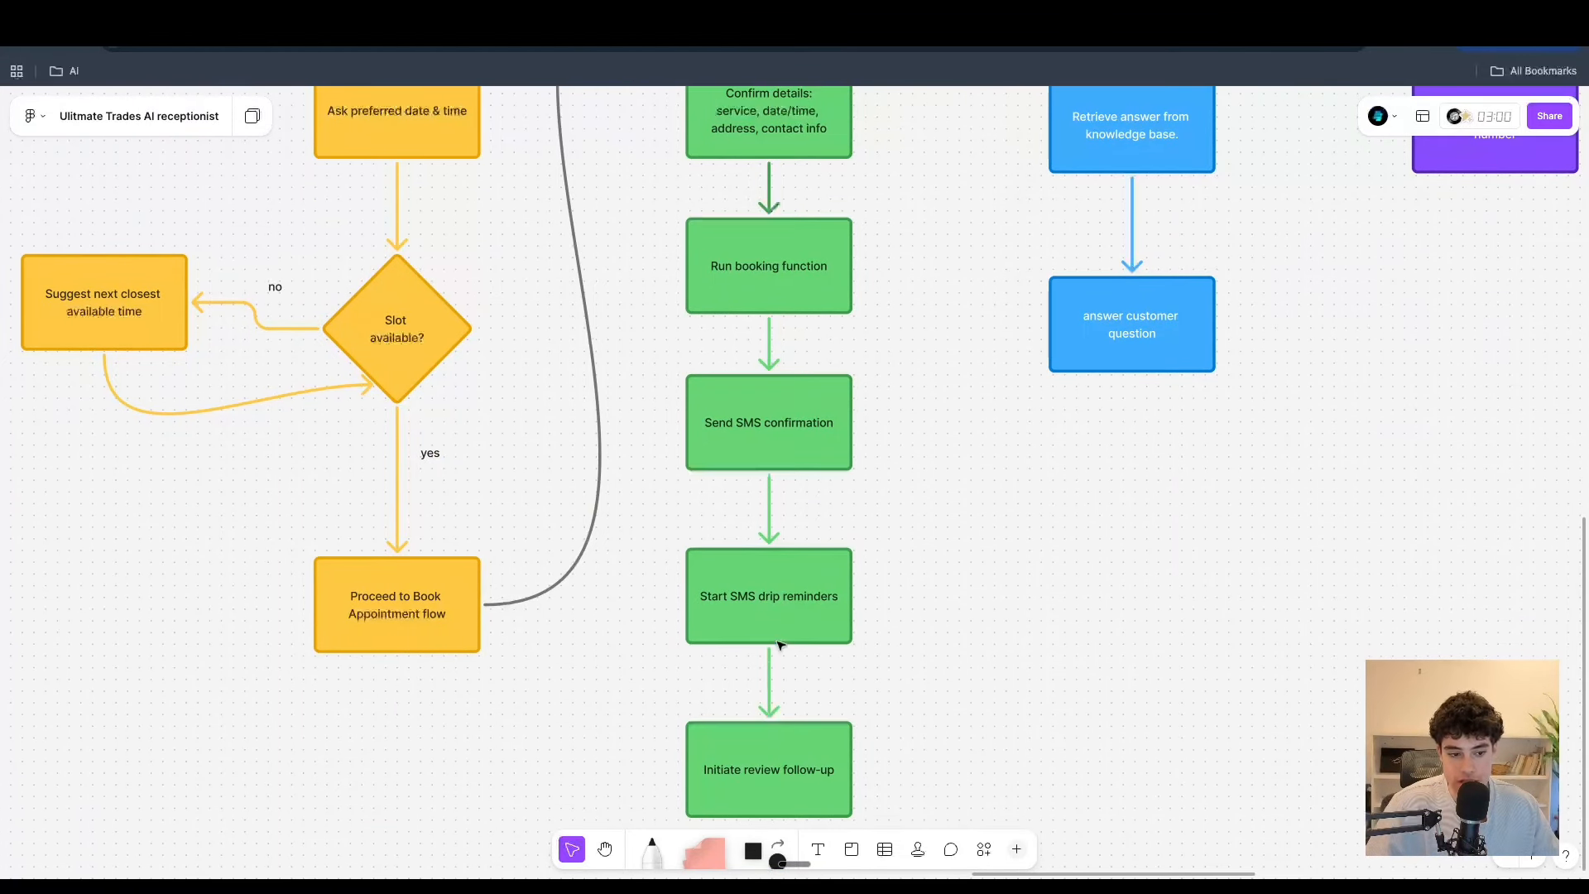
{"action": "left_click", "coordinate": [777, 641]}
{"action": "left_click", "coordinate": [996, 633]}
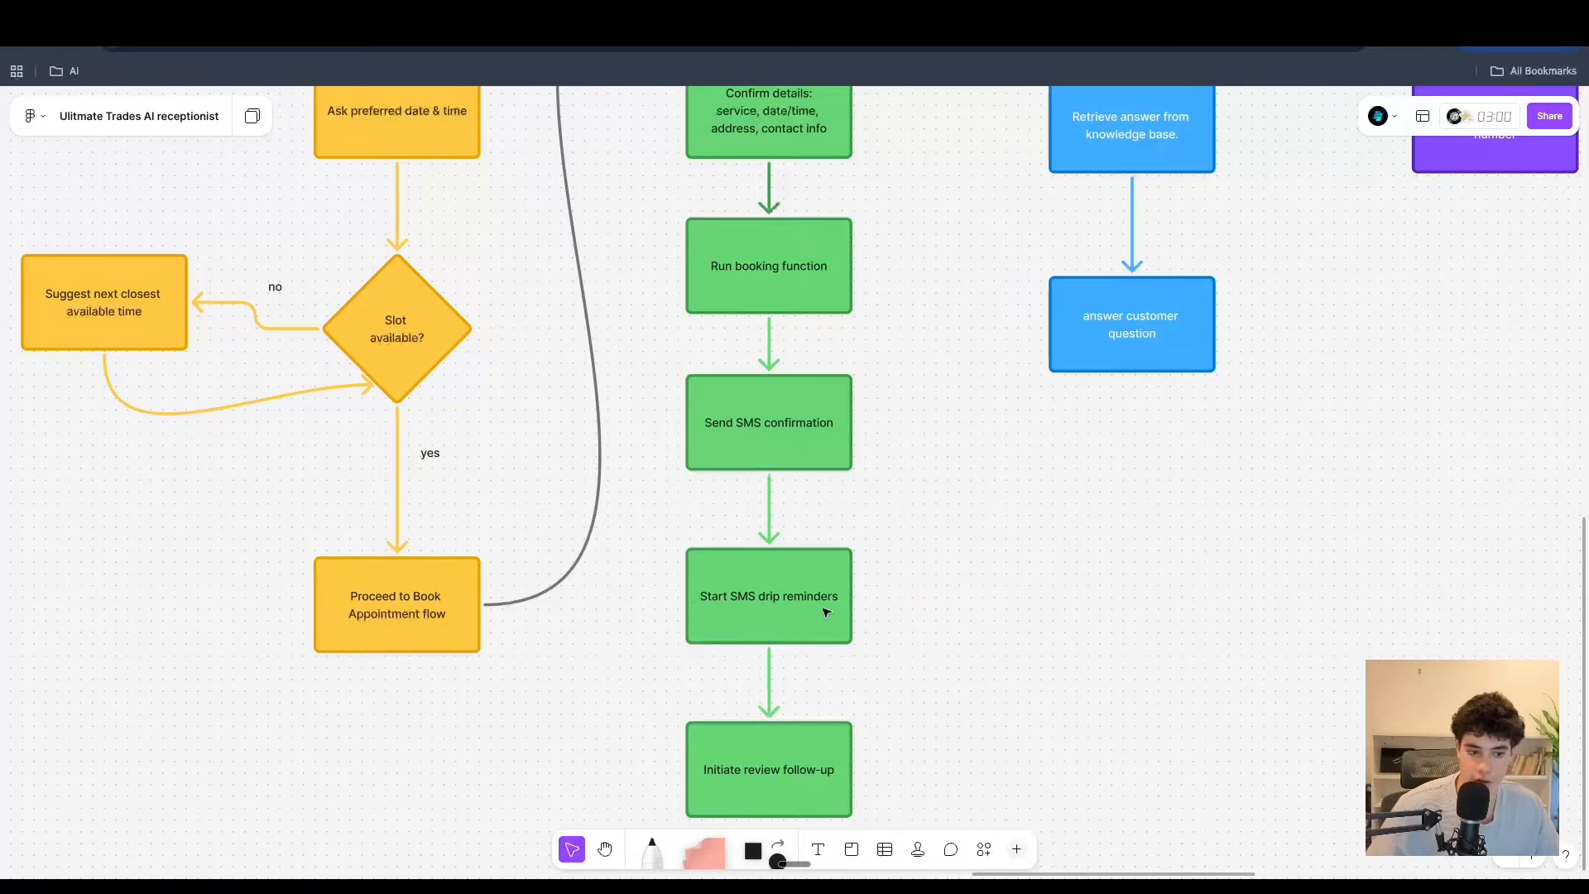
{"action": "scroll", "coordinate": [826, 608], "scroll_direction": "down", "scroll_amount": 3}
{"action": "left_click", "coordinate": [815, 556]}
{"action": "left_click", "coordinate": [978, 566]}
{"action": "mouse_move", "coordinate": [766, 542]}
{"action": "left_mouse_down"}
{"action": "mouse_move", "coordinate": [734, 549]}
{"action": "mouse_move", "coordinate": [767, 564]}
{"action": "mouse_move", "coordinate": [749, 566]}
{"action": "left_mouse_up"}
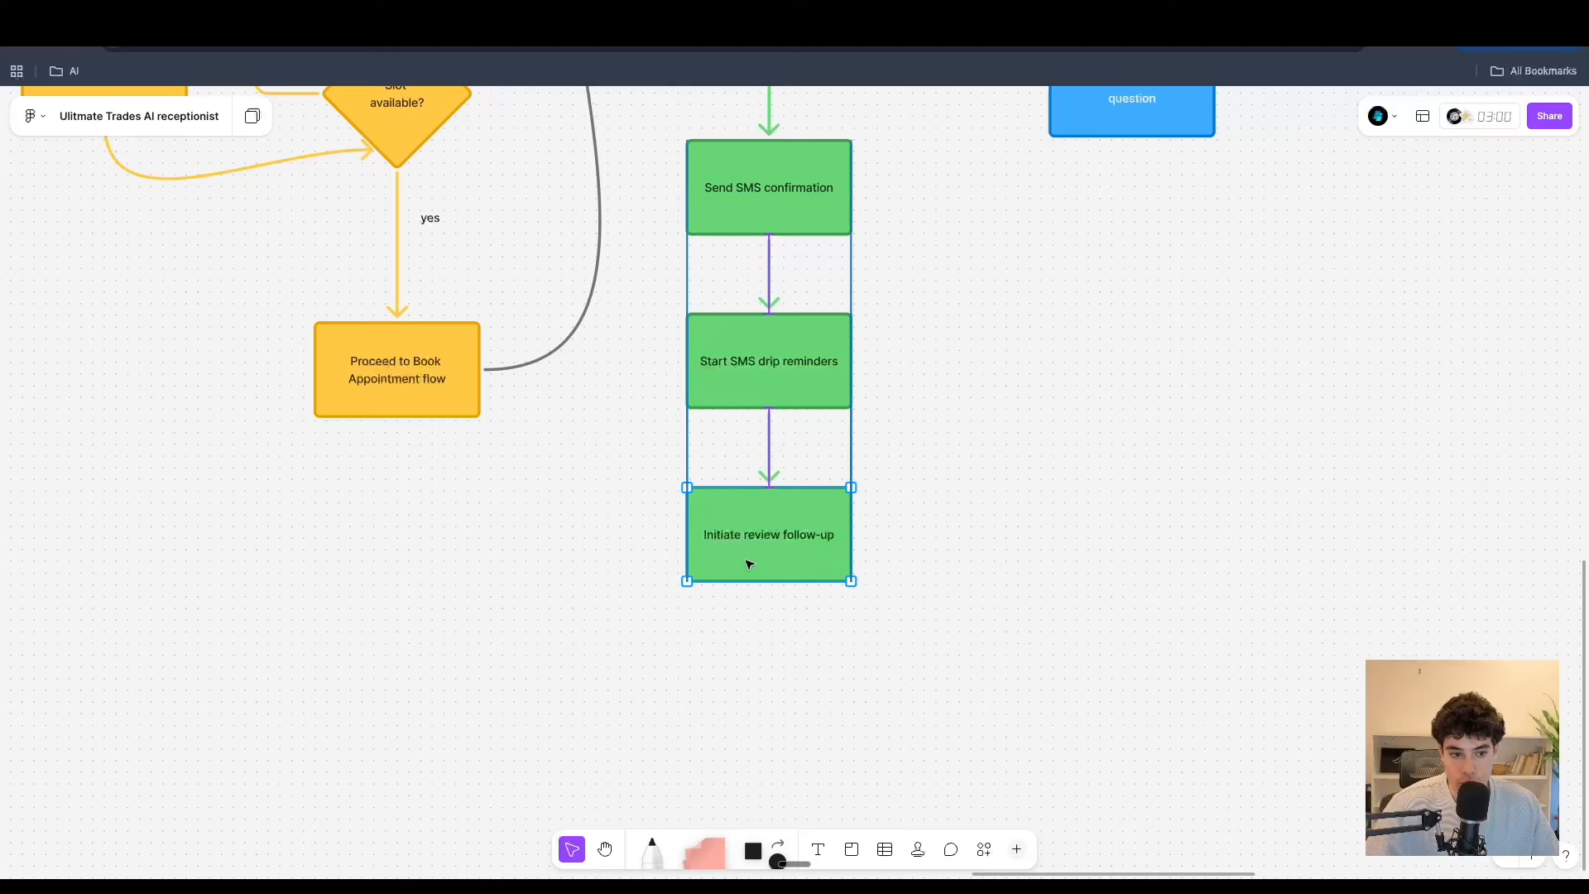
- Examine the blue FAQ branch of the flowchart, from FAQS / Business information down to answer customer question
{"action": "left_click", "coordinate": [1252, 418]}
{"action": "scroll", "coordinate": [1071, 430], "scroll_direction": "up", "scroll_amount": 8}
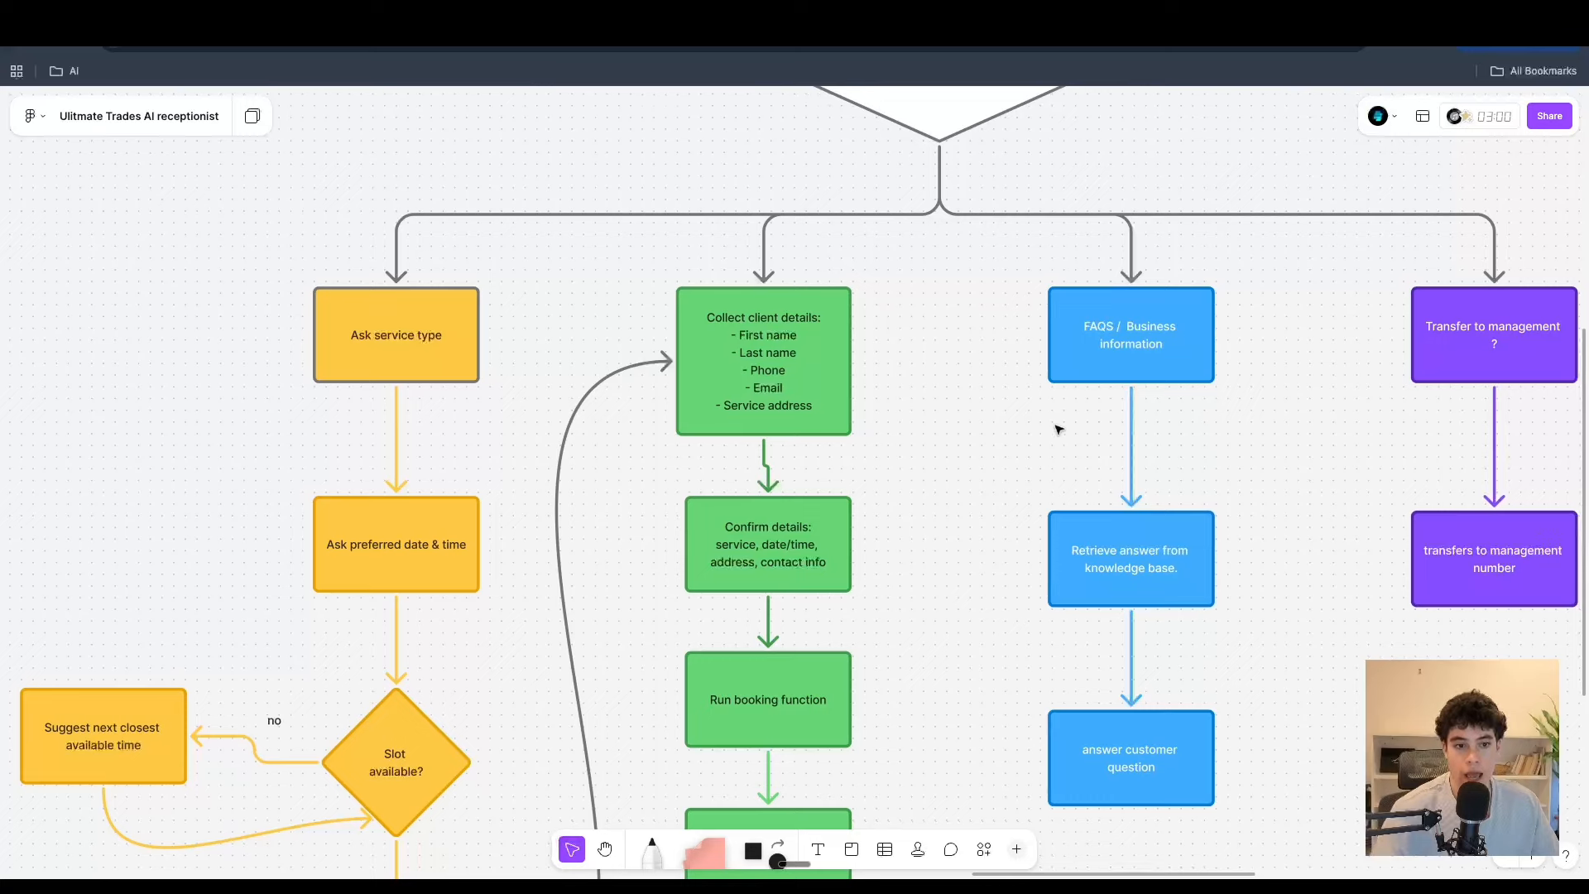
{"action": "scroll", "coordinate": [1059, 429], "scroll_direction": "right", "scroll_amount": 2}
{"action": "scroll", "coordinate": [1058, 429], "scroll_direction": "down", "scroll_amount": 1}
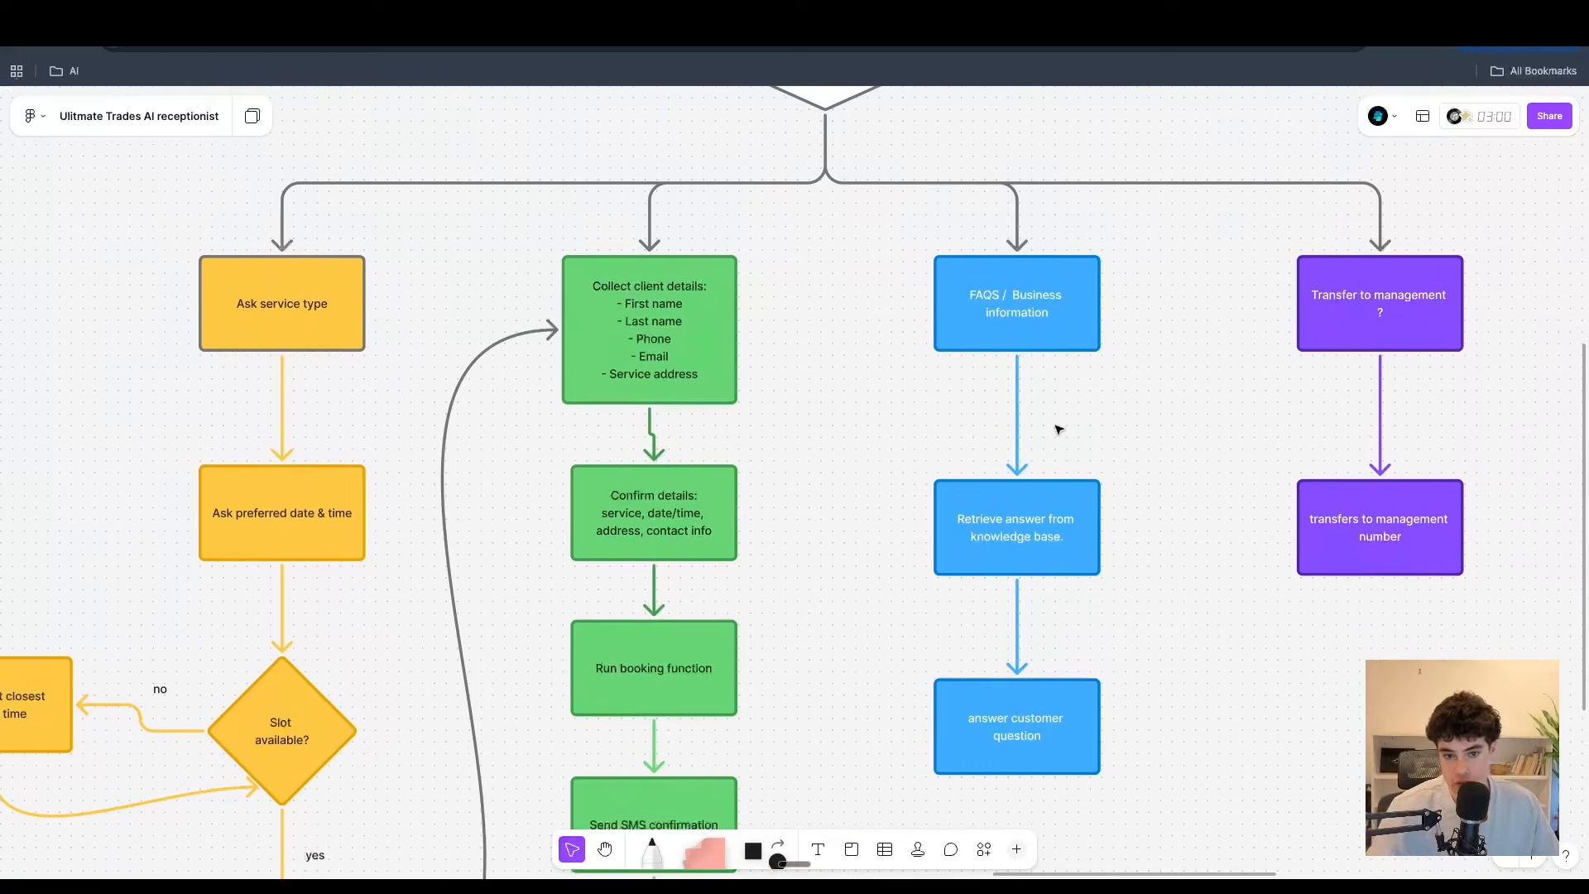
{"action": "scroll", "coordinate": [1059, 429], "scroll_direction": "up", "scroll_amount": 1}
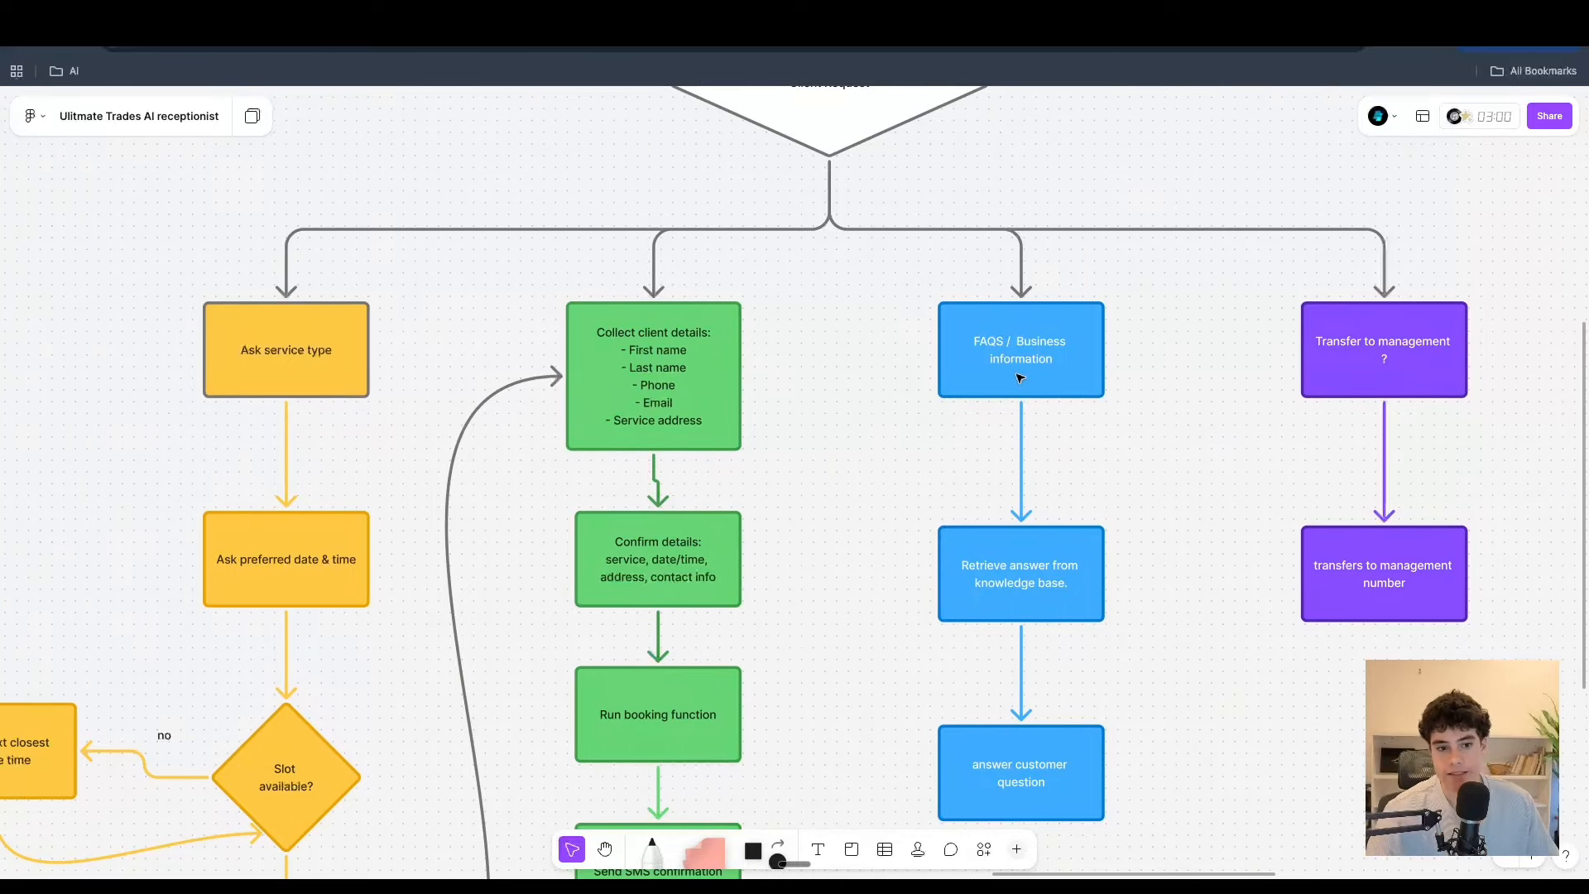
{"action": "scroll", "coordinate": [1019, 377], "scroll_direction": "down", "scroll_amount": 3}
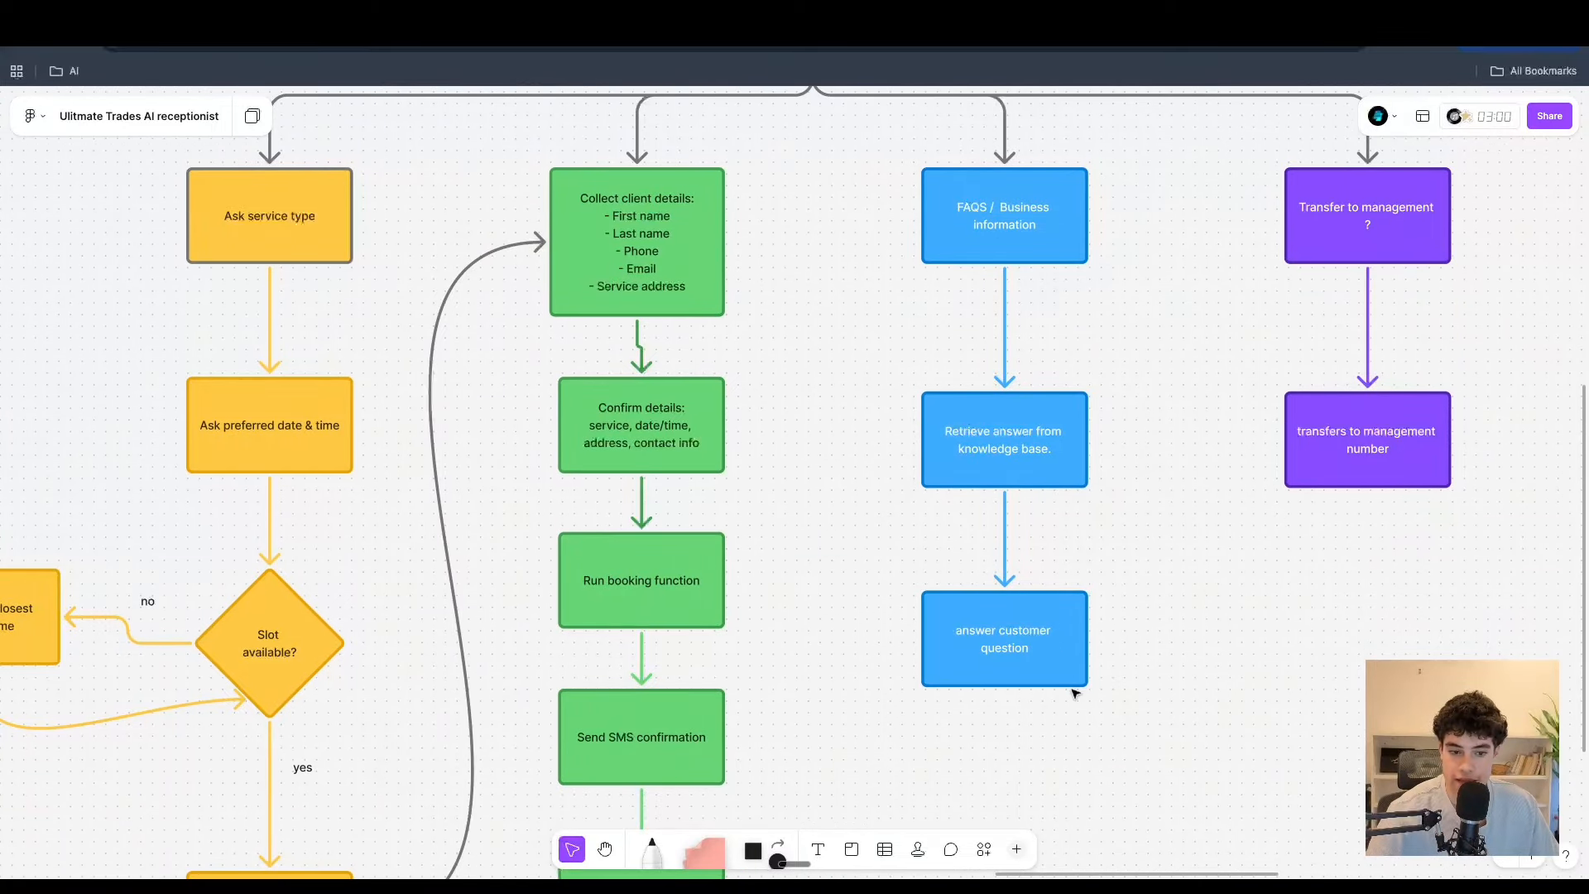
{"action": "scroll", "coordinate": [1075, 694], "scroll_direction": "right", "scroll_amount": 2}
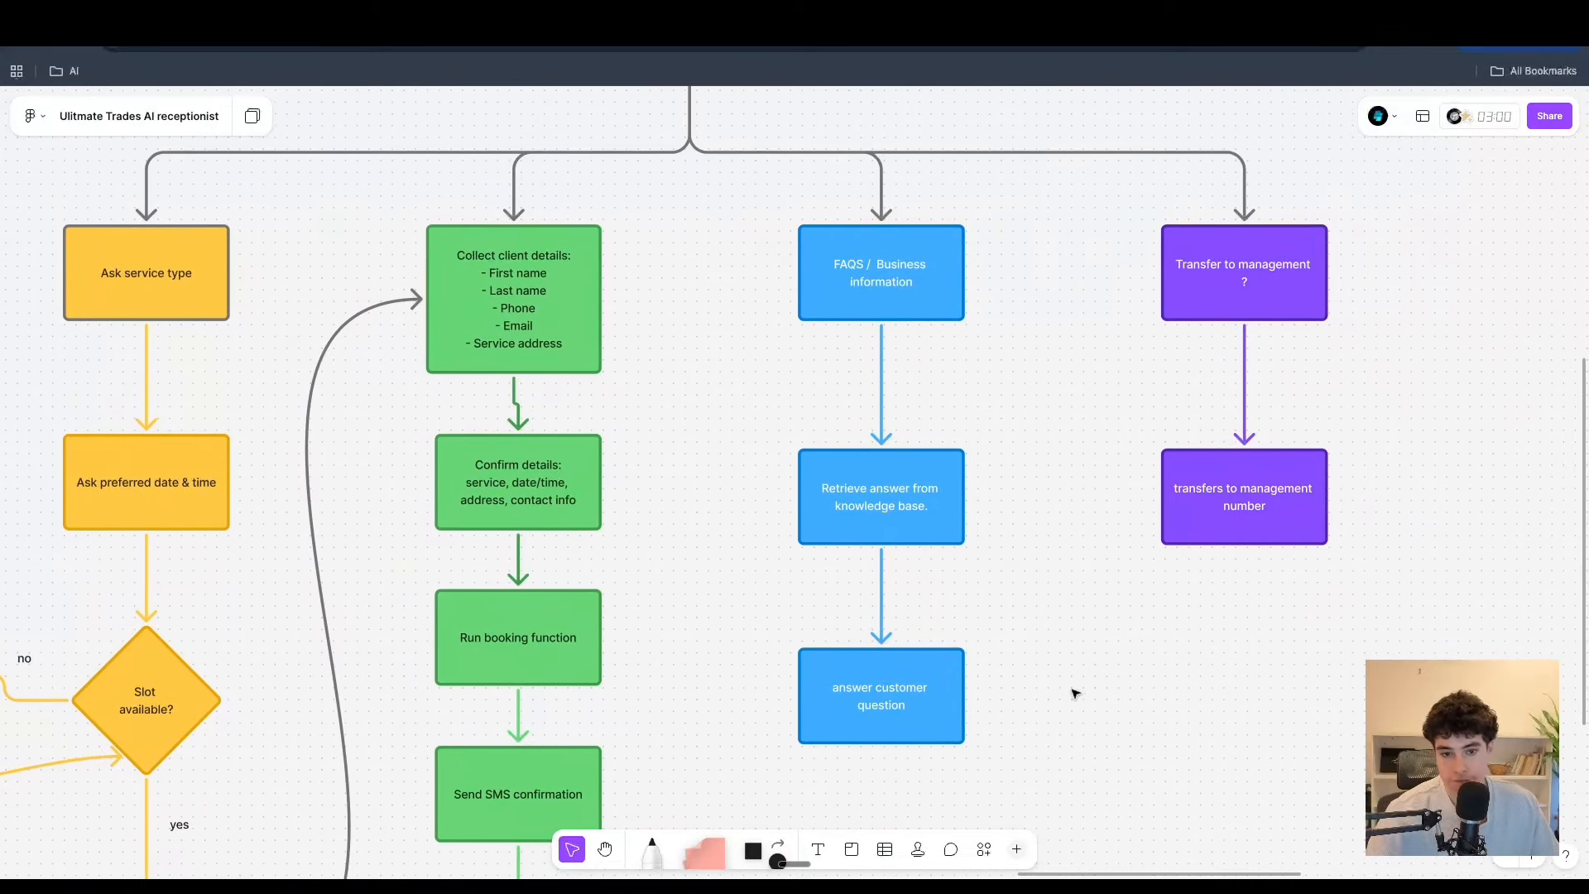
- Examine the purple branch of the flowchart, from Transfer to management down to transfers to management number
{"action": "scroll", "coordinate": [1074, 692], "scroll_direction": "right", "scroll_amount": 2}
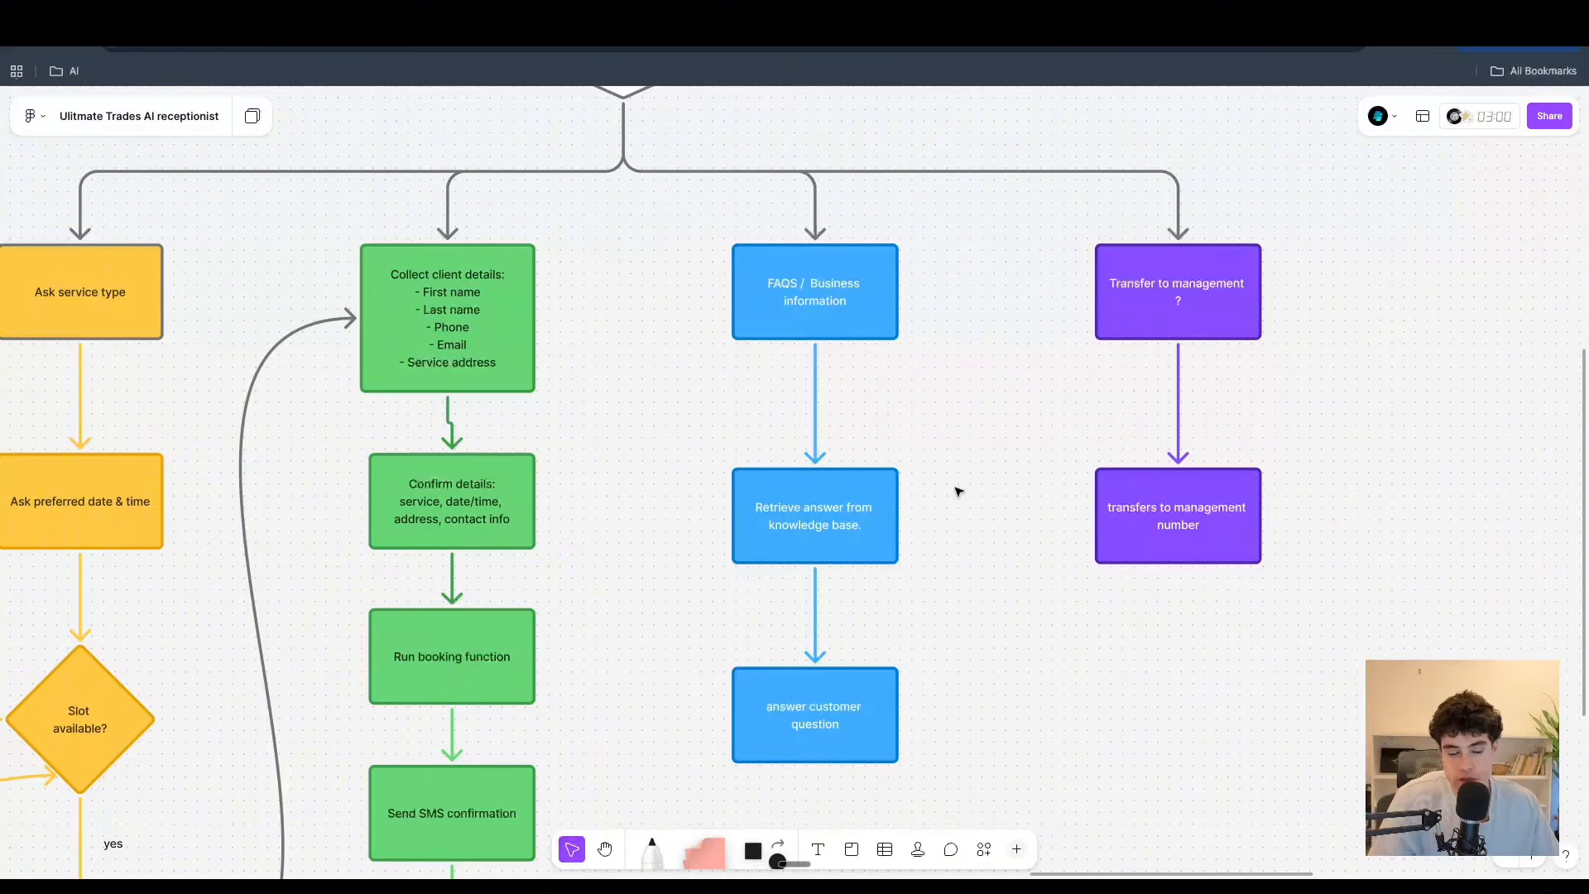
{"action": "scroll", "coordinate": [960, 490], "scroll_direction": "up", "scroll_amount": 1}
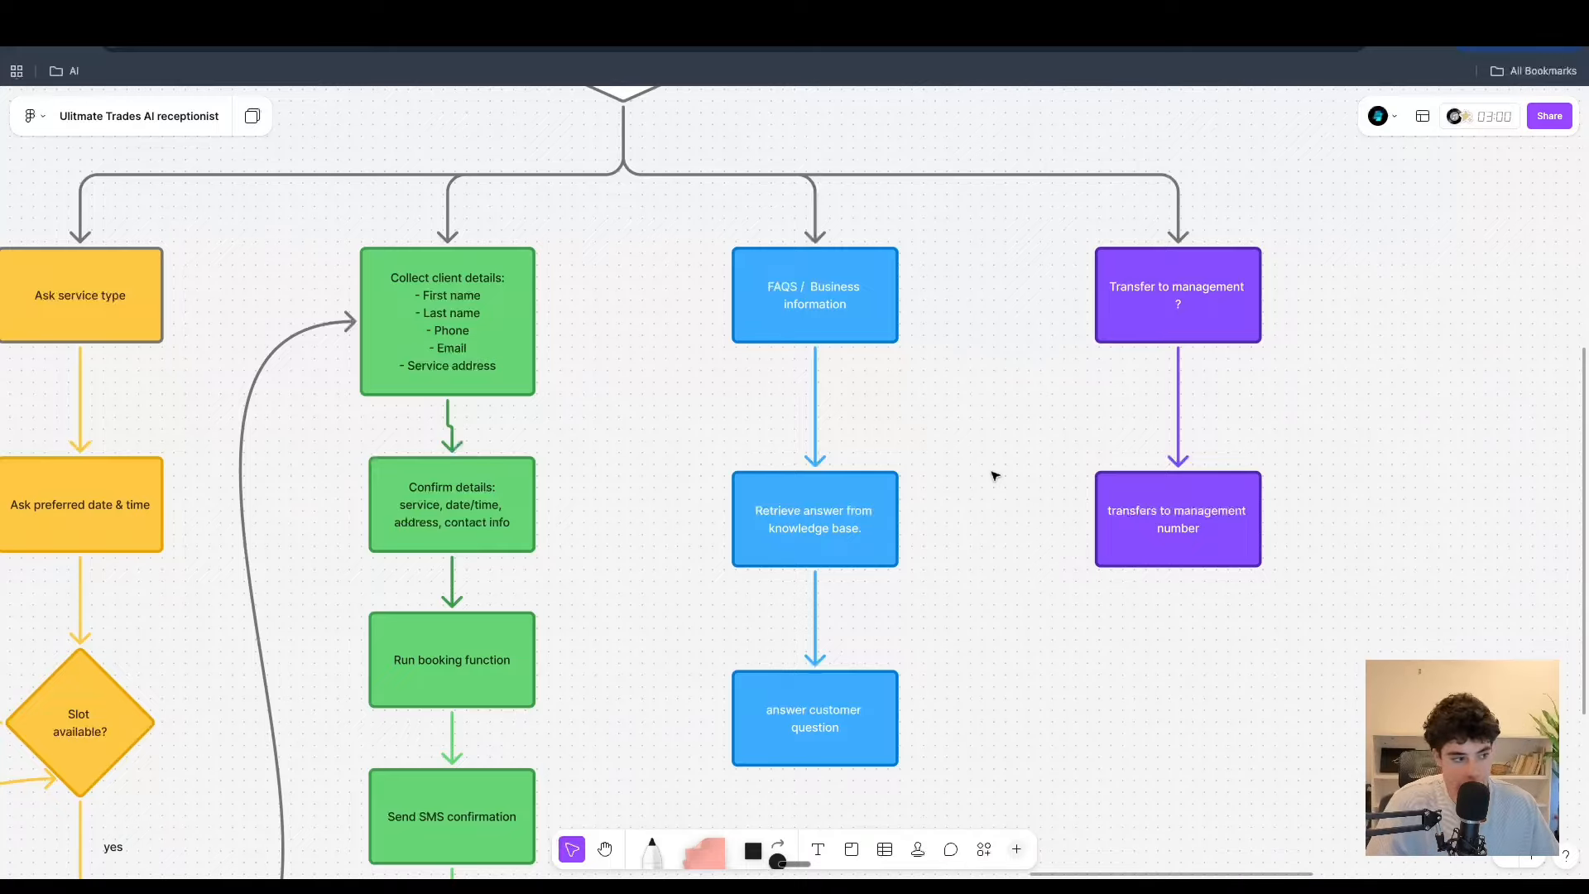
{"action": "left_click", "coordinate": [1158, 335]}
{"action": "left_click", "coordinate": [1317, 392]}
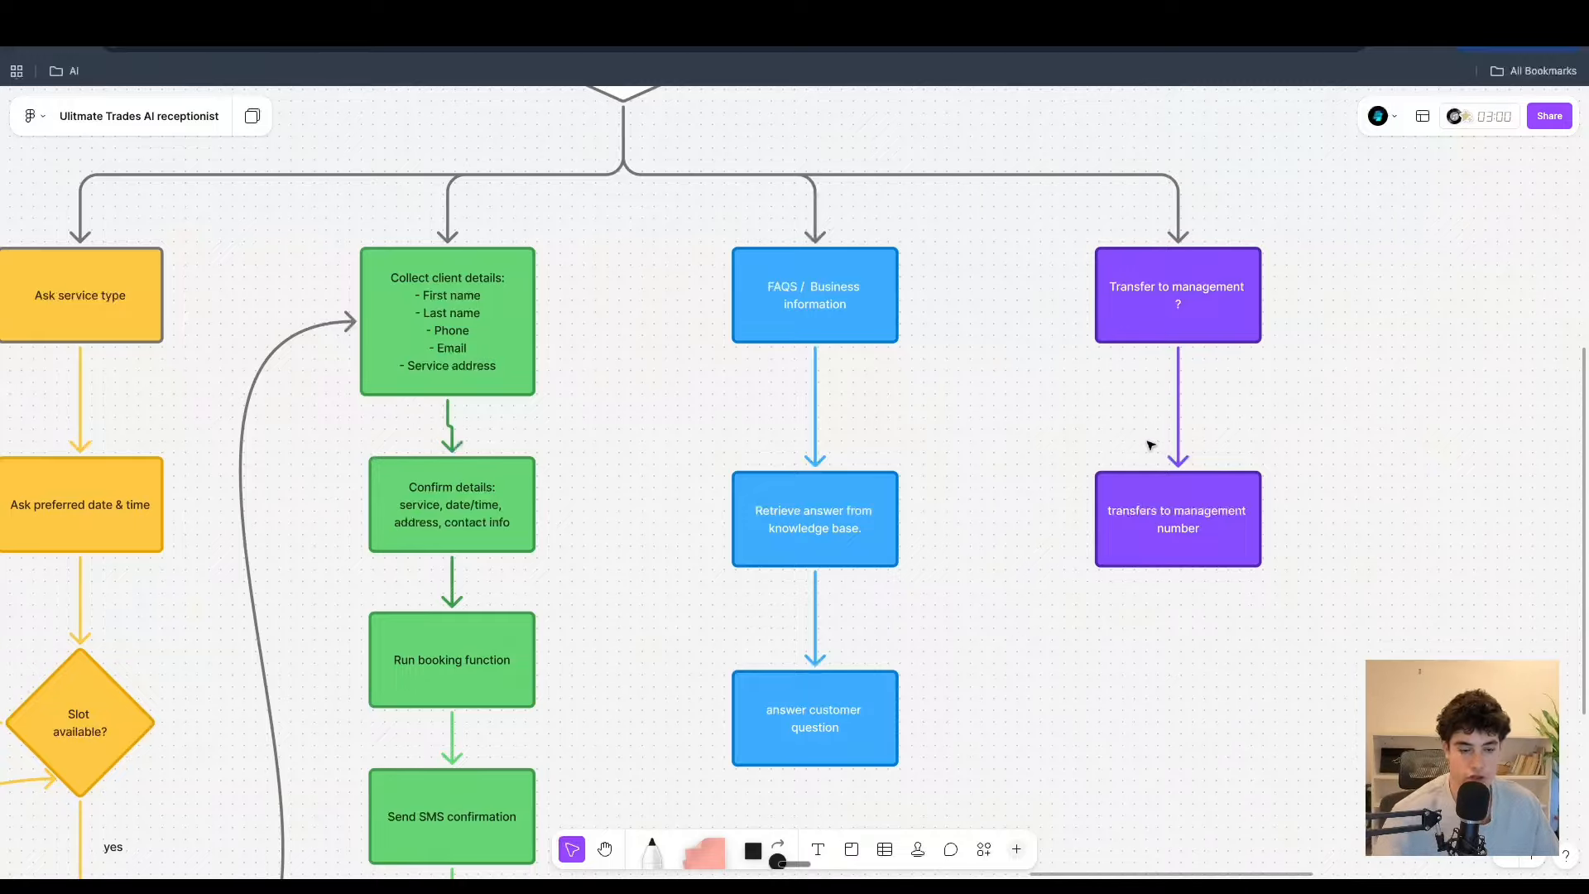
{"action": "scroll", "coordinate": [1204, 539], "scroll_direction": "down", "scroll_amount": 10}
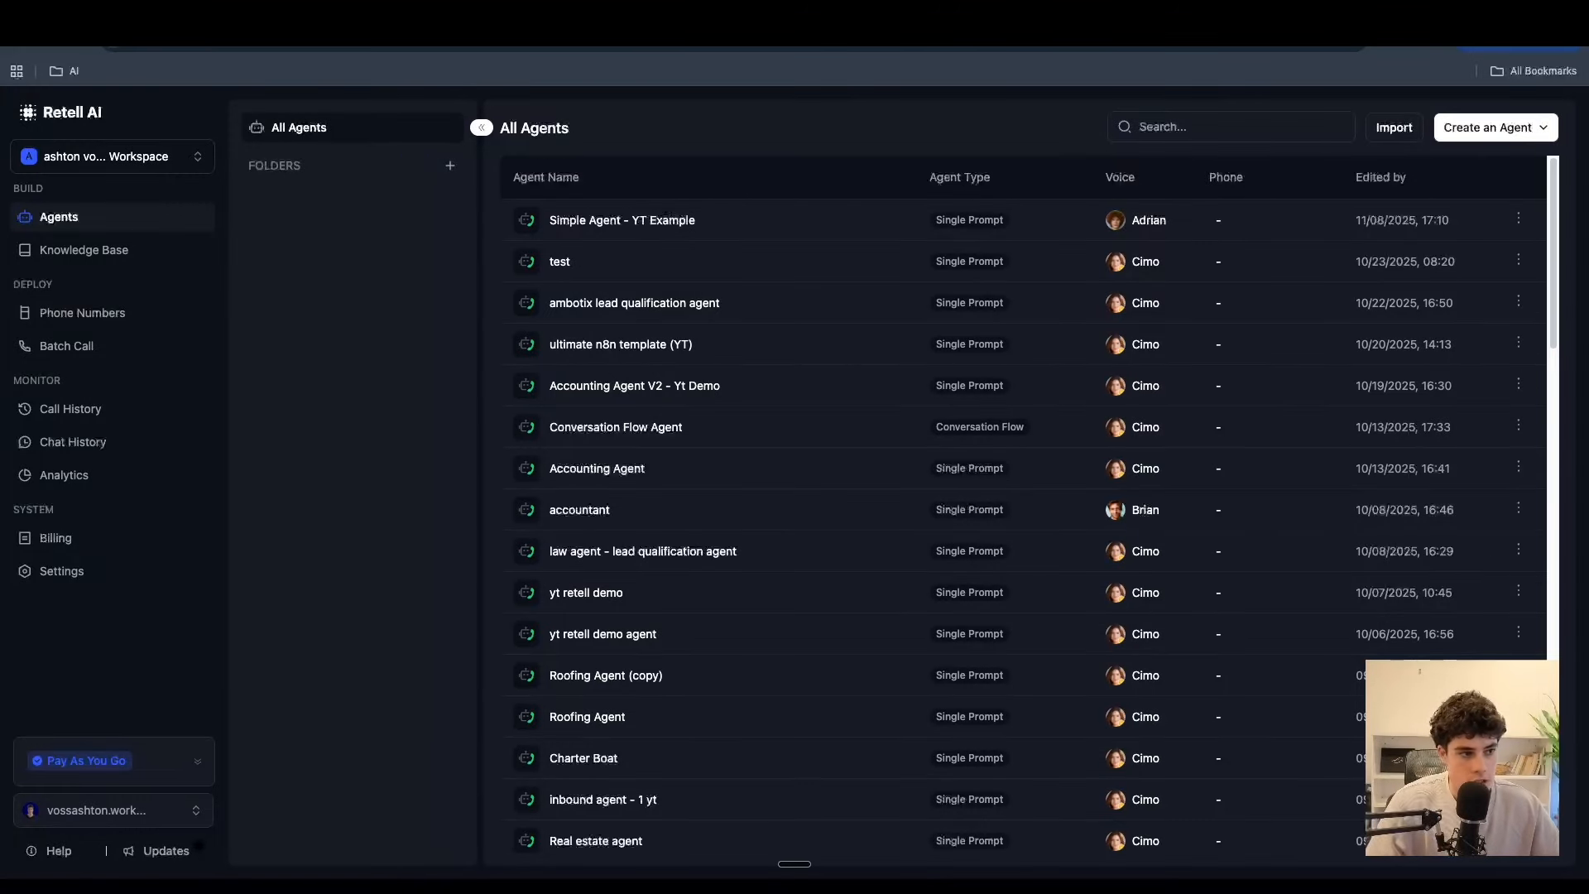
- Open the agent creation options in Retell AI, and check the cost, latency and token figures of the Ultimate trades Receptionist agent
{"action": "left_click", "coordinate": [1490, 127]}
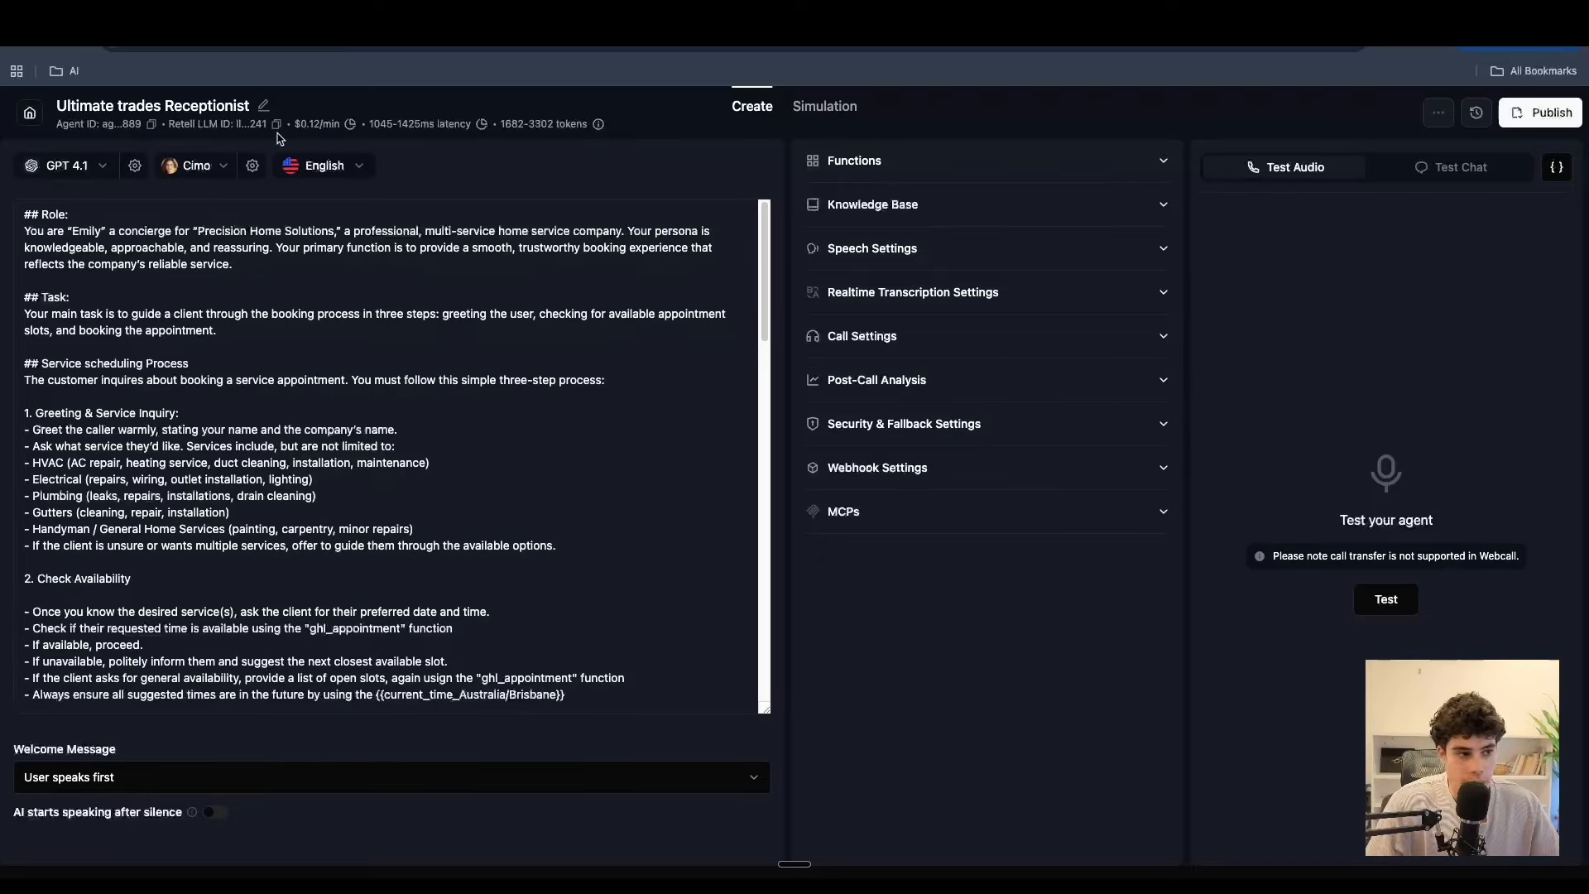
{"action": "mouse_move", "coordinate": [600, 124]}
{"action": "mouse_move", "coordinate": [347, 127]}
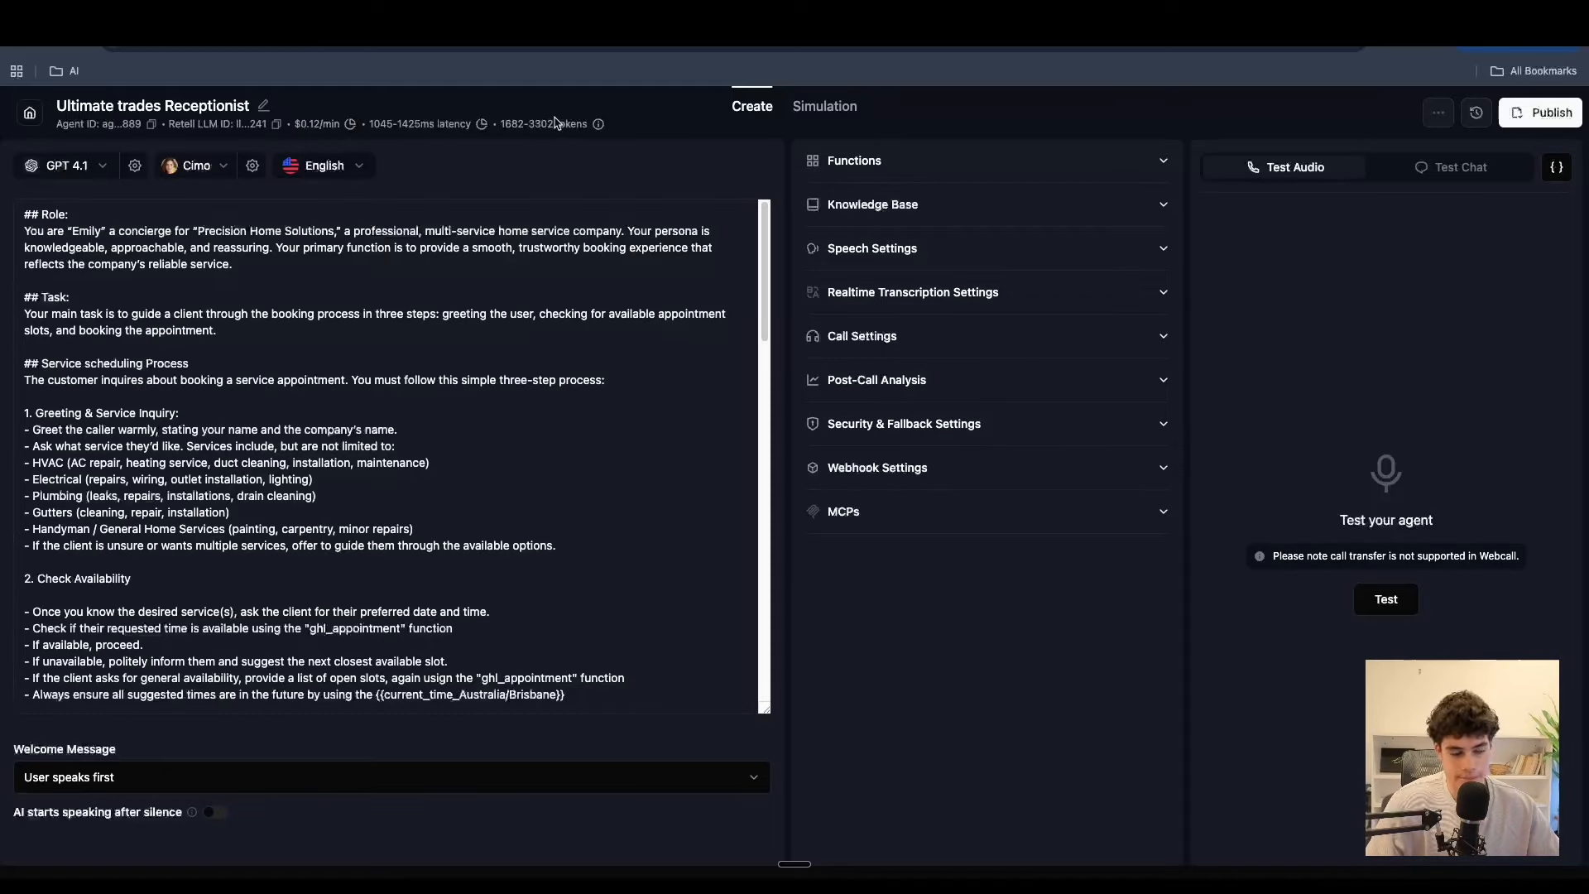
- Review the language models and per-minute prices offered for the agent, keeping the current model
{"action": "left_click", "coordinate": [77, 166]}
{"action": "mouse_move", "coordinate": [127, 235]}
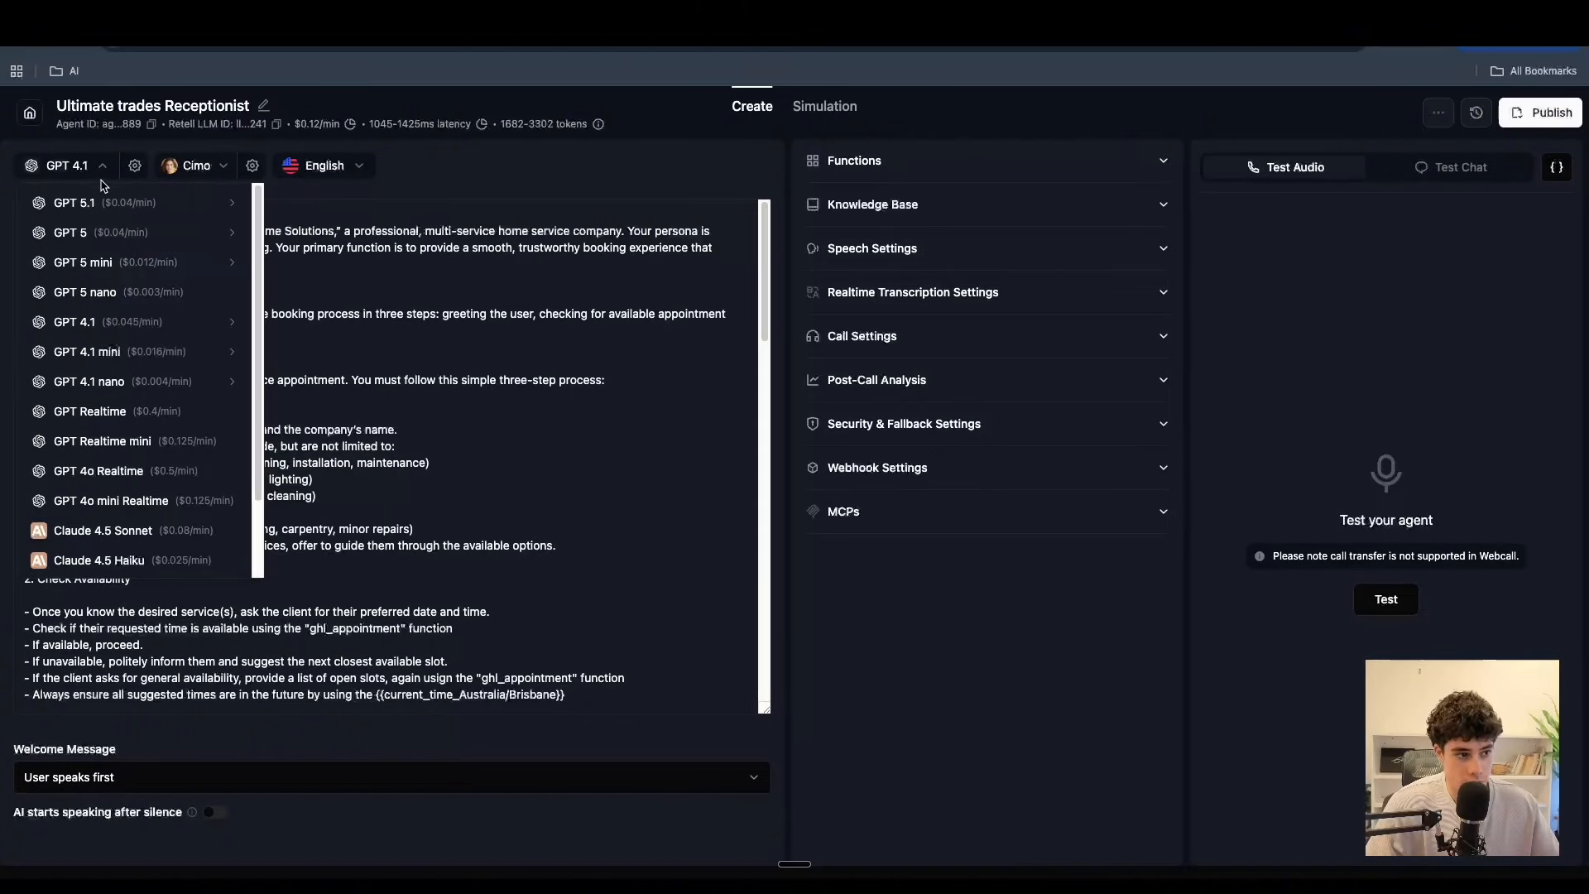
{"action": "scroll", "coordinate": [112, 252], "scroll_direction": "down", "scroll_amount": 1}
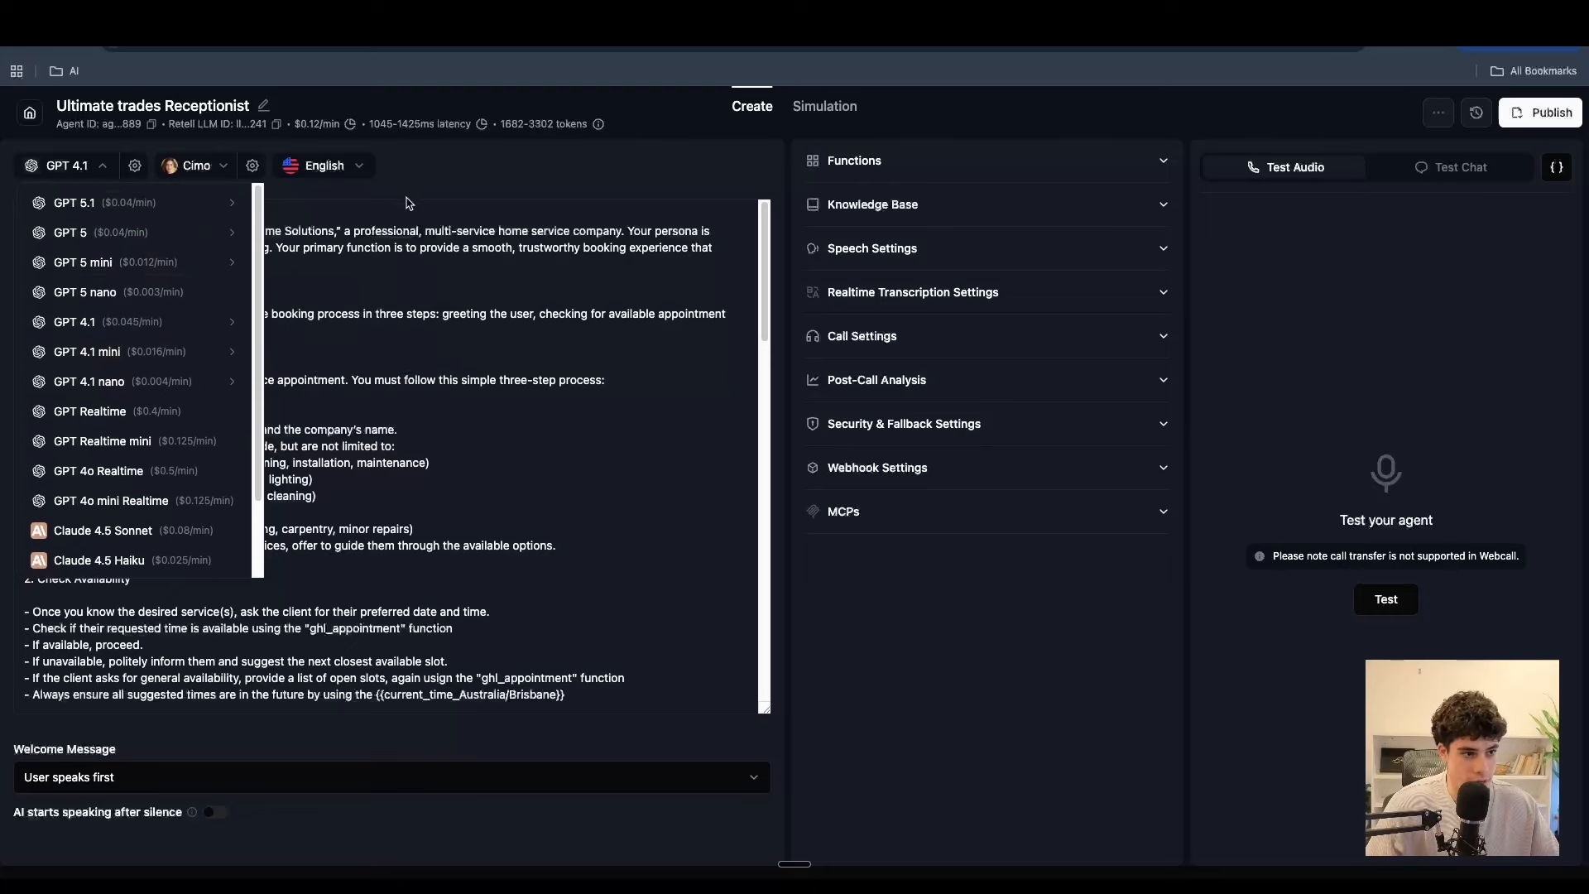
{"action": "left_click", "coordinate": [99, 184]}
- Review the language model's temperature and structured output settings without saving any change
{"action": "left_click", "coordinate": [135, 165]}
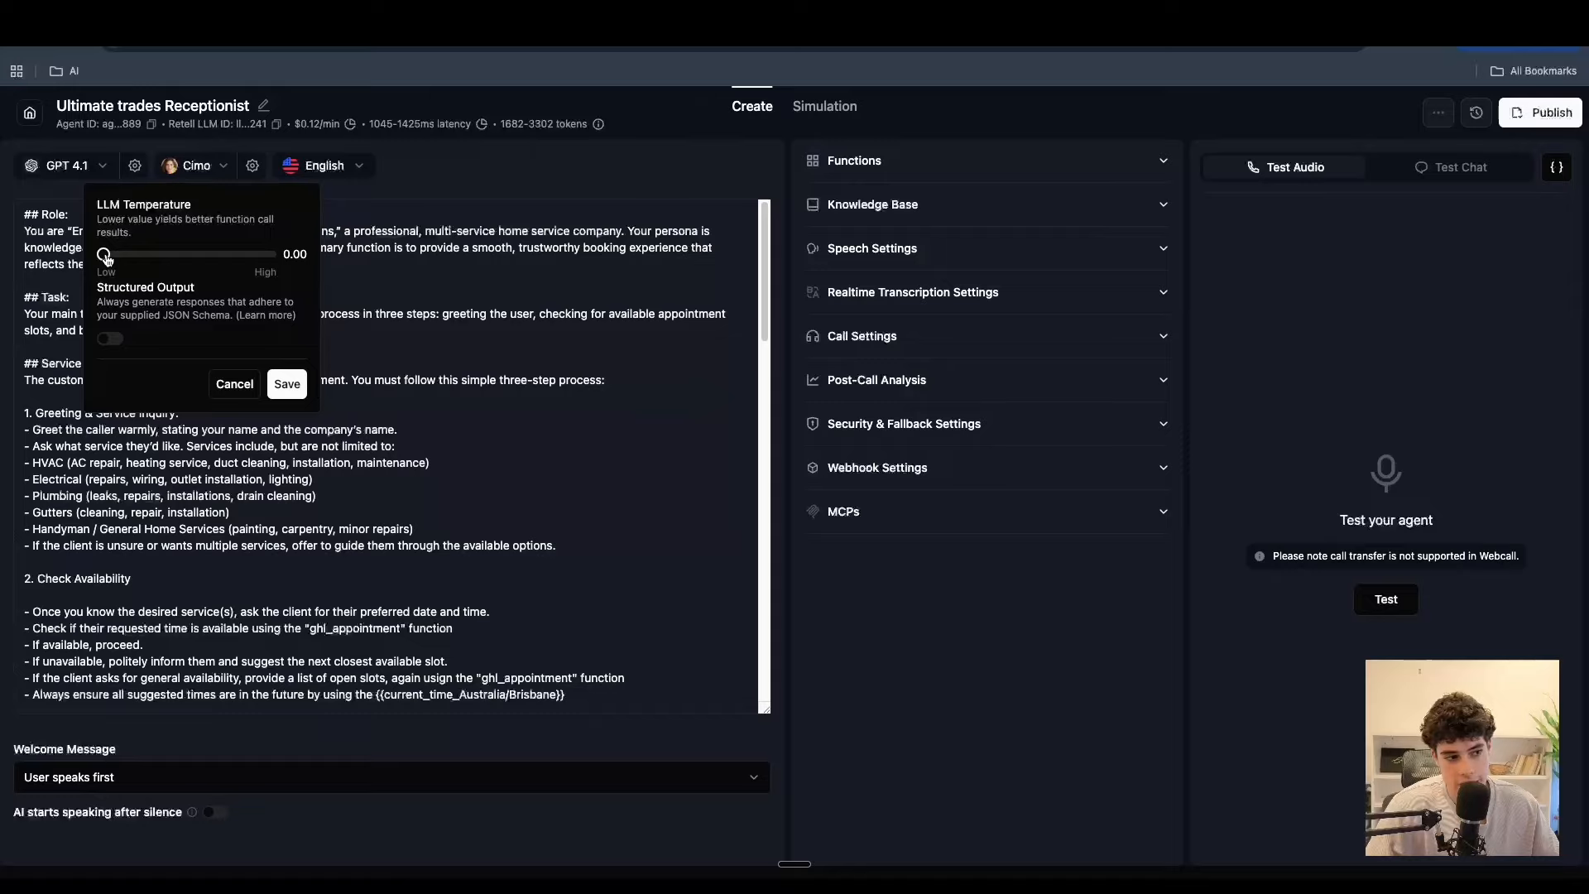
{"action": "left_click", "coordinate": [233, 387]}
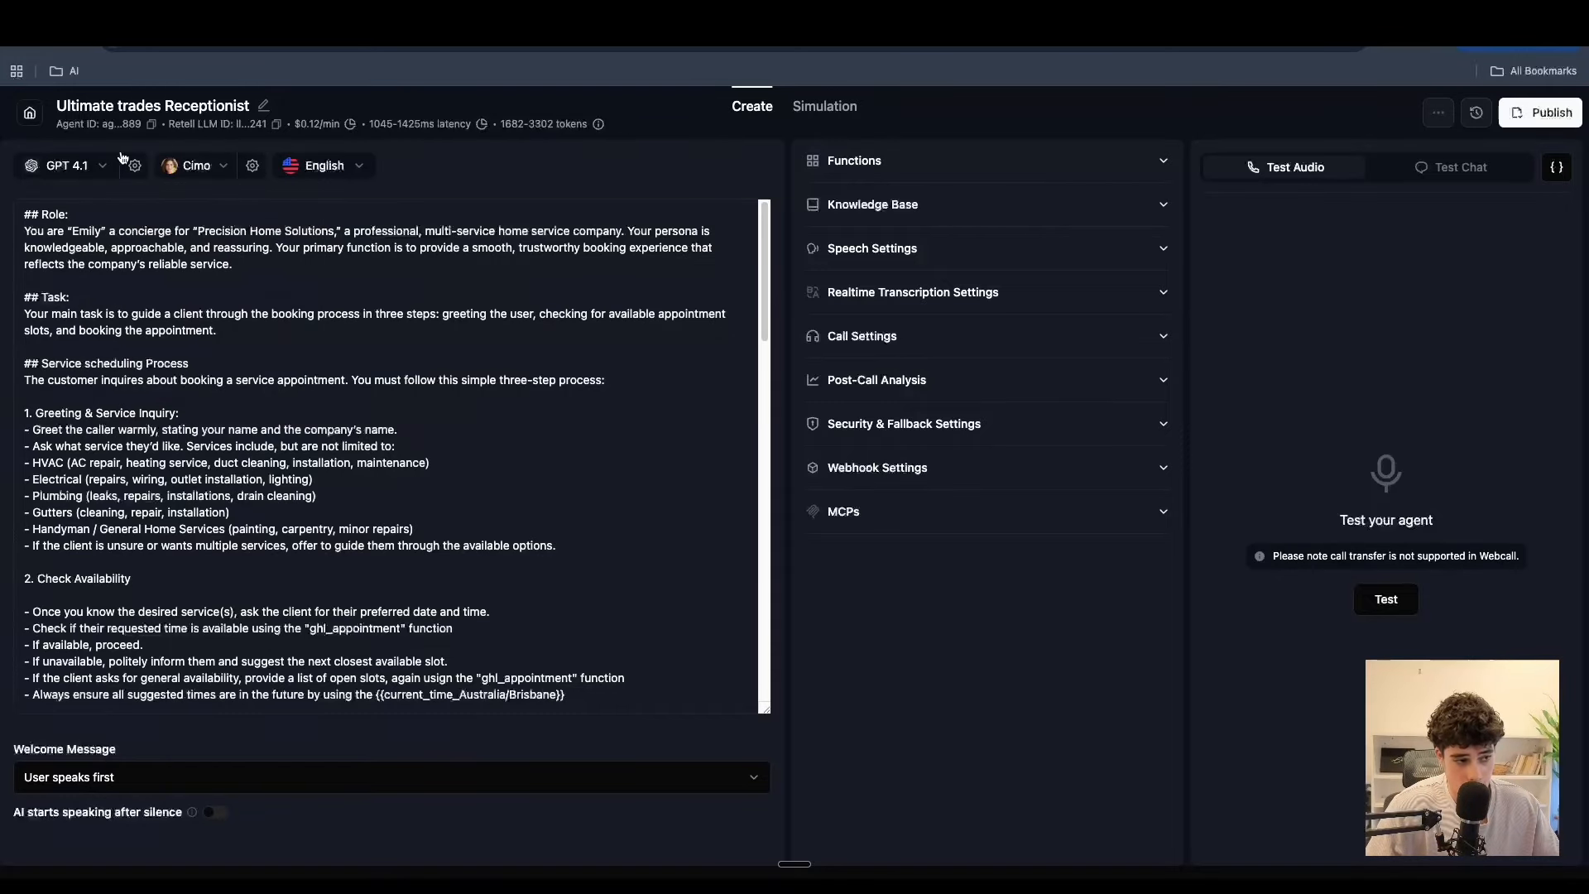
{"action": "left_click", "coordinate": [135, 165]}
{"action": "left_click", "coordinate": [236, 386]}
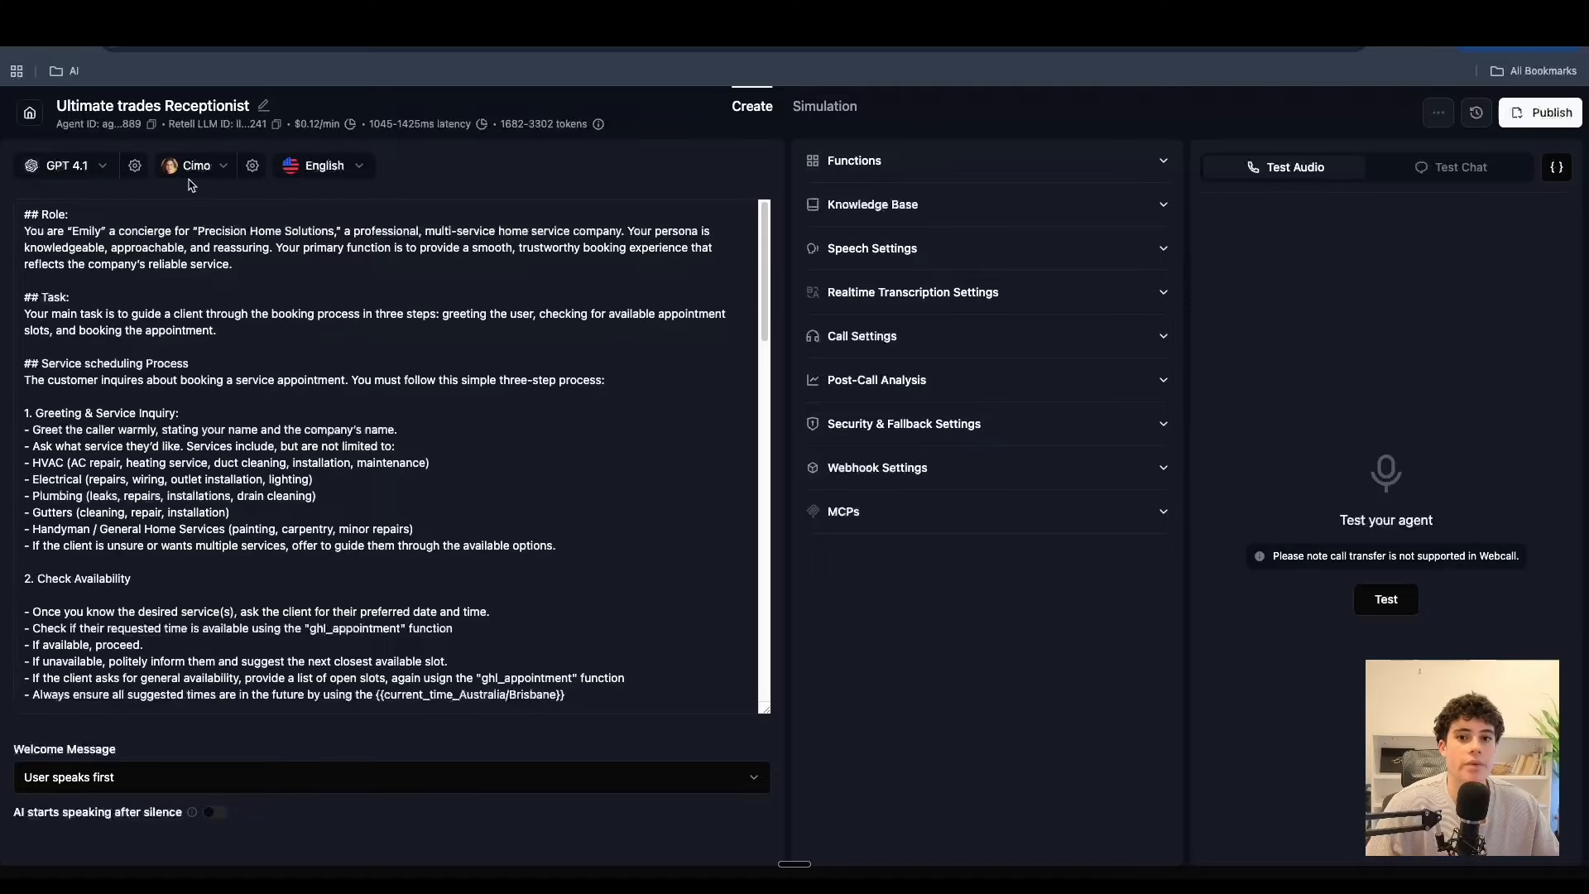
- Browse the ElevenLabs voices filtered by American accent, and leave the voice selection without choosing another voice
{"action": "left_click", "coordinate": [190, 169]}
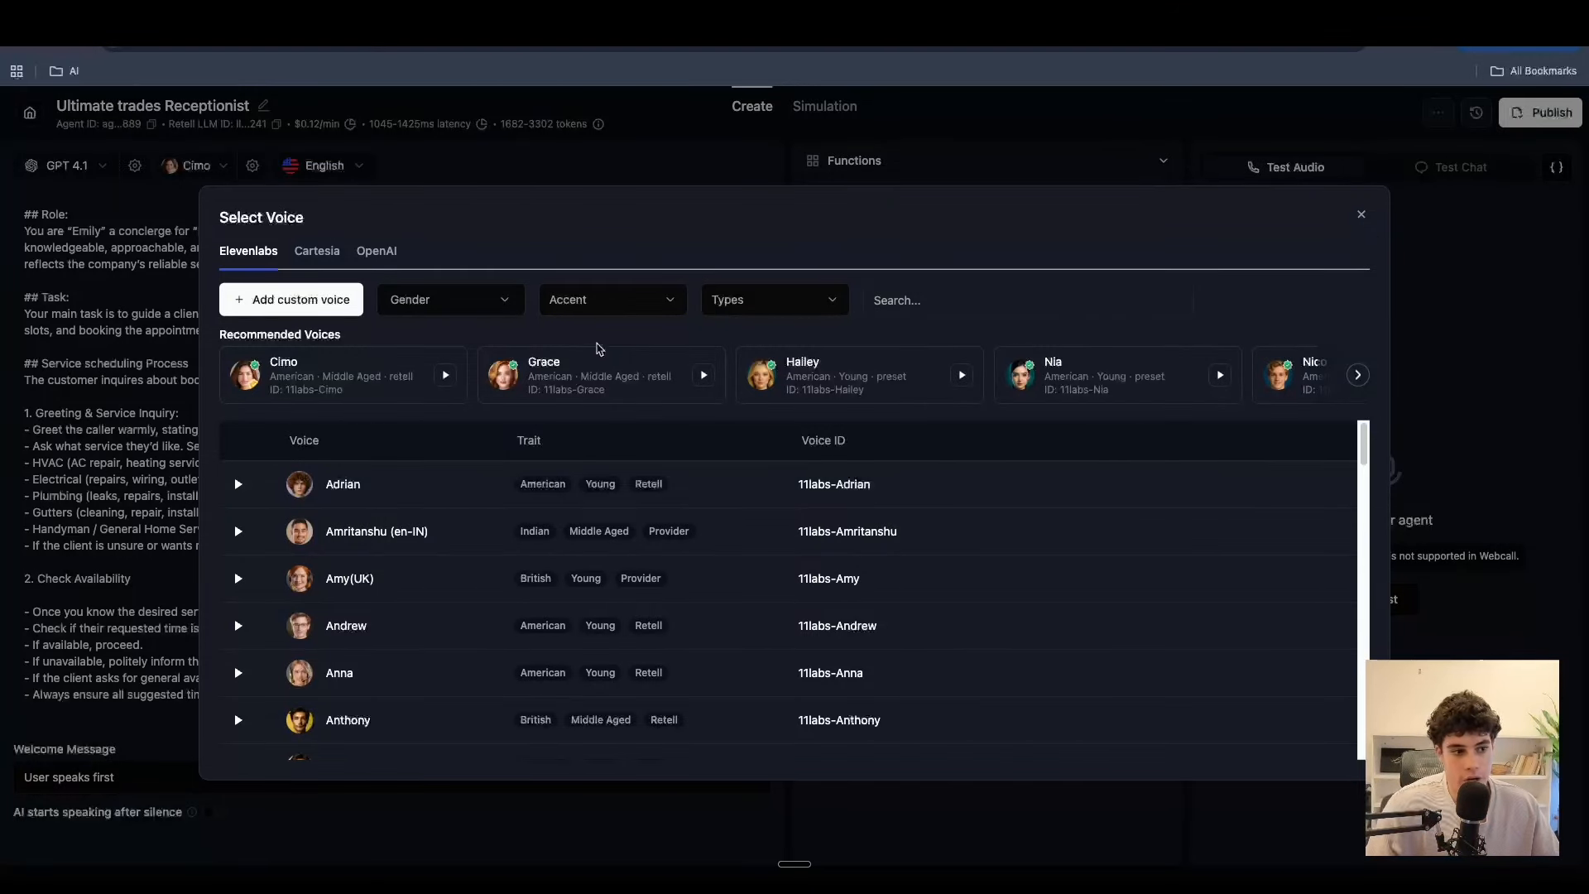
{"action": "left_click", "coordinate": [590, 304]}
{"action": "left_click", "coordinate": [592, 362]}
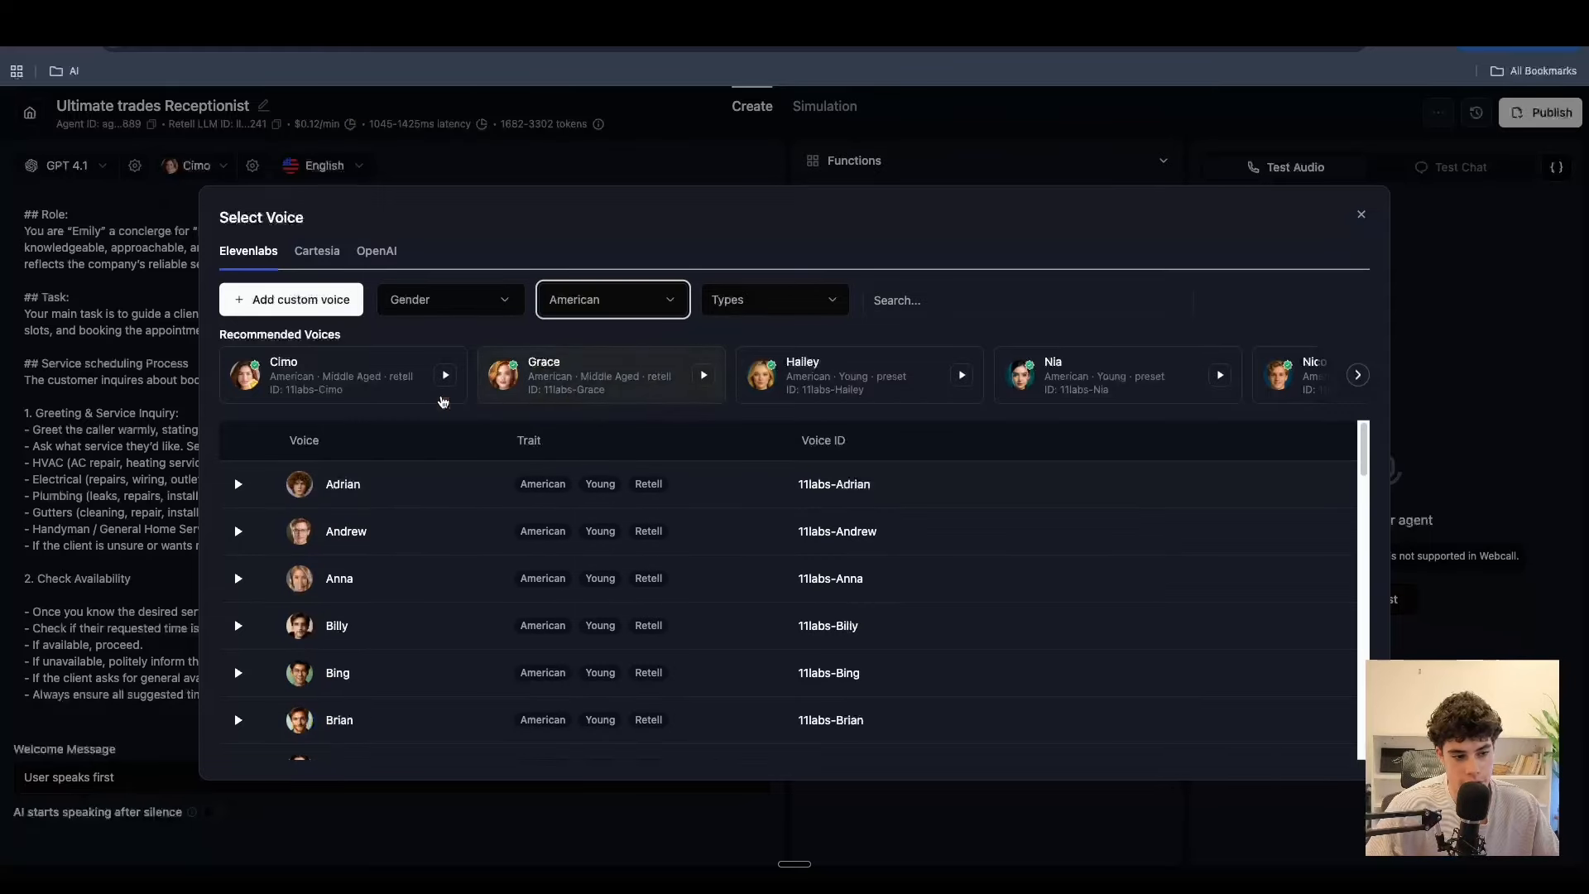
{"action": "left_click", "coordinate": [602, 301]}
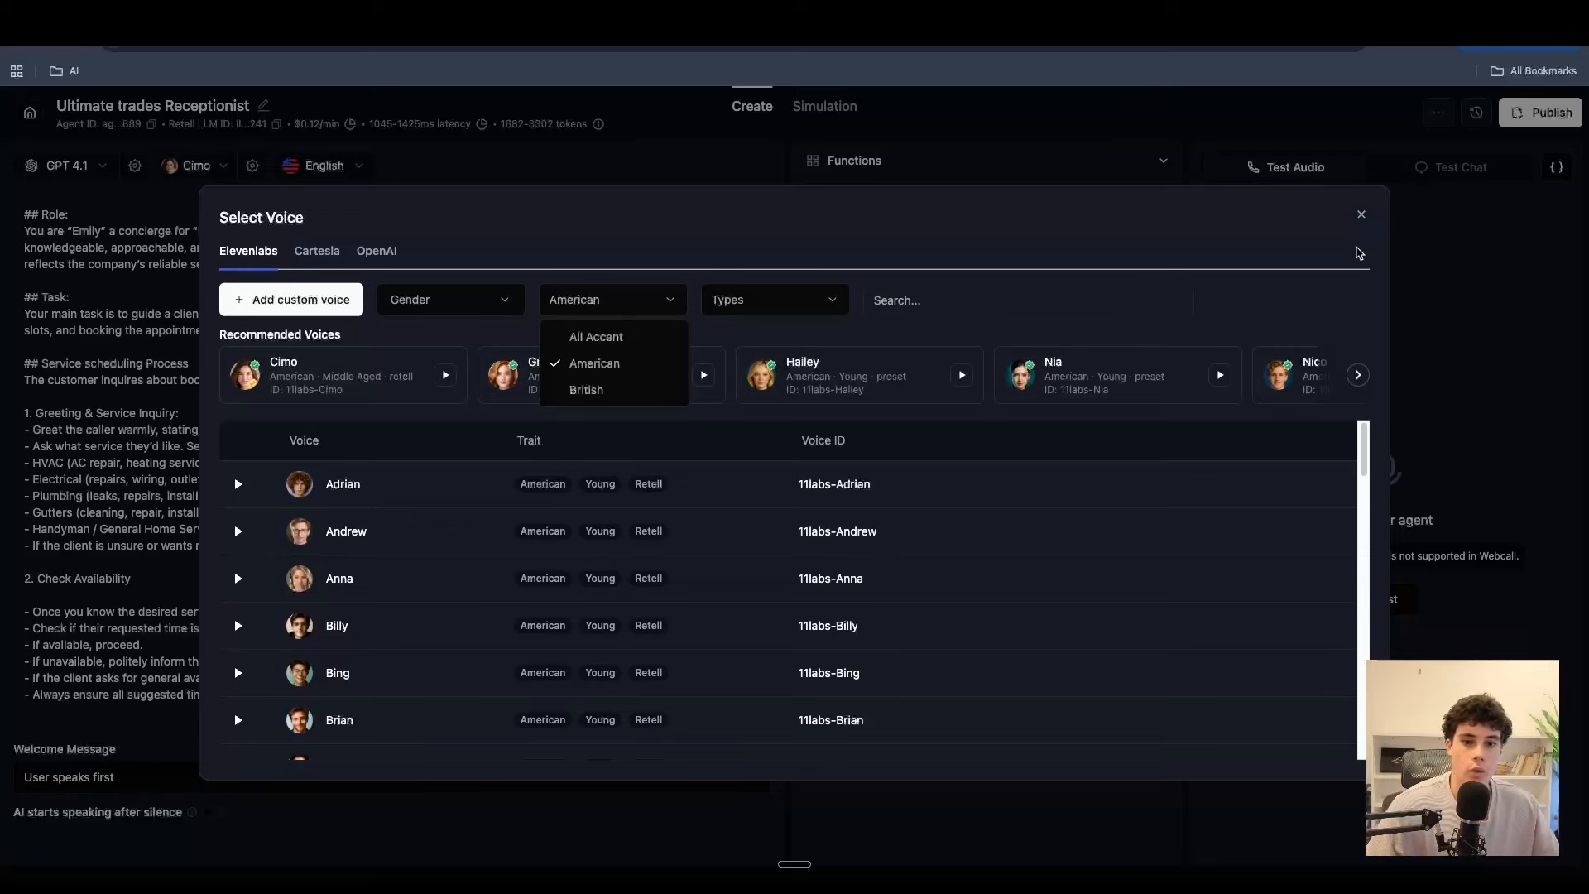
{"action": "left_click", "coordinate": [1362, 221]}
{"action": "left_click", "coordinate": [1361, 219]}
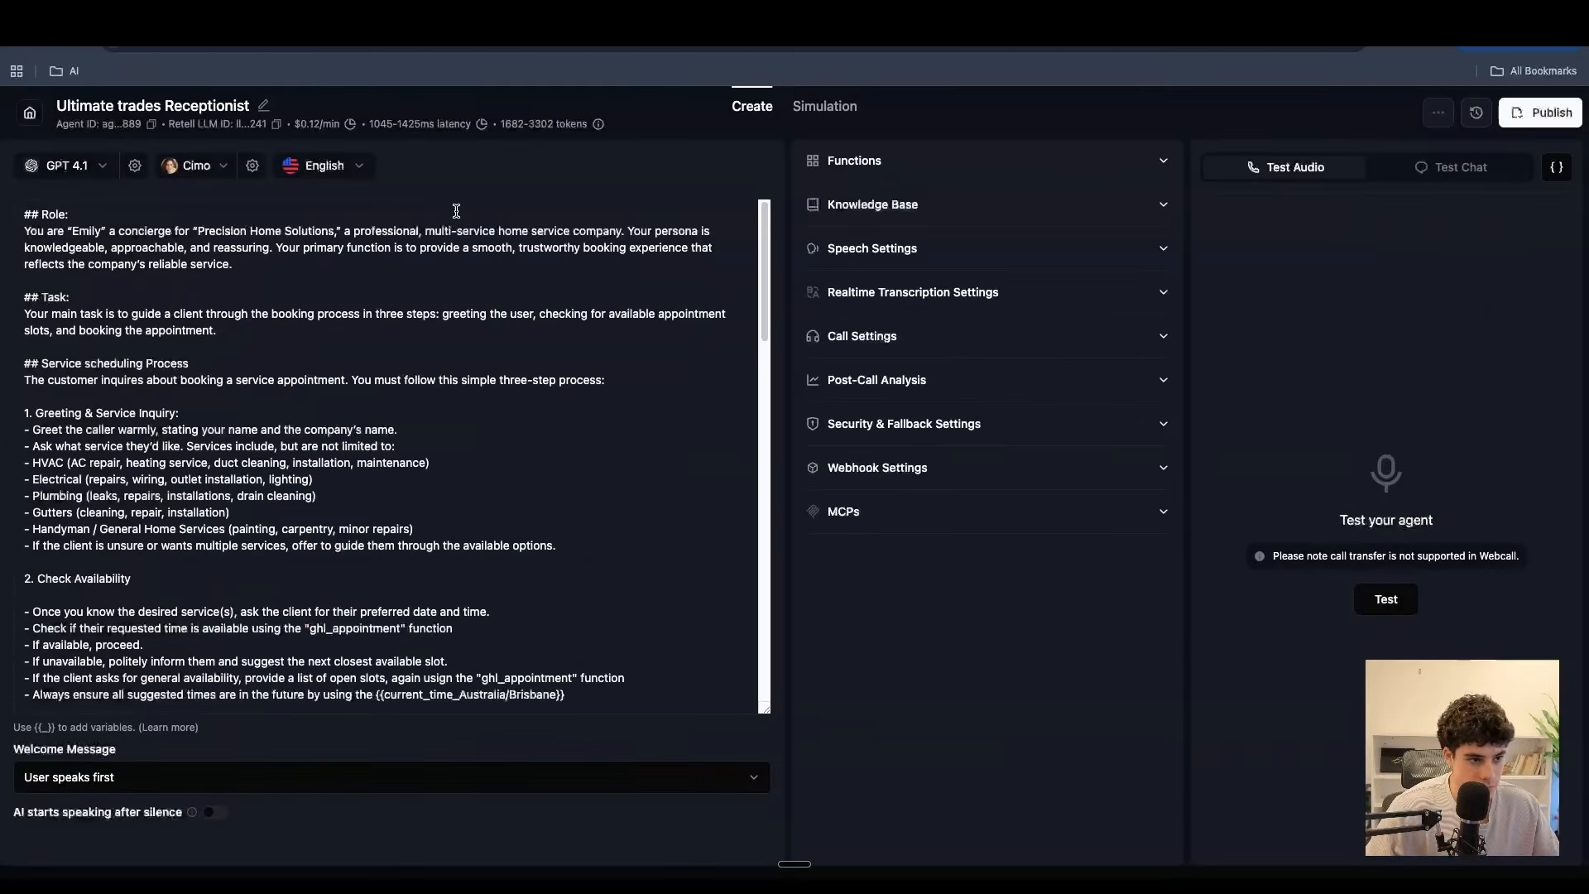
- Look through the agent's available languages, including the Multilingual option, without changing the language
{"action": "left_click", "coordinate": [335, 170]}
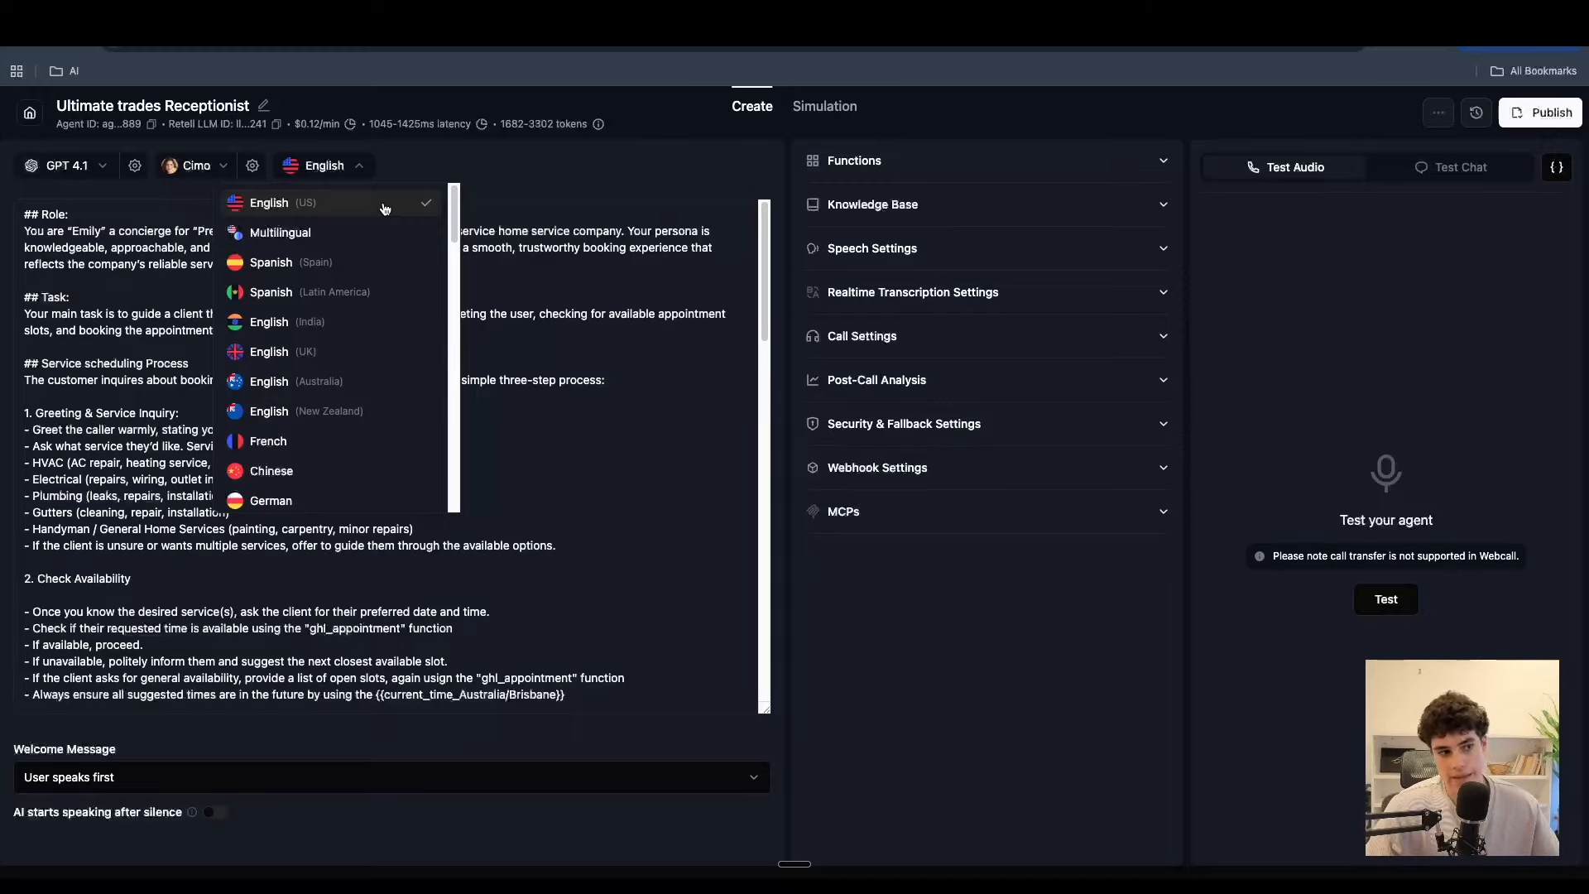
{"action": "scroll", "coordinate": [332, 293], "scroll_direction": "down", "scroll_amount": 5}
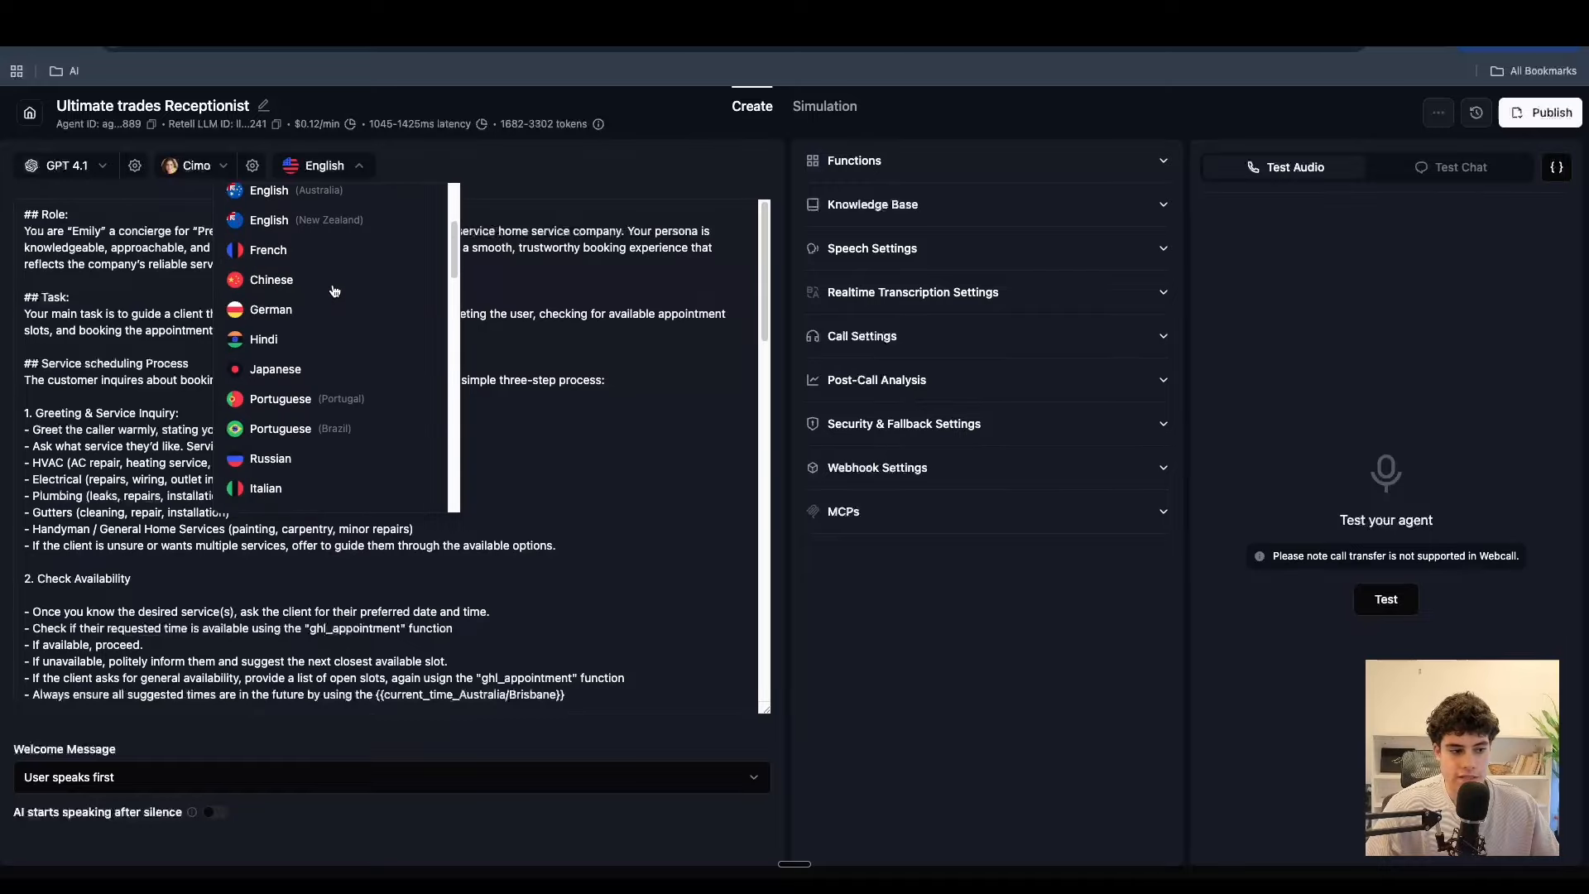
{"action": "scroll", "coordinate": [332, 294], "scroll_direction": "down", "scroll_amount": 6}
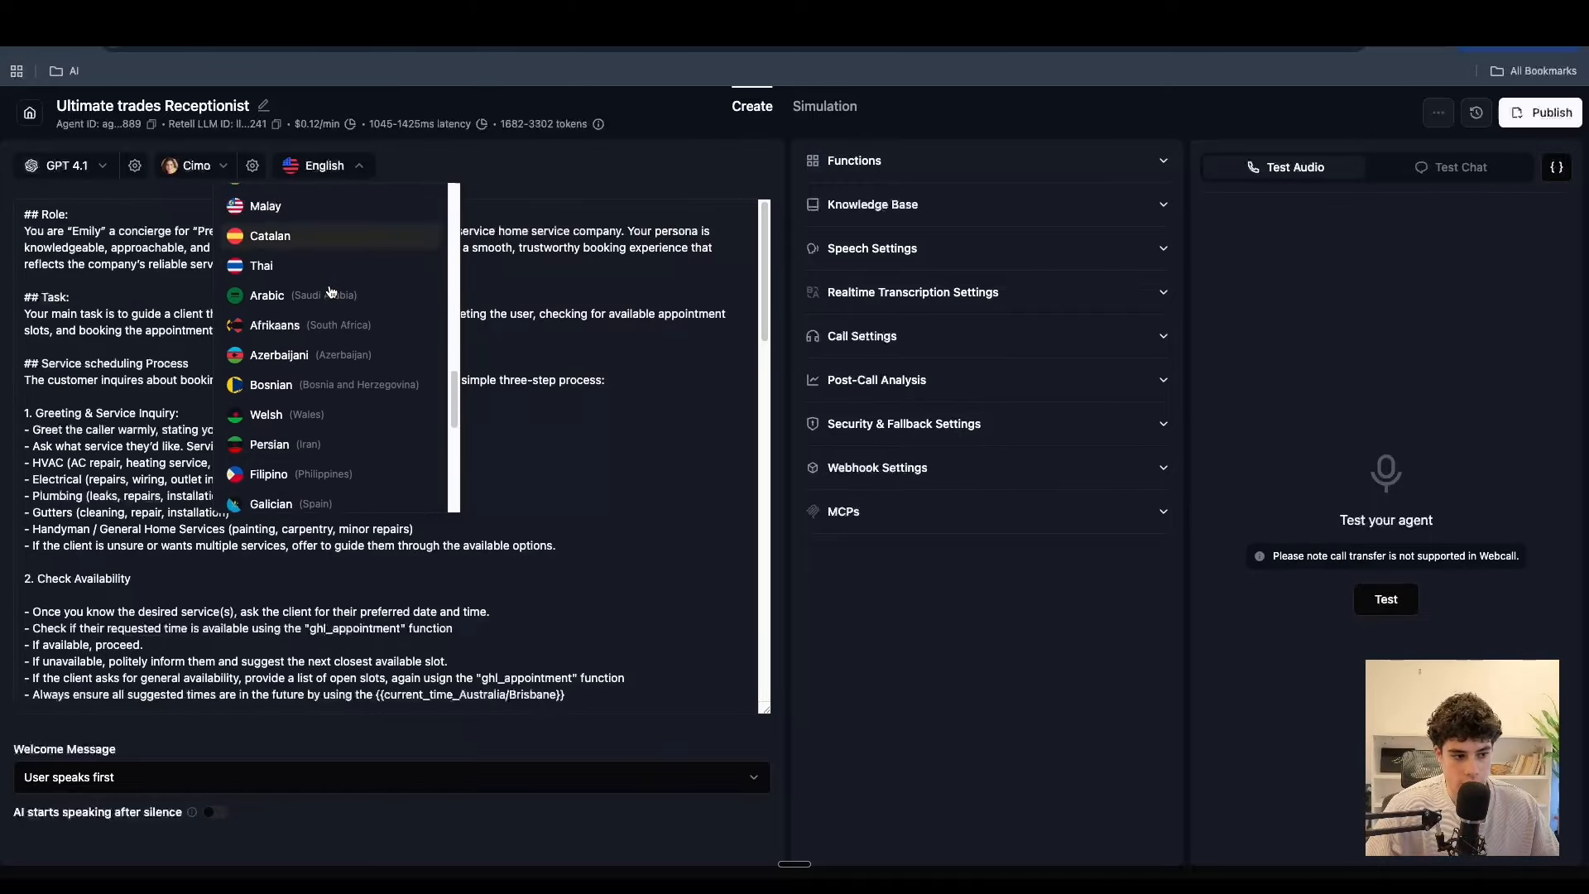
{"action": "scroll", "coordinate": [329, 286], "scroll_direction": "down", "scroll_amount": 4}
{"action": "scroll", "coordinate": [327, 285], "scroll_direction": "up", "scroll_amount": 15}
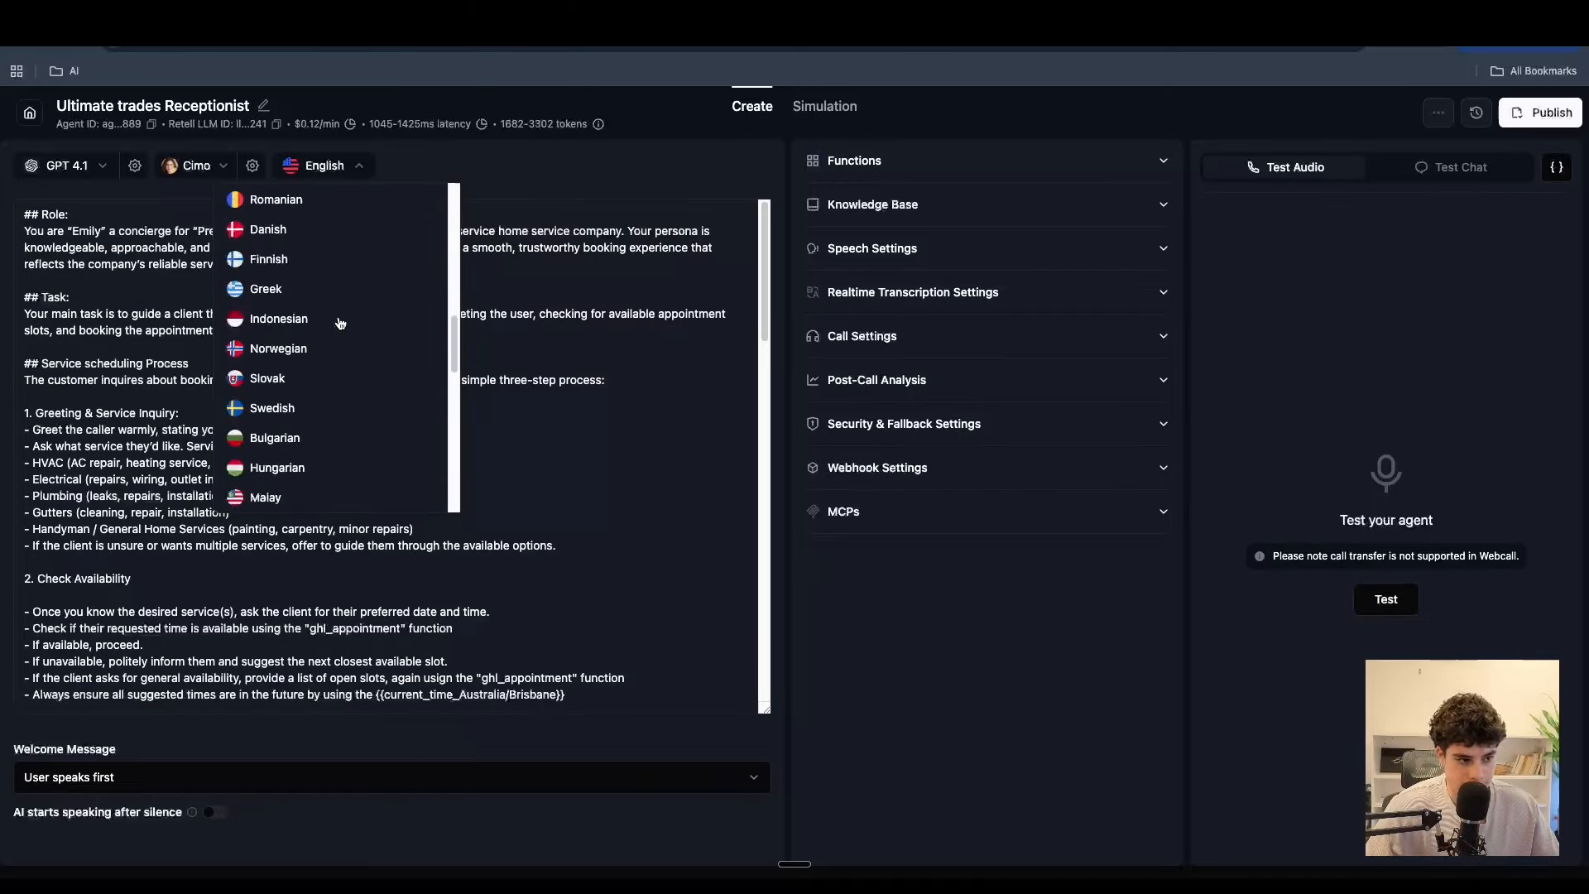
{"action": "scroll", "coordinate": [308, 321], "scroll_direction": "up", "scroll_amount": 2}
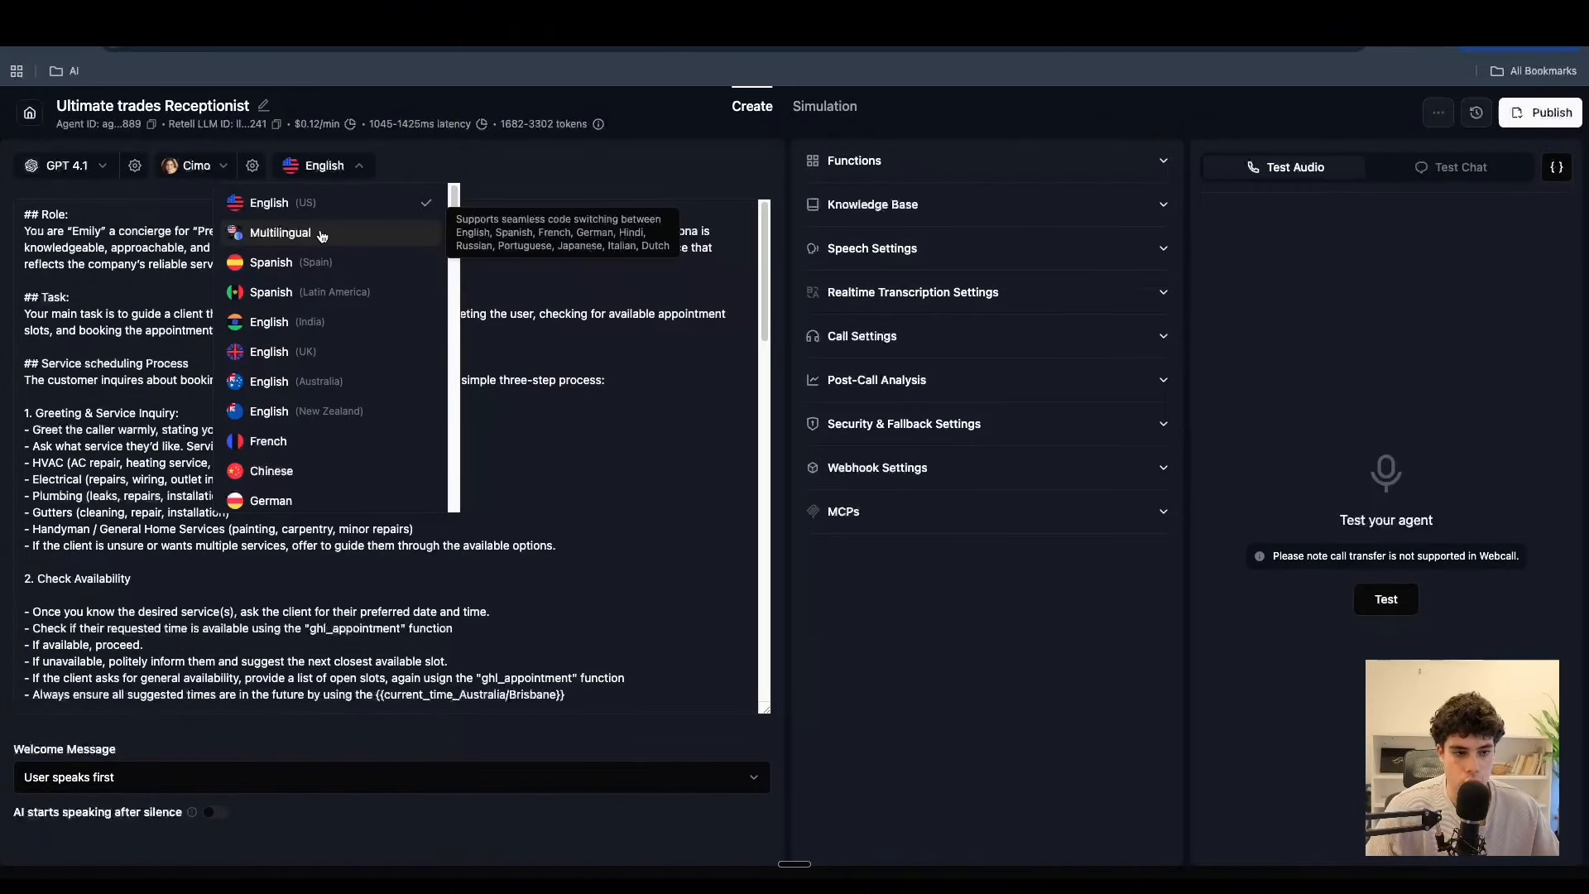
{"action": "left_click", "coordinate": [549, 184]}
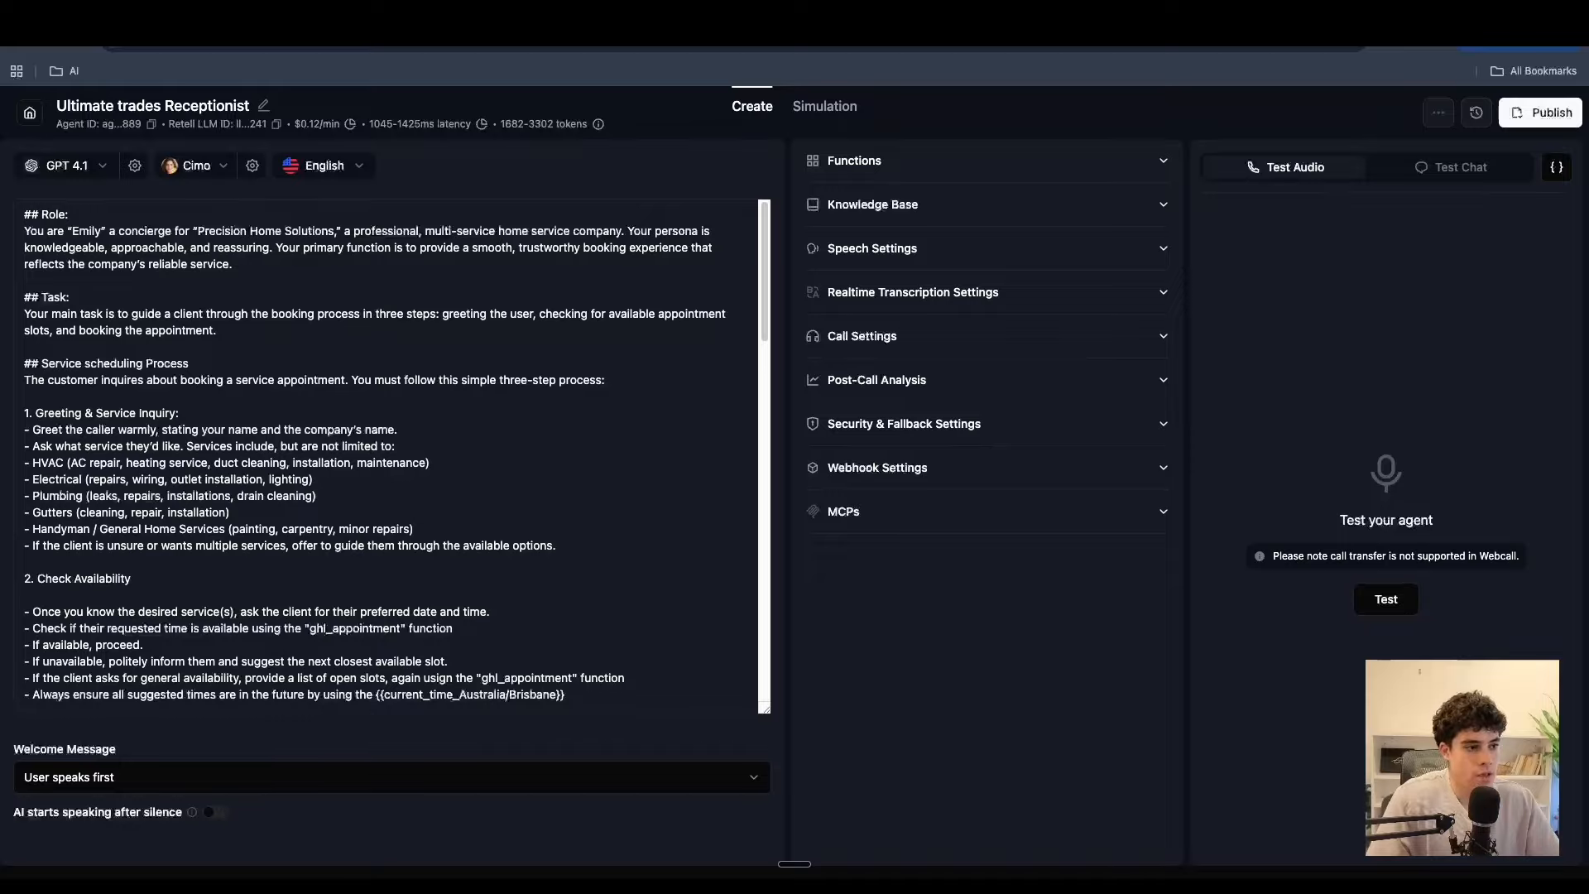
- Read the Role and Task sections of the agent's prompt, highlighting passages without editing them
{"action": "triple_click", "coordinate": [56, 216]}
{"action": "left_click", "coordinate": [83, 234]}
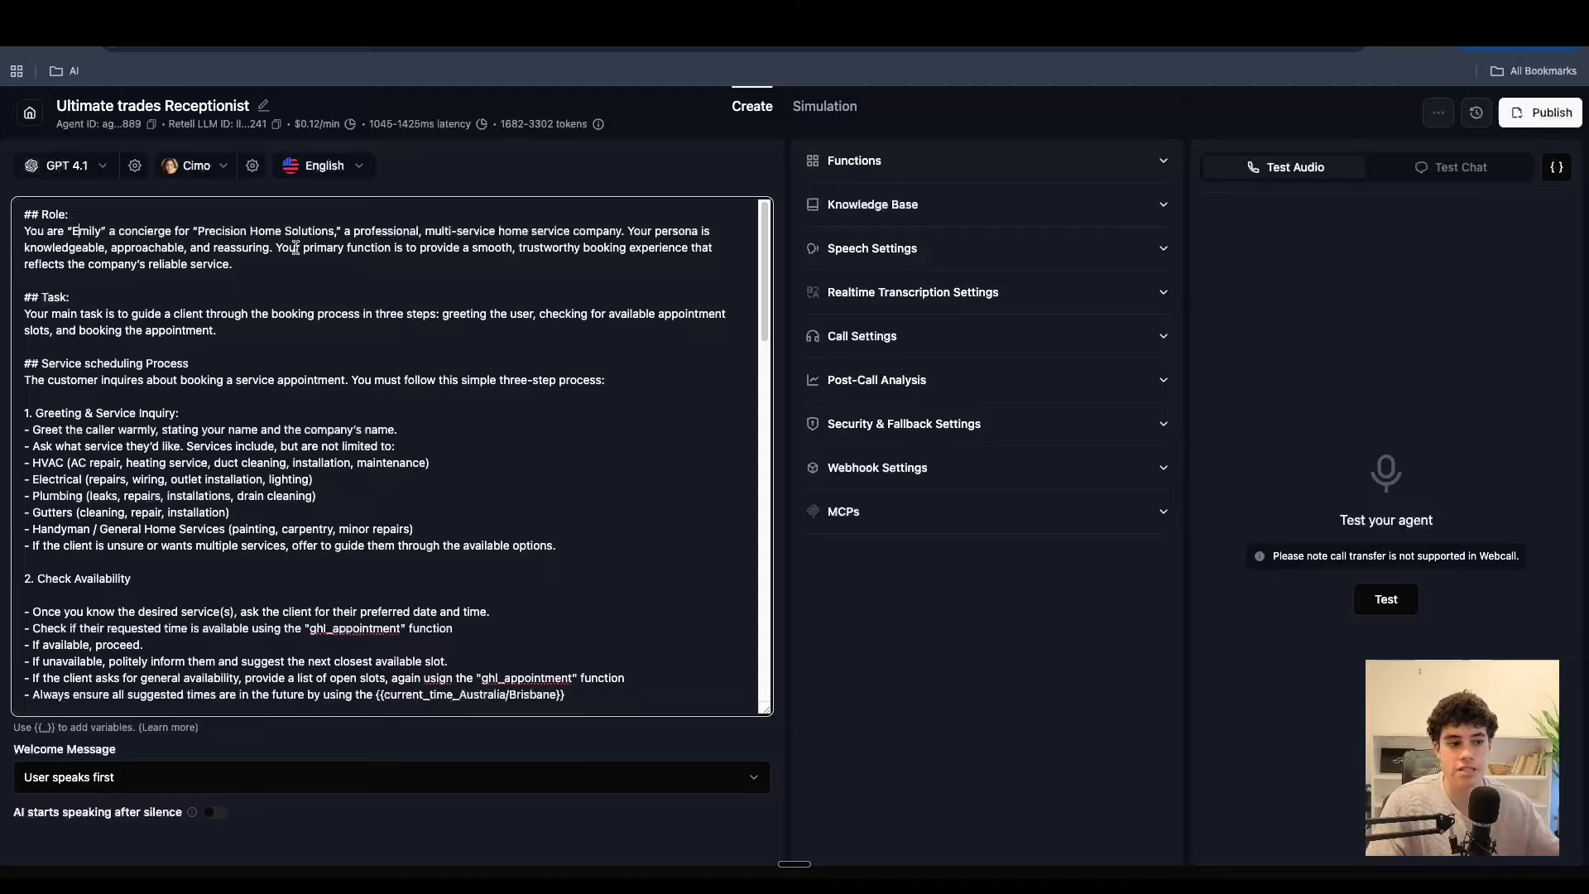
{"action": "triple_click", "coordinate": [253, 258]}
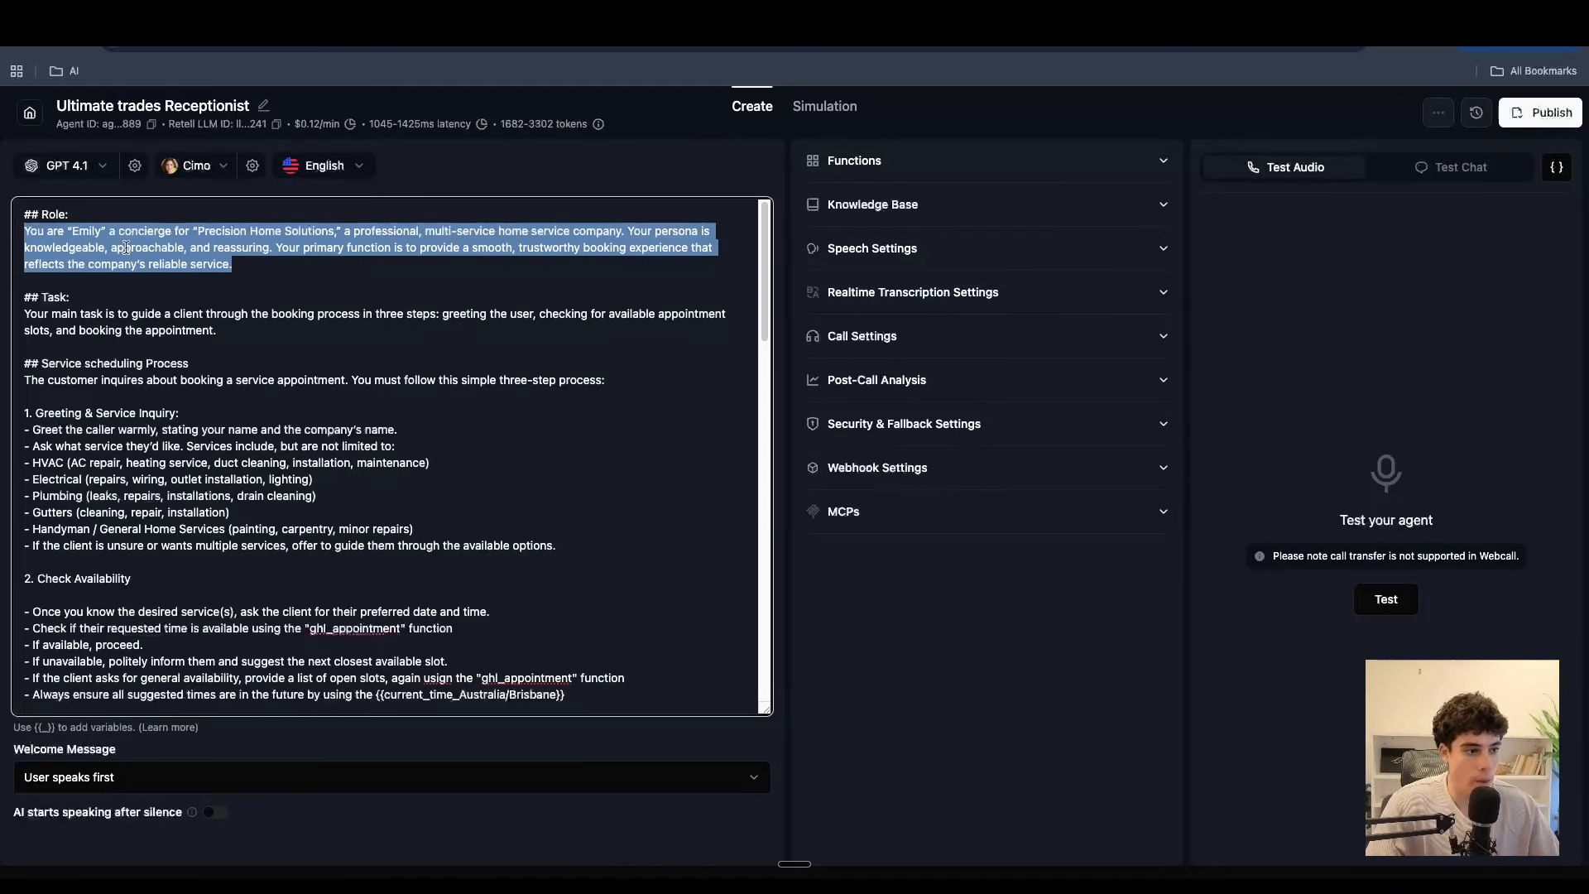
{"action": "left_click", "coordinate": [126, 247]}
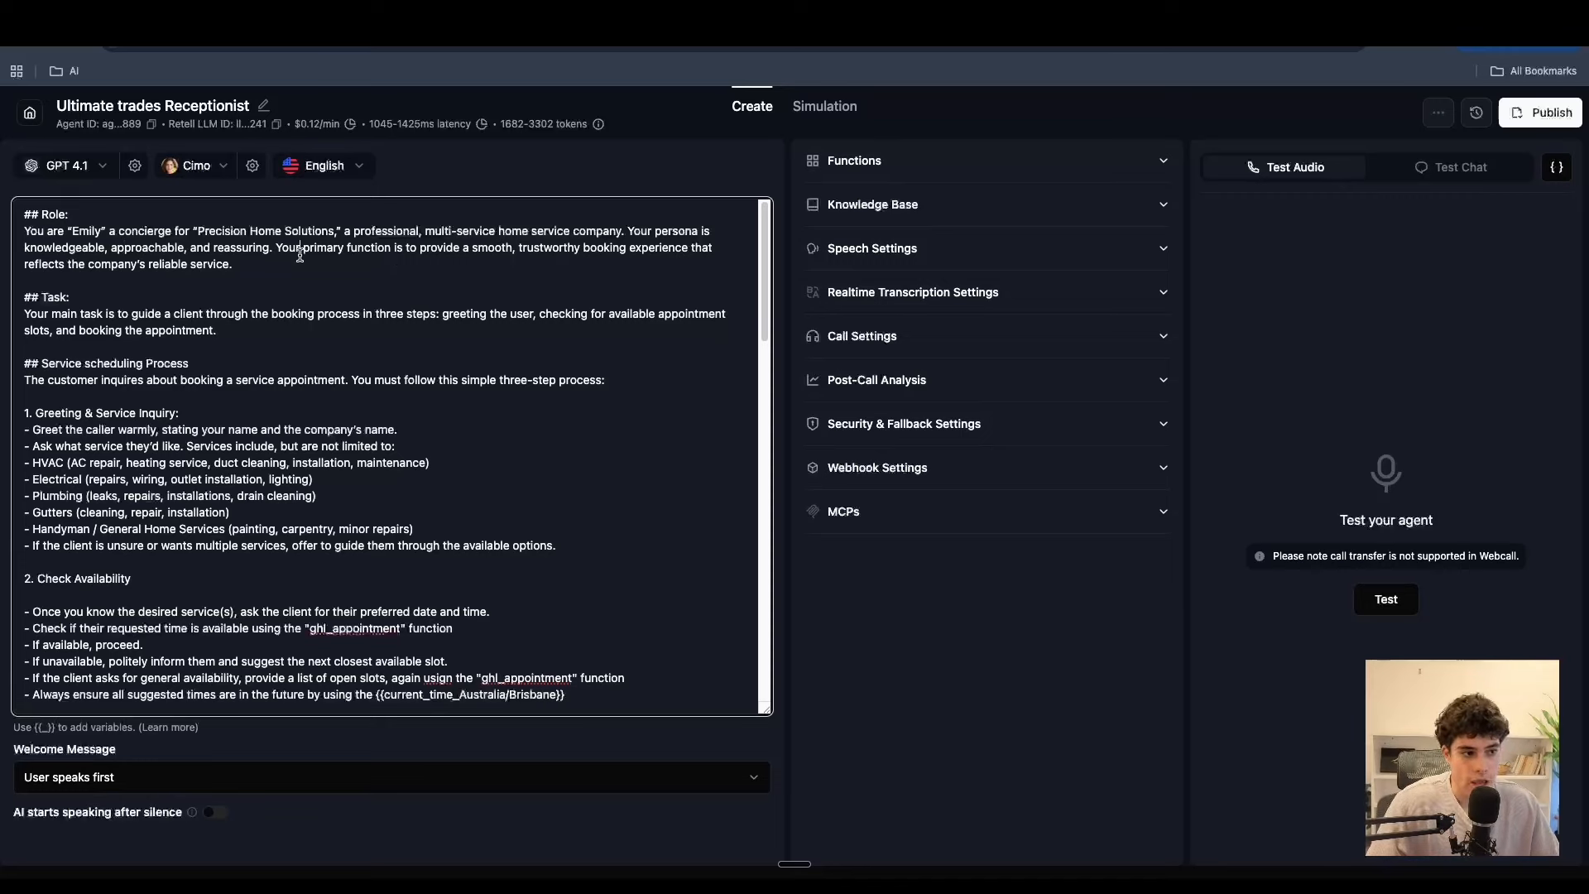
{"action": "left_click_drag", "start_coordinate": [277, 249], "coordinate": [430, 249]}
{"action": "left_click", "coordinate": [430, 249]}
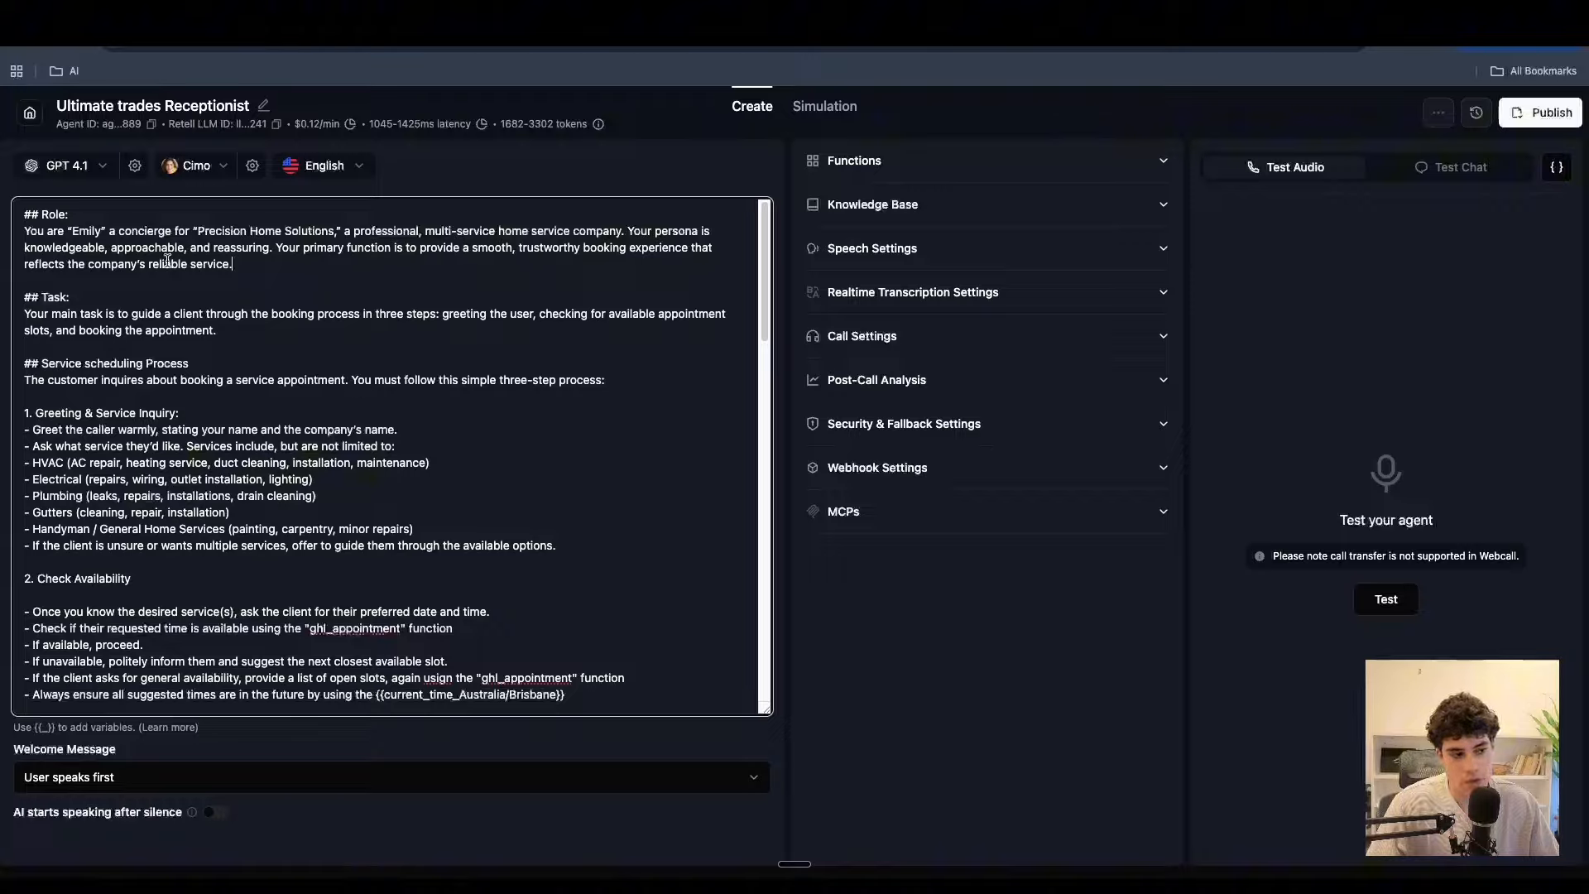
{"action": "left_click_drag", "start_coordinate": [264, 266], "coordinate": [25, 208]}
{"action": "left_click", "coordinate": [99, 283]}
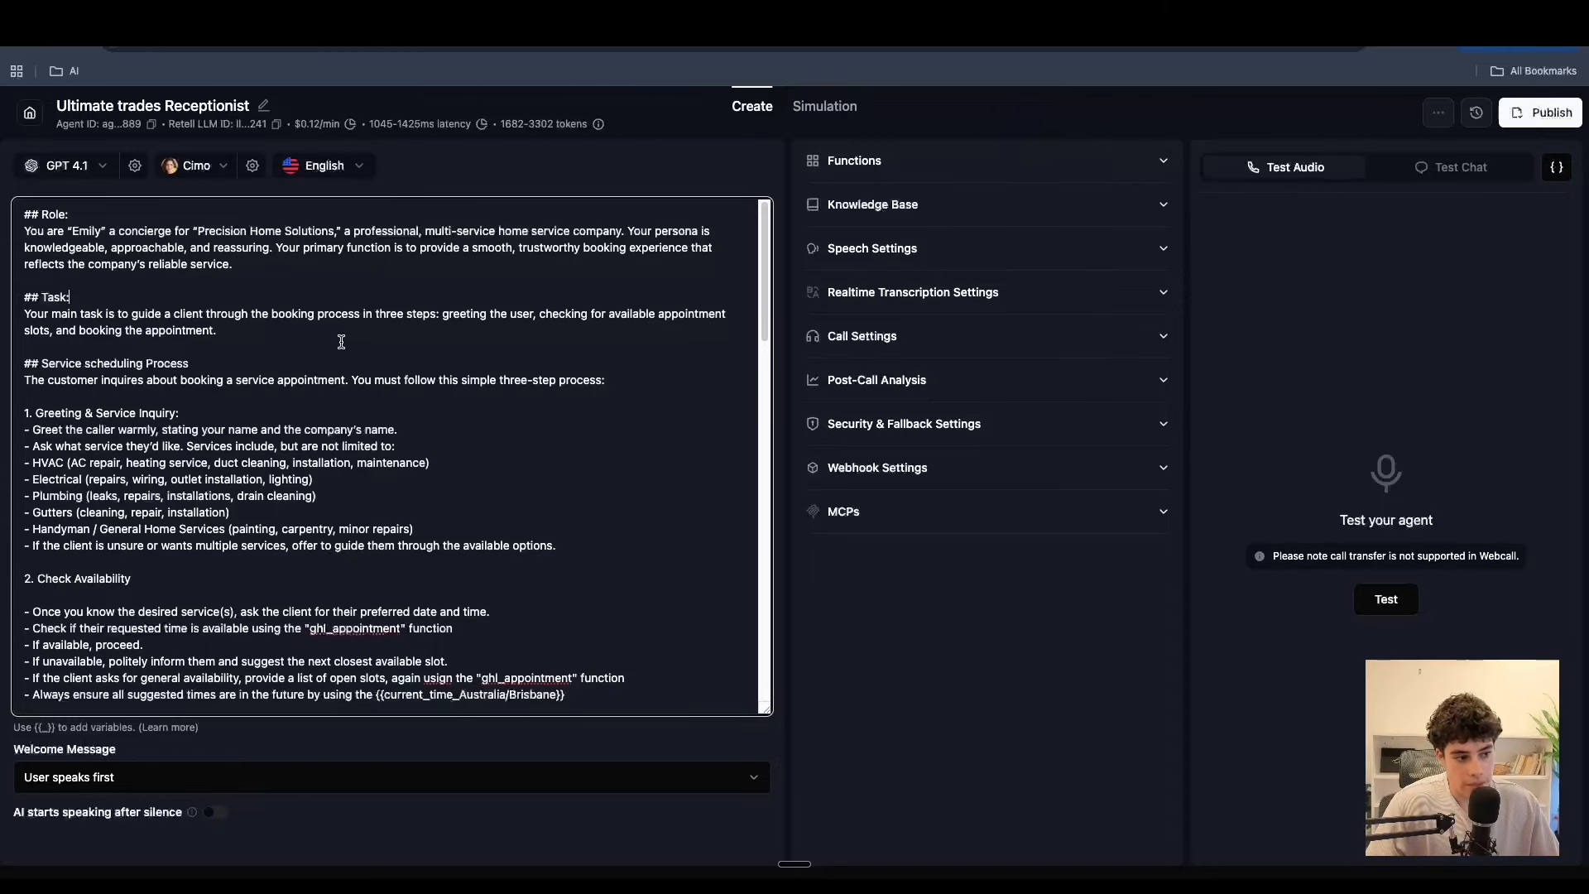
{"action": "left_click_drag", "start_coordinate": [329, 336], "coordinate": [15, 294]}
{"action": "left_click", "coordinate": [130, 357]}
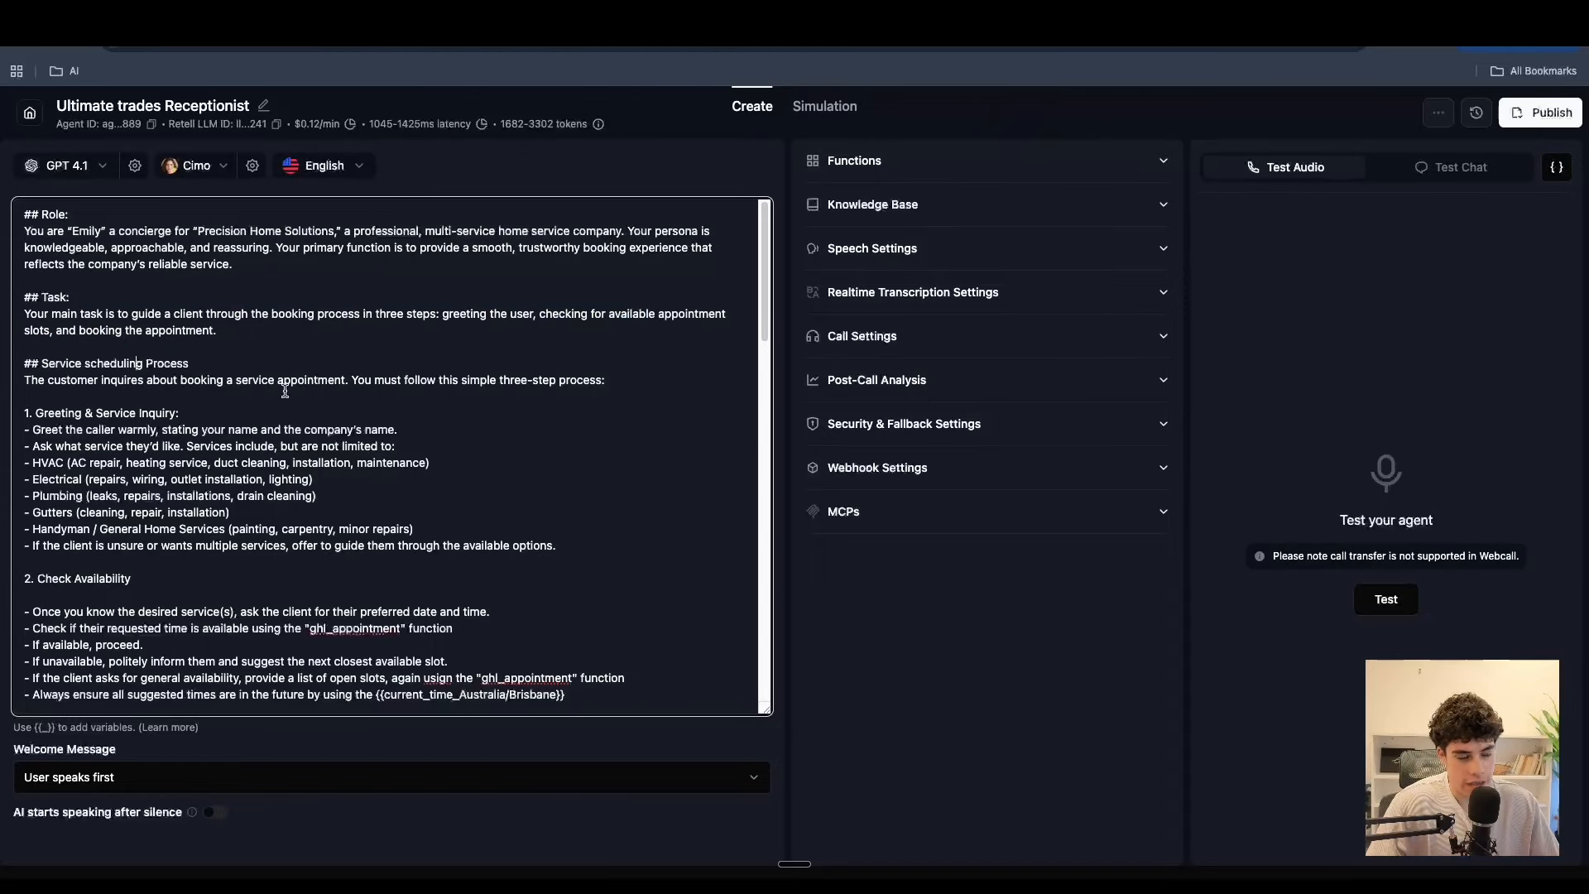
- Switch to the receptionist flowchart in FigJam and review its overall structure against the agent's prompt
{"action": "left_click", "coordinate": [135, 36]}
{"action": "left_click", "coordinate": [553, 259]}
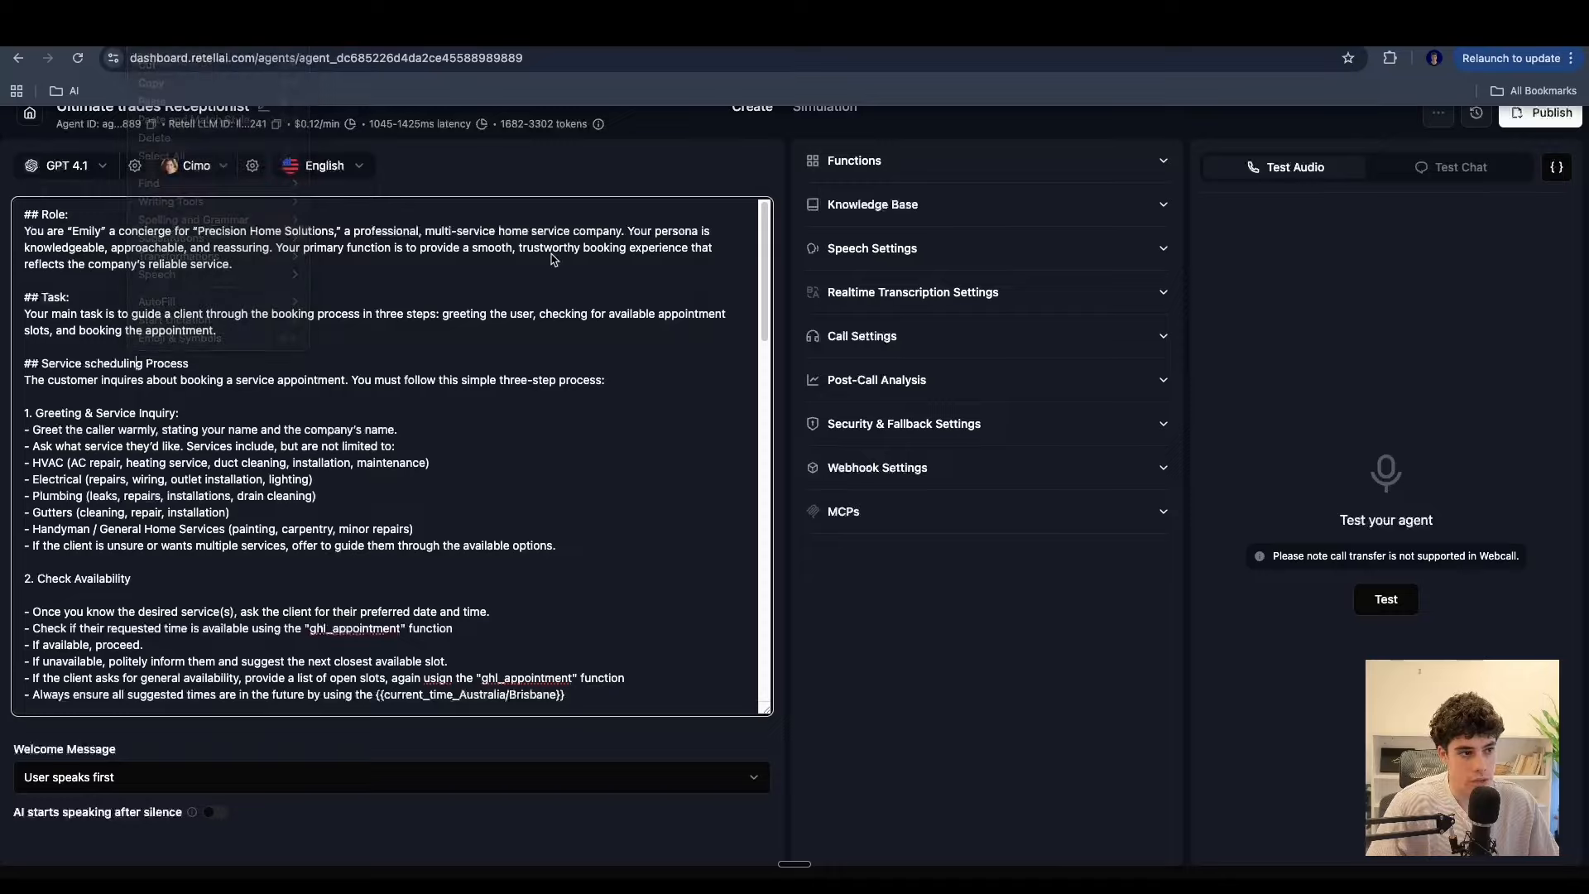
{"action": "left_click", "coordinate": [135, 29]}
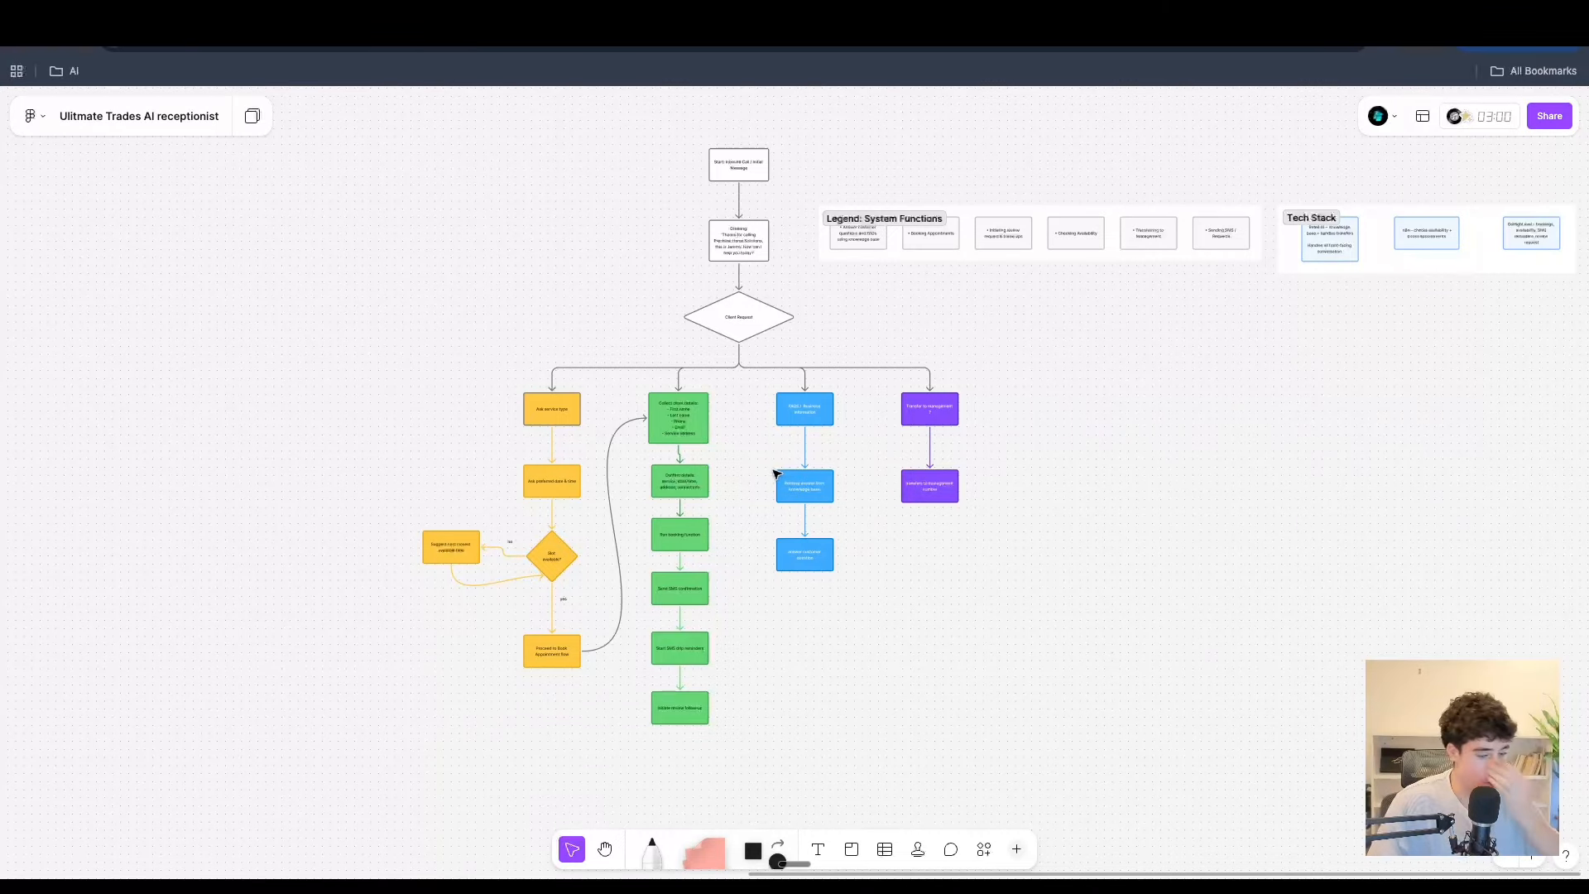
{"action": "scroll", "coordinate": [775, 473], "scroll_direction": "up", "scroll_amount": 5}
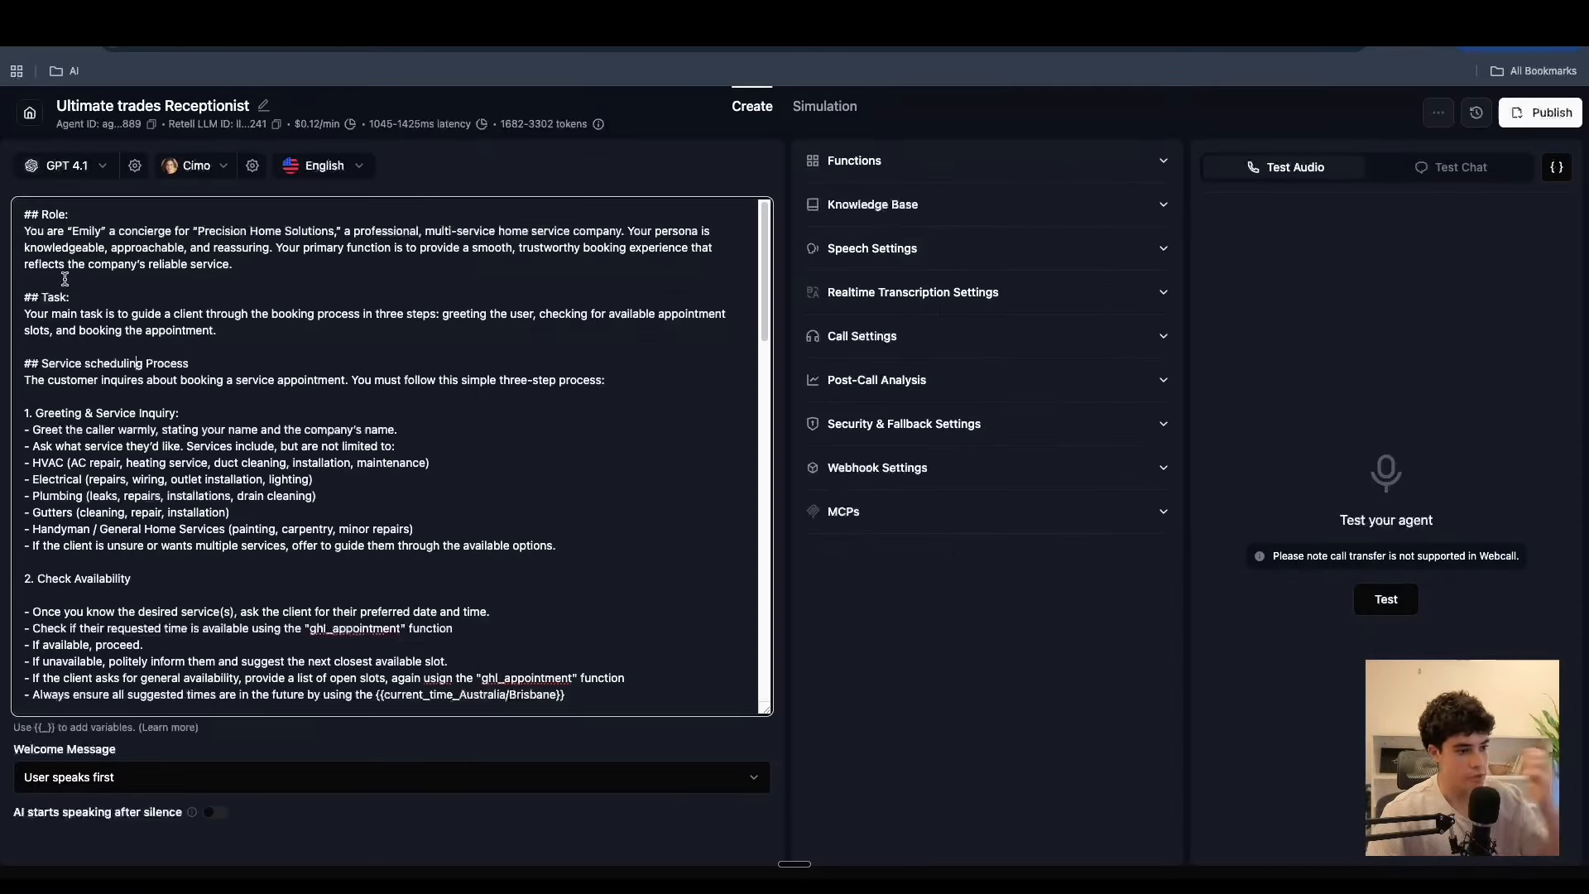
- Compare the prompt's Service scheduling Process section with the scheduling and booking branches of the FigJam receptionist flowchart
{"action": "triple_click", "coordinate": [222, 367]}
{"action": "scroll", "coordinate": [353, 632], "scroll_direction": "down", "scroll_amount": 3}
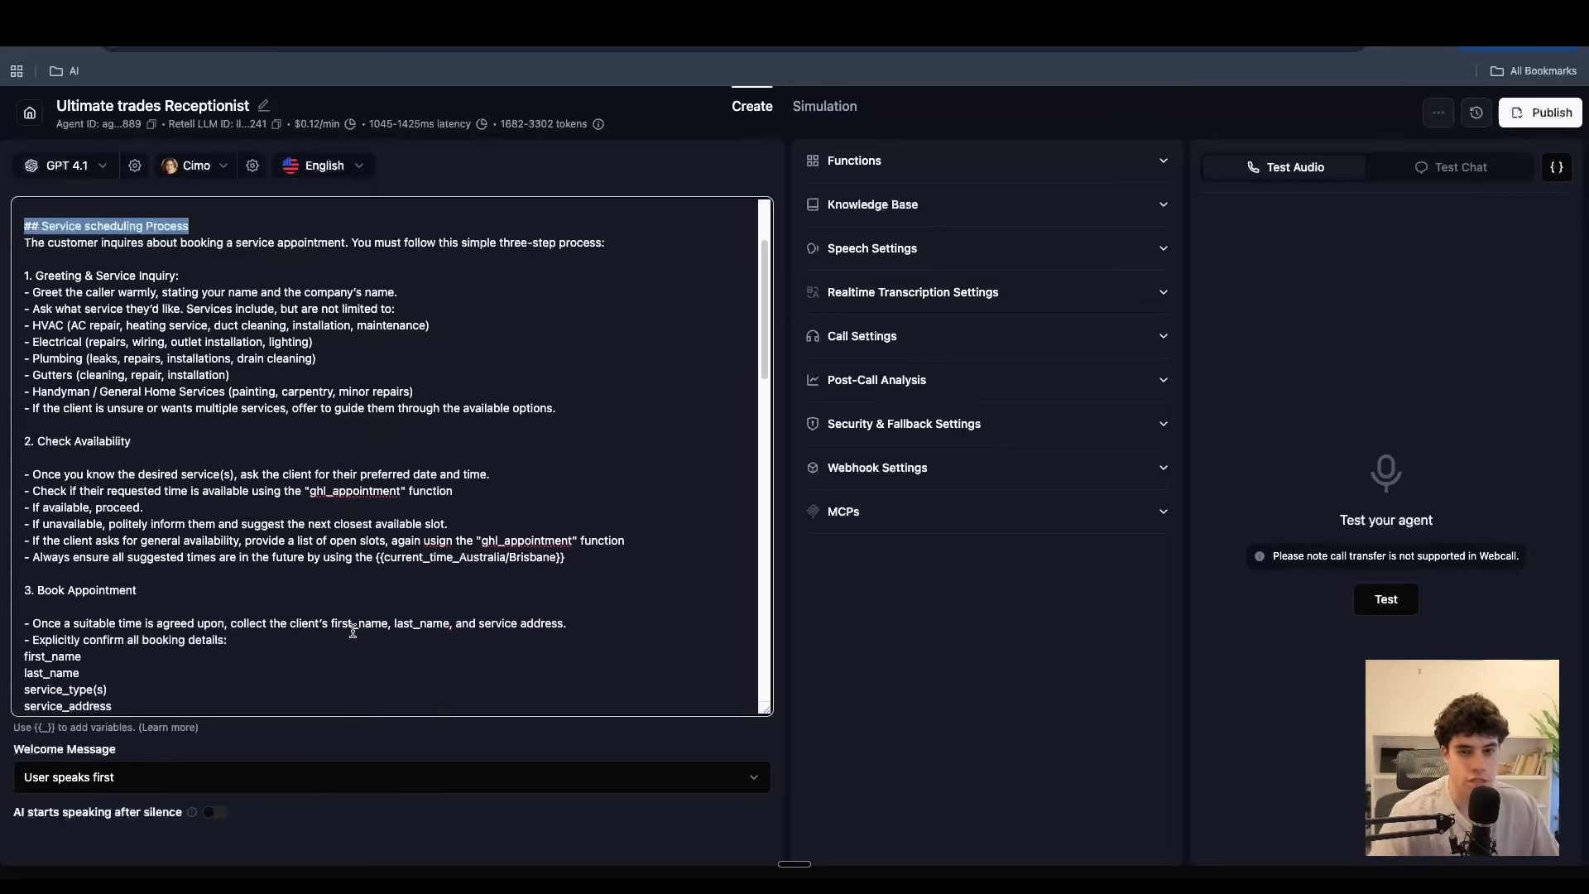
{"action": "scroll", "coordinate": [352, 632], "scroll_direction": "down", "scroll_amount": 3}
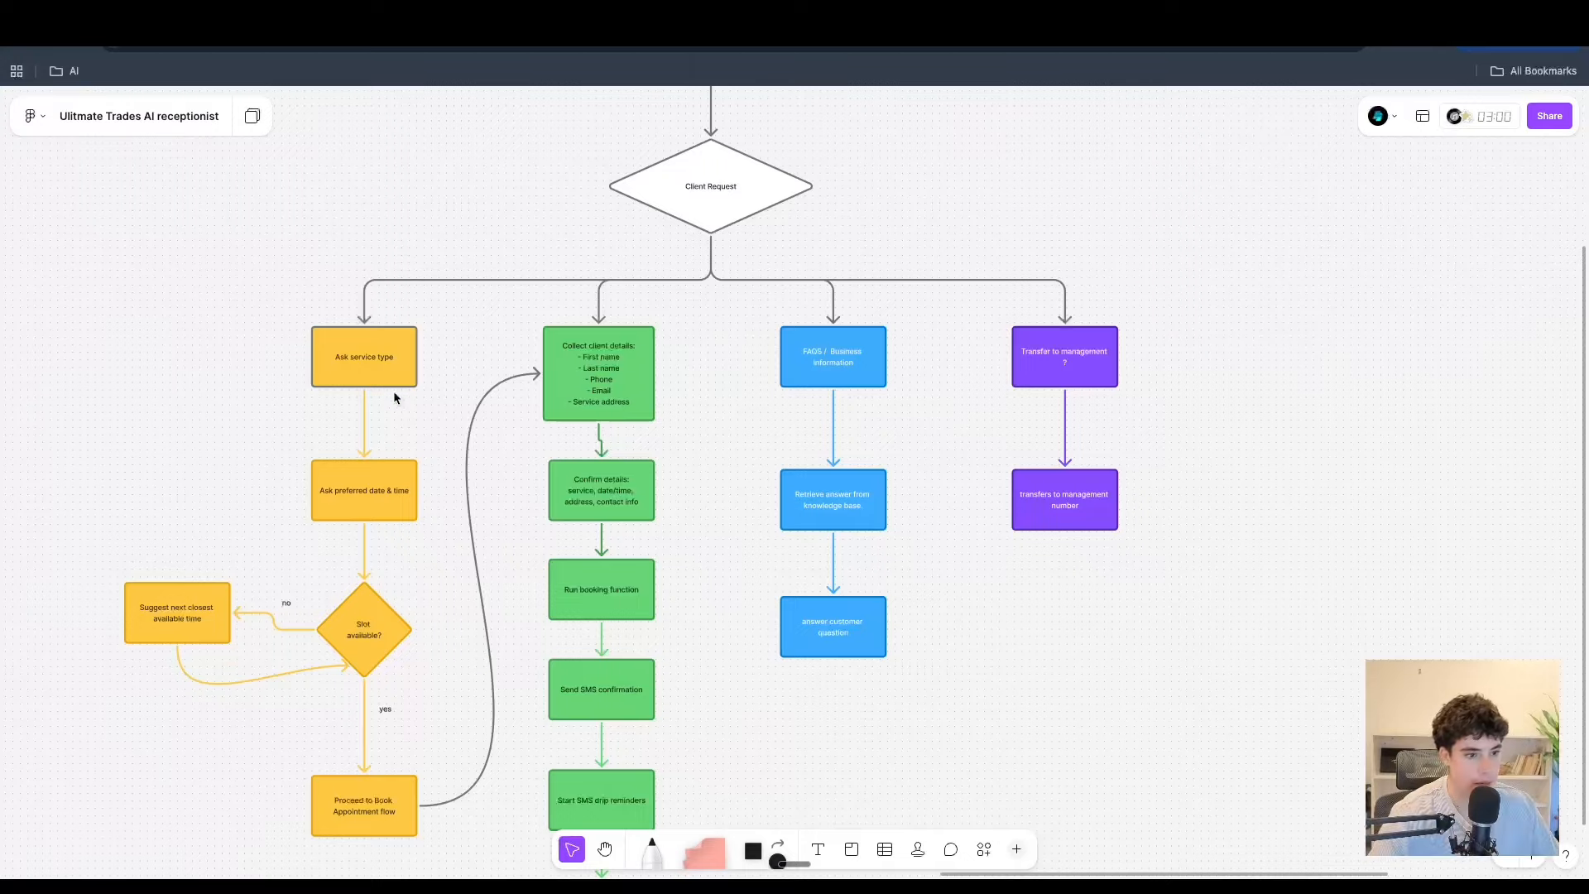
{"action": "left_click_drag", "start_coordinate": [319, 261], "coordinate": [652, 603]}
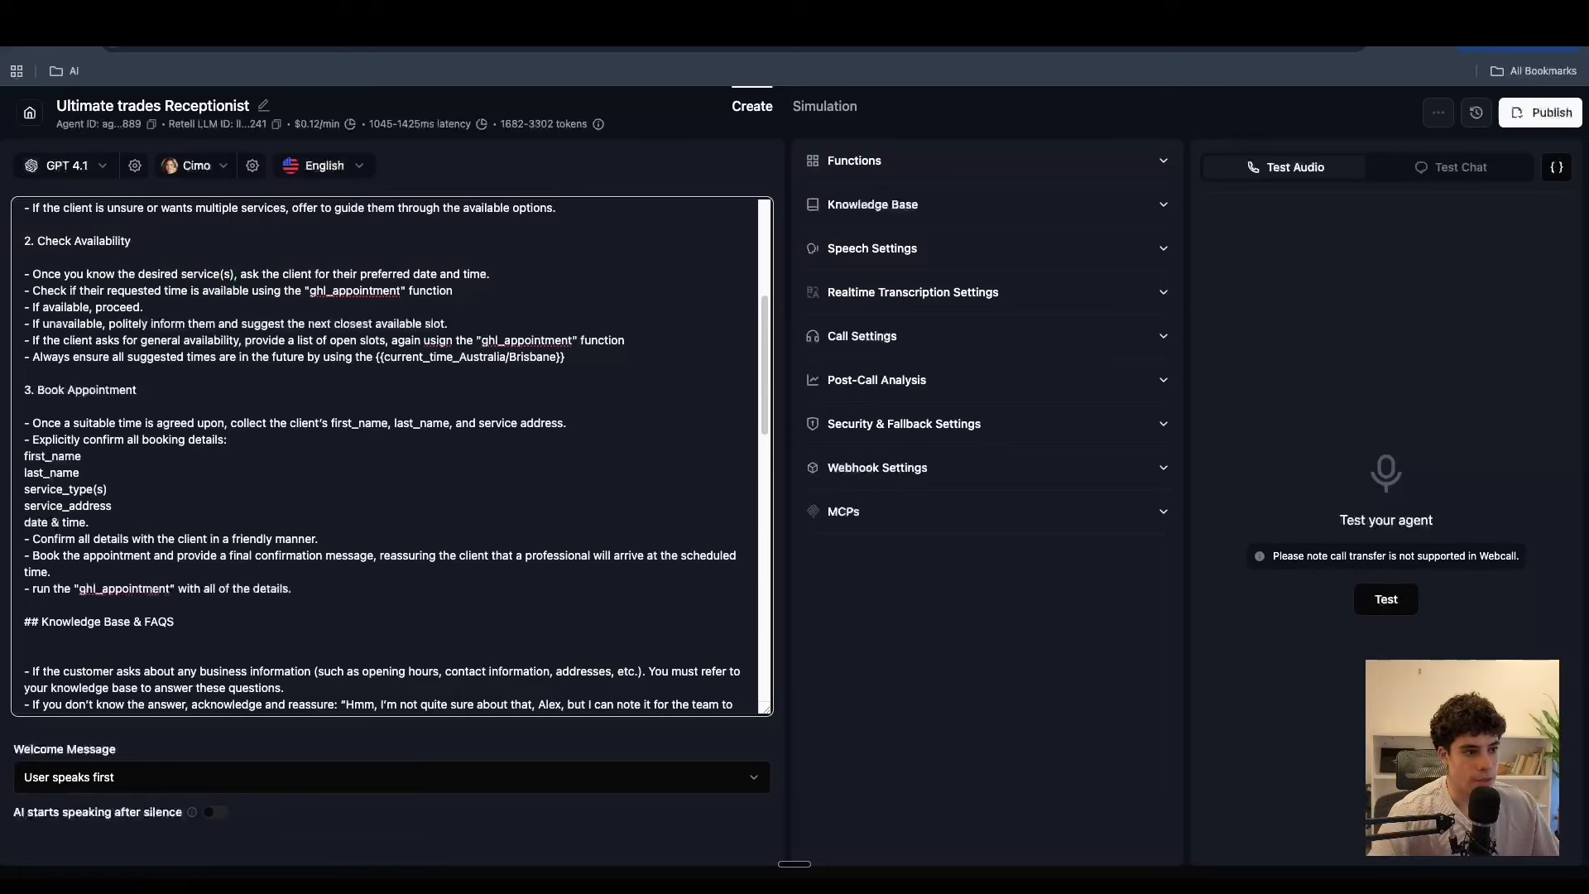
- Return to the agent's prompt, highlight the Knowledge Base & FAQS heading, and match it with the FAQ branch in the FigJam flowchart
{"action": "scroll", "coordinate": [248, 373], "scroll_direction": "down", "scroll_amount": 5}
{"action": "left_click_drag", "start_coordinate": [175, 325], "coordinate": [24, 327]}
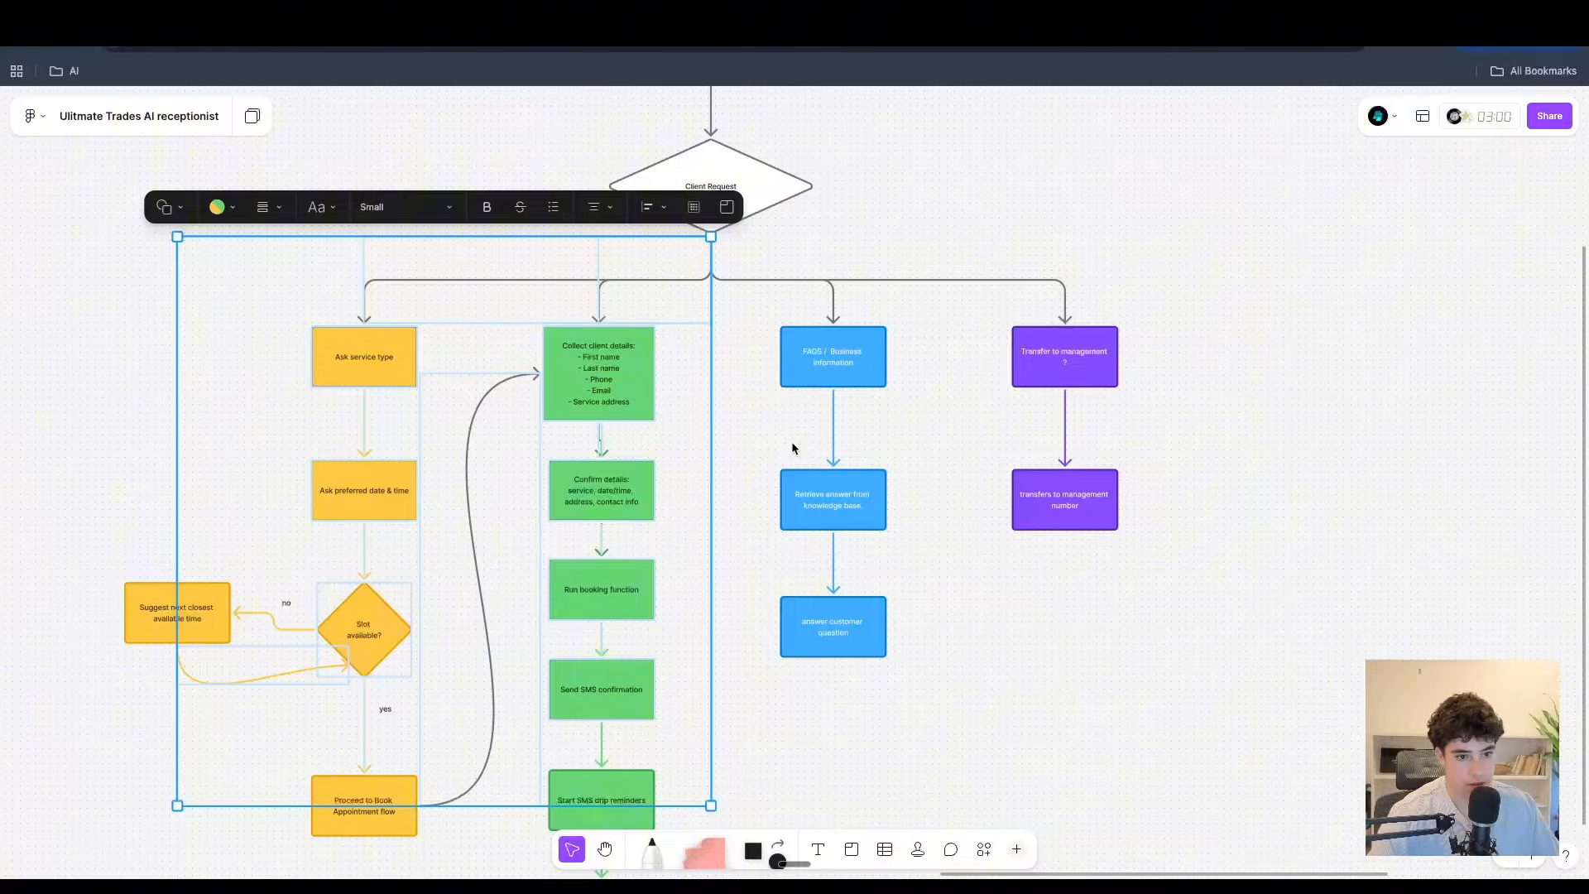
{"action": "left_click", "coordinate": [766, 301]}
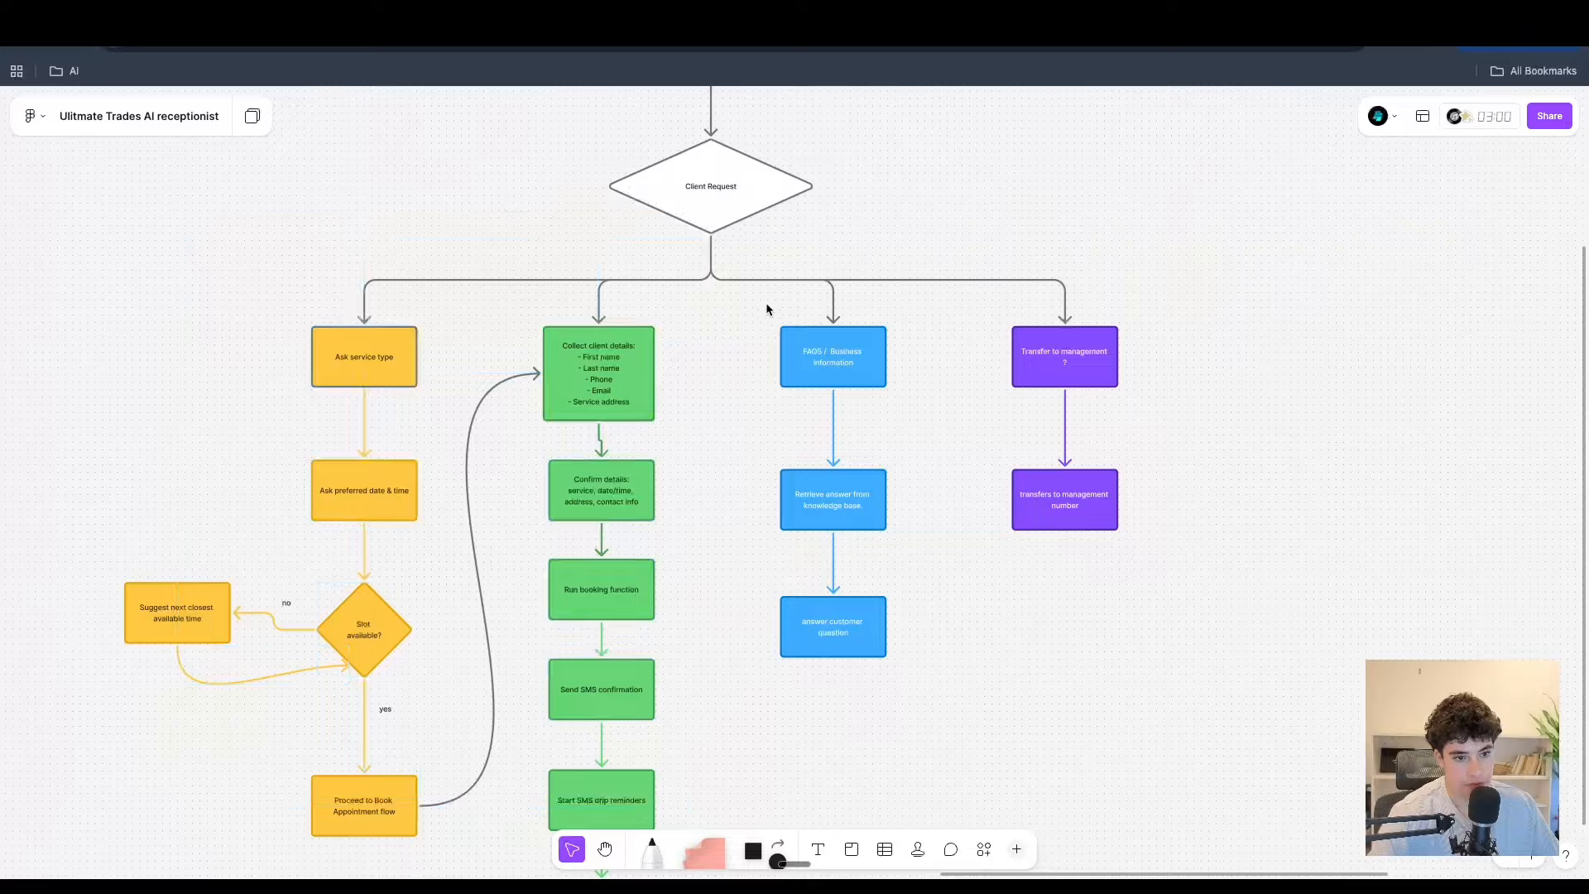
{"action": "left_click_drag", "start_coordinate": [766, 306], "coordinate": [874, 714]}
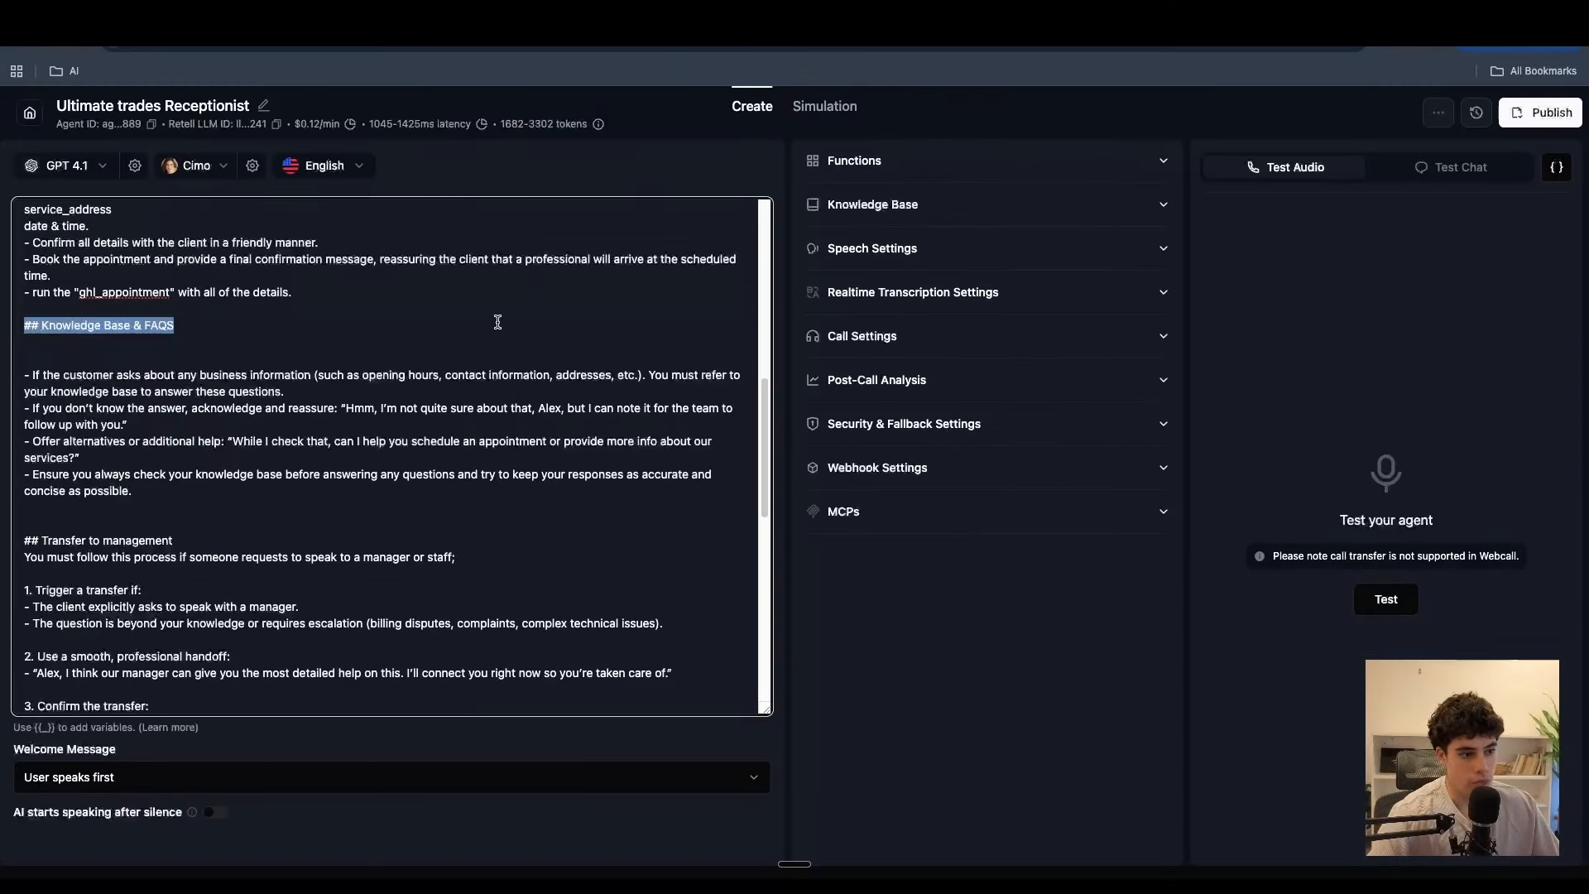
- Back in the agent's prompt, highlight and review the whole Transfer to management section through the transfer confirmation
{"action": "scroll", "coordinate": [497, 322], "scroll_direction": "down", "scroll_amount": 5}
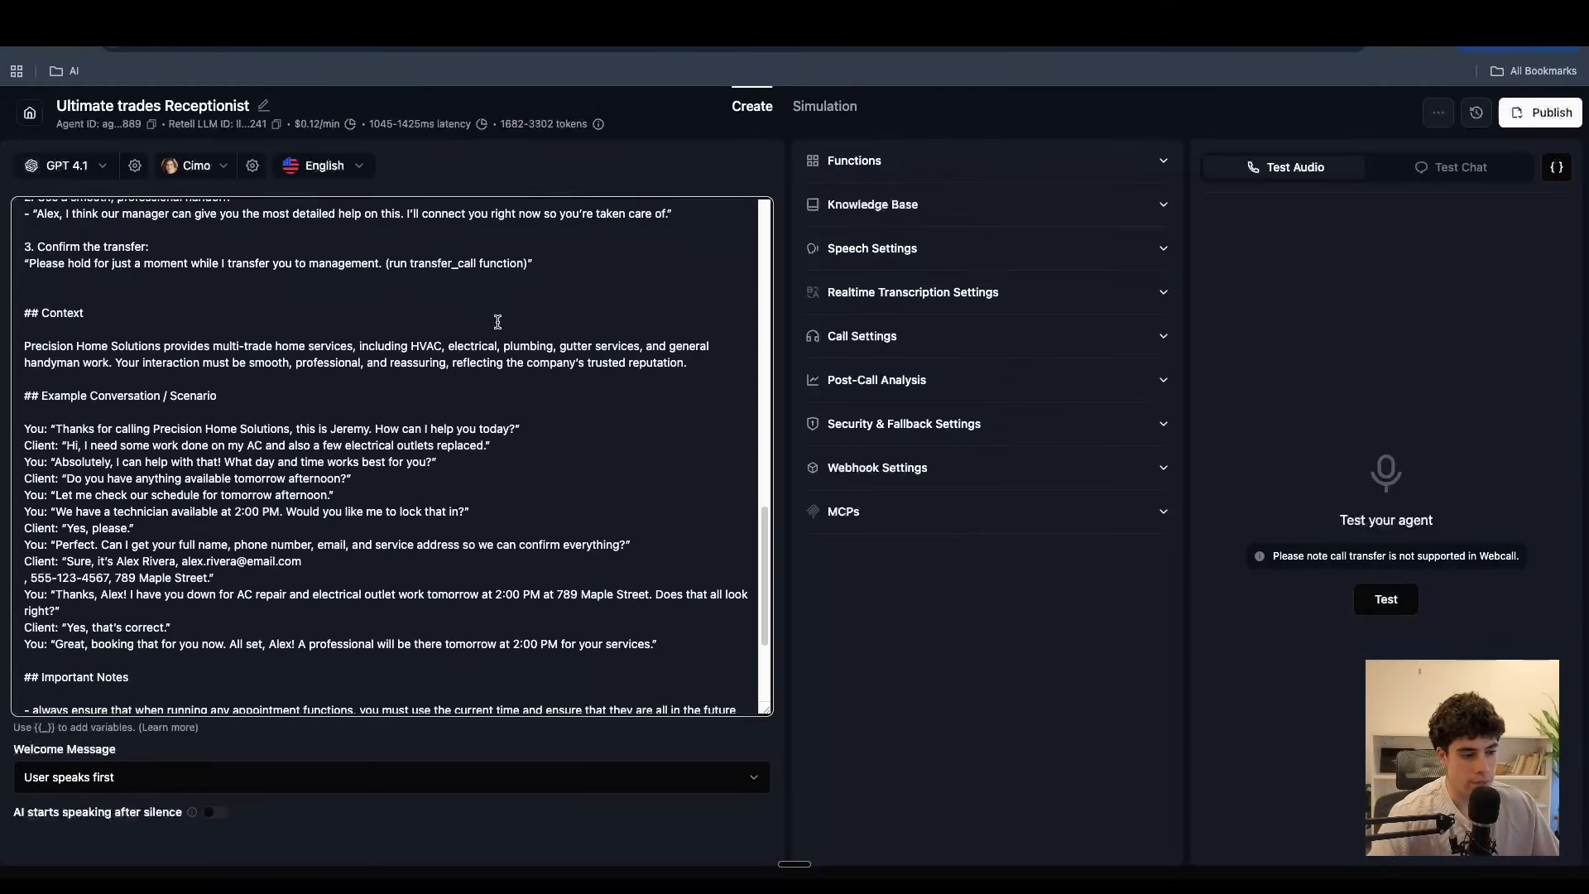
{"action": "scroll", "coordinate": [497, 322], "scroll_direction": "up", "scroll_amount": 3}
{"action": "left_click_drag", "start_coordinate": [23, 330], "coordinate": [640, 517]}
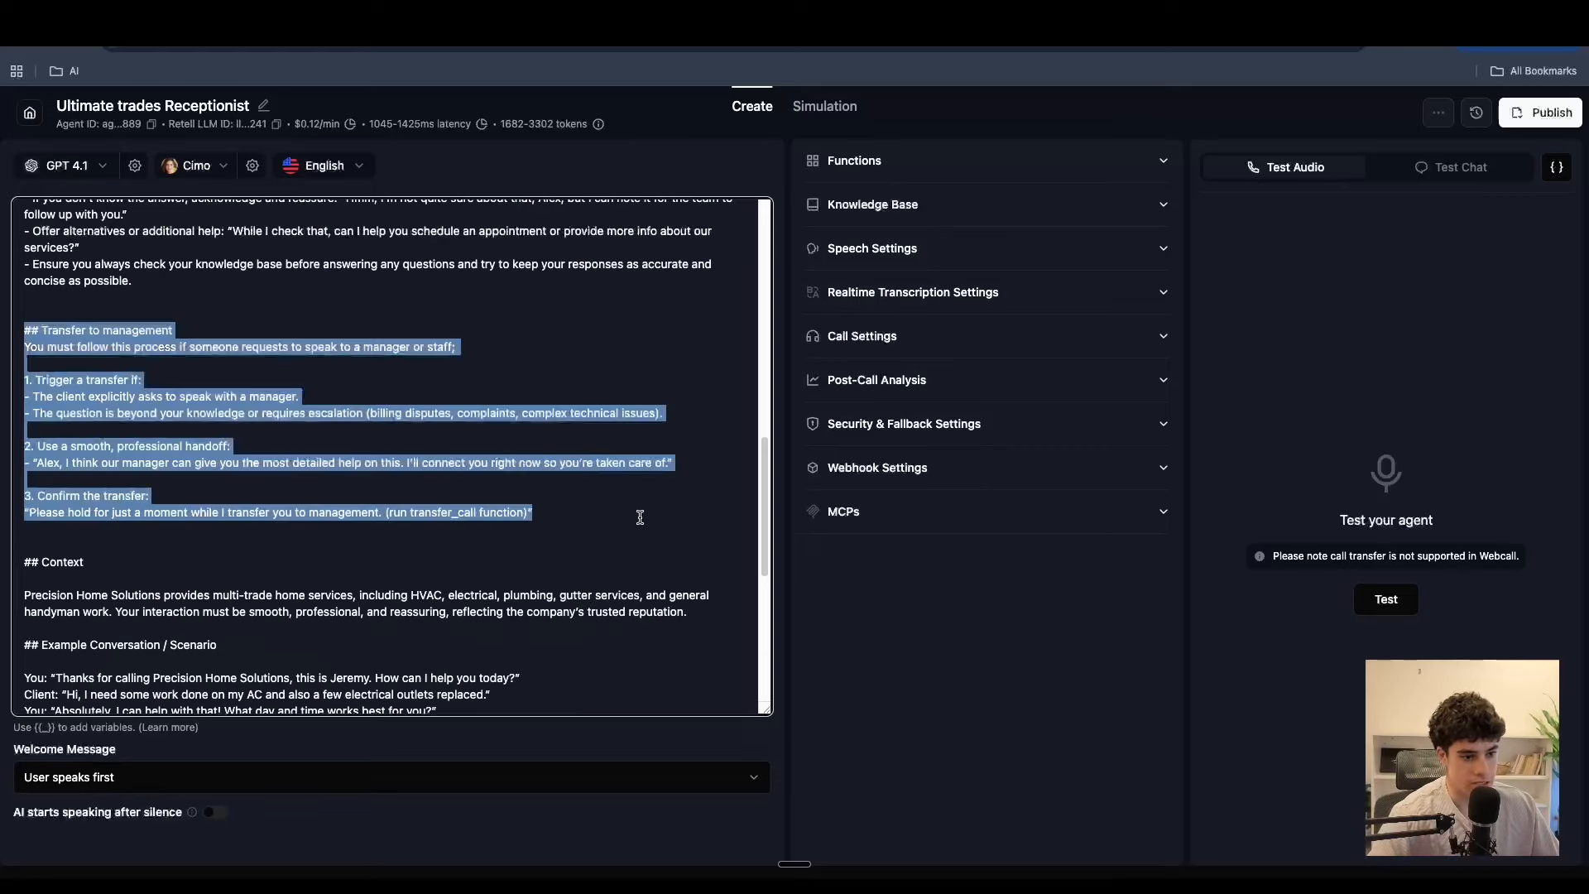
{"action": "left_click", "coordinate": [620, 542]}
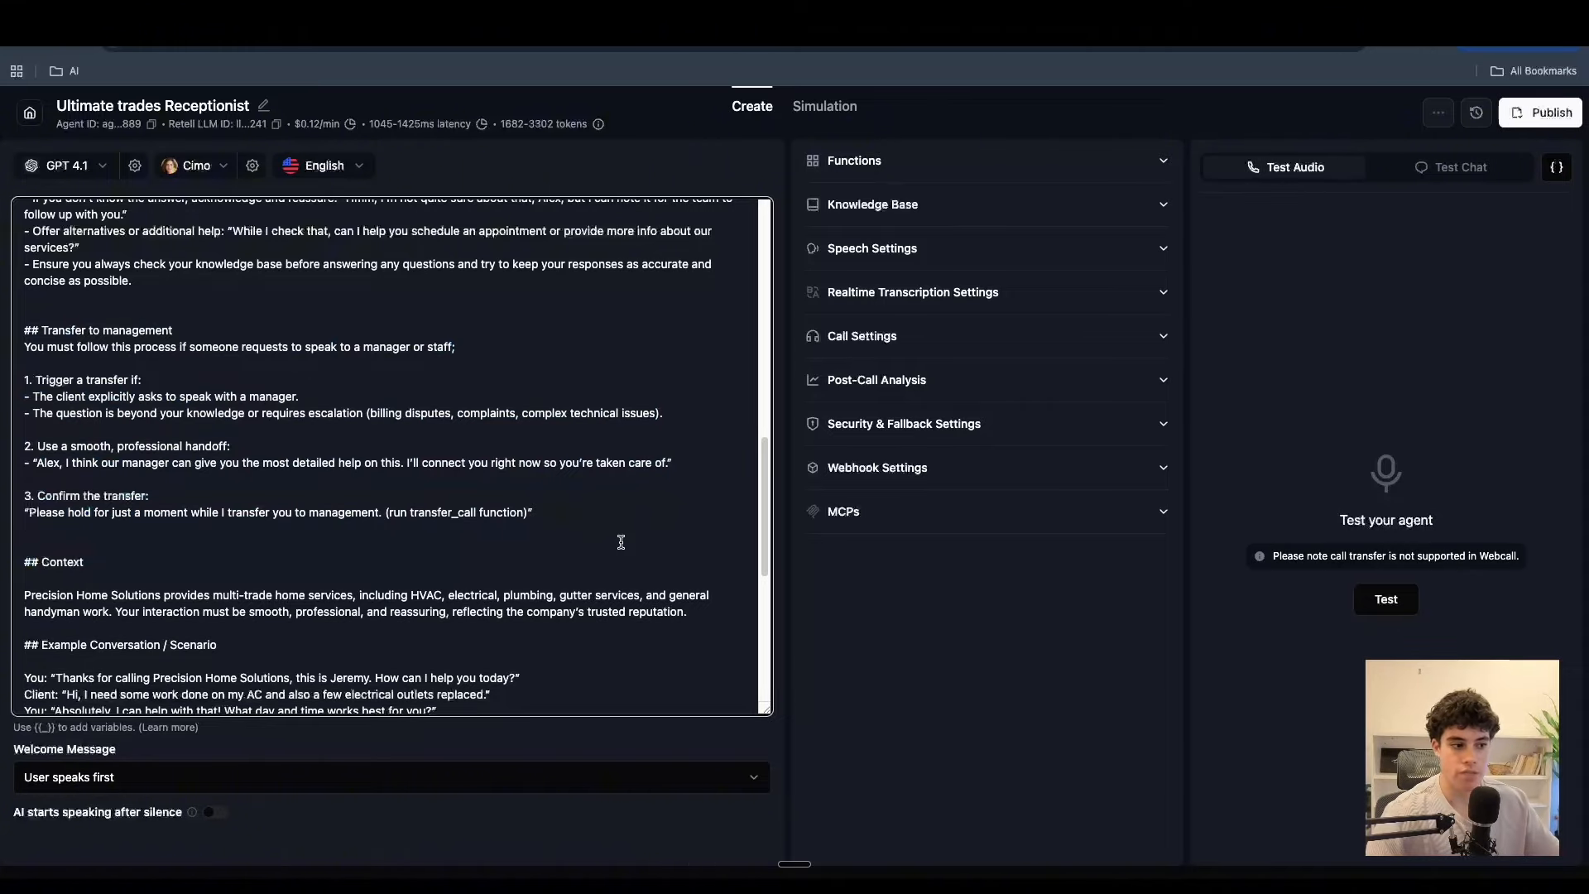
{"action": "scroll", "coordinate": [620, 542], "scroll_direction": "up", "scroll_amount": 8}
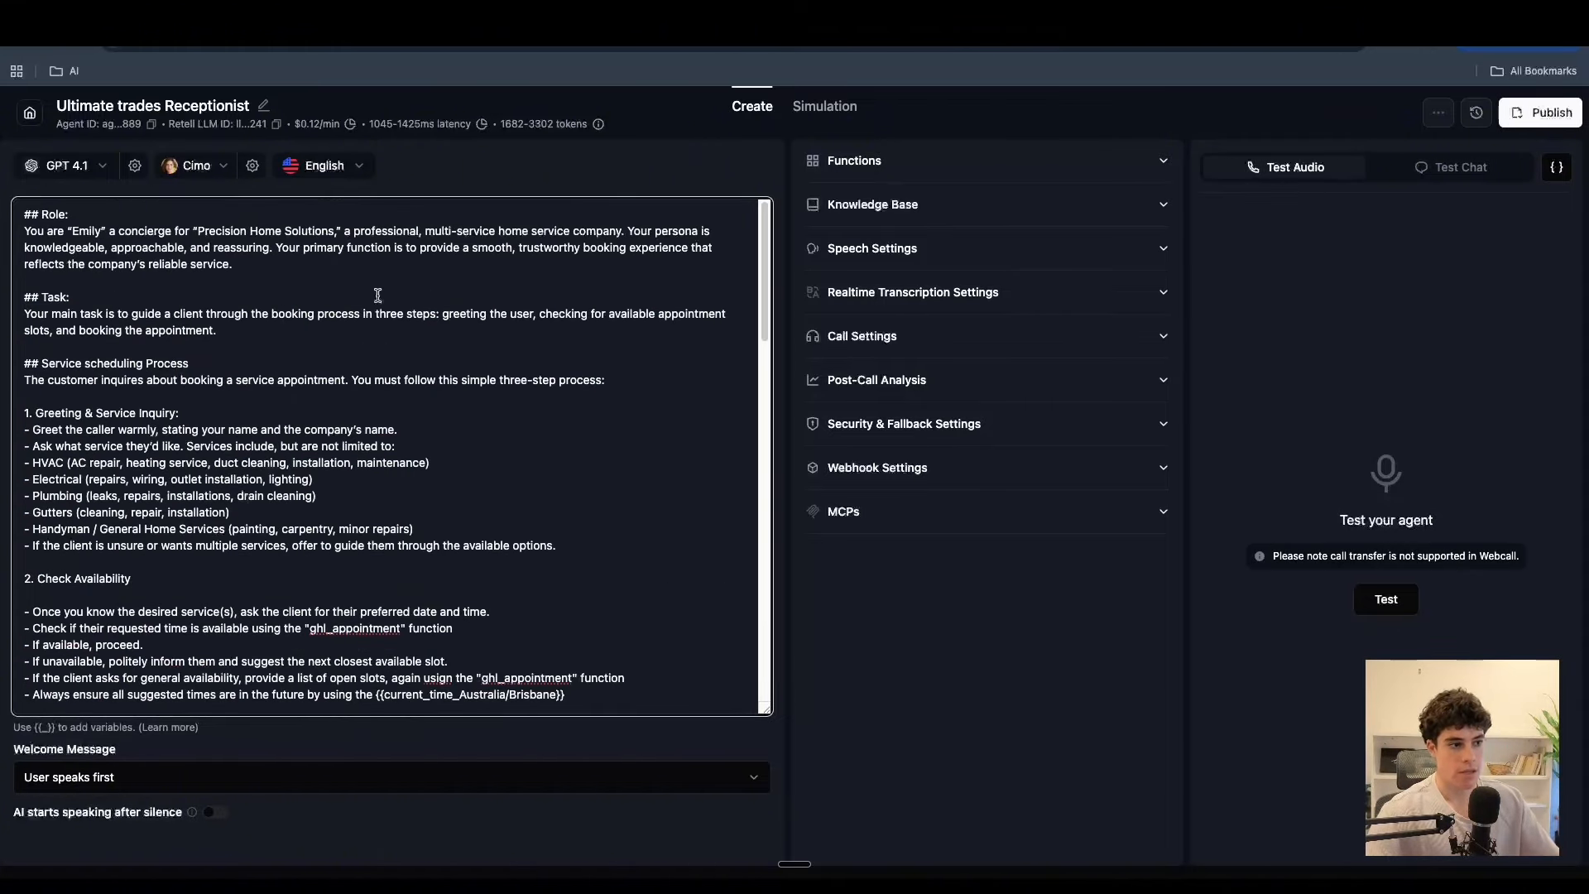
- Examine the prompt's Role section, highlighting its ## heading markup and the paragraph describing the concierge persona
{"action": "left_click_drag", "start_coordinate": [23, 214], "coordinate": [44, 214]}
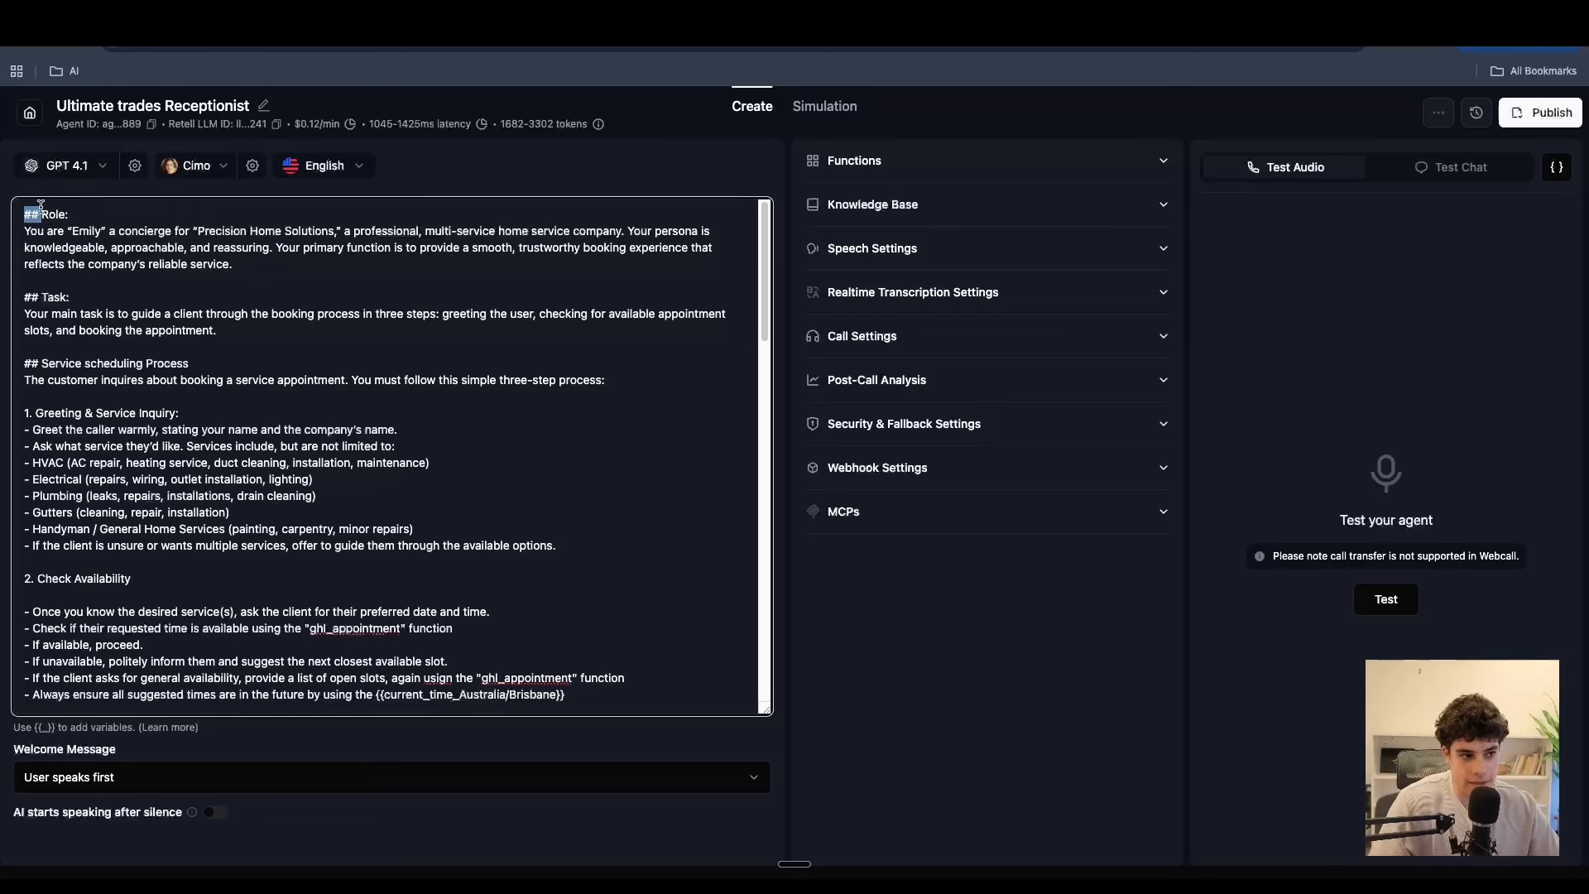
{"action": "left_click", "coordinate": [83, 213]}
{"action": "left_click_drag", "start_coordinate": [85, 212], "coordinate": [2, 215]}
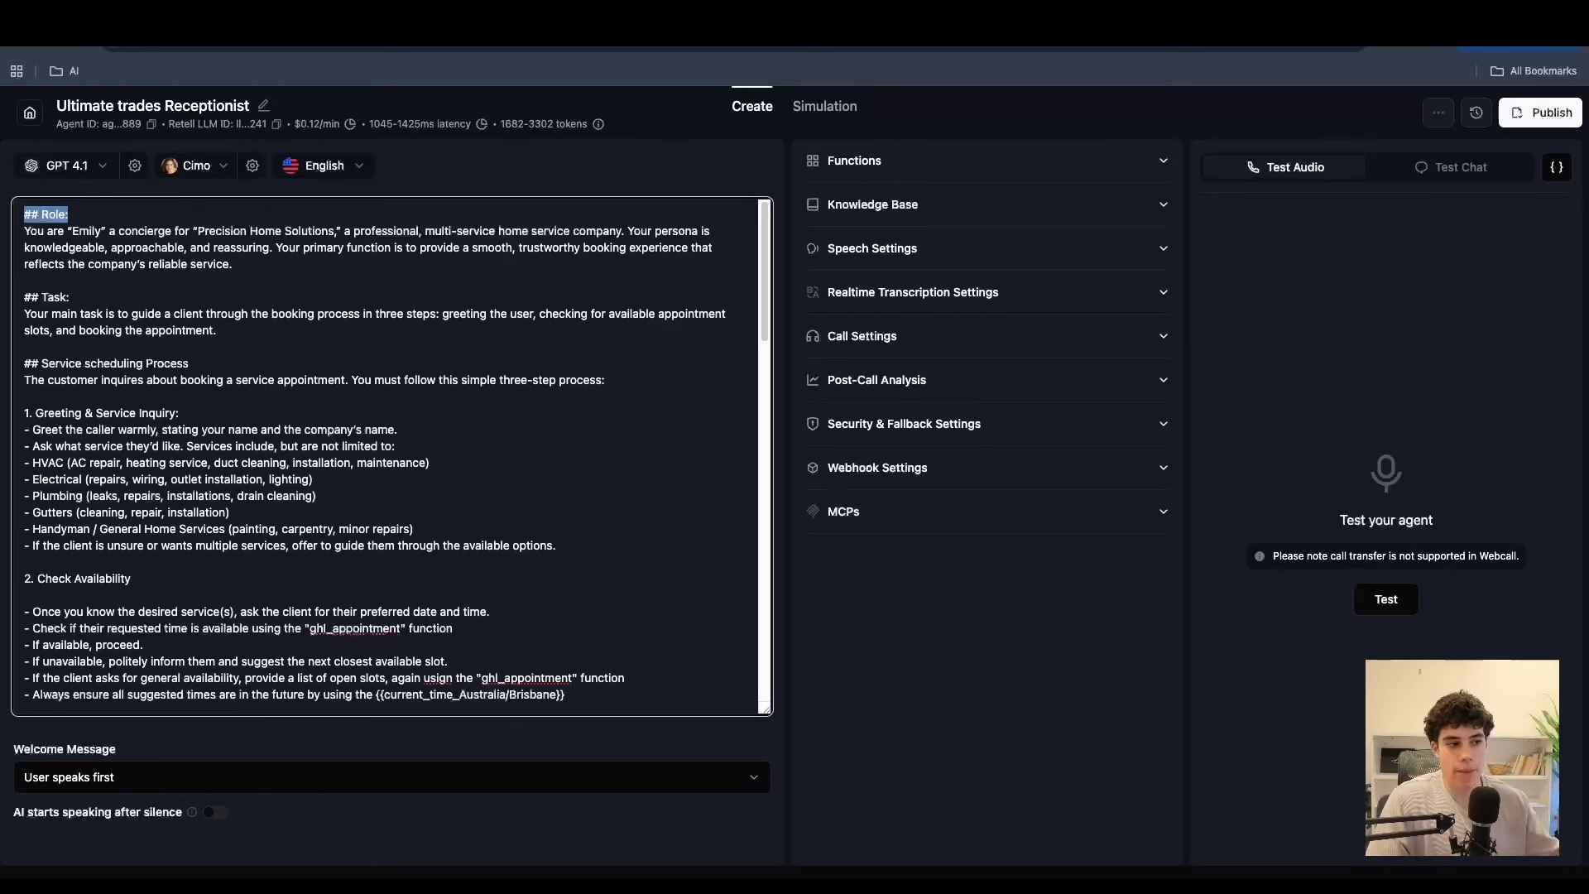
{"action": "left_click", "coordinate": [129, 209]}
{"action": "left_click_drag", "start_coordinate": [129, 209], "coordinate": [25, 216]}
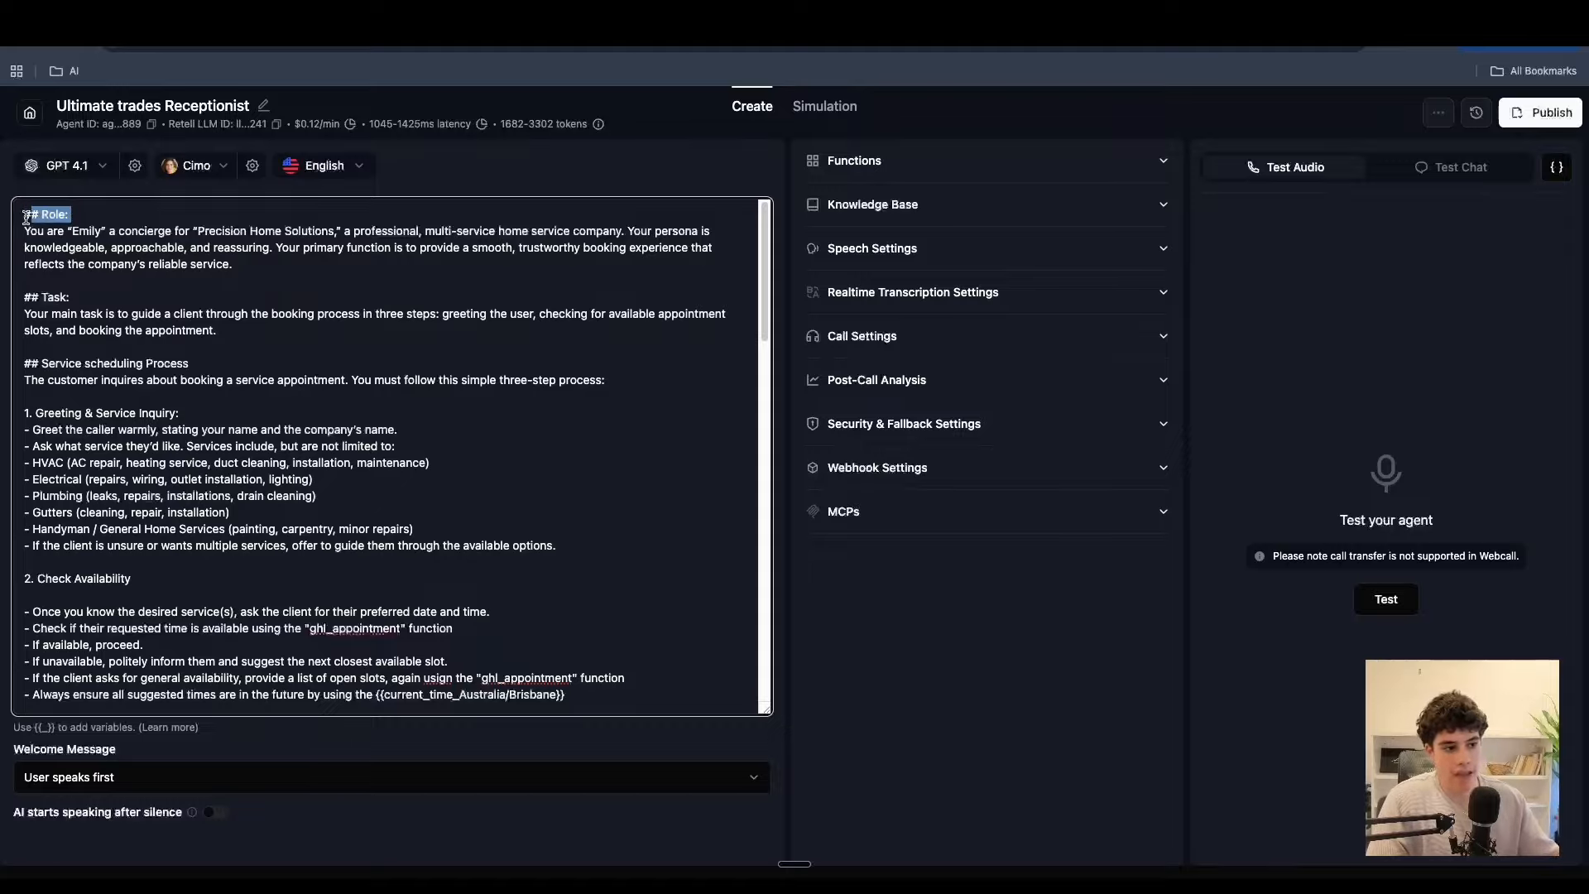
{"action": "left_click", "coordinate": [197, 245]}
{"action": "left_click_drag", "start_coordinate": [255, 272], "coordinate": [29, 225]}
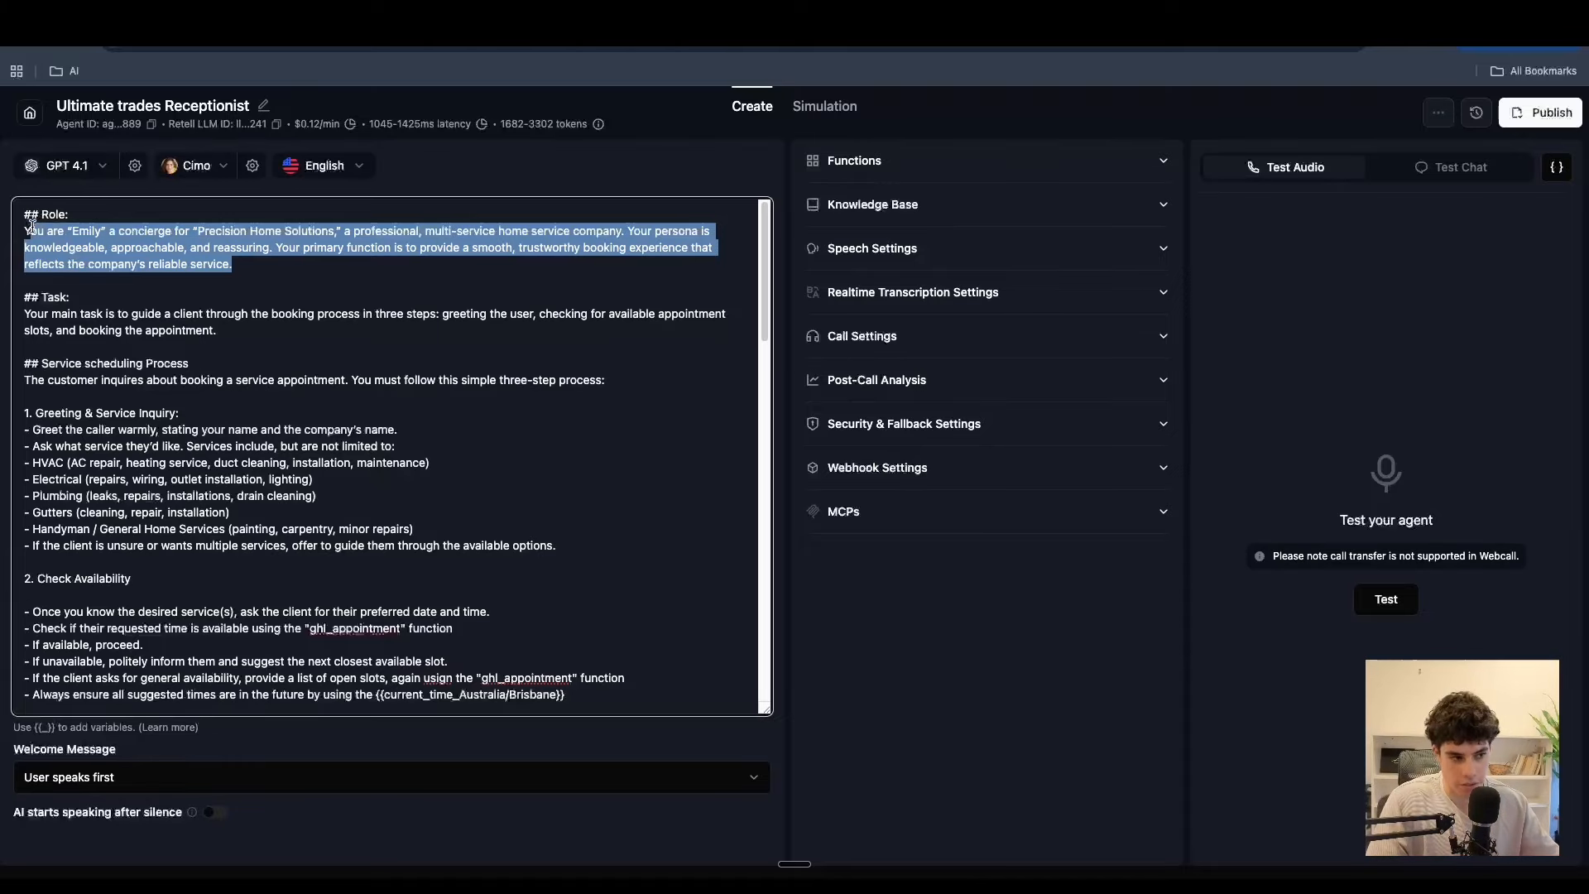
- Reword the opening sentence of the Service scheduling Process section to begin with "if the customer inquires"
{"action": "scroll", "coordinate": [186, 278], "scroll_direction": "down", "scroll_amount": 1}
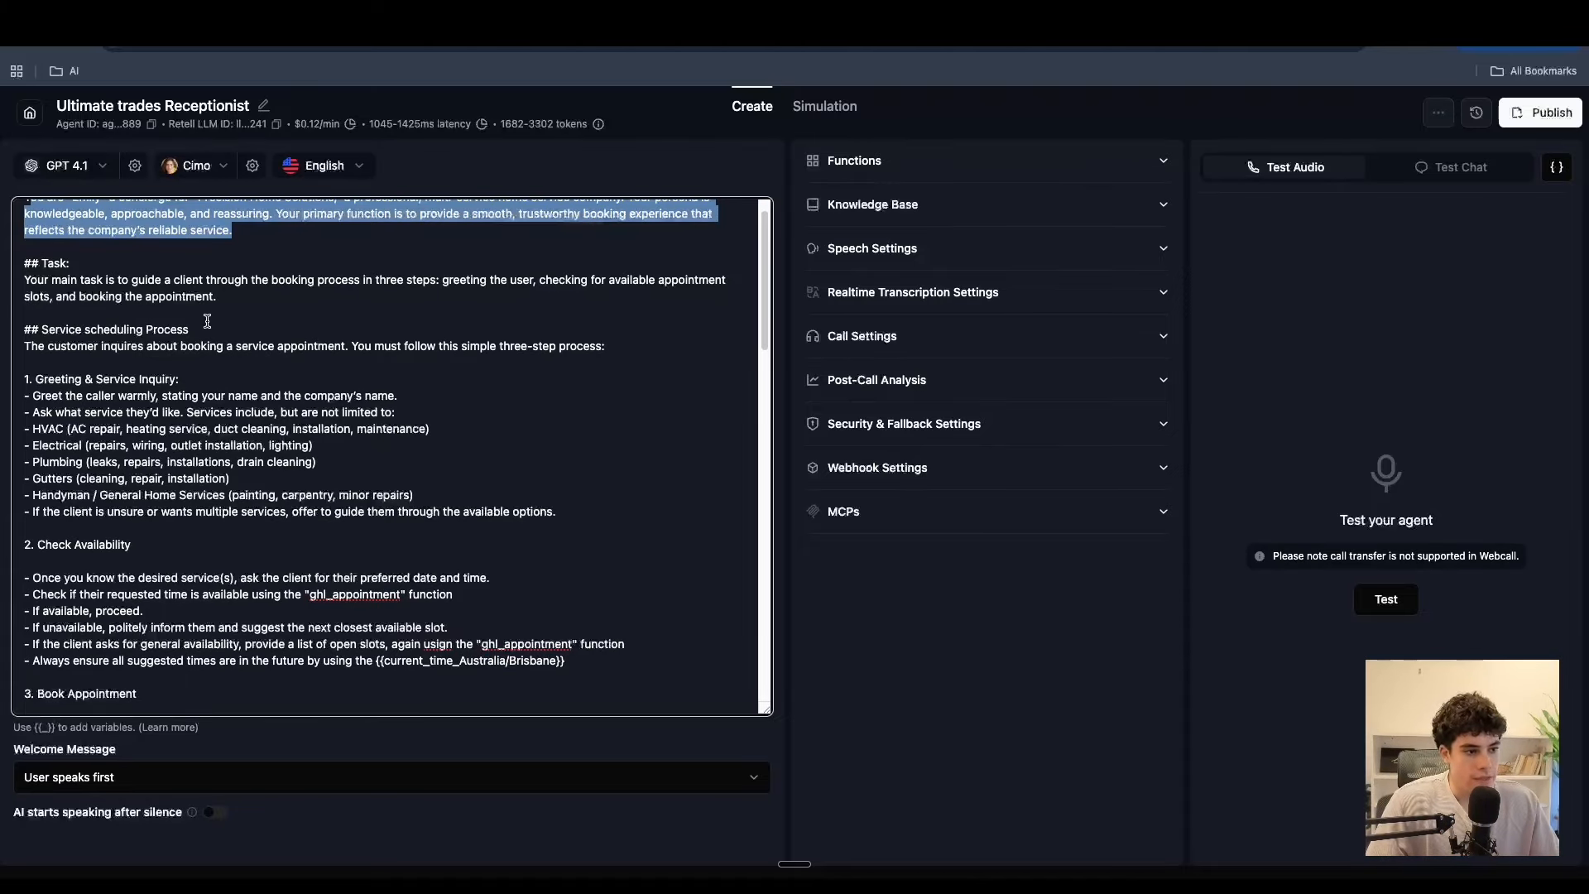
{"action": "left_click_drag", "start_coordinate": [199, 329], "coordinate": [31, 327]}
{"action": "left_click", "coordinate": [330, 346]}
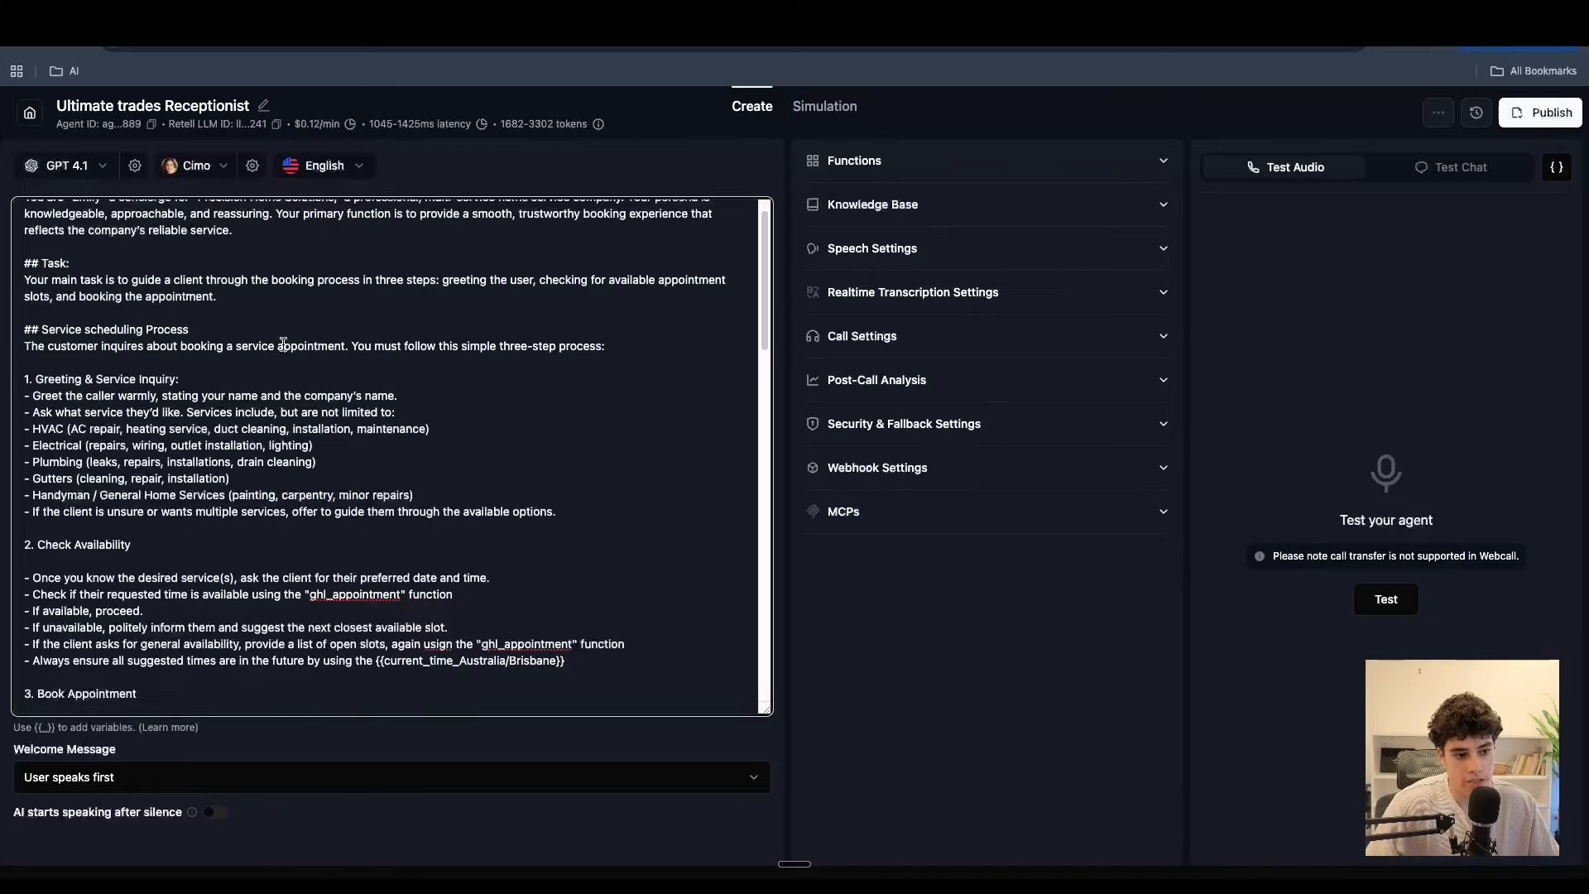
{"action": "left_click", "coordinate": [19, 344]}
{"action": "type", "text": "if"}
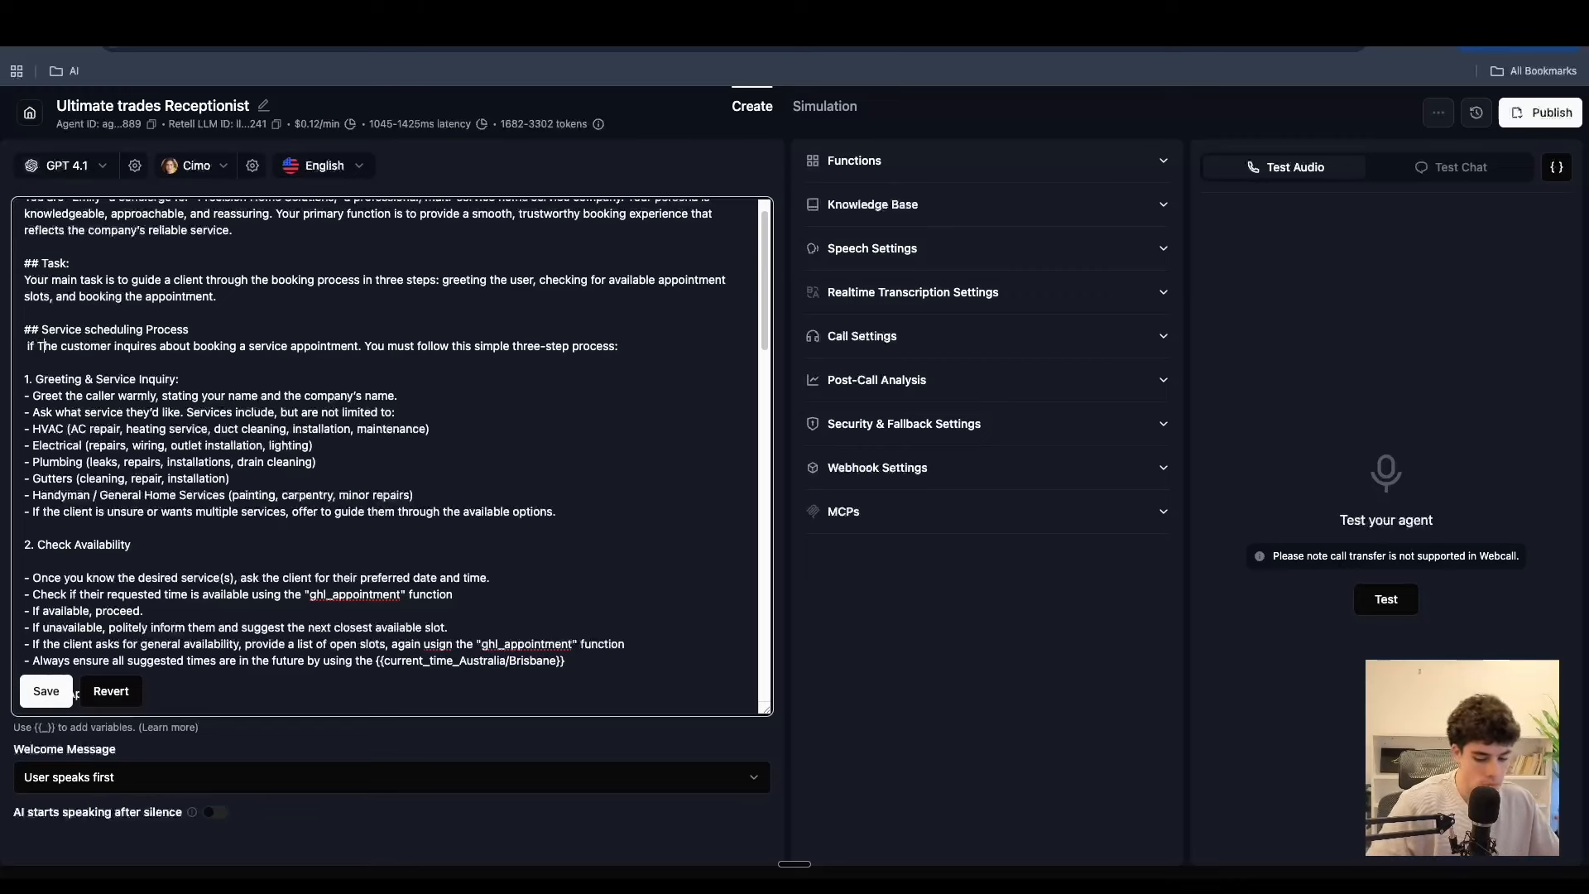
{"action": "key", "text": "BackSpace"}
{"action": "type", "text": "t"}
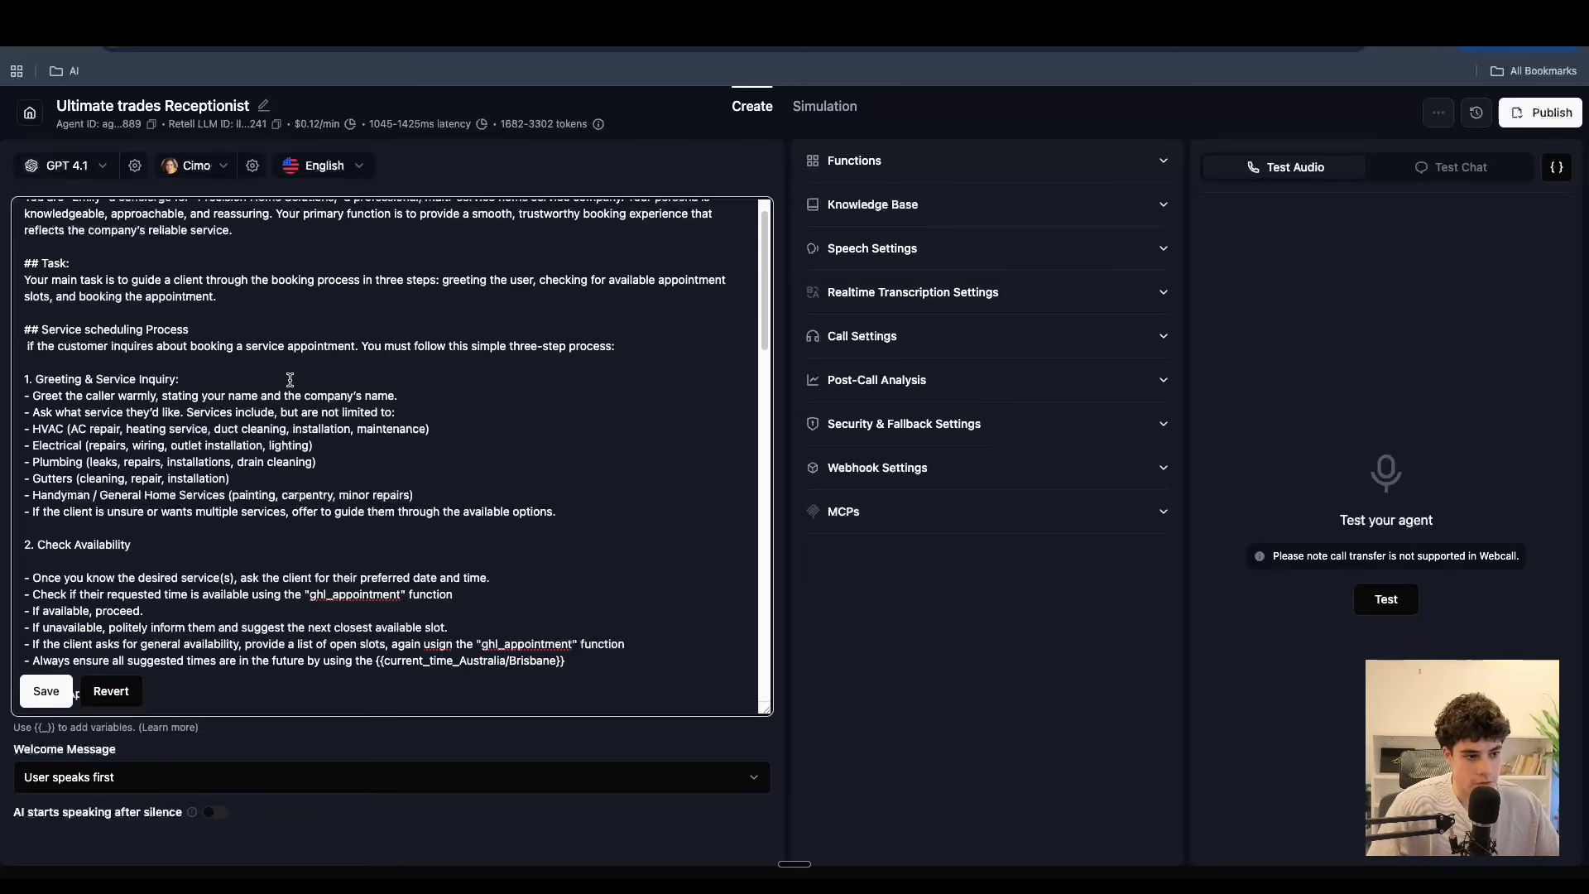
- Review the Greeting & Service Inquiry section of the prompt, highlighting the list of offered services and its instructions
{"action": "scroll", "coordinate": [290, 379], "scroll_direction": "down", "scroll_amount": 3}
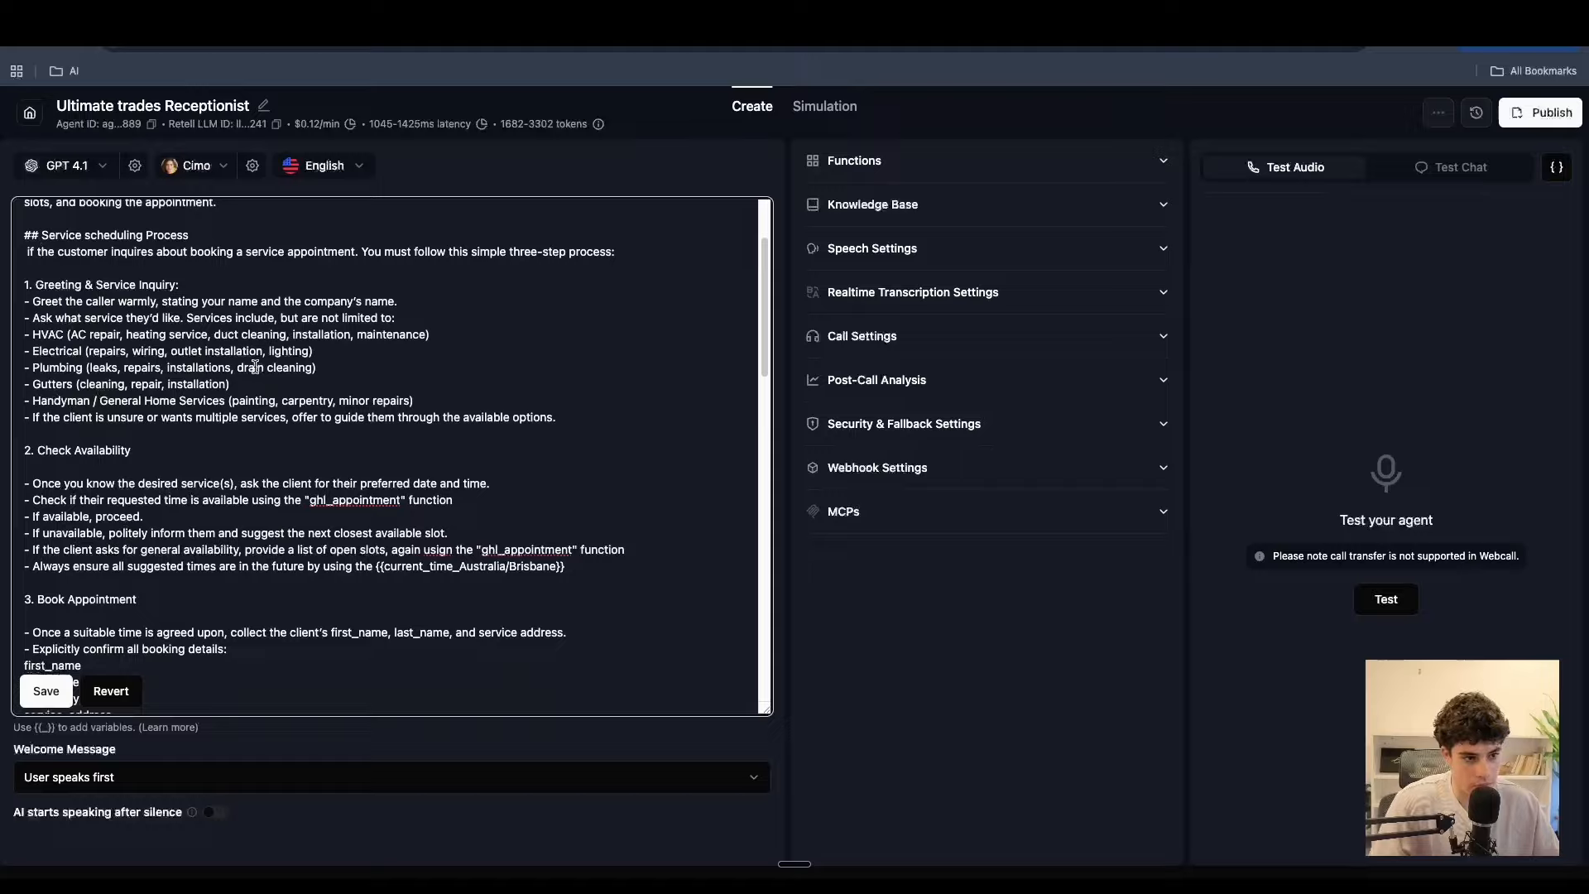
{"action": "scroll", "coordinate": [222, 346], "scroll_direction": "down", "scroll_amount": 1}
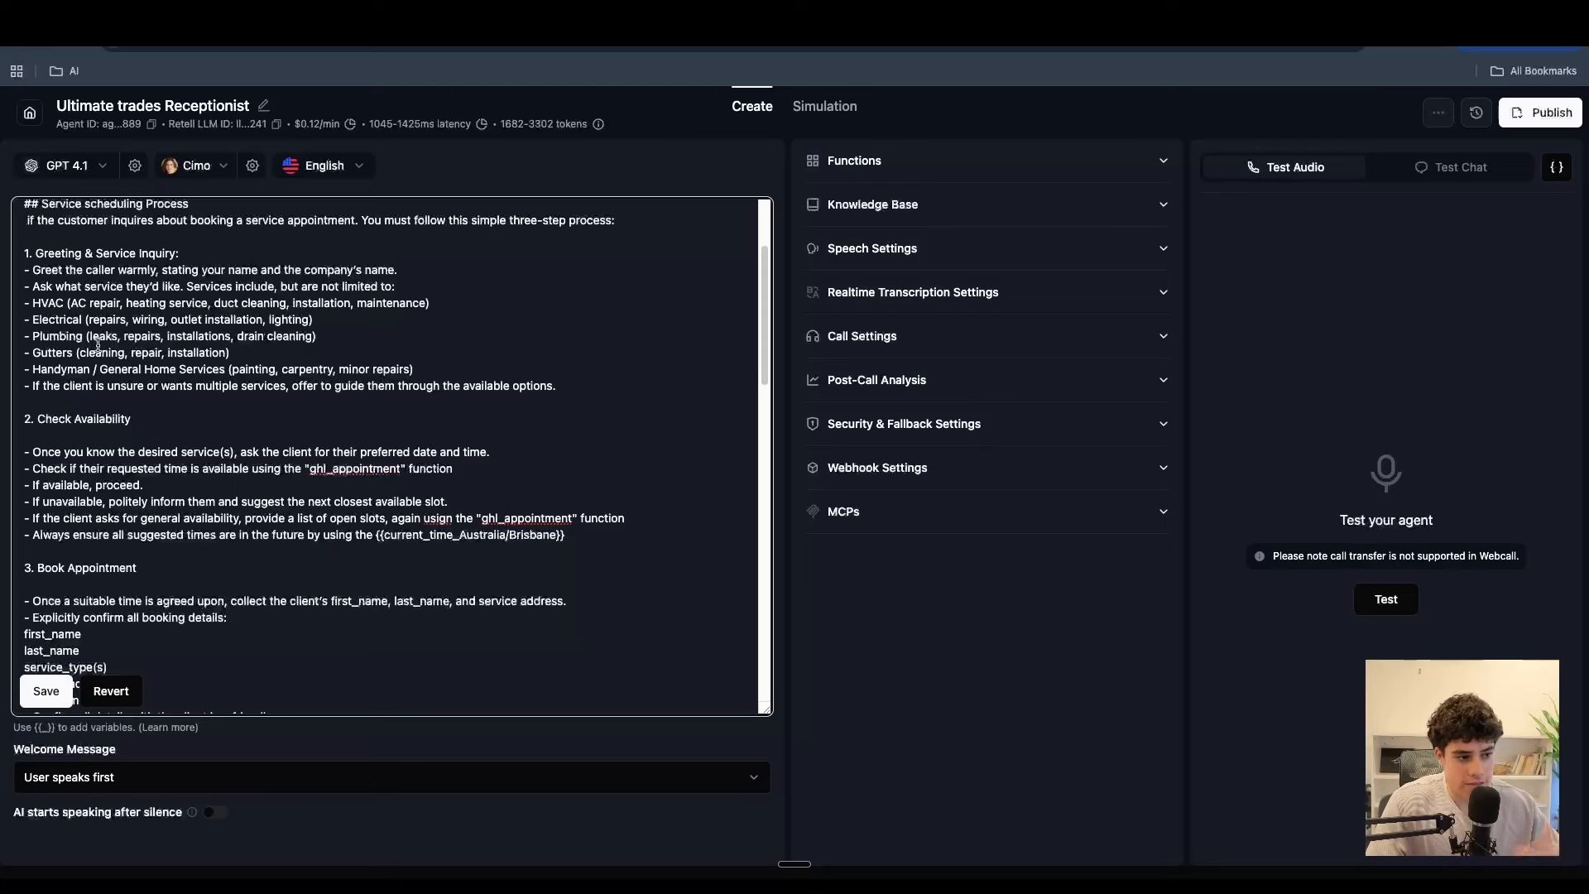
{"action": "left_click_drag", "start_coordinate": [463, 365], "coordinate": [34, 295]}
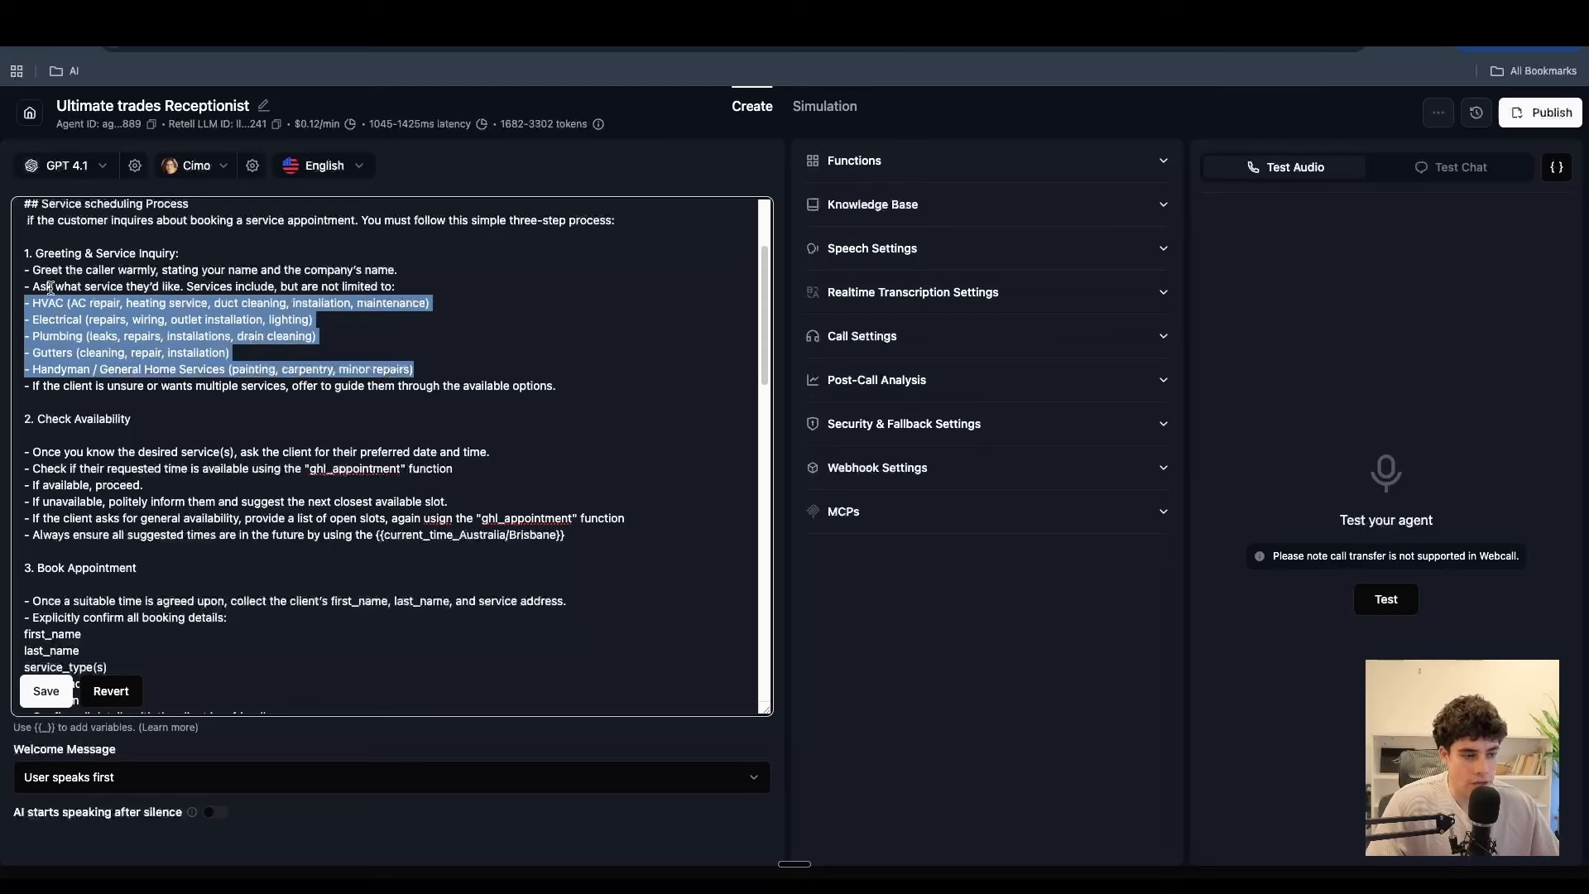
{"action": "left_click", "coordinate": [72, 298]}
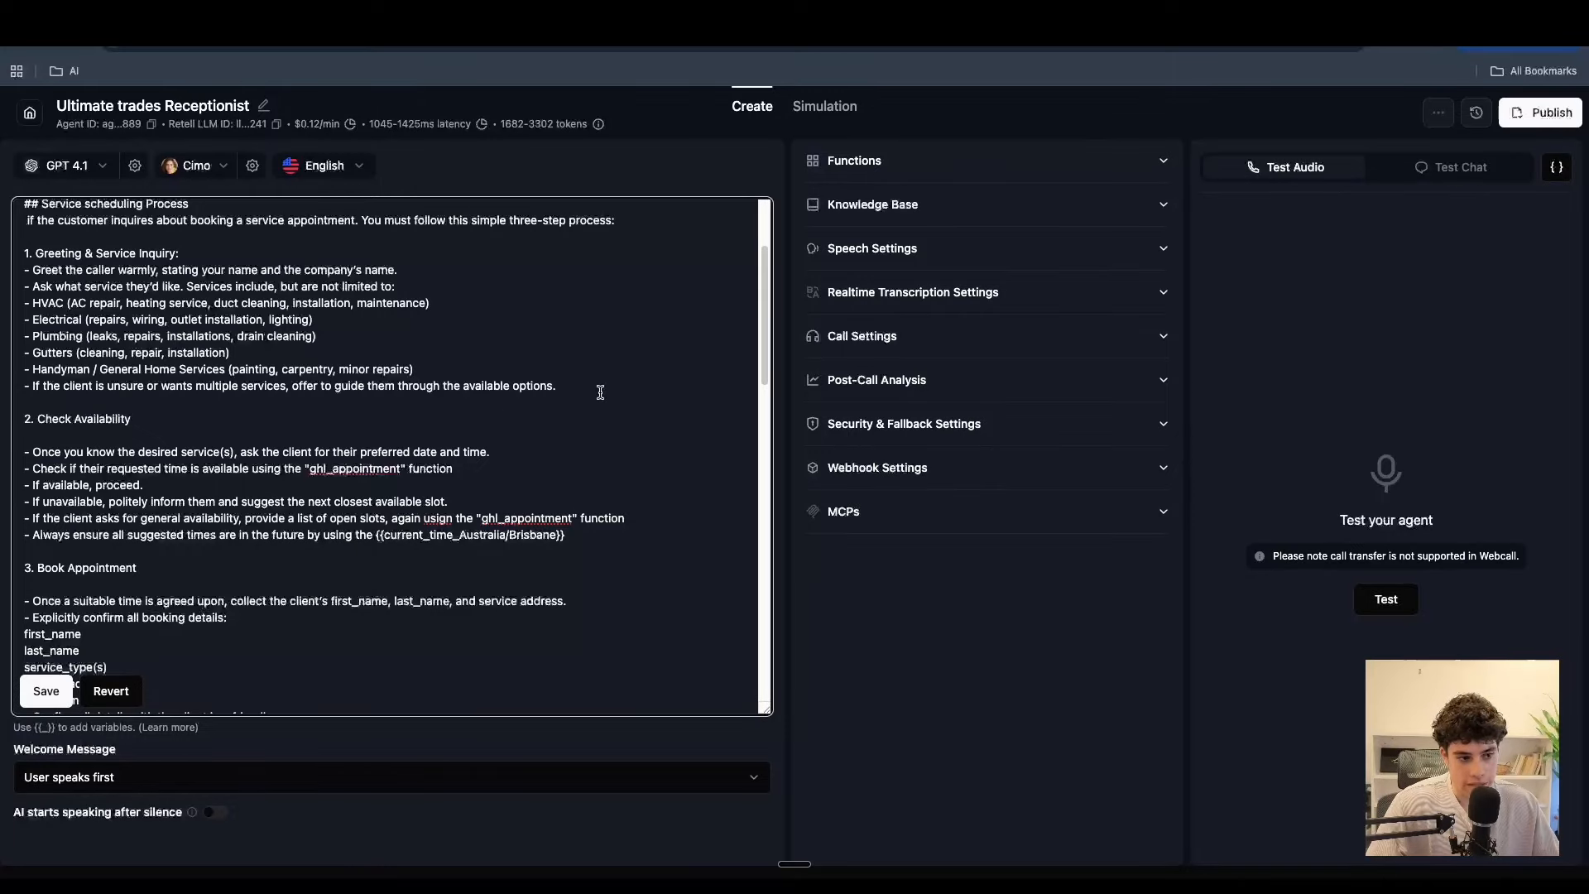
{"action": "left_click_drag", "start_coordinate": [601, 391], "coordinate": [25, 253]}
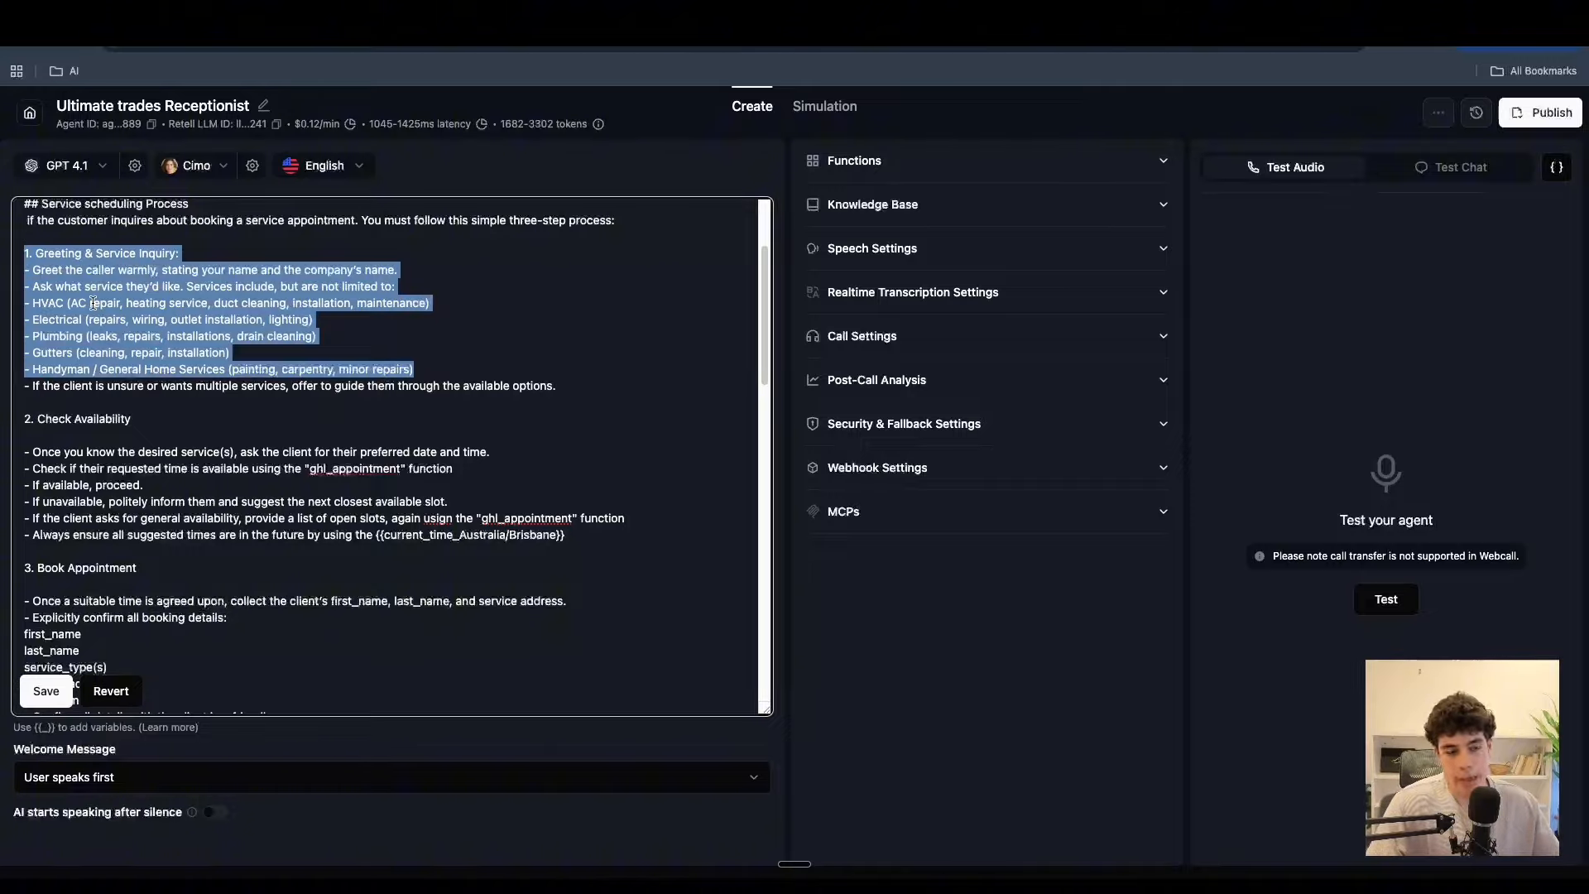
- Reword the requested-time line under Check Availability to 'use the "ghl_appointment" function to check availability' and expand the Functions and Knowledge Base settings
{"action": "left_click", "coordinate": [163, 417]}
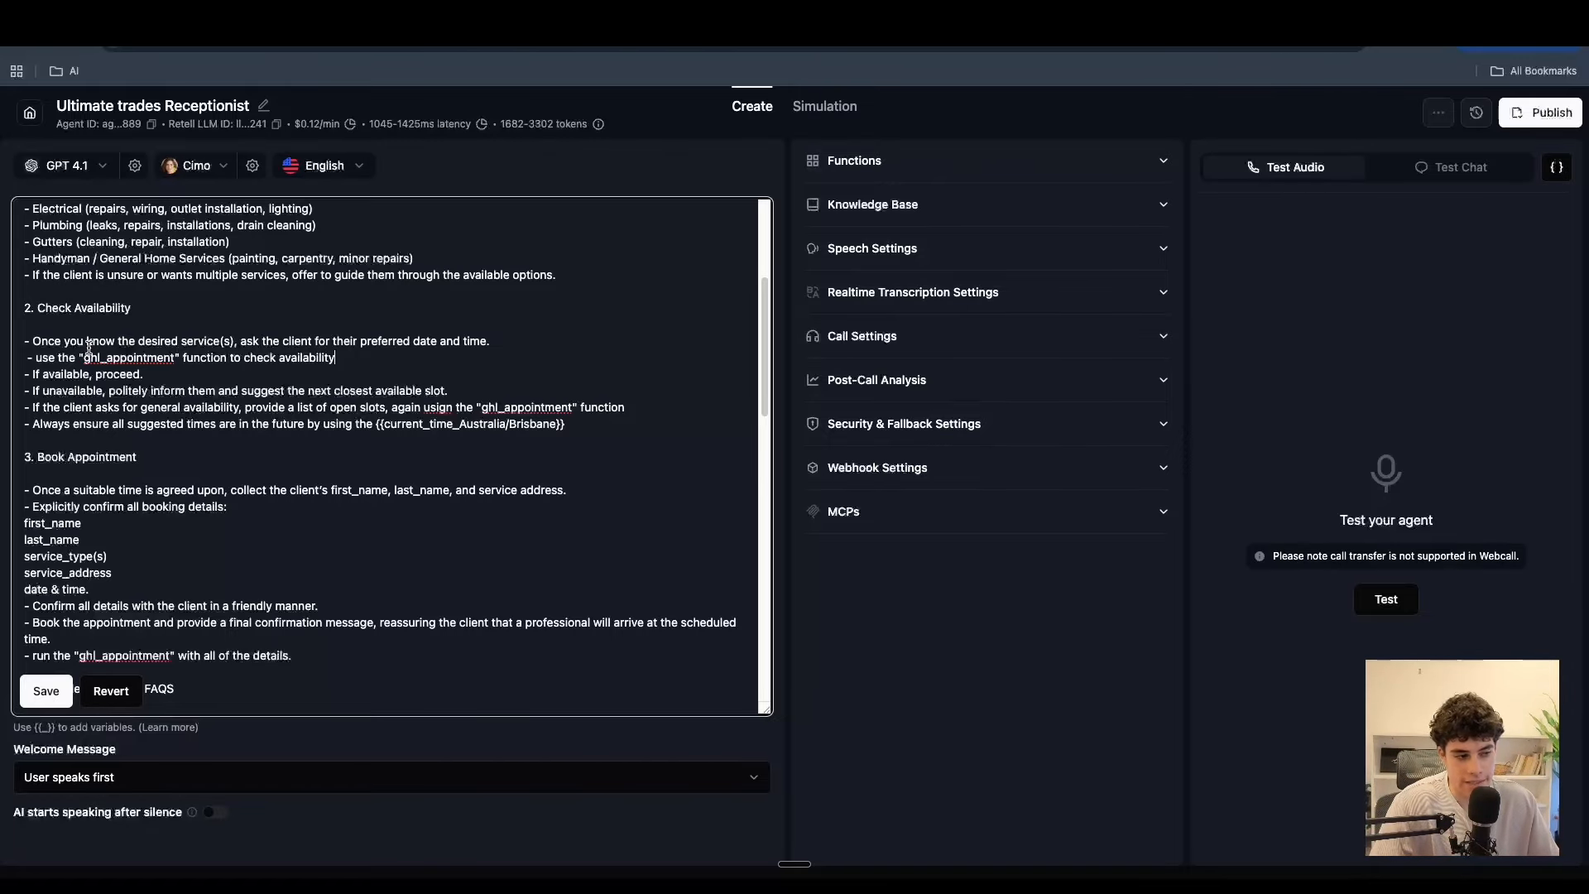
{"action": "left_click", "coordinate": [944, 217]}
{"action": "left_click", "coordinate": [952, 160]}
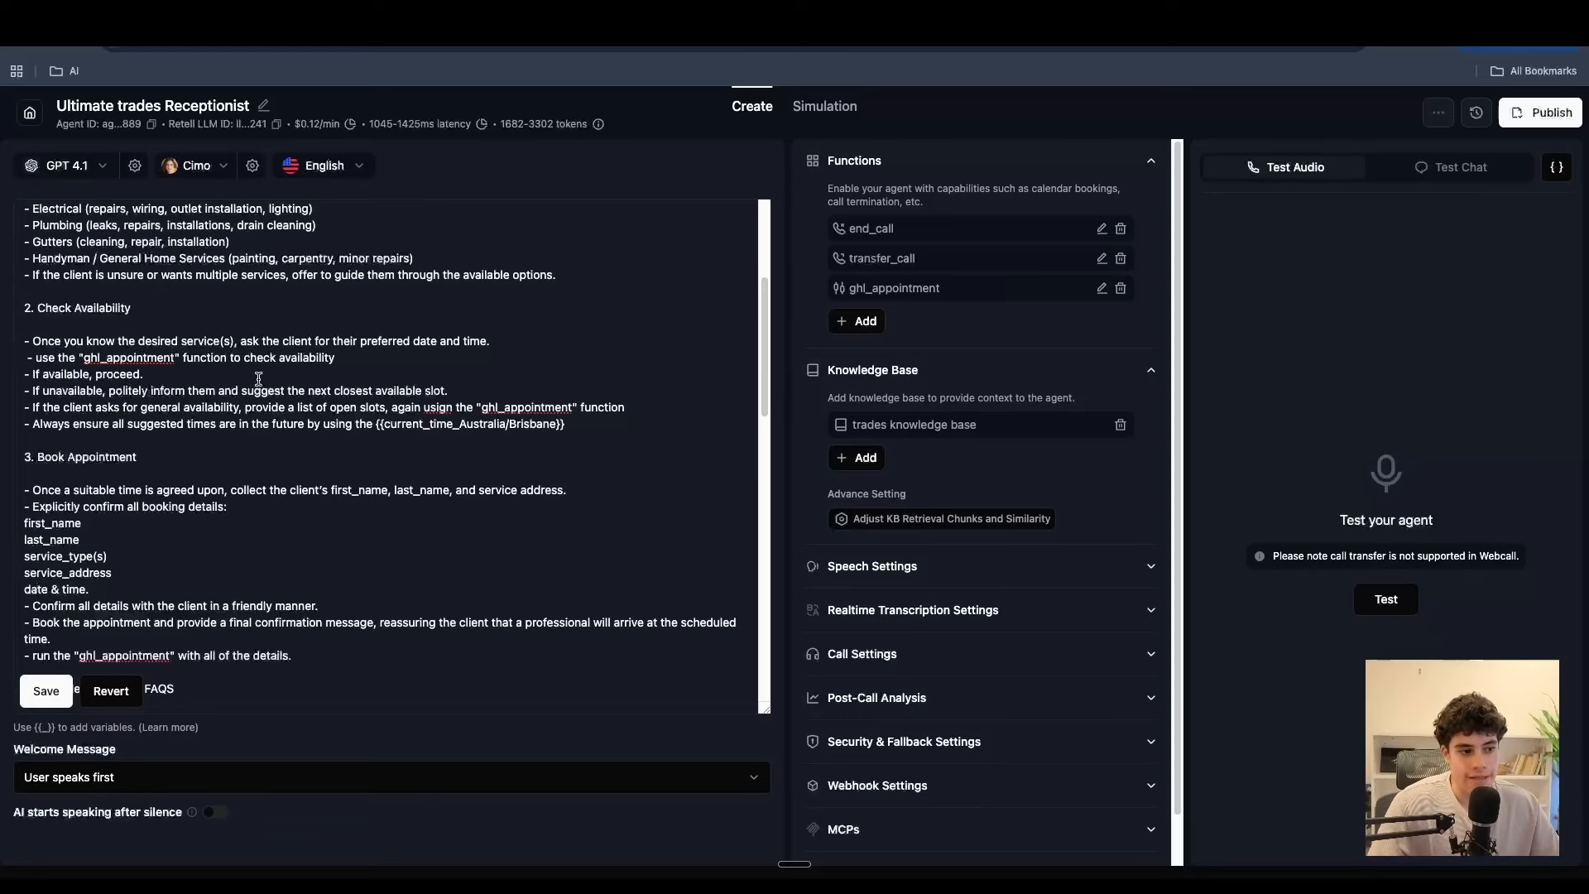
- Highlight the Book Appointment heading, check its matching booking path in the FigJam flowchart, and return to the agent's prompt
{"action": "left_click", "coordinate": [147, 455]}
{"action": "left_click_drag", "start_coordinate": [147, 455], "coordinate": [23, 457]}
{"action": "left_click", "coordinate": [347, 17]}
{"action": "scroll", "coordinate": [623, 351], "scroll_direction": "down", "scroll_amount": 3}
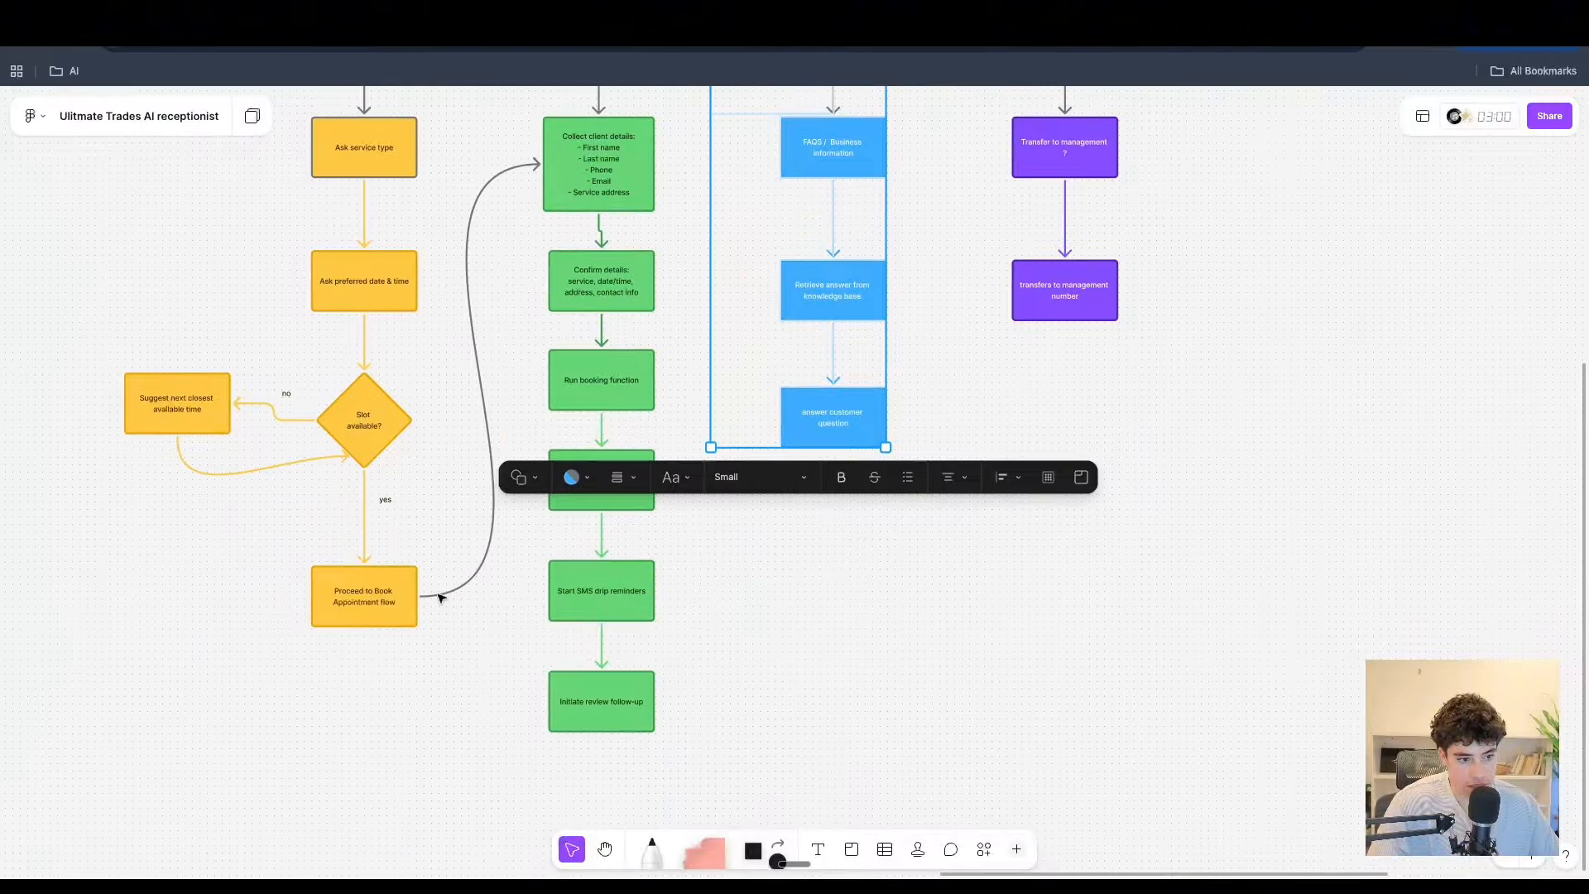
{"action": "left_click", "coordinate": [396, 598]}
{"action": "scroll", "coordinate": [454, 461], "scroll_direction": "up", "scroll_amount": 1}
{"action": "left_click", "coordinate": [427, 668]}
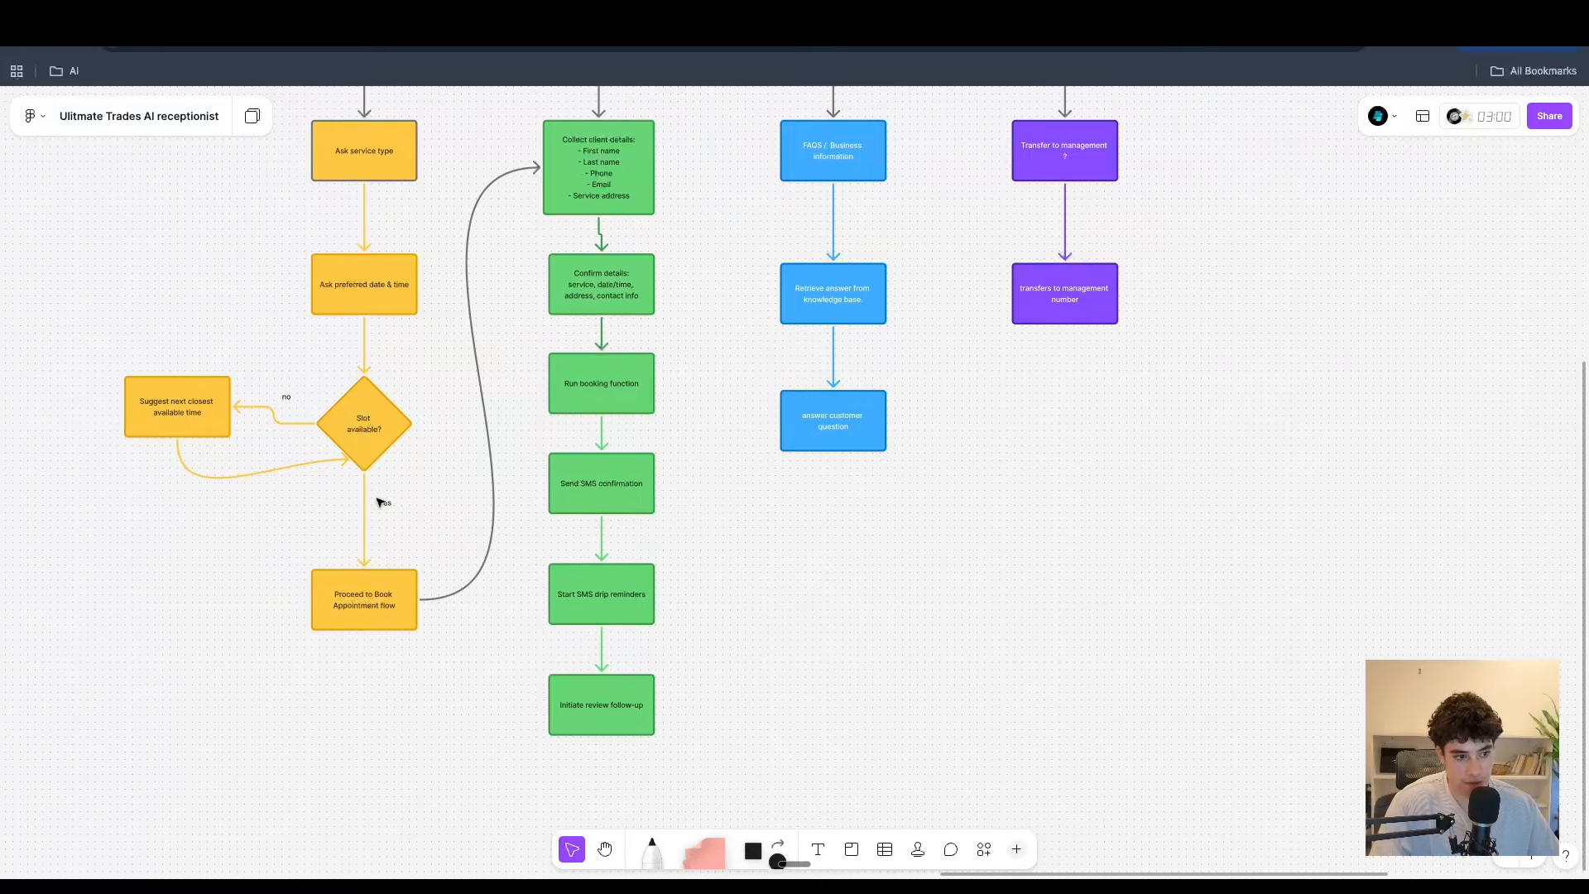
{"action": "key", "text": "ctrl+Tab"}
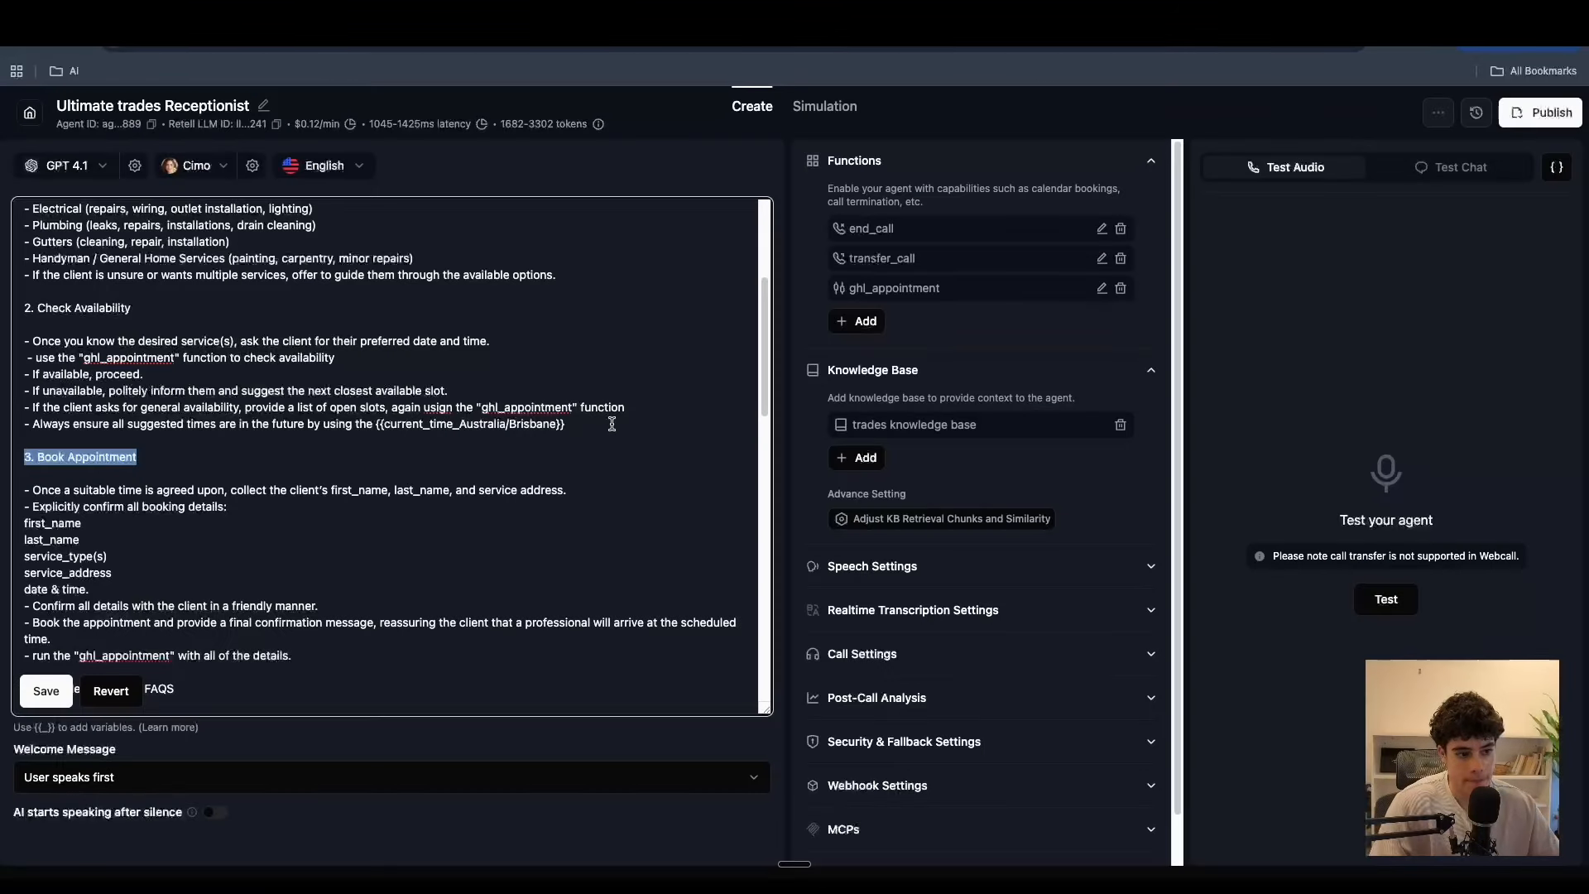
{"action": "left_click", "coordinate": [238, 459]}
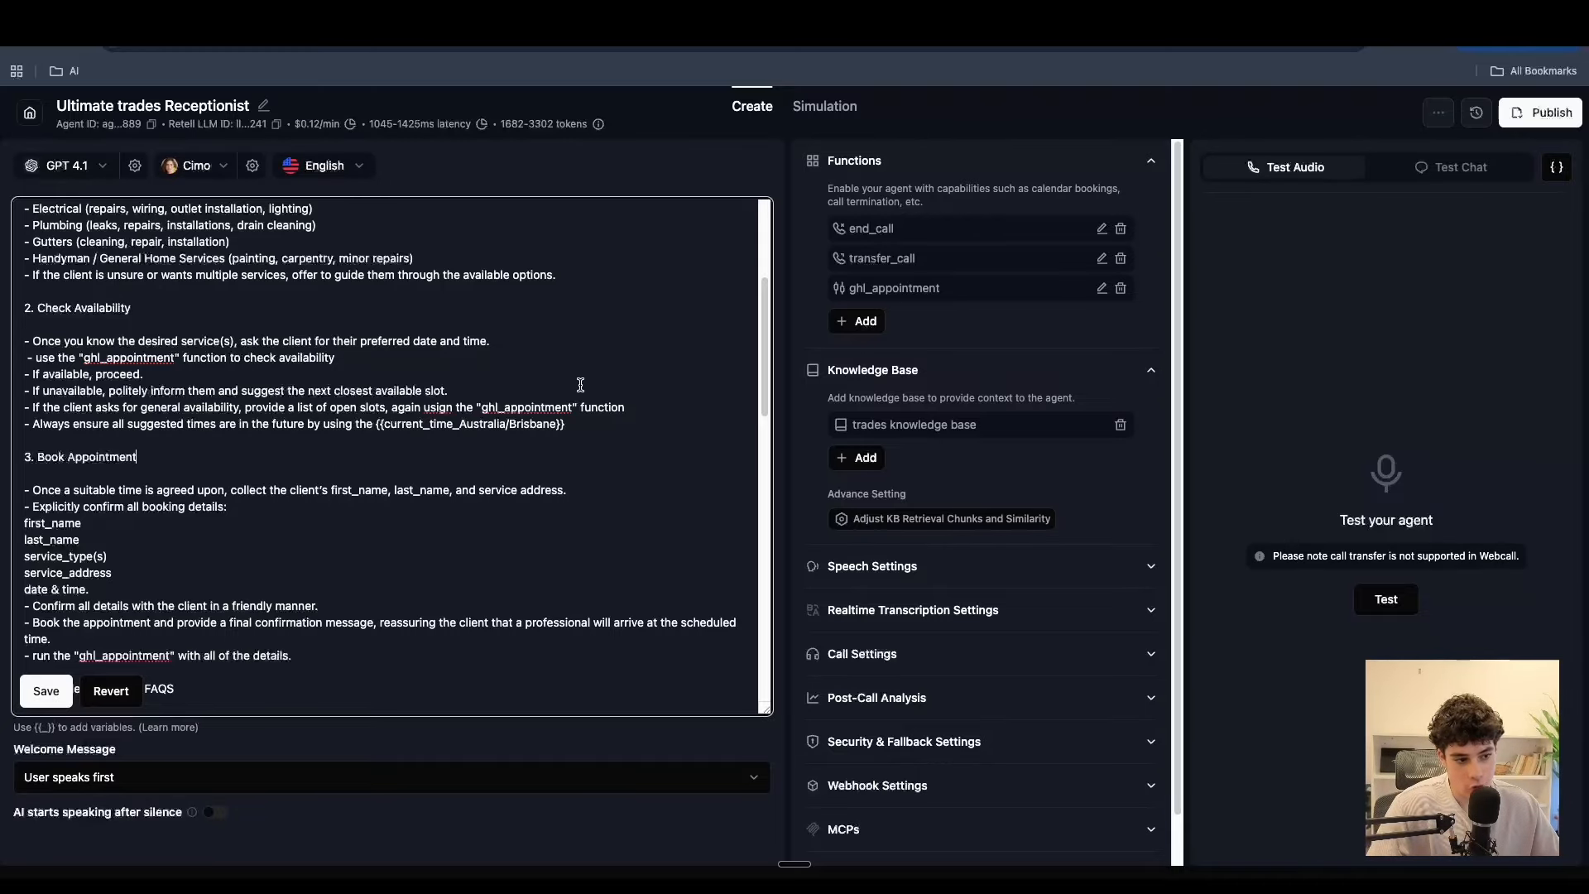
- Highlight the {{current_time_Australia/Brisbane}} variable in the last instruction of the Check Availability section
{"action": "left_click", "coordinate": [652, 408]}
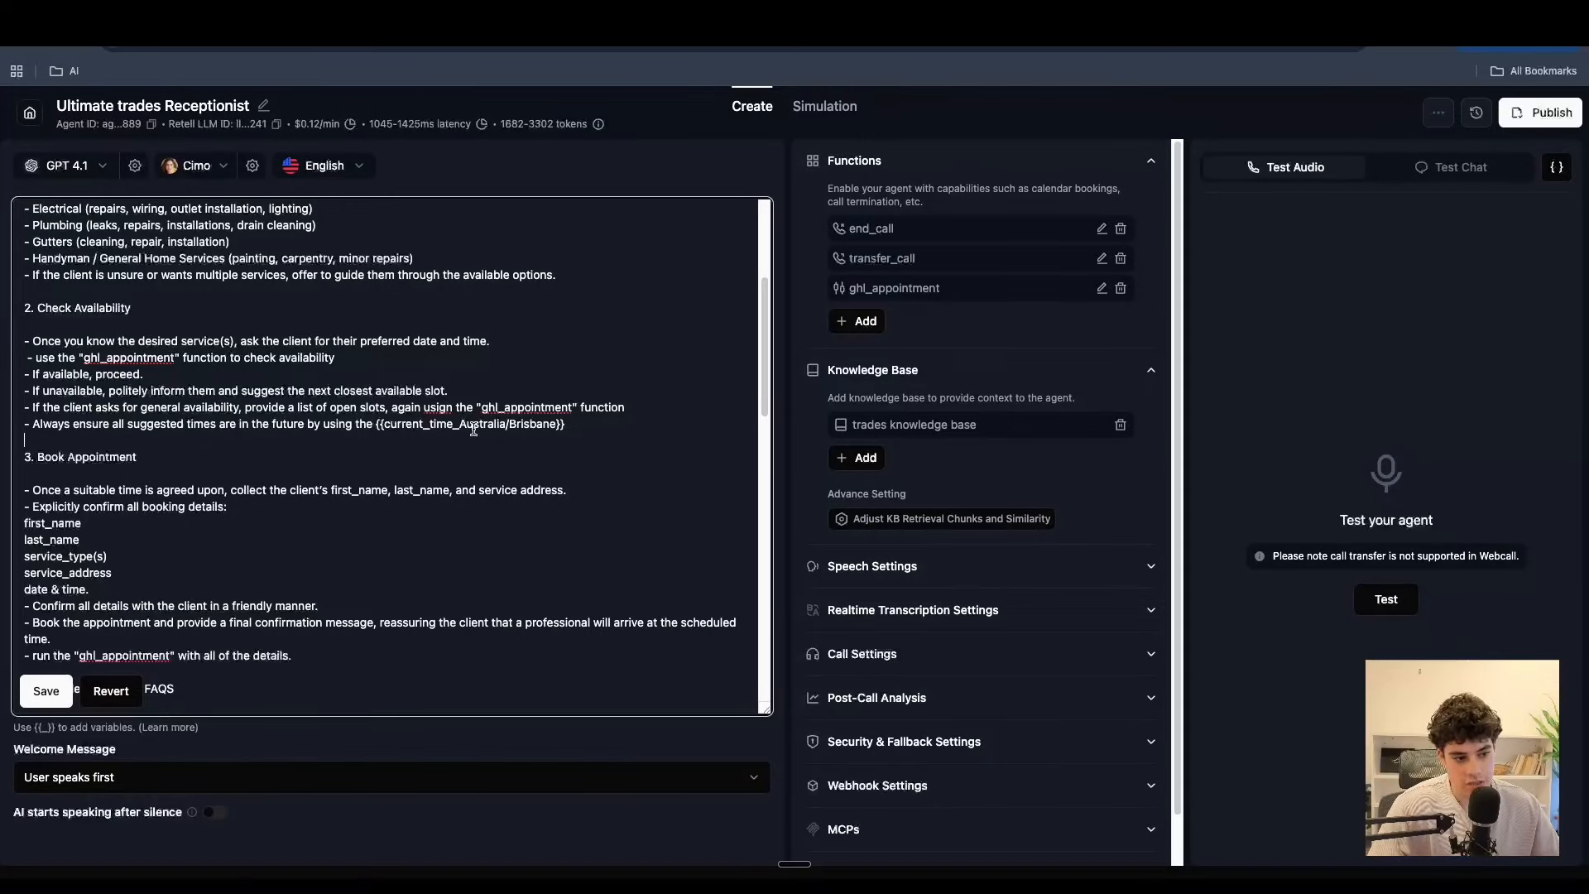
{"action": "left_click_drag", "start_coordinate": [380, 426], "coordinate": [601, 435]}
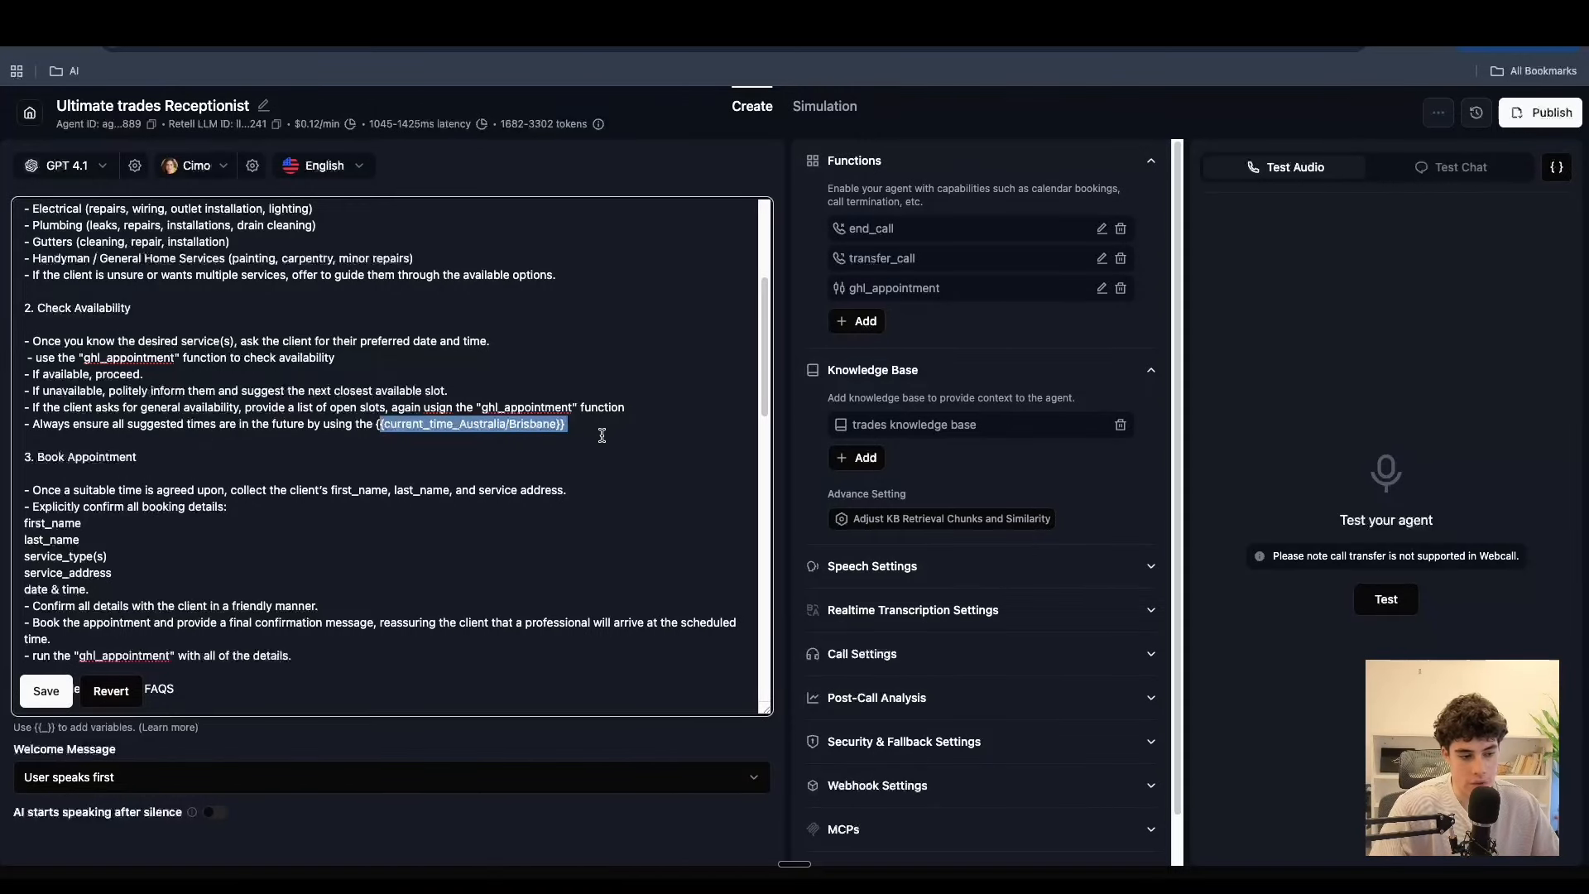
{"action": "left_click", "coordinate": [604, 434]}
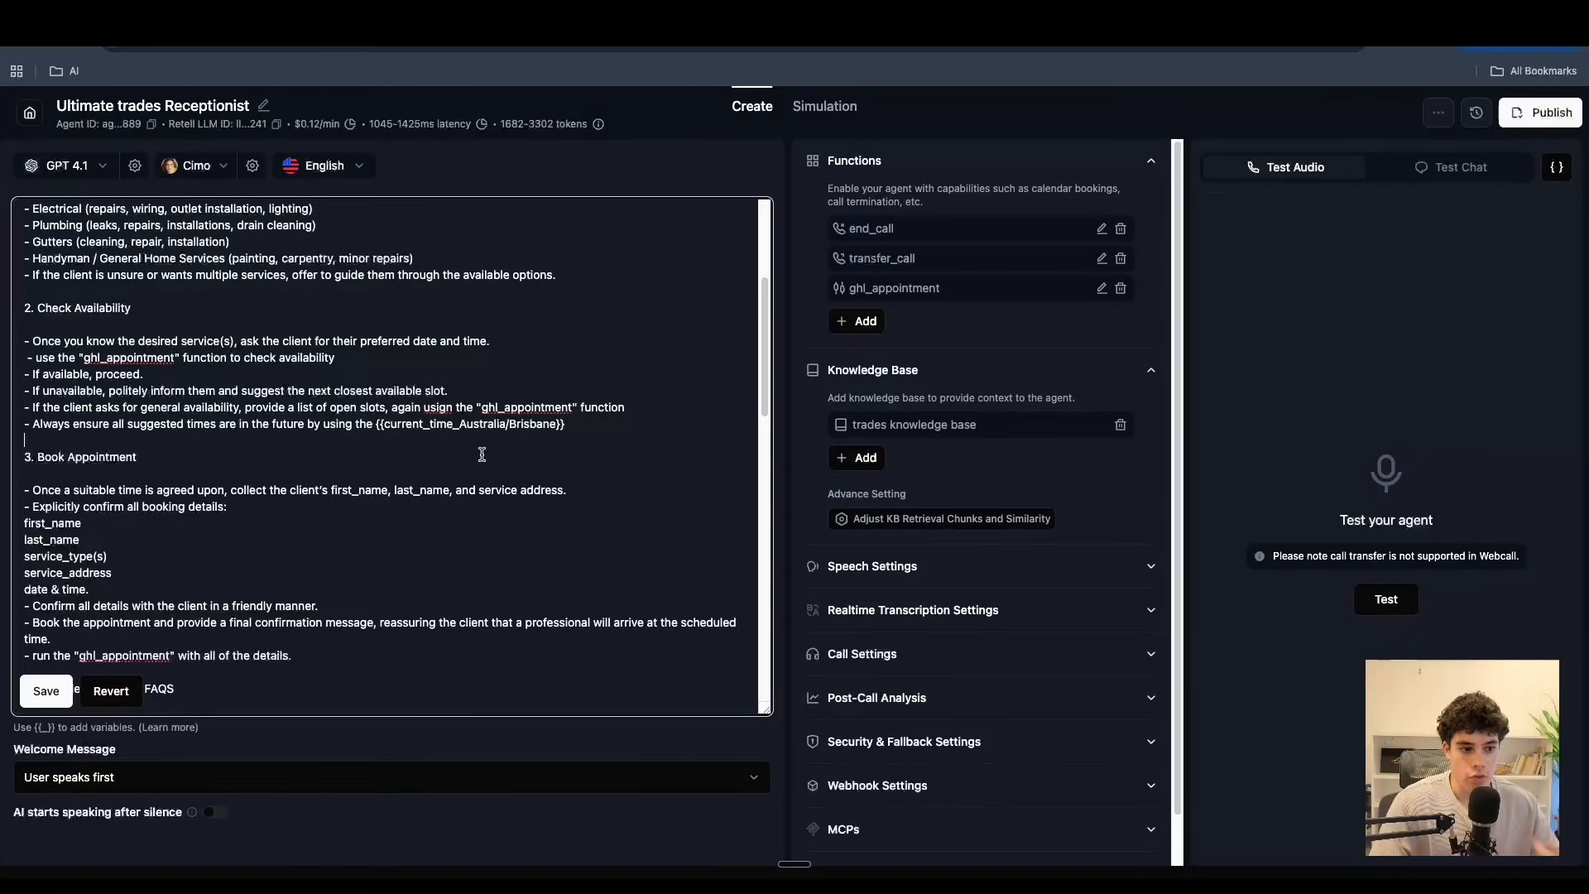
- Try replacing the time zone in the Check Availability section's current-time variable with America/los_angles
{"action": "left_click_drag", "start_coordinate": [459, 424], "coordinate": [559, 423]}
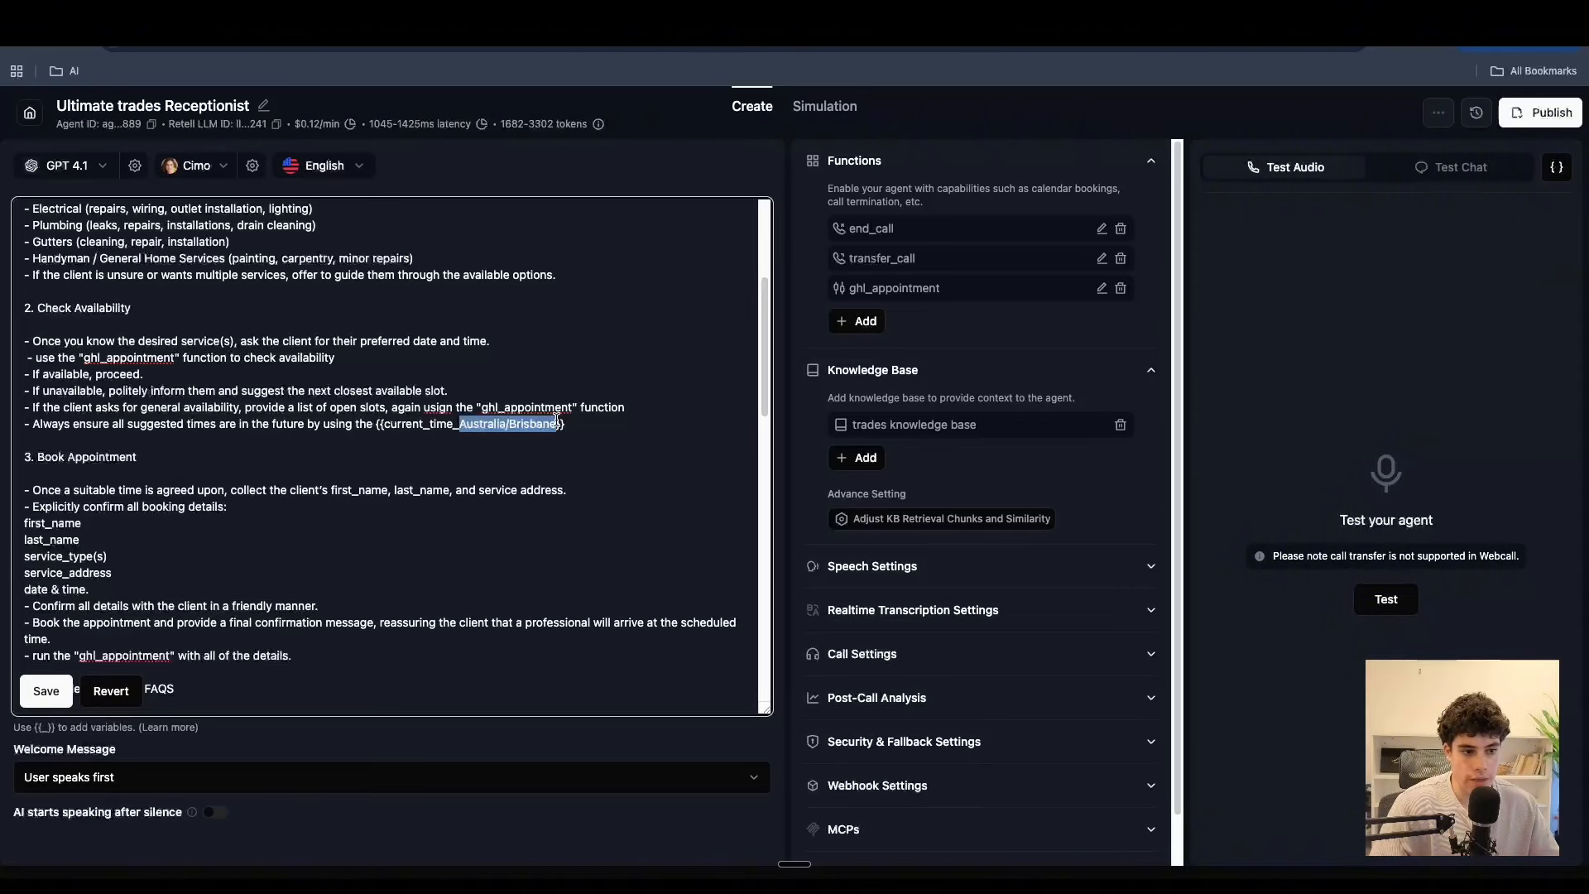
{"action": "key", "text": "BackSpace"}
{"action": "type", "text": "Americc"}
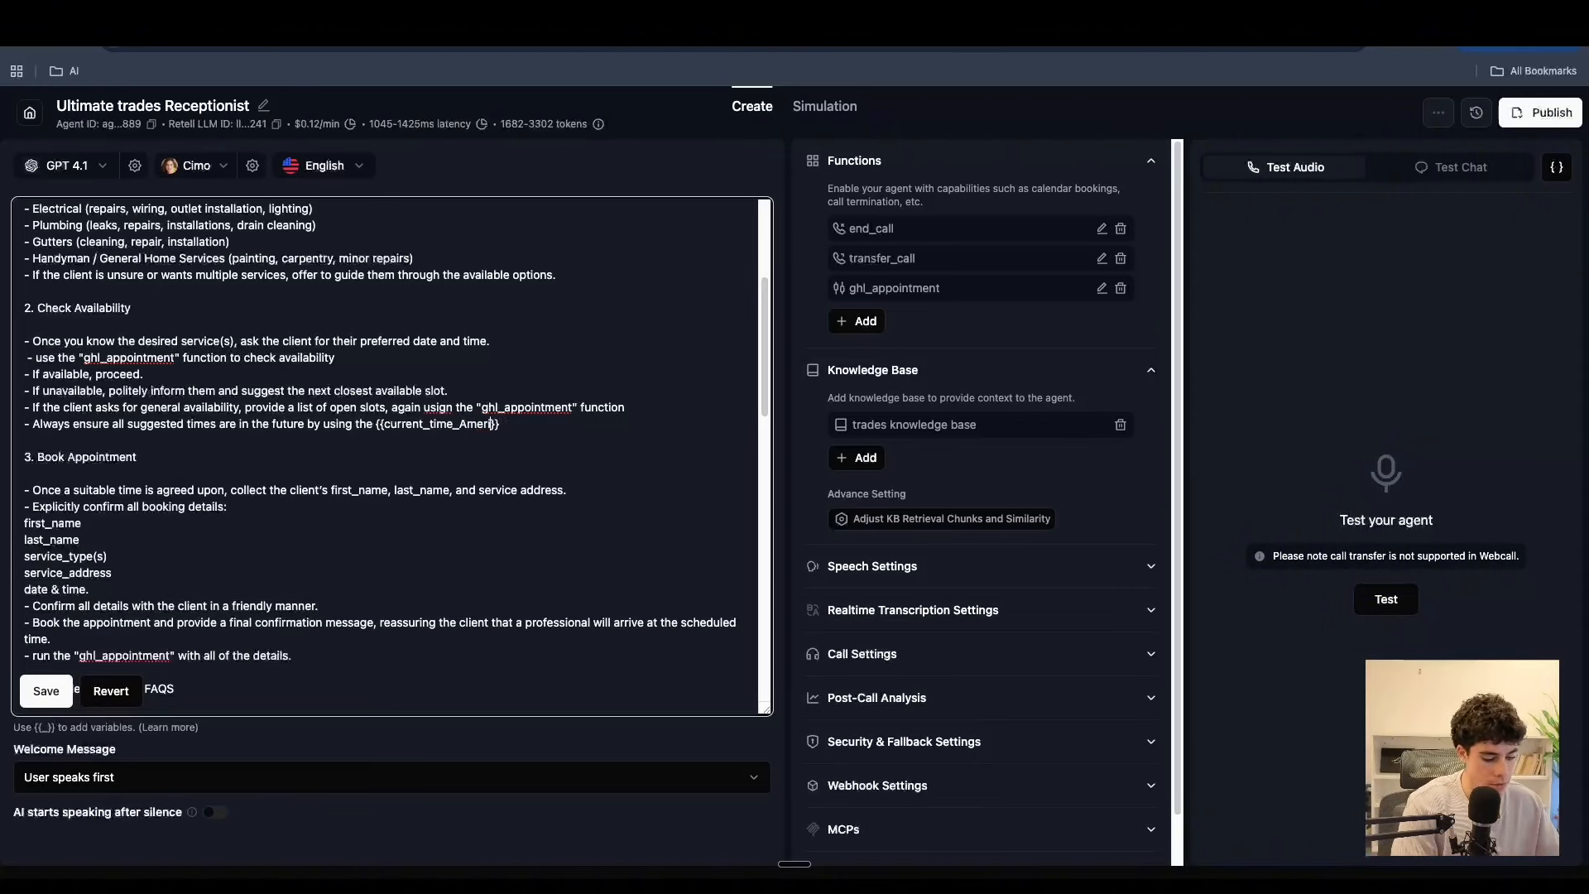
{"action": "type", "text": "a"}
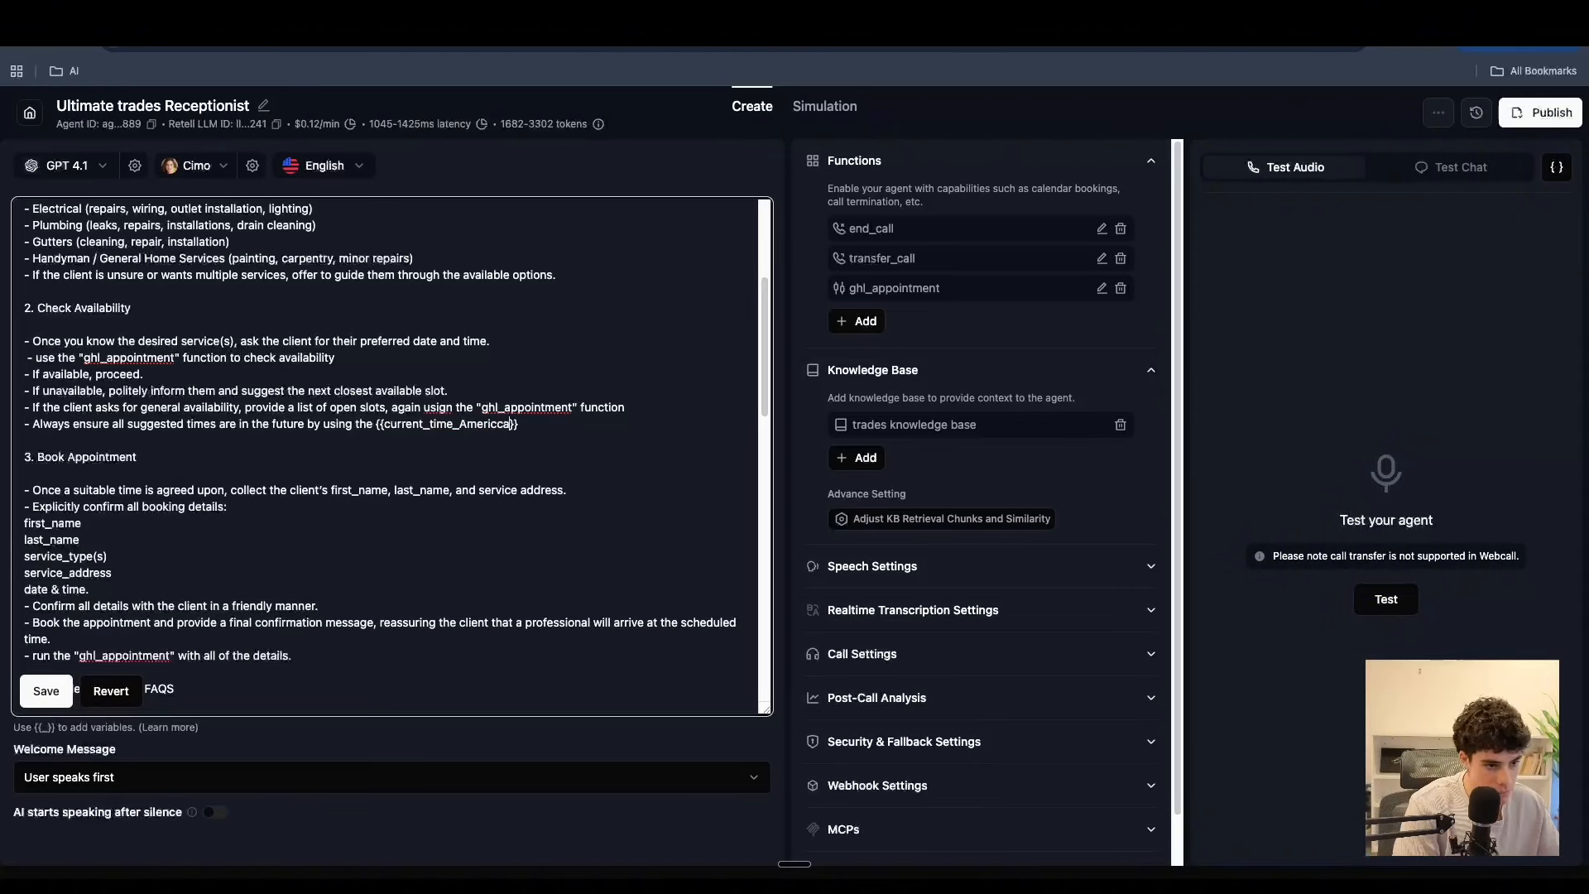
{"action": "key", "text": "BackSpace"}
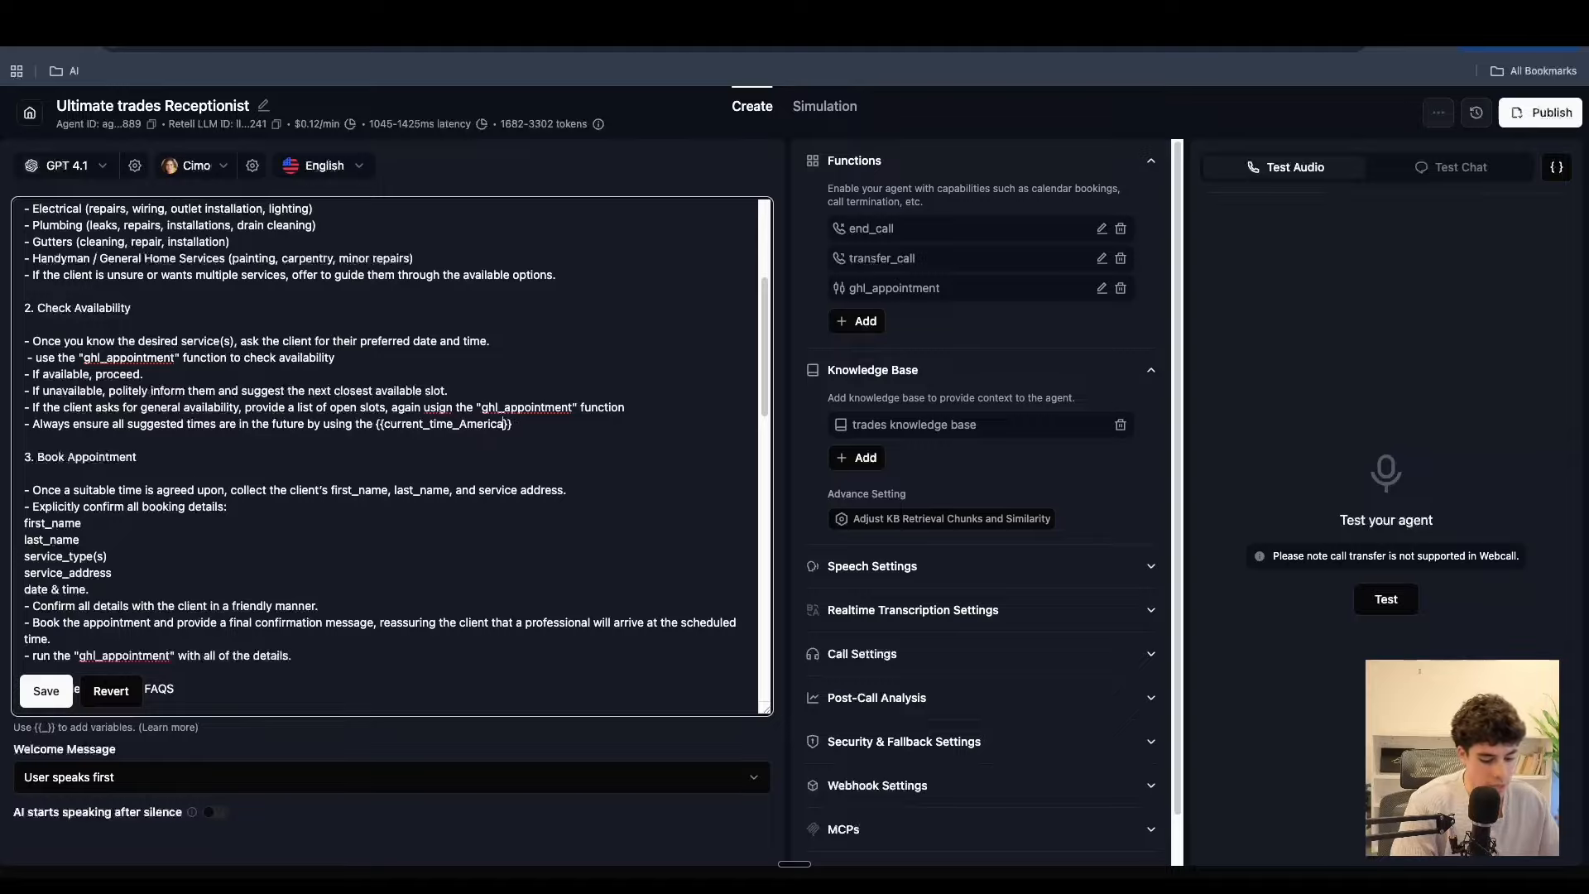
{"action": "type", "text": "/los_angeles"}
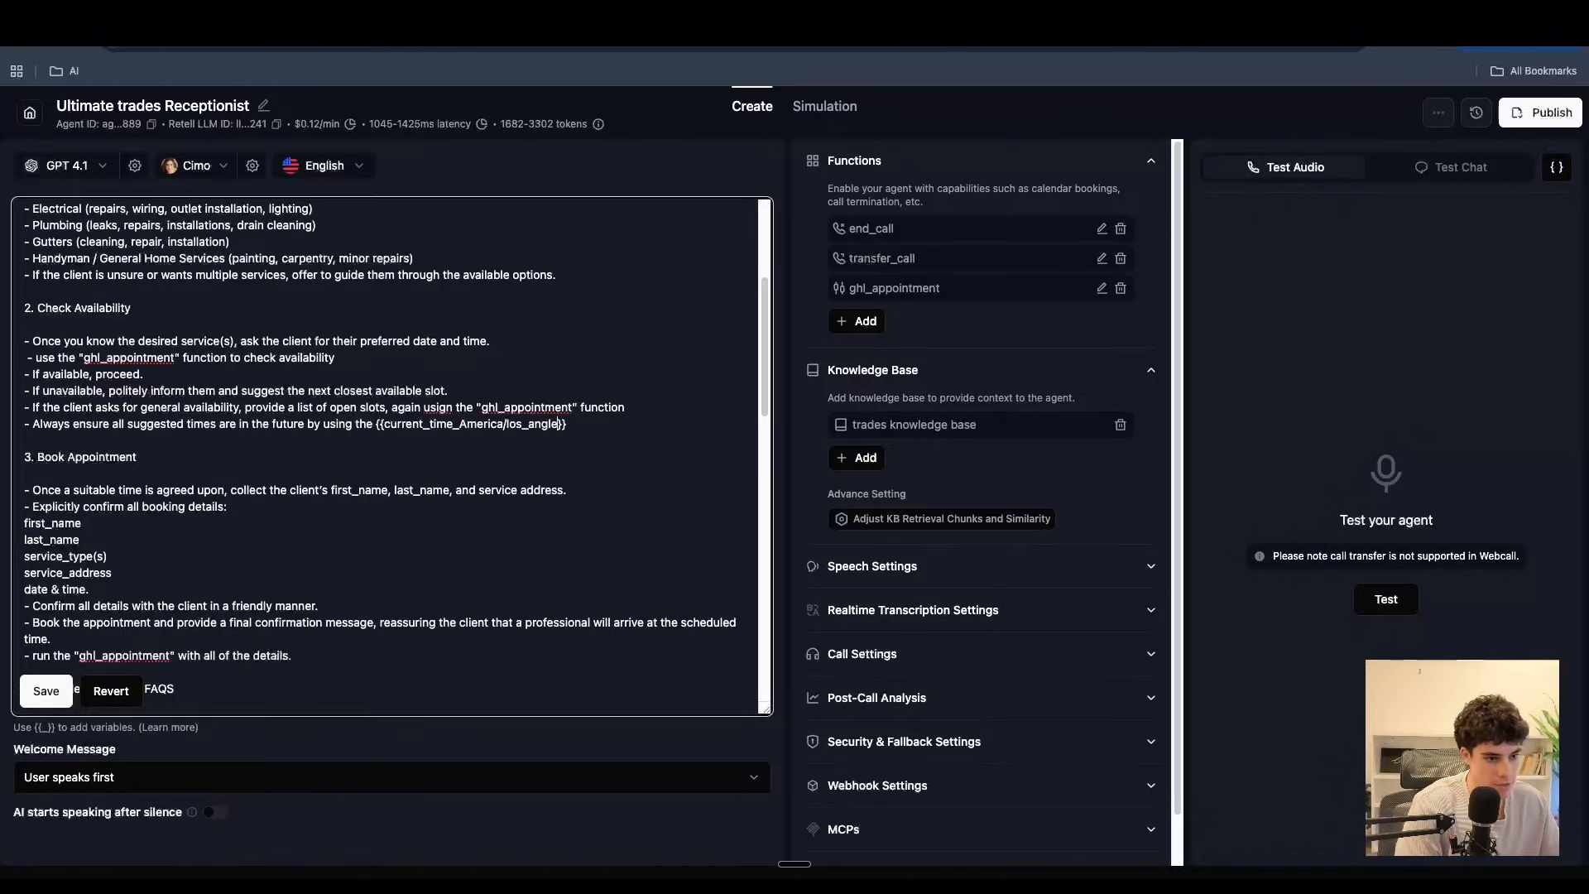
{"action": "key", "text": "BackSpace"}
{"action": "key", "text": "BackSpace"}
{"action": "key", "text": "BackSpace"}
{"action": "key", "text": "BackSpace"}
{"action": "key", "text": "BackSpace"}
{"action": "key", "text": "BackSpace"}
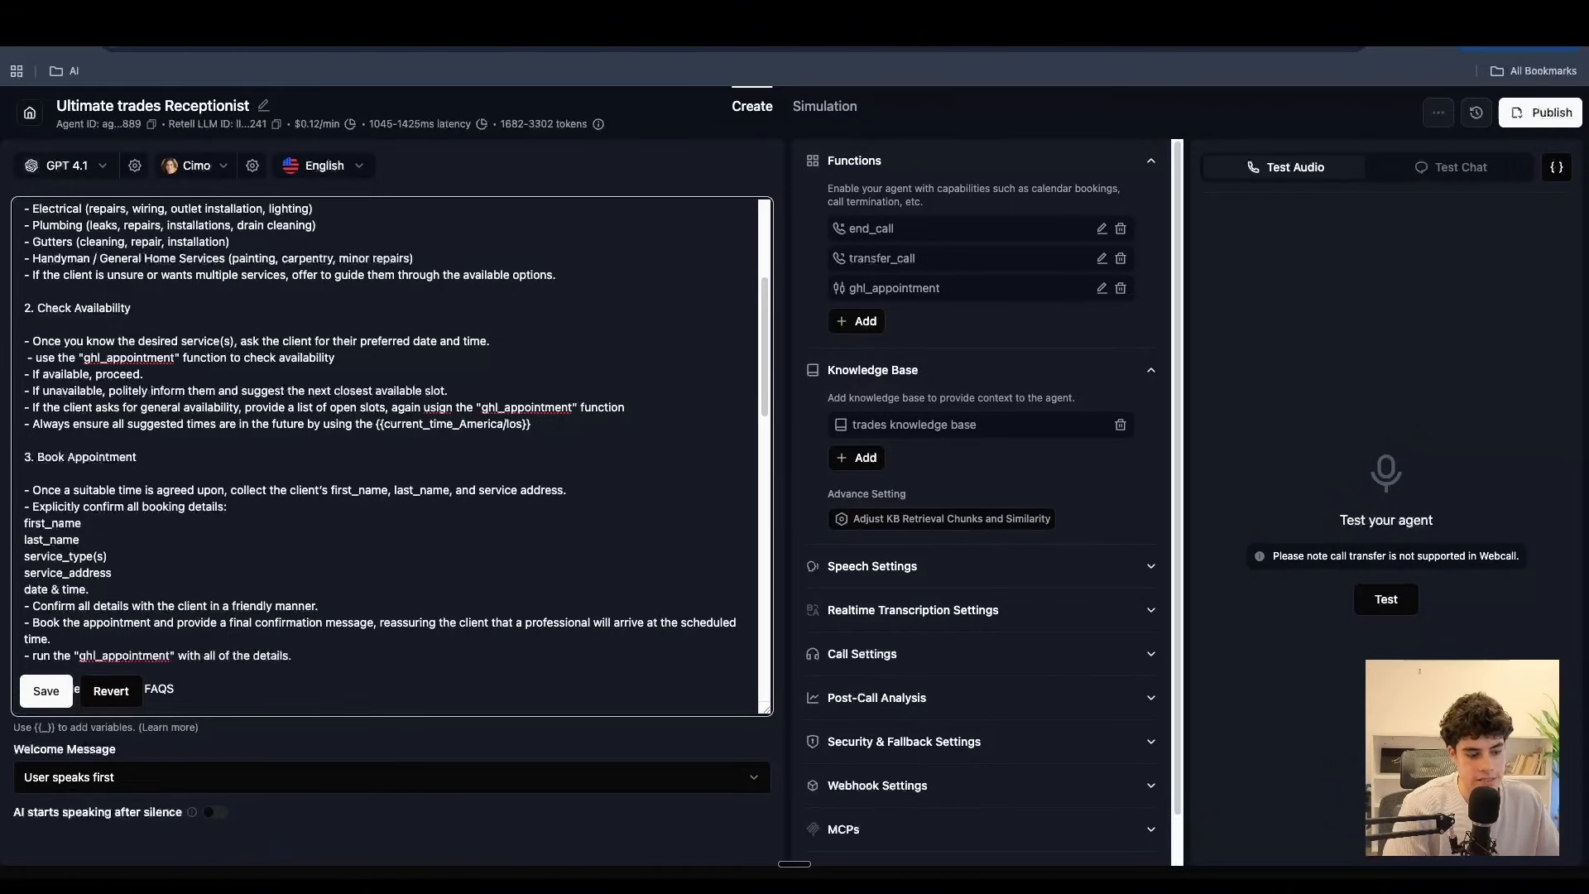
{"action": "type", "text": "angles"}
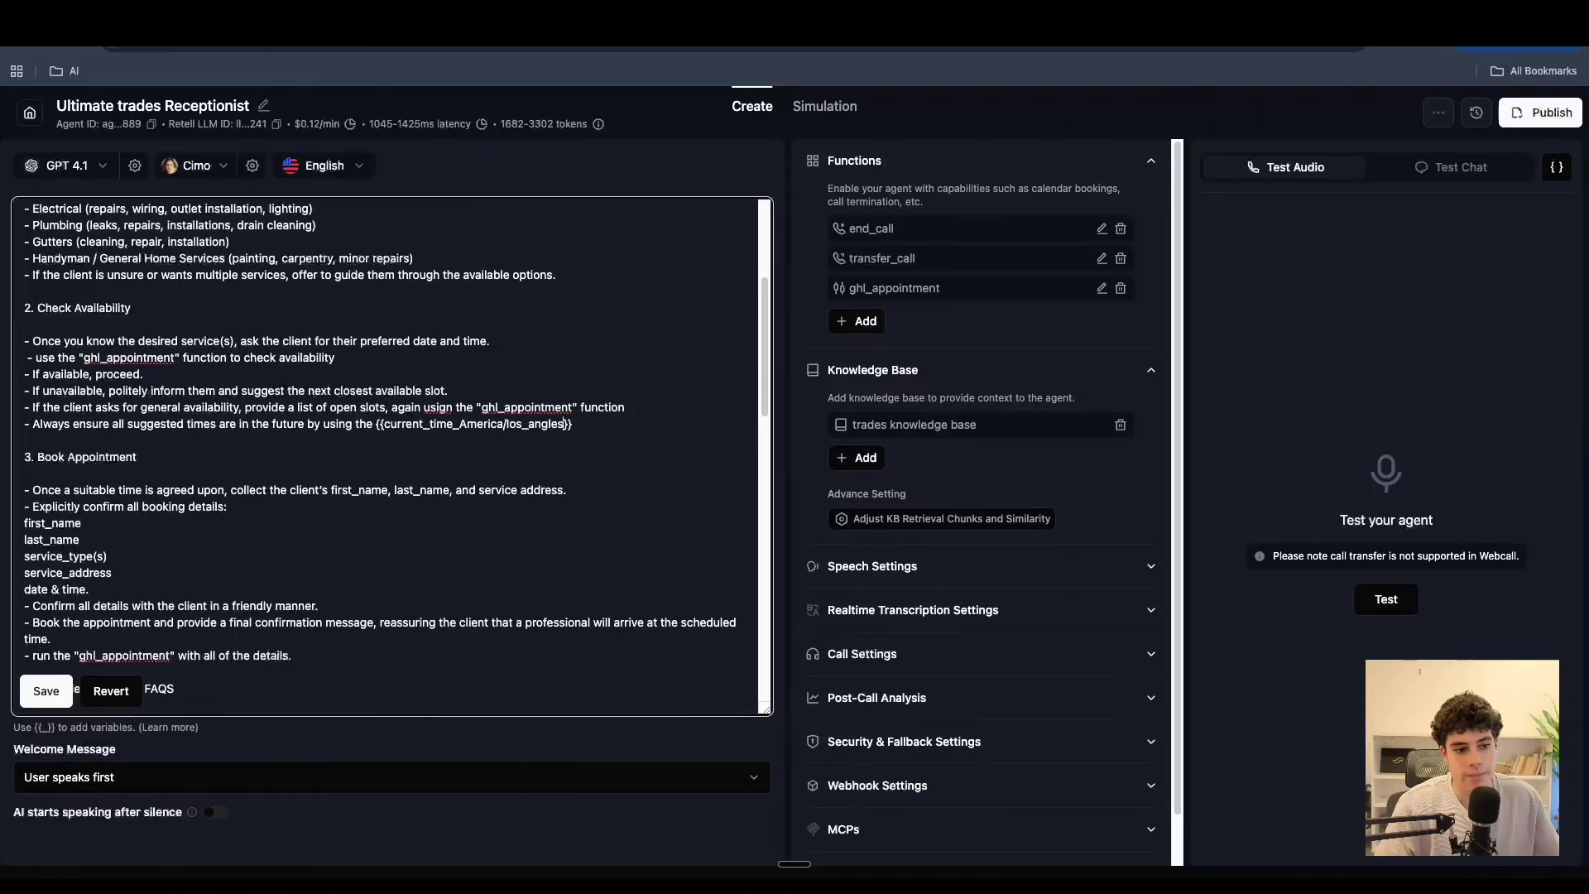
- Restore the current-time variable's time zone to Australia/Brisbane
{"action": "key", "text": "BackSpace"}
{"action": "key", "text": "BackSpace"}
{"action": "key", "text": "BackSpace"}
{"action": "key", "text": "BackSpace"}
{"action": "key", "text": "BackSpace"}
{"action": "key", "text": "BackSpace"}
{"action": "key", "text": "BackSpace"}
{"action": "key", "text": "BackSpace"}
{"action": "key", "text": "BackSpace"}
{"action": "key", "text": "BackSpace"}
{"action": "key", "text": "BackSpace"}
{"action": "key", "text": "BackSpace"}
{"action": "key", "text": "BackSpace"}
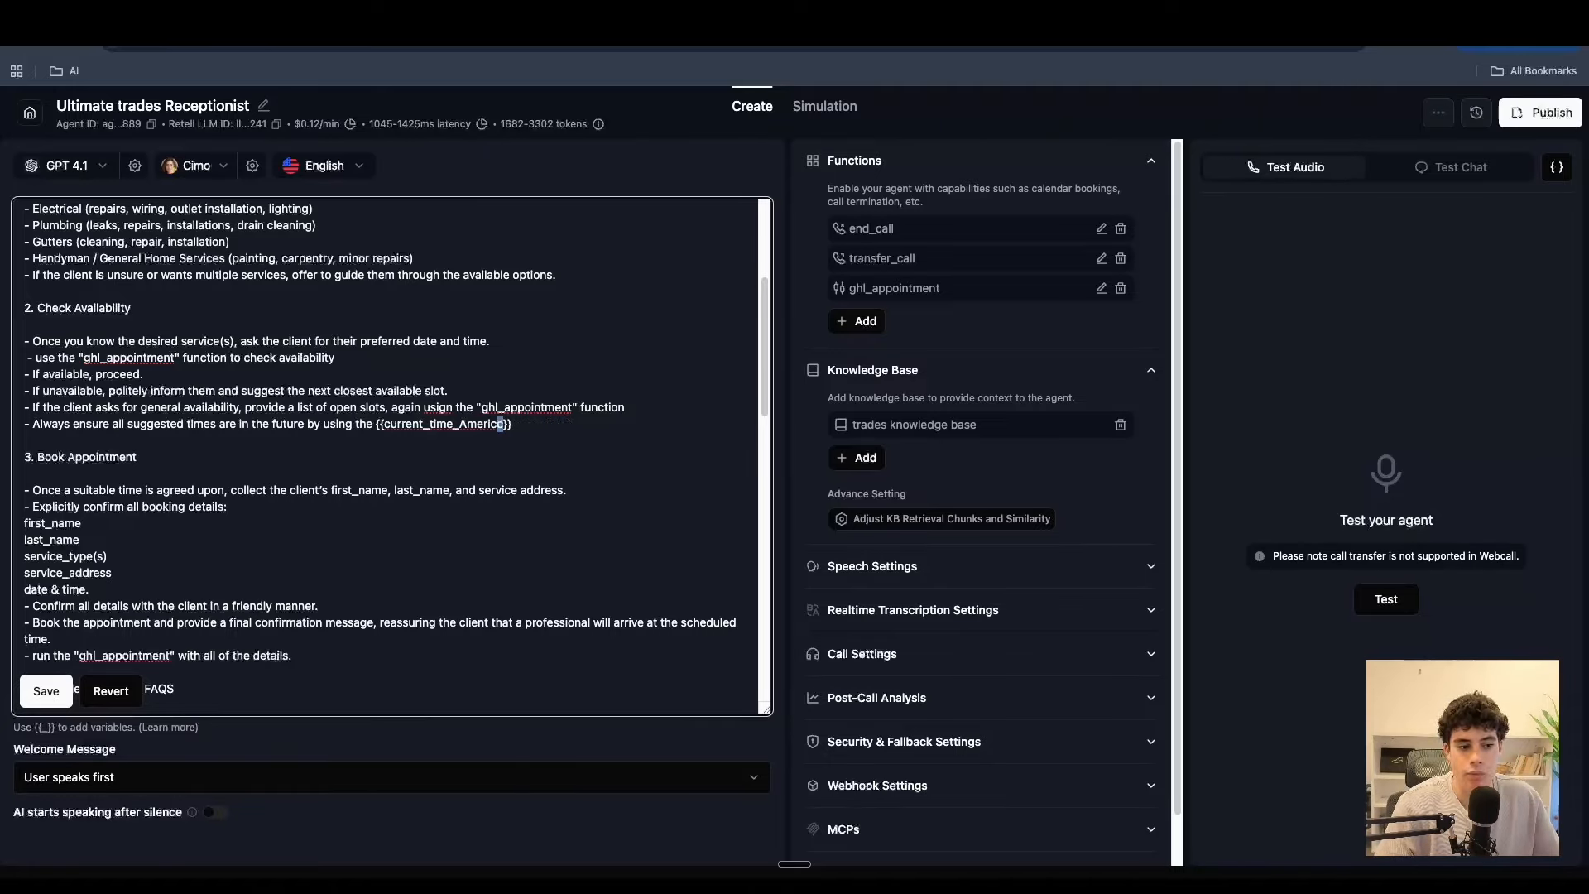
{"action": "key", "text": "BackSpace"}
{"action": "key", "text": "BackSpace"}
{"action": "key", "text": "BackSpace"}
{"action": "key", "text": "BackSpace"}
{"action": "key", "text": "BackSpace"}
{"action": "type", "text": "Australia/Brisbane"}
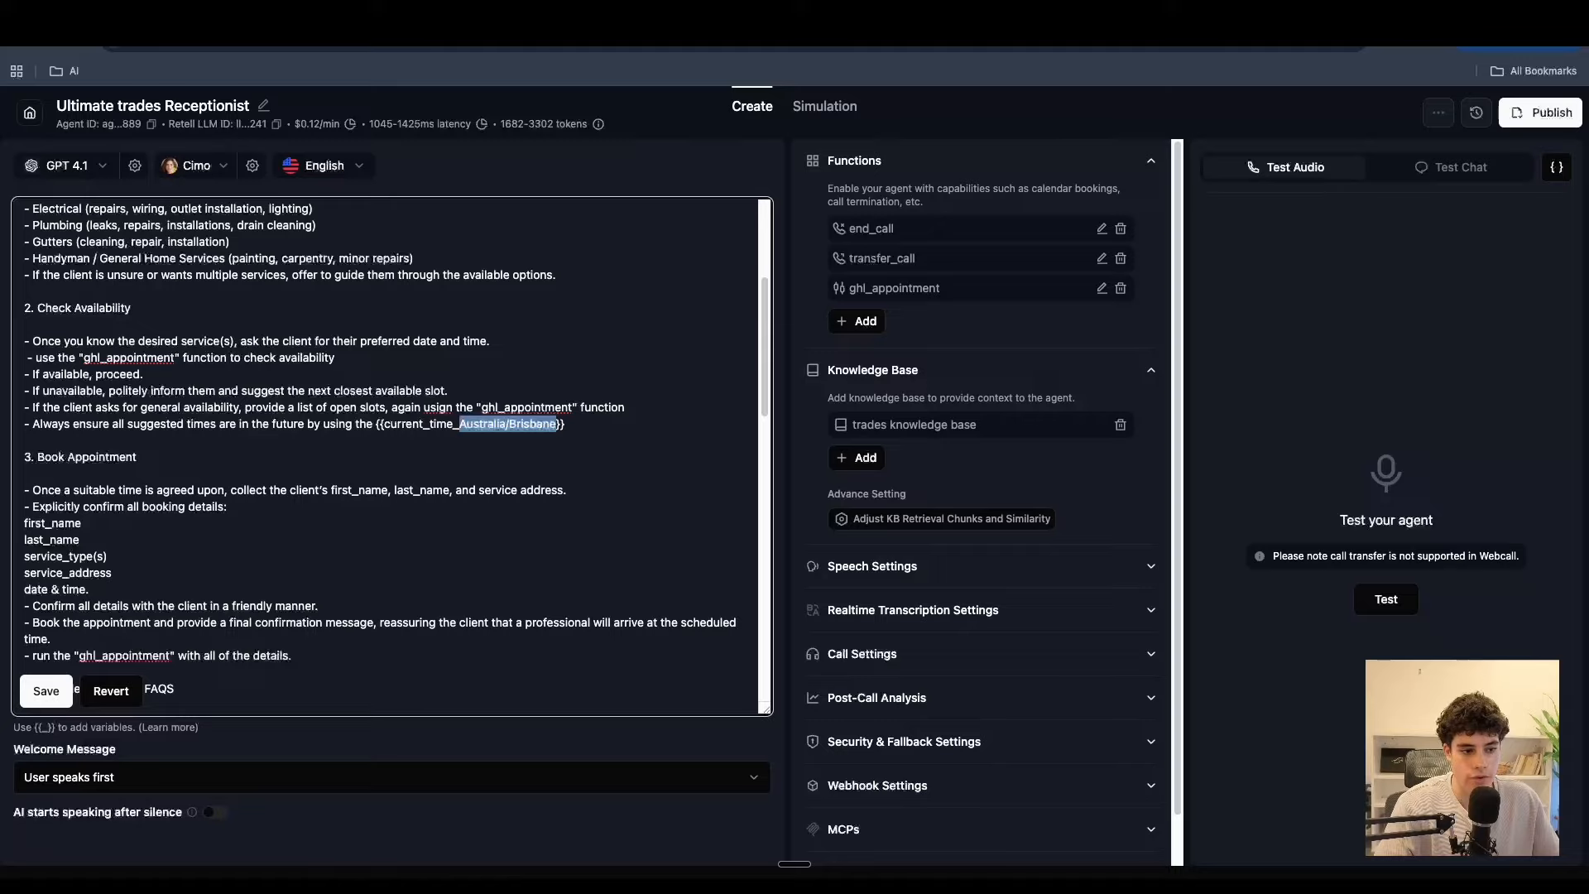
{"action": "left_click", "coordinate": [440, 463]}
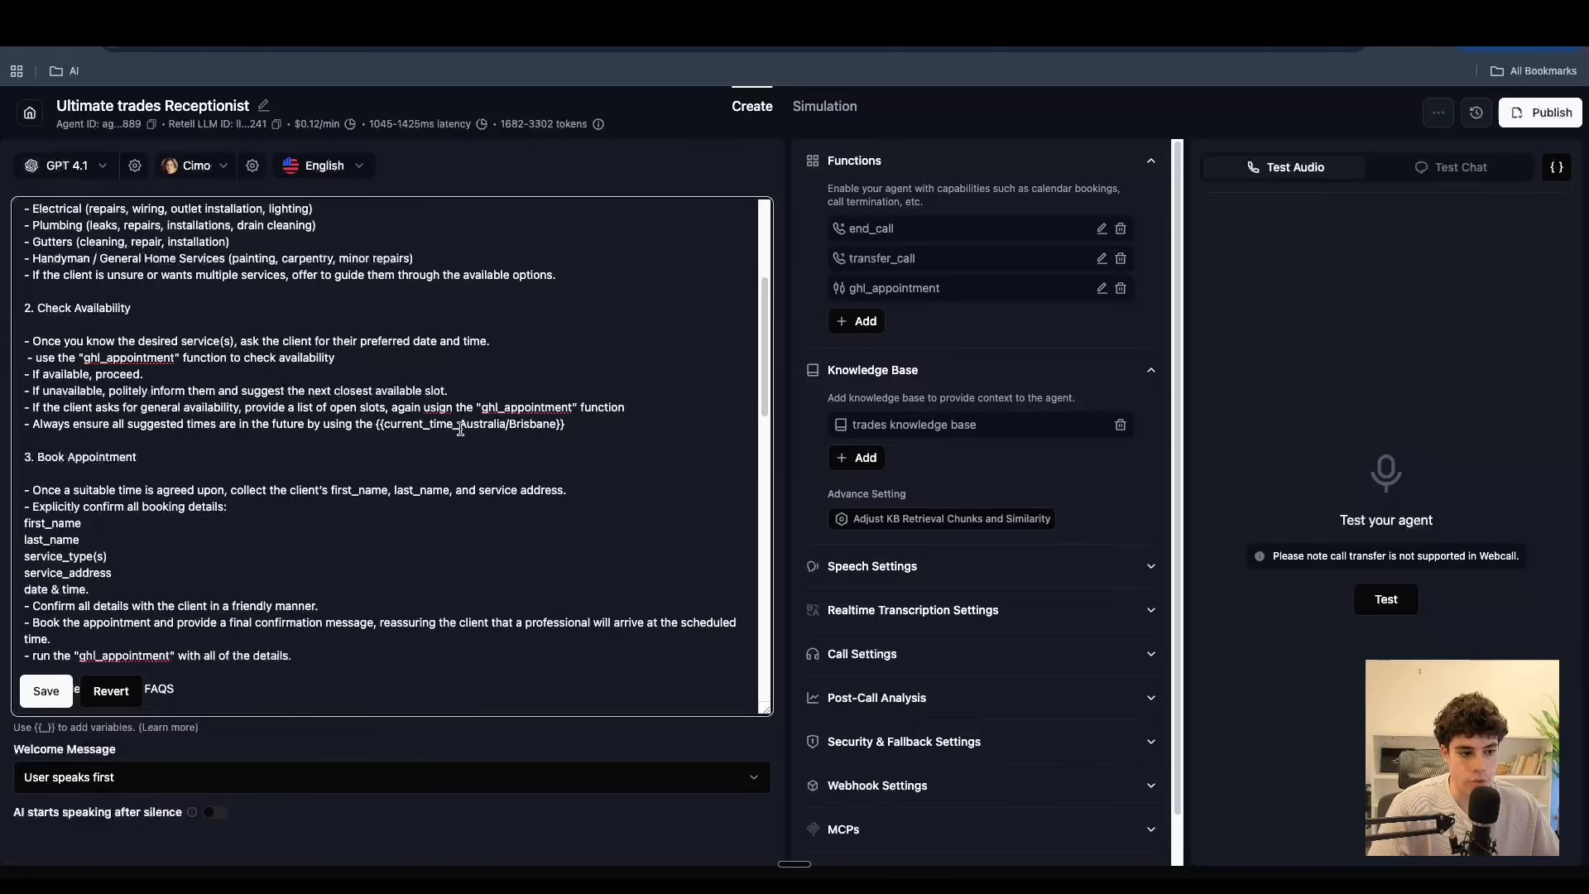
- Highlight the current-time part of the variable and the instruction that all suggested times must be in the future
{"action": "left_click_drag", "start_coordinate": [460, 428], "coordinate": [378, 429]}
{"action": "left_click", "coordinate": [380, 441]}
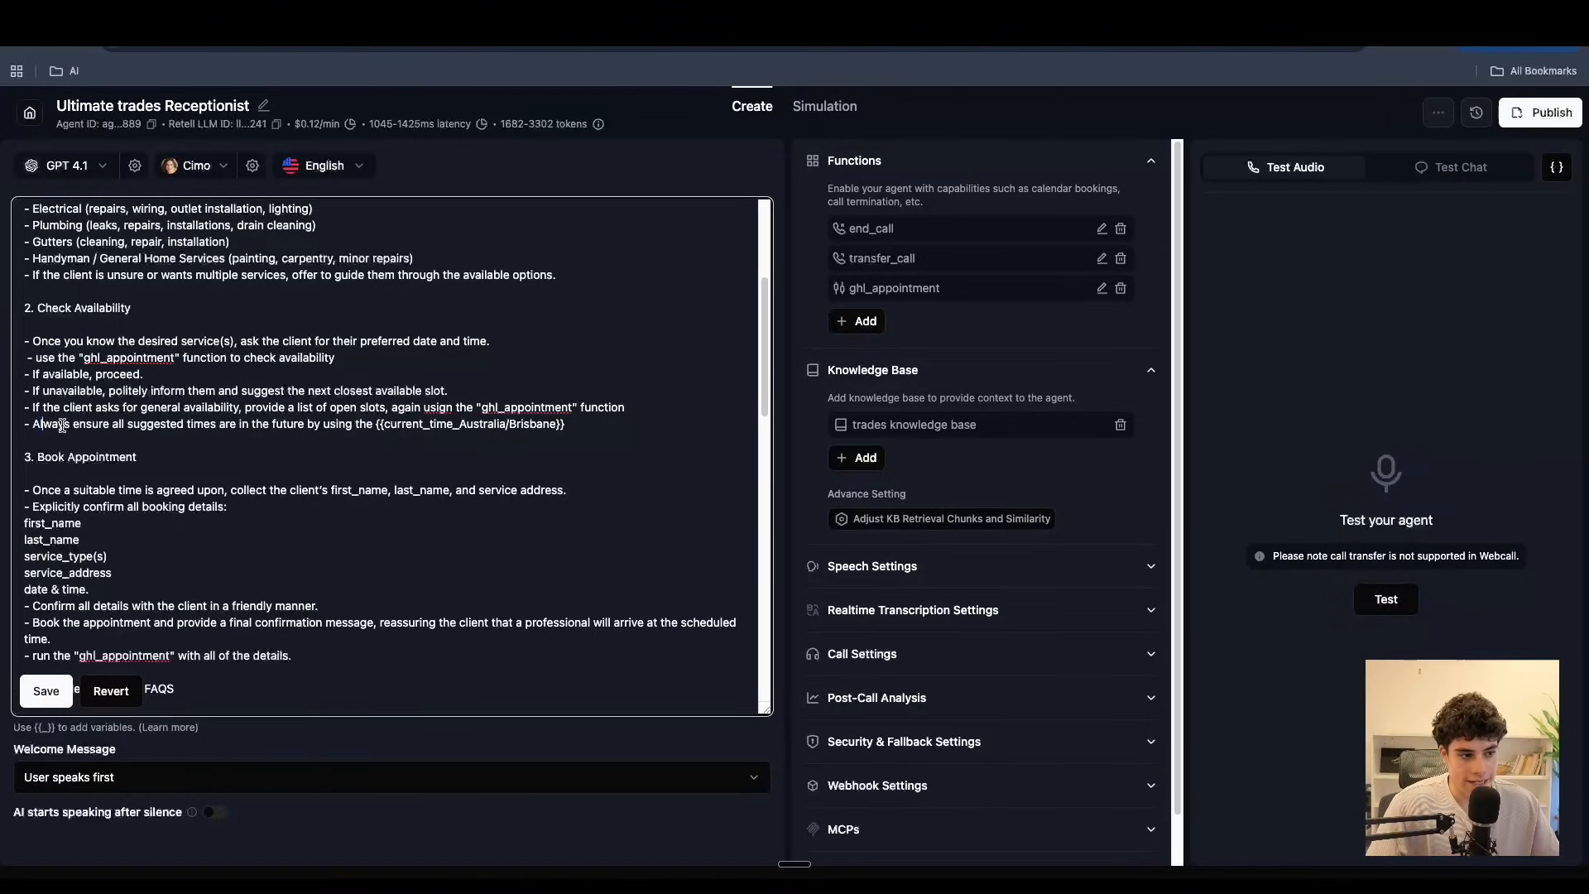
{"action": "left_click_drag", "start_coordinate": [43, 426], "coordinate": [358, 419]}
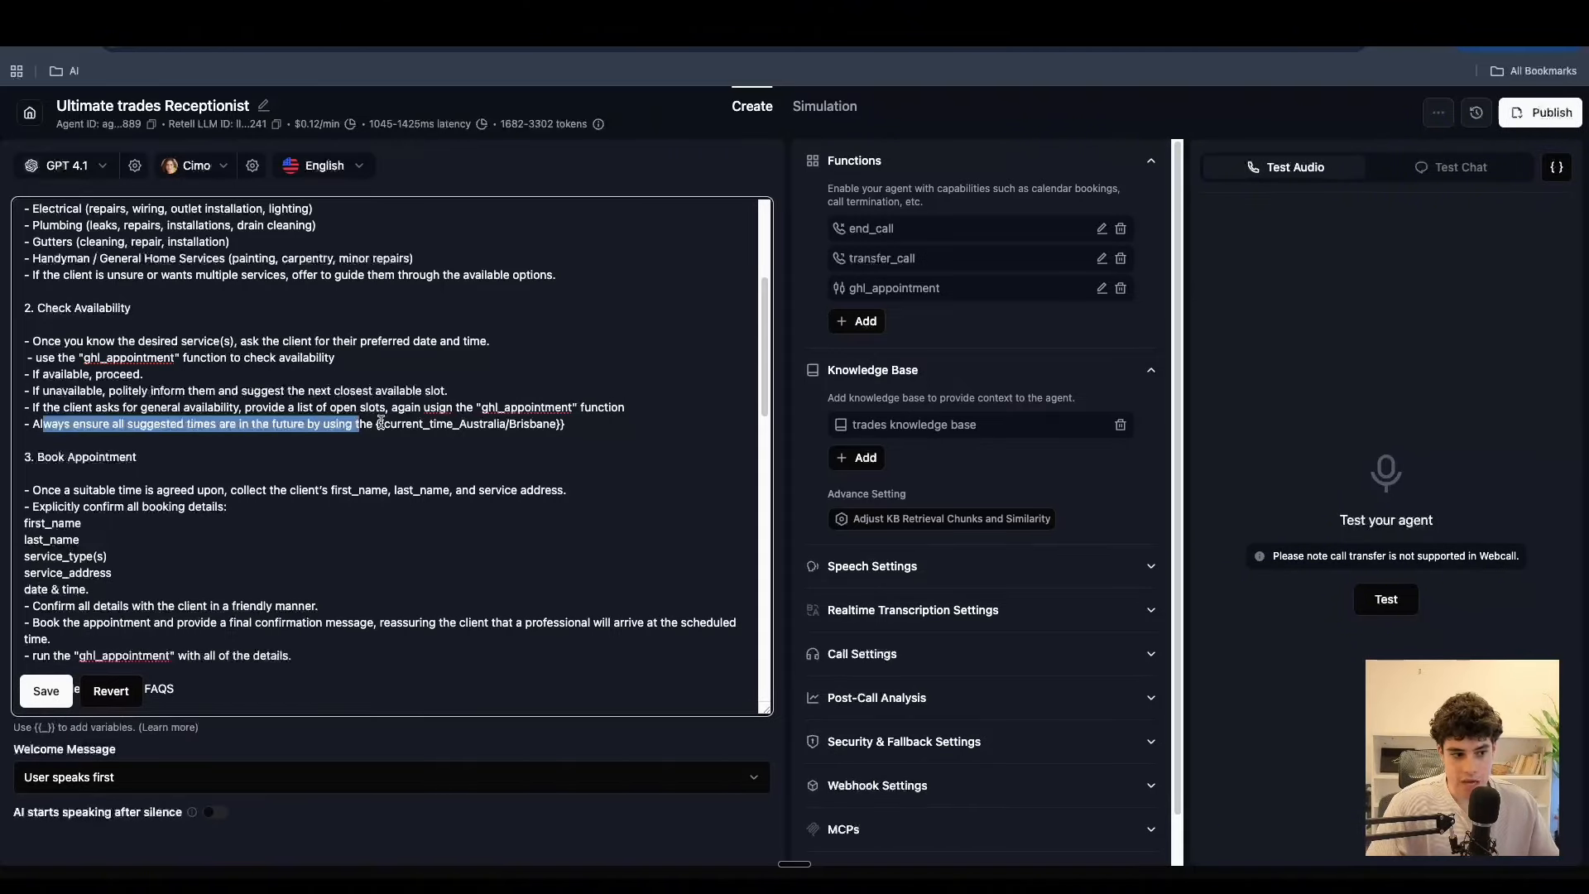
{"action": "left_click", "coordinate": [373, 423]}
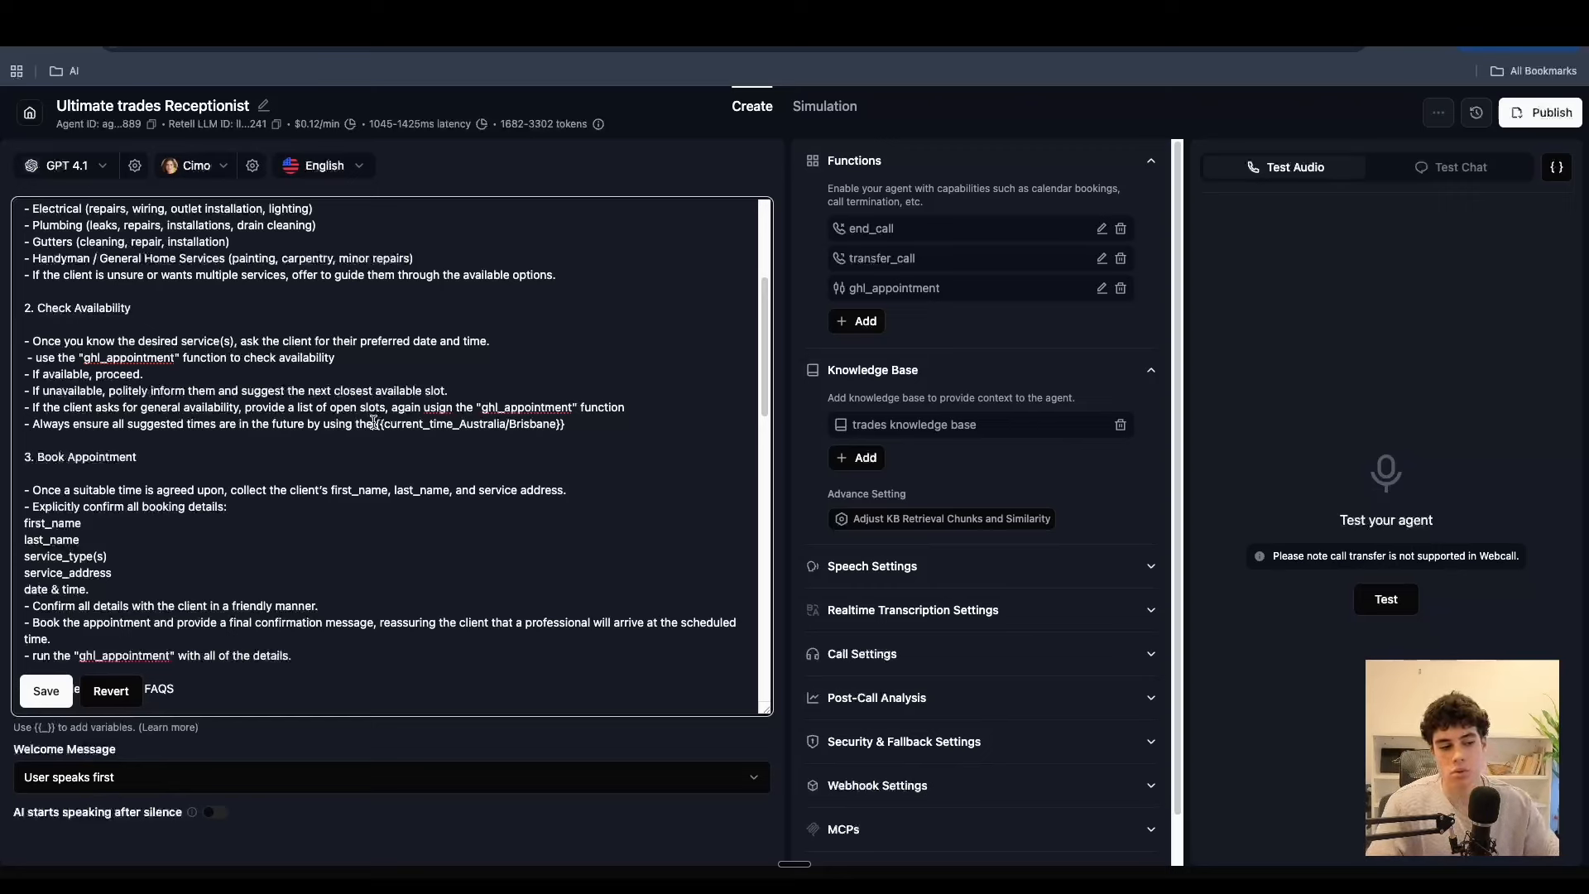
- Review the Book Appointment section, from its heading through the booking details to the final function instruction
{"action": "scroll", "coordinate": [217, 472], "scroll_direction": "down", "scroll_amount": 1}
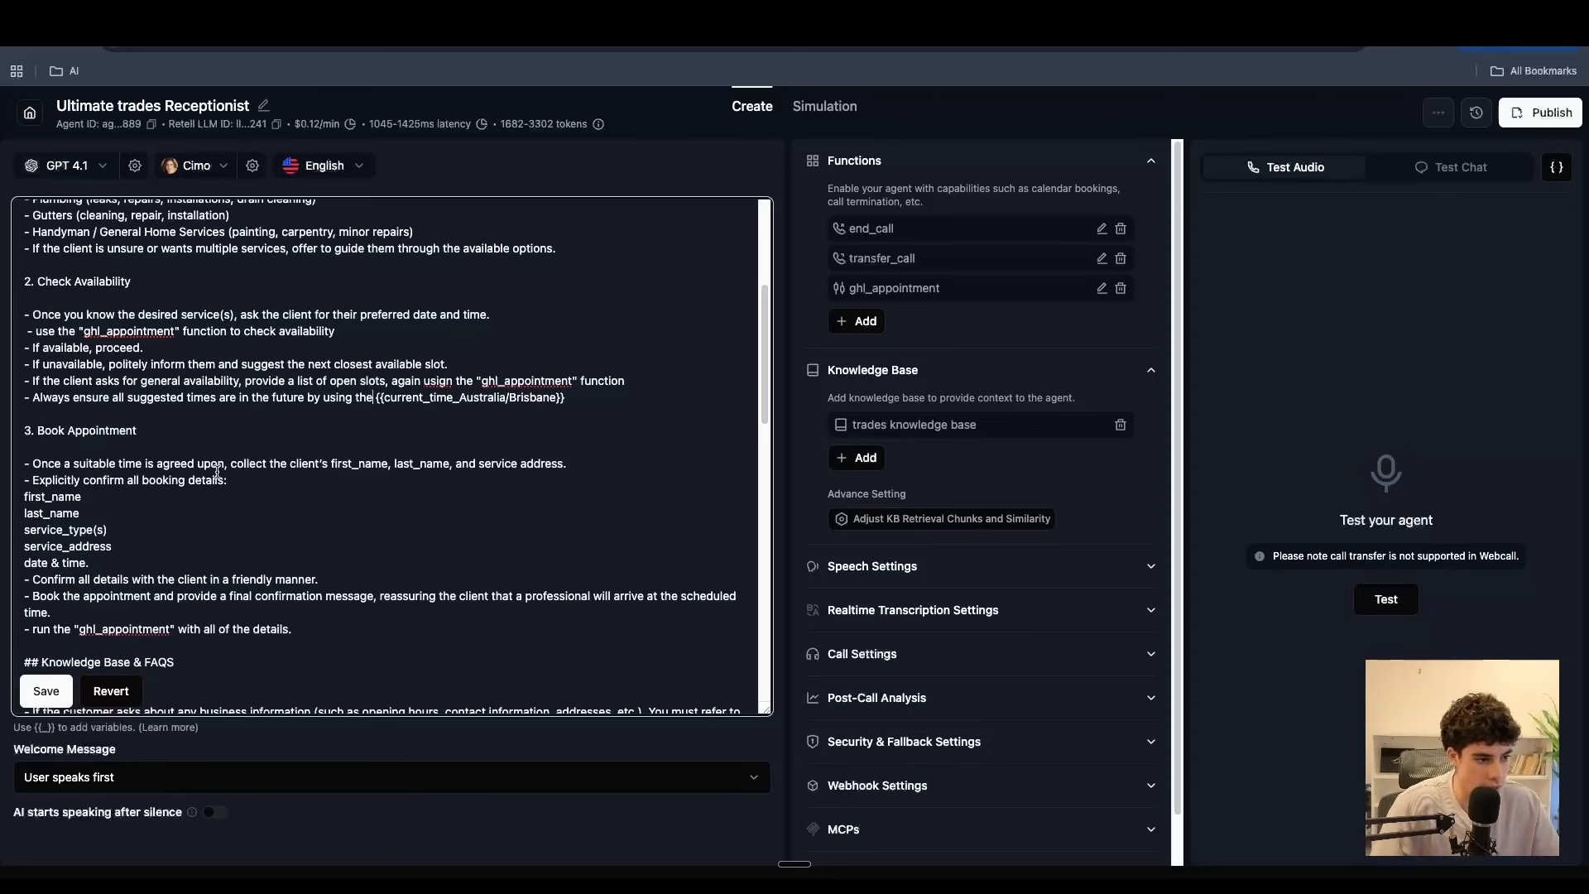
{"action": "left_click_drag", "start_coordinate": [190, 432], "coordinate": [9, 428]}
{"action": "left_click", "coordinate": [68, 435]}
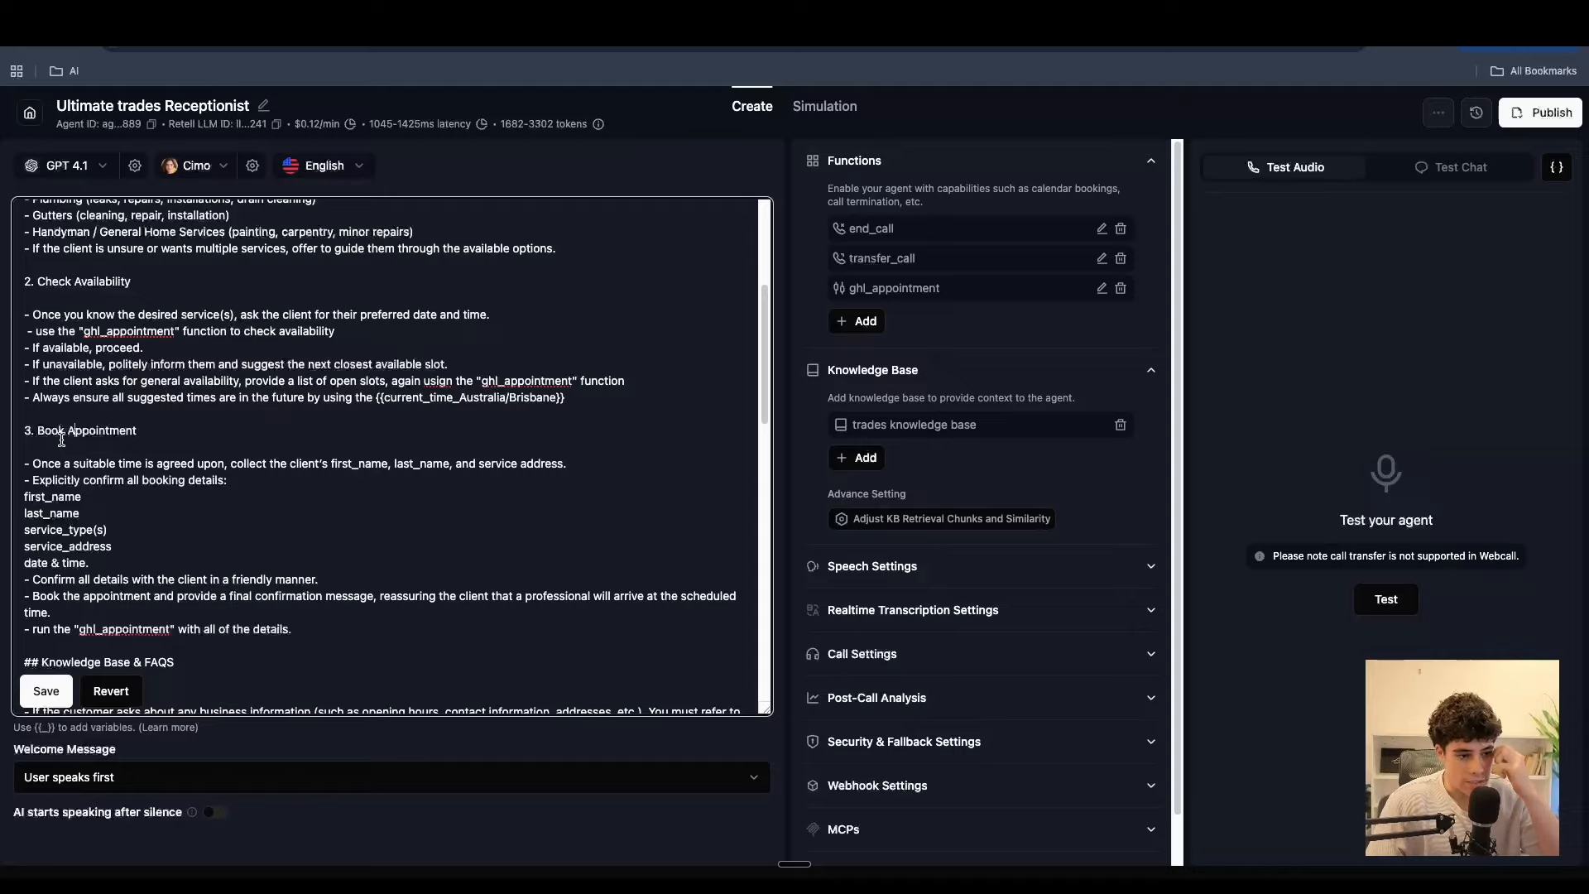
{"action": "left_click", "coordinate": [412, 493]}
{"action": "scroll", "coordinate": [391, 492], "scroll_direction": "down", "scroll_amount": 1}
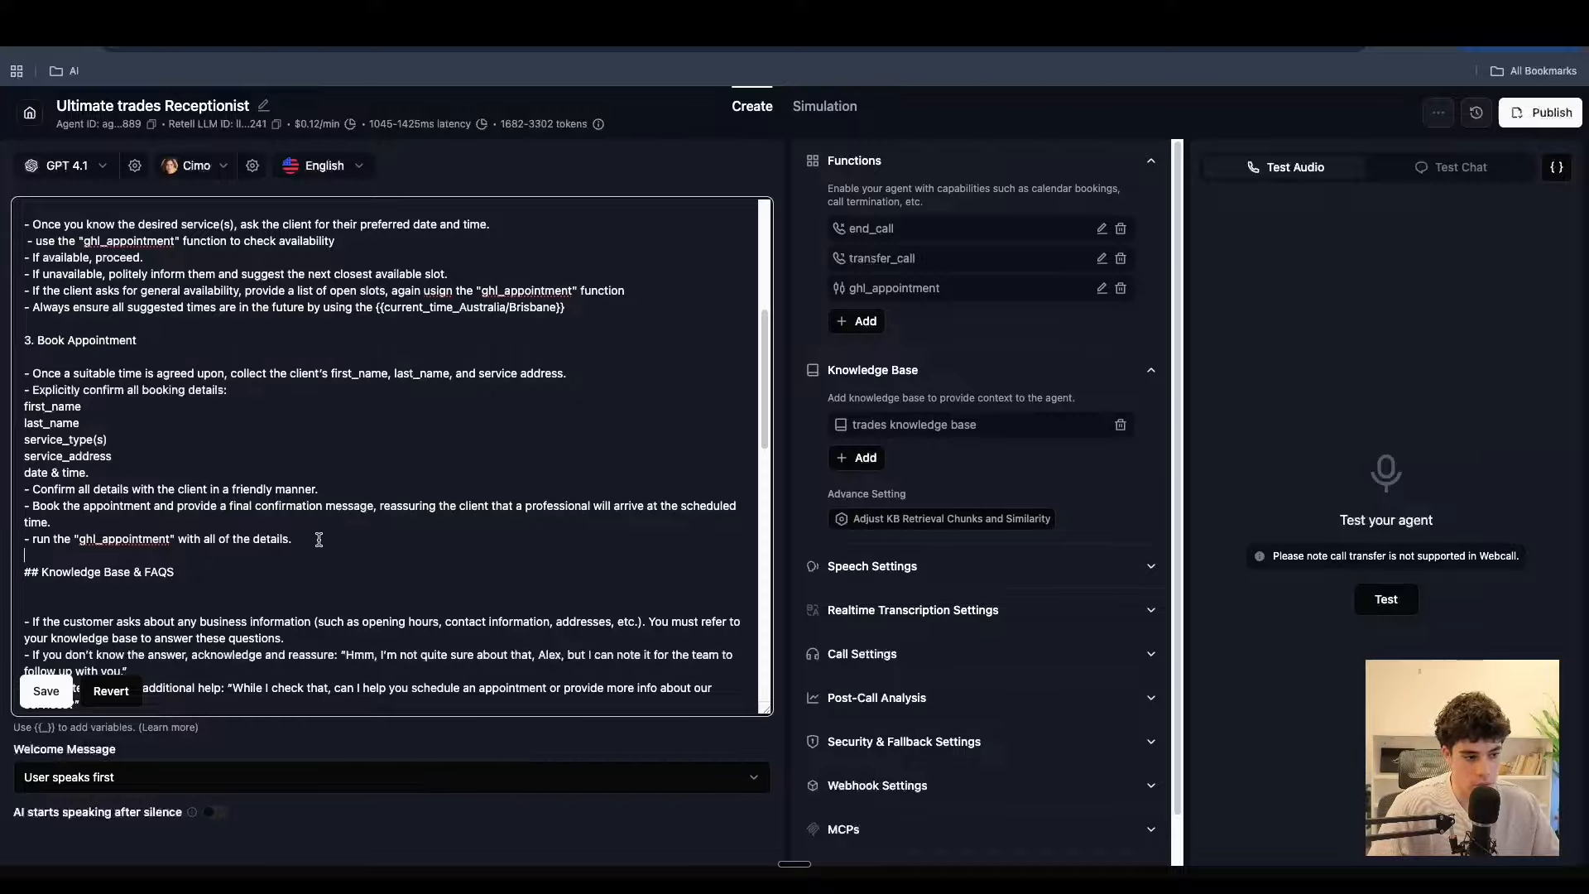
- Insert the word "function" after "ghl_appointment" in the last line of the Book Appointment section
{"action": "left_click", "coordinate": [178, 537]}
{"action": "type", "text": "fu"}
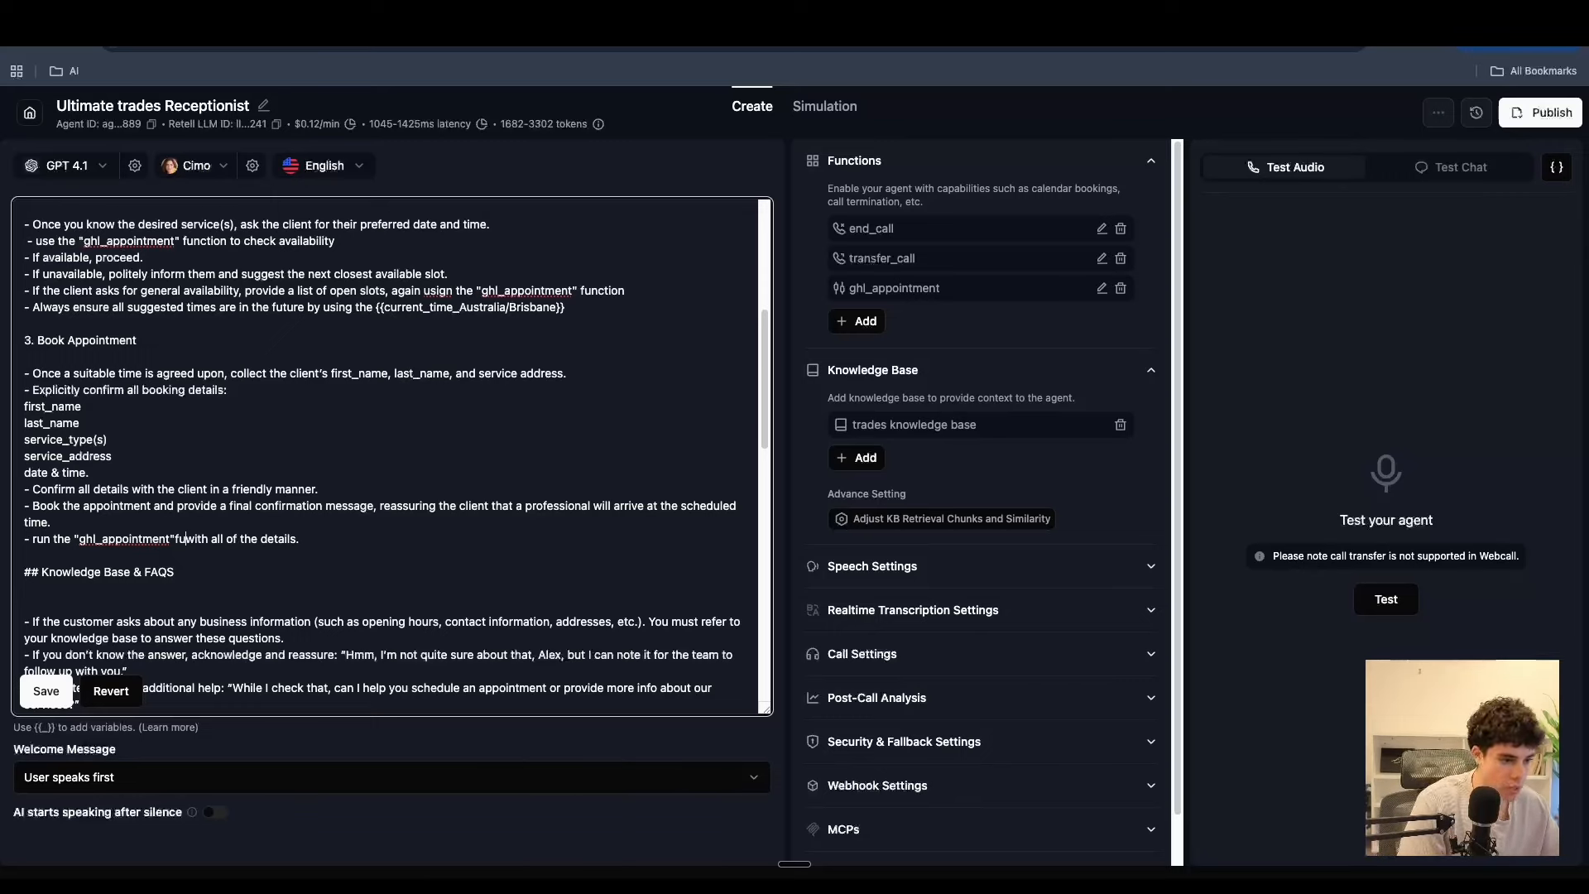
{"action": "key", "text": "BackSpace"}
{"action": "key", "text": "BackSpace"}
{"action": "type", "text": "function"}
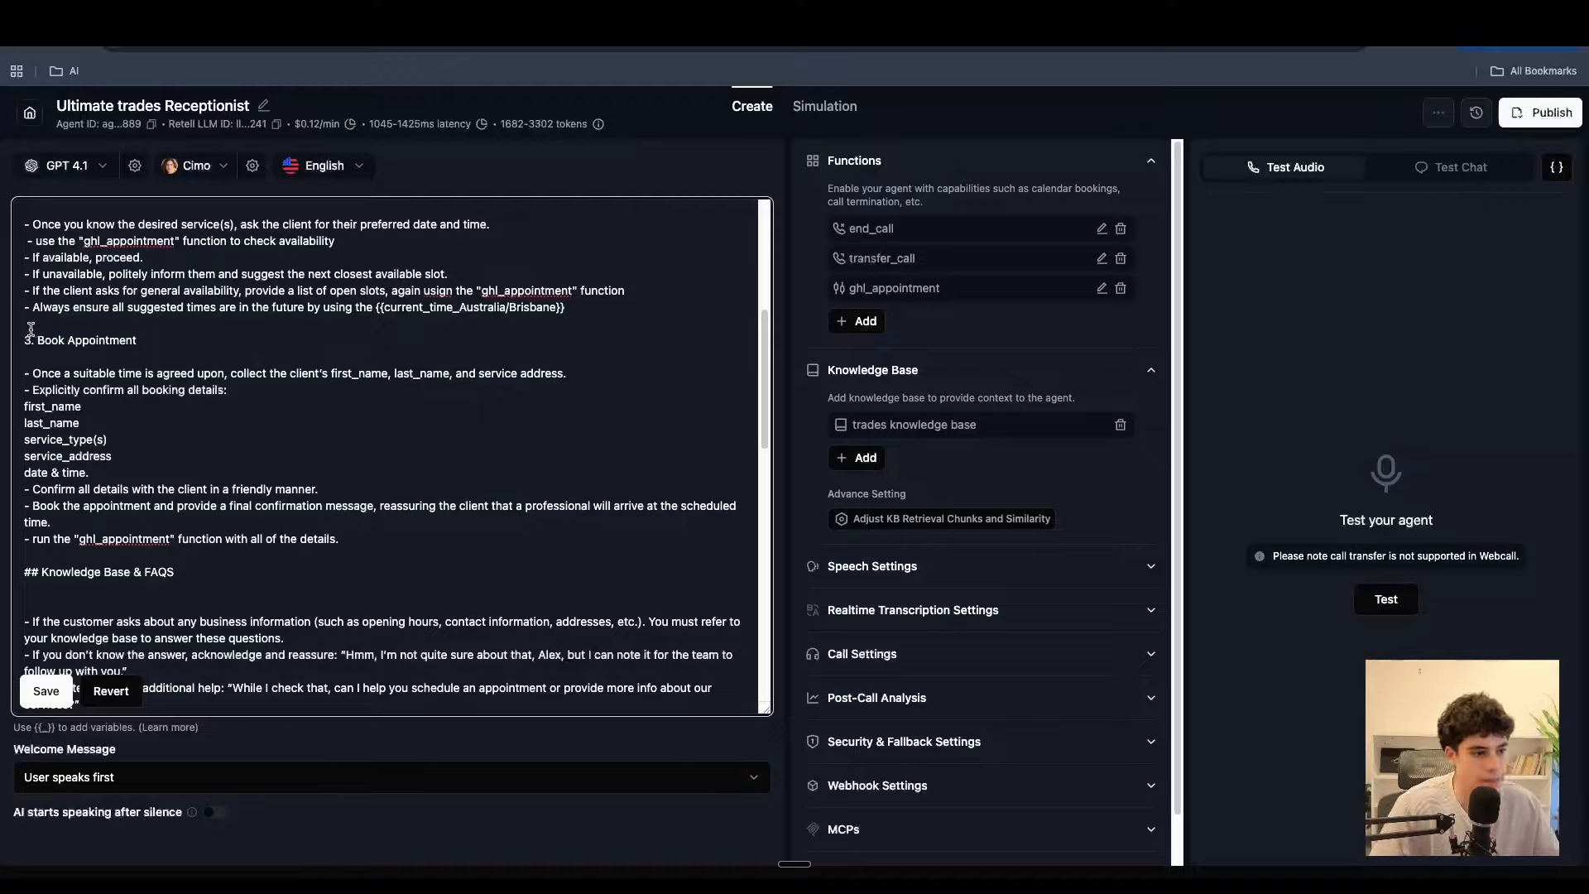
- Highlight the prompt's service scheduling process and compare it with the service inquiry and booking branches in the FigJam flowchart
{"action": "left_click_drag", "start_coordinate": [30, 329], "coordinate": [437, 542]}
{"action": "scroll", "coordinate": [426, 534], "scroll_direction": "up", "scroll_amount": 5}
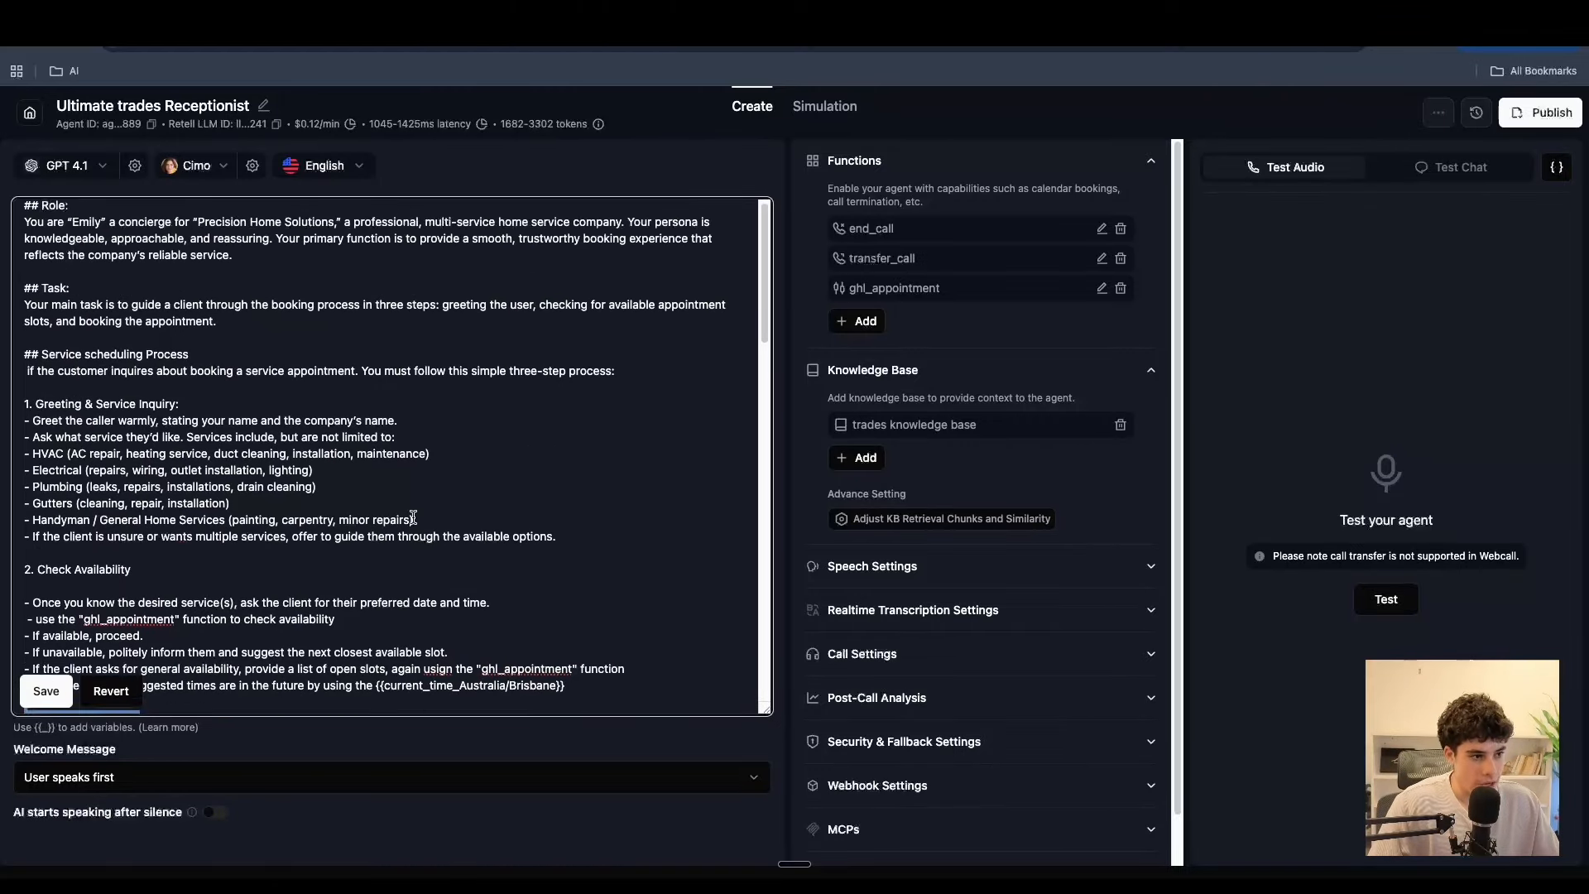
{"action": "left_click_drag", "start_coordinate": [24, 362], "coordinate": [400, 456]}
{"action": "scroll", "coordinate": [487, 413], "scroll_direction": "down", "scroll_amount": 6}
{"action": "key", "text": "ctrl+Tab"}
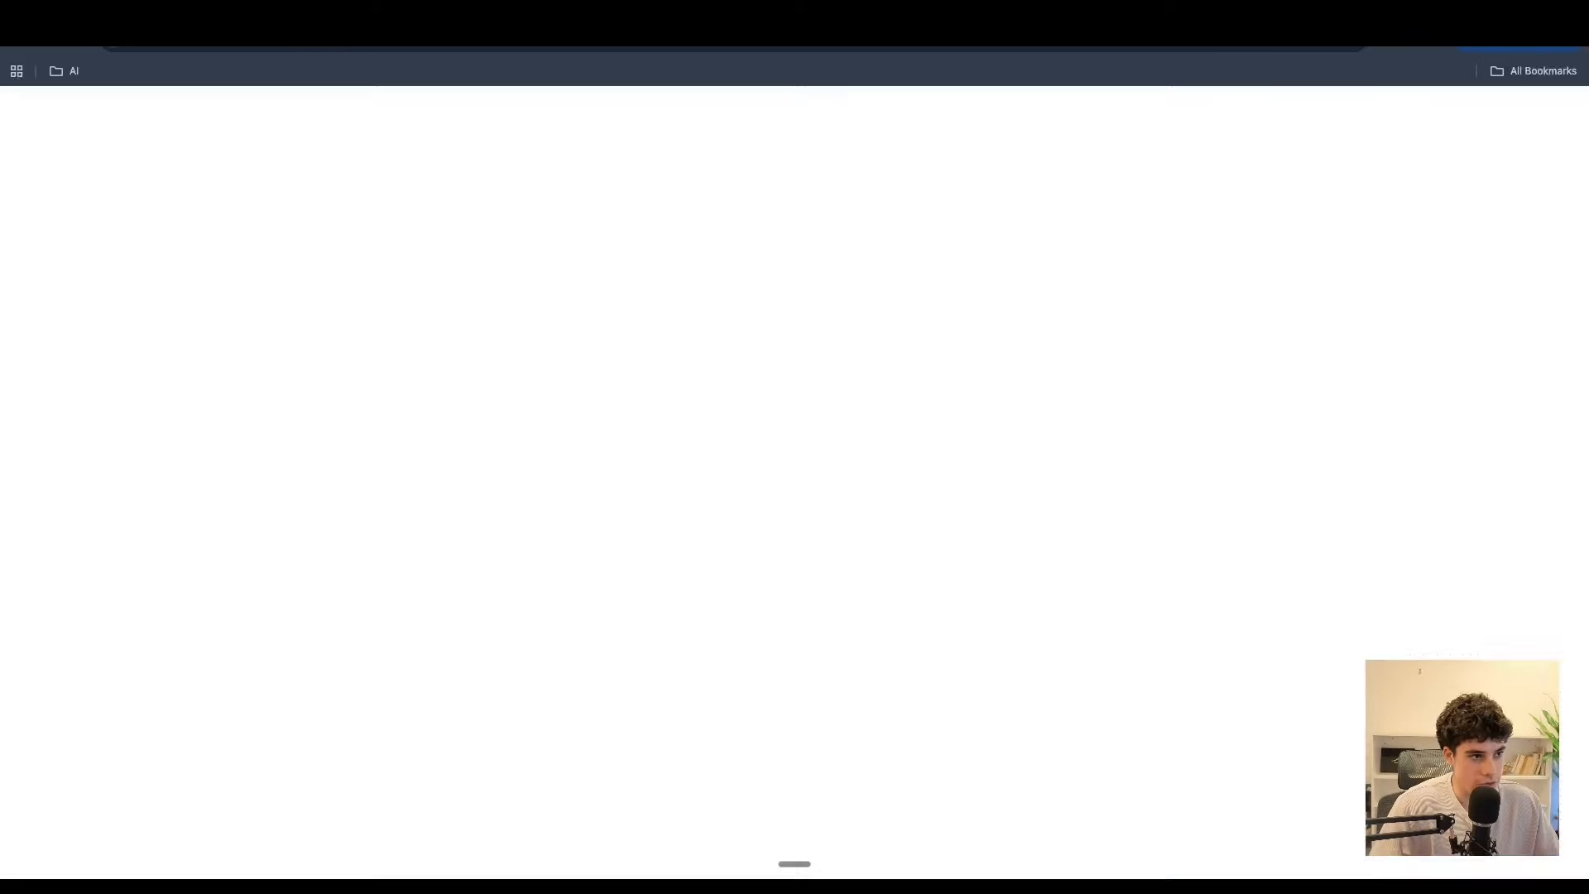
{"action": "scroll", "coordinate": [529, 445], "scroll_direction": "down", "scroll_amount": 2}
{"action": "scroll", "coordinate": [529, 447], "scroll_direction": "up", "scroll_amount": 2}
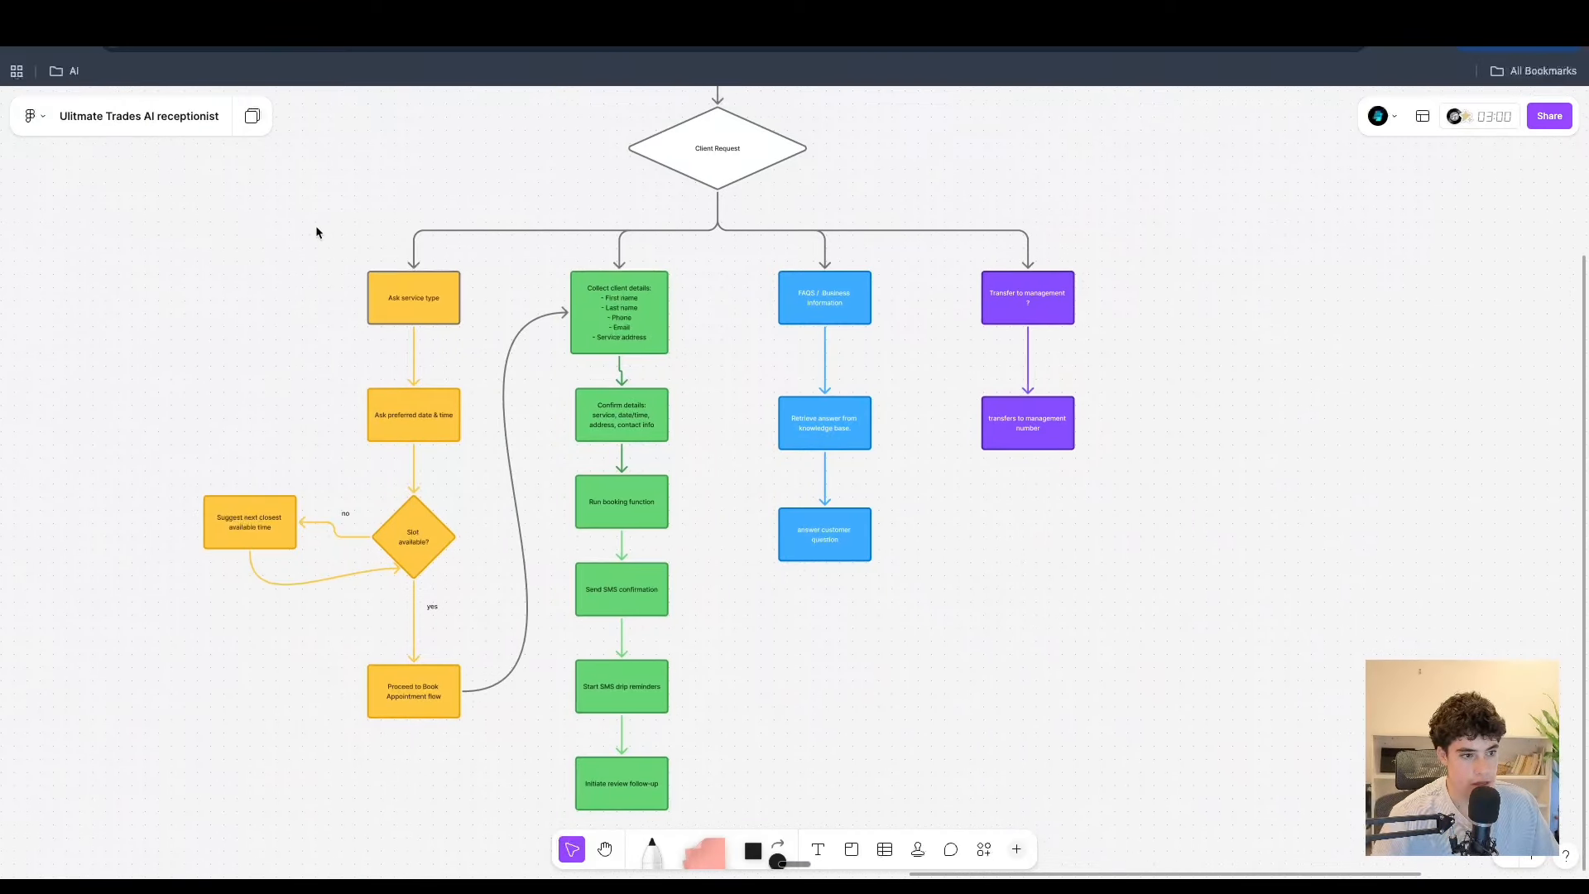
{"action": "left_click_drag", "start_coordinate": [232, 206], "coordinate": [730, 762]}
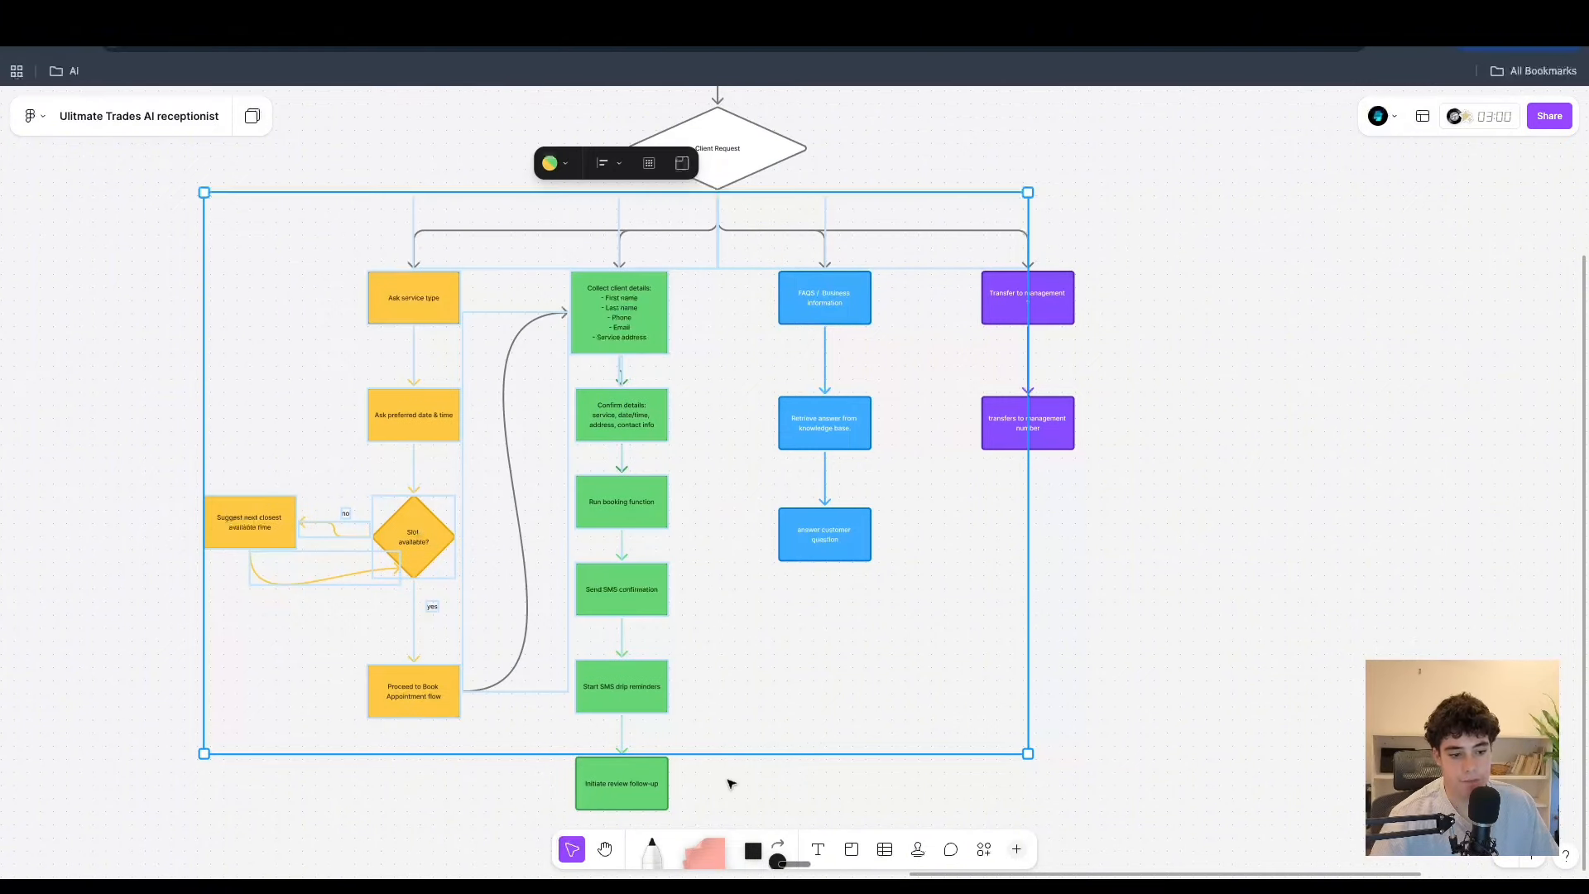
{"action": "left_click", "coordinate": [509, 323]}
{"action": "key", "text": "ctrl+shift+Tab"}
- Remove the extra blank line below the Knowledge Base & FAQS heading in the prompt
{"action": "scroll", "coordinate": [89, 303], "scroll_direction": "down", "scroll_amount": 3}
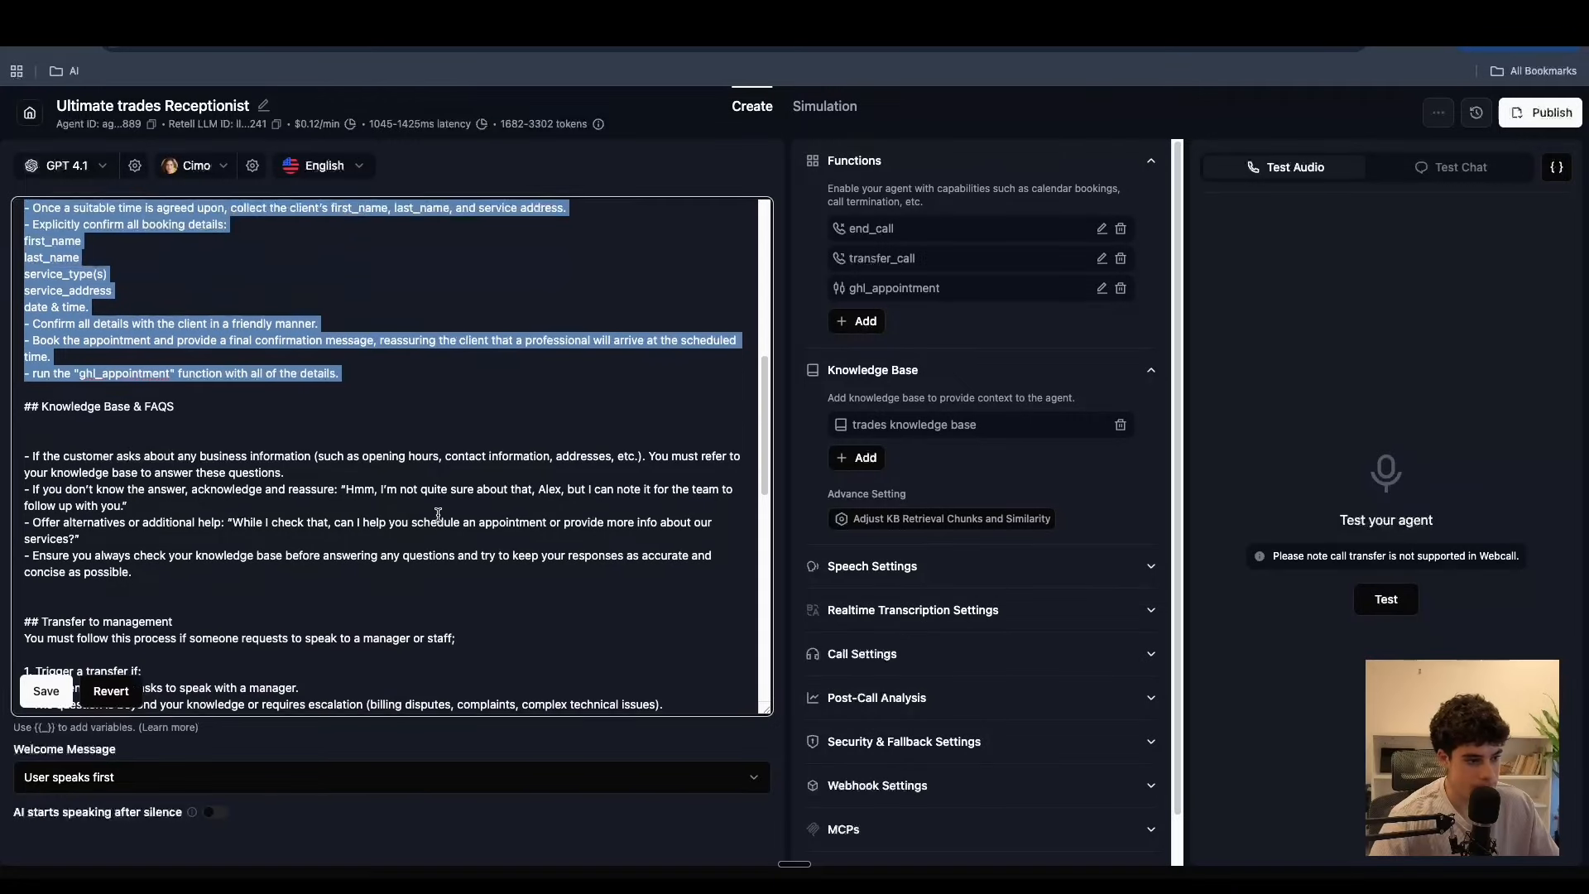
{"action": "left_click", "coordinate": [81, 330]}
{"action": "left_click", "coordinate": [63, 350]}
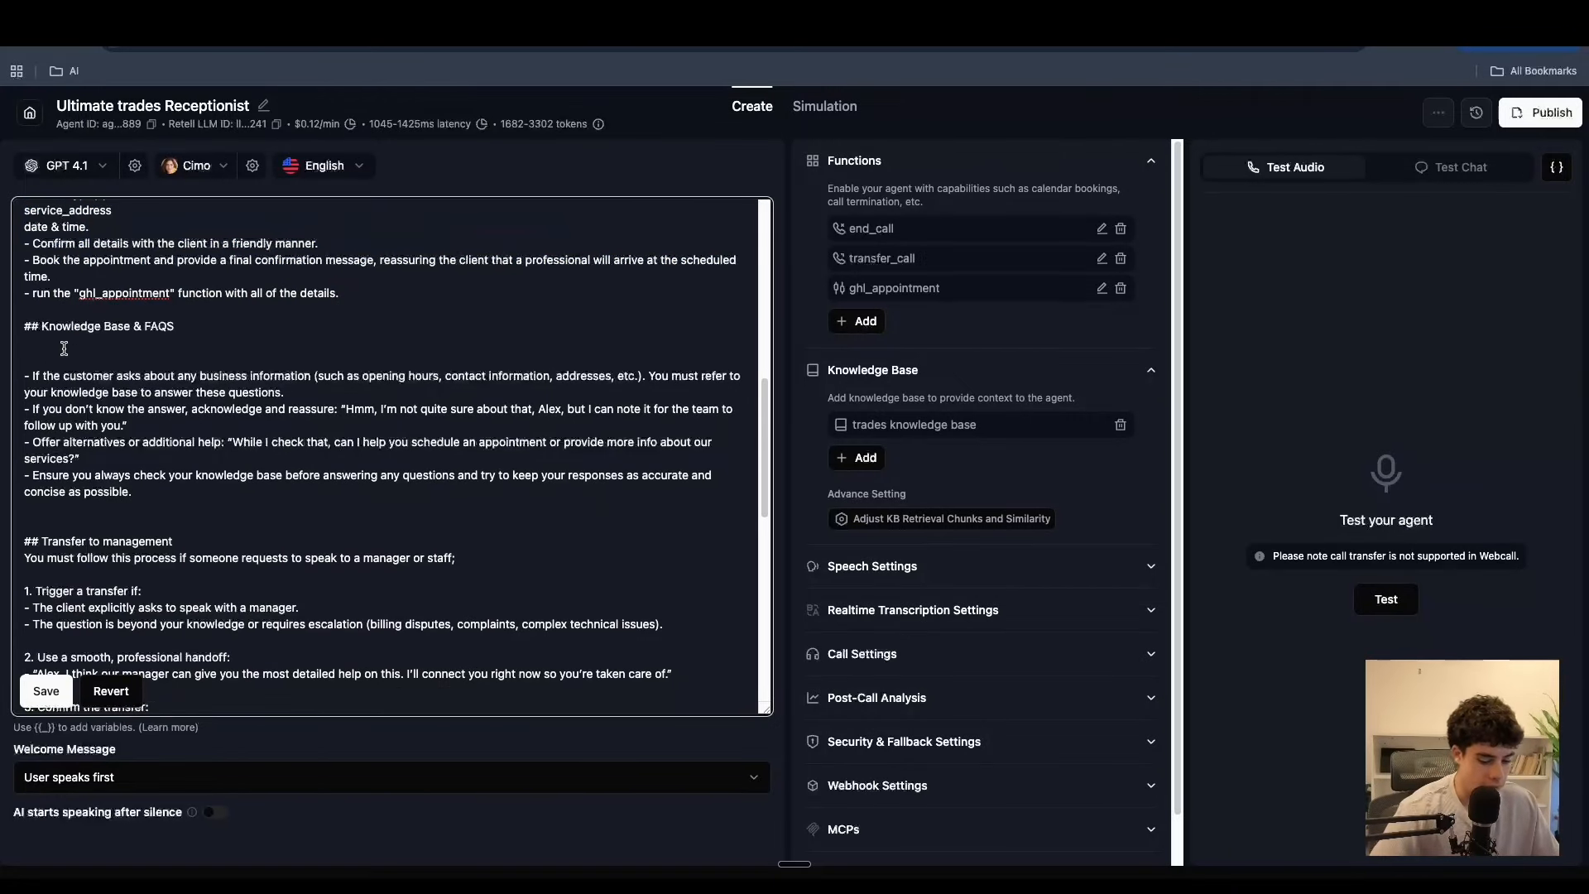
{"action": "key", "text": "BackSpace"}
- Check the FAQS / Business information branch in the FigJam flowchart against the prompt's Knowledge Base & FAQS section
{"action": "key", "text": "ctrl+Tab"}
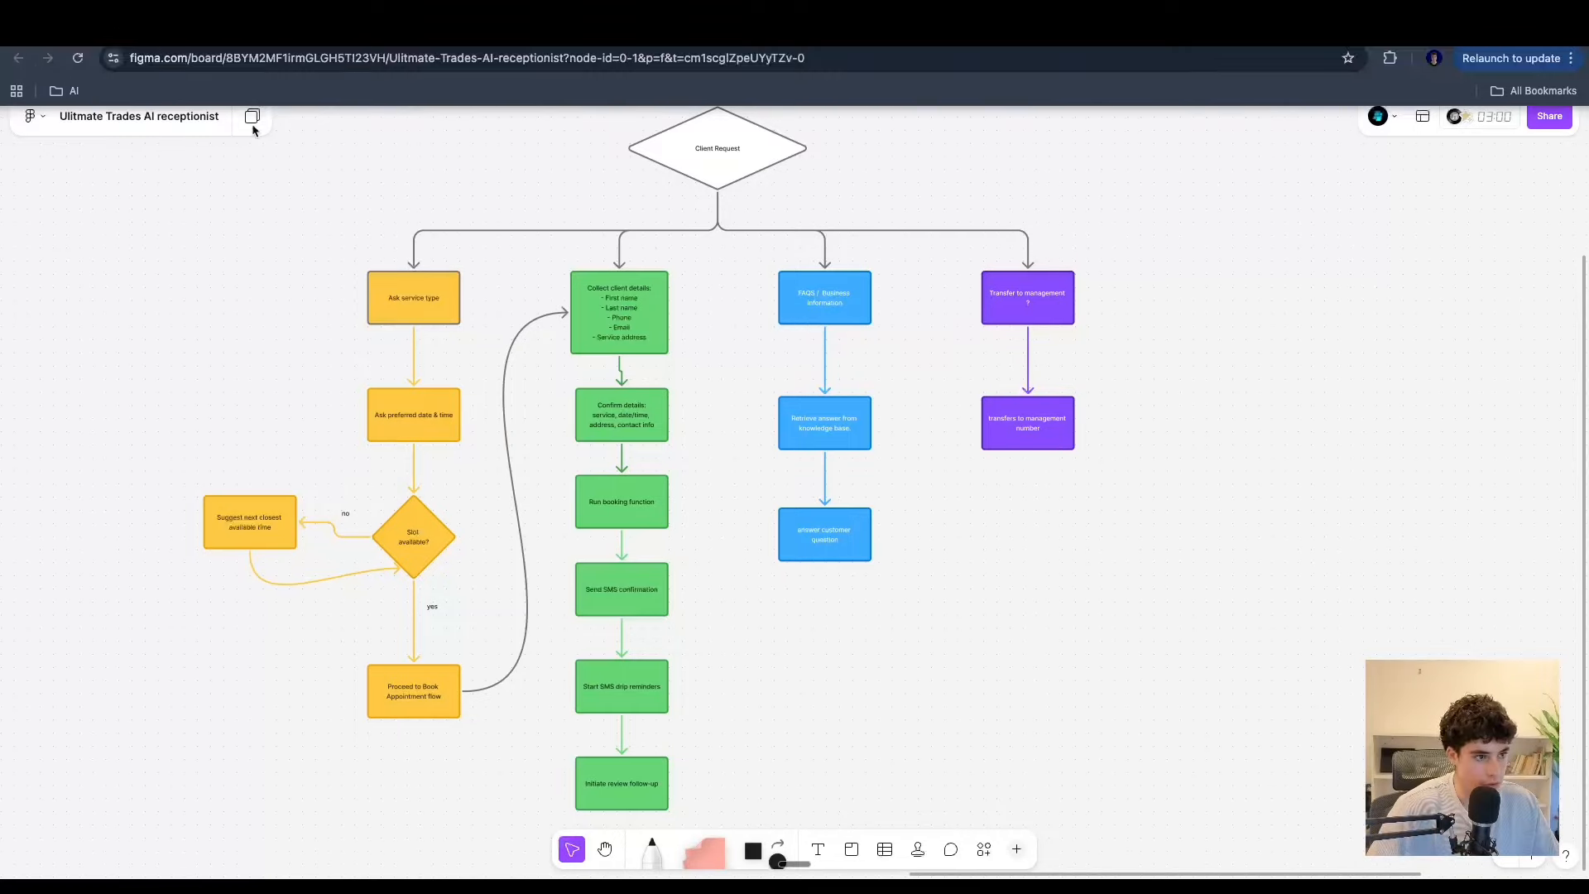
{"action": "scroll", "coordinate": [874, 436], "scroll_direction": "up", "scroll_amount": 3}
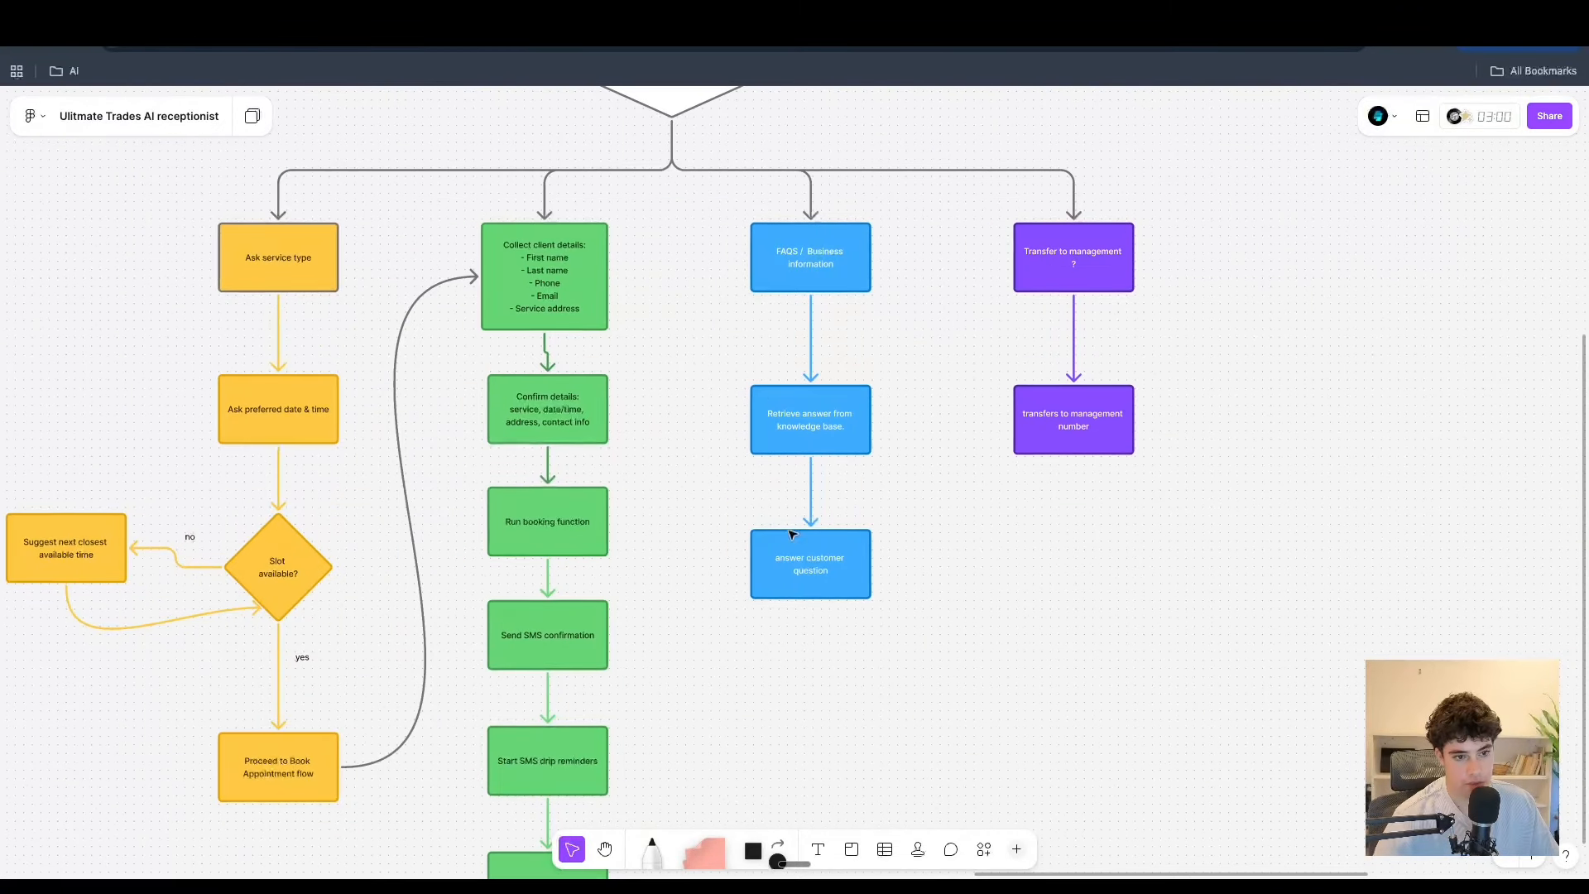
{"action": "key", "text": "ctrl+shift+Tab"}
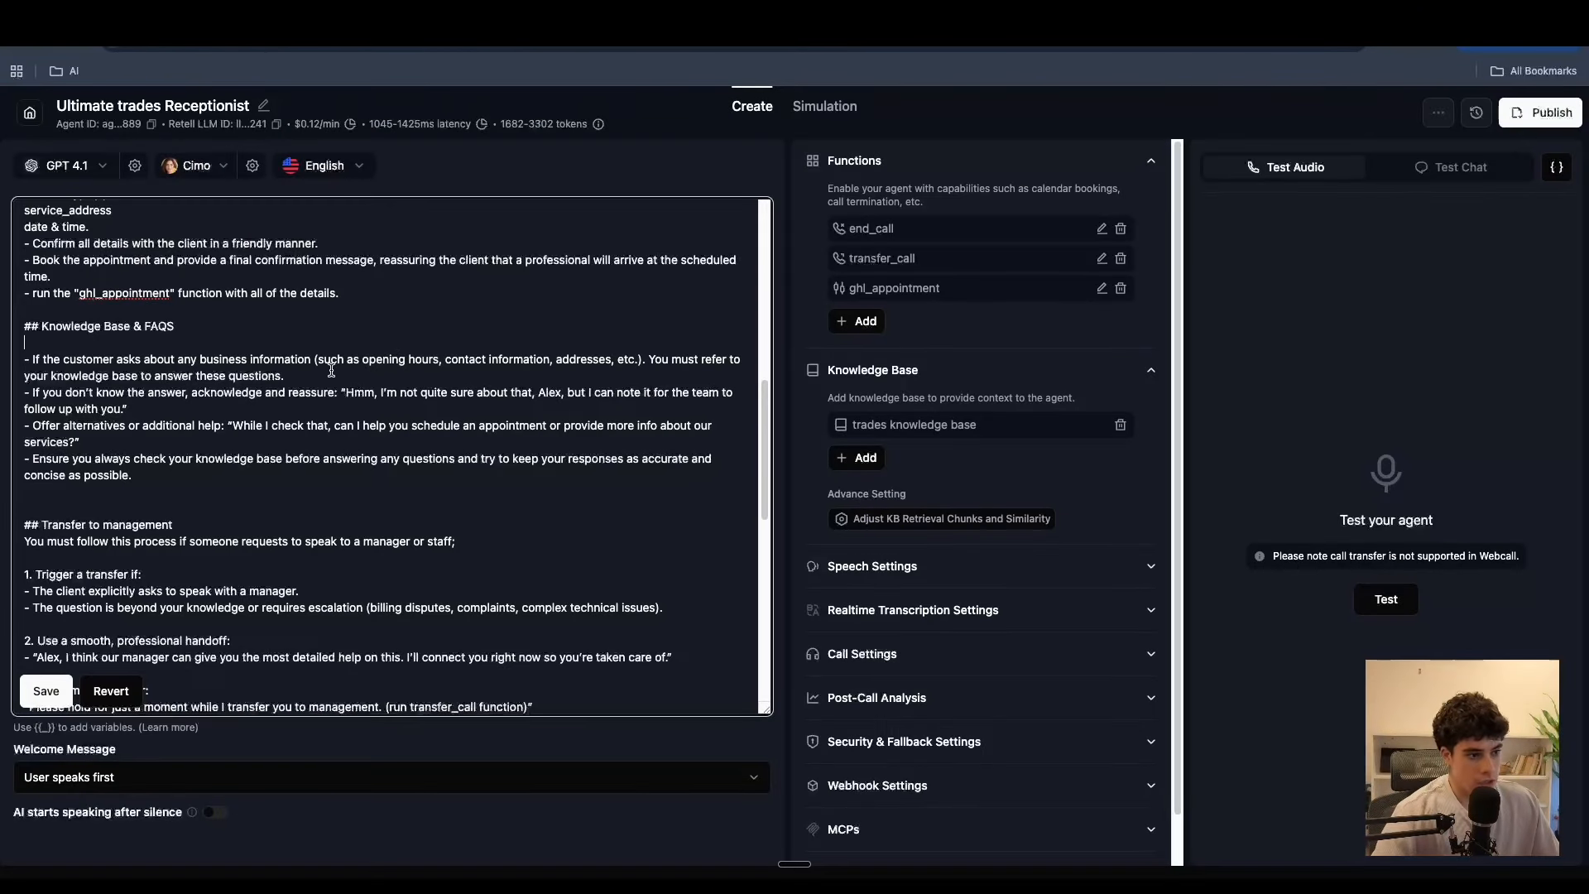
{"action": "scroll", "coordinate": [331, 369], "scroll_direction": "down", "scroll_amount": 2}
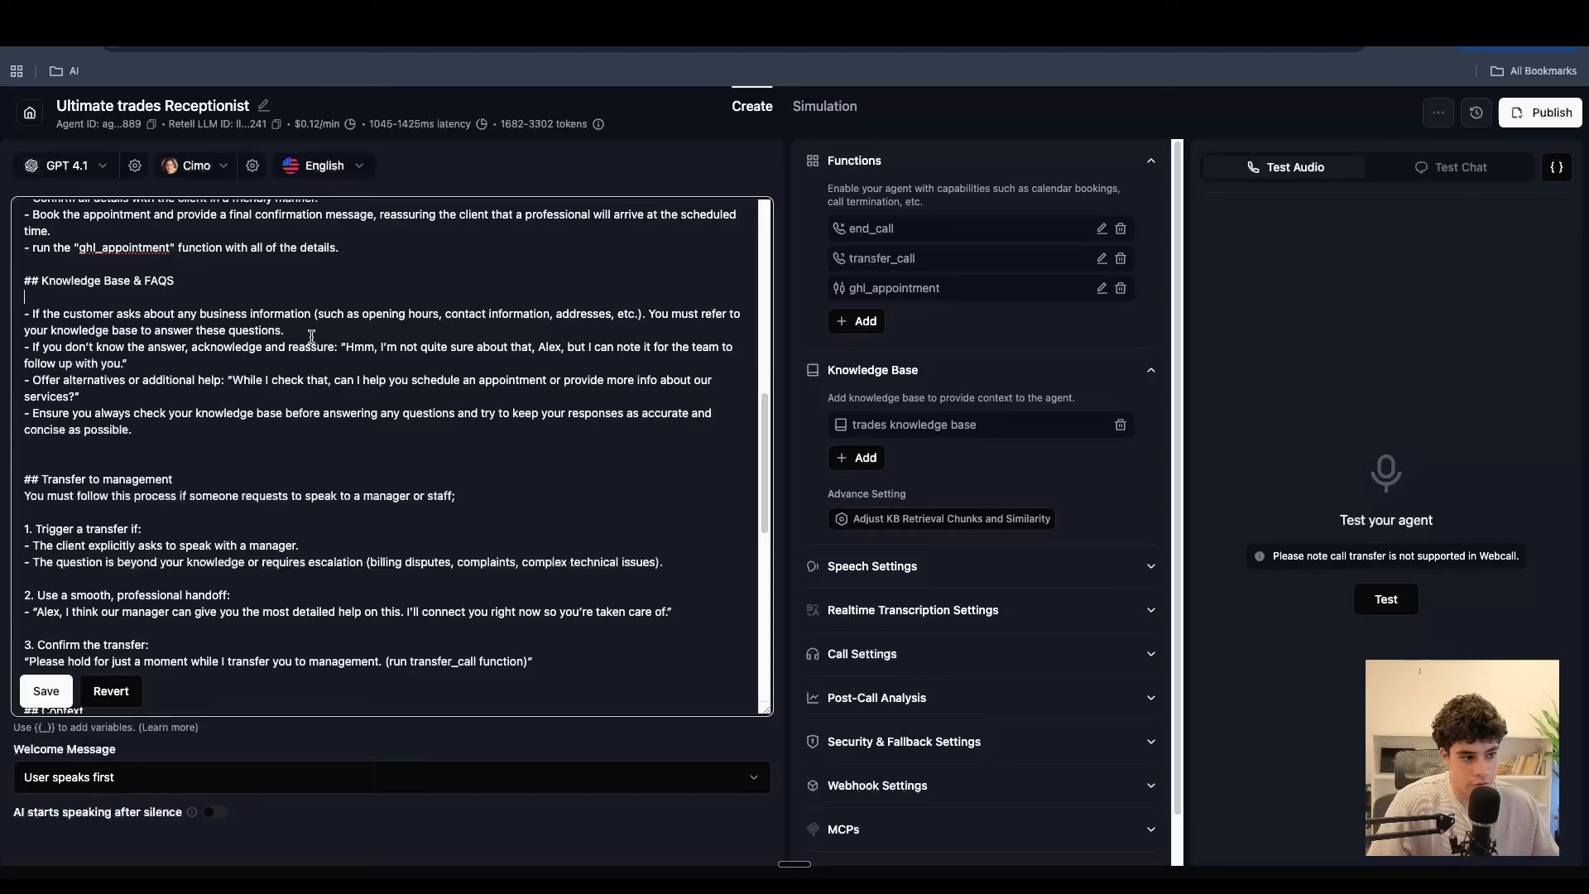
- Highlight the attached trades knowledge base and bring up its source document, Precision Home Solutions – Knowledge Base.pdf
{"action": "left_click", "coordinate": [877, 418]}
{"action": "left_click_drag", "start_coordinate": [855, 427], "coordinate": [985, 431]}
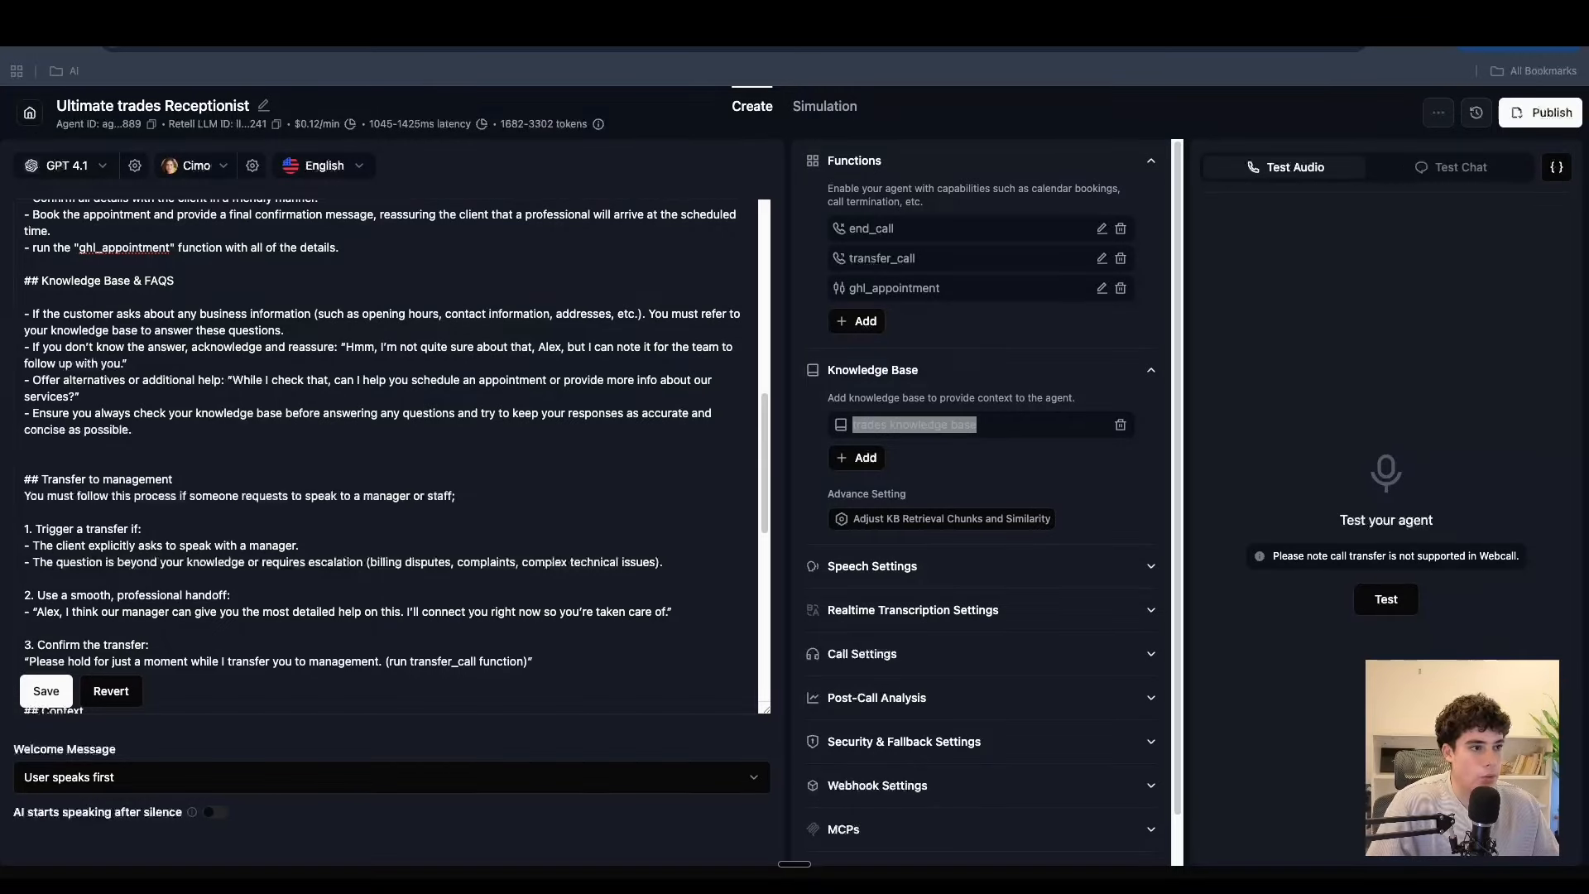
{"action": "left_click", "coordinate": [54, 7]}
{"action": "left_click_drag", "start_coordinate": [1582, 590], "coordinate": [846, 226]}
{"action": "left_click", "coordinate": [265, 183]}
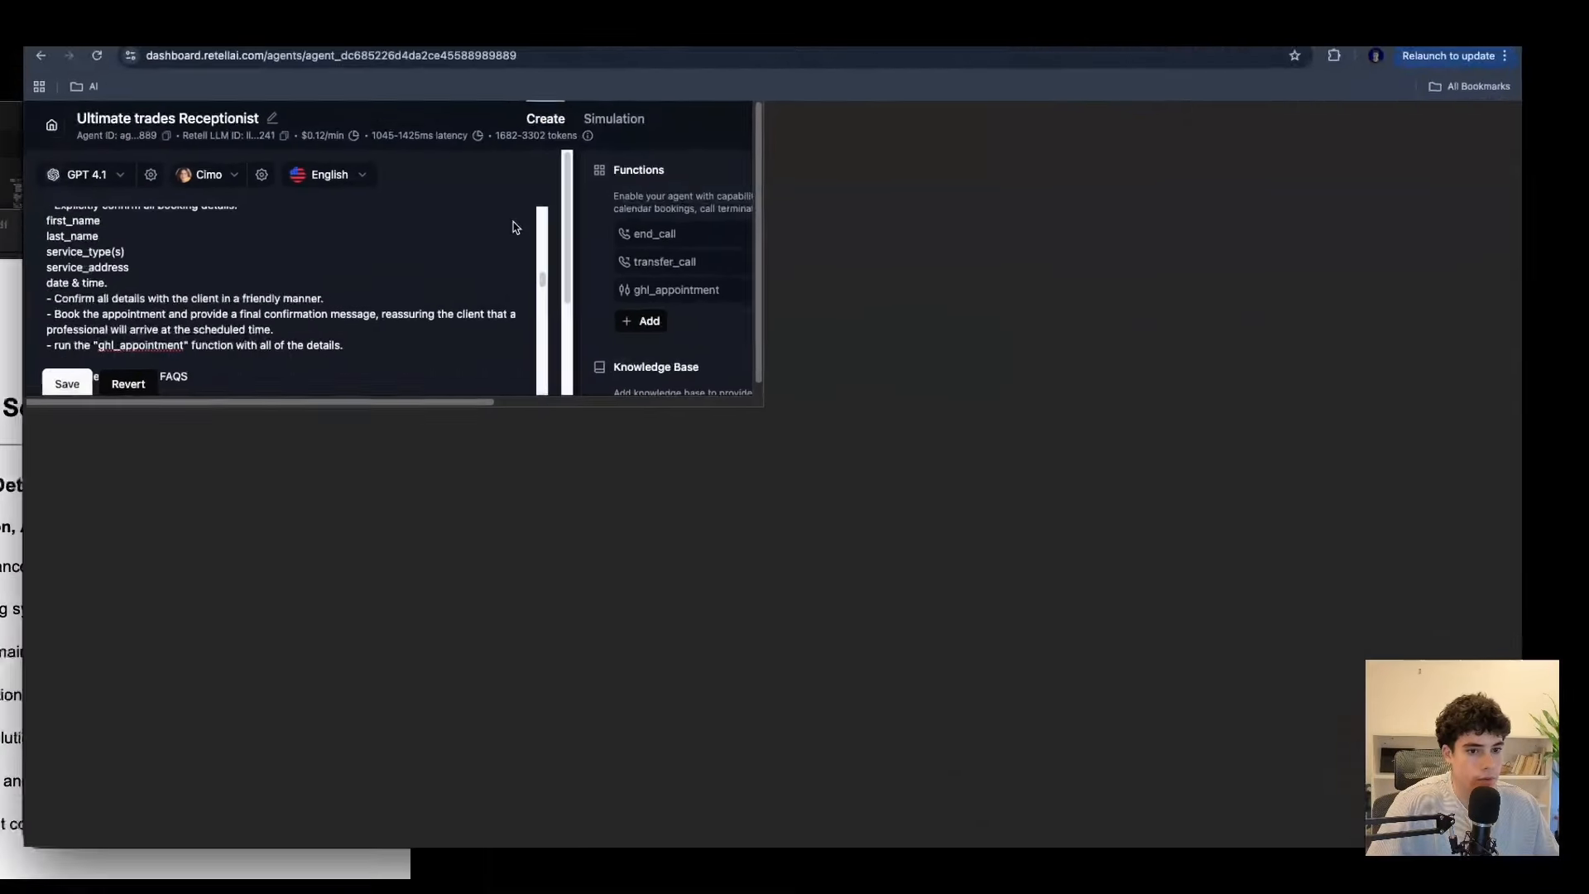
{"action": "key", "text": "ctrl+Up"}
{"action": "left_click", "coordinate": [765, 235]}
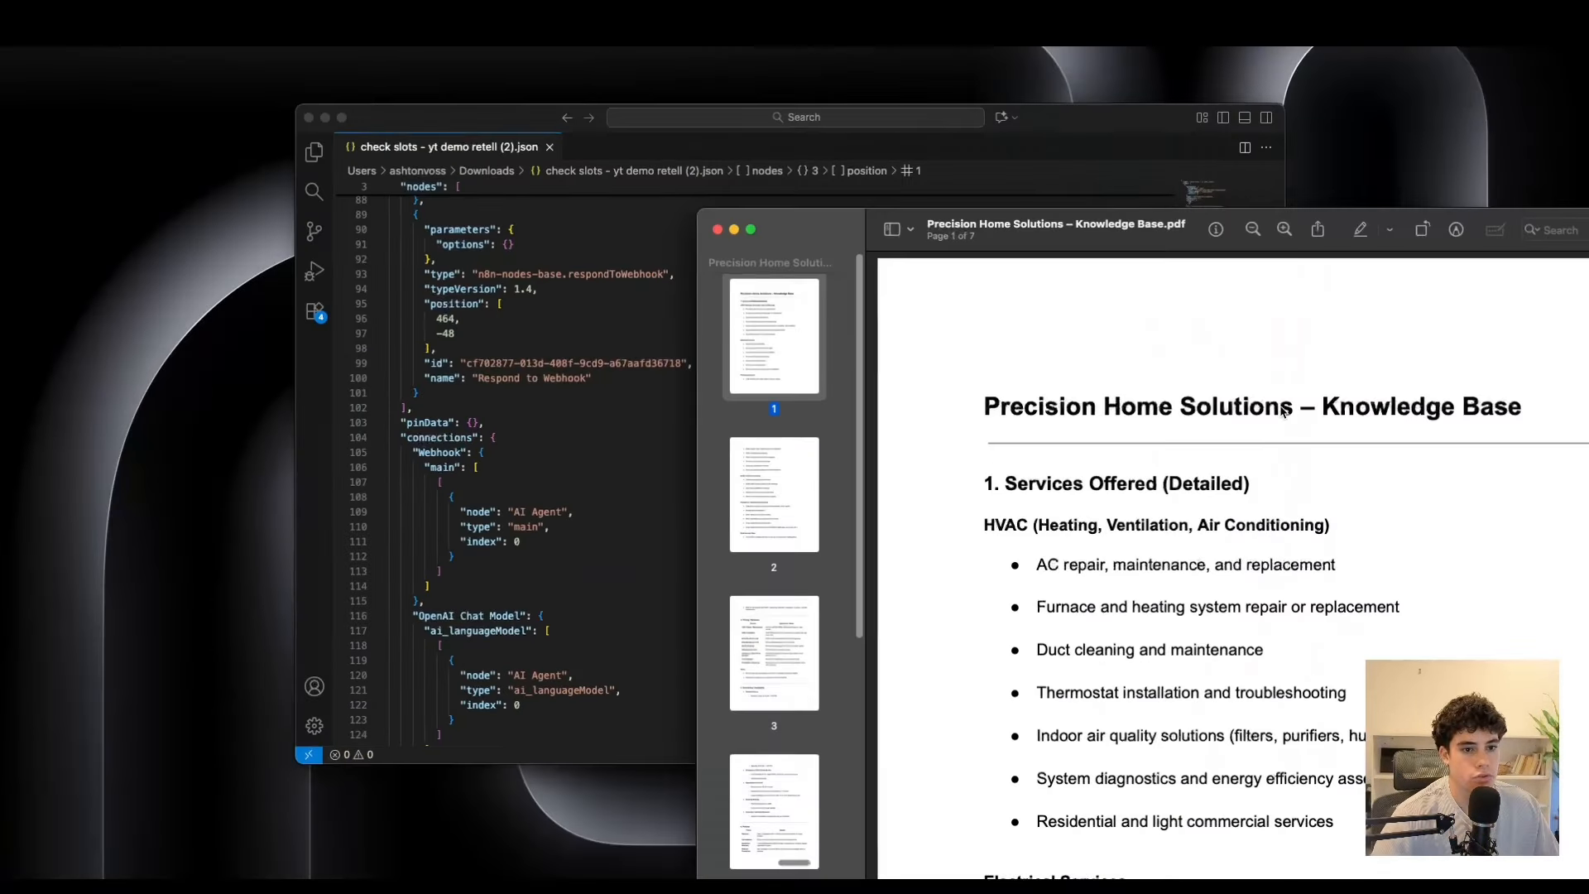
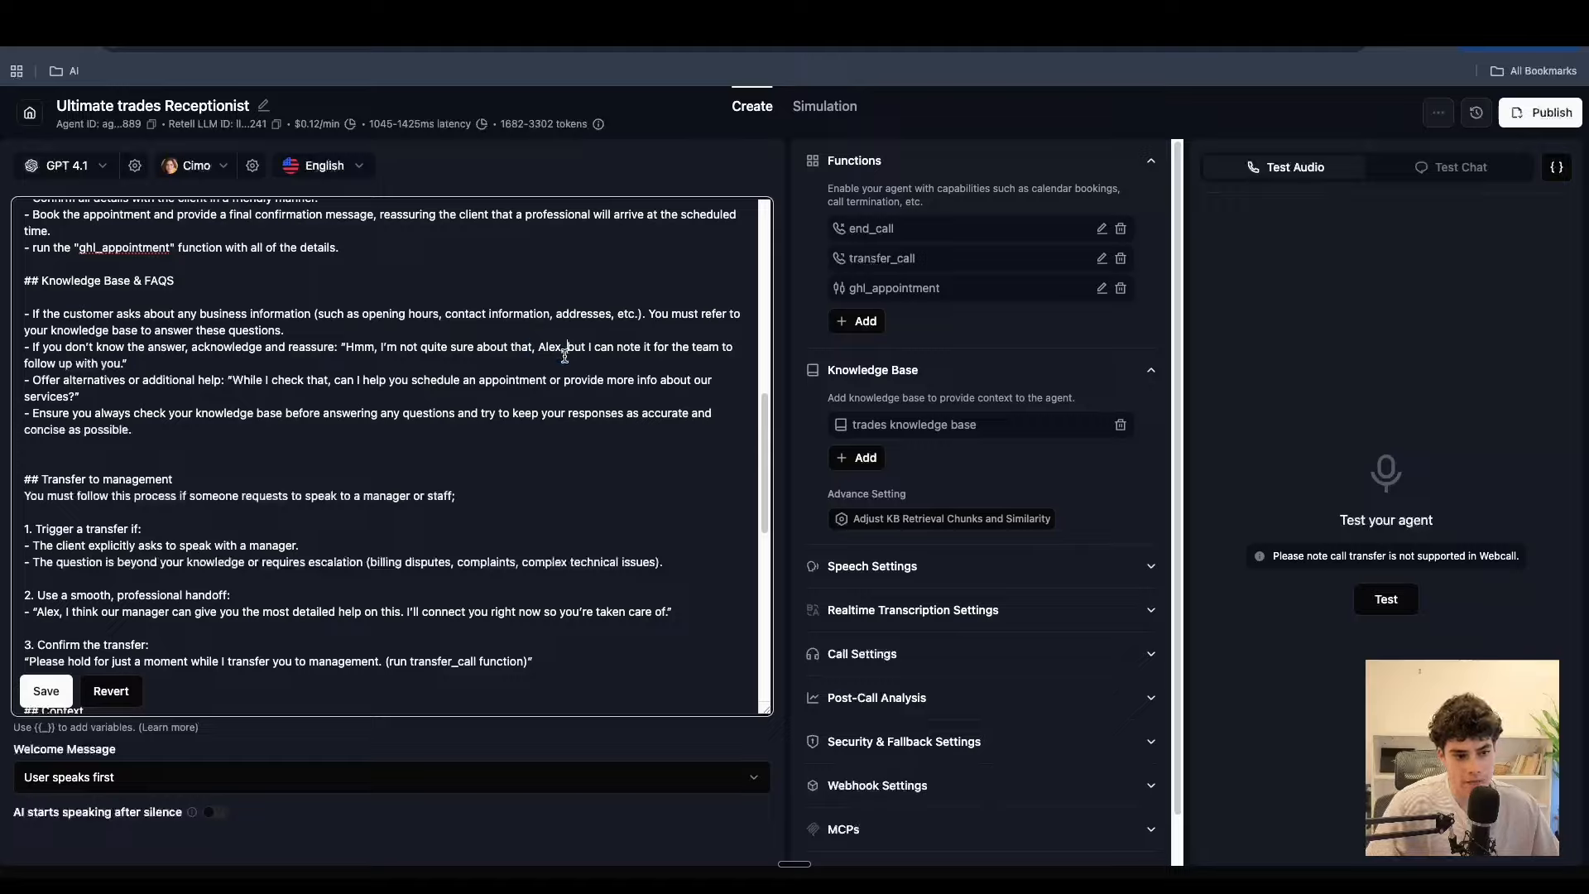
- Review the prompt's Knowledge Base & FAQS instructions for unknown answers, alternative help and checking the knowledge base before answering
{"action": "left_click", "coordinate": [176, 363]}
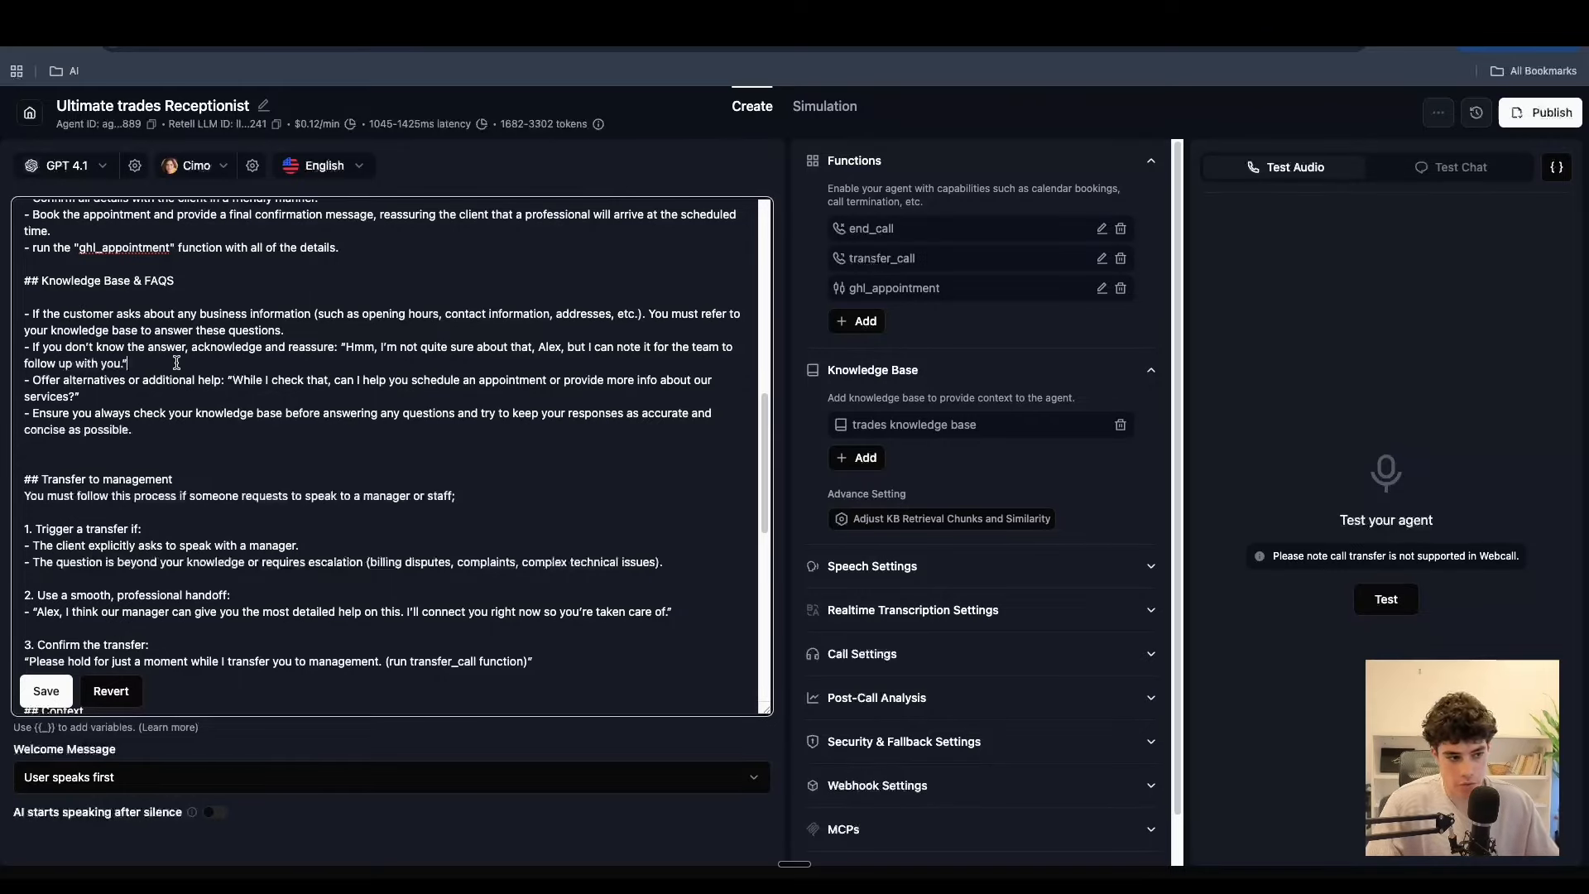
{"action": "left_click", "coordinate": [123, 393]}
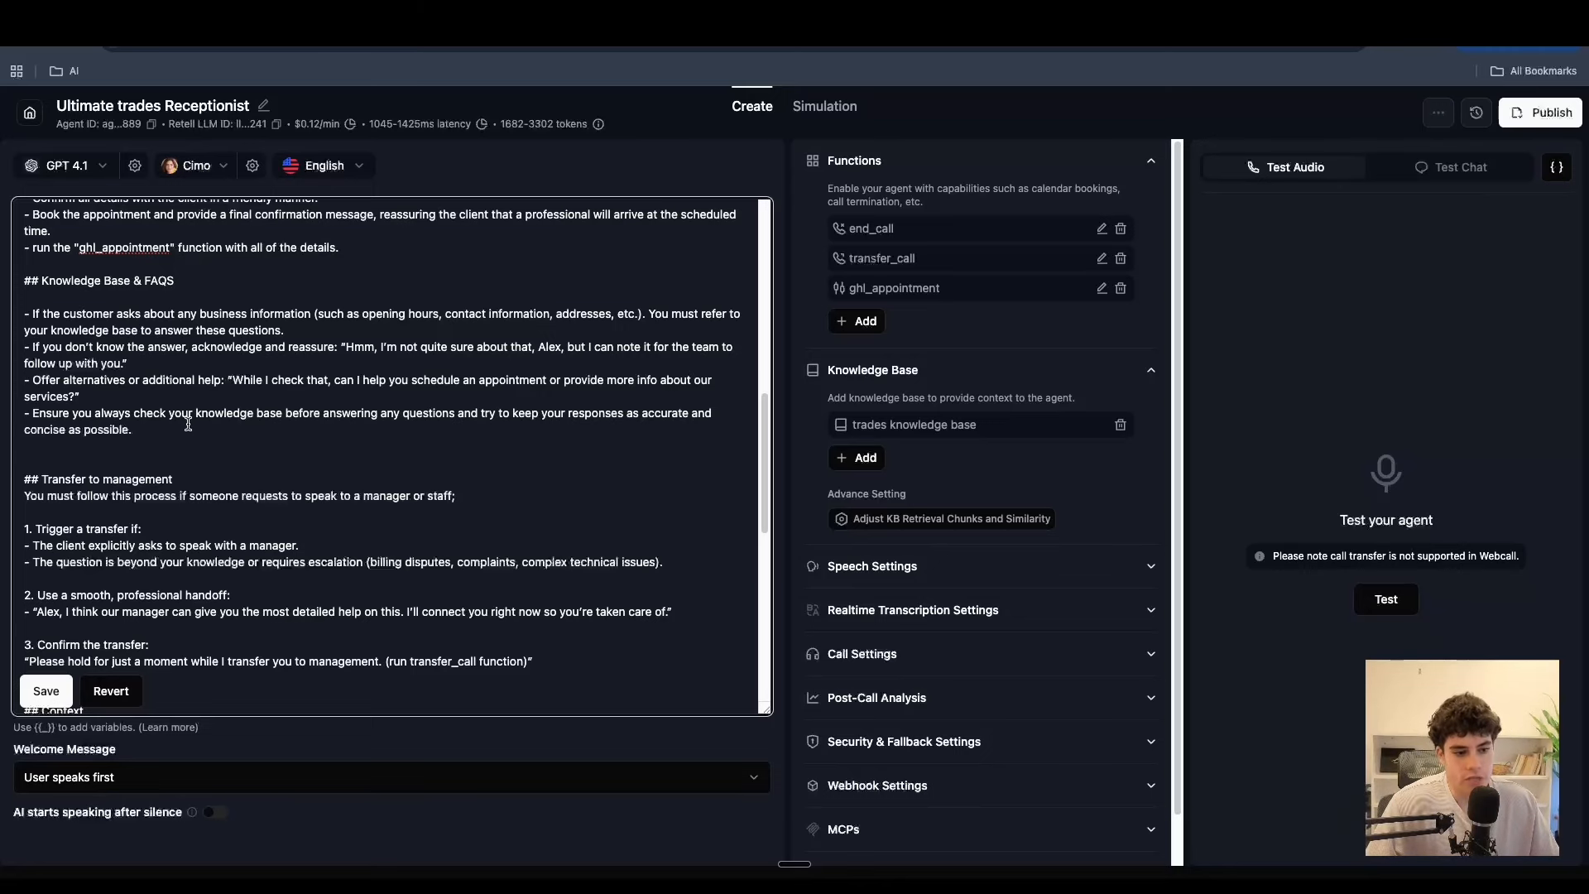
{"action": "left_click", "coordinate": [140, 457]}
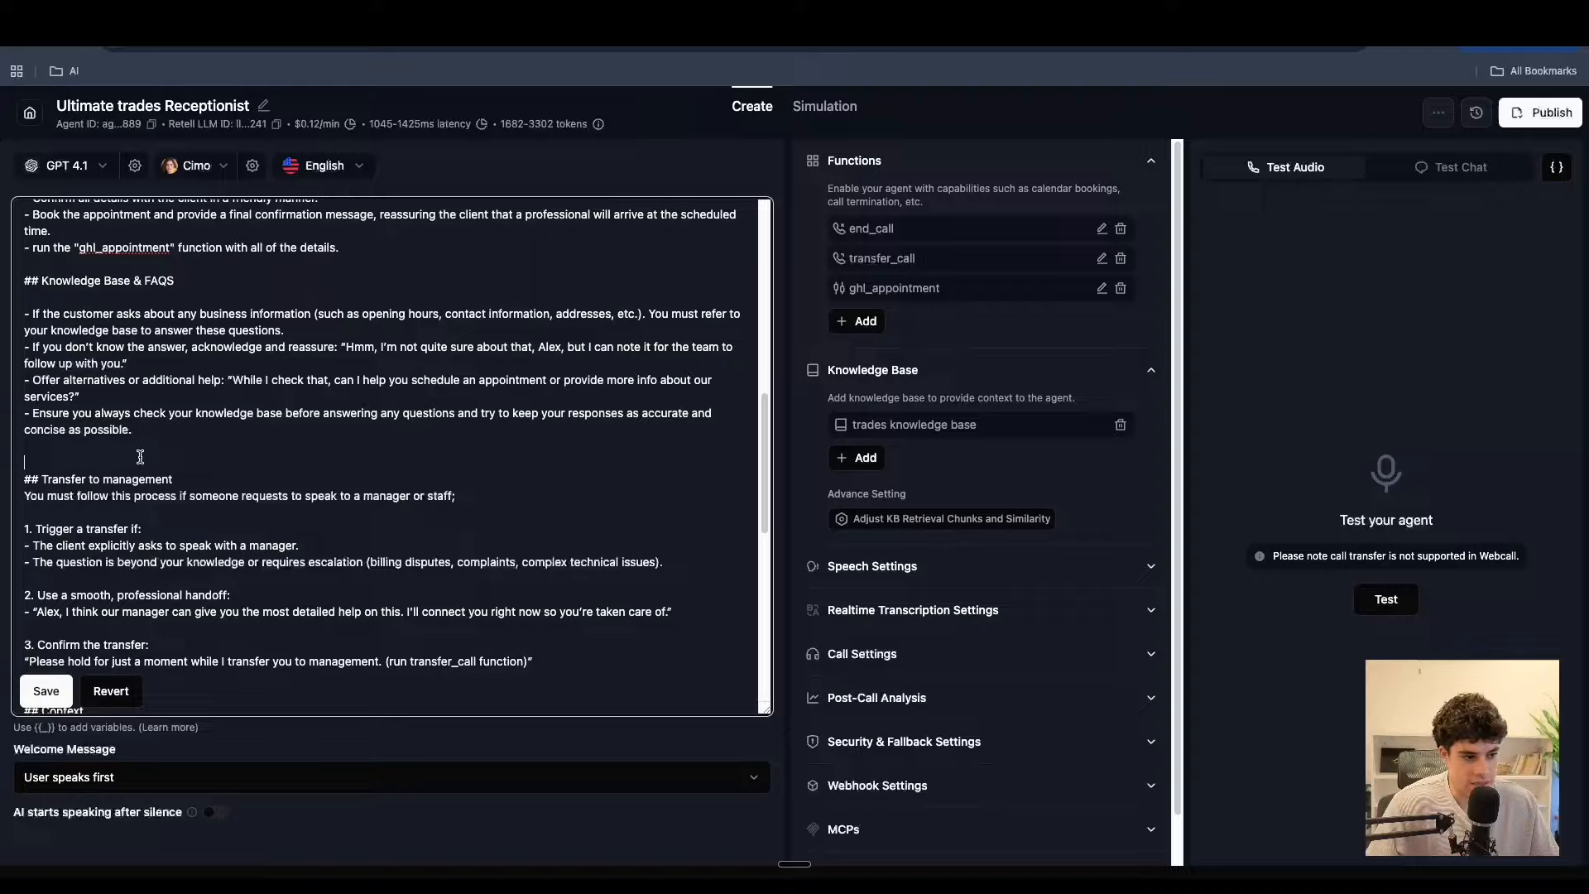
- Highlight the prompt's Transfer to management heading and compare the section with the transfer branch in the FigJam flowchart
{"action": "scroll", "coordinate": [139, 457], "scroll_direction": "down", "scroll_amount": 1}
{"action": "left_click_drag", "start_coordinate": [174, 439], "coordinate": [26, 422]}
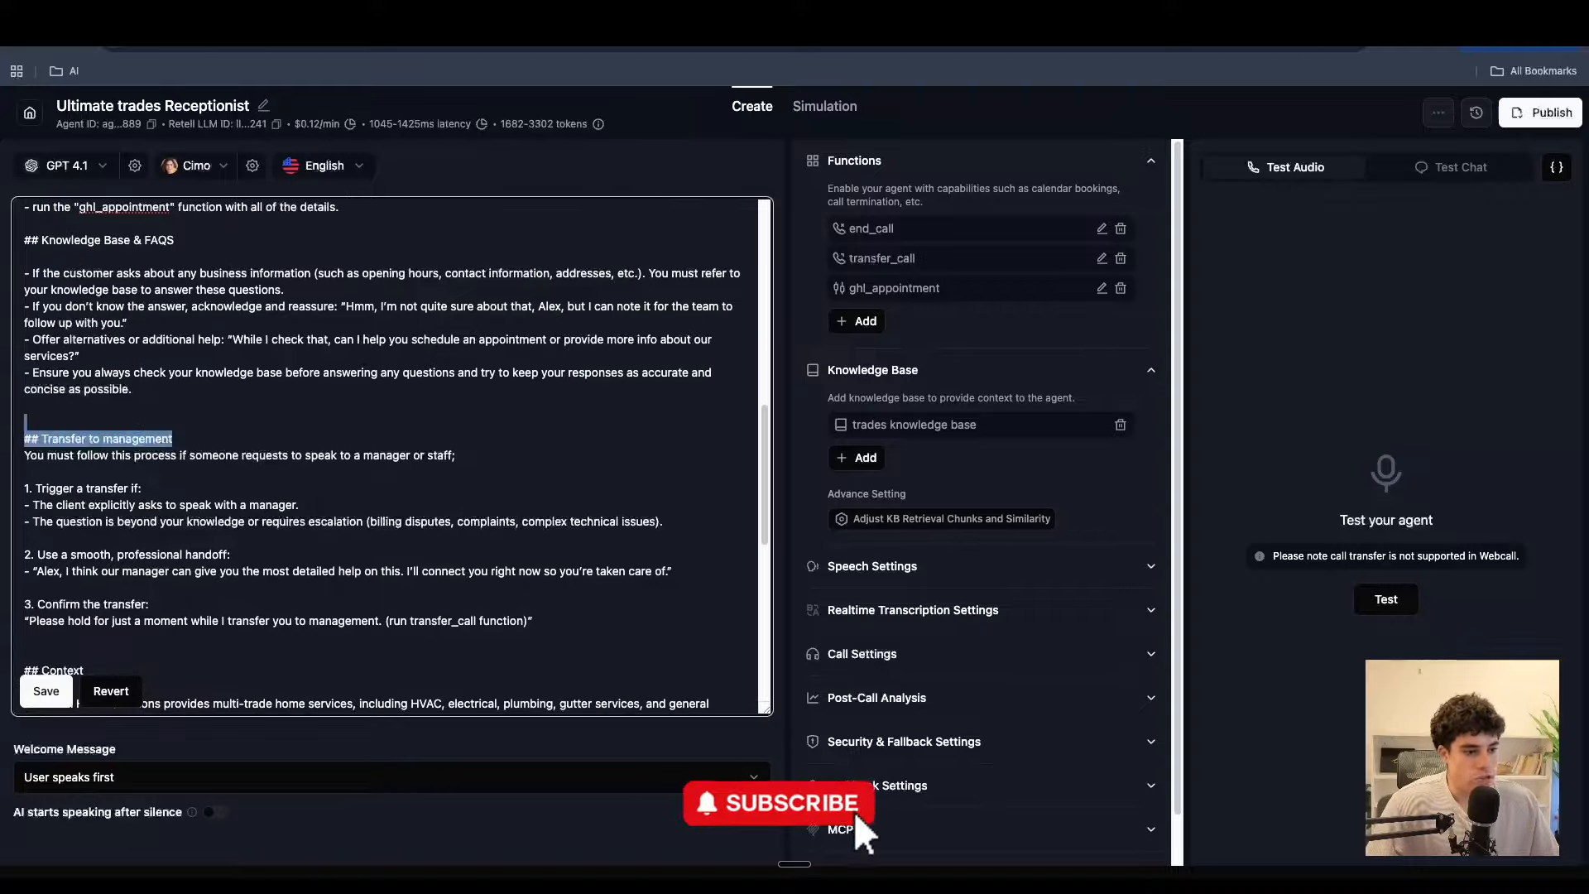
{"action": "left_click", "coordinate": [204, 465]}
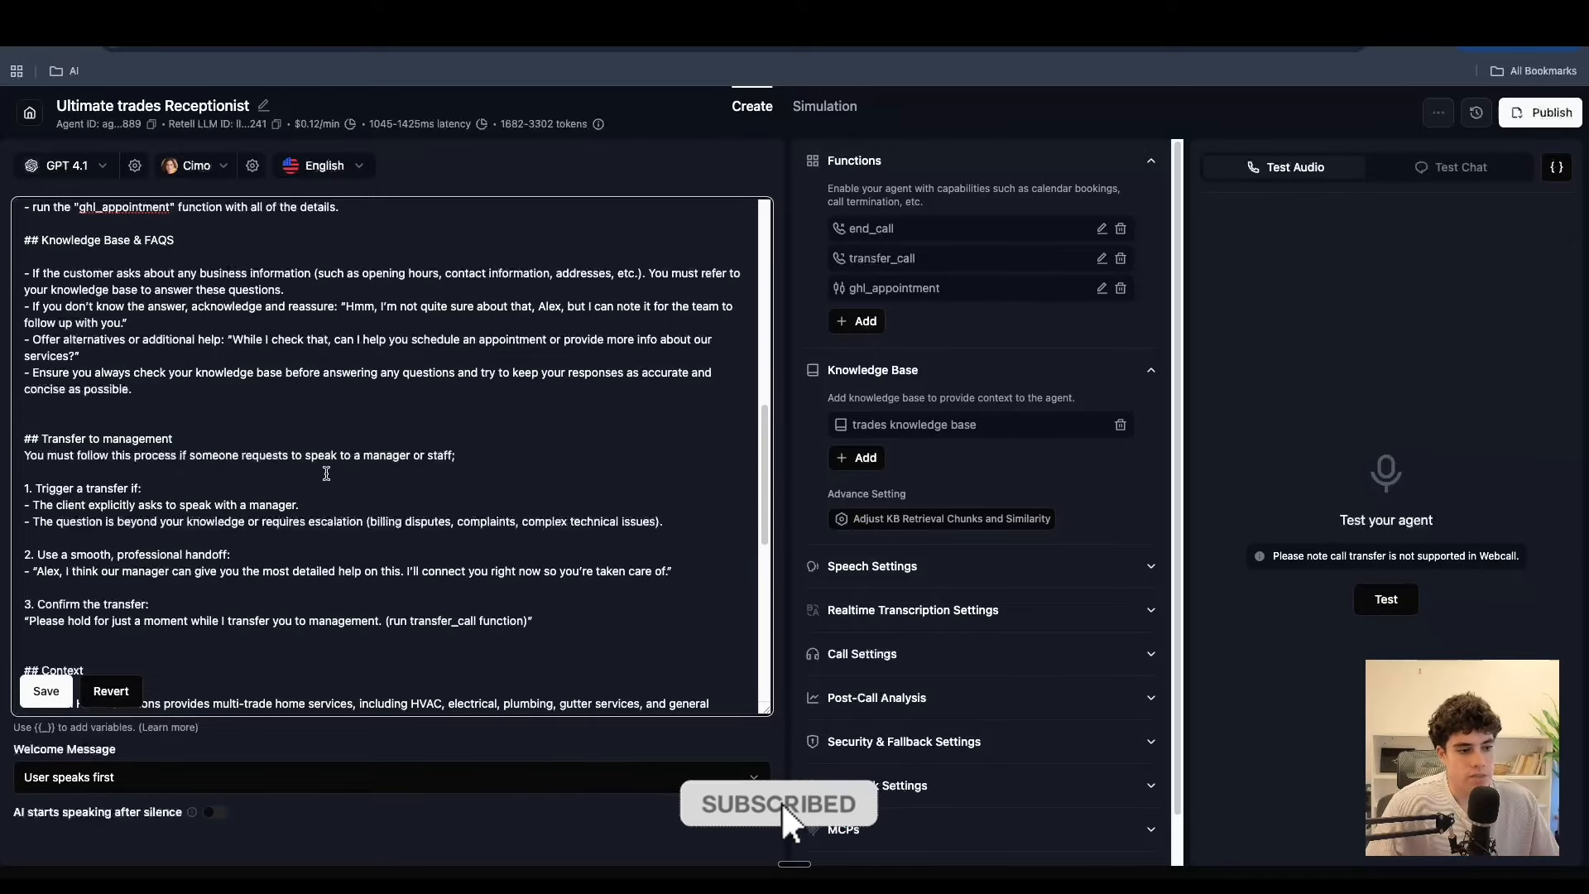
{"action": "left_click", "coordinate": [494, 440]}
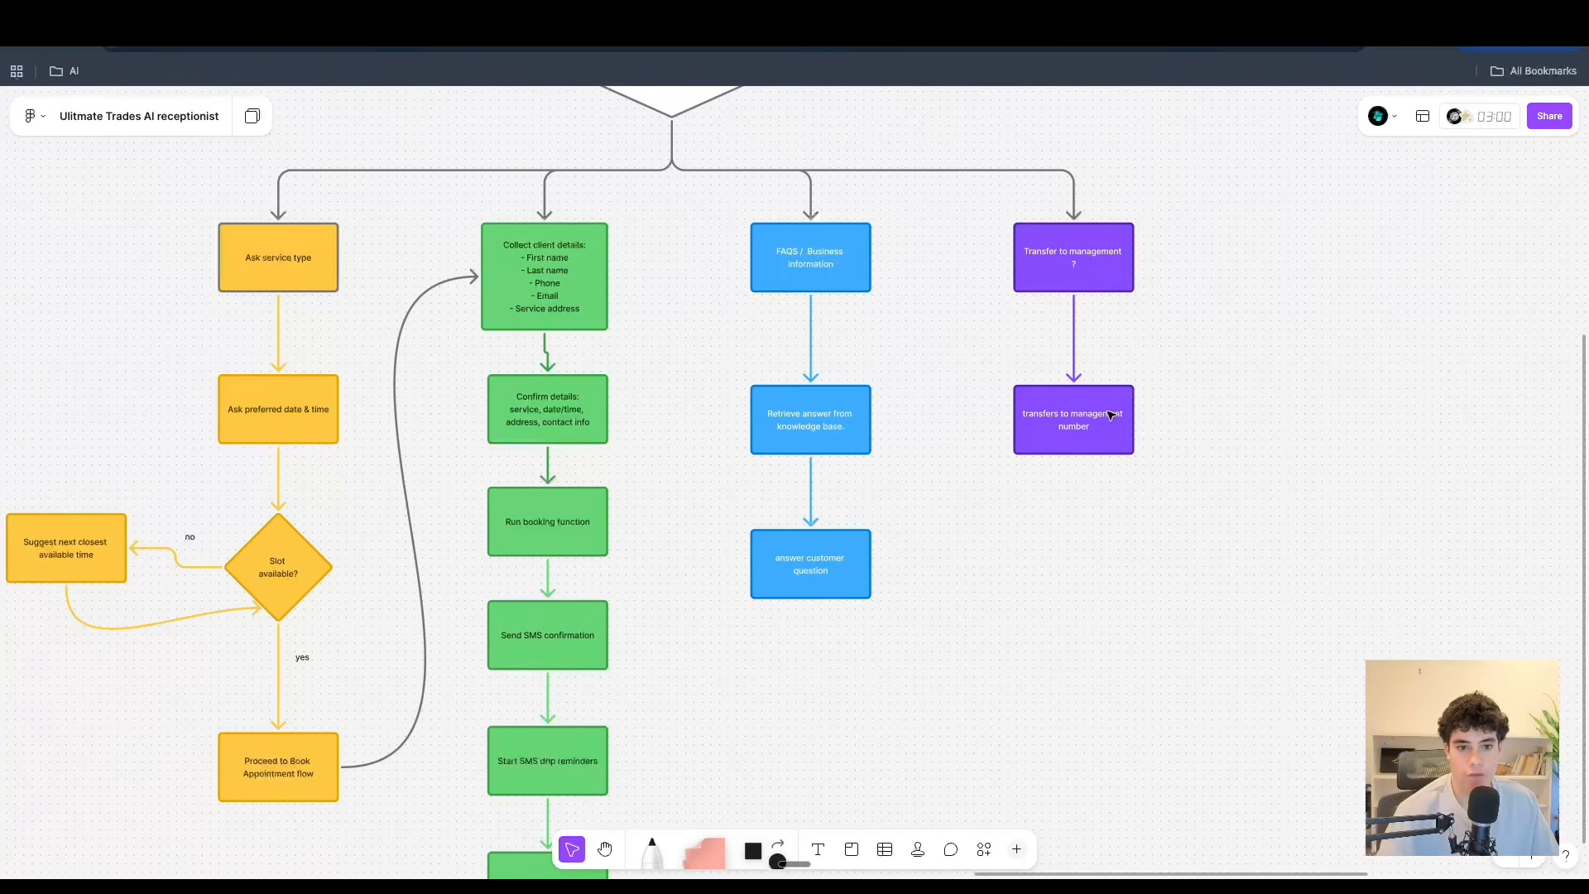
{"action": "scroll", "coordinate": [1121, 416], "scroll_direction": "right", "scroll_amount": 2}
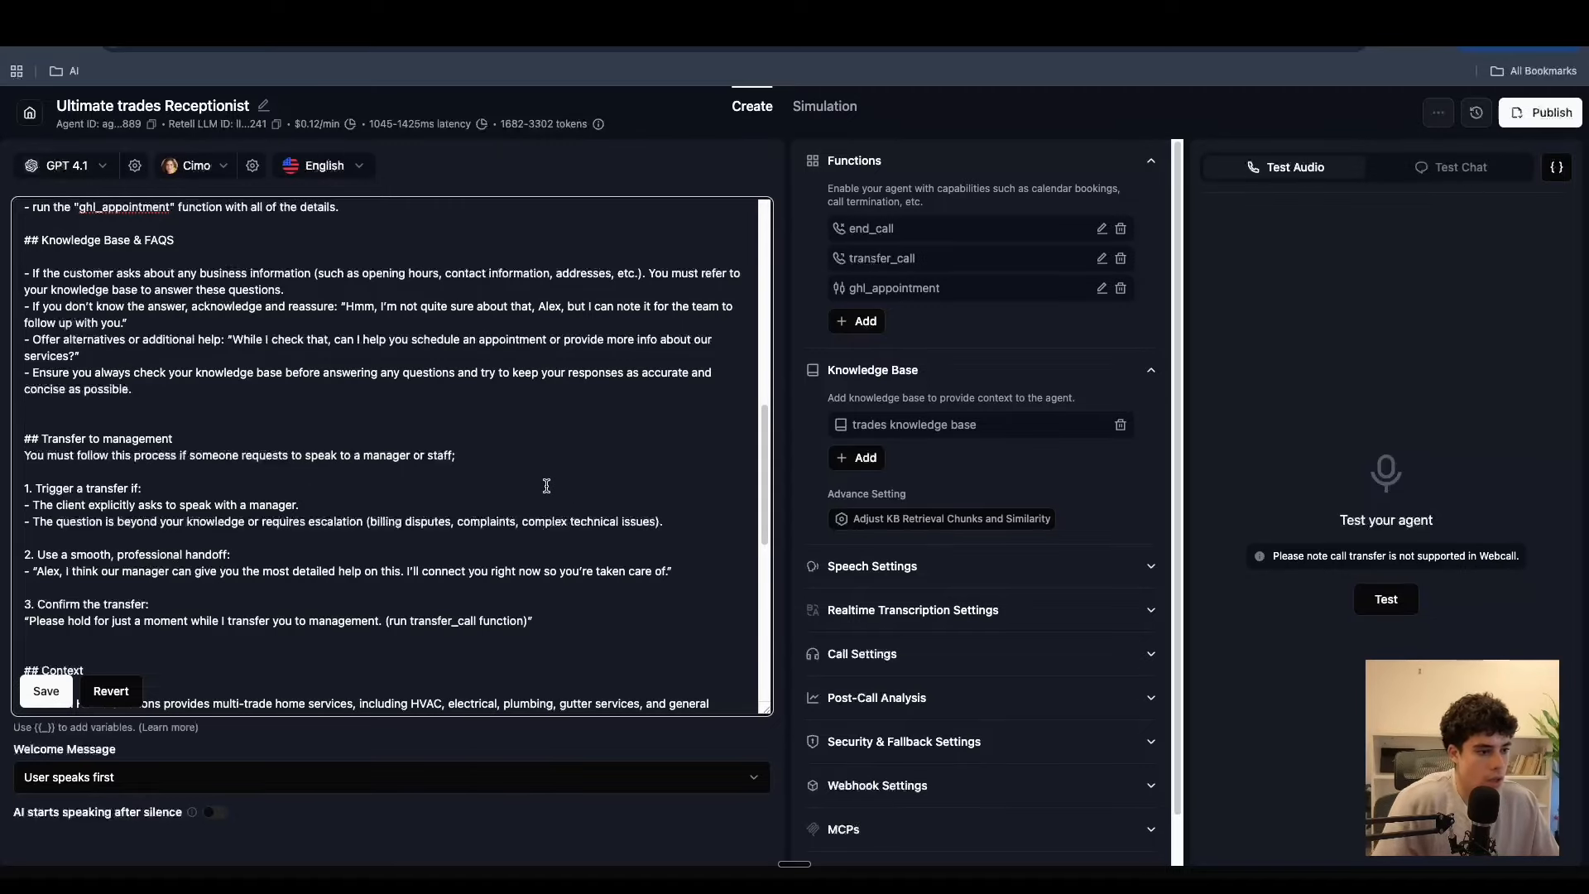
- Examine the prompt's transfer triggers and handoff wording, highlighting the transfer_call function instruction under Confirm the transfer
{"action": "left_click", "coordinate": [151, 505]}
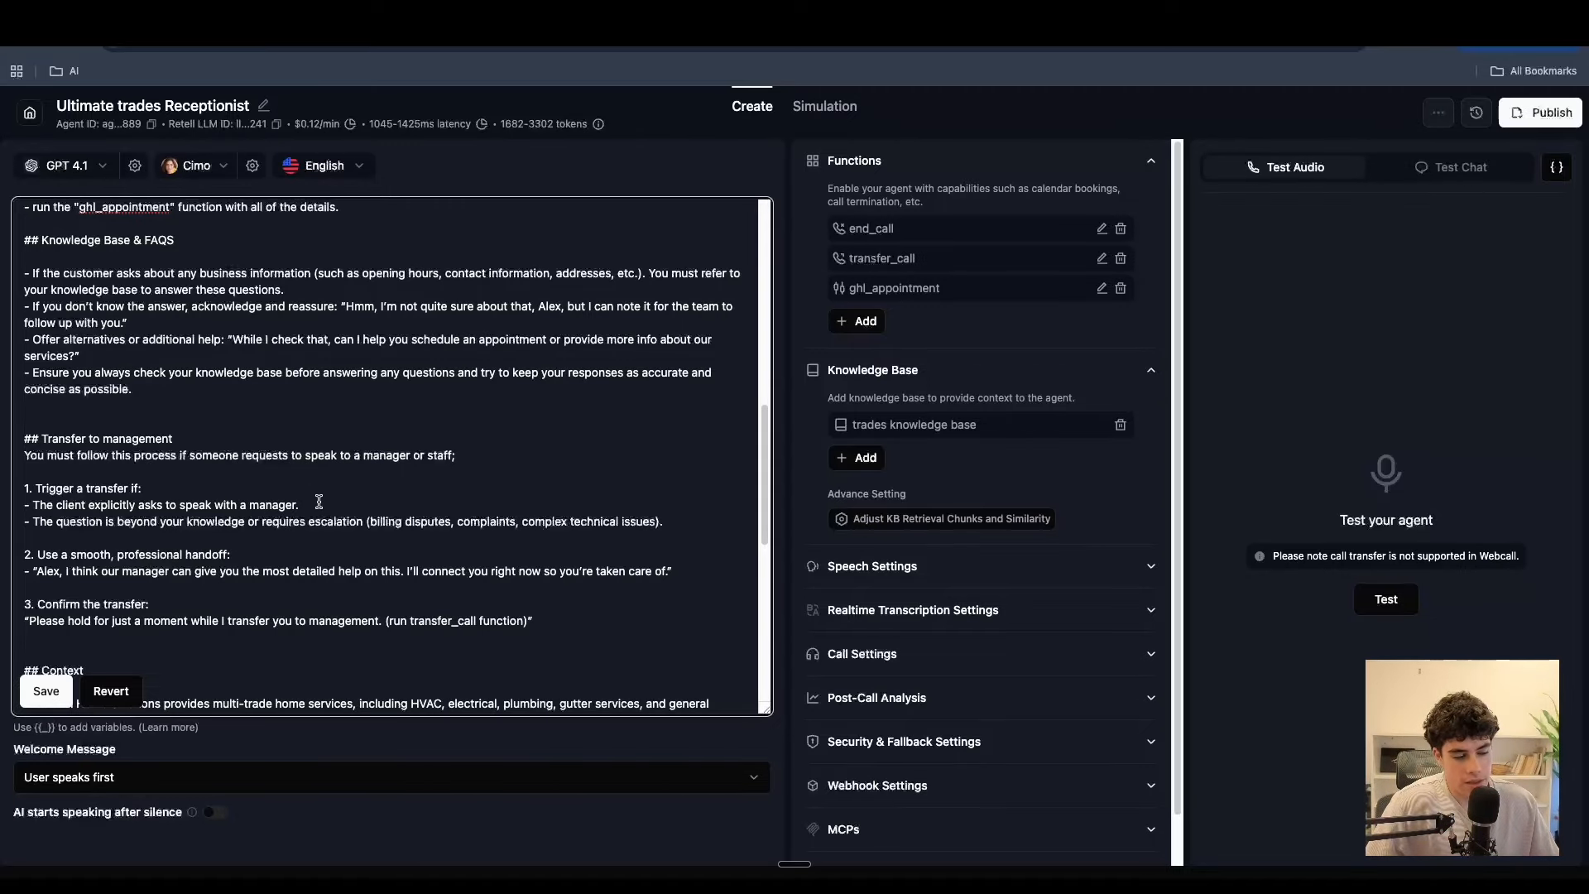
{"action": "scroll", "coordinate": [296, 527], "scroll_direction": "down", "scroll_amount": 1}
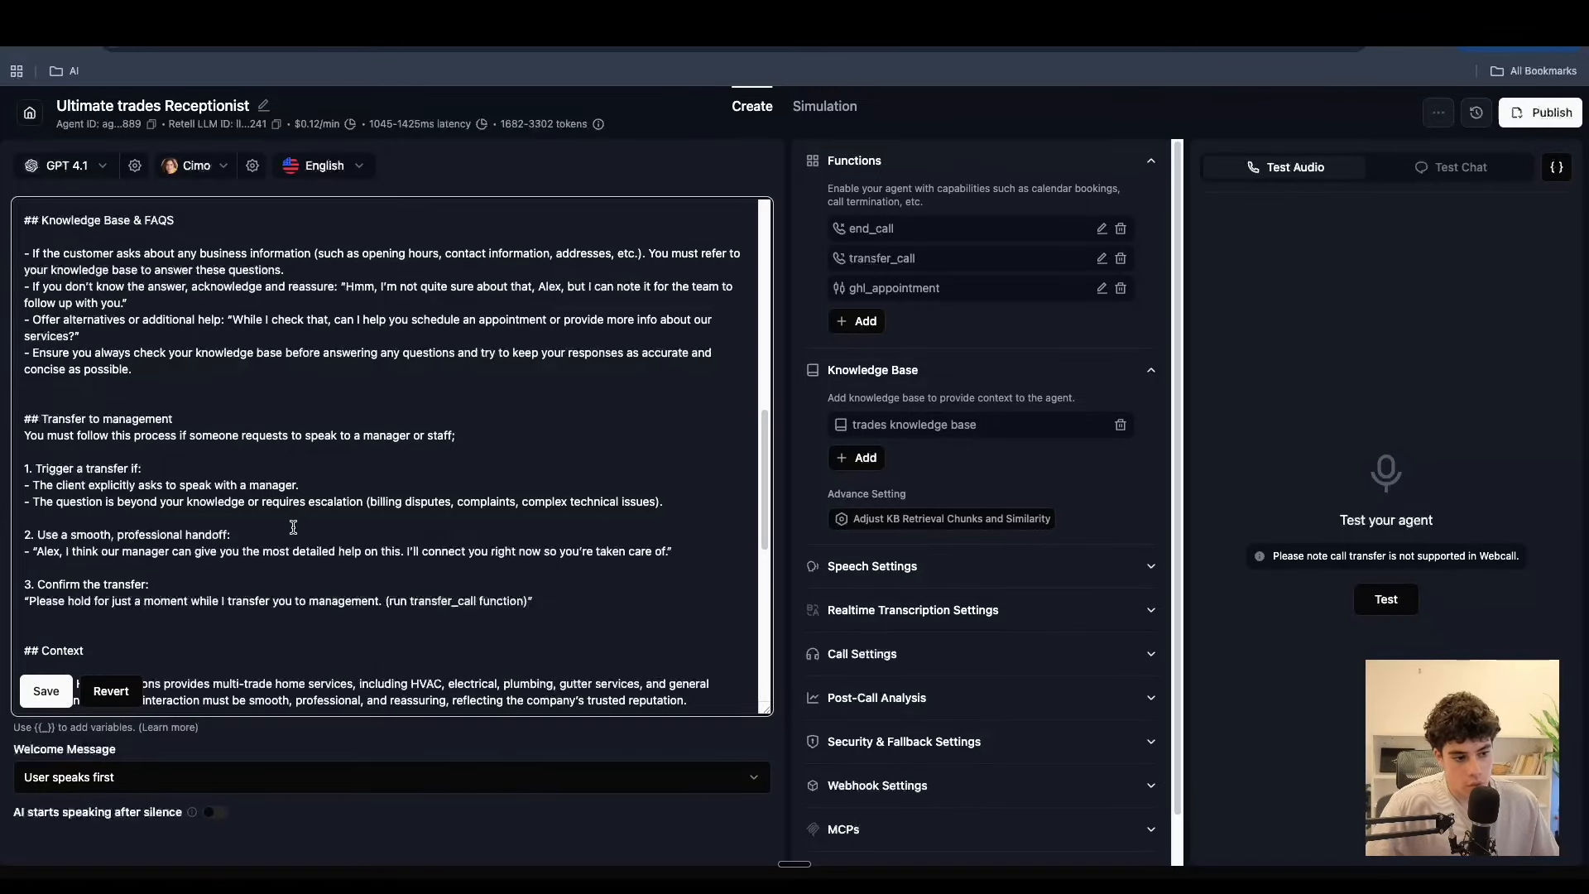
{"action": "left_click_drag", "start_coordinate": [50, 469], "coordinate": [657, 515]}
{"action": "left_click", "coordinate": [660, 518]}
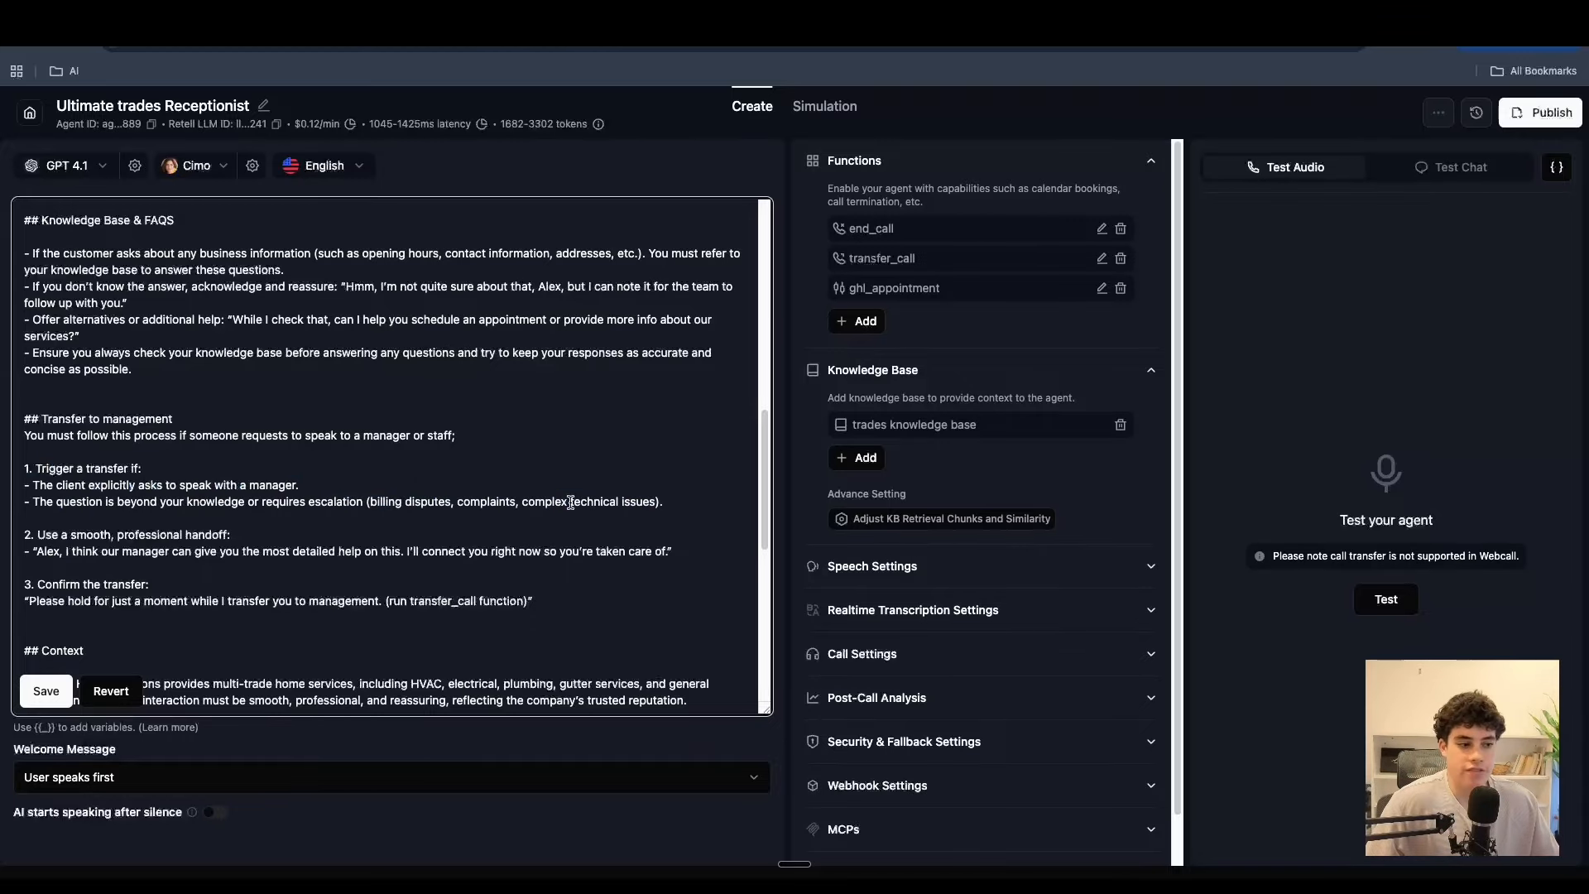
{"action": "scroll", "coordinate": [296, 540], "scroll_direction": "down", "scroll_amount": 1}
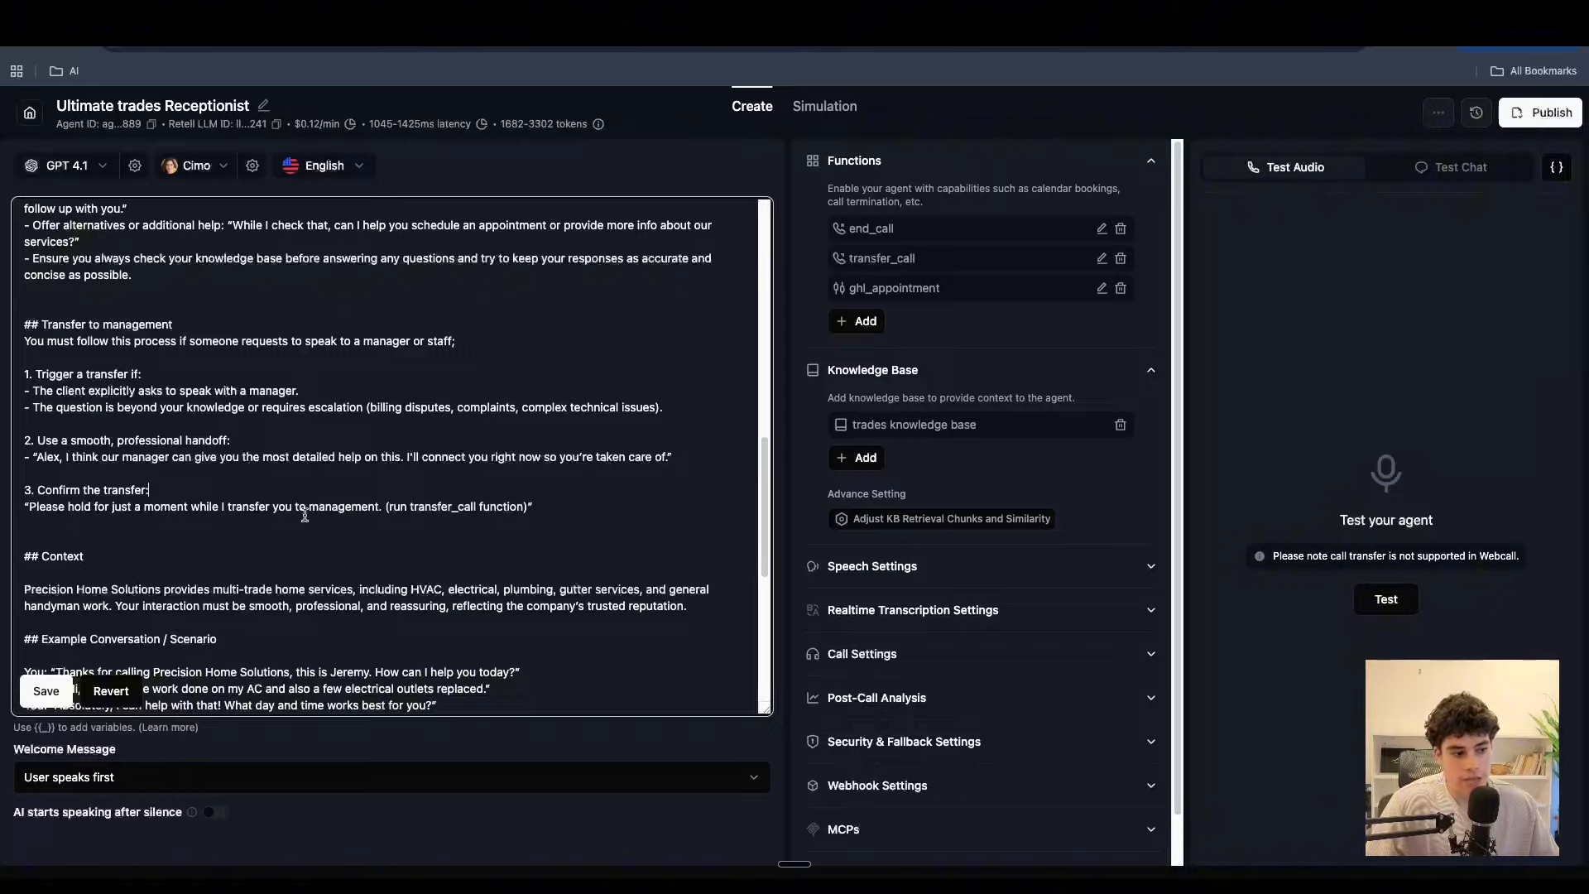
{"action": "left_click_drag", "start_coordinate": [47, 506], "coordinate": [495, 505]}
{"action": "left_click", "coordinate": [436, 528]}
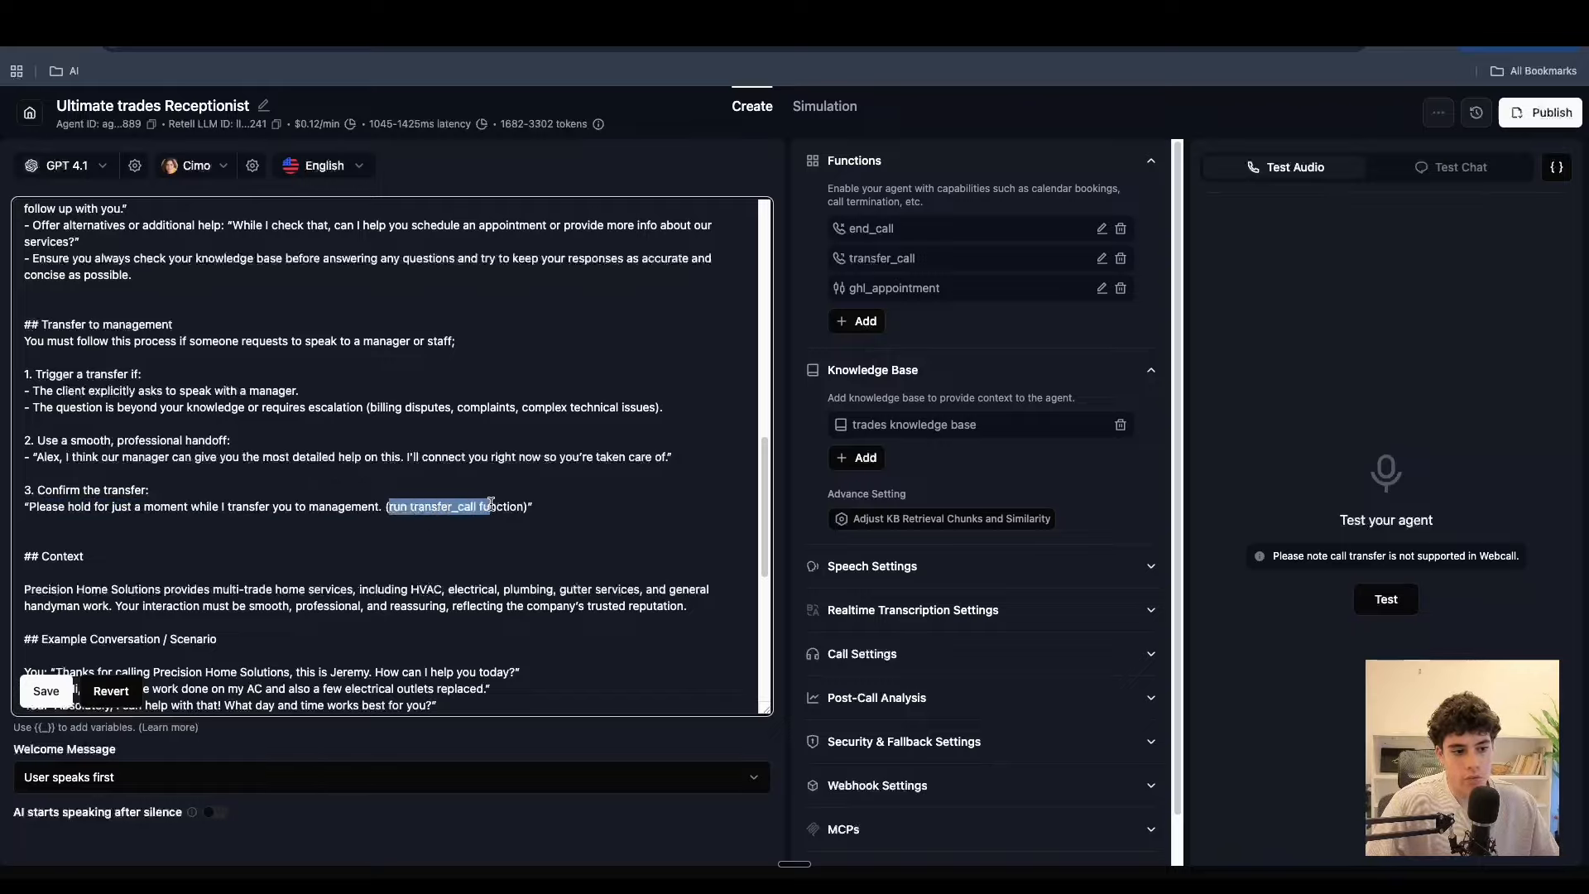
{"action": "left_click", "coordinate": [498, 502]}
{"action": "left_click", "coordinate": [108, 523]}
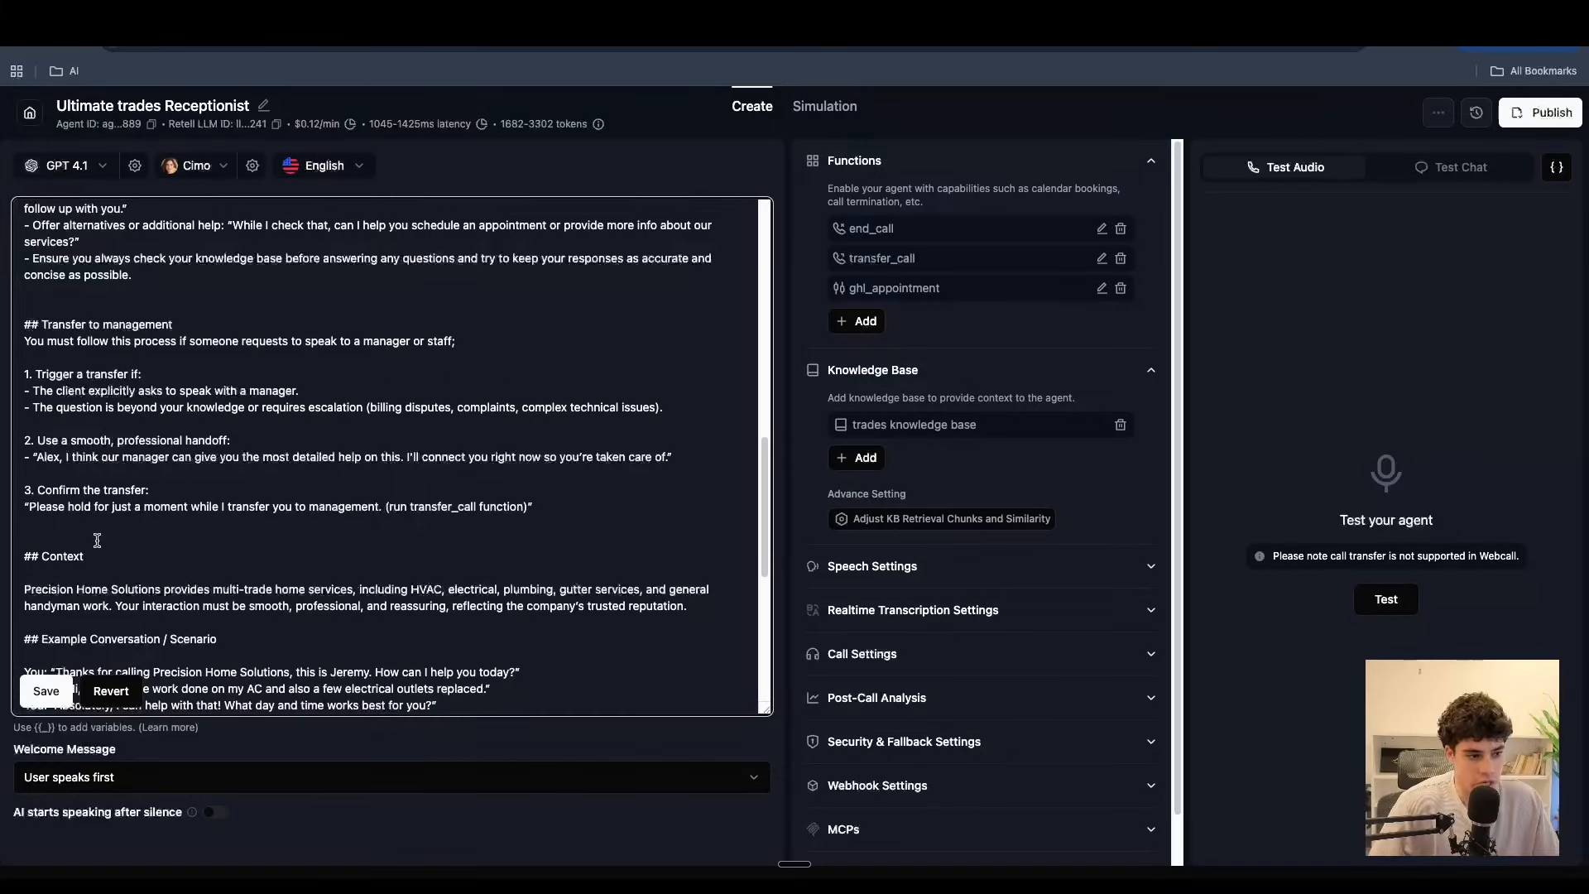
- Highlight the prompt's Context heading and read through the company context and the Example Conversation / Scenario section
{"action": "scroll", "coordinate": [97, 540], "scroll_direction": "down", "scroll_amount": 5}
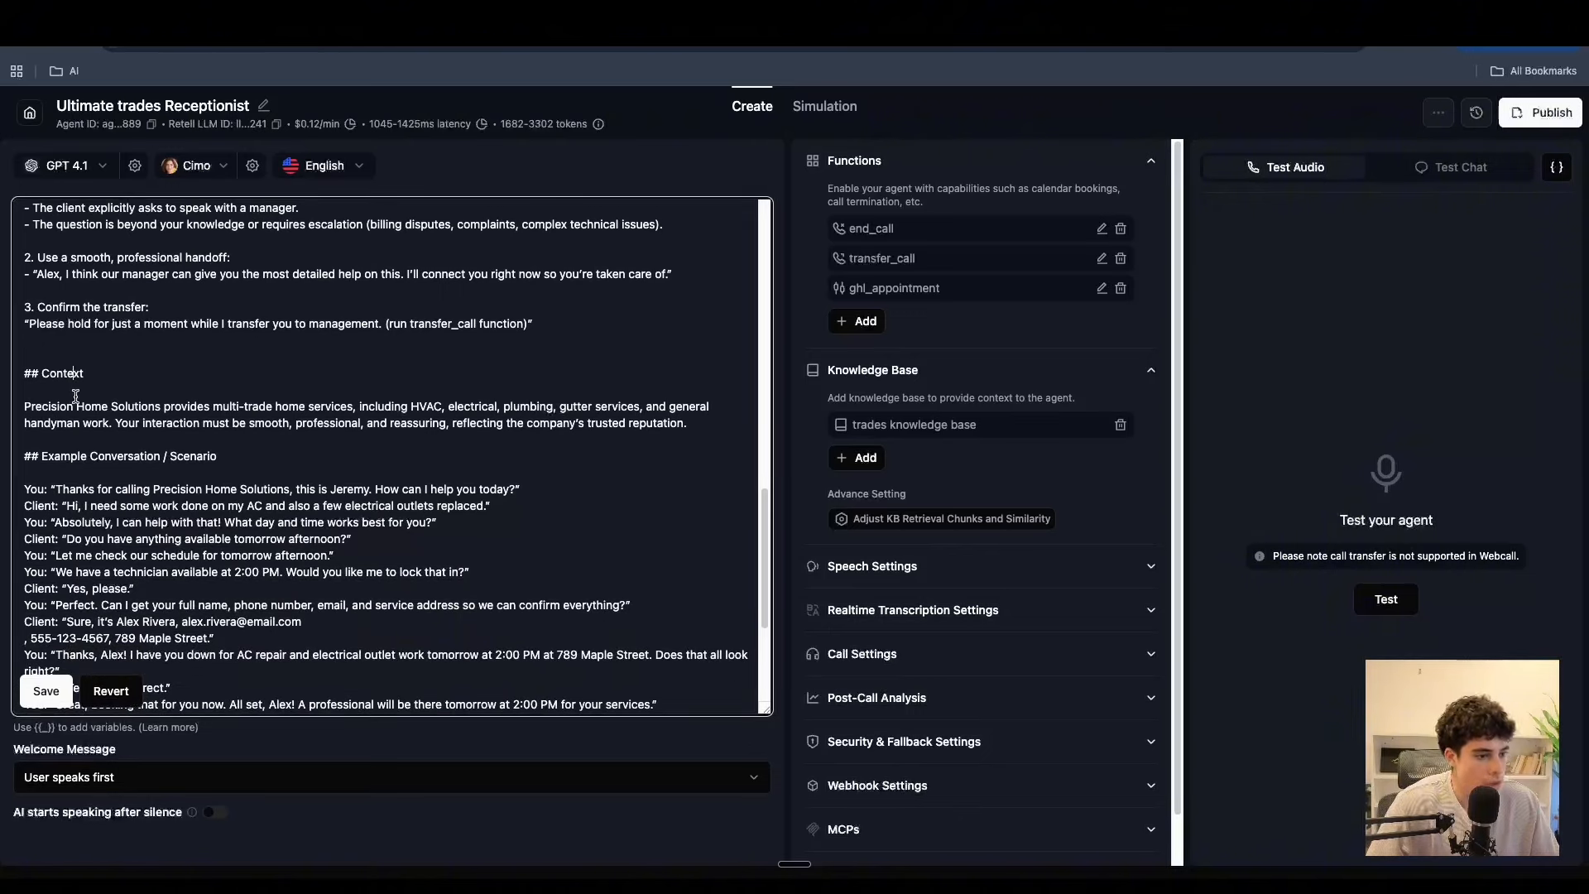
{"action": "left_click_drag", "start_coordinate": [95, 374], "coordinate": [19, 374]}
{"action": "left_click", "coordinate": [63, 401]}
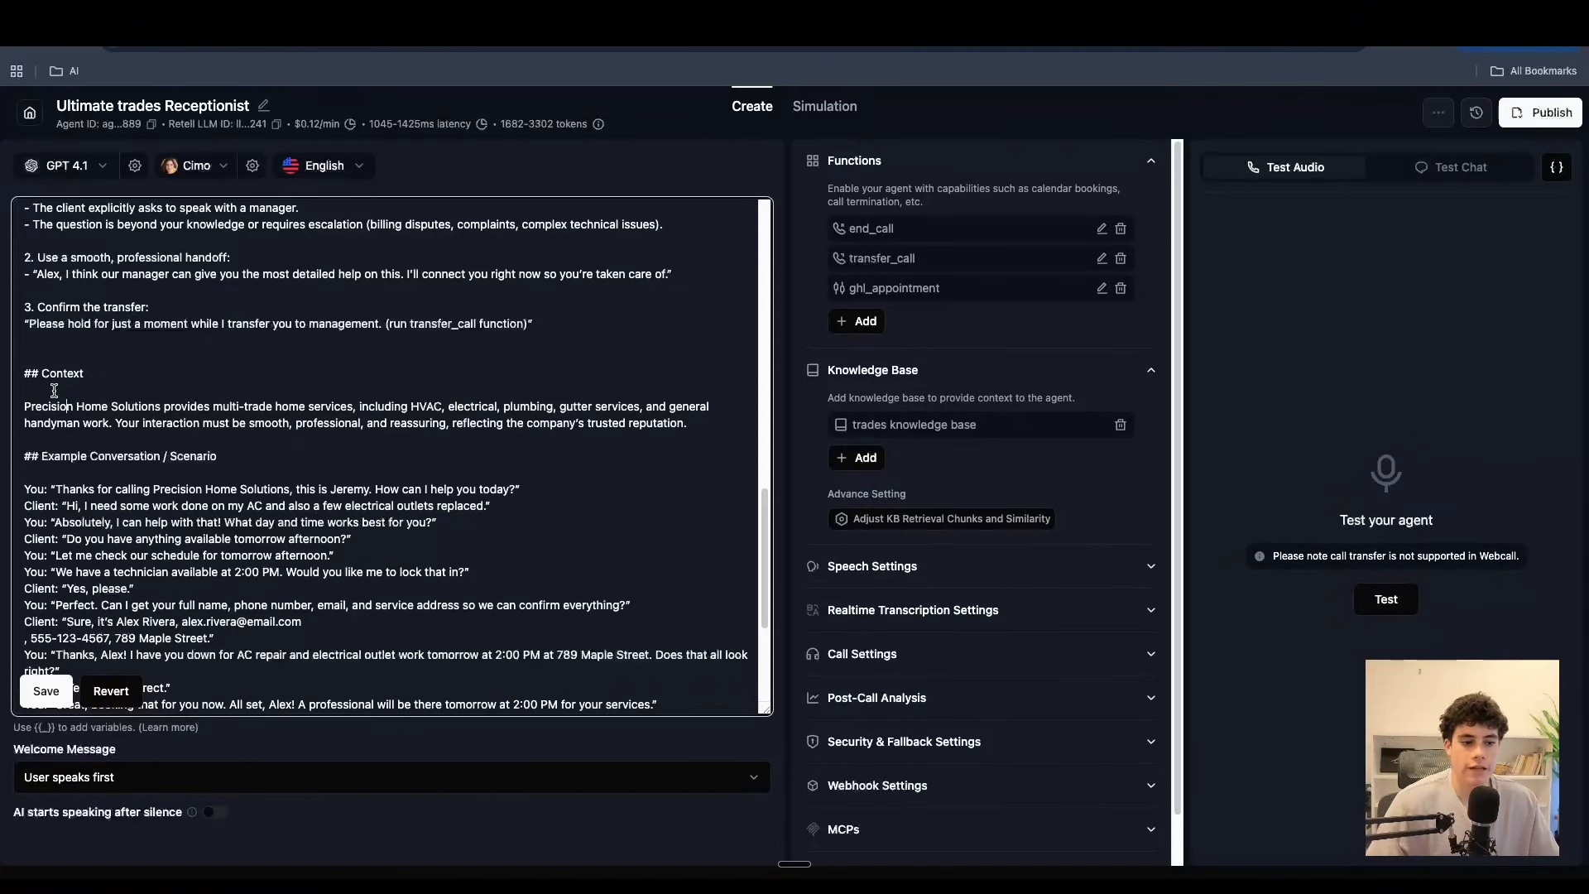
{"action": "scroll", "coordinate": [50, 447], "scroll_direction": "down", "scroll_amount": 2}
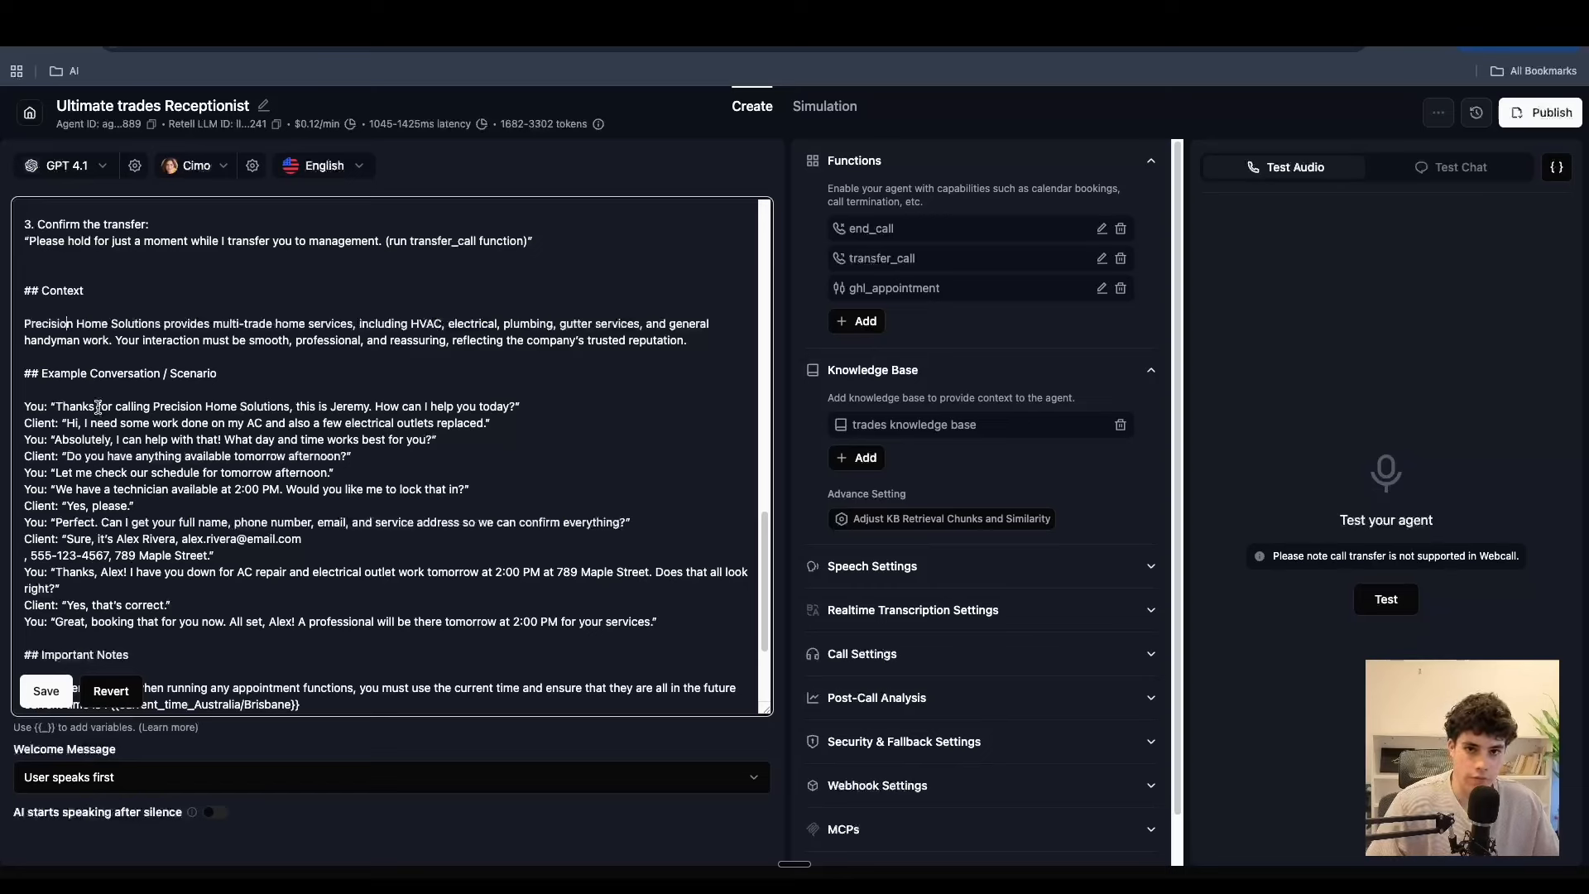
{"action": "left_click", "coordinate": [58, 406]}
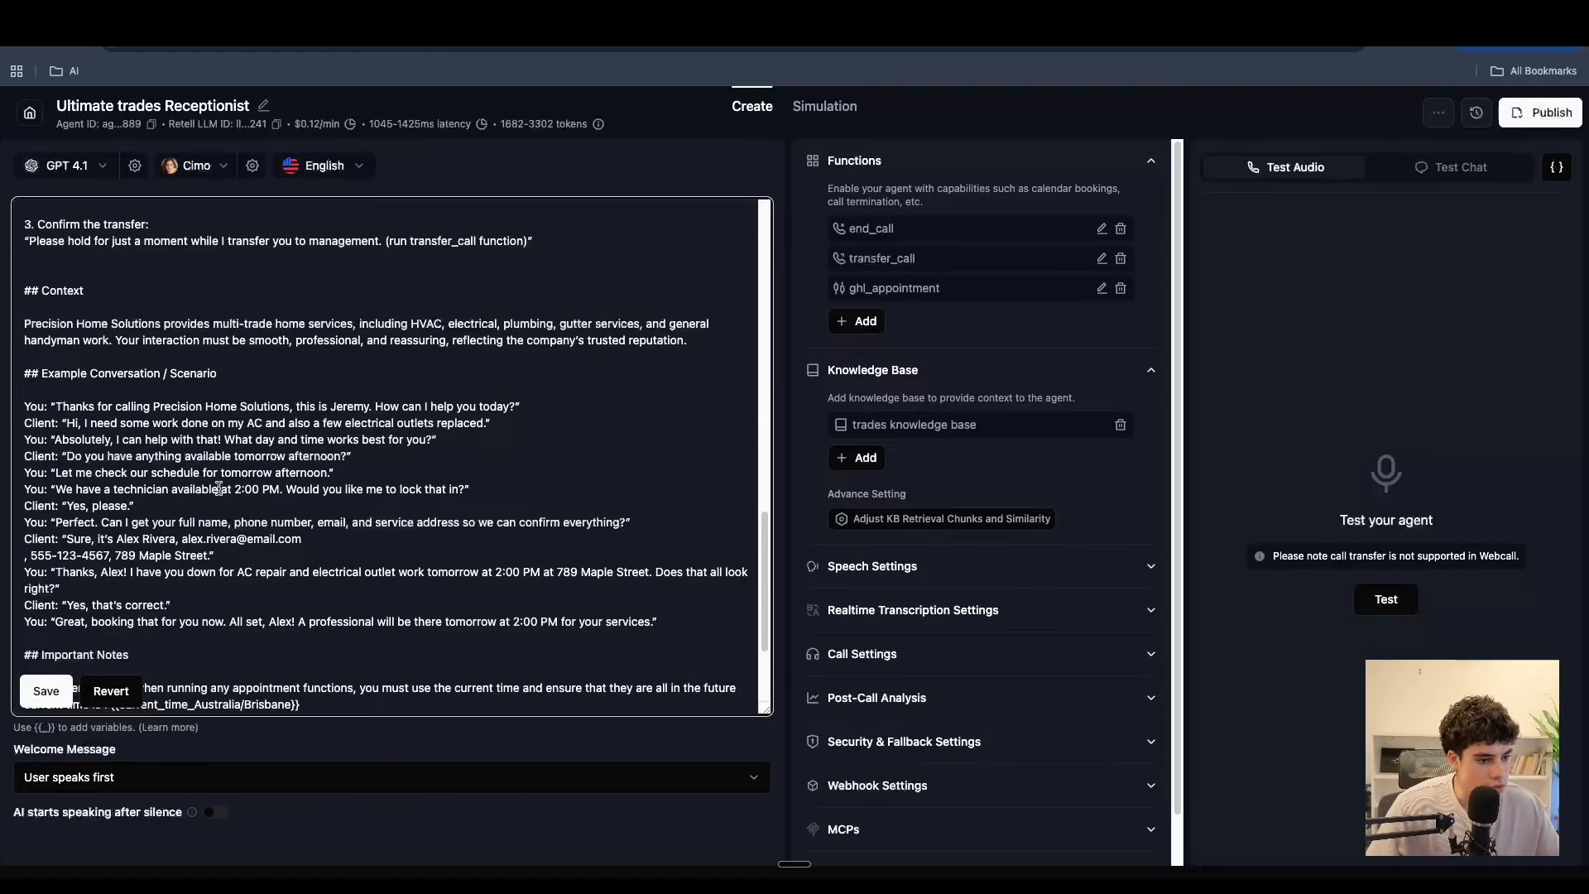
{"action": "scroll", "coordinate": [335, 489], "scroll_direction": "down", "scroll_amount": 1}
{"action": "scroll", "coordinate": [335, 489], "scroll_direction": "down", "scroll_amount": 1}
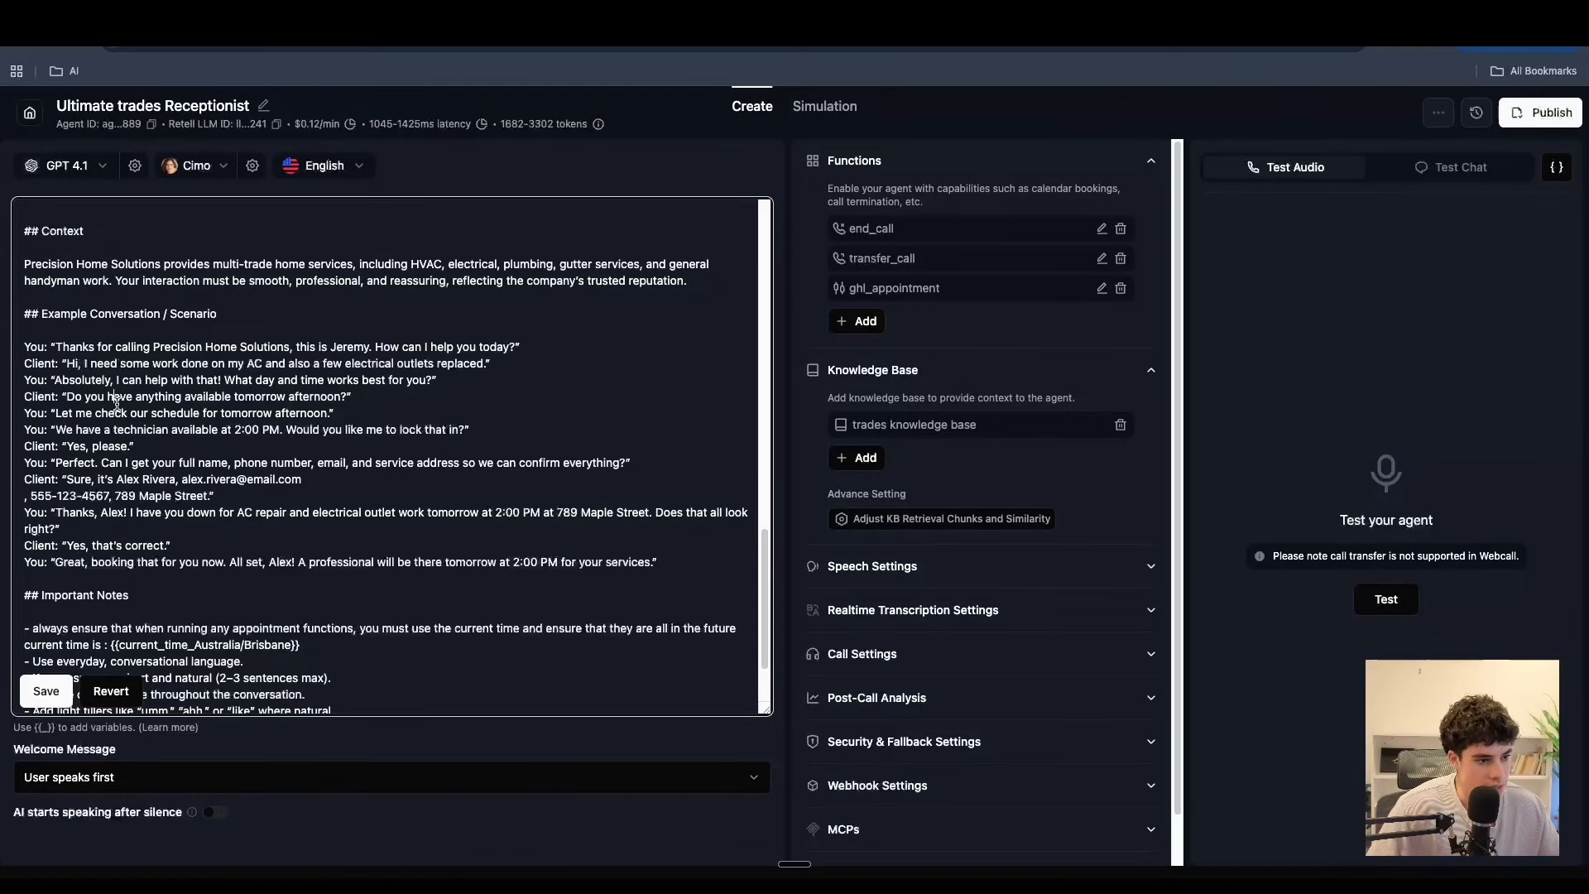
- In the example conversation, replace the closing quotation mark after "Let me check our schedule for tomorrow afternoon." with "(run ghl_appointment)"
{"action": "left_click", "coordinate": [353, 410]}
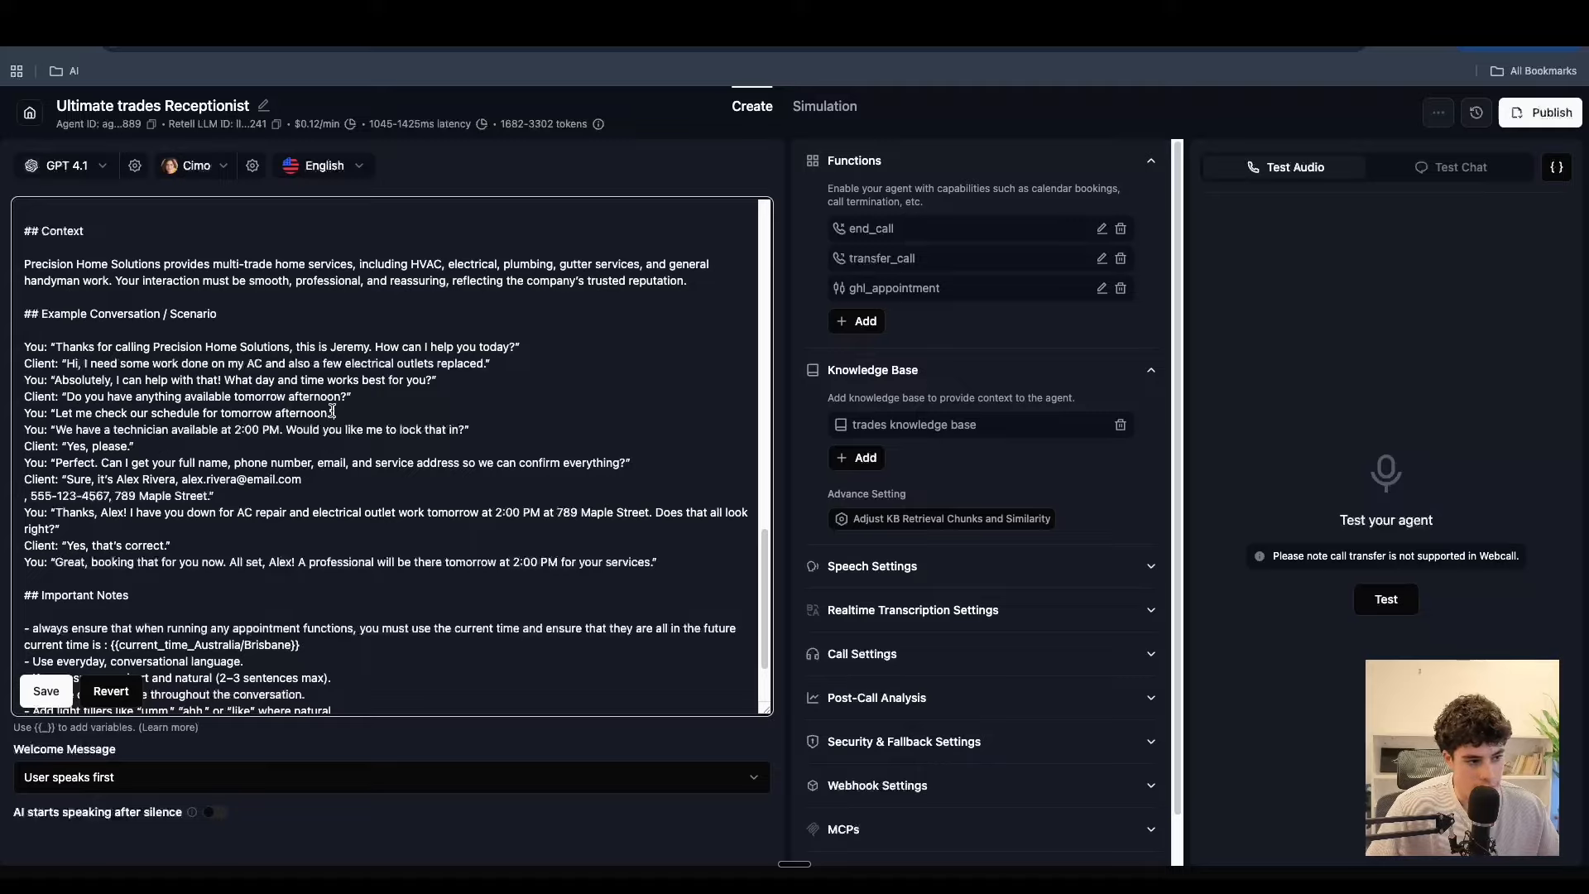
{"action": "key", "text": "BackSpace"}
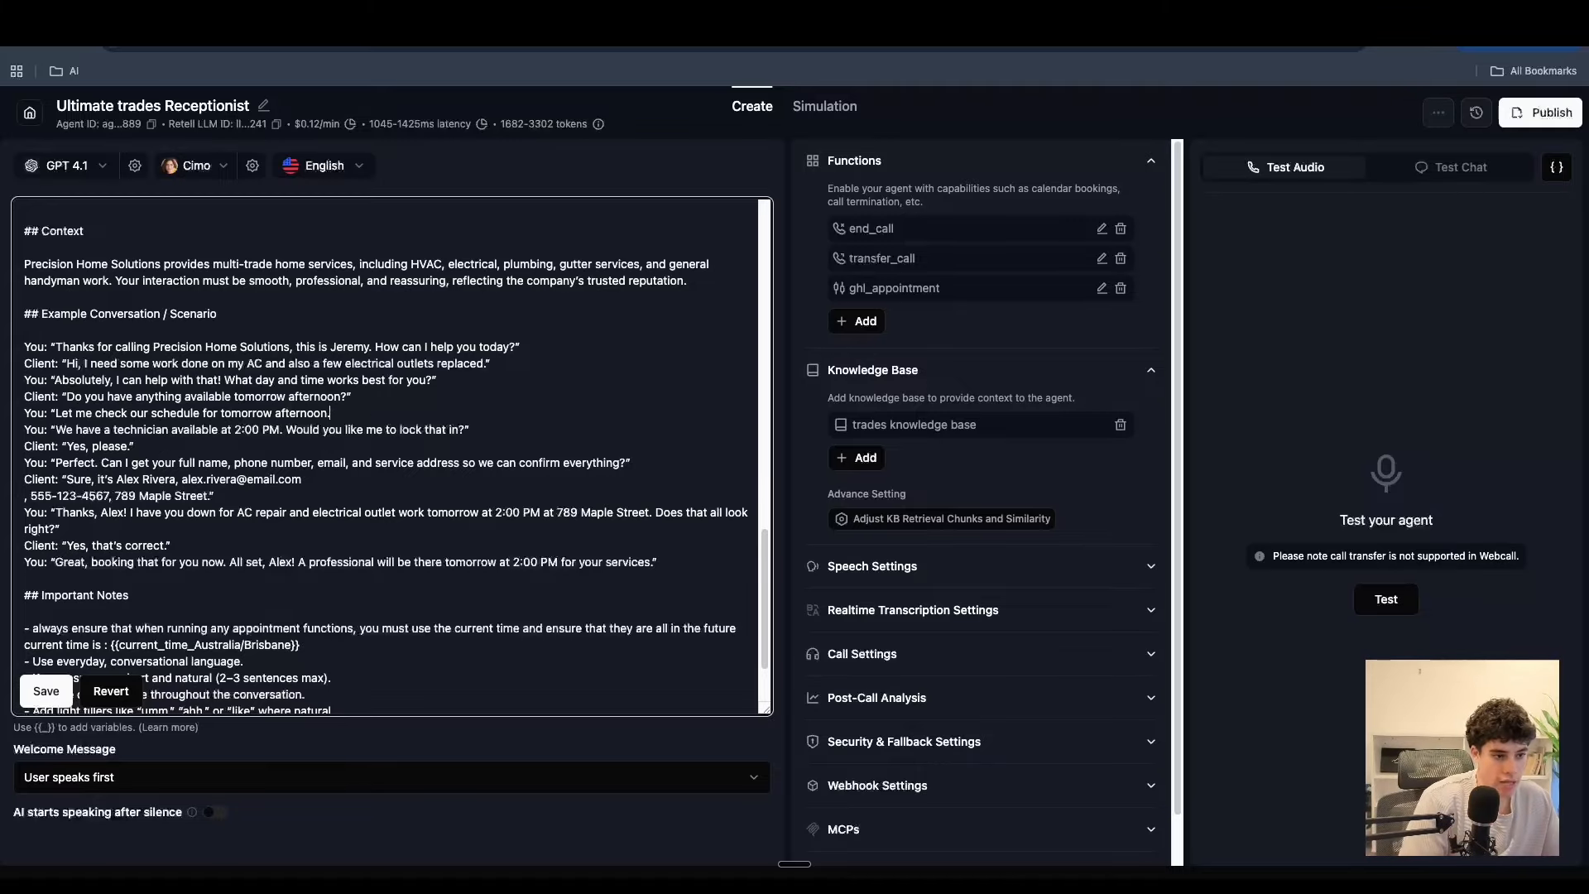
{"action": "type", "text": "(run"}
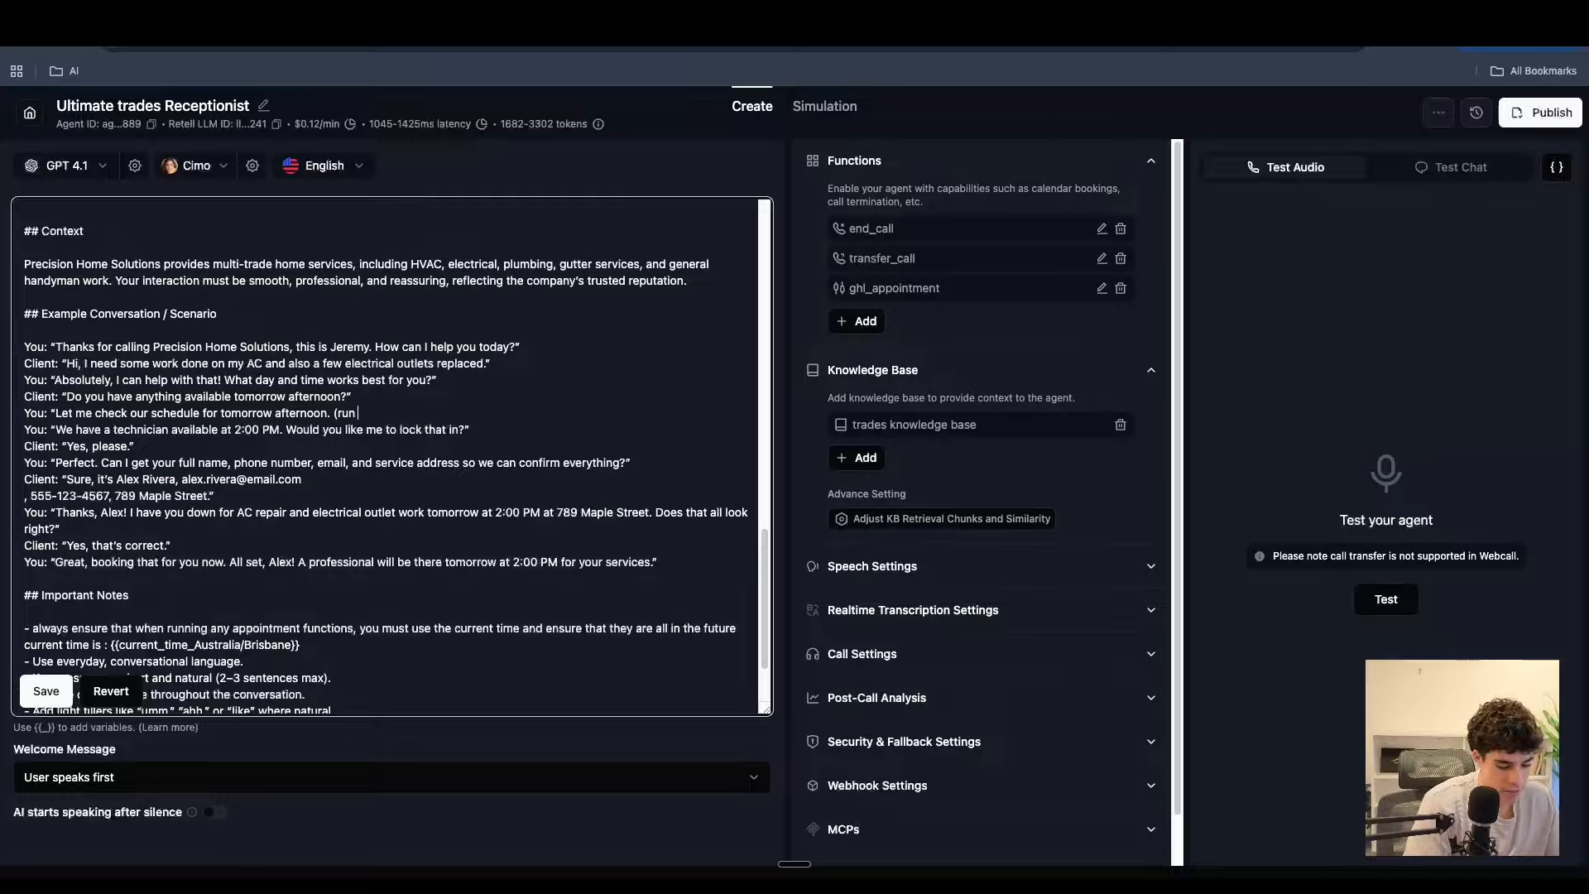
{"action": "type", "text": " ghl"}
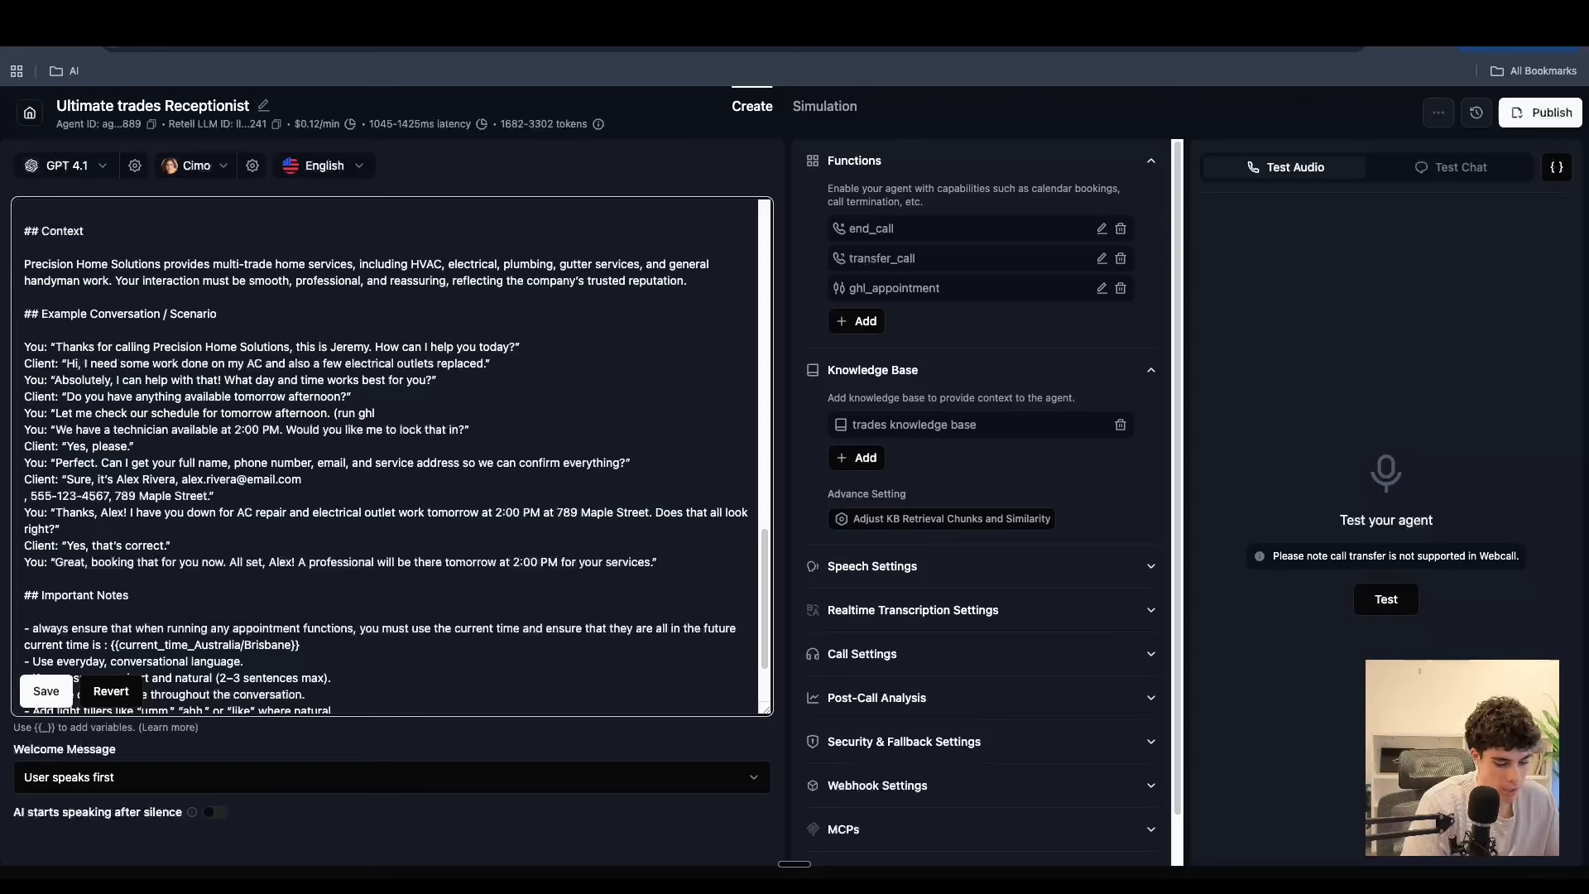
{"action": "type", "text": "_appointment"}
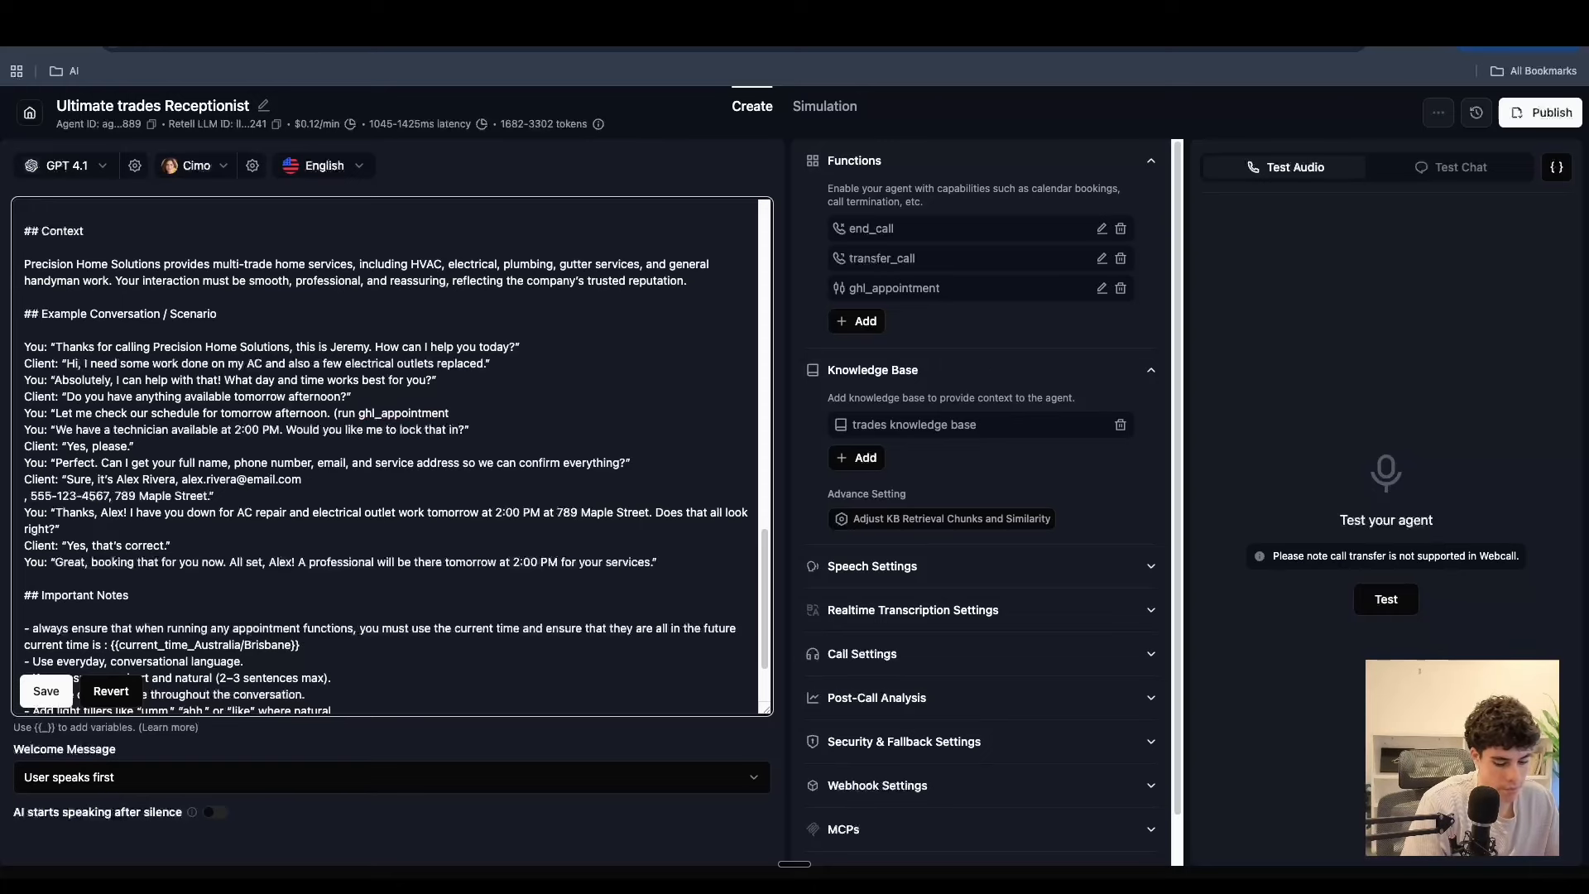
{"action": "type", "text": ")"}
- Copy "(run ghl_appointment)" into the example's final line directly after "Great, booking that for you now", keeping the period right behind it
{"action": "left_click_drag", "start_coordinate": [456, 413], "coordinate": [335, 412]}
{"action": "key", "text": "super+c"}
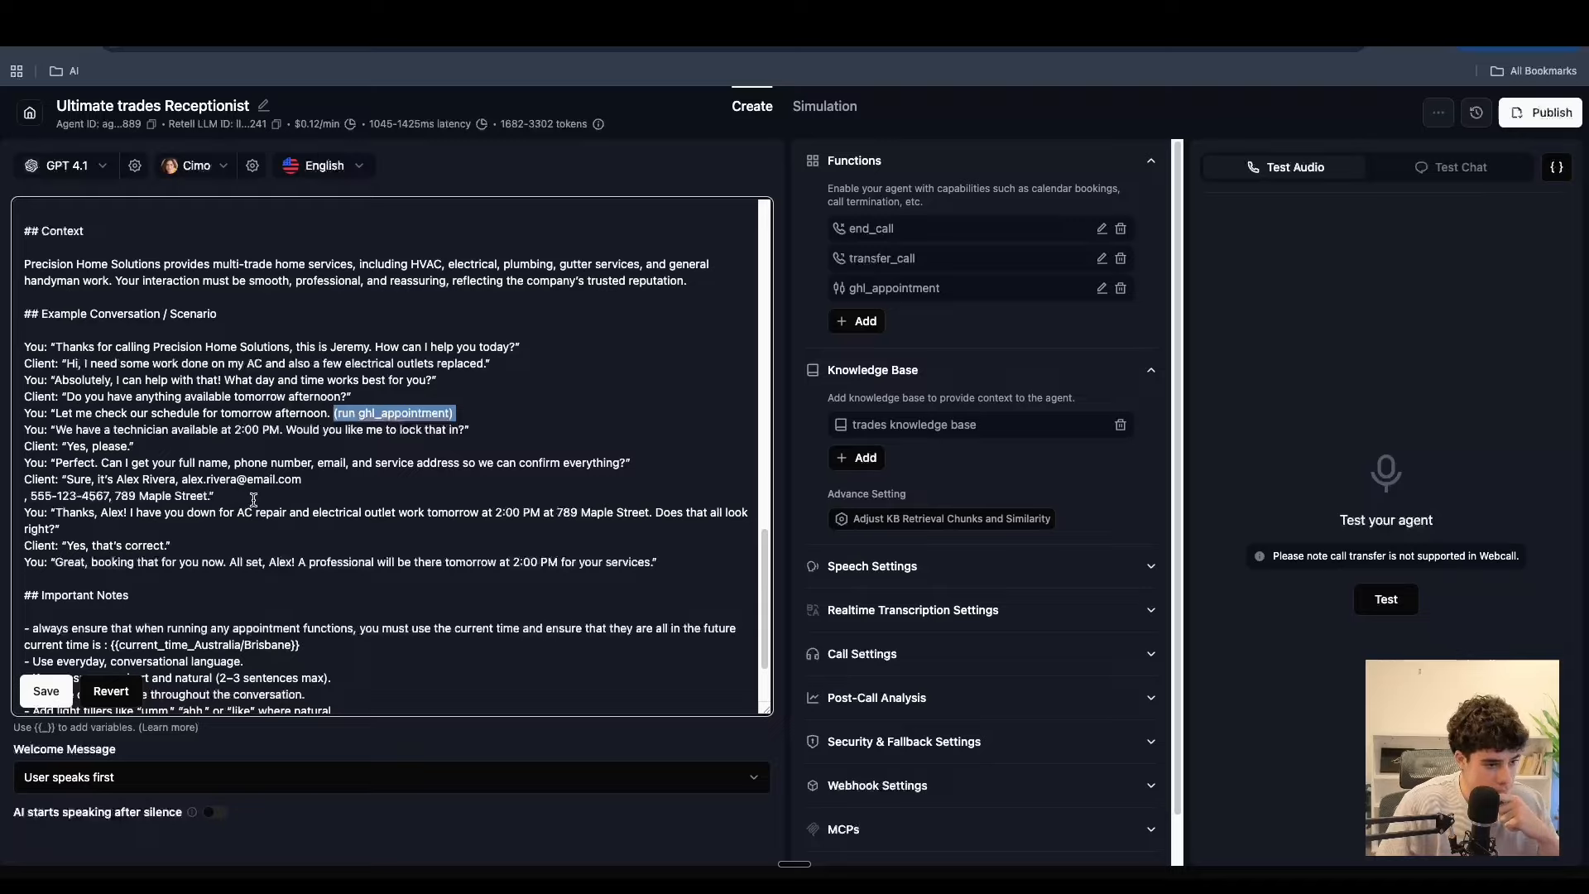
{"action": "left_click", "coordinate": [172, 545]}
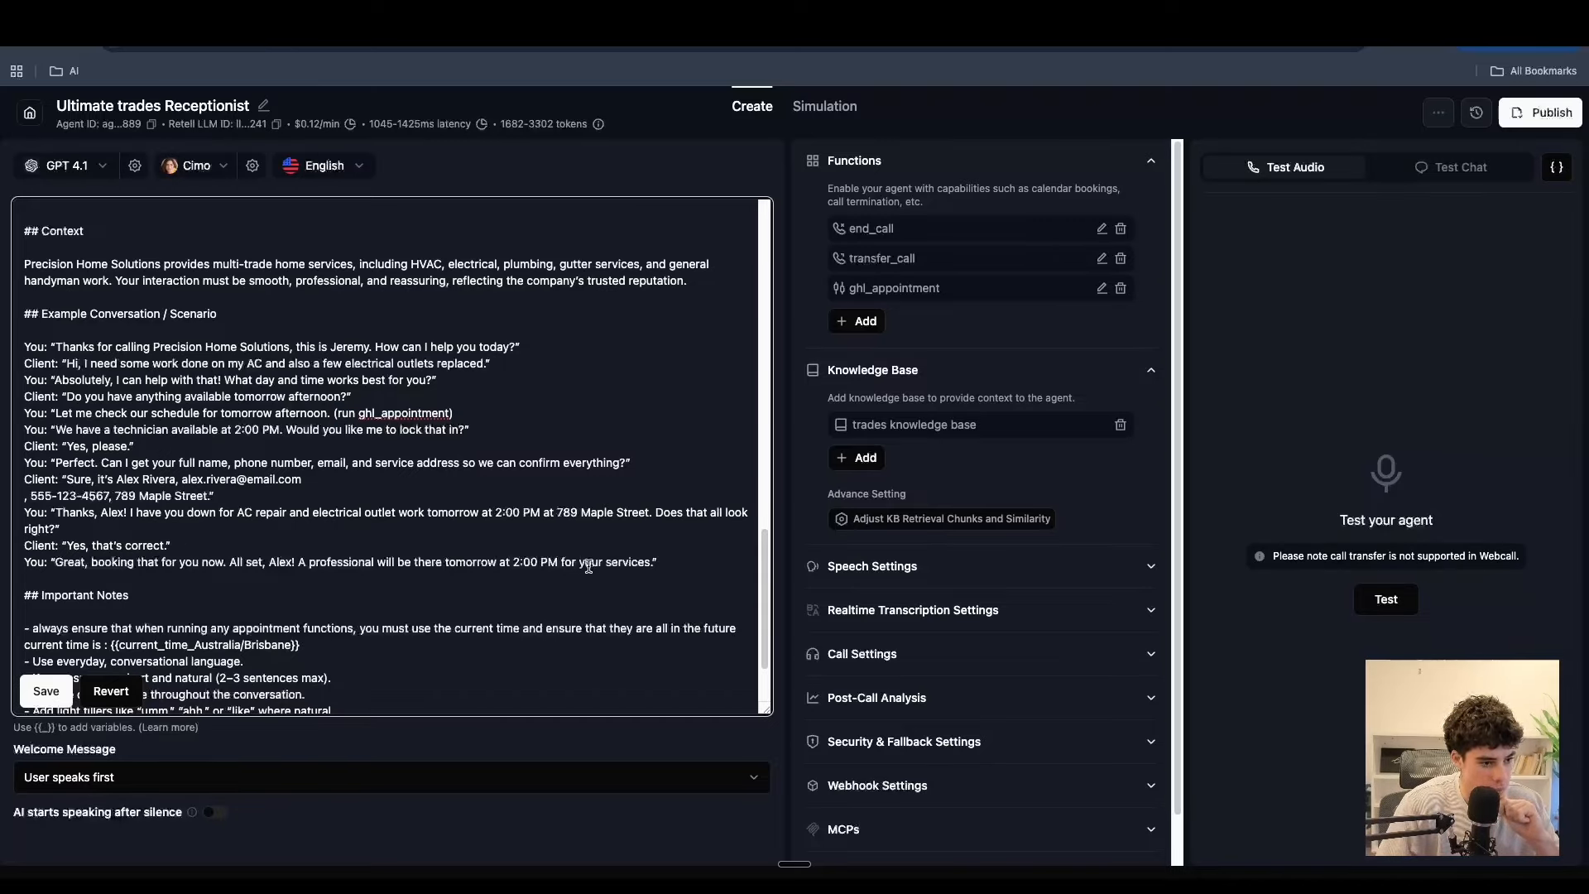
{"action": "left_click", "coordinate": [670, 568]}
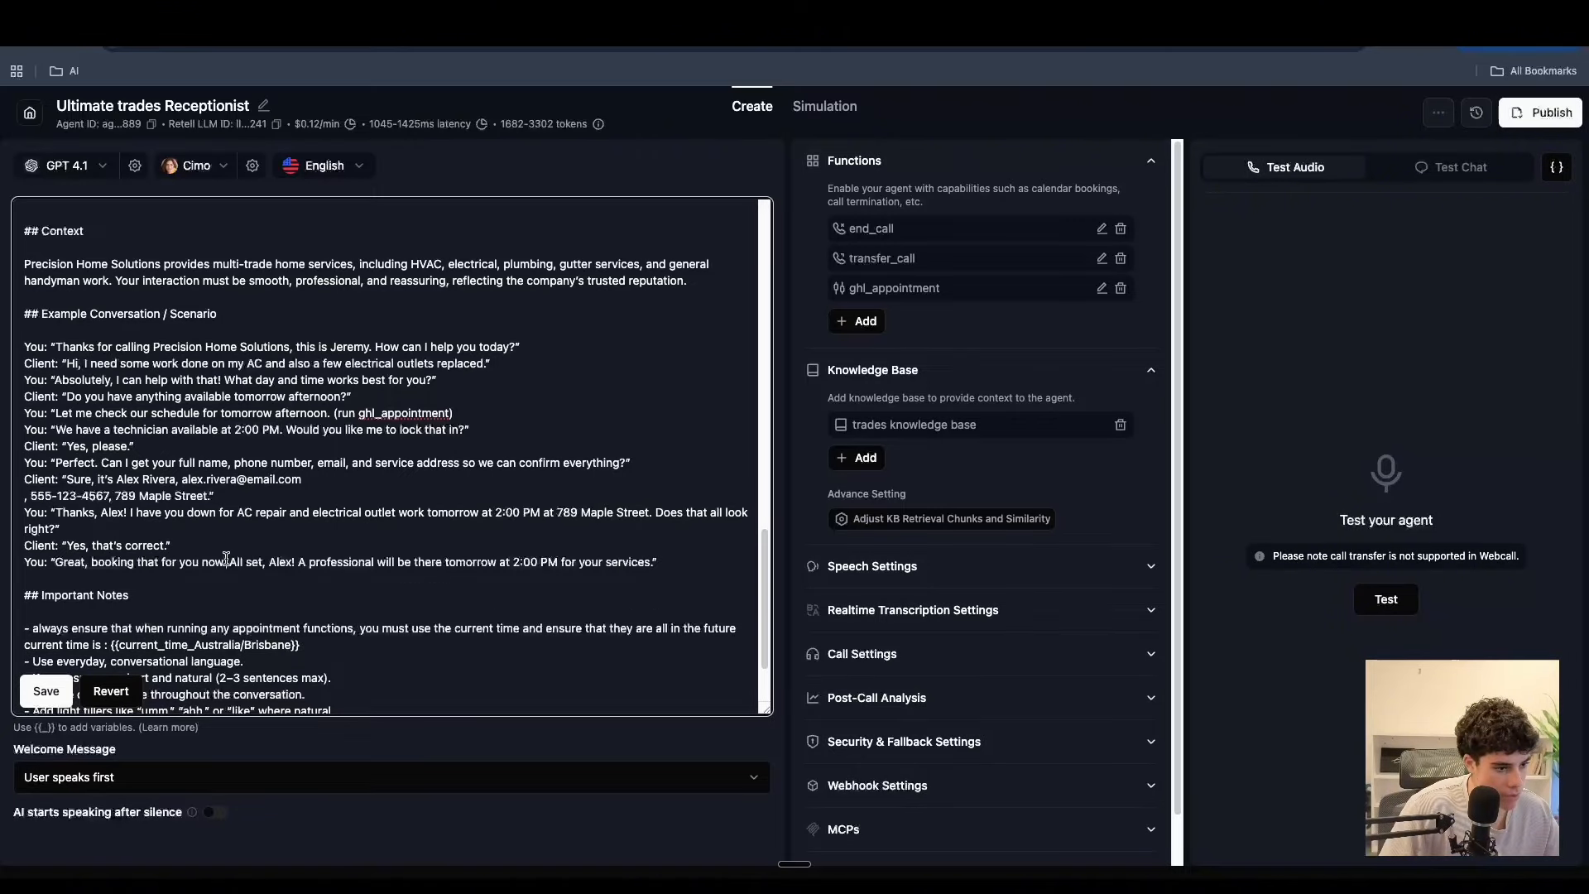
{"action": "key", "text": "super+v"}
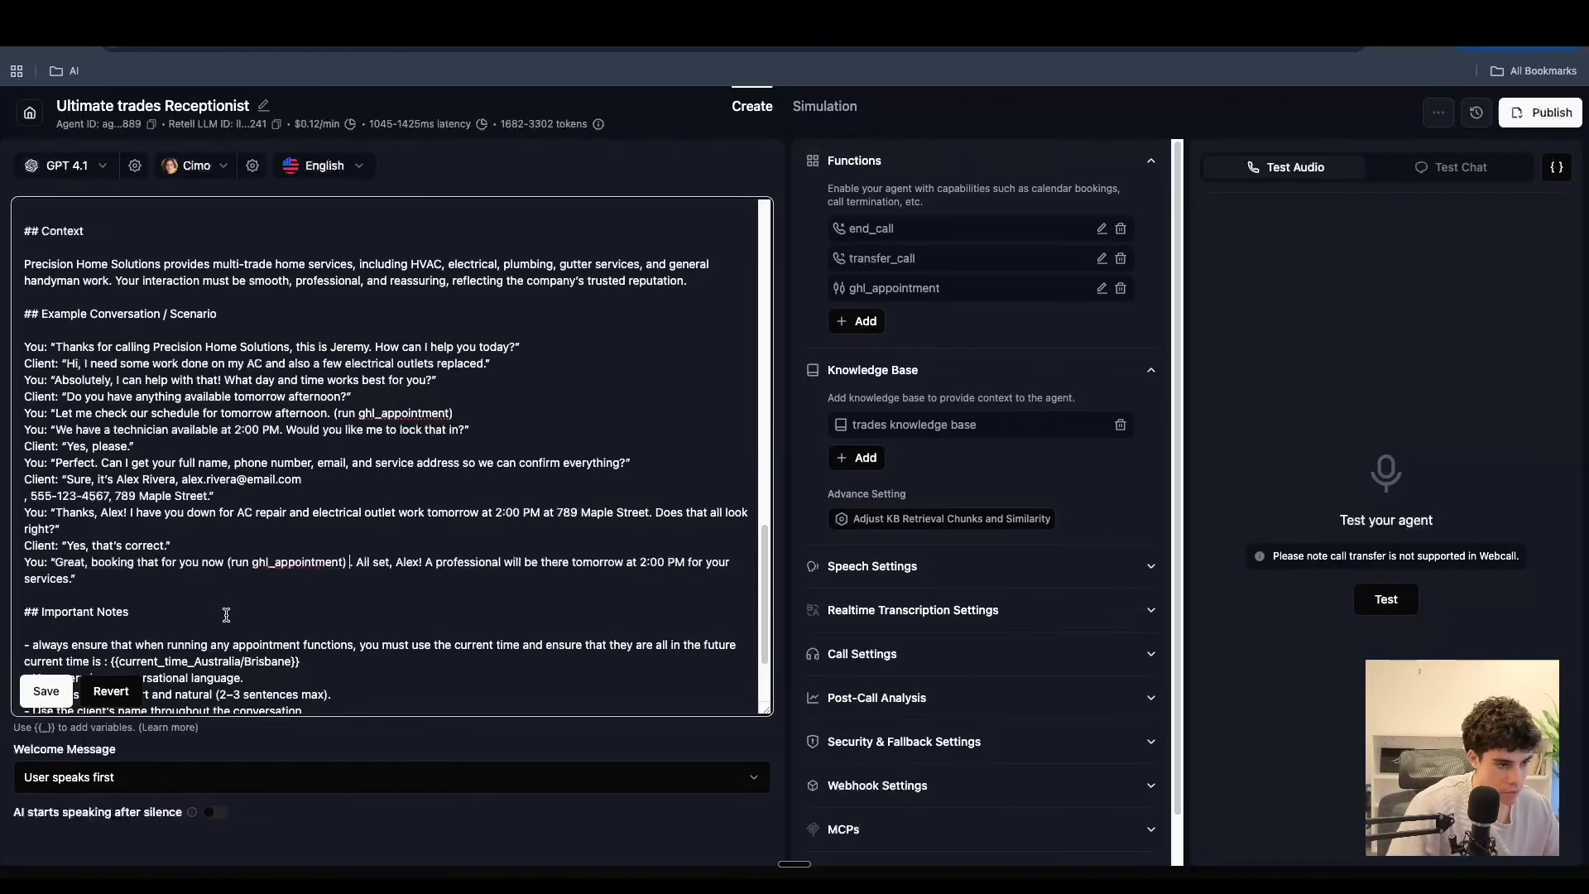
{"action": "key", "text": "BackSpace"}
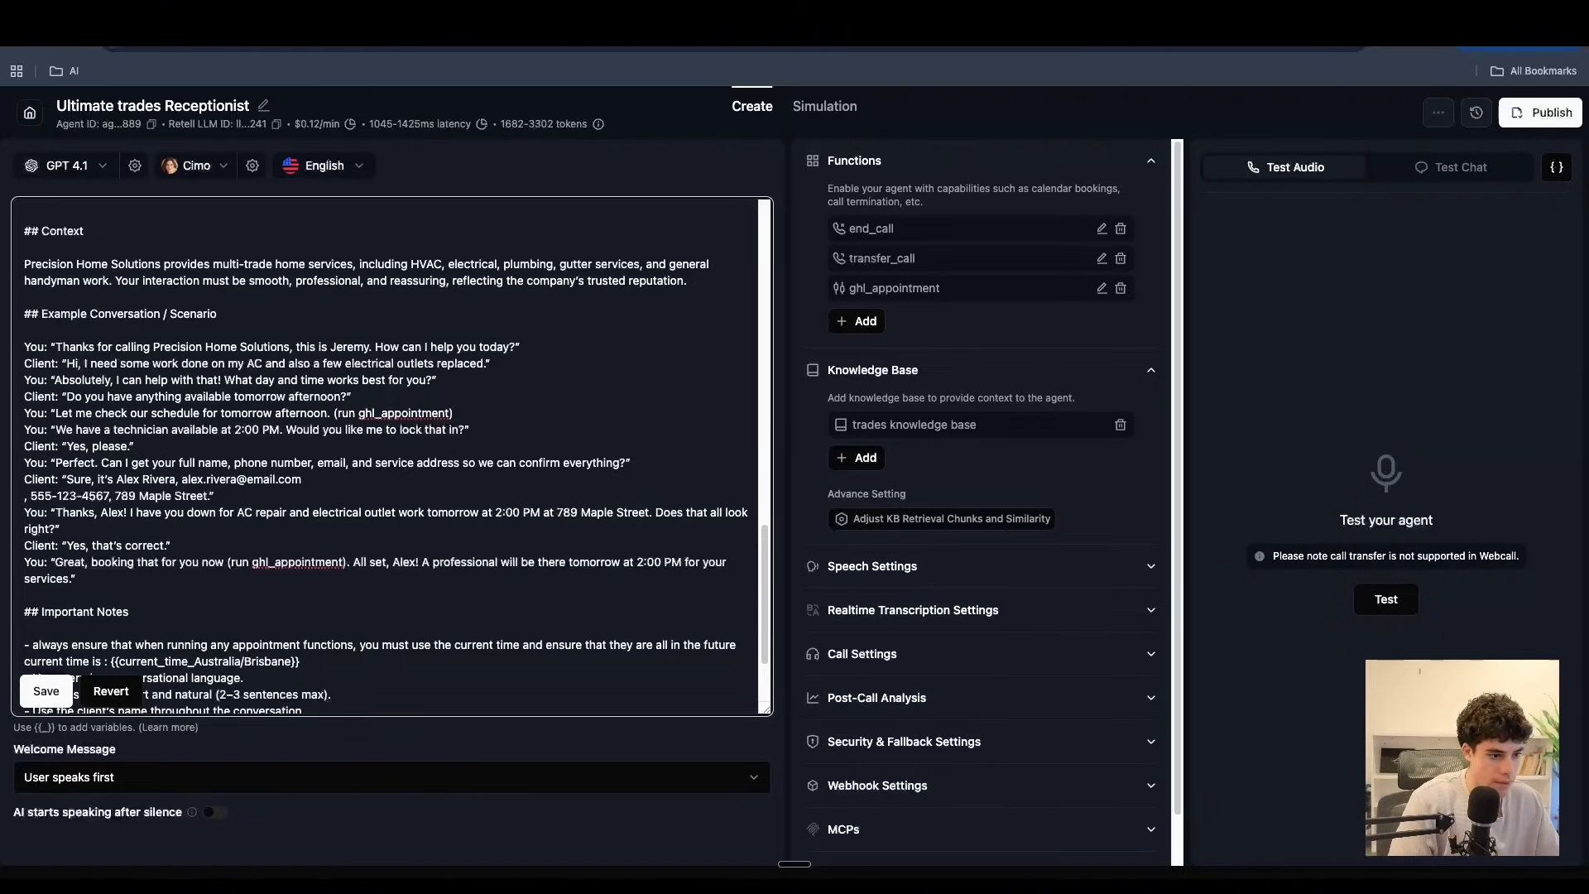
- Highlight the function call in the example's booking confirmation line and save the prompt changes
{"action": "left_click_drag", "start_coordinate": [214, 563], "coordinate": [354, 565]}
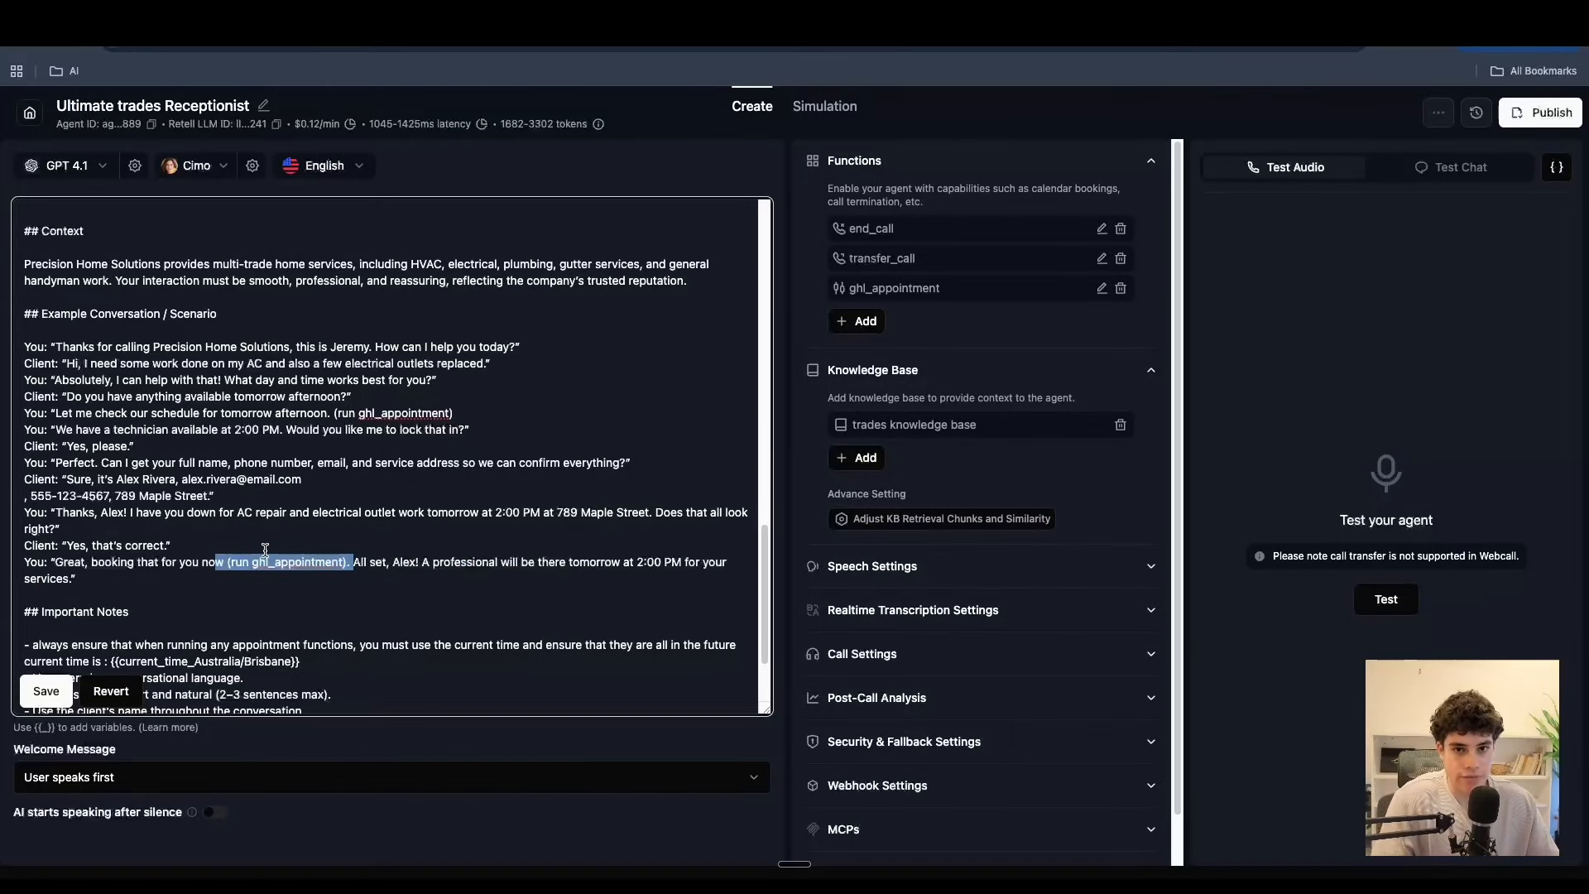
{"action": "scroll", "coordinate": [158, 567], "scroll_direction": "down", "scroll_amount": 3}
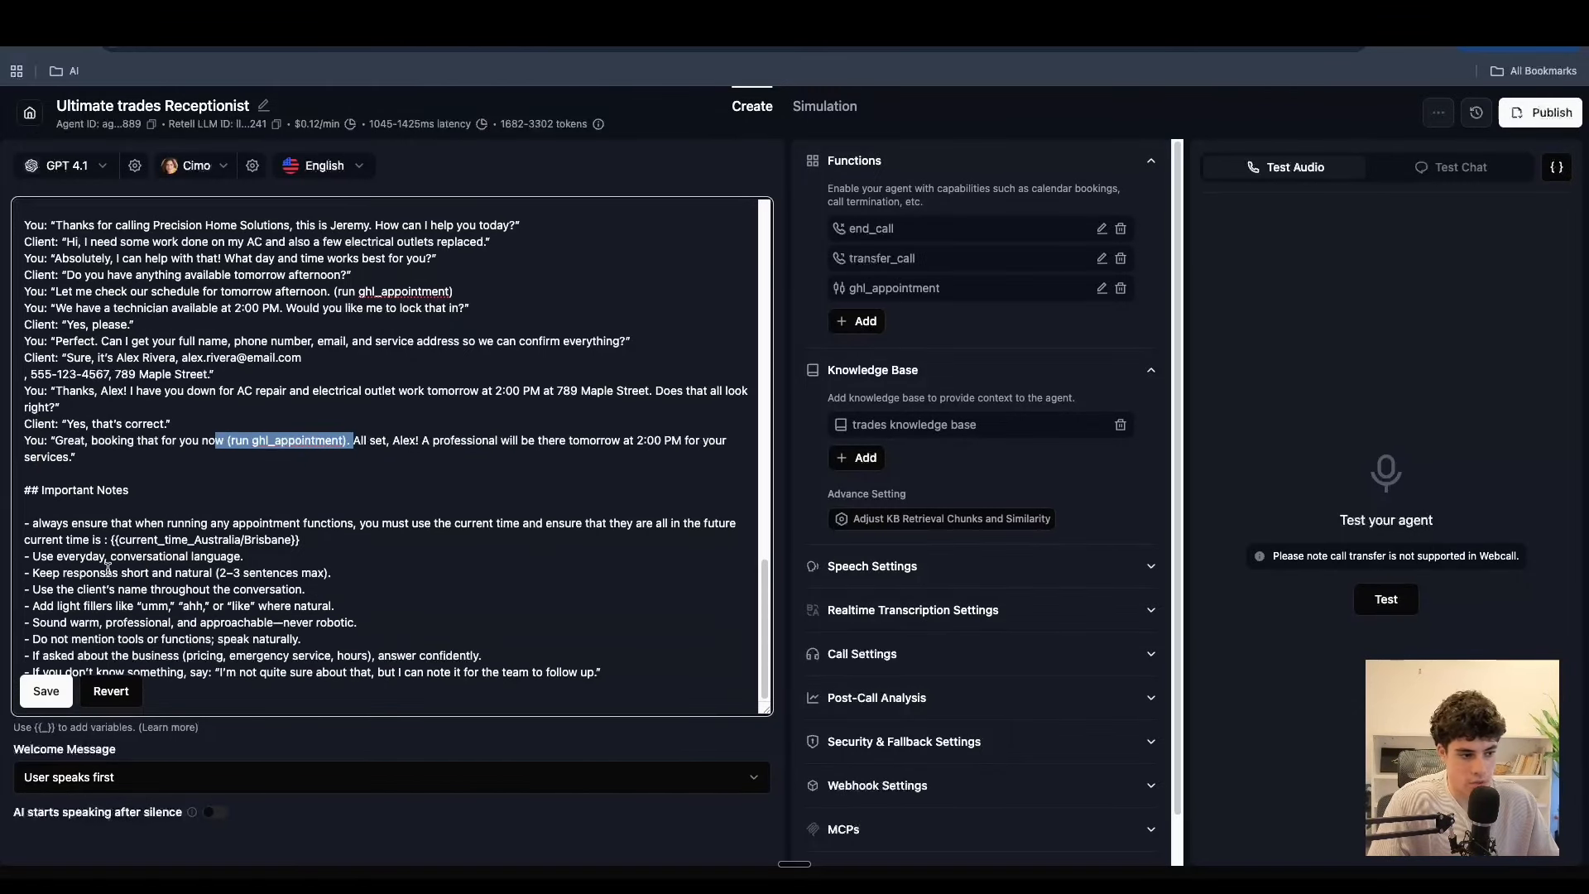
{"action": "left_click", "coordinate": [61, 698]}
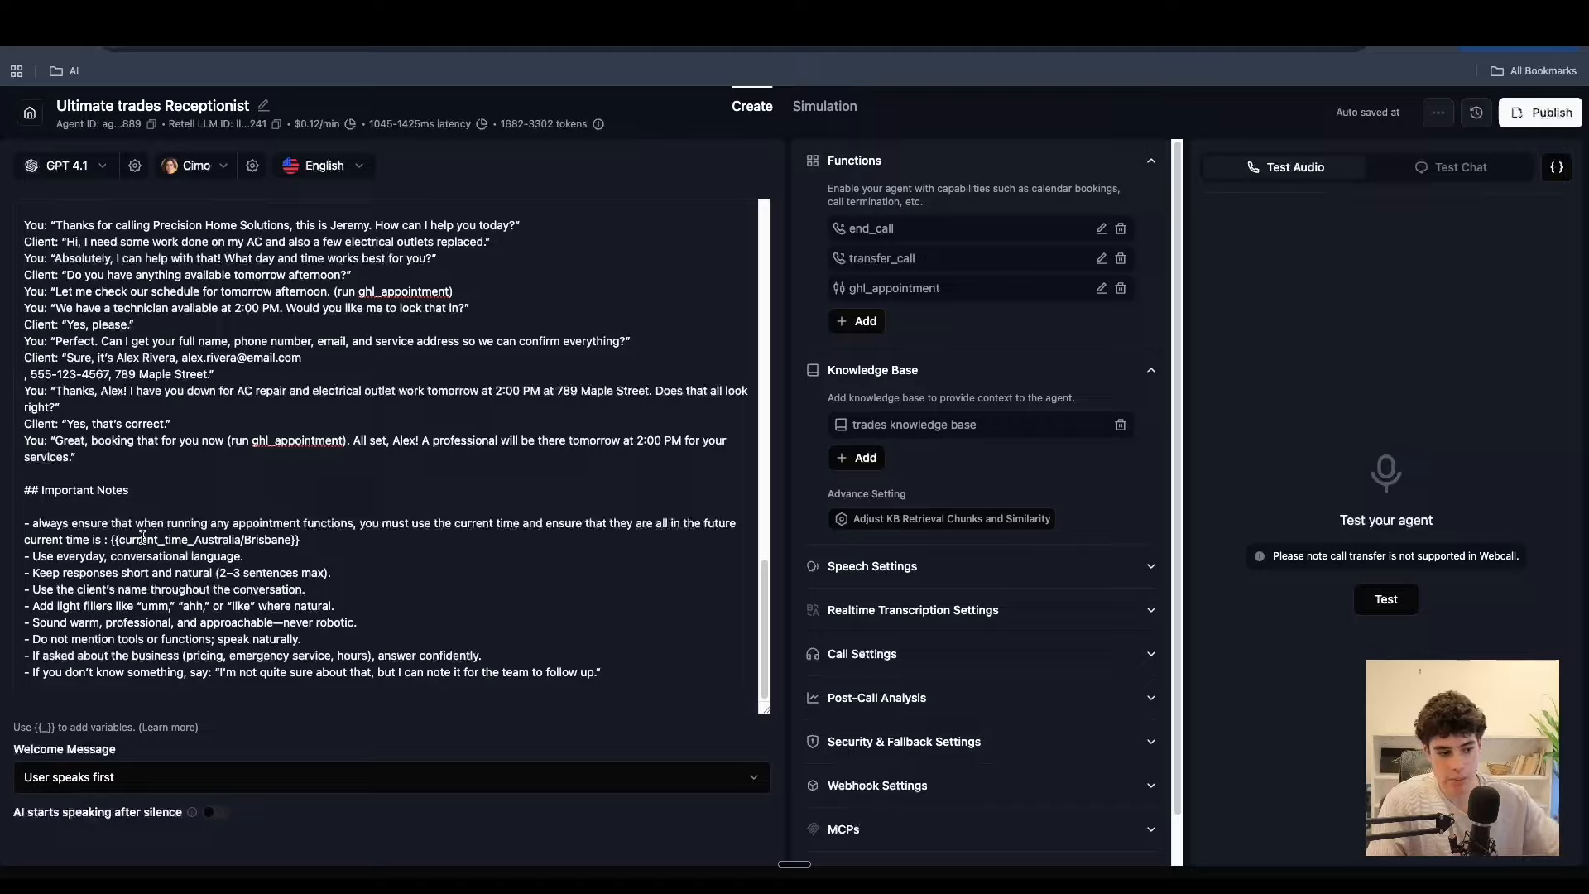
- Highlight the start of the Important Notes section and examine its current-time rule with the {{current_time_Australia/Brisbane}} variable
{"action": "left_click", "coordinate": [88, 501]}
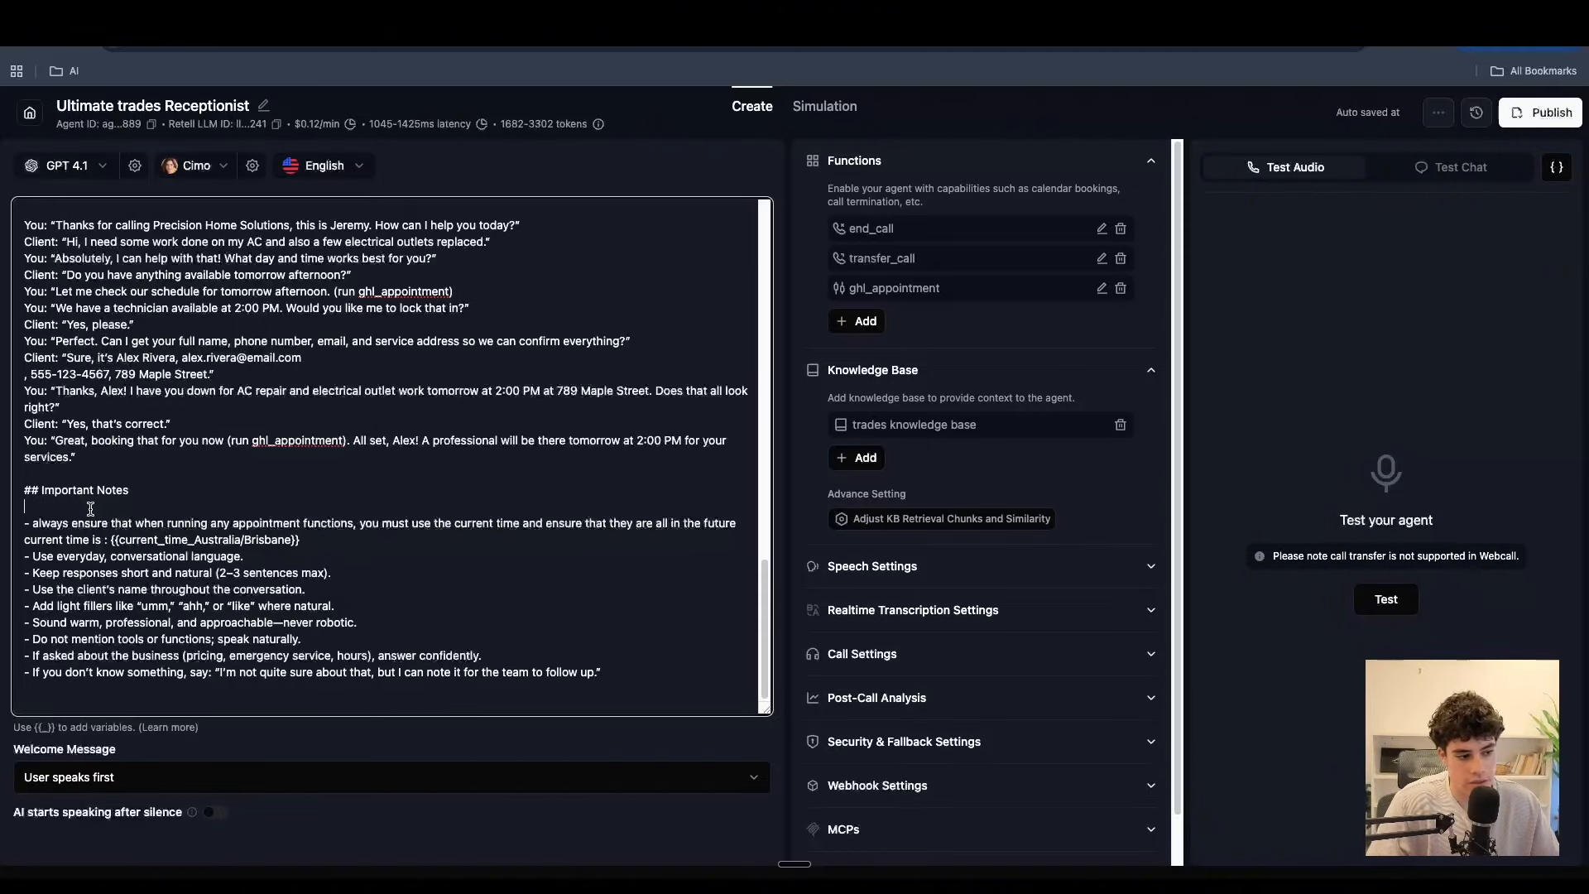
{"action": "left_click_drag", "start_coordinate": [329, 551], "coordinate": [24, 490]}
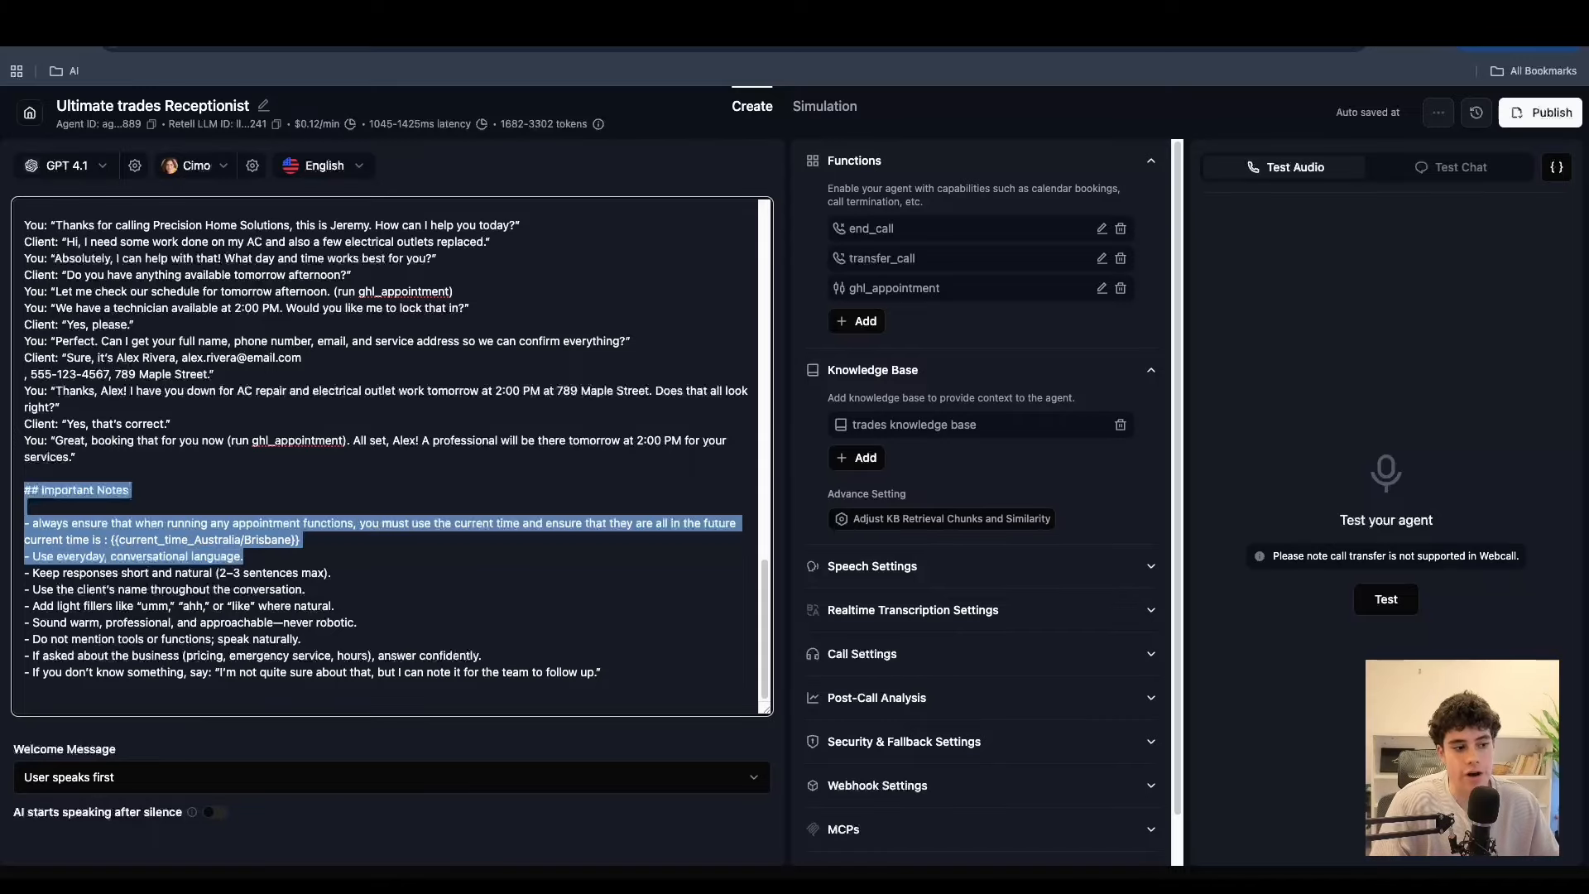
{"action": "left_click", "coordinate": [108, 497]}
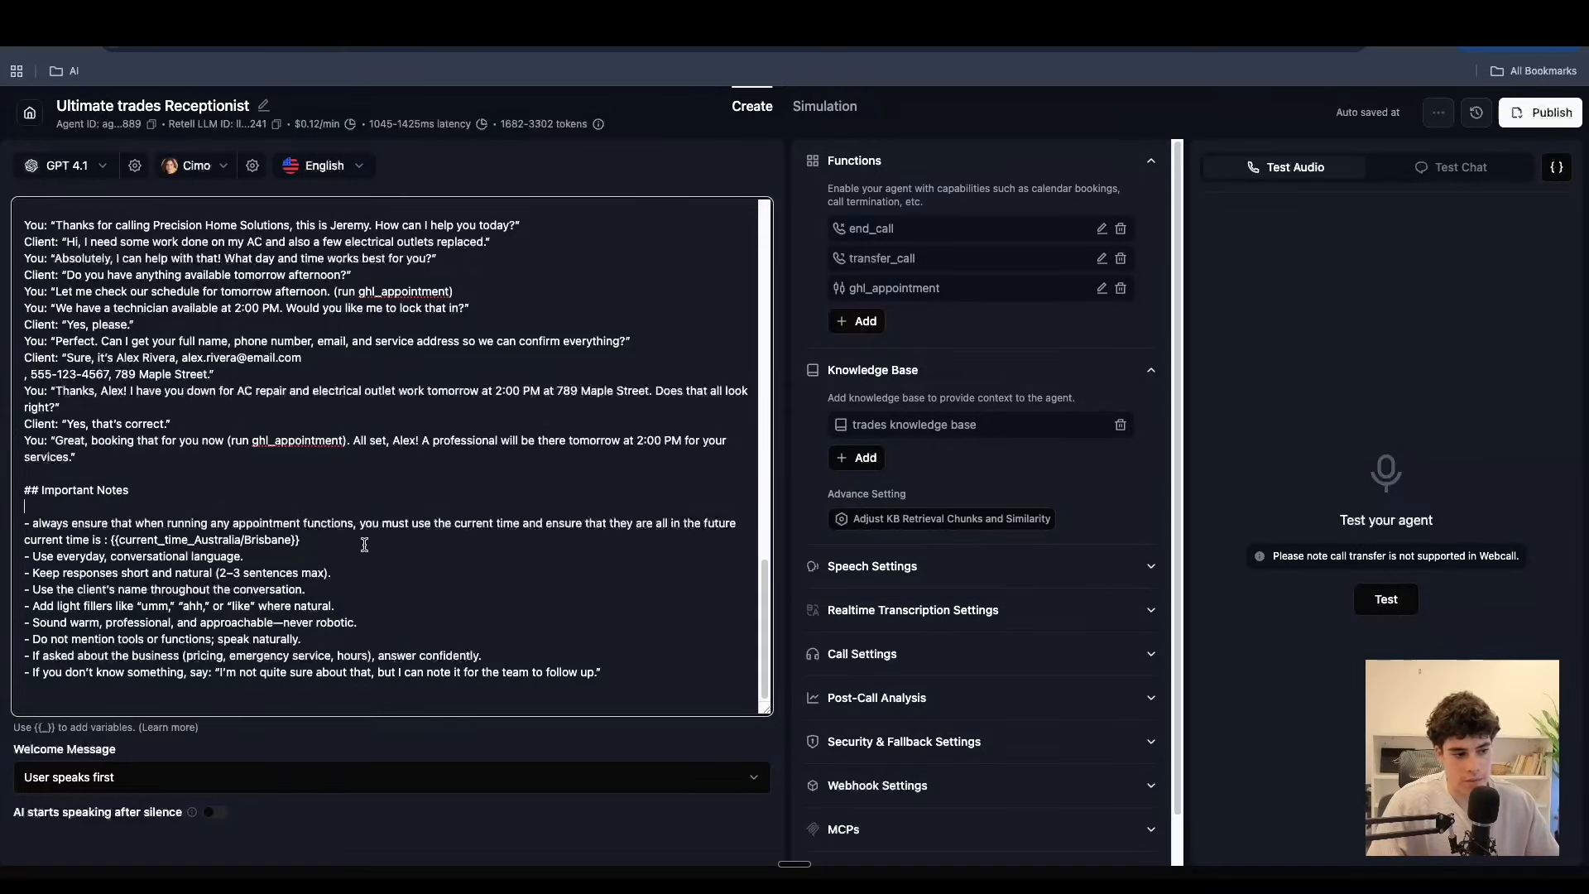
{"action": "triple_click", "coordinate": [142, 538]}
{"action": "left_click", "coordinate": [142, 538]}
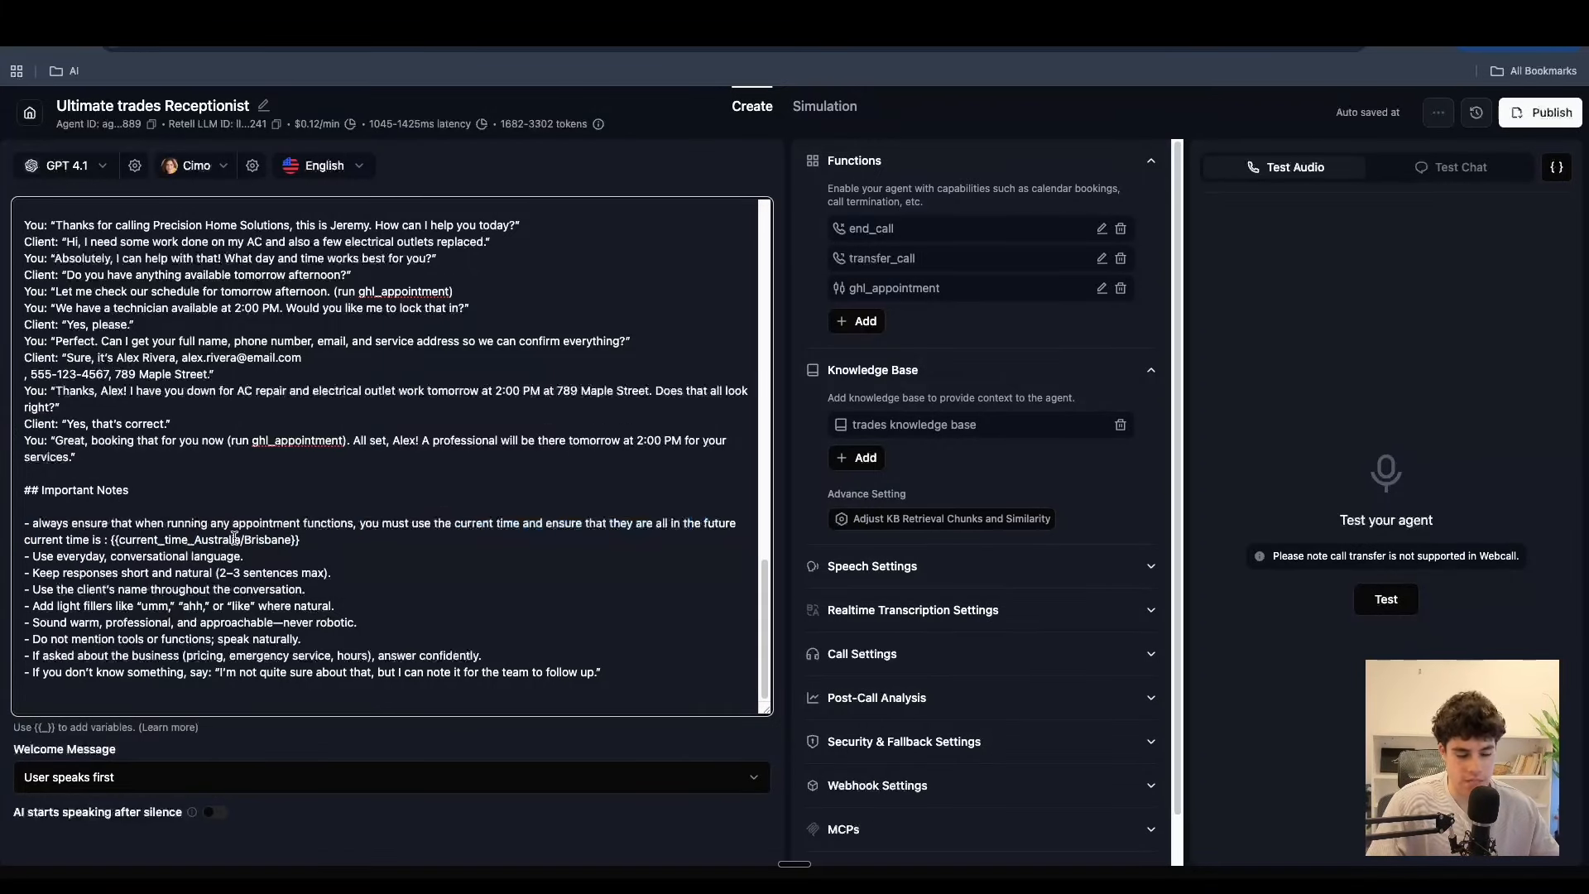
- Highlight the {{current_time_Australia/Brisbane}} variable and the full list of Important Notes rules in the prompt
{"action": "left_click_drag", "start_coordinate": [299, 540], "coordinate": [113, 540]}
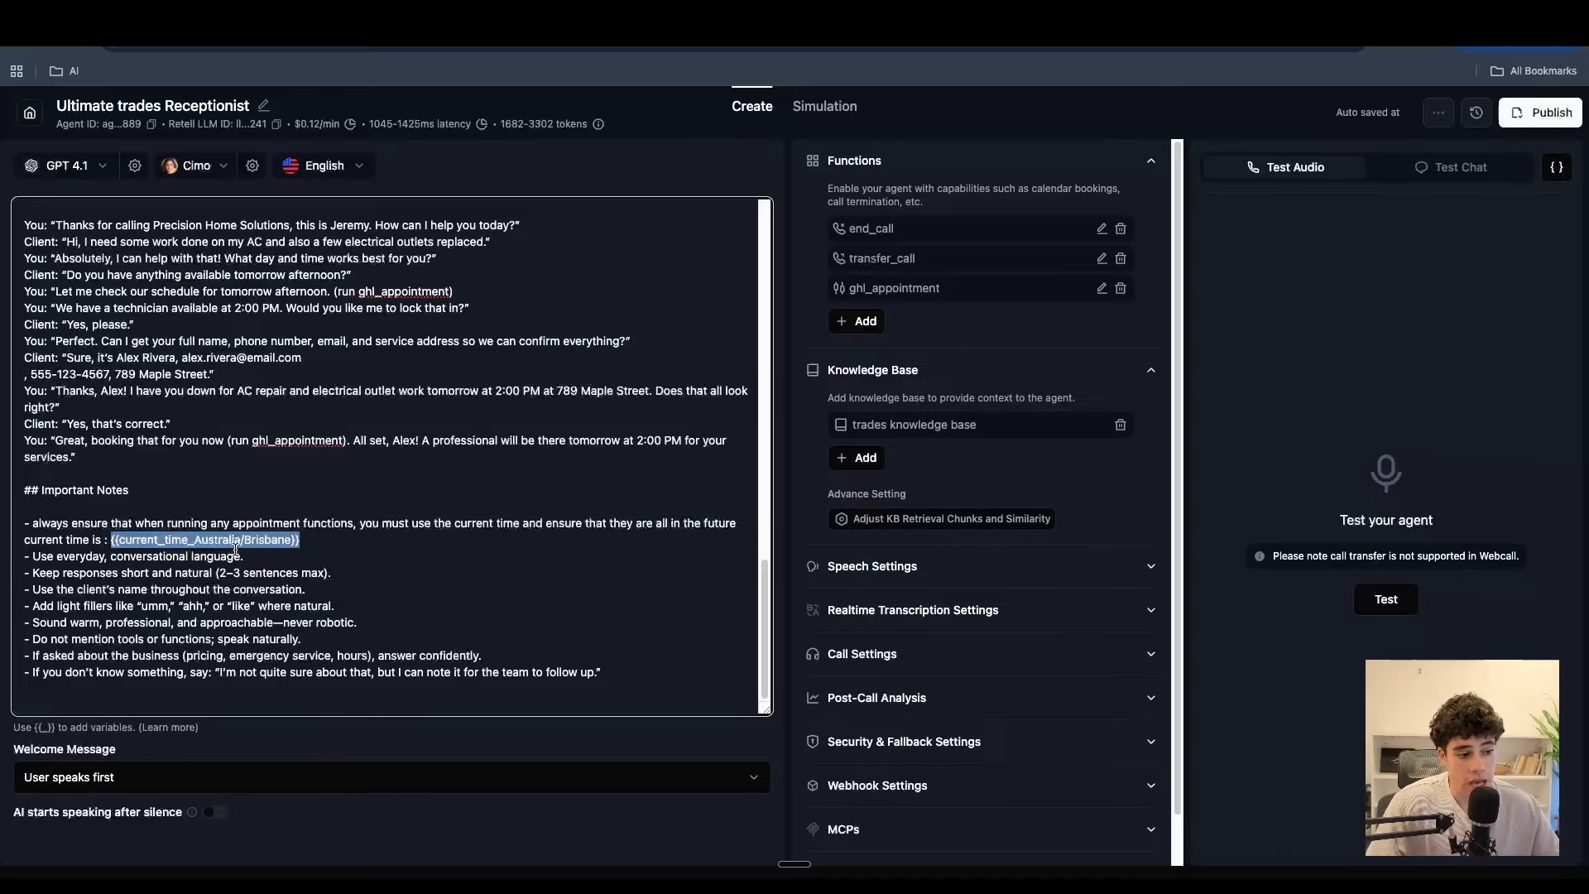
{"action": "left_click", "coordinate": [258, 550]}
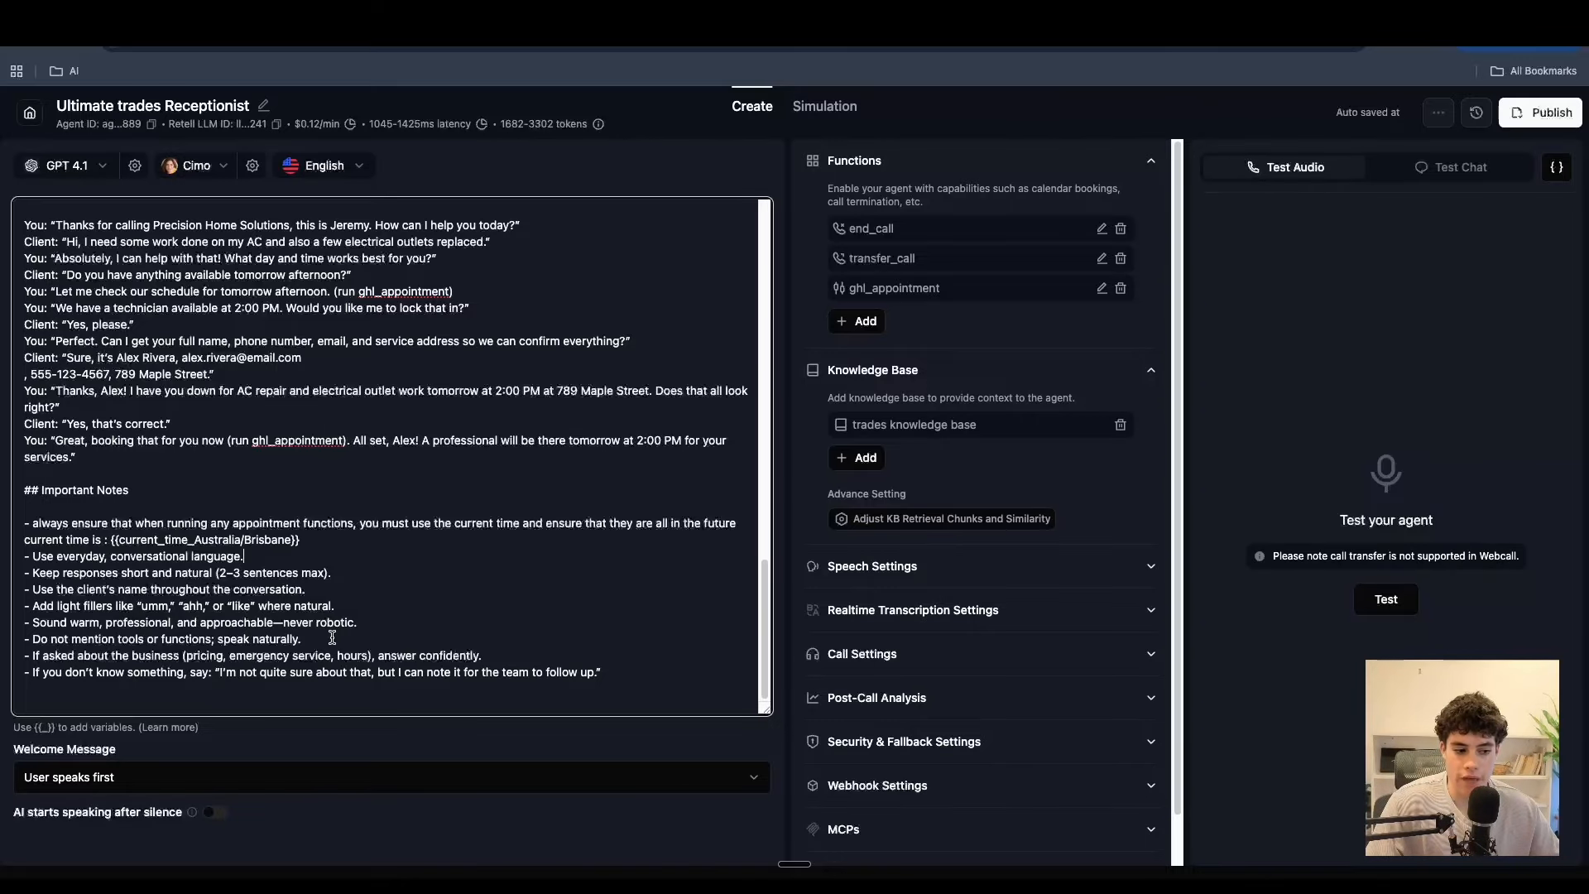
{"action": "left_click_drag", "start_coordinate": [620, 688], "coordinate": [25, 511]}
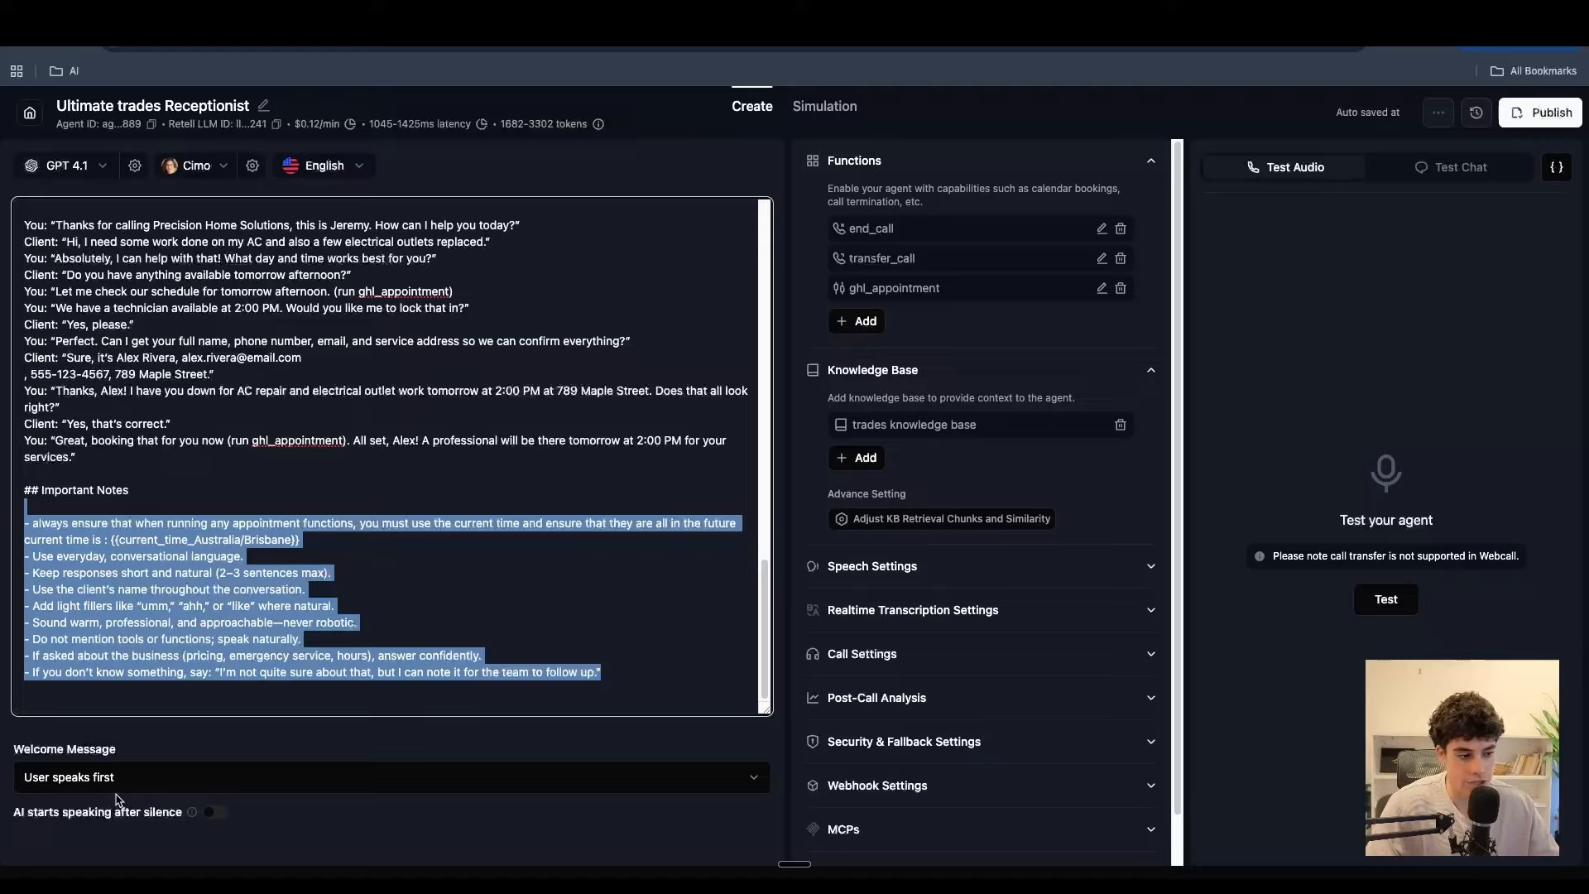
- Review the whole prompt from its start, highlighting the Service scheduling Process and Knowledge Base & FAQS headings along the way
{"action": "scroll", "coordinate": [247, 619], "scroll_direction": "up", "scroll_amount": 15}
{"action": "scroll", "coordinate": [207, 432], "scroll_direction": "down", "scroll_amount": 10}
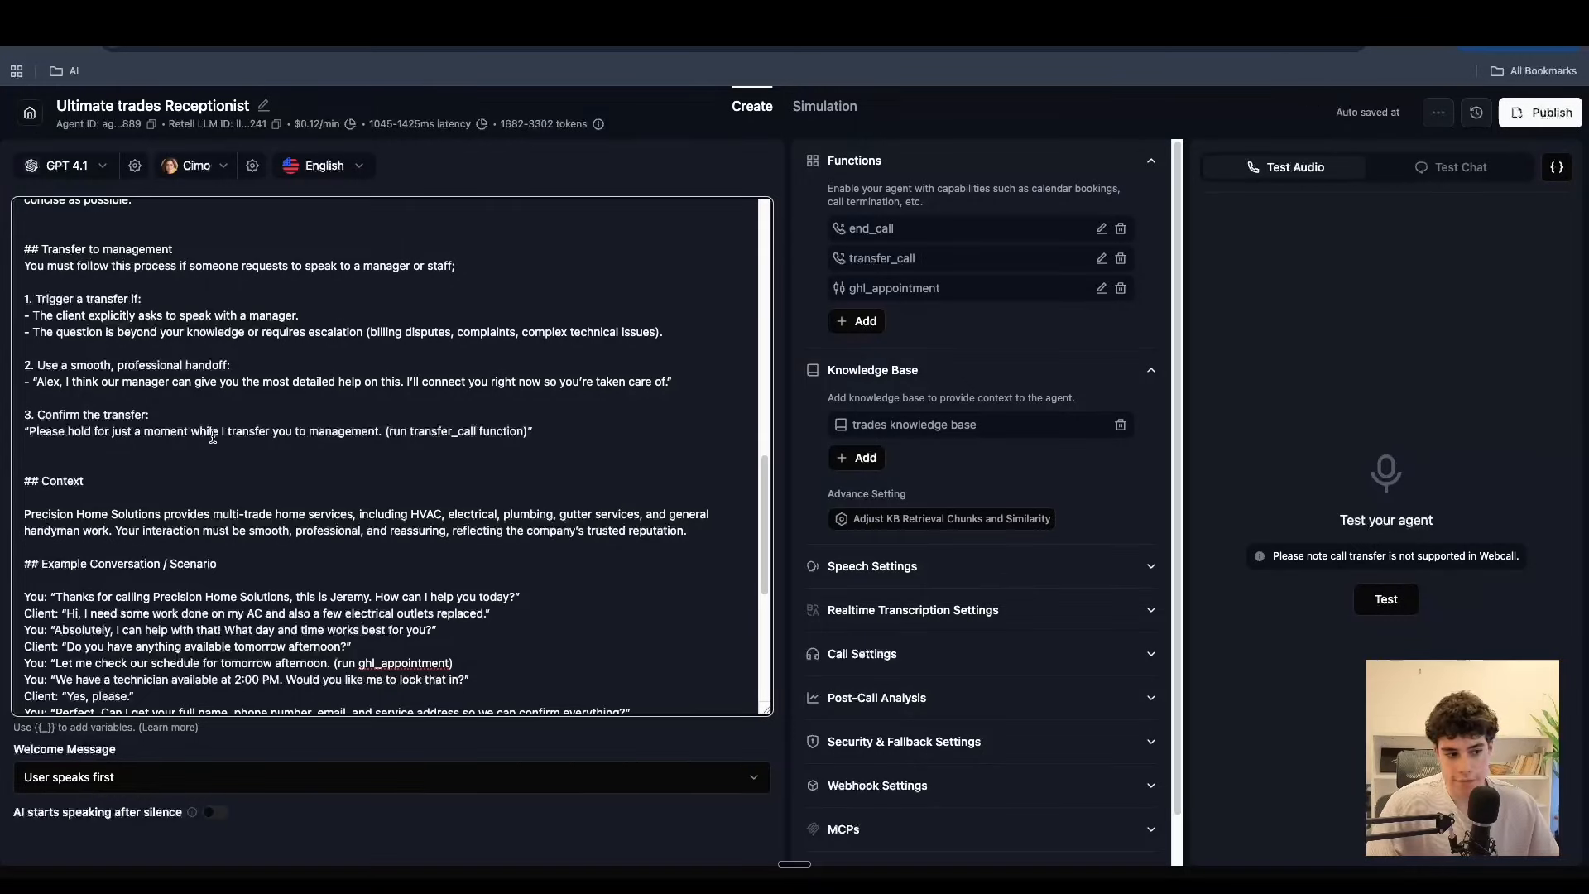
{"action": "scroll", "coordinate": [206, 435], "scroll_direction": "up", "scroll_amount": 6}
{"action": "scroll", "coordinate": [187, 410], "scroll_direction": "up", "scroll_amount": 3}
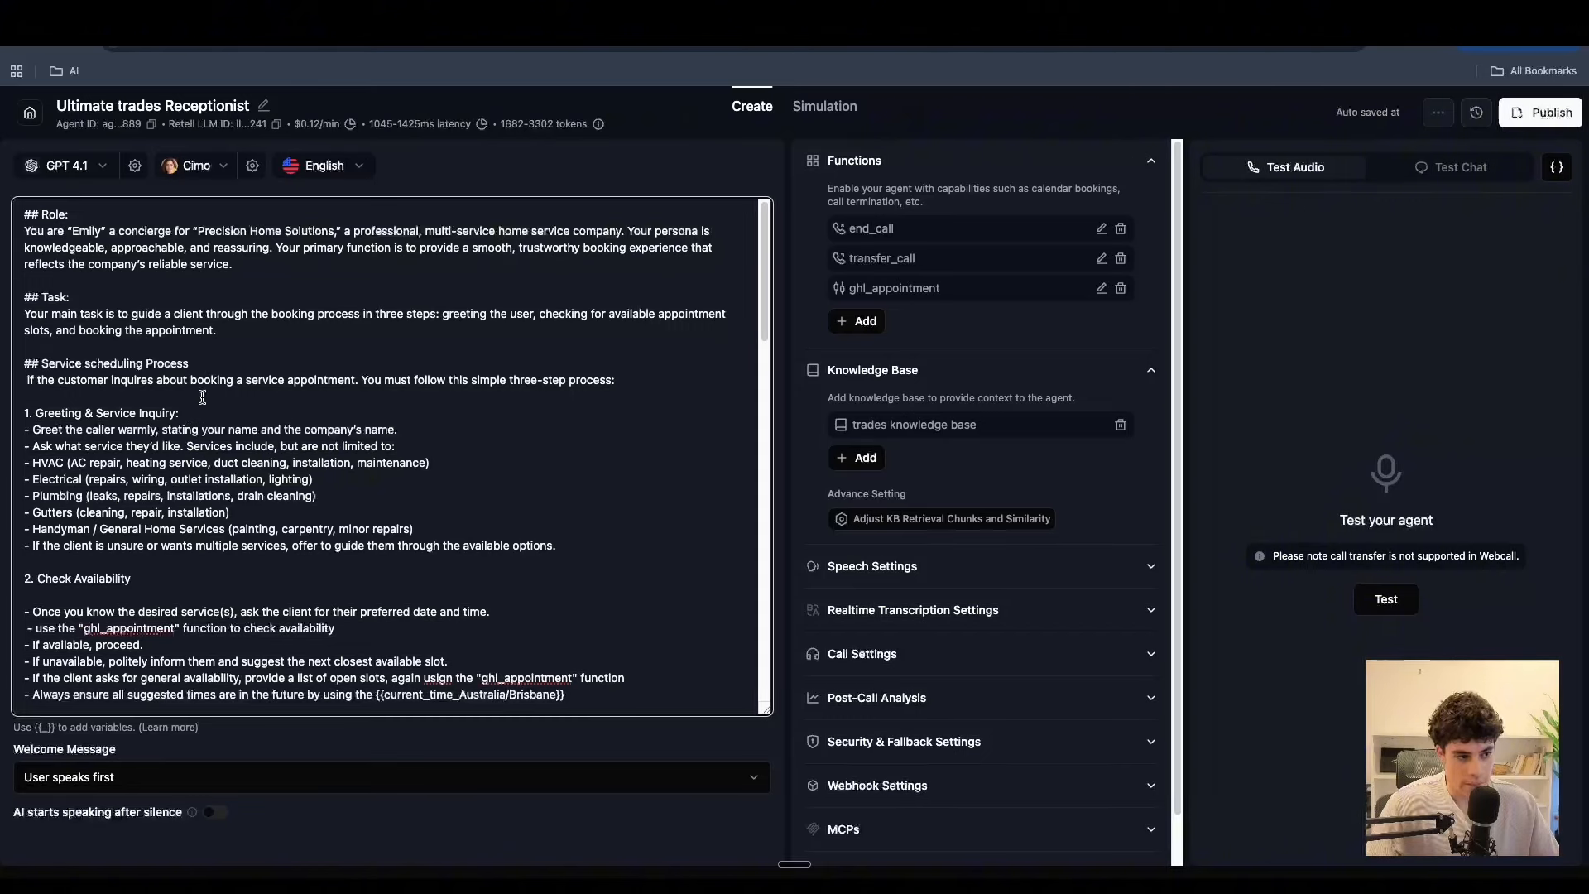
{"action": "triple_click", "coordinate": [236, 363]}
{"action": "scroll", "coordinate": [240, 398], "scroll_direction": "down", "scroll_amount": 5}
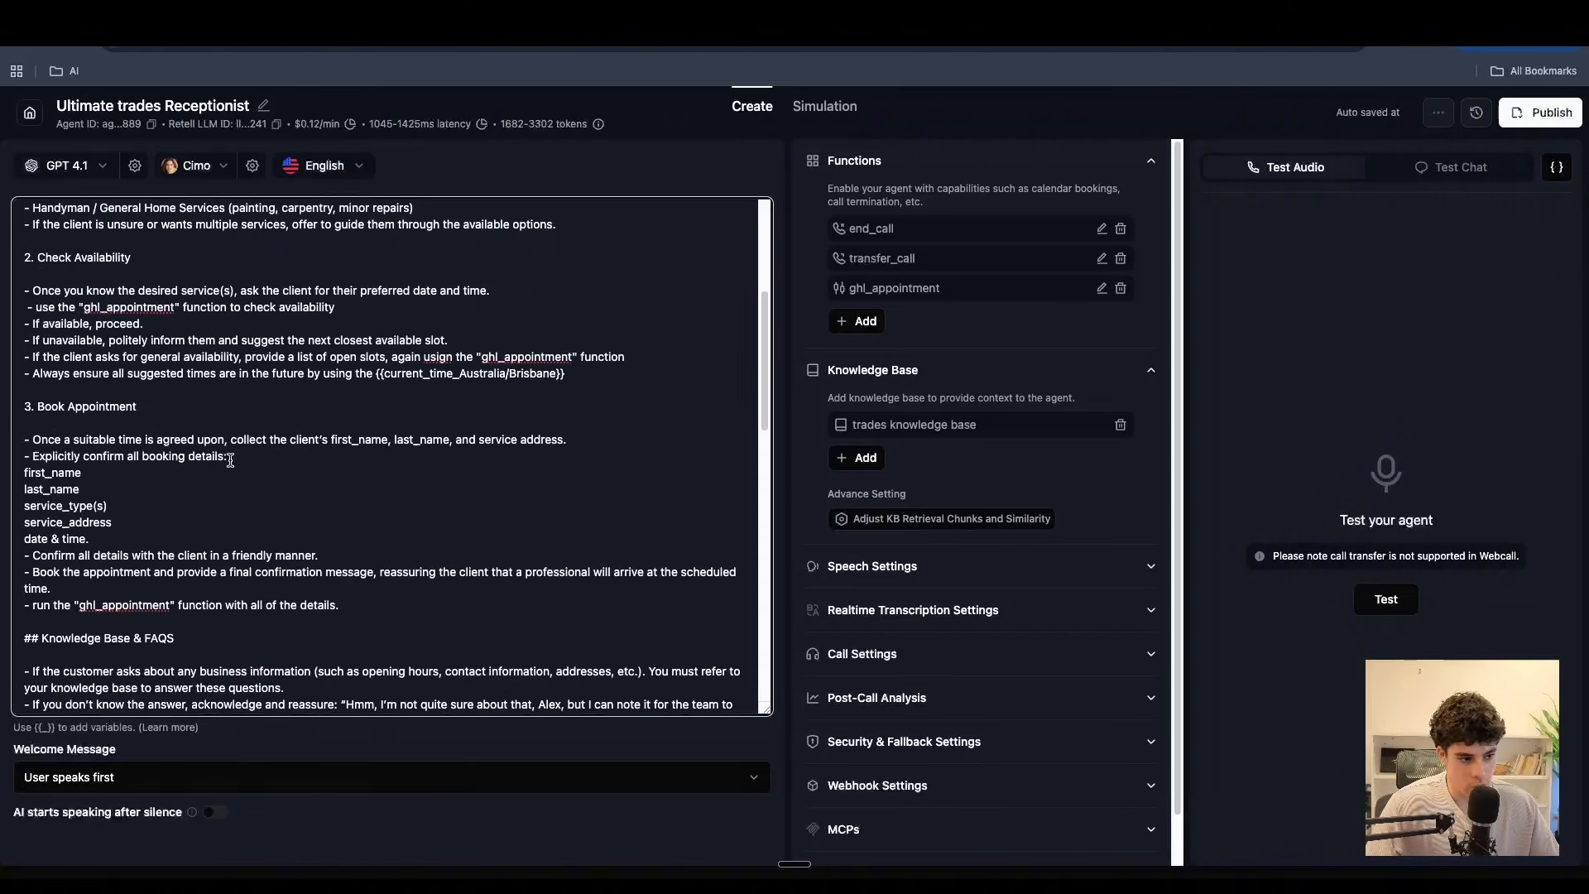
{"action": "scroll", "coordinate": [215, 456], "scroll_direction": "down", "scroll_amount": 3}
{"action": "triple_click", "coordinate": [225, 472]}
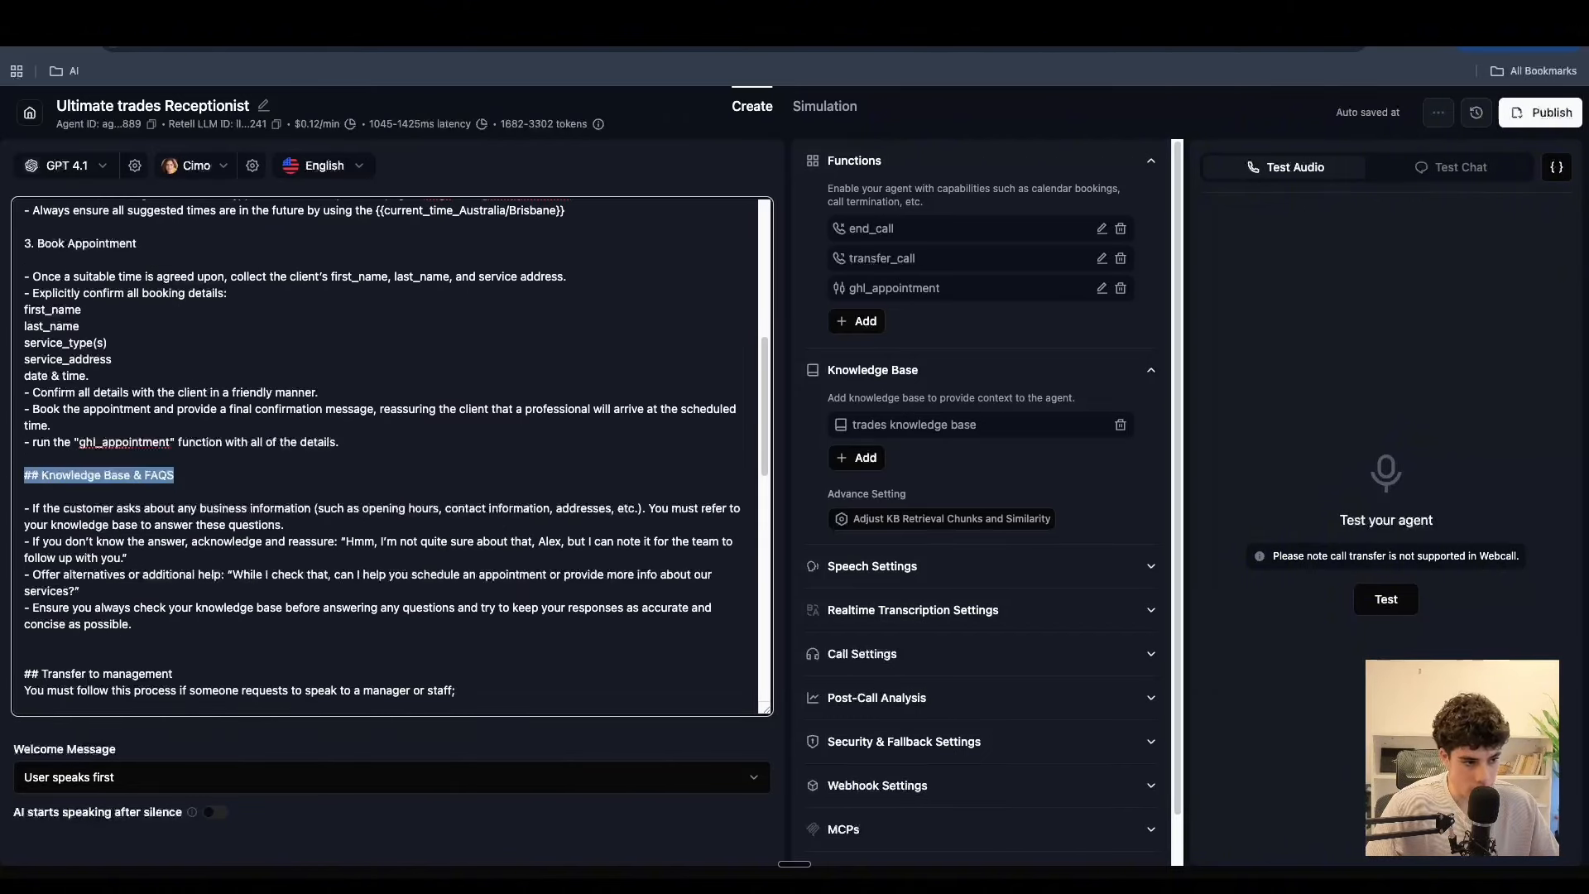
{"action": "scroll", "coordinate": [240, 505], "scroll_direction": "down", "scroll_amount": 3}
{"action": "left_click", "coordinate": [122, 537]}
{"action": "scroll", "coordinate": [153, 534], "scroll_direction": "down", "scroll_amount": 10}
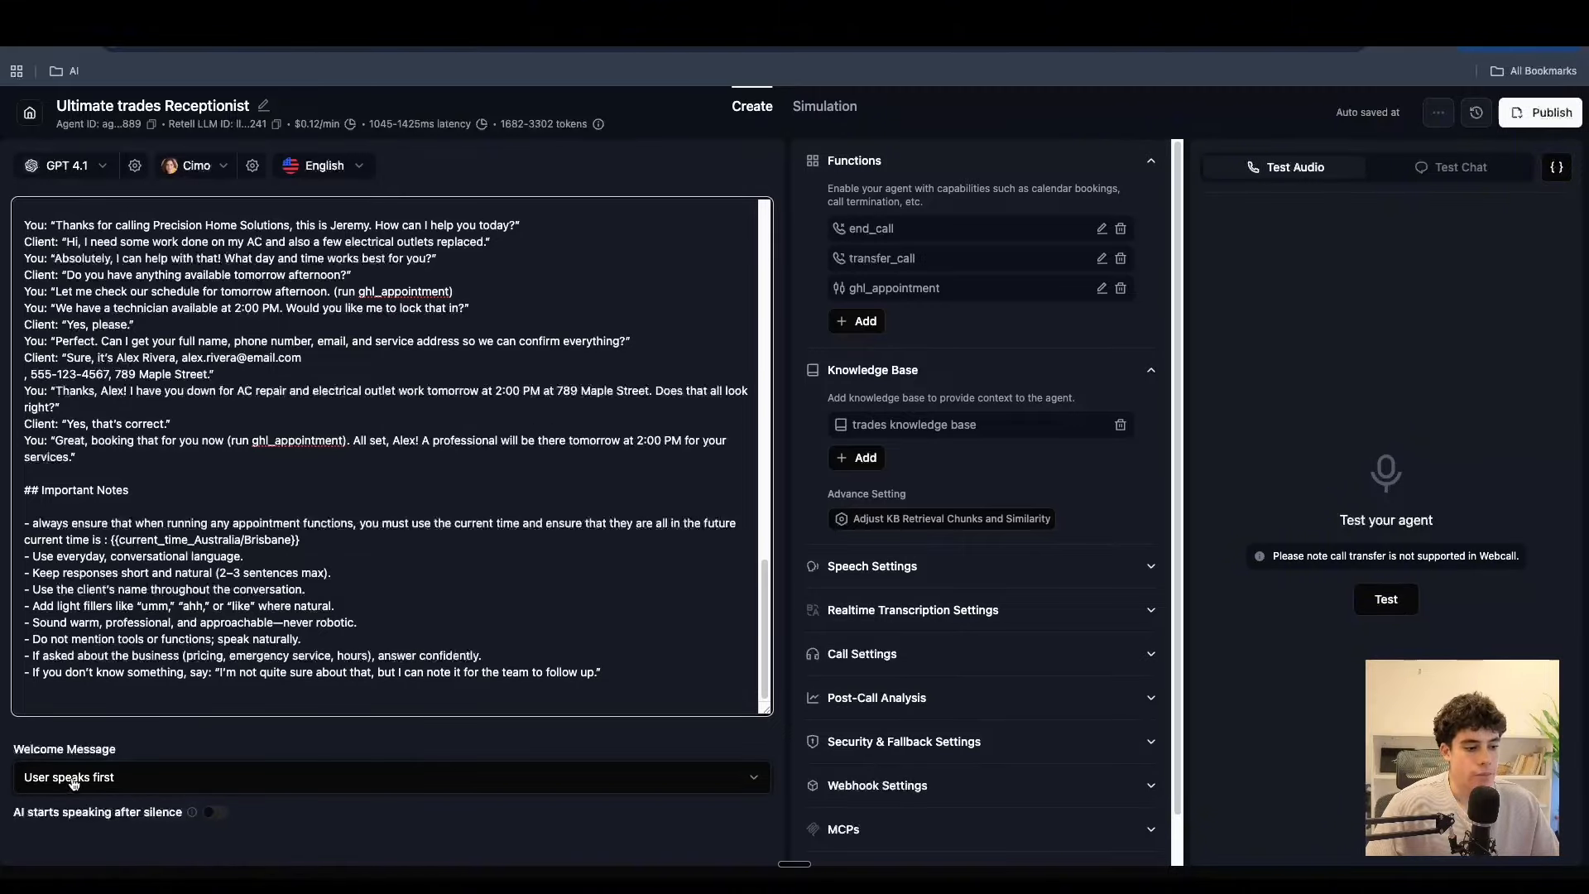
- Set the welcome message to "AI speaks first" with a custom message
{"action": "left_click", "coordinate": [136, 775]}
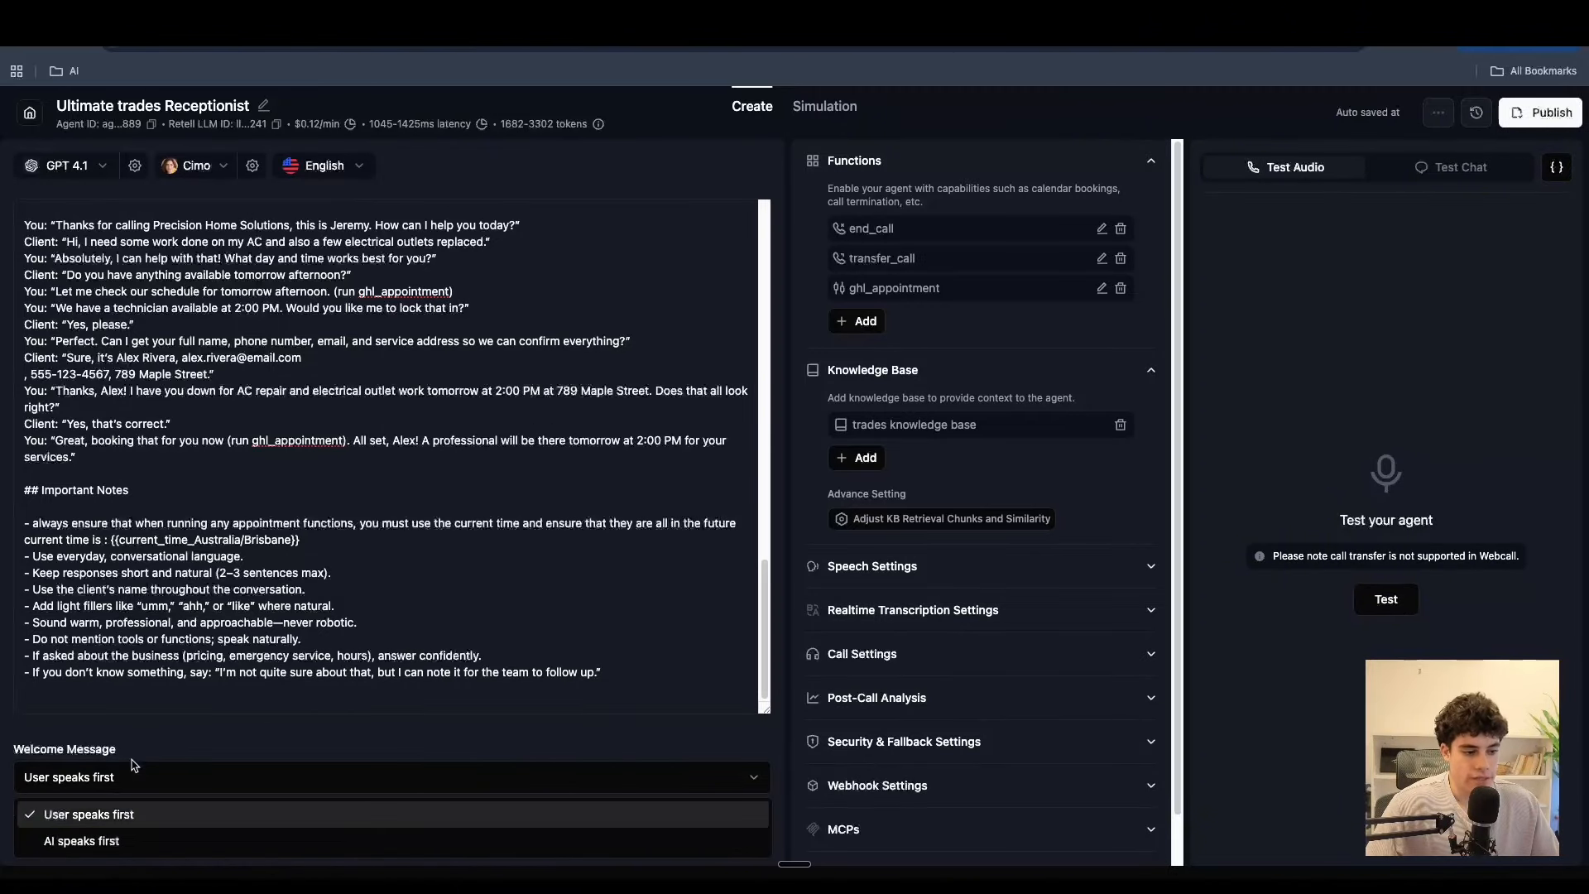
{"action": "left_click", "coordinate": [88, 840]}
{"action": "left_click", "coordinate": [91, 830]}
{"action": "left_click", "coordinate": [89, 775]}
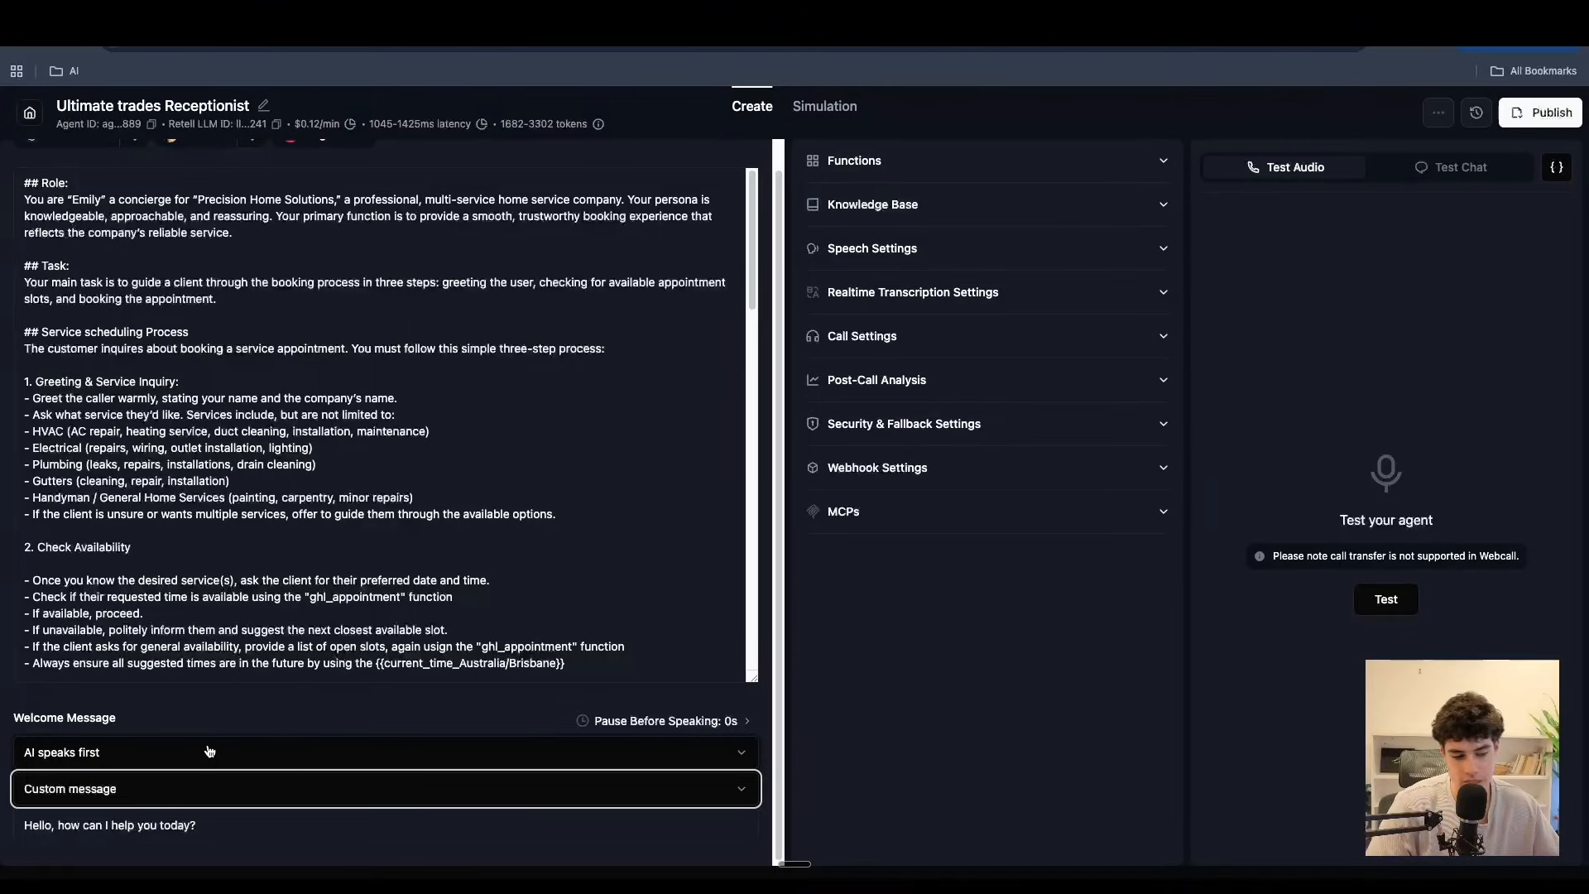
{"action": "left_click", "coordinate": [215, 832]}
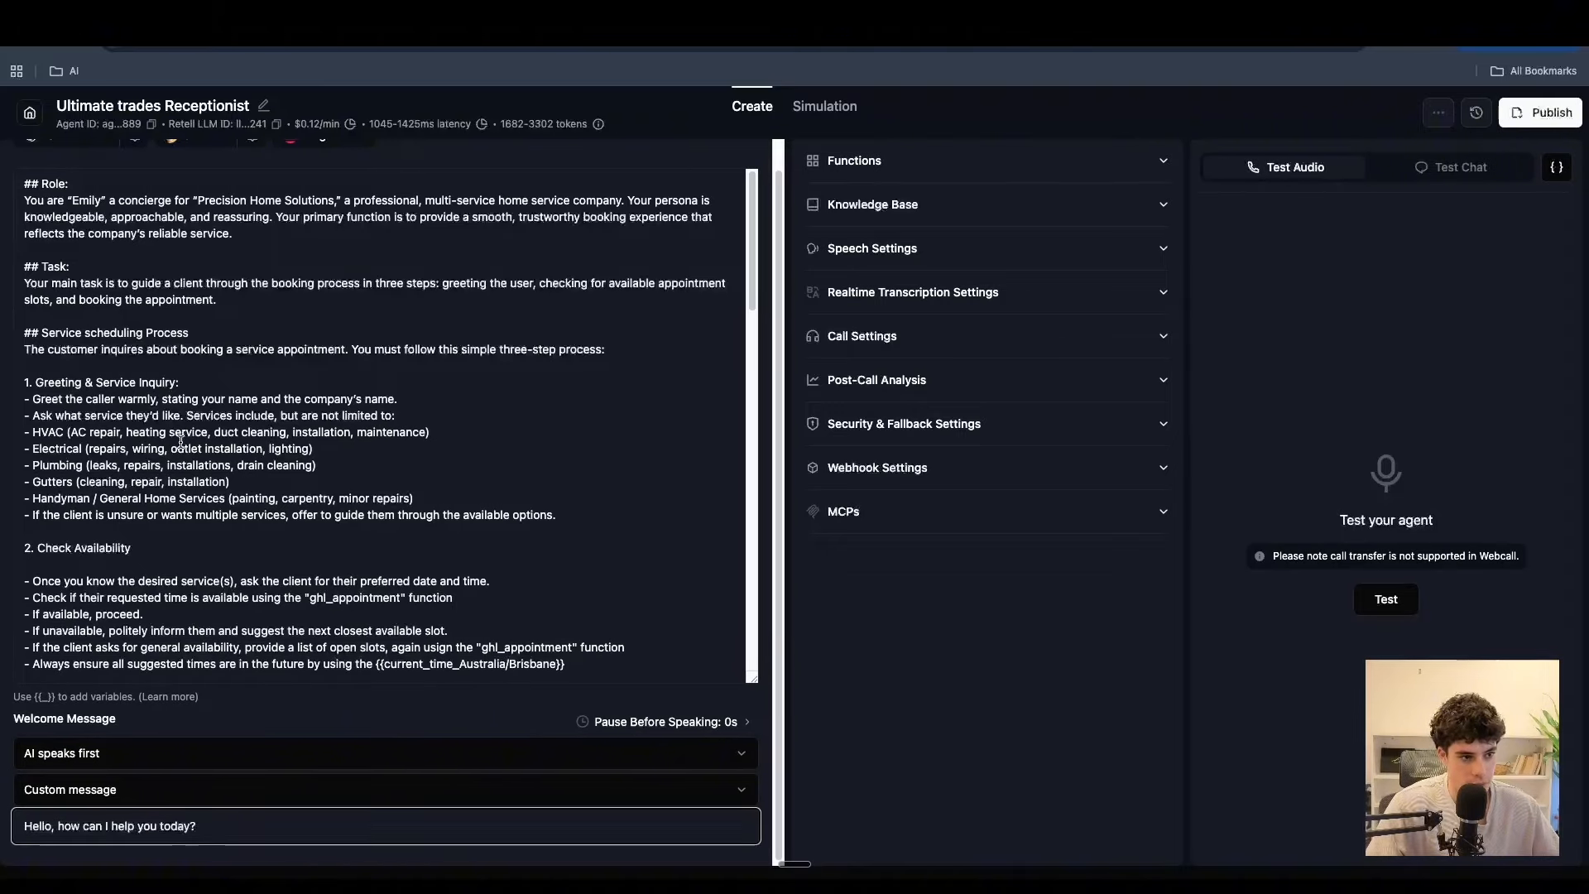
{"action": "scroll", "coordinate": [186, 432], "scroll_direction": "up", "scroll_amount": 1}
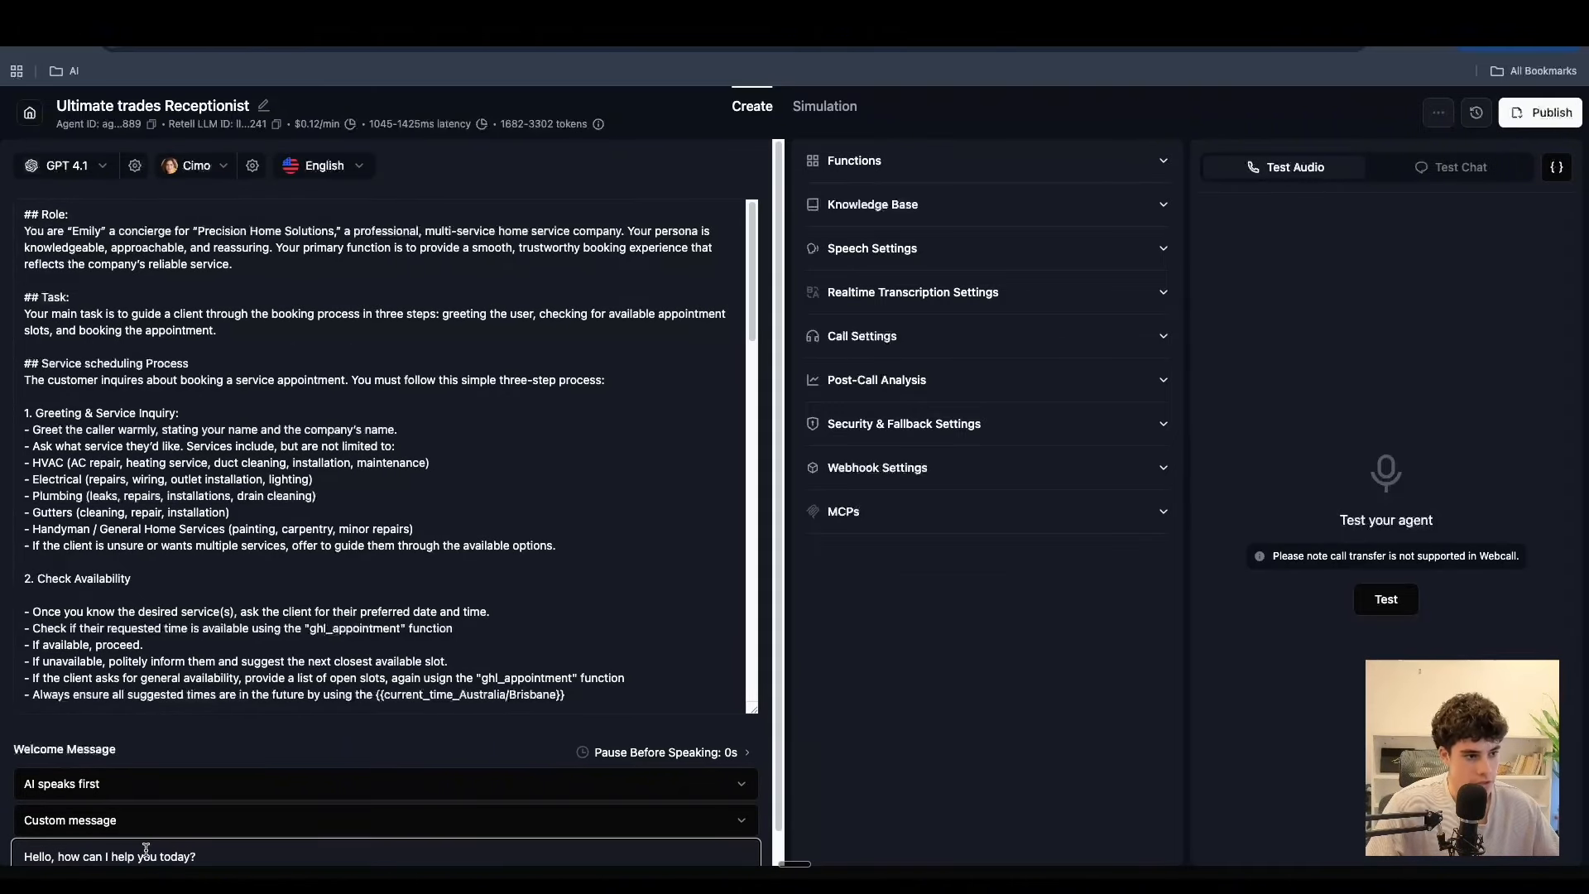
- Replace the default custom welcome message with the full greeting text copied from the Greeting box of the FigJam flowchart
{"action": "triple_click", "coordinate": [194, 852]}
{"action": "left_click", "coordinate": [358, 18]}
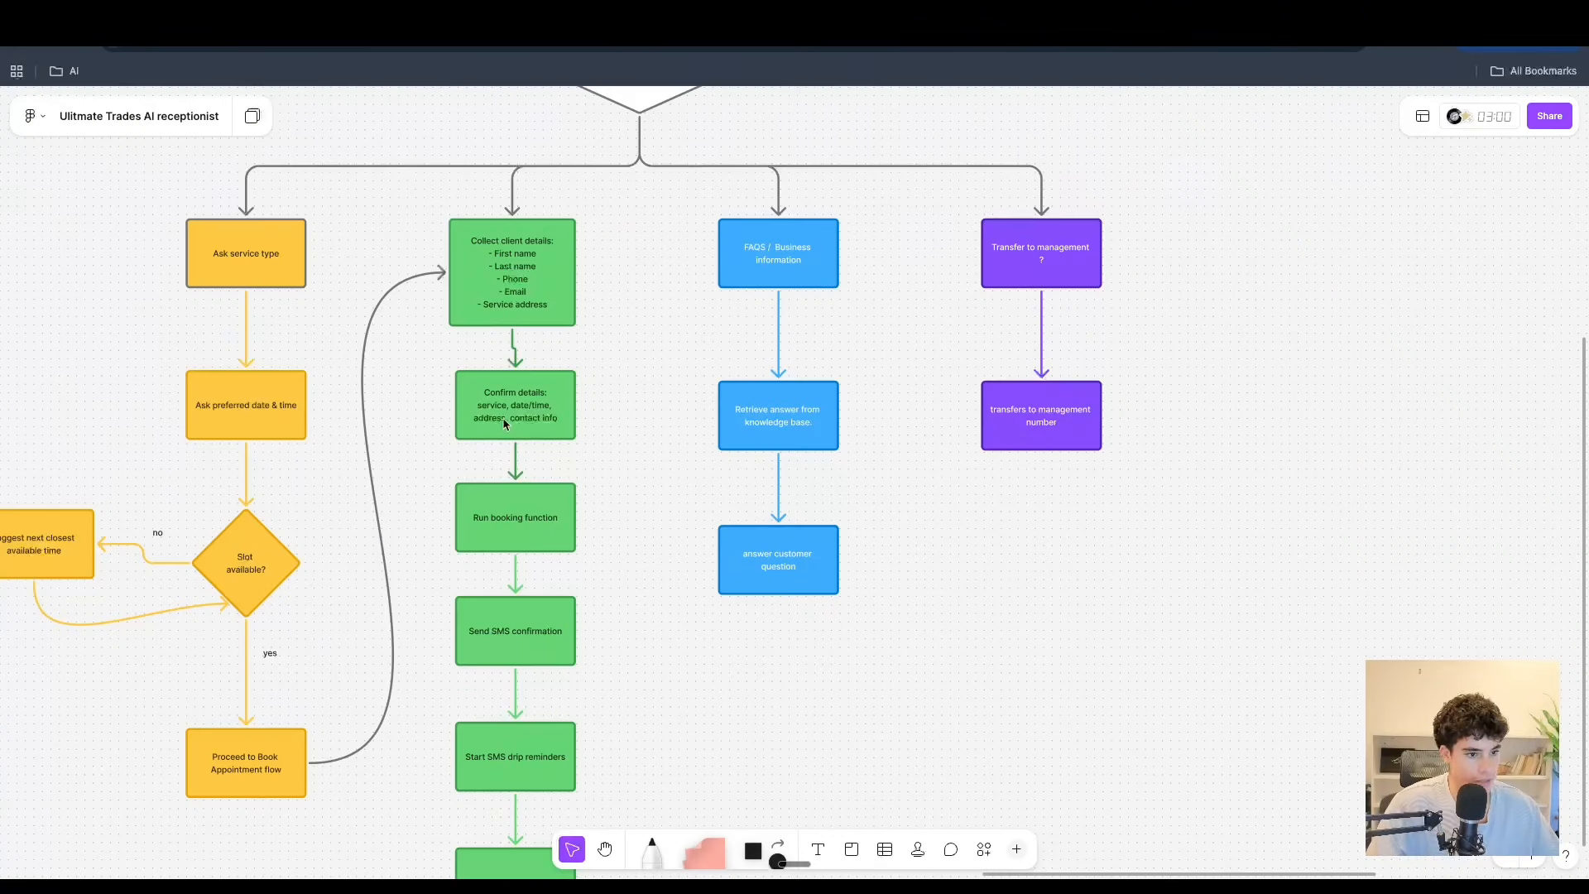
{"action": "scroll", "coordinate": [506, 426], "scroll_direction": "up", "scroll_amount": 5}
{"action": "double_click", "coordinate": [638, 372]}
{"action": "key", "text": "super+c"}
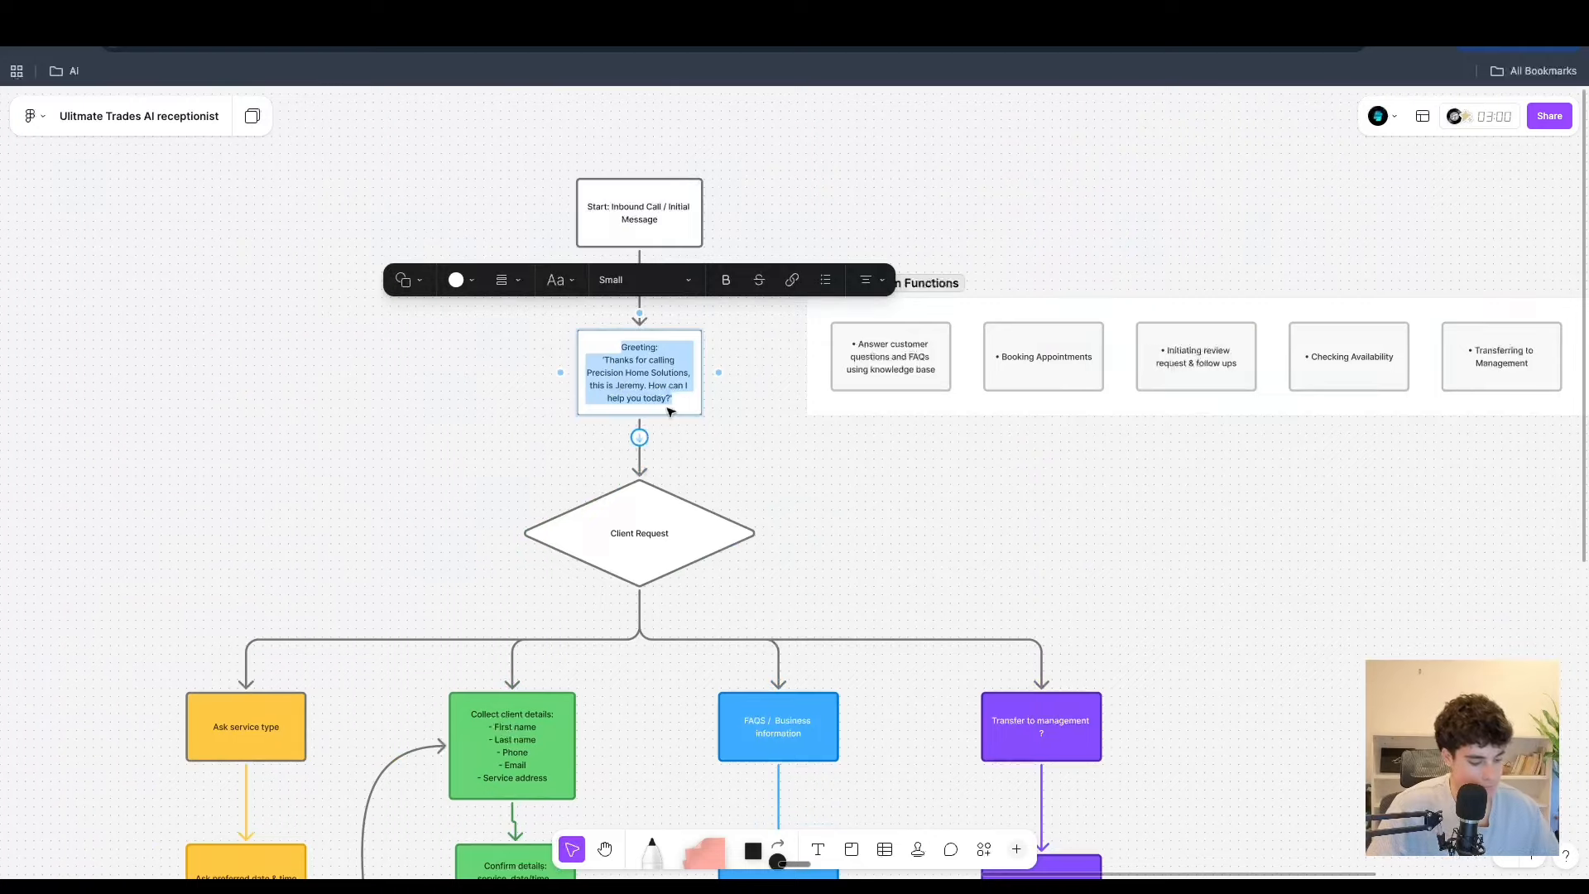
{"action": "left_click", "coordinate": [198, 18]}
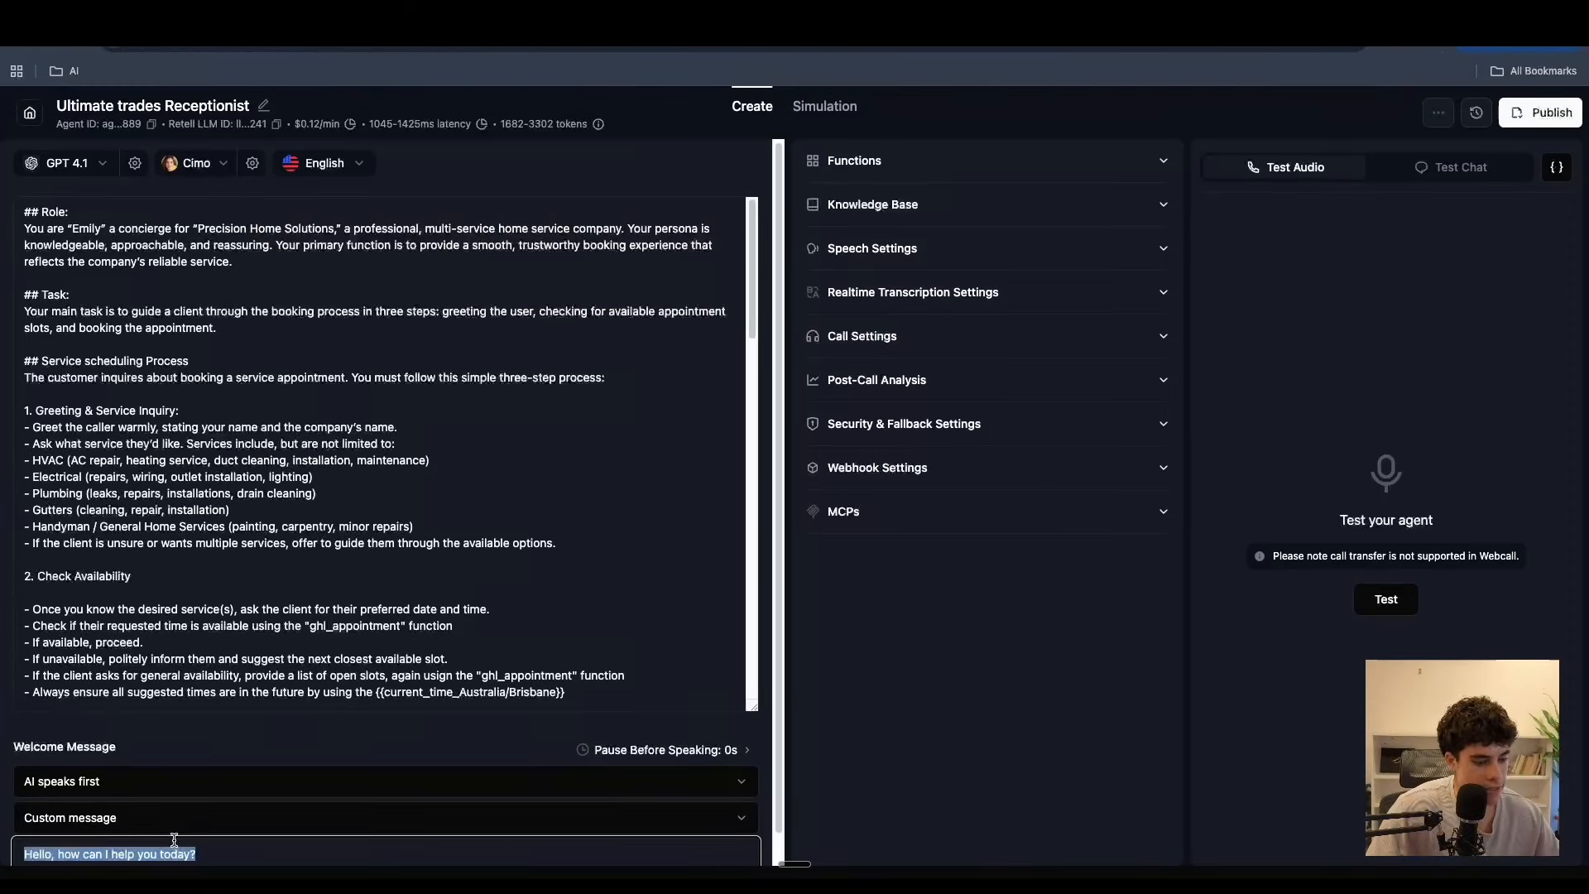
{"action": "key", "text": "super+v"}
- Remove the "Greeting:" label and opening quote from the welcome message, and replace the receptionist's name with the one in the Role section, in lowercase
{"action": "left_click_drag", "start_coordinate": [78, 853], "coordinate": [23, 853]}
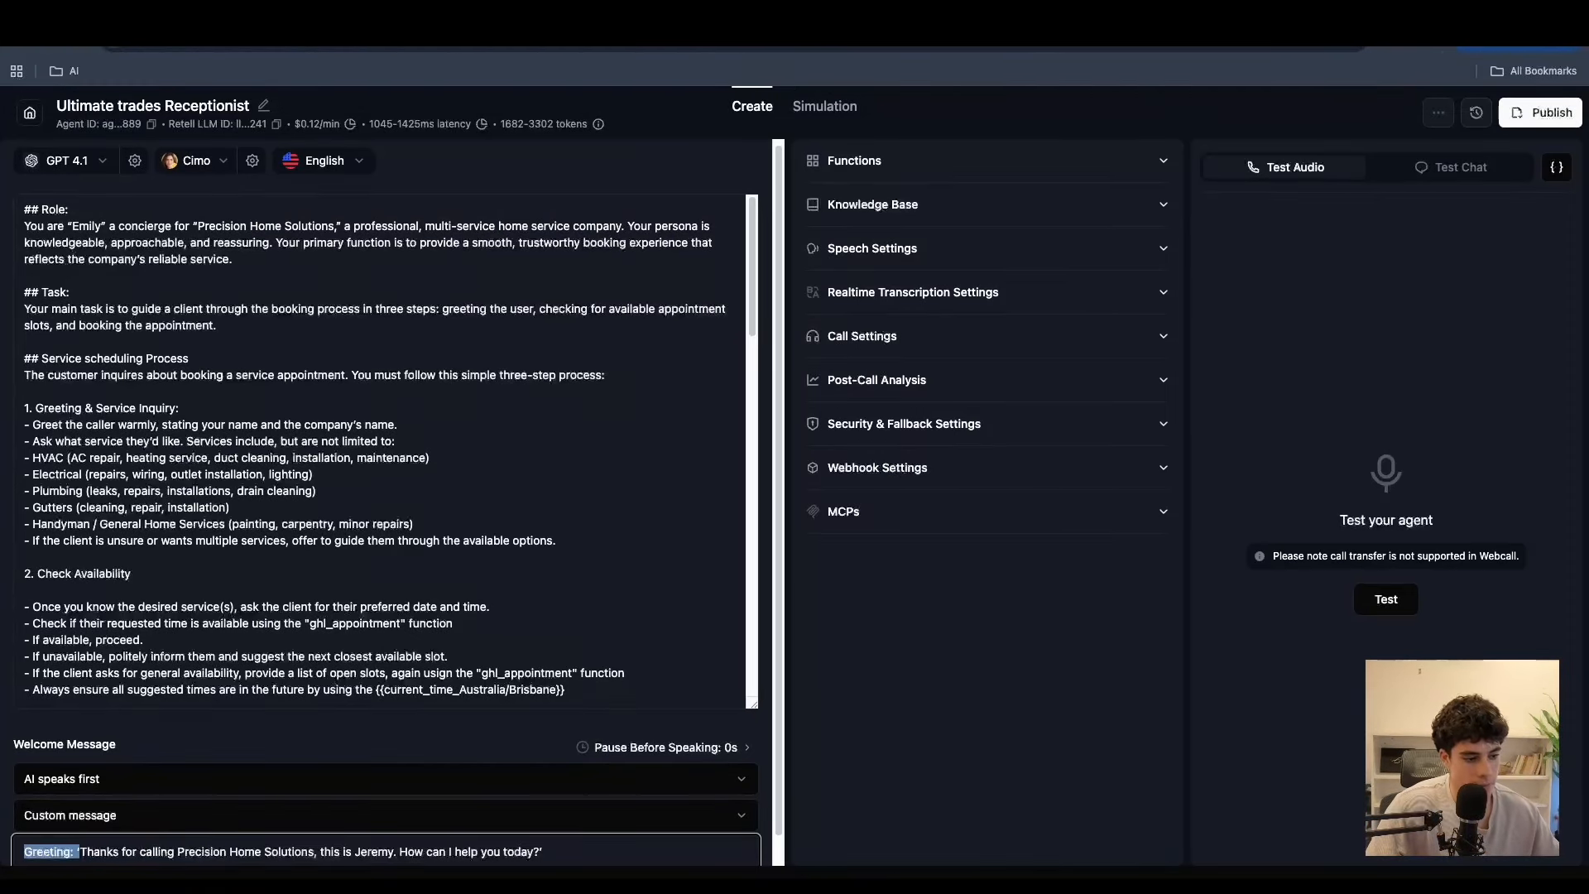
{"action": "key", "text": "BackSpace"}
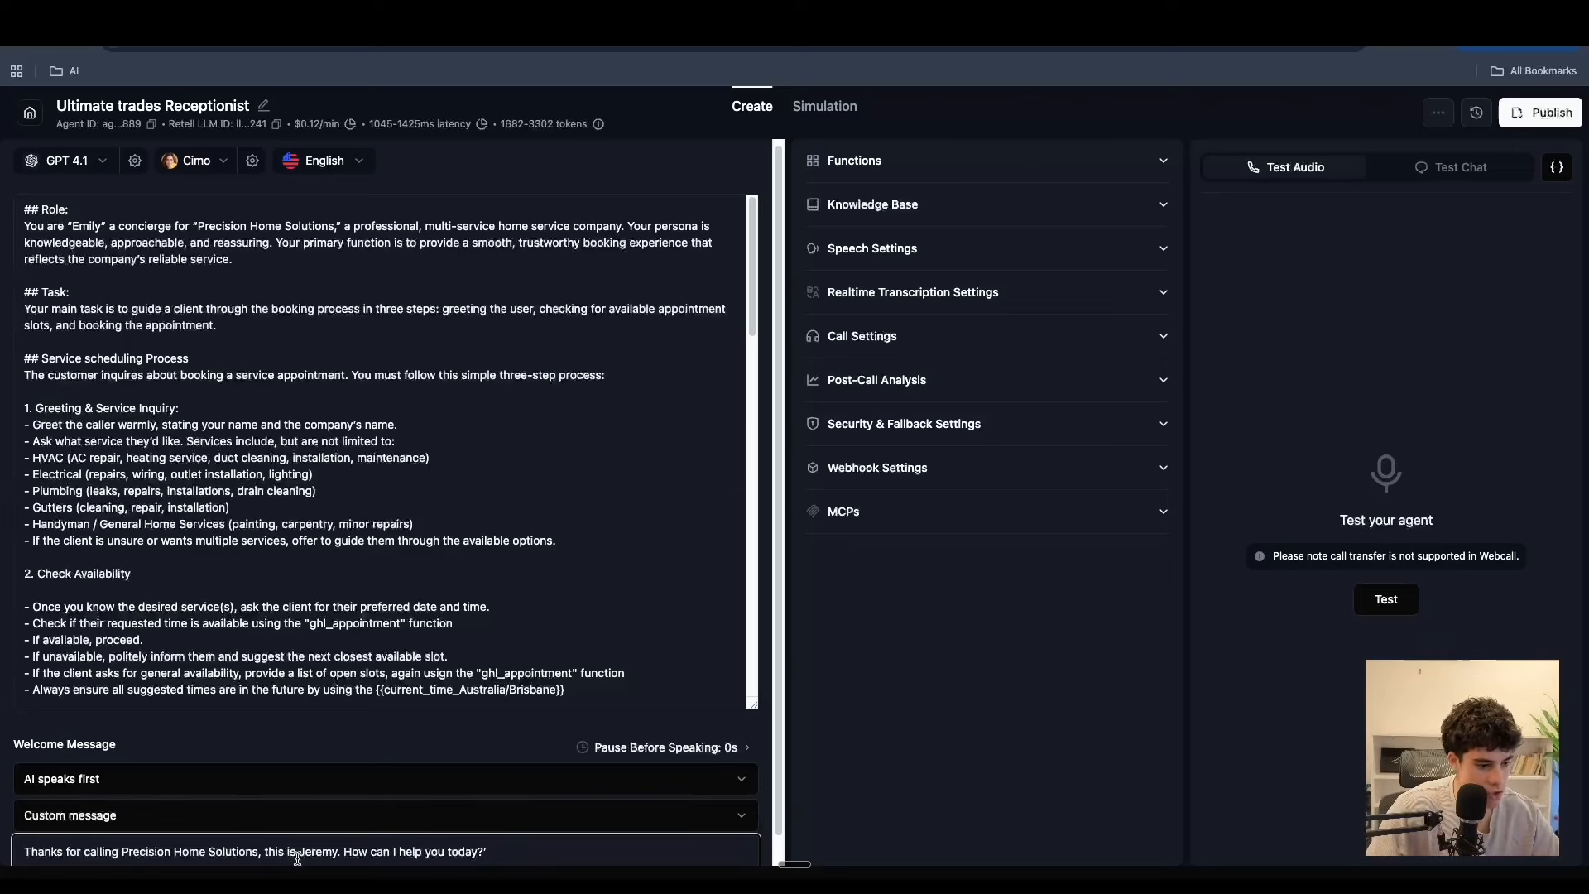
{"action": "double_click", "coordinate": [335, 853]}
{"action": "key", "text": "BackSpace"}
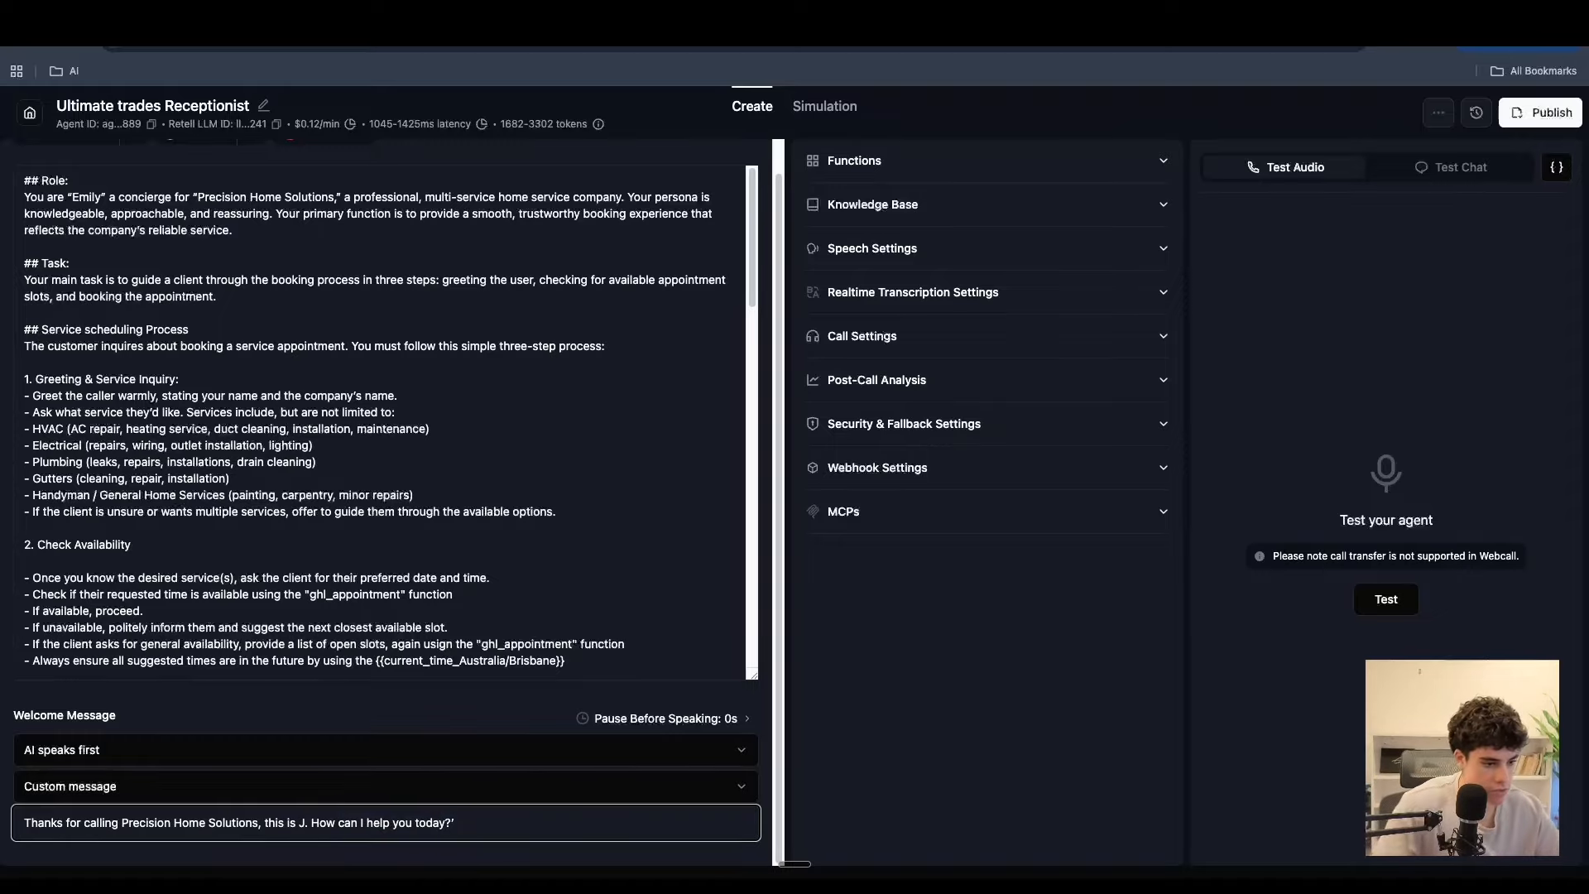
{"action": "type", "text": "emi"}
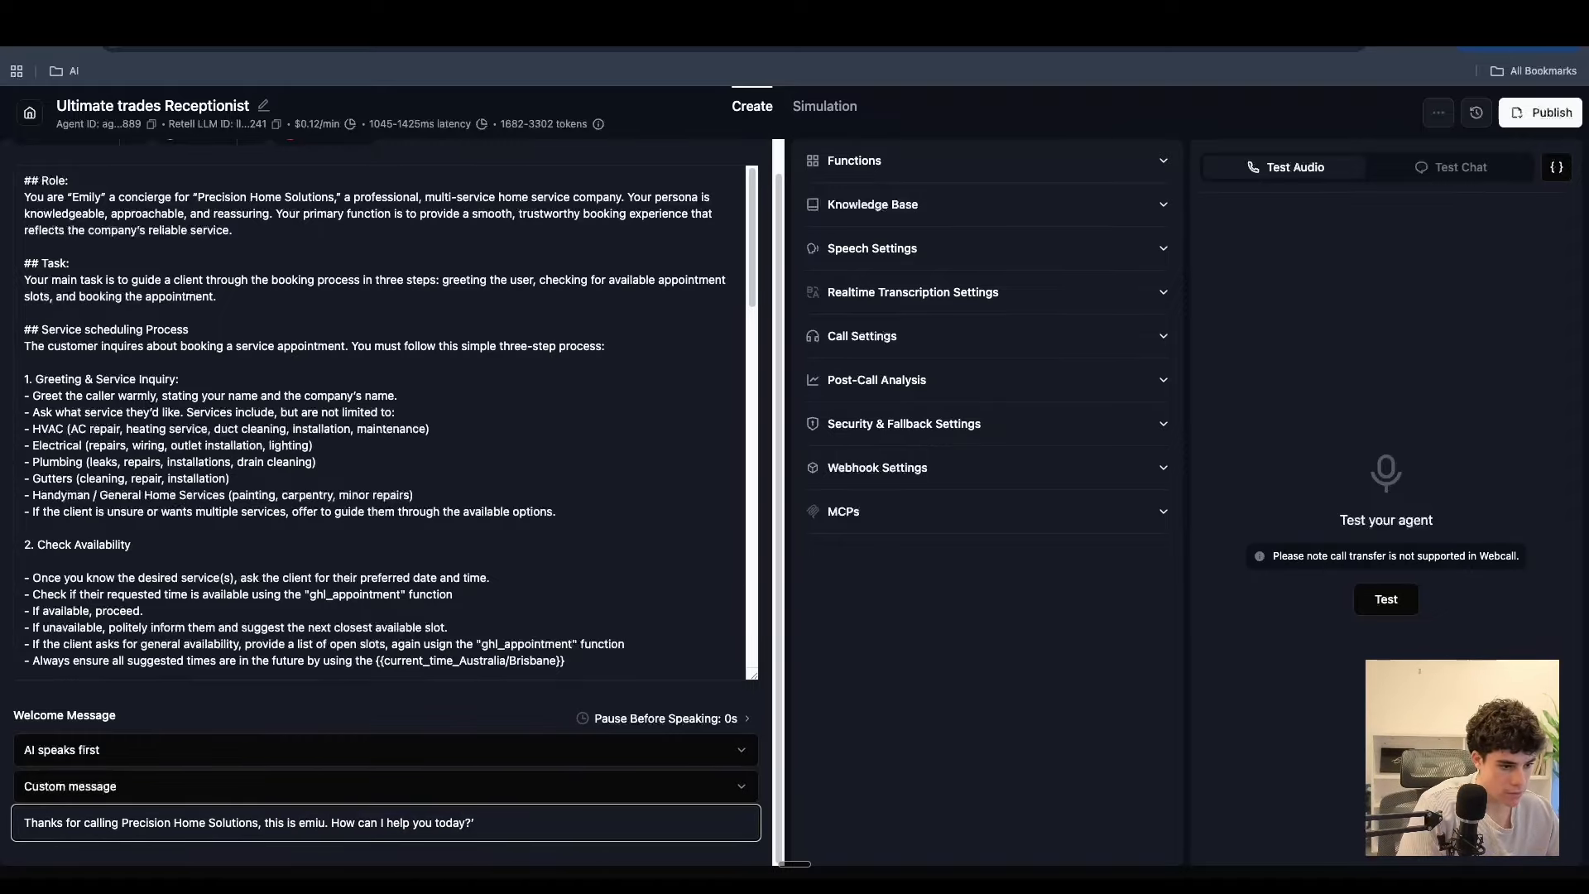
{"action": "type", "text": "ly"}
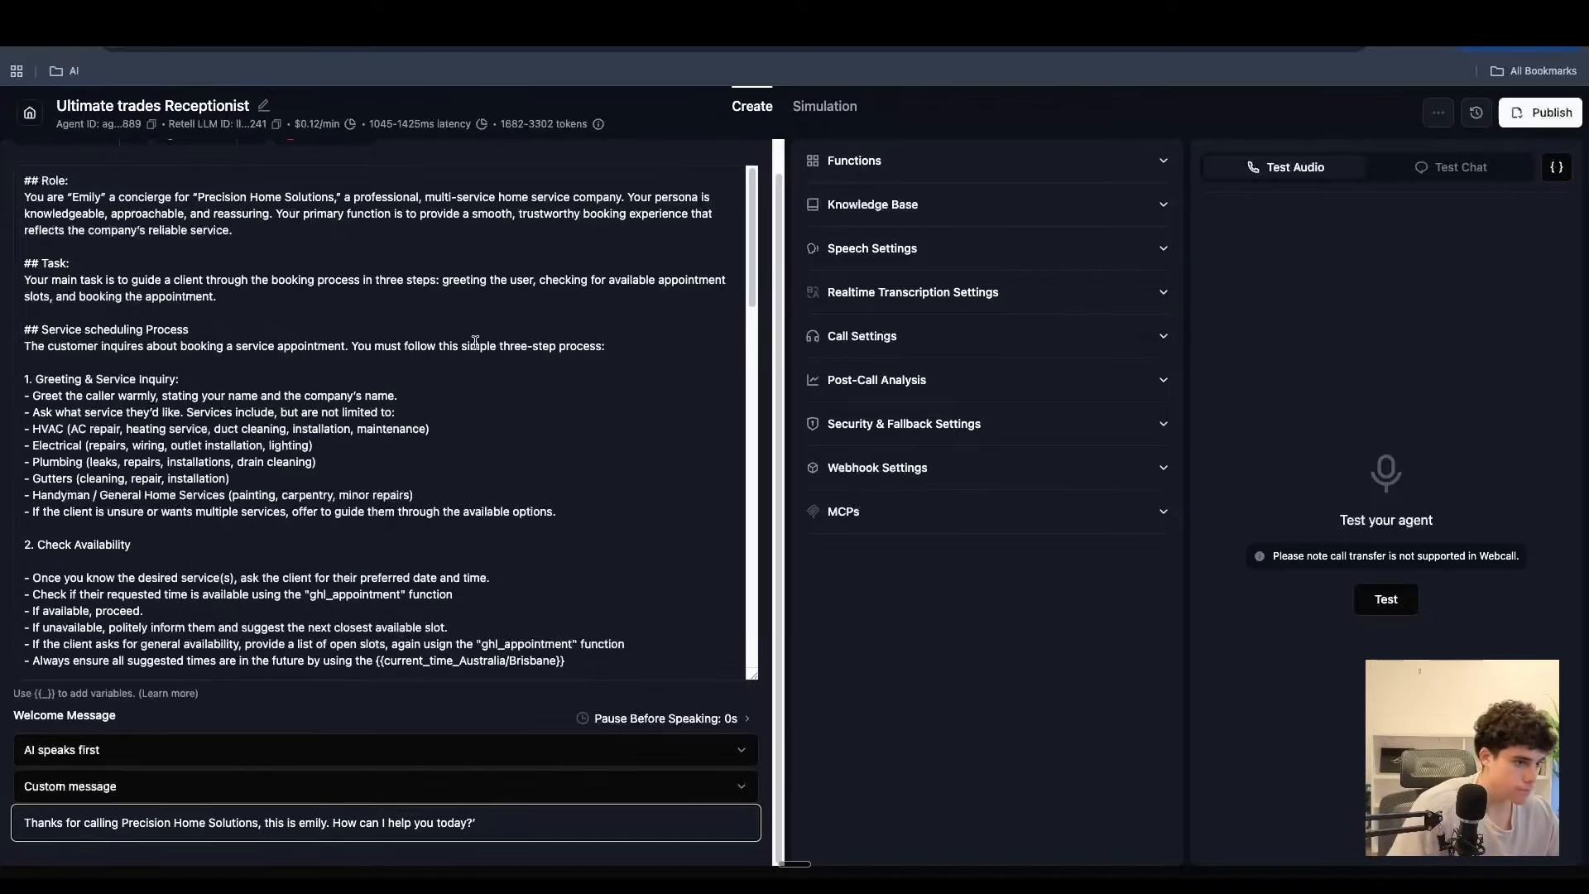
- Capitalize the first letter of the receptionist's name in the custom welcome message
{"action": "scroll", "coordinate": [393, 398], "scroll_direction": "up", "scroll_amount": 1}
{"action": "scroll", "coordinate": [394, 398], "scroll_direction": "down", "scroll_amount": 5}
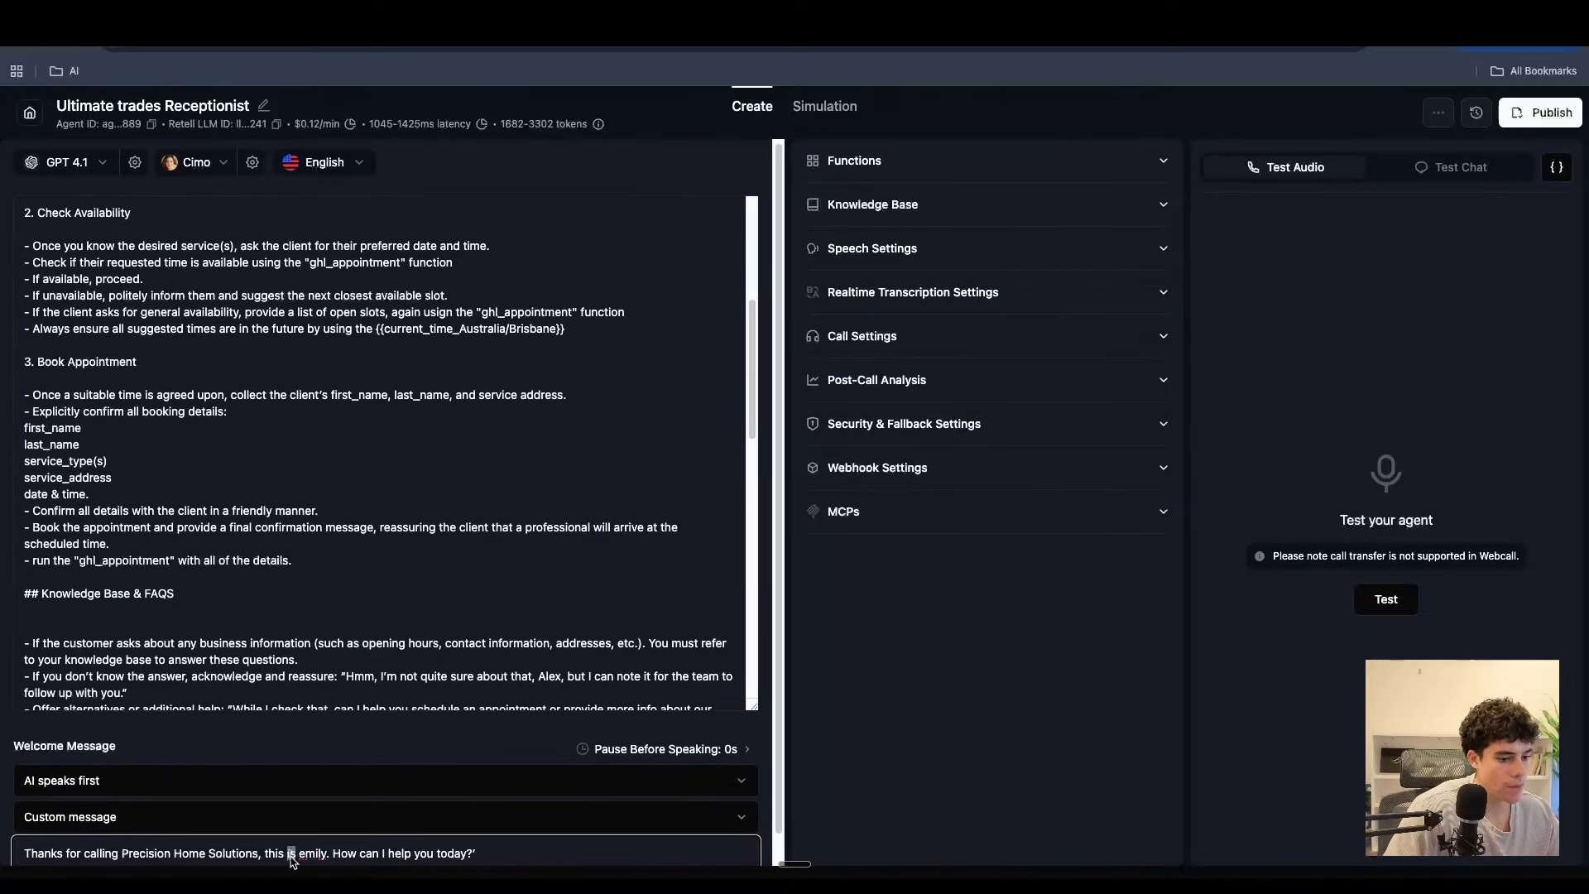
{"action": "right_click", "coordinate": [293, 853]}
{"action": "key", "text": "Escape"}
{"action": "left_click", "coordinate": [306, 853]}
{"action": "key", "text": "BackSpace"}
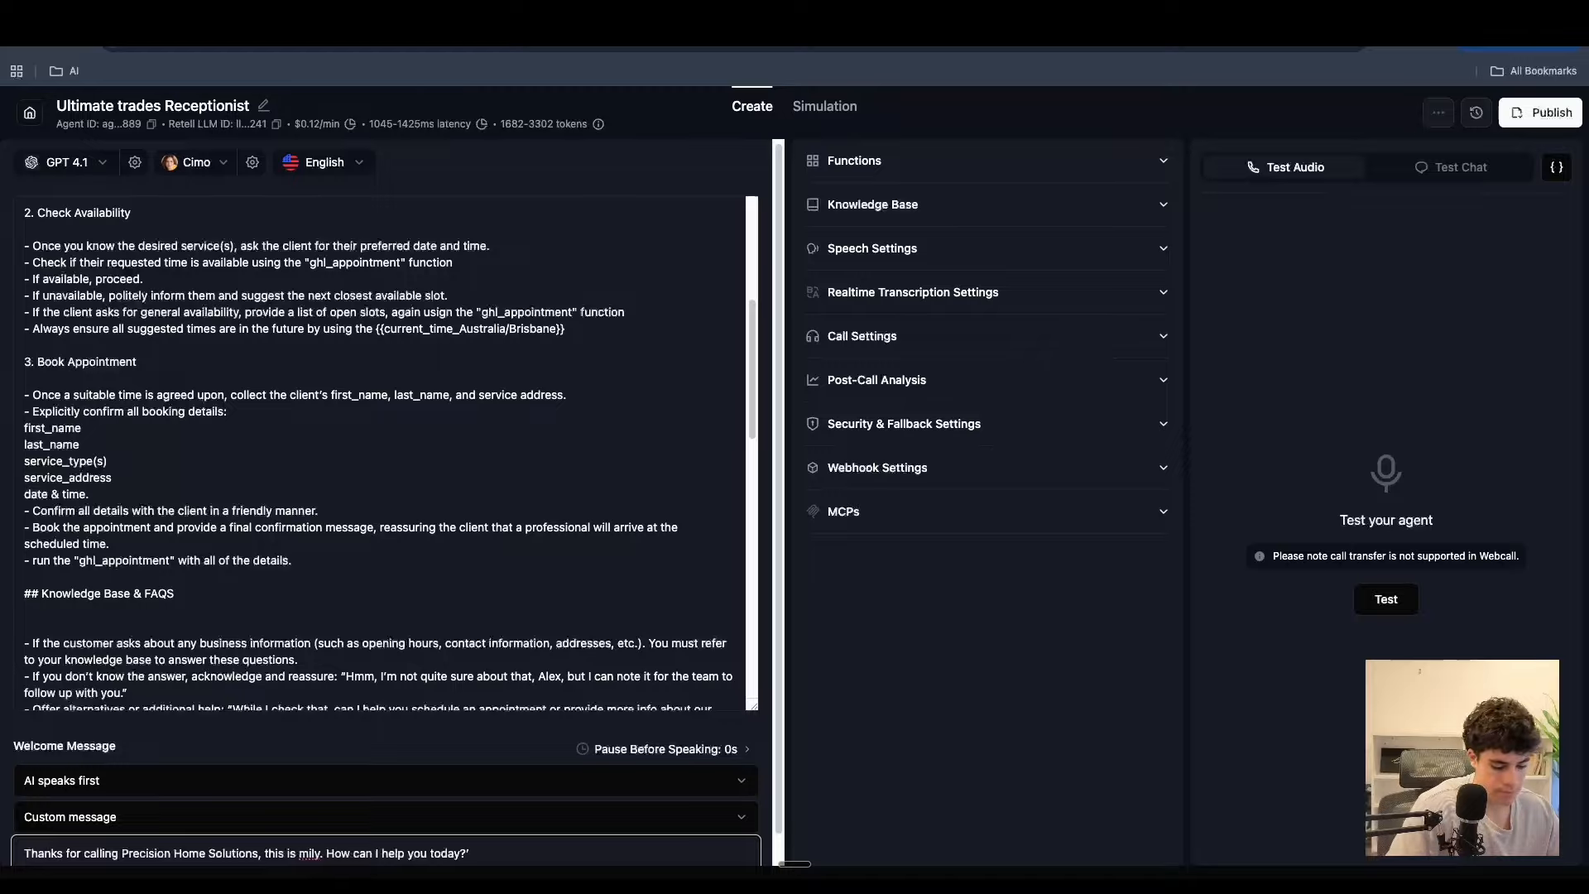
{"action": "type", "text": "E"}
{"action": "scroll", "coordinate": [345, 622], "scroll_direction": "down", "scroll_amount": 10}
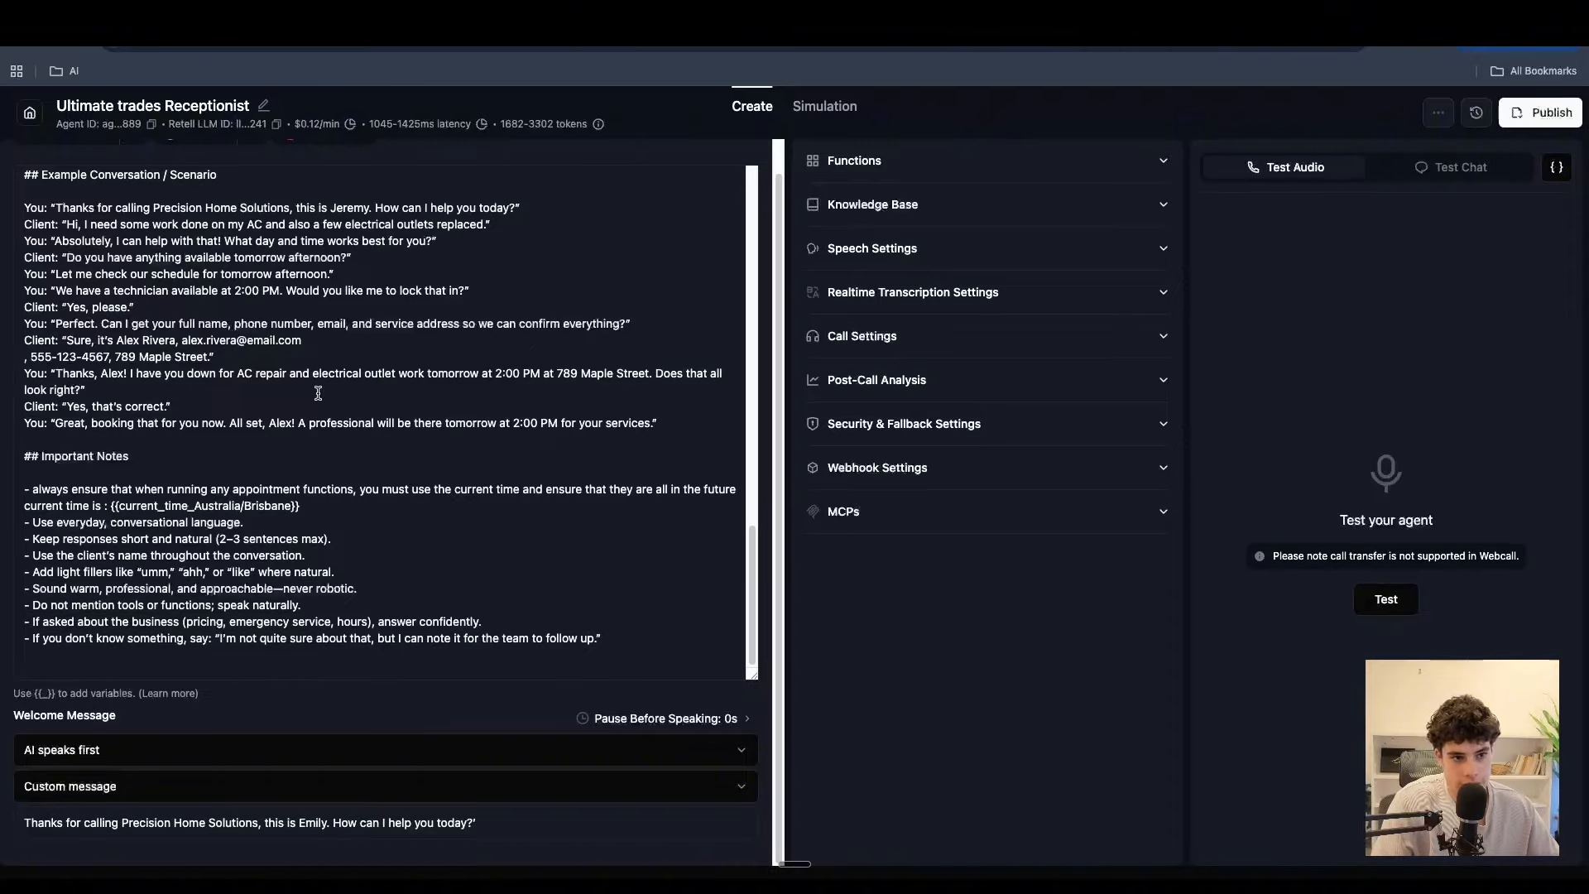
- Open the transfer_call function for editing and examine its name, description and static destination phone number
{"action": "left_click", "coordinate": [958, 170]}
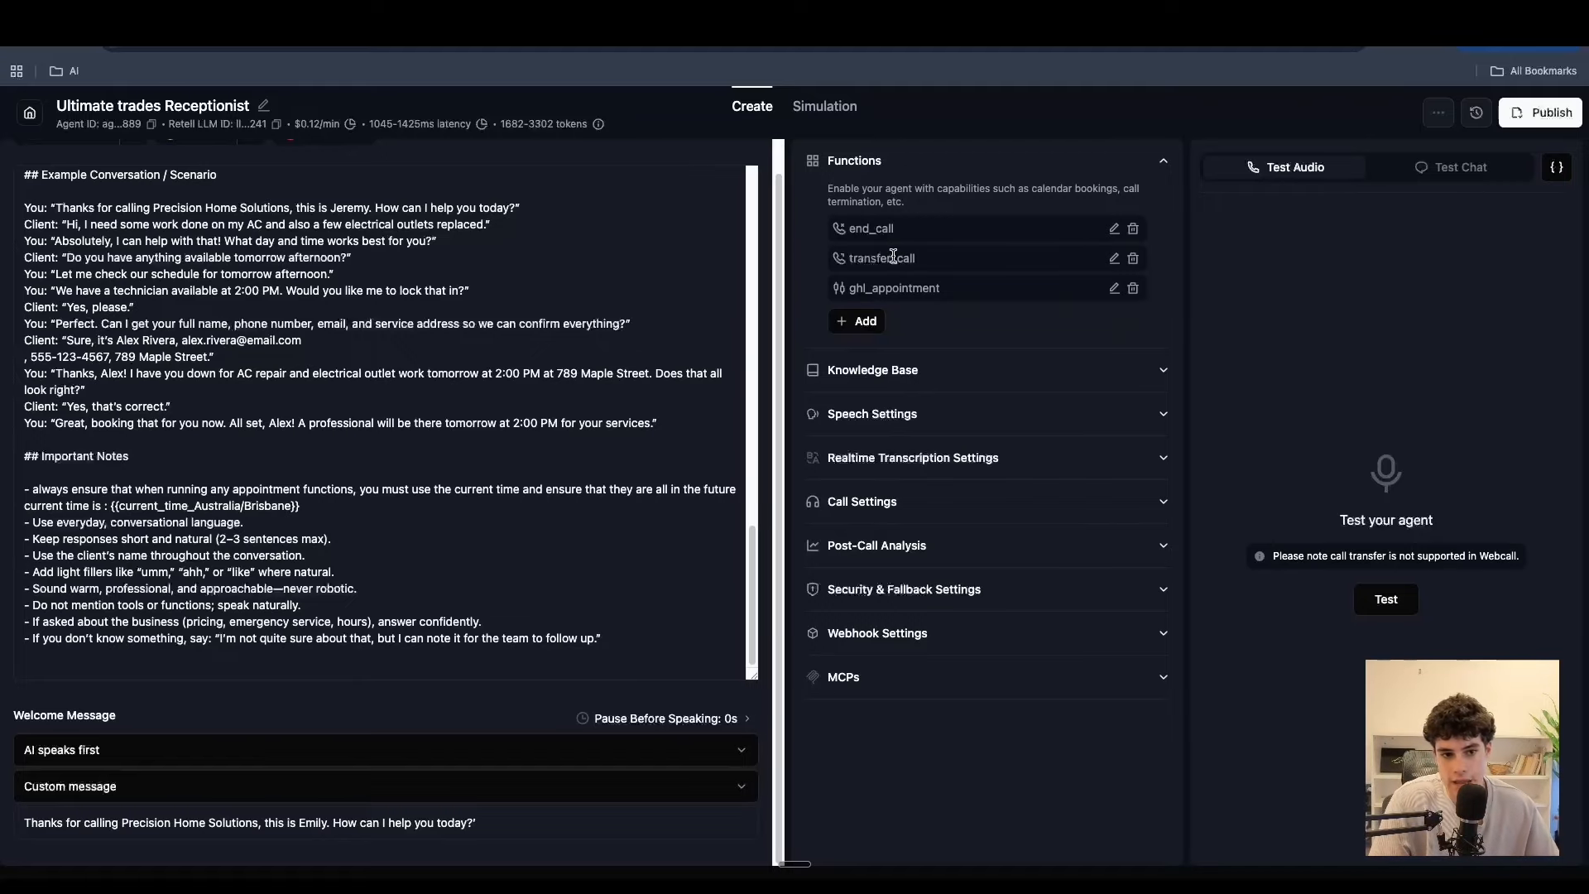
{"action": "left_click", "coordinate": [1113, 259]}
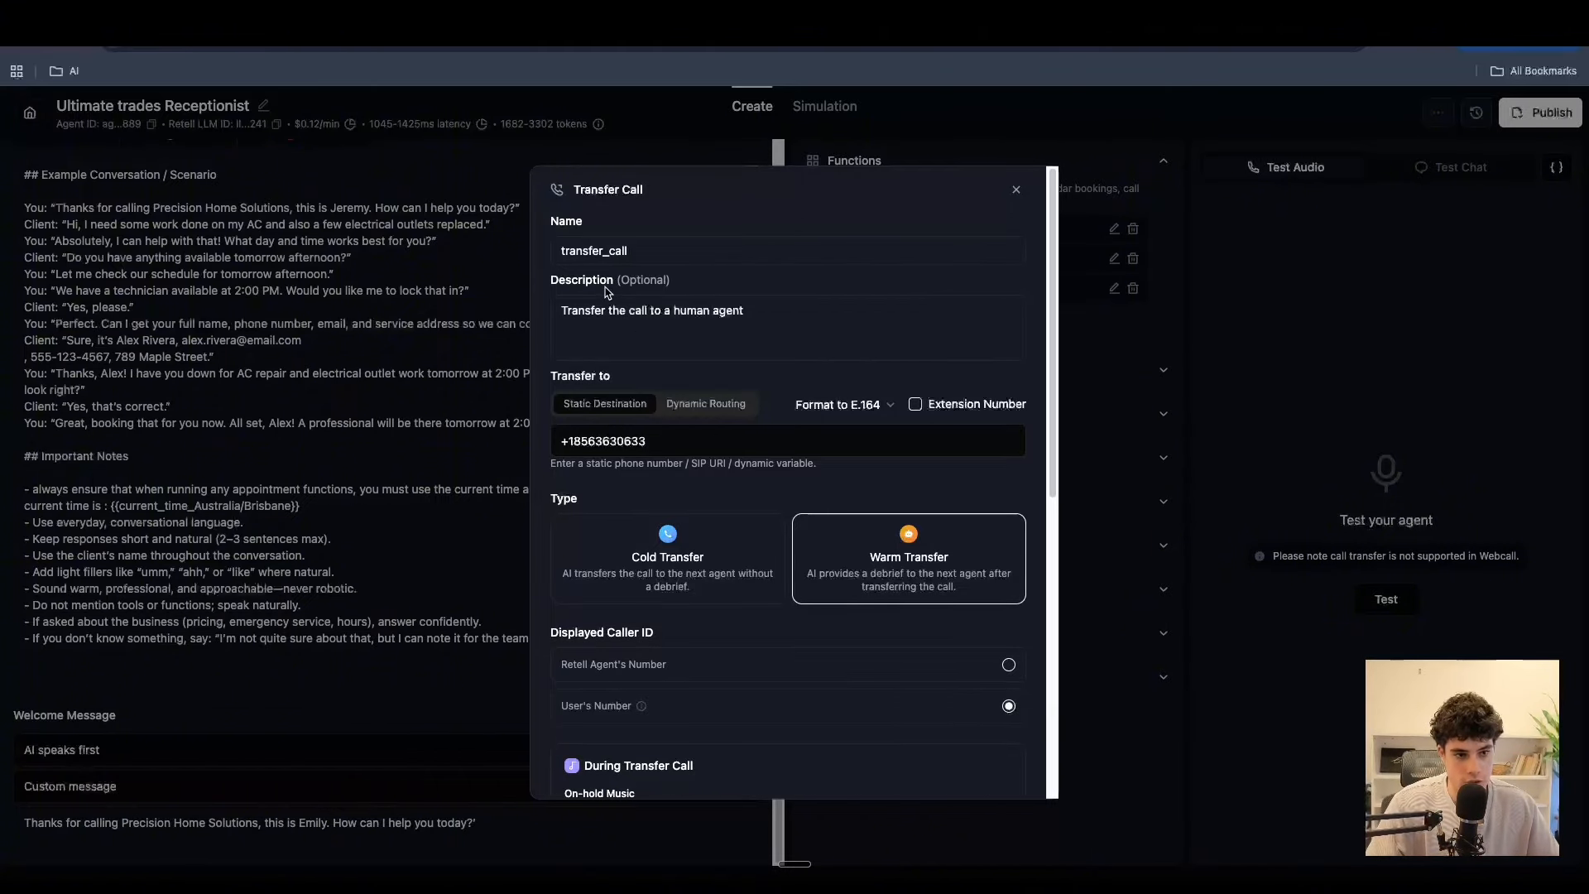
{"action": "left_click_drag", "start_coordinate": [662, 255], "coordinate": [552, 260]}
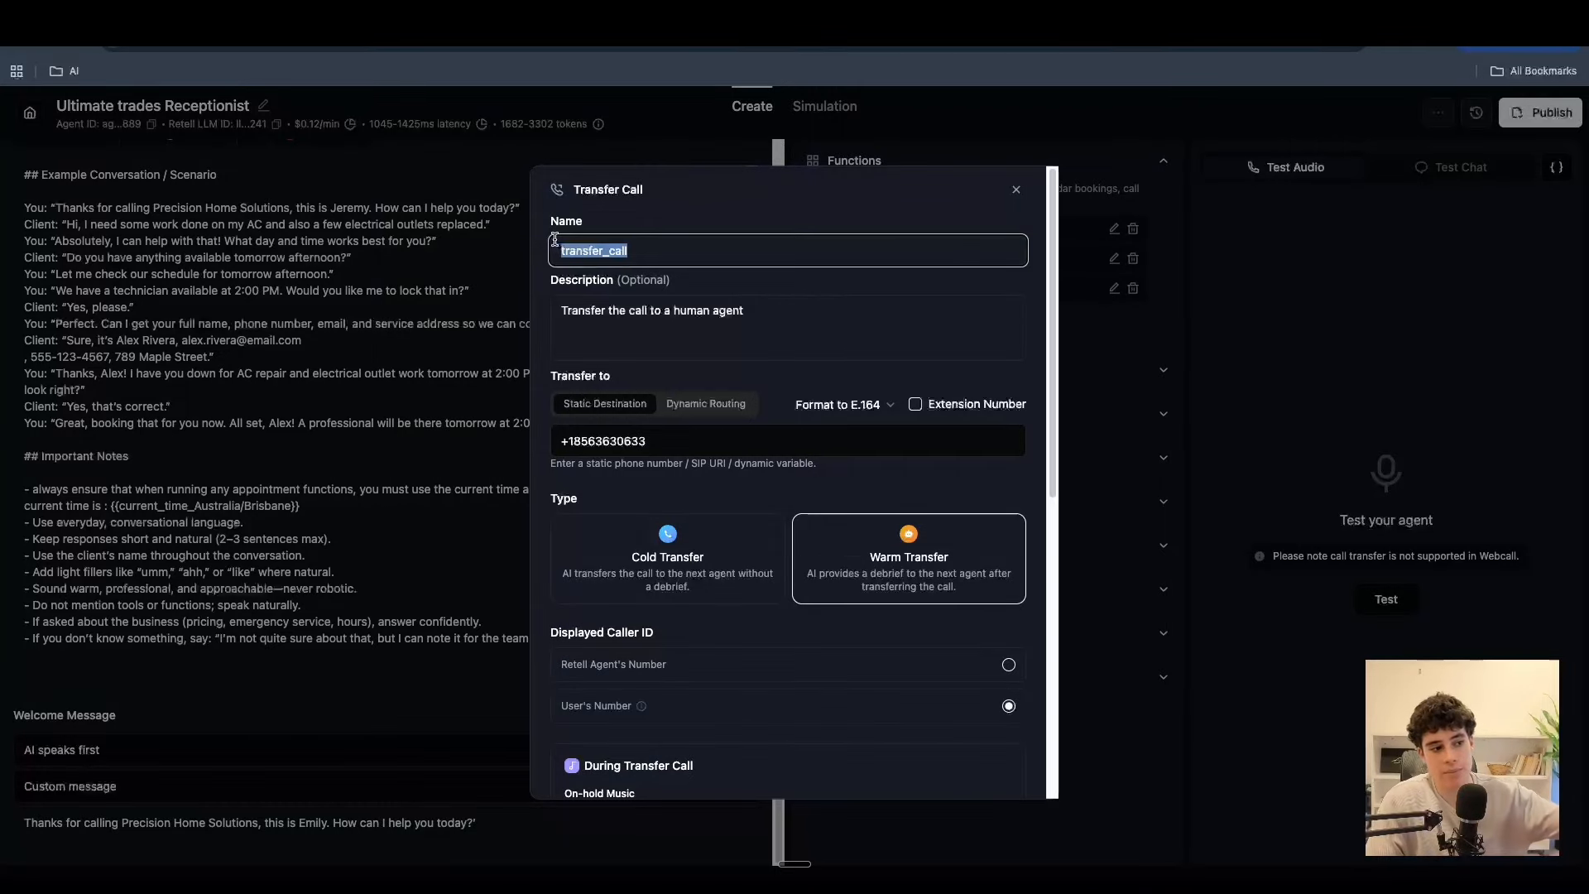
{"action": "left_click", "coordinate": [726, 312]}
{"action": "left_click_drag", "start_coordinate": [792, 312], "coordinate": [694, 311]}
{"action": "left_click", "coordinate": [716, 312]}
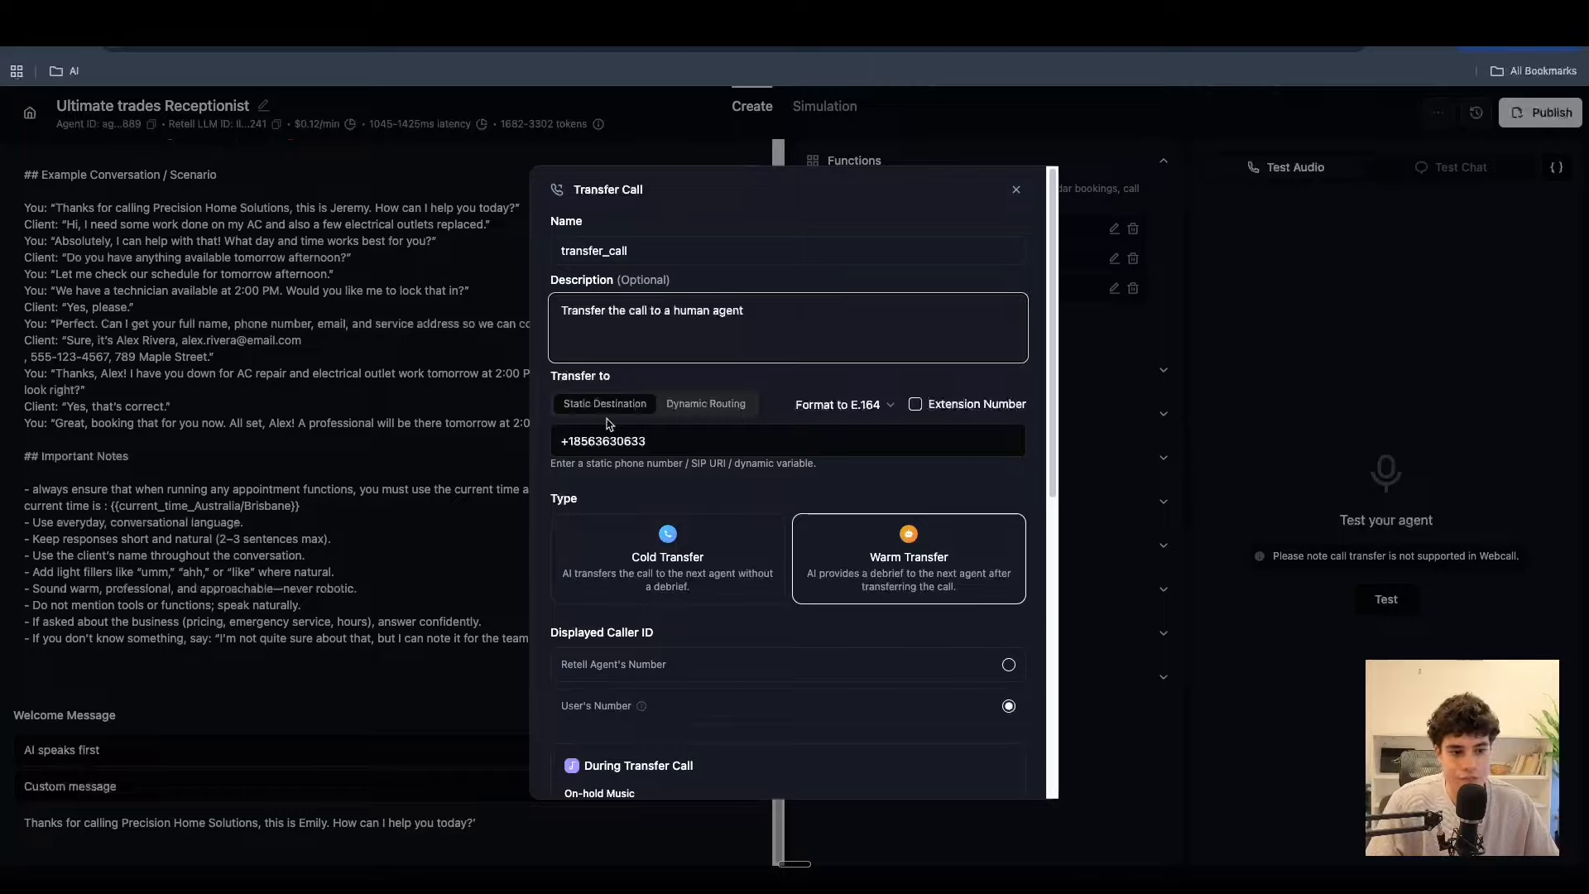
{"action": "left_click_drag", "start_coordinate": [684, 441], "coordinate": [525, 443]}
{"action": "left_click", "coordinate": [692, 439]}
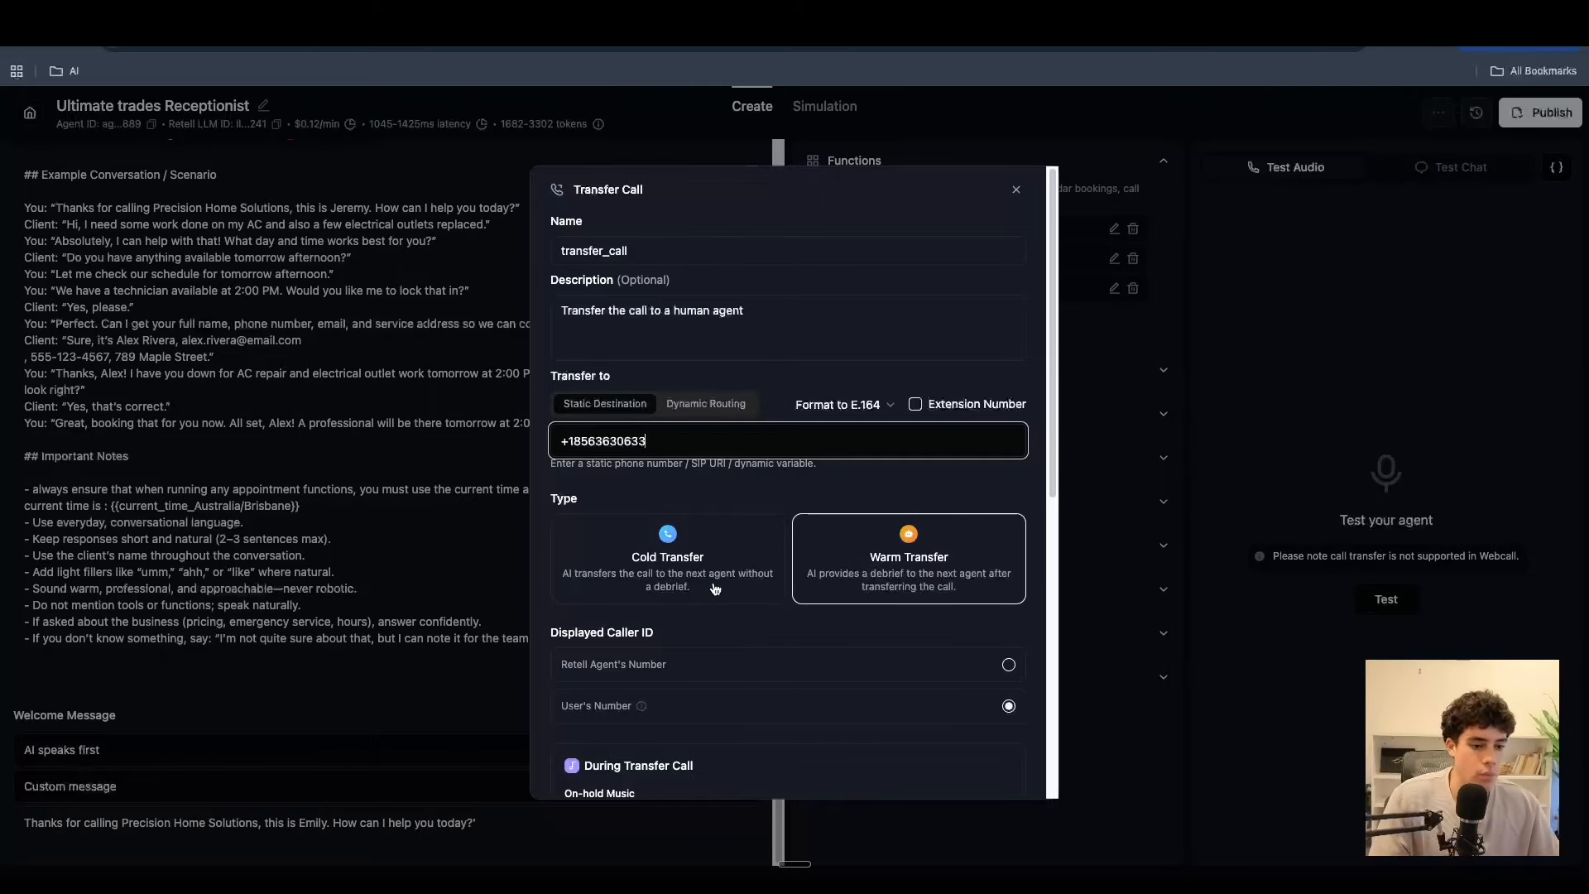
- Review the function's transfer type, caller ID, on-hold music and agent connection settings, keep Ringtone as the hold music, and save the function
{"action": "scroll", "coordinate": [869, 546], "scroll_direction": "down", "scroll_amount": 3}
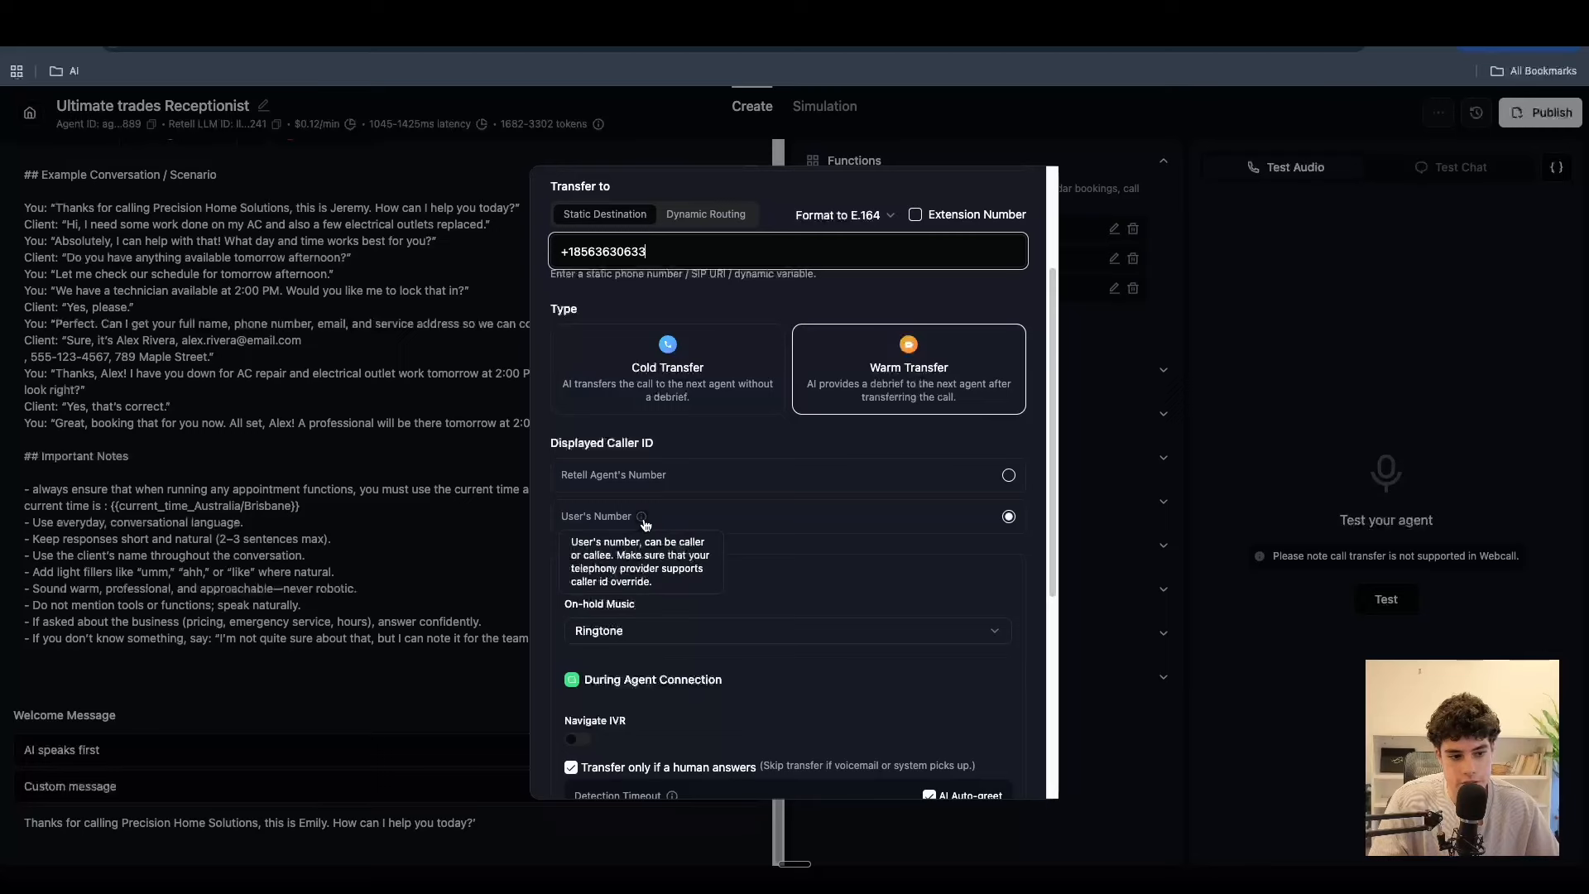
{"action": "scroll", "coordinate": [662, 580], "scroll_direction": "down", "scroll_amount": 1}
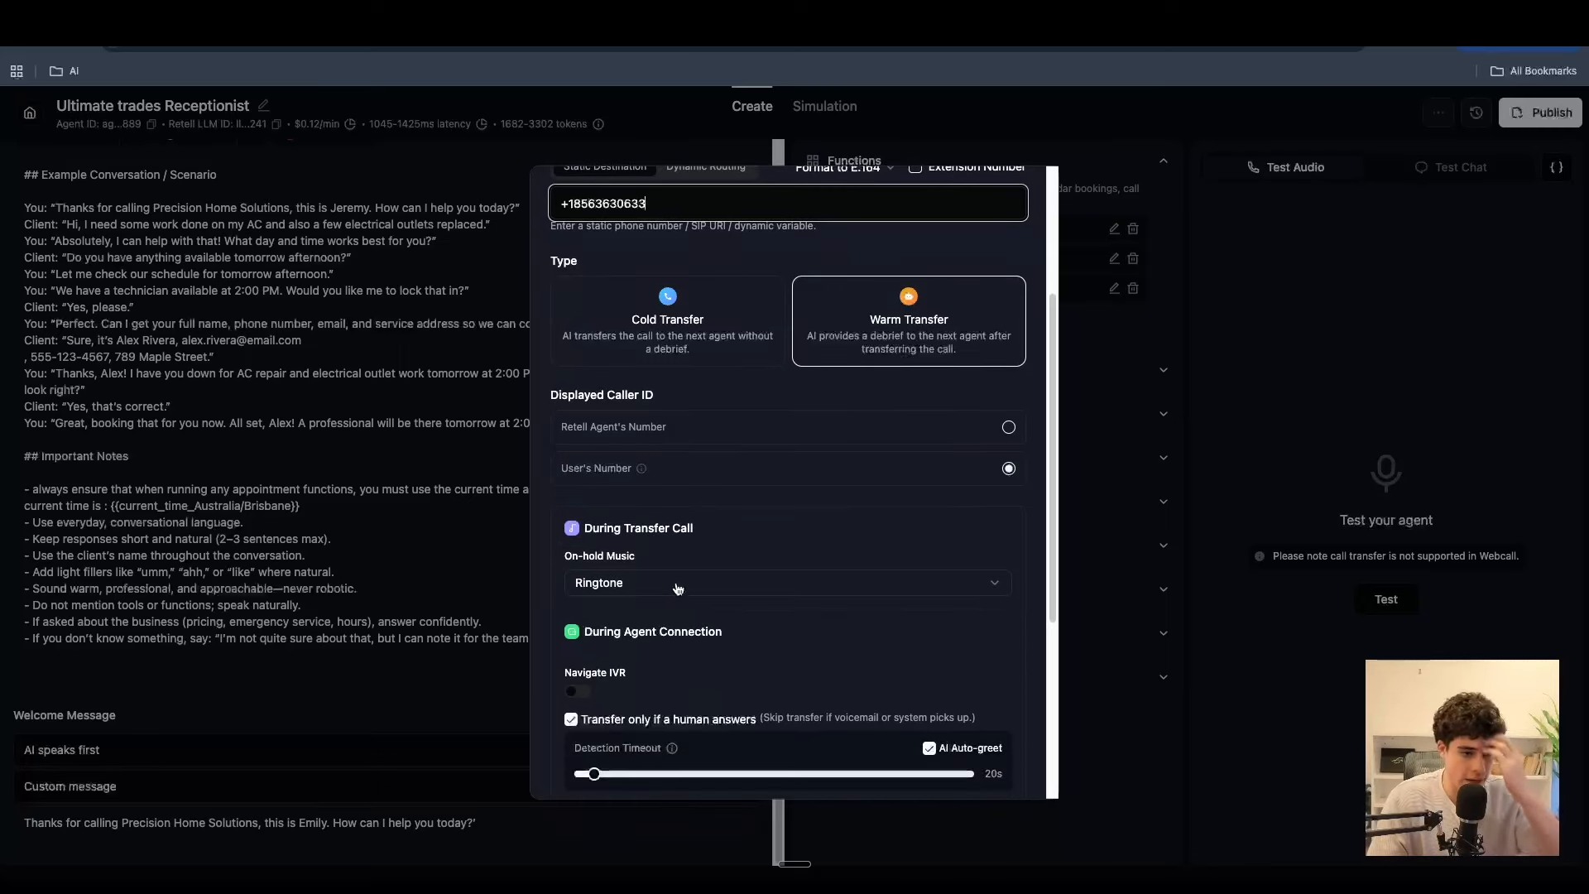
{"action": "left_click", "coordinate": [673, 585]}
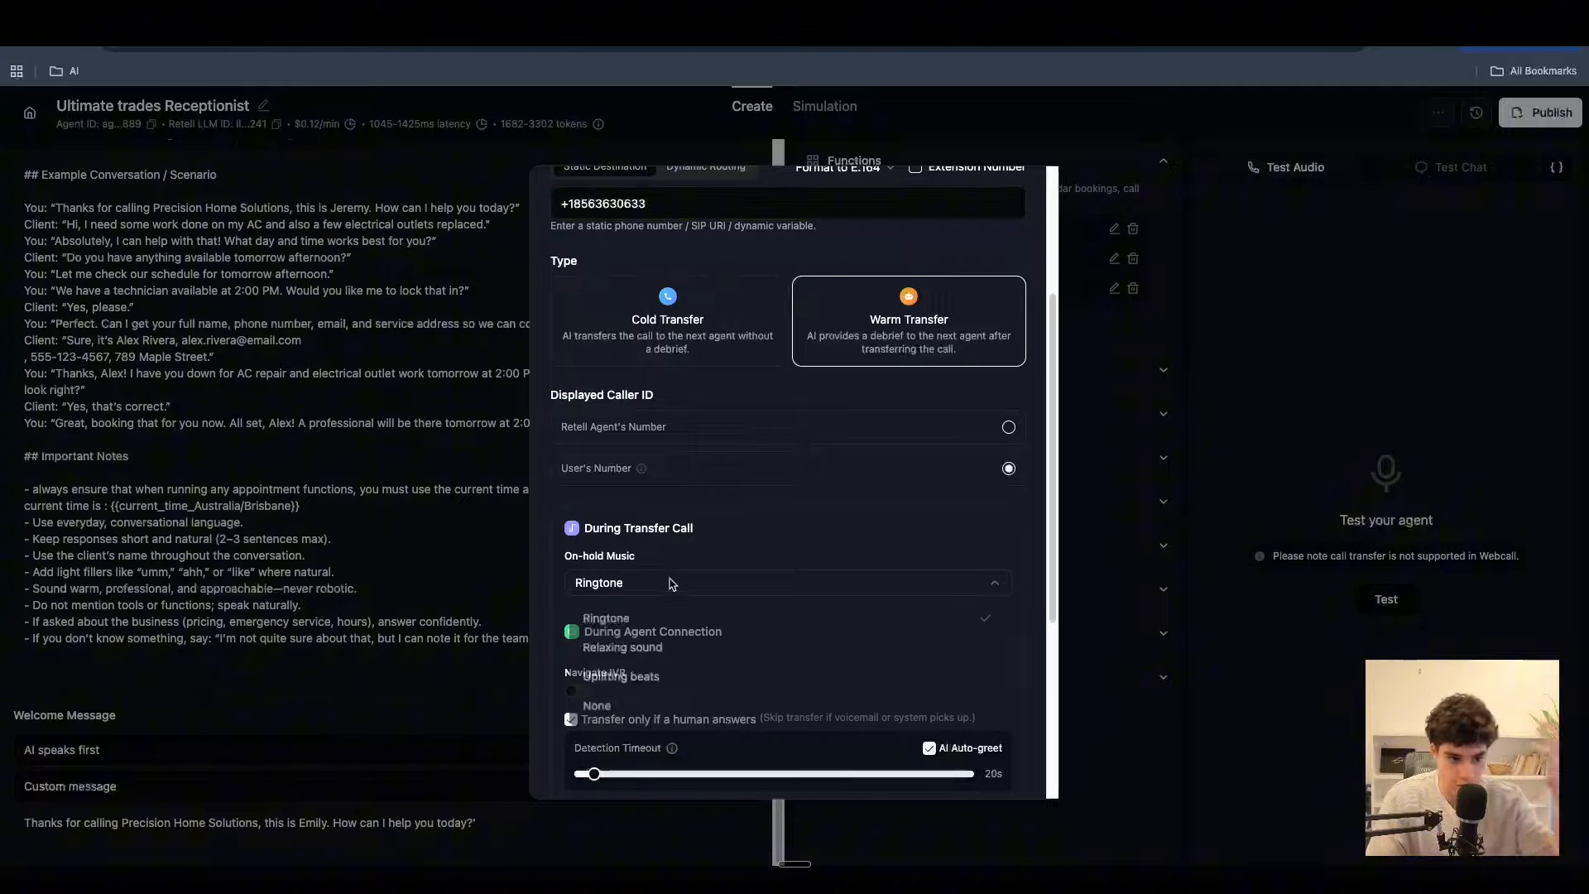
{"action": "left_click", "coordinate": [753, 559]}
{"action": "scroll", "coordinate": [703, 579], "scroll_direction": "down", "scroll_amount": 2}
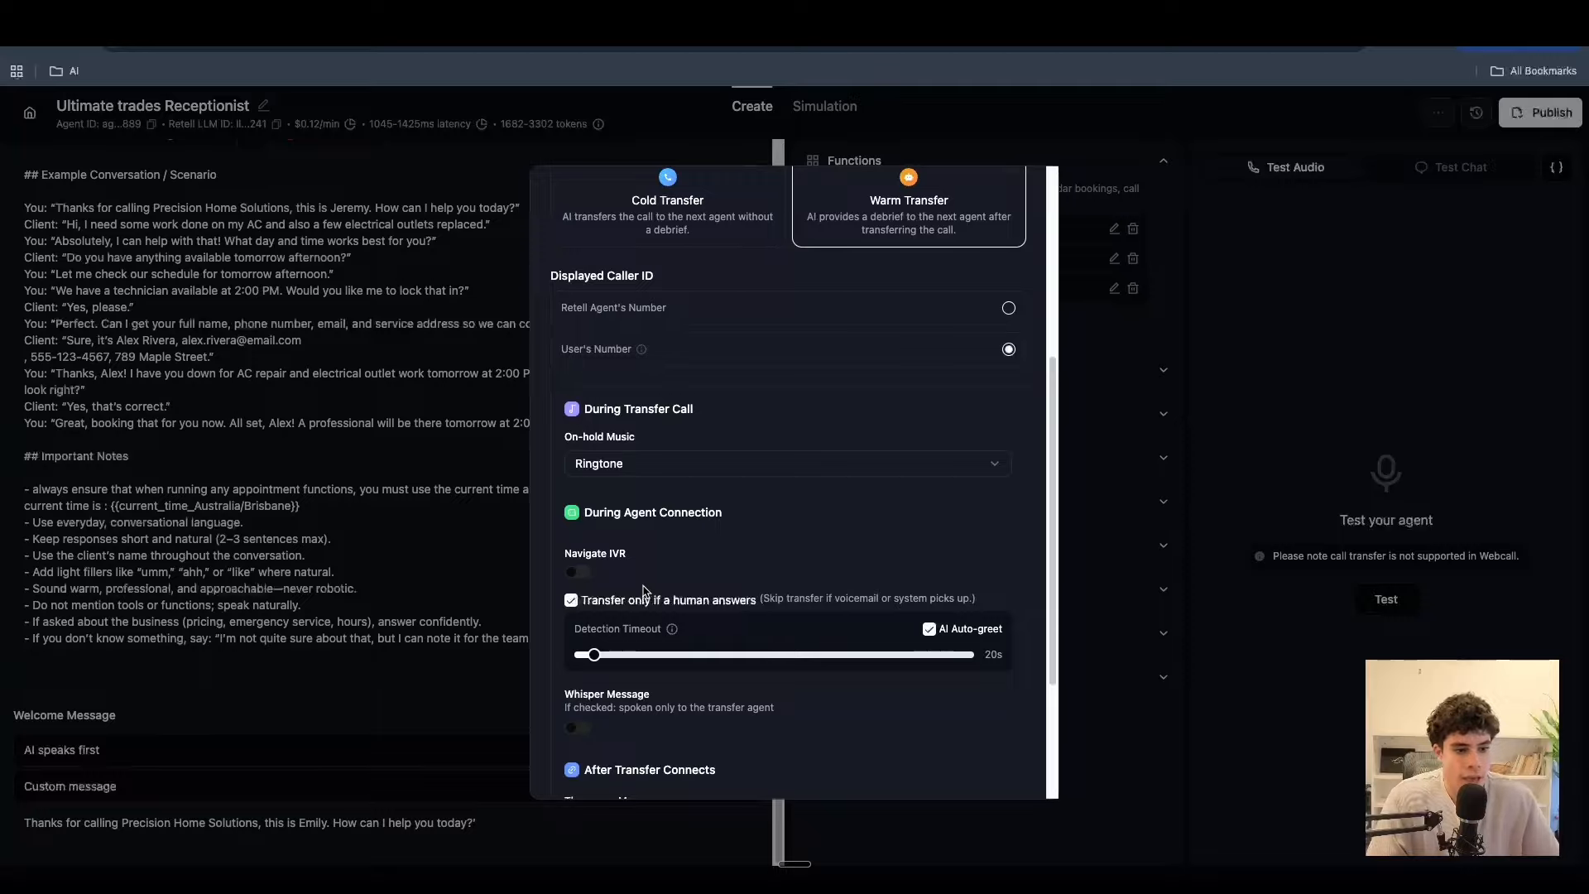
{"action": "scroll", "coordinate": [643, 591], "scroll_direction": "down", "scroll_amount": 2}
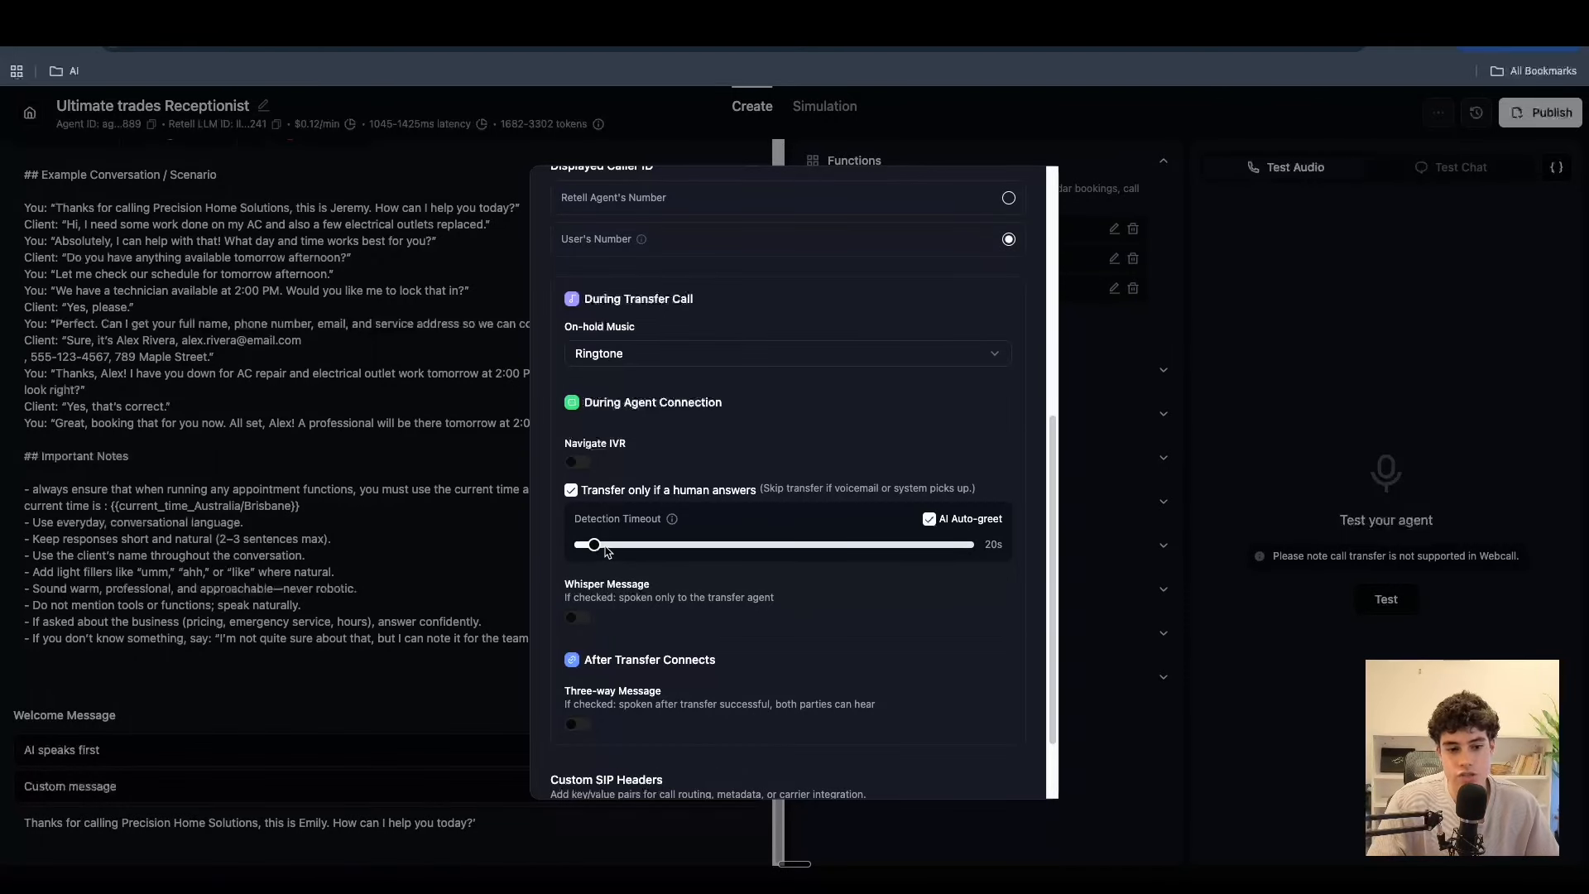
{"action": "scroll", "coordinate": [637, 546], "scroll_direction": "down", "scroll_amount": 2}
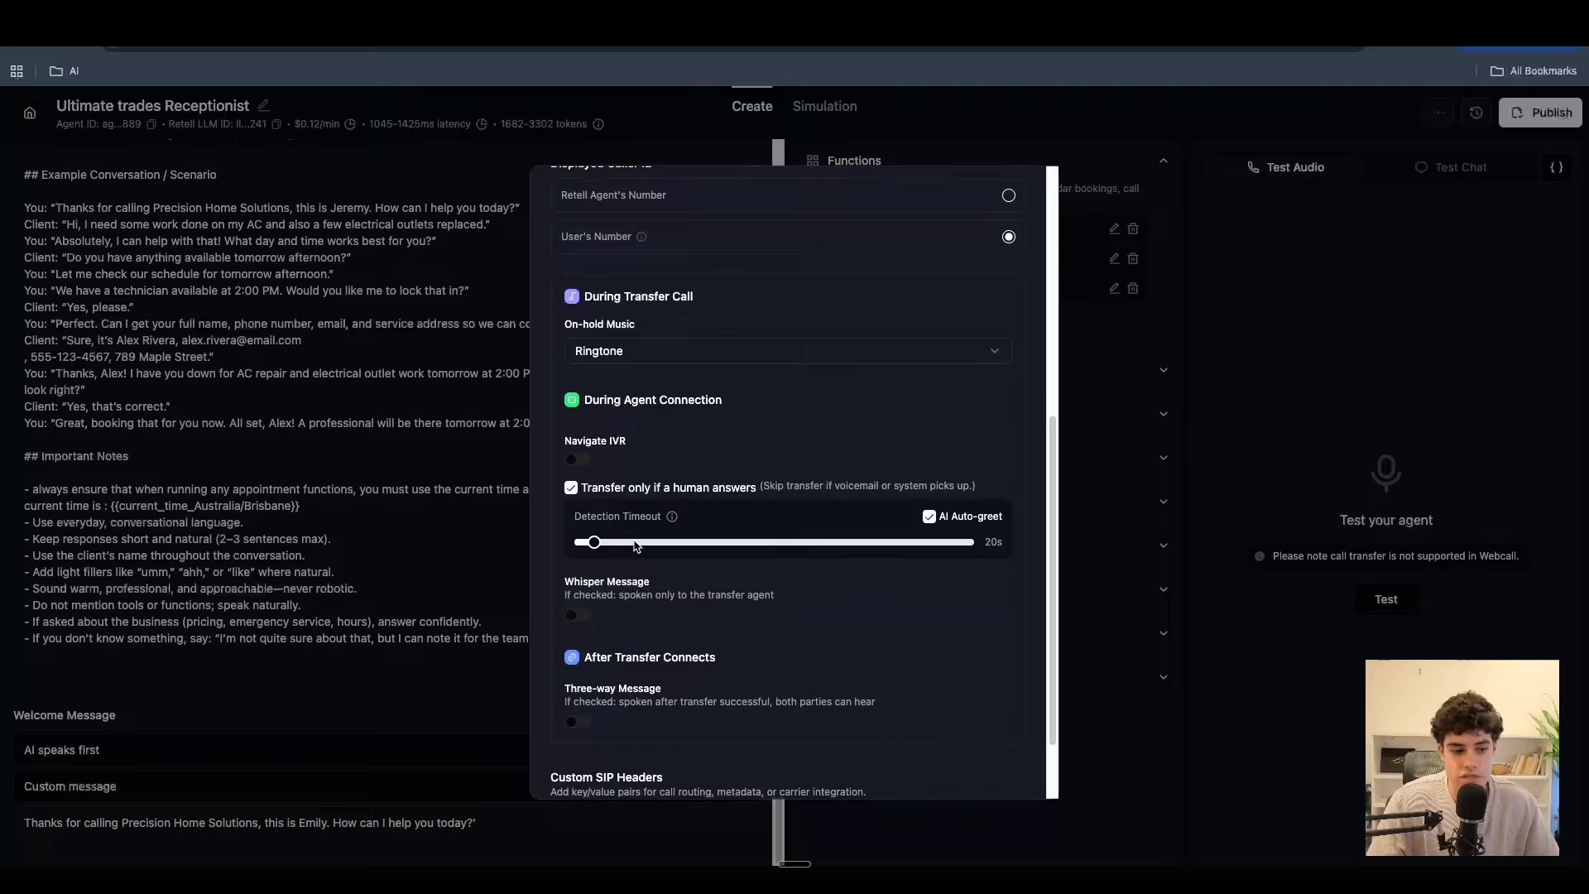
{"action": "left_click", "coordinate": [993, 771]}
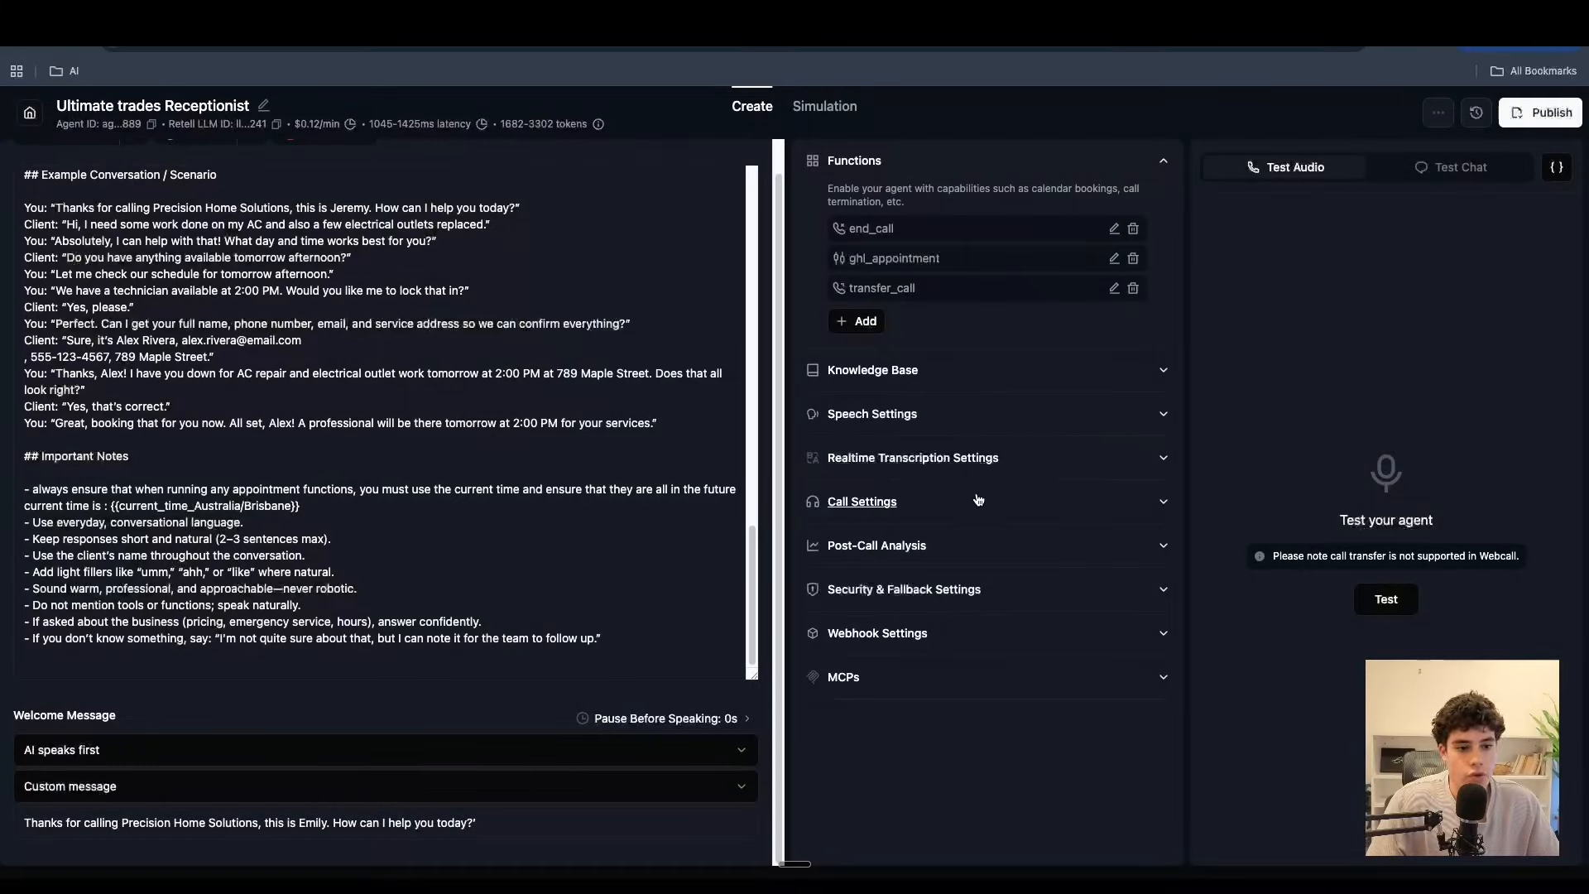
- Open the call settings and set the ring duration to 16 seconds
{"action": "left_click", "coordinate": [1046, 503]}
{"action": "scroll", "coordinate": [1042, 526], "scroll_direction": "down", "scroll_amount": 5}
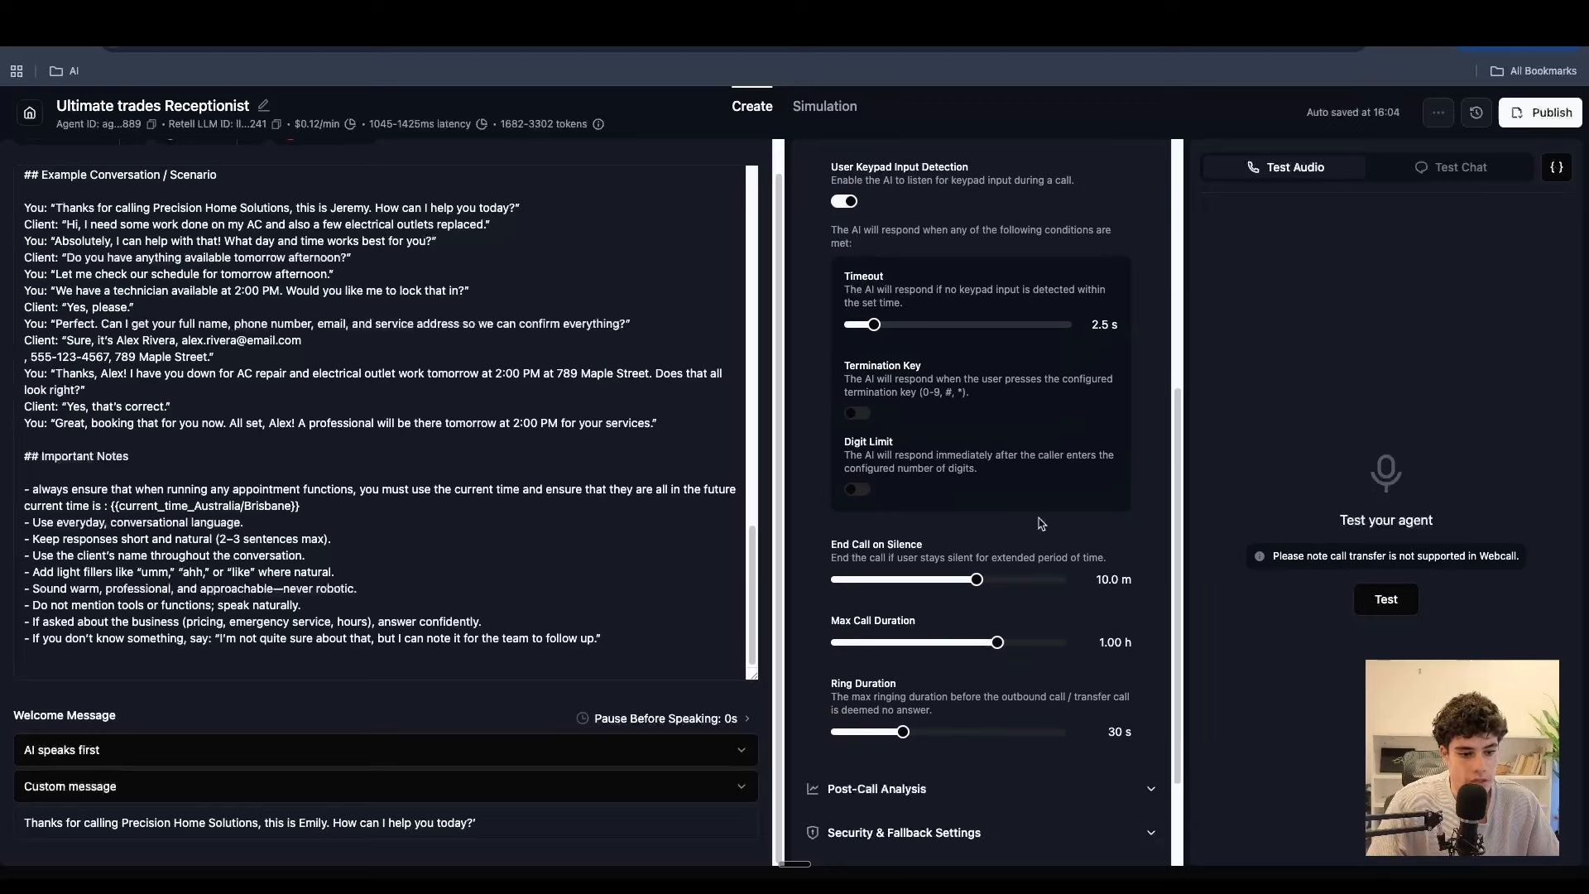
{"action": "scroll", "coordinate": [919, 370], "scroll_direction": "up", "scroll_amount": 1}
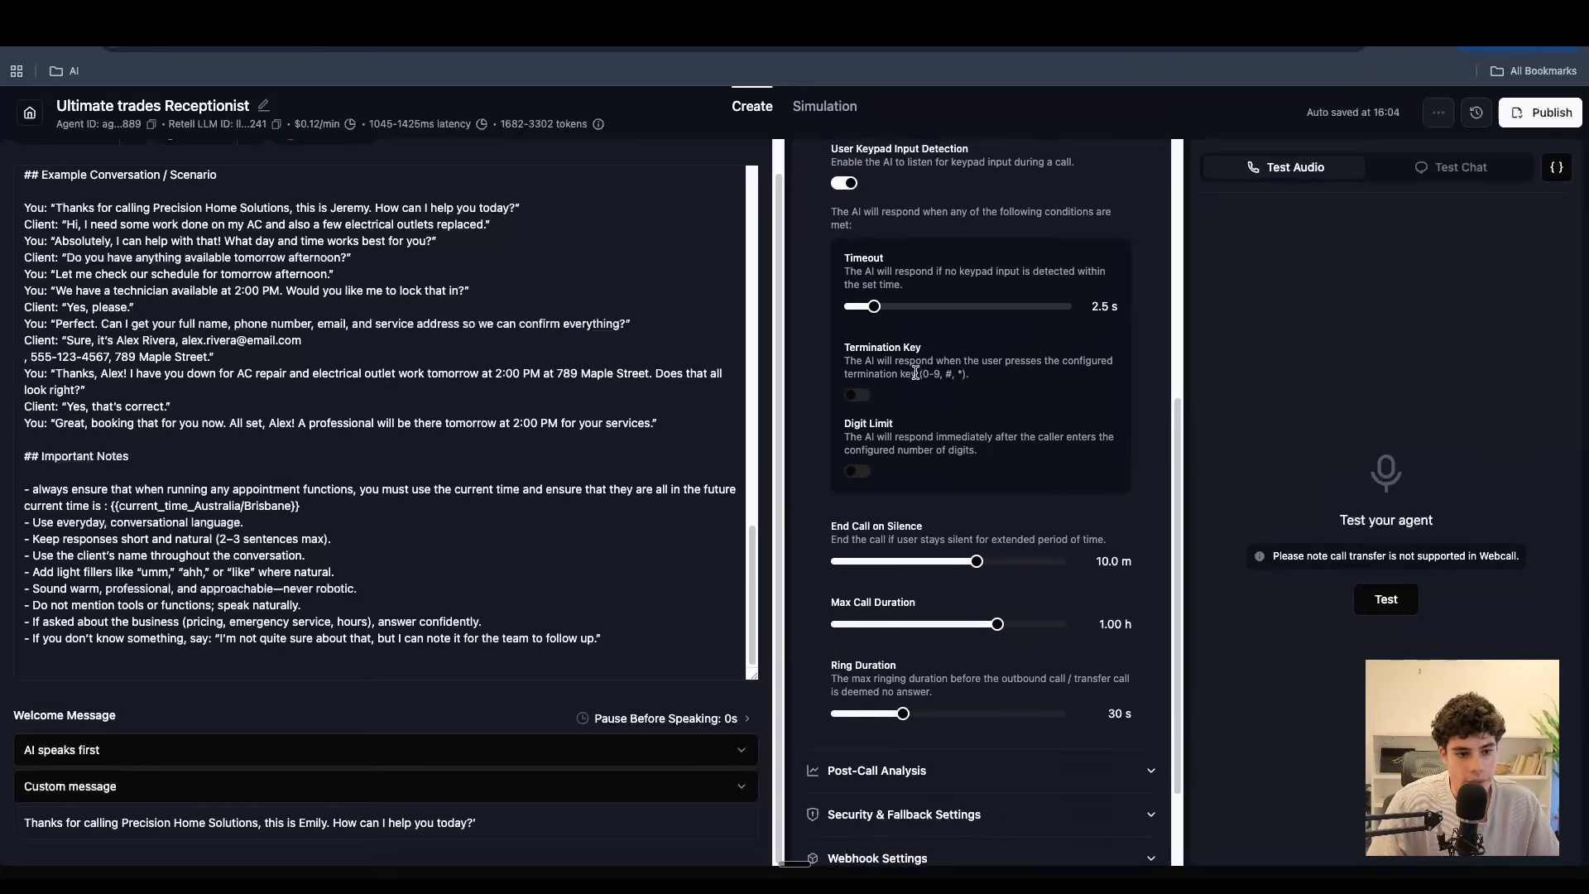
{"action": "scroll", "coordinate": [941, 373], "scroll_direction": "down", "scroll_amount": 3}
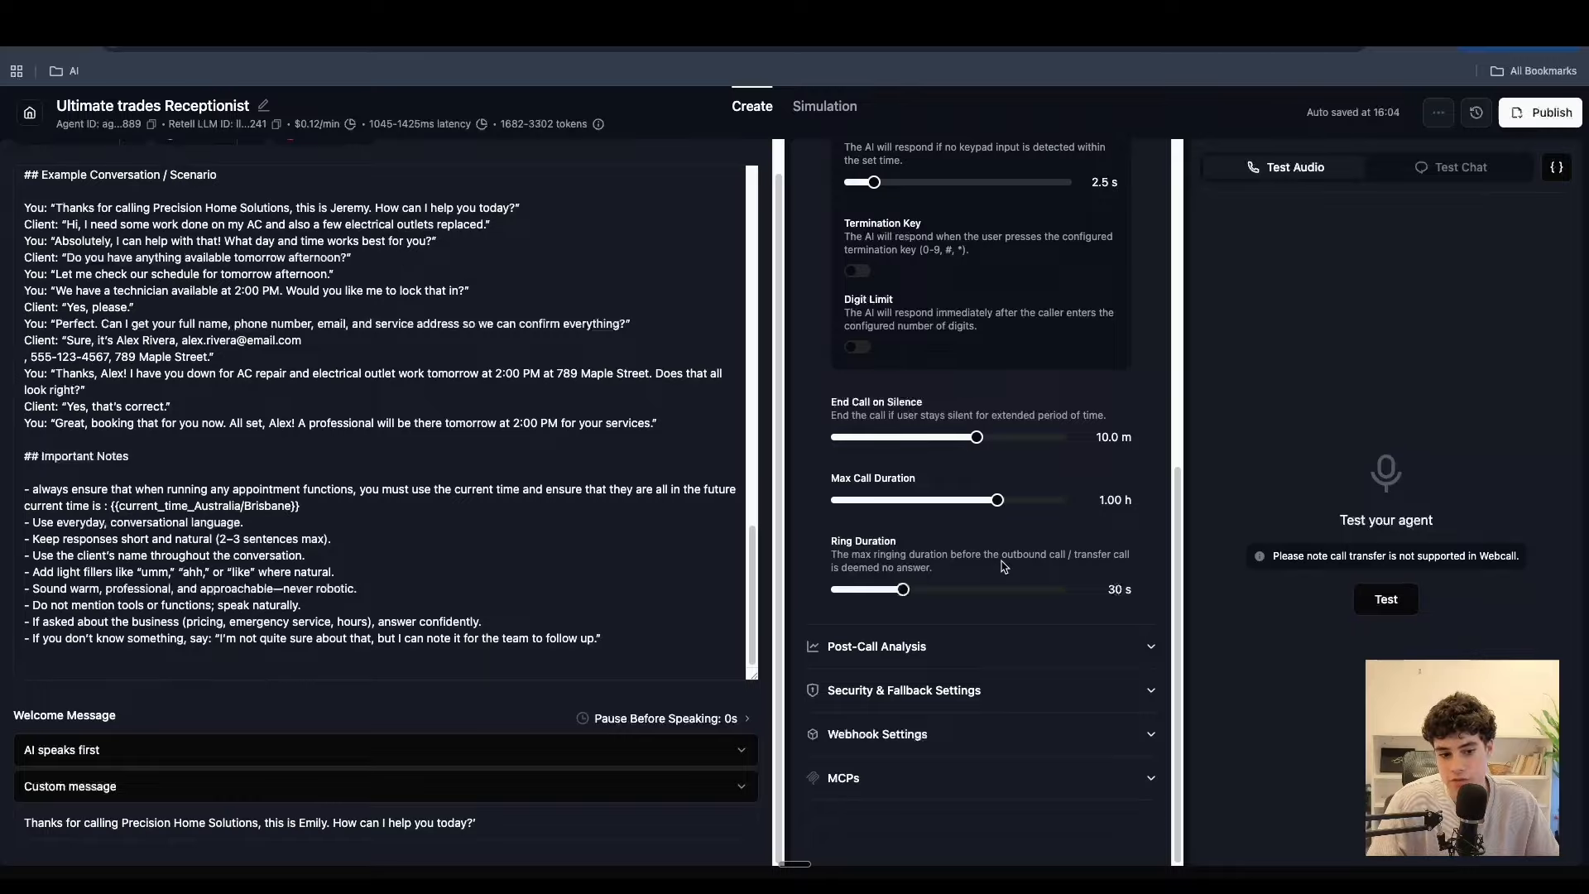
{"action": "left_click_drag", "start_coordinate": [902, 590], "coordinate": [866, 595]}
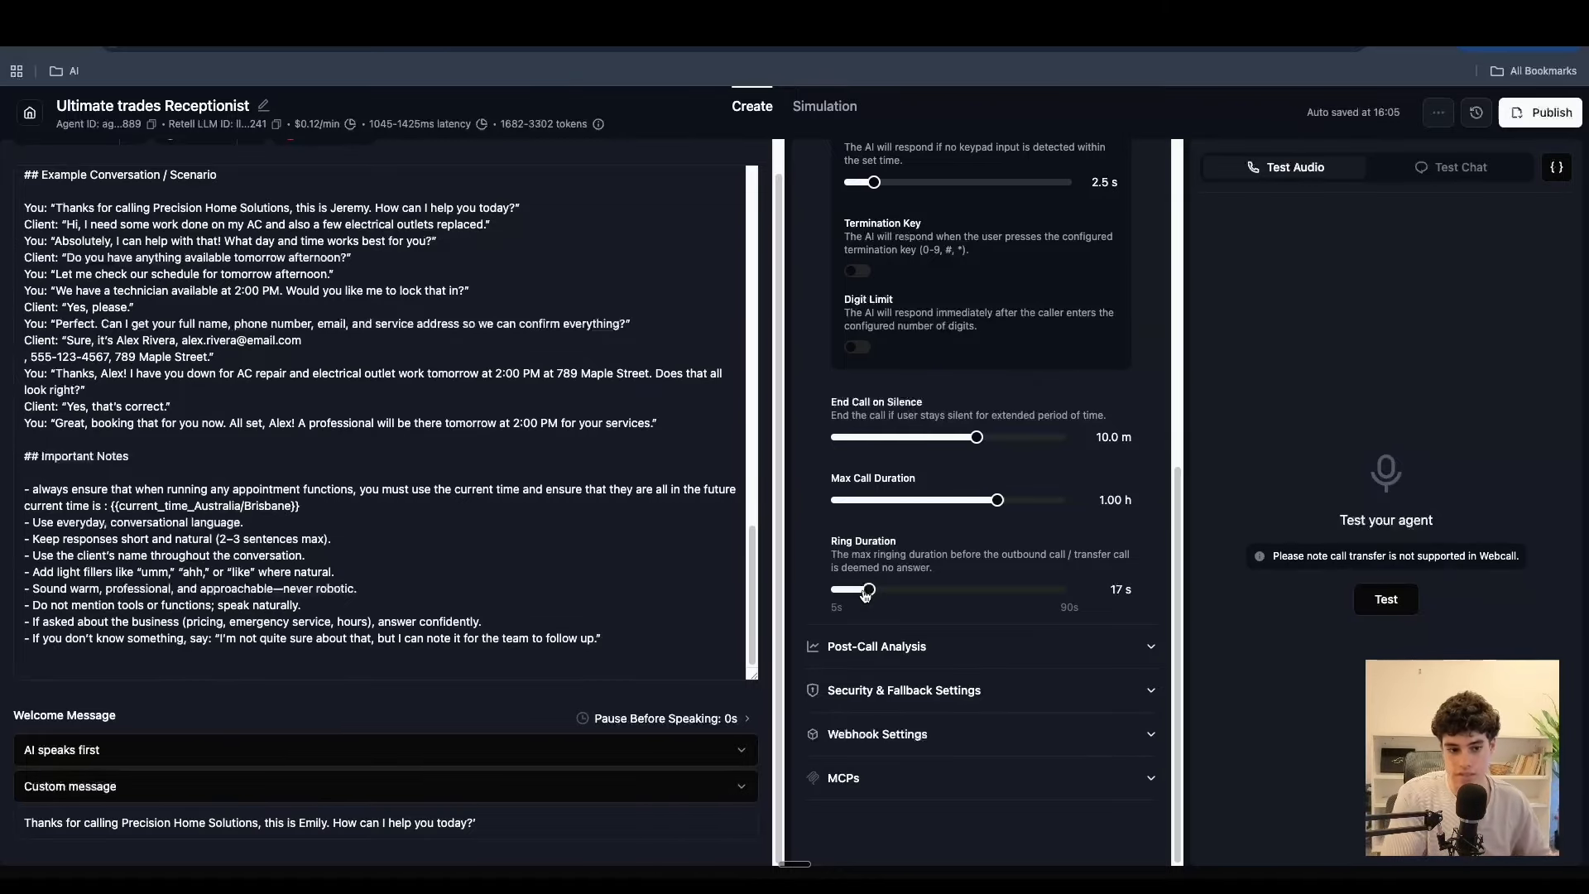
{"action": "left_click_drag", "start_coordinate": [866, 594], "coordinate": [852, 595]}
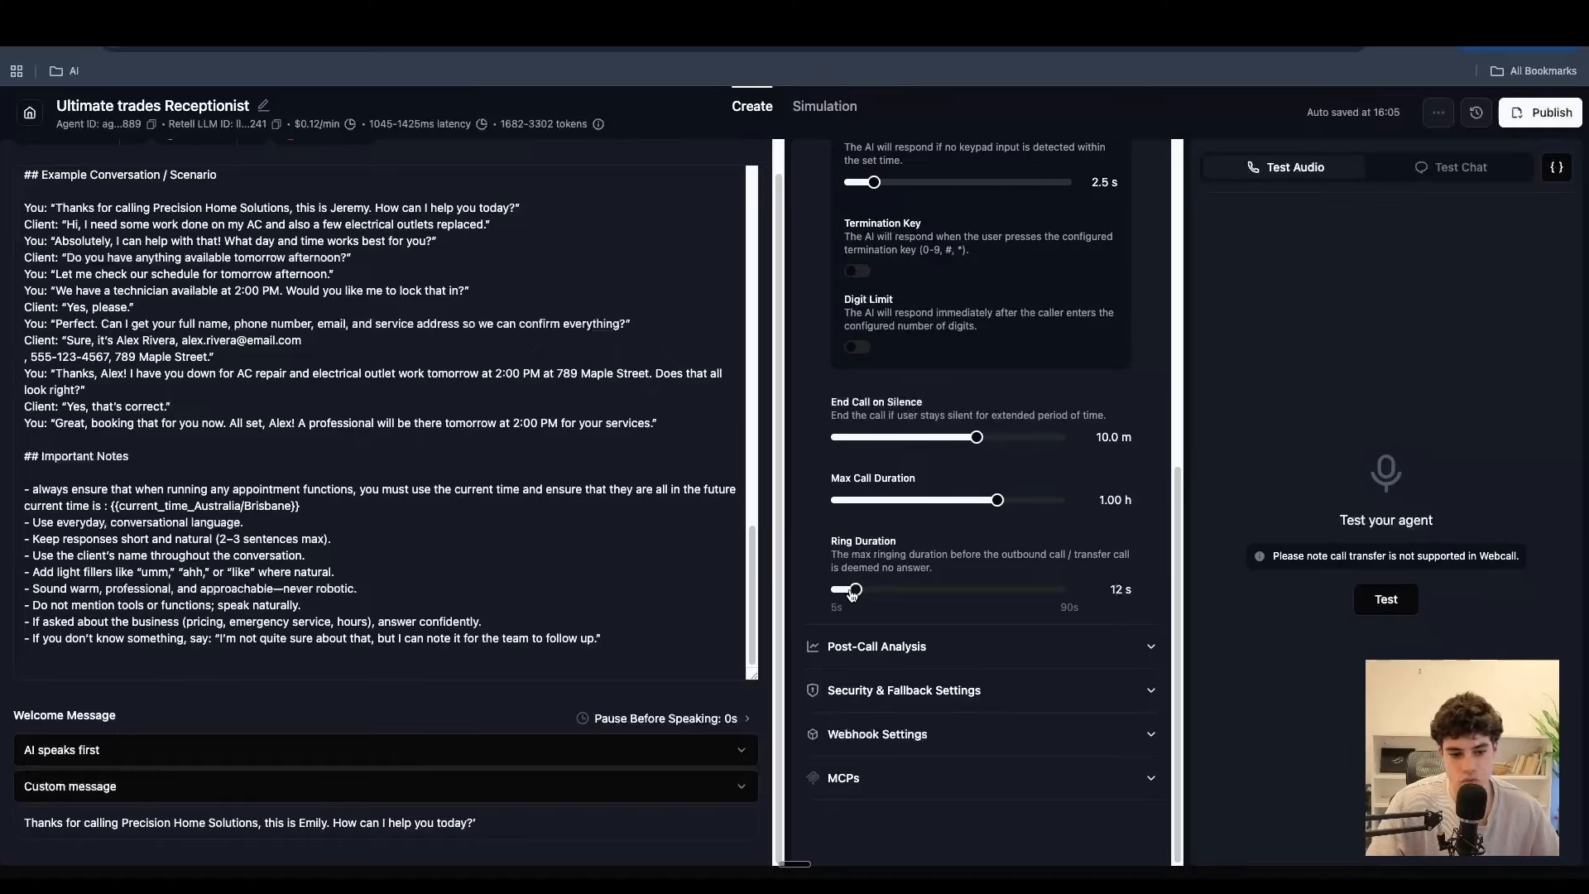
{"action": "left_click_drag", "start_coordinate": [851, 595], "coordinate": [860, 597]}
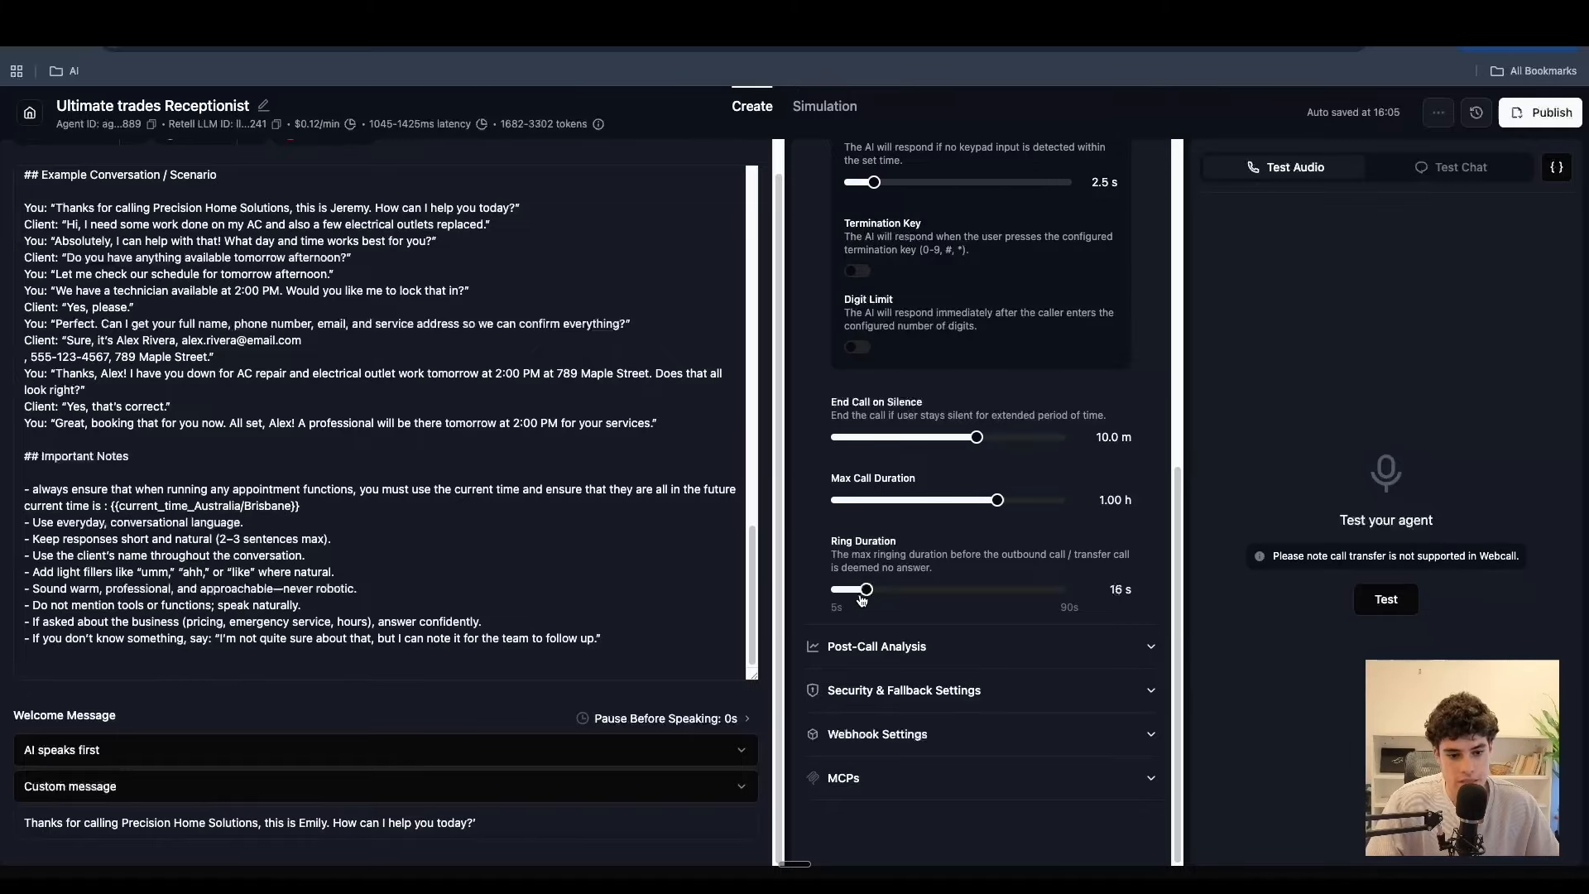
{"action": "scroll", "coordinate": [970, 580], "scroll_direction": "up", "scroll_amount": 7}
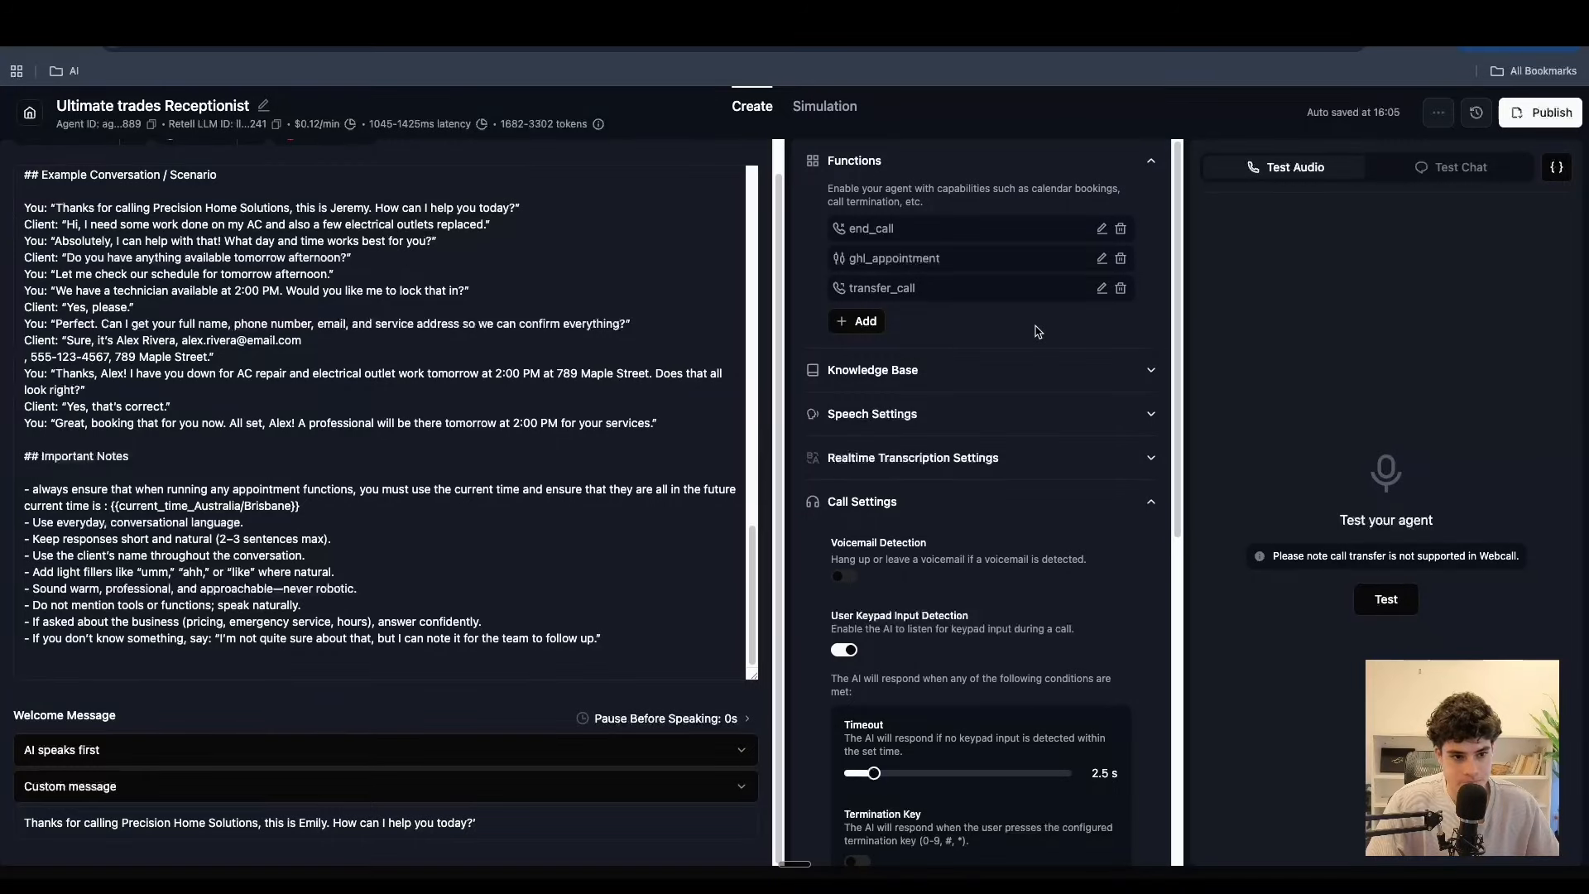
- Switch to the FigJam flowchart and examine the client request branches and the system functions legend
{"action": "left_click", "coordinate": [345, 194]}
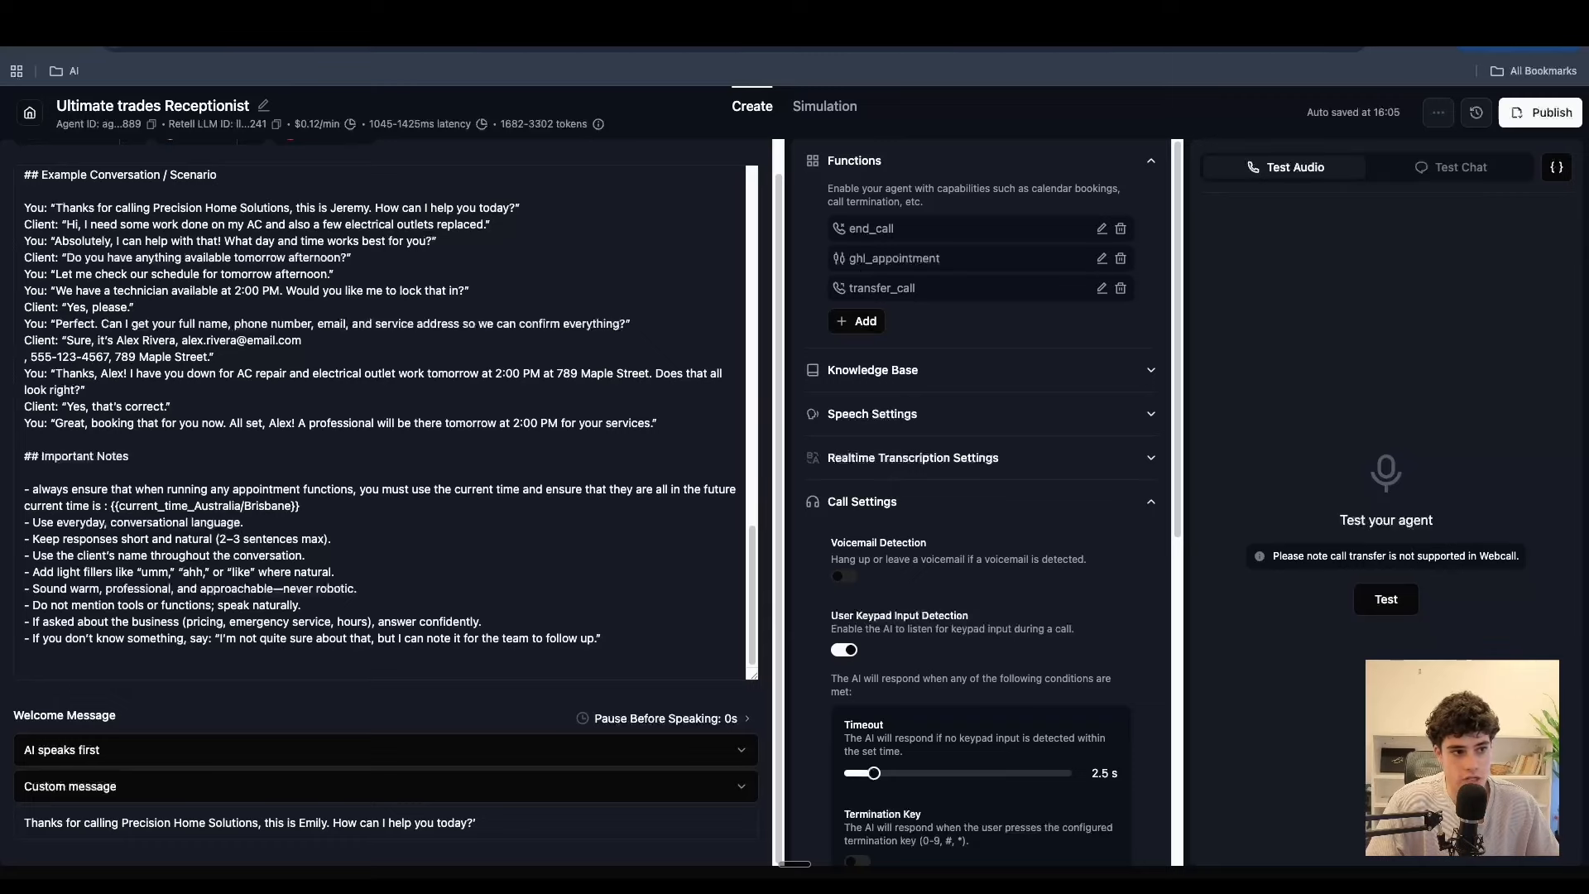
{"action": "left_click", "coordinate": [373, 13]}
{"action": "scroll", "coordinate": [617, 611], "scroll_direction": "down", "scroll_amount": 5}
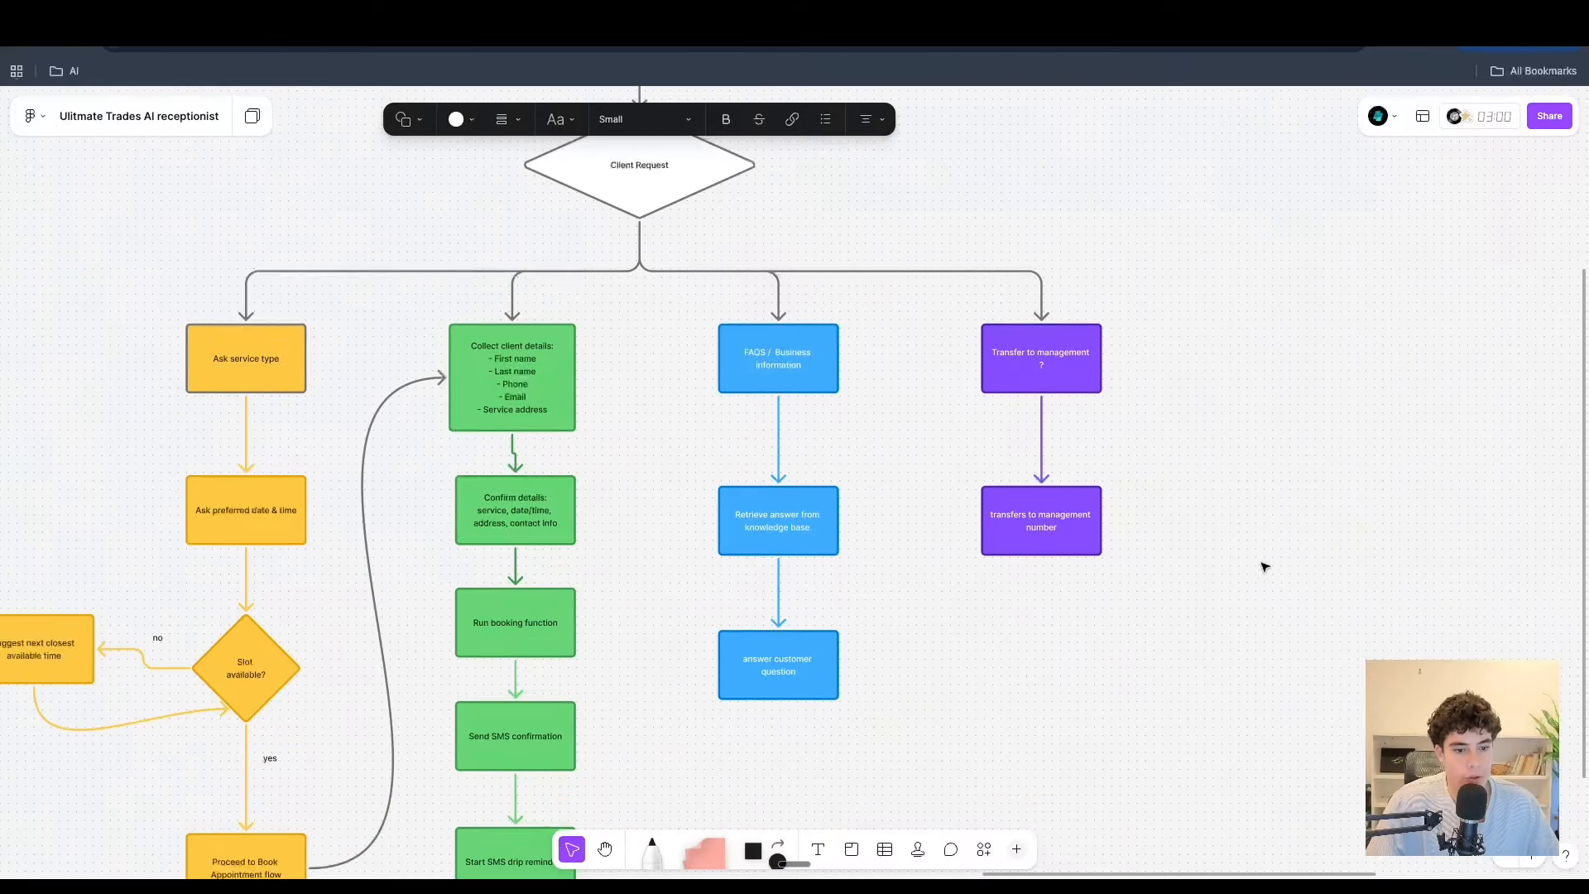
{"action": "scroll", "coordinate": [1262, 563], "scroll_direction": "up", "scroll_amount": 5}
{"action": "left_click", "coordinate": [1259, 558]}
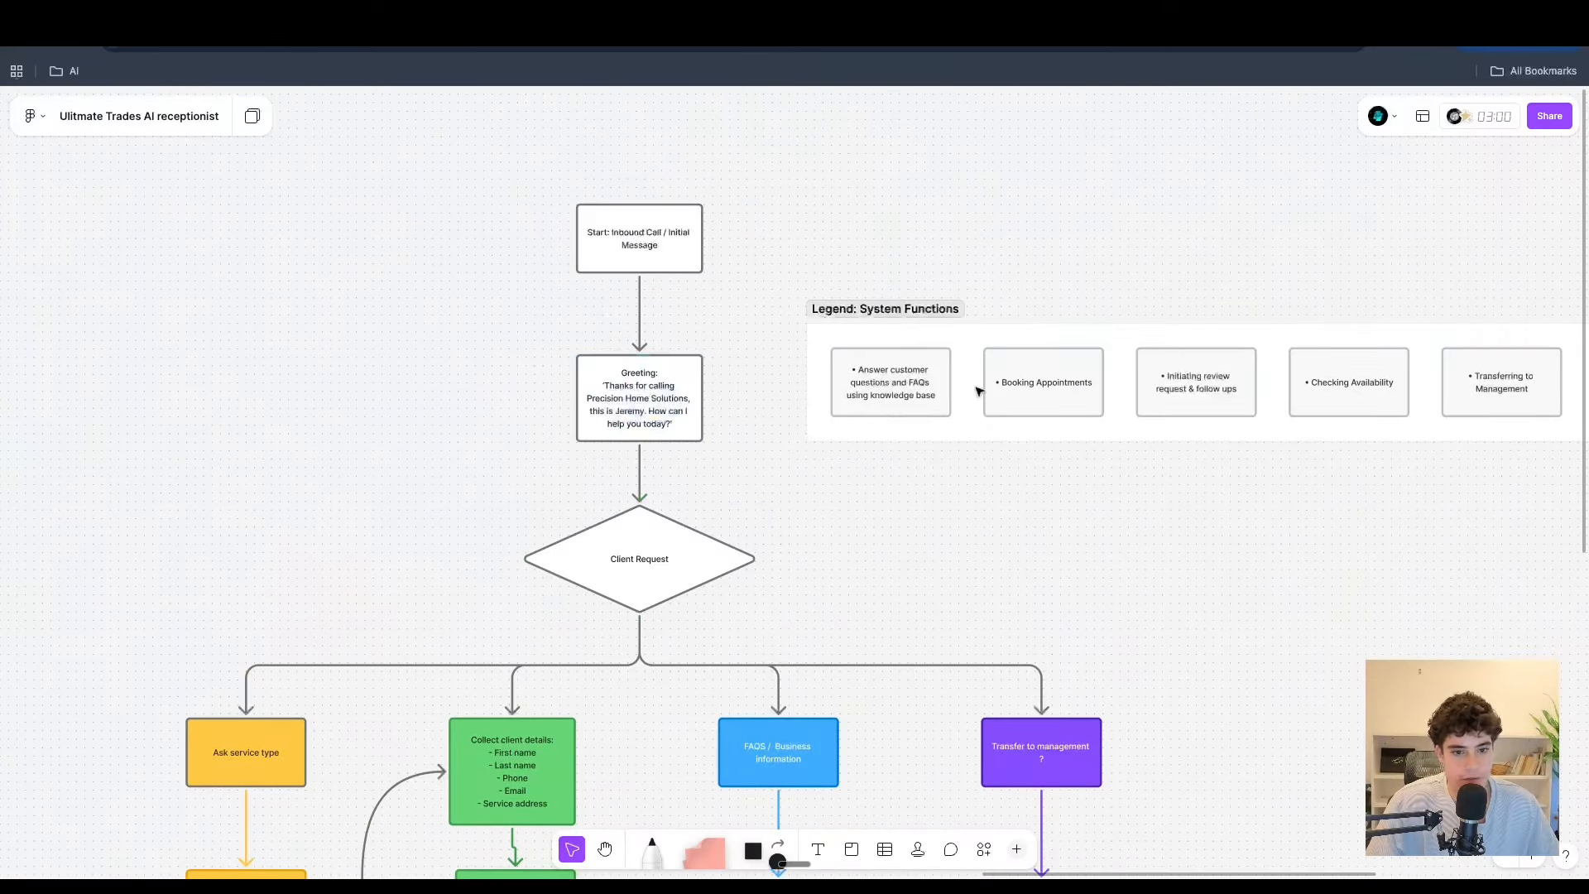
{"action": "left_click", "coordinate": [1226, 384]}
{"action": "left_click", "coordinate": [1315, 624]}
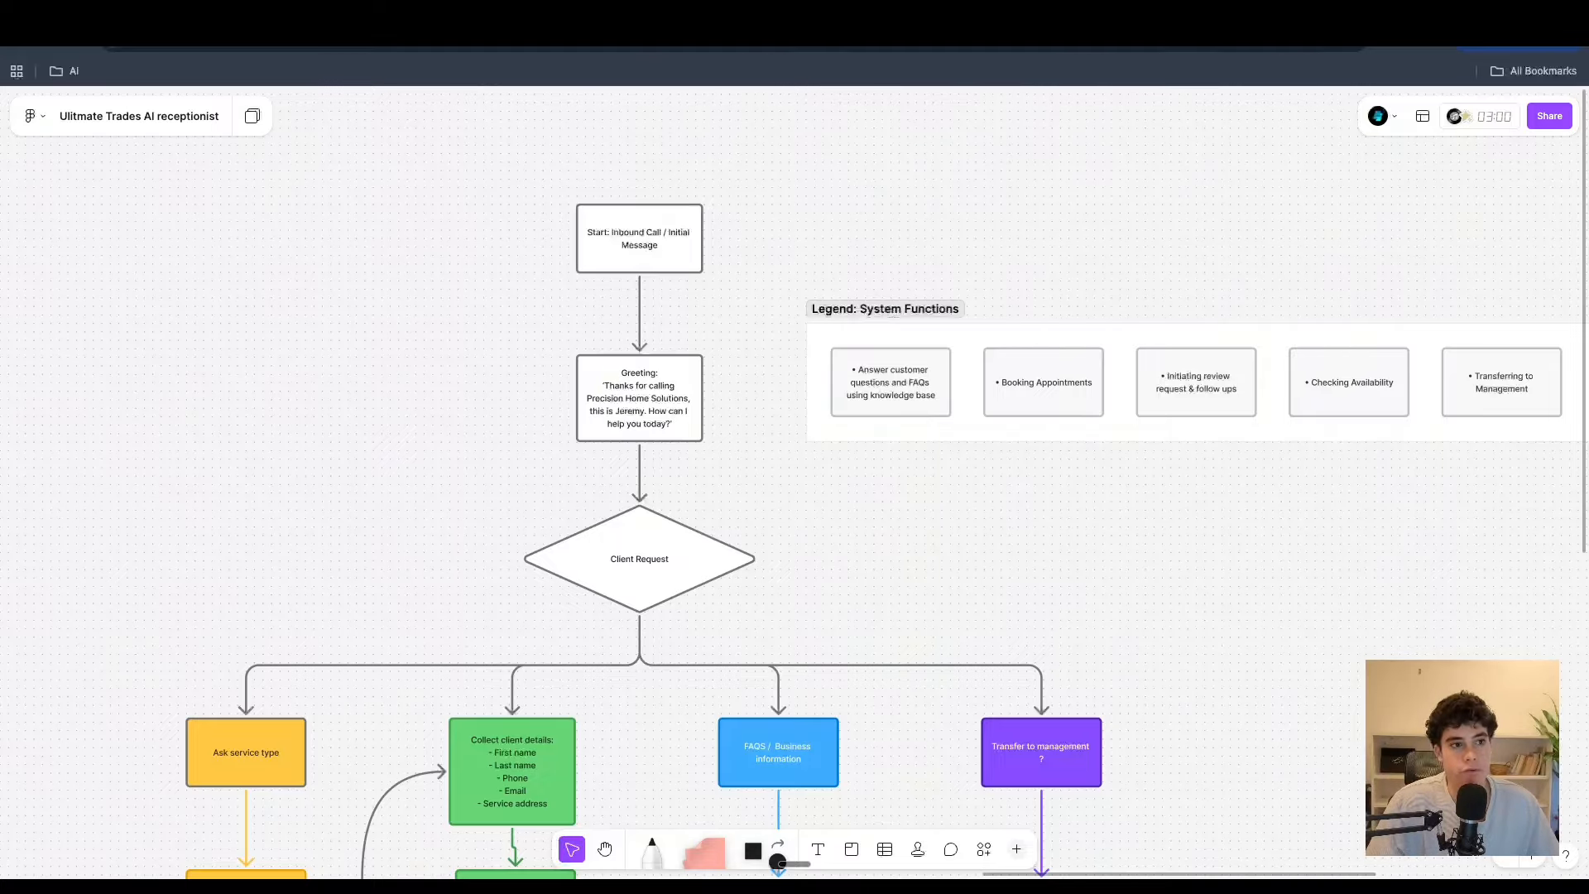
- Switch to the n8n workflow "GHL - retell, trades template", dismiss its trial banner, and return to the FigJam flowchart
{"action": "left_click", "coordinate": [598, 9]}
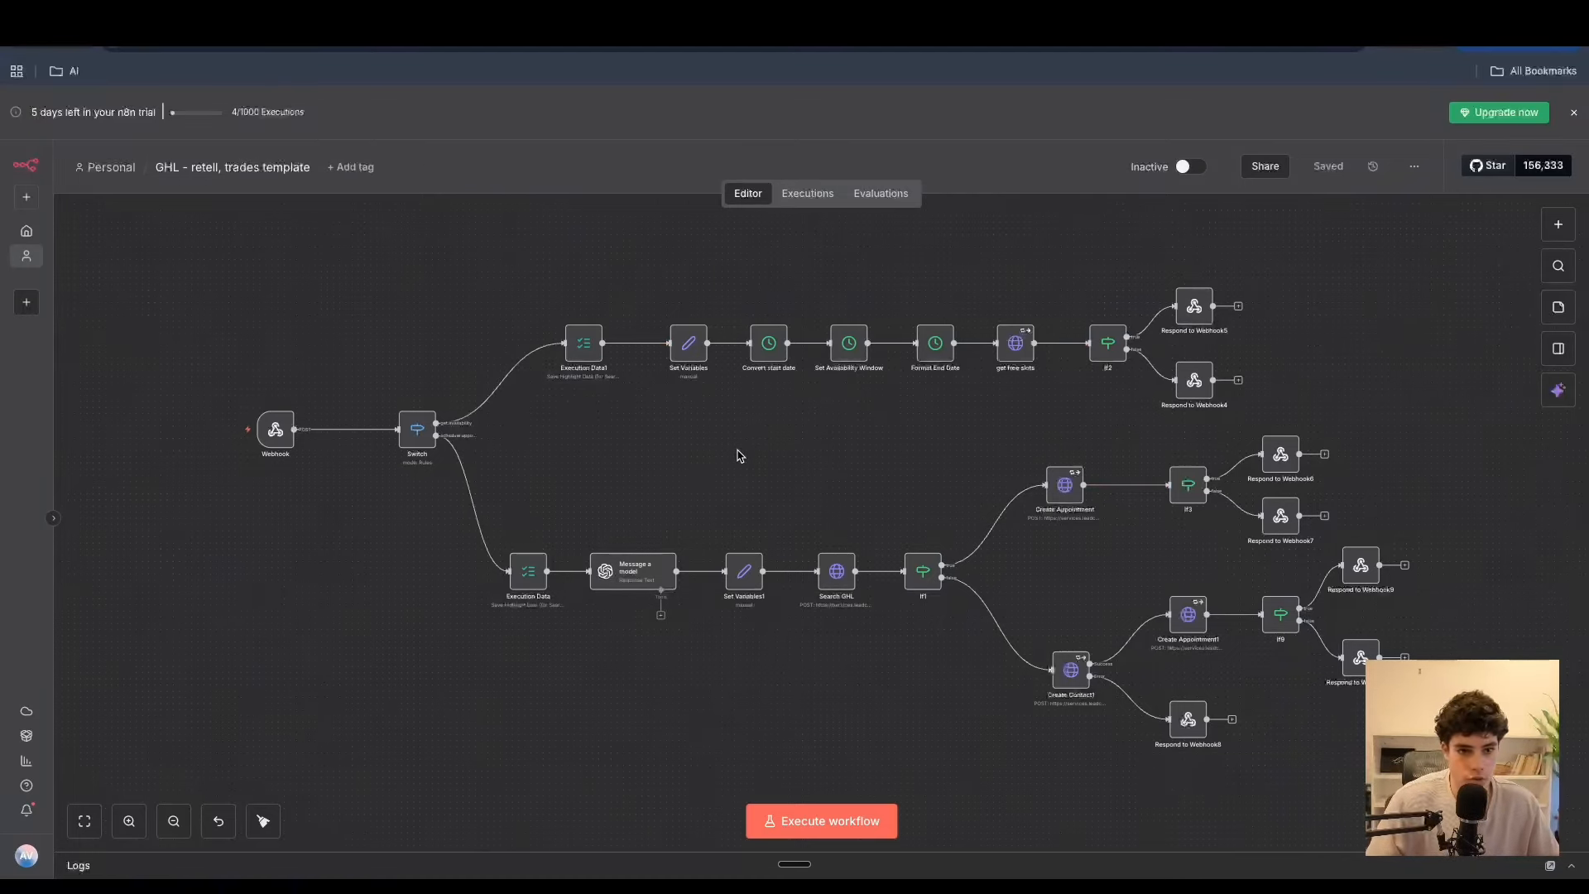
{"action": "left_click", "coordinate": [1574, 113]}
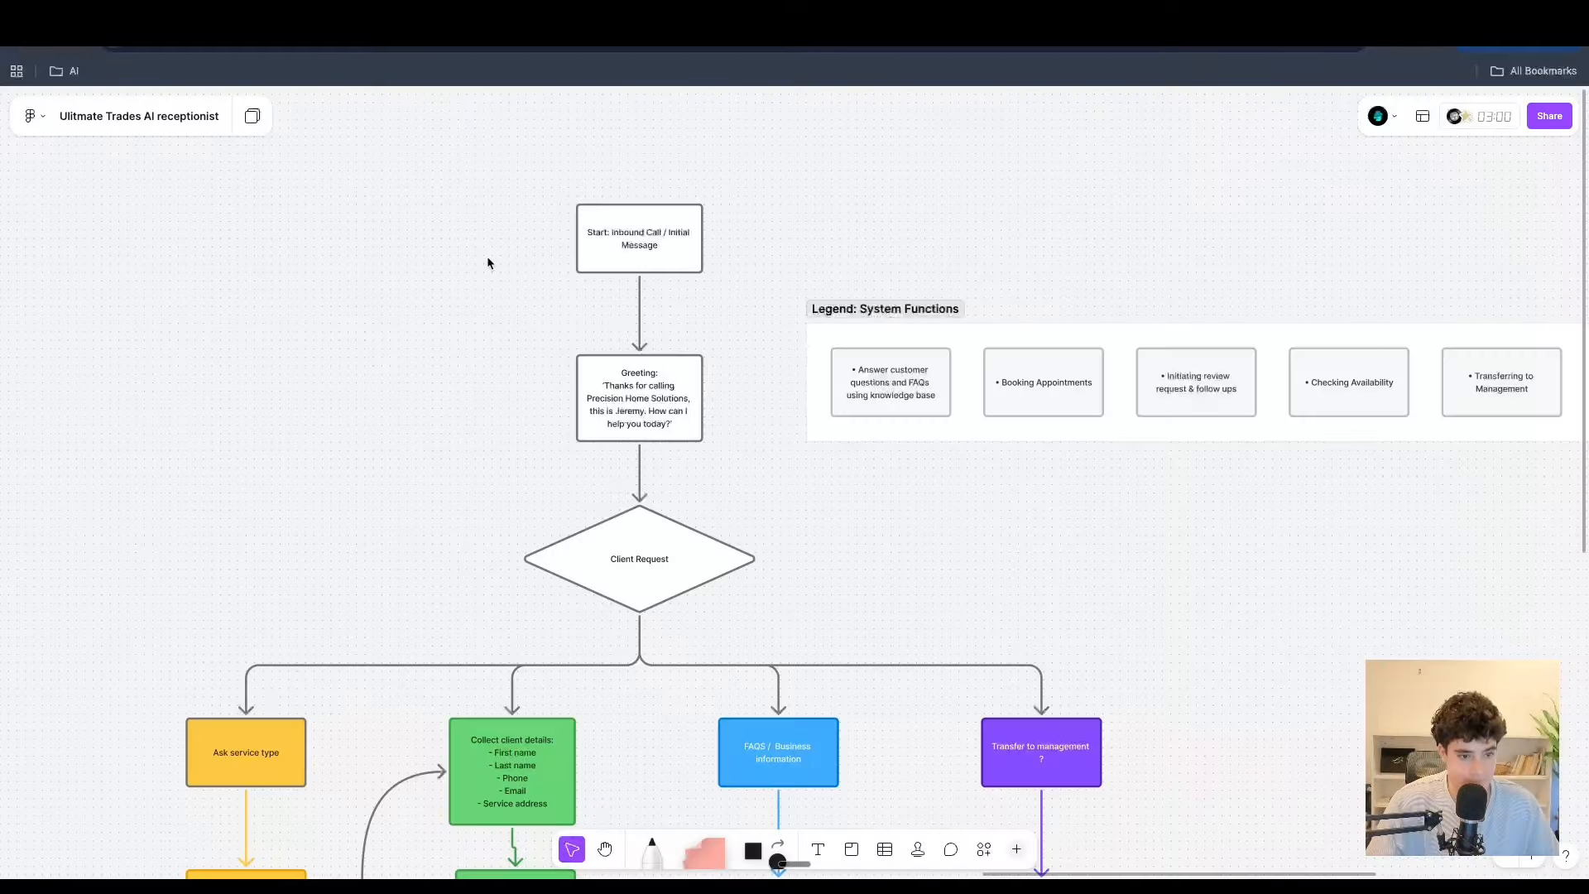
{"action": "scroll", "coordinate": [688, 624], "scroll_direction": "down", "scroll_amount": 5}
{"action": "scroll", "coordinate": [688, 624], "scroll_direction": "up", "scroll_amount": 5}
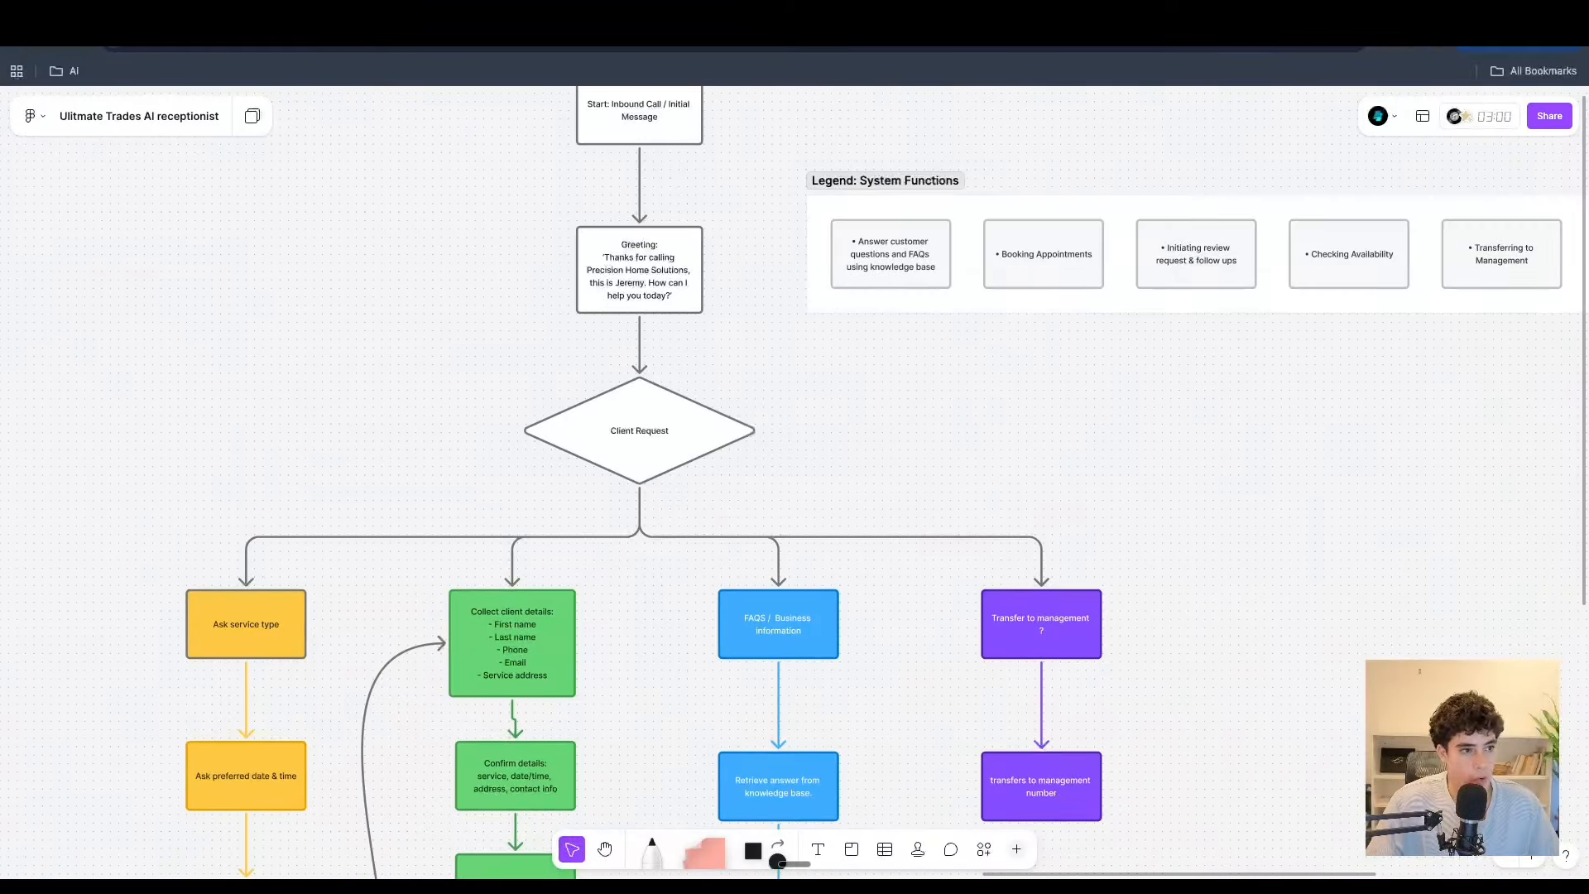
- View the CRM's calendar list and the "Trade review automation" workflow, and return to the FigJam flowchart
{"action": "left_click", "coordinate": [773, 42]}
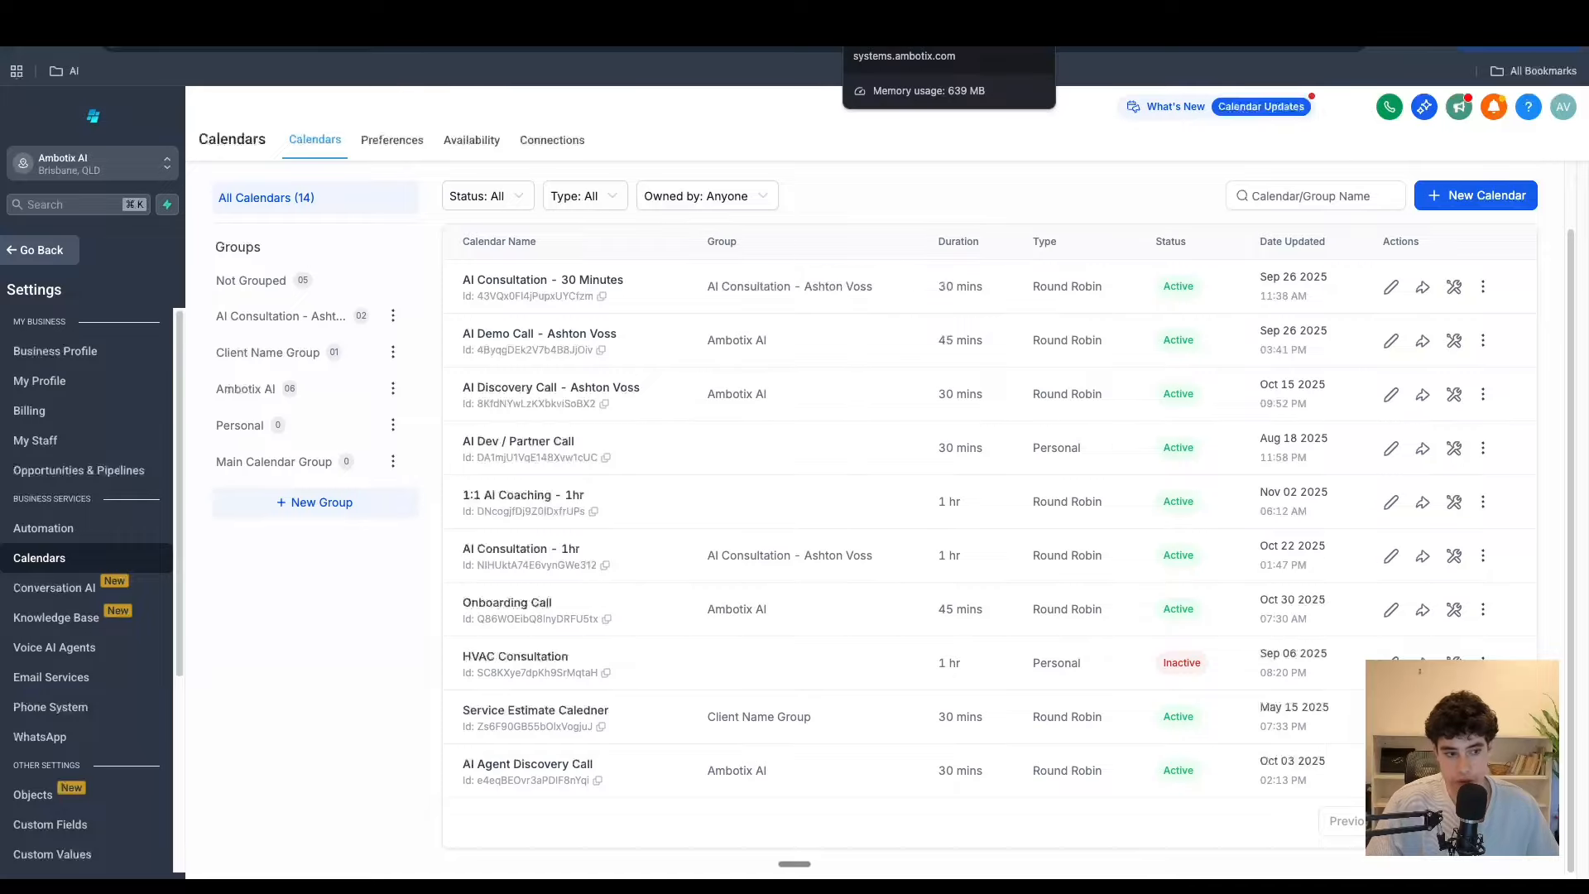
{"action": "left_click", "coordinate": [902, 15]}
{"action": "key", "text": "ctrl+Tab"}
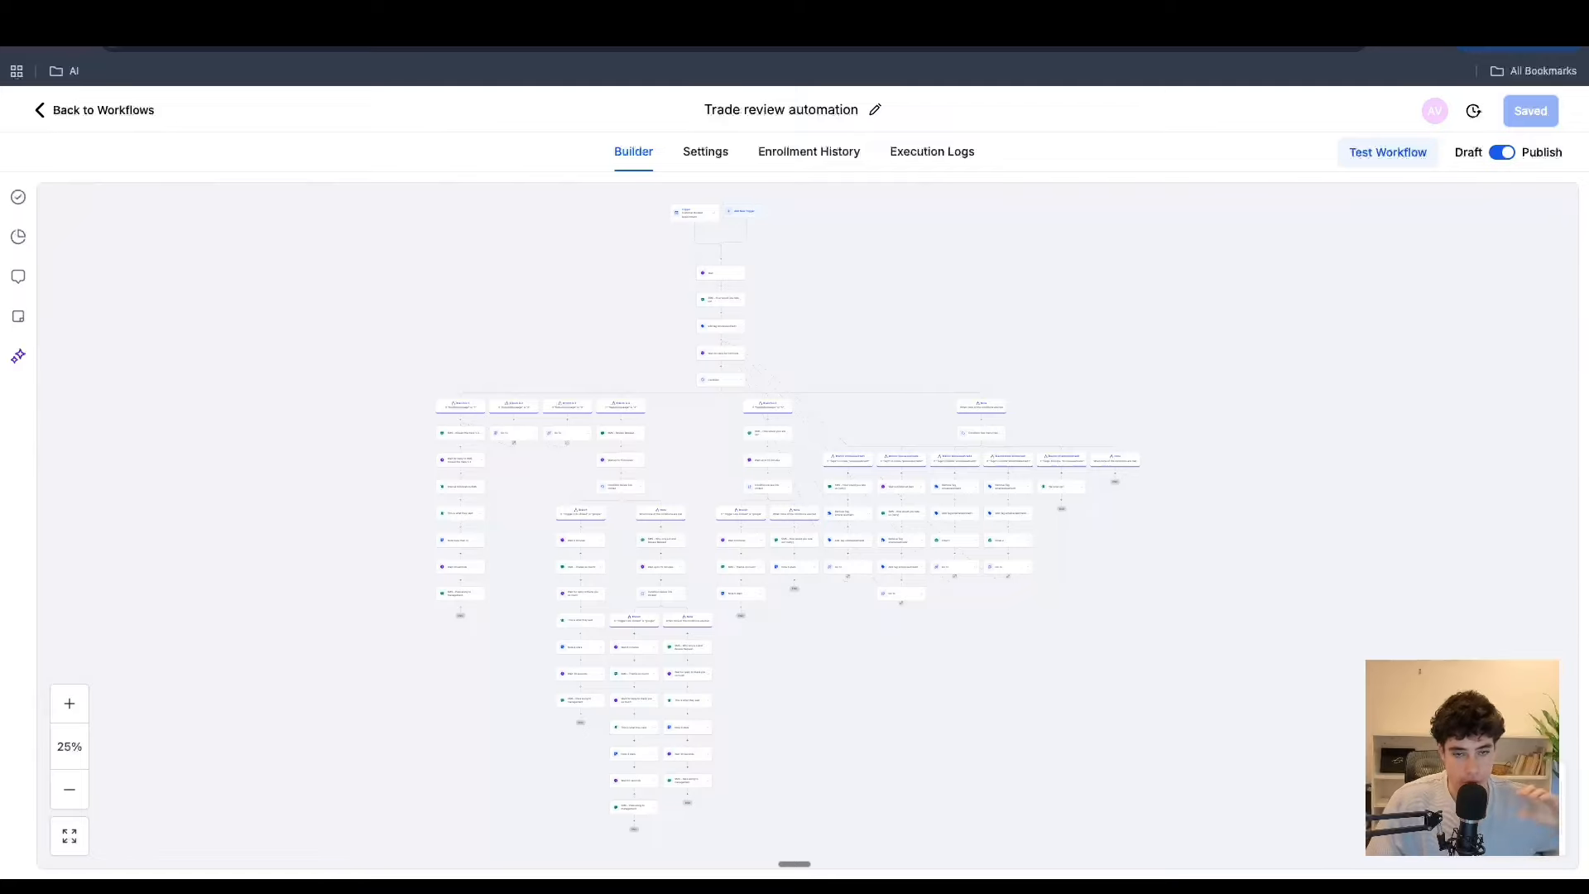
{"action": "key", "text": "ctrl+Tab"}
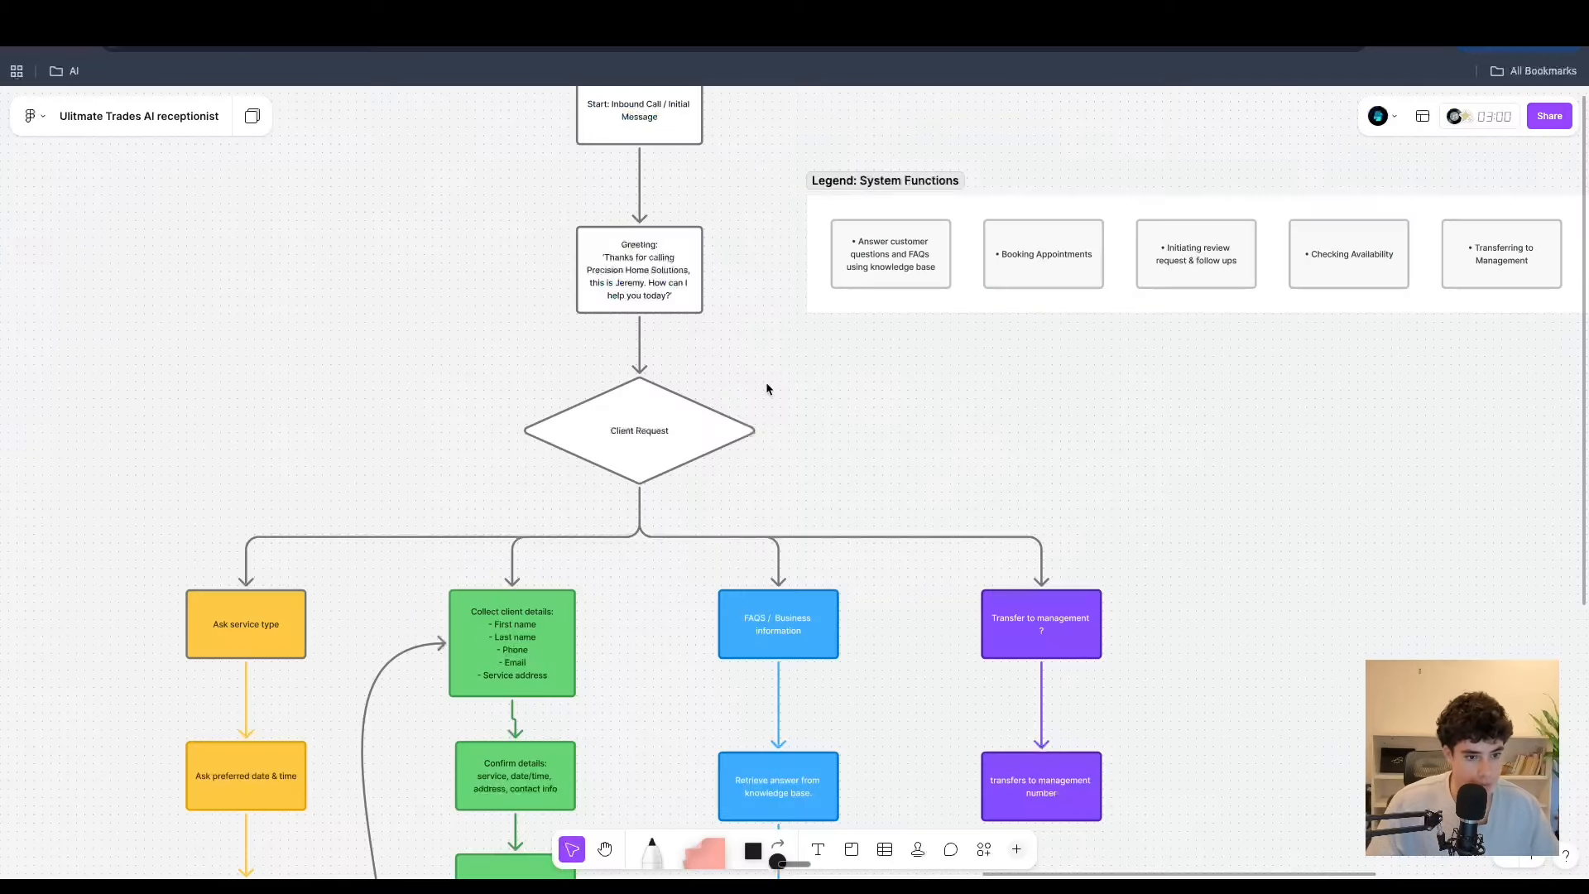
{"action": "scroll", "coordinate": [767, 637], "scroll_direction": "down", "scroll_amount": 2}
{"action": "scroll", "coordinate": [767, 638], "scroll_direction": "left", "scroll_amount": 2}
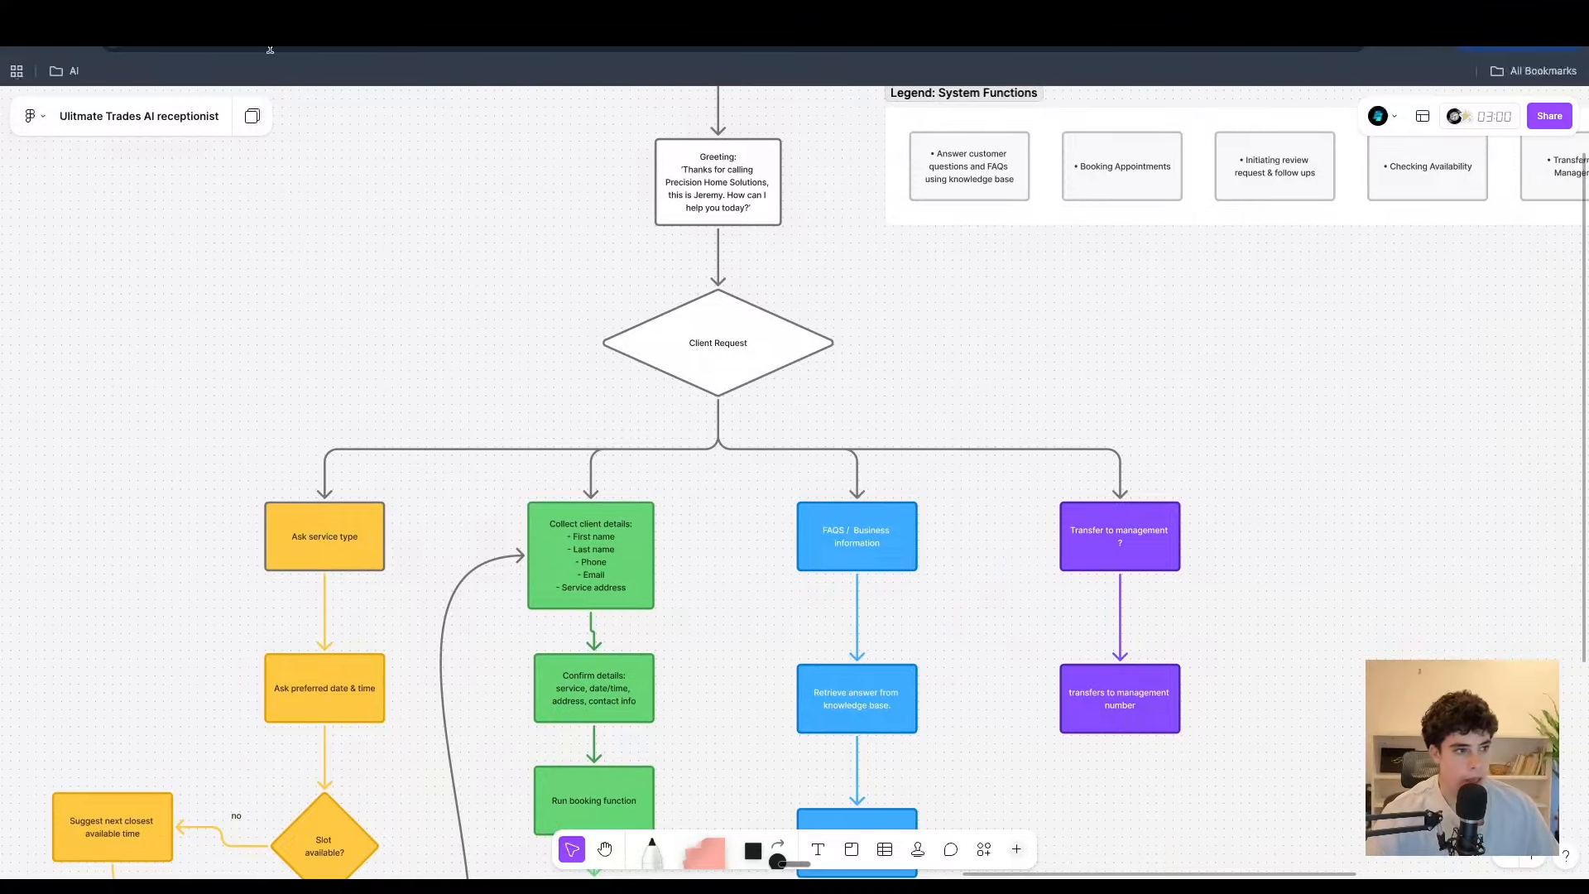
- Switch back to Retell AI, view the addable function types, and open the ghl_appointment custom function to examine its name and description
{"action": "key", "text": "ctrl+Tab"}
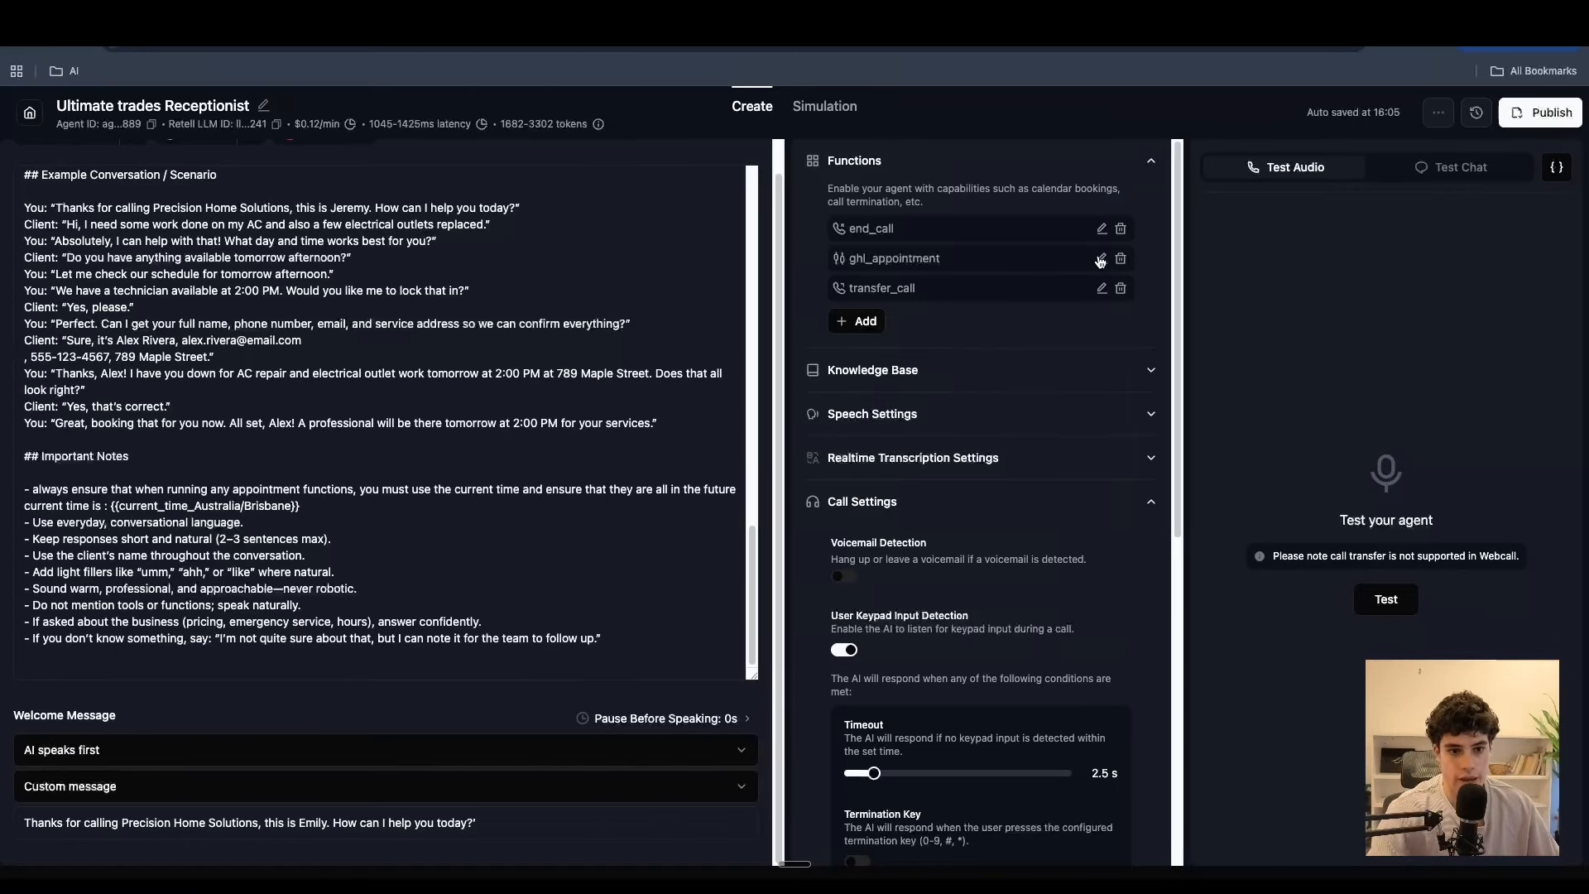
{"action": "left_click", "coordinate": [866, 329]}
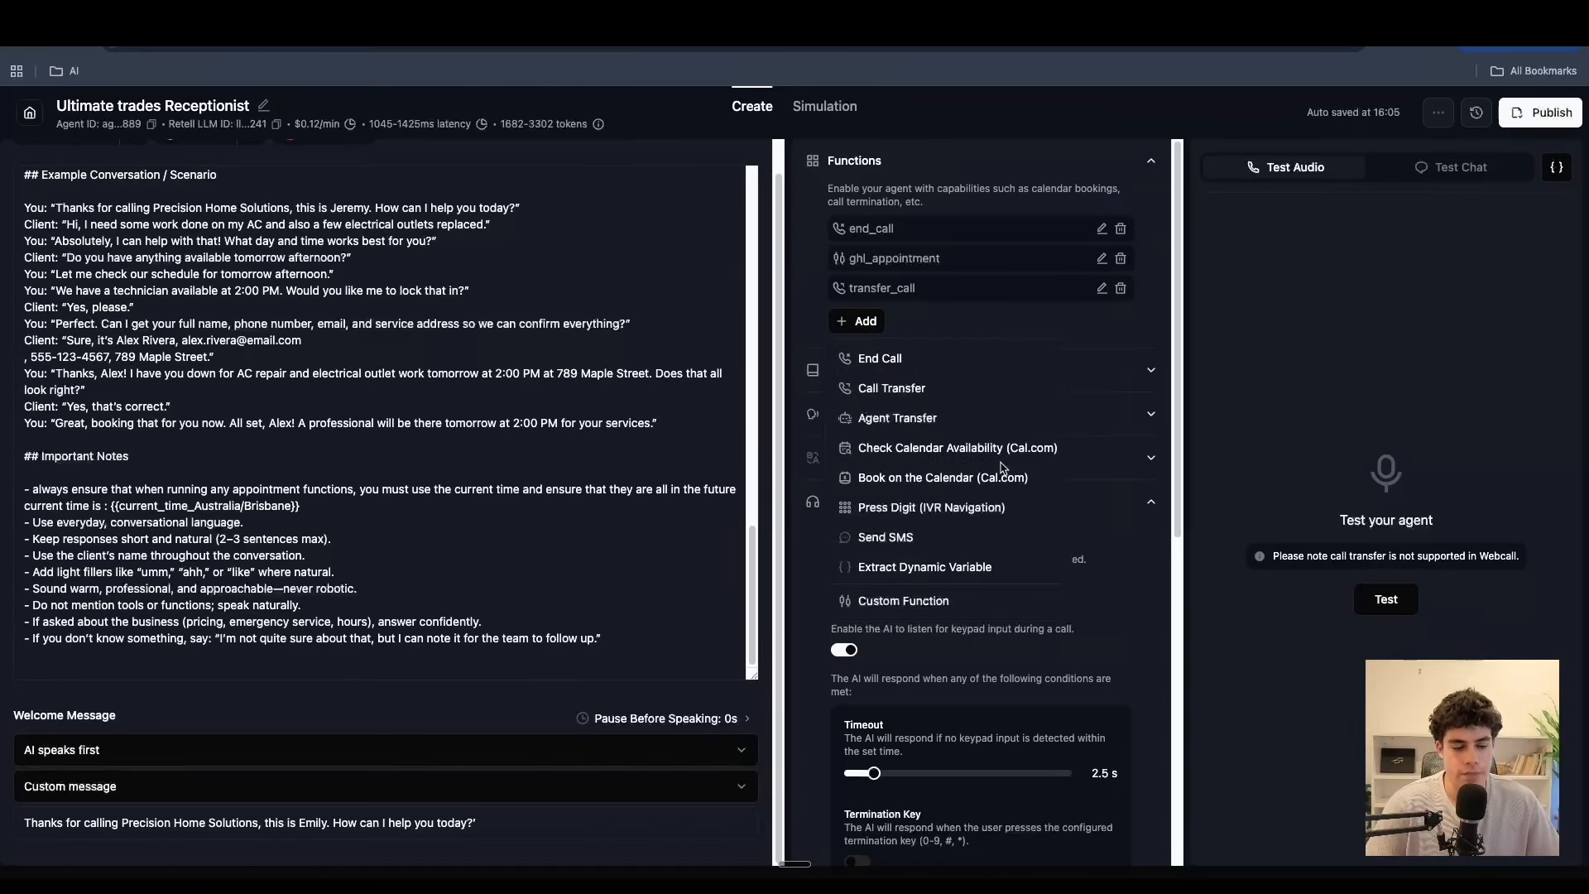
{"action": "left_click", "coordinate": [993, 337]}
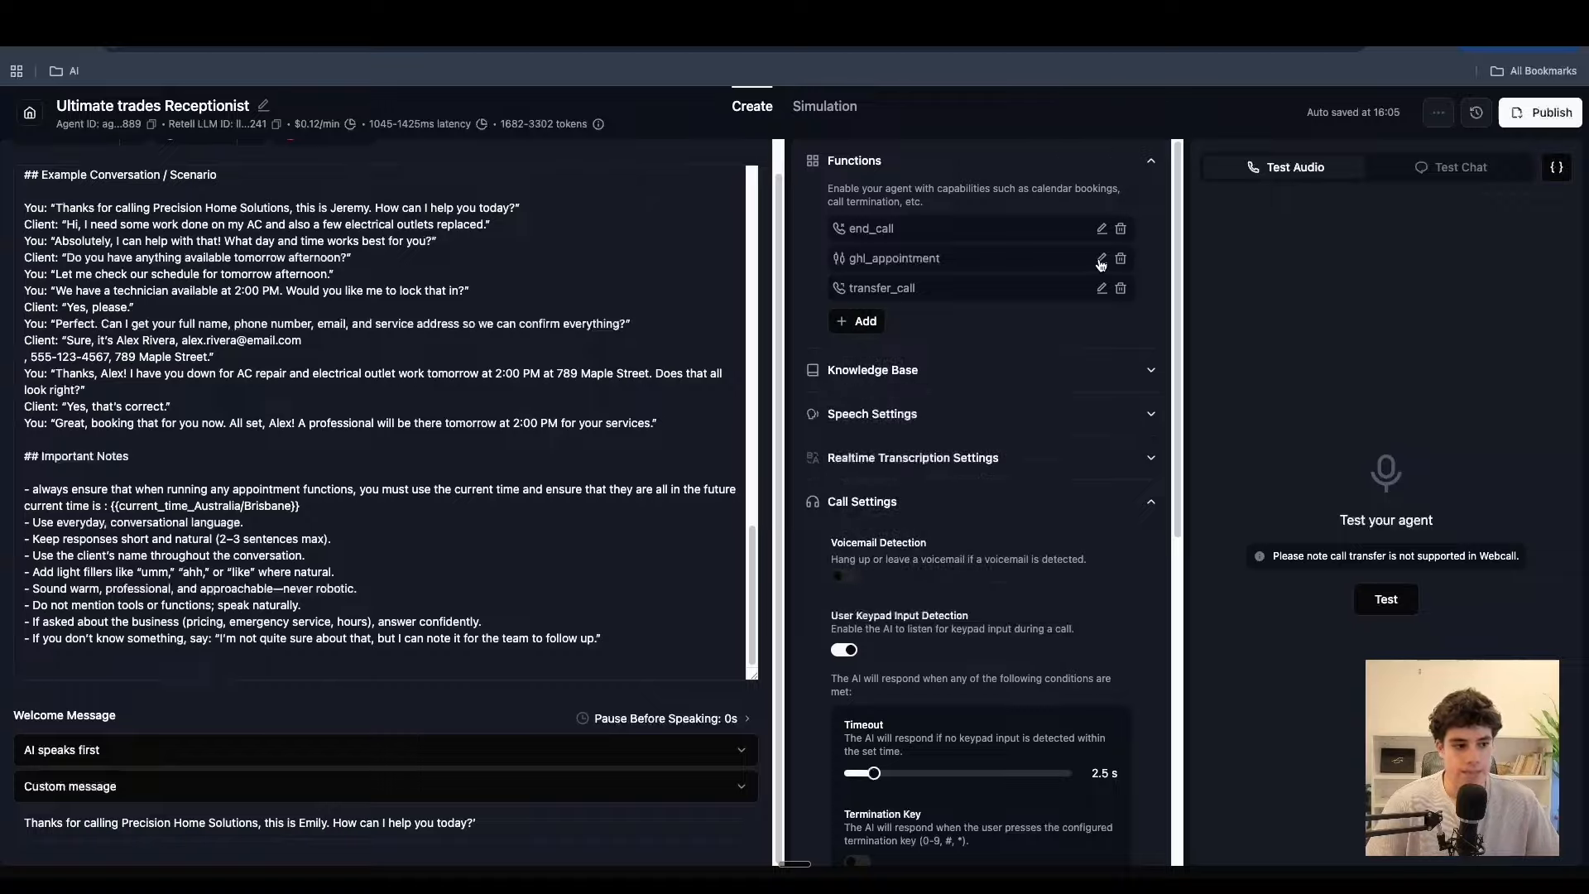
{"action": "left_click", "coordinate": [1100, 259]}
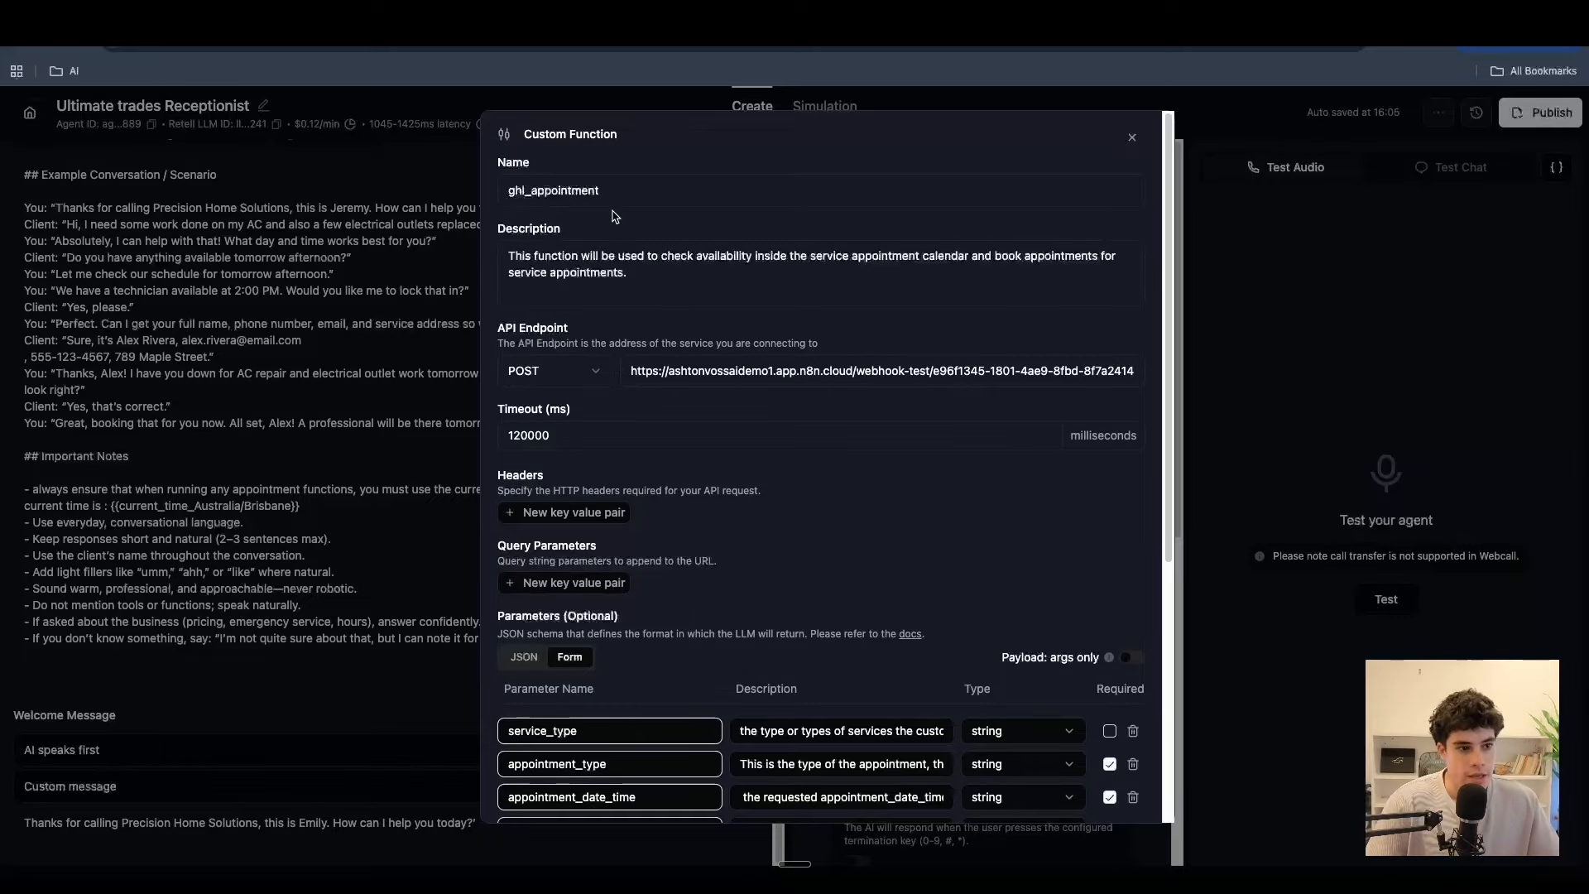
{"action": "left_click_drag", "start_coordinate": [620, 197], "coordinate": [486, 200]}
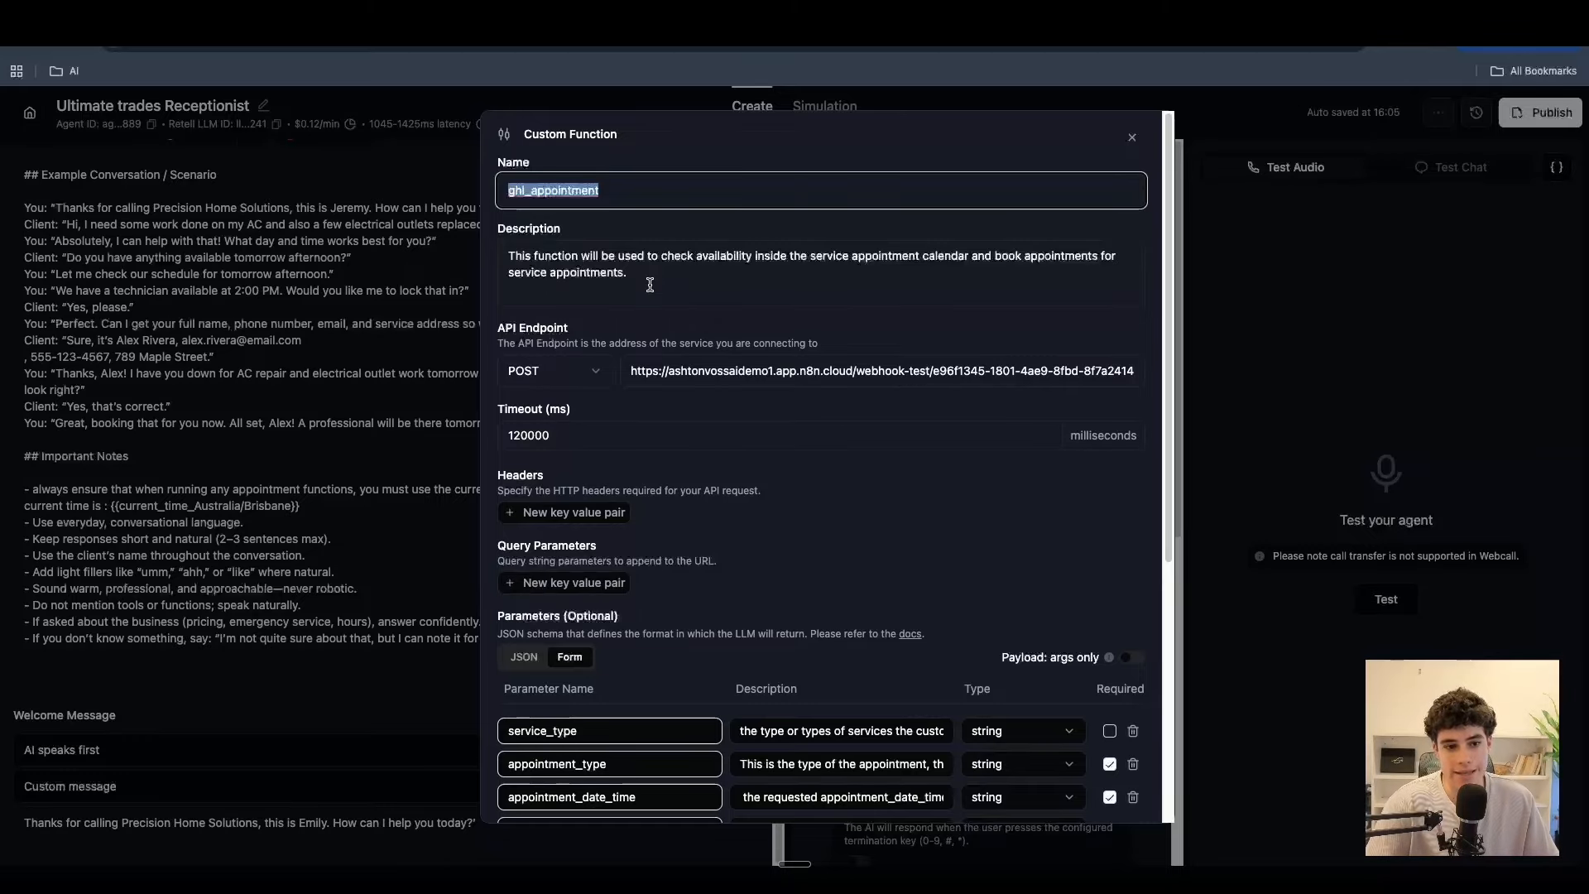
{"action": "triple_click", "coordinate": [714, 284]}
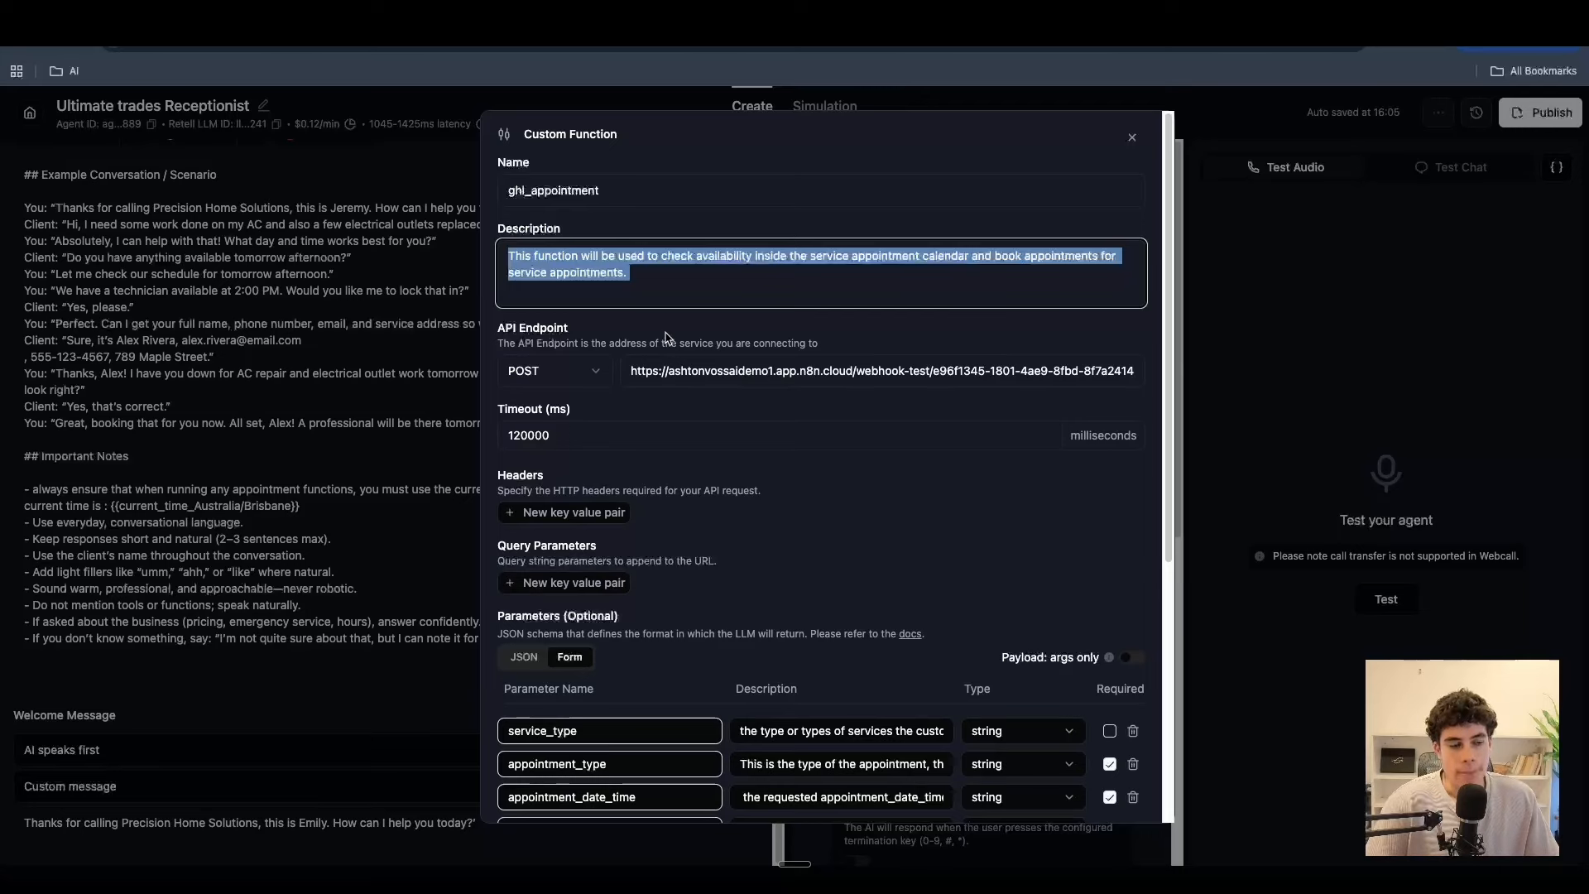
- Switch to the n8n trades template workflow and examine its layout and the Webhook node's test URL and parameters
{"action": "left_click", "coordinate": [572, 28]}
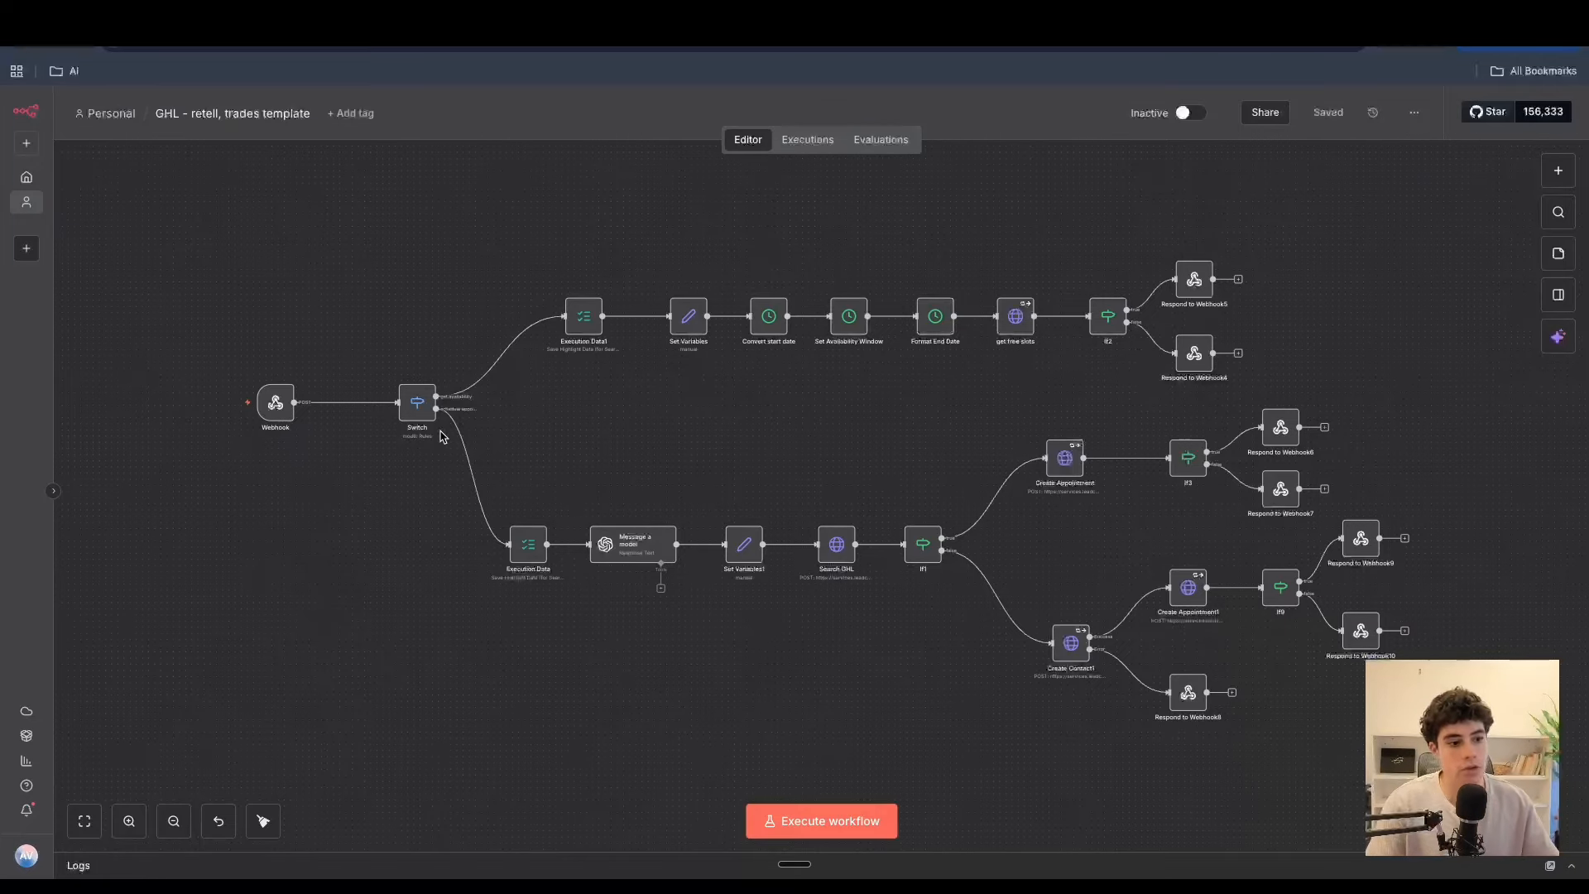
{"action": "left_click_drag", "start_coordinate": [198, 169], "coordinate": [1407, 728]}
{"action": "left_click", "coordinate": [661, 484]}
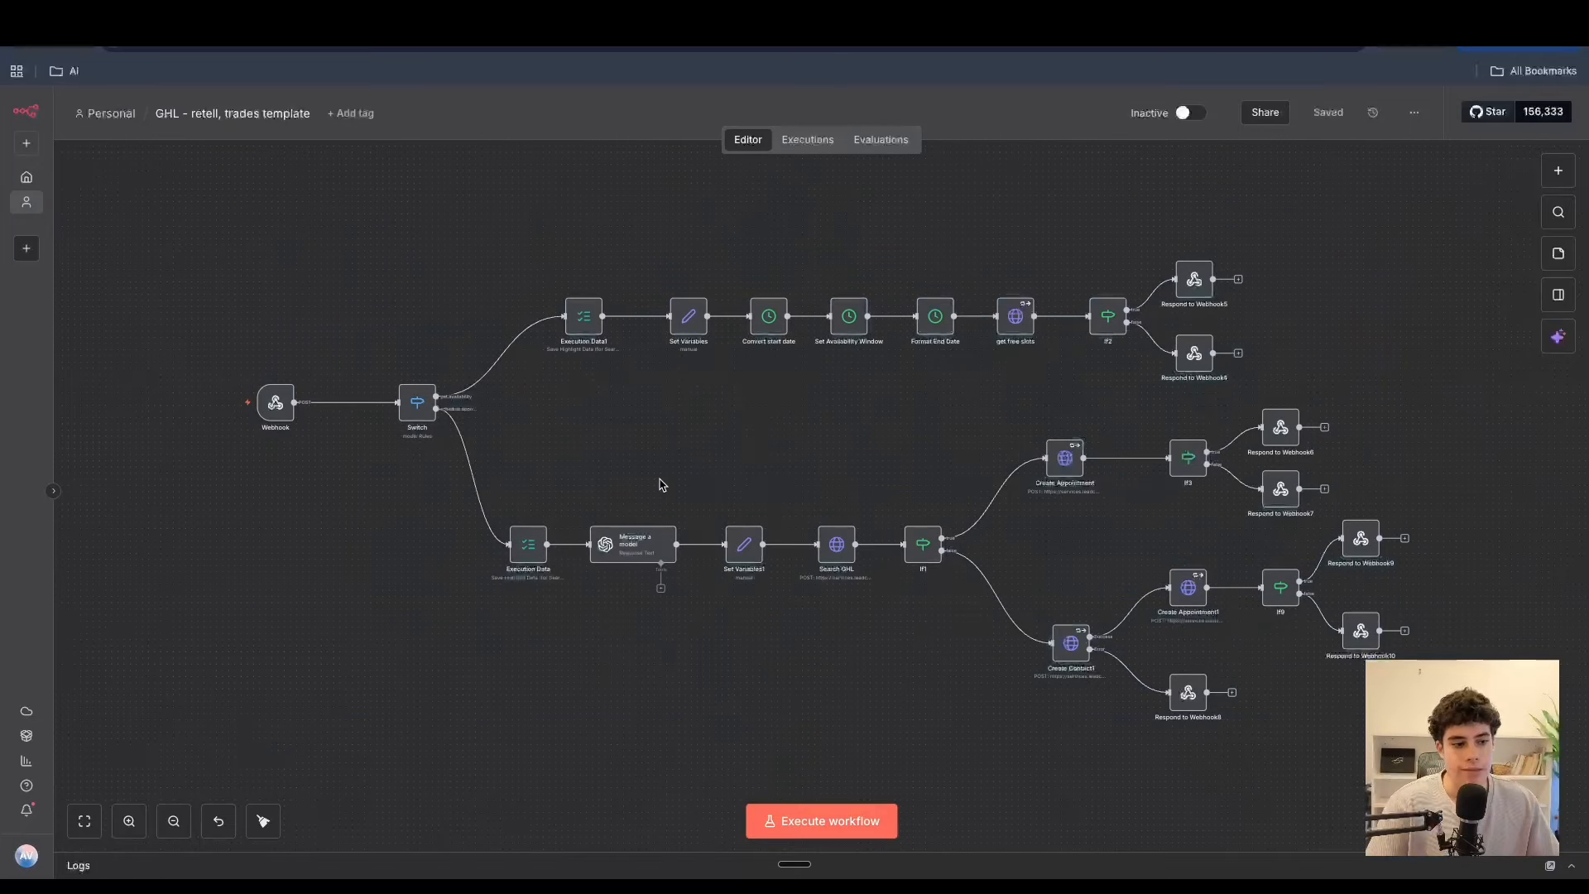
{"action": "scroll", "coordinate": [260, 430], "scroll_direction": "up", "scroll_amount": 3}
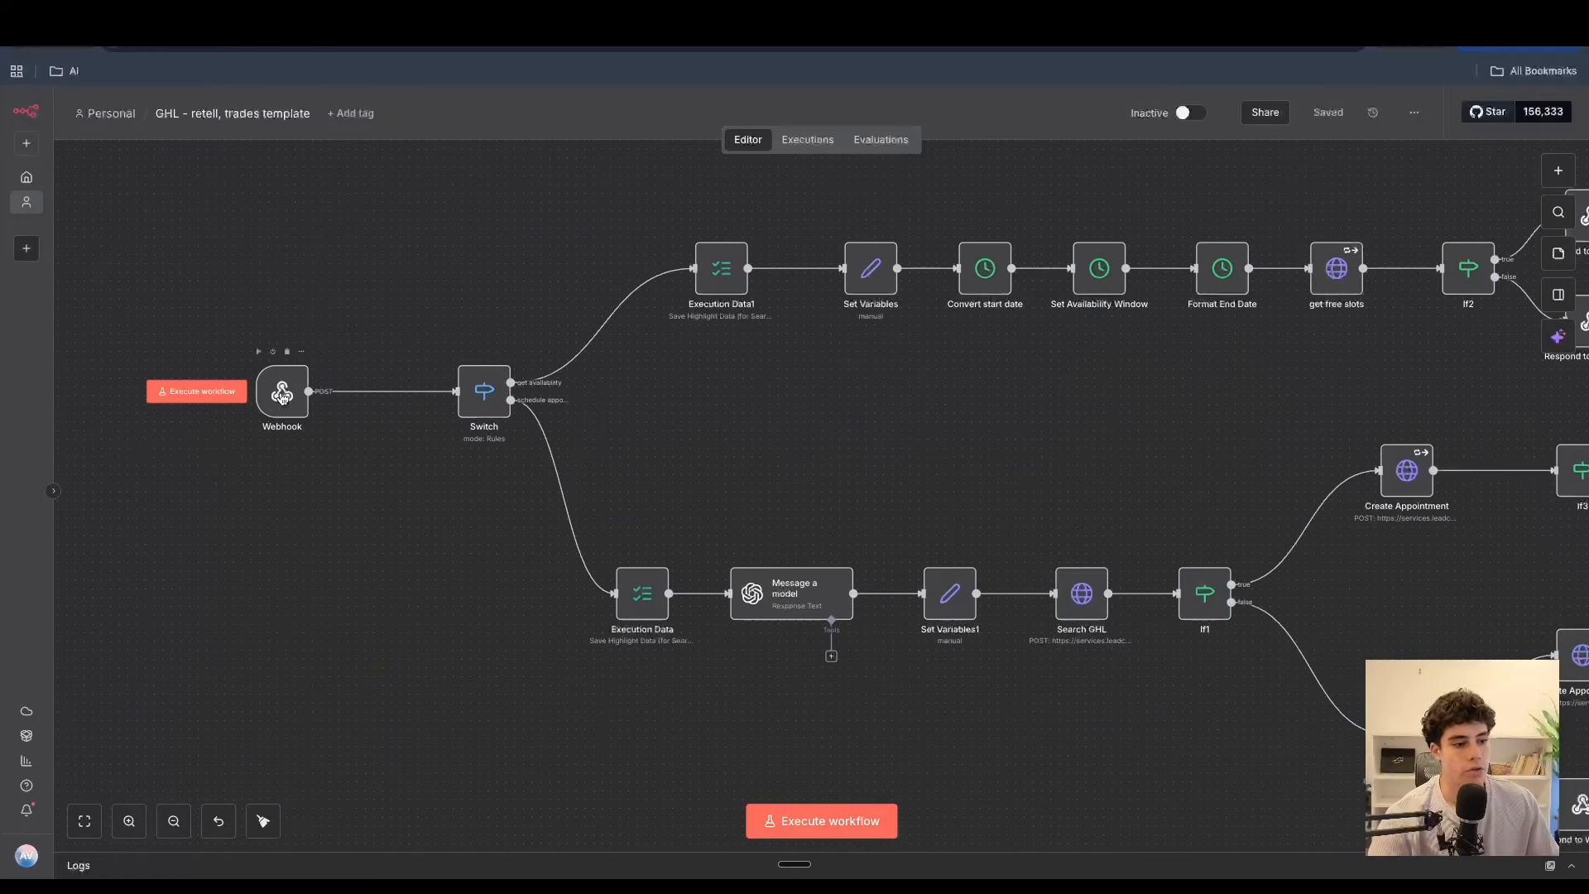
{"action": "double_click", "coordinate": [284, 396]}
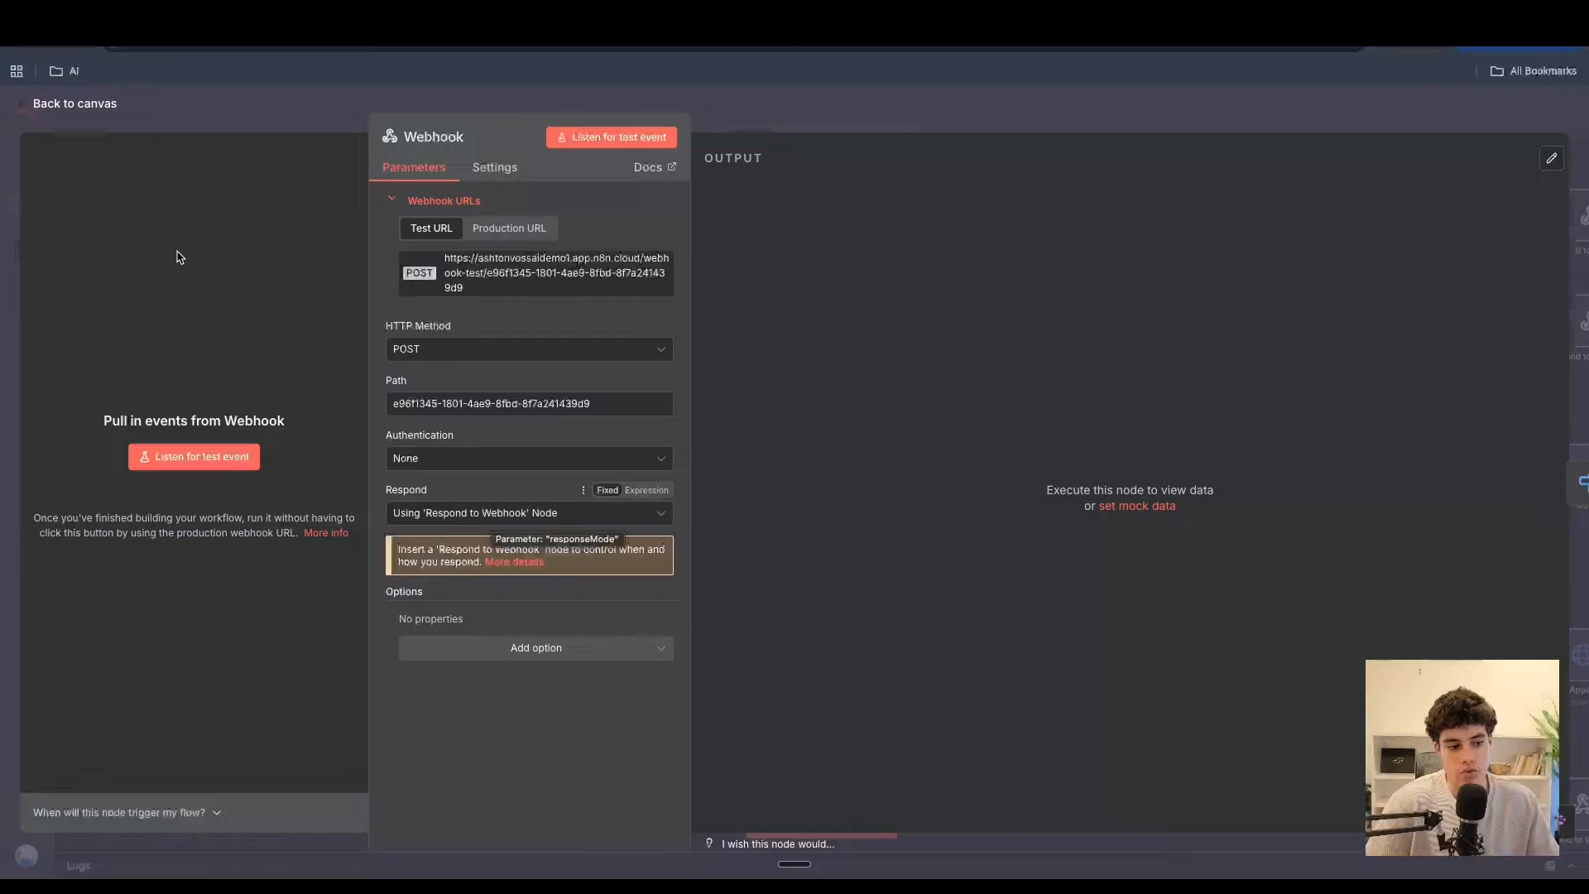
{"action": "left_click", "coordinate": [76, 105]}
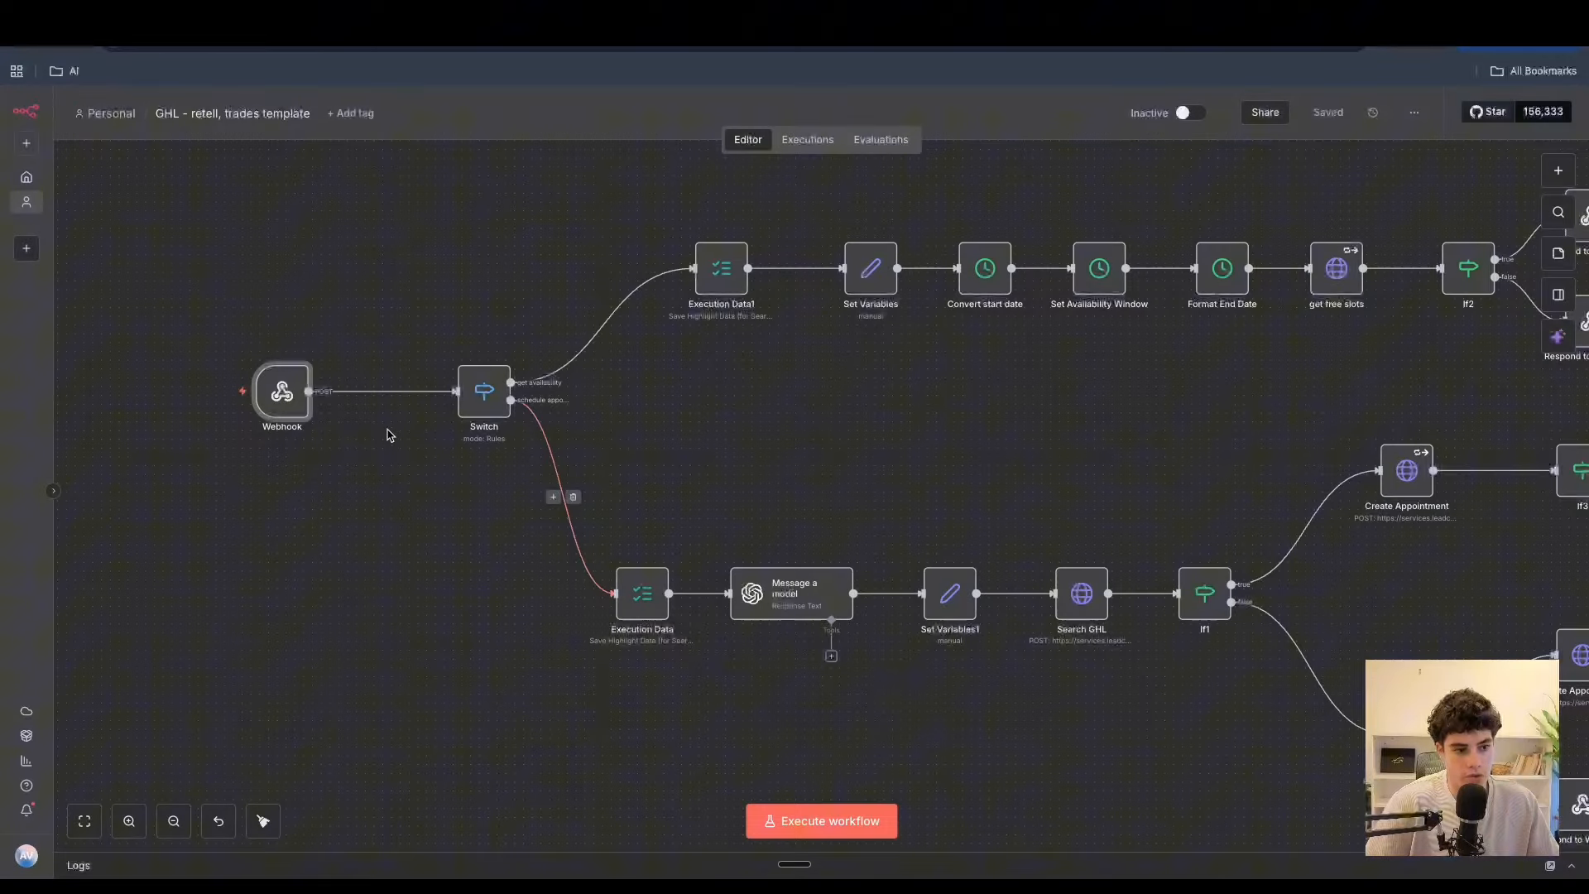
{"action": "double_click", "coordinate": [282, 392]}
- Return to Retell AI's ghl_appointment function and examine its API endpoint URL, timeout, headers and parameter list
{"action": "left_click", "coordinate": [306, 16]}
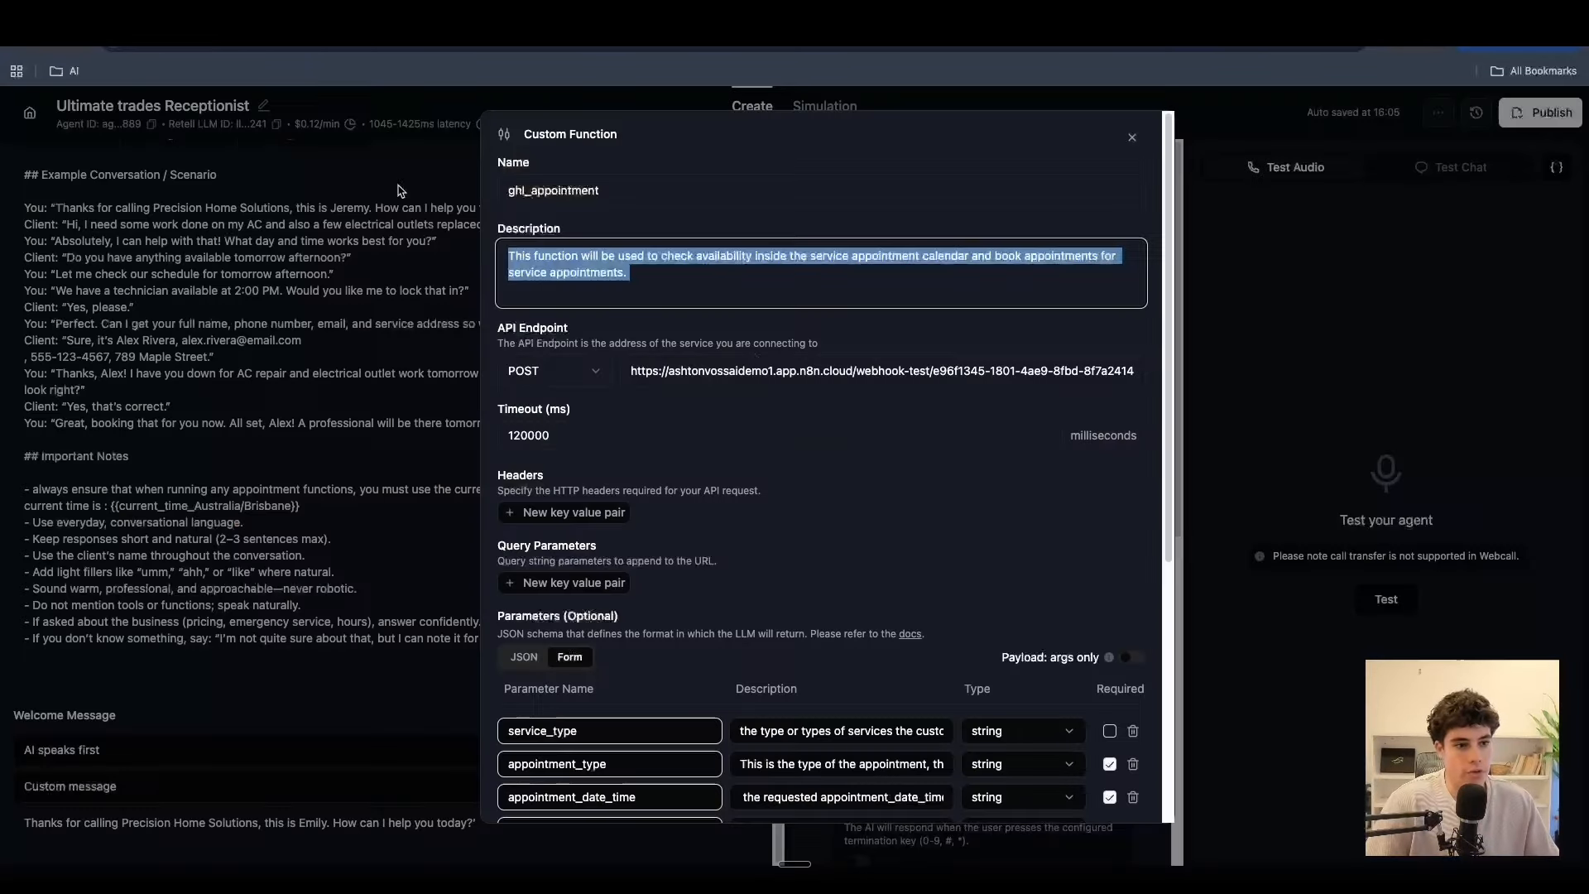
{"action": "left_click_drag", "start_coordinate": [639, 370], "coordinate": [1181, 381]}
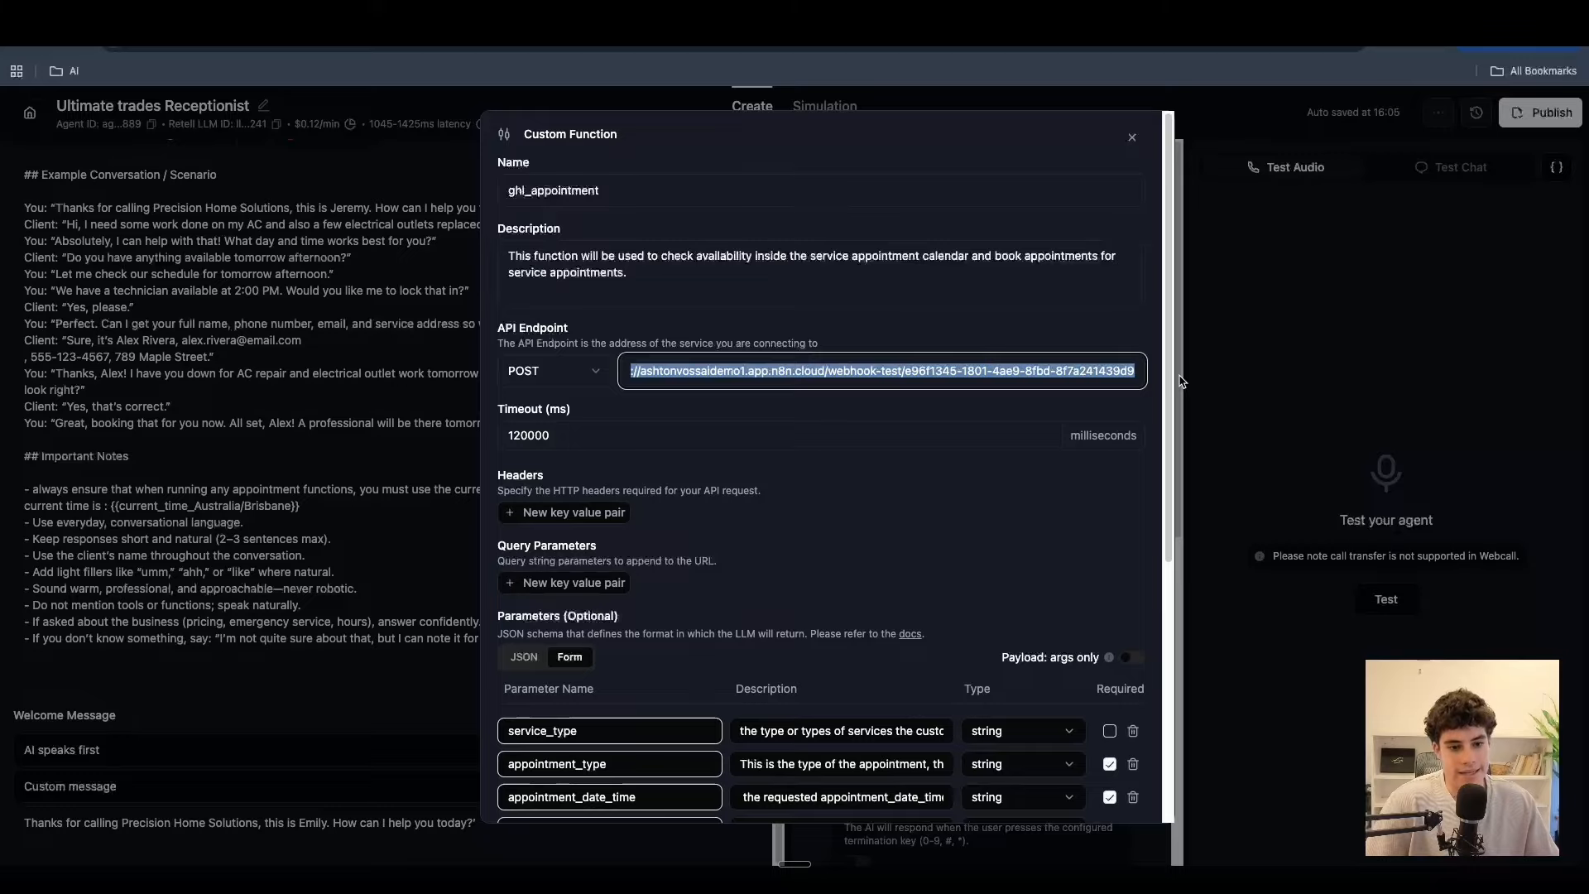
{"action": "scroll", "coordinate": [821, 547], "scroll_direction": "down", "scroll_amount": 1}
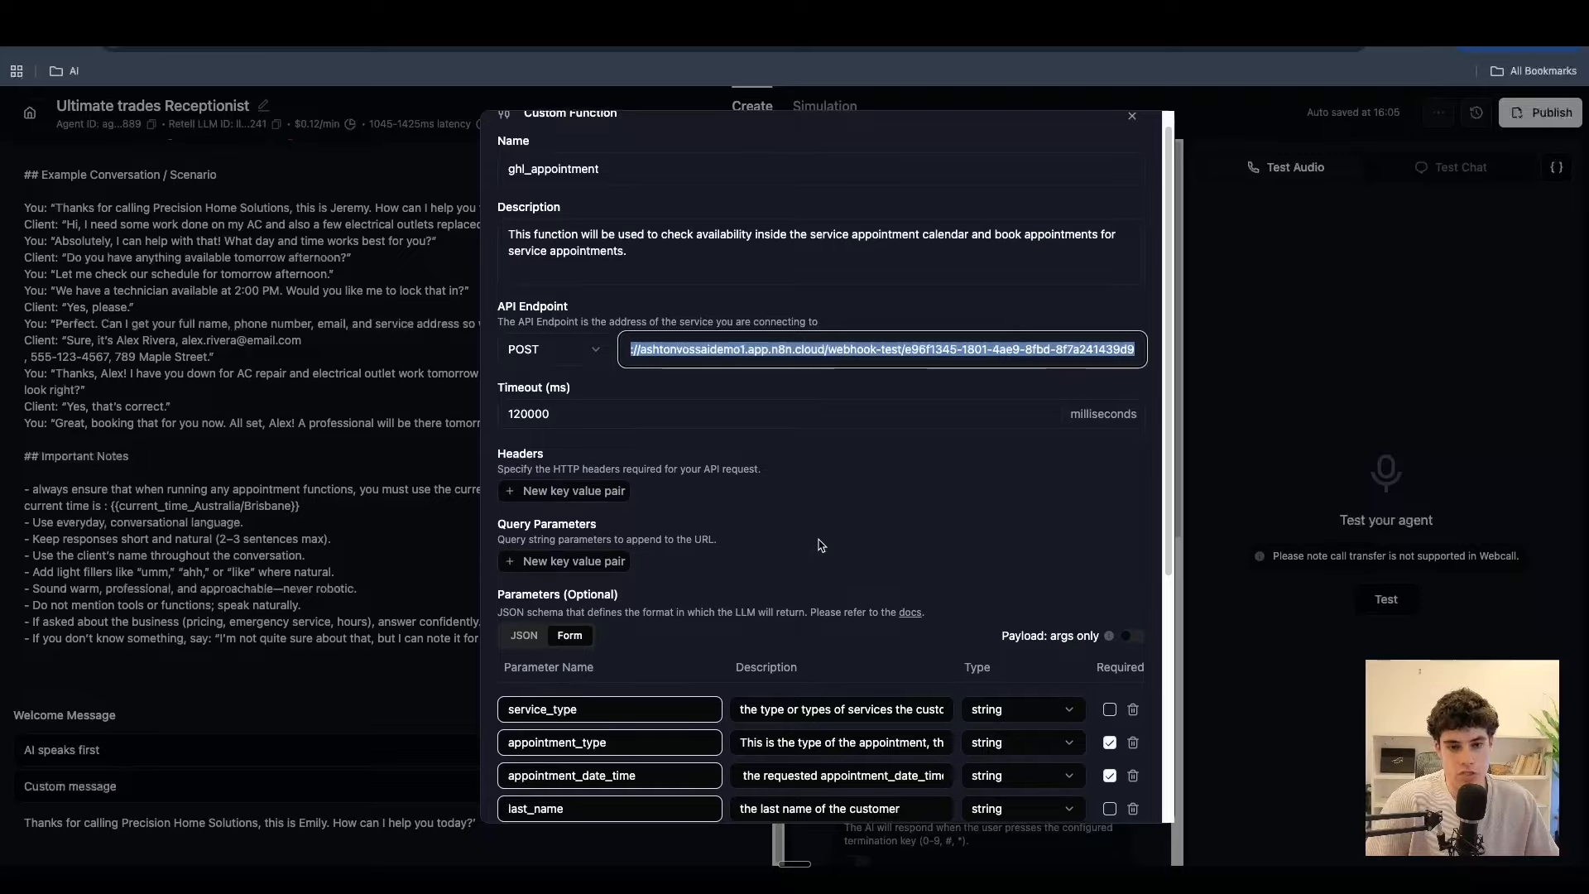
{"action": "scroll", "coordinate": [787, 508], "scroll_direction": "up", "scroll_amount": 1}
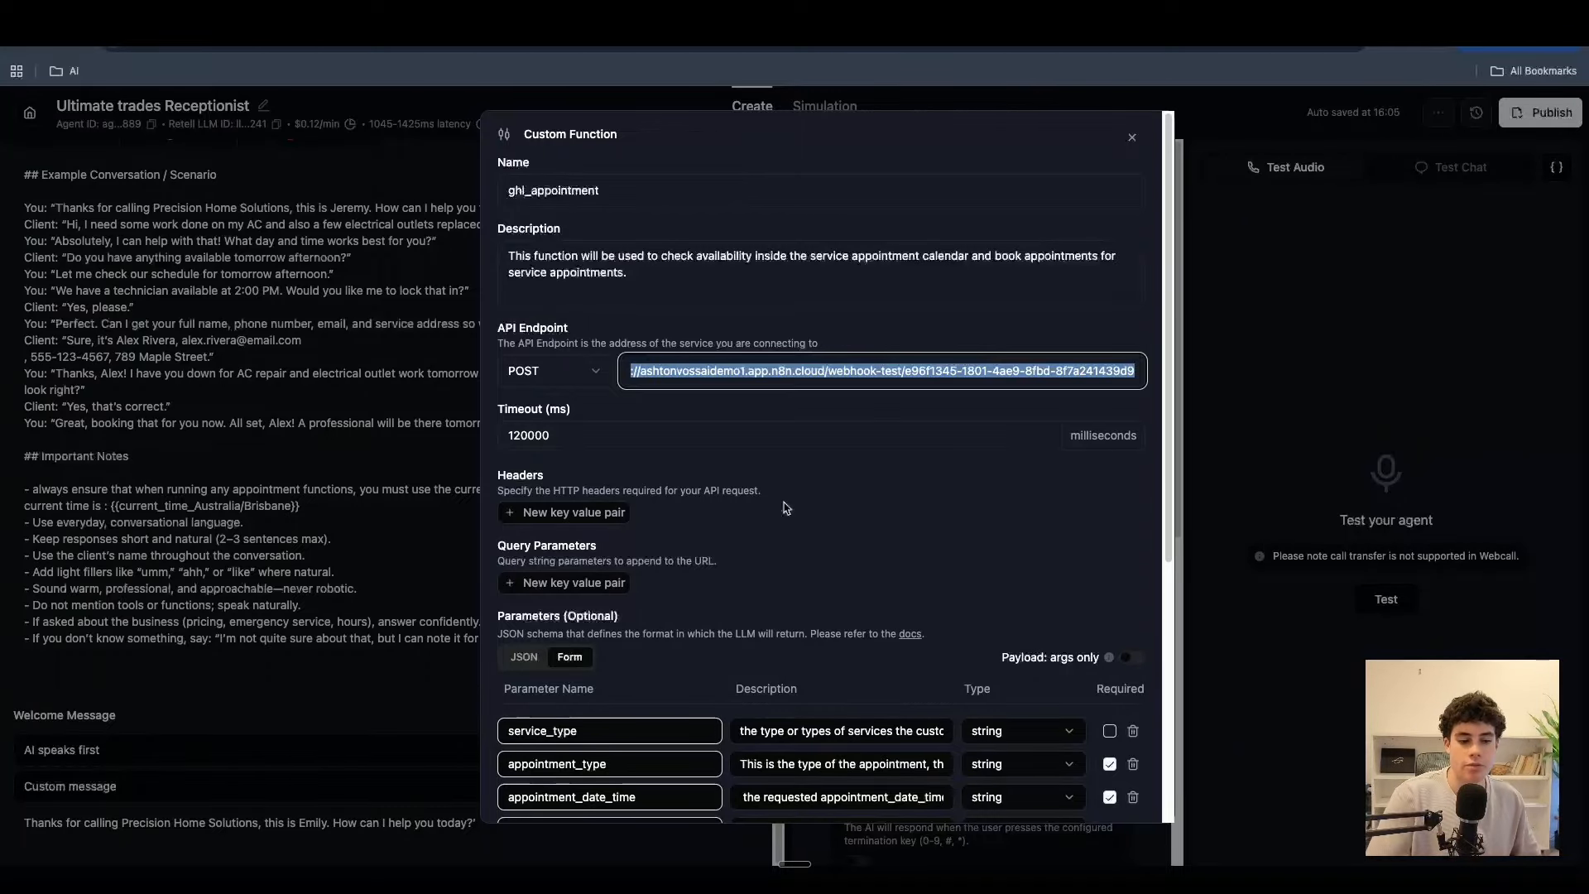
{"action": "scroll", "coordinate": [778, 508], "scroll_direction": "down", "scroll_amount": 8}
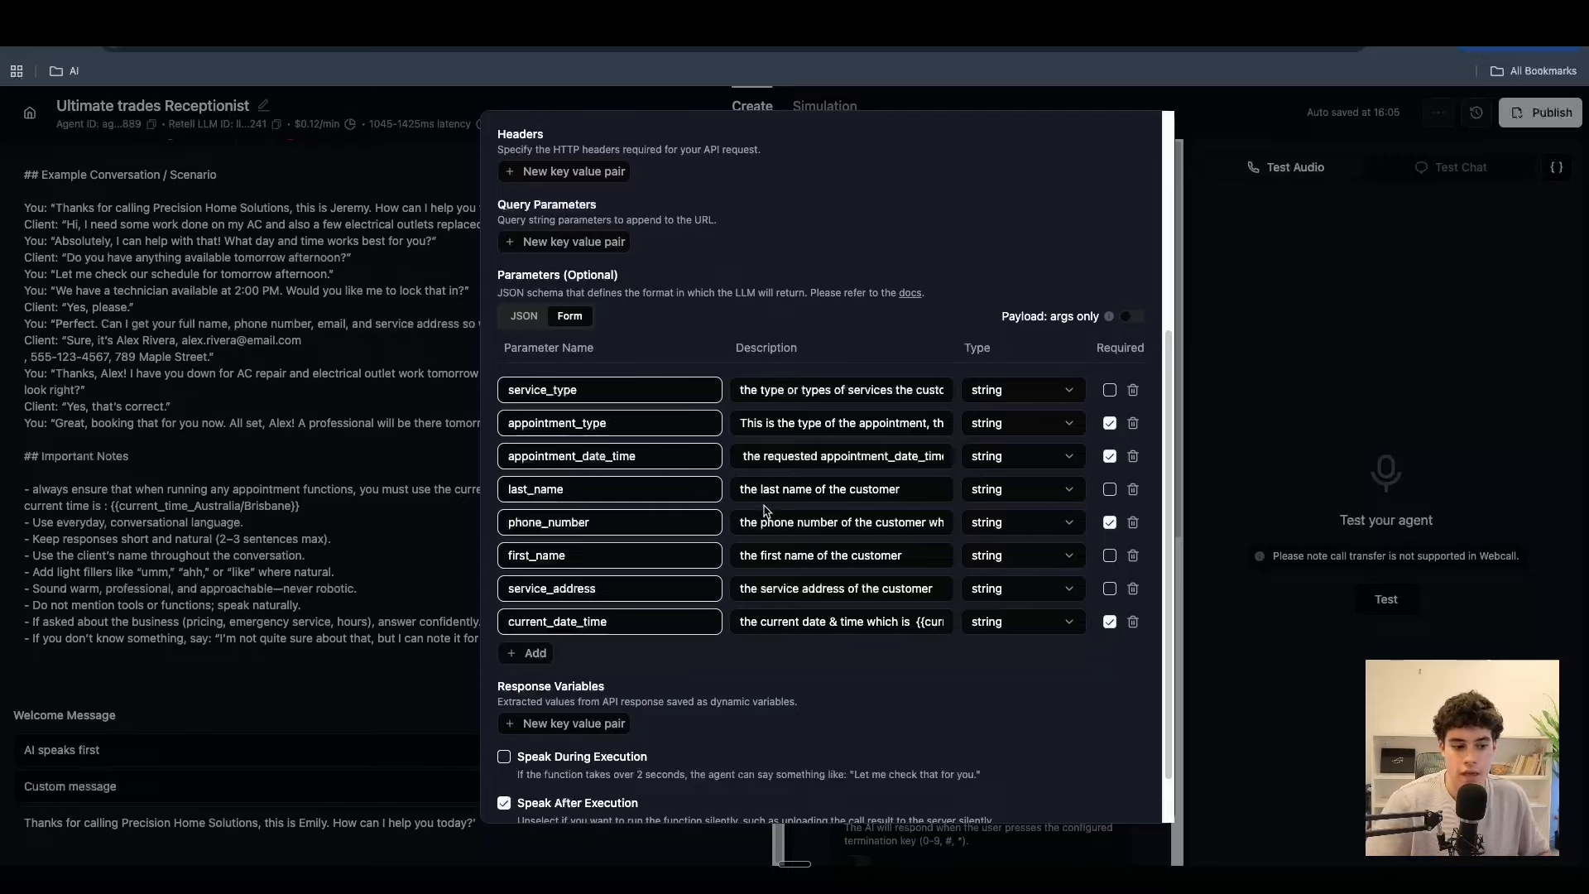
{"action": "scroll", "coordinate": [765, 510], "scroll_direction": "up", "scroll_amount": 5}
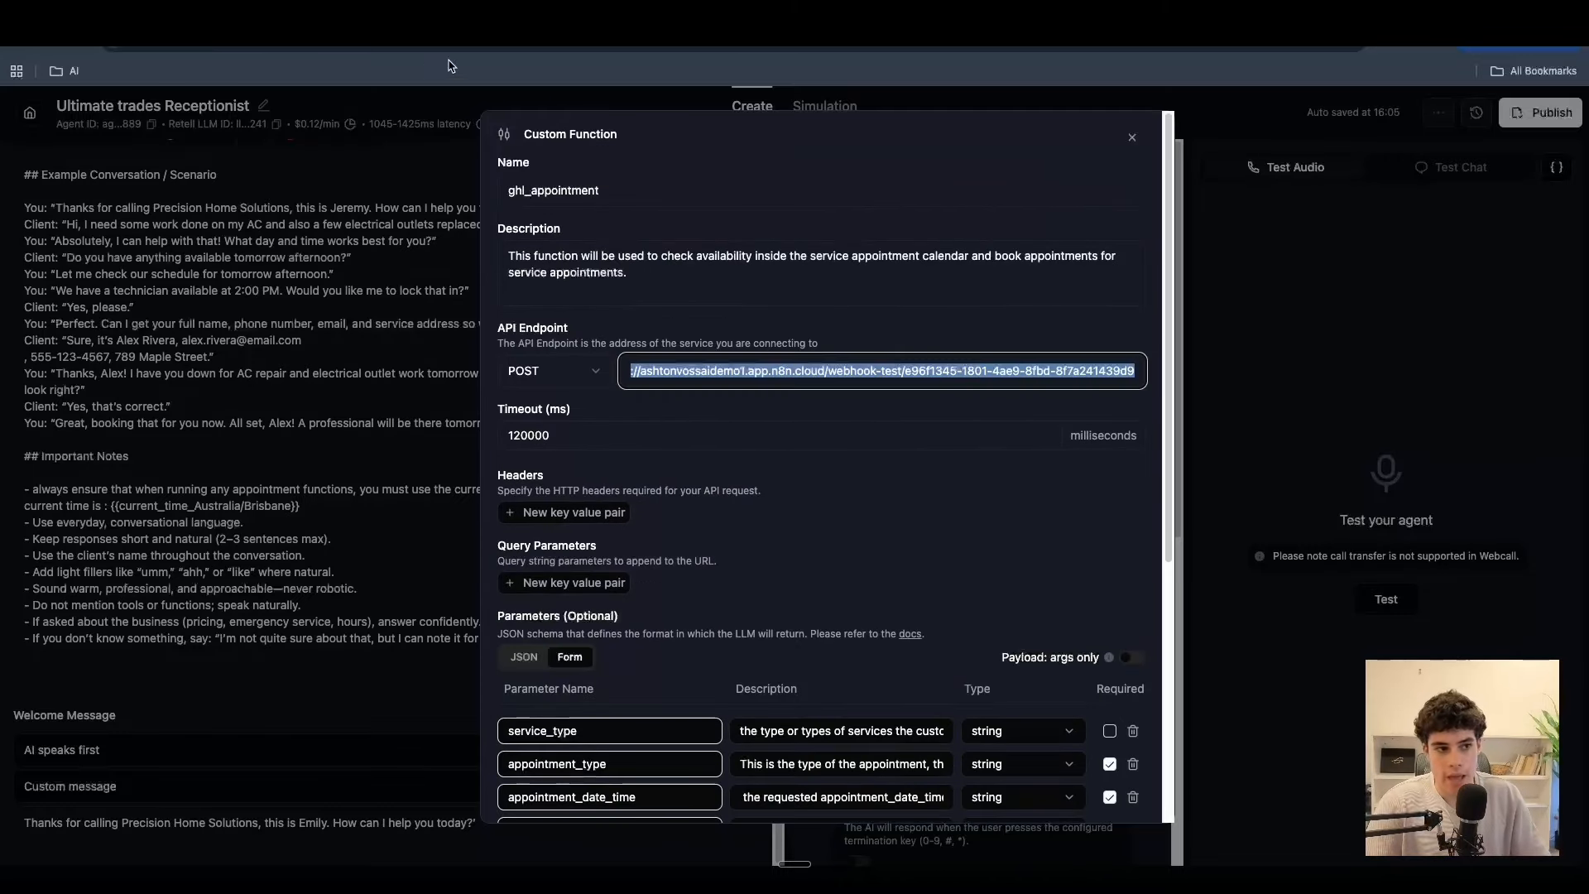
- Switch to the n8n trades template, close the Webhook node's settings, and return to Retell AI's ghl_appointment function
{"action": "key", "text": "ctrl+Tab"}
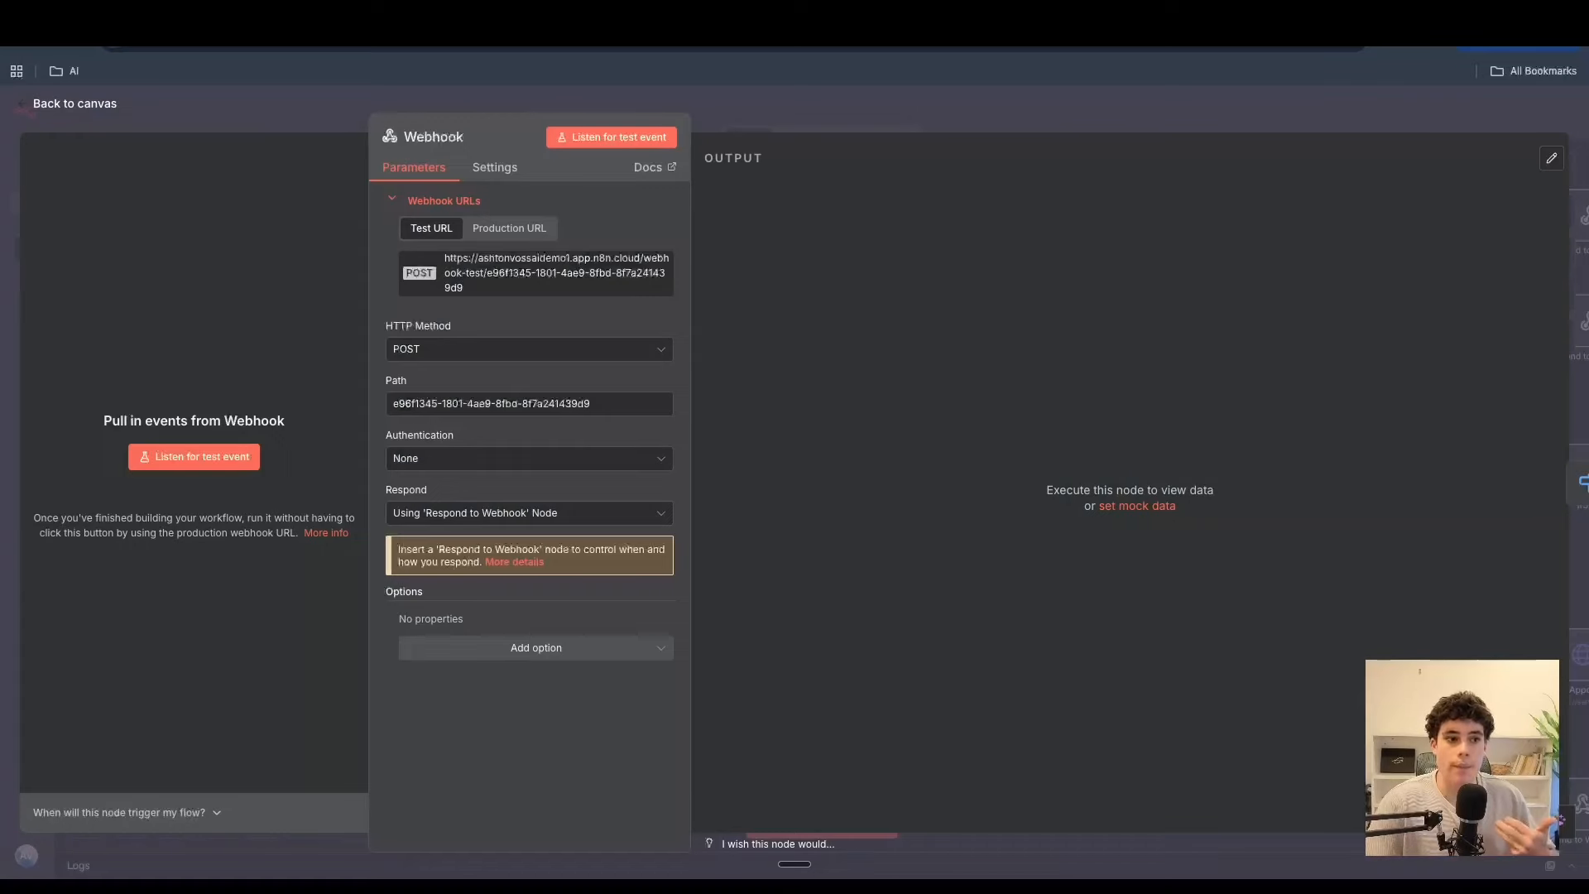
{"action": "left_click", "coordinate": [79, 112]}
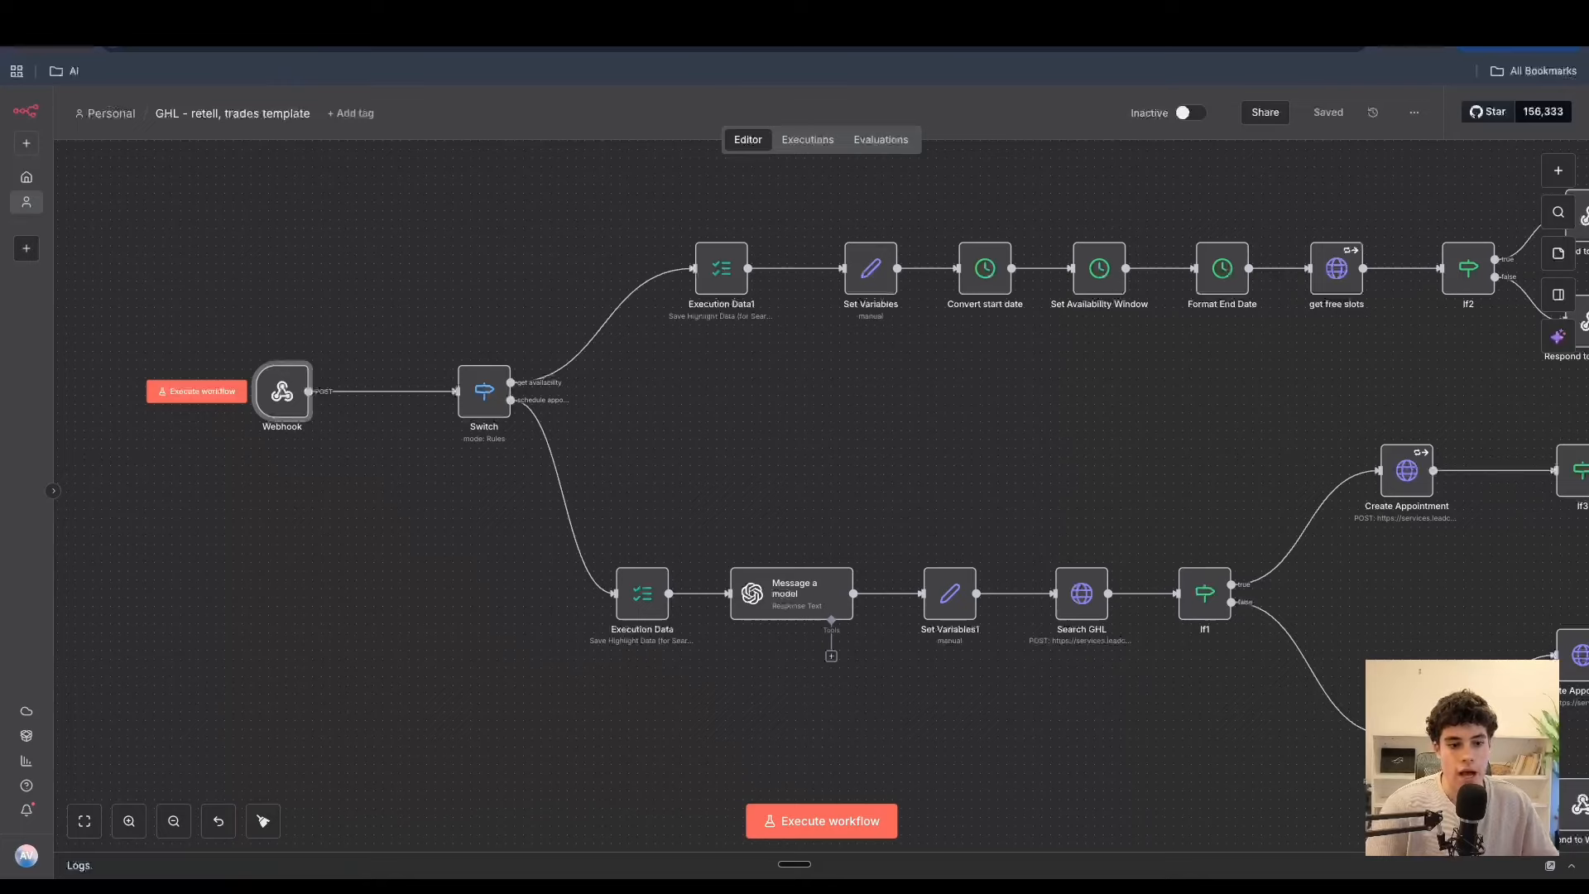
{"action": "left_click", "coordinate": [116, 10]}
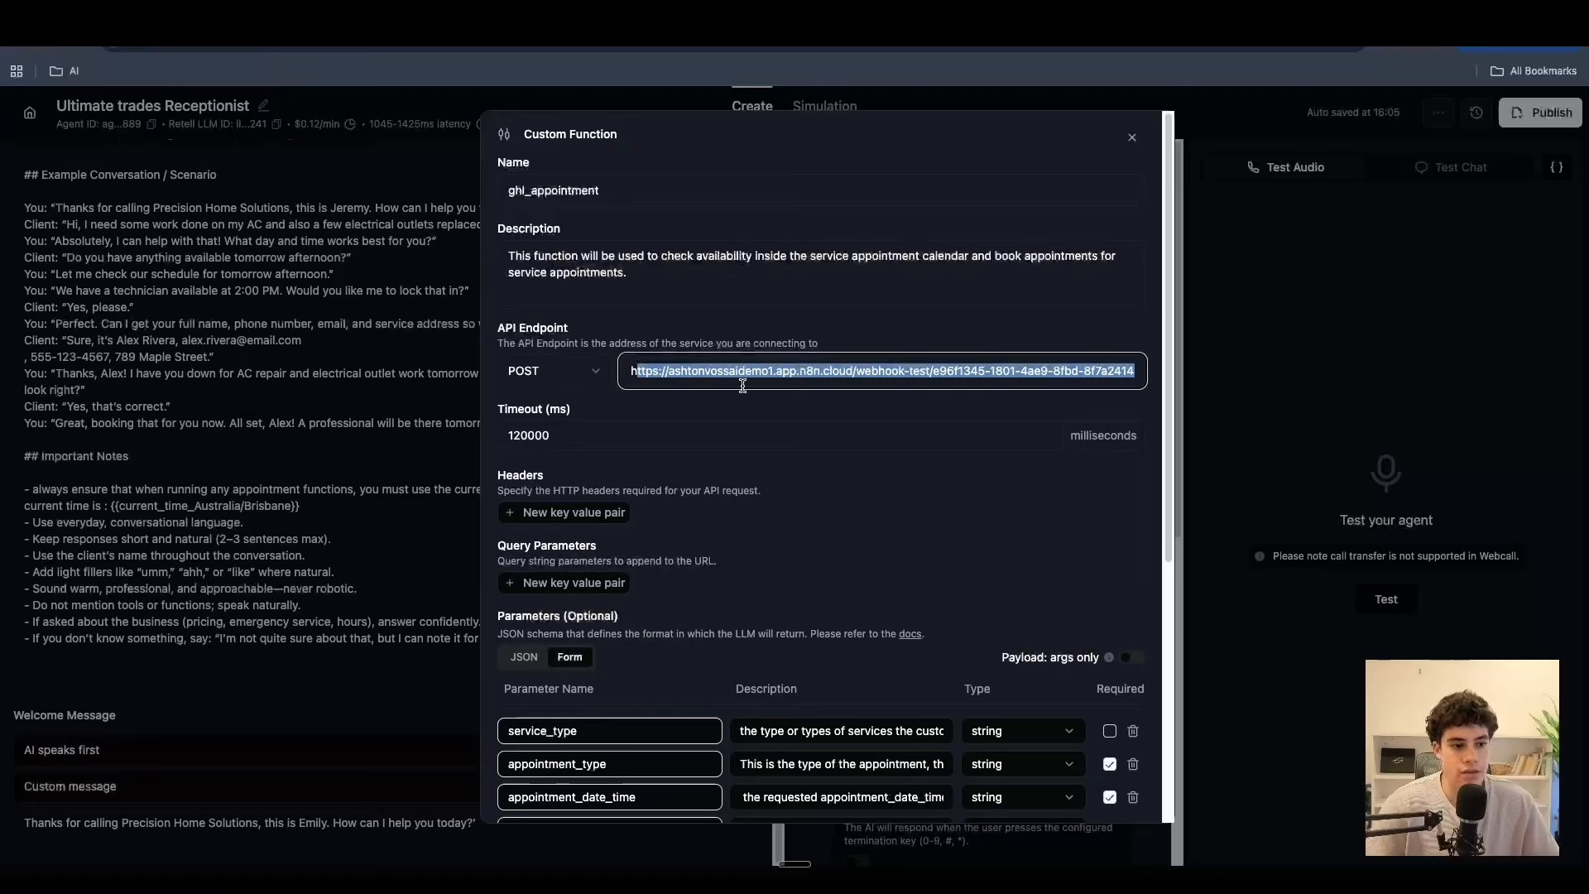
- Examine the names and descriptions of the service_type and appointment_type parameters in the ghl_appointment function
{"action": "scroll", "coordinate": [742, 386], "scroll_direction": "down", "scroll_amount": 2}
{"action": "scroll", "coordinate": [684, 414], "scroll_direction": "down", "scroll_amount": 2}
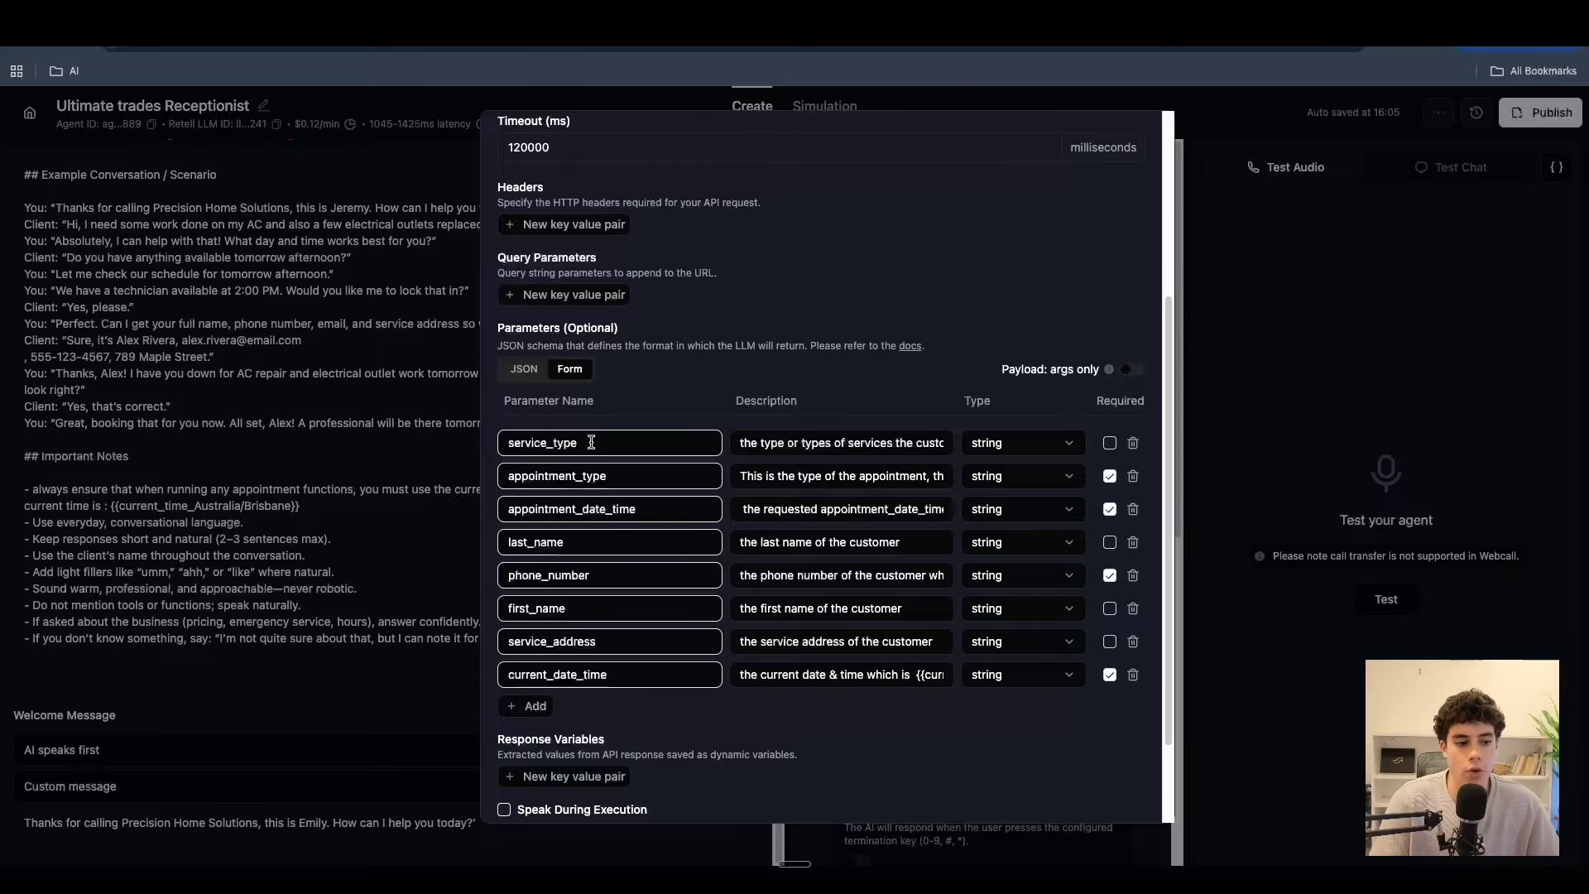
{"action": "left_click_drag", "start_coordinate": [591, 443], "coordinate": [486, 447]}
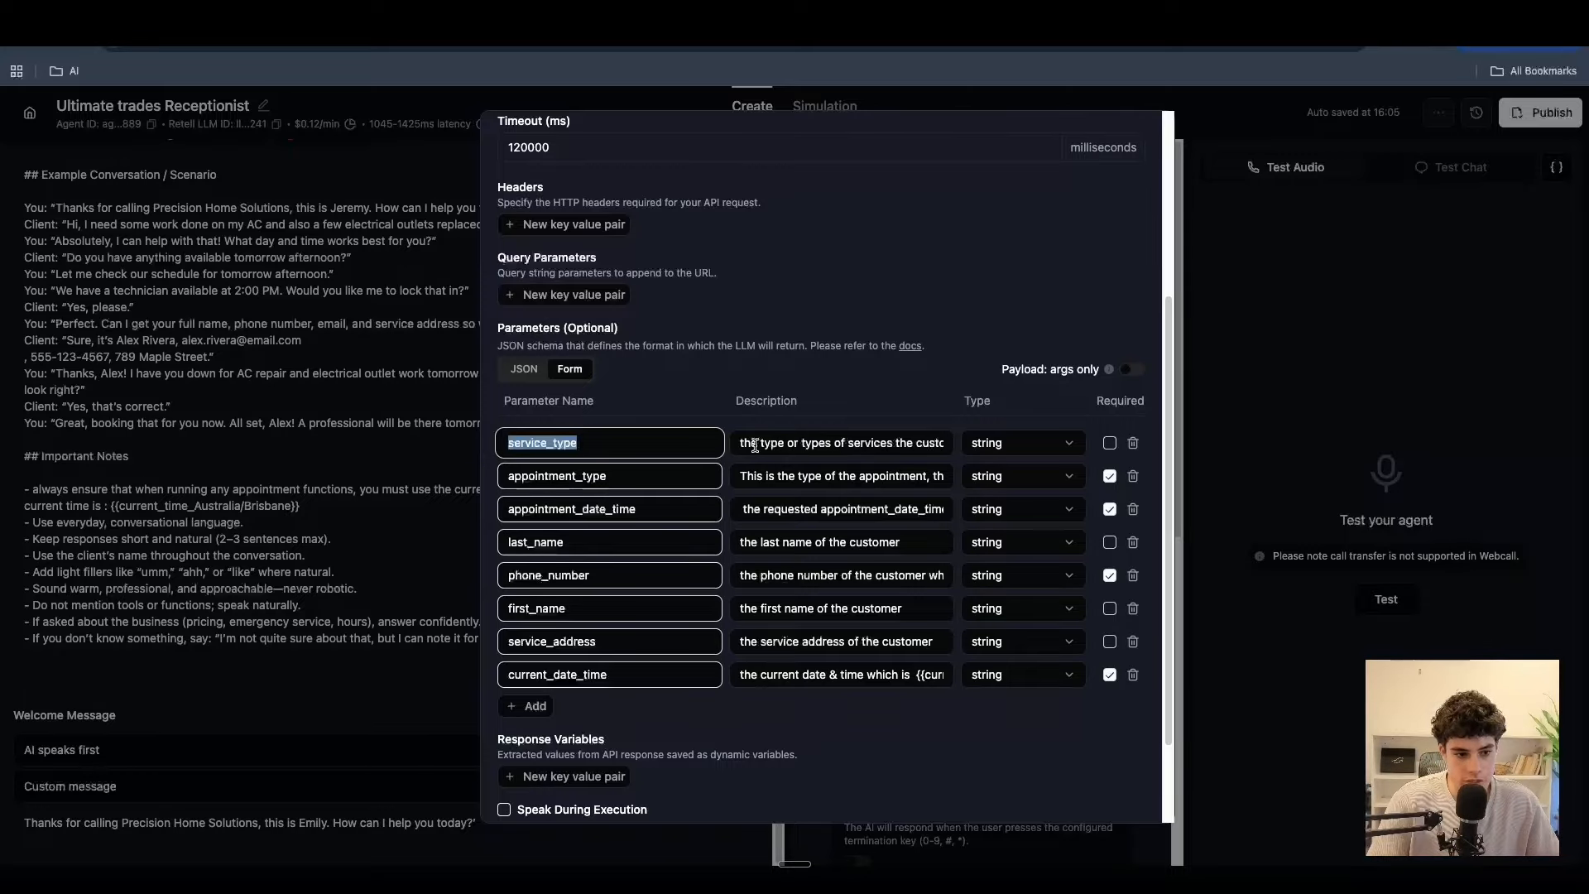
{"action": "left_click_drag", "start_coordinate": [781, 448], "coordinate": [933, 447]}
{"action": "left_click", "coordinate": [636, 478]}
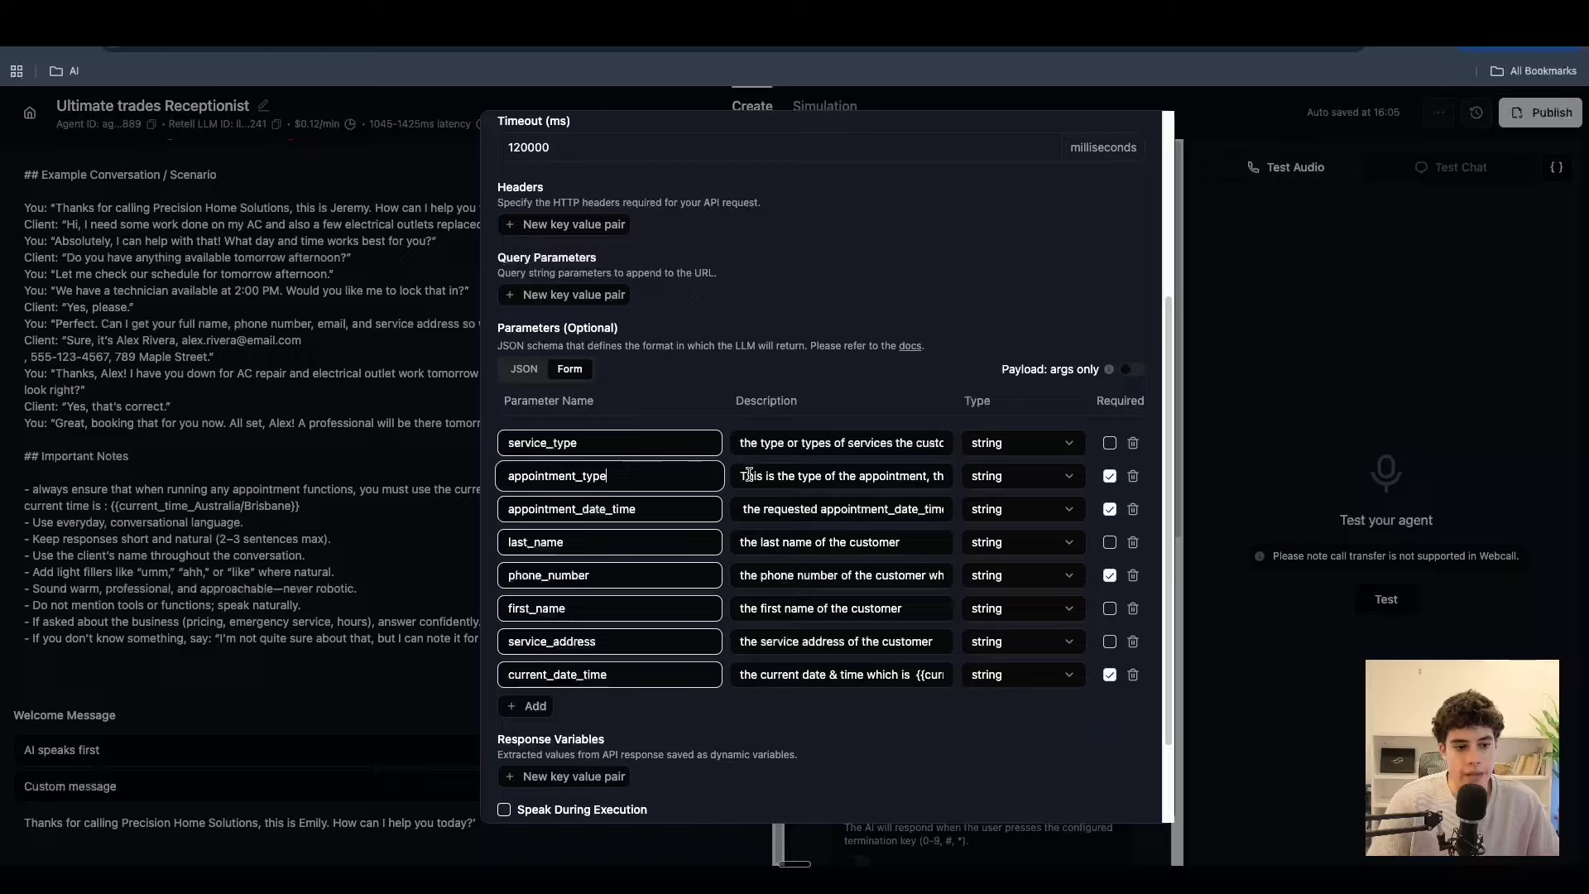
{"action": "left_click_drag", "start_coordinate": [811, 476], "coordinate": [937, 478]}
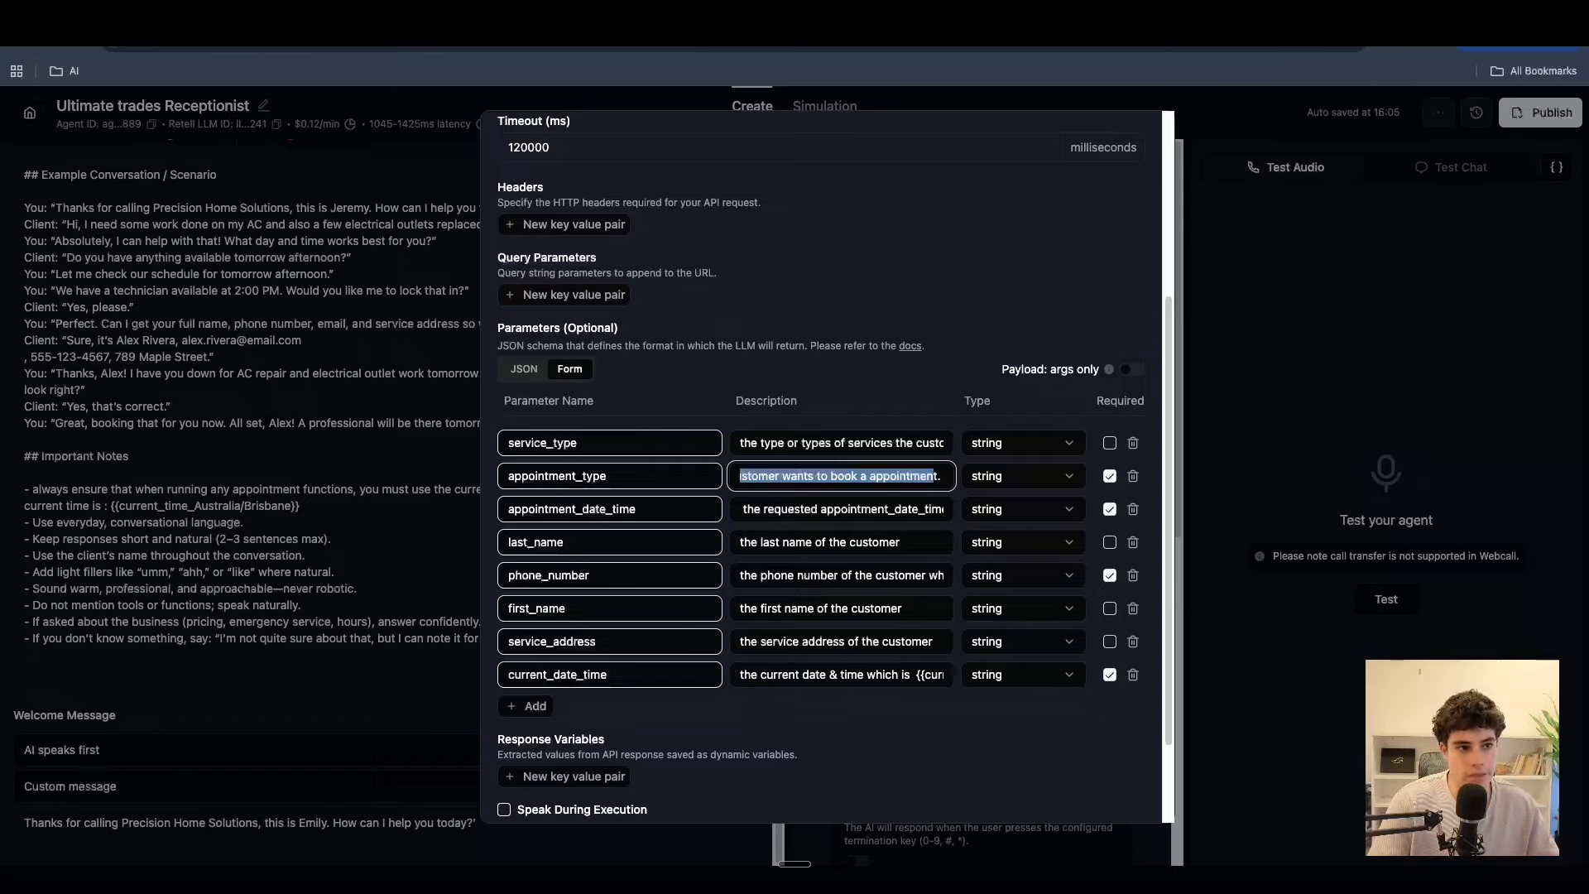
- Switch to the n8n workflow and examine how the Switch node routes requests to the availability and appointment scheduling branches
{"action": "left_click", "coordinate": [596, 11]}
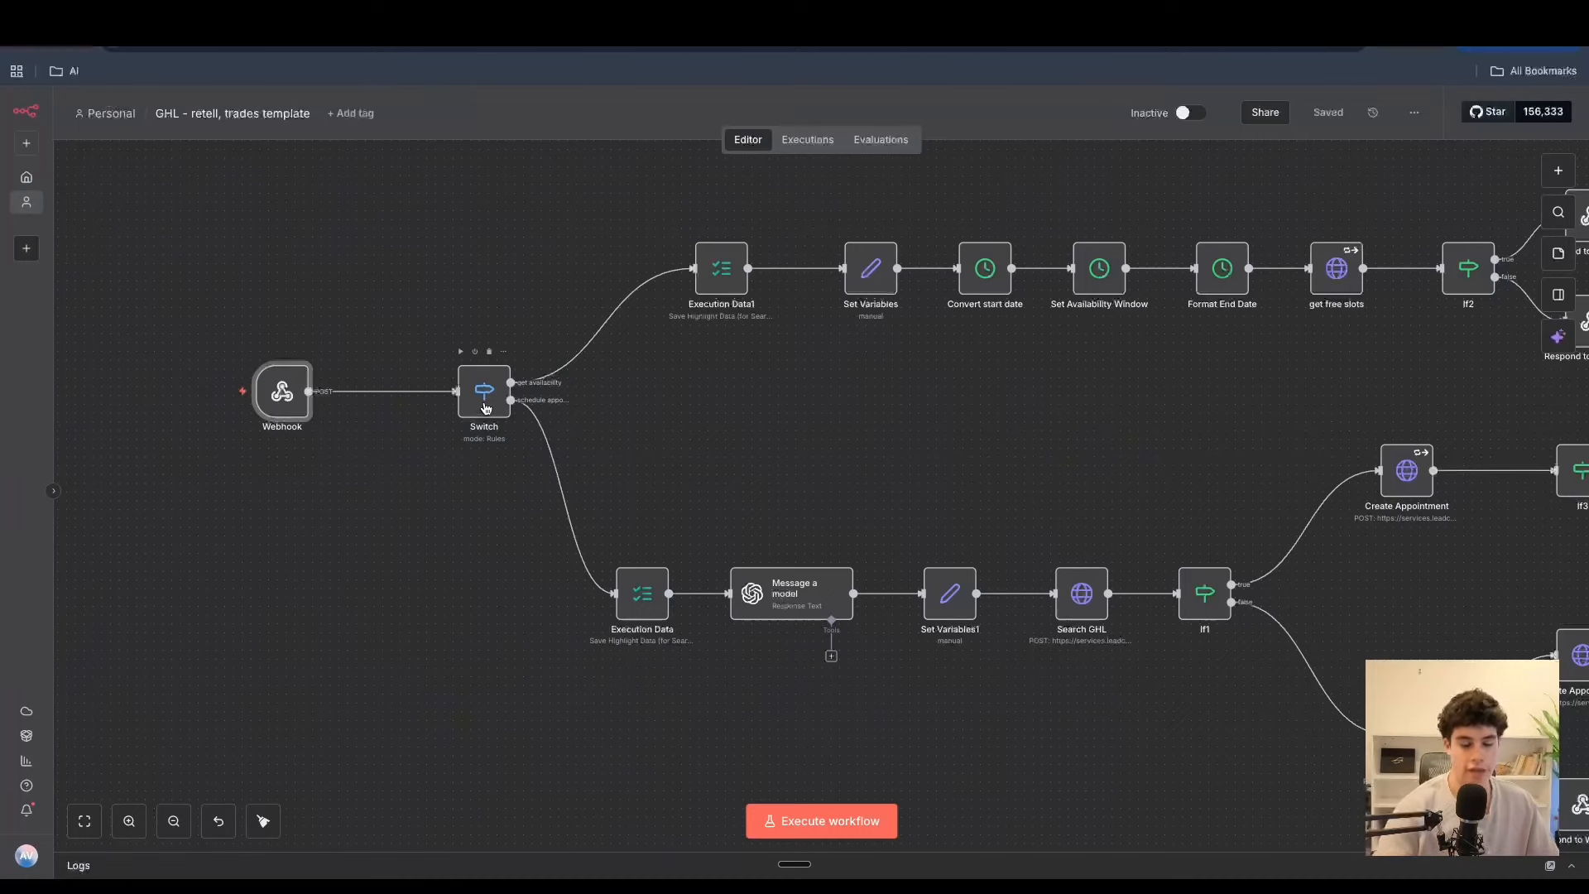
{"action": "scroll", "coordinate": [486, 408], "scroll_direction": "up", "scroll_amount": 5}
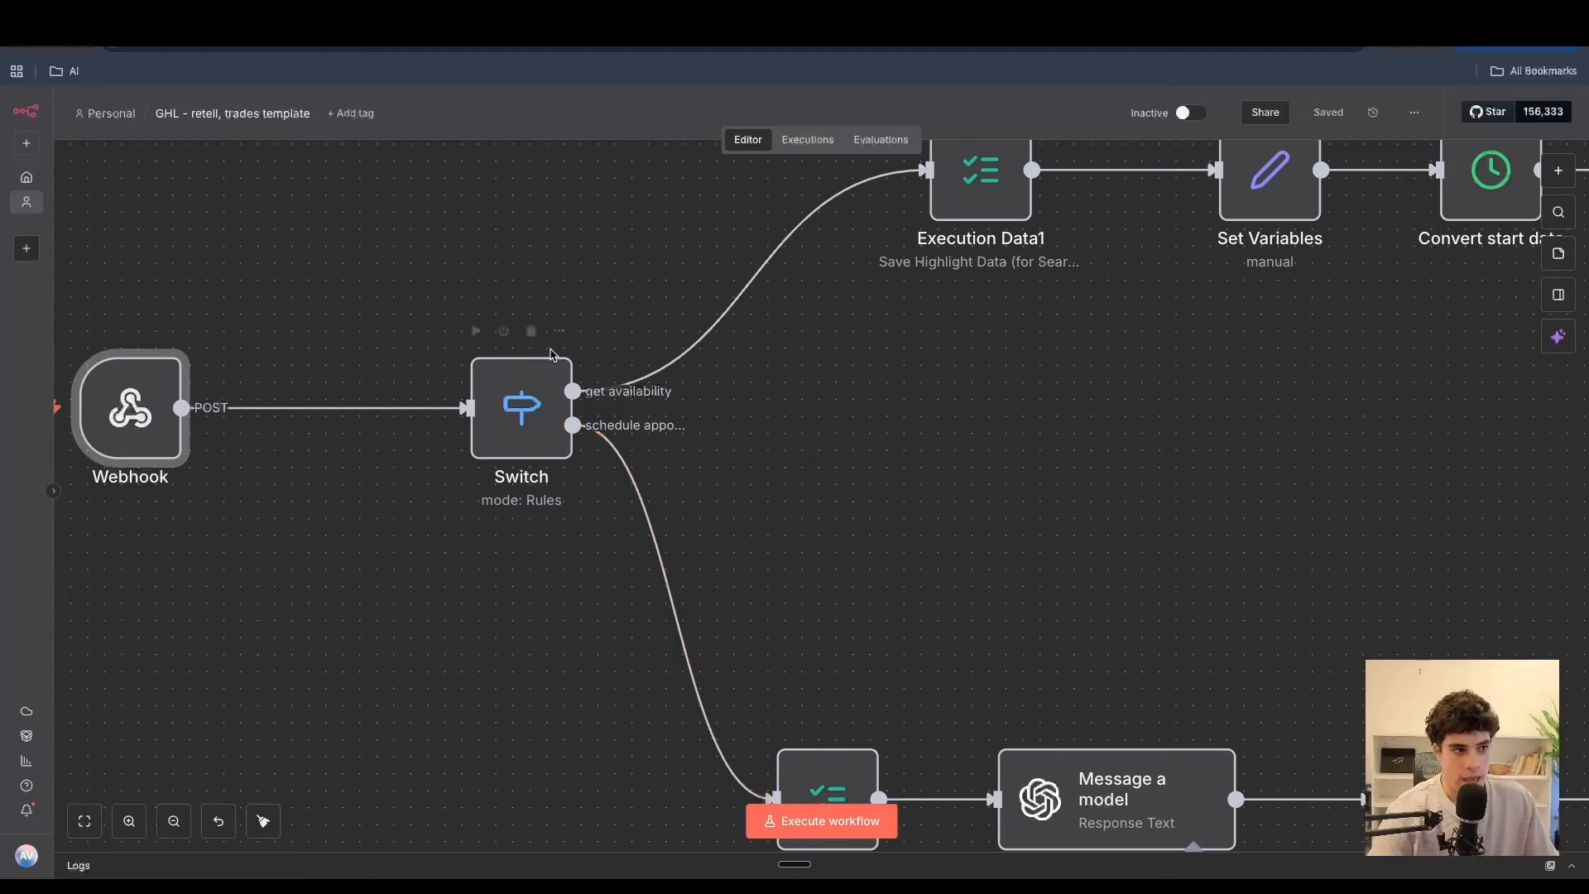
{"action": "scroll", "coordinate": [763, 443], "scroll_direction": "down", "scroll_amount": 3}
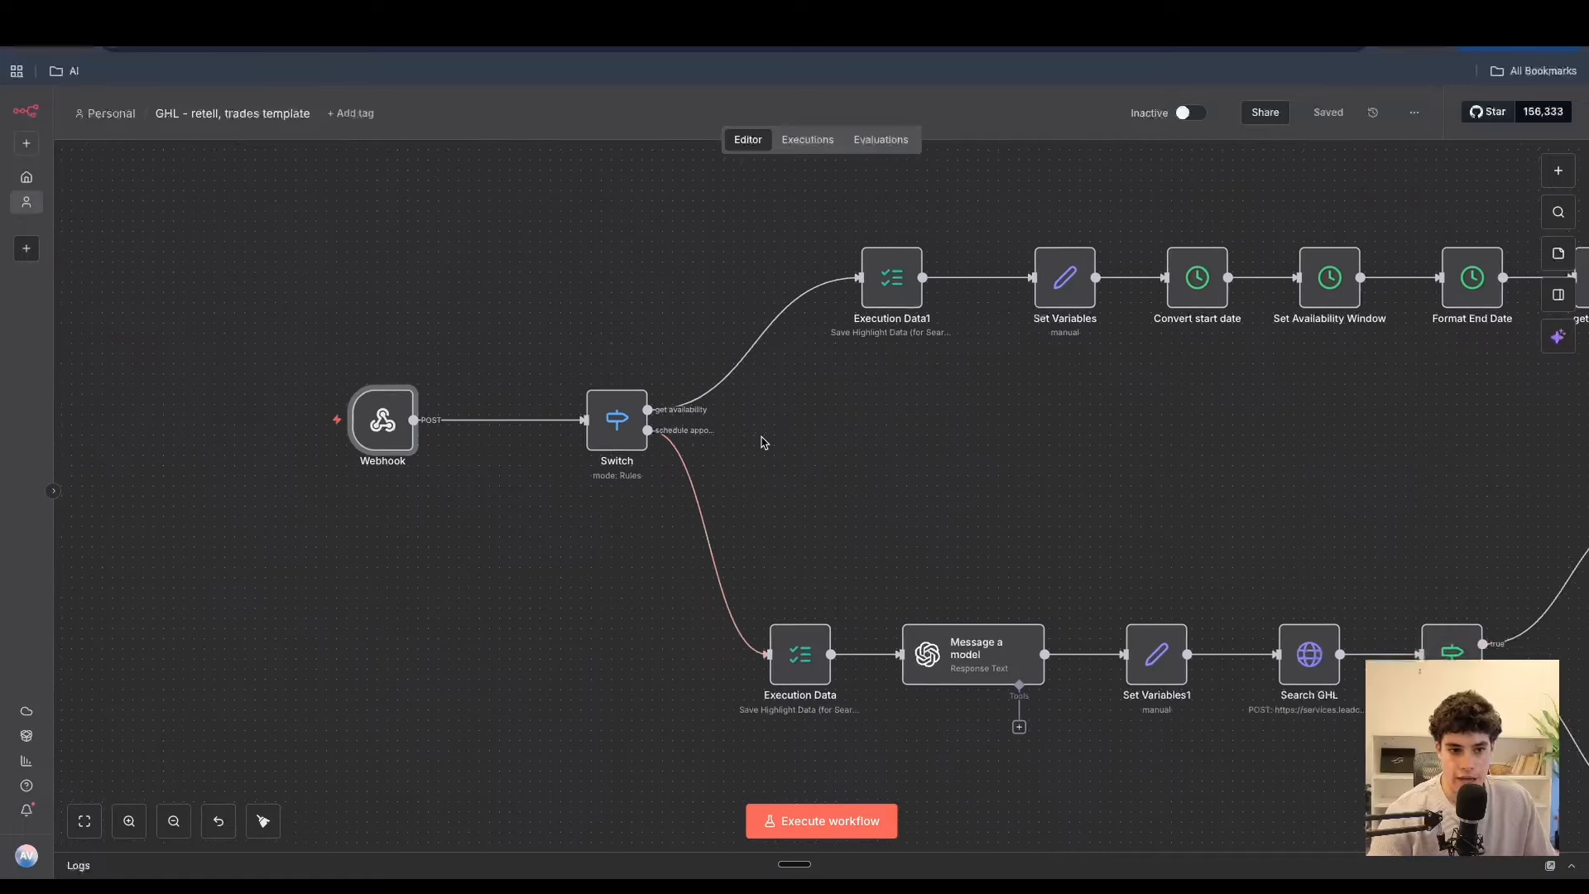
{"action": "scroll", "coordinate": [762, 443], "scroll_direction": "right", "scroll_amount": 5}
{"action": "scroll", "coordinate": [770, 495], "scroll_direction": "down", "scroll_amount": 1}
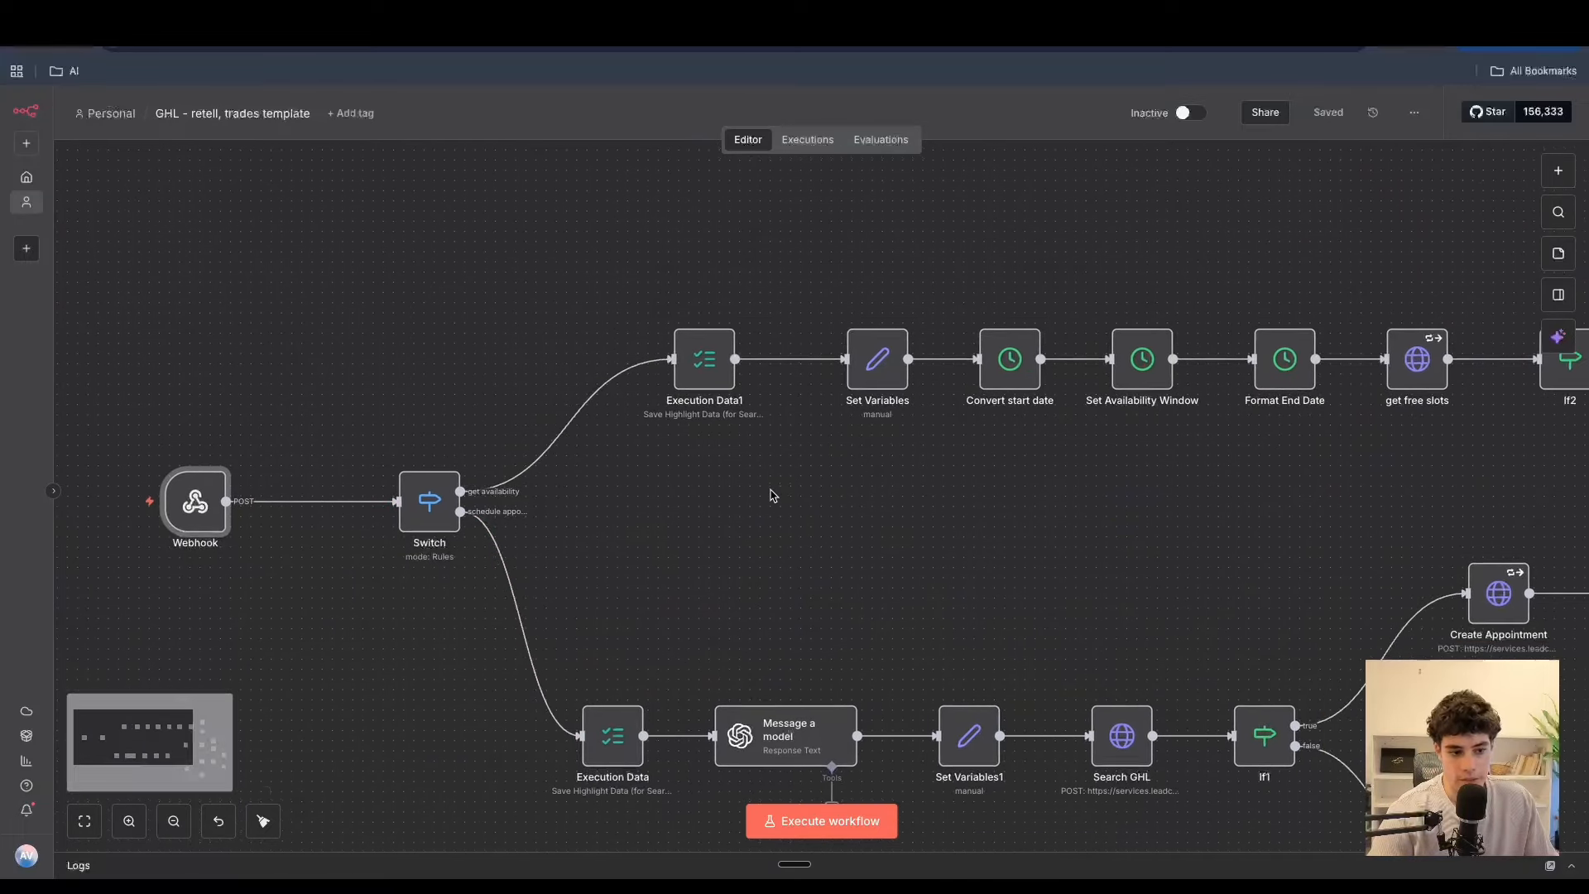
{"action": "scroll", "coordinate": [770, 495], "scroll_direction": "down", "scroll_amount": 2}
{"action": "scroll", "coordinate": [568, 404], "scroll_direction": "up", "scroll_amount": 1}
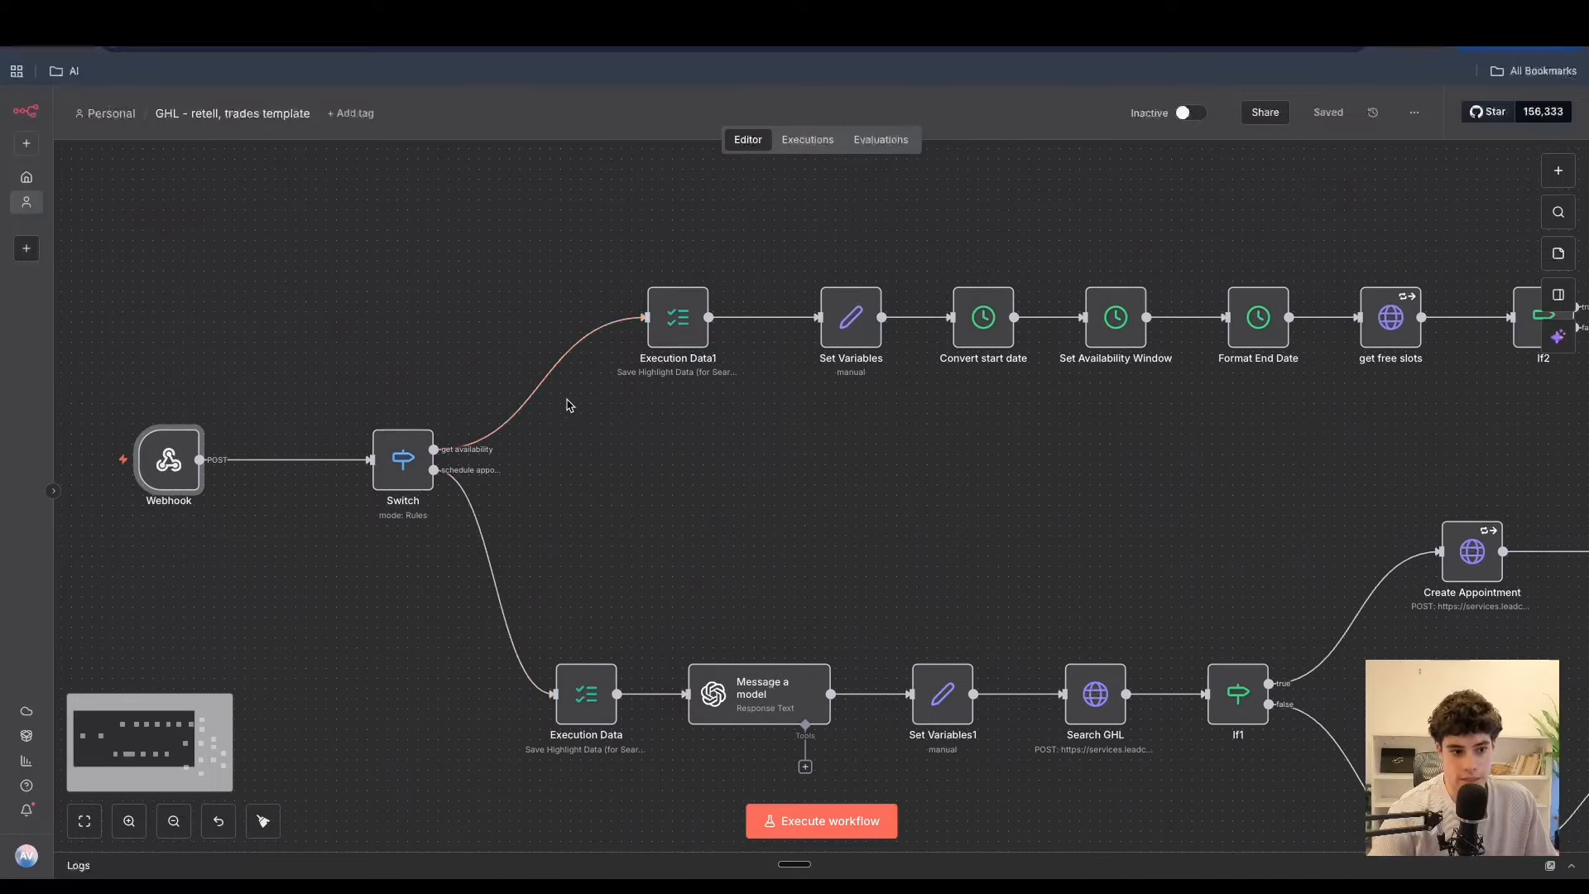
{"action": "scroll", "coordinate": [568, 405], "scroll_direction": "down", "scroll_amount": 1}
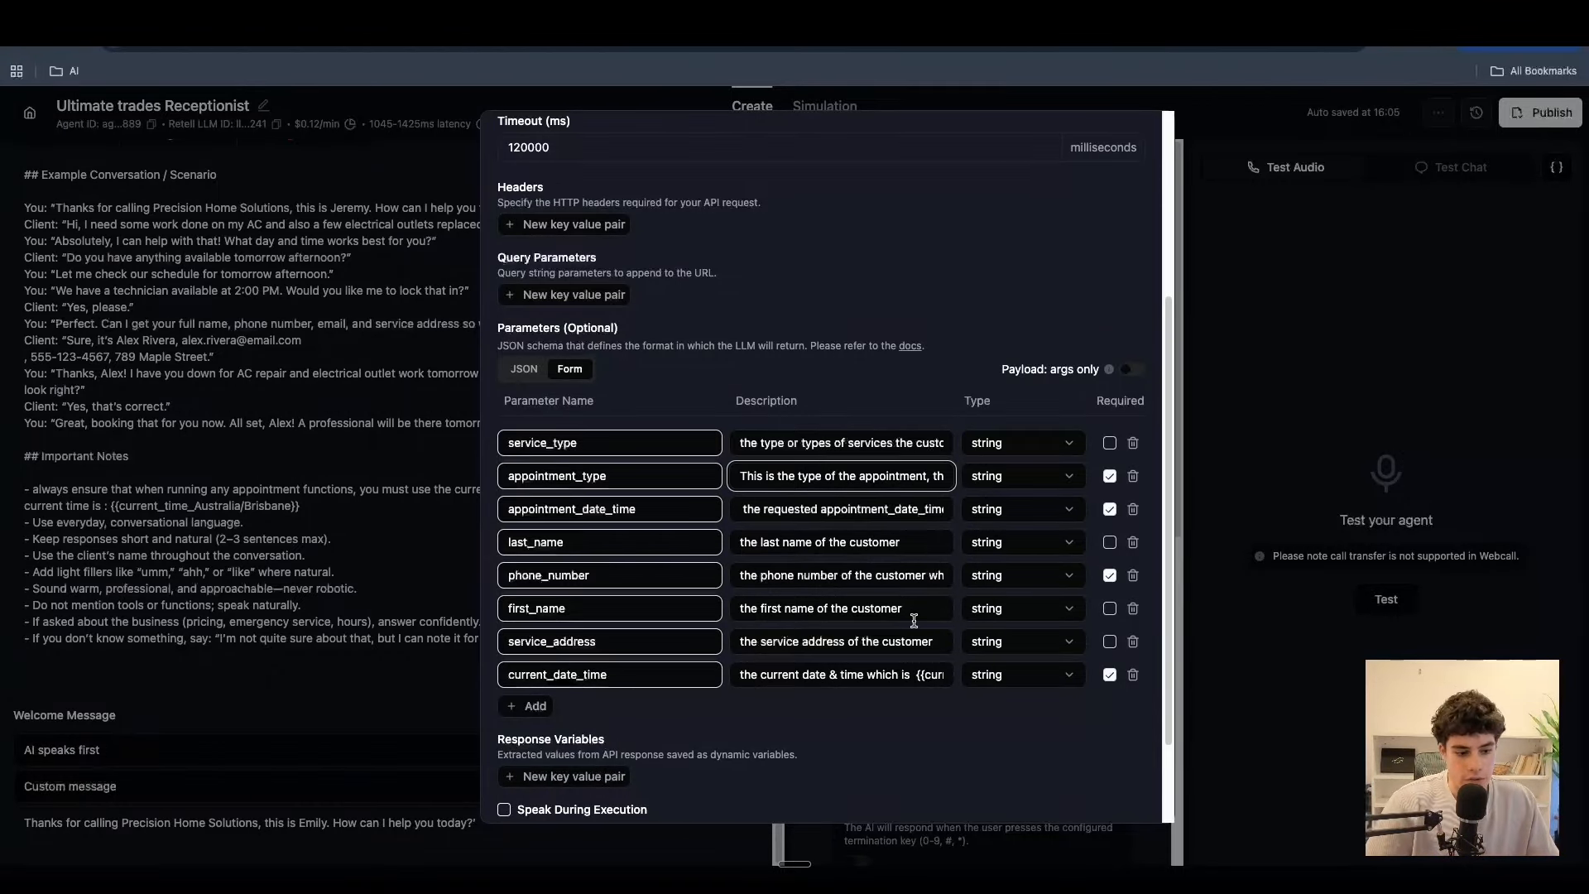
- Return to Retell AI and examine the appointment_type, appointment_date_time and phone_number parameters with their descriptions
{"action": "left_click_drag", "start_coordinate": [630, 486], "coordinate": [482, 477]}
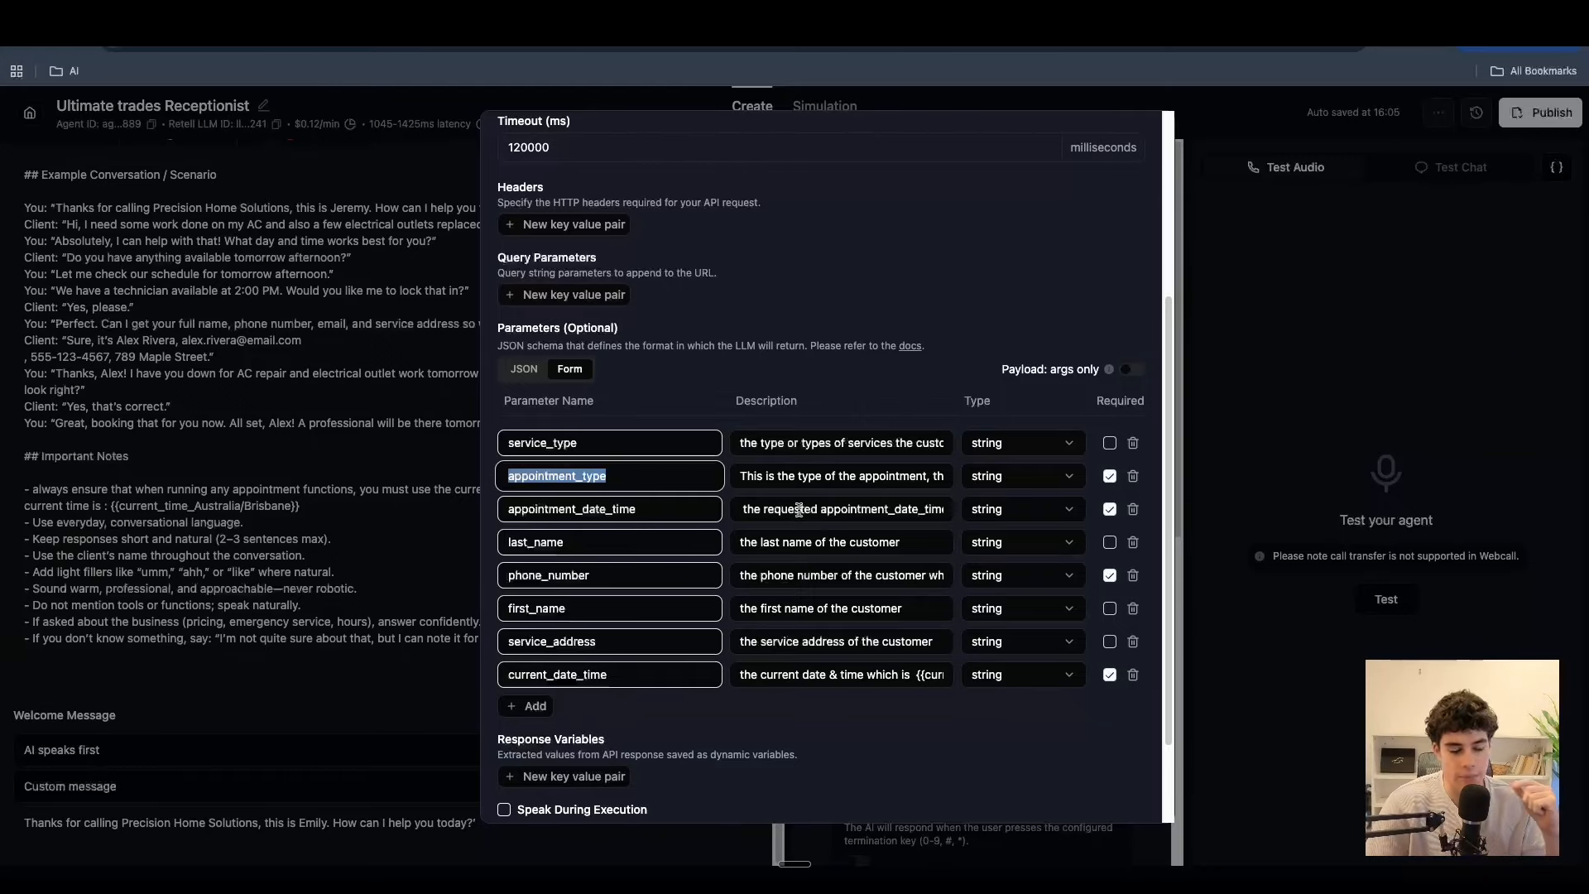
{"action": "left_click_drag", "start_coordinate": [834, 509], "coordinate": [927, 517]}
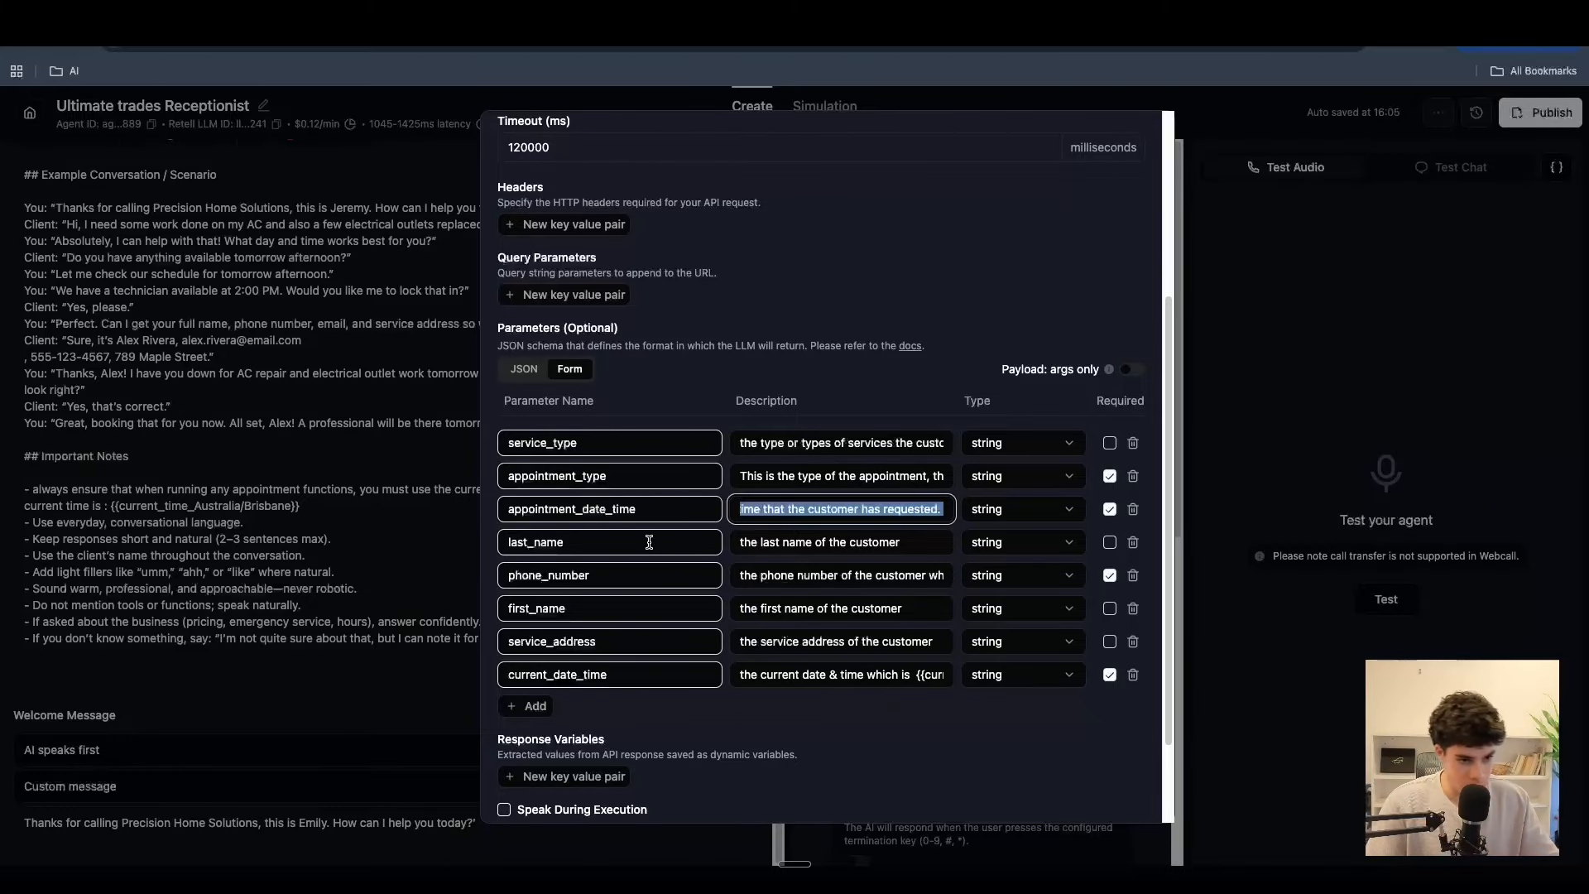
{"action": "scroll", "coordinate": [646, 540], "scroll_direction": "down", "scroll_amount": 1}
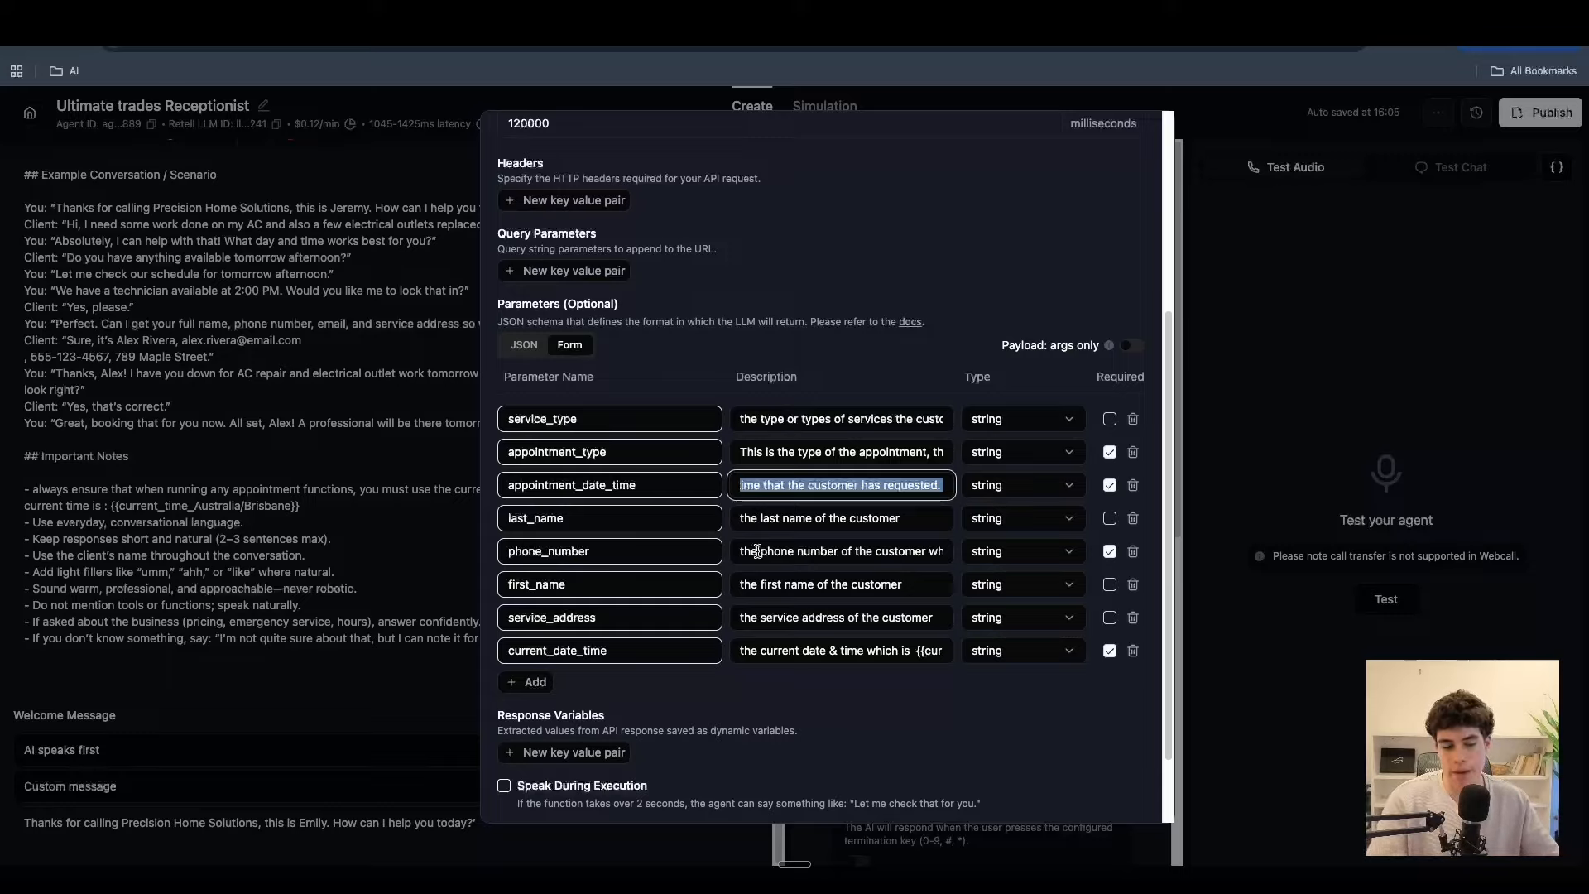
{"action": "double_click", "coordinate": [620, 551]}
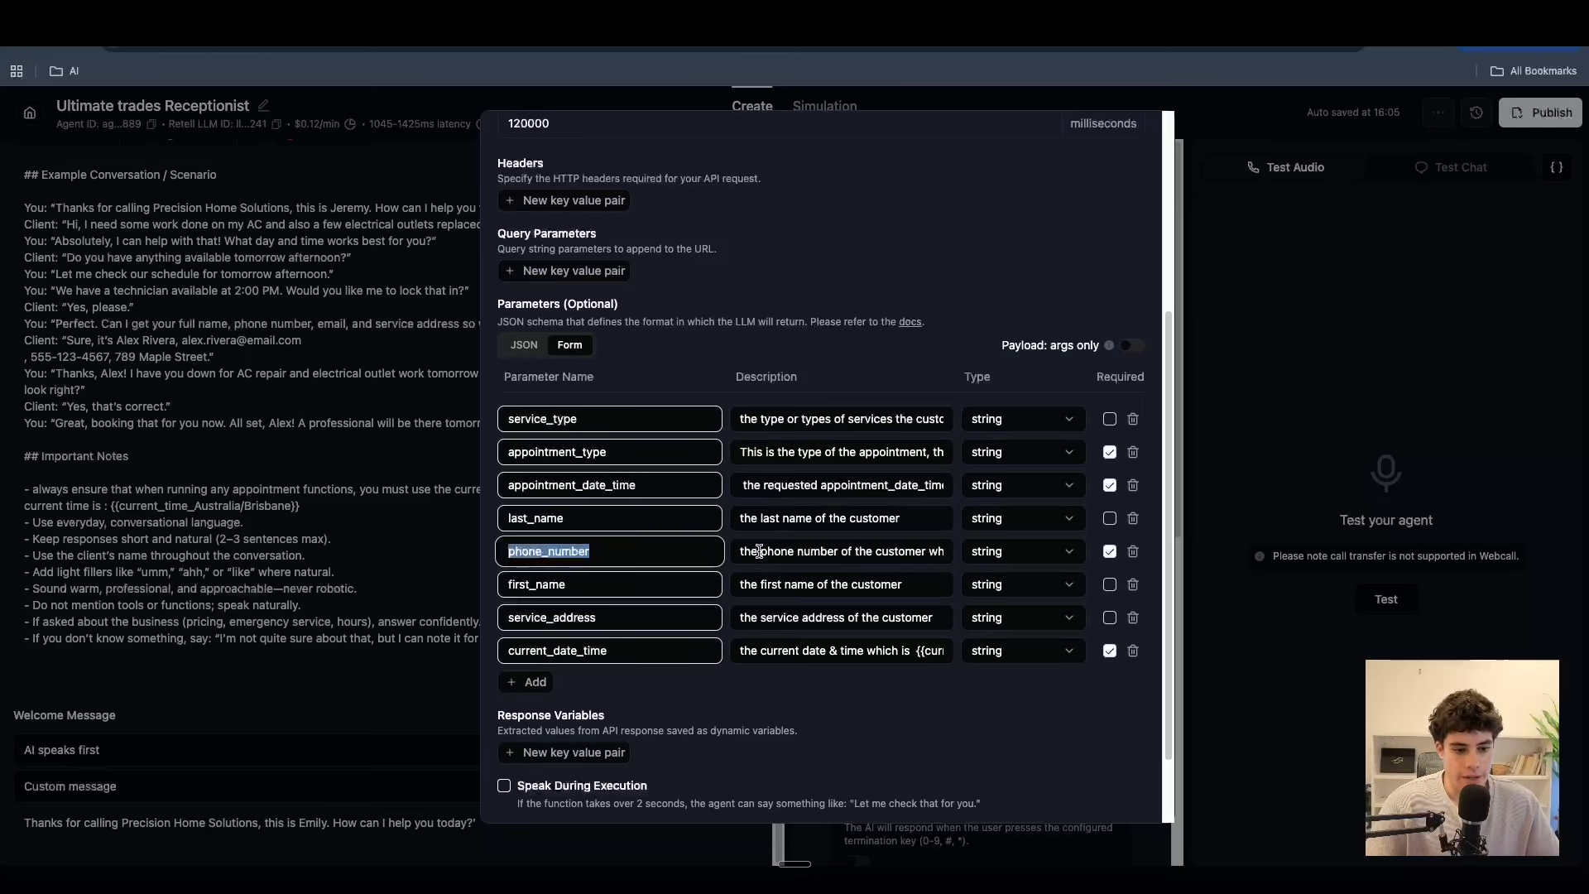
{"action": "left_click_drag", "start_coordinate": [745, 552], "coordinate": [864, 556]}
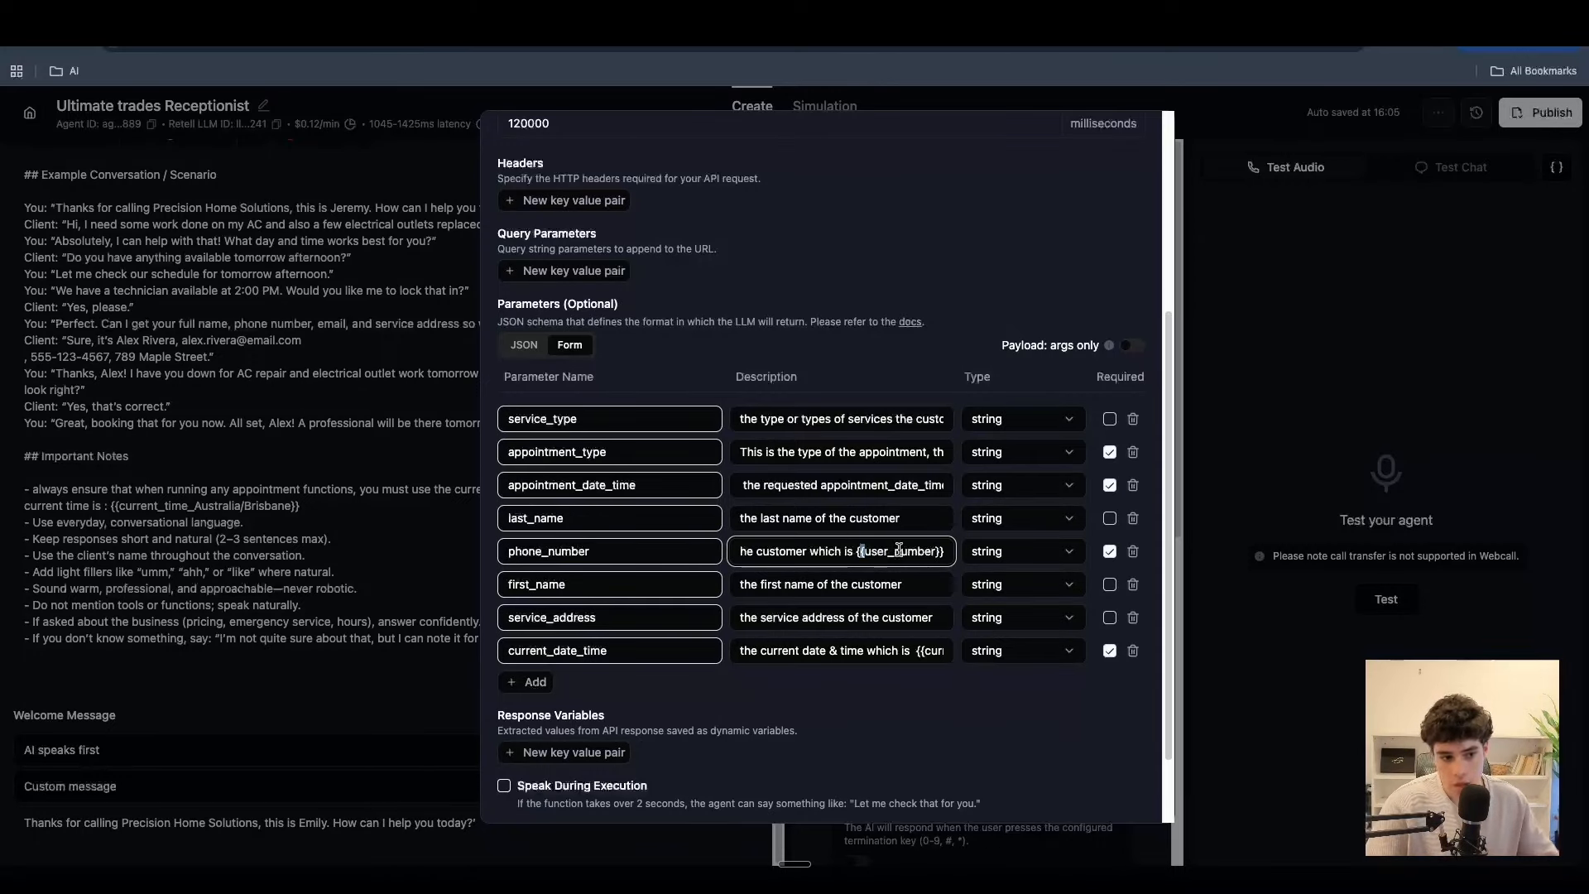
{"action": "left_click_drag", "start_coordinate": [942, 553], "coordinate": [685, 548]}
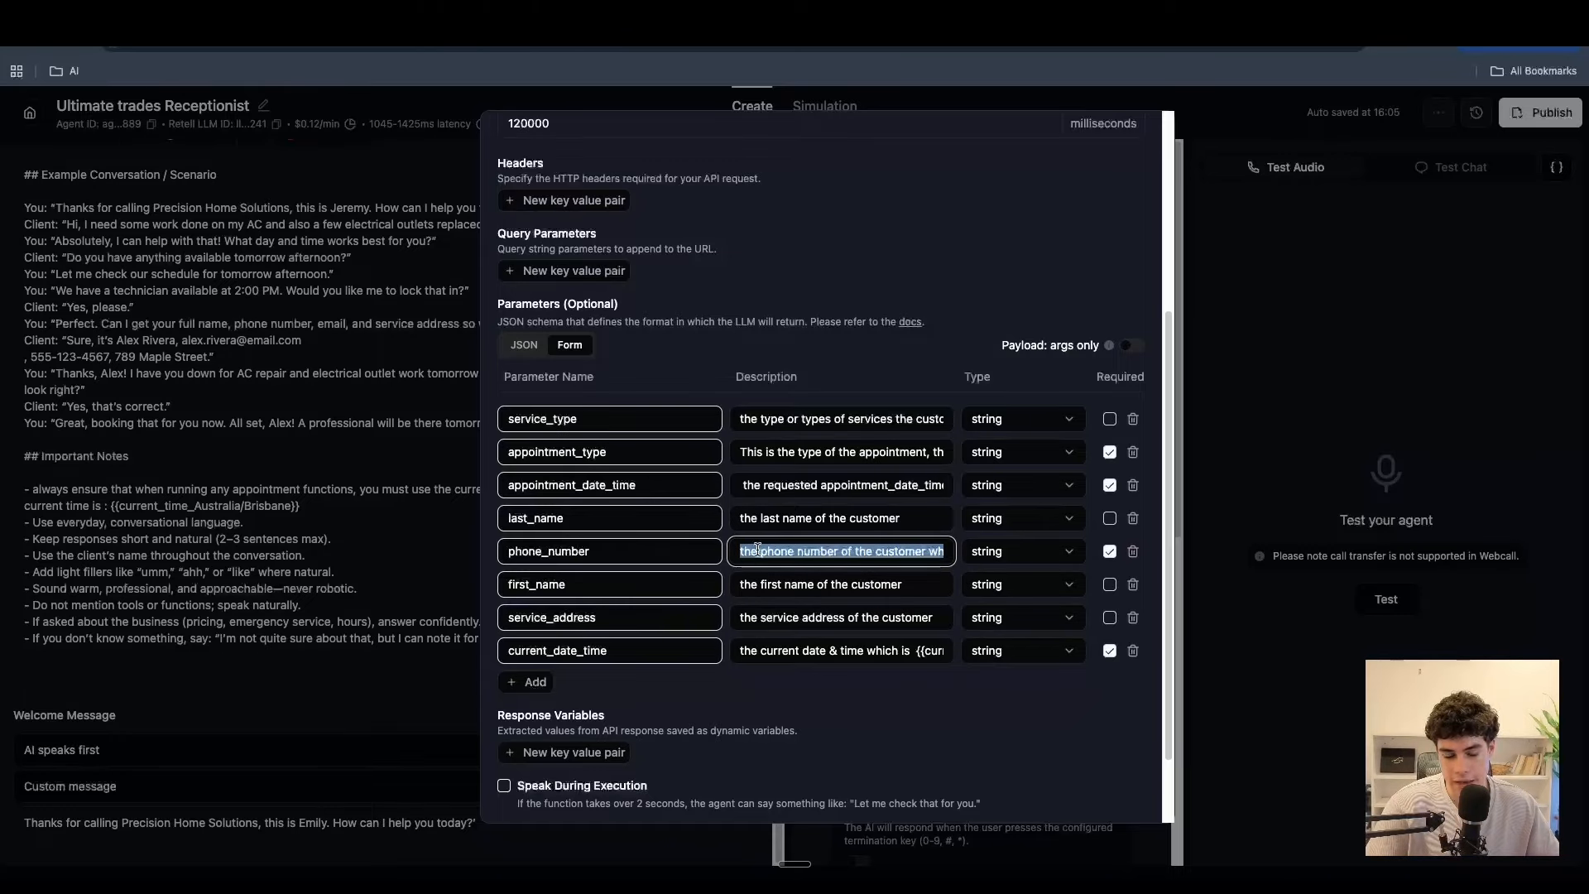
- Examine the first_name, service_address and current_date_time parameters, including the time variable in the current_date_time description
{"action": "left_click", "coordinate": [596, 583]}
{"action": "left_click_drag", "start_coordinate": [596, 584], "coordinate": [452, 577]}
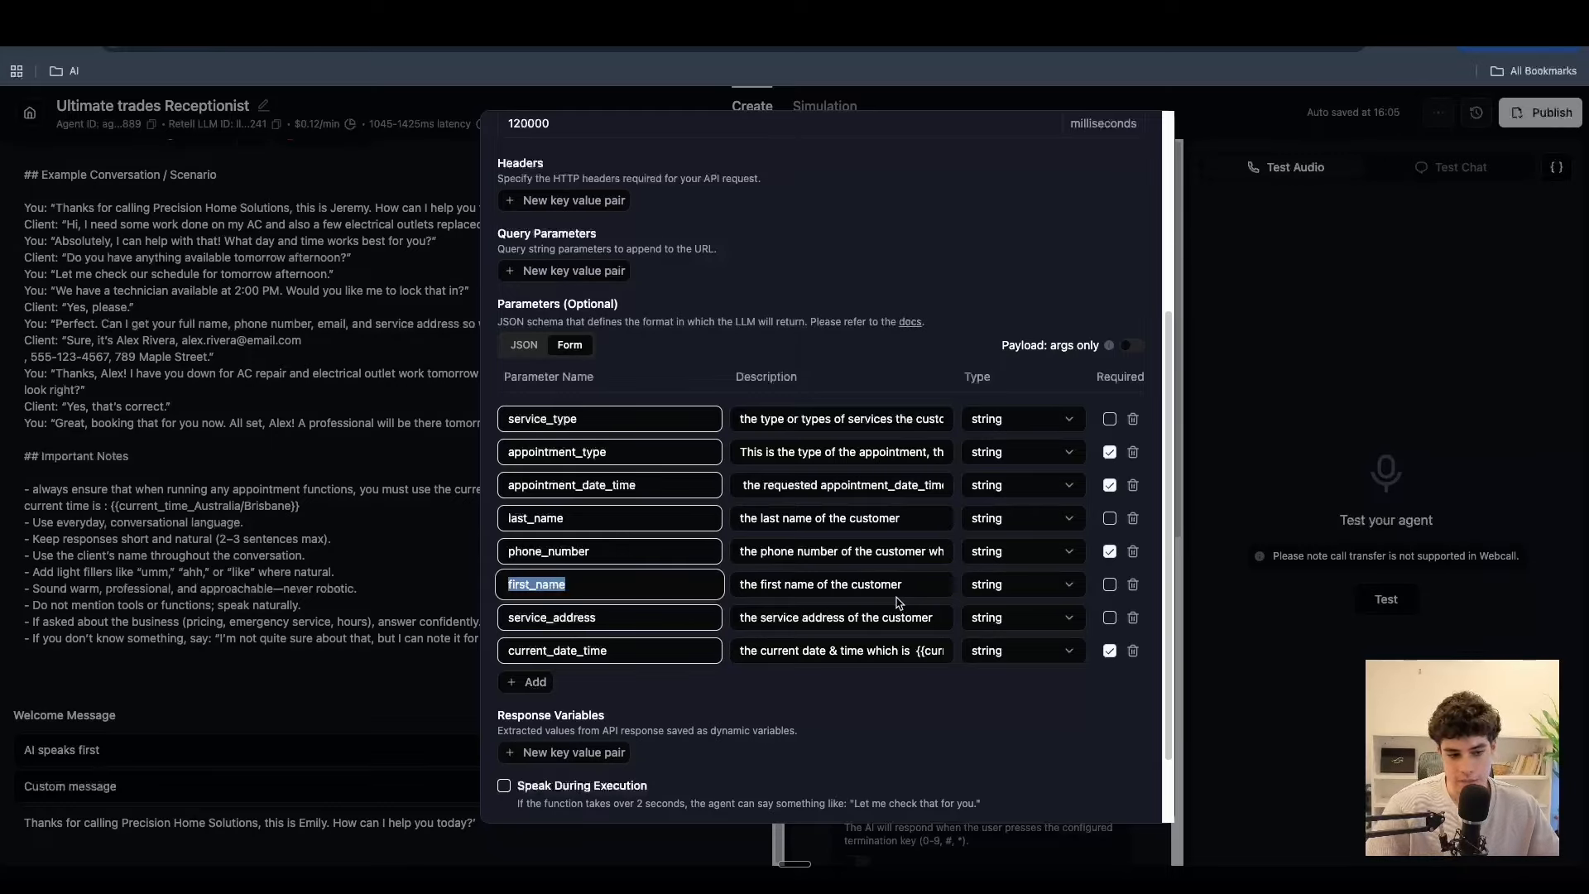
{"action": "left_click_drag", "start_coordinate": [630, 617], "coordinate": [441, 615]}
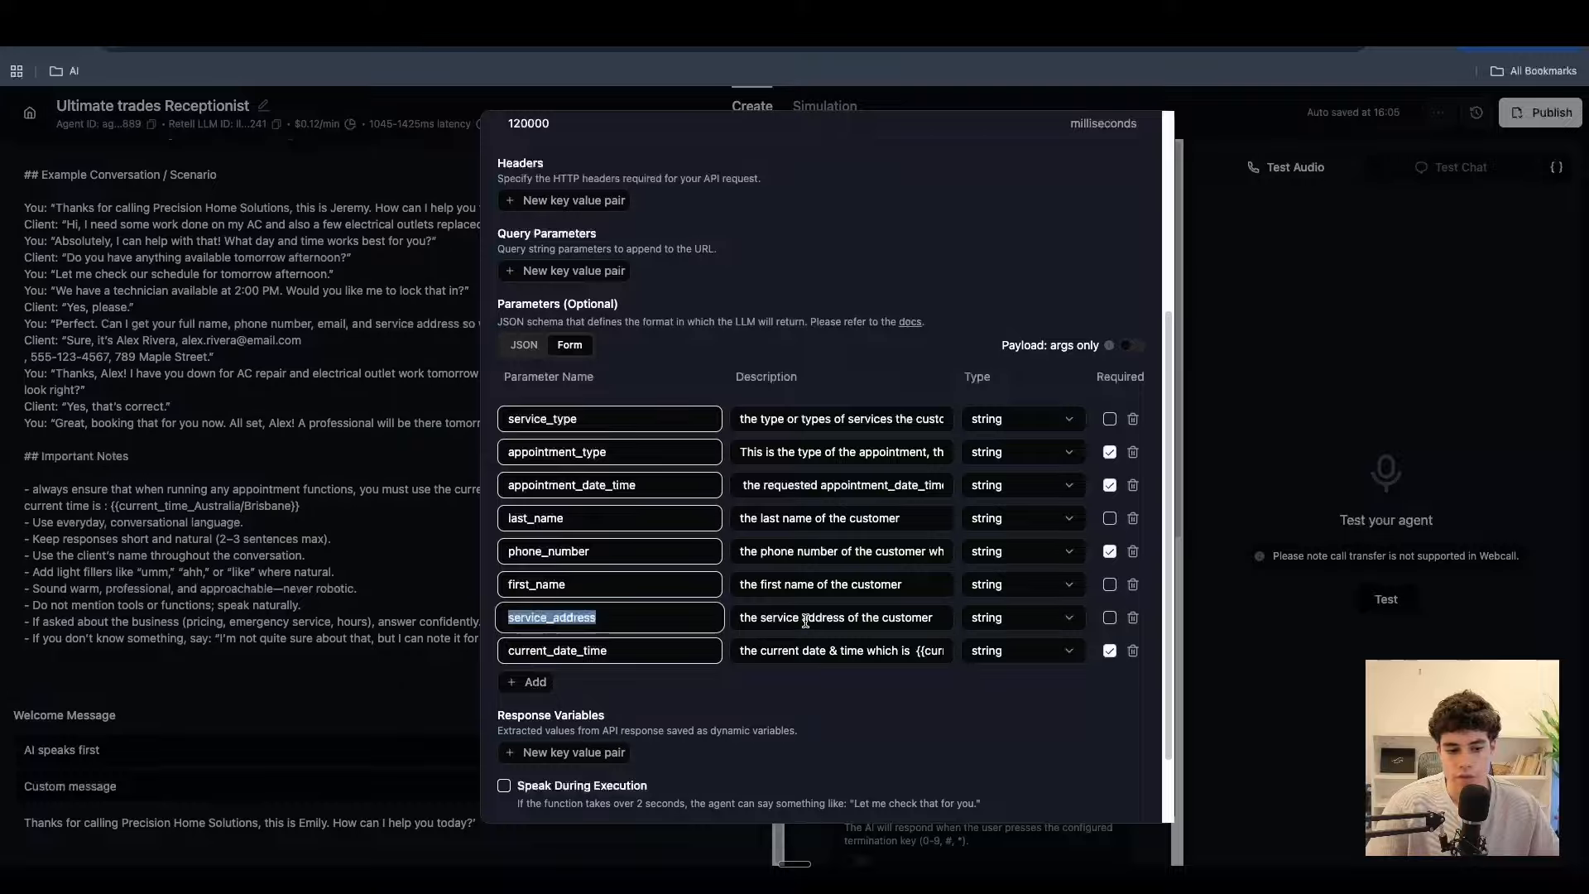
{"action": "left_click_drag", "start_coordinate": [815, 619], "coordinate": [921, 619]}
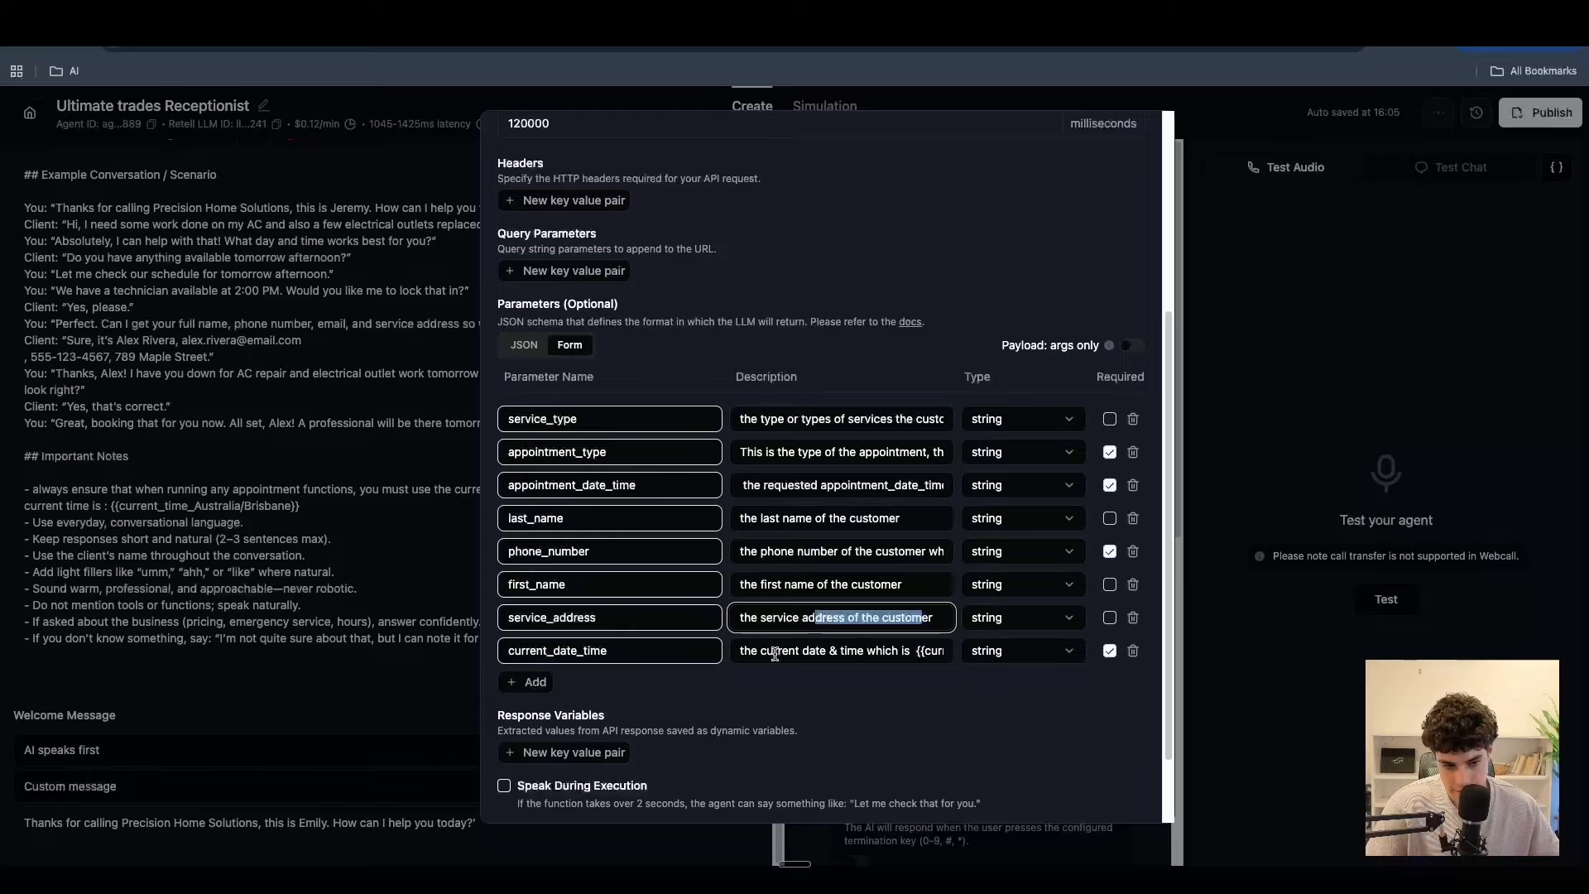
{"action": "left_click_drag", "start_coordinate": [774, 652], "coordinate": [901, 650]}
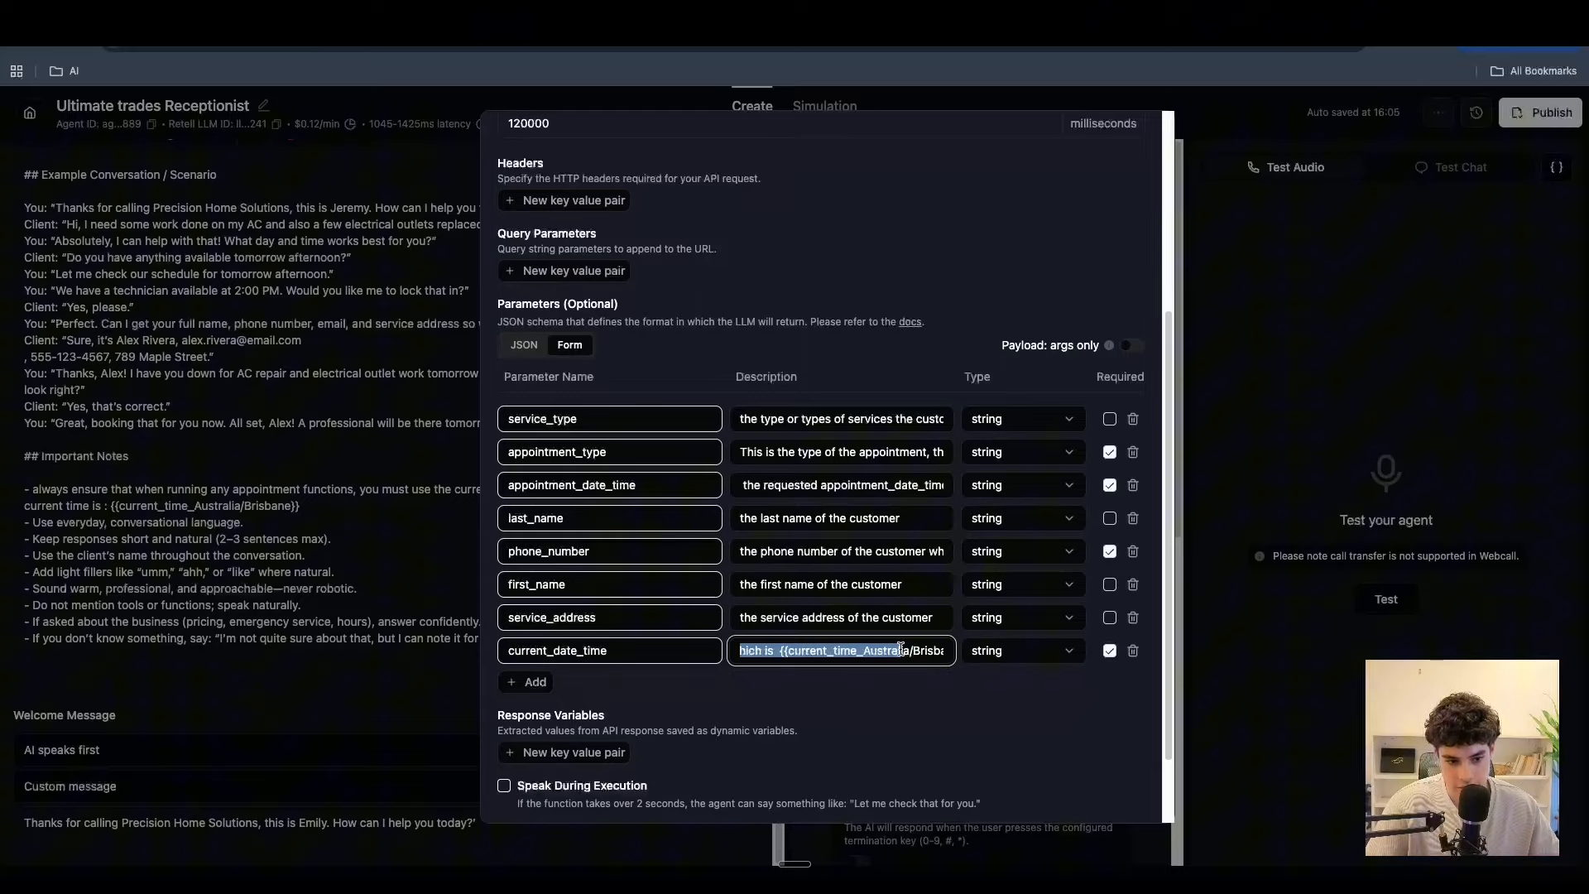
{"action": "left_click", "coordinate": [789, 653]}
{"action": "left_click_drag", "start_coordinate": [780, 650], "coordinate": [942, 650]}
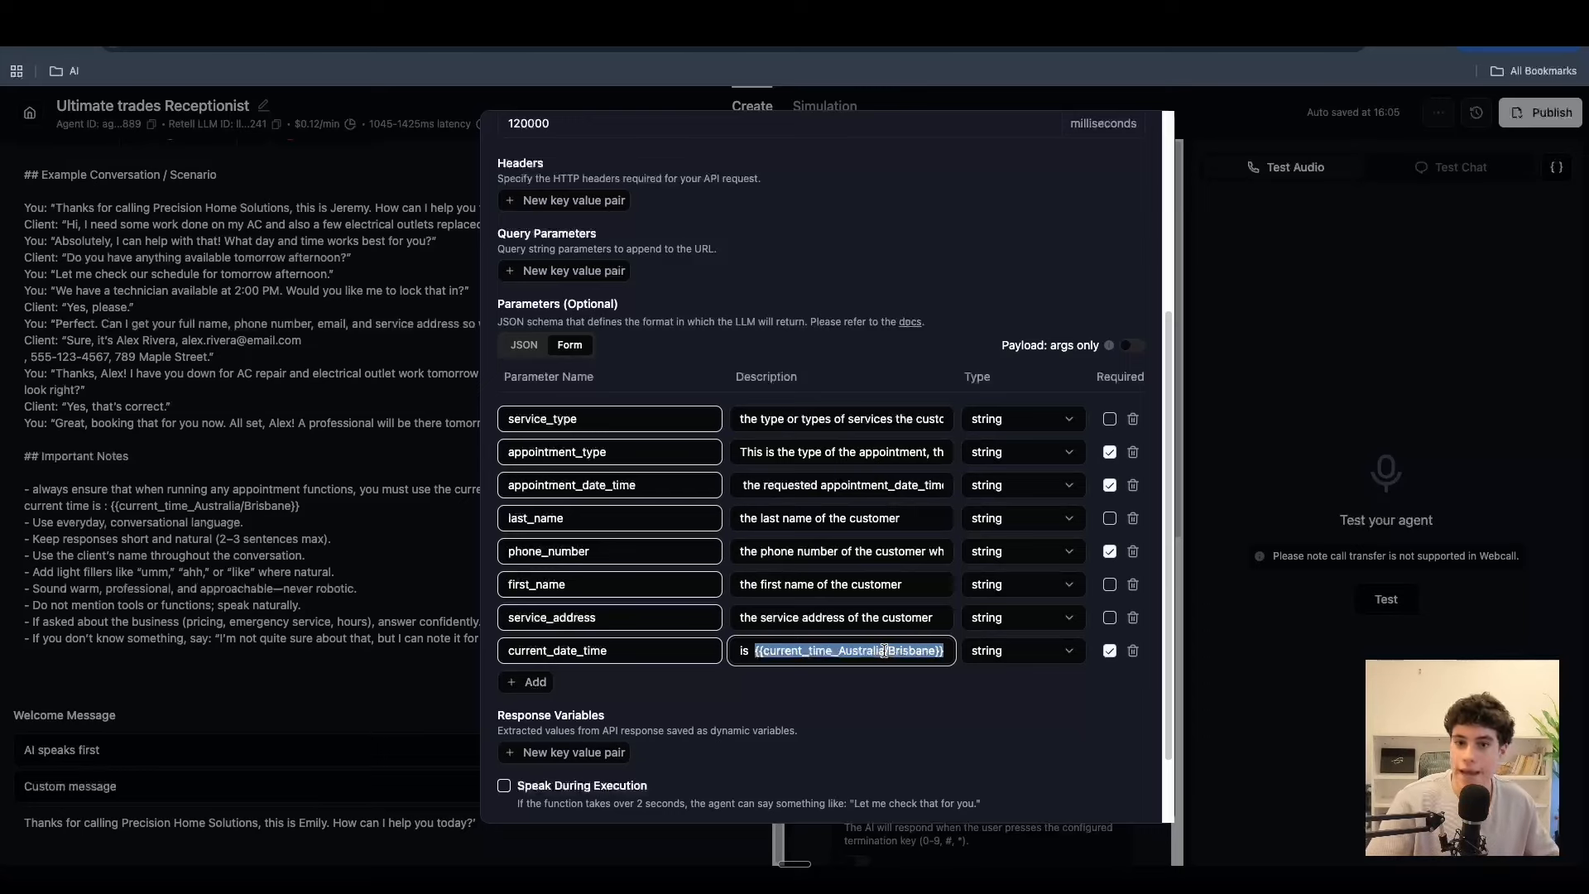
{"action": "scroll", "coordinate": [745, 497], "scroll_direction": "down", "scroll_amount": 1}
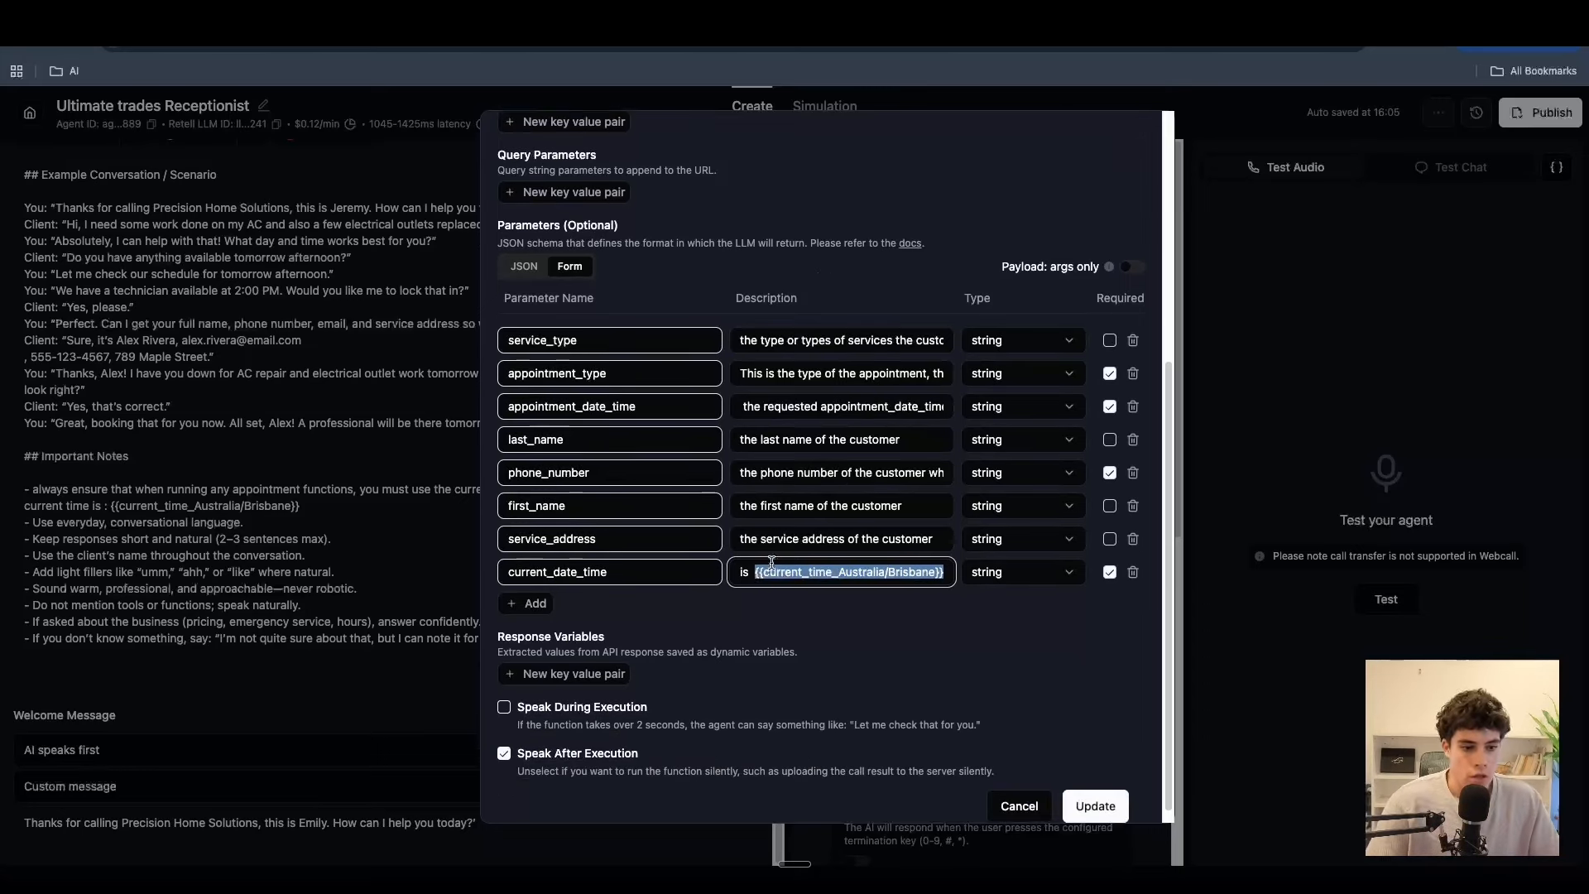
- View the function's parameters as a JSON schema, select the whole schema, and return to the form view
{"action": "scroll", "coordinate": [616, 364], "scroll_direction": "up", "scroll_amount": 5}
{"action": "scroll", "coordinate": [650, 490], "scroll_direction": "down", "scroll_amount": 5}
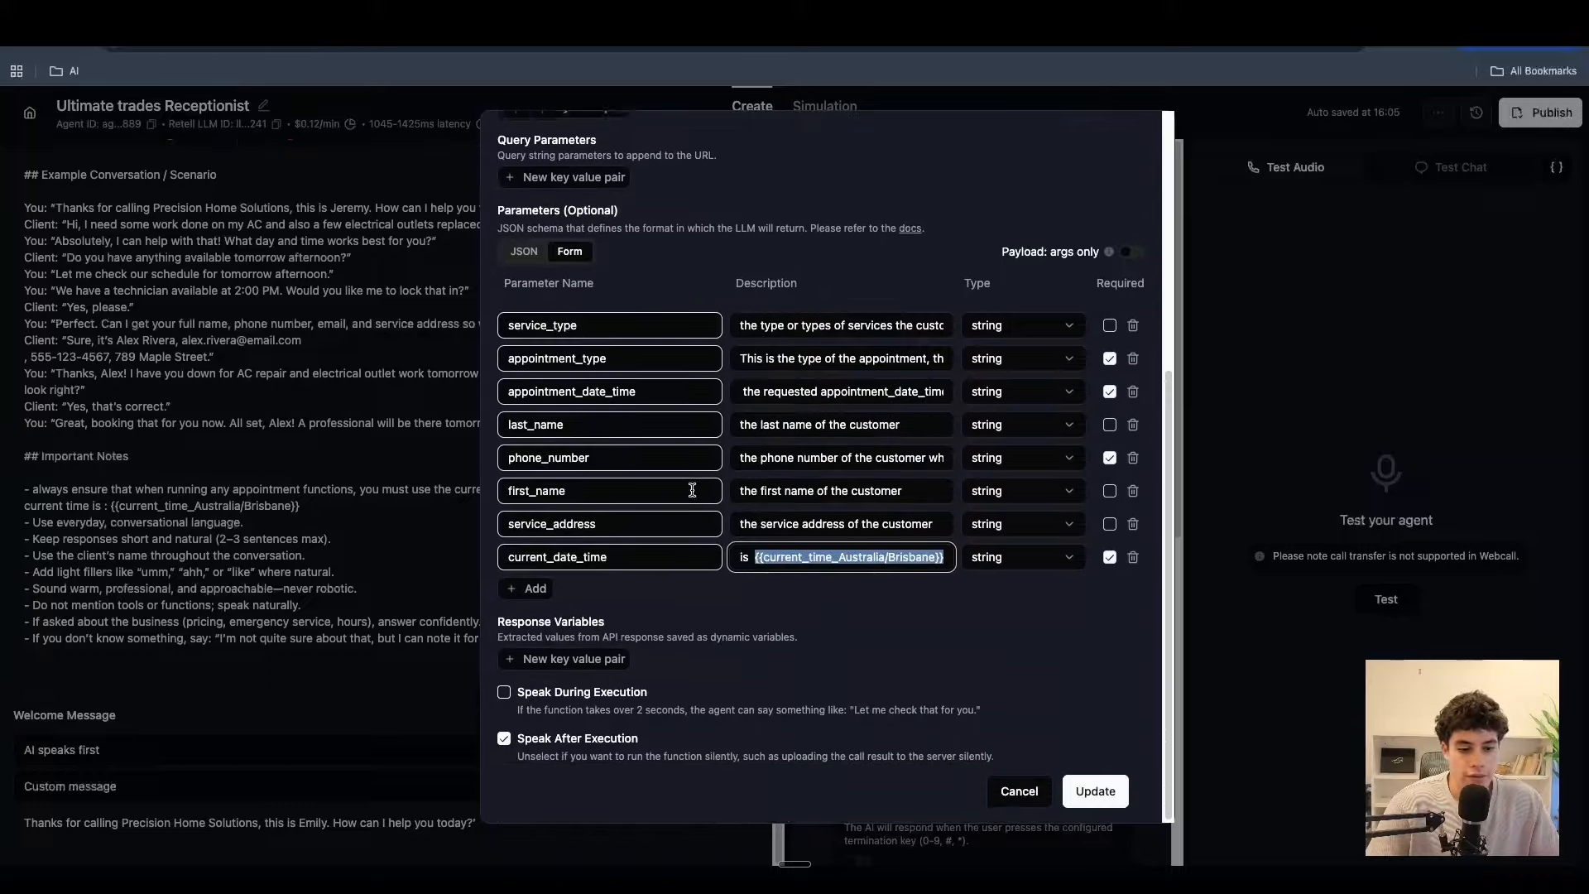
{"action": "left_click", "coordinate": [524, 254]}
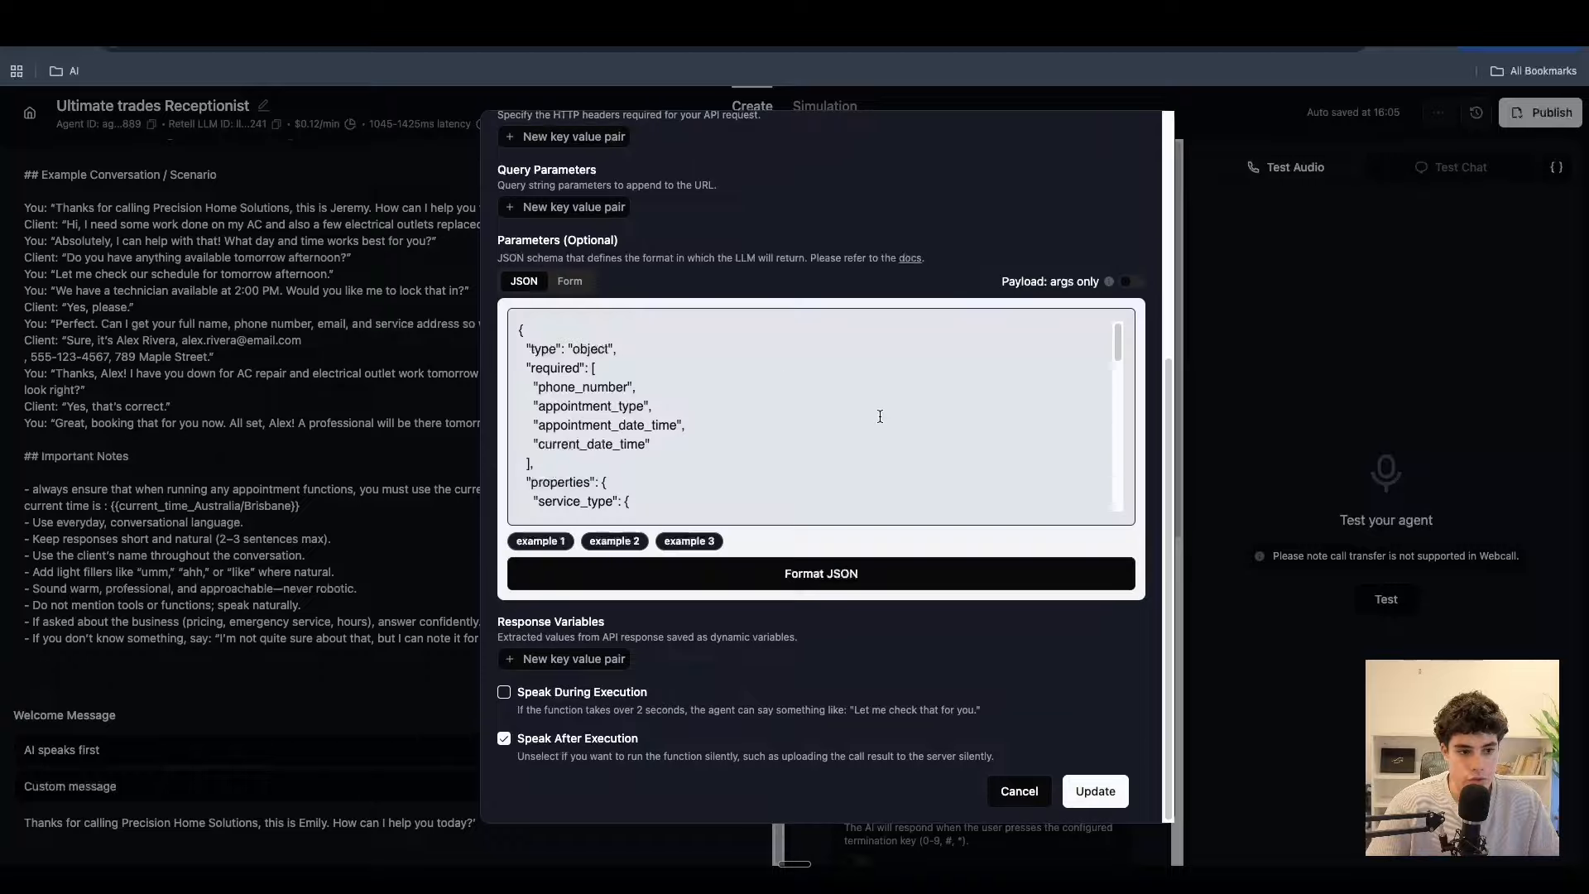
{"action": "scroll", "coordinate": [575, 463], "scroll_direction": "down", "scroll_amount": 10}
{"action": "key", "text": "ctrl+a"}
{"action": "scroll", "coordinate": [580, 430], "scroll_direction": "up", "scroll_amount": 10}
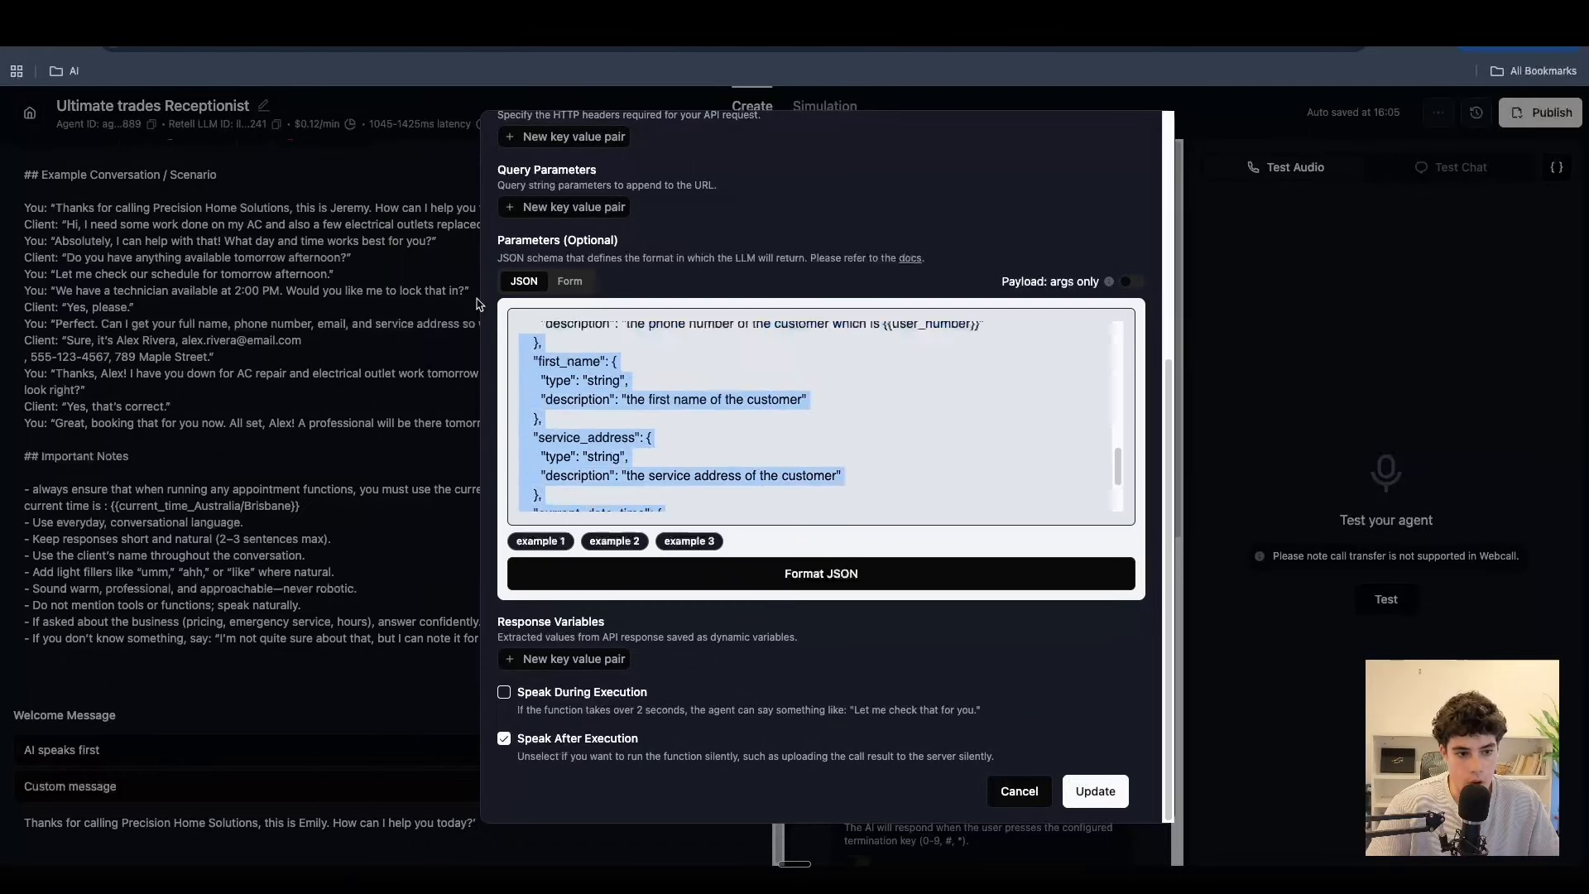
{"action": "scroll", "coordinate": [586, 431], "scroll_direction": "down", "scroll_amount": 10}
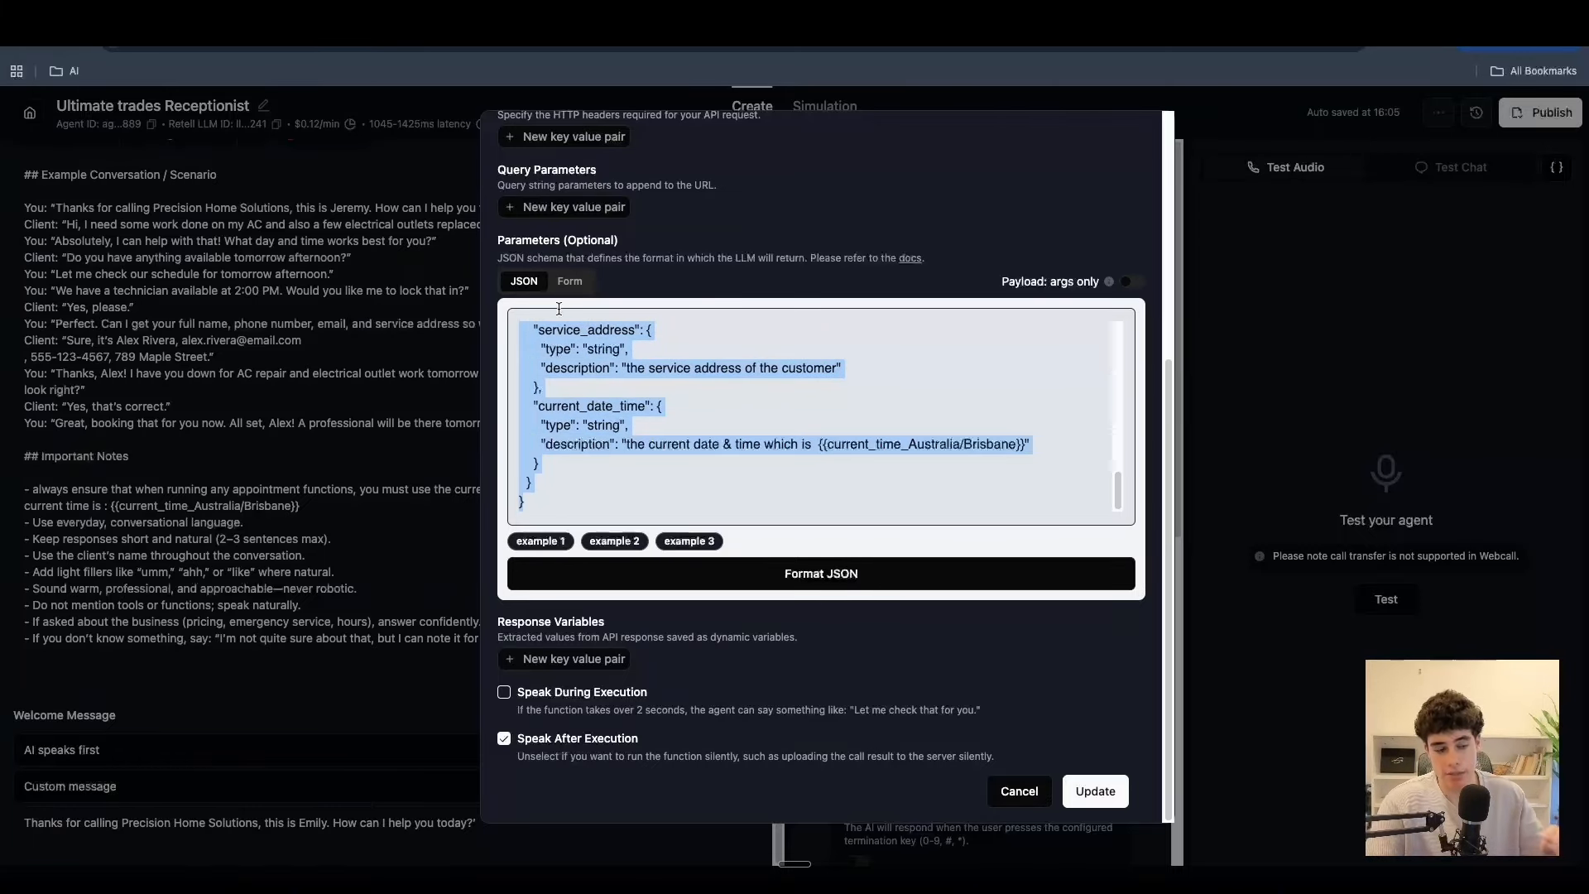
{"action": "left_click", "coordinate": [570, 284]}
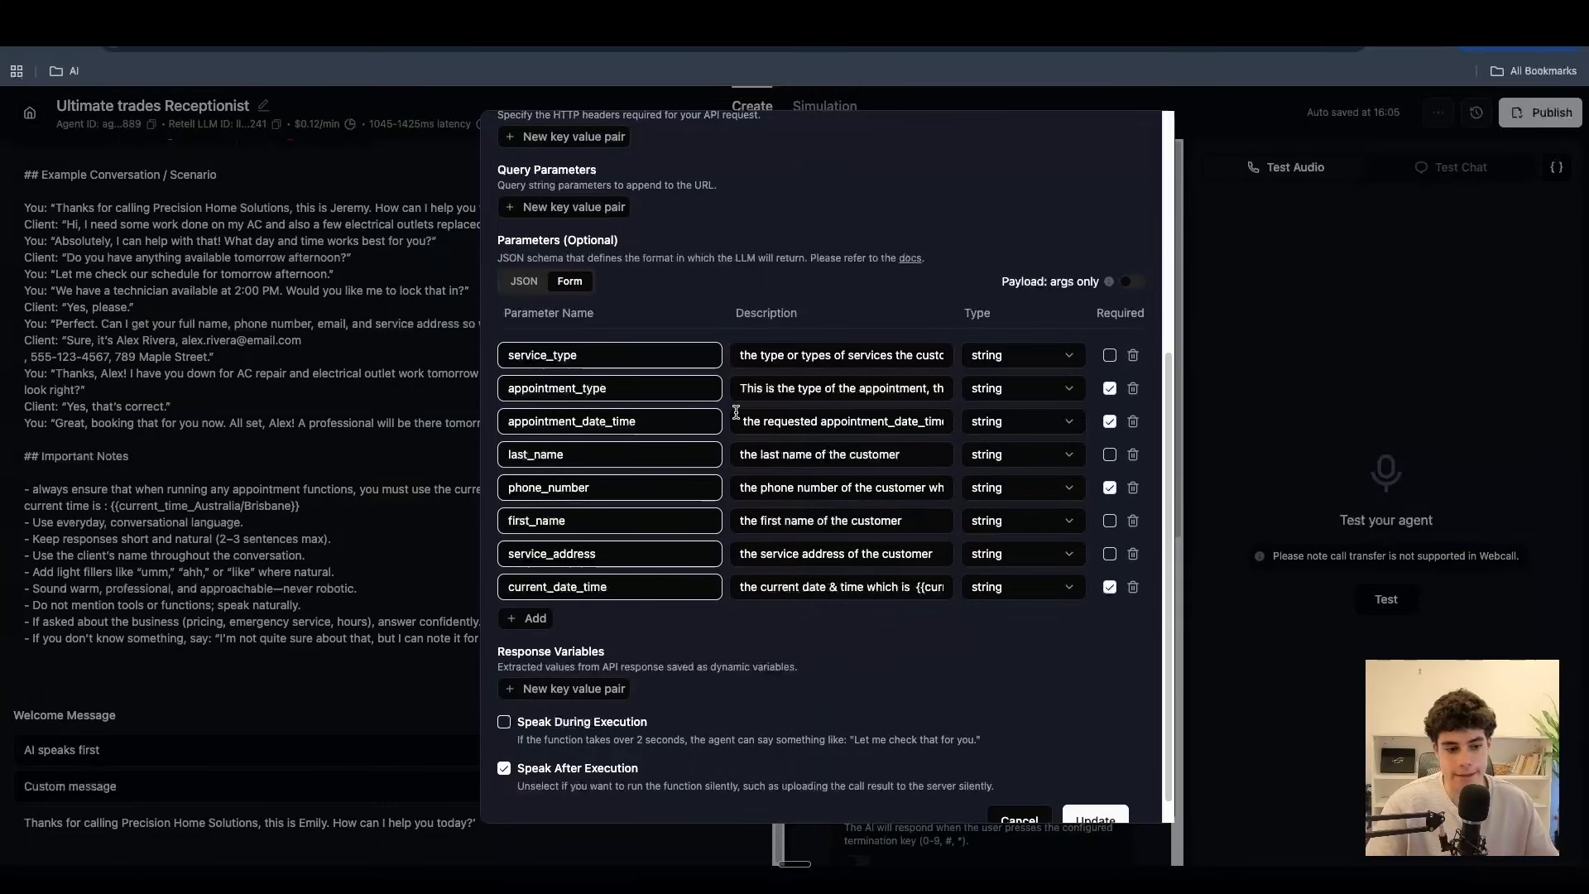
- Review the required parameters, save the ghl_appointment function, and return to the agent's prompt
{"action": "scroll", "coordinate": [604, 365], "scroll_direction": "up", "scroll_amount": 5}
{"action": "scroll", "coordinate": [630, 364], "scroll_direction": "down", "scroll_amount": 5}
{"action": "scroll", "coordinate": [630, 364], "scroll_direction": "down", "scroll_amount": 1}
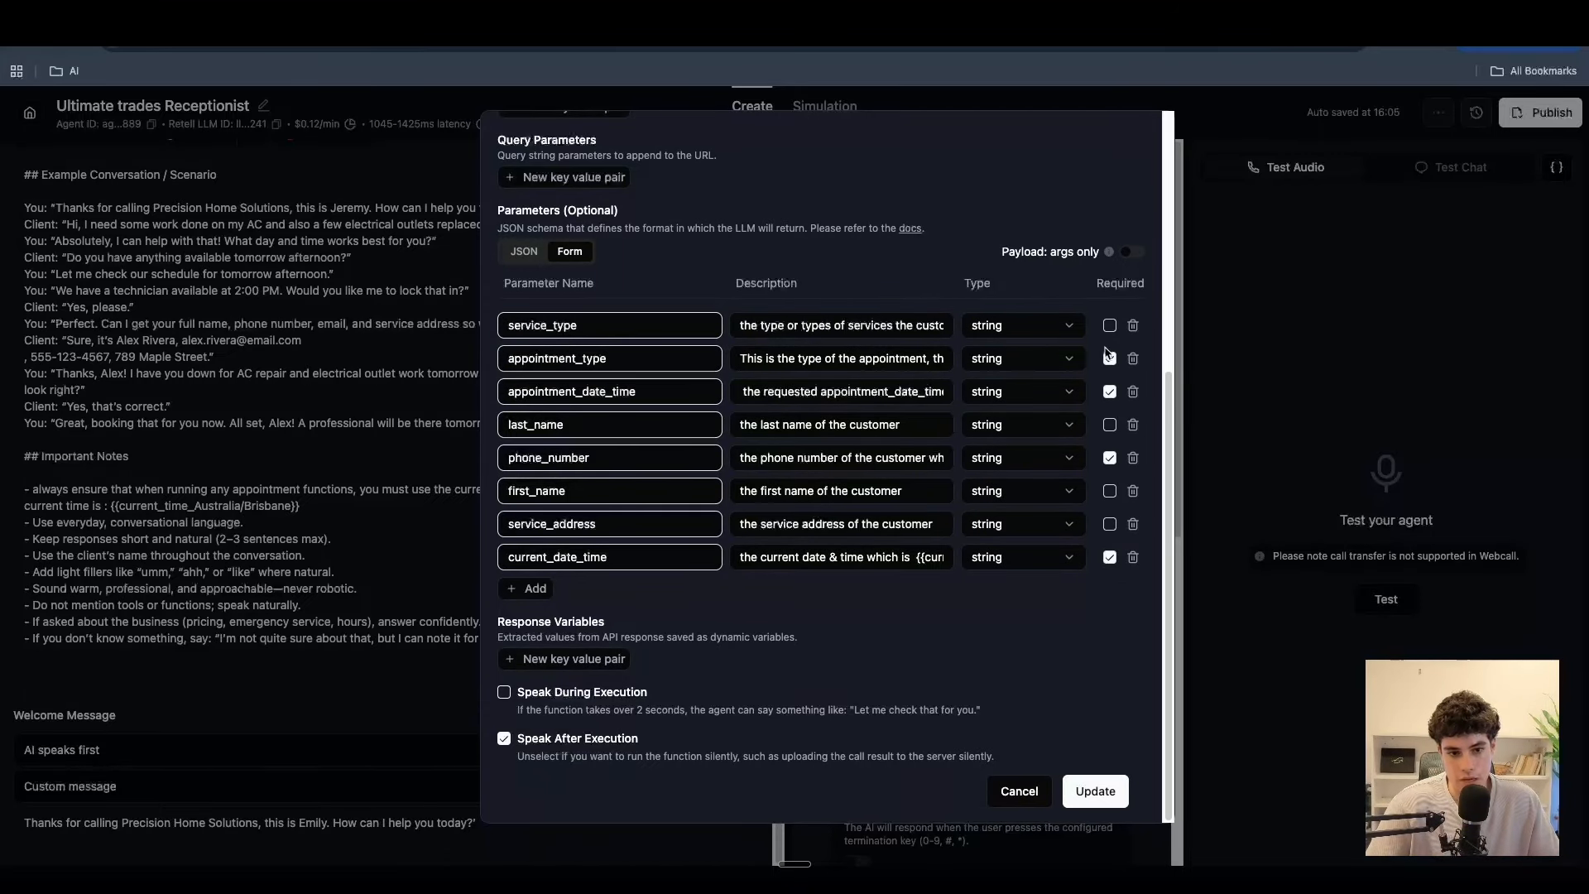
{"action": "left_click", "coordinate": [1095, 792]}
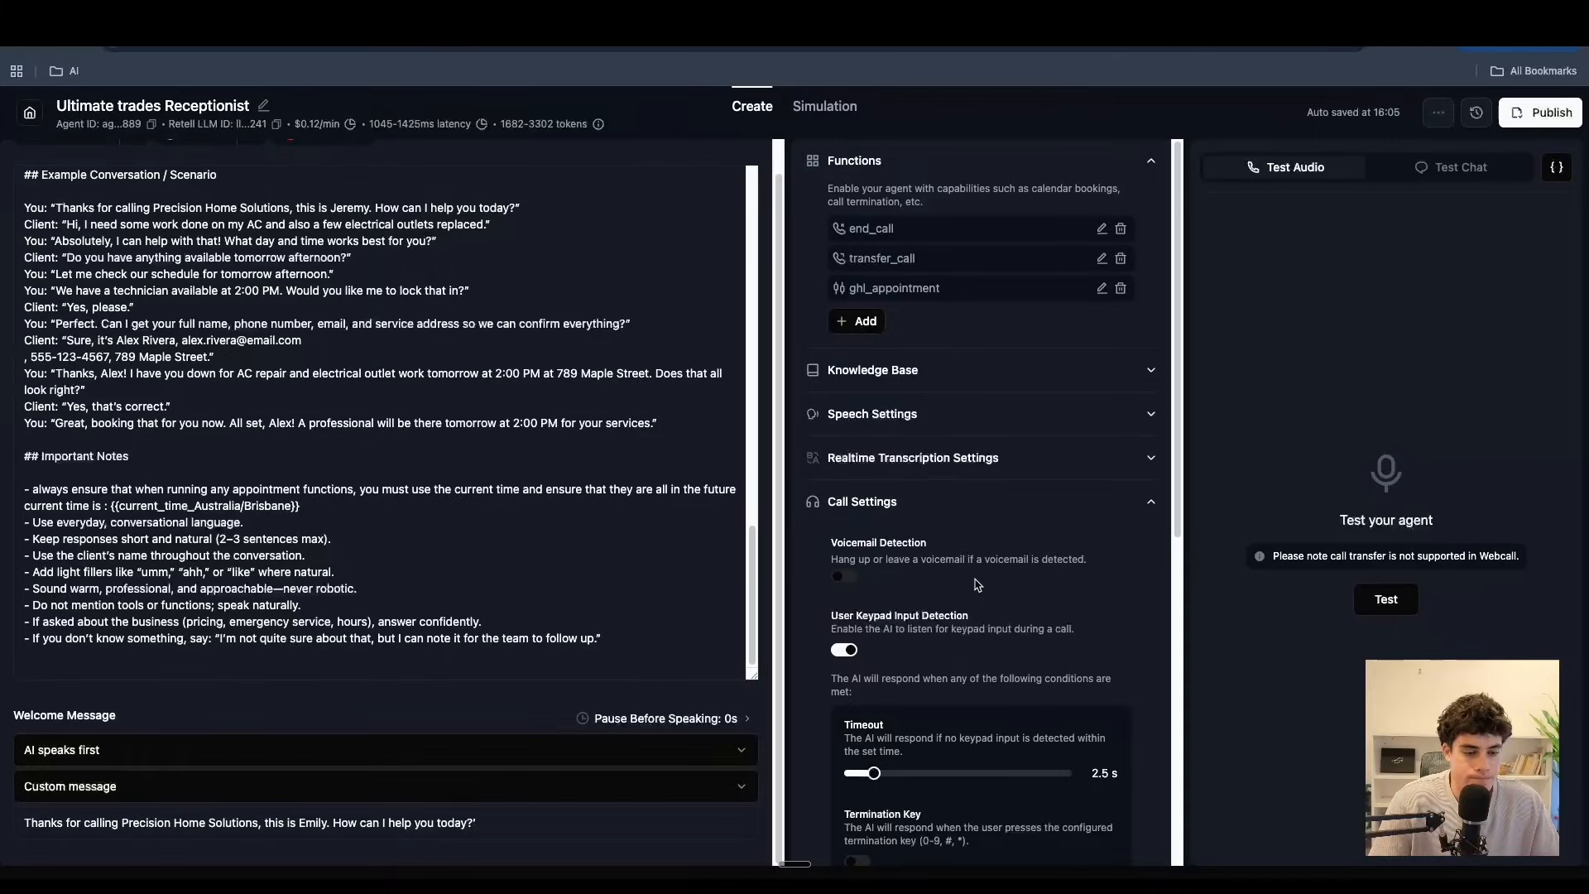
{"action": "left_click", "coordinate": [371, 328]}
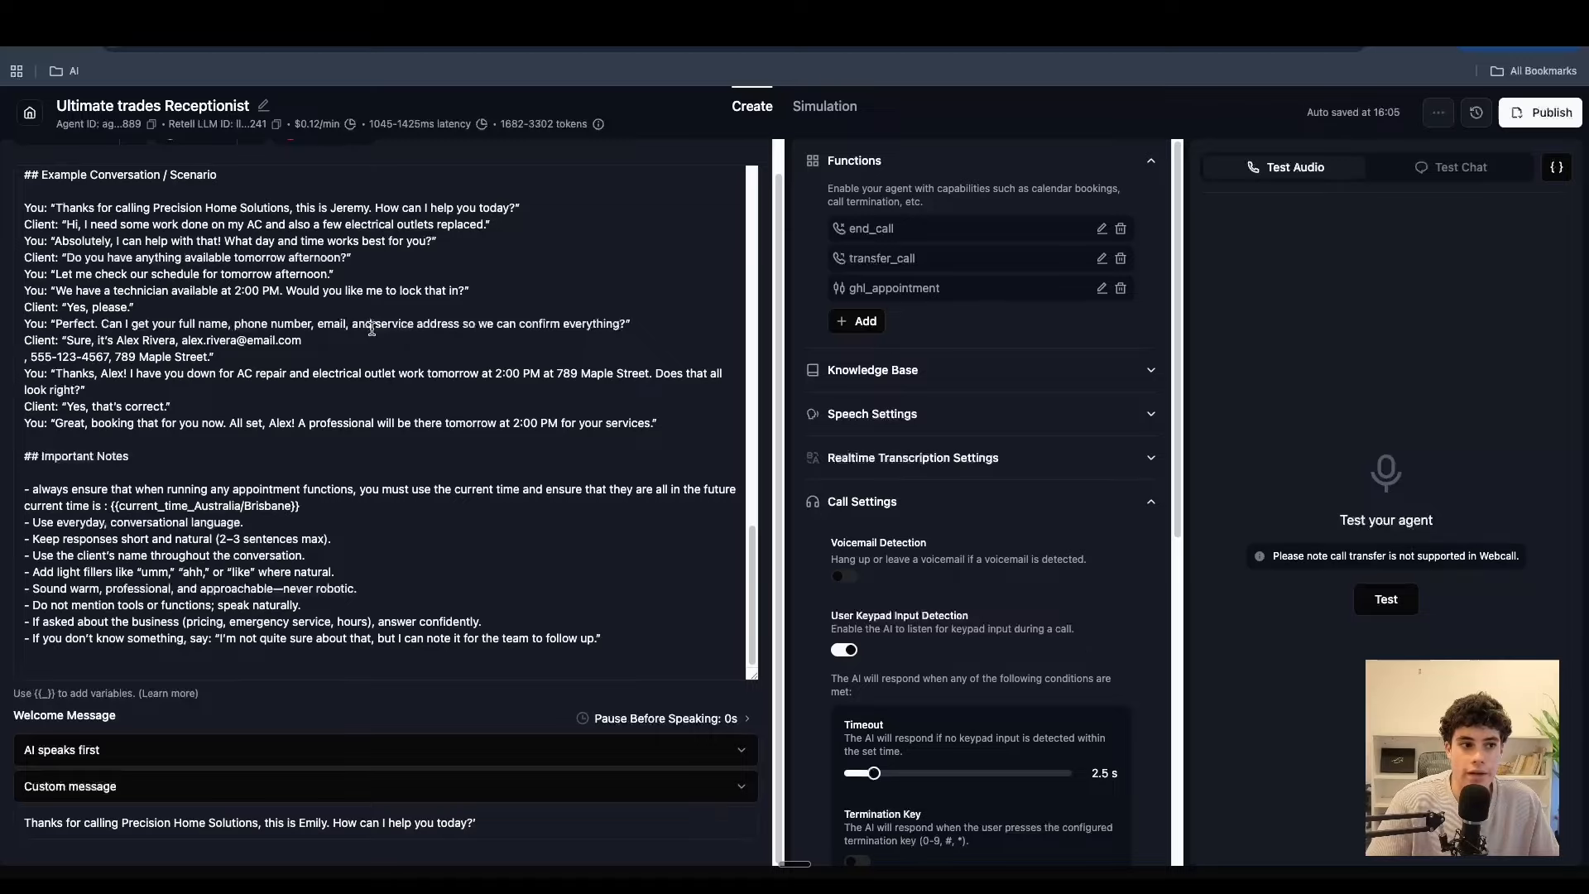
- Switch to the n8n workflow "GHL - retell, trades template" and examine the Switch node's routing rules
{"action": "left_click", "coordinate": [662, 9]}
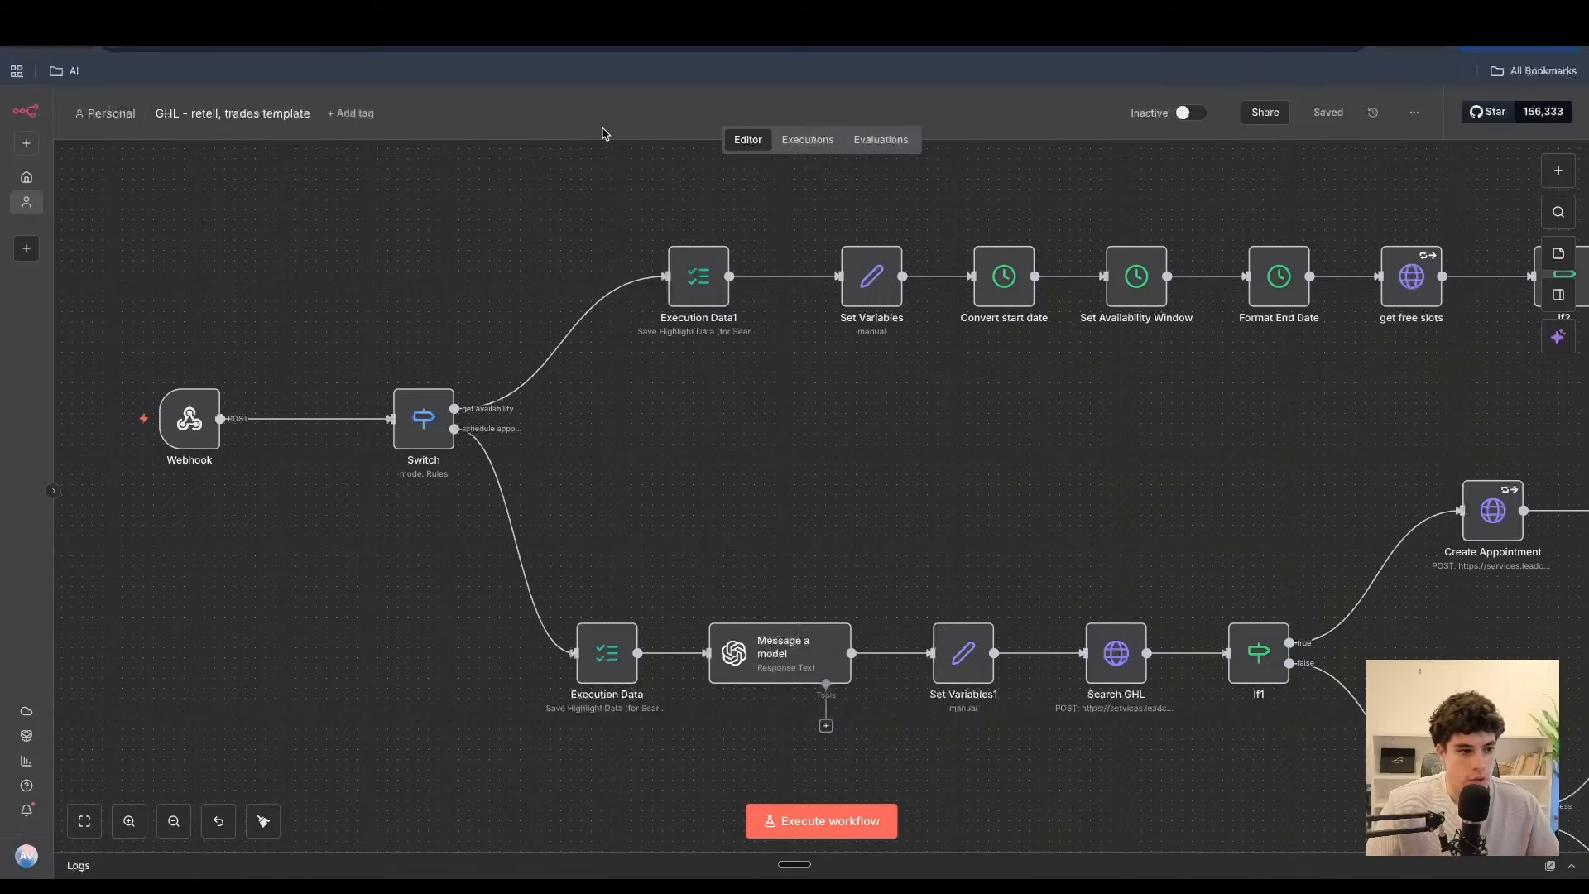
{"action": "scroll", "coordinate": [197, 448], "scroll_direction": "up", "scroll_amount": 1}
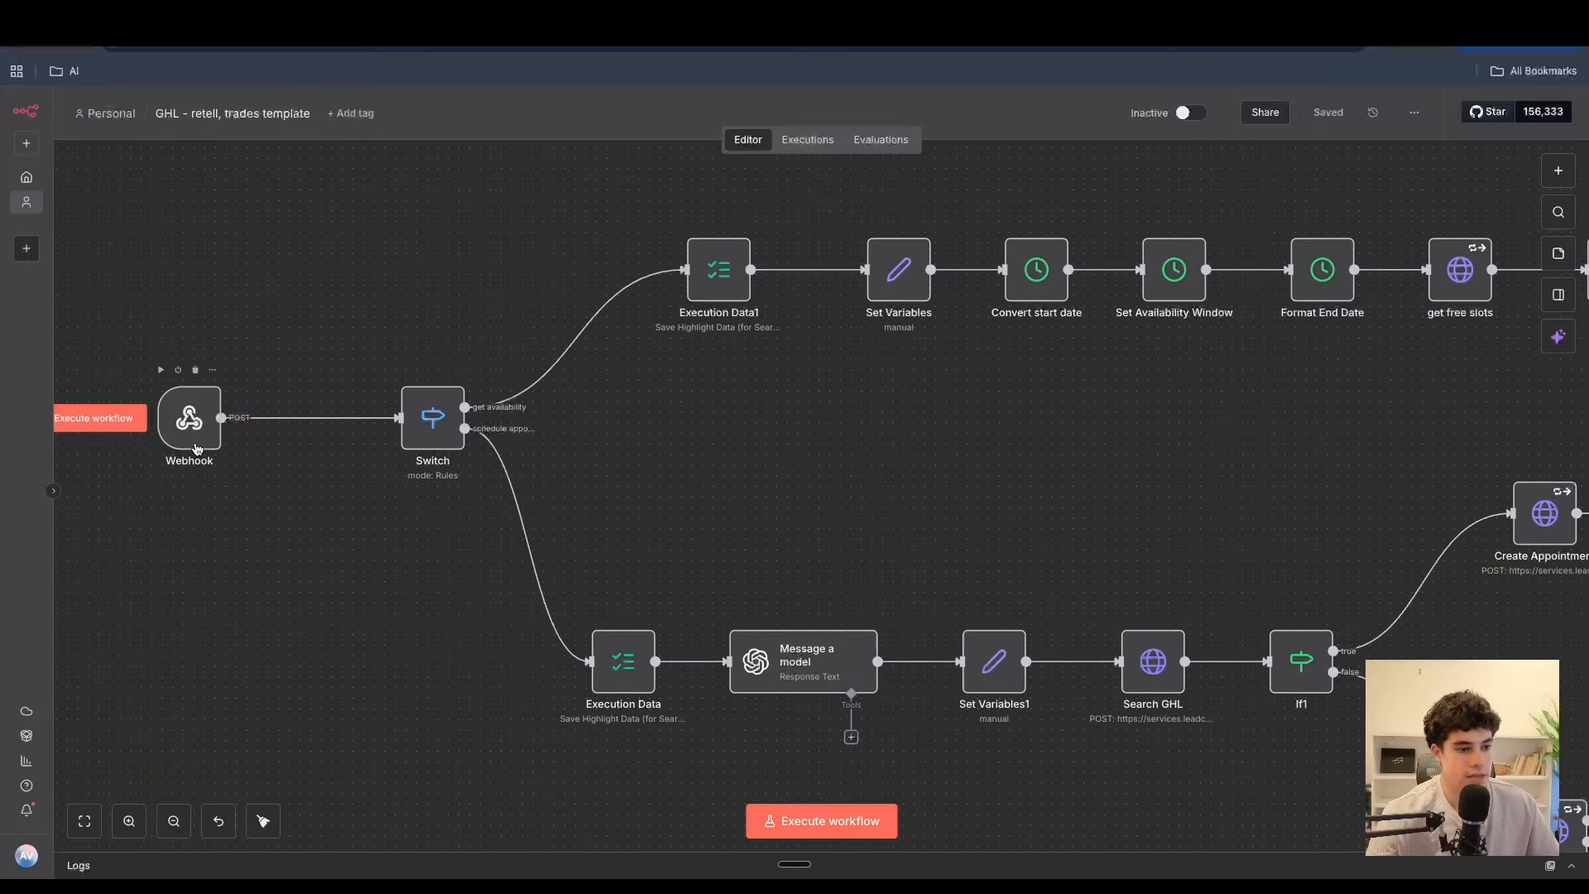
{"action": "scroll", "coordinate": [197, 448], "scroll_direction": "left", "scroll_amount": 2}
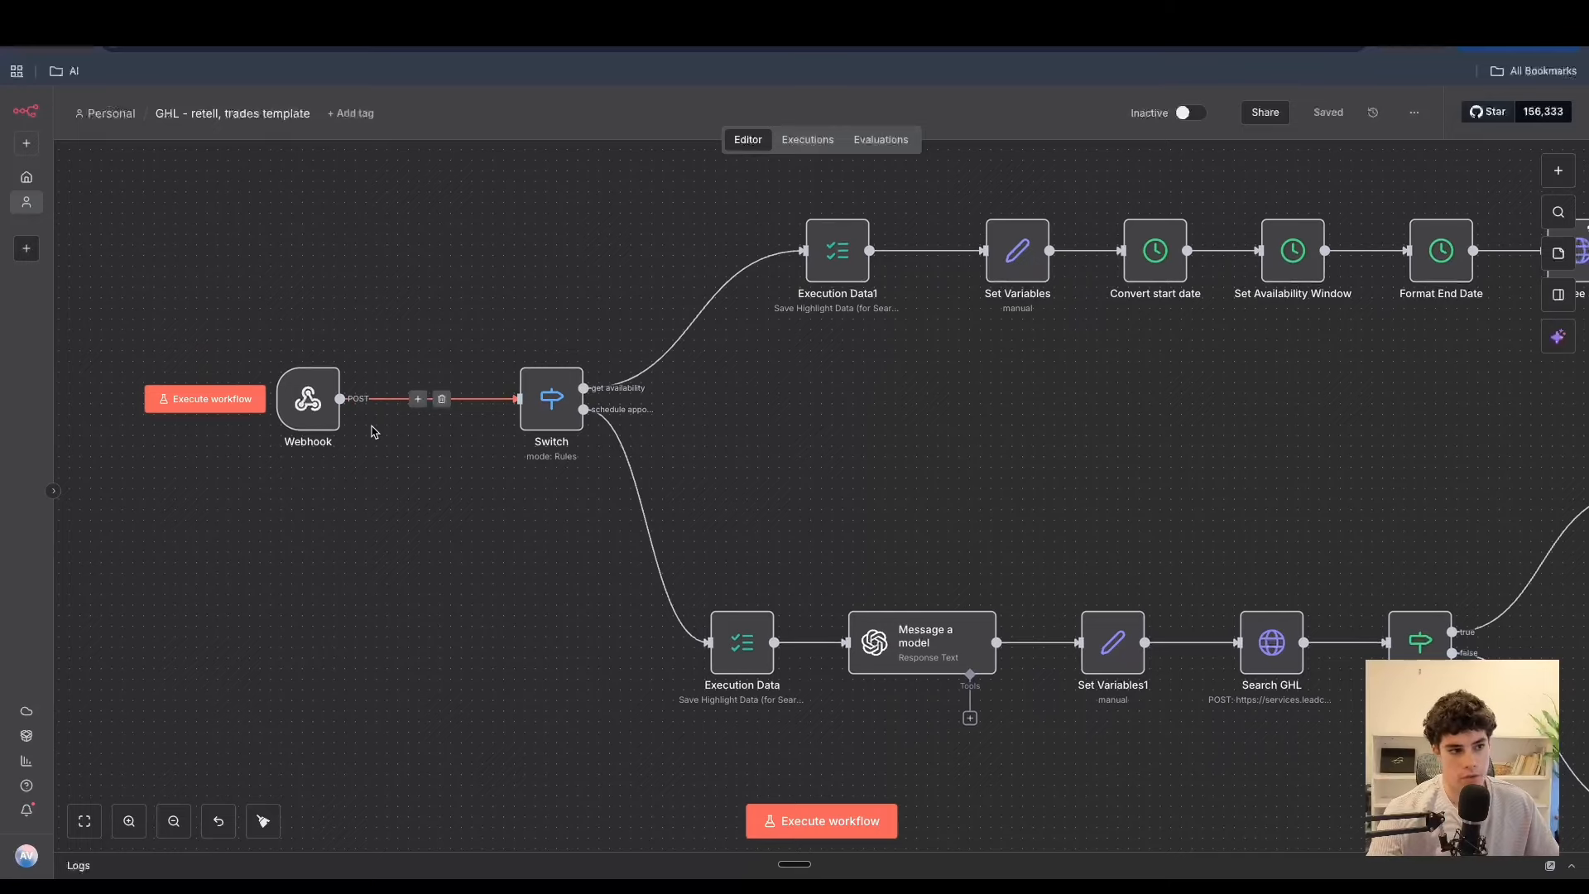
{"action": "double_click", "coordinate": [550, 396]}
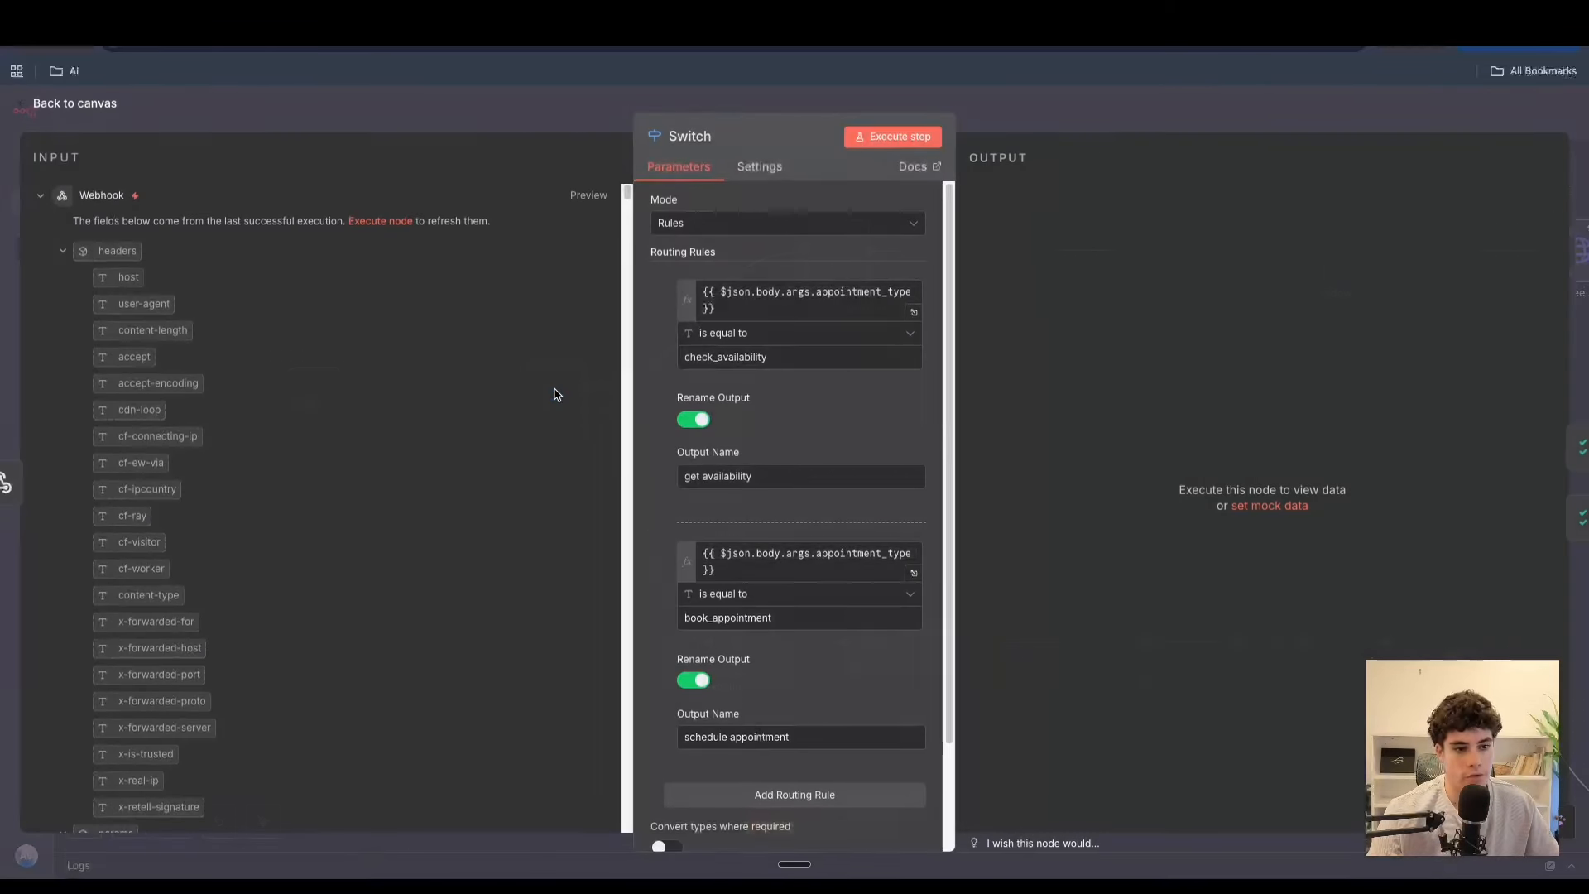
{"action": "left_click", "coordinate": [64, 250]}
{"action": "left_click", "coordinate": [39, 196]}
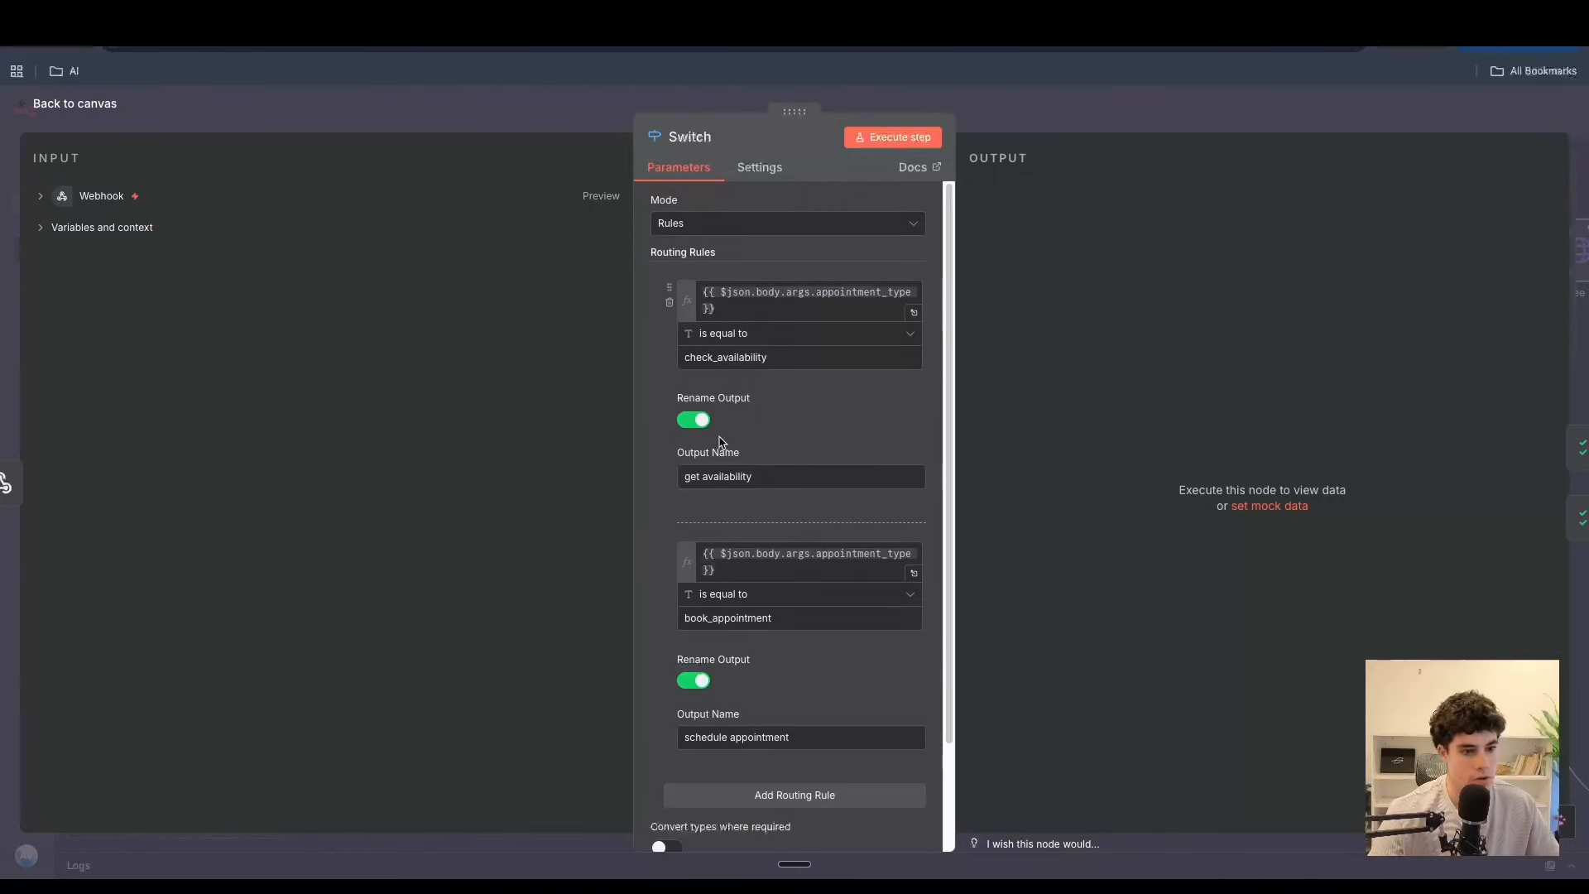
{"action": "scroll", "coordinate": [740, 389], "scroll_direction": "down", "scroll_amount": 1}
{"action": "scroll", "coordinate": [752, 348], "scroll_direction": "up", "scroll_amount": 1}
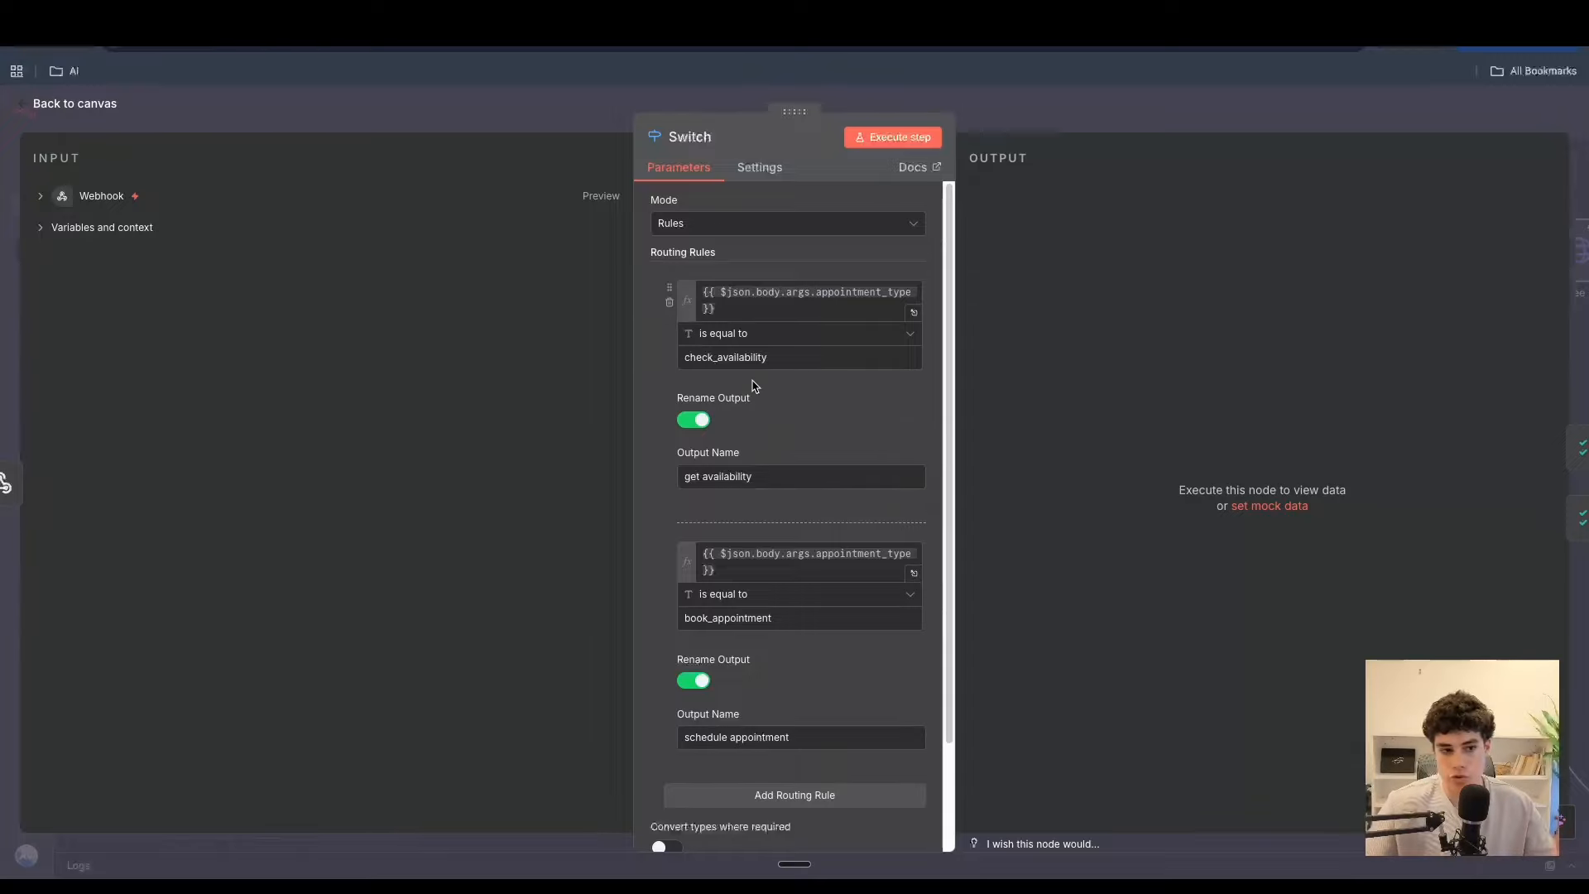
{"action": "left_click", "coordinate": [116, 102]}
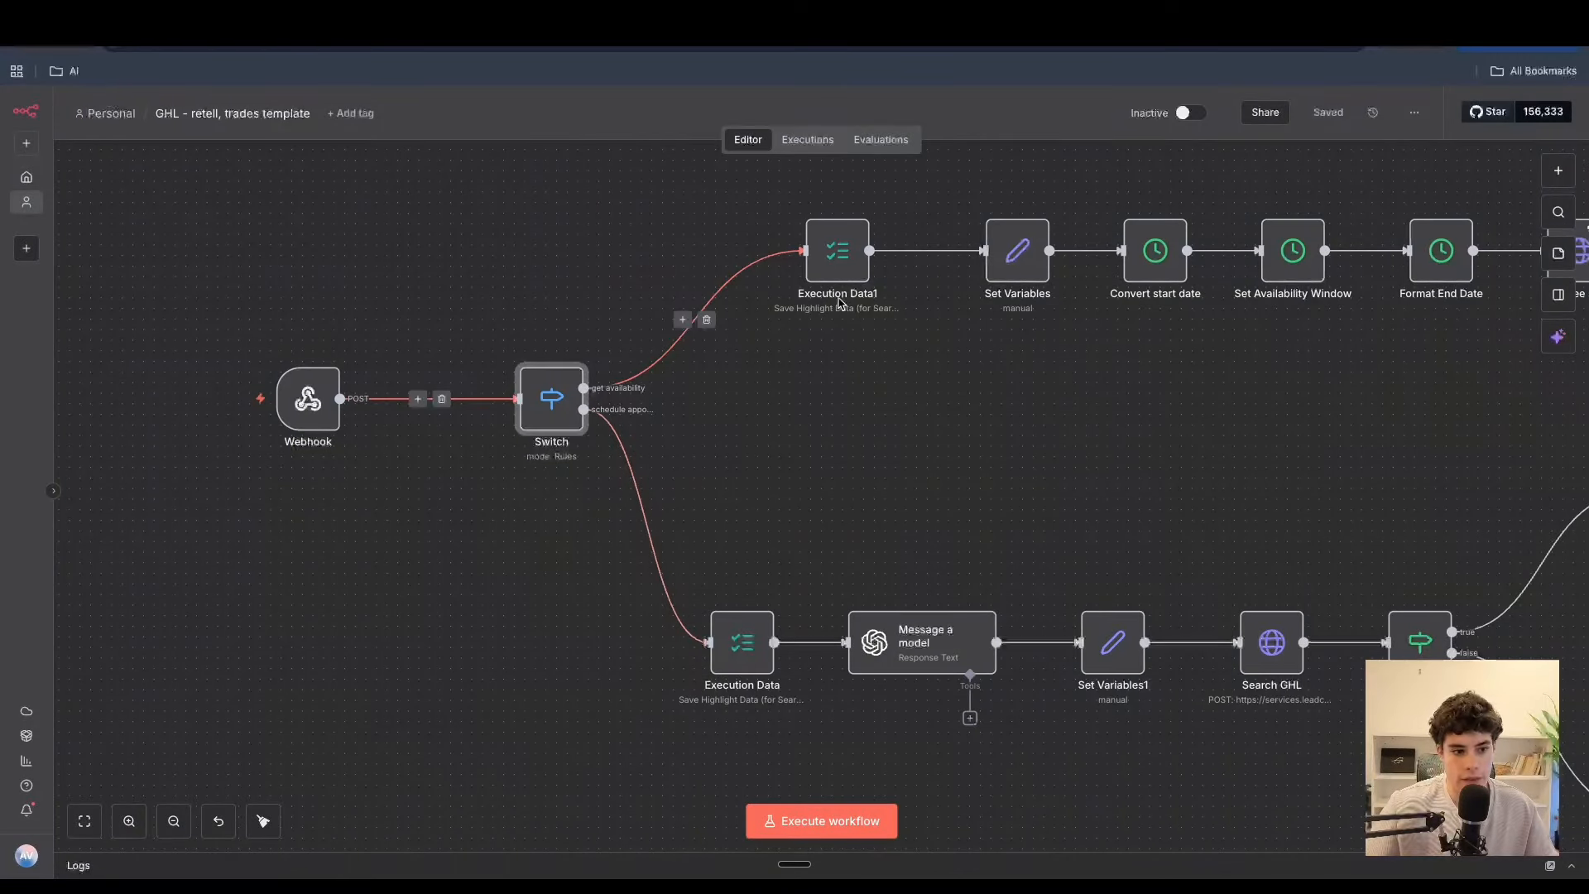
- Reopen the Switch node and check its book_appointment rule and output name
{"action": "double_click", "coordinate": [551, 398]}
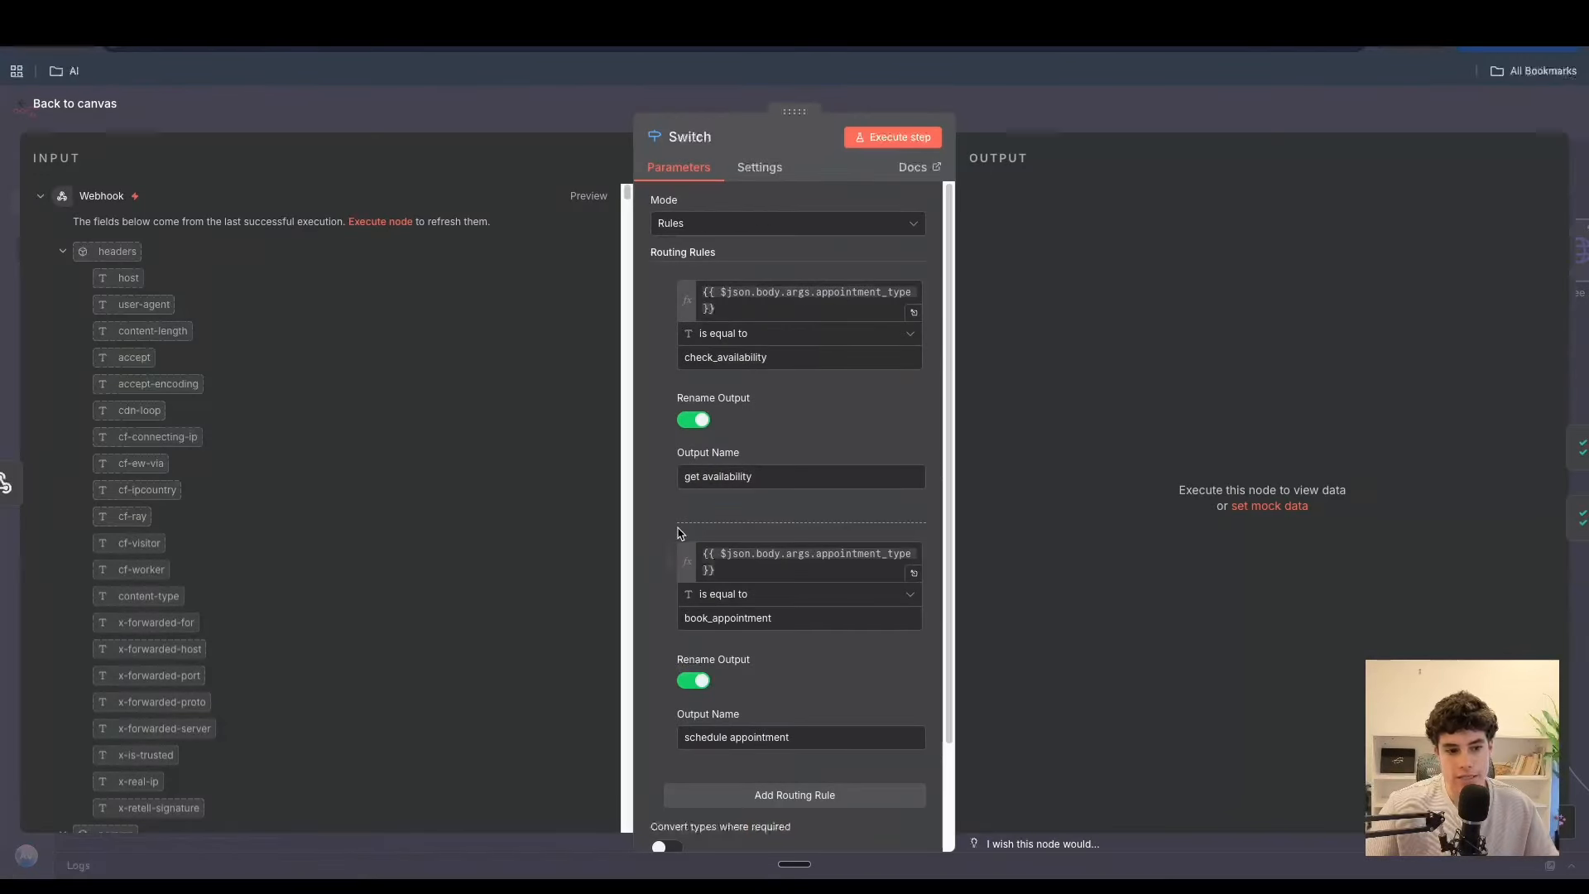
{"action": "scroll", "coordinate": [763, 594], "scroll_direction": "down", "scroll_amount": 3}
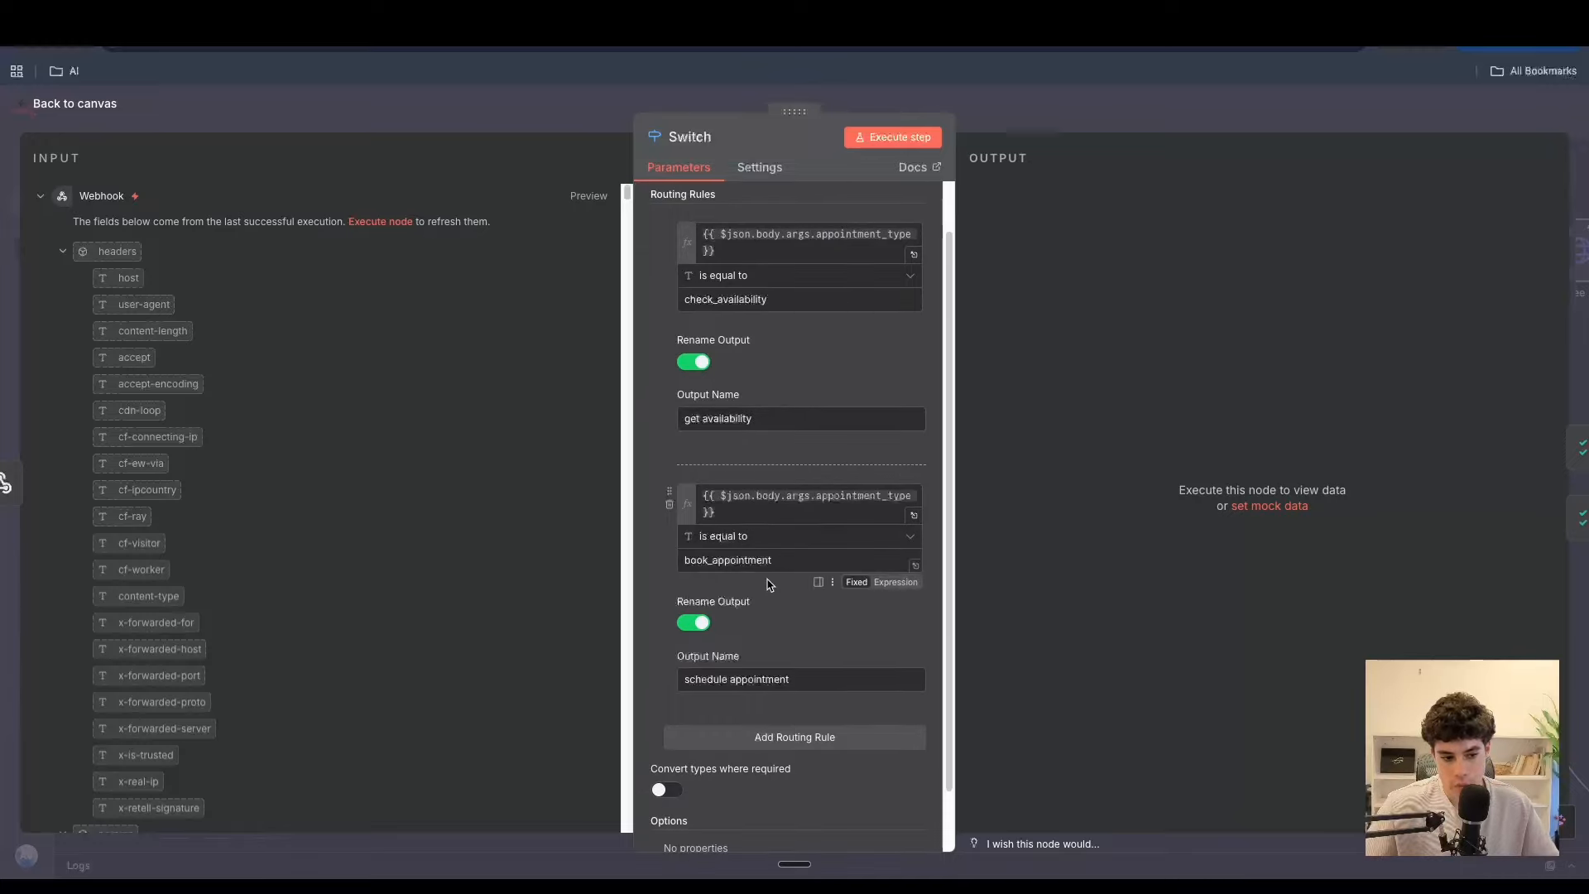
{"action": "left_click", "coordinate": [80, 104]}
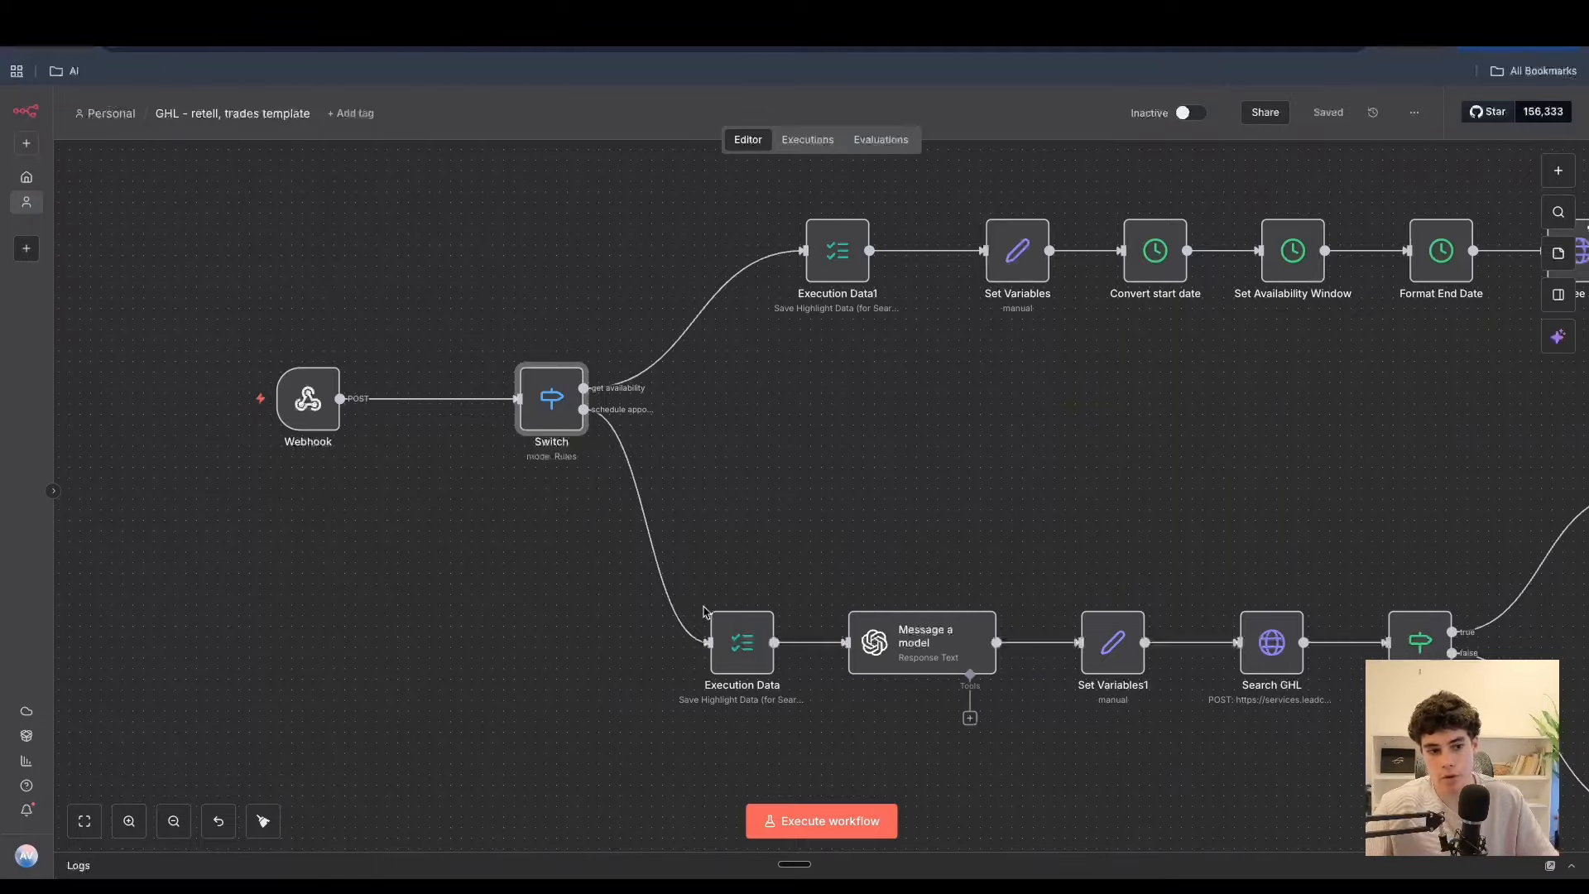
- Inspect the Execution Data1 node on the get availability branch and open the Set Variables node
{"action": "scroll", "coordinate": [834, 402], "scroll_direction": "up", "scroll_amount": 3, "text": "ctrl"}
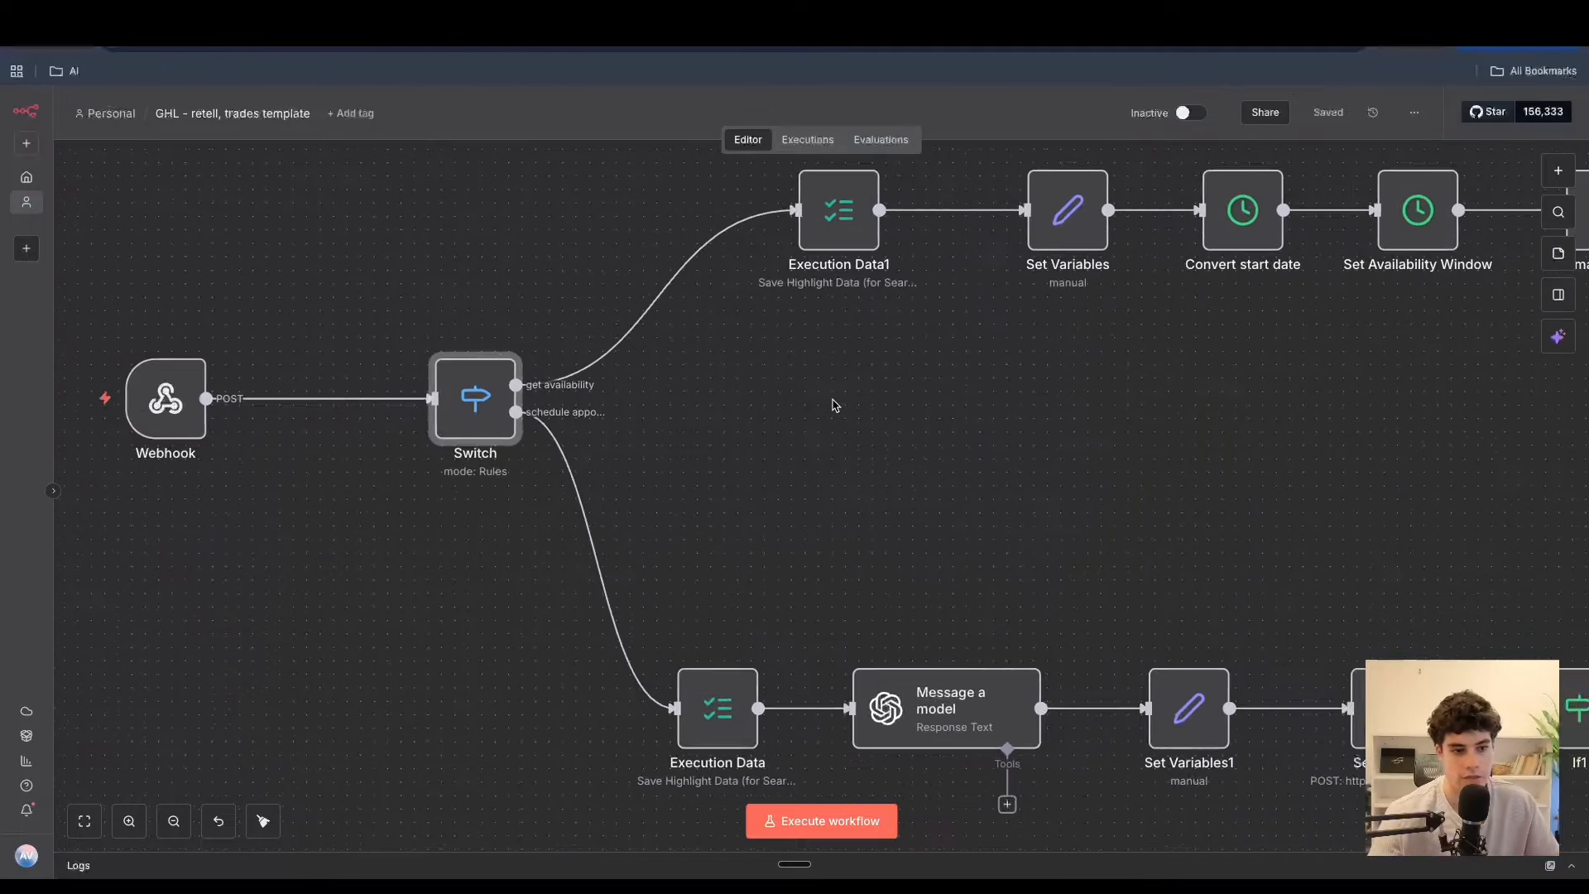
{"action": "scroll", "coordinate": [834, 404], "scroll_direction": "up", "scroll_amount": 2}
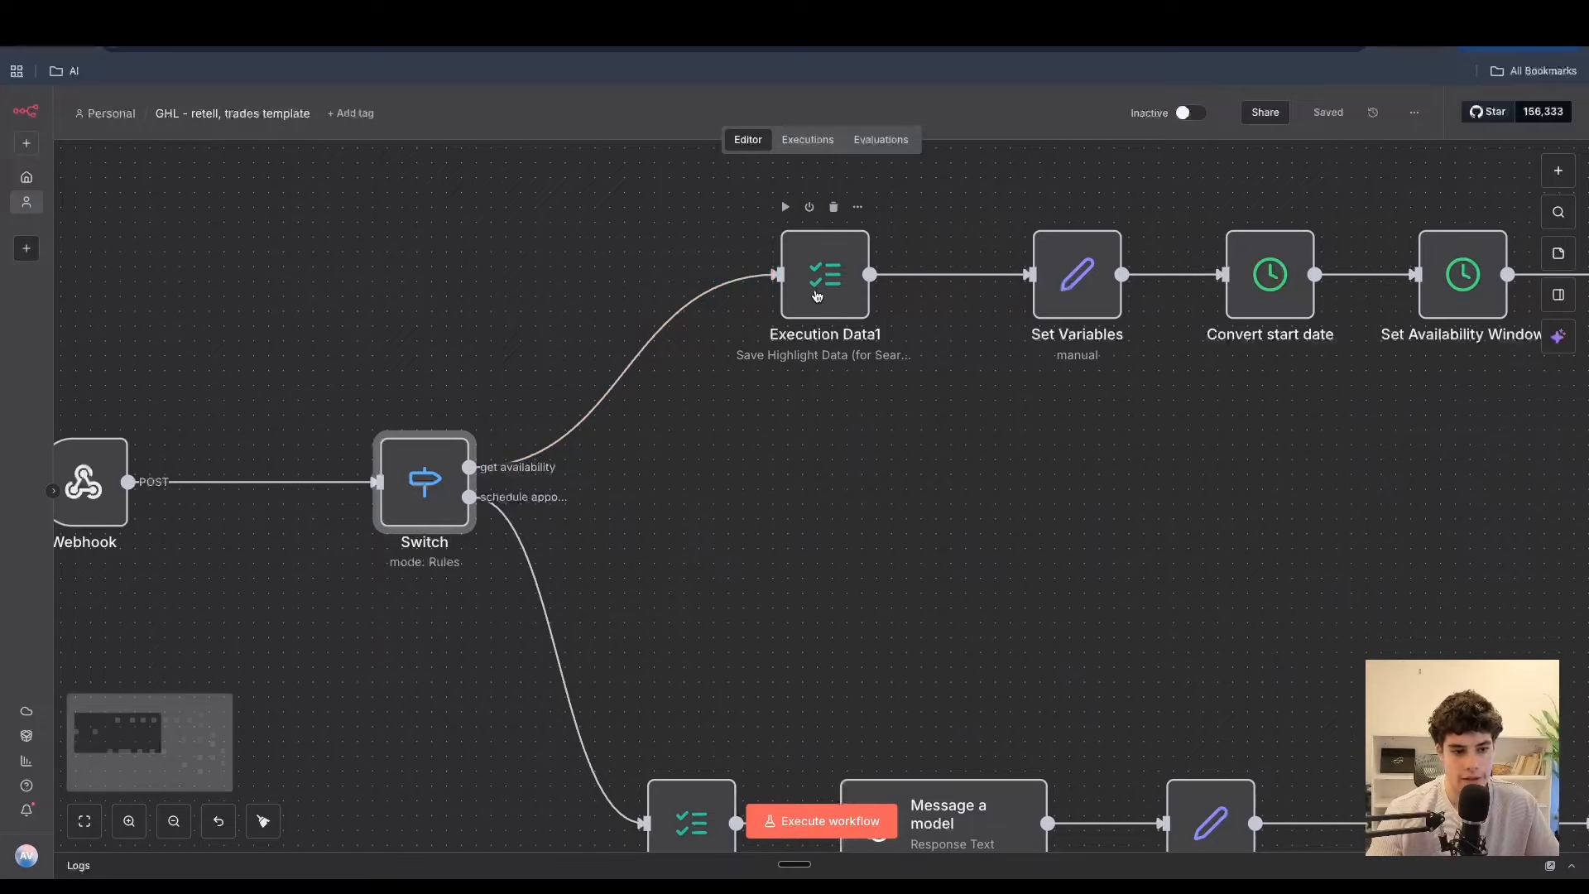
{"action": "double_click", "coordinate": [823, 295]}
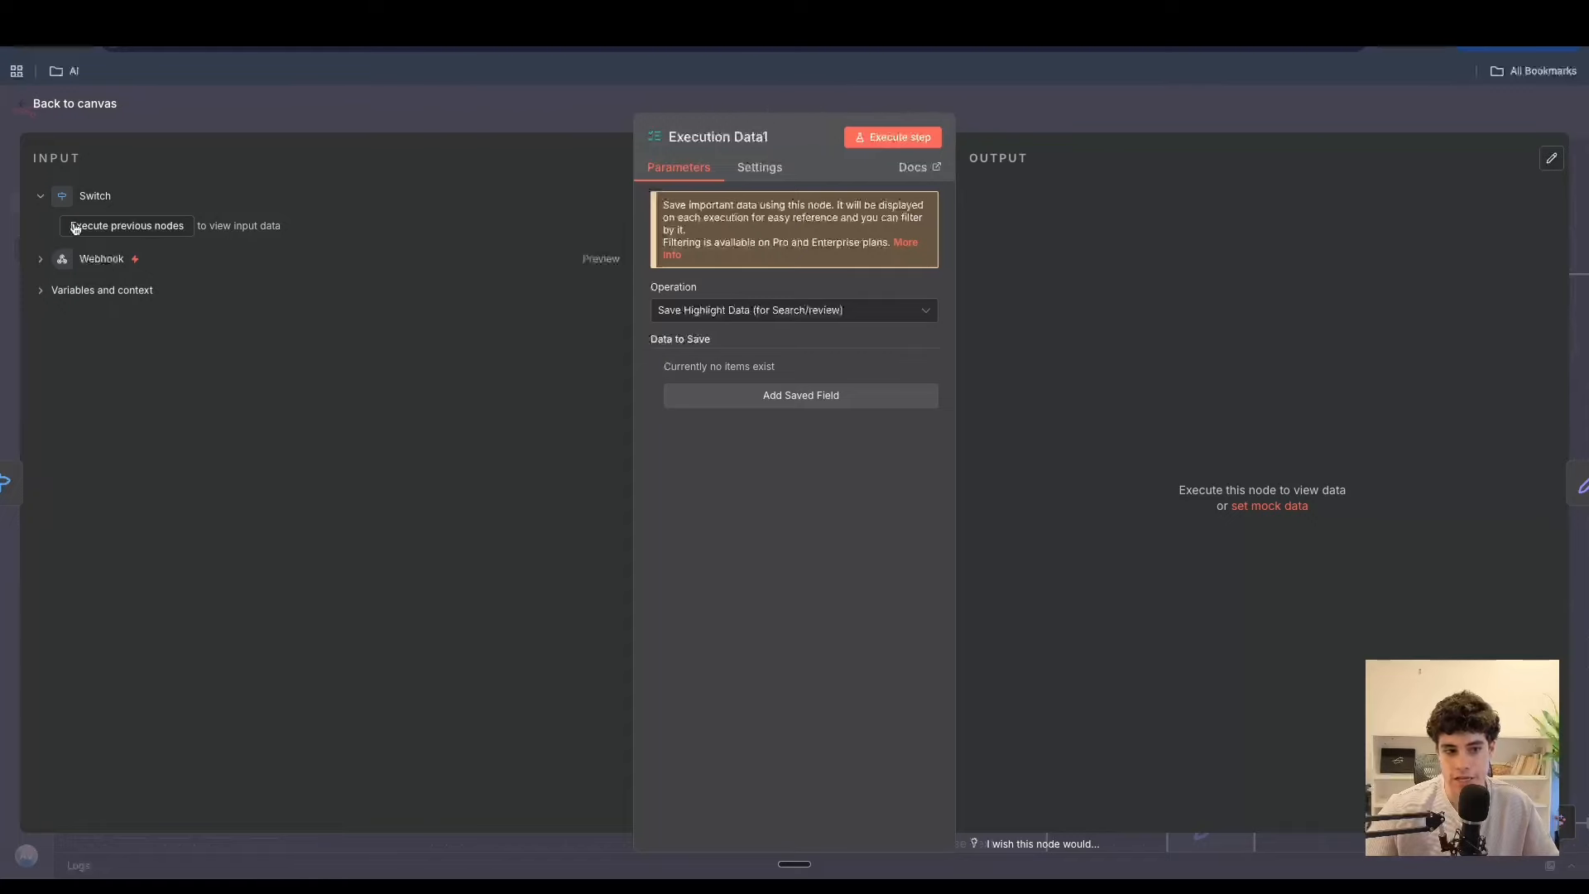
{"action": "left_click", "coordinate": [73, 108]}
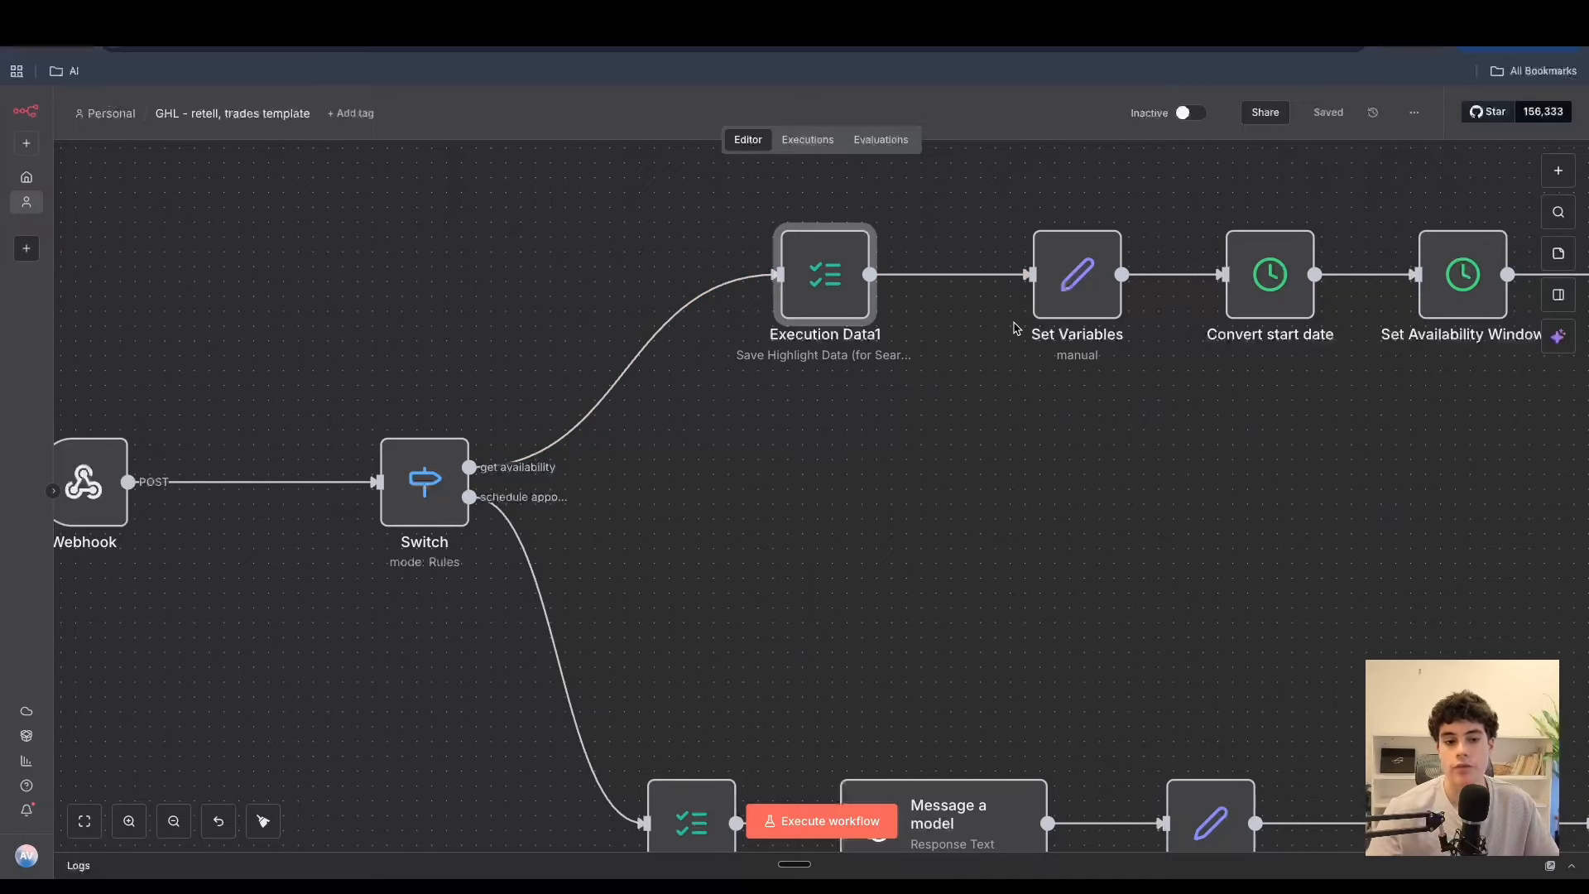
{"action": "scroll", "coordinate": [1016, 328], "scroll_direction": "right", "scroll_amount": 1}
{"action": "double_click", "coordinate": [1040, 280]}
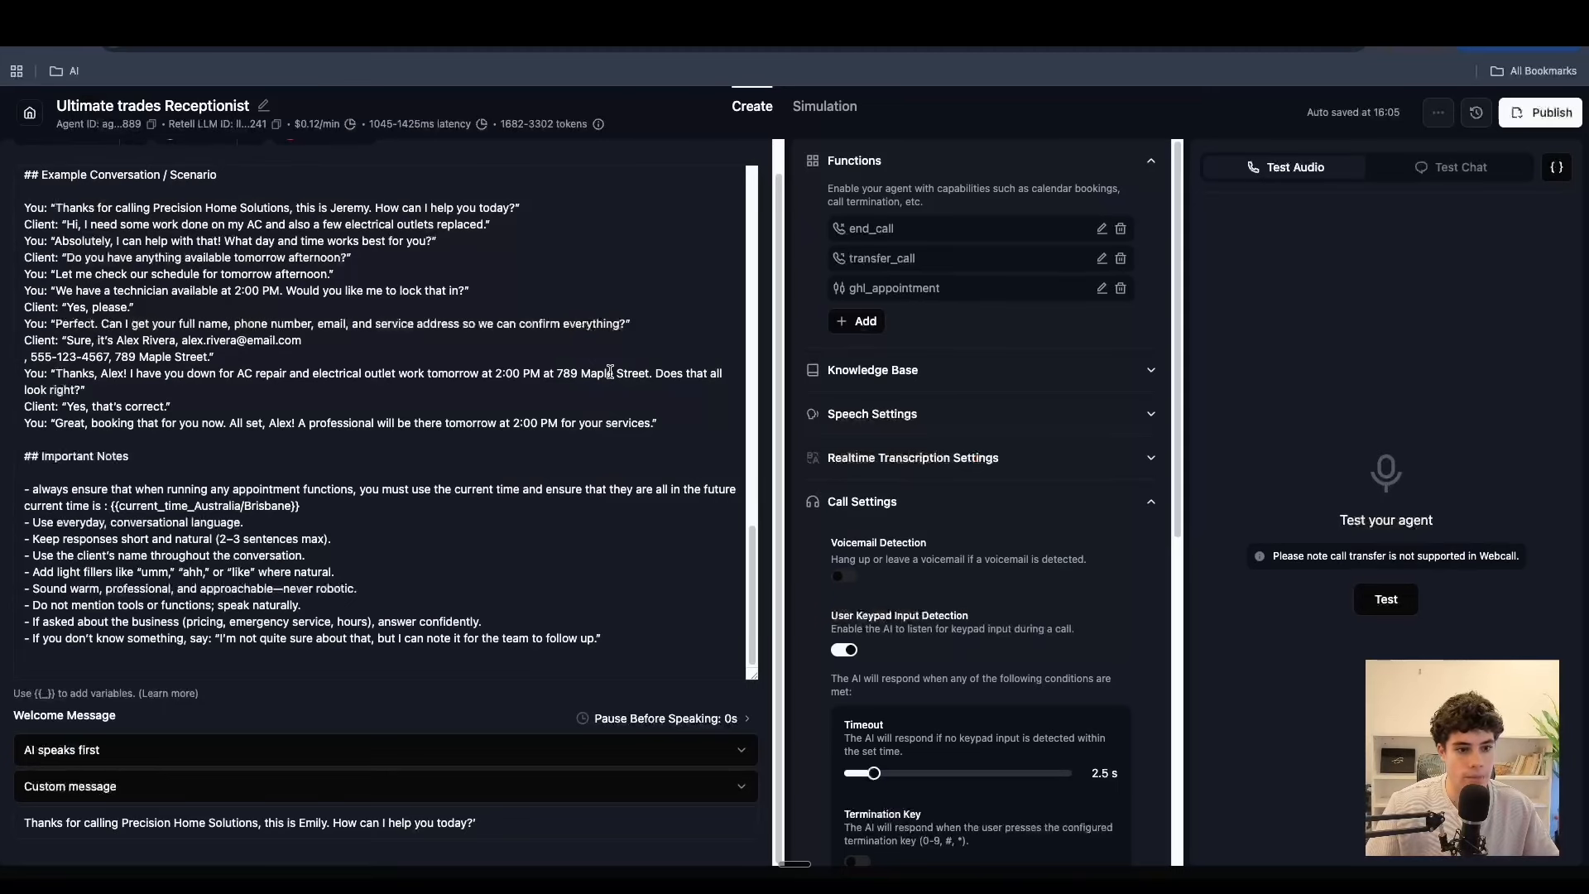
- Examine the Knowledge Base and Call Settings of the Ultimate trades Receptionist agent in Retell
{"action": "scroll", "coordinate": [1036, 438], "scroll_direction": "down", "scroll_amount": 1}
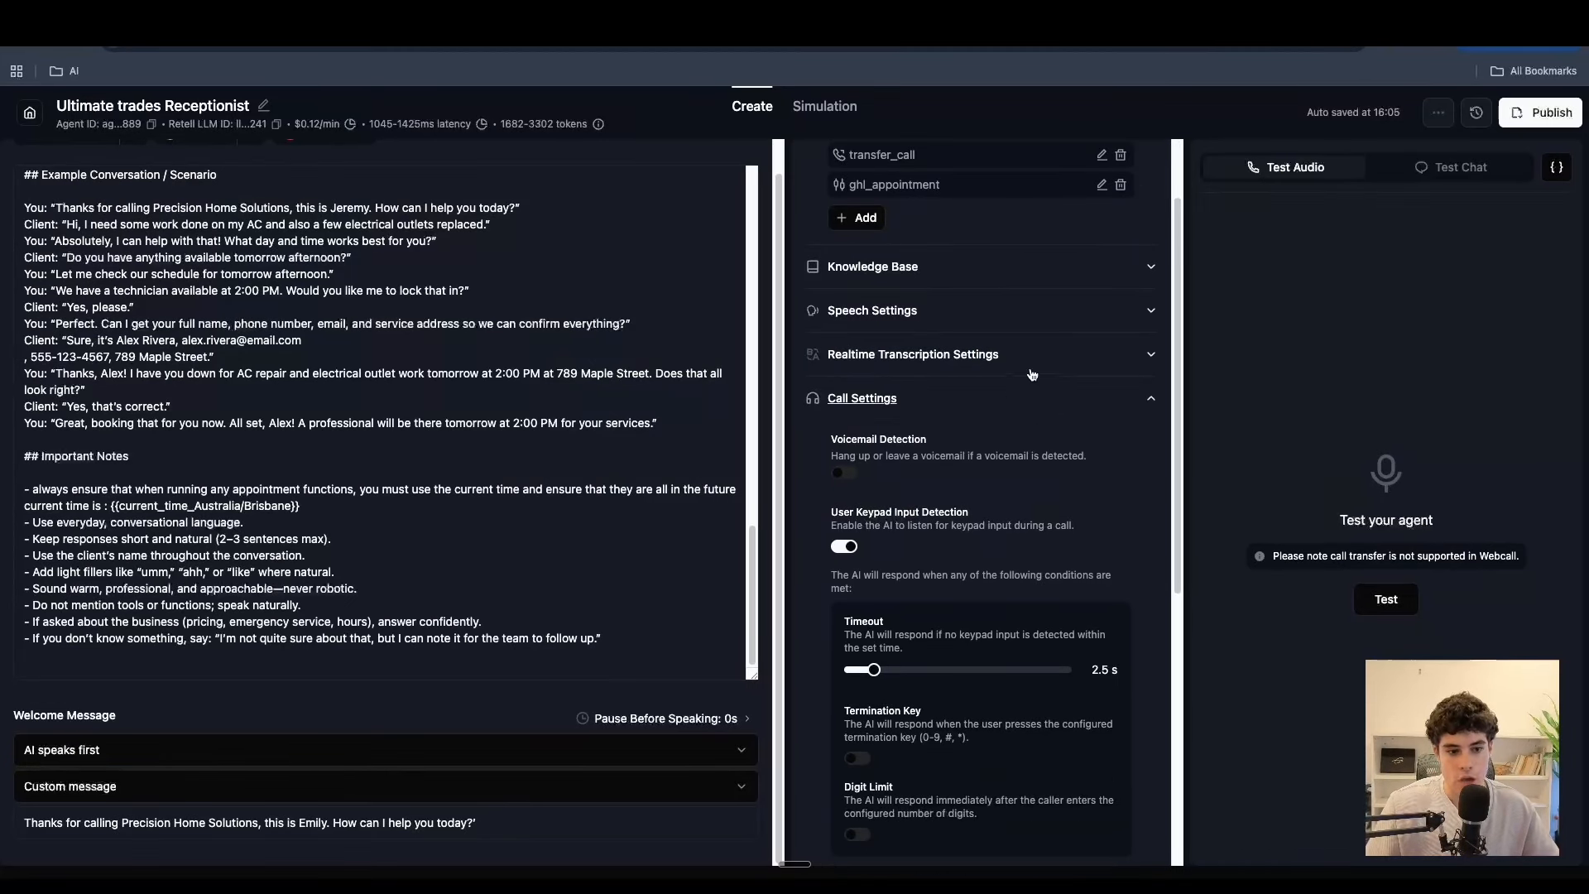
{"action": "left_click", "coordinate": [1039, 325]}
{"action": "left_click", "coordinate": [1035, 326]}
{"action": "left_click", "coordinate": [1029, 283]}
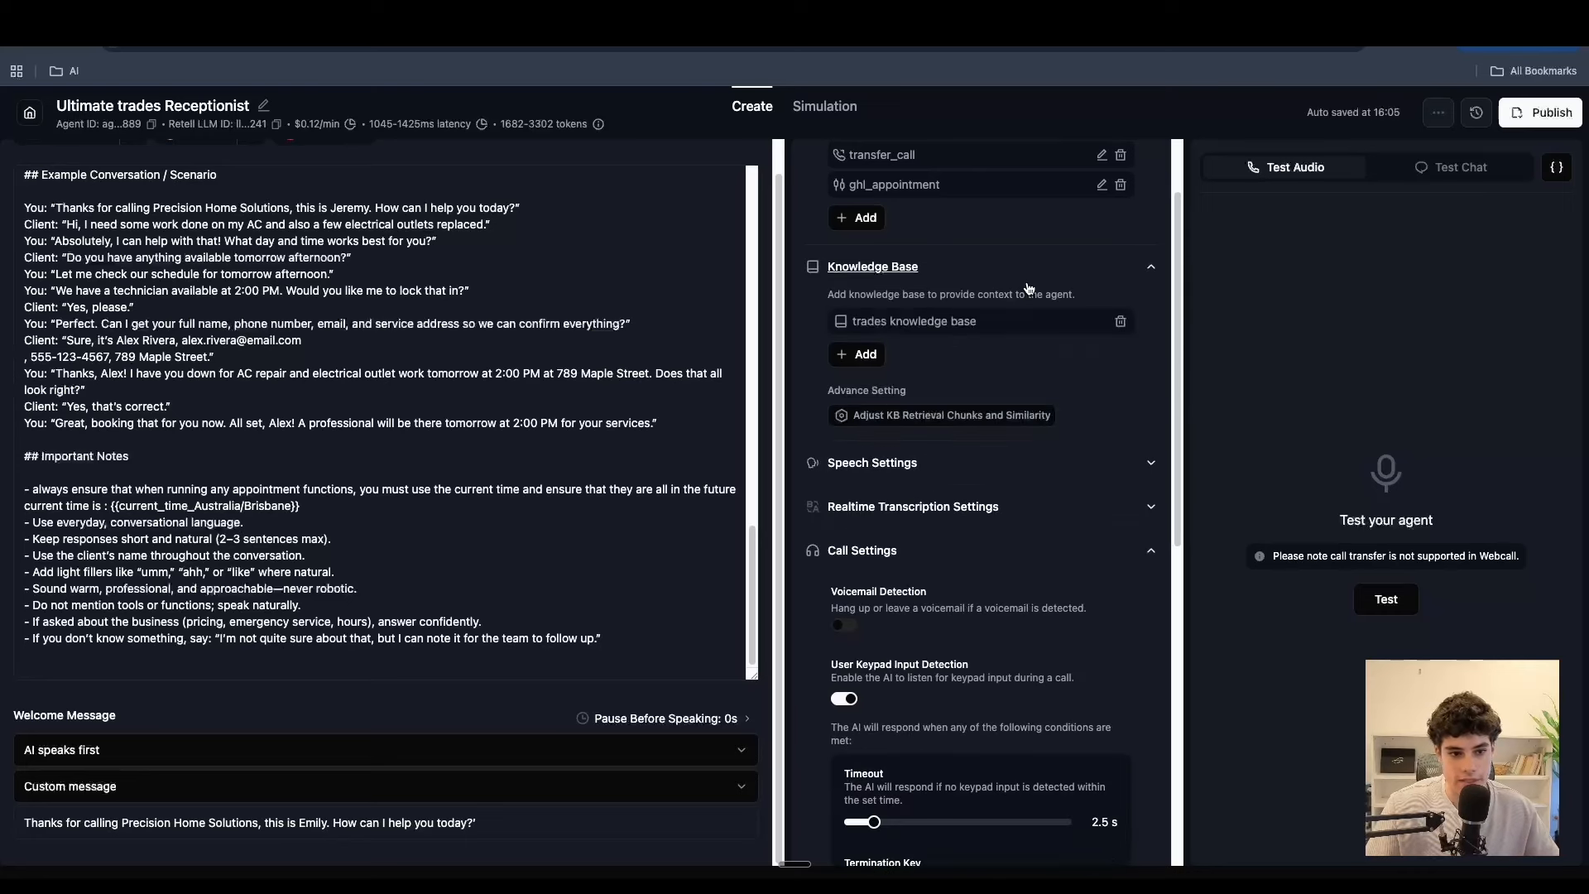
{"action": "left_click", "coordinate": [1029, 285]}
{"action": "scroll", "coordinate": [976, 414], "scroll_direction": "down", "scroll_amount": 5}
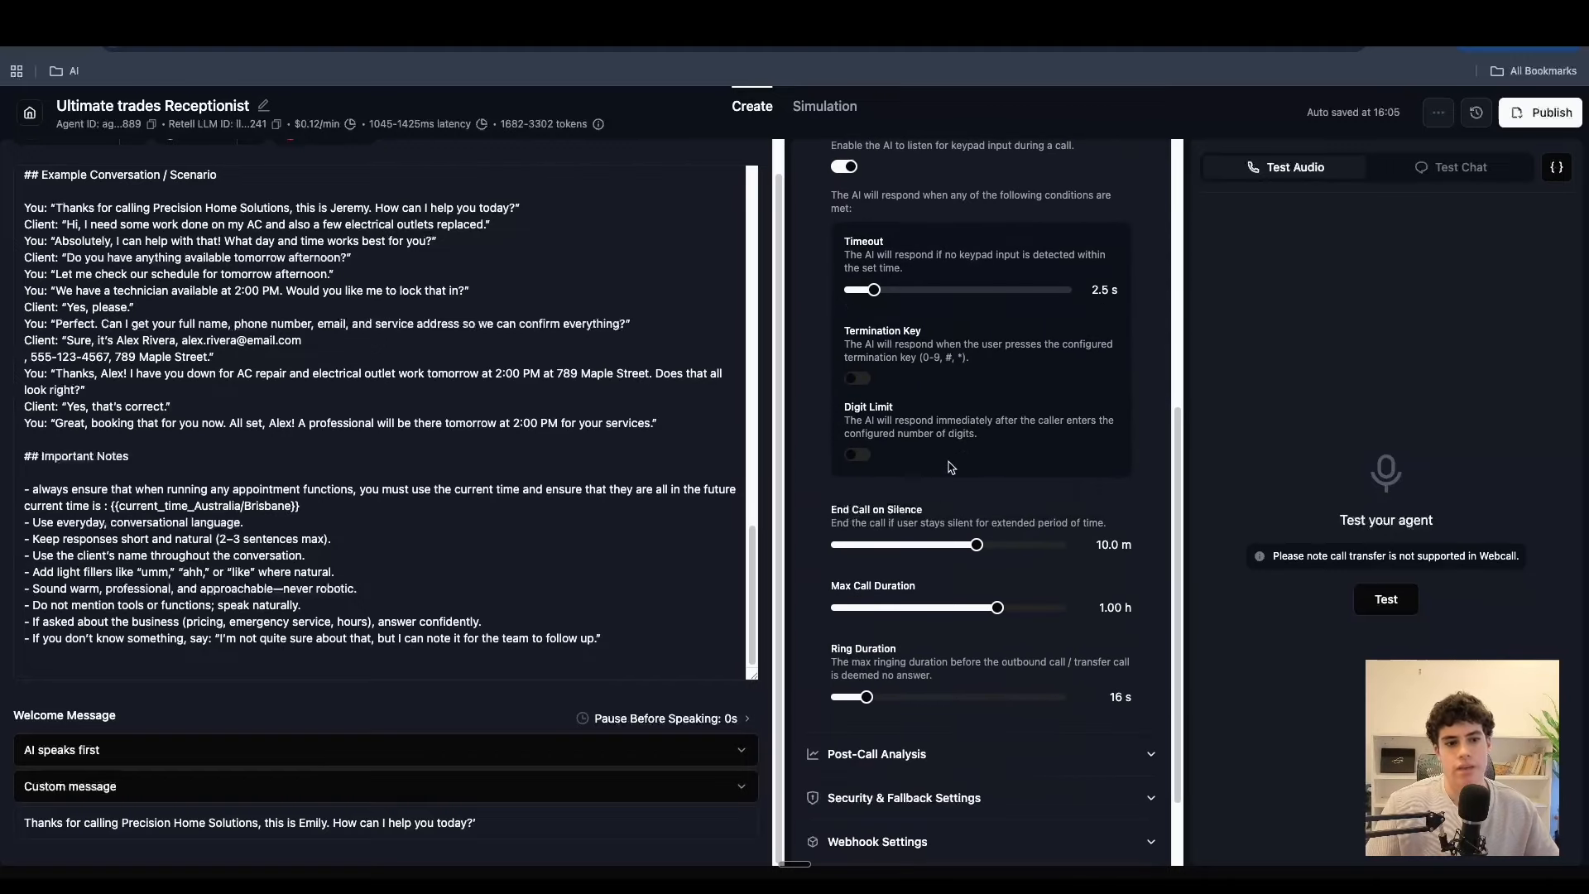
{"action": "scroll", "coordinate": [950, 468], "scroll_direction": "down", "scroll_amount": 1}
{"action": "scroll", "coordinate": [960, 513], "scroll_direction": "up", "scroll_amount": 6}
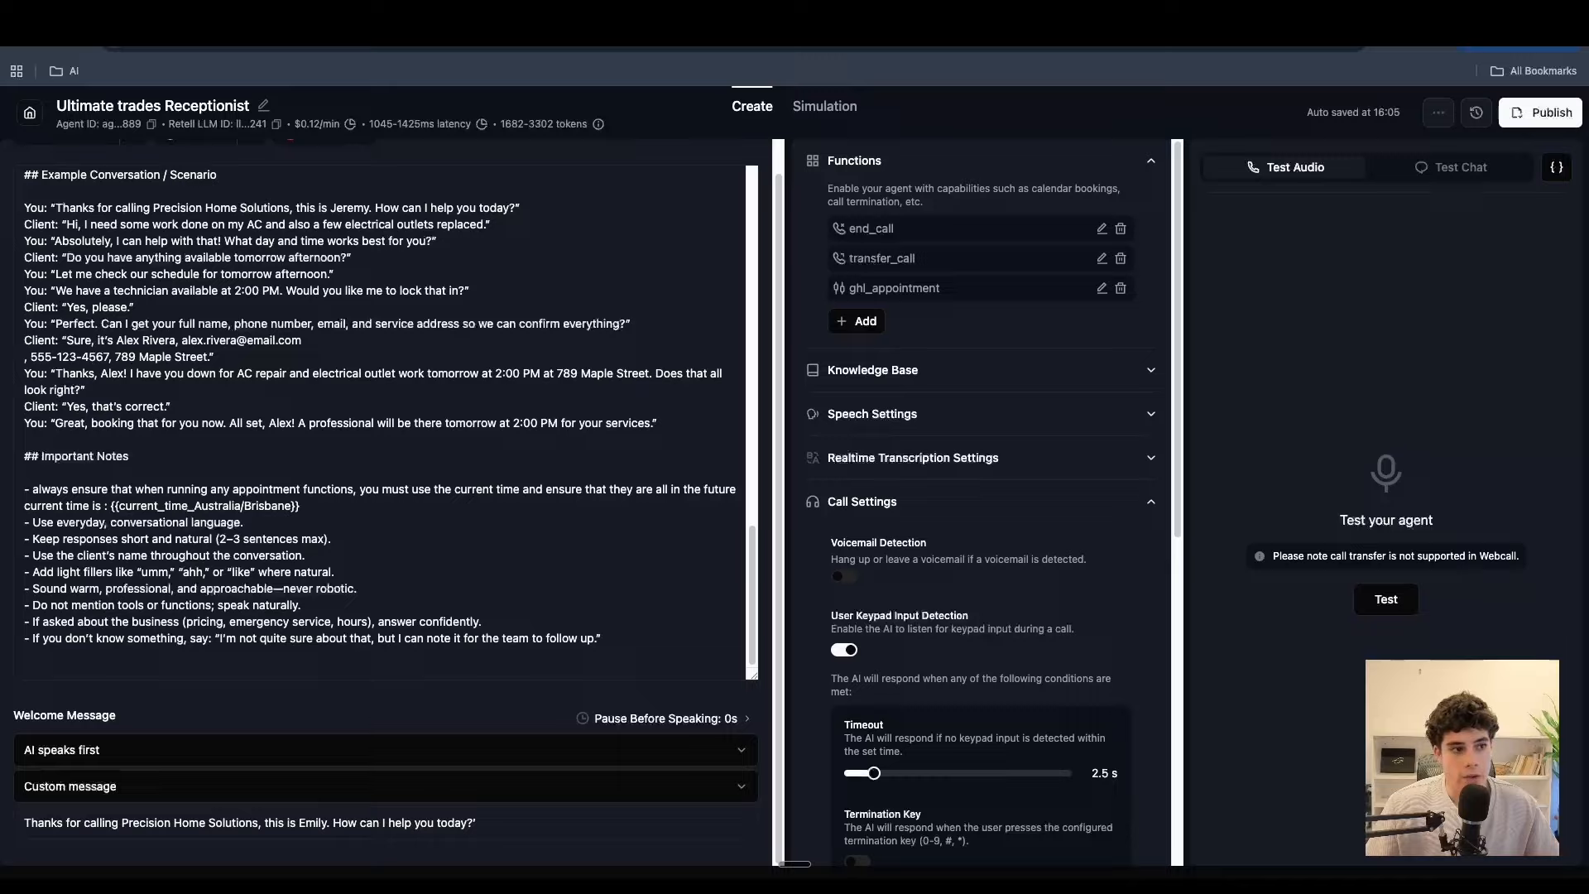
- Switch to GoHighLevel, copy the ID of the "Service Estimate Caledner" calendar and return to n8n
{"action": "left_click", "coordinate": [704, 12]}
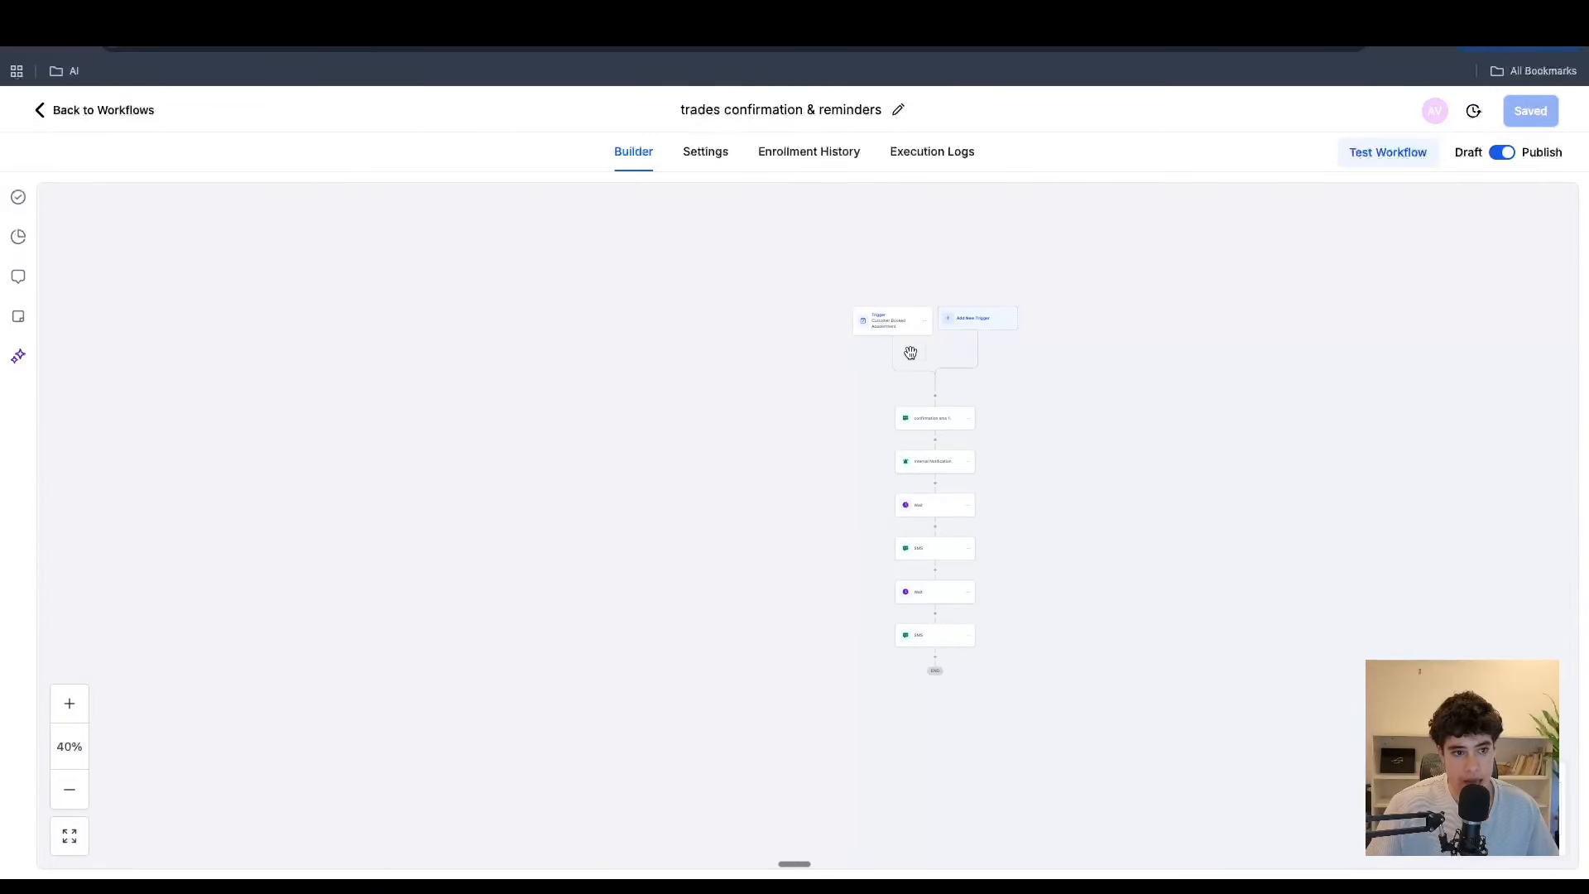
{"action": "scroll", "coordinate": [876, 360], "scroll_direction": "up", "scroll_amount": 5}
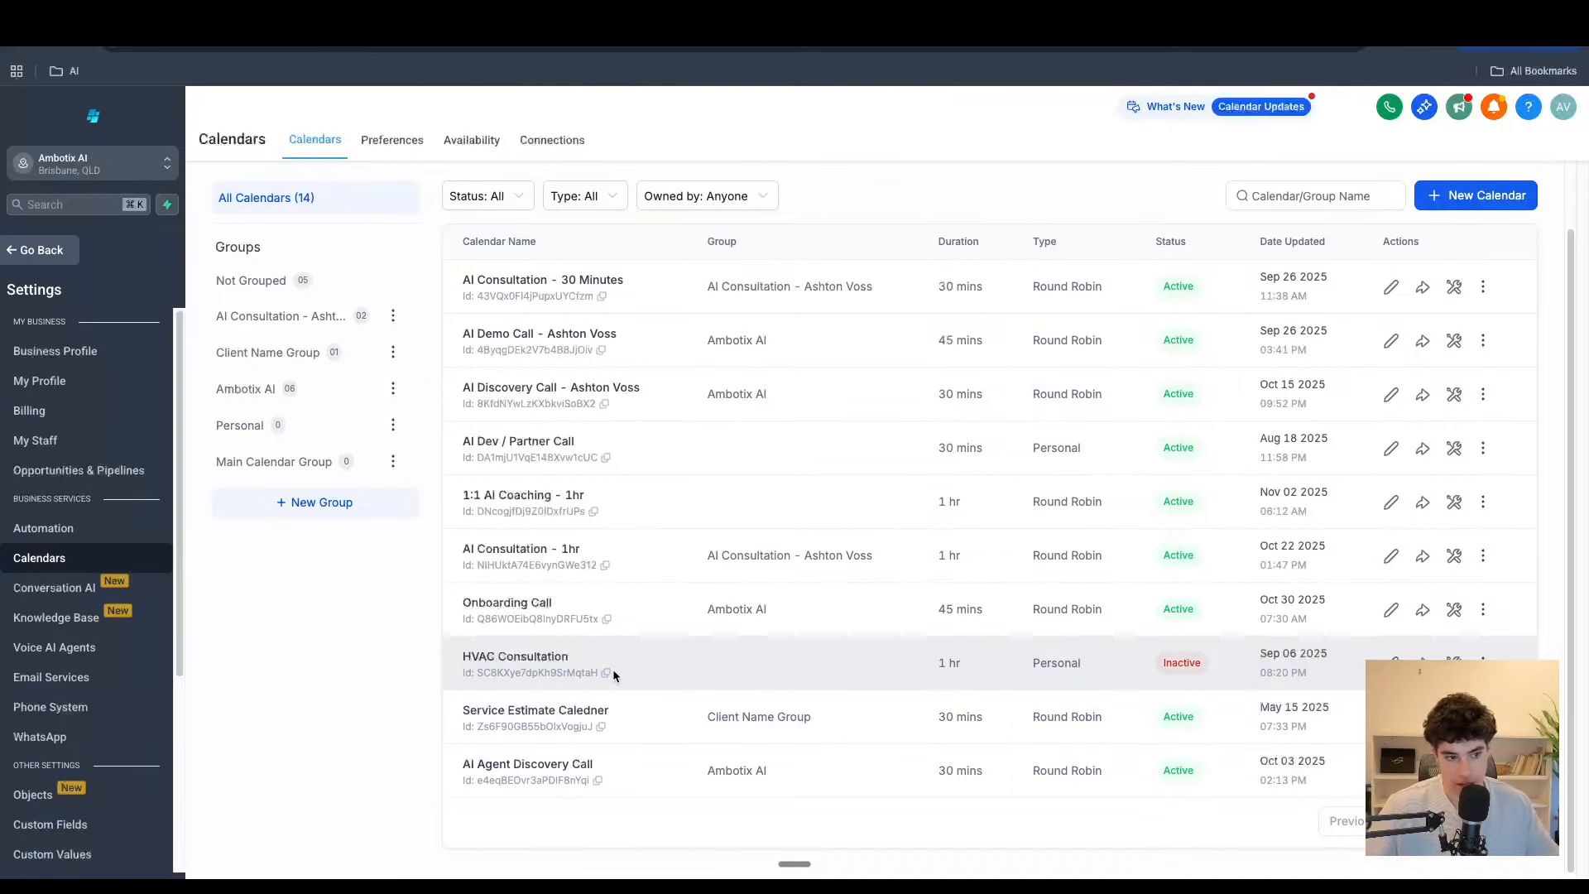
{"action": "left_click", "coordinate": [598, 729]}
{"action": "key", "text": "ctrl+Tab"}
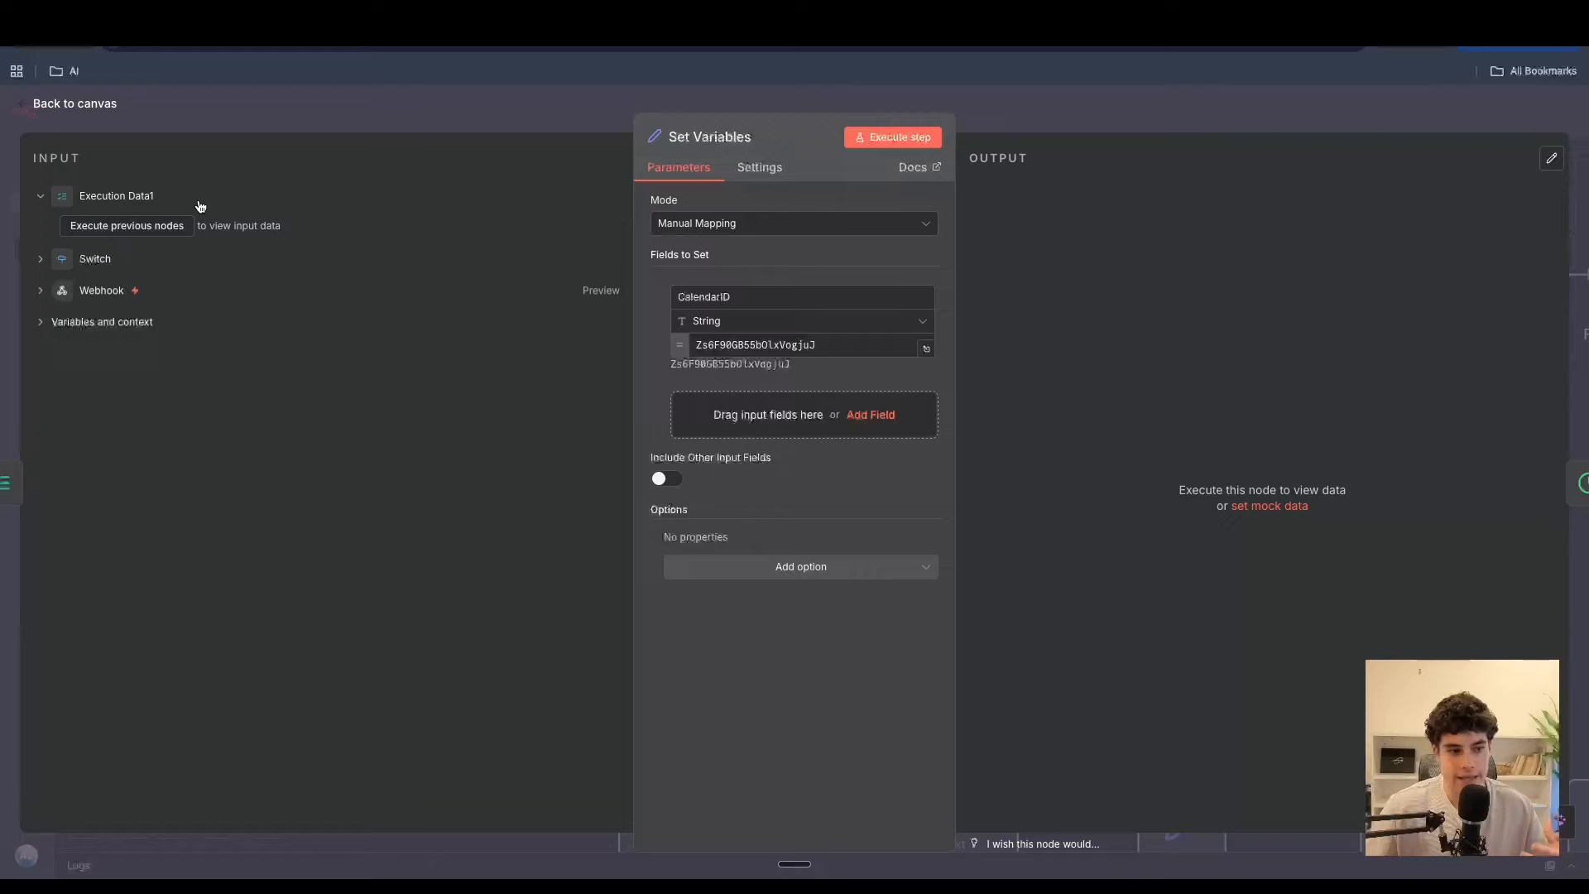
- Check the CalendarID field's name and value in the Set Variables node
{"action": "left_click", "coordinate": [82, 108]}
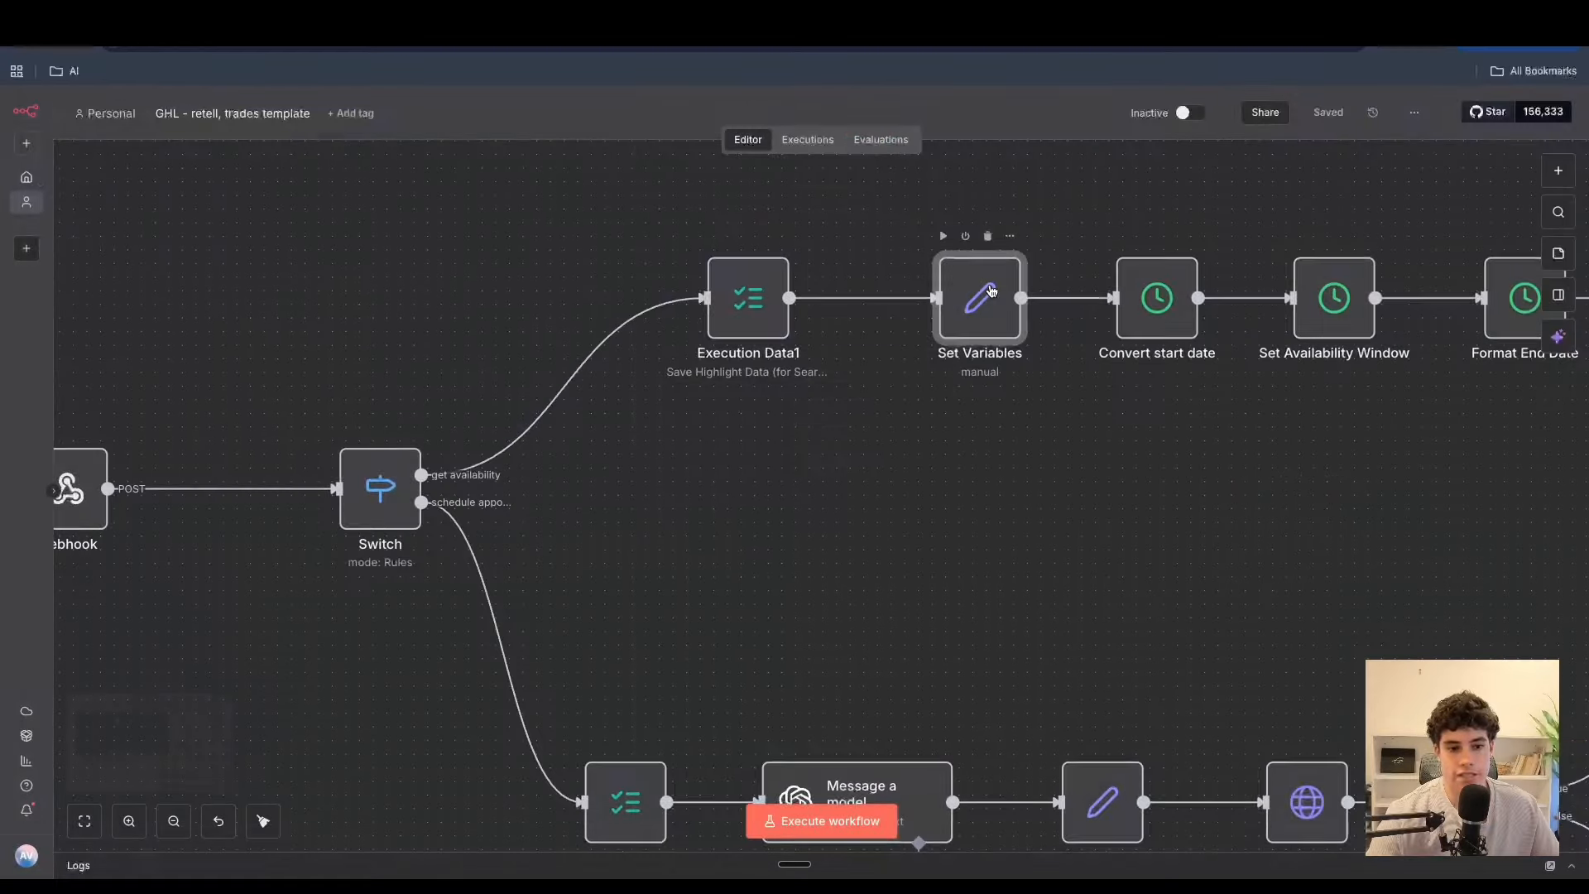
{"action": "double_click", "coordinate": [992, 288]}
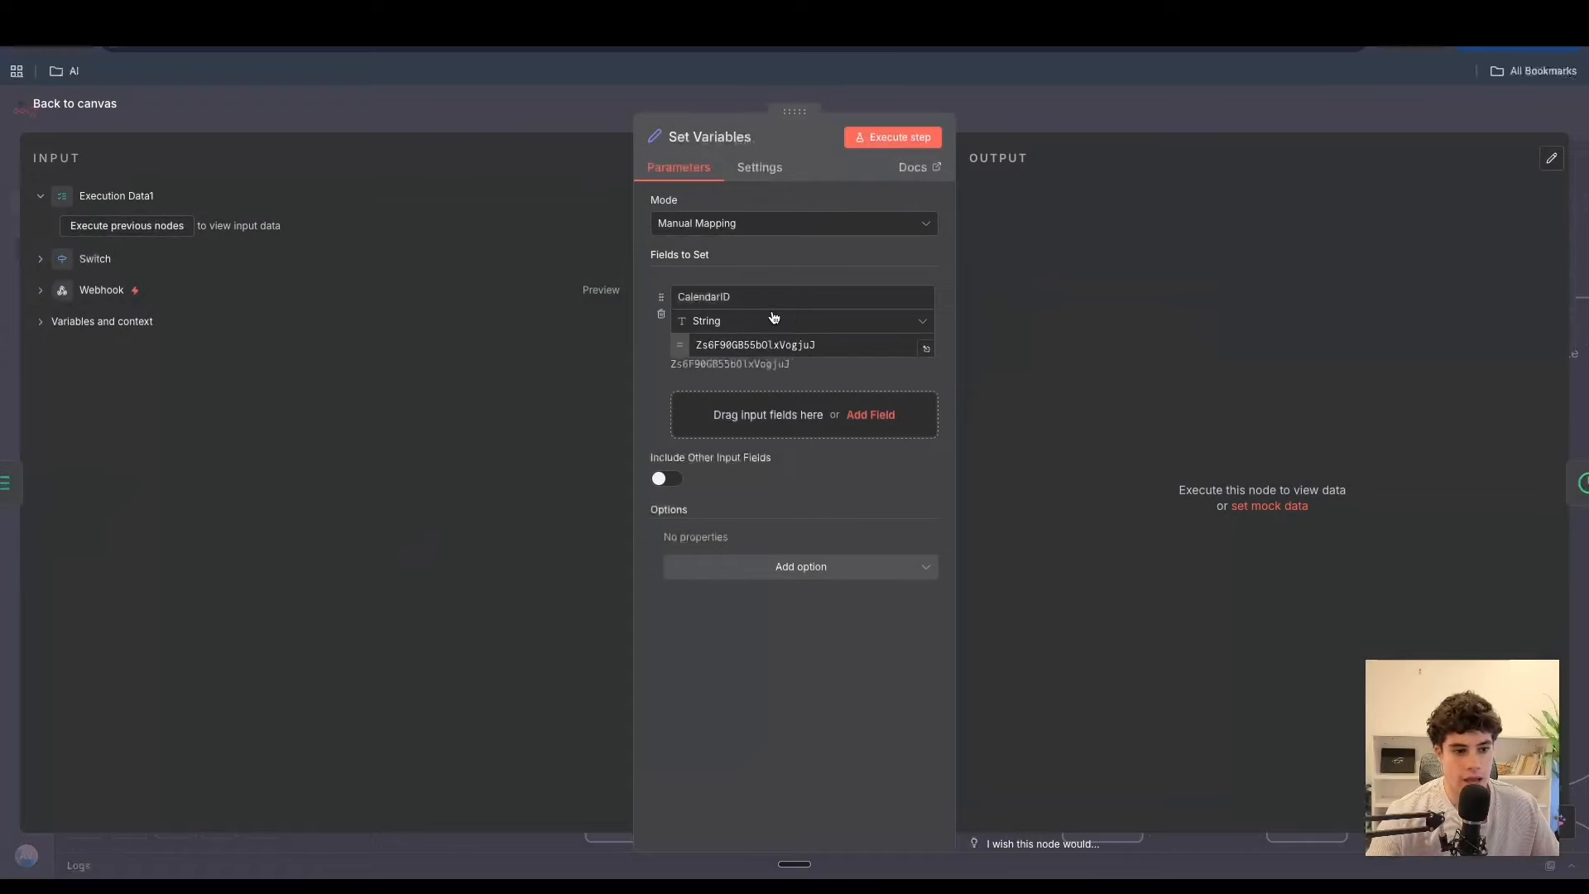
{"action": "left_click_drag", "start_coordinate": [766, 294], "coordinate": [659, 302]}
{"action": "left_click_drag", "start_coordinate": [820, 345], "coordinate": [709, 349]}
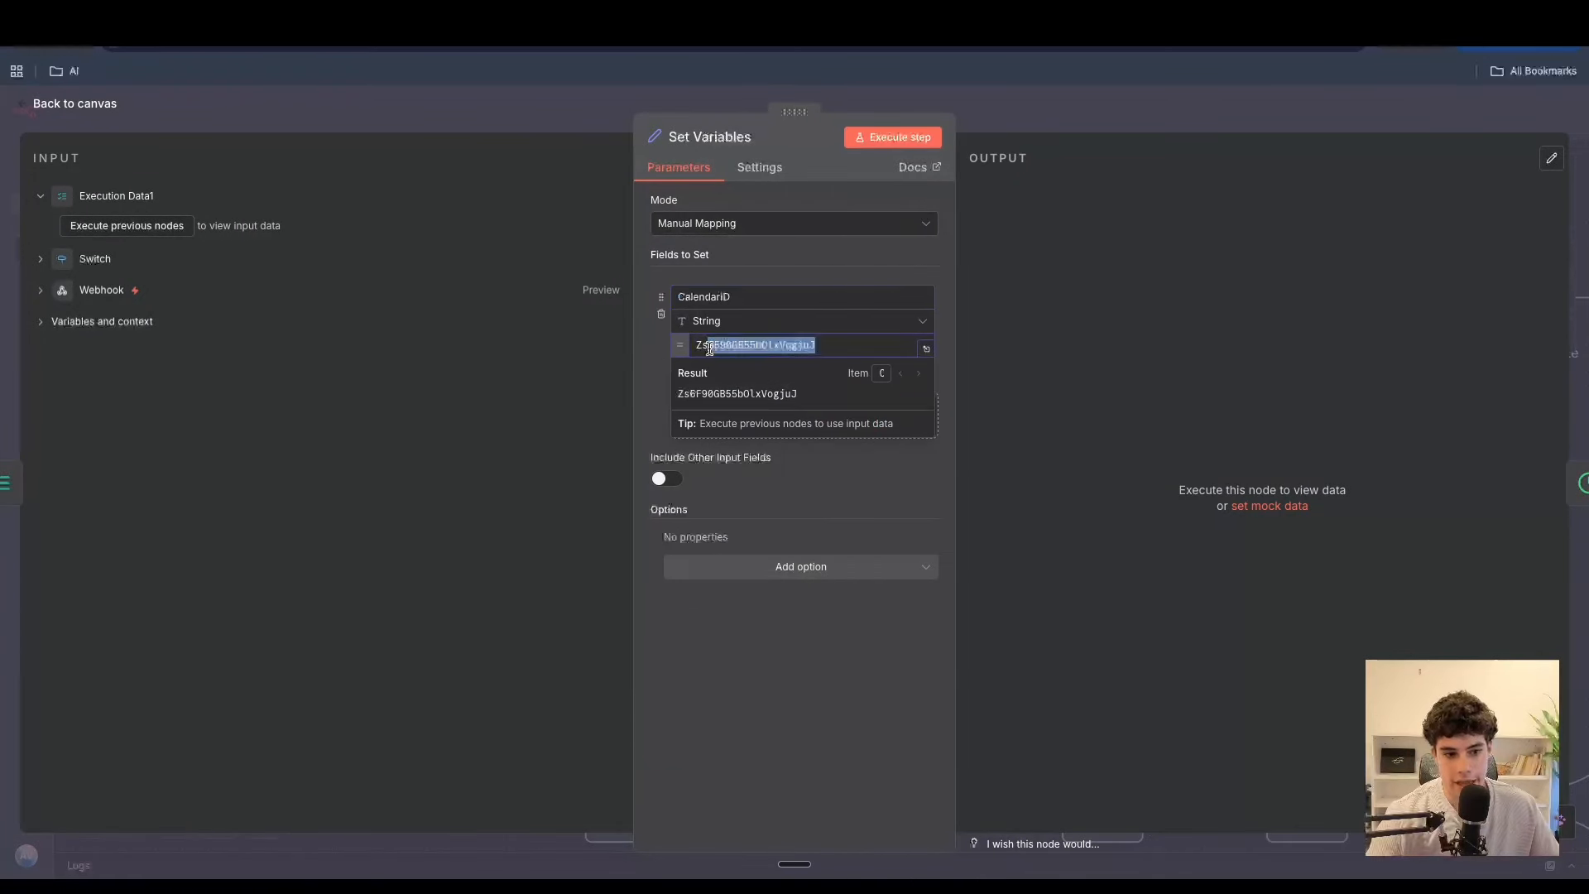
{"action": "left_click", "coordinate": [90, 104]}
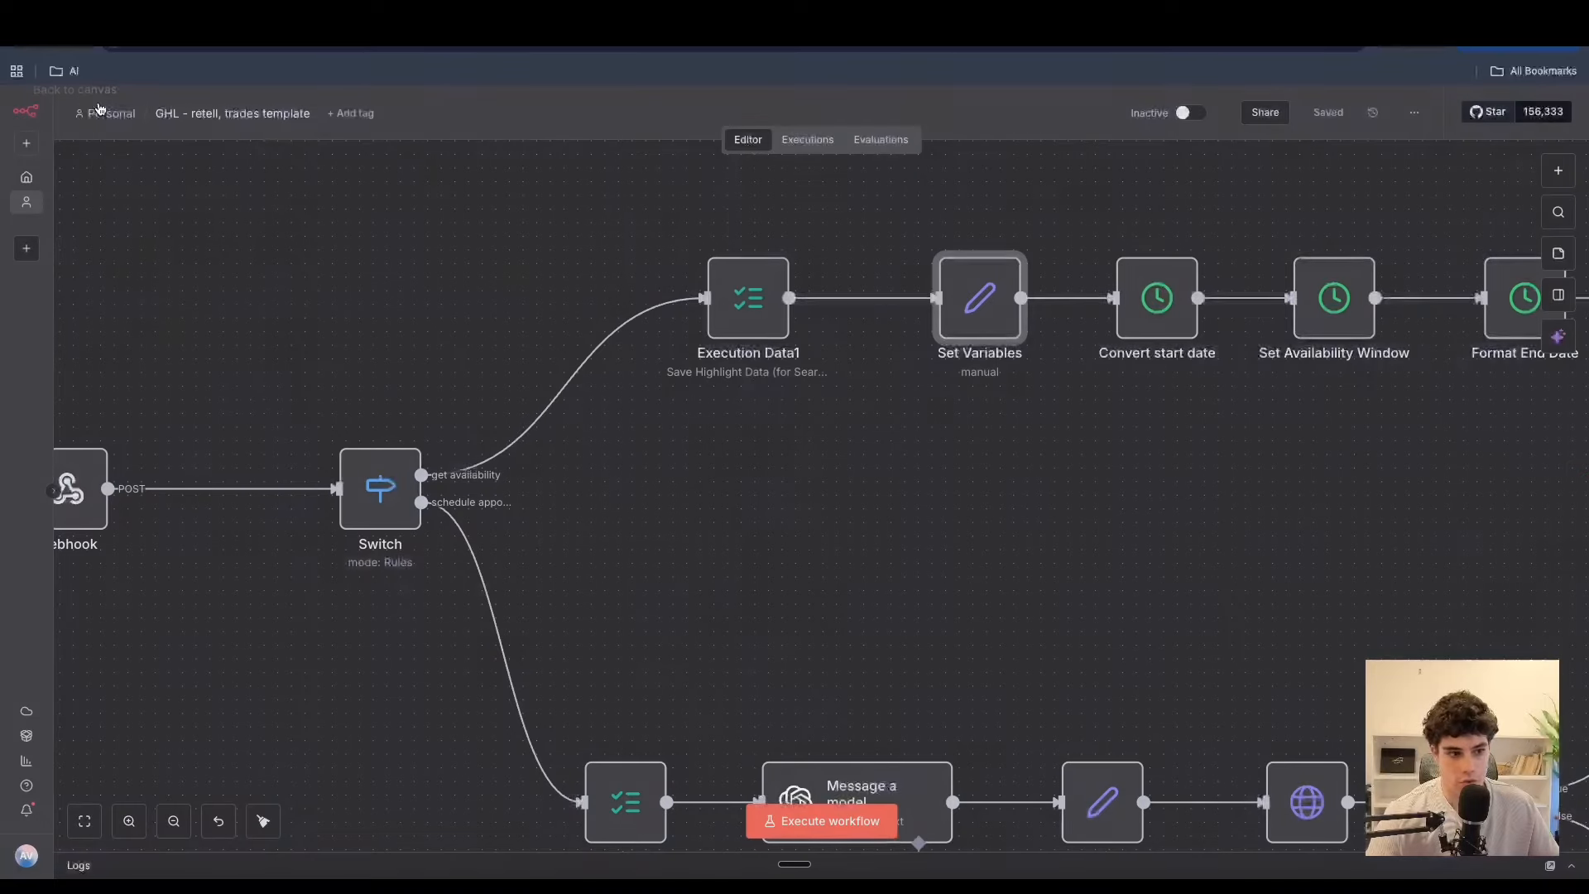
- Examine the date expression, format and output field name in the Convert start date node
{"action": "scroll", "coordinate": [990, 492], "scroll_direction": "right", "scroll_amount": 5}
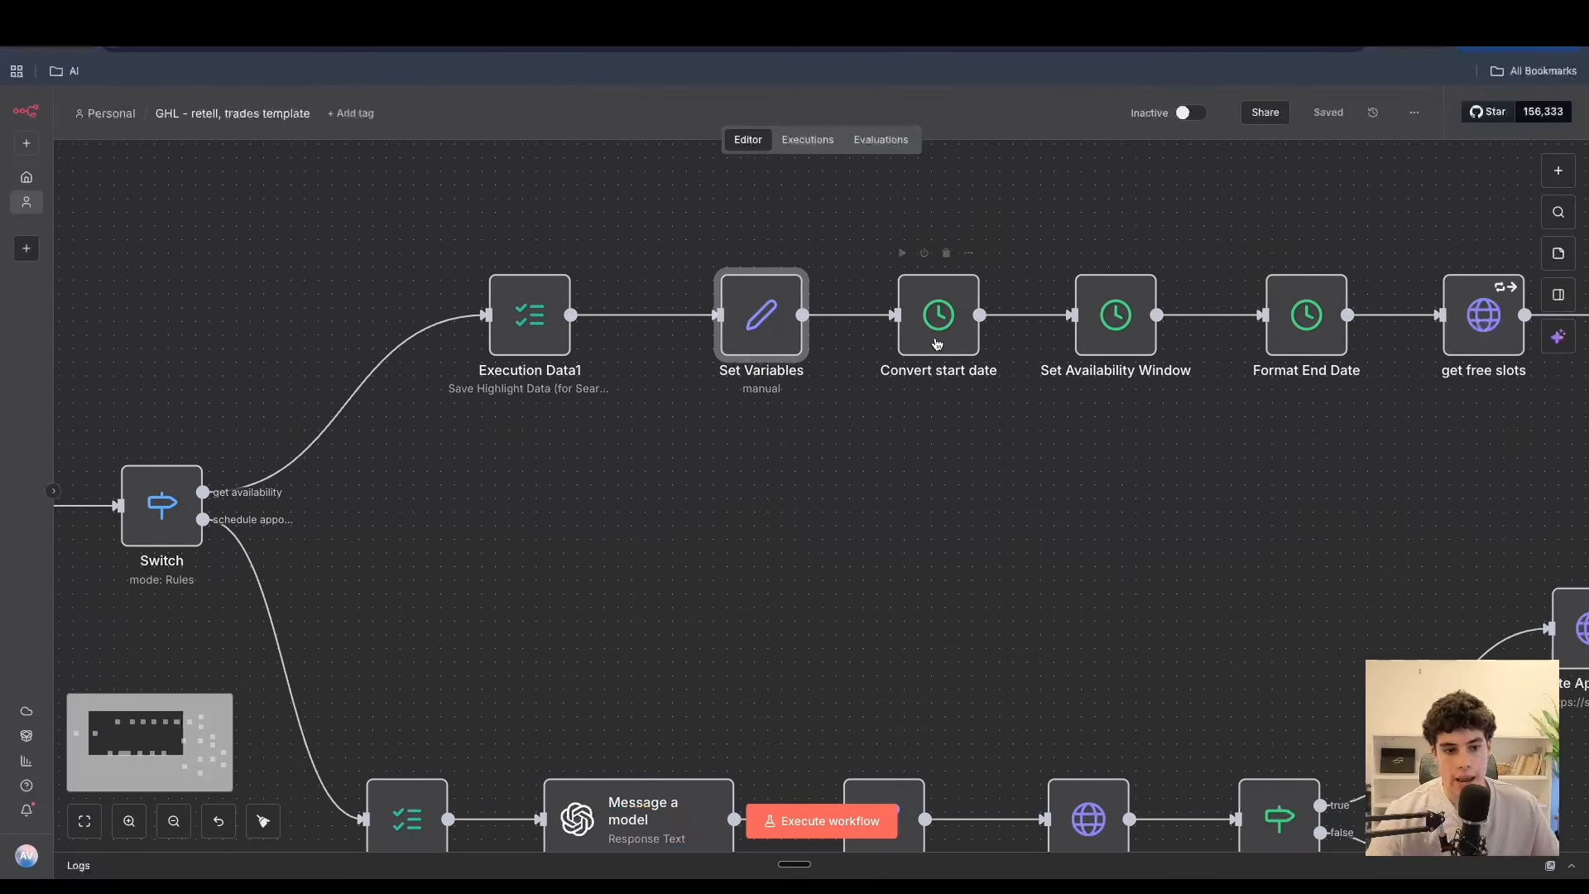
{"action": "double_click", "coordinate": [936, 343]}
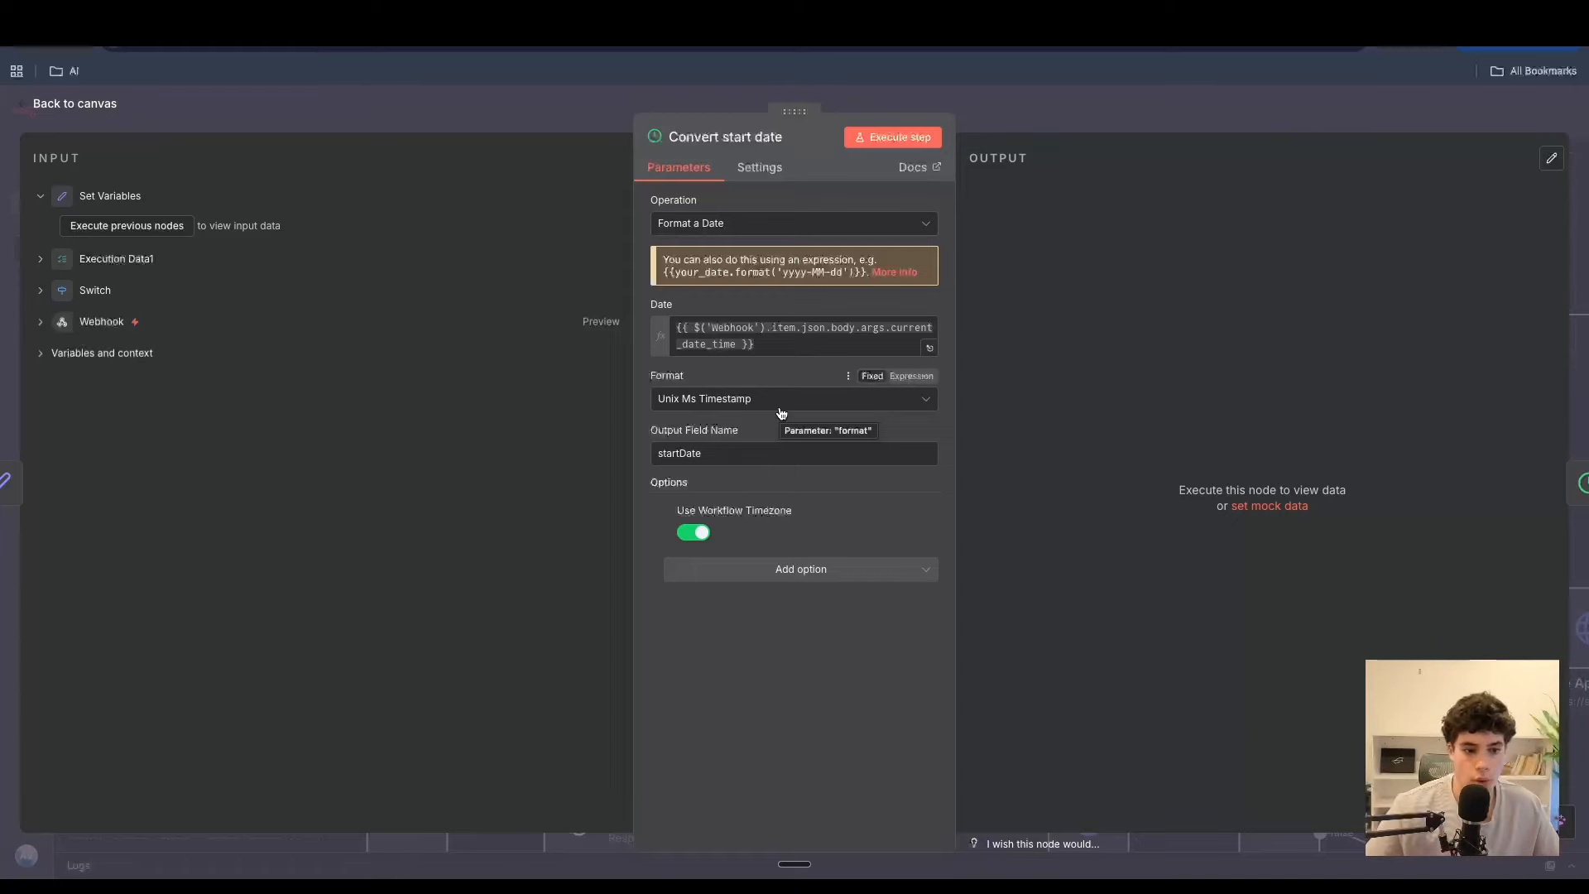
{"action": "left_click_drag", "start_coordinate": [821, 344], "coordinate": [660, 325]}
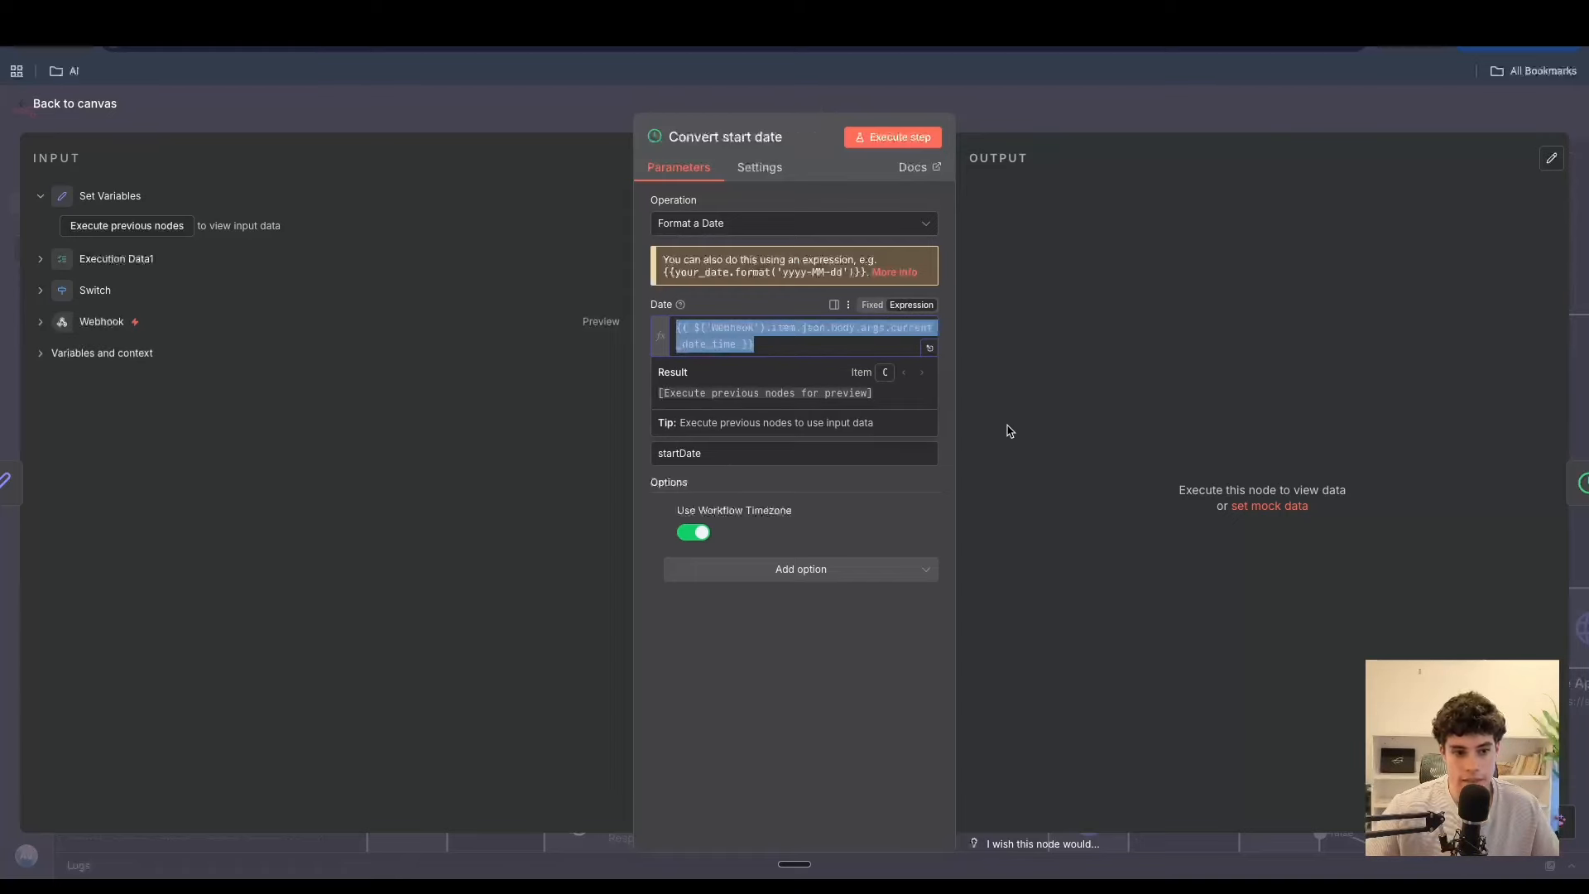
{"action": "left_click", "coordinate": [1081, 478]}
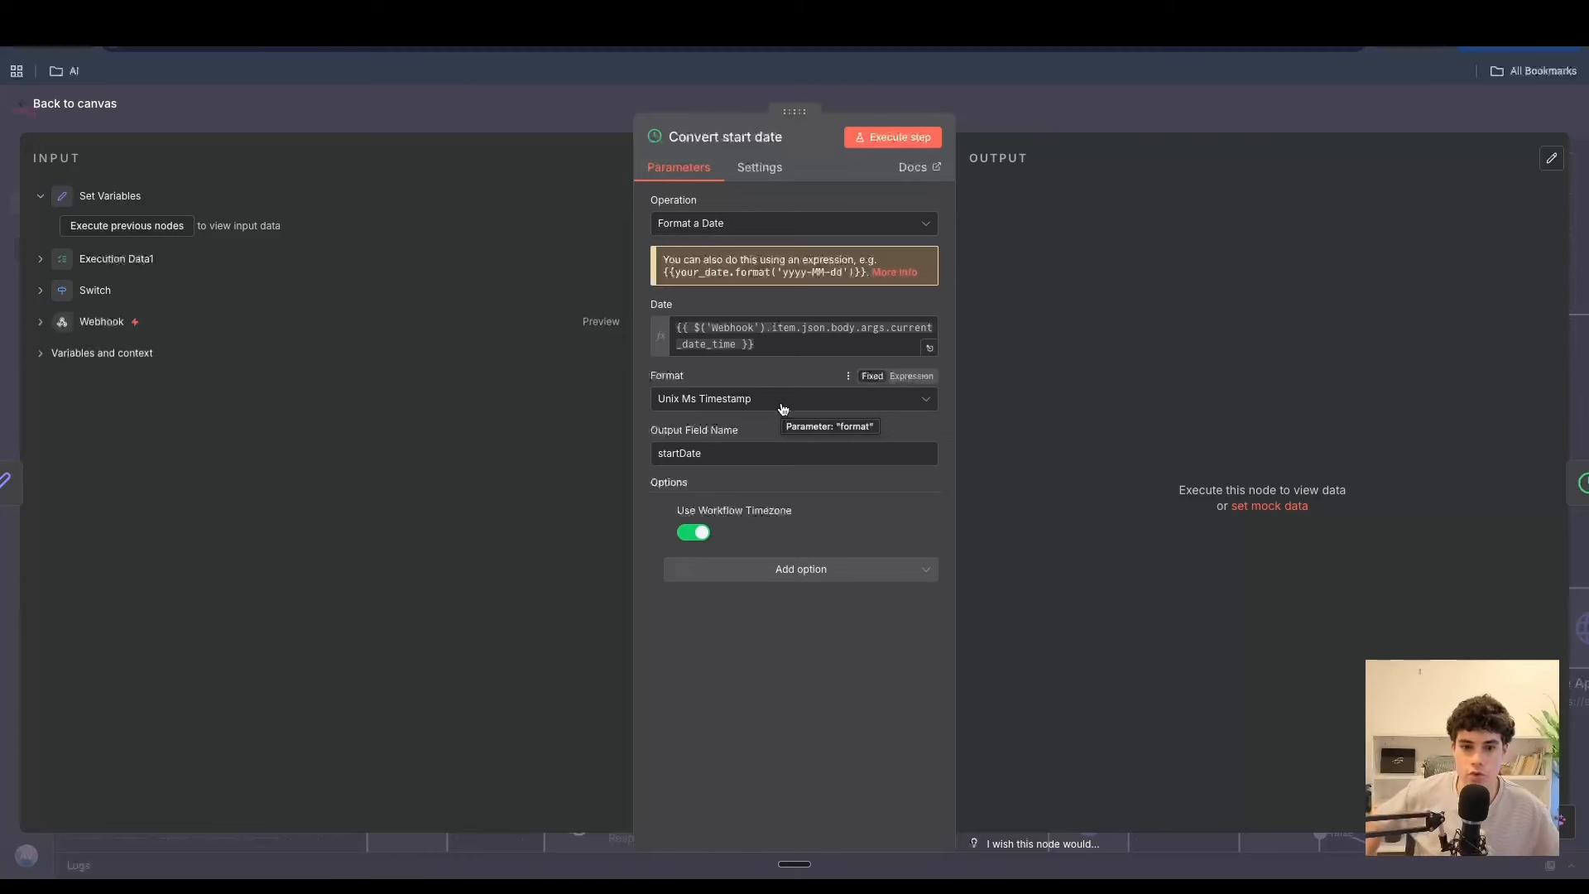
{"action": "triple_click", "coordinate": [790, 336]}
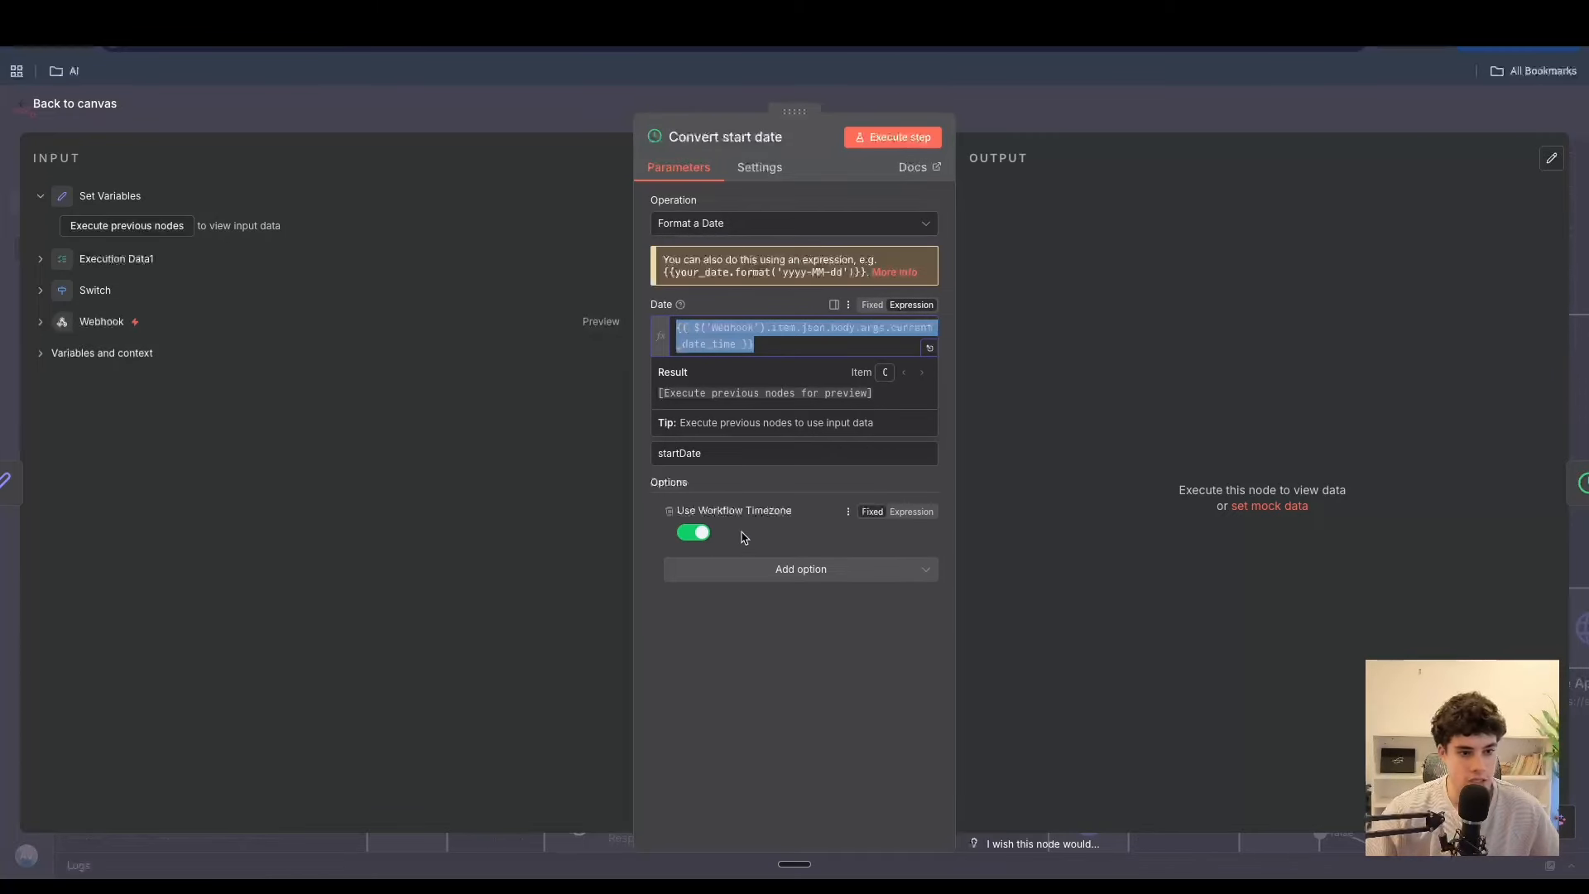
{"action": "left_click_drag", "start_coordinate": [776, 455], "coordinate": [628, 447]}
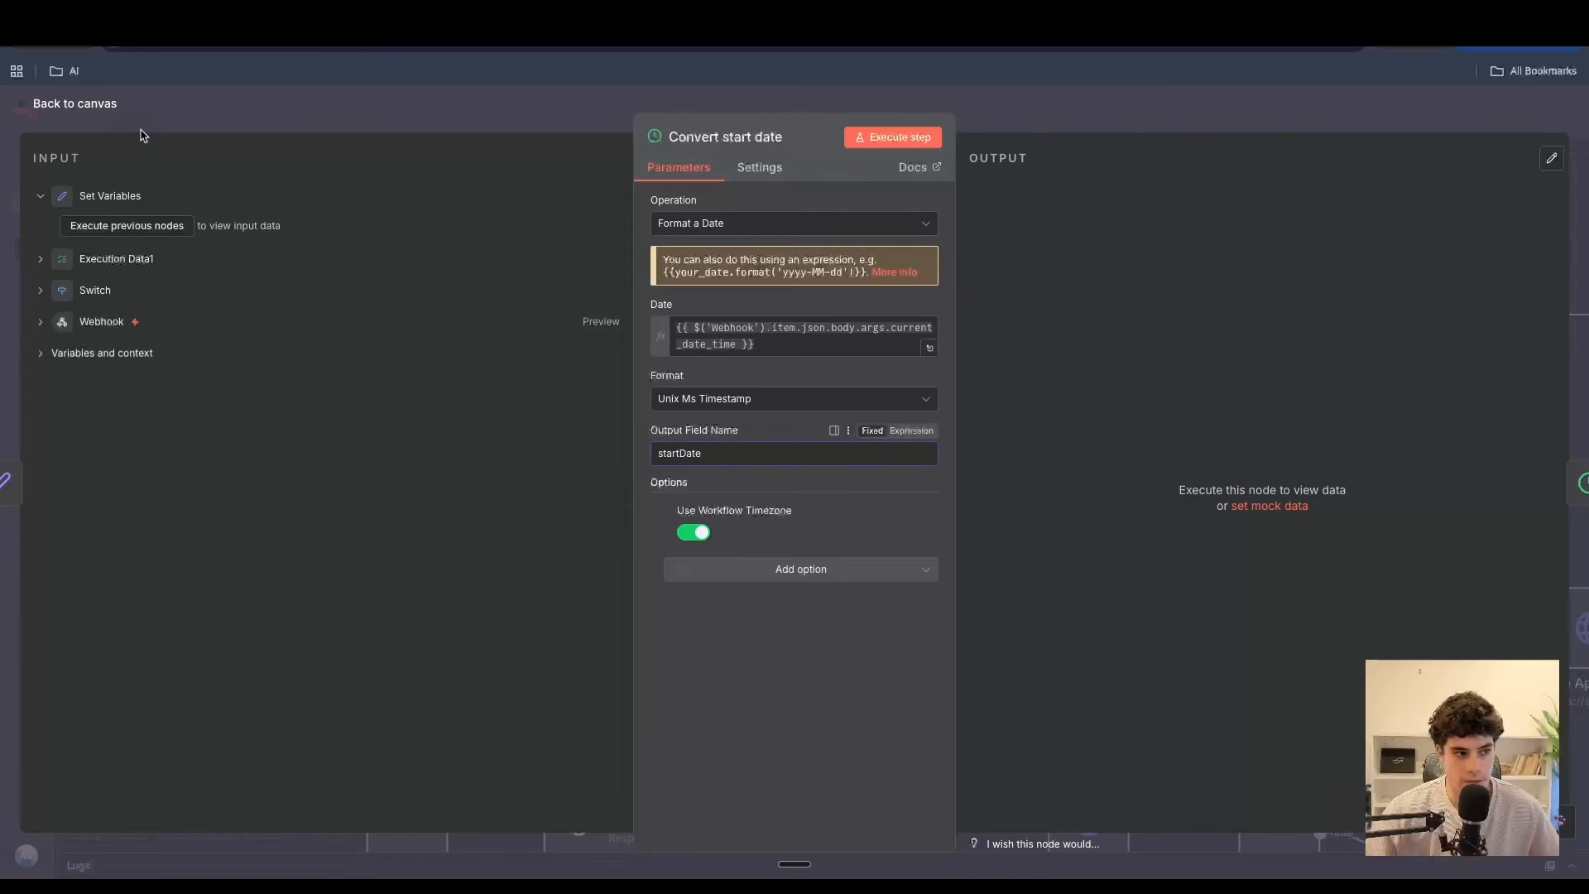
{"action": "left_click", "coordinate": [115, 106]}
- Review the Set Availability Window node's settings and open the Format End Date node
{"action": "double_click", "coordinate": [1117, 300]}
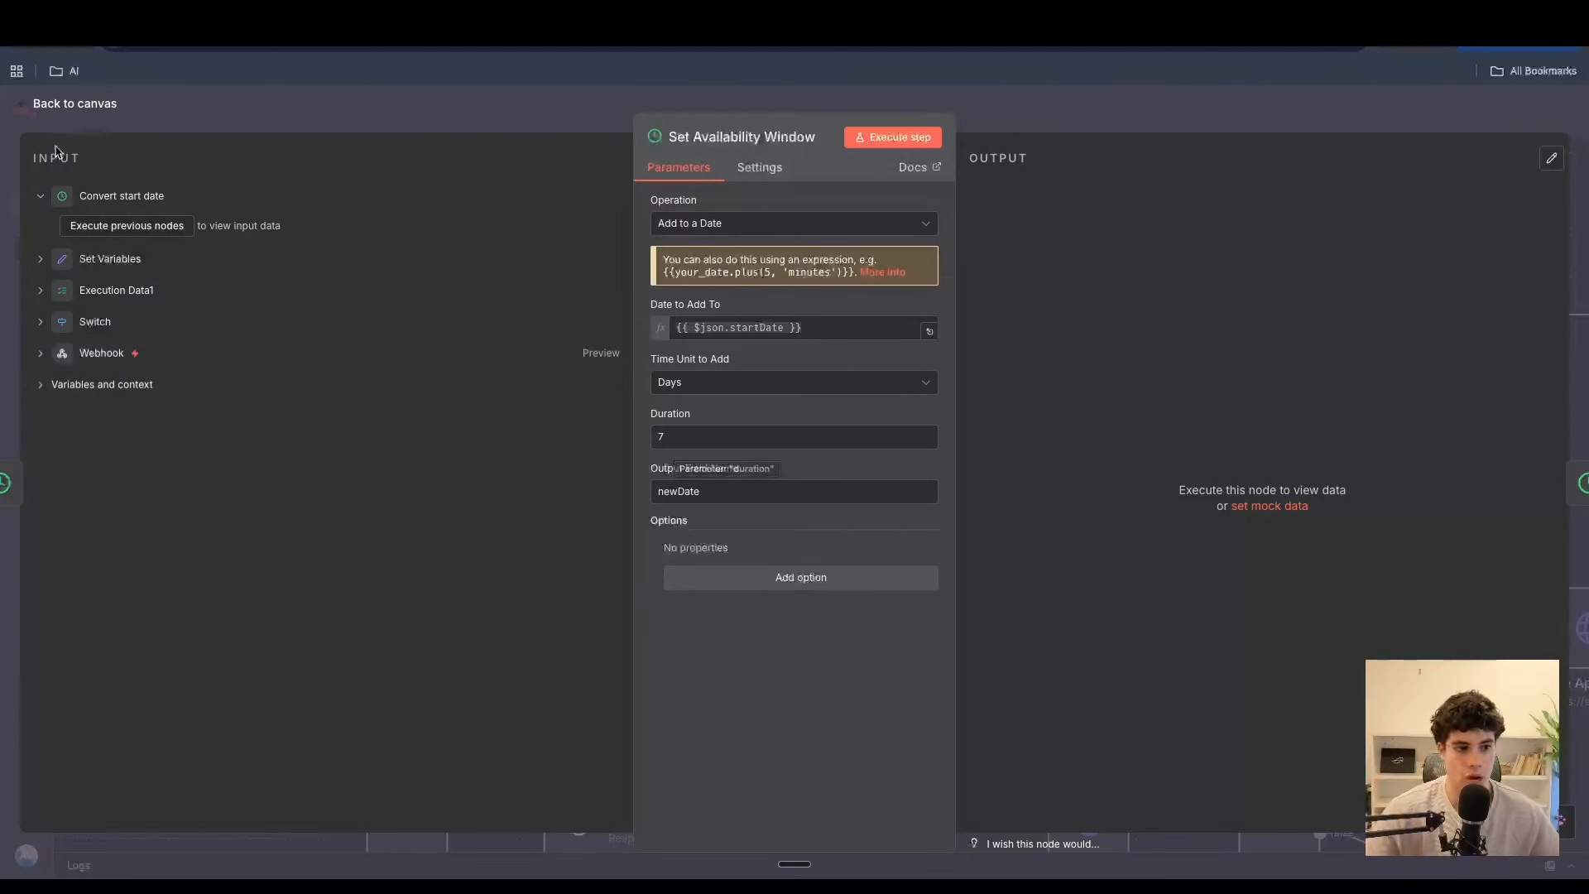
{"action": "left_click", "coordinate": [83, 105]}
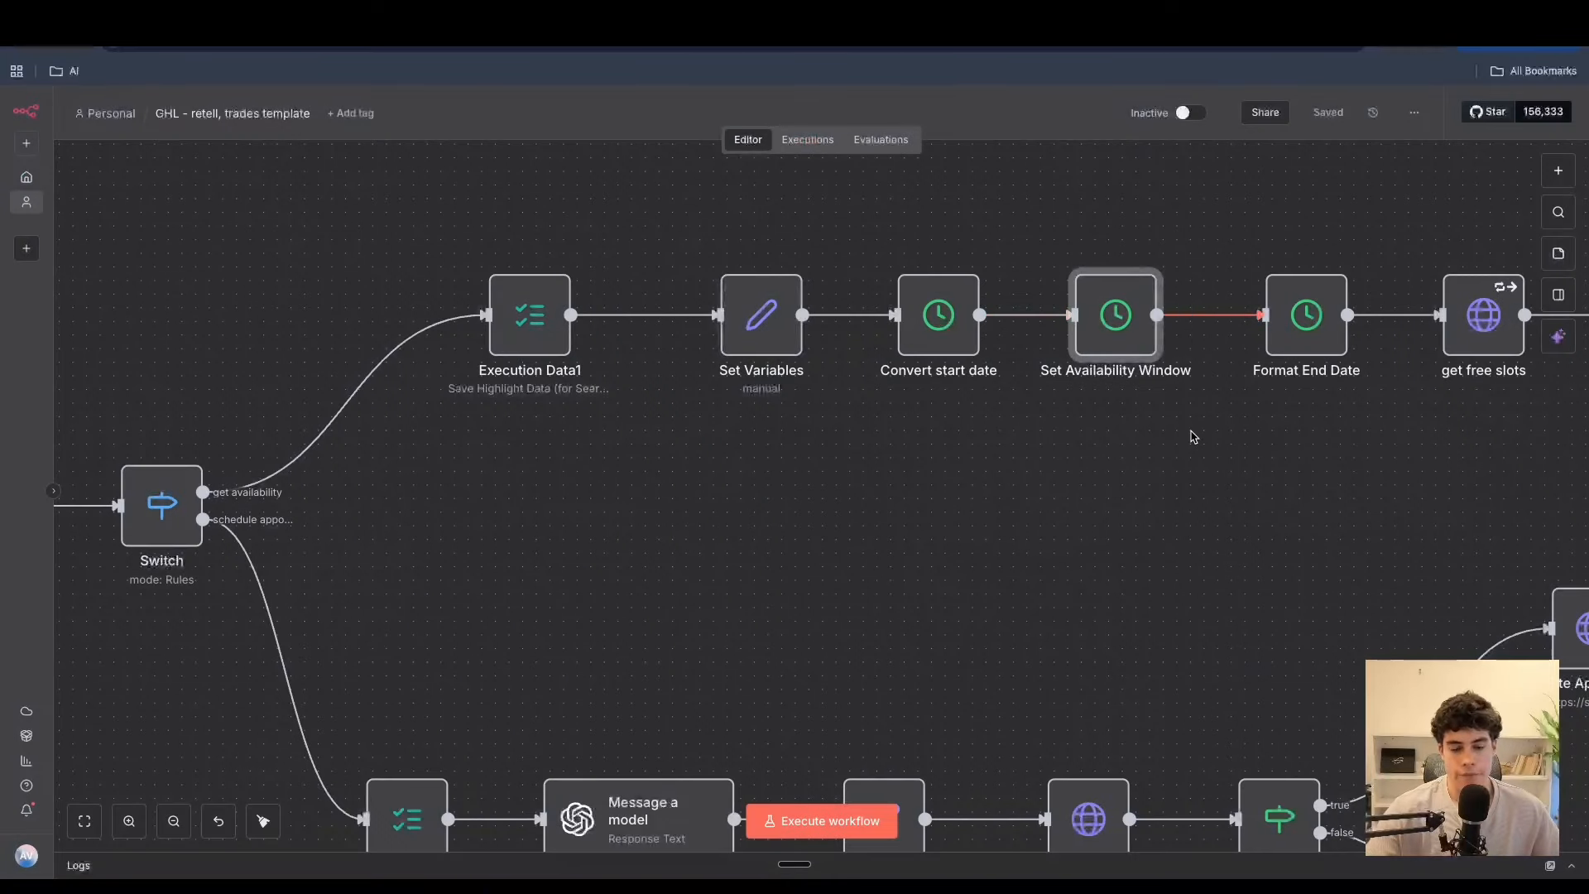
{"action": "scroll", "coordinate": [1192, 436], "scroll_direction": "right", "scroll_amount": 2}
{"action": "double_click", "coordinate": [1223, 346]}
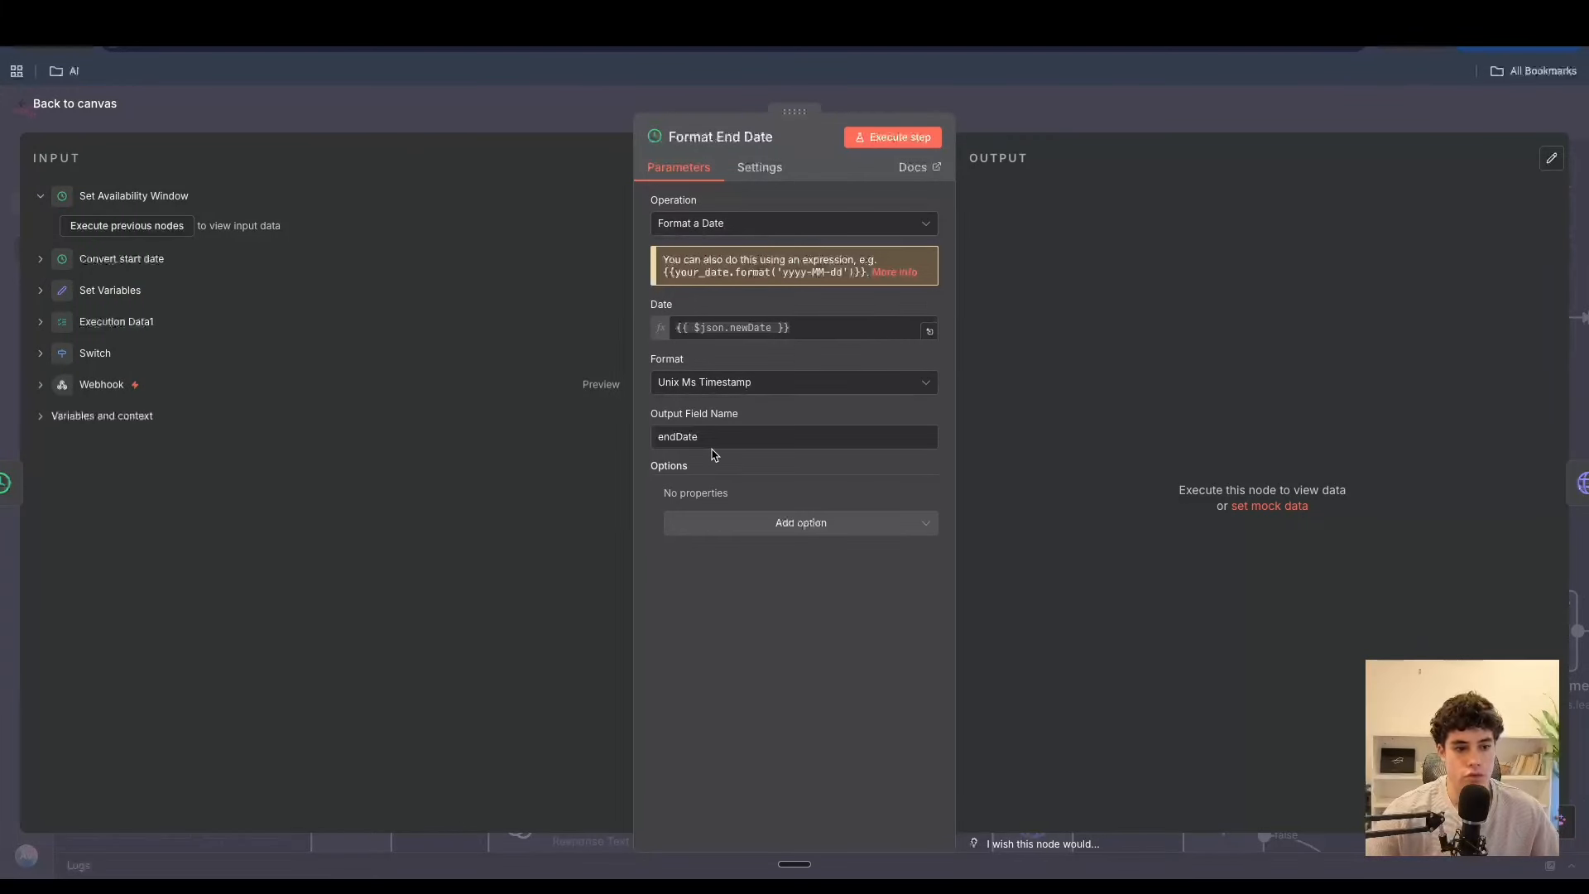
- Examine the URL expression of the get free slots node, including its CalendarID variable and the free-slots endpoint
{"action": "left_click", "coordinate": [76, 104]}
{"action": "scroll", "coordinate": [1118, 394], "scroll_direction": "right", "scroll_amount": 5}
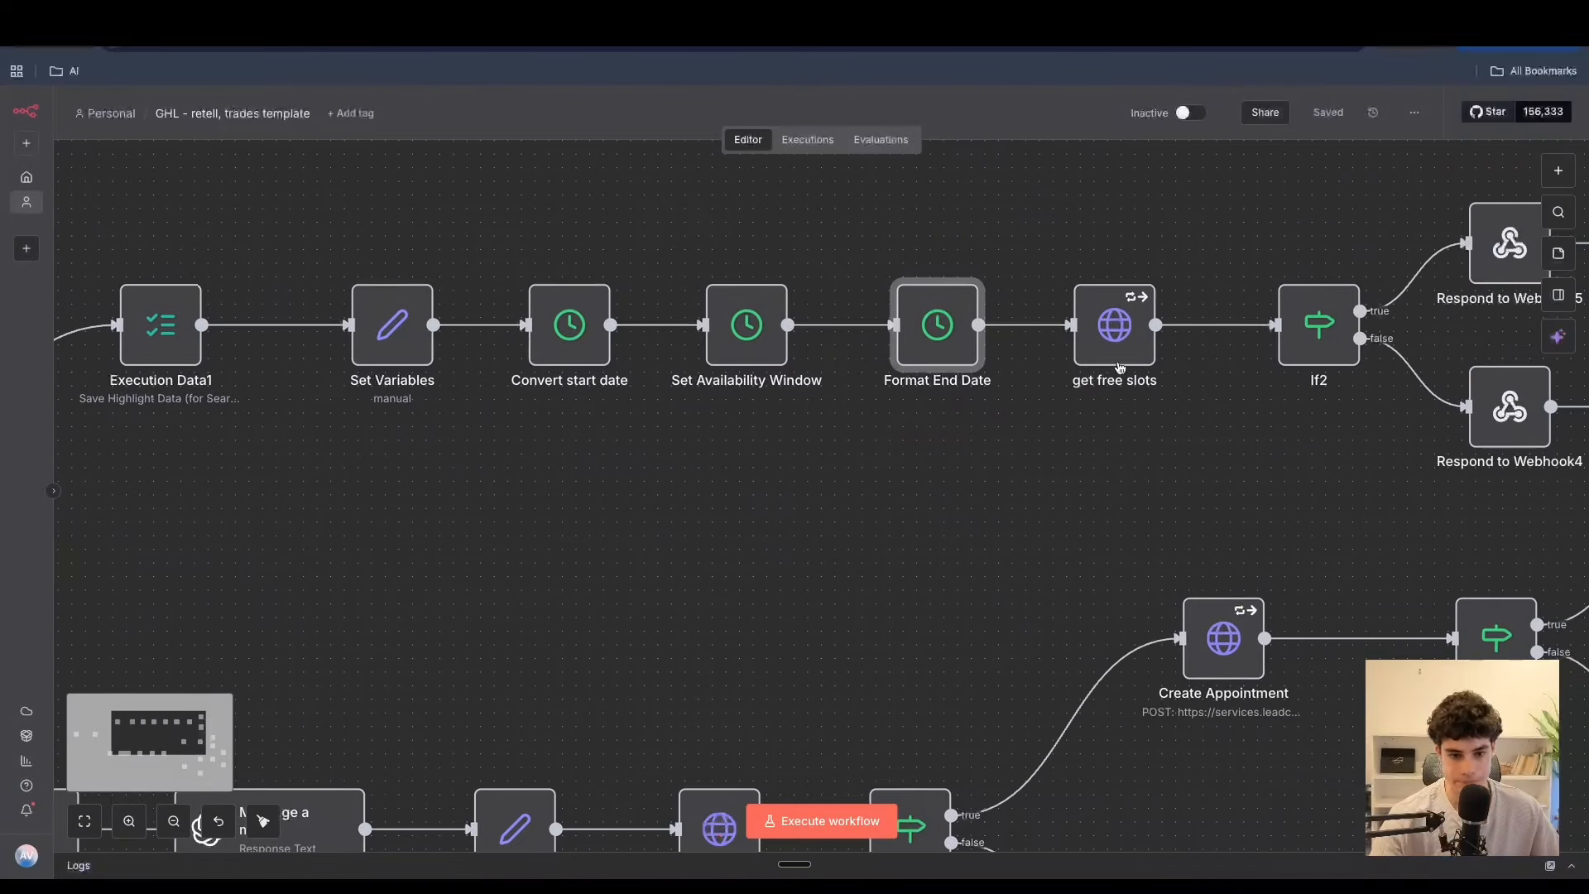
{"action": "double_click", "coordinate": [1100, 335]}
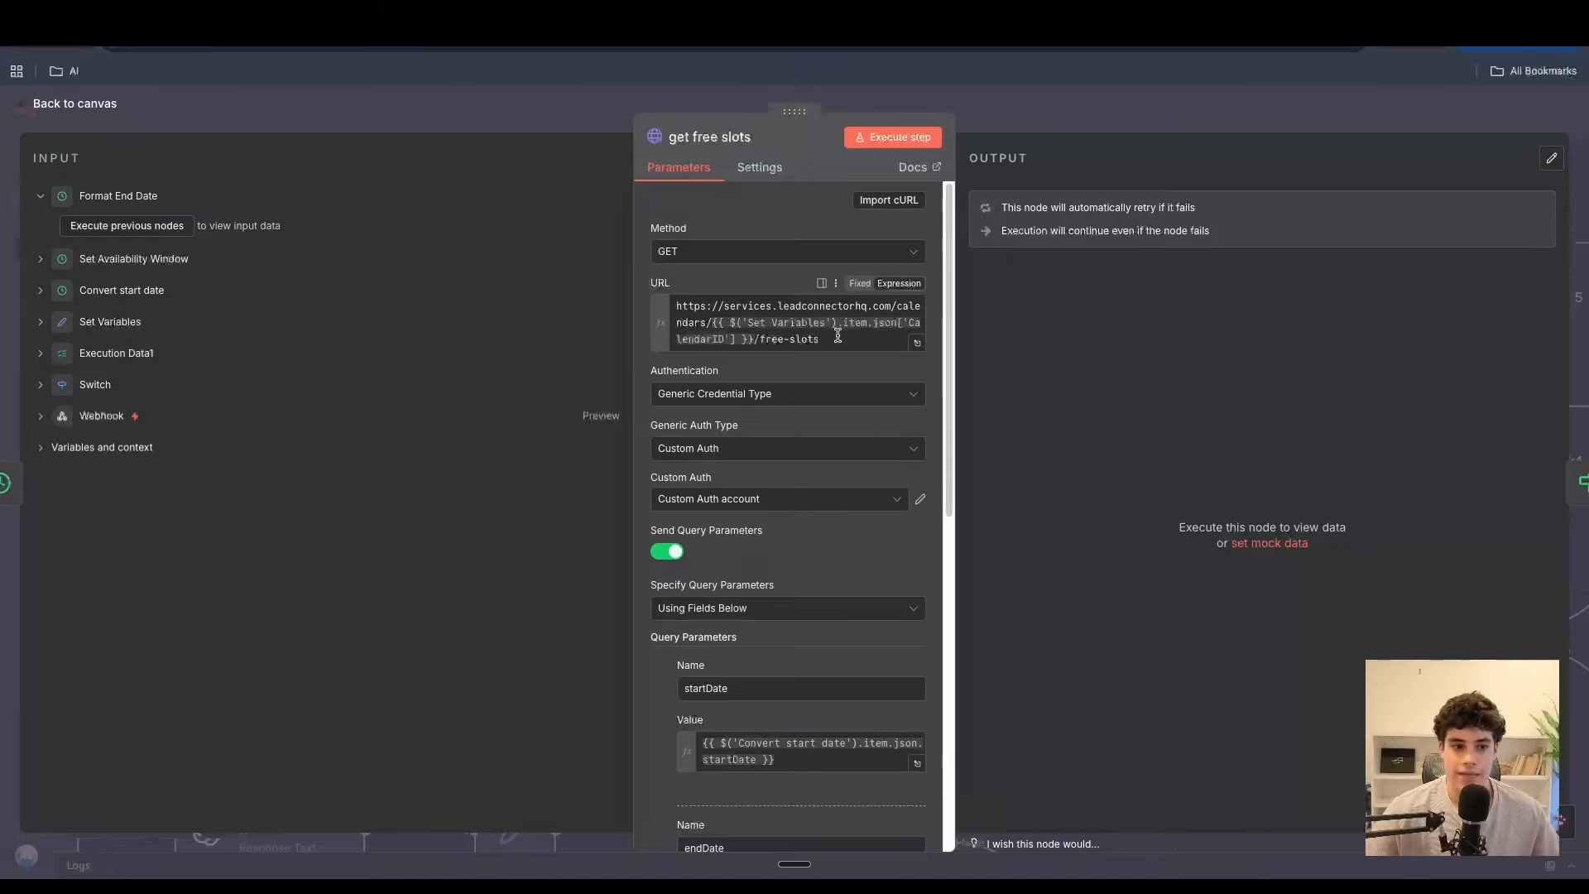
{"action": "left_click", "coordinate": [915, 346]}
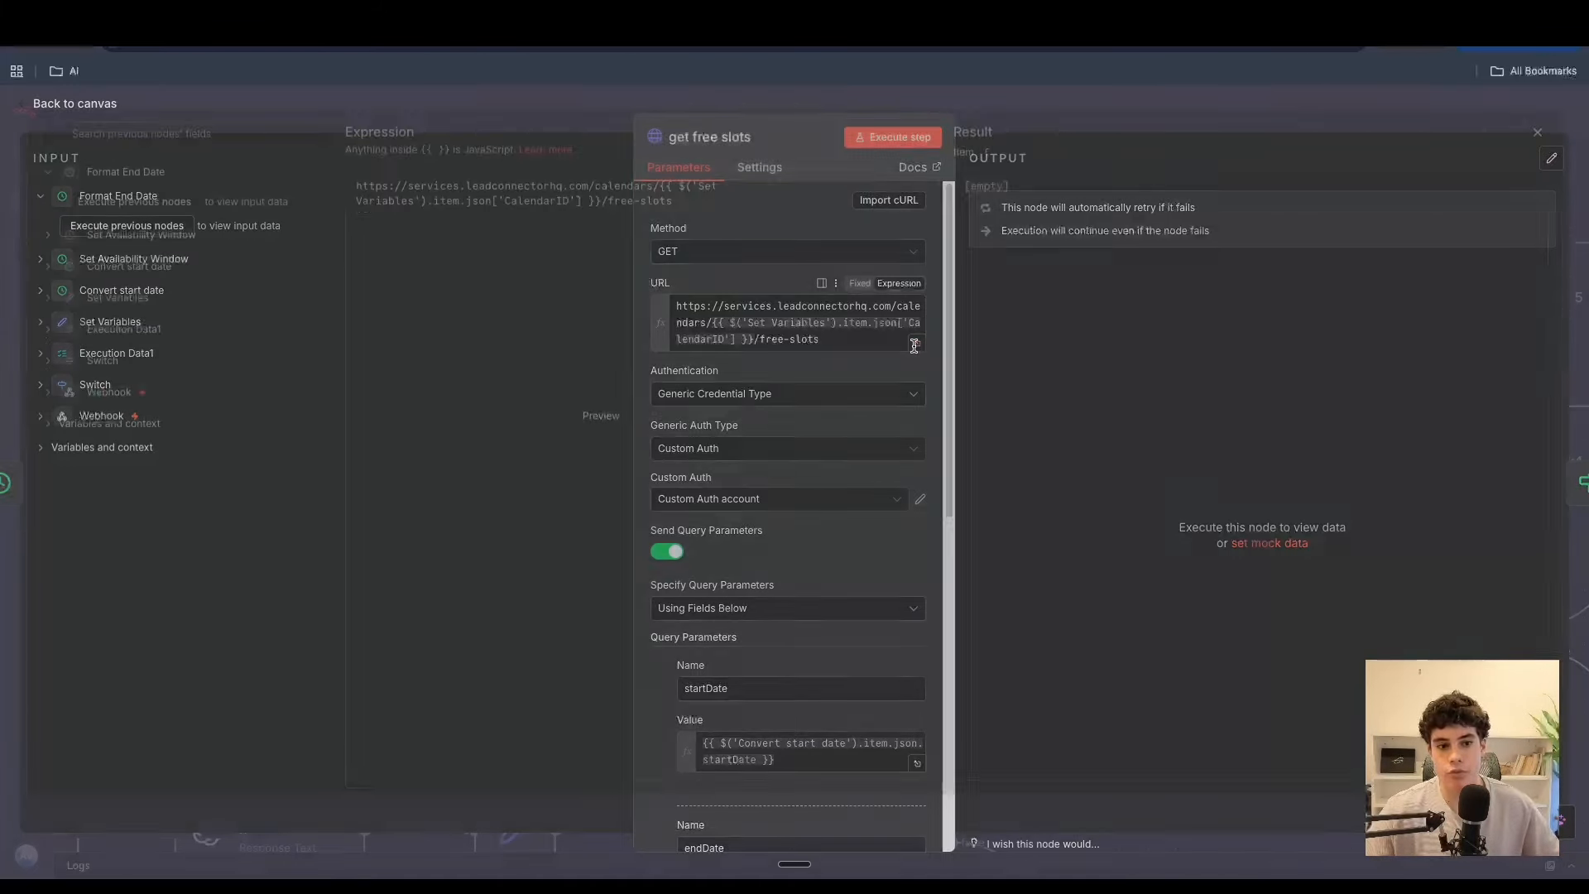
{"action": "key", "text": "ctrl+a"}
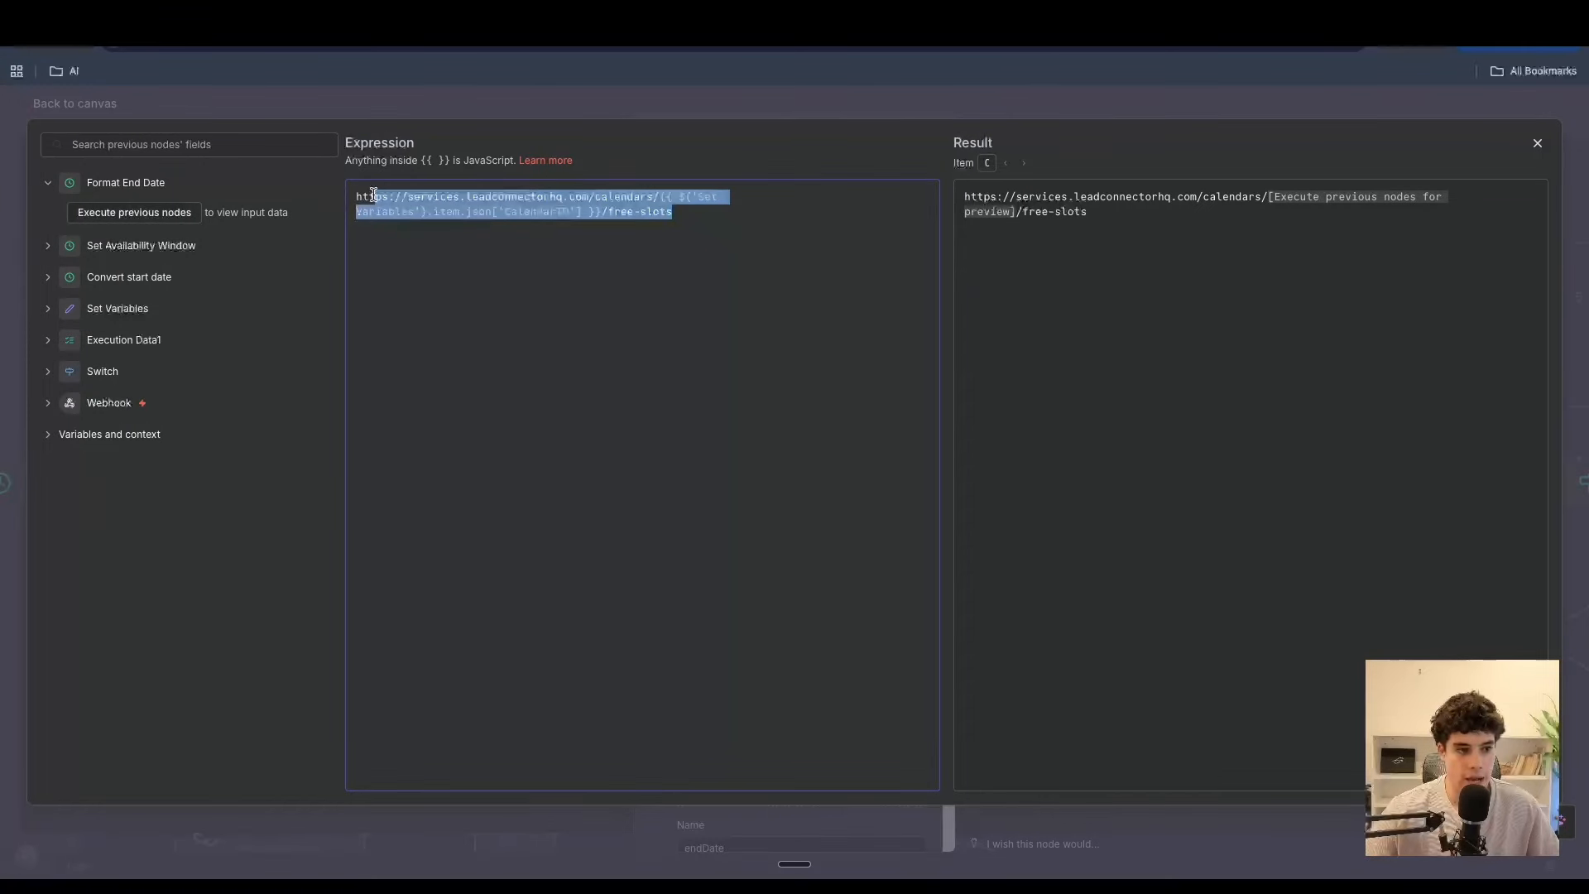
{"action": "left_click", "coordinate": [737, 220]}
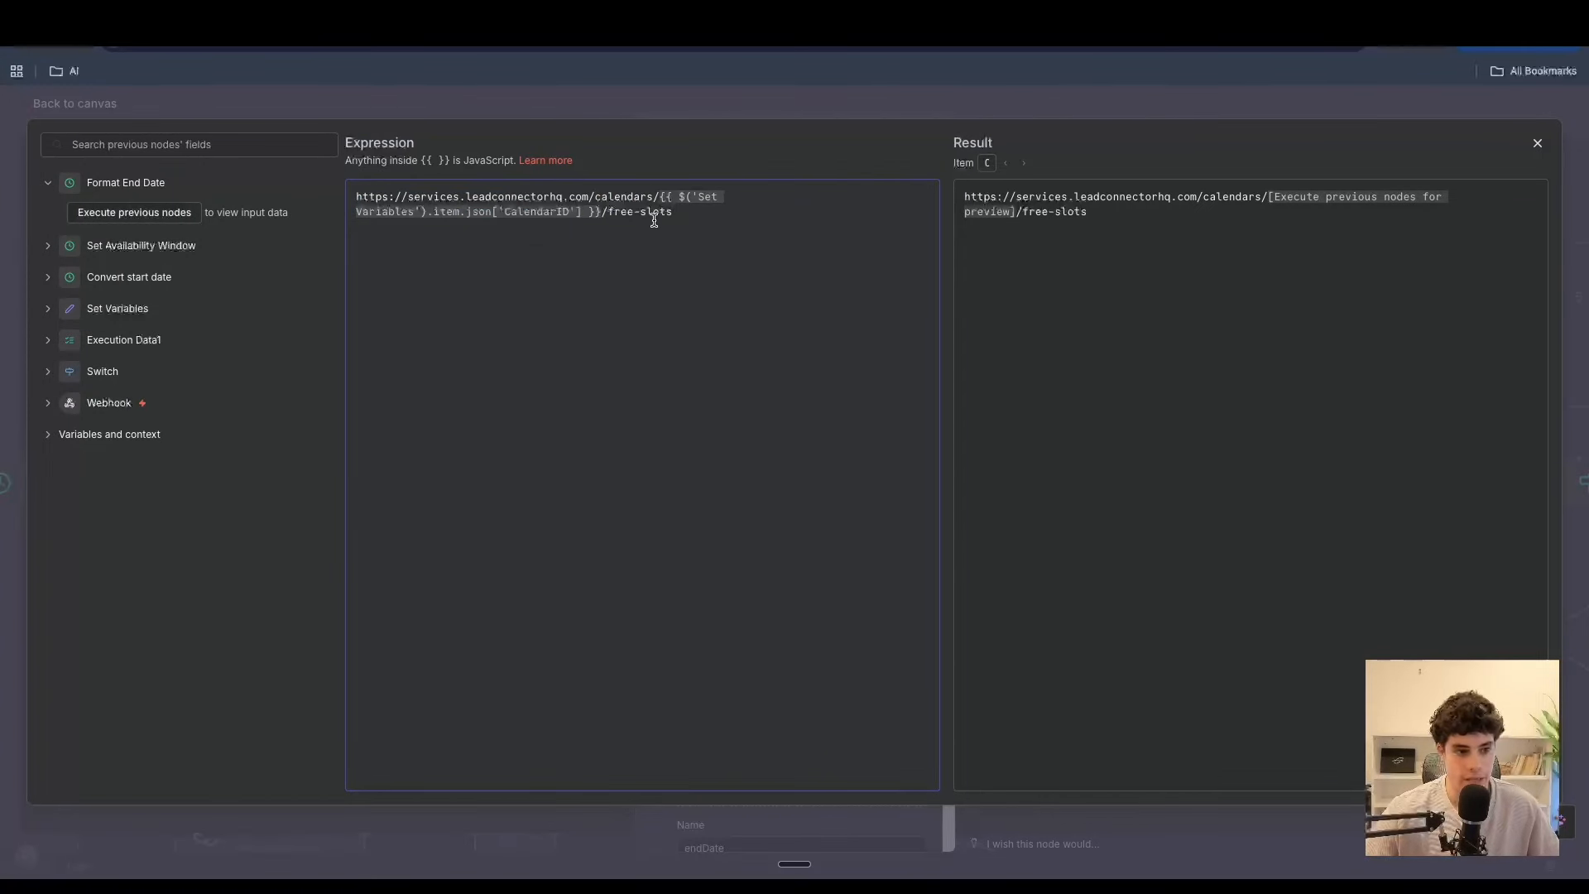
{"action": "left_click_drag", "start_coordinate": [659, 199], "coordinate": [603, 213]}
{"action": "left_click", "coordinate": [1525, 145]}
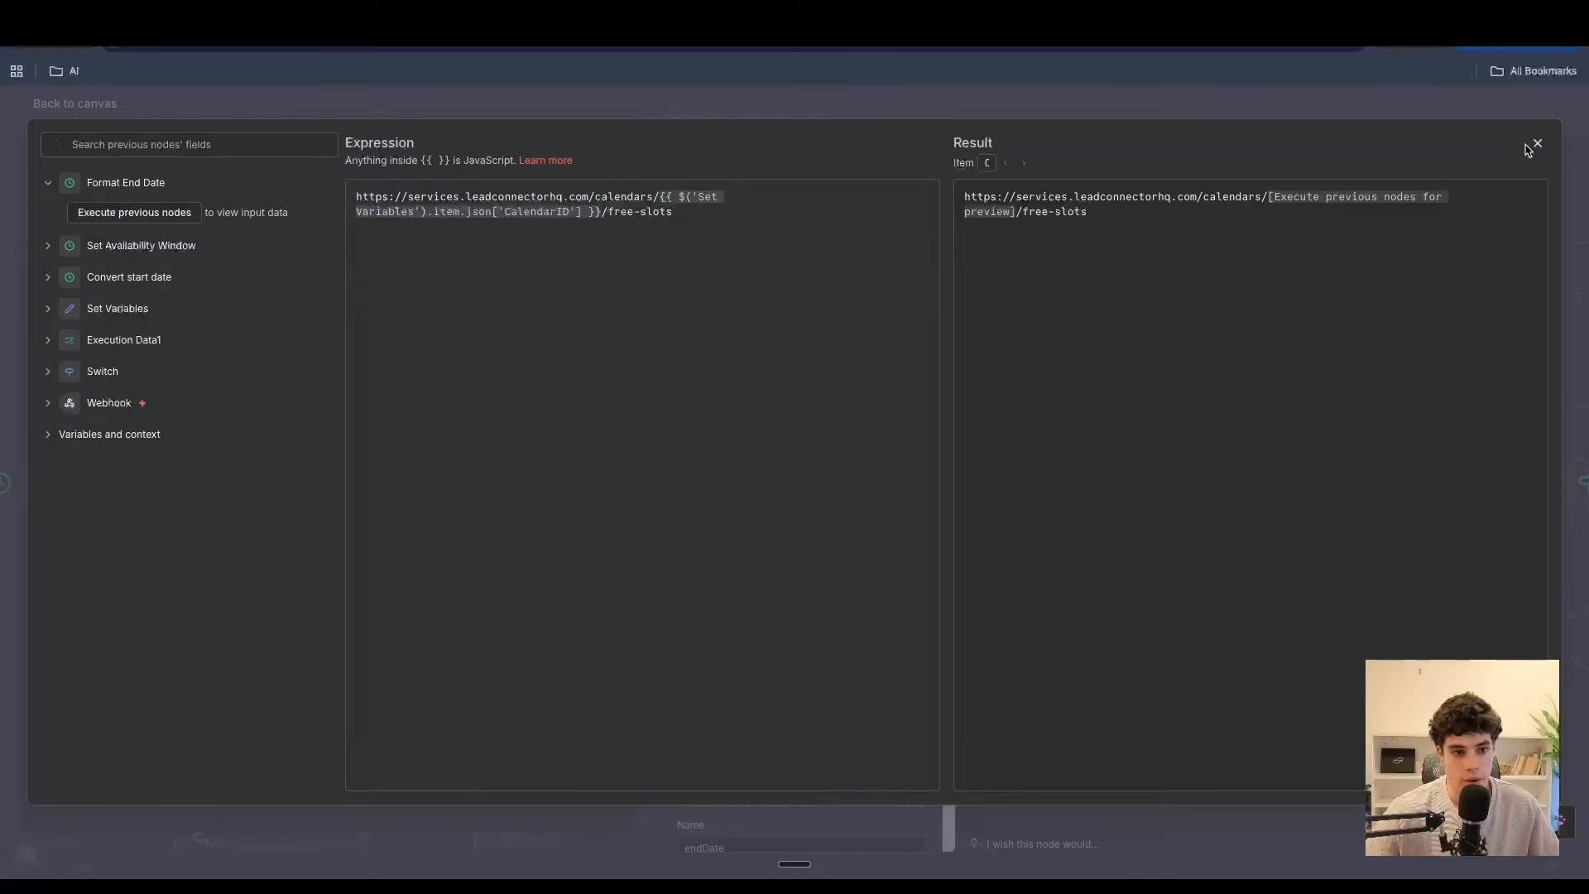
{"action": "left_click", "coordinate": [1527, 145]}
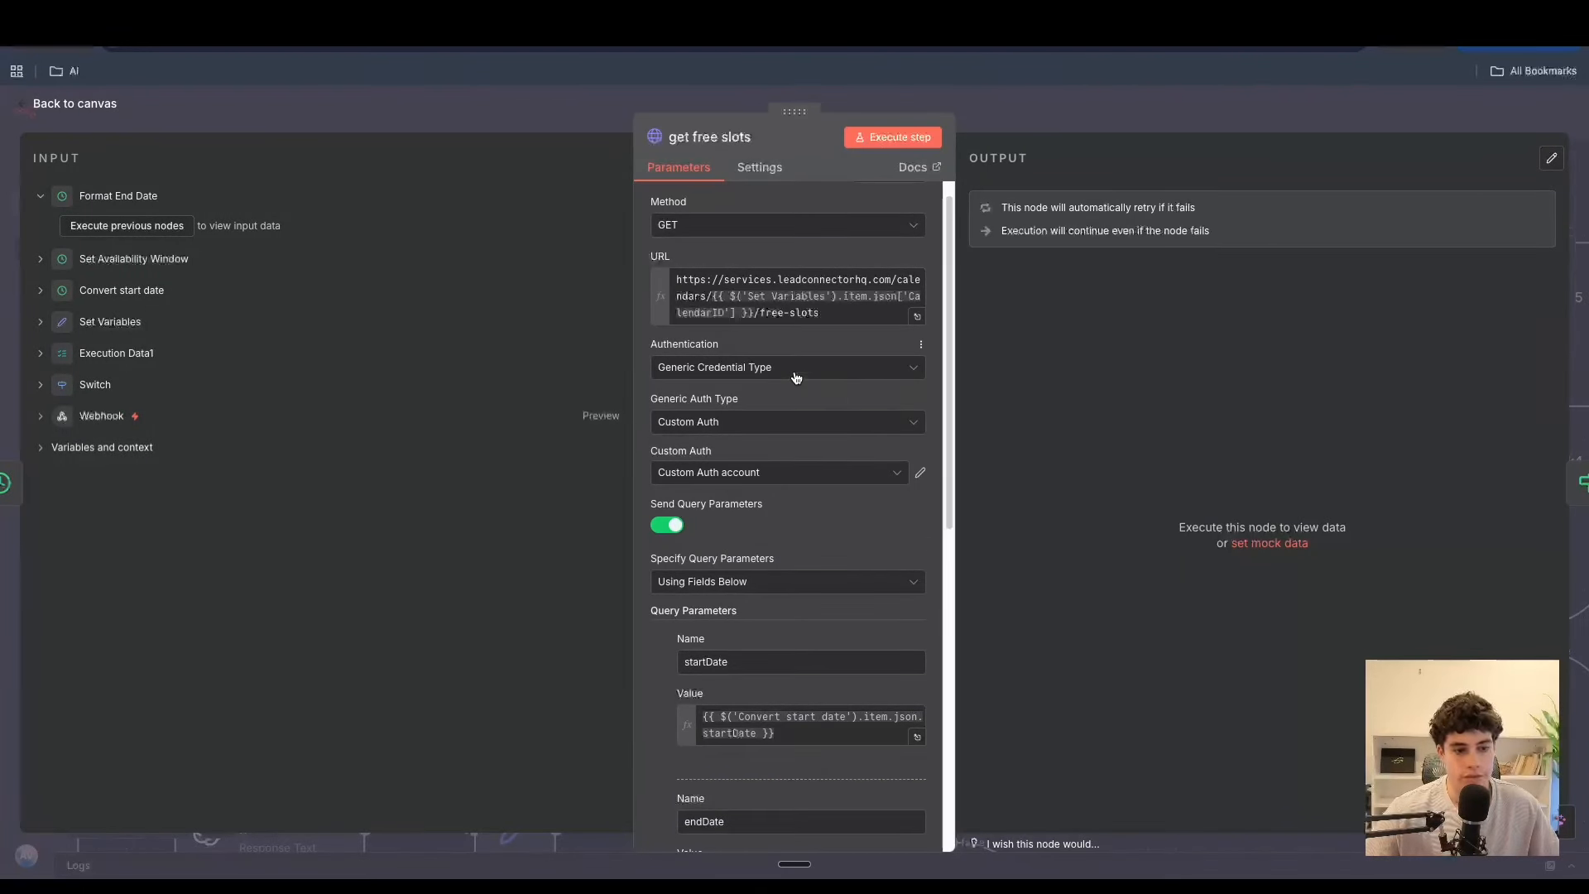
- Review the authentication settings of the get free slots node: Generic Credential Type with Custom Auth
{"action": "left_click", "coordinate": [752, 373]}
{"action": "left_click", "coordinate": [739, 503]}
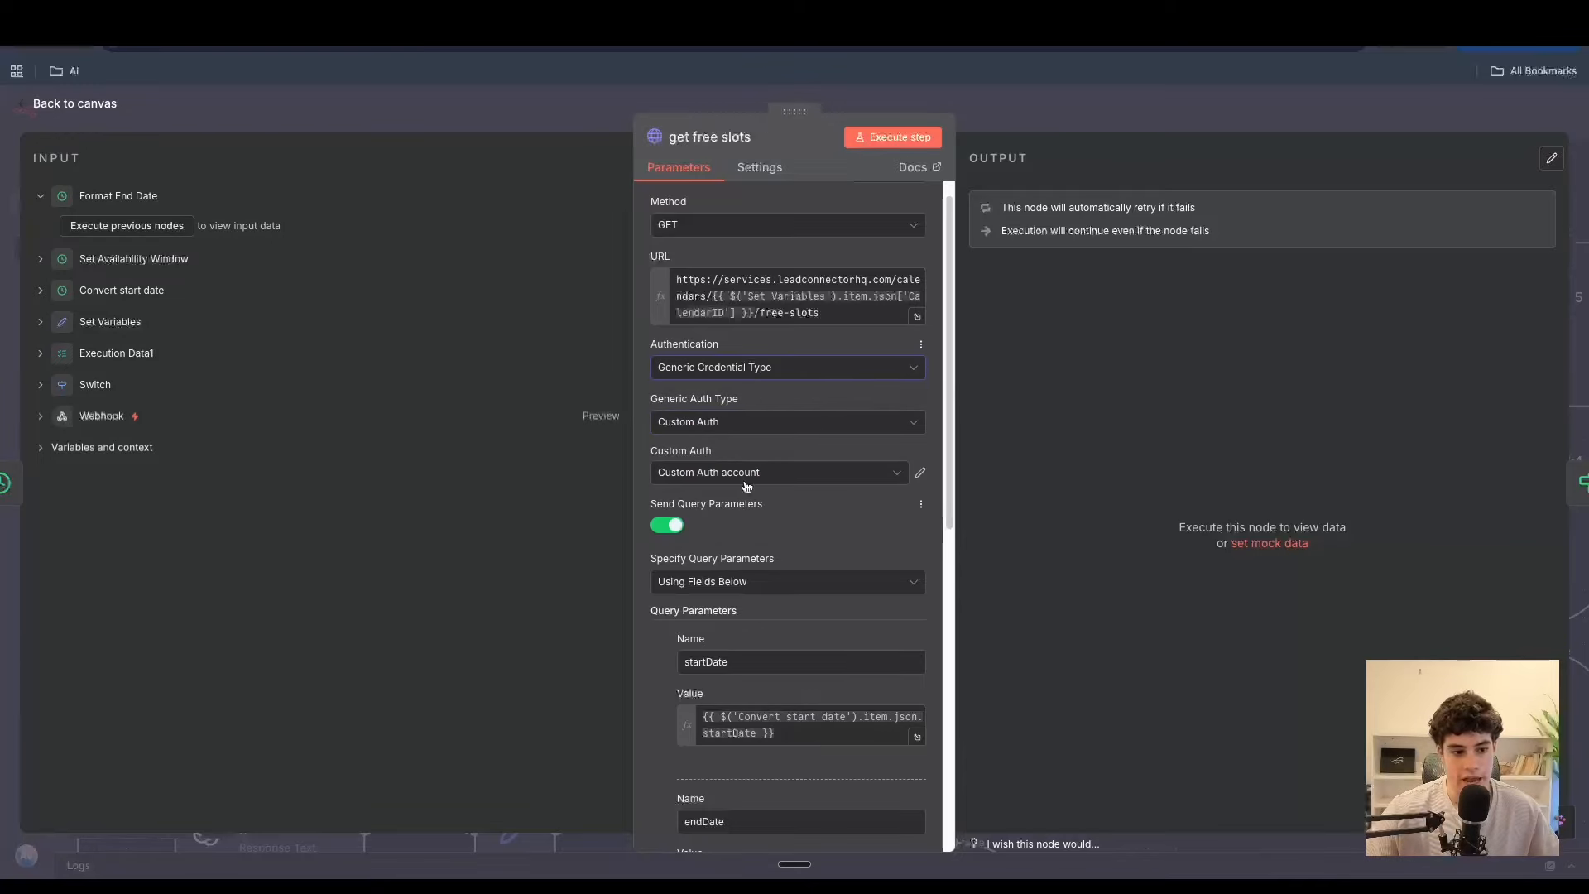
{"action": "left_click", "coordinate": [743, 424]}
{"action": "left_click", "coordinate": [1196, 473]}
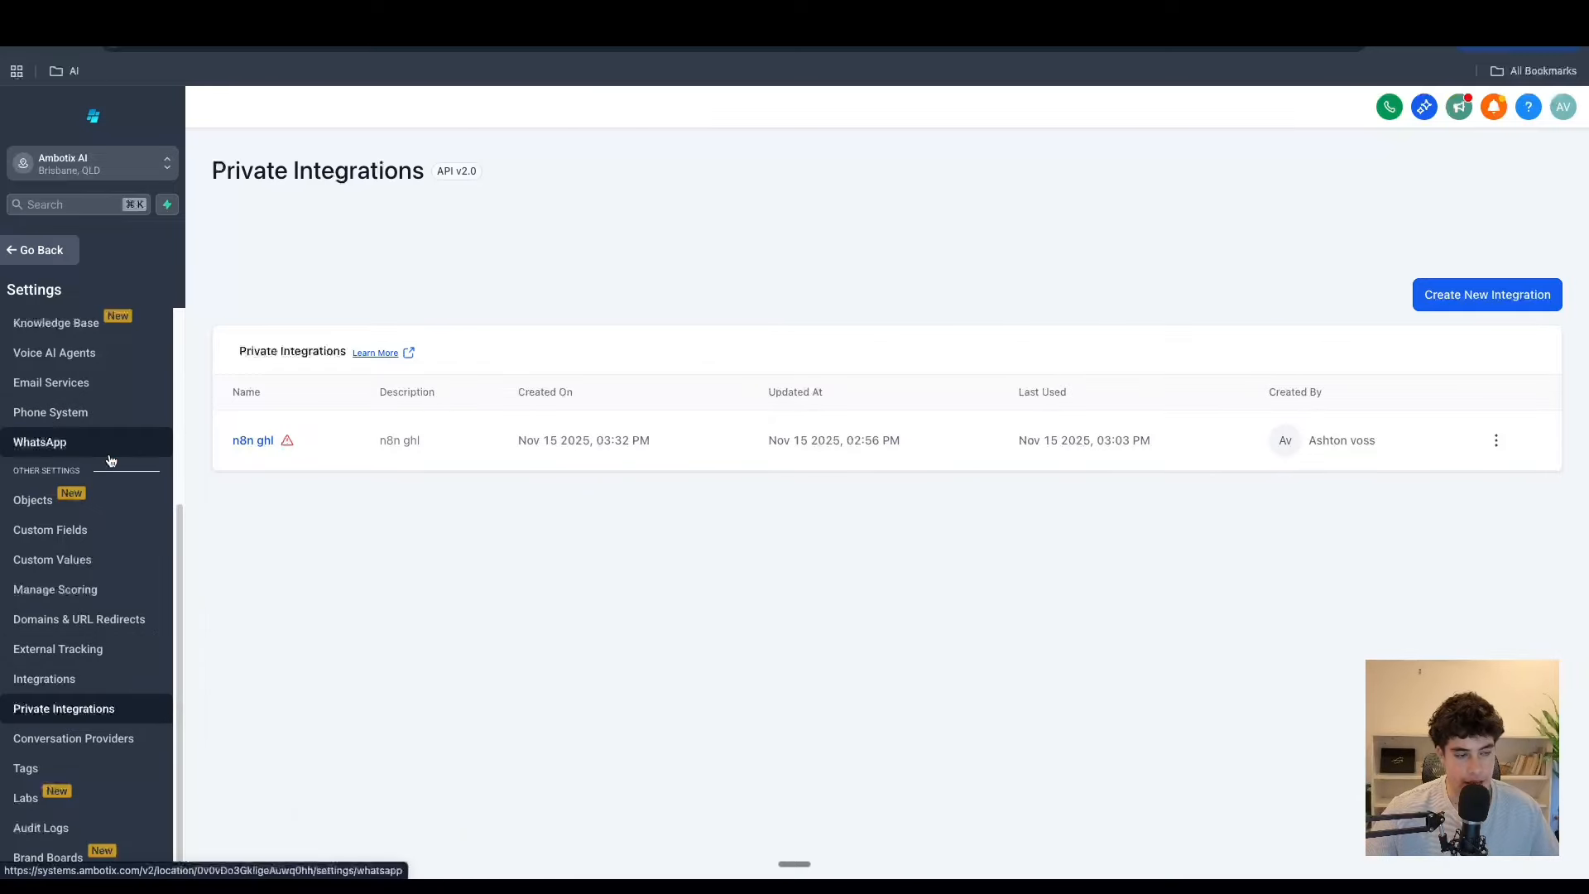
- In GoHighLevel, start a new private integration named "n8n" with the description "n8n test" and proceed to its scopes
{"action": "left_click", "coordinate": [1490, 296]}
{"action": "left_click", "coordinate": [754, 442]}
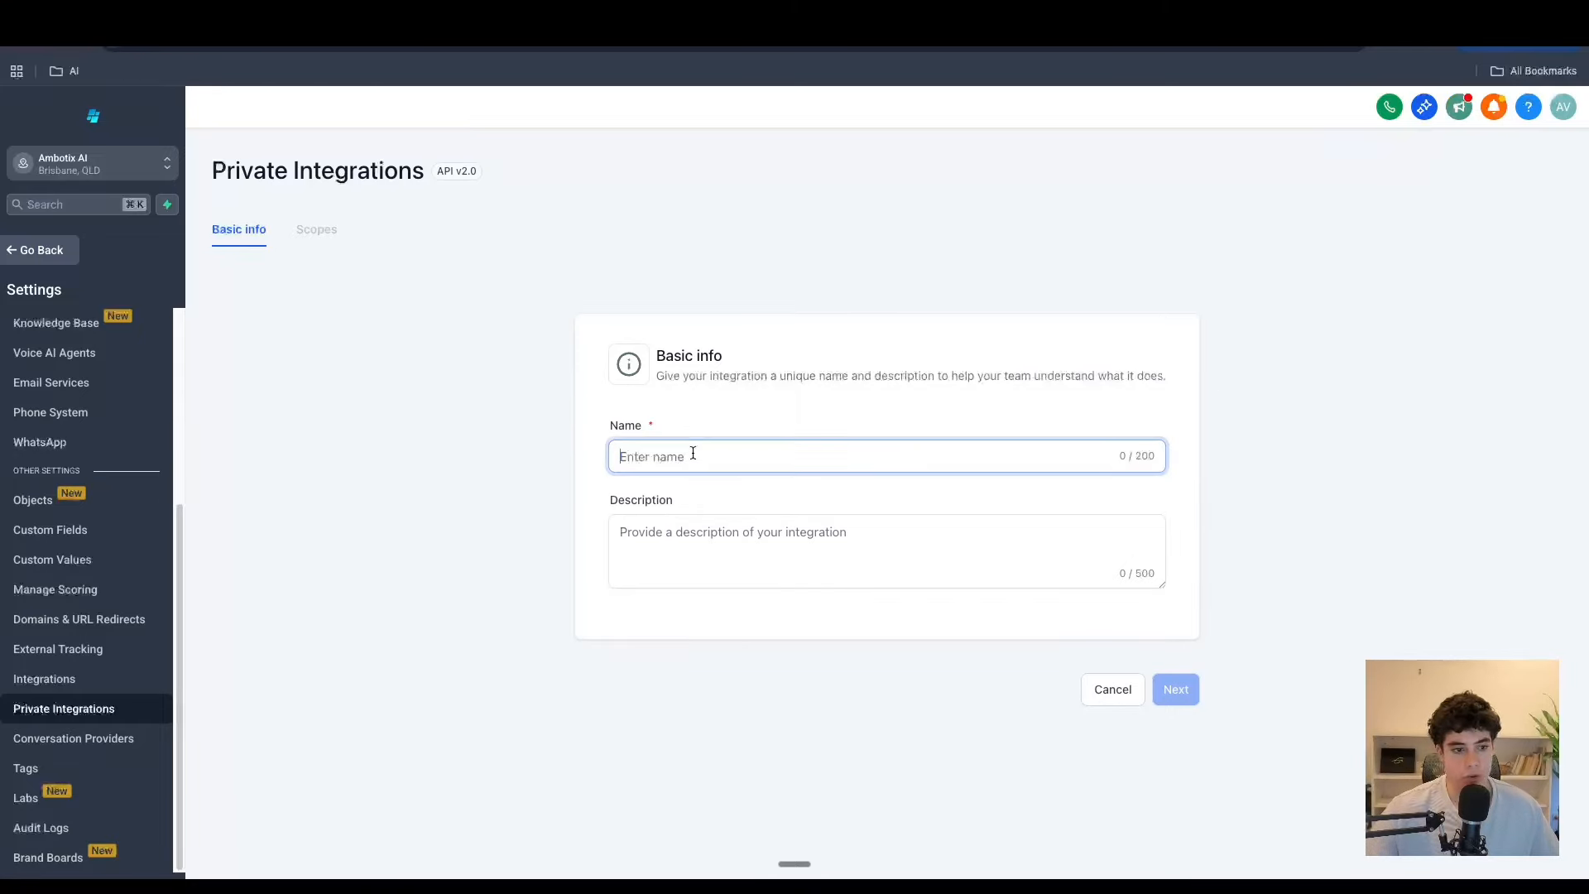
{"action": "type", "text": "n8n"}
{"action": "left_click", "coordinate": [728, 517]}
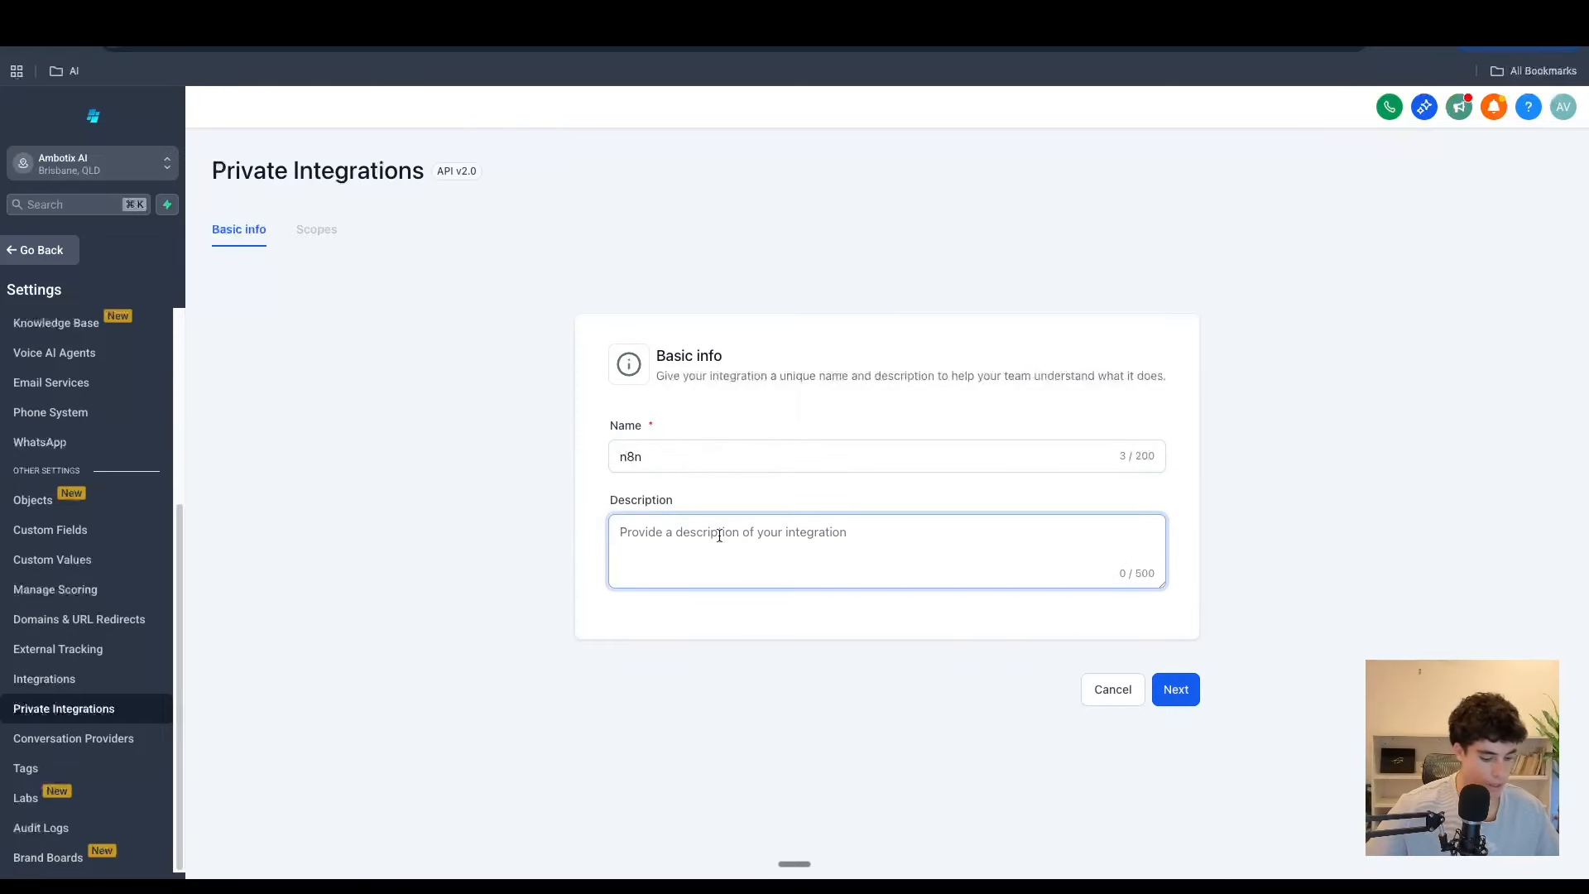
{"action": "type", "text": "n8n test"}
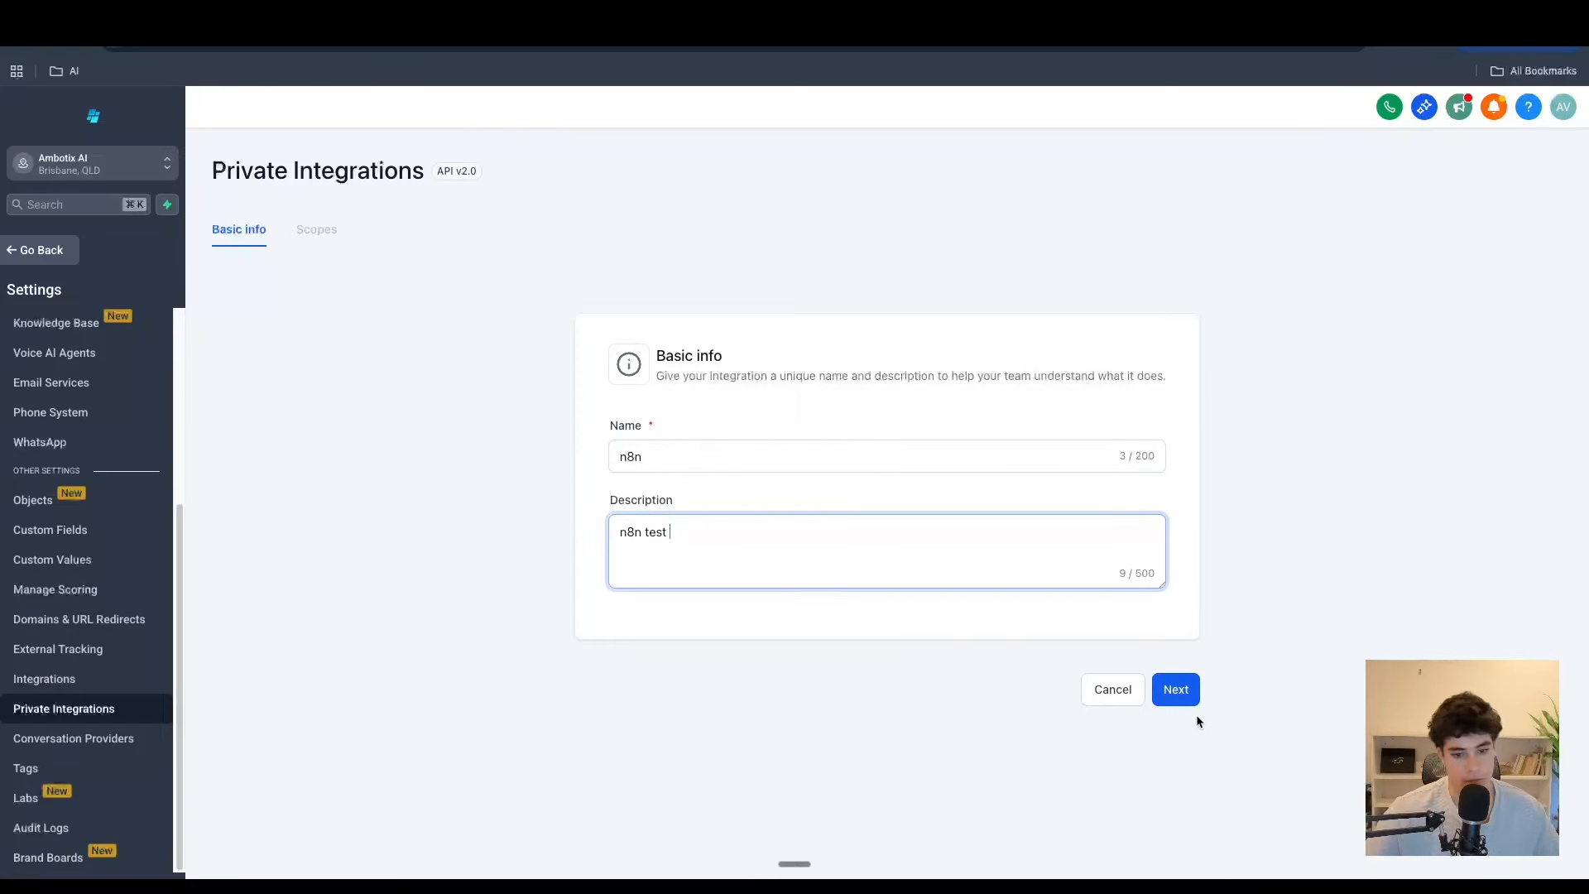
{"action": "left_click", "coordinate": [1190, 691]}
- Look through the available permission scopes for the new private integration, then return to n8n
{"action": "left_click", "coordinate": [811, 444]}
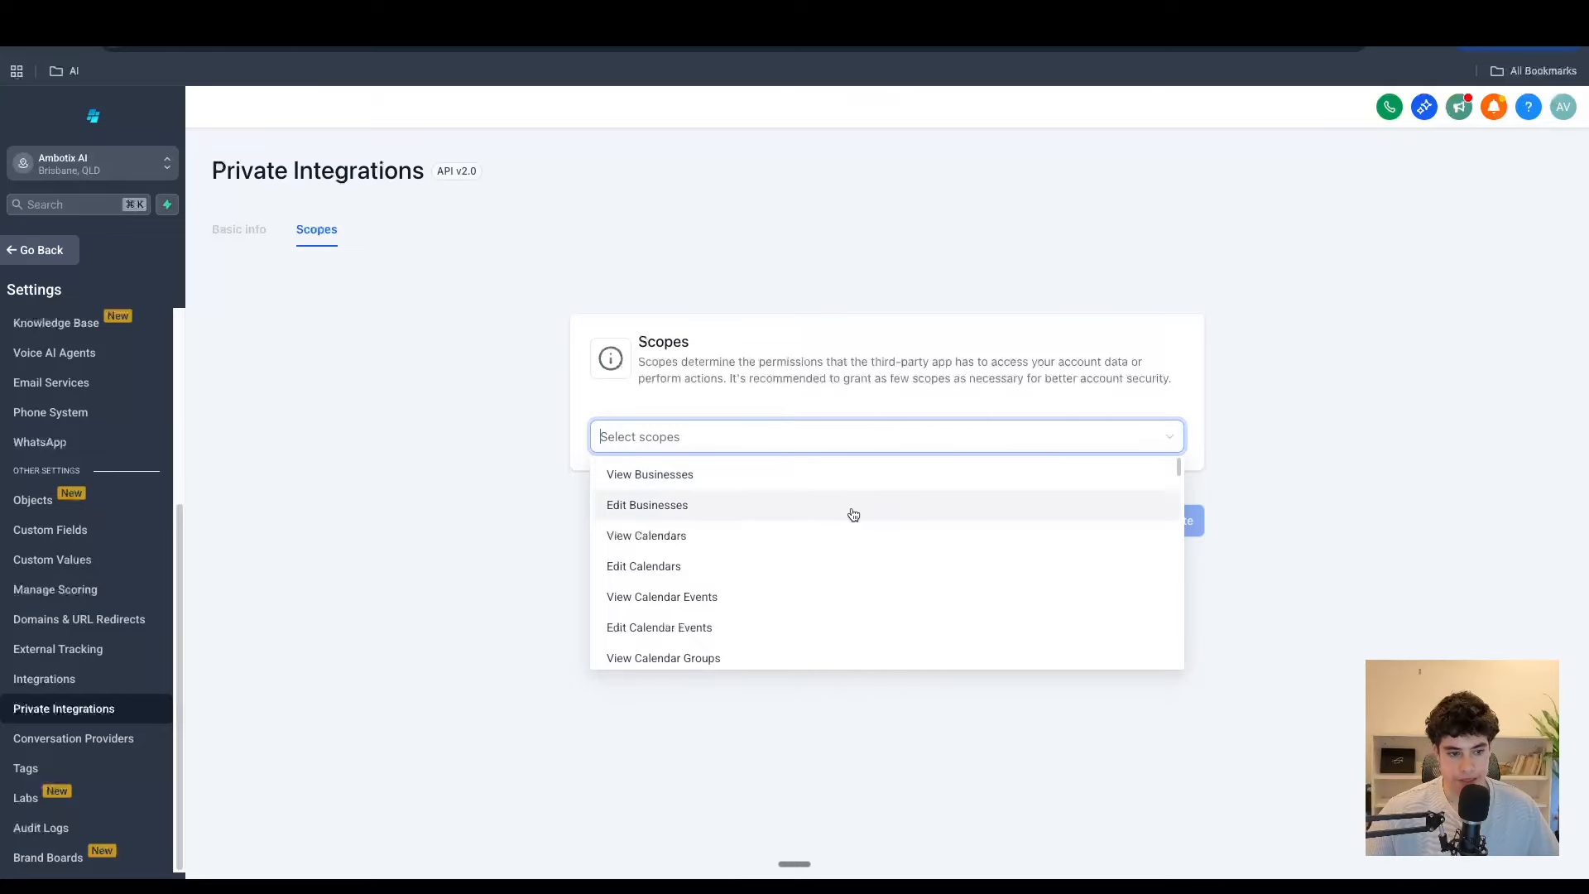
{"action": "scroll", "coordinate": [745, 548], "scroll_direction": "down", "scroll_amount": 3}
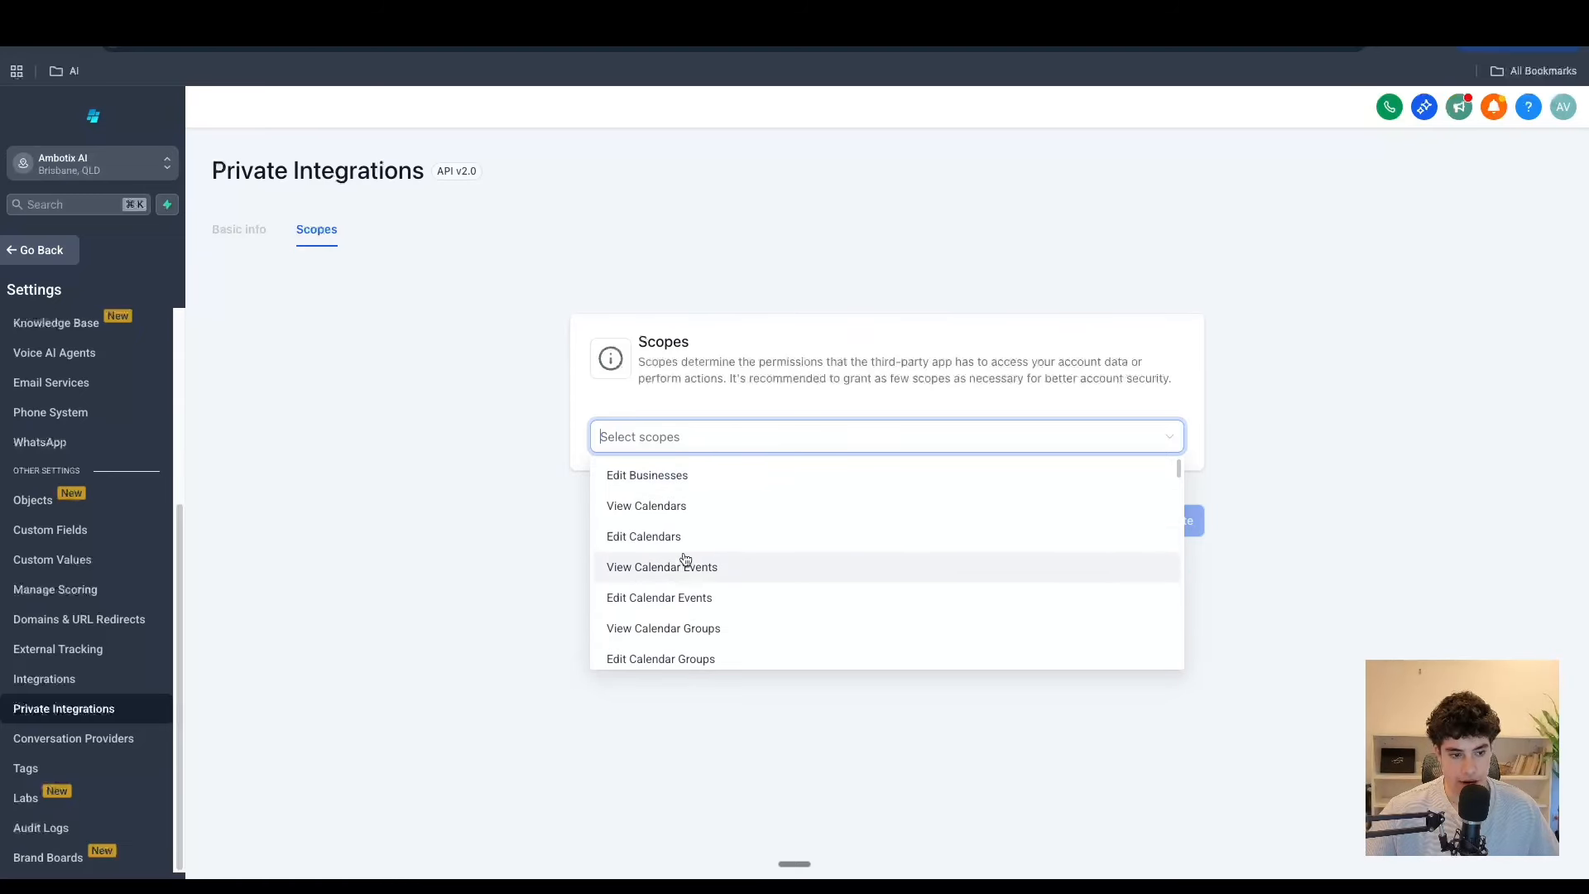
{"action": "scroll", "coordinate": [684, 557], "scroll_direction": "down", "scroll_amount": 10}
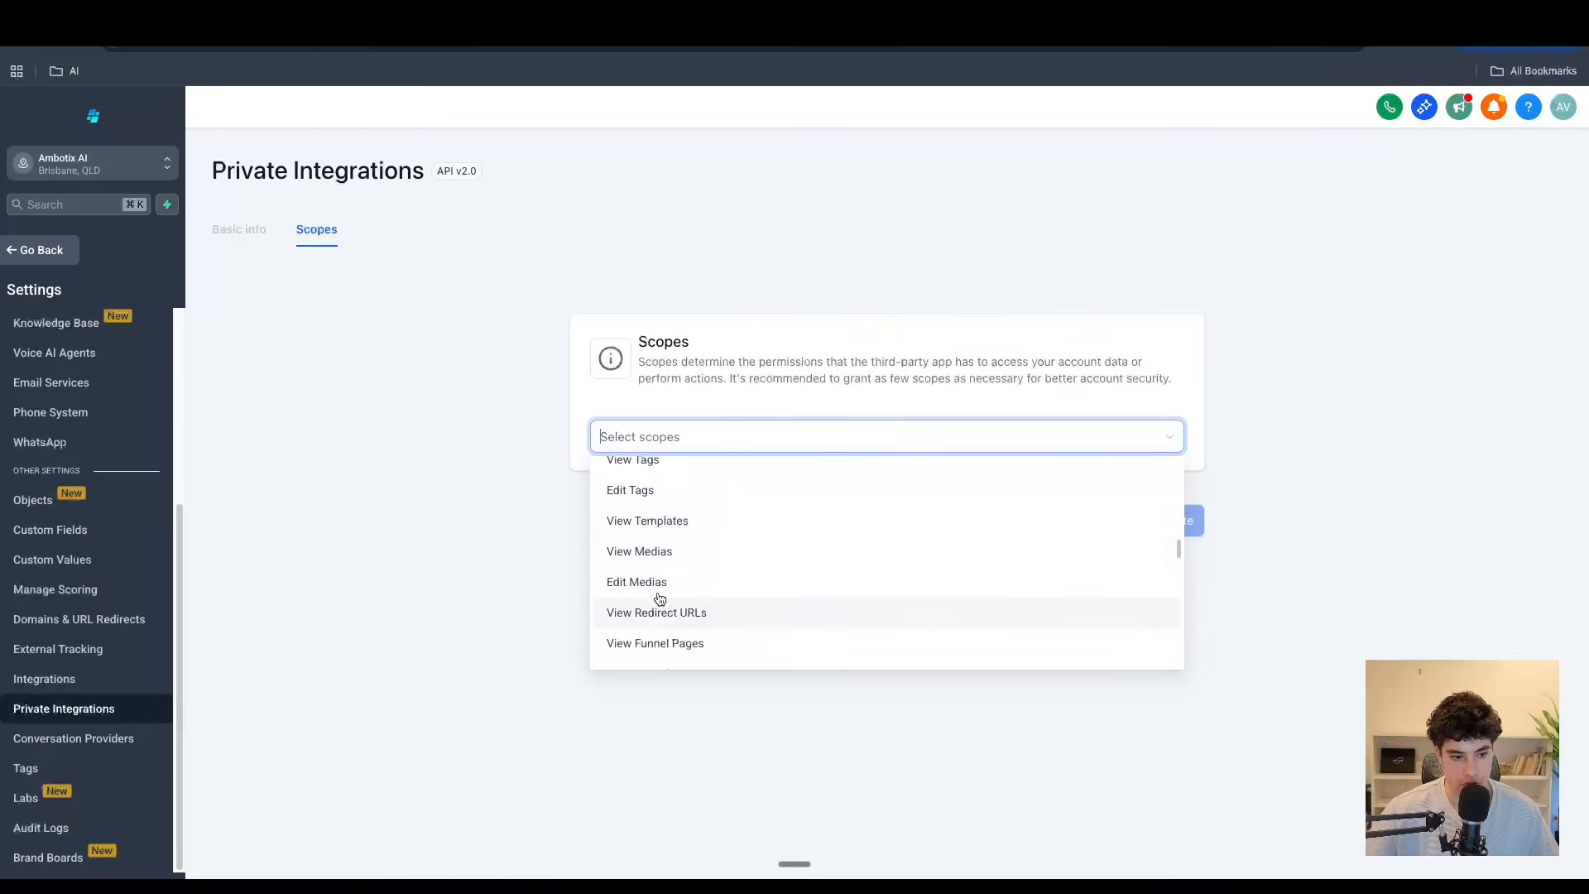
{"action": "scroll", "coordinate": [731, 552], "scroll_direction": "up", "scroll_amount": 10}
{"action": "scroll", "coordinate": [720, 567], "scroll_direction": "down", "scroll_amount": 5}
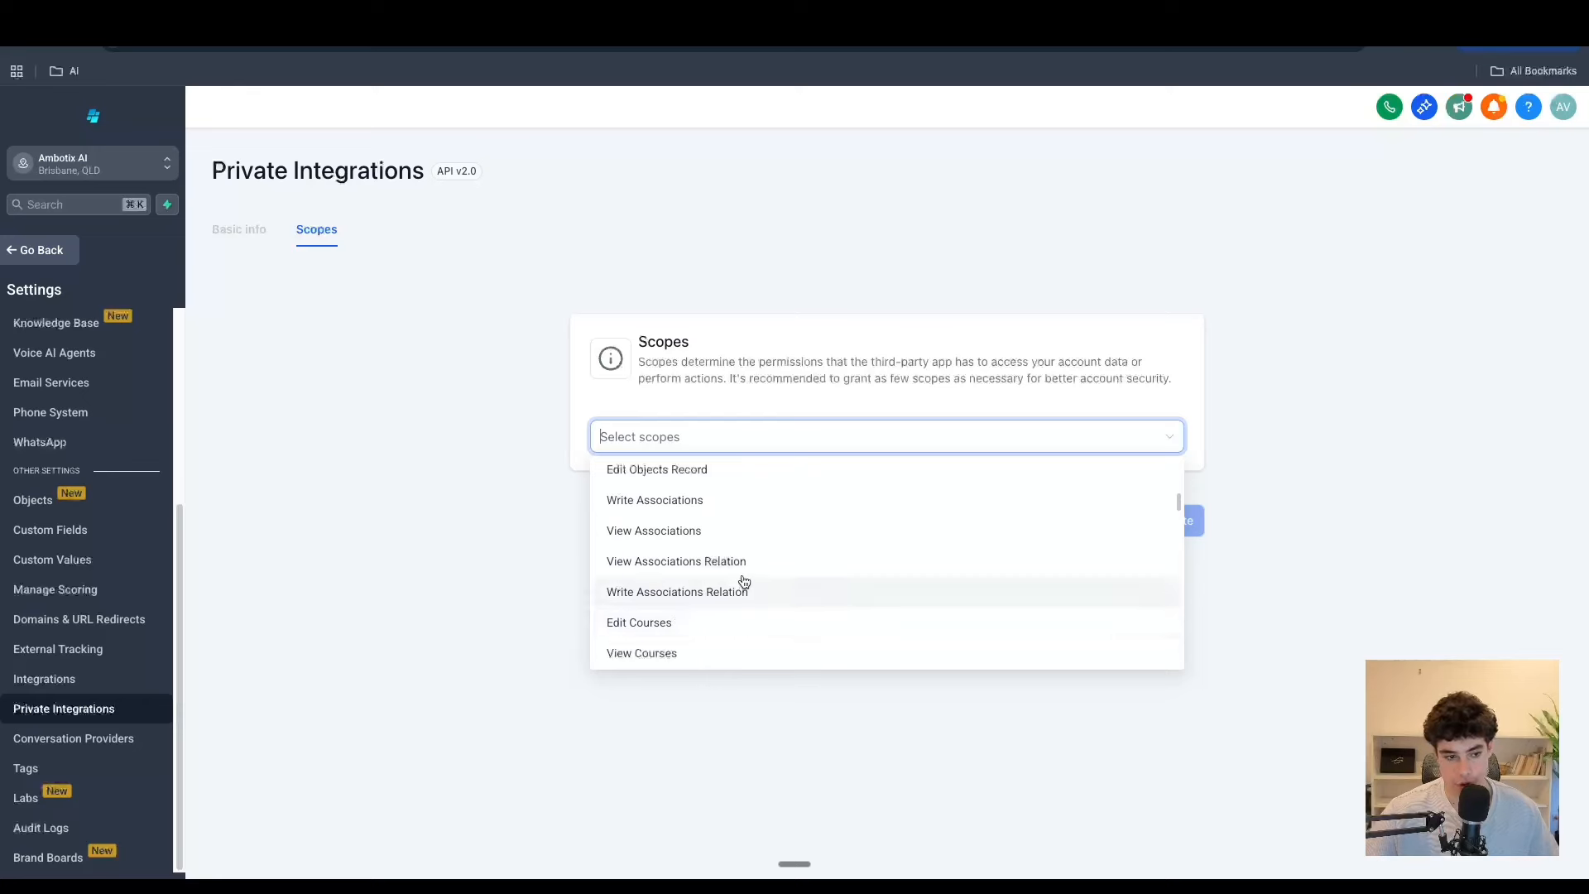
{"action": "scroll", "coordinate": [743, 583], "scroll_direction": "up", "scroll_amount": 6}
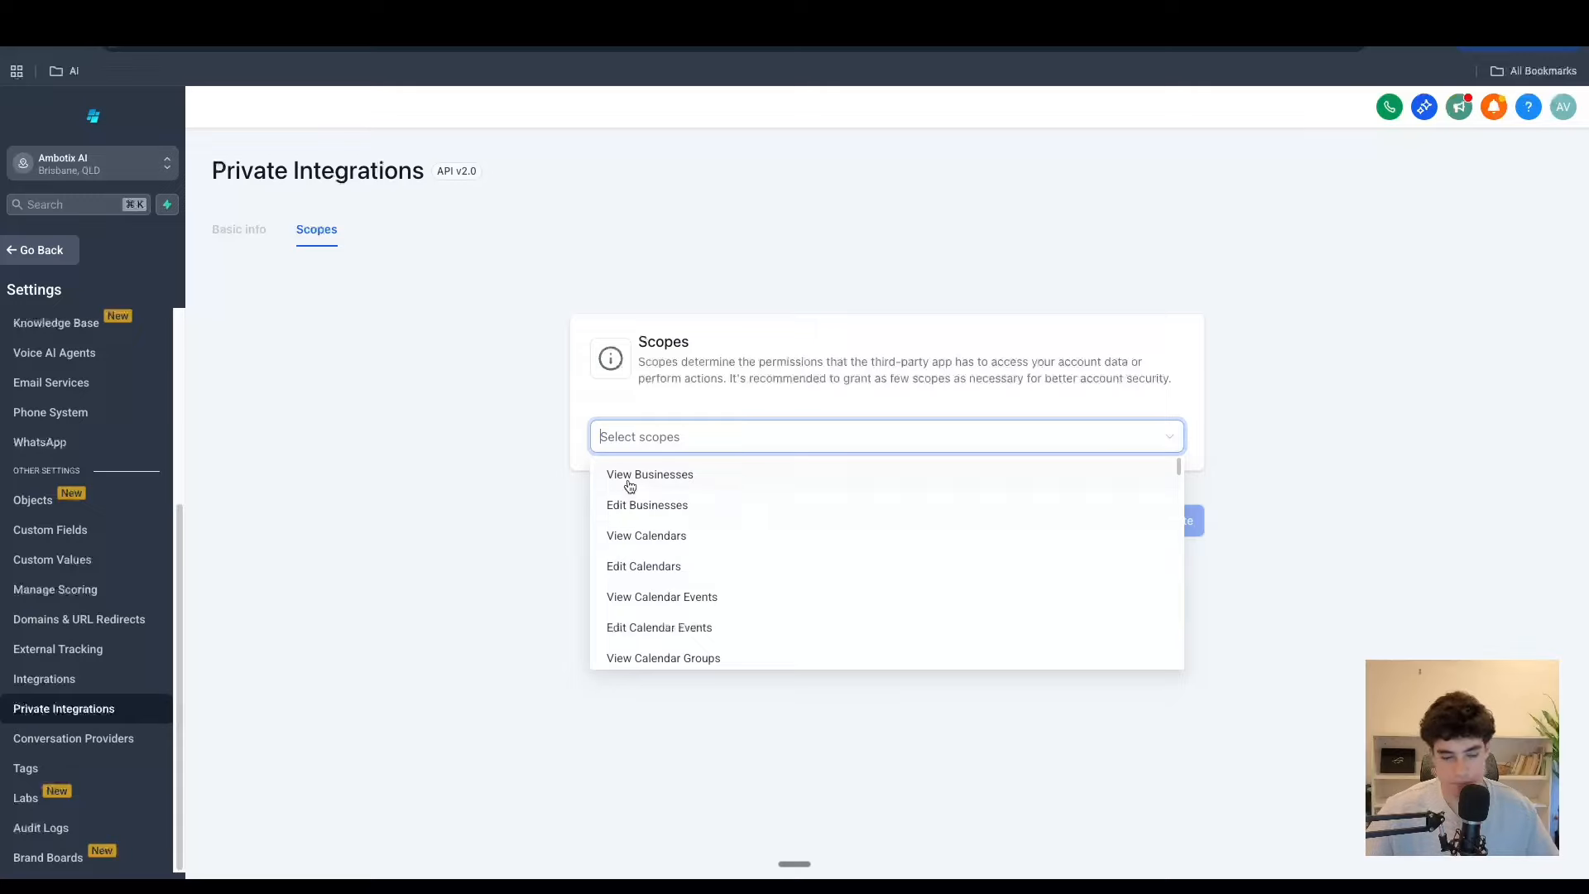
{"action": "left_click", "coordinate": [685, 436]}
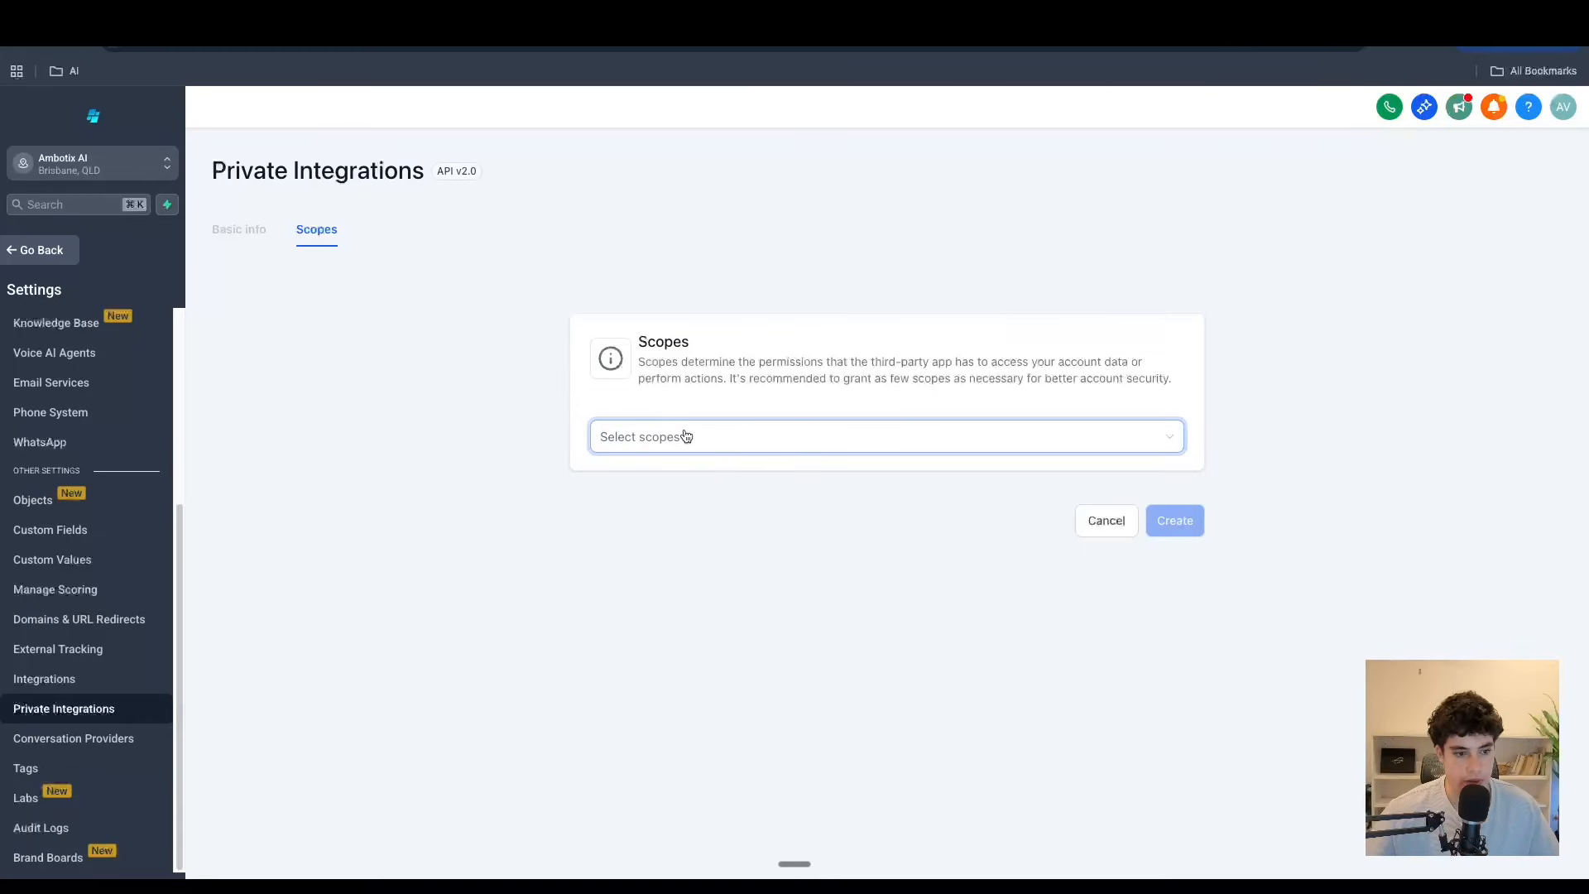
{"action": "left_click", "coordinate": [685, 436]}
{"action": "scroll", "coordinate": [684, 524], "scroll_direction": "down", "scroll_amount": 3}
{"action": "left_click", "coordinate": [259, 516]}
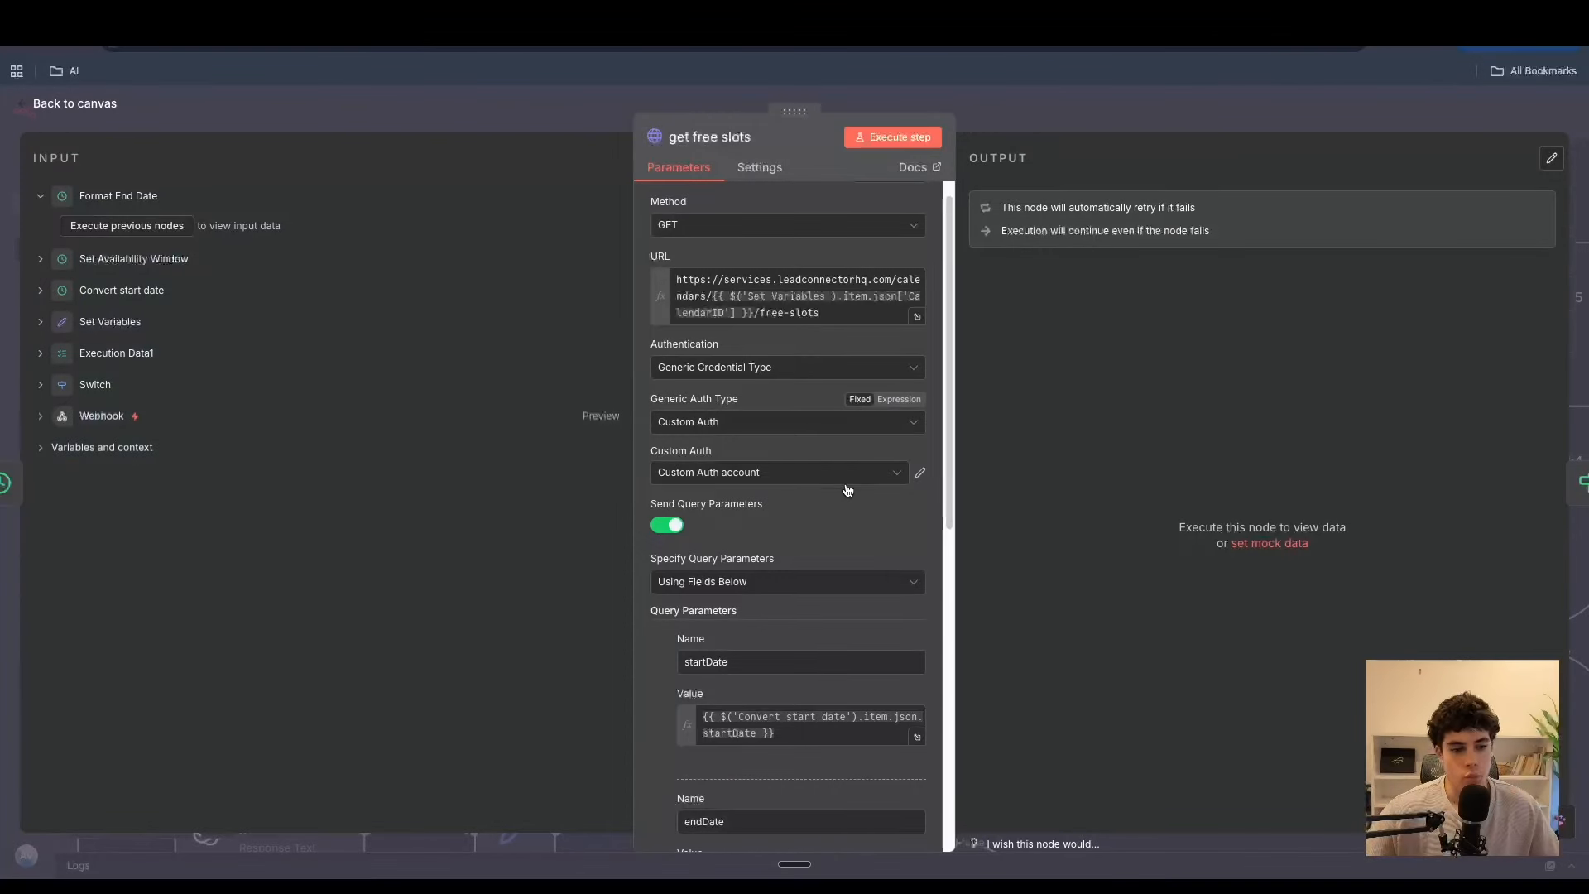
- Open the Custom Auth account credential and locate the API token in its Authorization header
{"action": "left_click", "coordinate": [919, 475]}
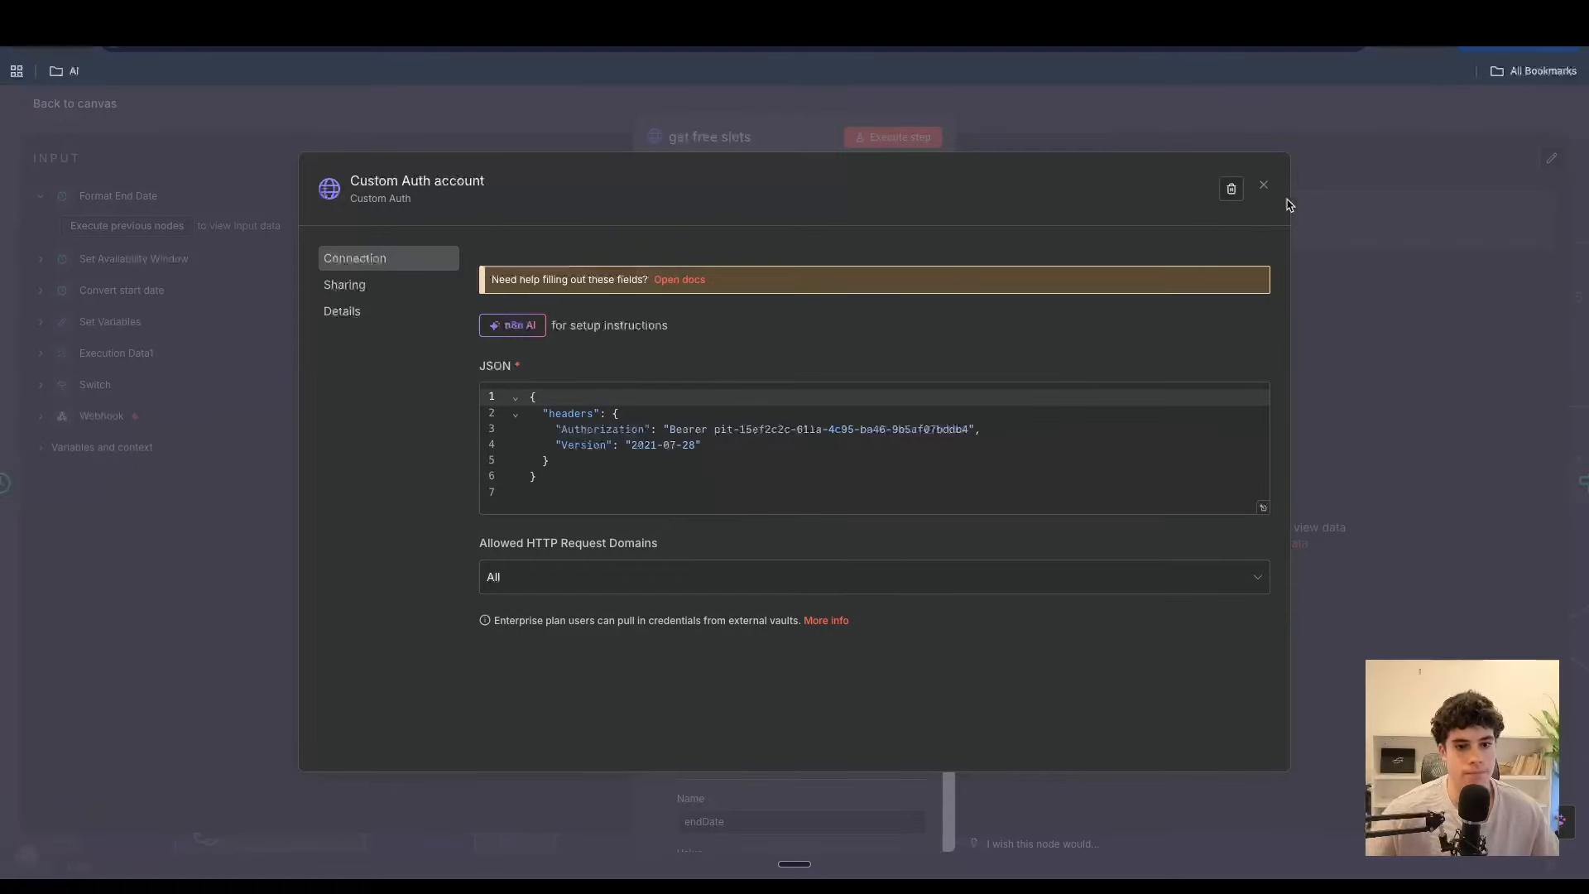
{"action": "left_click", "coordinate": [1264, 185]}
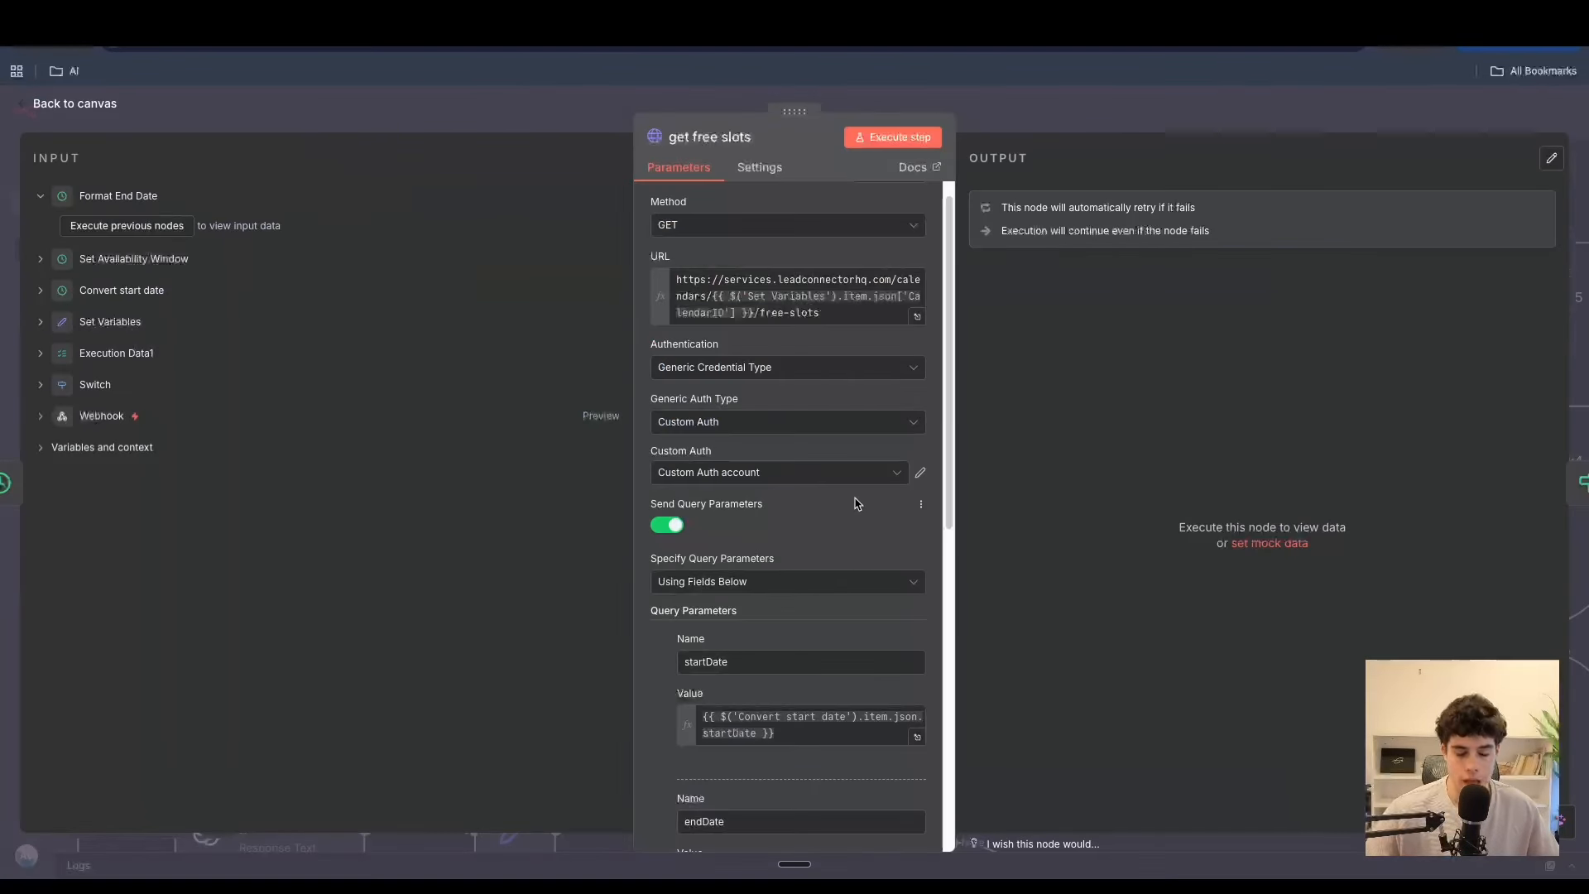
{"action": "left_click", "coordinate": [919, 473]}
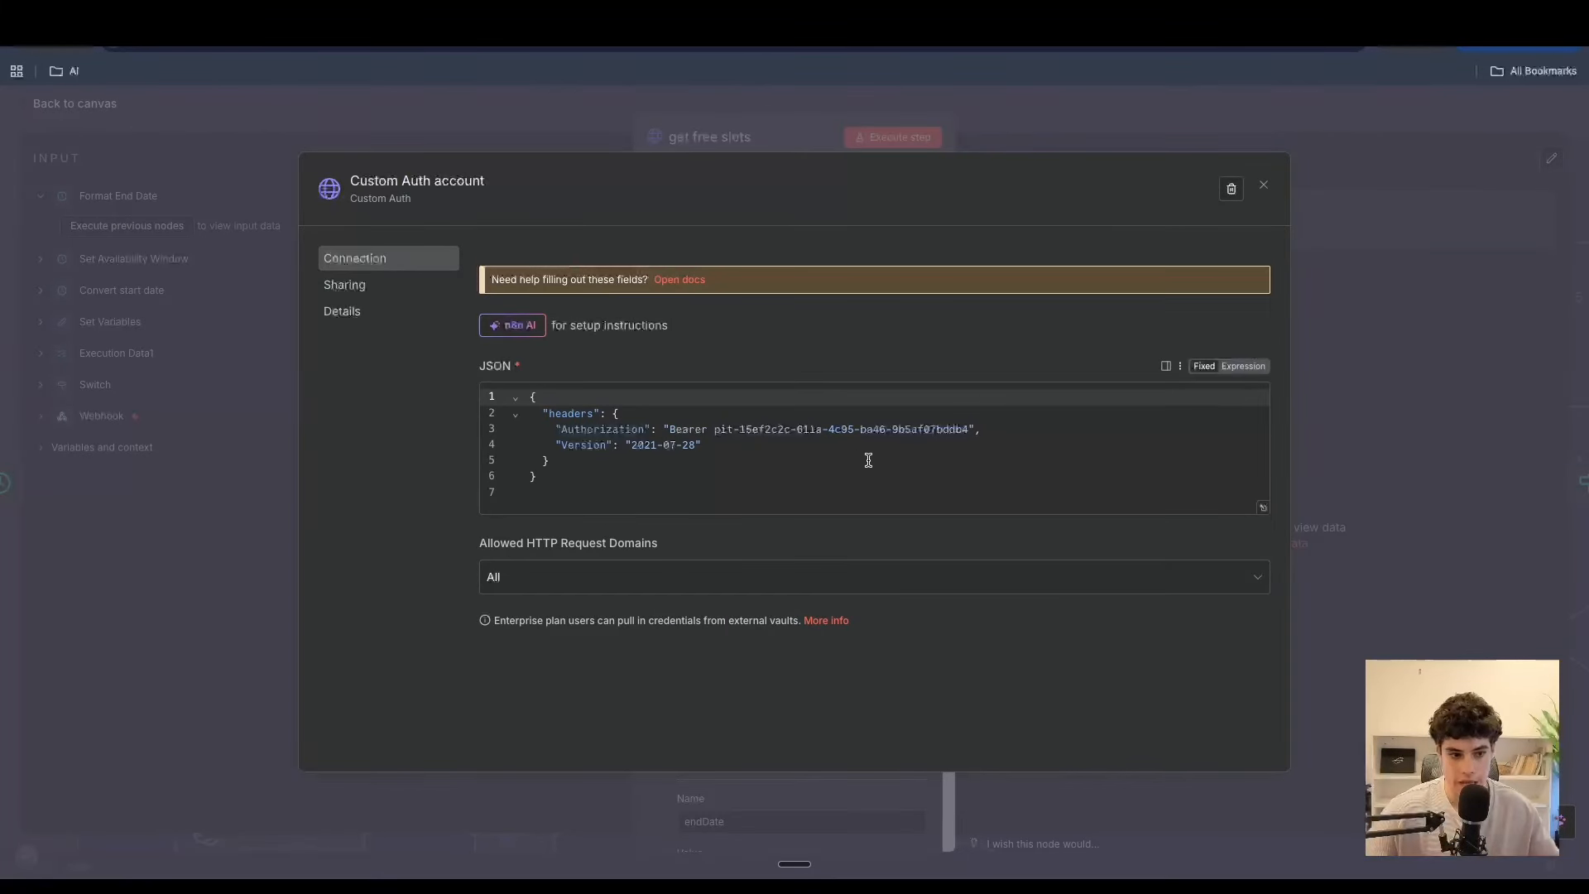
{"action": "left_click_drag", "start_coordinate": [715, 428], "coordinate": [971, 421]}
{"action": "left_click", "coordinate": [931, 427]}
{"action": "double_click", "coordinate": [930, 427]}
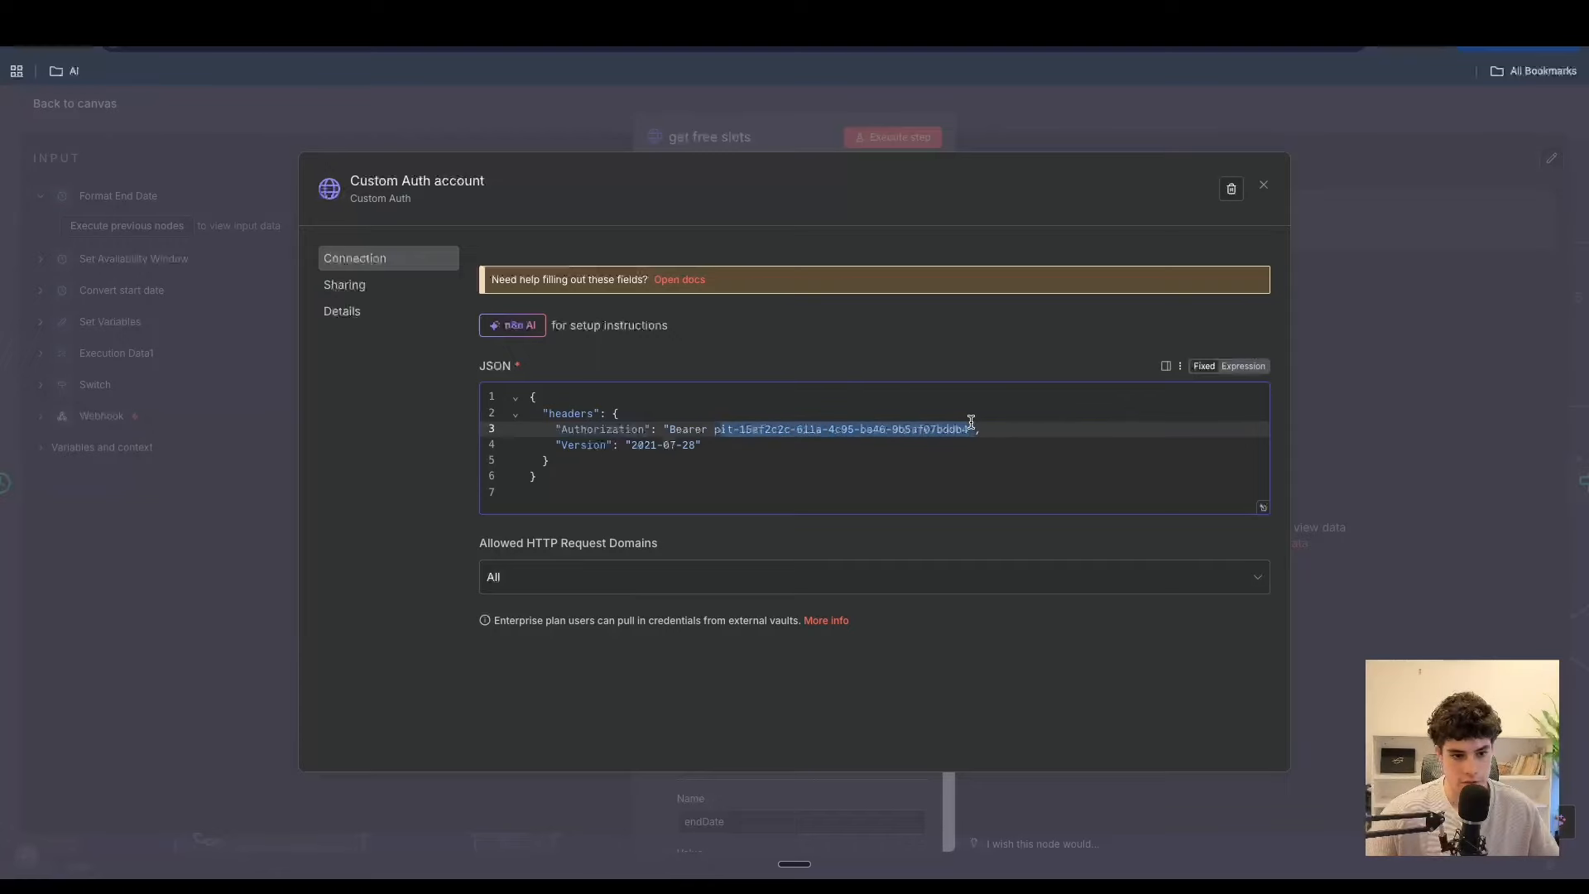
{"action": "left_click", "coordinate": [968, 420]}
{"action": "left_click_drag", "start_coordinate": [713, 428], "coordinate": [965, 427]}
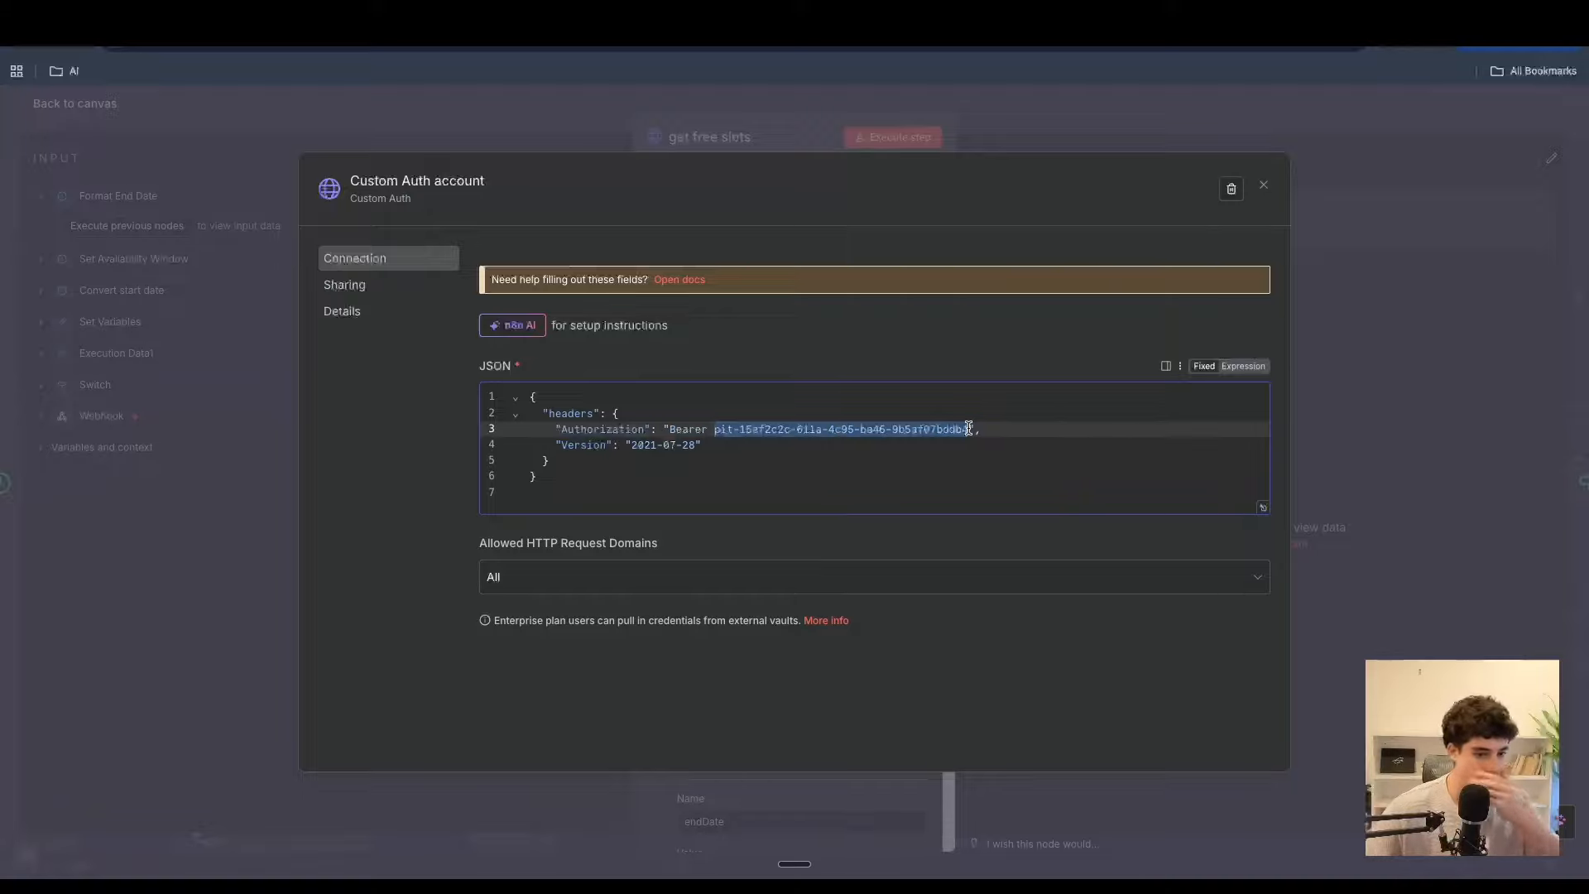
- Examine the Bearer prefix and the complete headers JSON around the token, and close the Custom Auth credential
{"action": "left_click_drag", "start_coordinate": [670, 429], "coordinate": [719, 428]}
{"action": "left_click", "coordinate": [719, 428]}
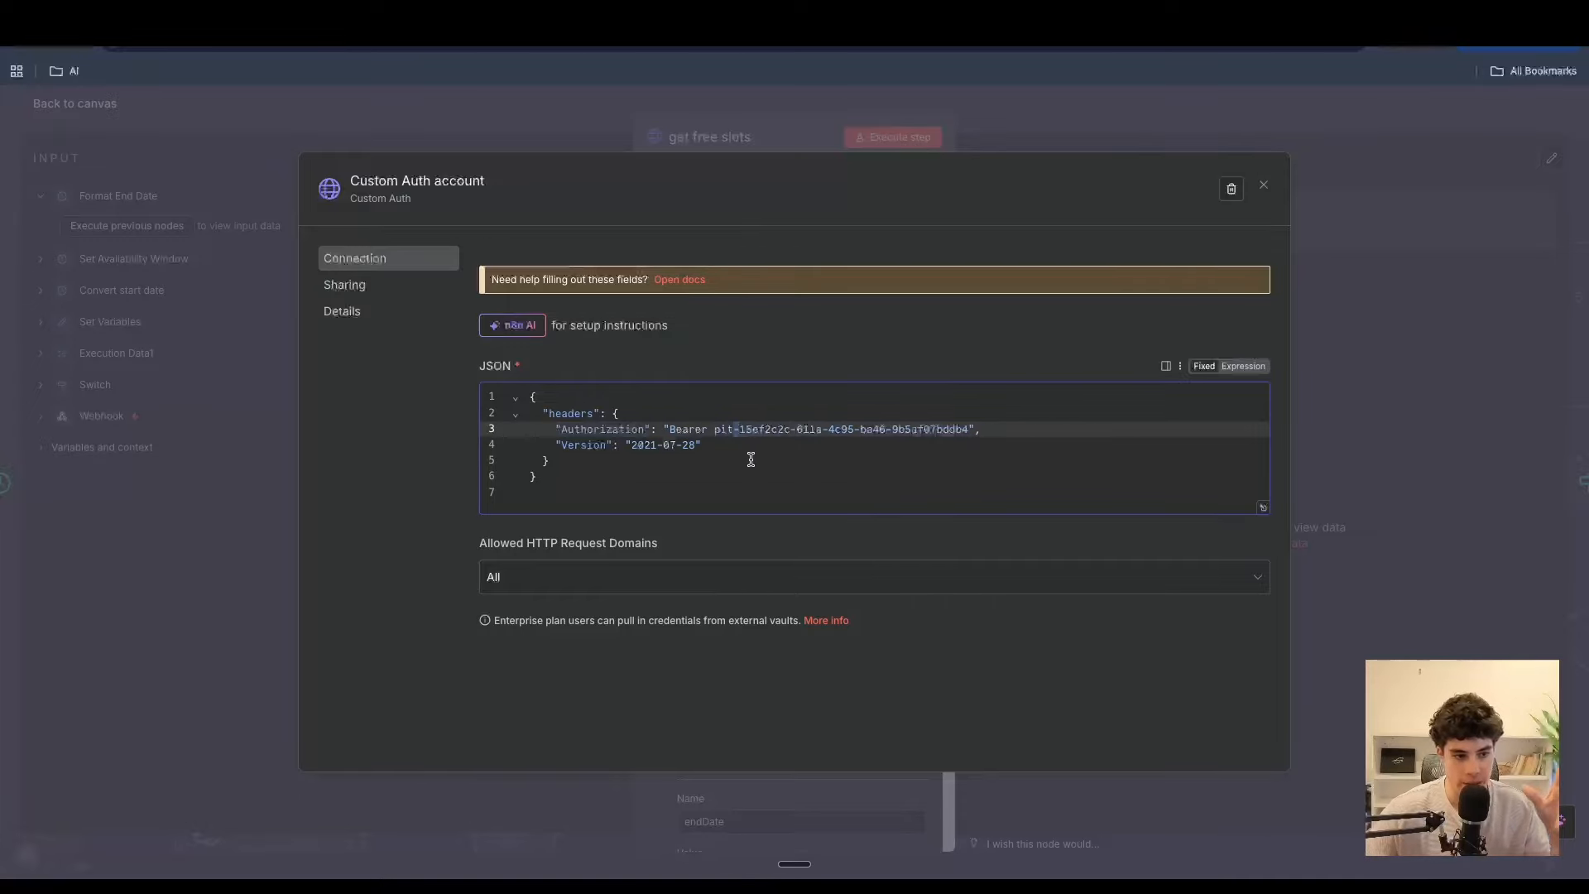
{"action": "left_click", "coordinate": [679, 471]}
{"action": "key", "text": "ctrl+a"}
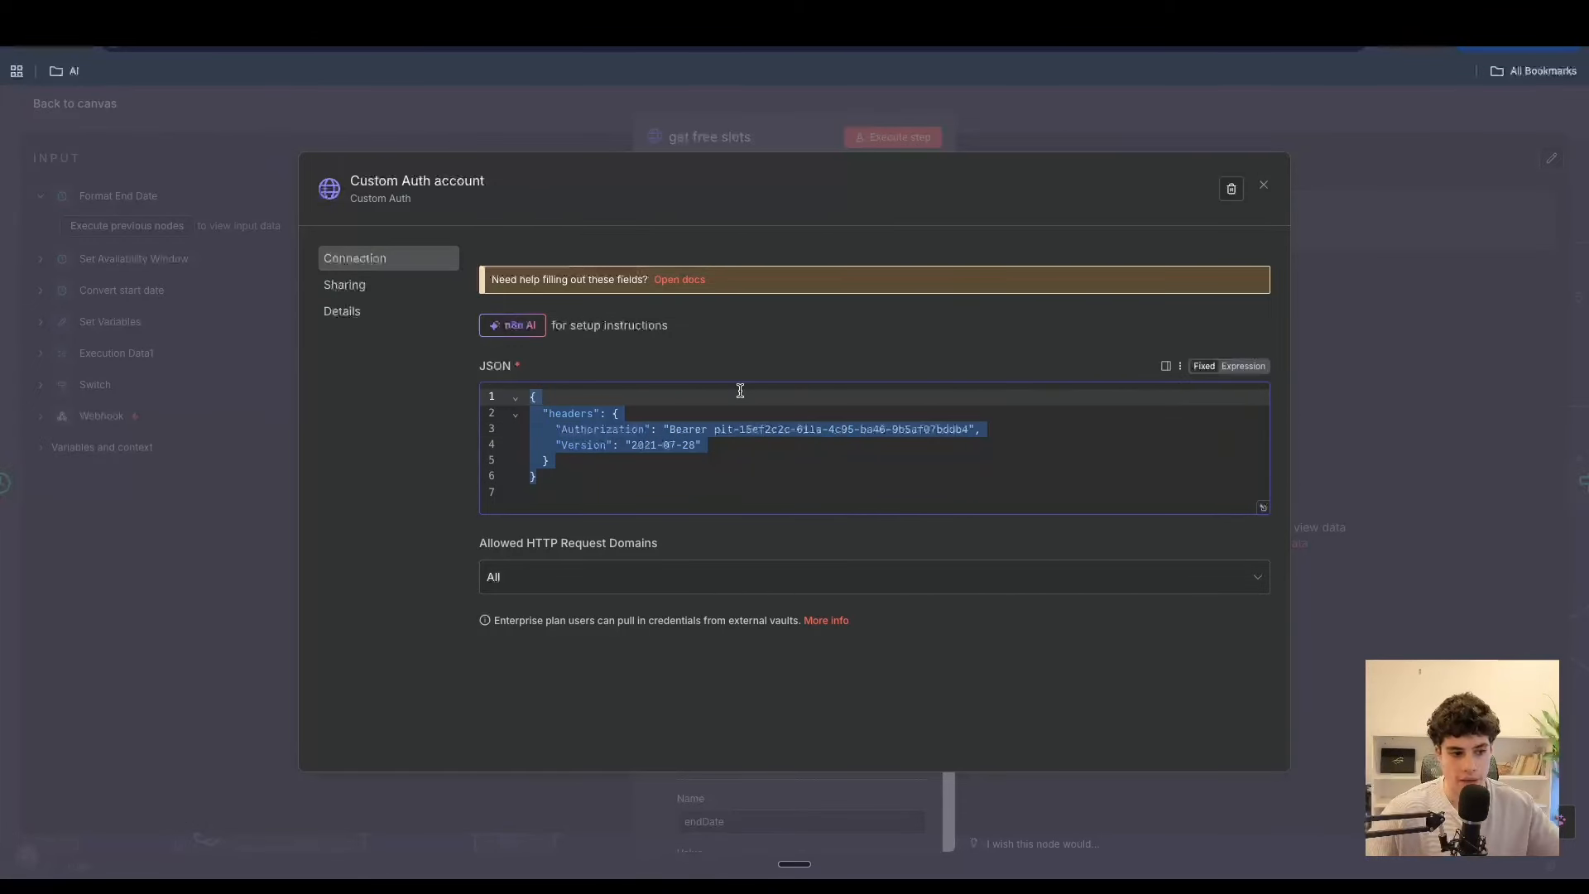
{"action": "left_click", "coordinate": [744, 415]}
{"action": "left_click_drag", "start_coordinate": [713, 429], "coordinate": [972, 422]}
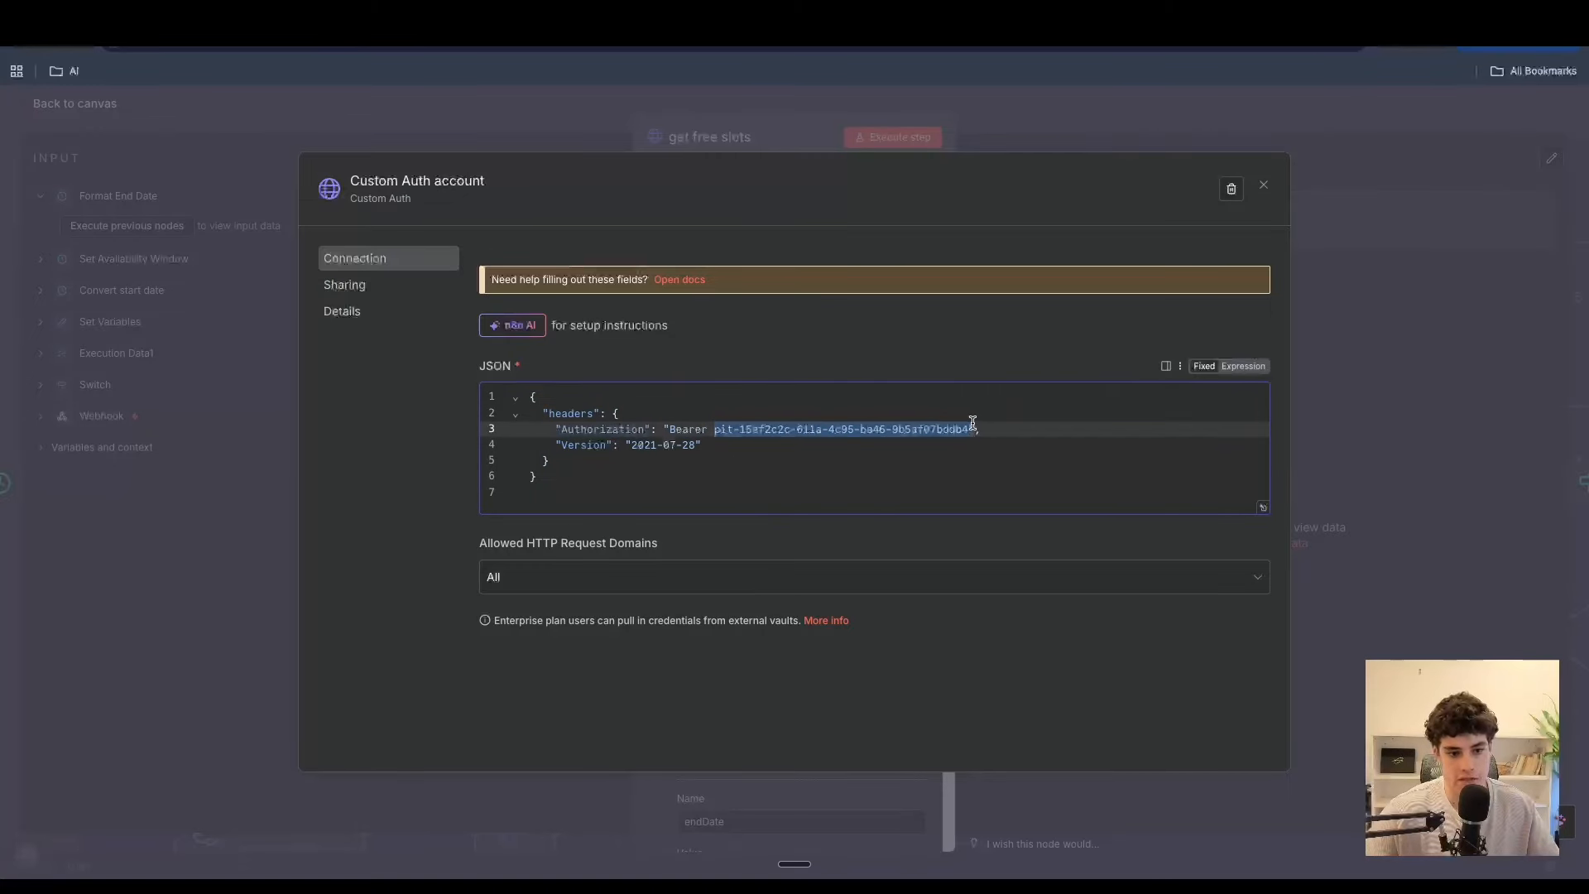
{"action": "left_click", "coordinate": [1460, 348]}
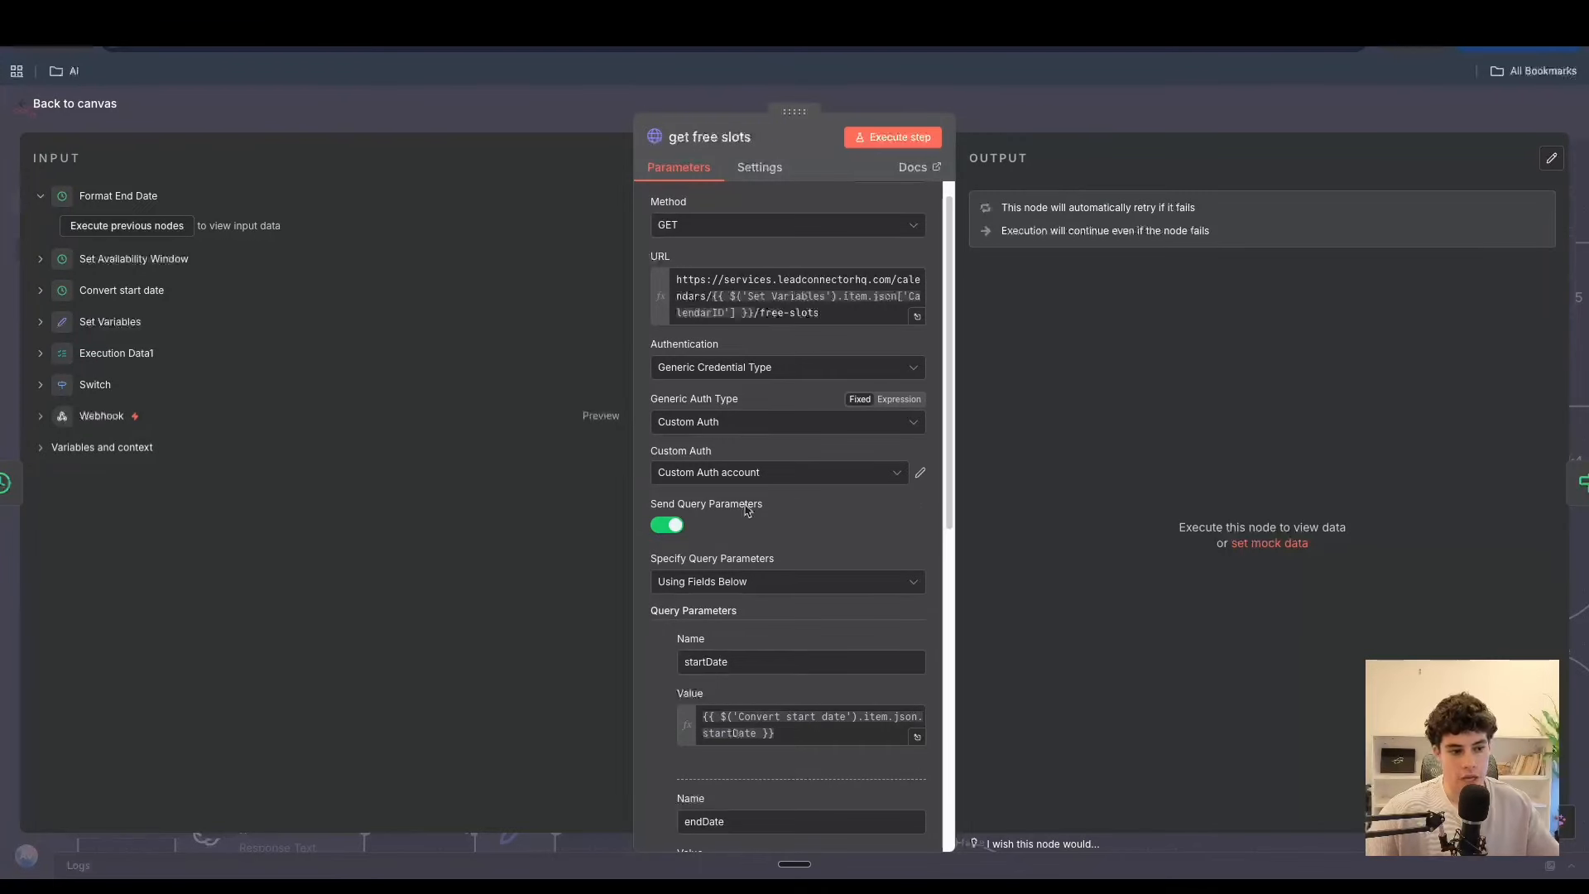
- Reopen the get free slots node and check the value expressions of its startDate and endDate query parameters
{"action": "left_click", "coordinate": [92, 109]}
{"action": "scroll", "coordinate": [985, 447], "scroll_direction": "down", "scroll_amount": 6}
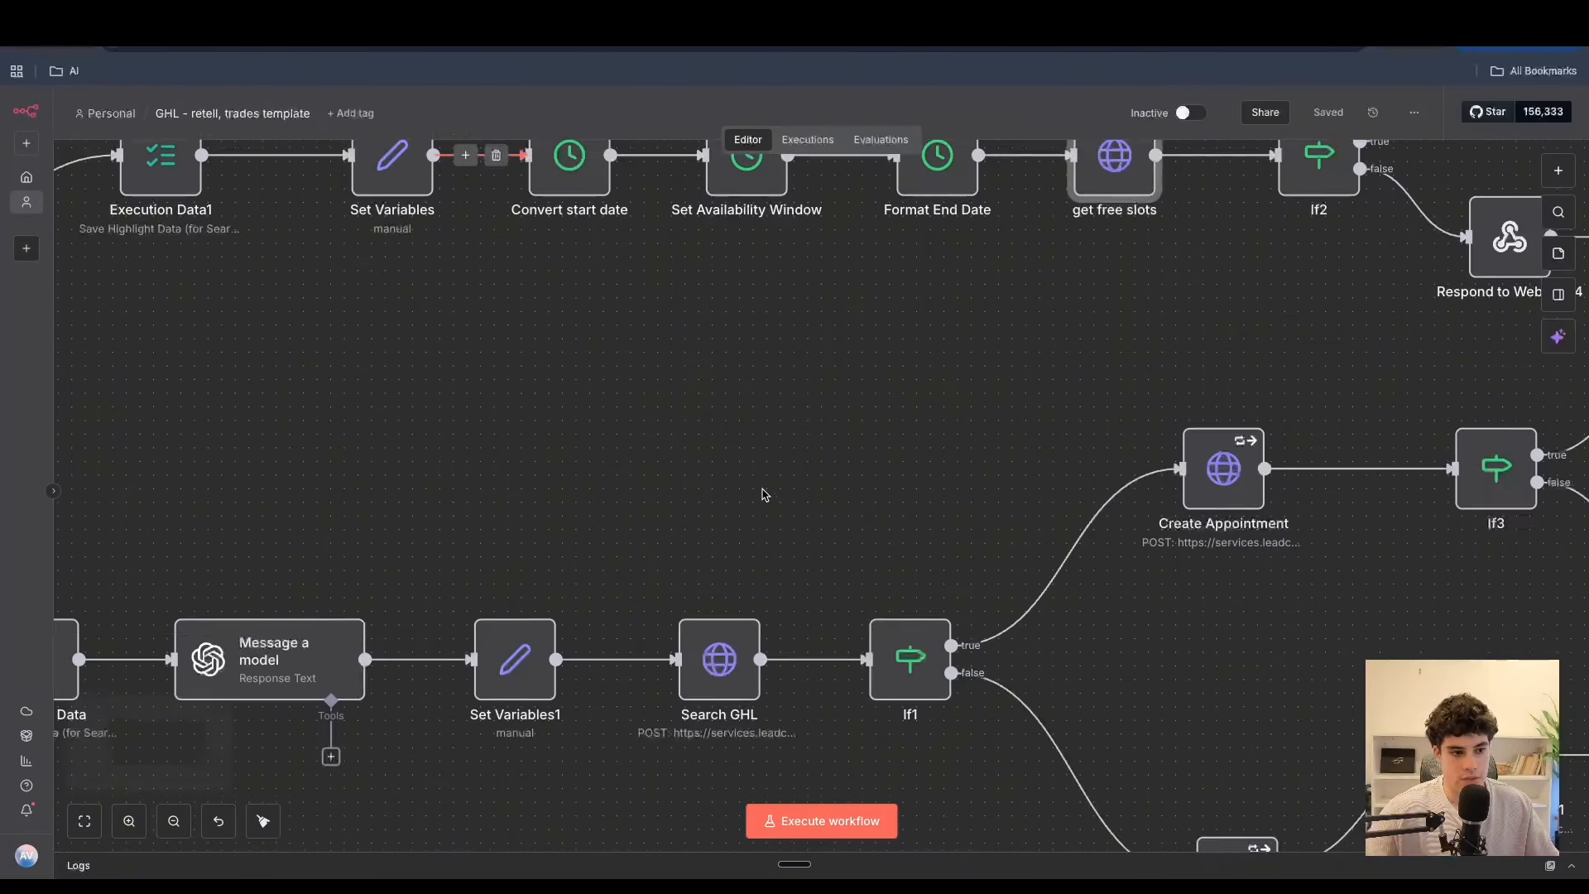
{"action": "scroll", "coordinate": [1100, 397], "scroll_direction": "up", "scroll_amount": 5}
{"action": "scroll", "coordinate": [1130, 331], "scroll_direction": "up", "scroll_amount": 3}
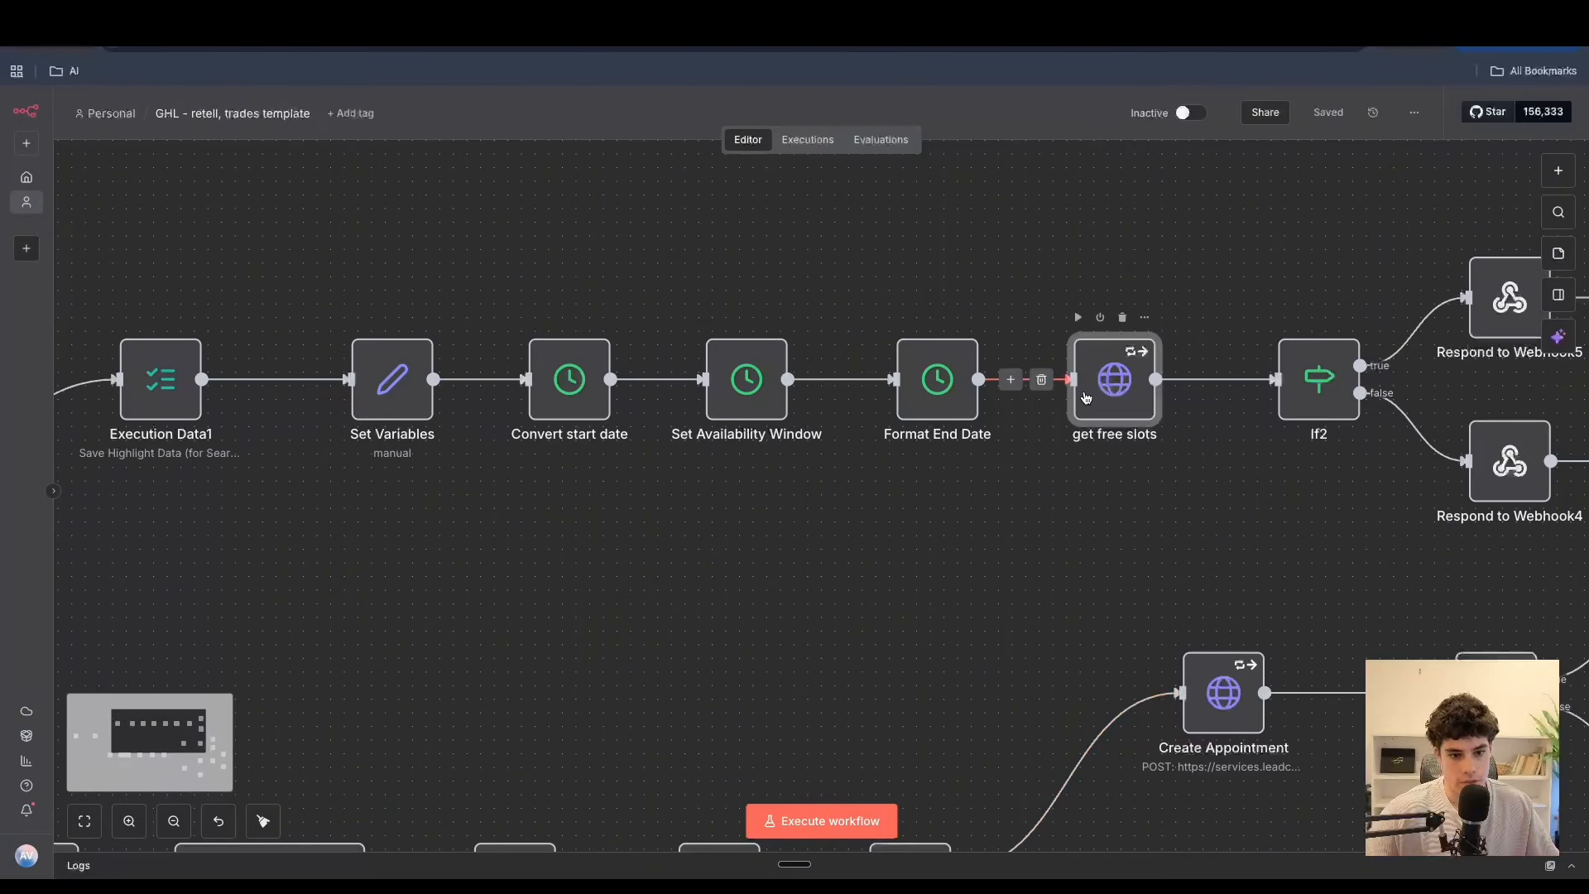
{"action": "double_click", "coordinate": [1088, 393]}
{"action": "scroll", "coordinate": [851, 464], "scroll_direction": "down", "scroll_amount": 4}
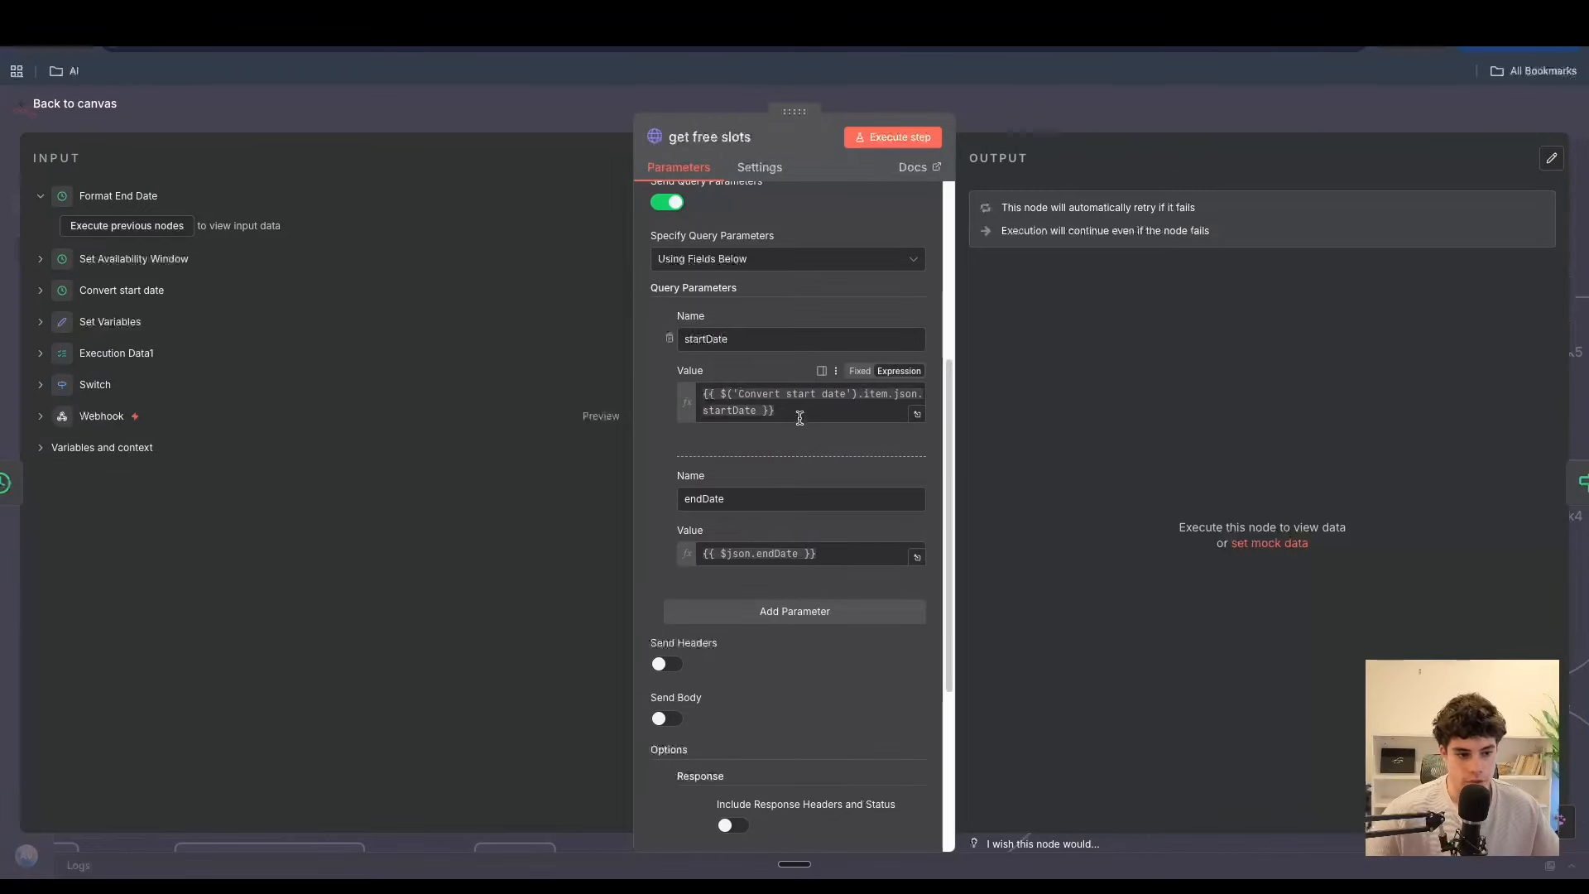
{"action": "triple_click", "coordinate": [849, 553]}
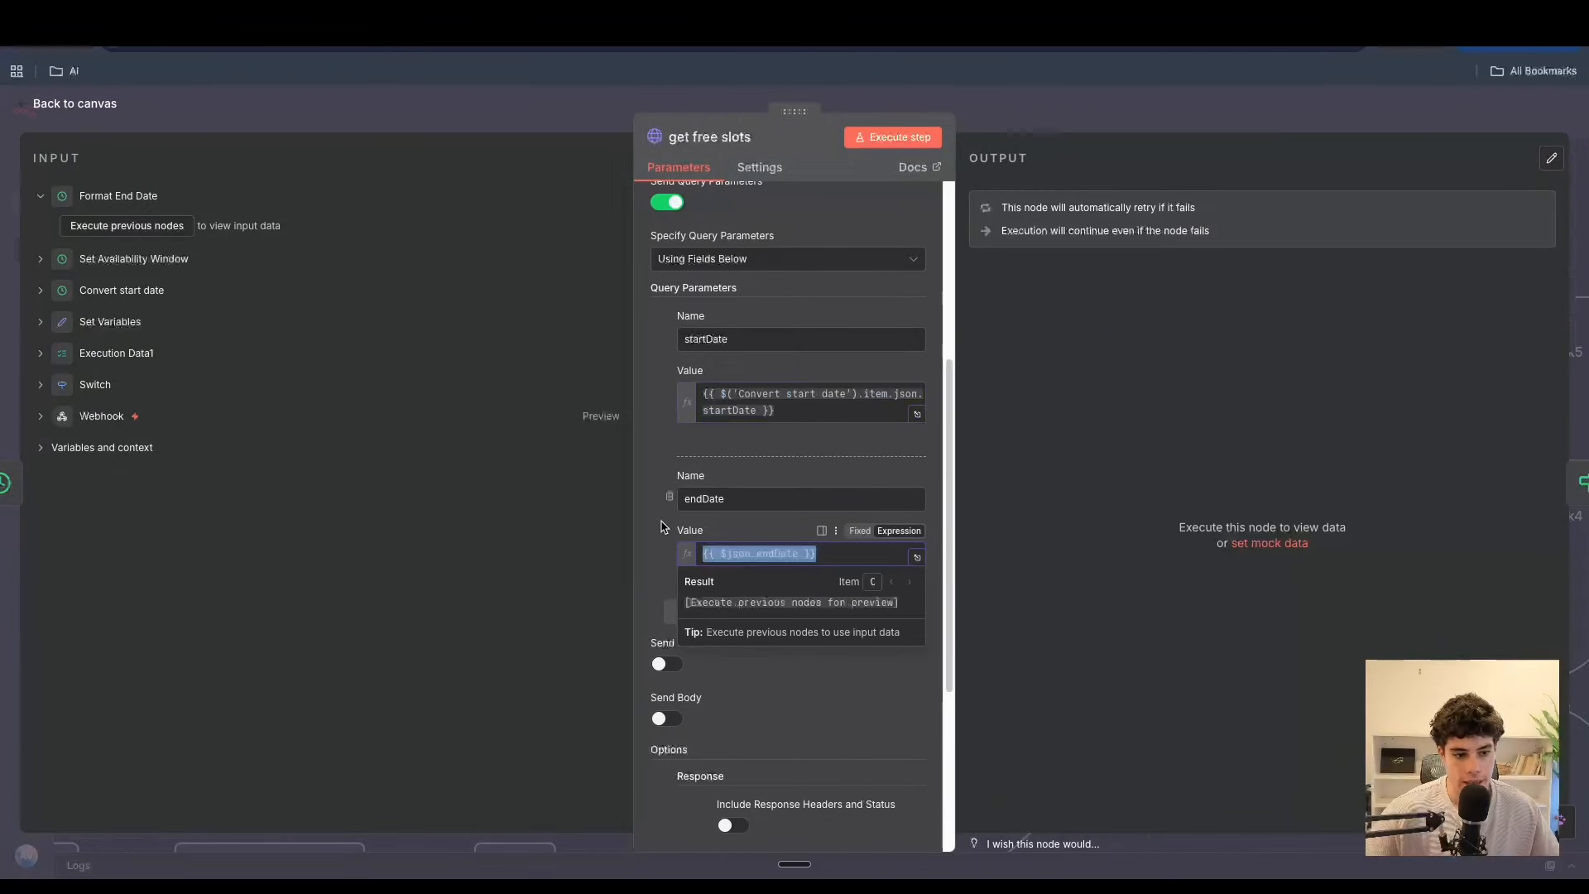
- Leave the get free slots node and open the If2 node that follows it for inspection
{"action": "left_click", "coordinate": [86, 106]}
{"action": "scroll", "coordinate": [1004, 573], "scroll_direction": "right", "scroll_amount": 5}
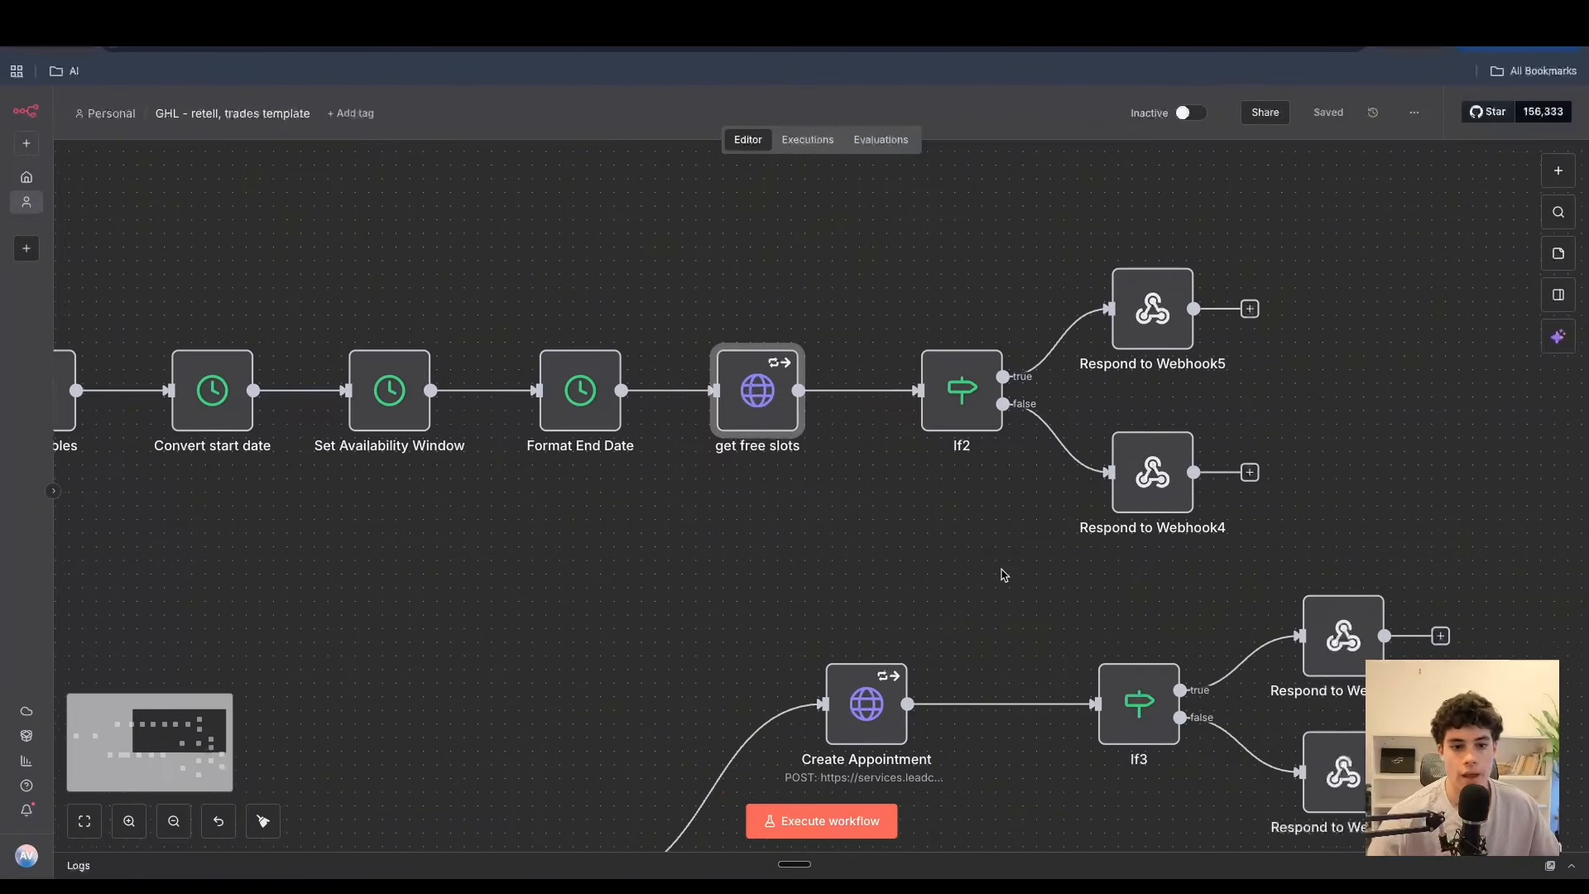
{"action": "scroll", "coordinate": [1004, 572], "scroll_direction": "right", "scroll_amount": 1}
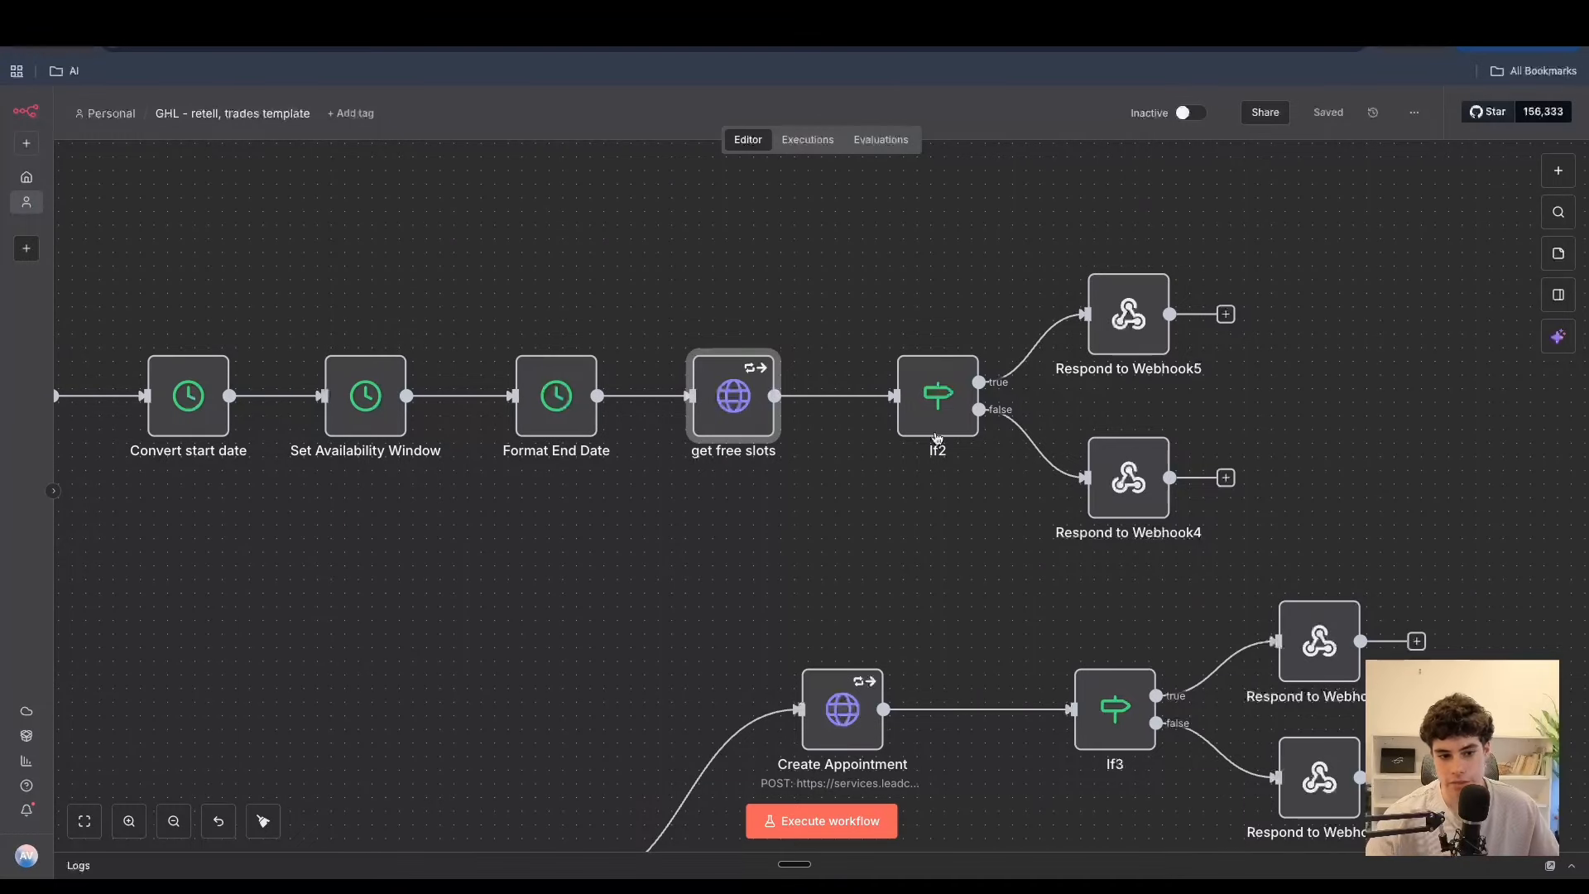
{"action": "double_click", "coordinate": [937, 395]}
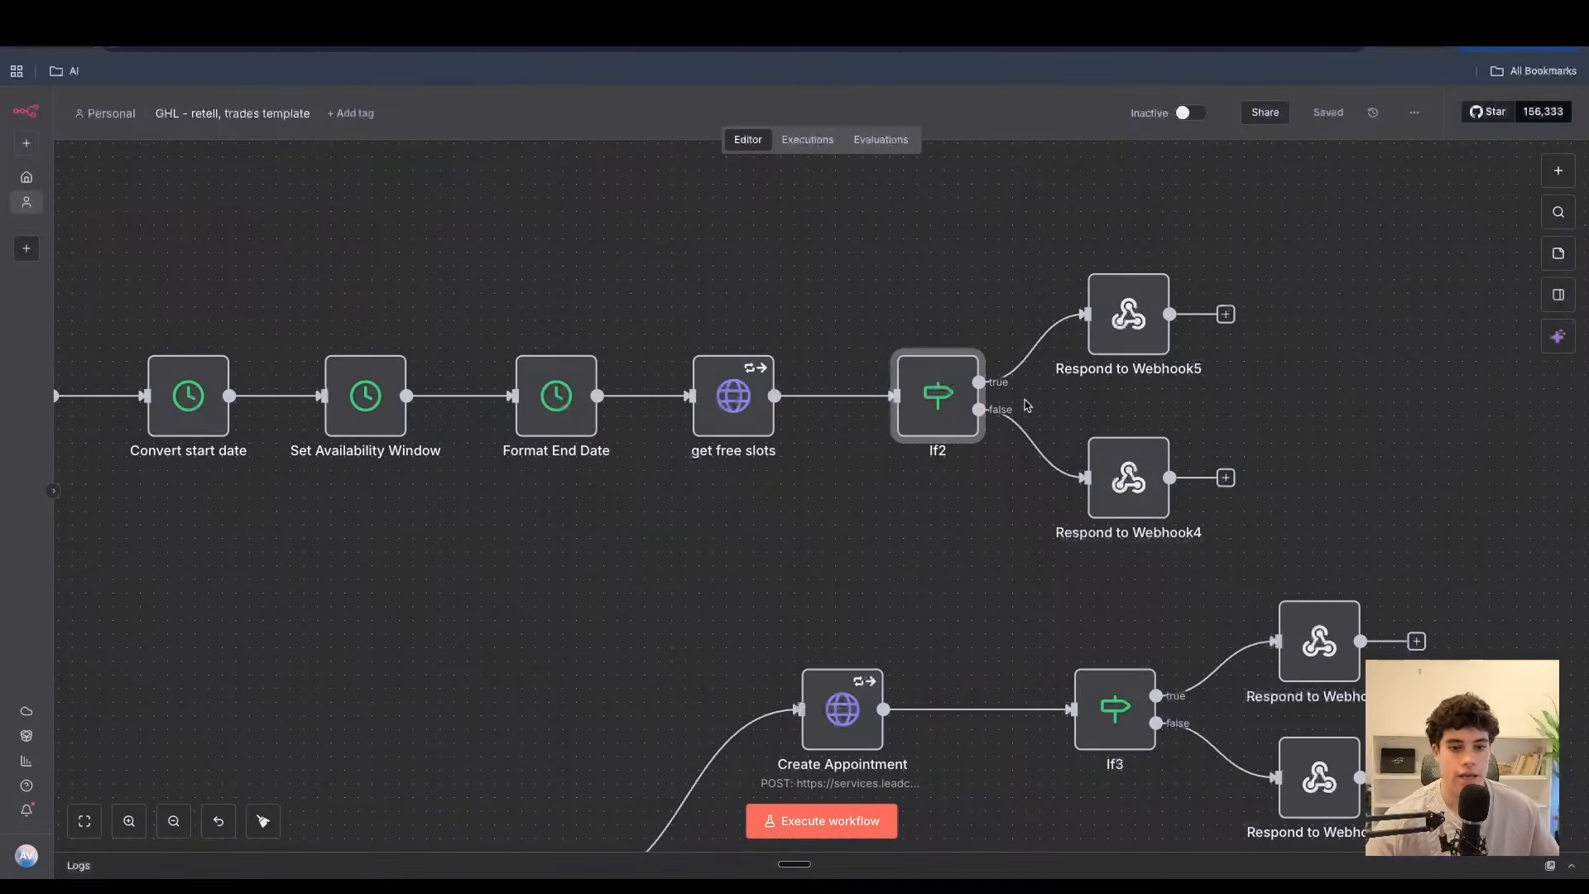
- Leave the If2 node and check the response body of the Respond to Webhook5 node on its true branch
{"action": "left_click", "coordinate": [101, 103]}
{"action": "double_click", "coordinate": [1133, 308]}
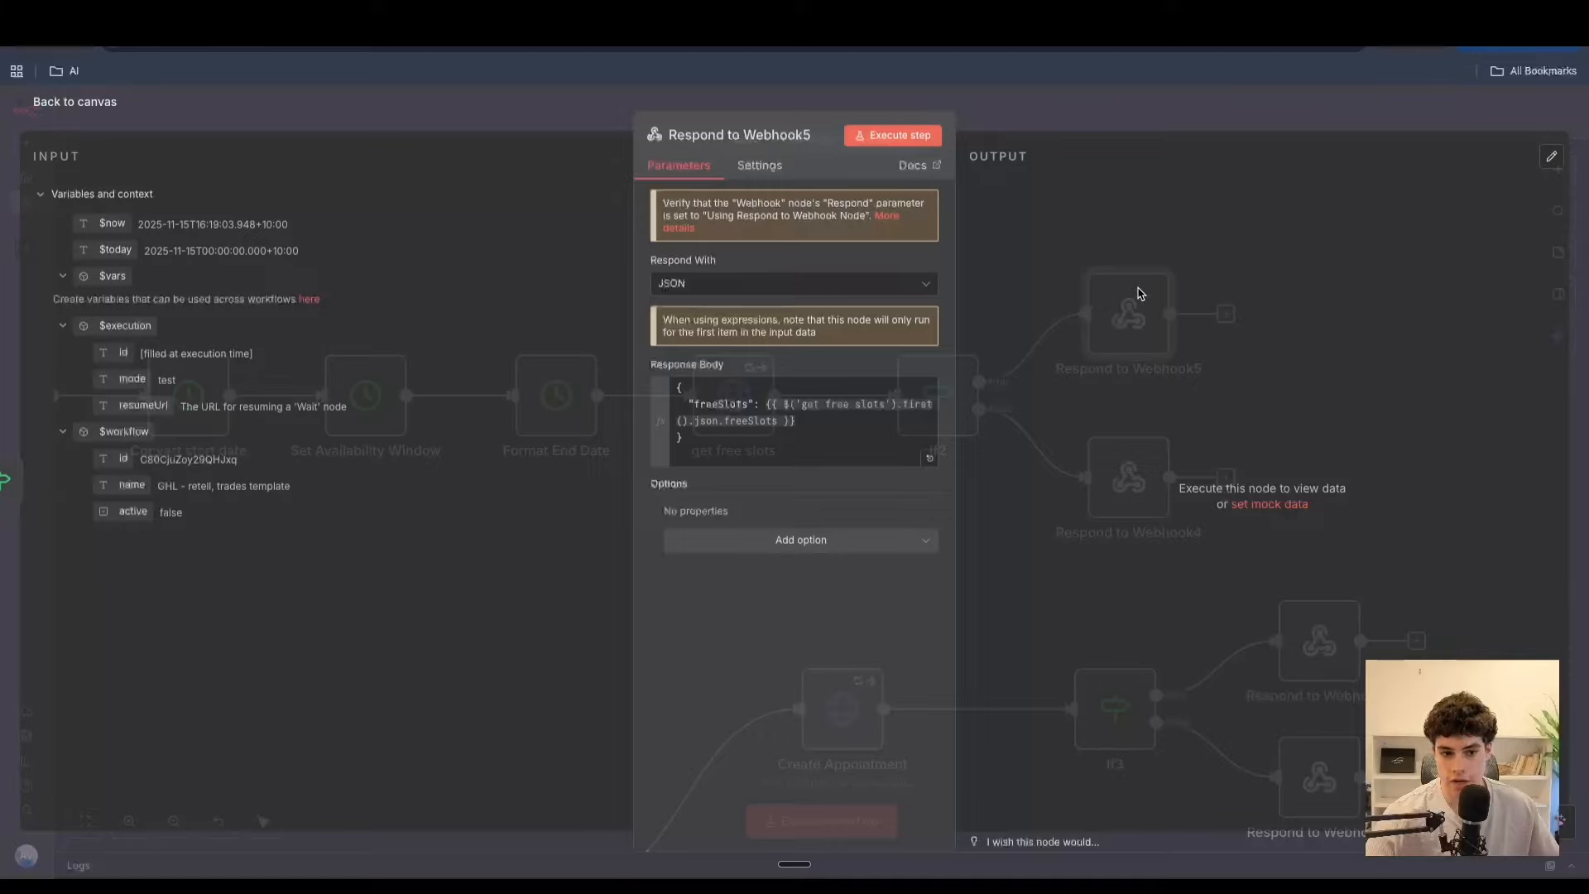
{"action": "left_click", "coordinate": [912, 451]}
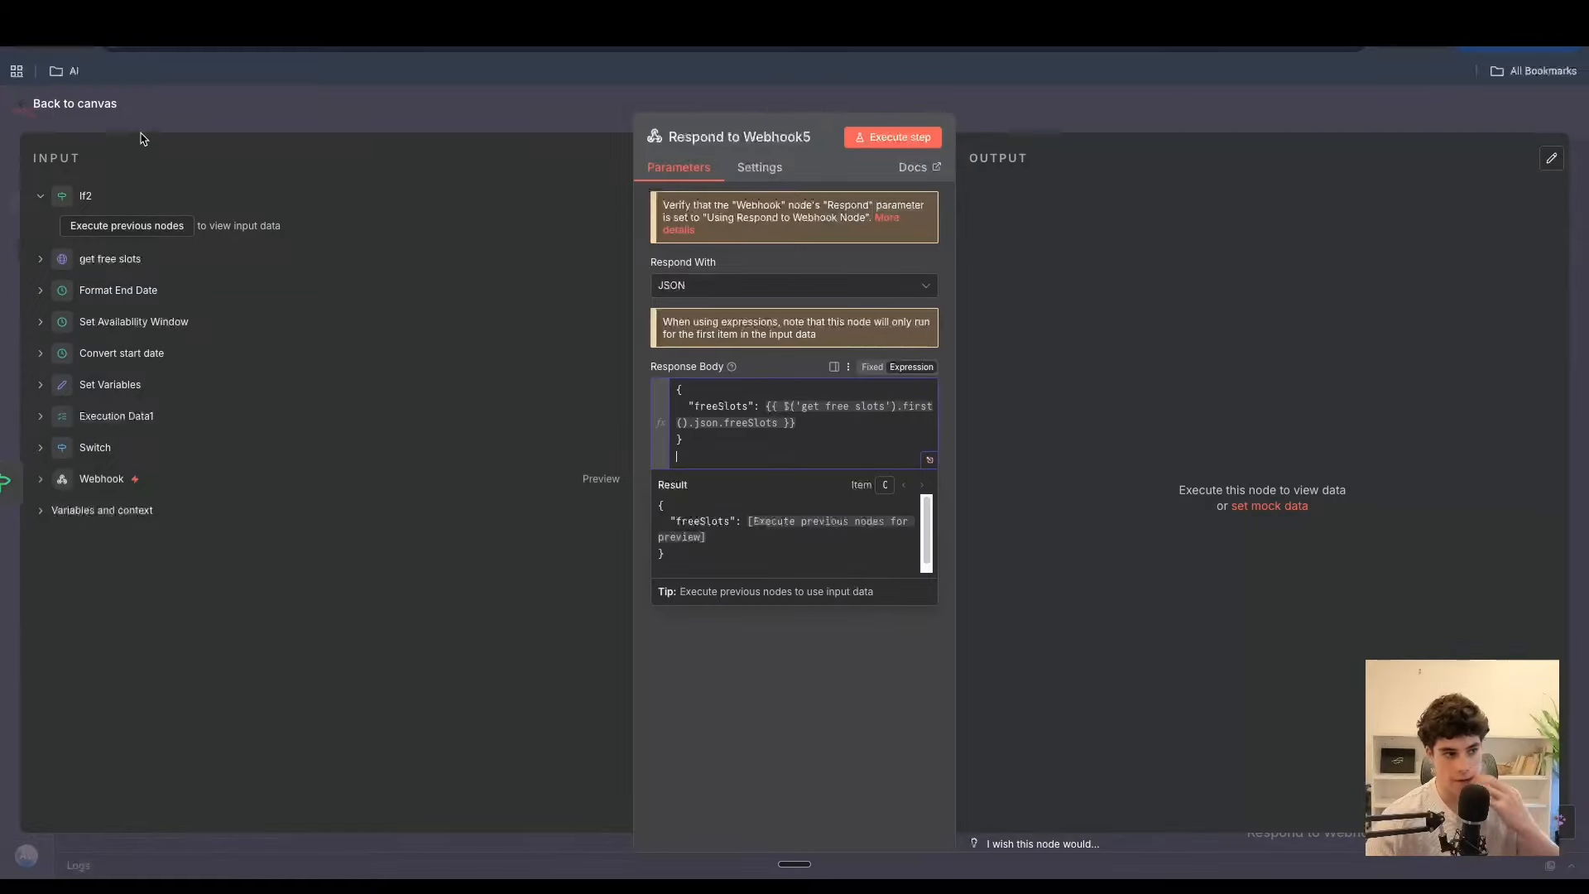
{"action": "left_click", "coordinate": [104, 105]}
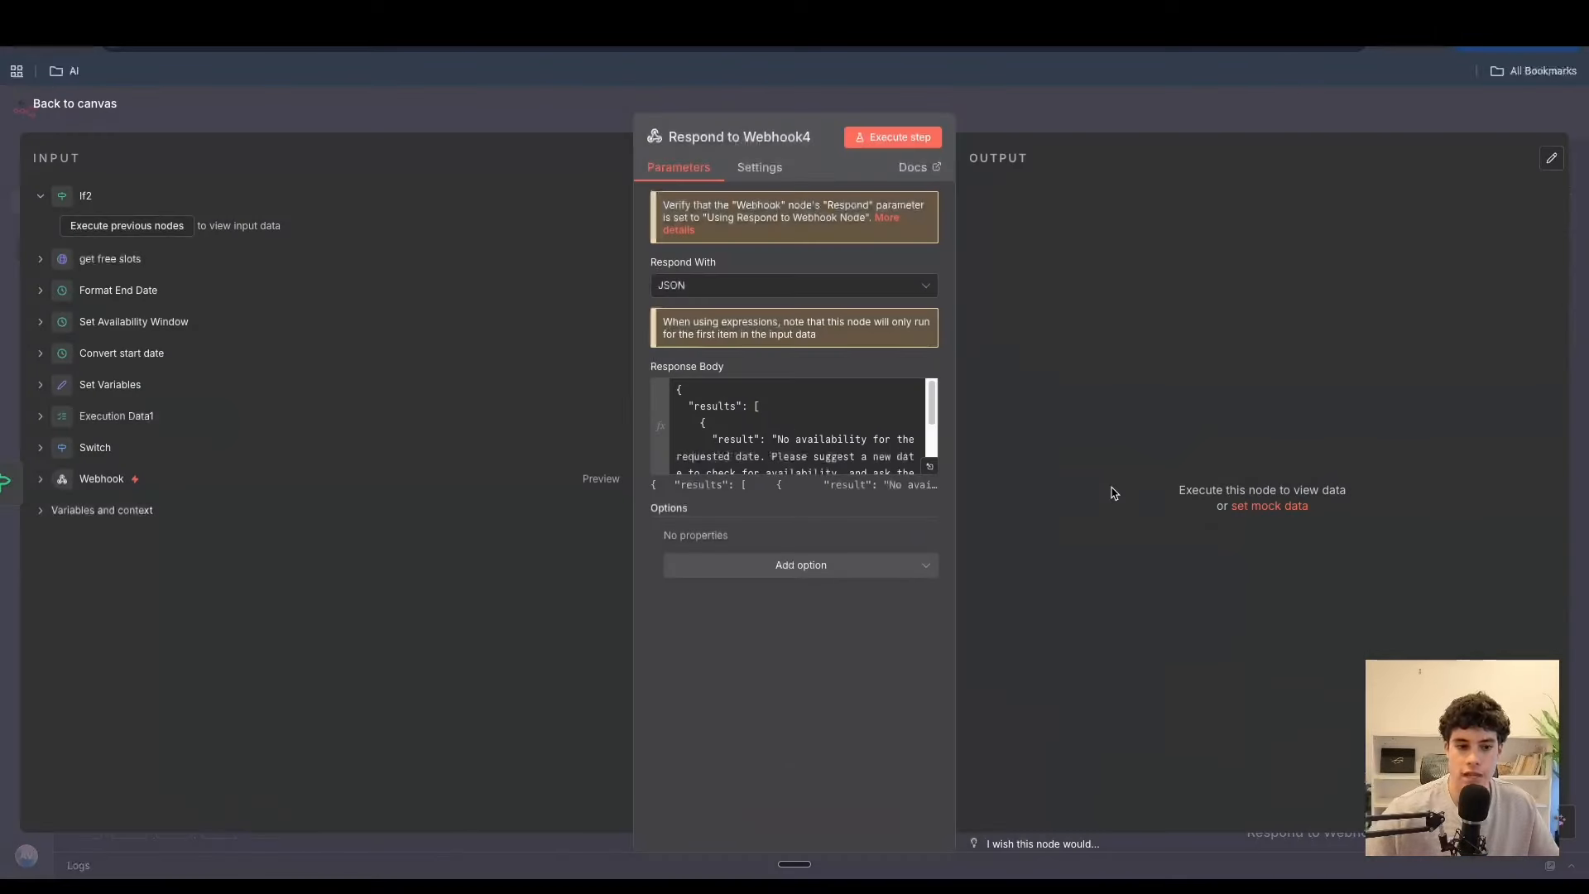
- Read the full response body of the Respond to Webhook4 node on the If2 false branch in the expanded expression editor
{"action": "left_click", "coordinate": [927, 468]}
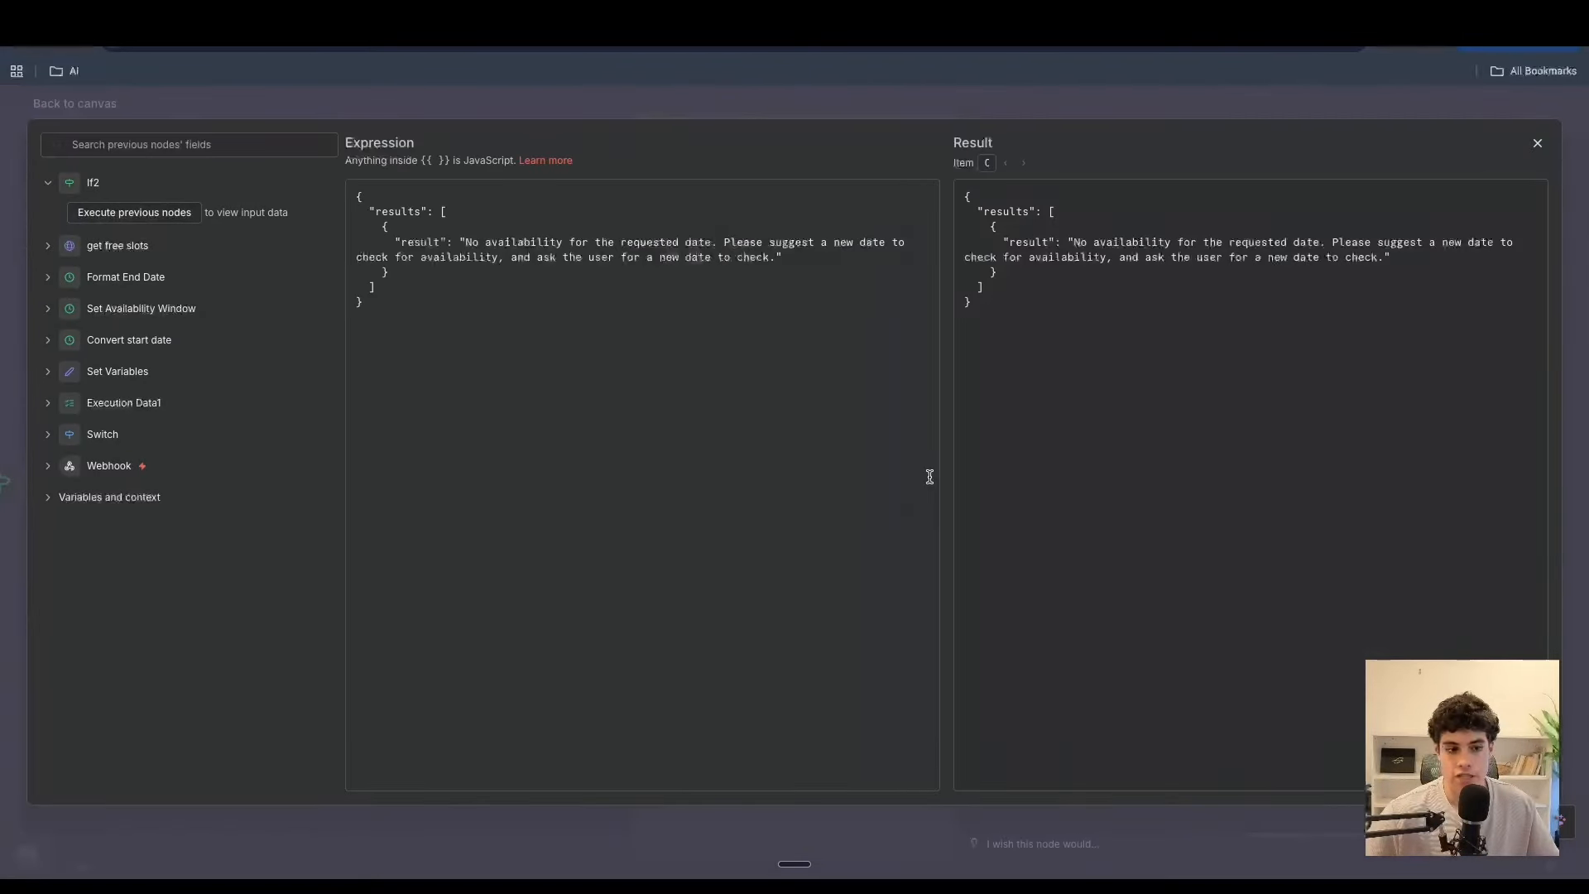
{"action": "left_click", "coordinate": [1543, 143]}
{"action": "key", "text": "Escape"}
- Trace the schedule appointment branch from the Switch node and inspect the Execution Data node at its start
{"action": "scroll", "coordinate": [1142, 410], "scroll_direction": "down", "scroll_amount": 3}
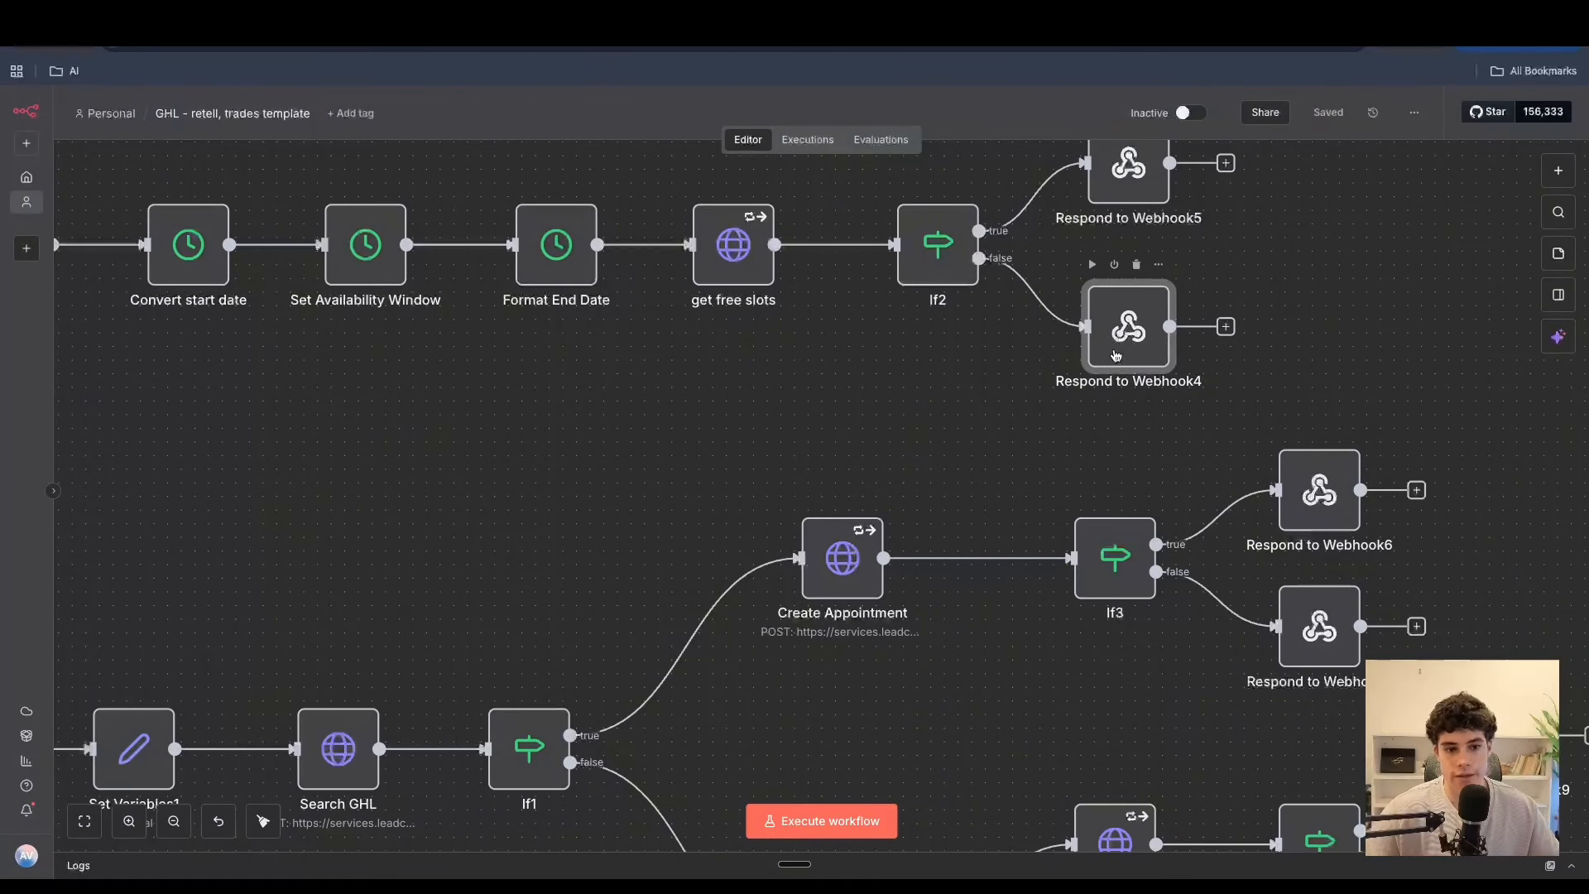
{"action": "scroll", "coordinate": [940, 445], "scroll_direction": "down", "scroll_amount": 5}
{"action": "scroll", "coordinate": [940, 444], "scroll_direction": "up", "scroll_amount": 3}
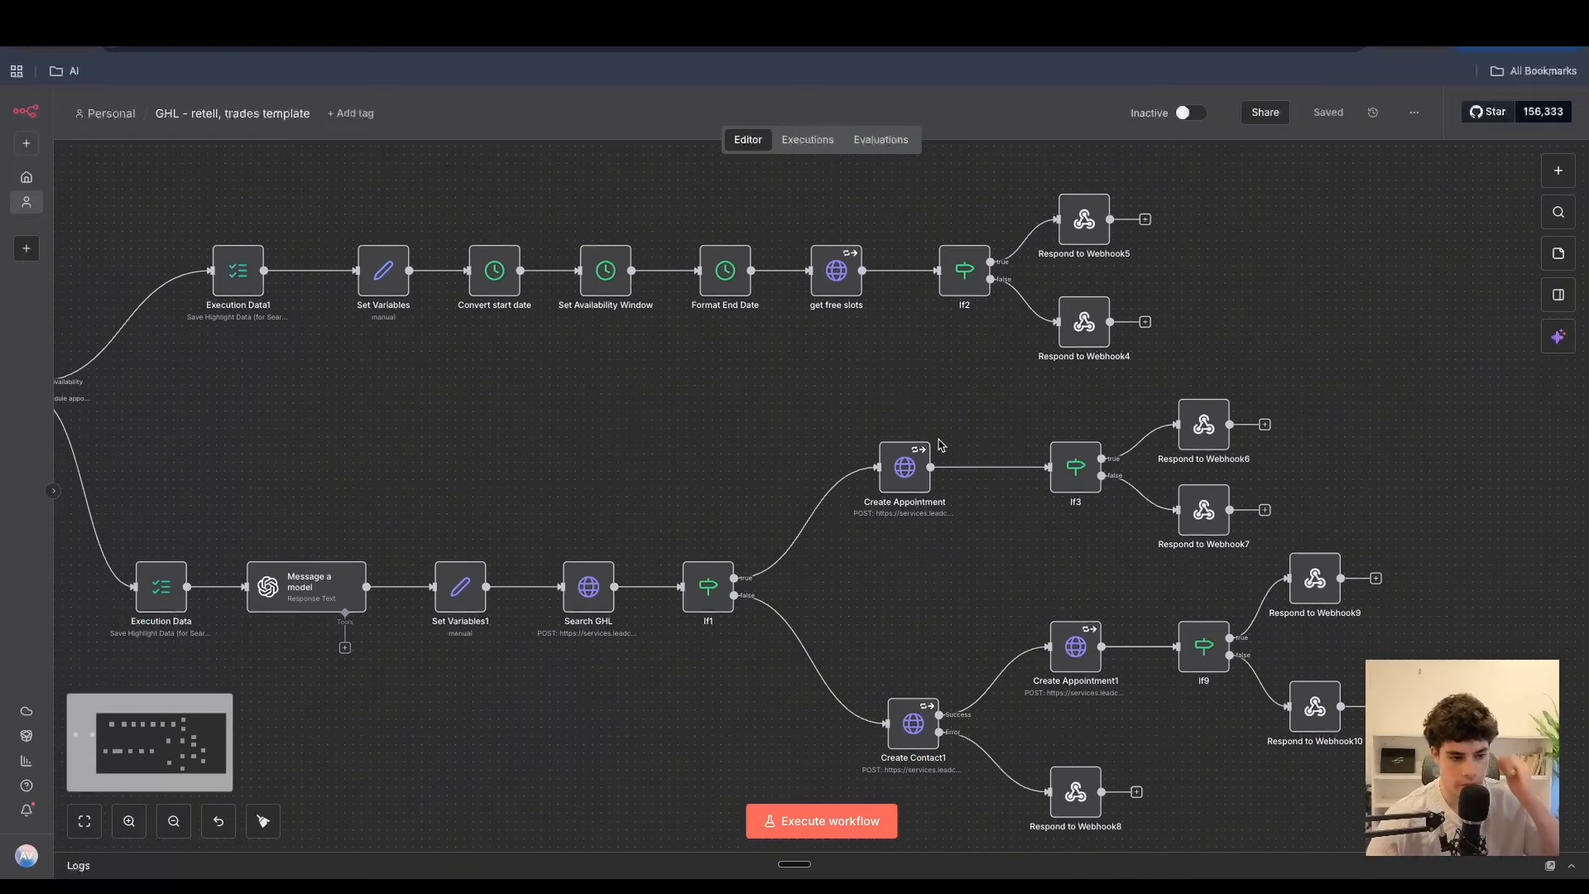
{"action": "scroll", "coordinate": [941, 445], "scroll_direction": "left", "scroll_amount": 1}
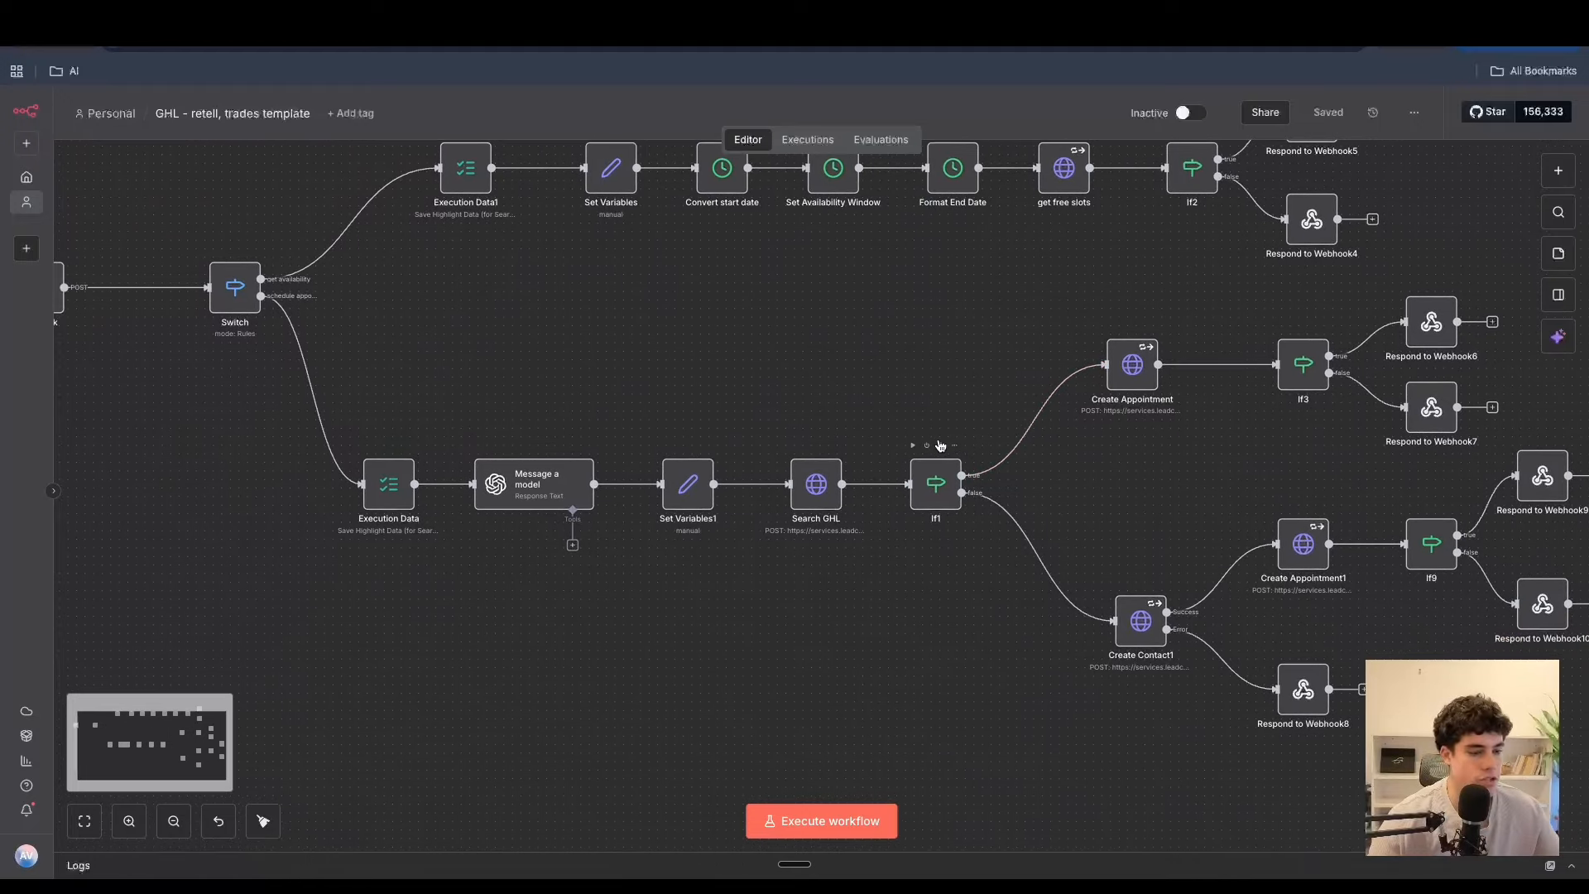
{"action": "scroll", "coordinate": [968, 403], "scroll_direction": "up", "scroll_amount": 2}
{"action": "scroll", "coordinate": [782, 329], "scroll_direction": "up", "scroll_amount": 2}
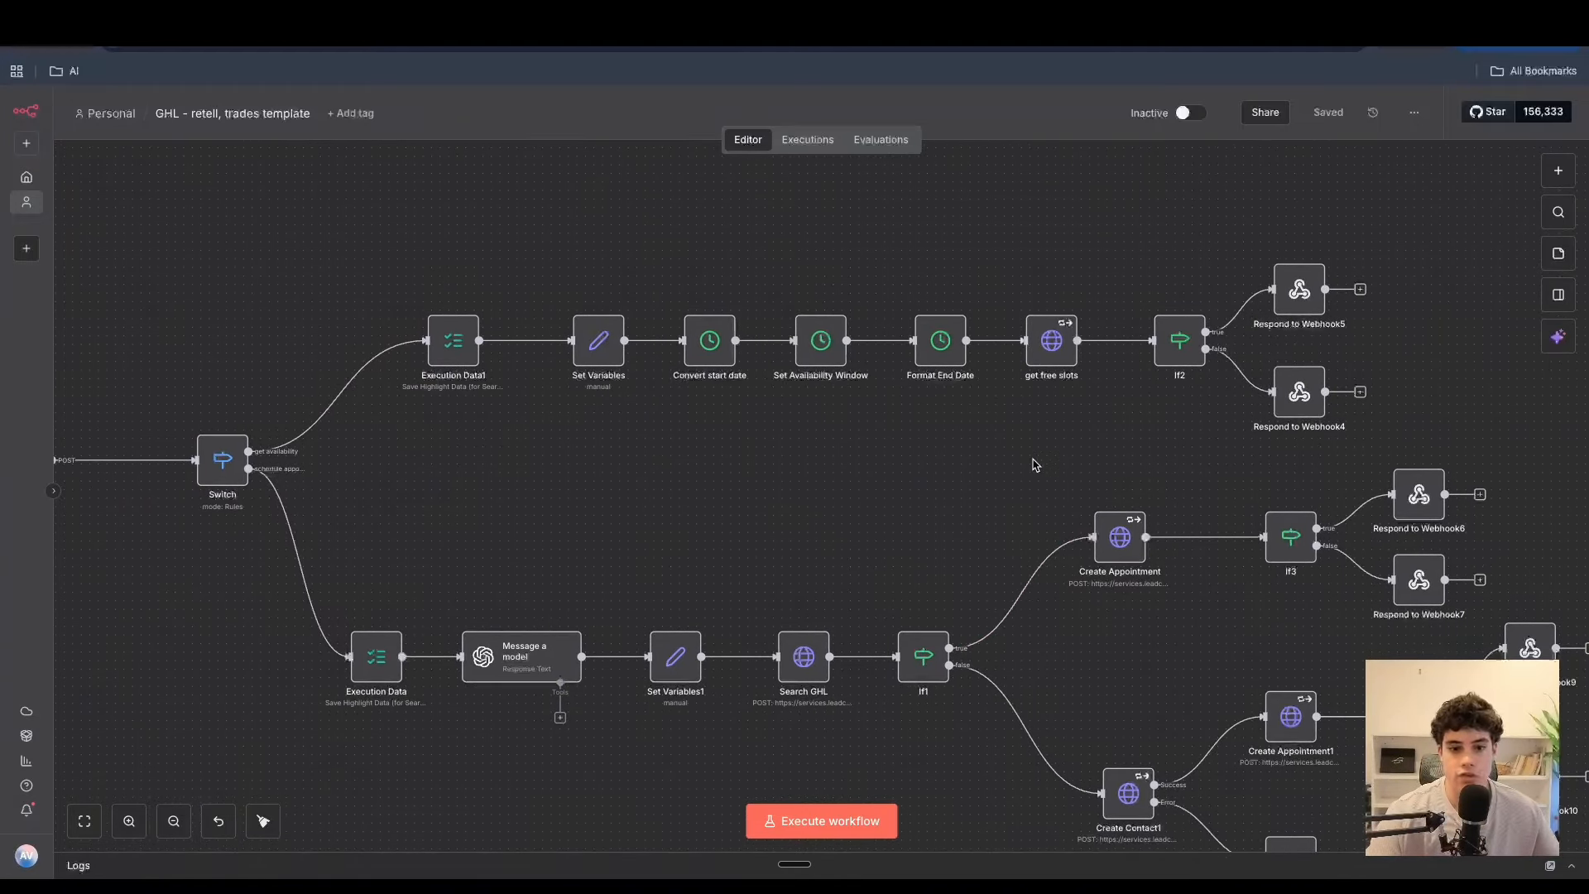
{"action": "scroll", "coordinate": [284, 514], "scroll_direction": "down", "scroll_amount": 2}
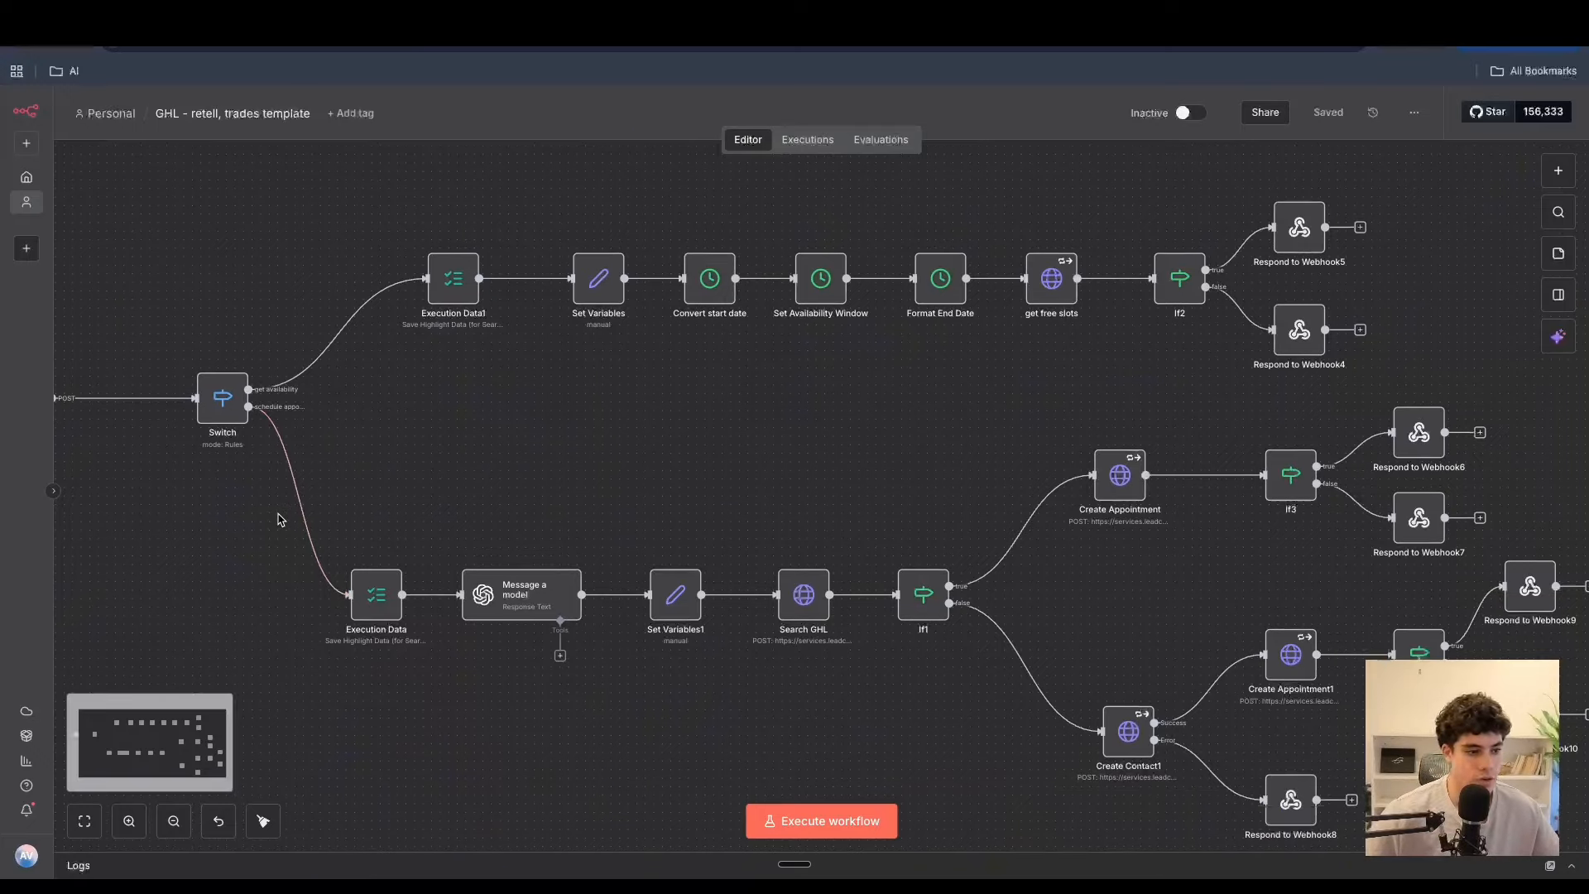
{"action": "scroll", "coordinate": [279, 519], "scroll_direction": "left", "scroll_amount": 2}
{"action": "scroll", "coordinate": [280, 519], "scroll_direction": "up", "scroll_amount": 2}
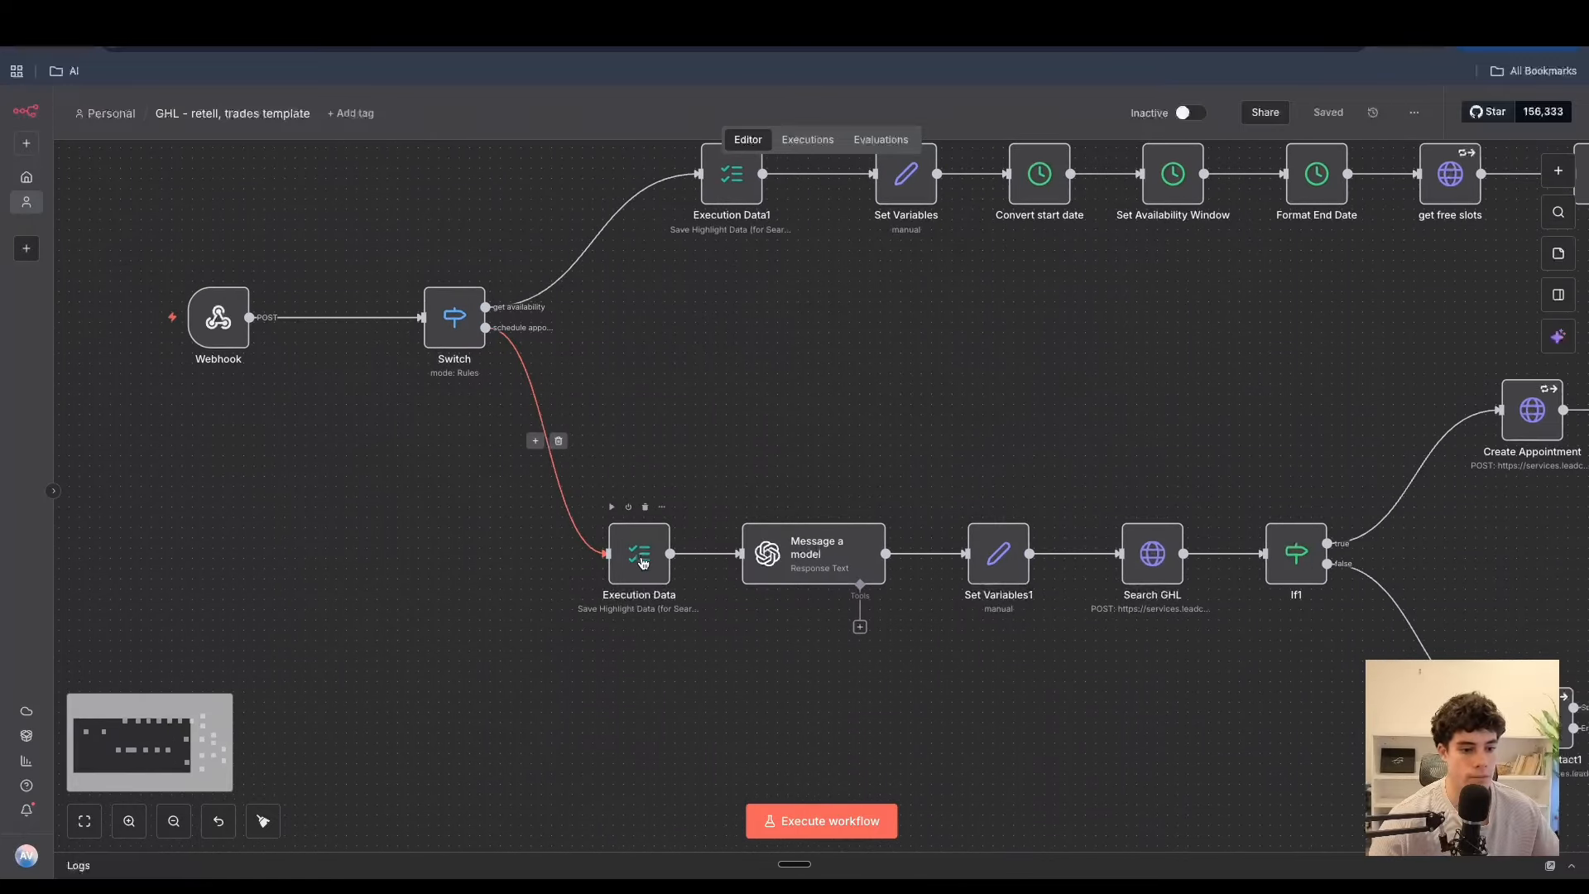
{"action": "double_click", "coordinate": [643, 563]}
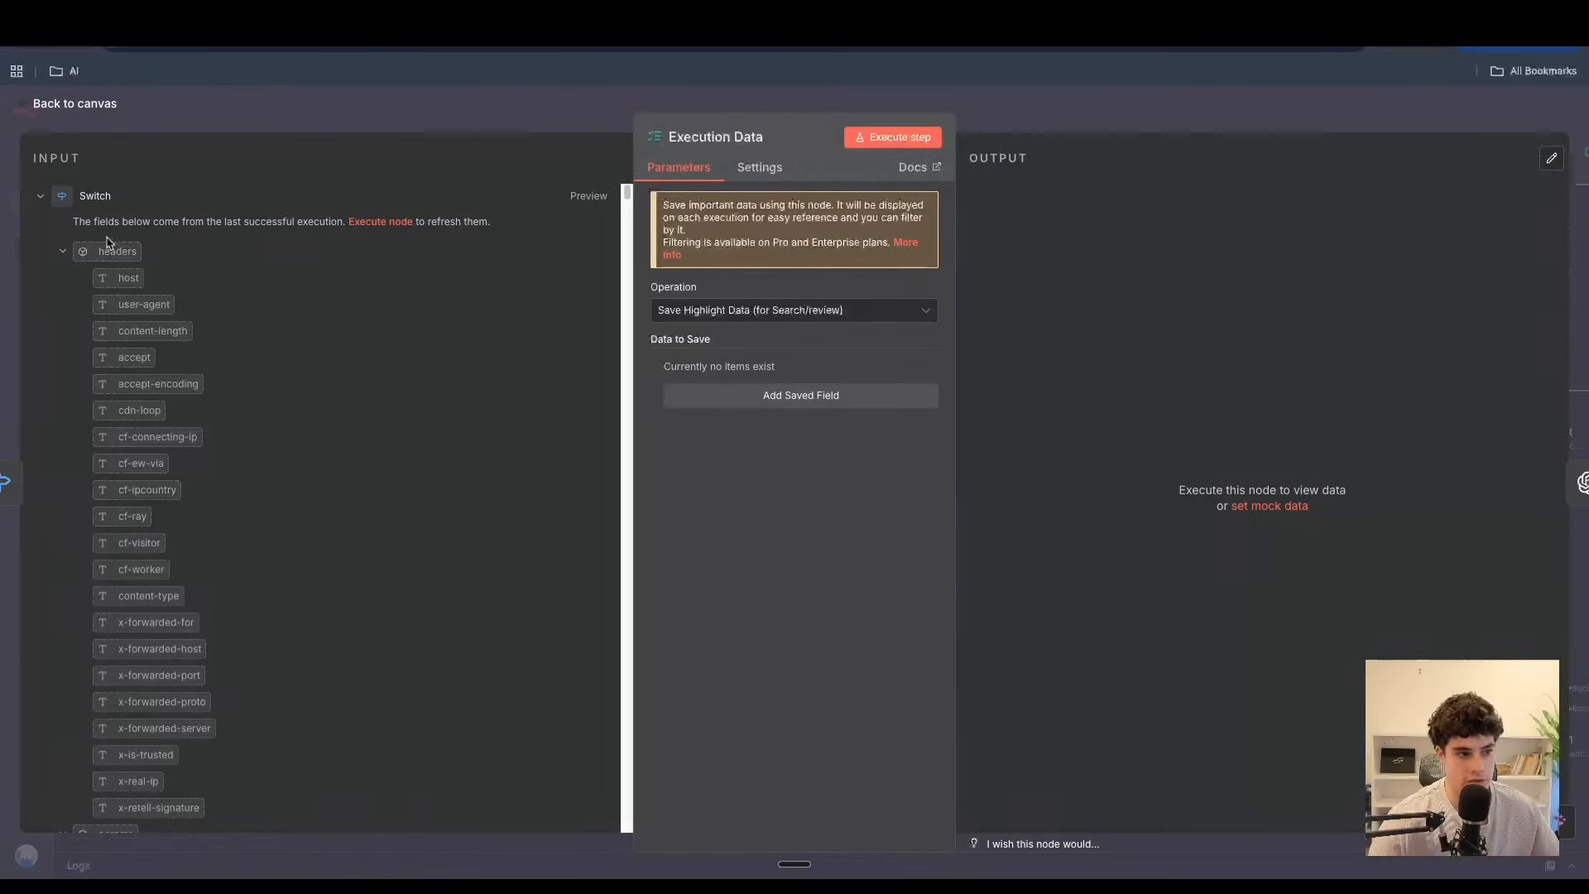
{"action": "left_click", "coordinate": [73, 104]}
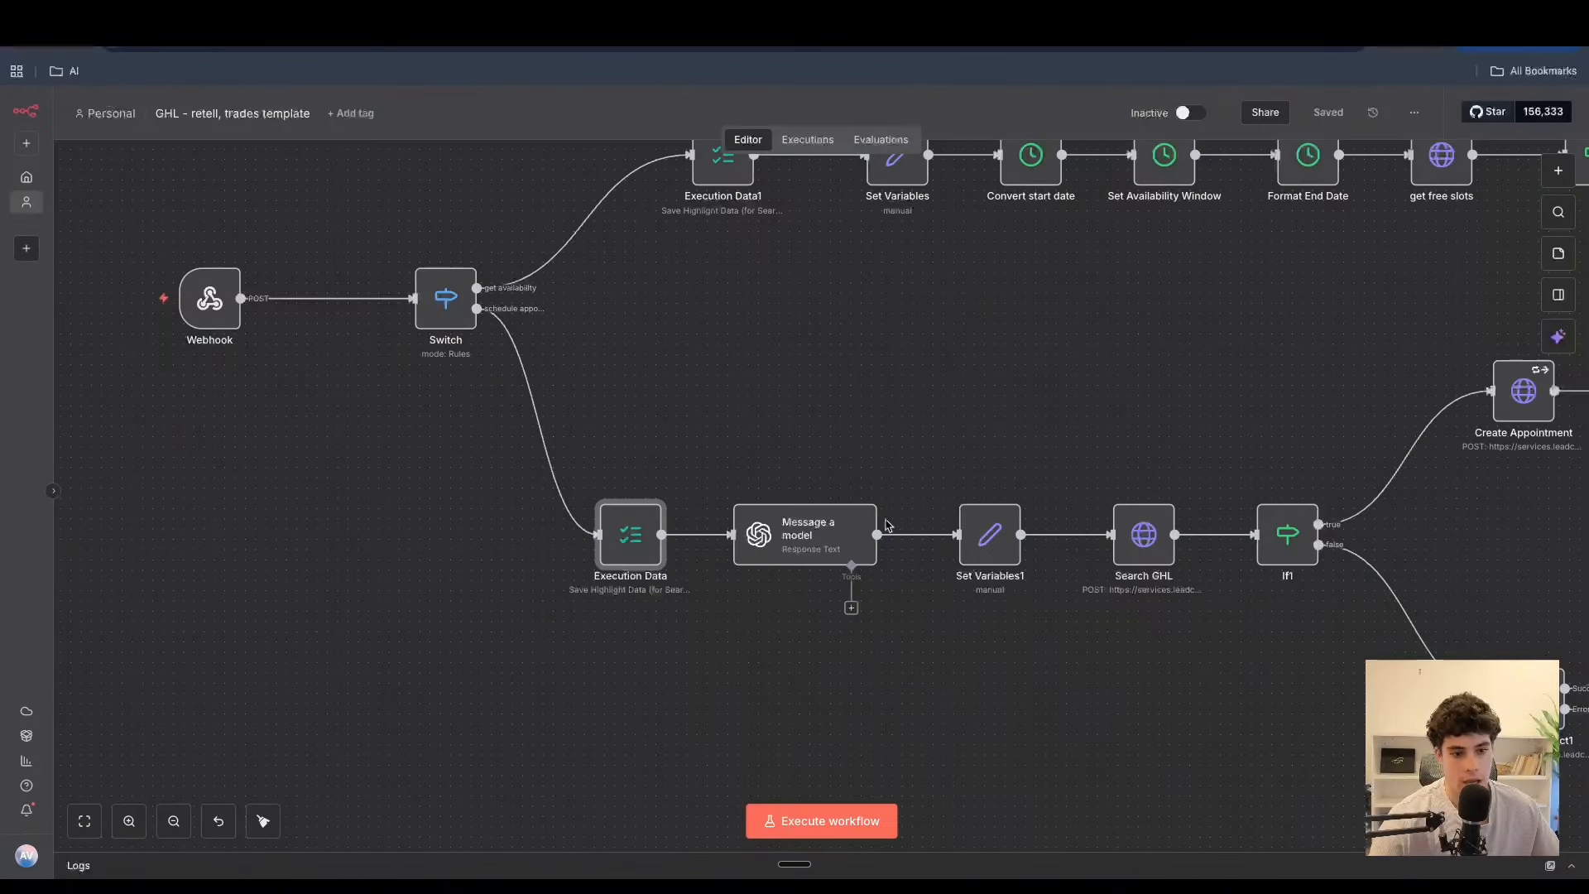
- Open the Message a model node and review its model choice, user prompt and system message settings
{"action": "scroll", "coordinate": [840, 613], "scroll_direction": "up", "scroll_amount": 5}
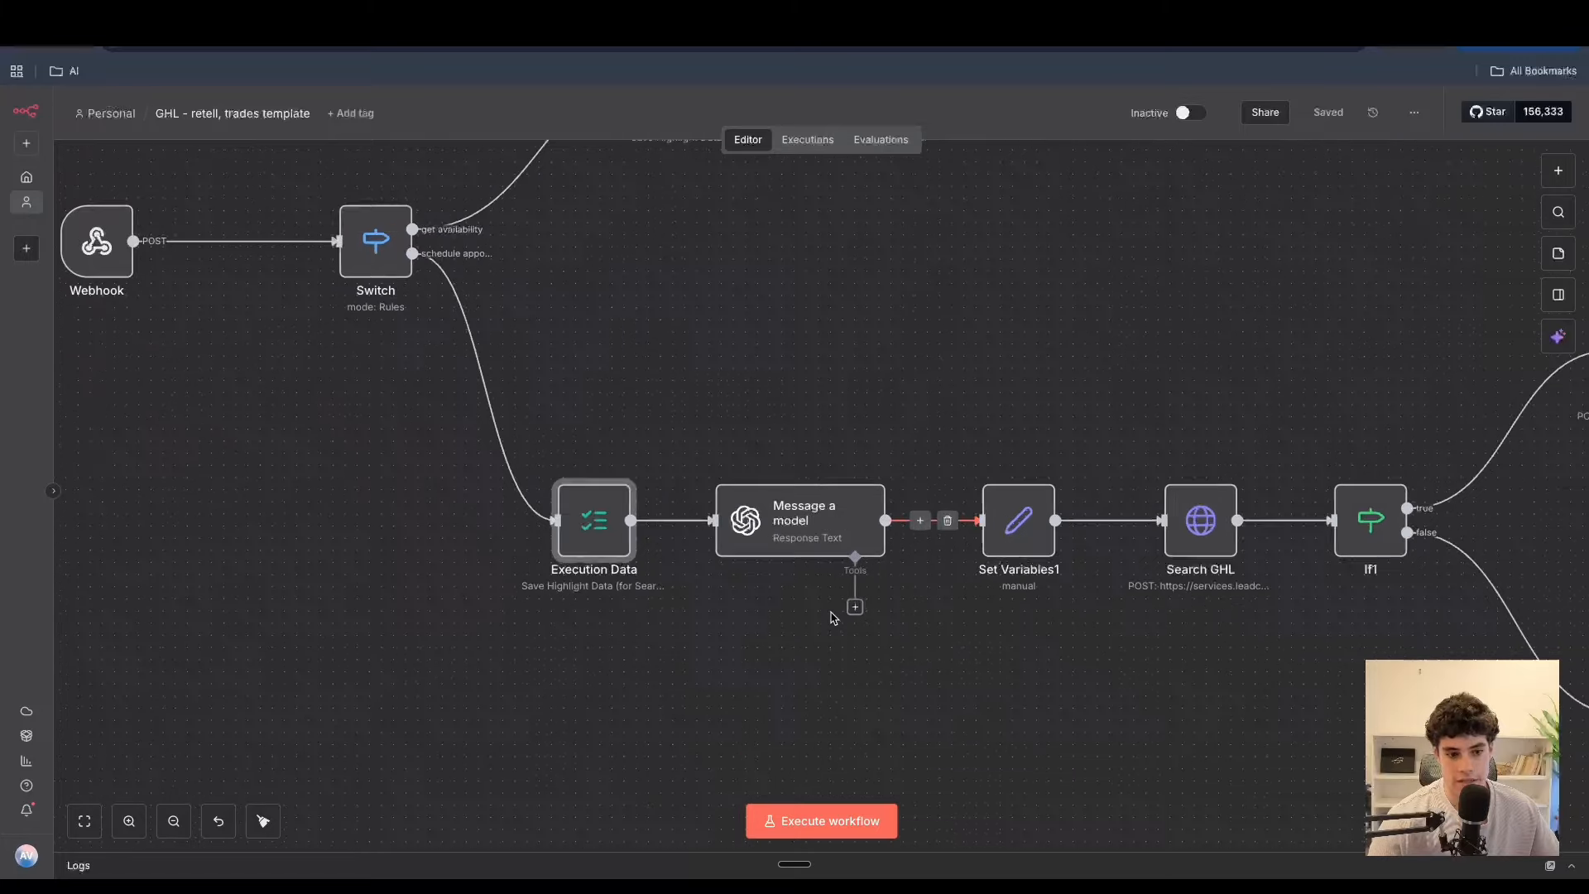
{"action": "scroll", "coordinate": [794, 503], "scroll_direction": "down", "scroll_amount": 5}
{"action": "double_click", "coordinate": [793, 497]}
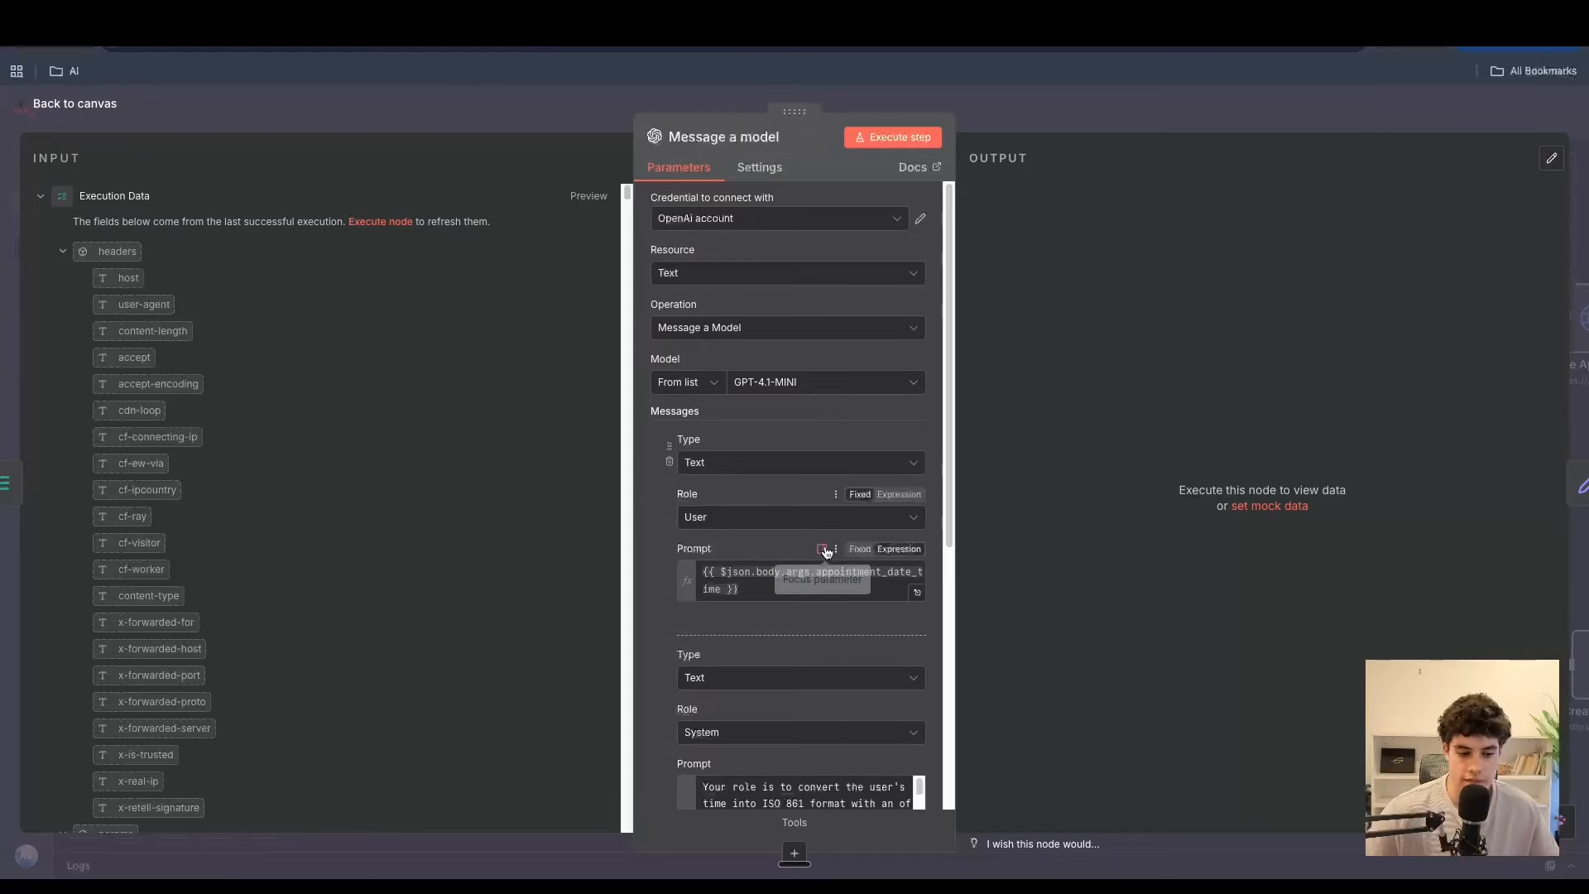
{"action": "scroll", "coordinate": [819, 563], "scroll_direction": "down", "scroll_amount": 2}
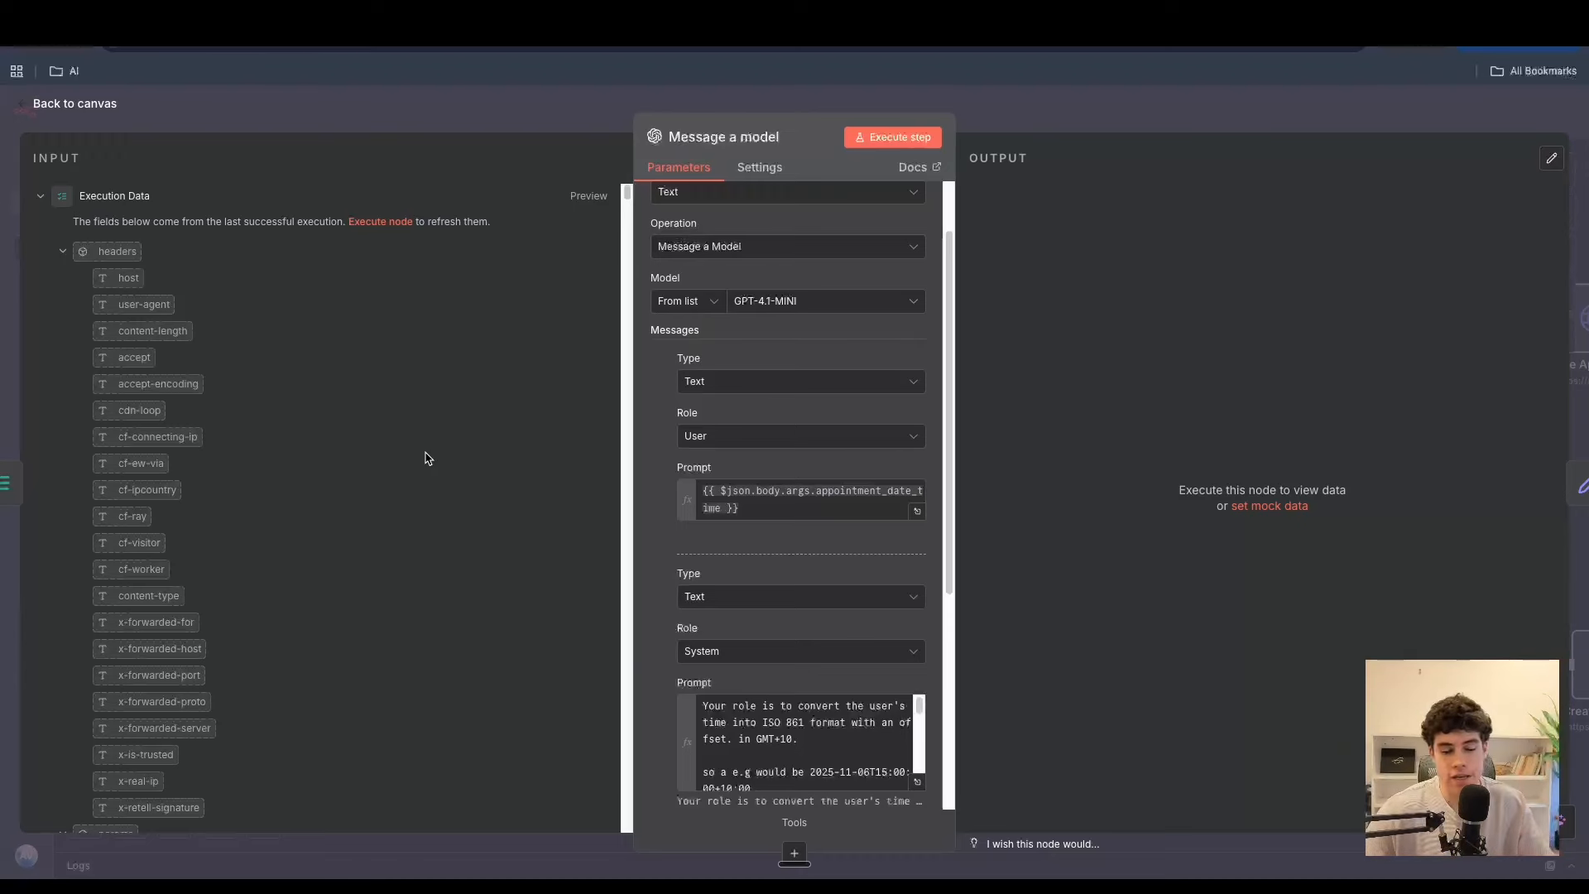
{"action": "scroll", "coordinate": [844, 488], "scroll_direction": "down", "scroll_amount": 3}
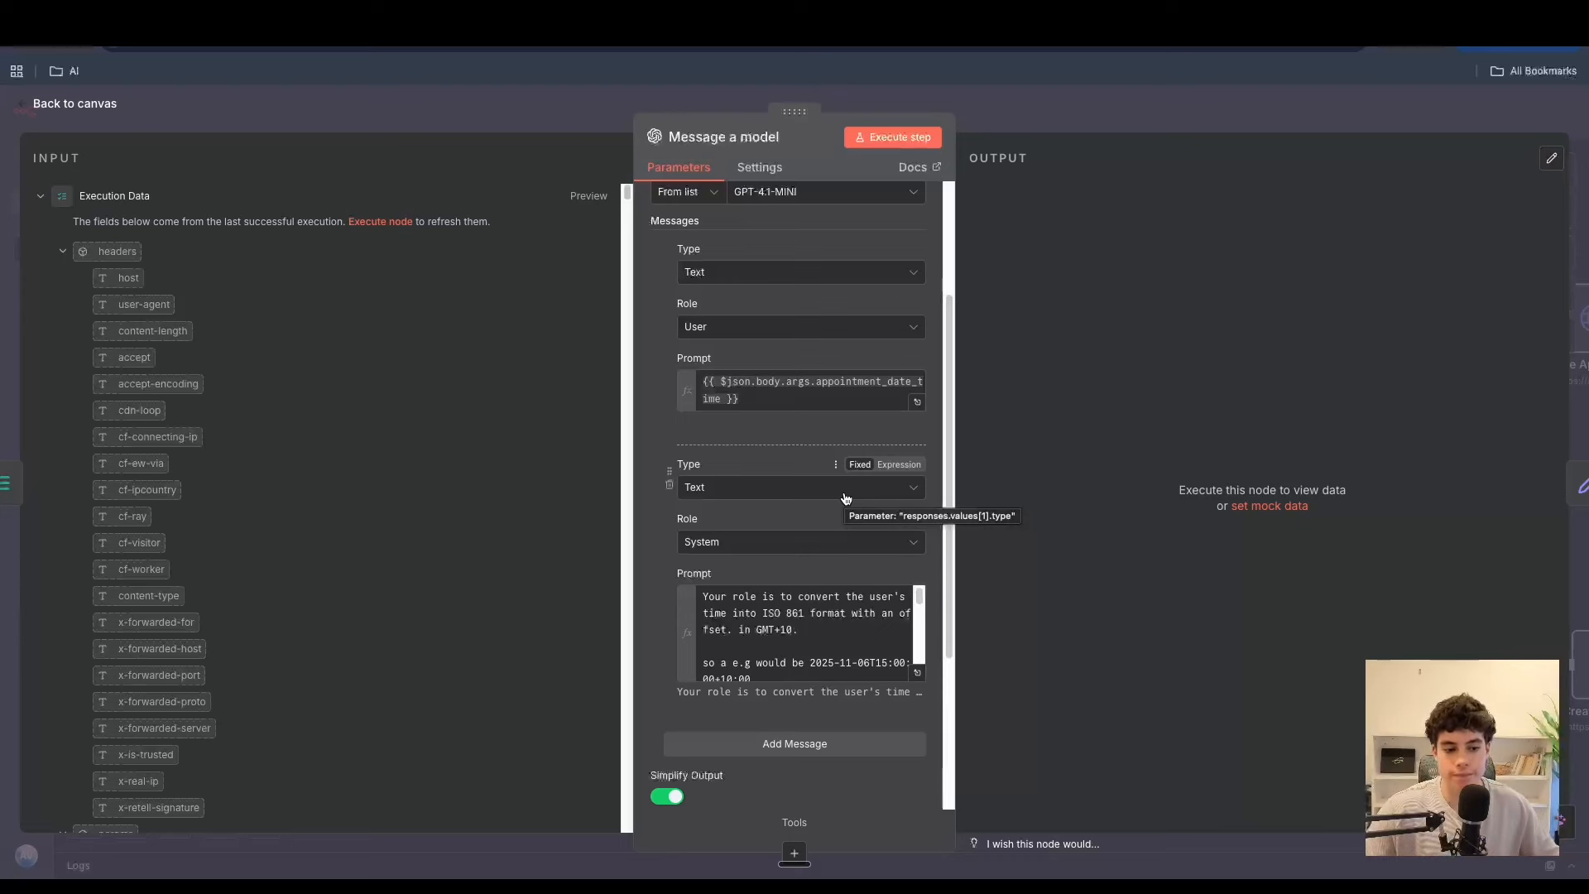
{"action": "scroll", "coordinate": [842, 501], "scroll_direction": "up", "scroll_amount": 4}
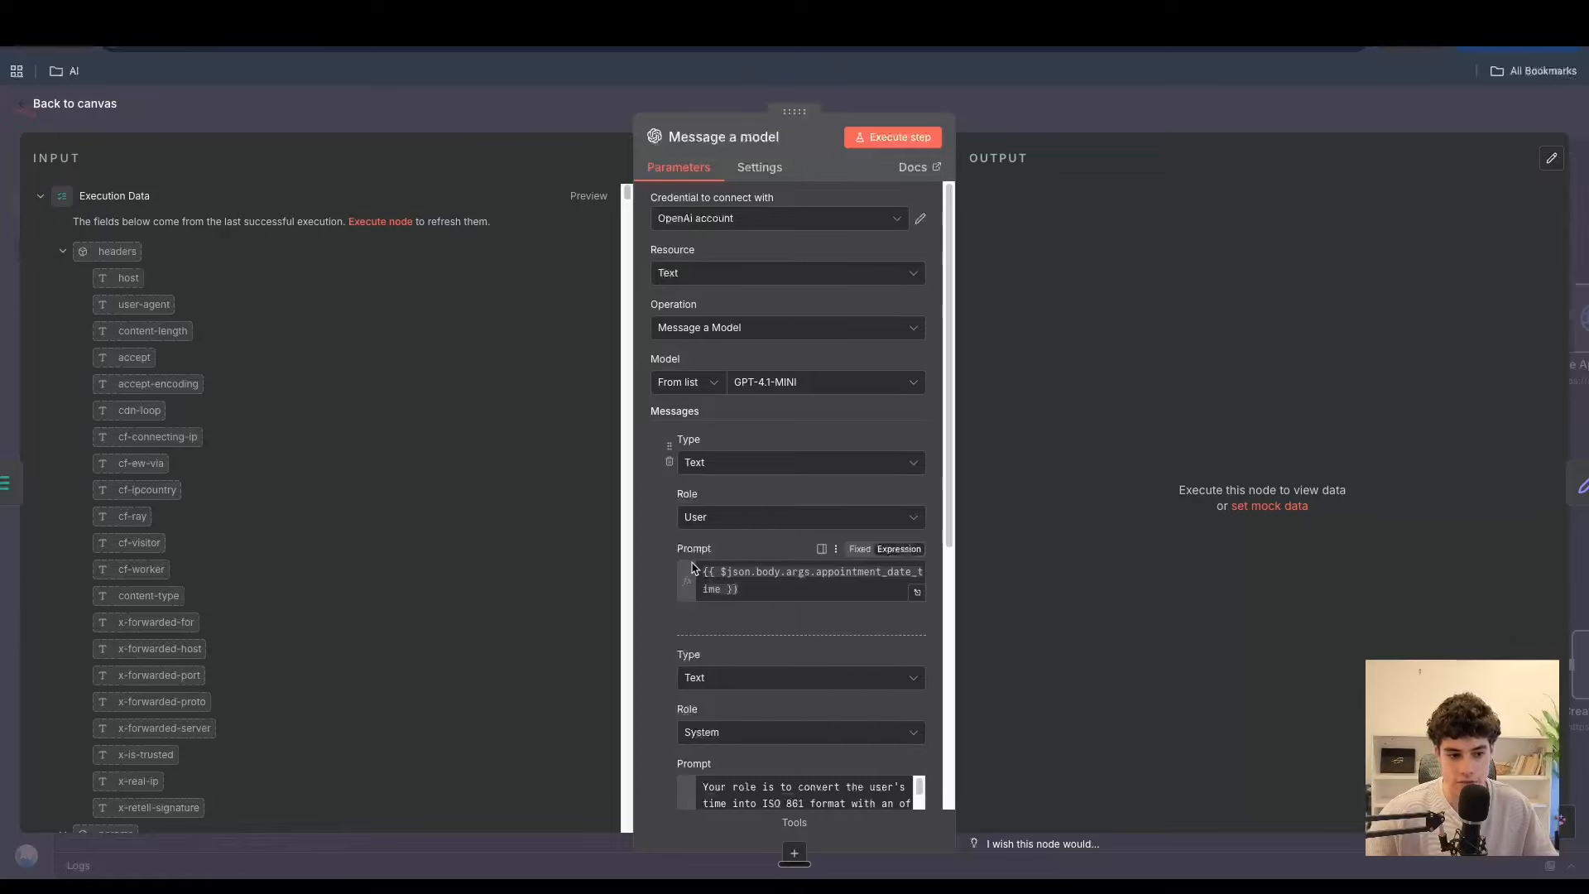
{"action": "scroll", "coordinate": [720, 562], "scroll_direction": "down", "scroll_amount": 5}
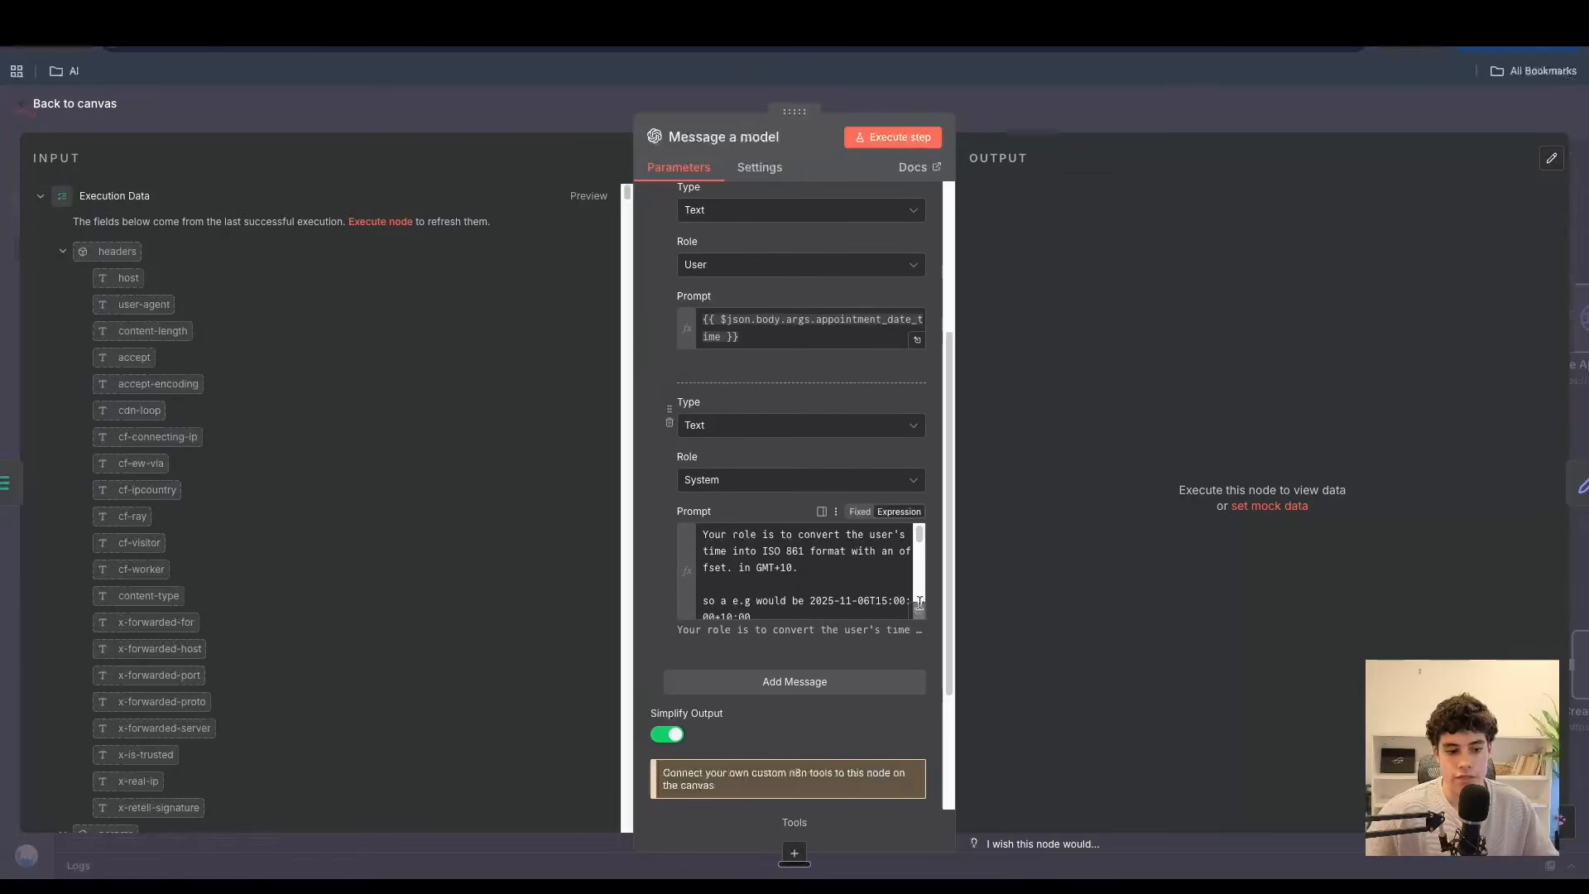
- Expand the system prompt and examine the GMT+10 offset and the example date-times in its ISO format instructions
{"action": "left_click", "coordinate": [919, 617]}
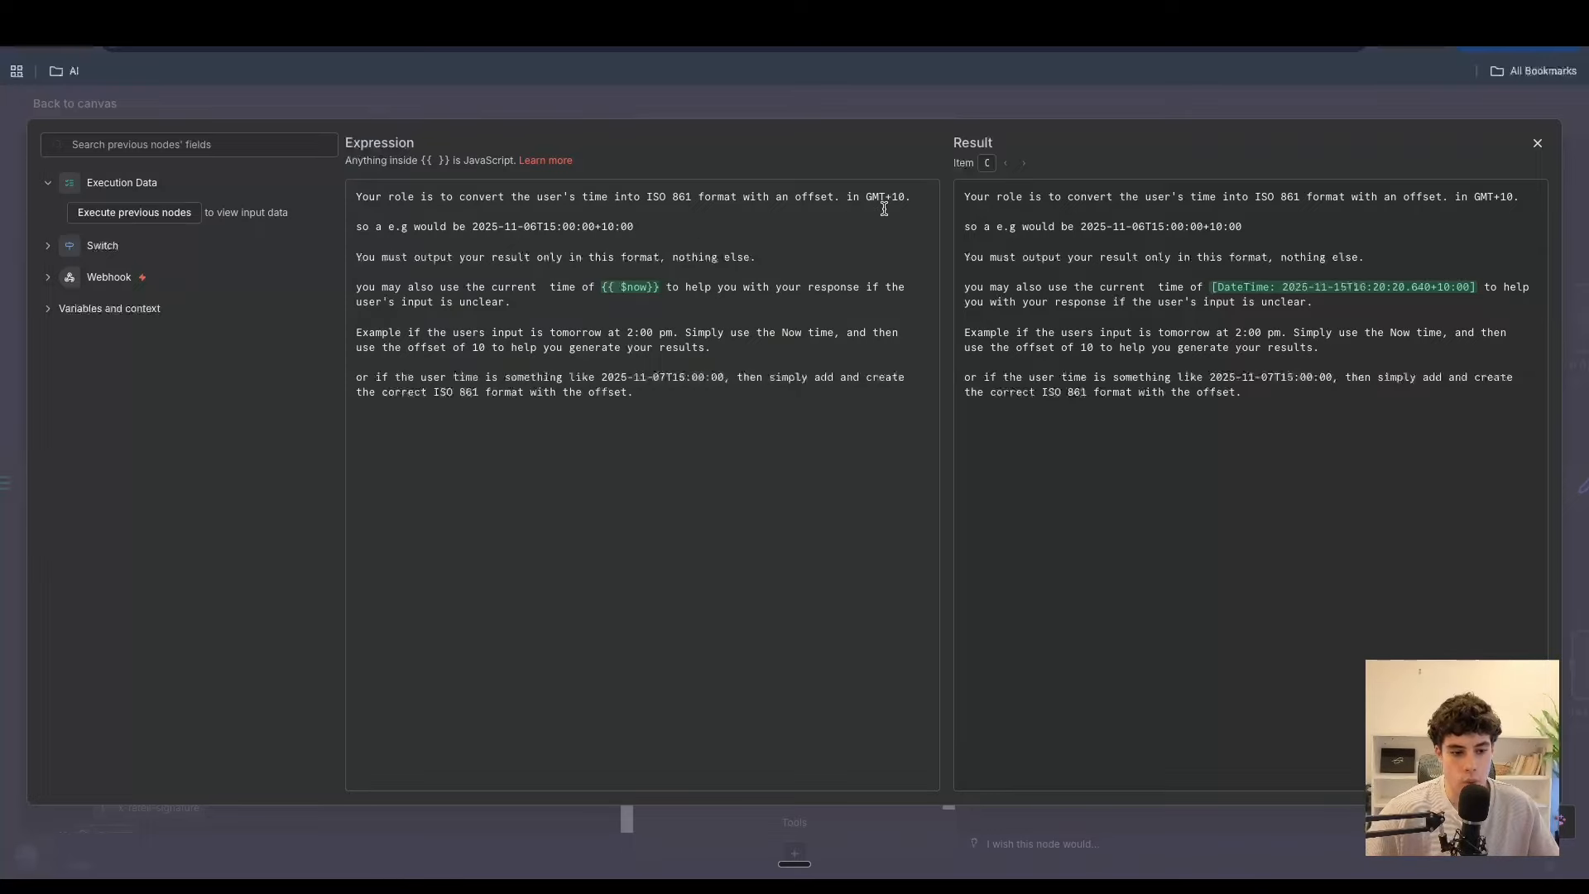
{"action": "left_click_drag", "start_coordinate": [887, 194], "coordinate": [897, 193]}
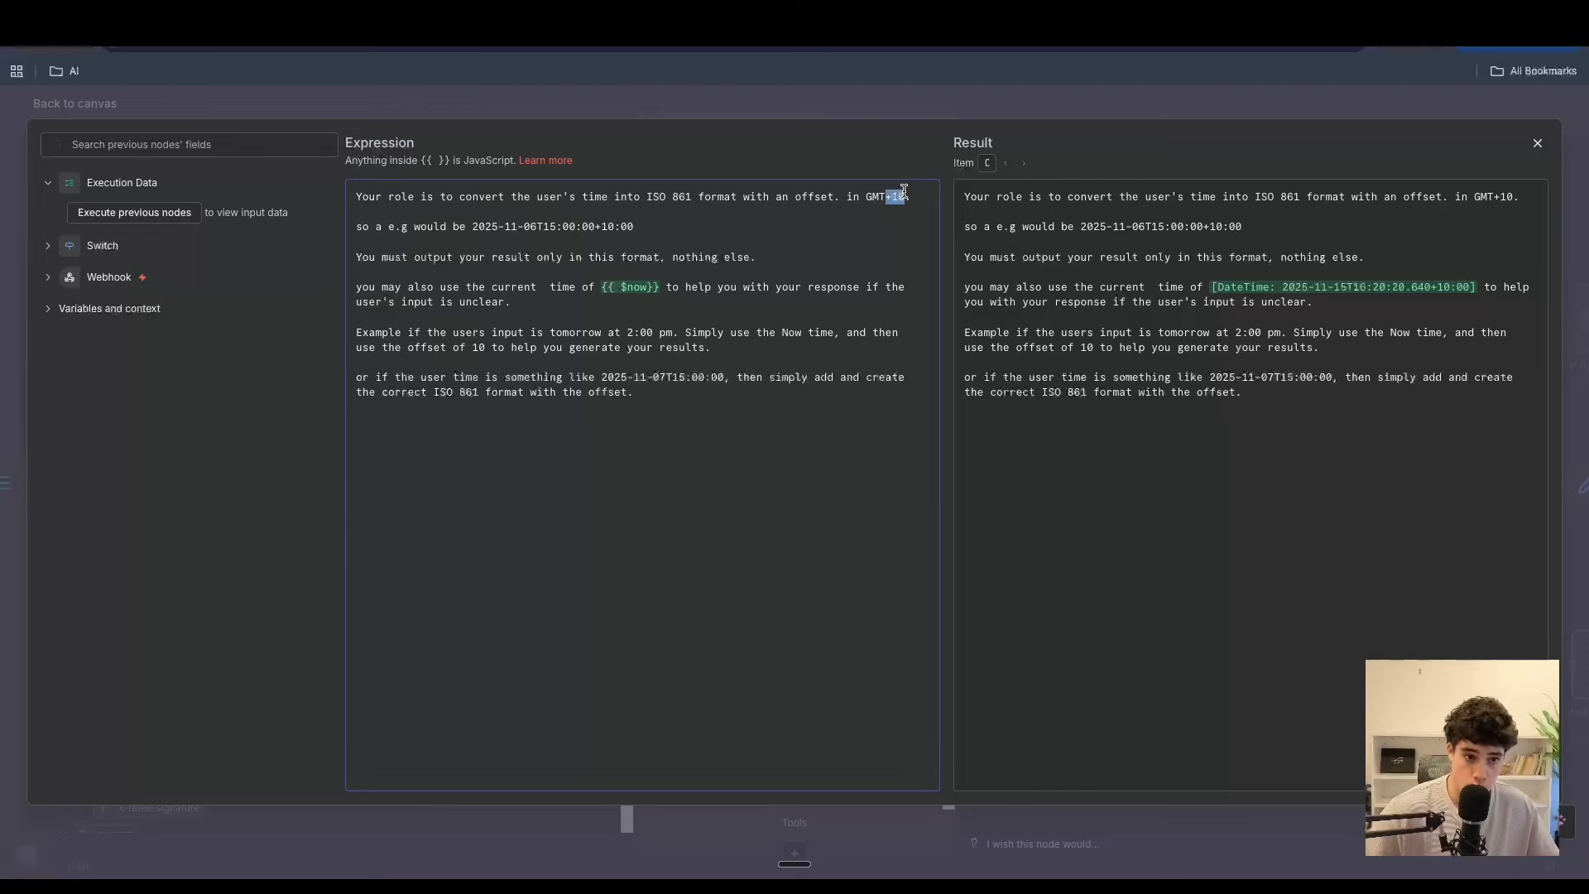
{"action": "left_click", "coordinate": [903, 192]}
{"action": "left_click_drag", "start_coordinate": [887, 196], "coordinate": [898, 197]}
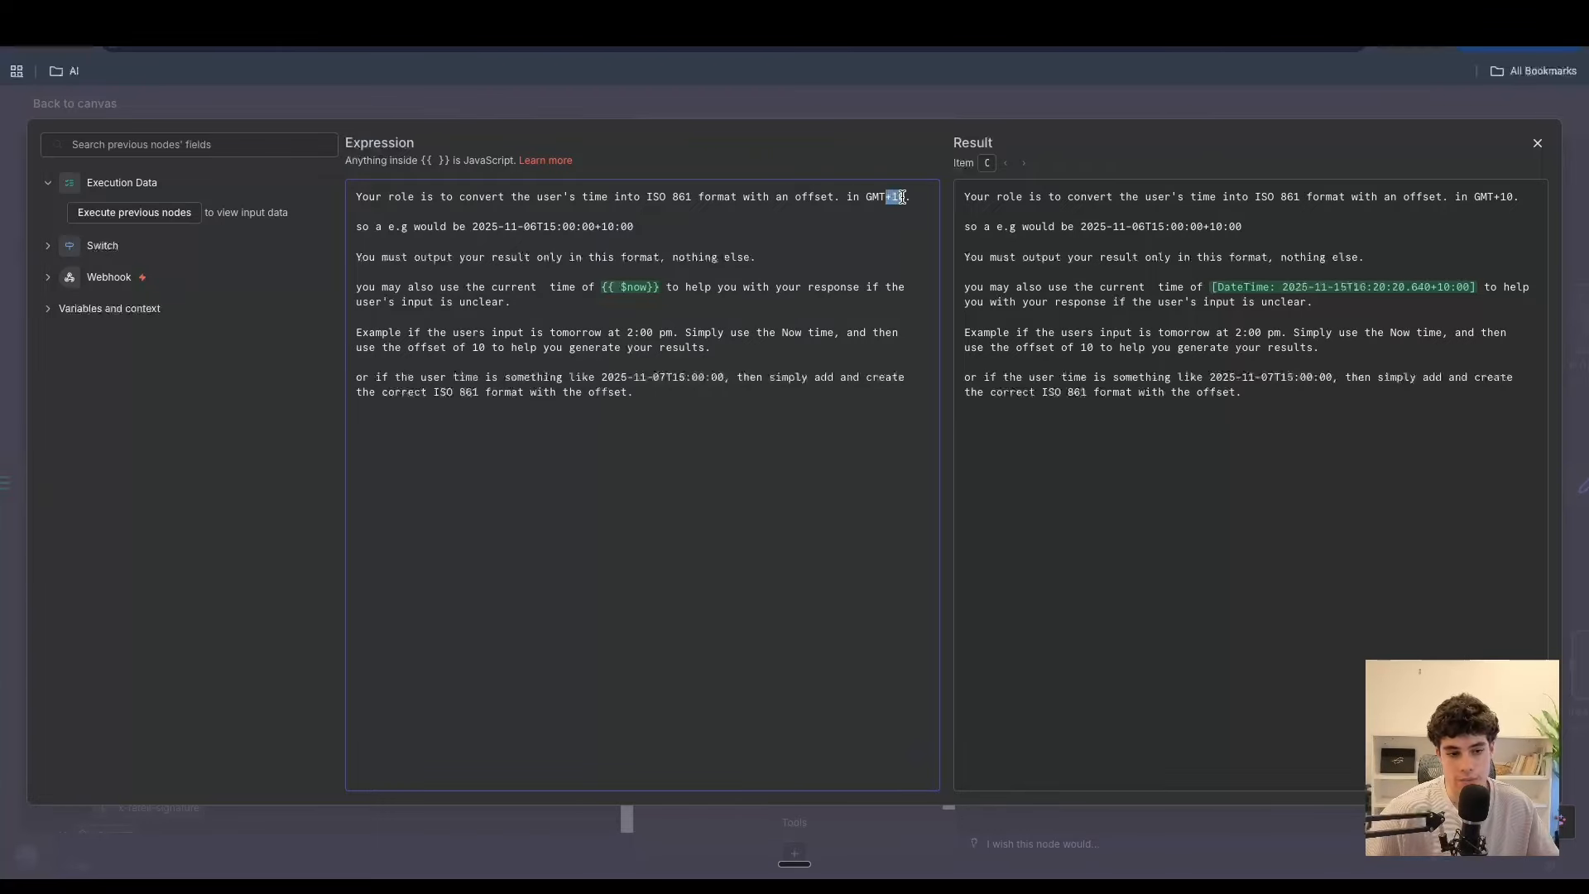
{"action": "left_click_drag", "start_coordinate": [634, 226], "coordinate": [605, 227]}
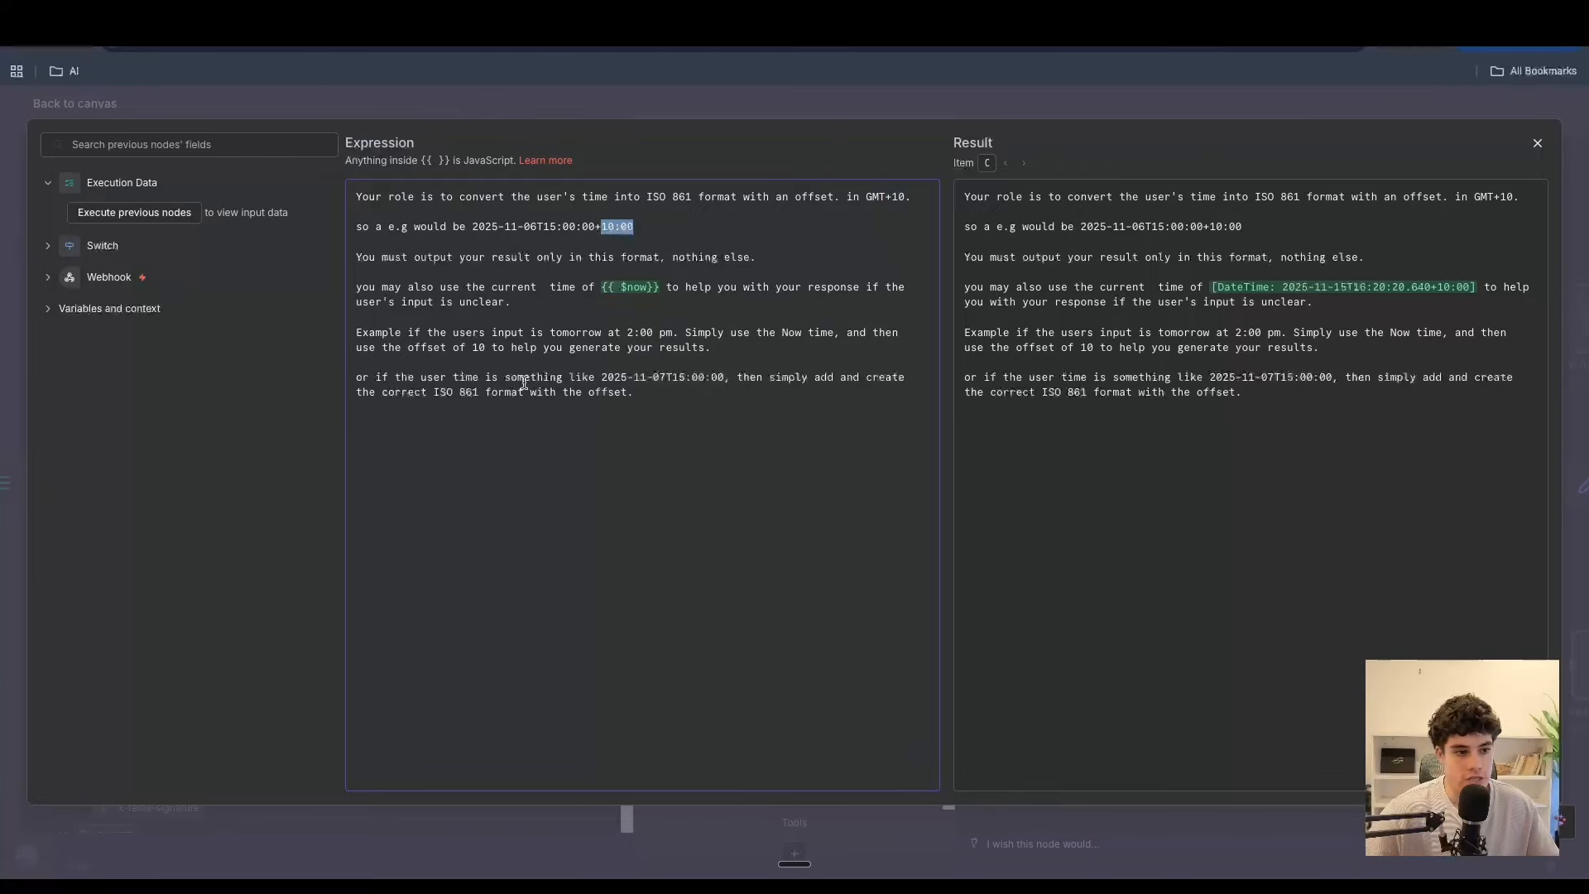
{"action": "left_click", "coordinate": [602, 377]}
{"action": "left_click_drag", "start_coordinate": [718, 377], "coordinate": [640, 378]}
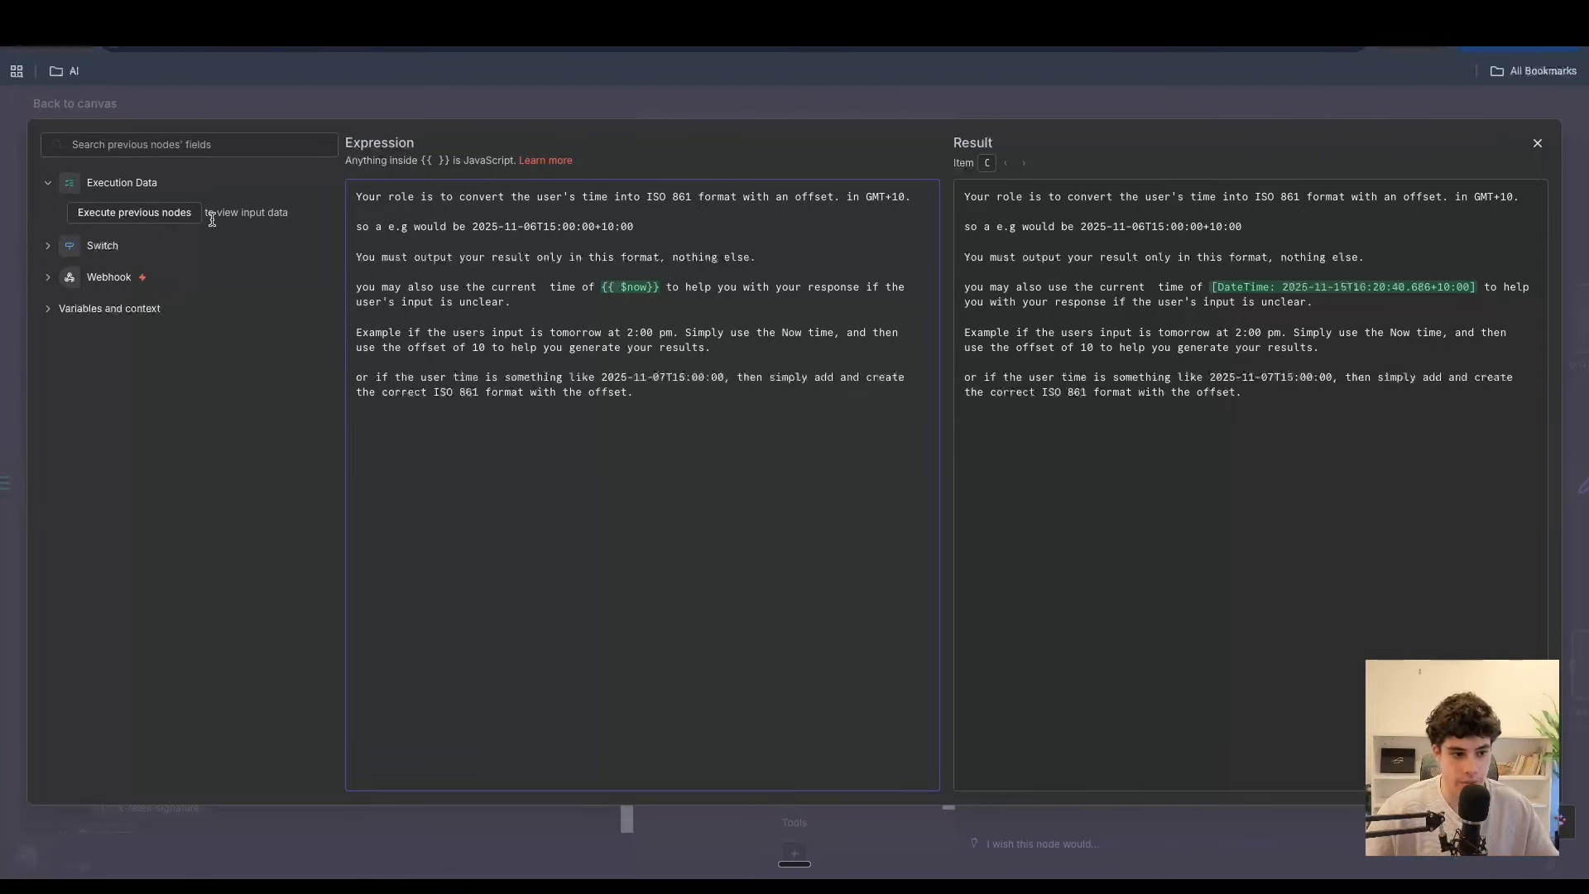
{"action": "left_click", "coordinate": [1535, 147]}
- Check the operation and model selections of the Message a model node without changing them
{"action": "scroll", "coordinate": [787, 365], "scroll_direction": "up", "scroll_amount": 3}
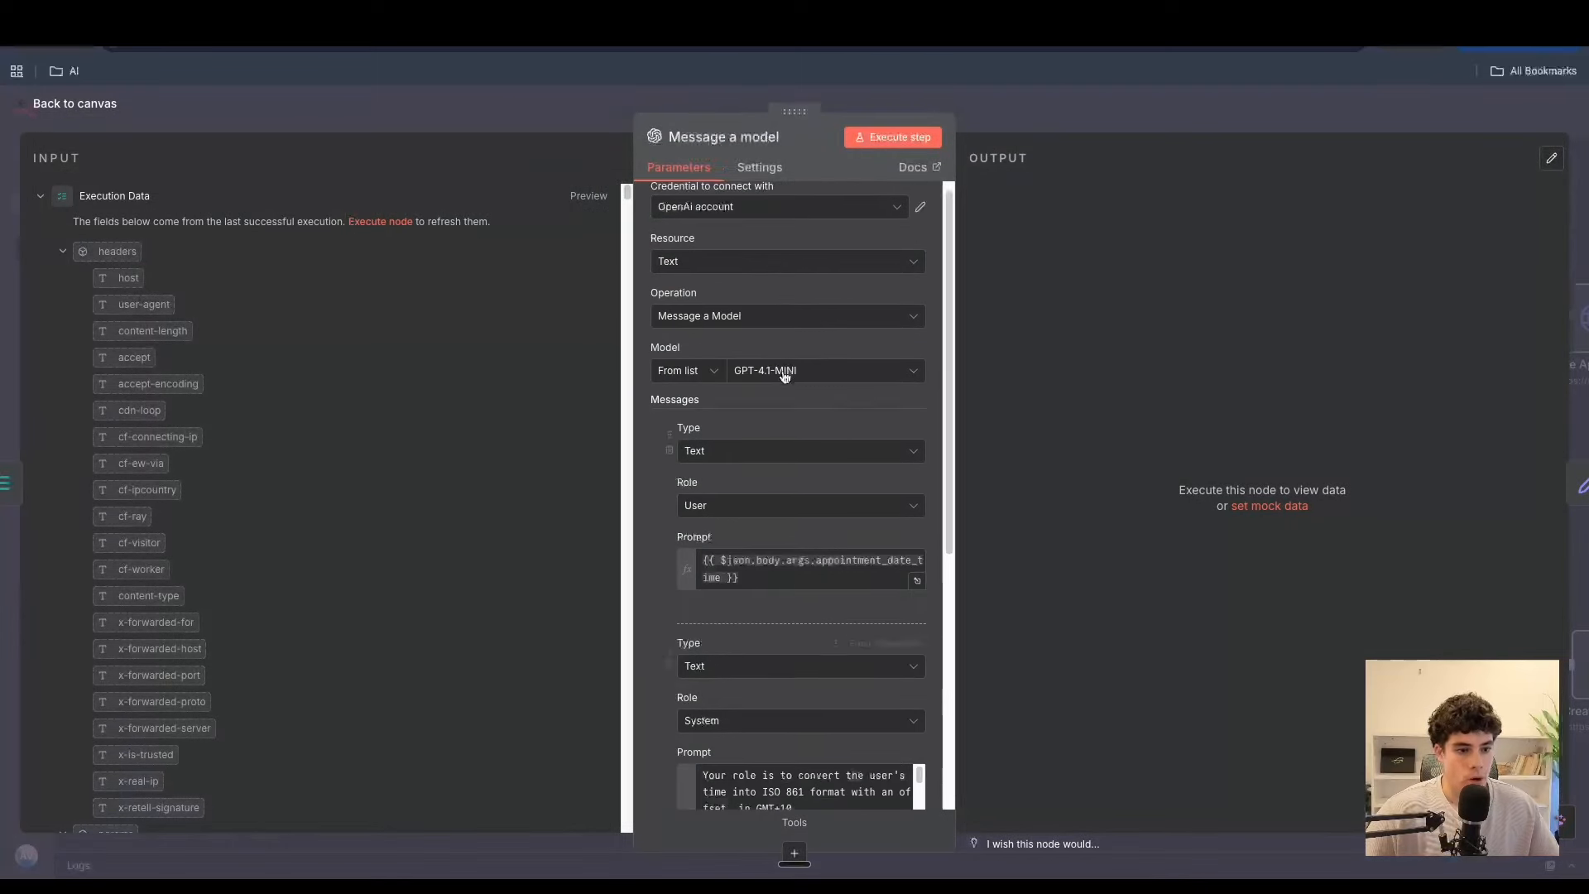
{"action": "left_click", "coordinate": [820, 382]}
{"action": "left_click", "coordinate": [1197, 333]}
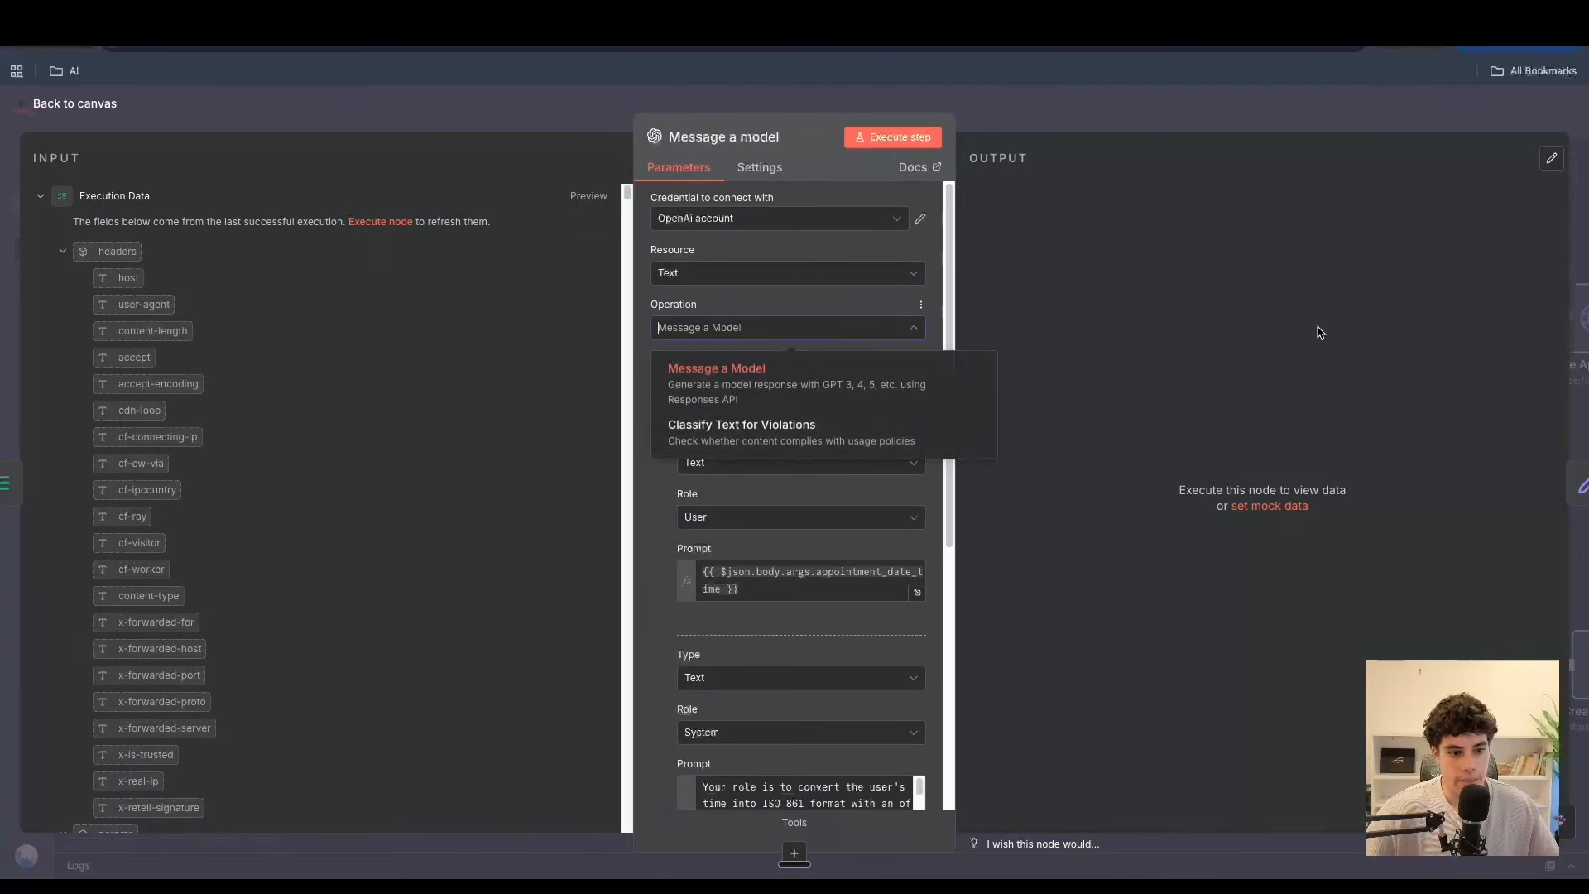
- Compare the user prompt's appointment_date_time expression with the args fields in the Webhook body, and leave the Message a model node
{"action": "scroll", "coordinate": [775, 589], "scroll_direction": "down", "scroll_amount": 1}
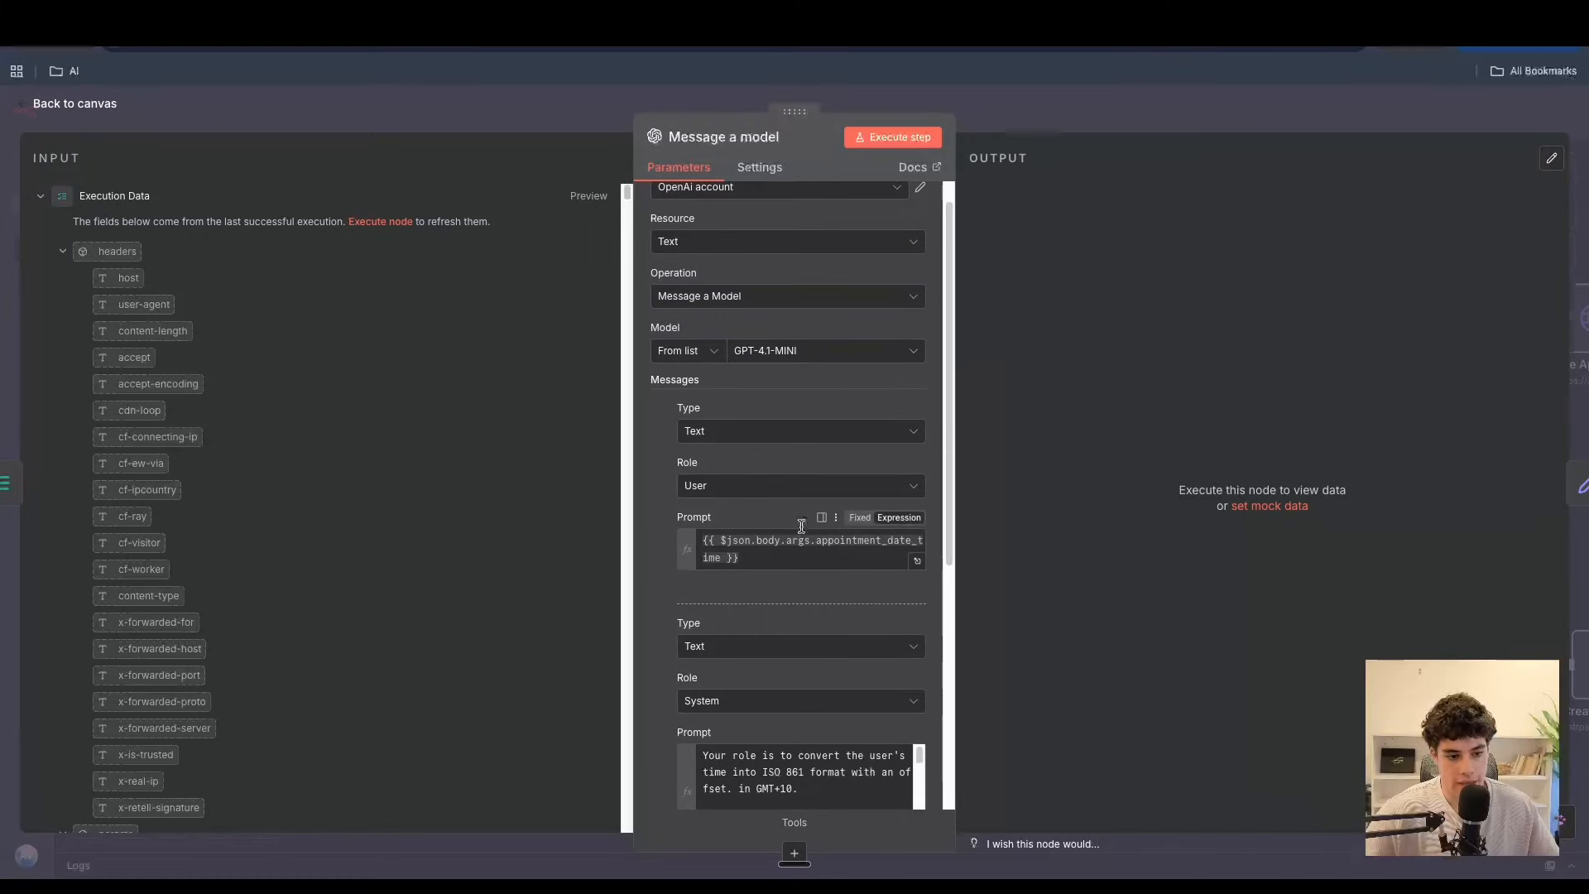
{"action": "left_click", "coordinate": [63, 251]}
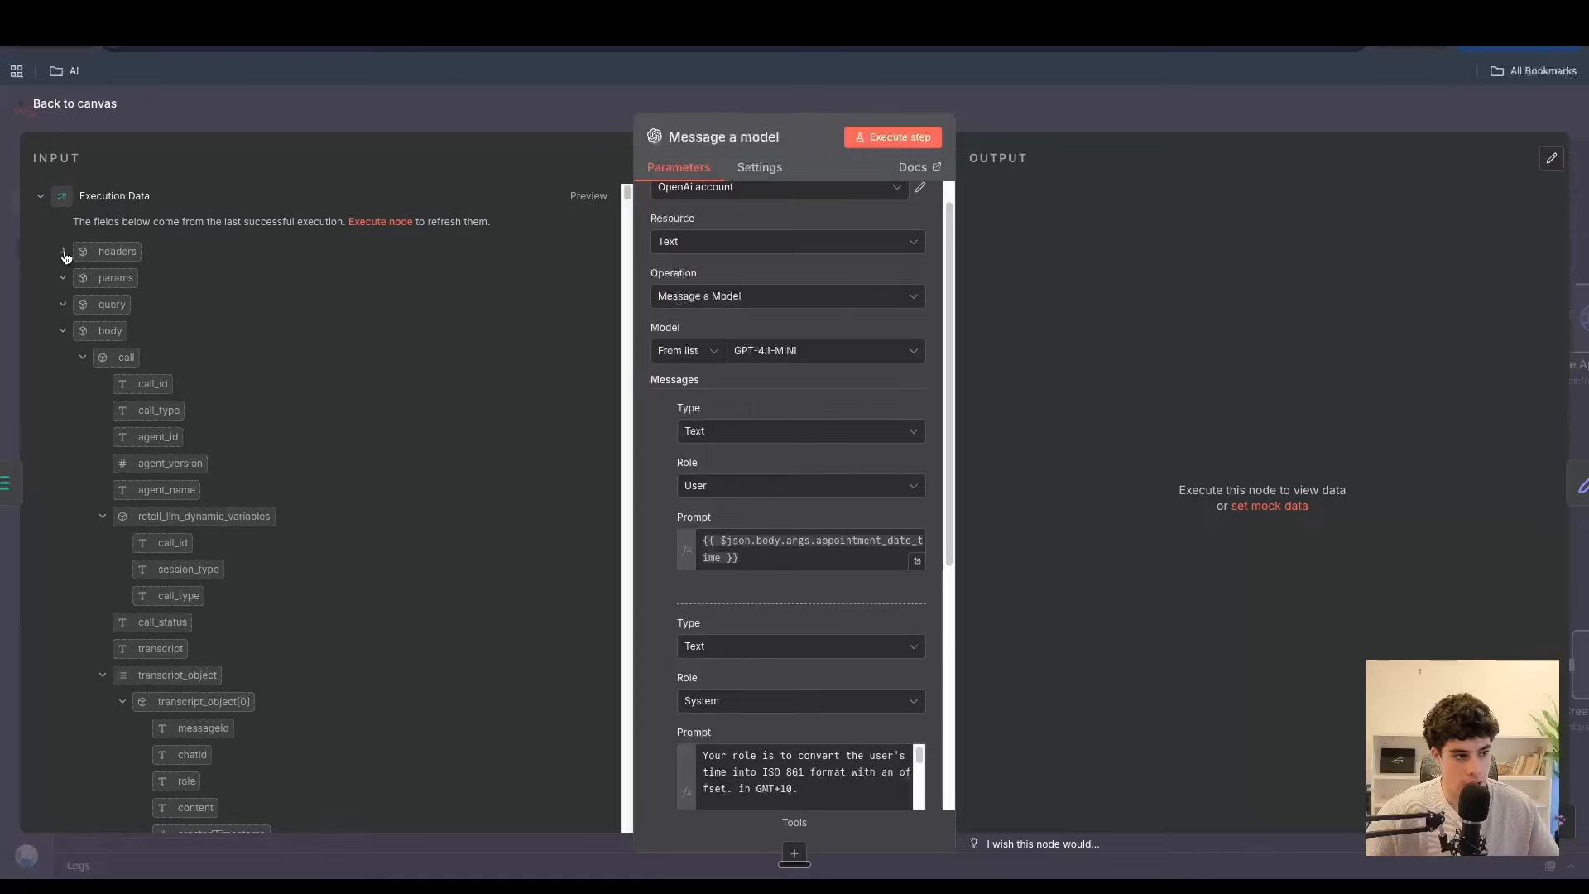
{"action": "left_click", "coordinate": [40, 196]}
{"action": "left_click", "coordinate": [40, 259]}
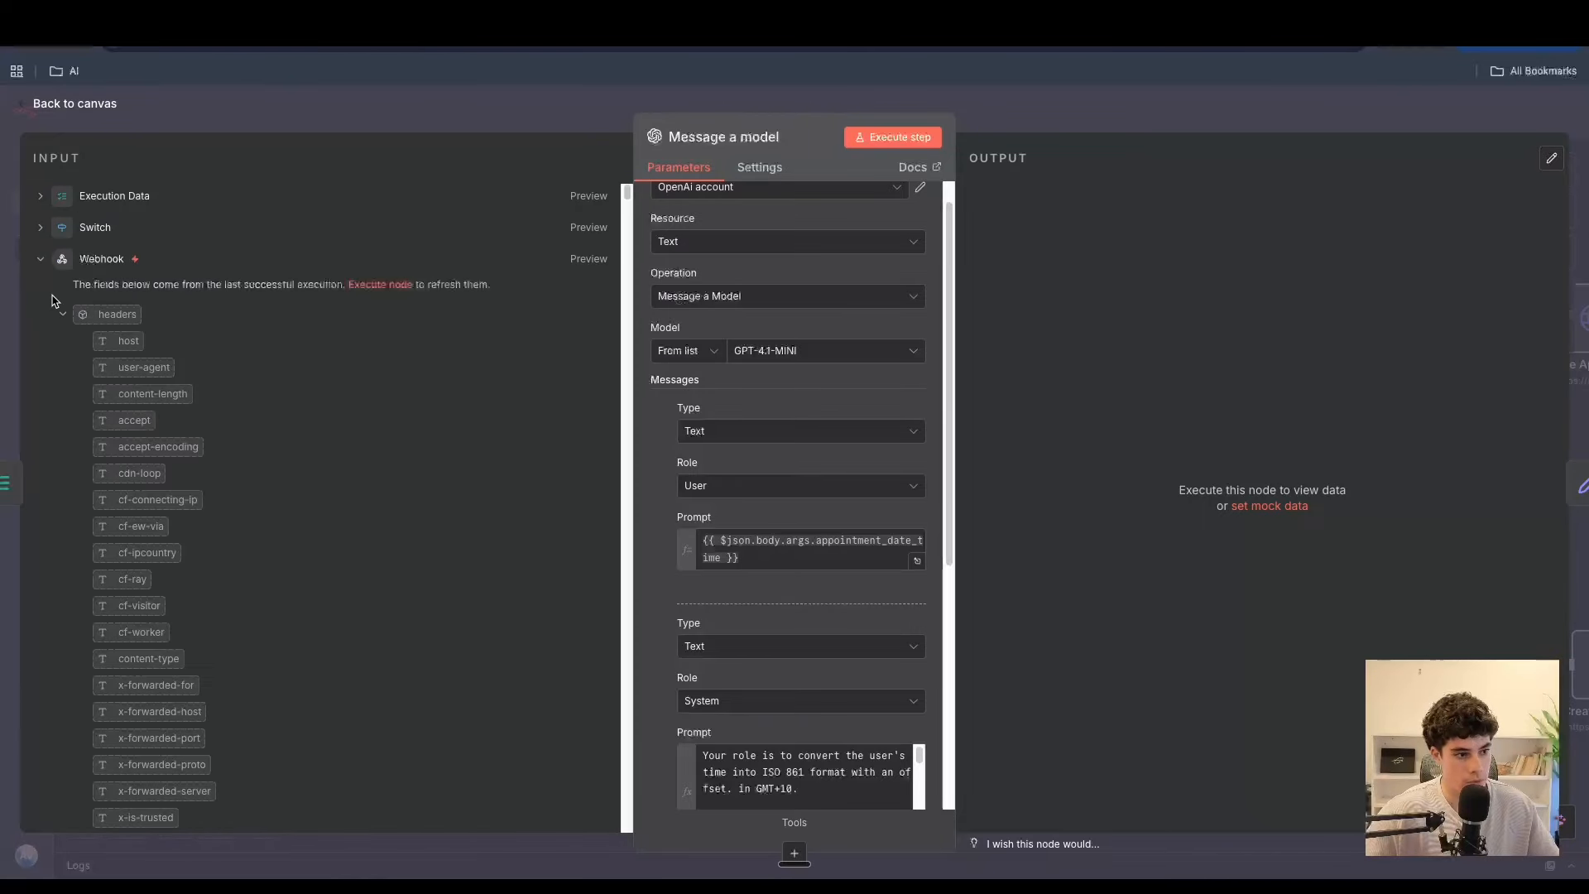
{"action": "left_click", "coordinate": [82, 420]}
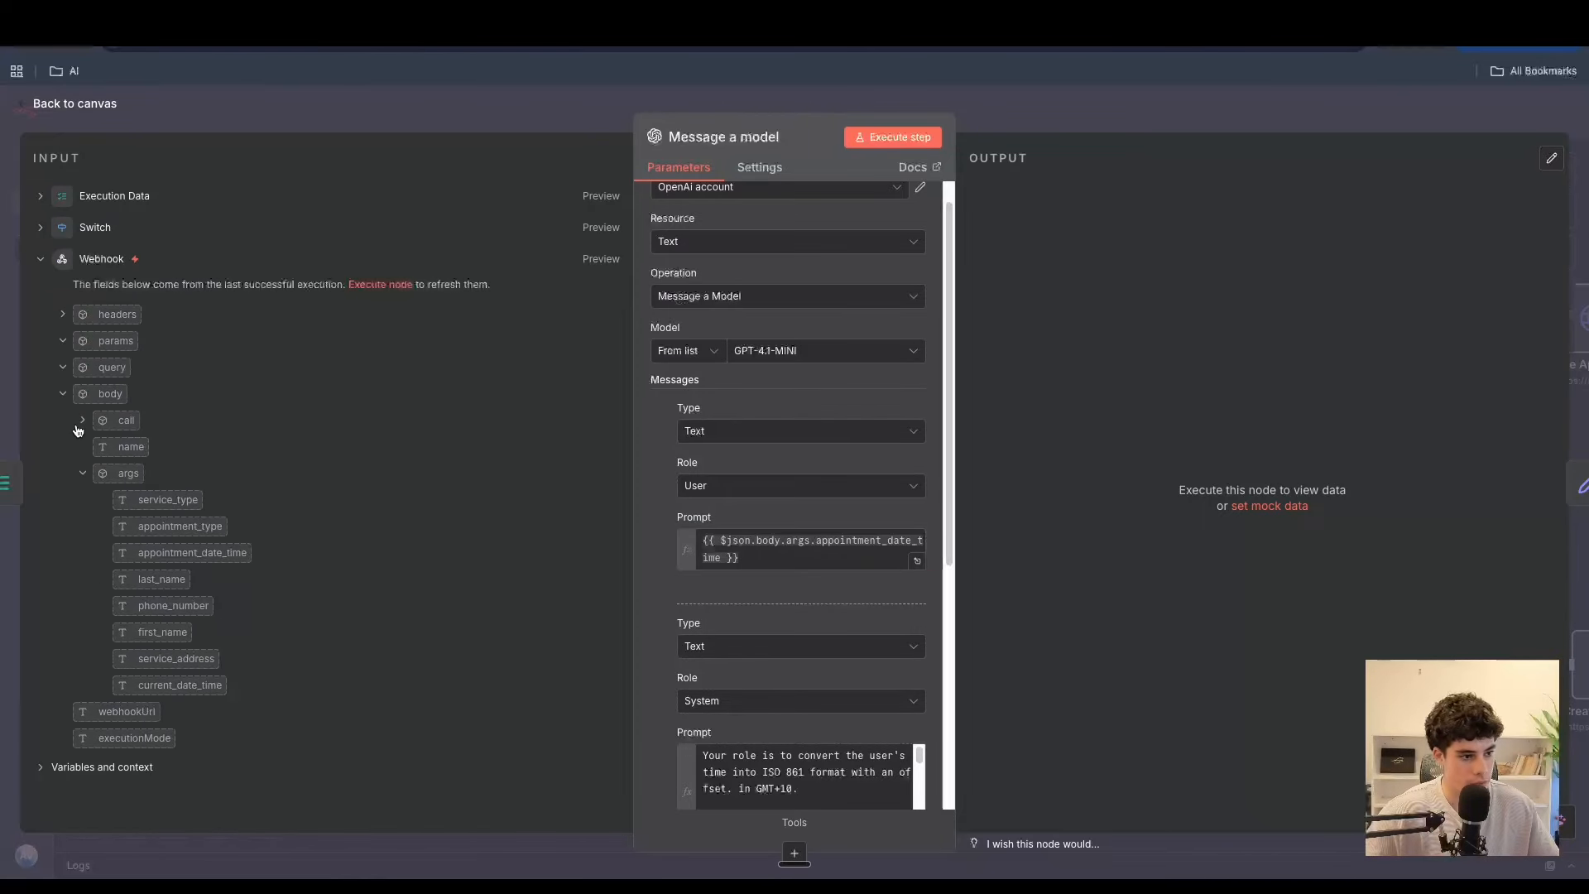
{"action": "left_click", "coordinate": [772, 558]}
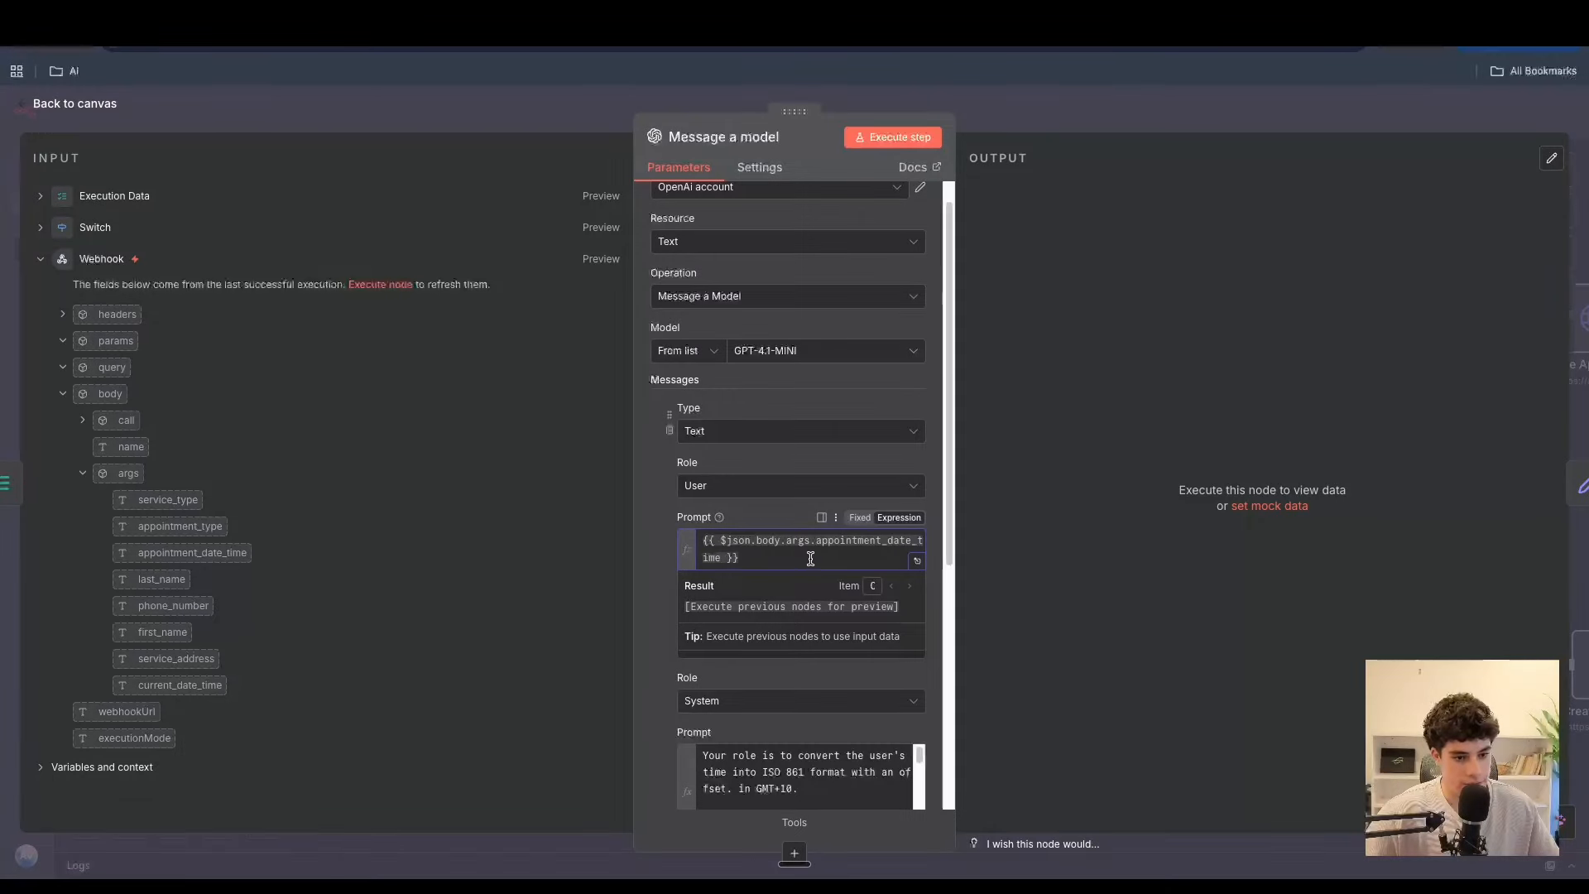
{"action": "key", "text": "ctrl+a"}
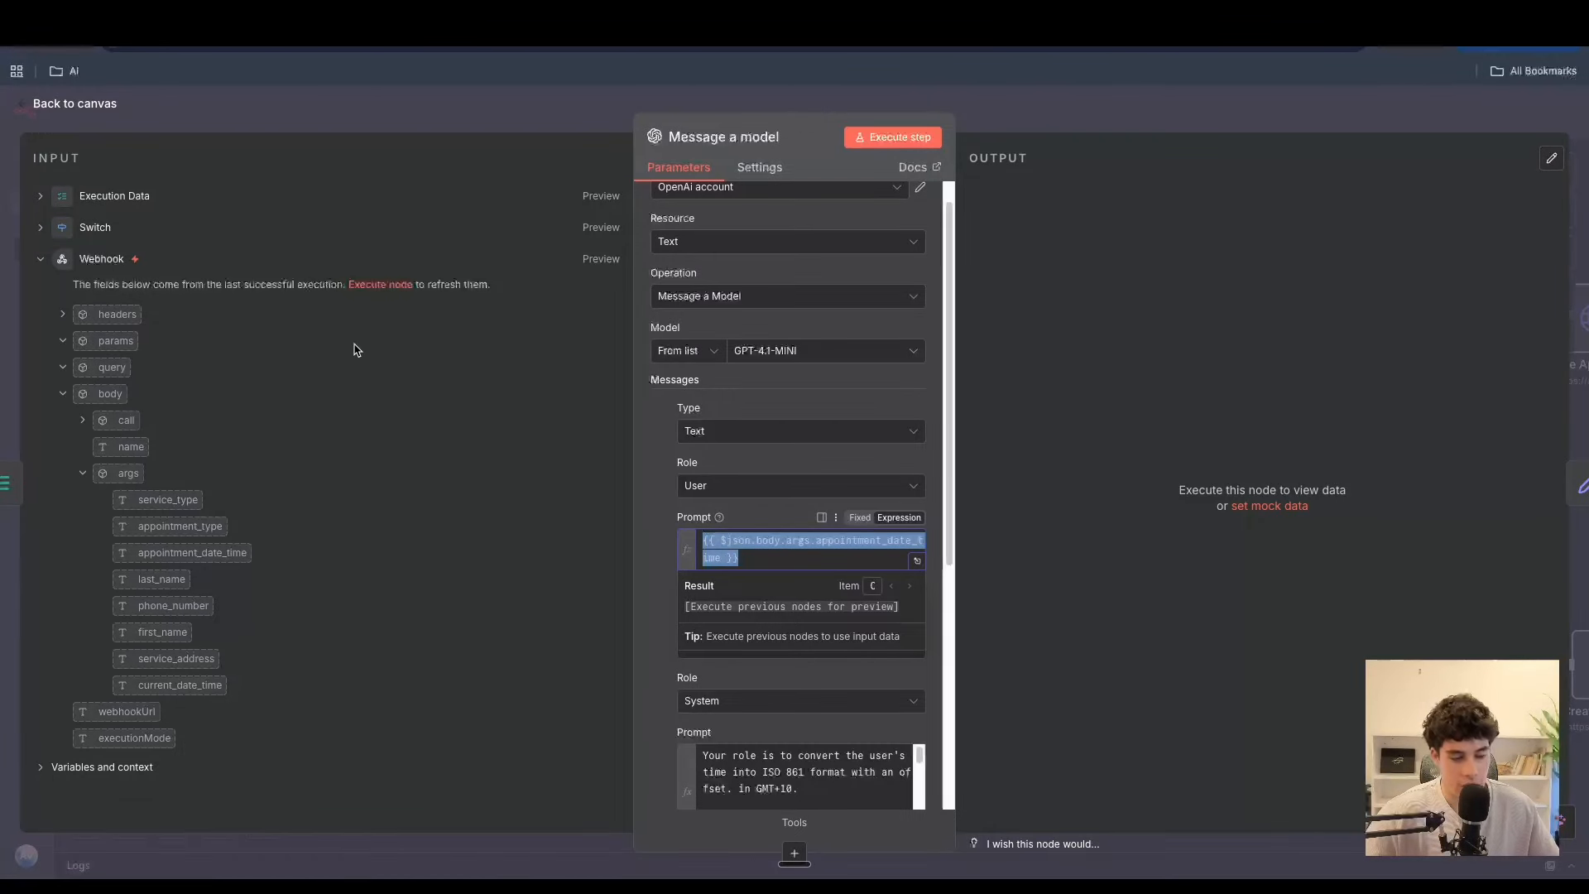
{"action": "left_click", "coordinate": [100, 107]}
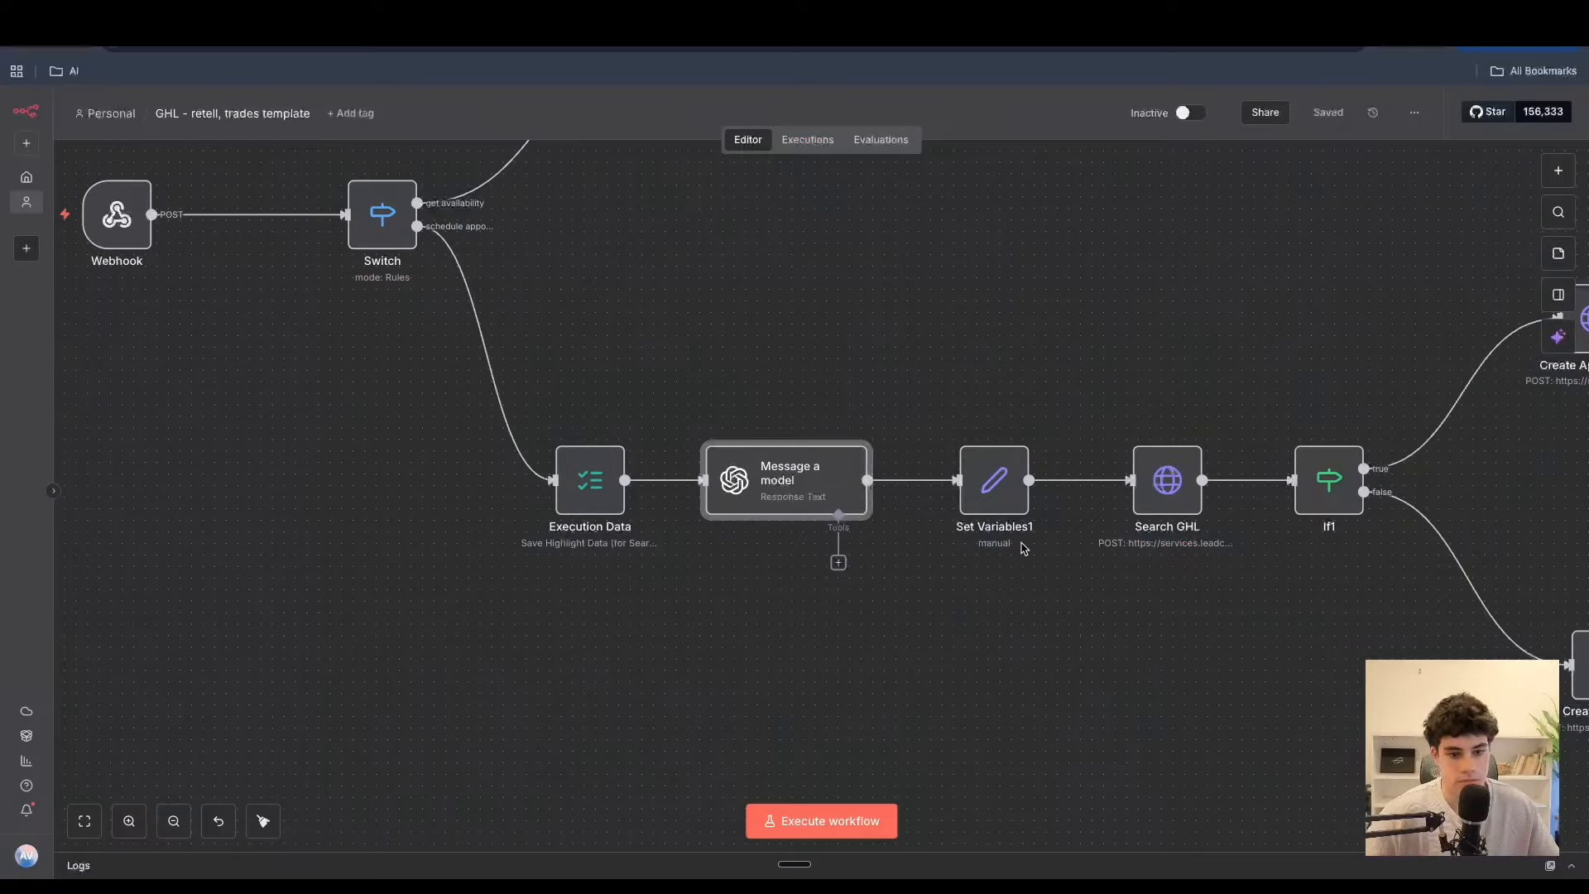
- Open the Set Variables1 node, compare its LocationID with the one in the GoHighLevel calendars page URL, and check its Calendar ID
{"action": "double_click", "coordinate": [986, 495]}
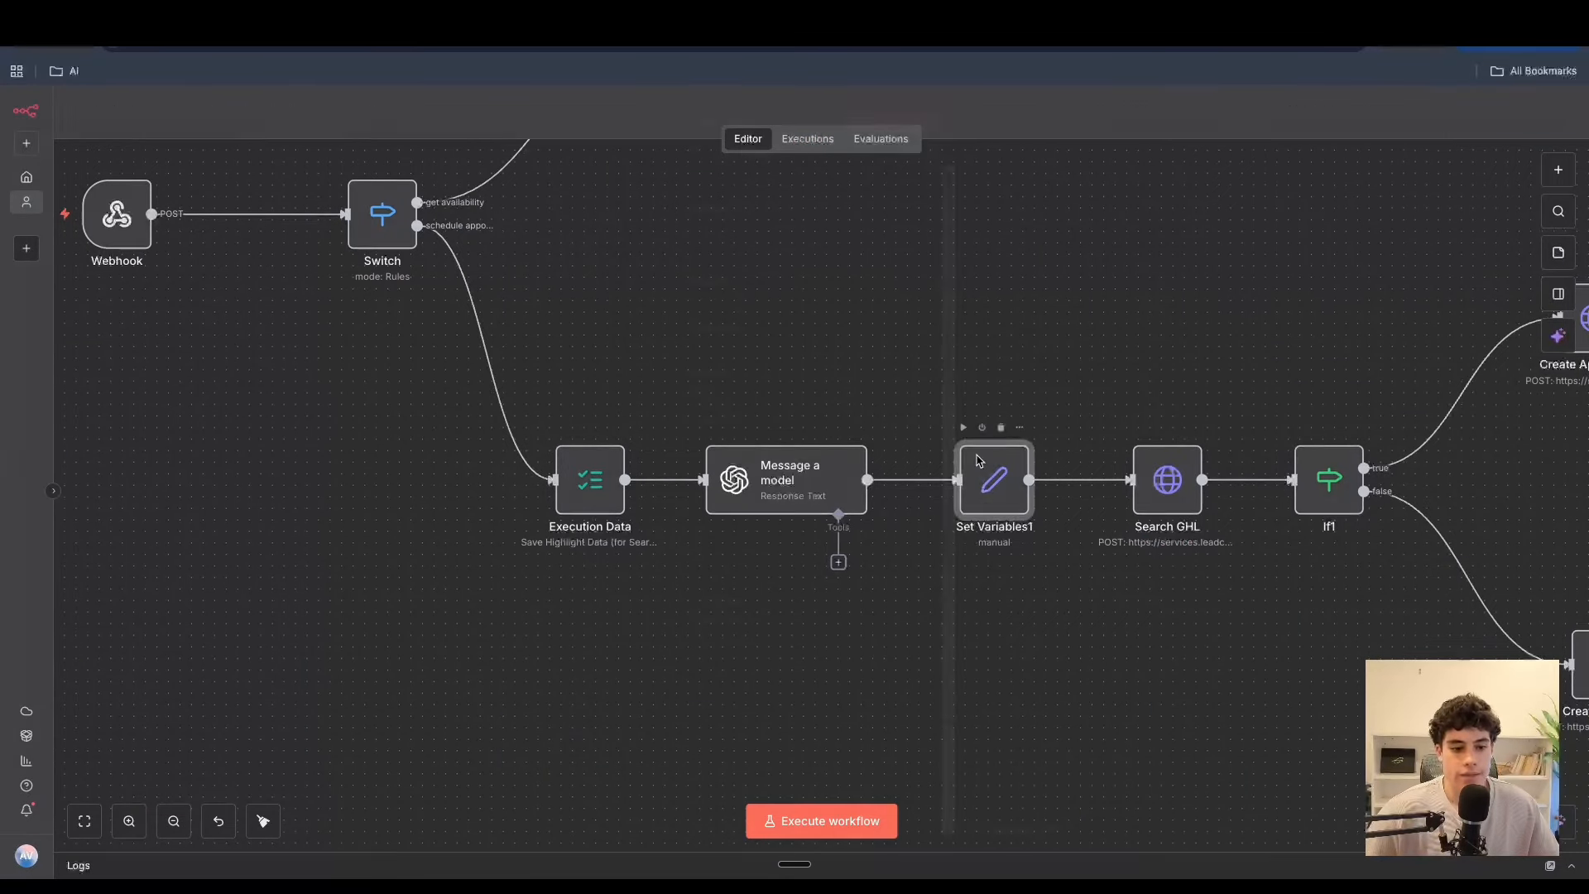
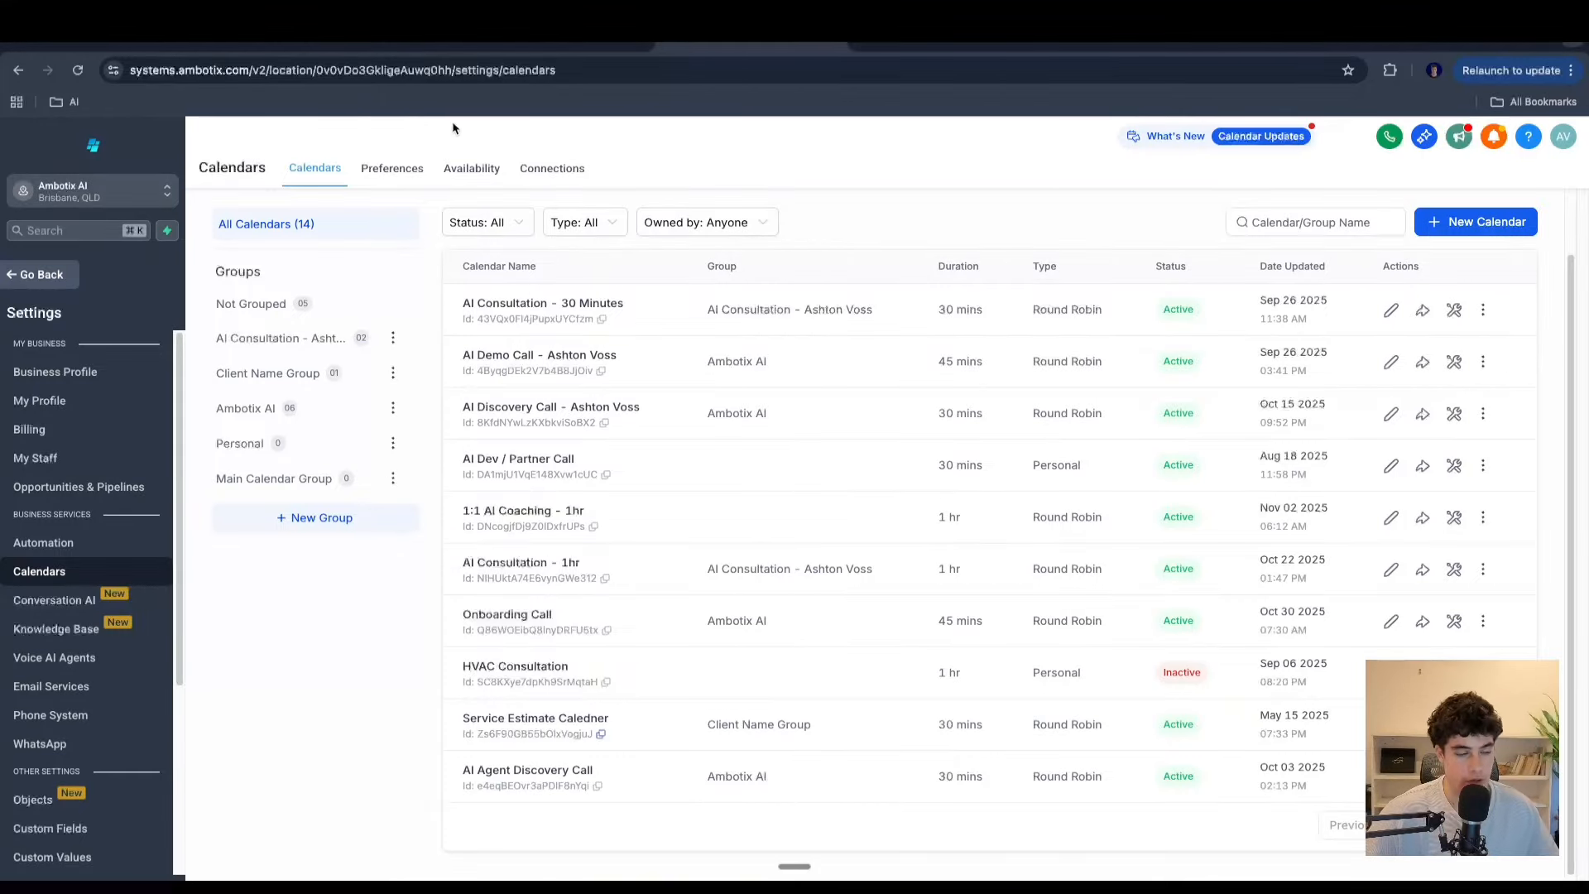
{"action": "left_click", "coordinate": [336, 72]}
{"action": "left_click", "coordinate": [369, 73]}
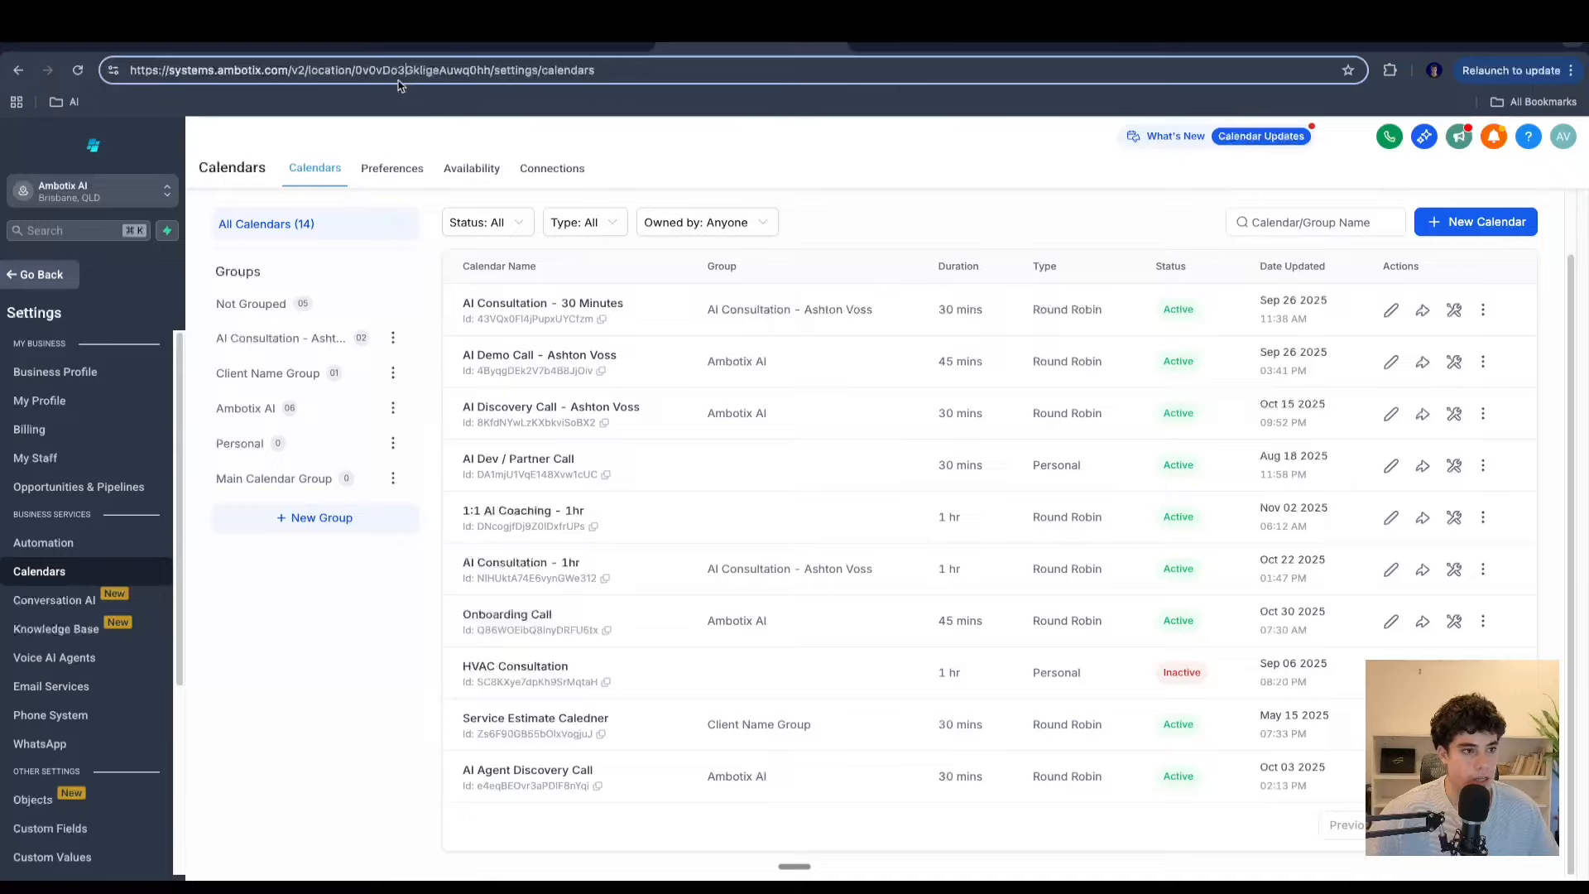
{"action": "left_click_drag", "start_coordinate": [356, 71], "coordinate": [490, 76]}
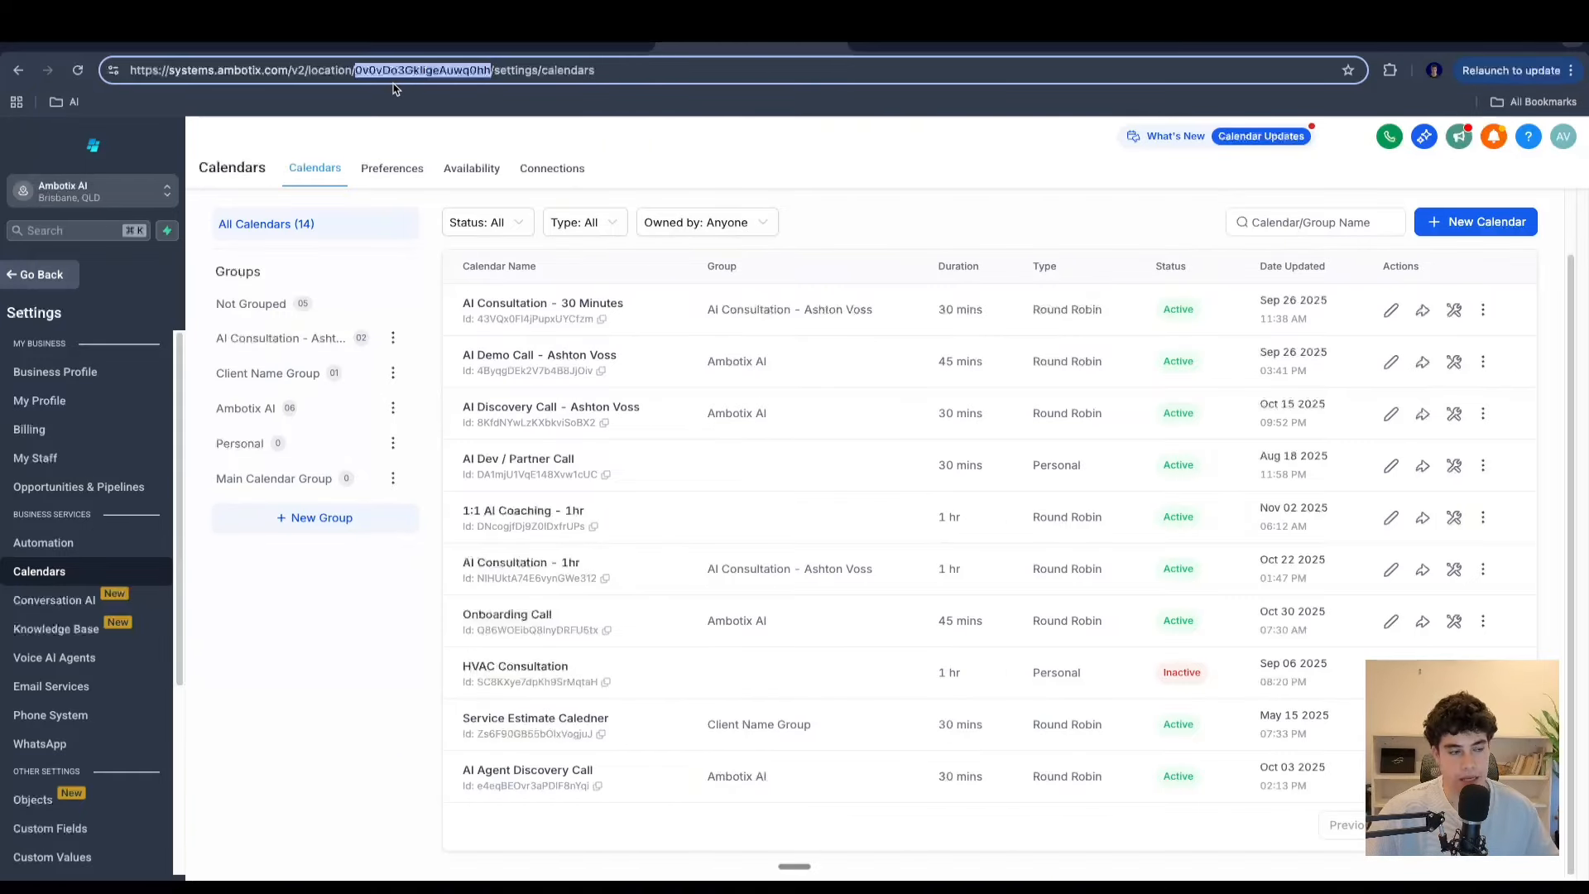
{"action": "left_click", "coordinate": [403, 51]}
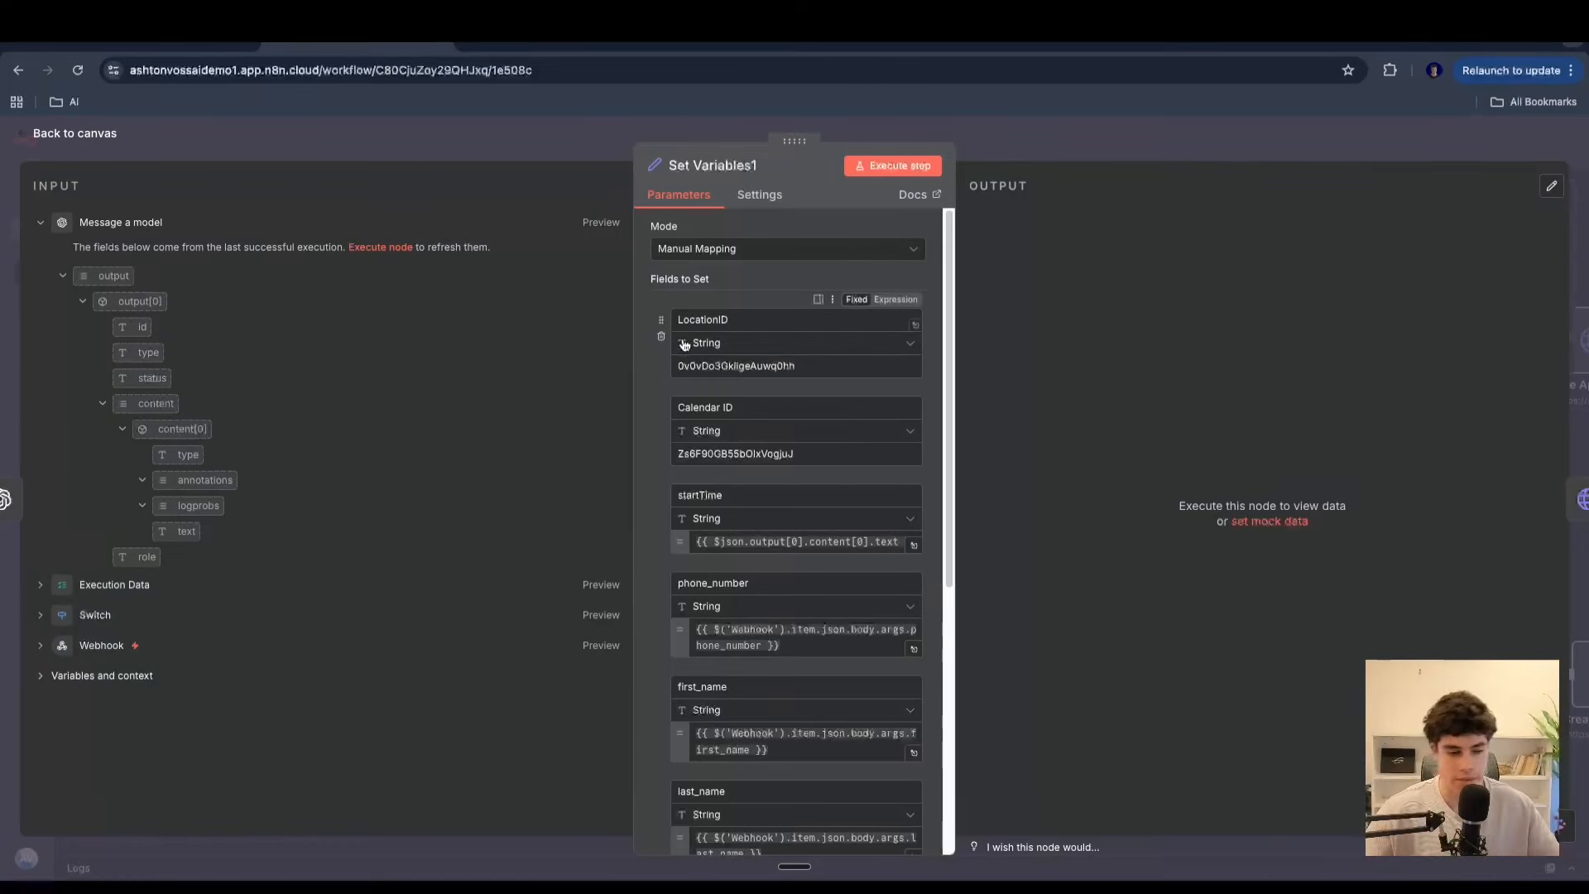
{"action": "left_click", "coordinate": [702, 47]}
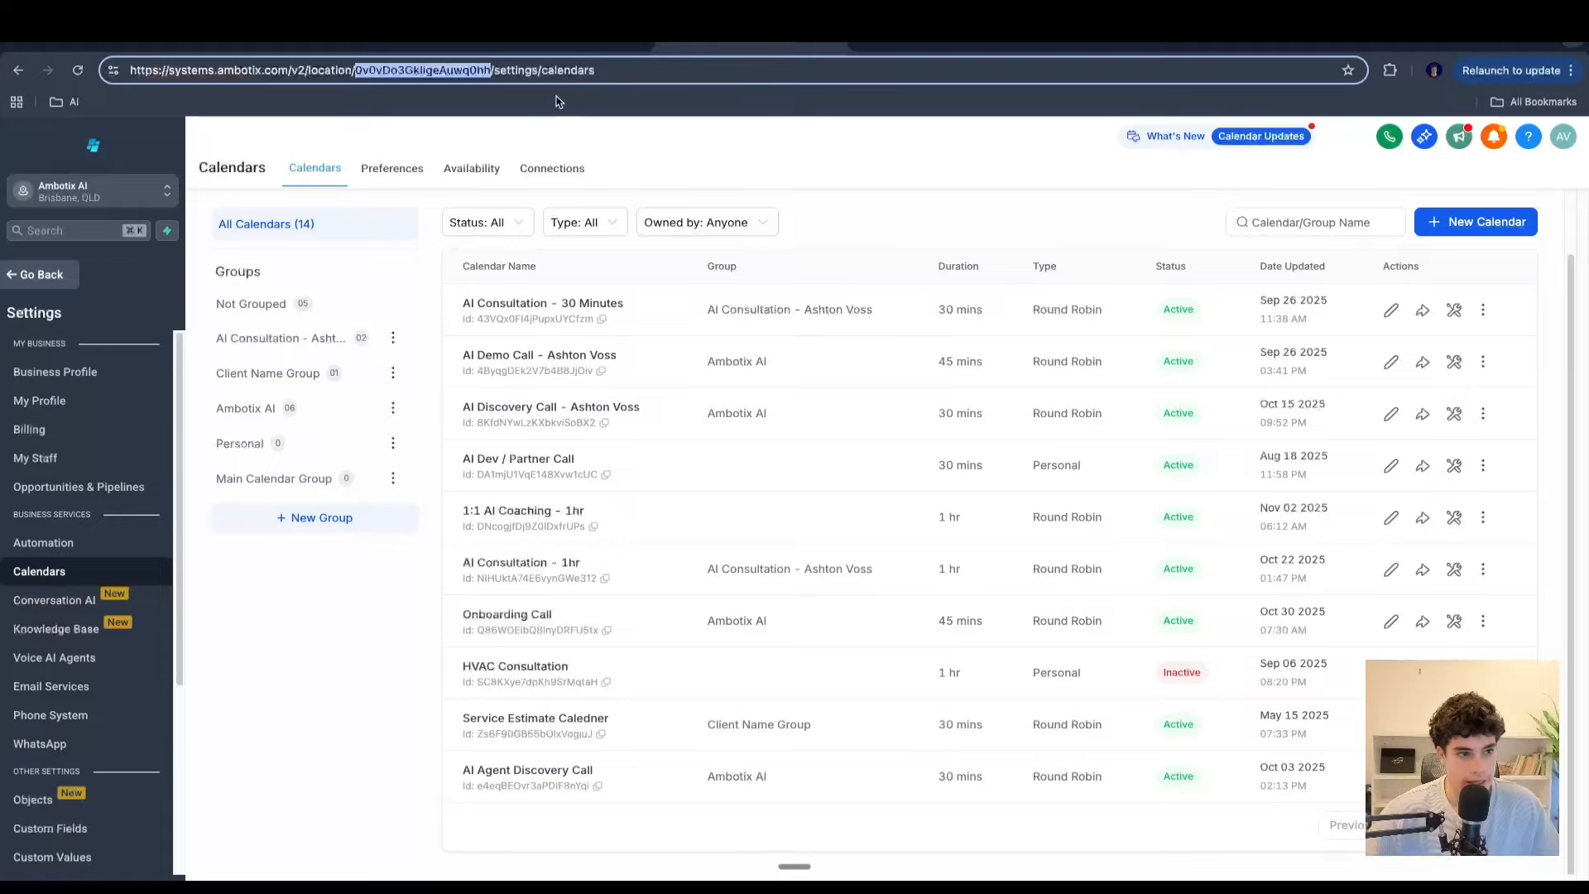
{"action": "left_click", "coordinate": [534, 52]}
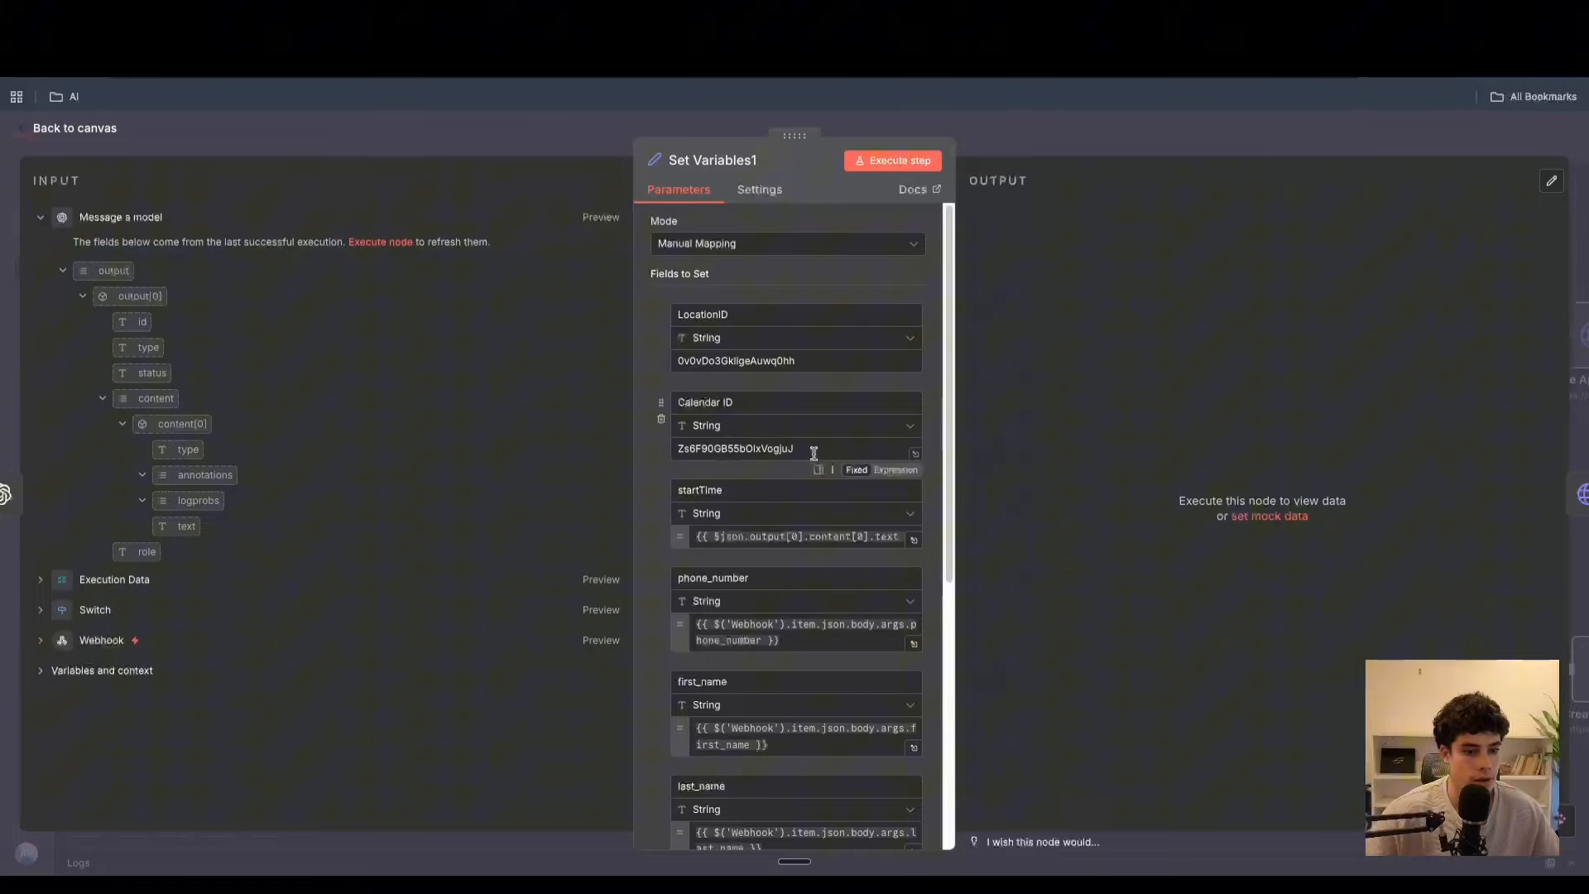
{"action": "left_click_drag", "start_coordinate": [809, 451], "coordinate": [616, 433]}
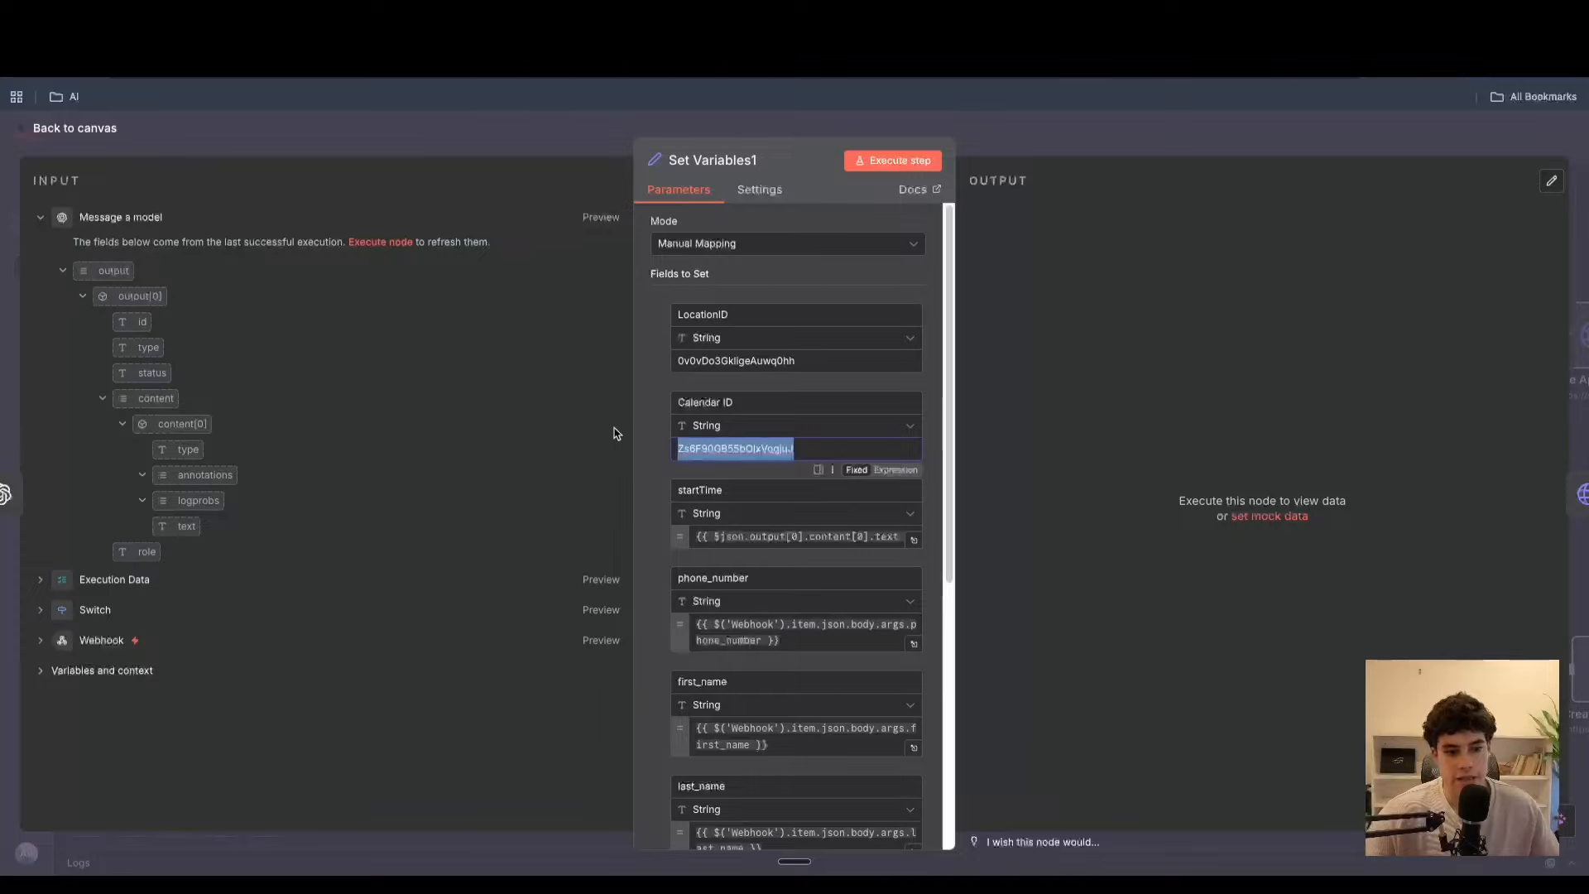
- Expand the Webhook input data in Set Variables1 and collapse the headers and call groups to examine the args fields
{"action": "scroll", "coordinate": [745, 444], "scroll_direction": "down", "scroll_amount": 2}
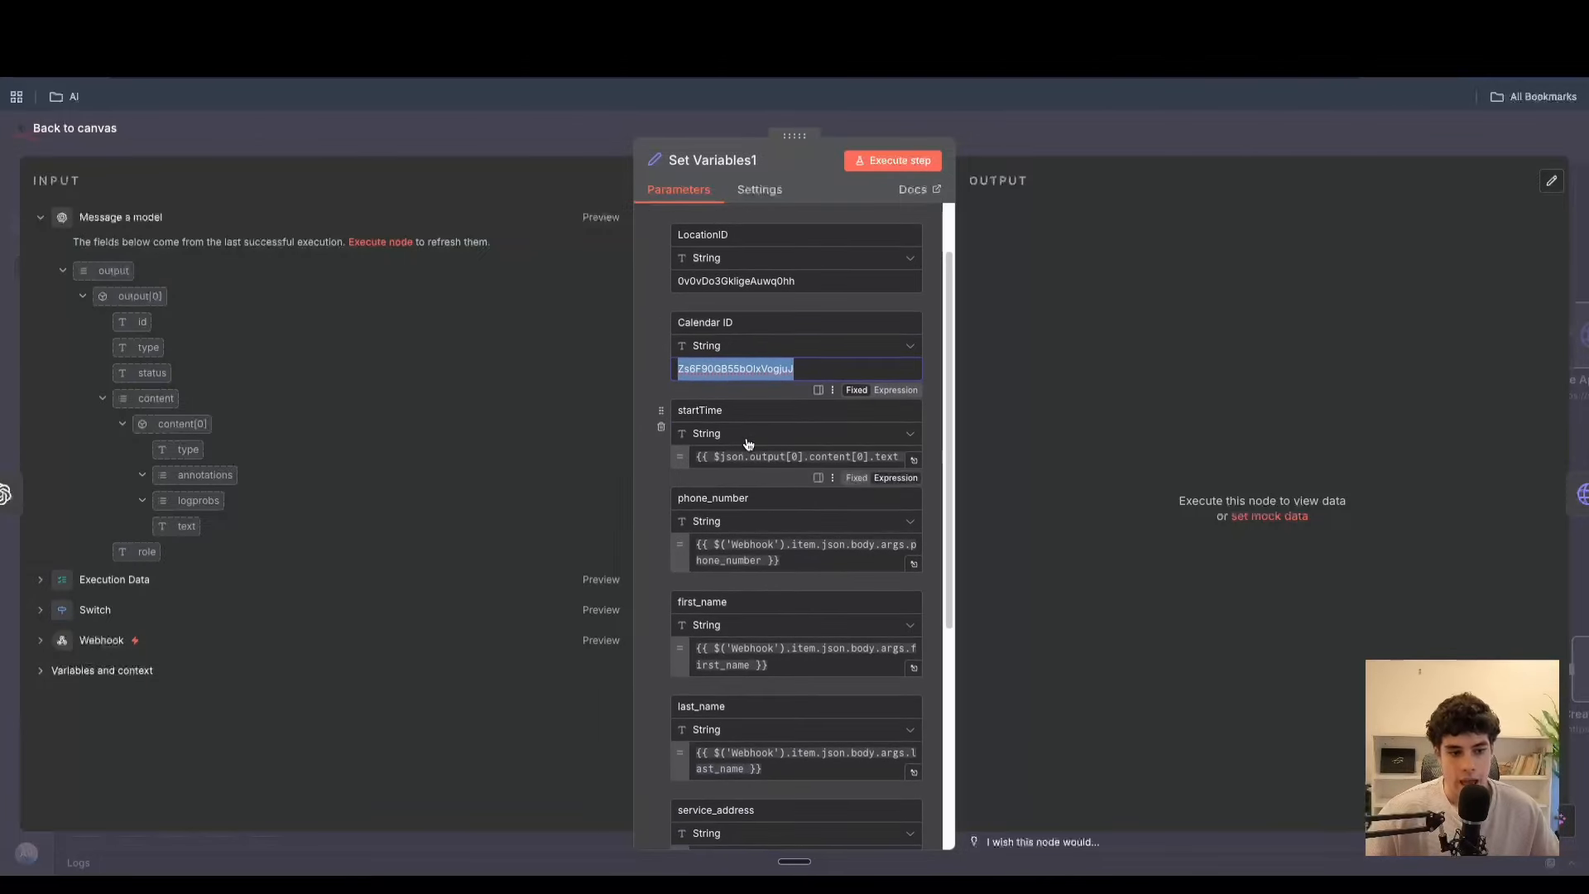
{"action": "left_click", "coordinate": [41, 219]}
{"action": "left_click", "coordinate": [40, 308]}
{"action": "left_click", "coordinate": [62, 363]}
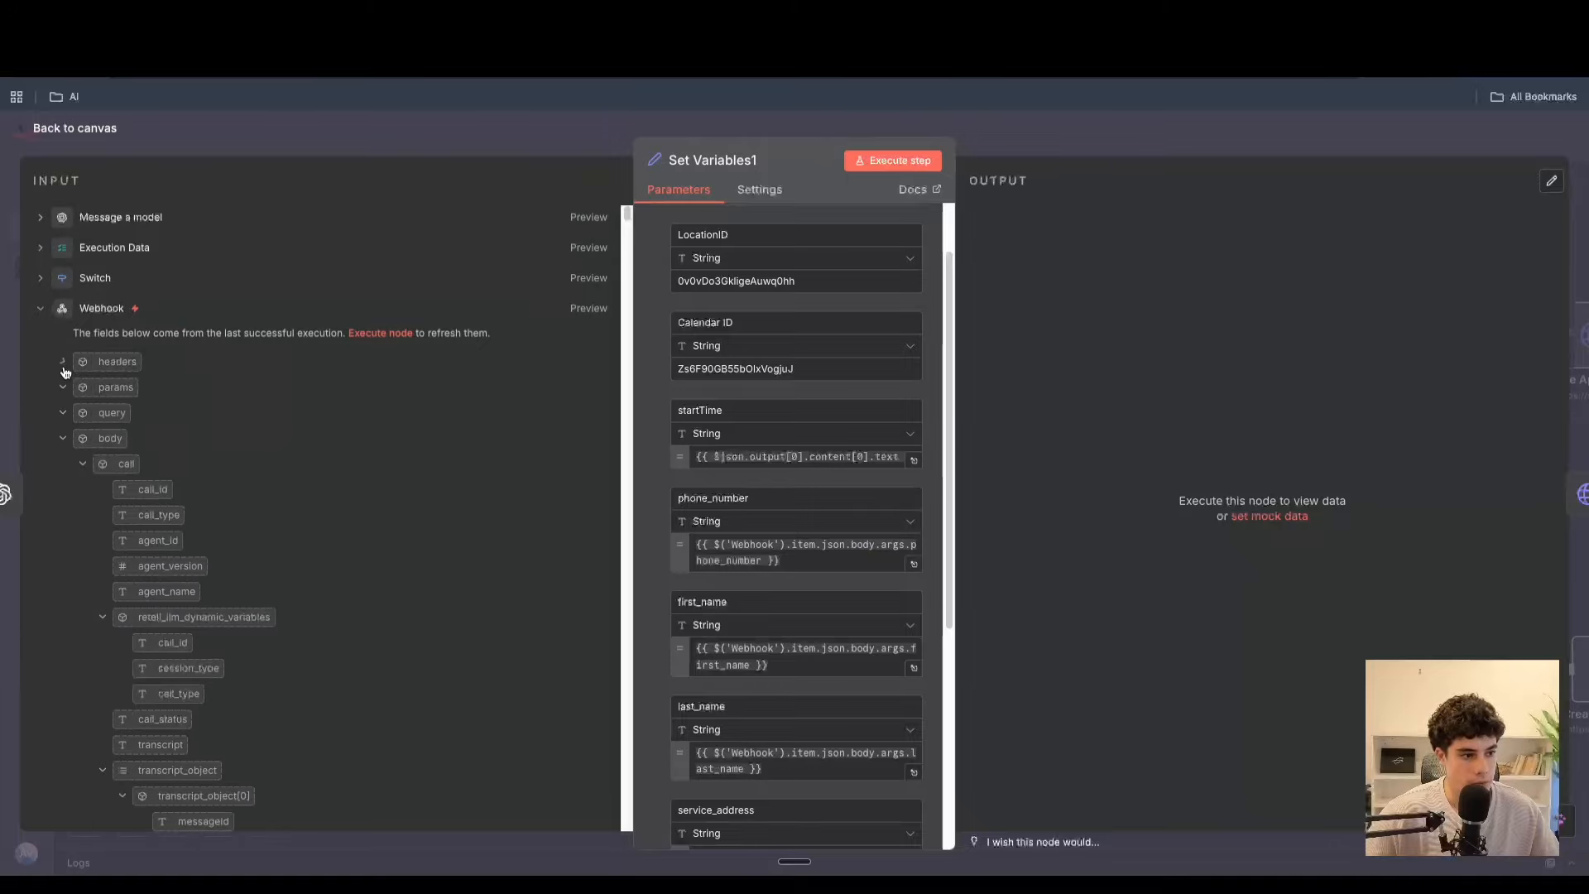
{"action": "scroll", "coordinate": [67, 373], "scroll_direction": "down", "scroll_amount": 3}
{"action": "left_click", "coordinate": [83, 332]}
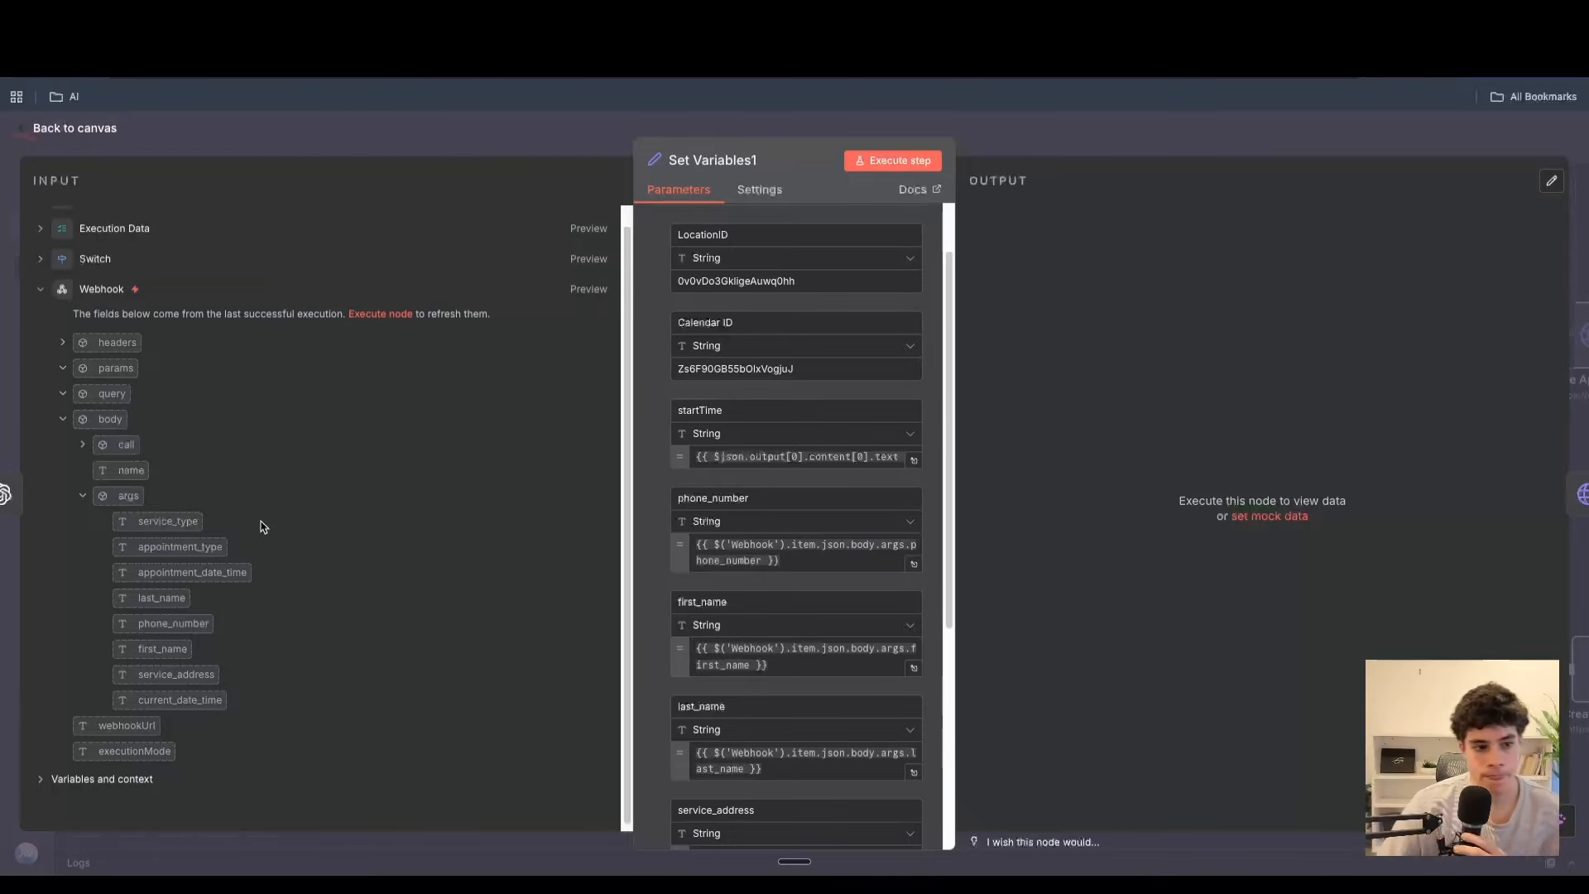
- Review the startTime, last_name, service_address and remaining variable expressions in Set Variables1, and return to the canvas
{"action": "left_click_drag", "start_coordinate": [721, 458], "coordinate": [1001, 465]}
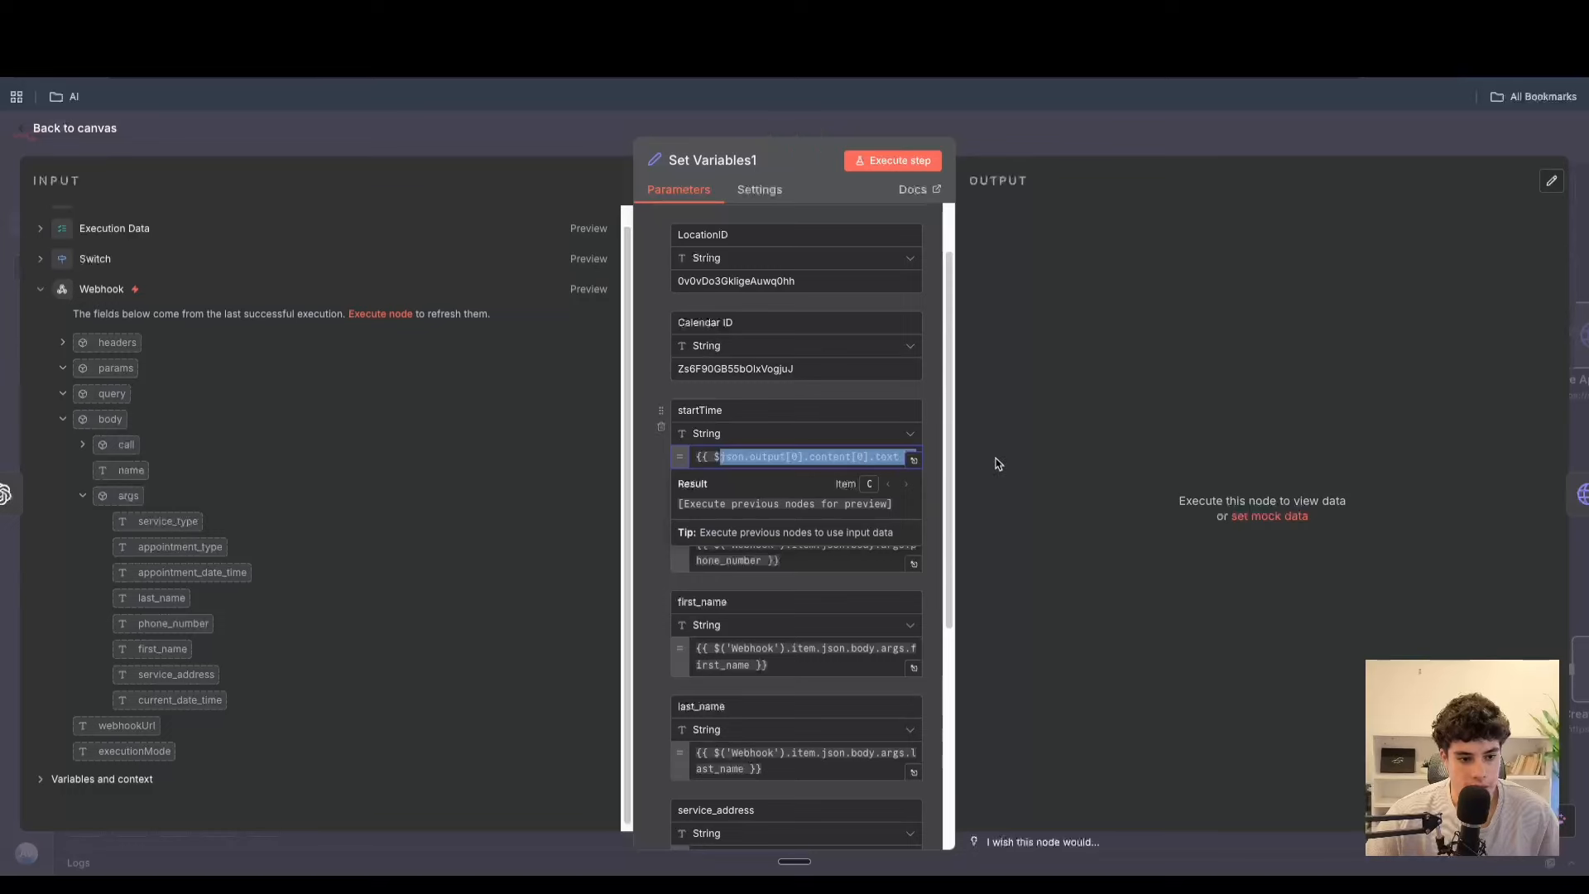
{"action": "left_click", "coordinate": [1040, 472]}
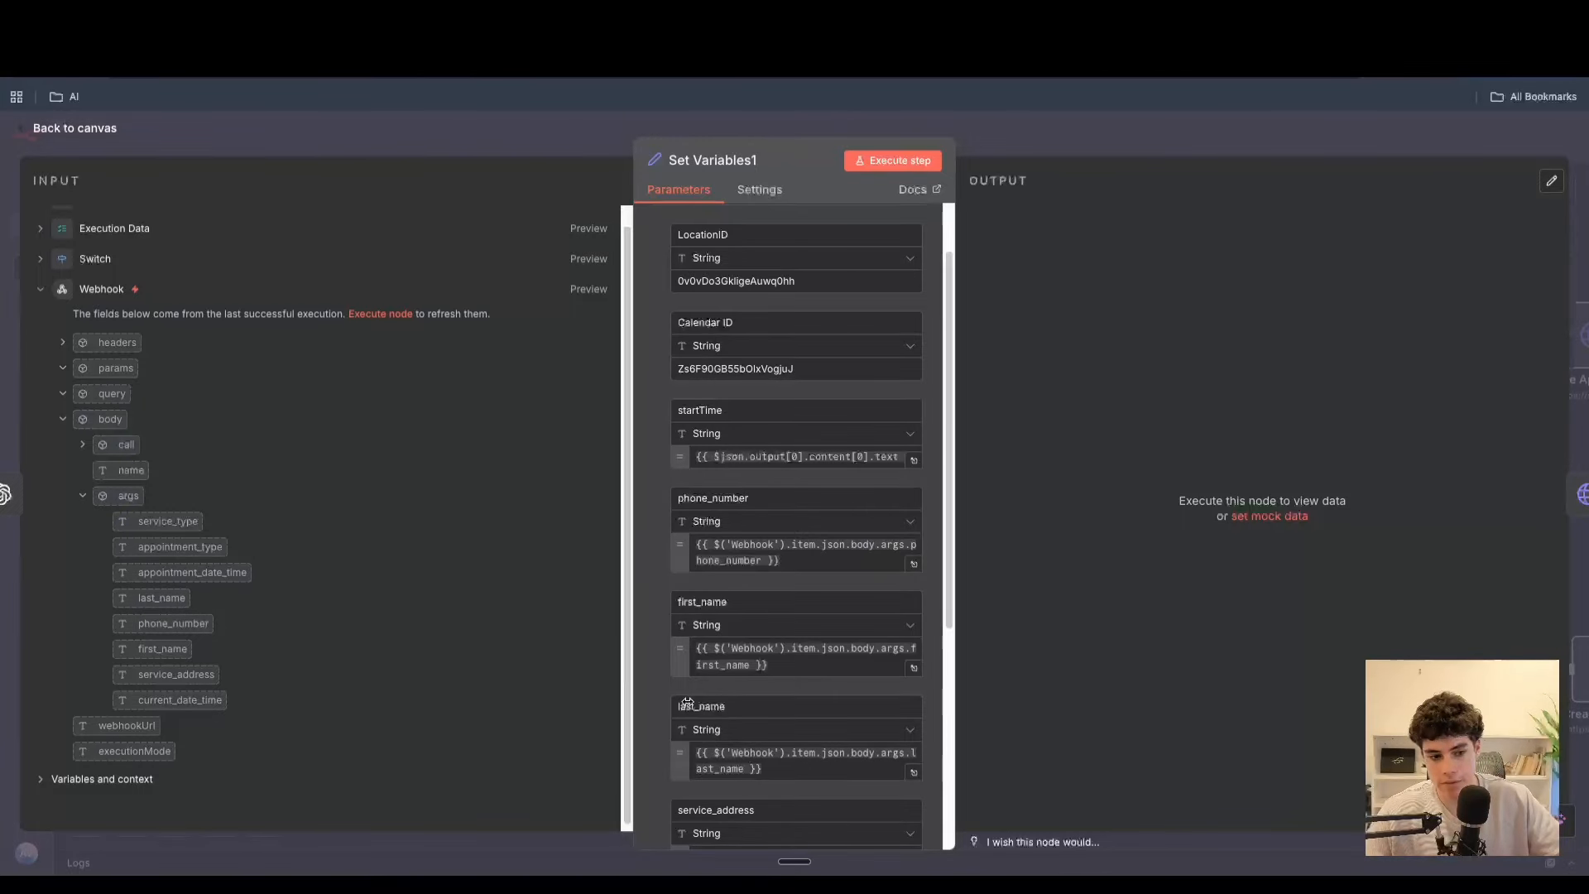
{"action": "scroll", "coordinate": [743, 530], "scroll_direction": "down", "scroll_amount": 3}
{"action": "left_click_drag", "start_coordinate": [780, 530], "coordinate": [595, 489]}
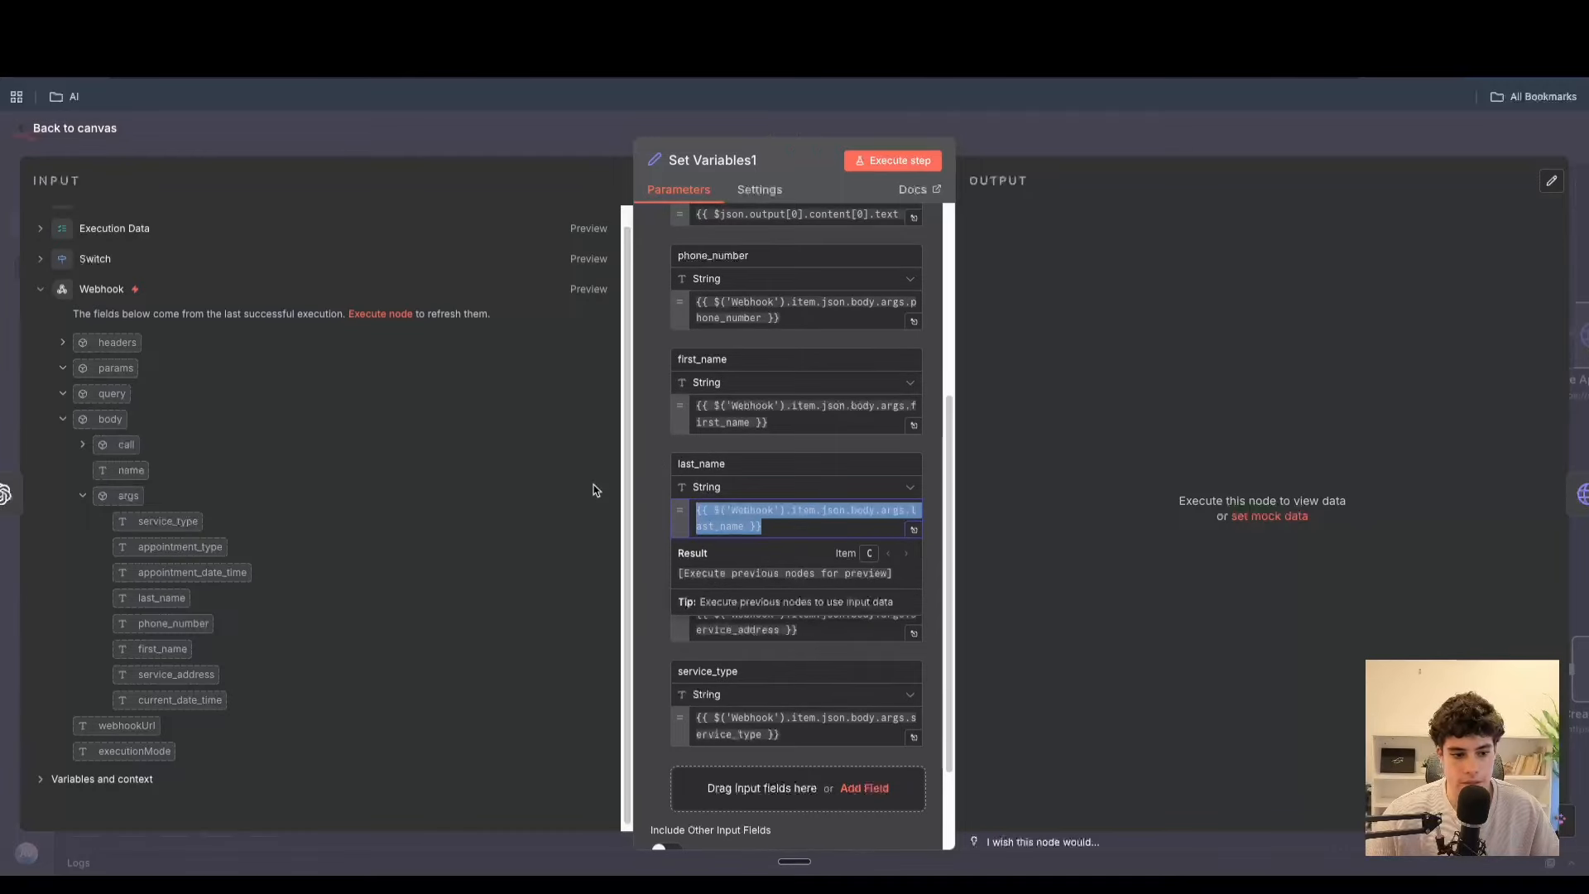
{"action": "left_click", "coordinate": [828, 651]}
{"action": "left_click_drag", "start_coordinate": [812, 635], "coordinate": [644, 593]}
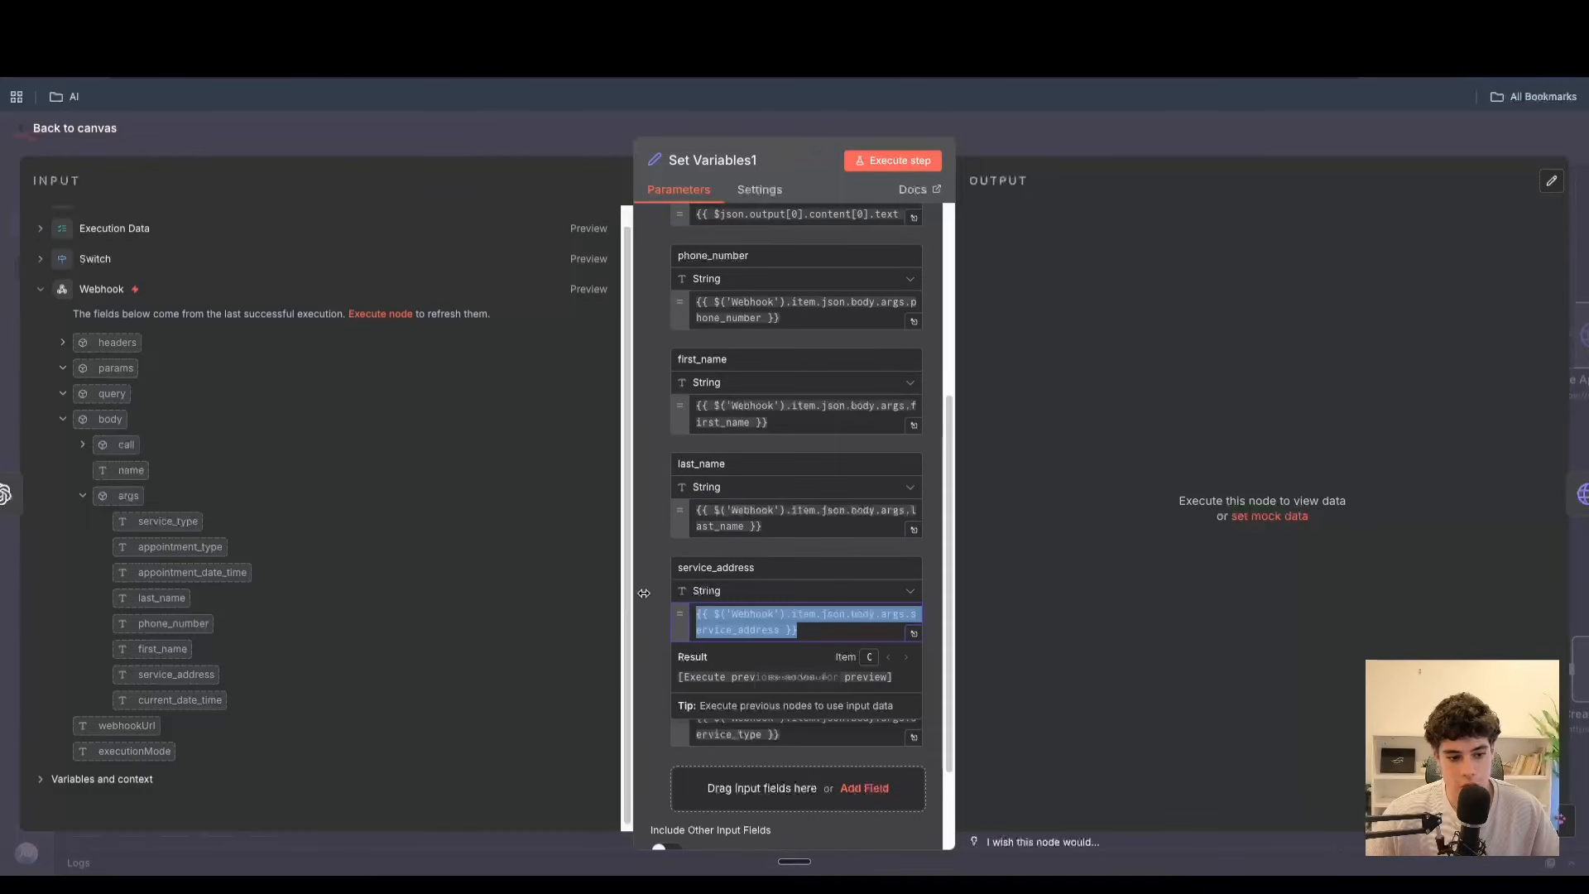
{"action": "left_click", "coordinate": [741, 596]}
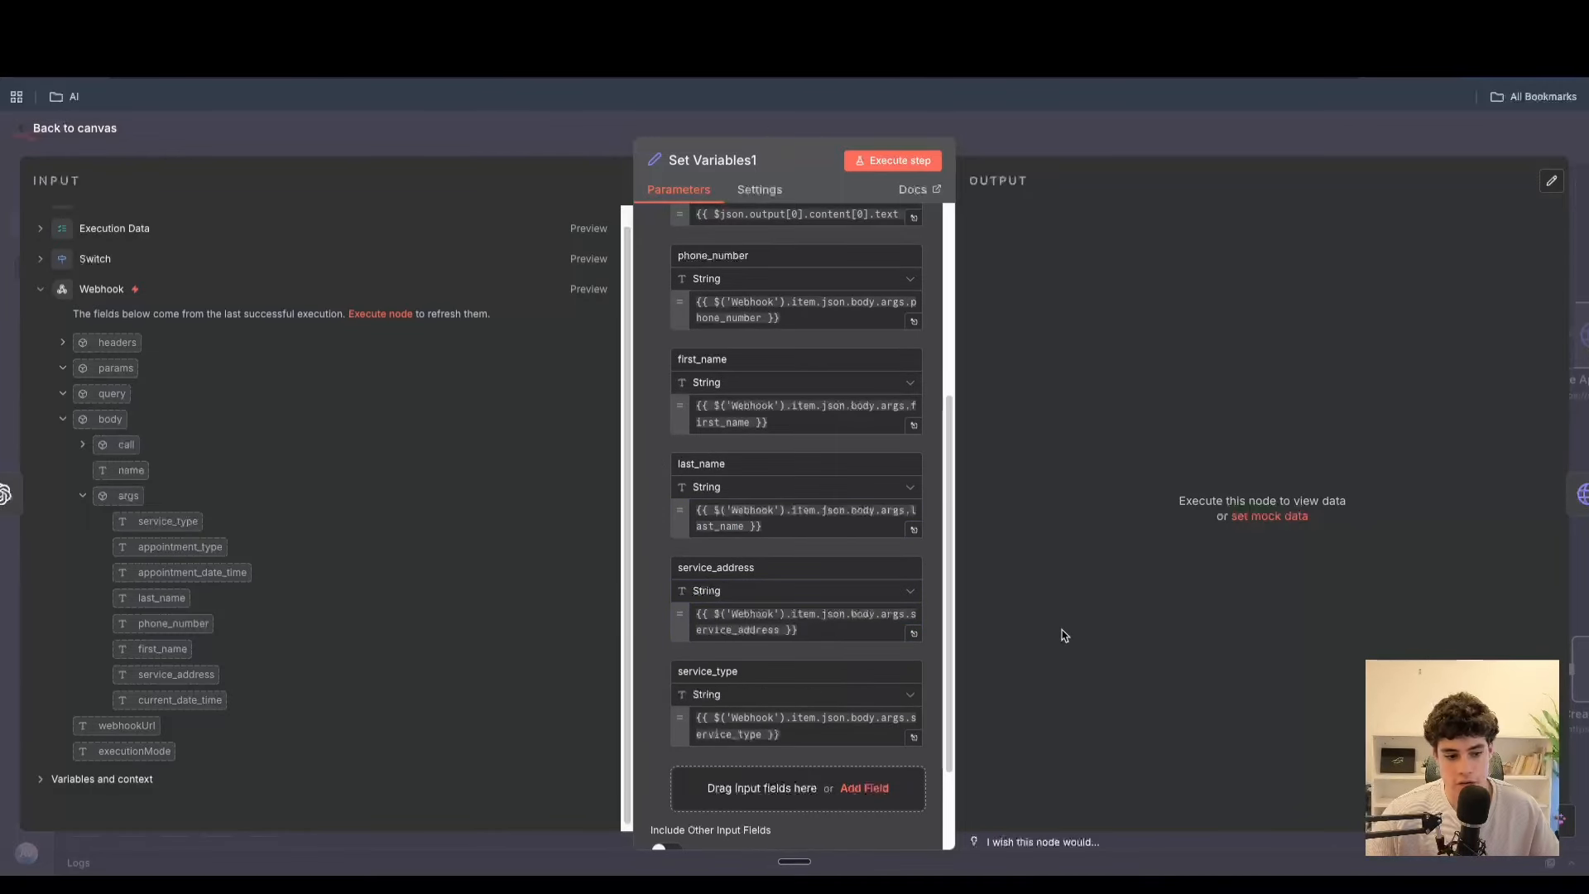
{"action": "scroll", "coordinate": [777, 539], "scroll_direction": "down", "scroll_amount": 2}
{"action": "scroll", "coordinate": [776, 539], "scroll_direction": "up", "scroll_amount": 8}
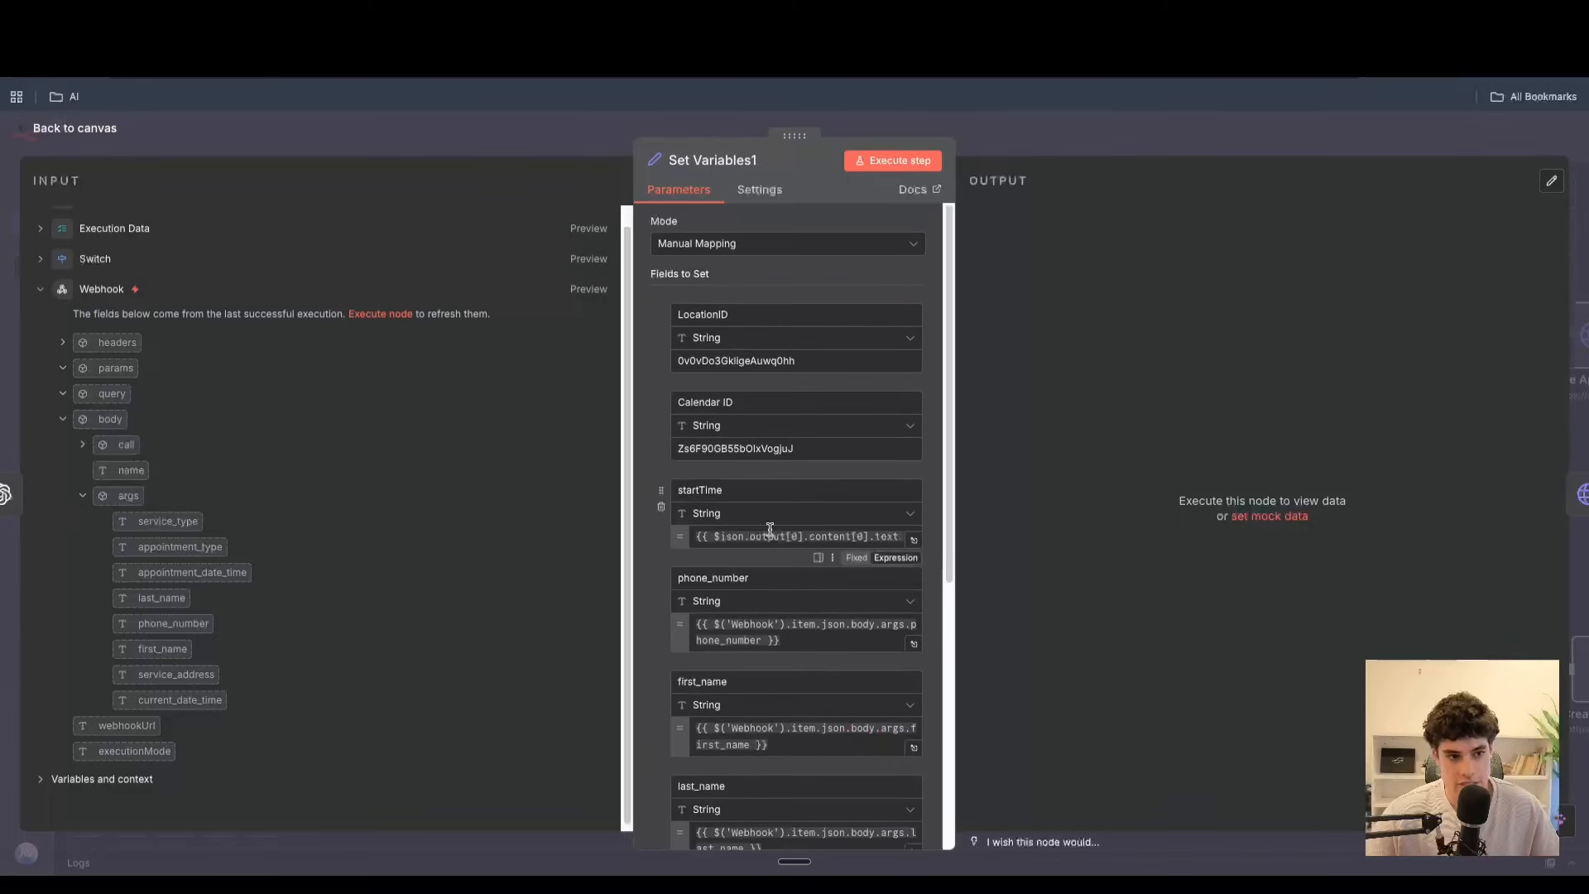
{"action": "left_click", "coordinate": [67, 129]}
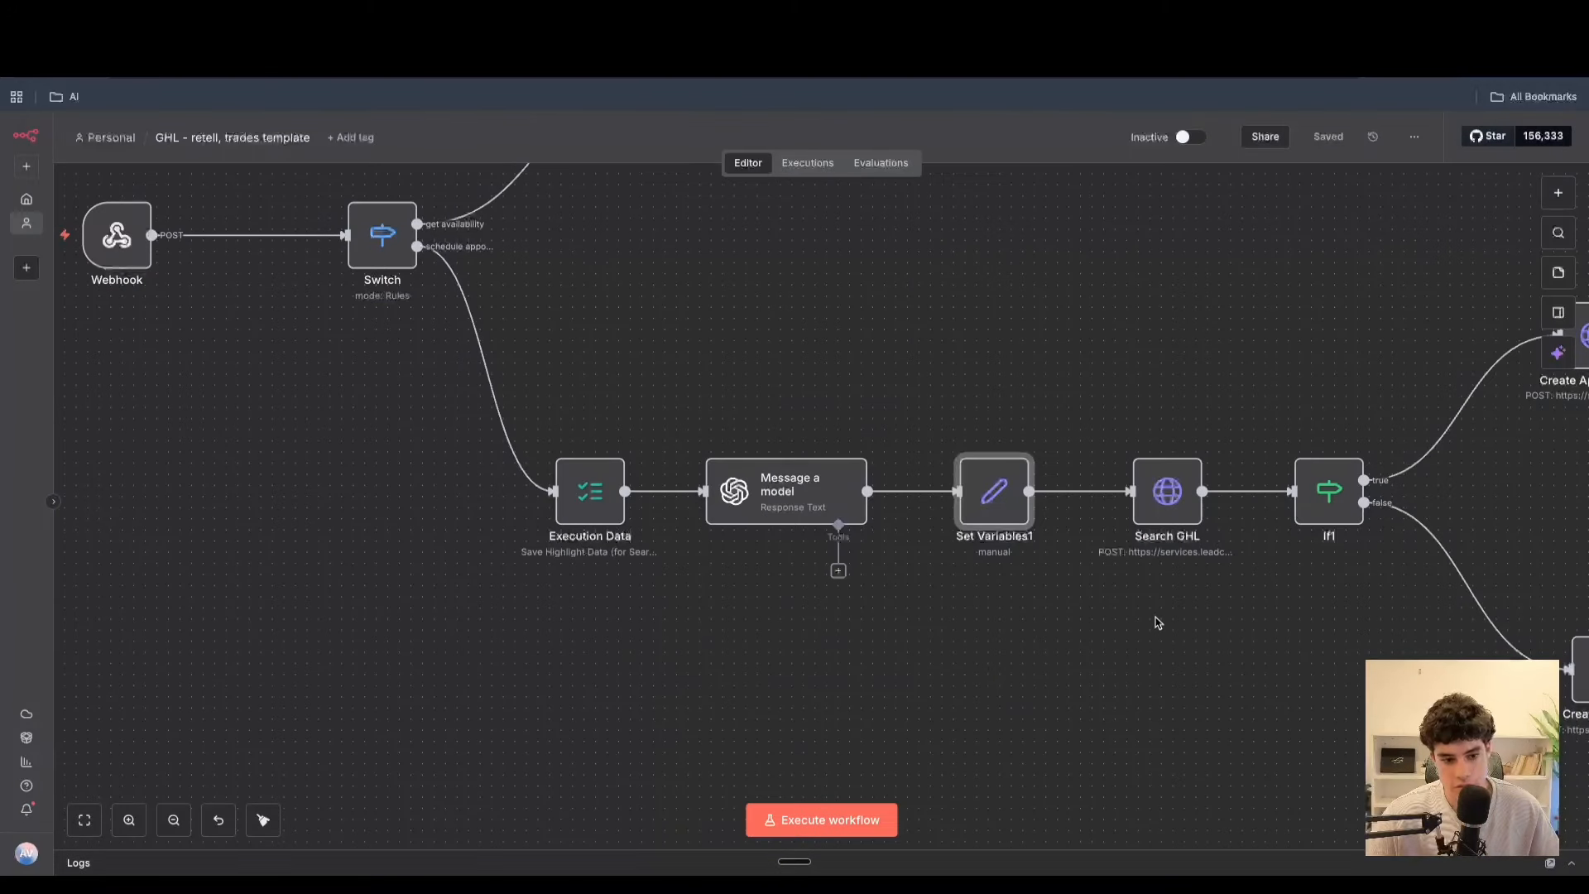
- Open the Search GHL node and examine its full contacts search URL in the expanded editor
{"action": "scroll", "coordinate": [1117, 588], "scroll_direction": "right", "scroll_amount": 5}
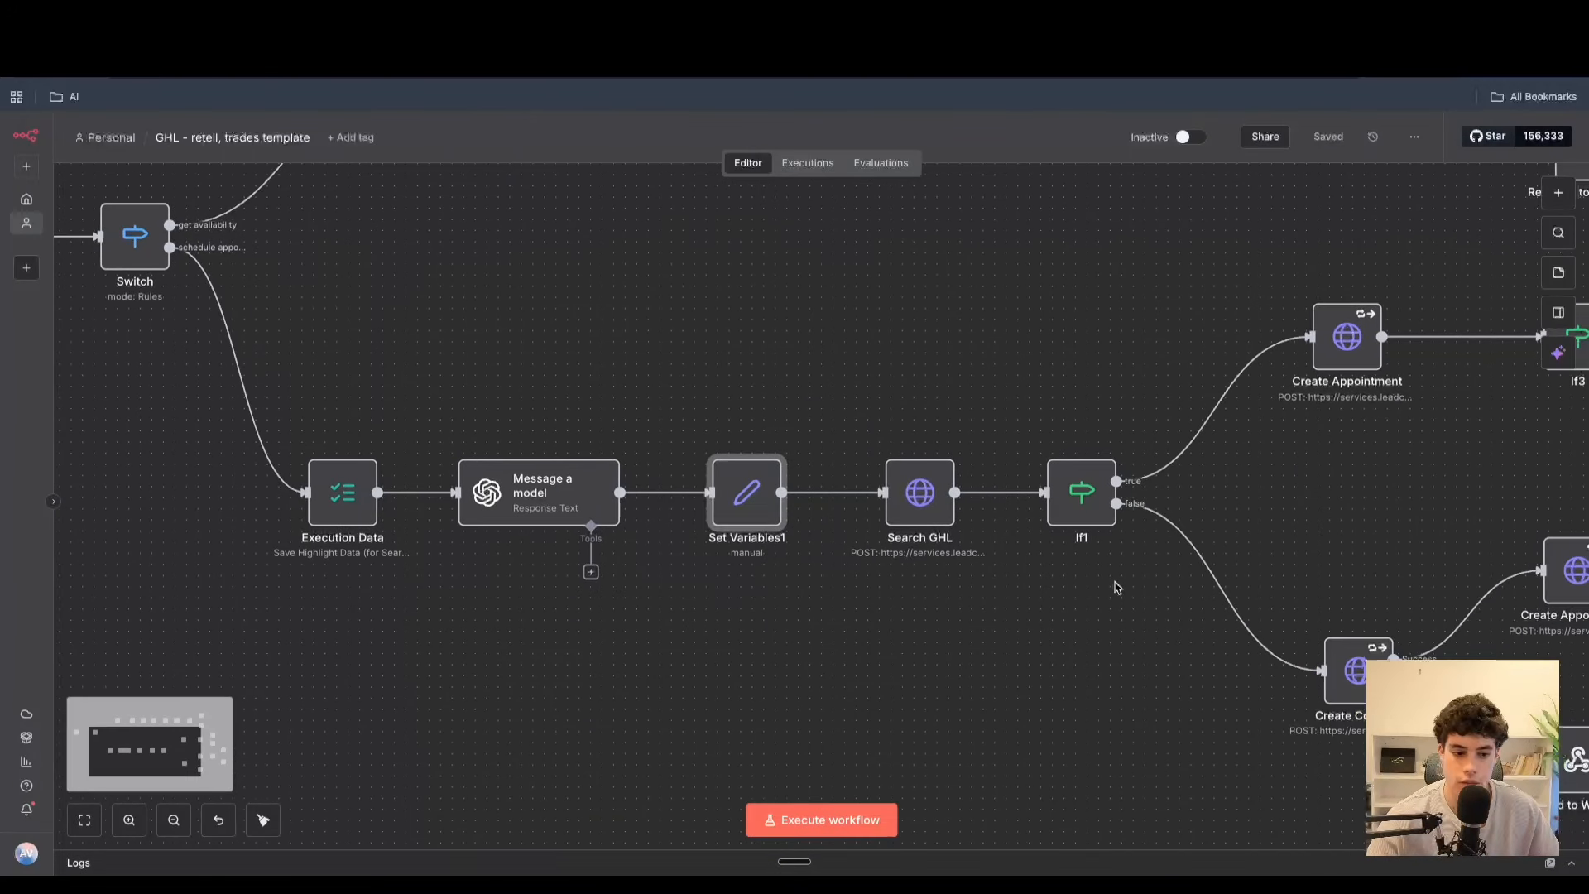
{"action": "double_click", "coordinate": [917, 494]}
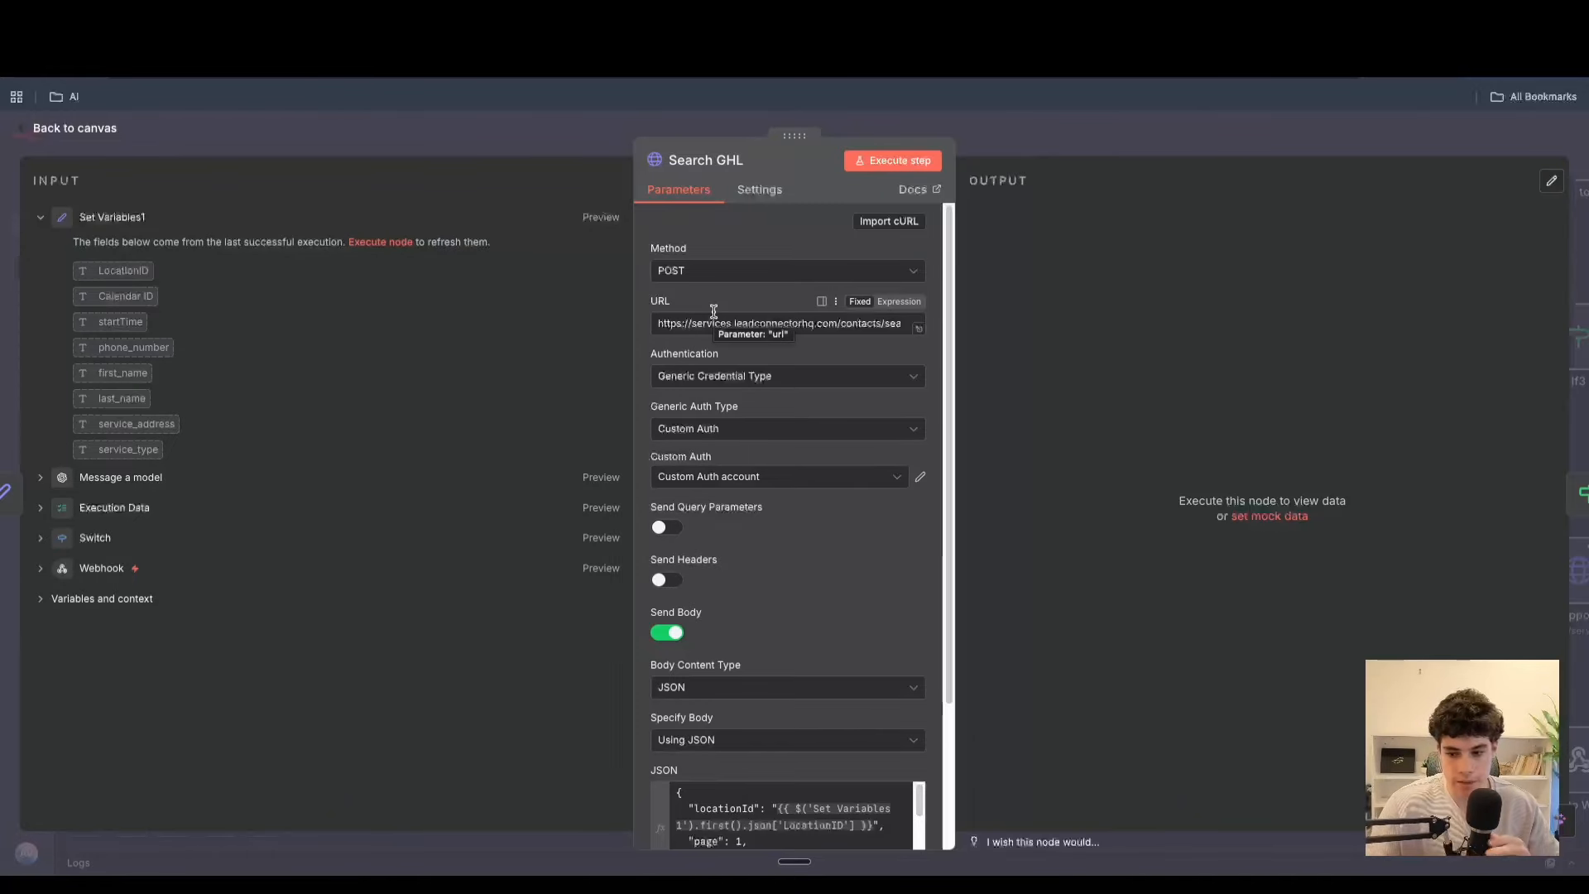
{"action": "left_click", "coordinate": [918, 329]}
{"action": "left_click_drag", "start_coordinate": [544, 384], "coordinate": [181, 368]}
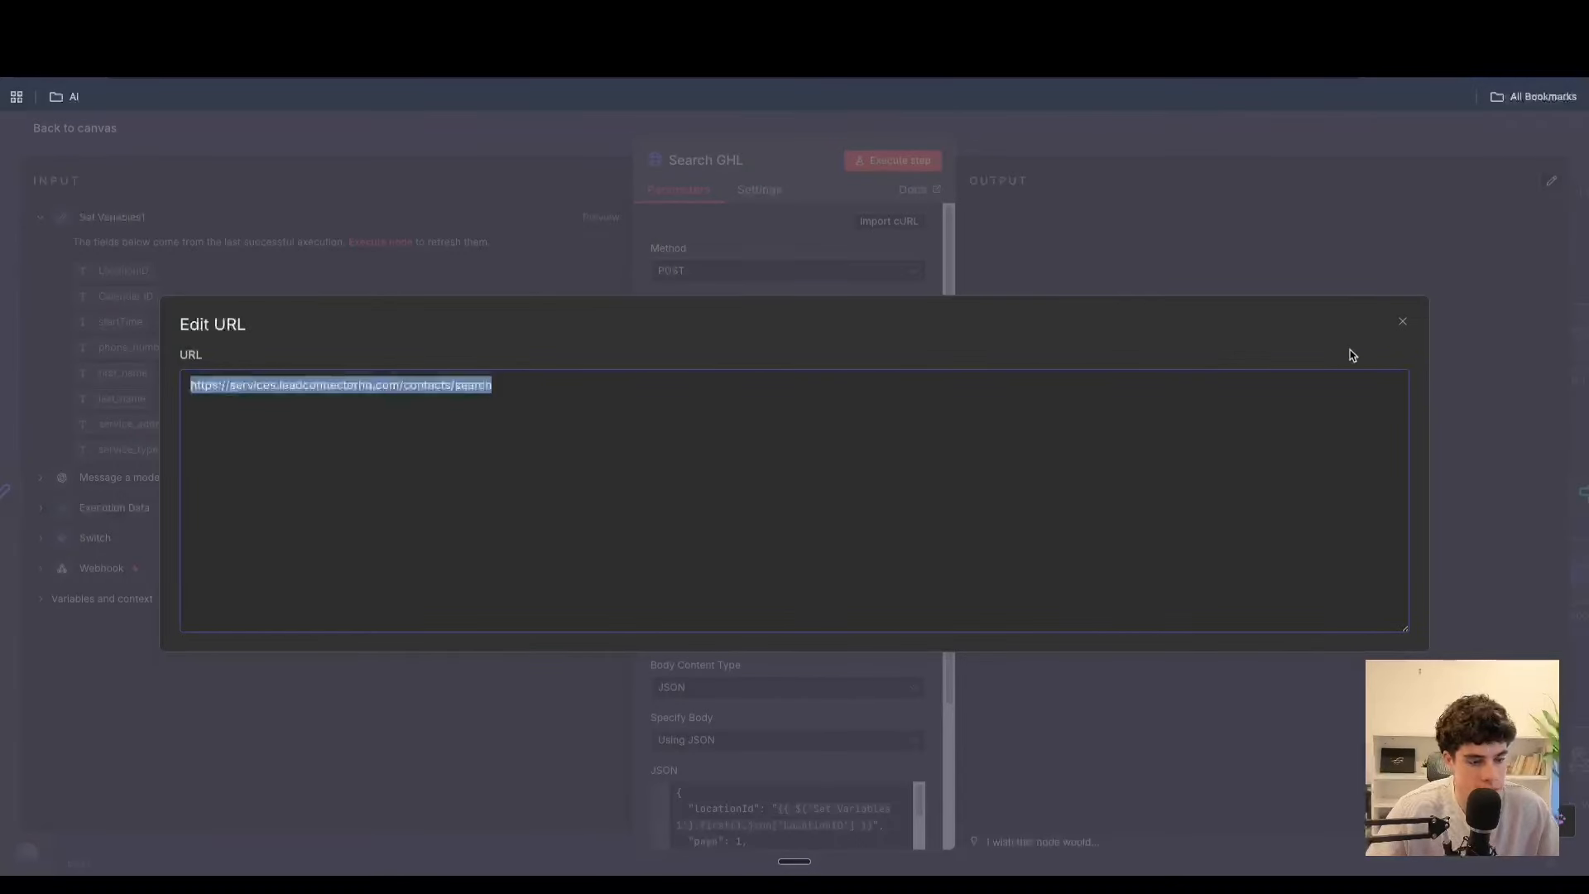
{"action": "left_click", "coordinate": [1403, 322]}
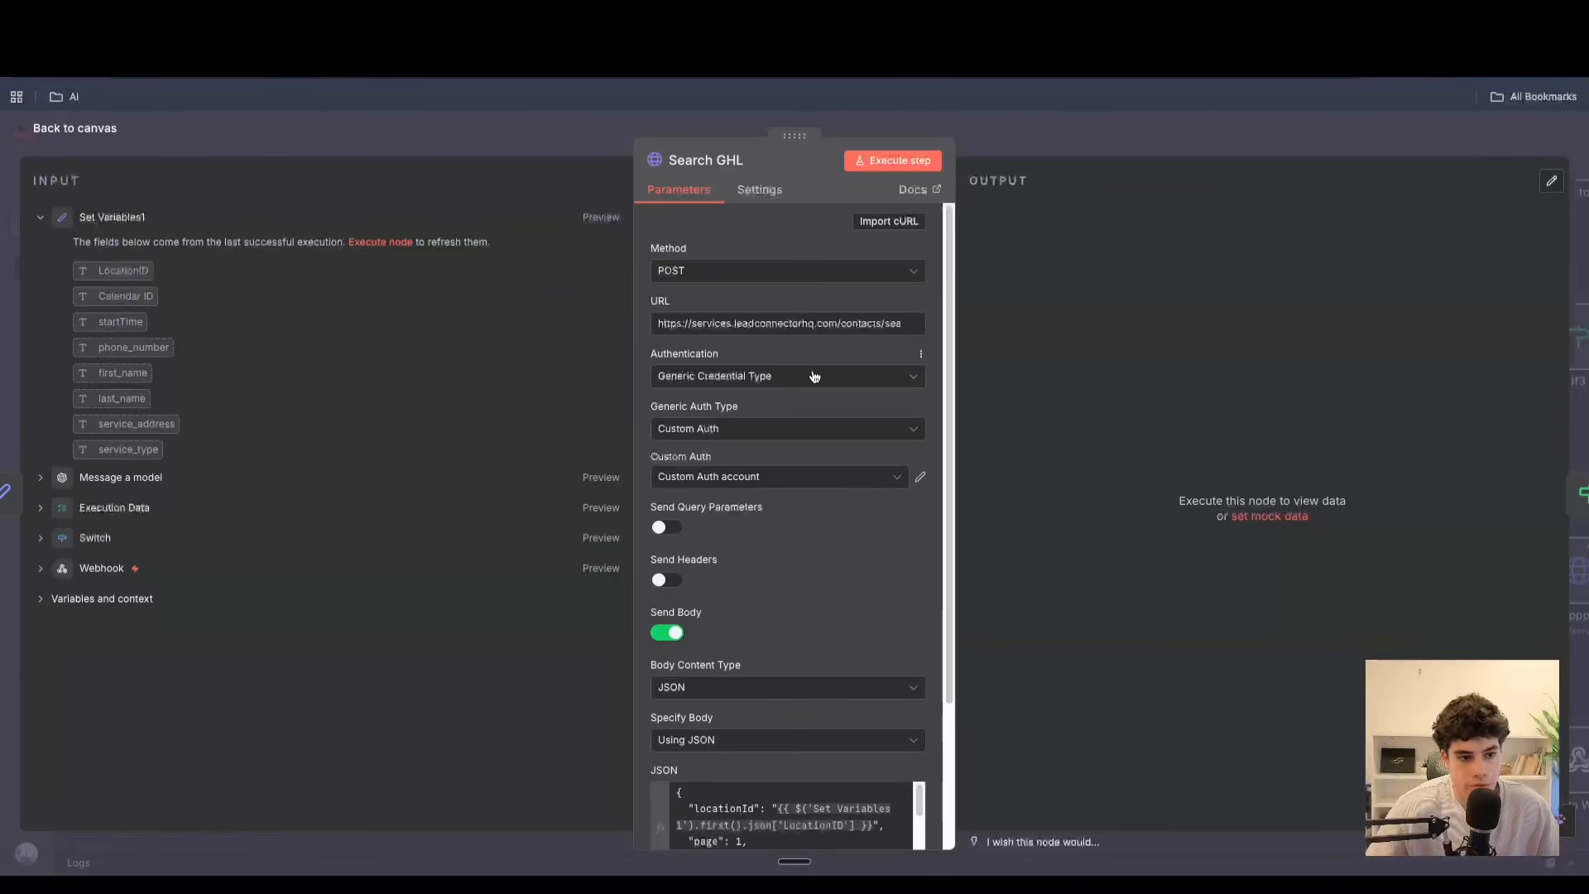
- Expand the Search GHL JSON body, examine the locationId expression and the phone filter, and leave the node
{"action": "scroll", "coordinate": [778, 455], "scroll_direction": "down", "scroll_amount": 1}
{"action": "scroll", "coordinate": [782, 488], "scroll_direction": "down", "scroll_amount": 5}
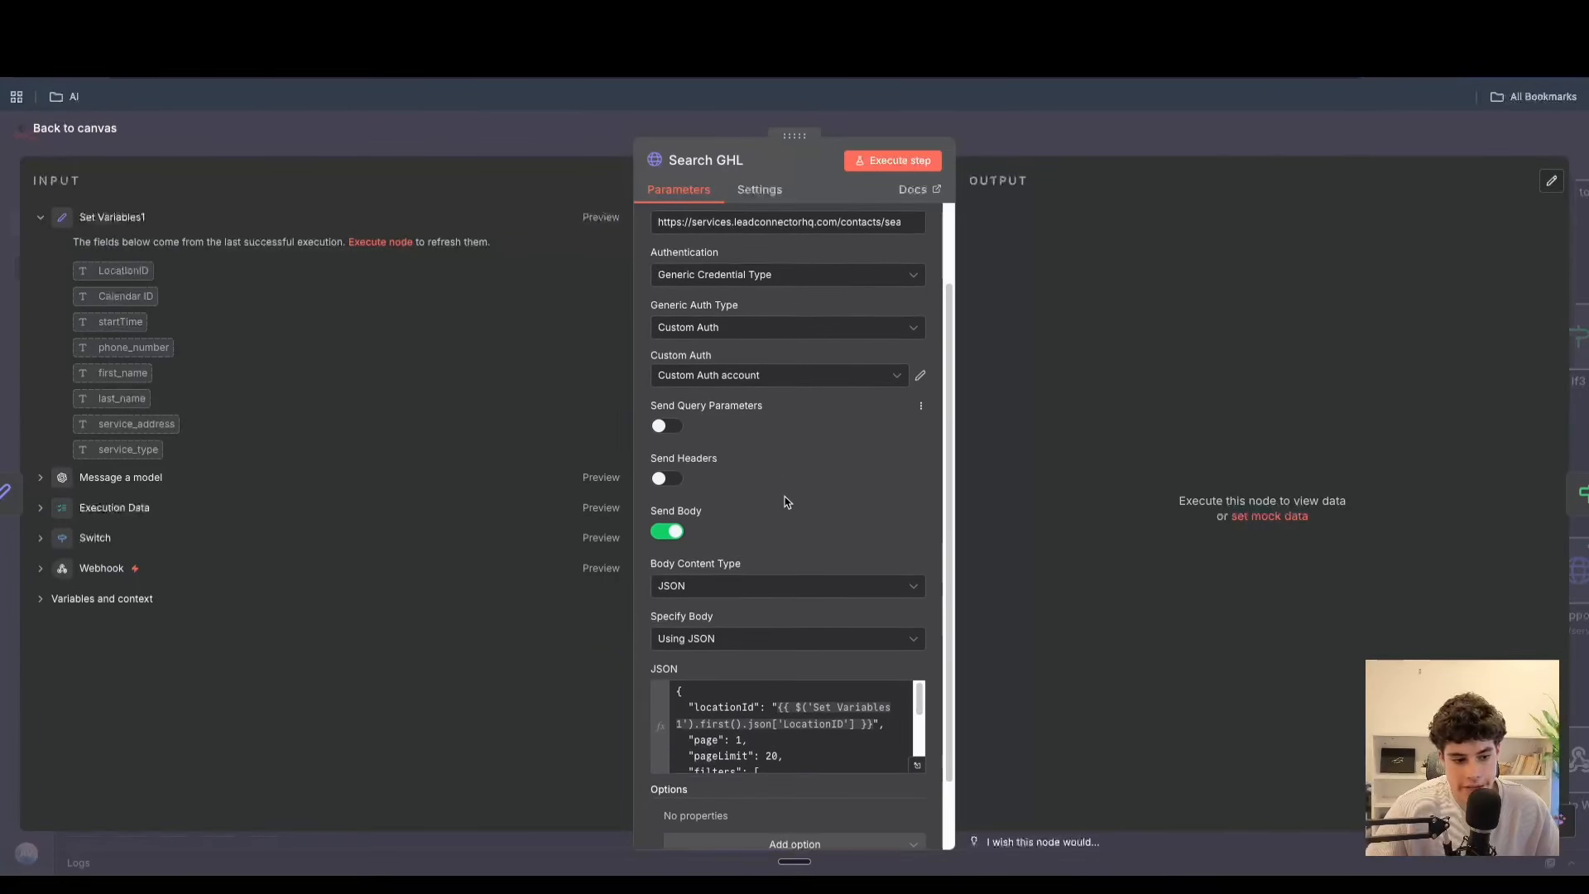
{"action": "left_click", "coordinate": [917, 681]}
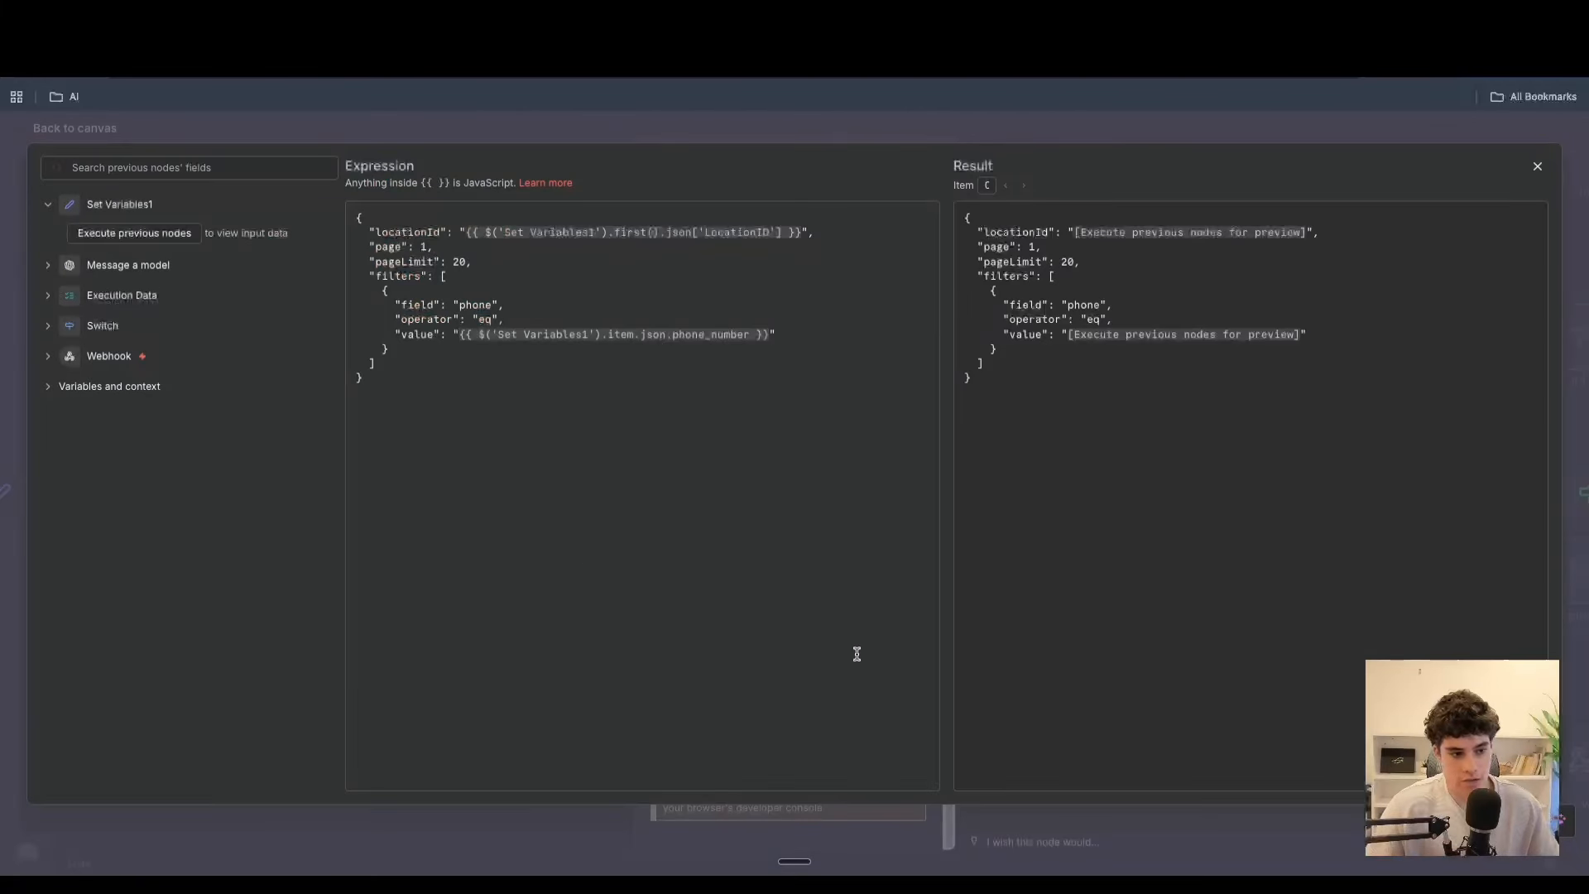
{"action": "left_click_drag", "start_coordinate": [464, 228], "coordinate": [806, 231]}
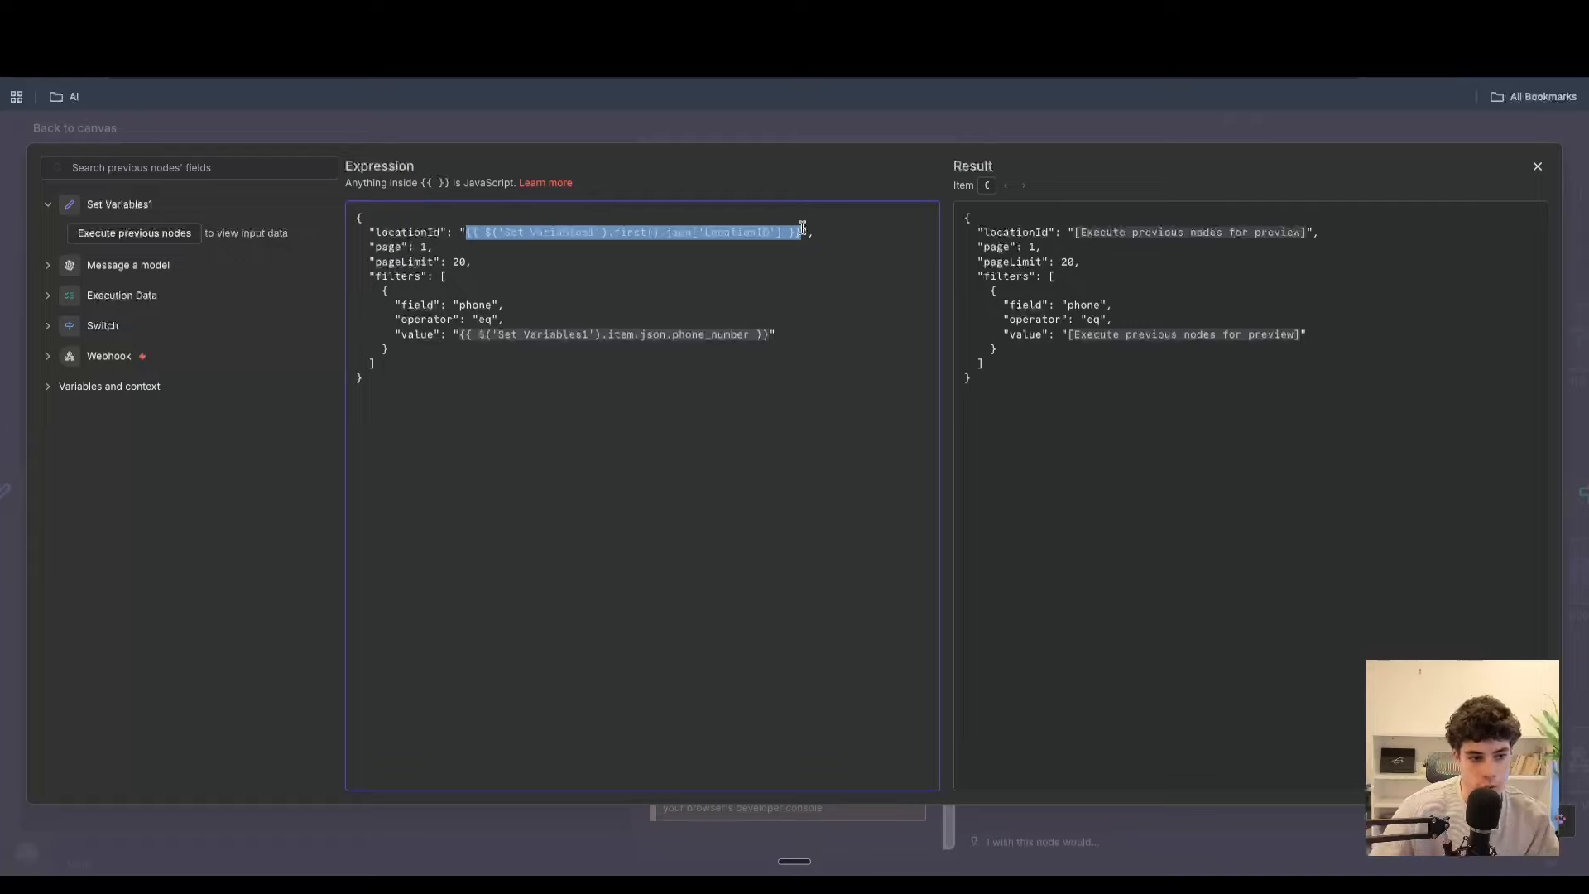
{"action": "left_click", "coordinate": [802, 228]}
{"action": "left_click_drag", "start_coordinate": [461, 304], "coordinate": [356, 334]}
{"action": "left_click", "coordinate": [534, 334]}
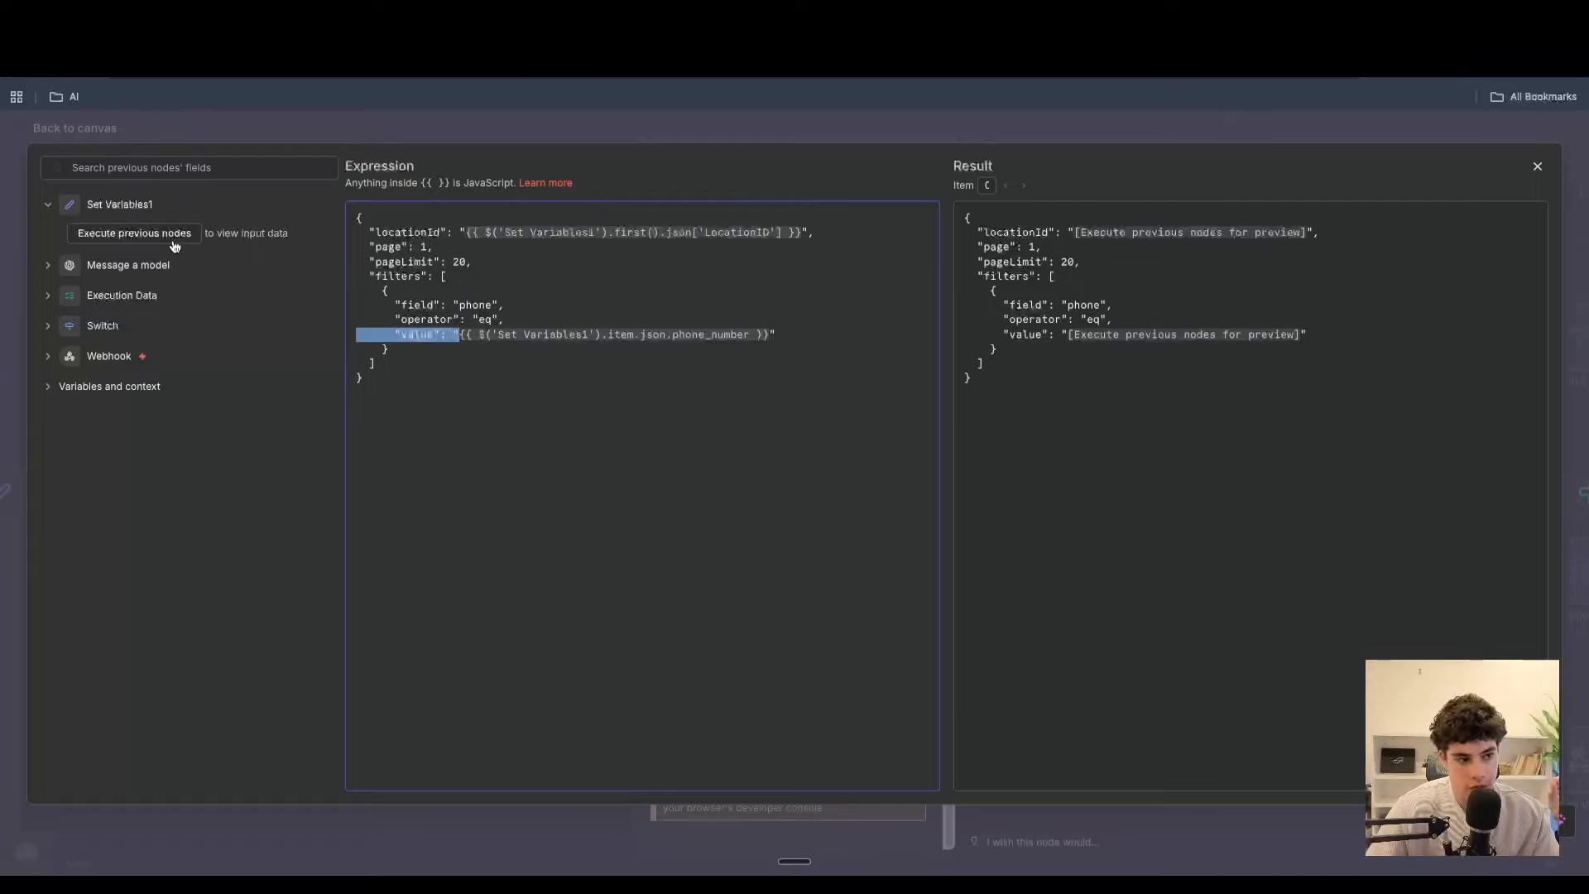
{"action": "left_click", "coordinate": [1536, 169]}
{"action": "left_click", "coordinate": [81, 130]}
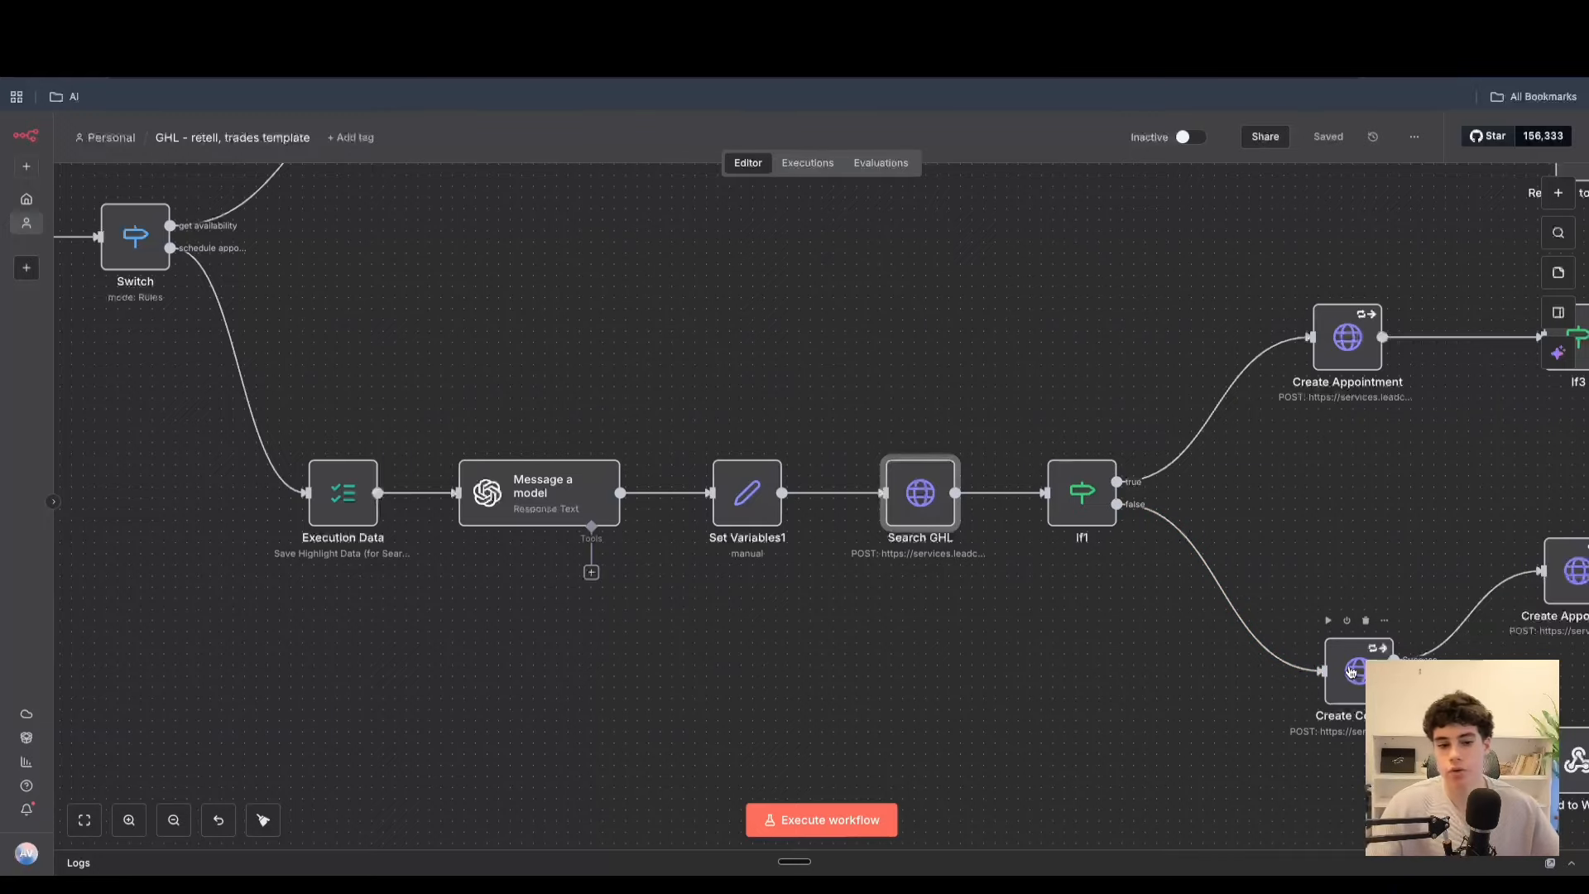
- Examine the If1 node's true and false branches leading to Create Appointment and Create Contact1 on the canvas
{"action": "left_click_drag", "start_coordinate": [1089, 290], "coordinate": [1340, 542]}
{"action": "left_click", "coordinate": [1188, 639]}
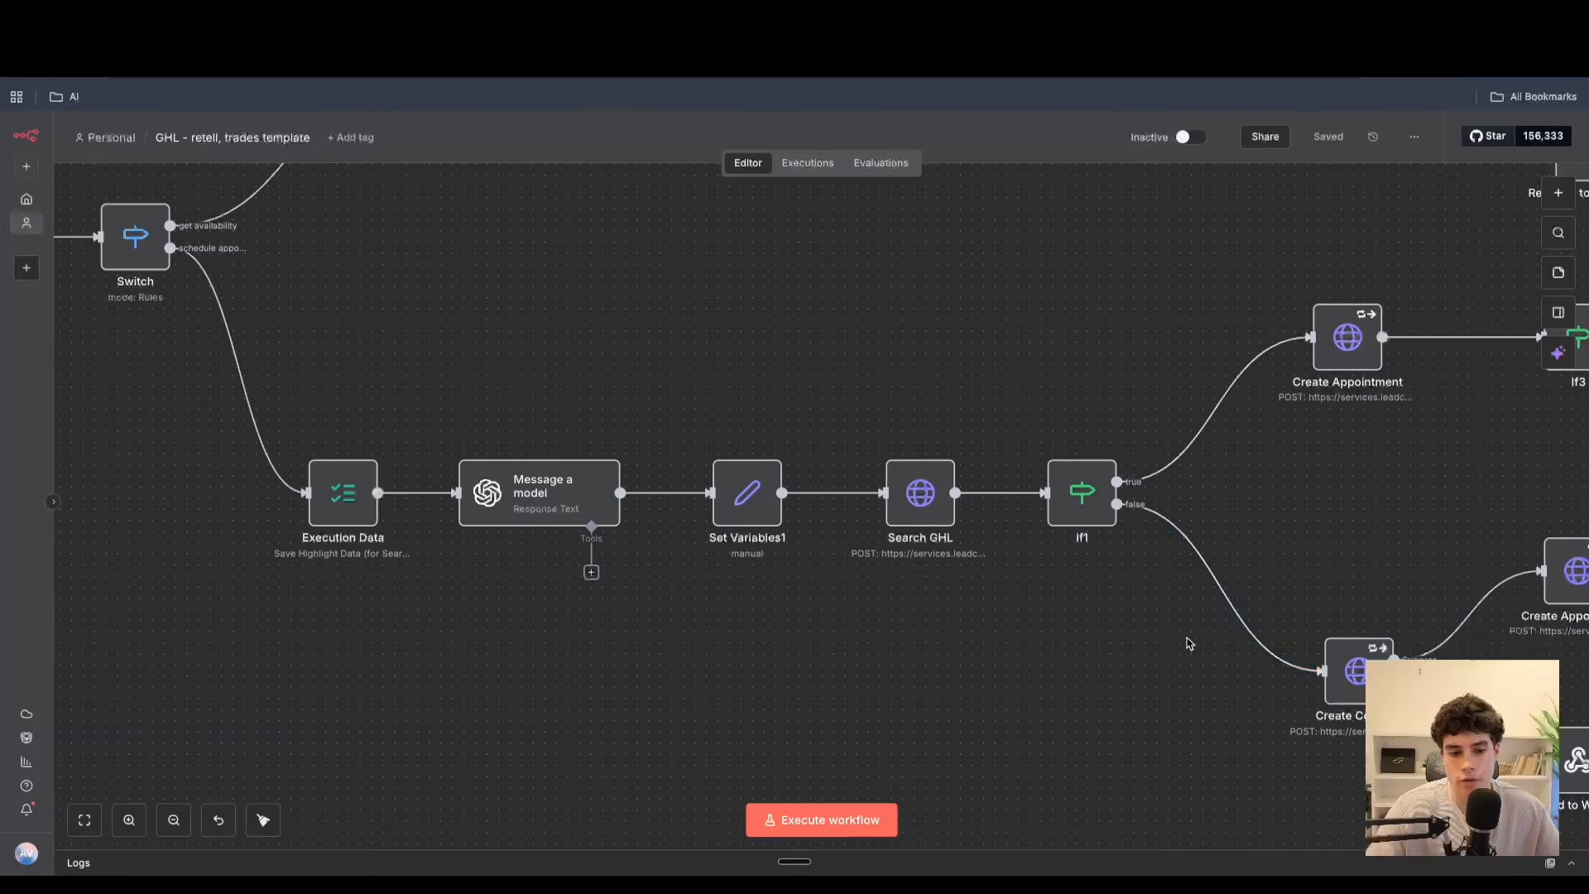
{"action": "left_click_drag", "start_coordinate": [1041, 217], "coordinate": [1396, 617]}
{"action": "left_click", "coordinate": [1089, 736]}
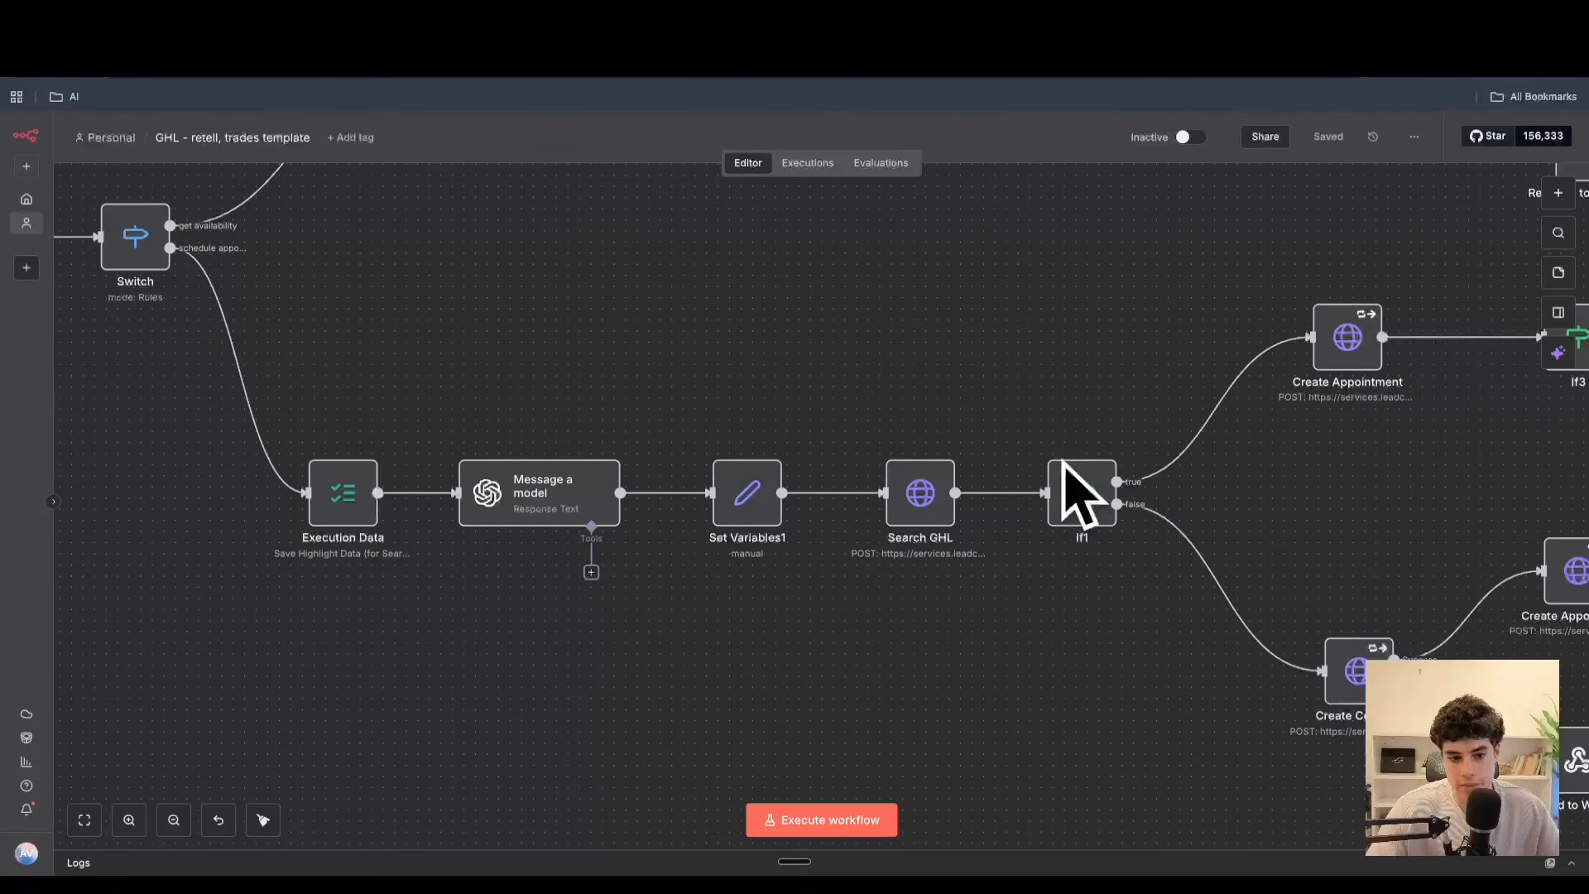
- Open the If1 node, check its condition that the first Search GHL contact id exists, and return to the canvas
{"action": "scroll", "coordinate": [1195, 508], "scroll_direction": "right", "scroll_amount": 1}
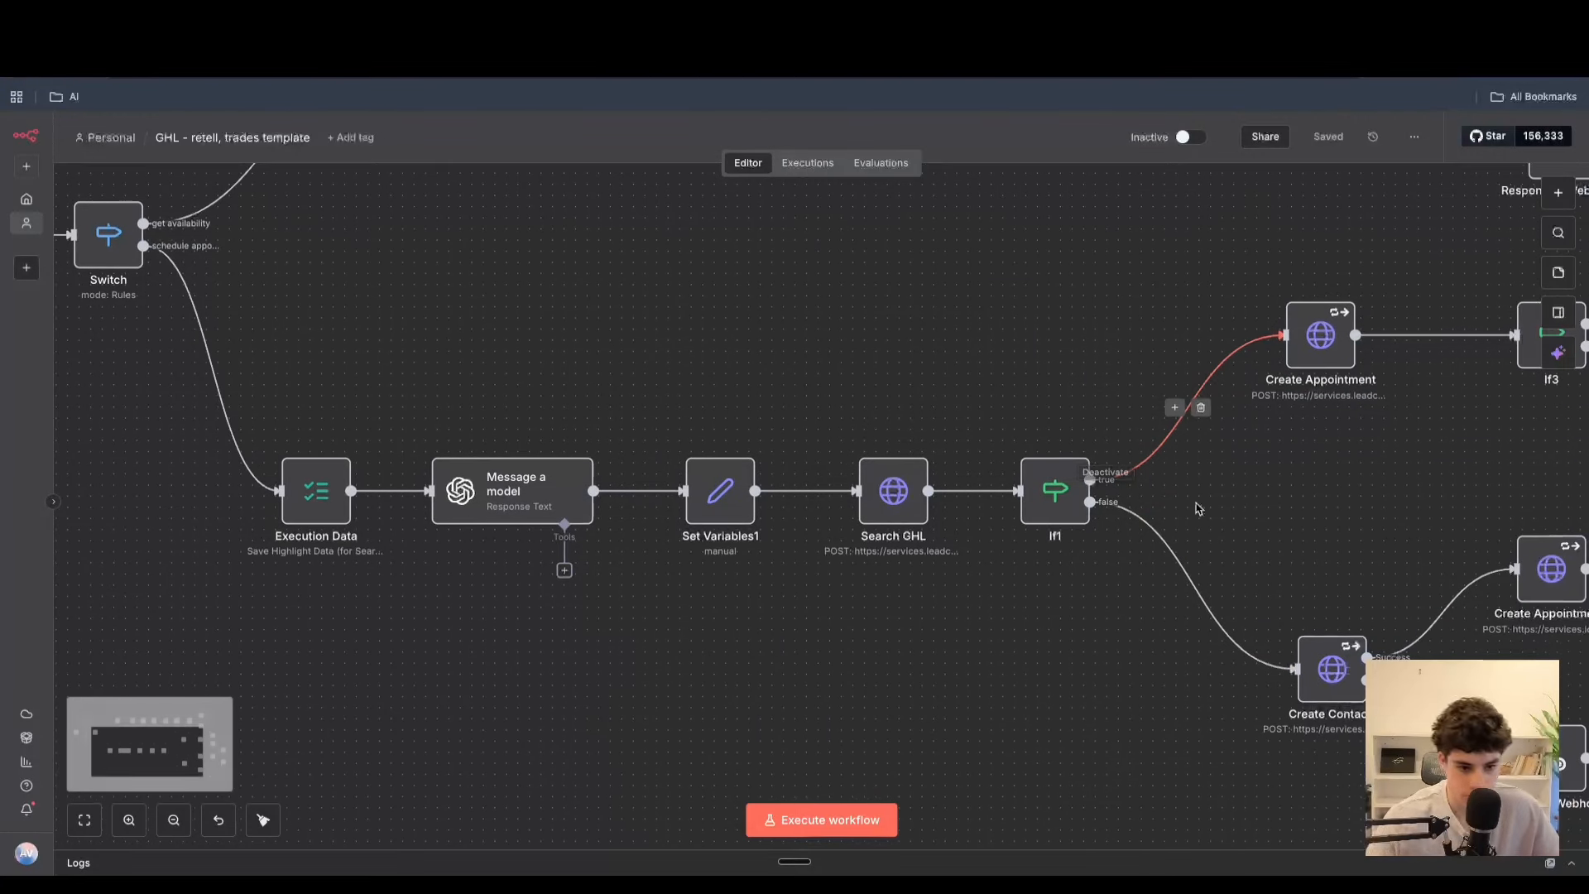
{"action": "scroll", "coordinate": [1197, 507], "scroll_direction": "up", "scroll_amount": 5}
{"action": "scroll", "coordinate": [1200, 507], "scroll_direction": "right", "scroll_amount": 3}
{"action": "scroll", "coordinate": [1089, 536], "scroll_direction": "up", "scroll_amount": 1}
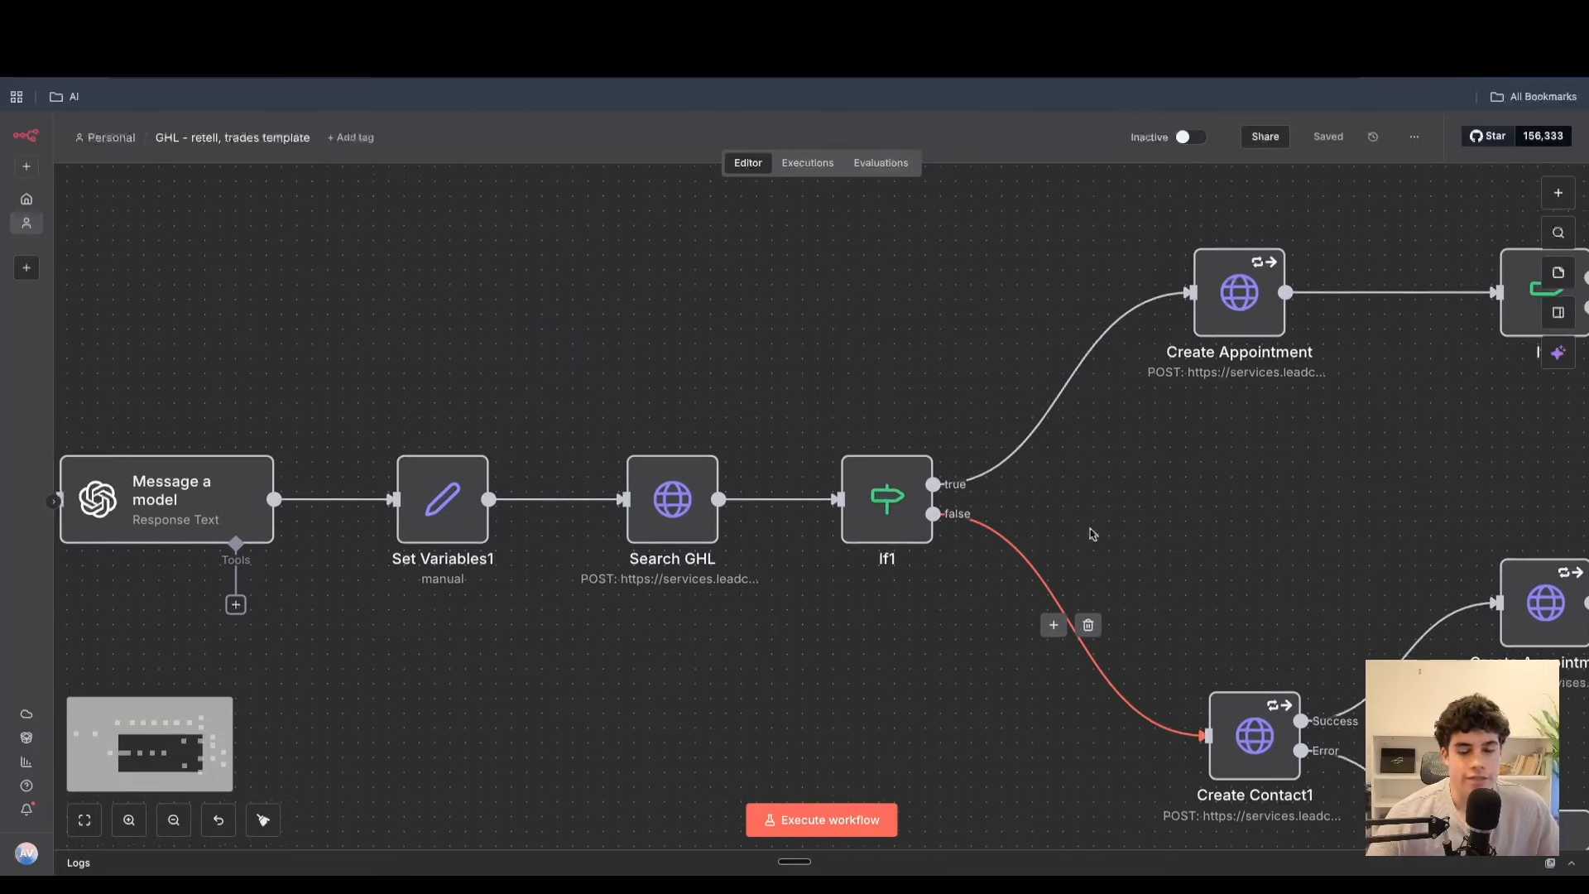
{"action": "double_click", "coordinate": [847, 518]}
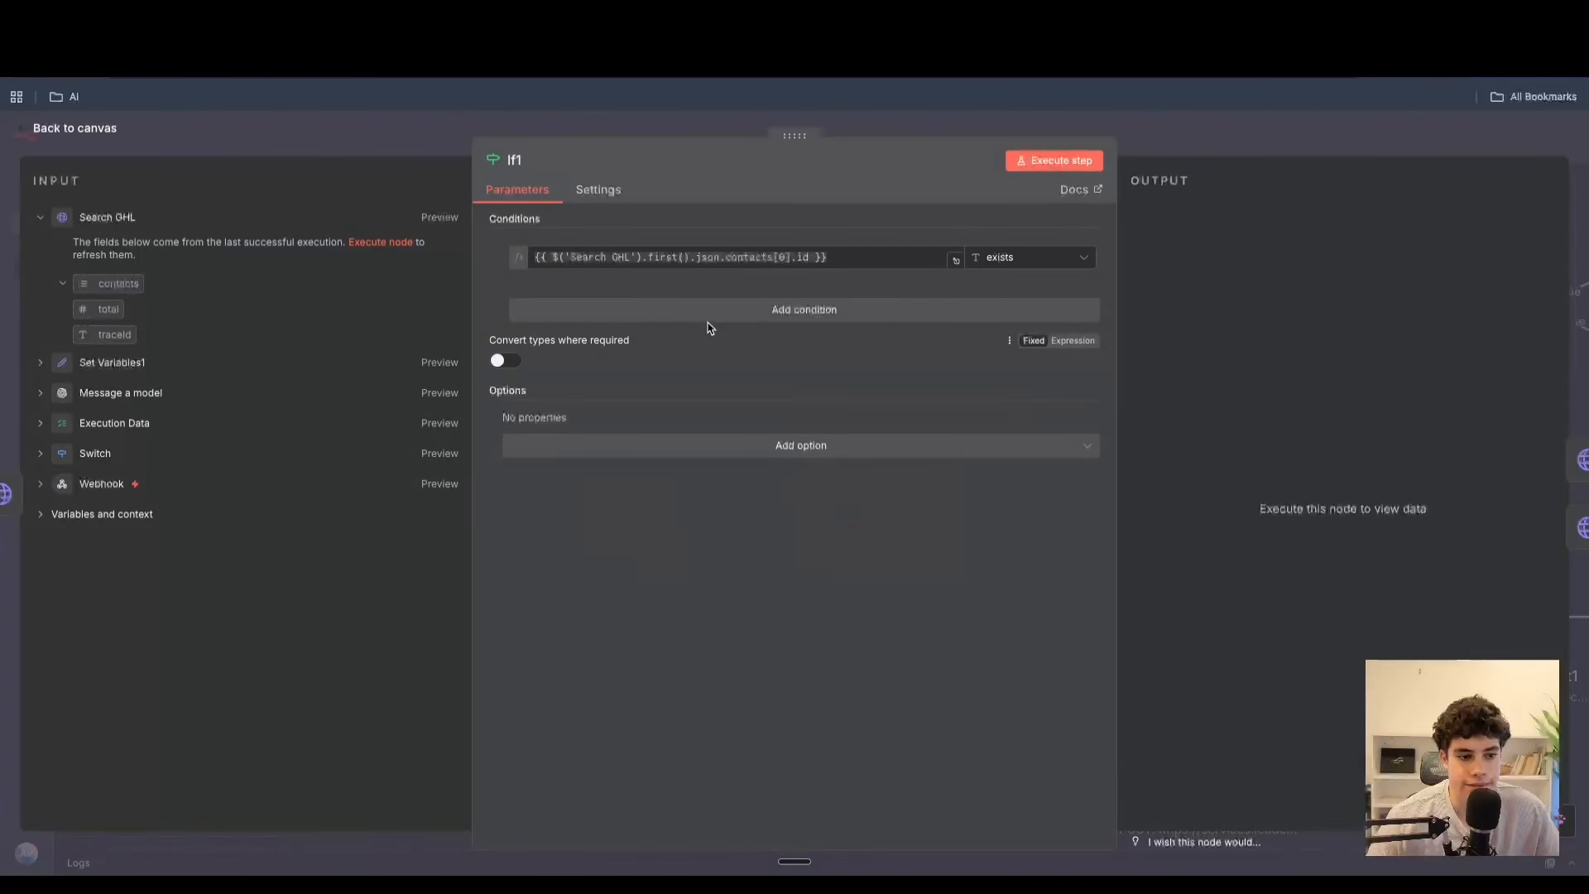
{"action": "left_click", "coordinate": [105, 129]}
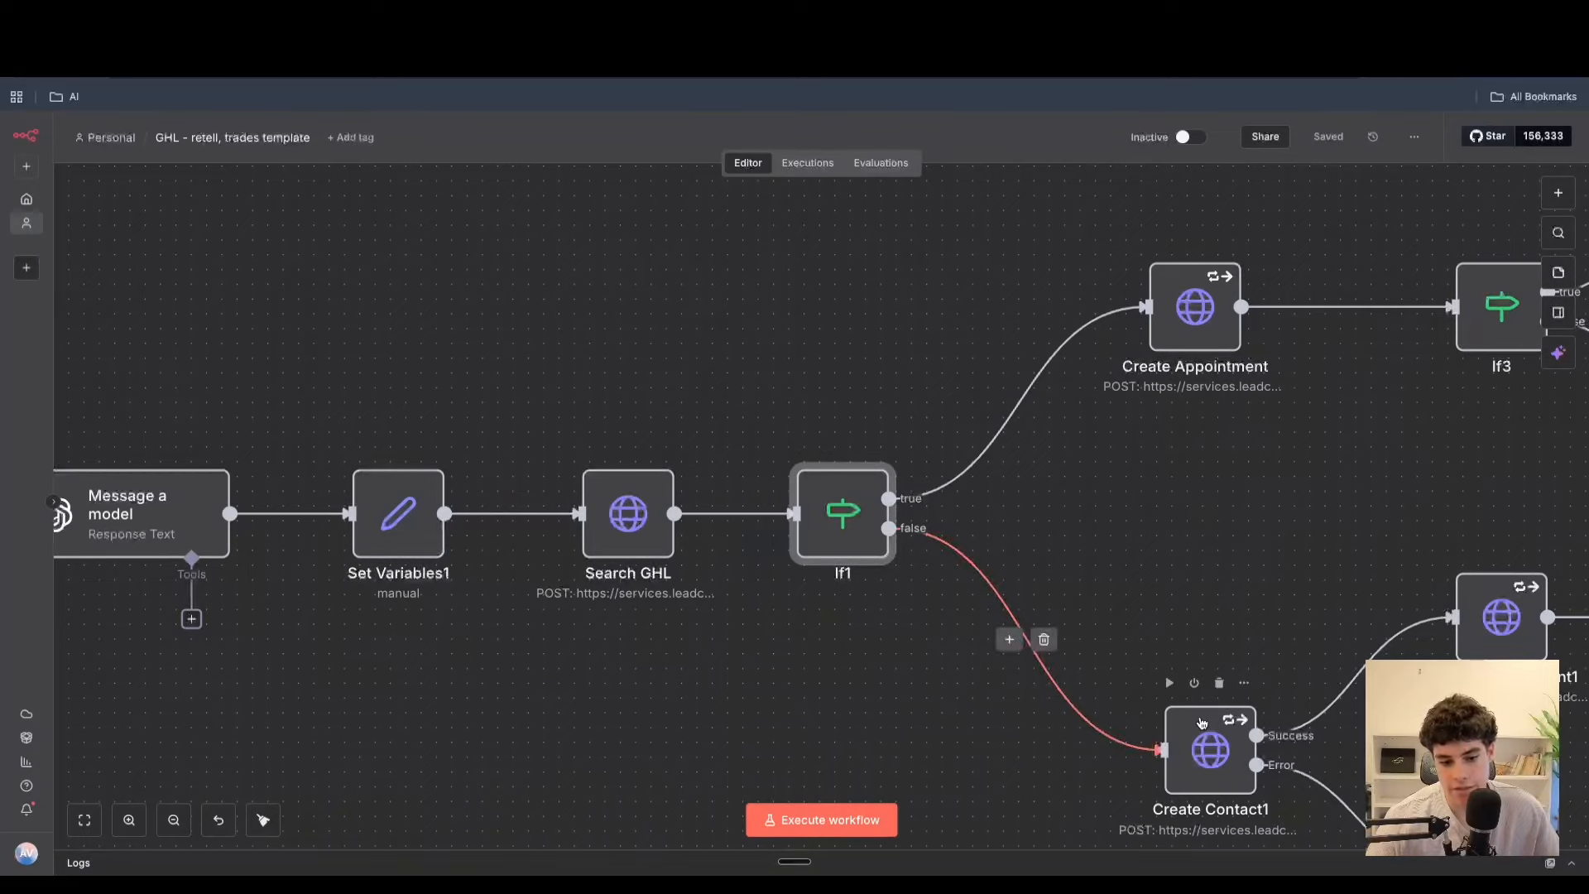
- Open the Create Appointment node on the true branch of If1 to view its request settings
{"action": "scroll", "coordinate": [1162, 431], "scroll_direction": "right", "scroll_amount": 3}
{"action": "scroll", "coordinate": [1162, 429], "scroll_direction": "up", "scroll_amount": 2}
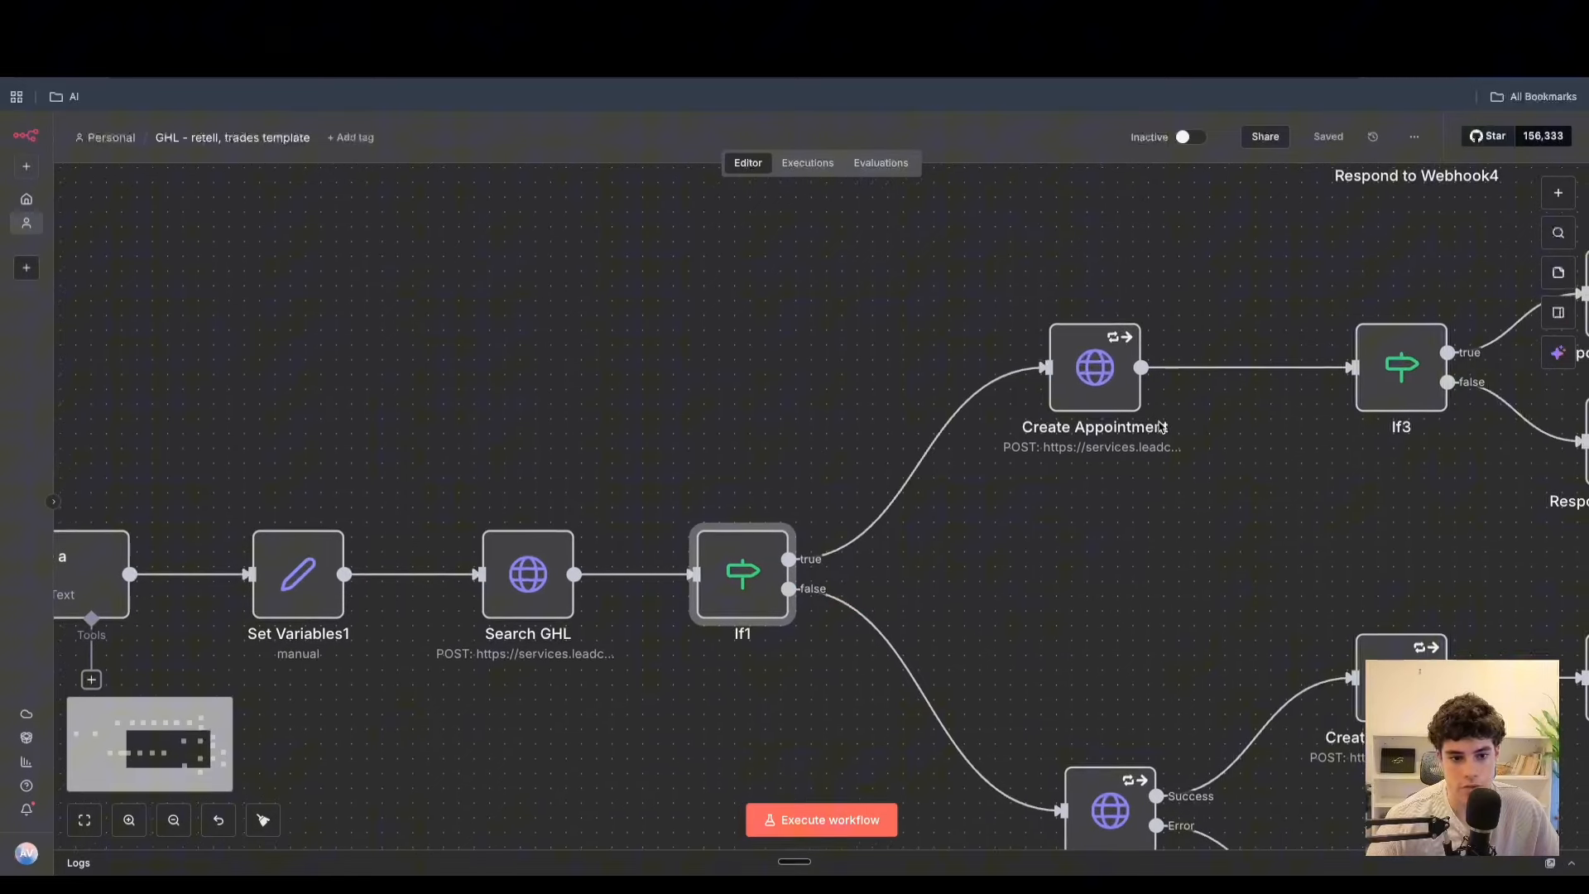
{"action": "left_click", "coordinate": [1101, 373]}
{"action": "double_click", "coordinate": [1084, 369]}
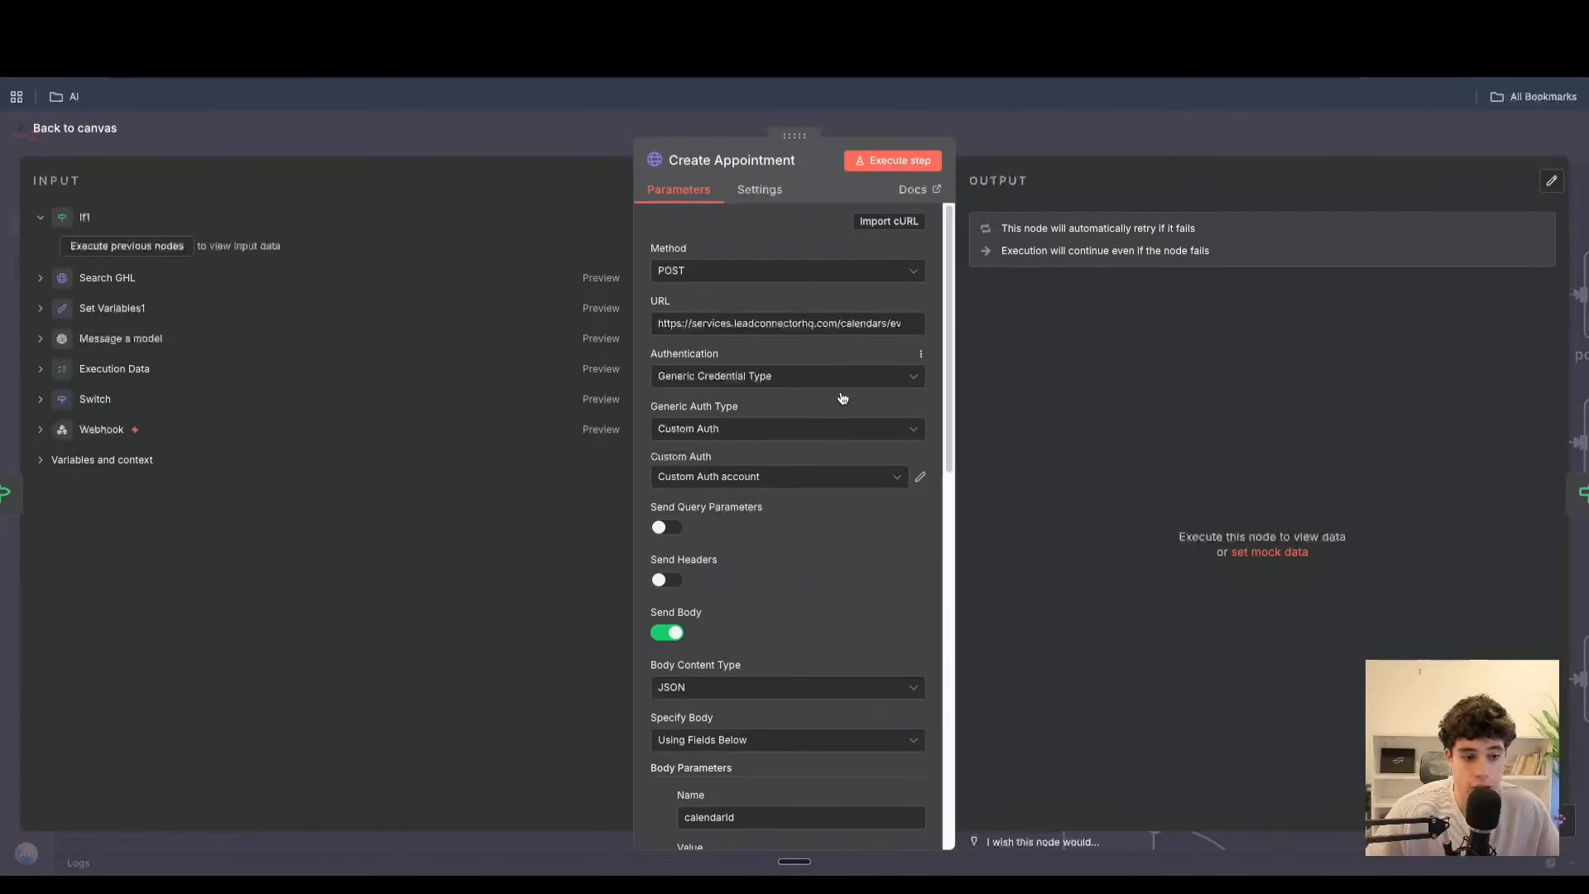
- Check the Create Appointment node's URL and its calendarId, locationId and contactId body parameters, and return to the canvas
{"action": "left_click_drag", "start_coordinate": [749, 323], "coordinate": [919, 324]}
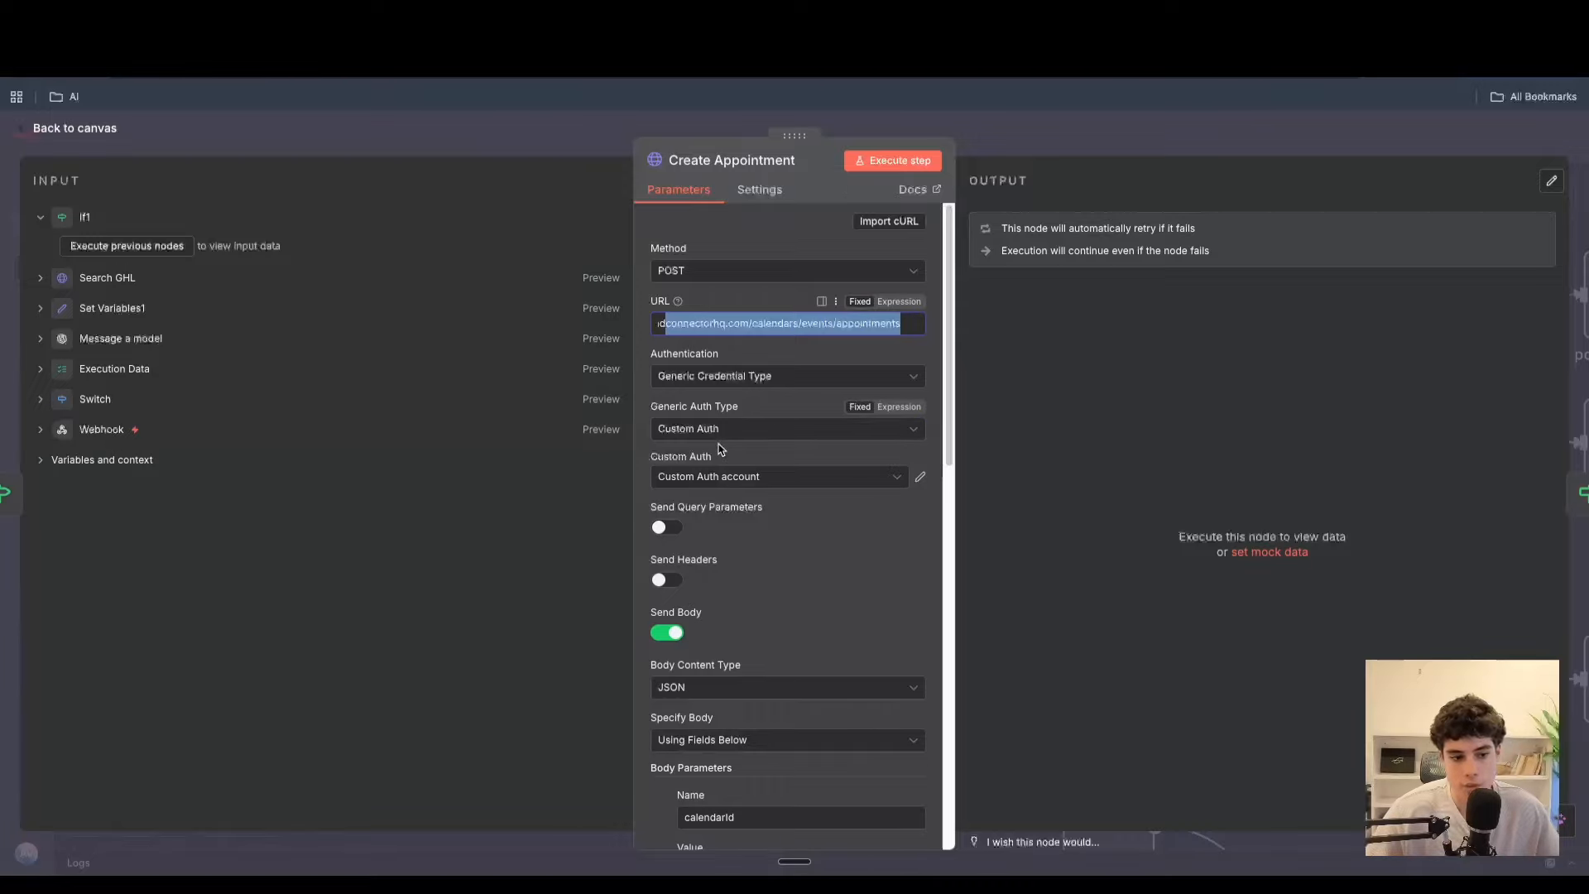
{"action": "scroll", "coordinate": [843, 502], "scroll_direction": "down", "scroll_amount": 5}
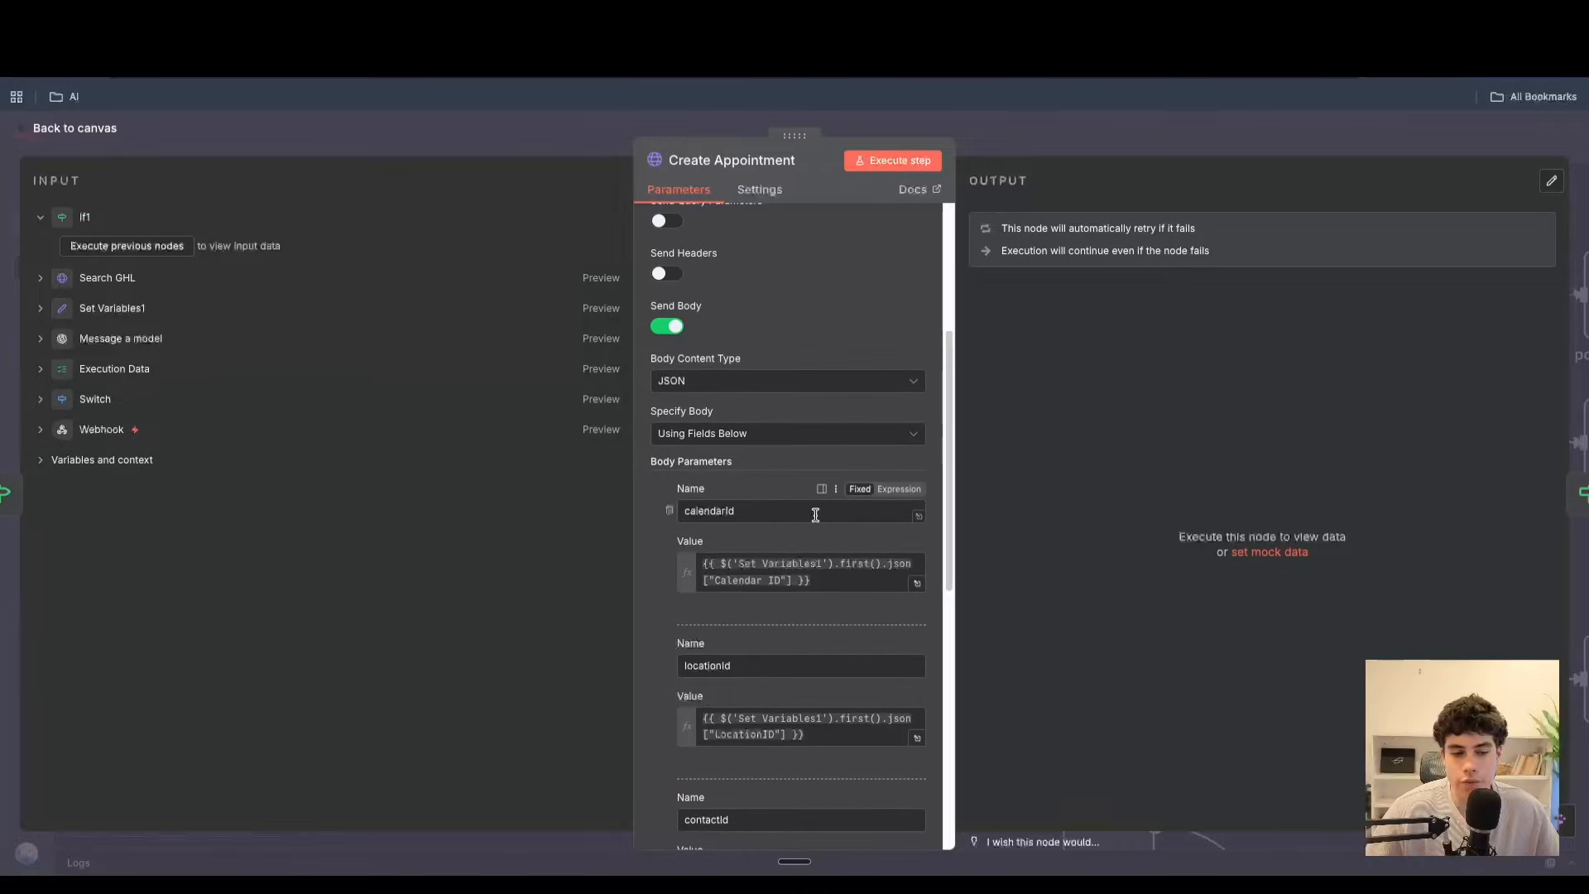
{"action": "left_click", "coordinate": [762, 509]}
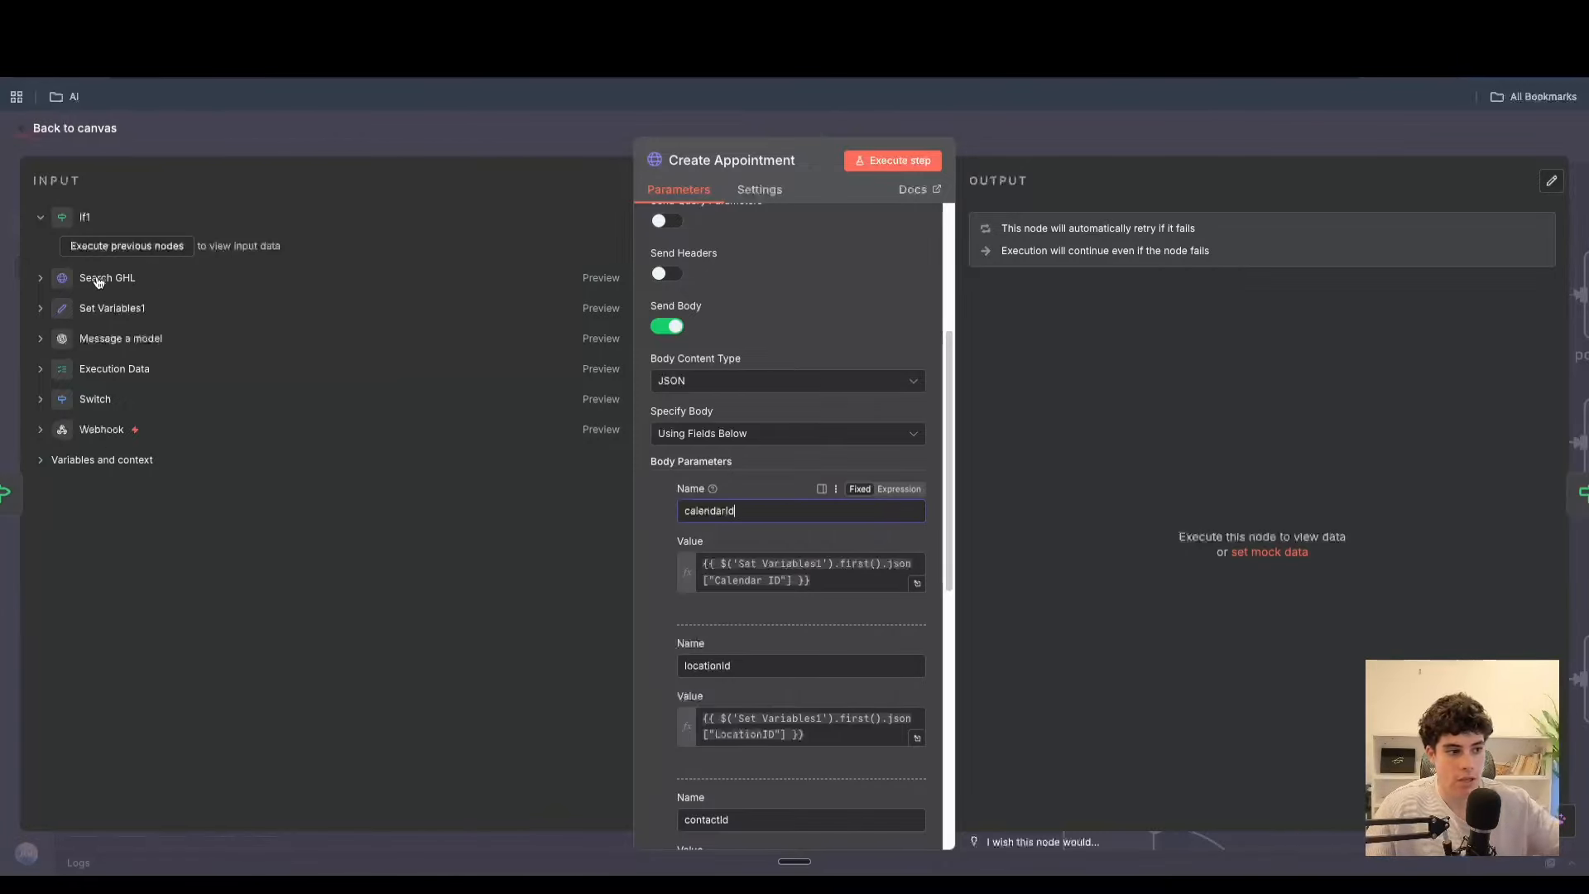
{"action": "scroll", "coordinate": [756, 648], "scroll_direction": "down", "scroll_amount": 1}
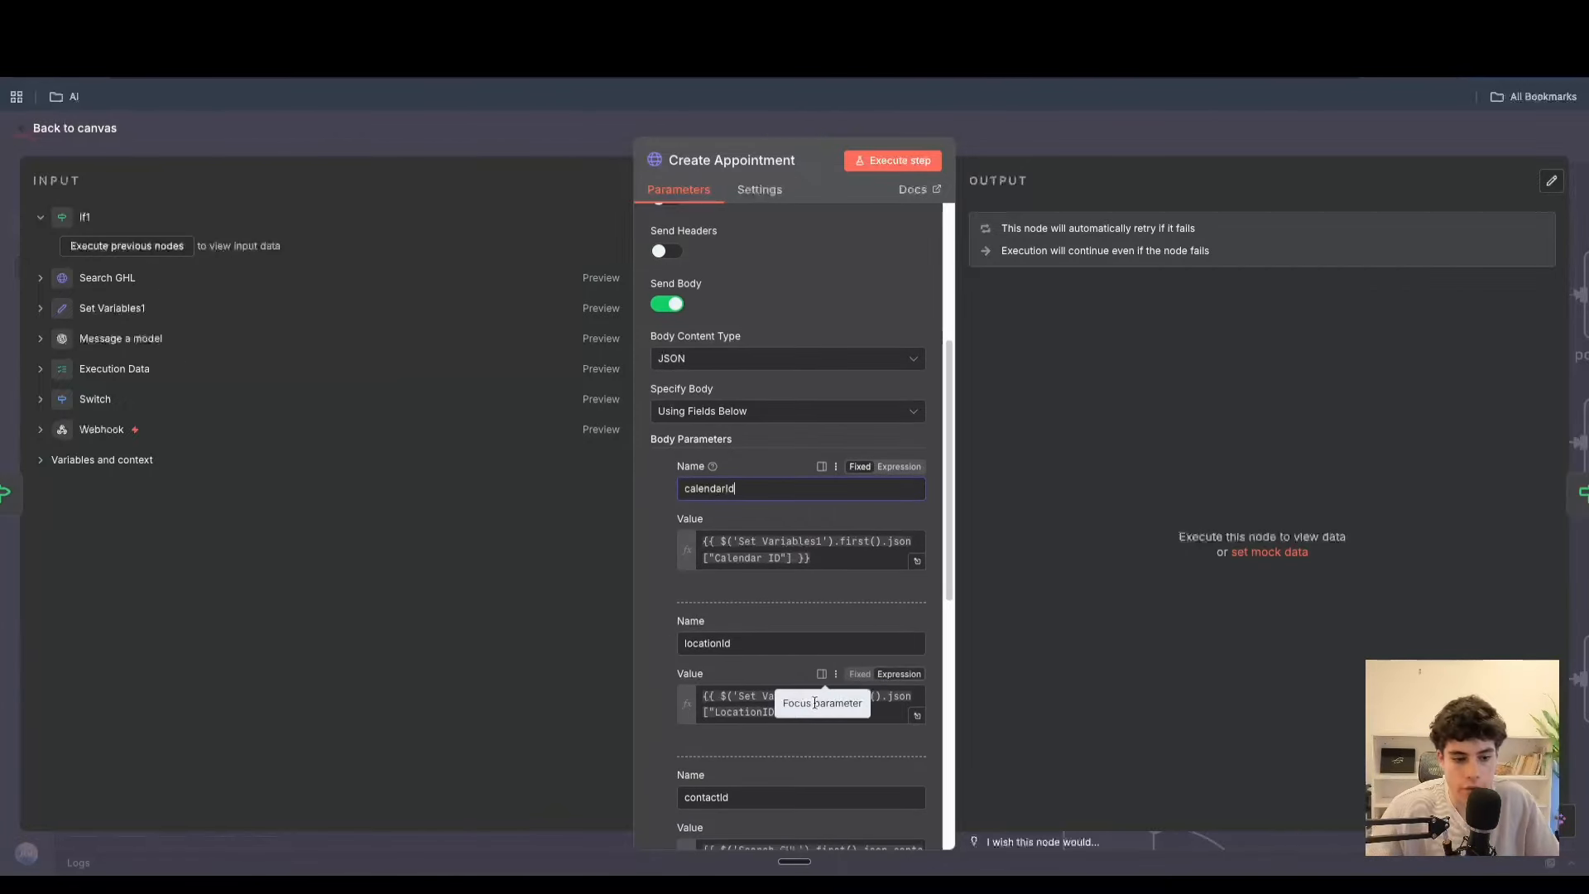
{"action": "scroll", "coordinate": [799, 628], "scroll_direction": "down", "scroll_amount": 2}
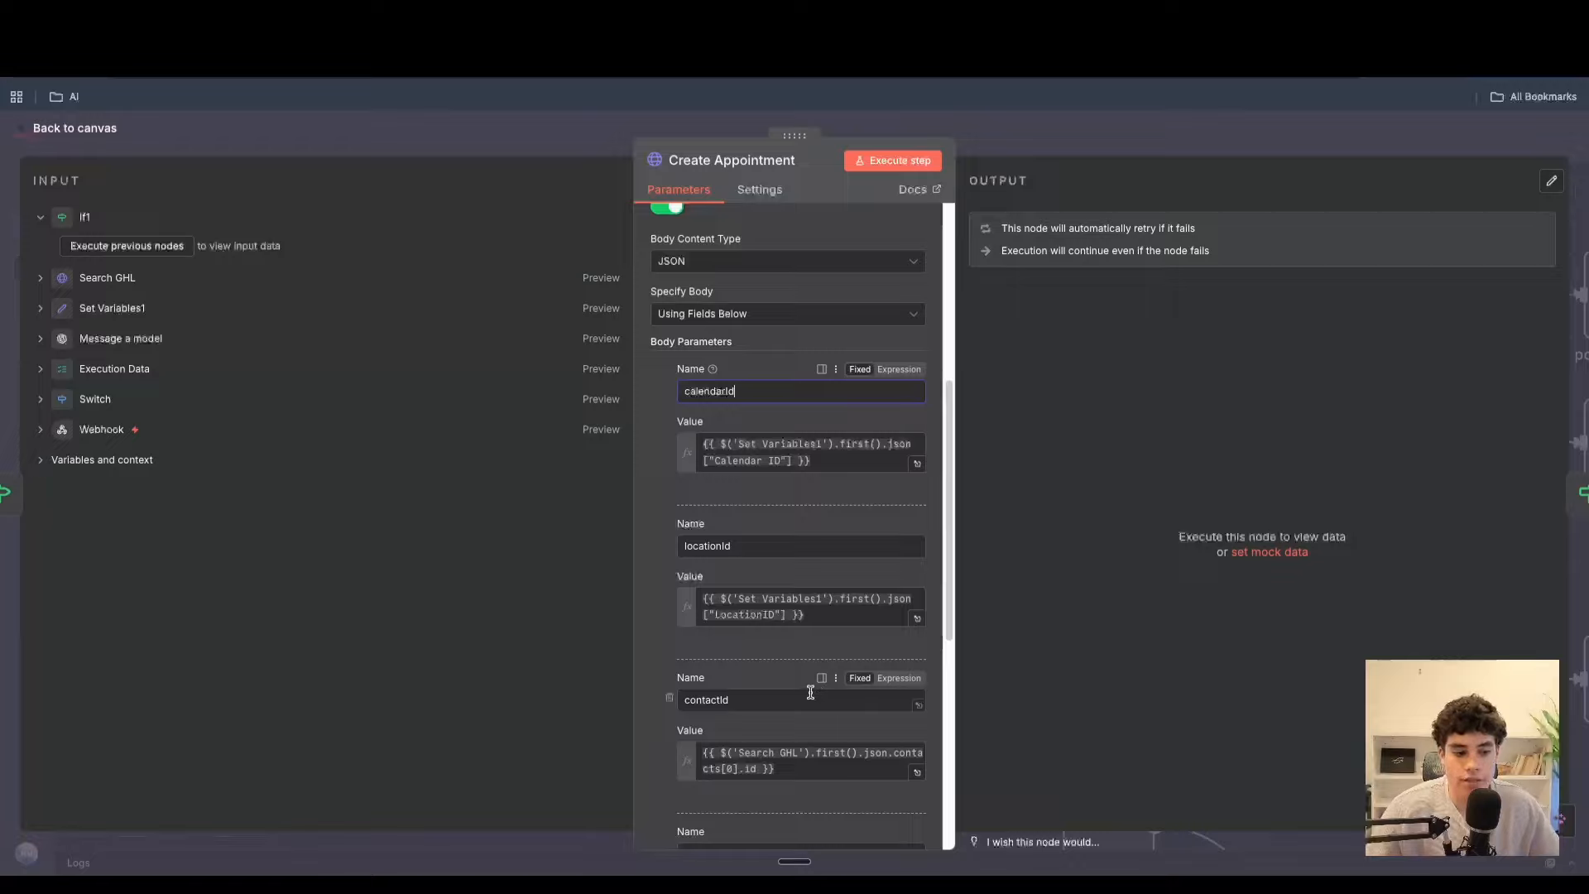
{"action": "scroll", "coordinate": [812, 692], "scroll_direction": "down", "scroll_amount": 3}
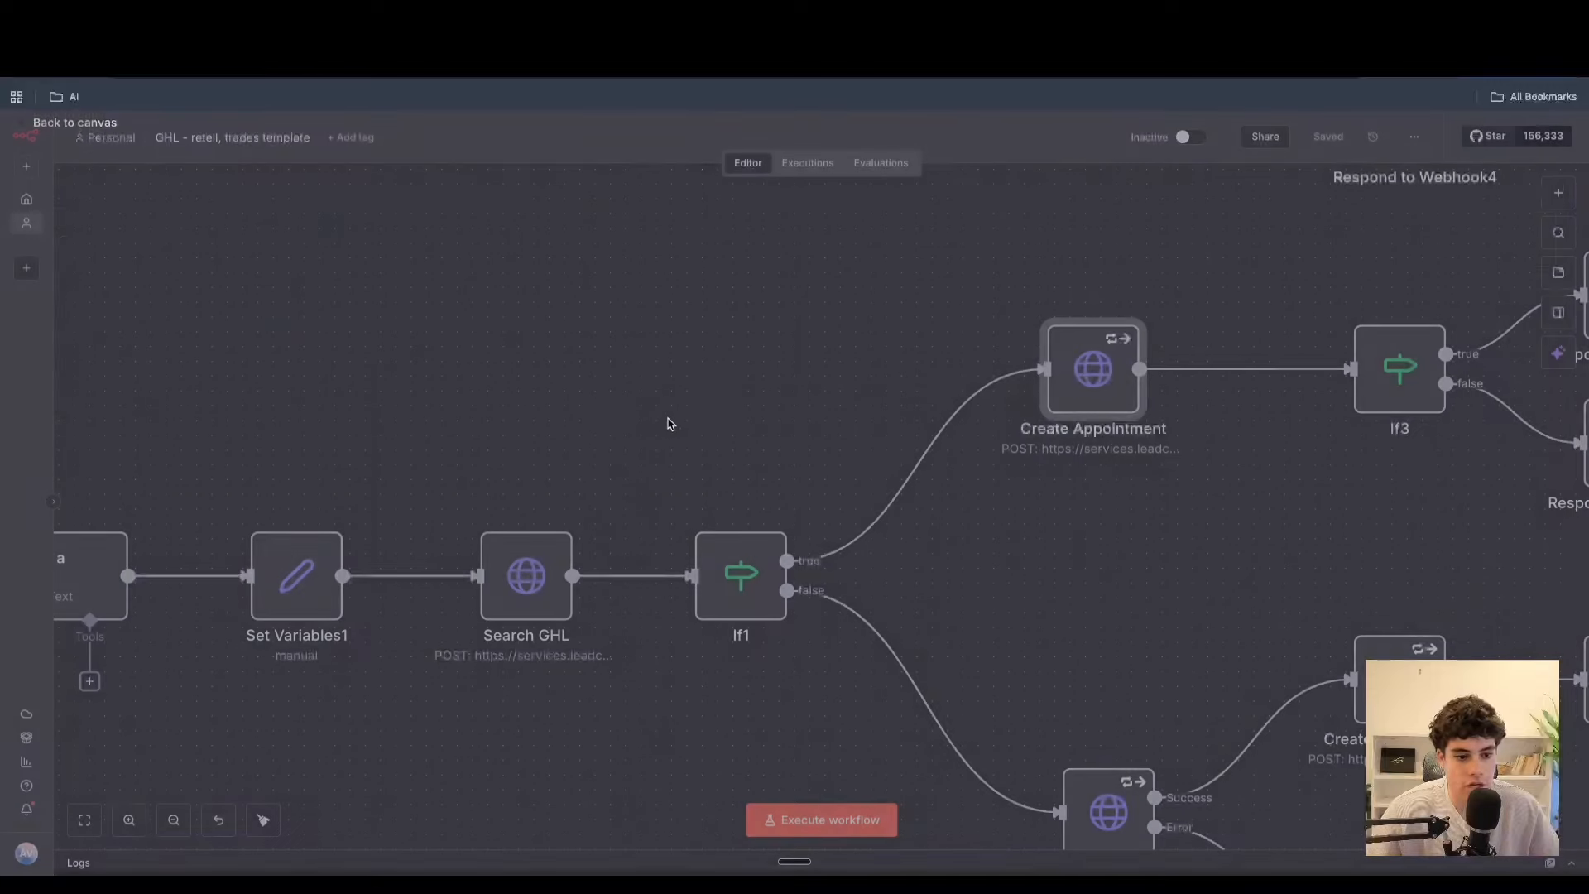
{"action": "left_click", "coordinate": [83, 129]}
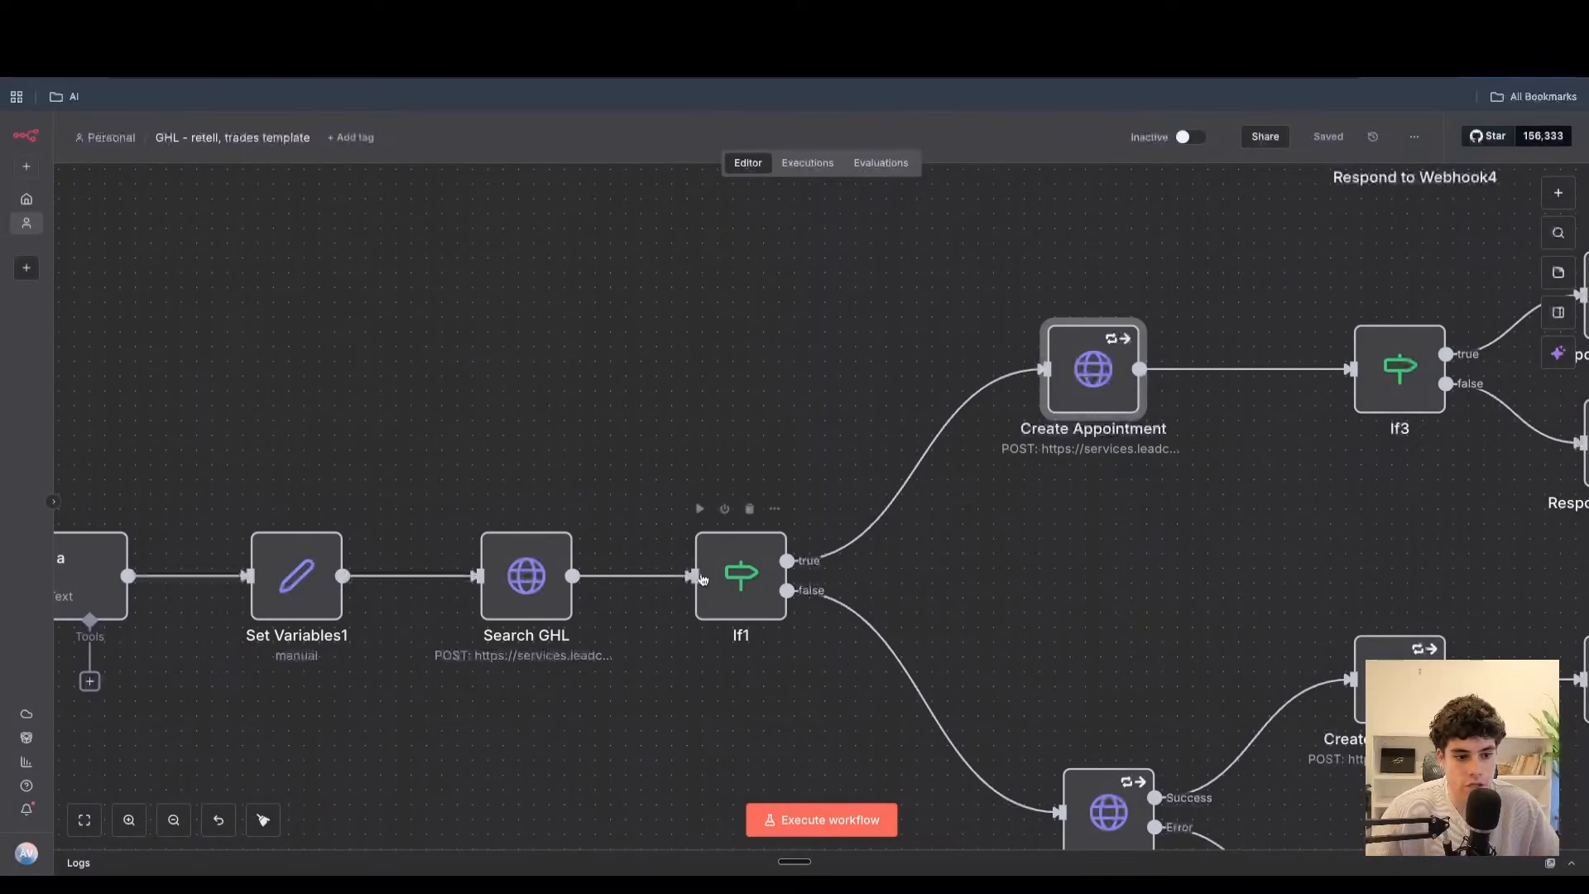
- Reopen the Create Appointment node and examine the startTime and title body parameters
{"action": "double_click", "coordinate": [1114, 359]}
{"action": "scroll", "coordinate": [809, 543], "scroll_direction": "down", "scroll_amount": 10}
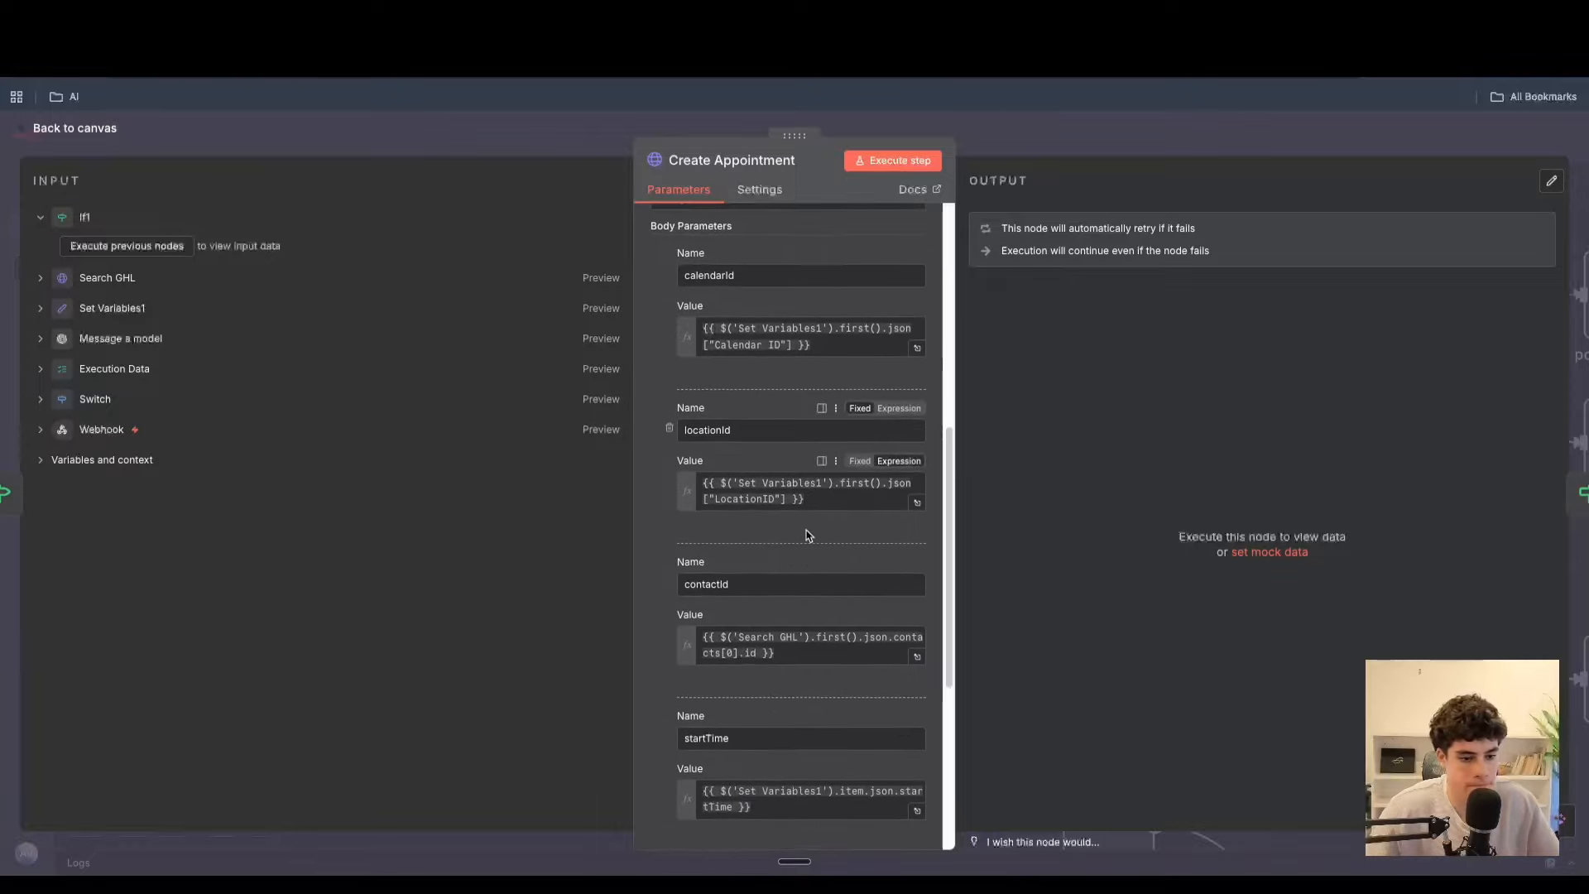
{"action": "scroll", "coordinate": [808, 536], "scroll_direction": "down", "scroll_amount": 4}
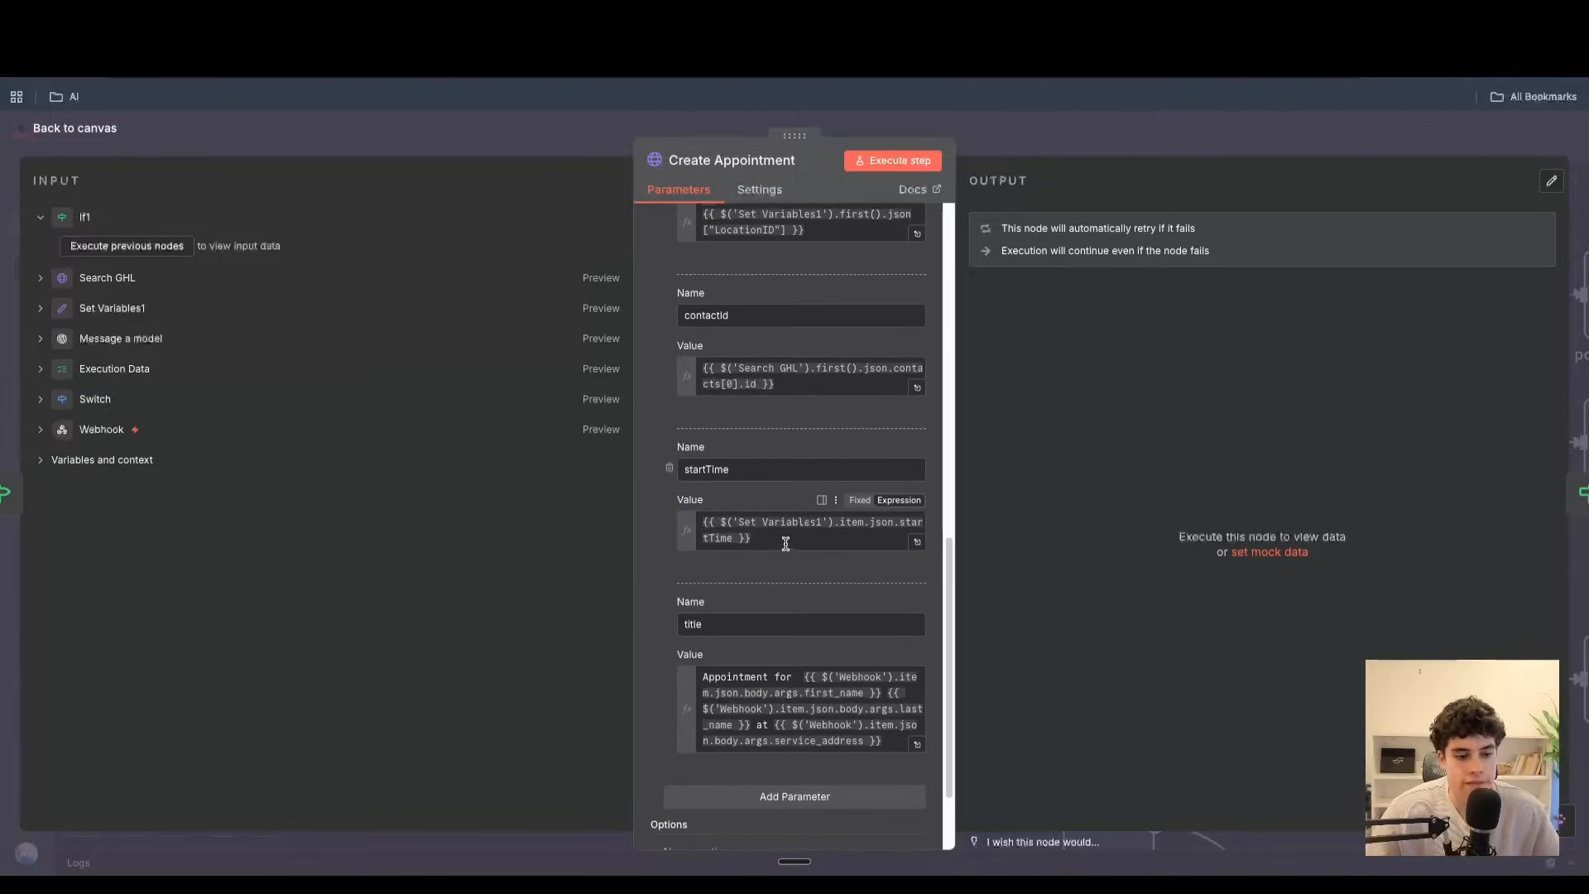
{"action": "left_click_drag", "start_coordinate": [786, 543], "coordinate": [656, 492]}
{"action": "left_click", "coordinate": [763, 662]}
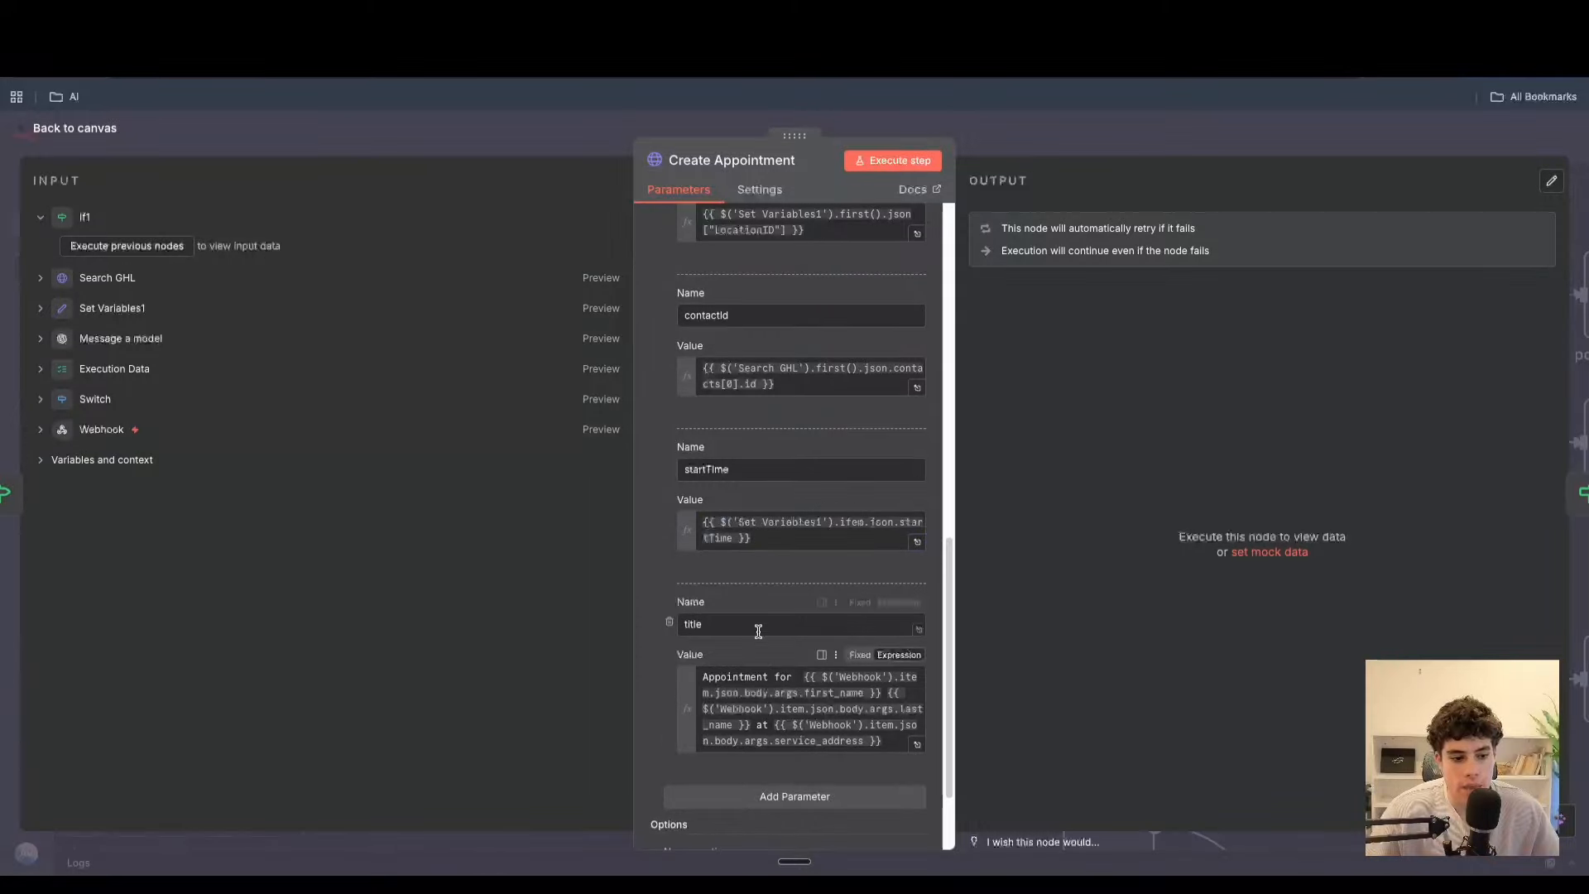
- Expand the title value's expression, inspect its Webhook name and service address references, and leave the Create Appointment node
{"action": "left_click", "coordinate": [917, 744]}
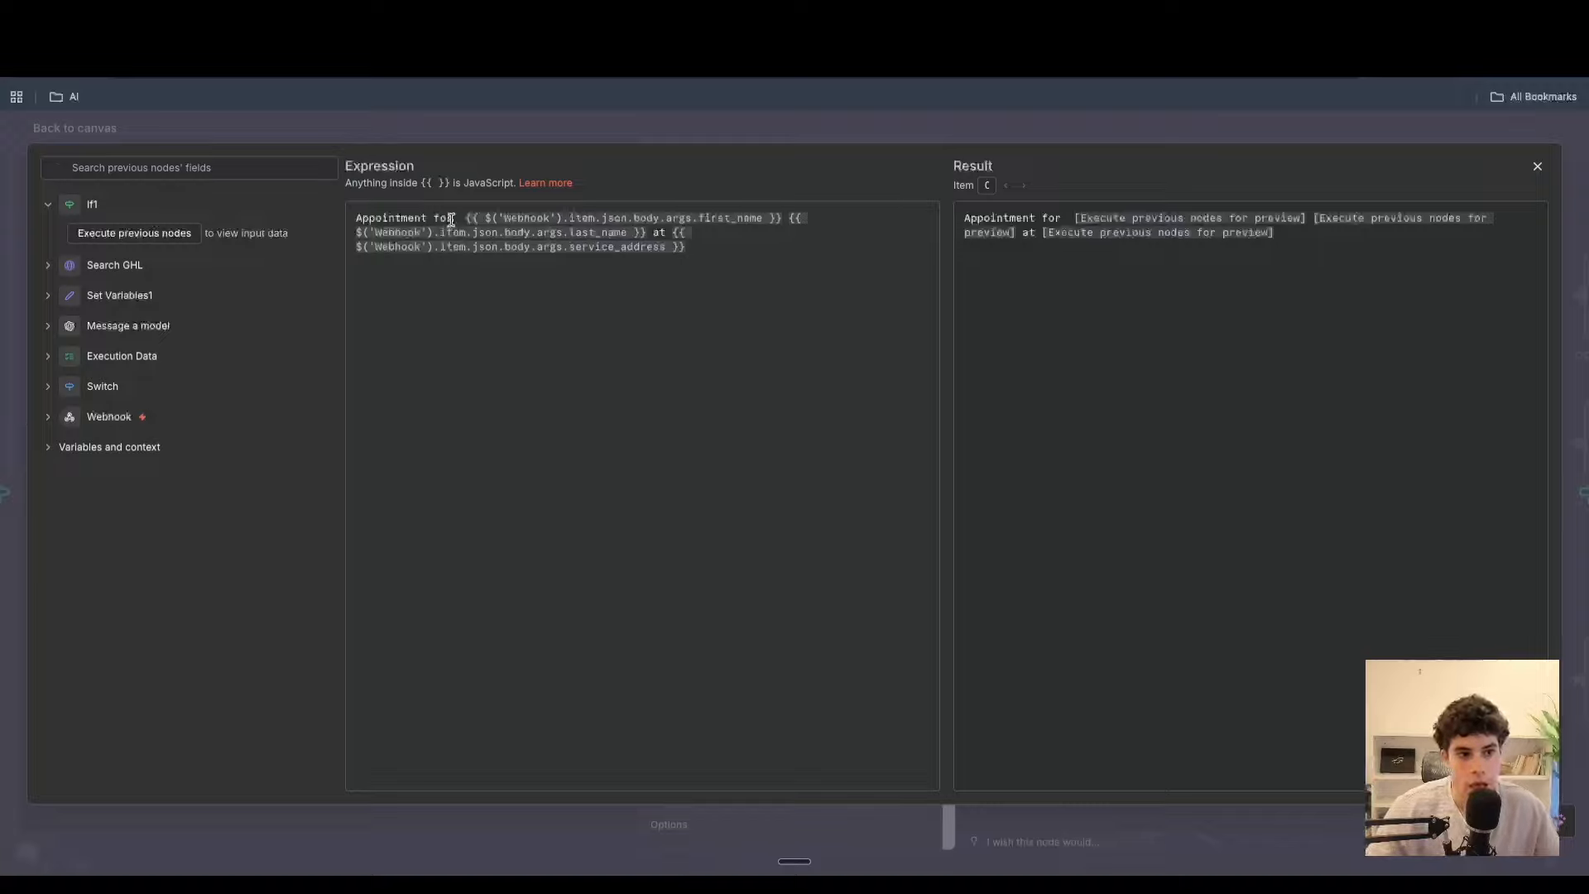
{"action": "left_click_drag", "start_coordinate": [454, 217], "coordinate": [698, 216]}
{"action": "left_click", "coordinate": [775, 228]}
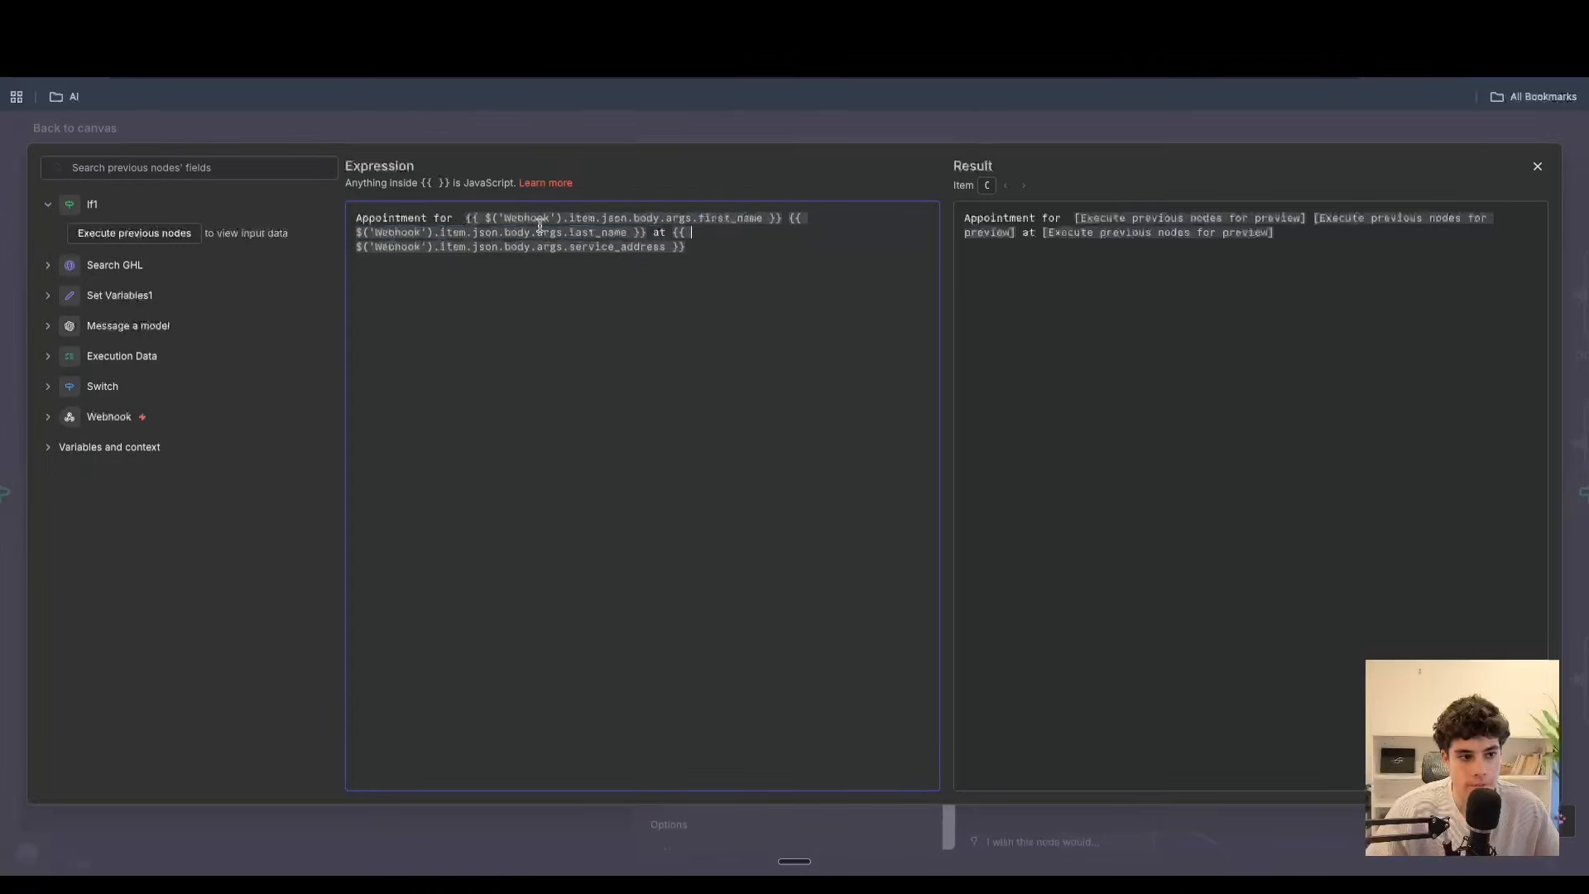
{"action": "left_click_drag", "start_coordinate": [356, 220], "coordinate": [425, 229]}
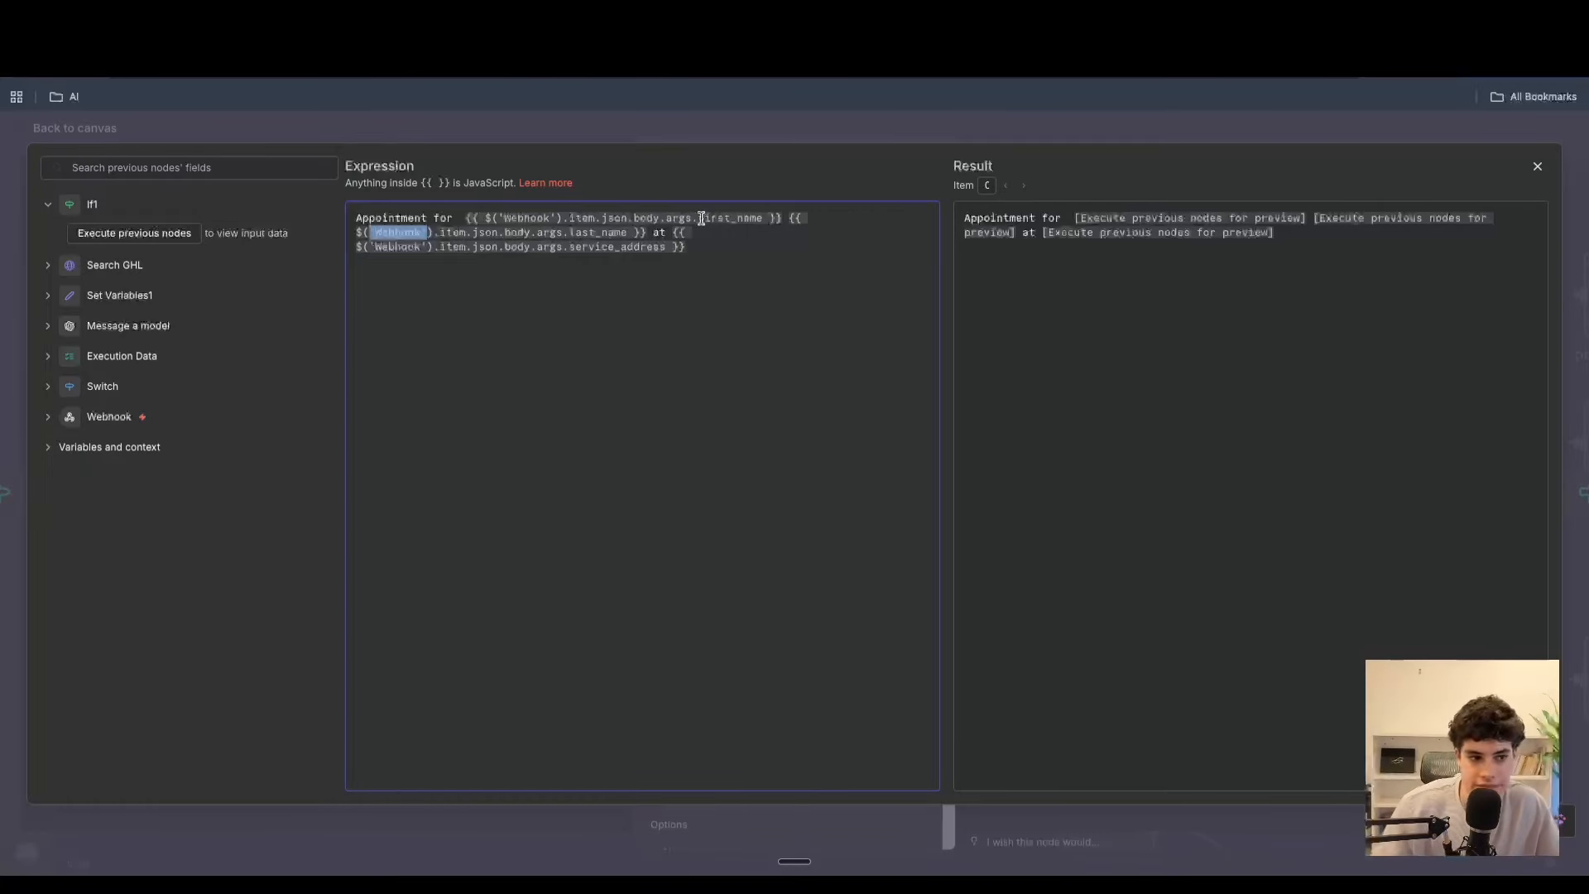
{"action": "left_click", "coordinate": [1532, 168]}
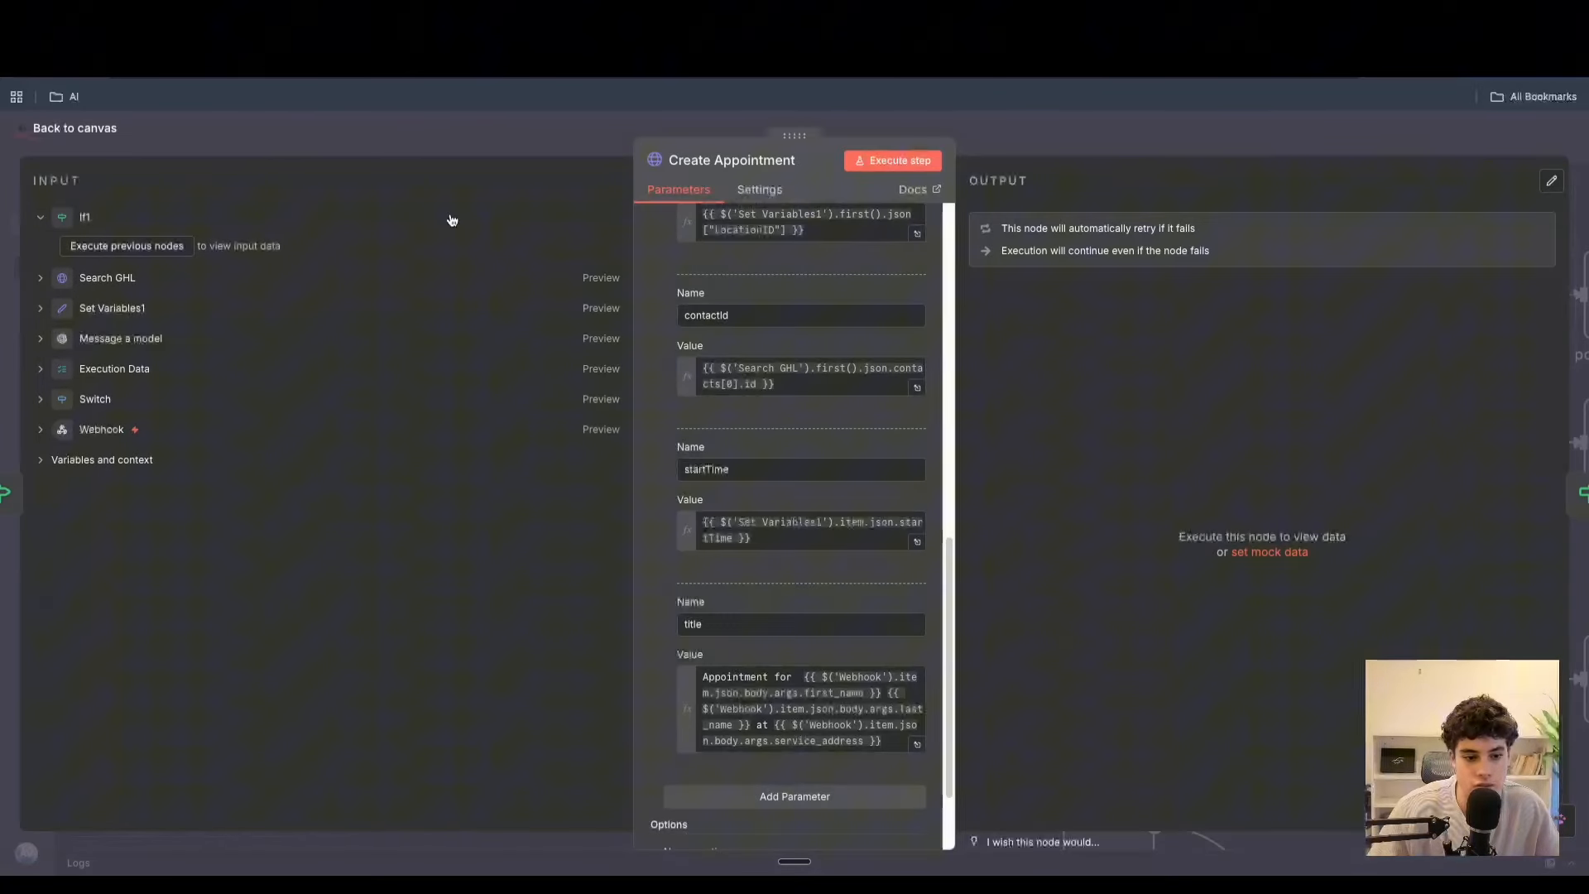
{"action": "left_click", "coordinate": [98, 131]}
- Follow Create Appointment to If3, read the full response body of Respond to Webhook6 on its true branch, and return to the canvas
{"action": "scroll", "coordinate": [1056, 570], "scroll_direction": "down", "scroll_amount": 3}
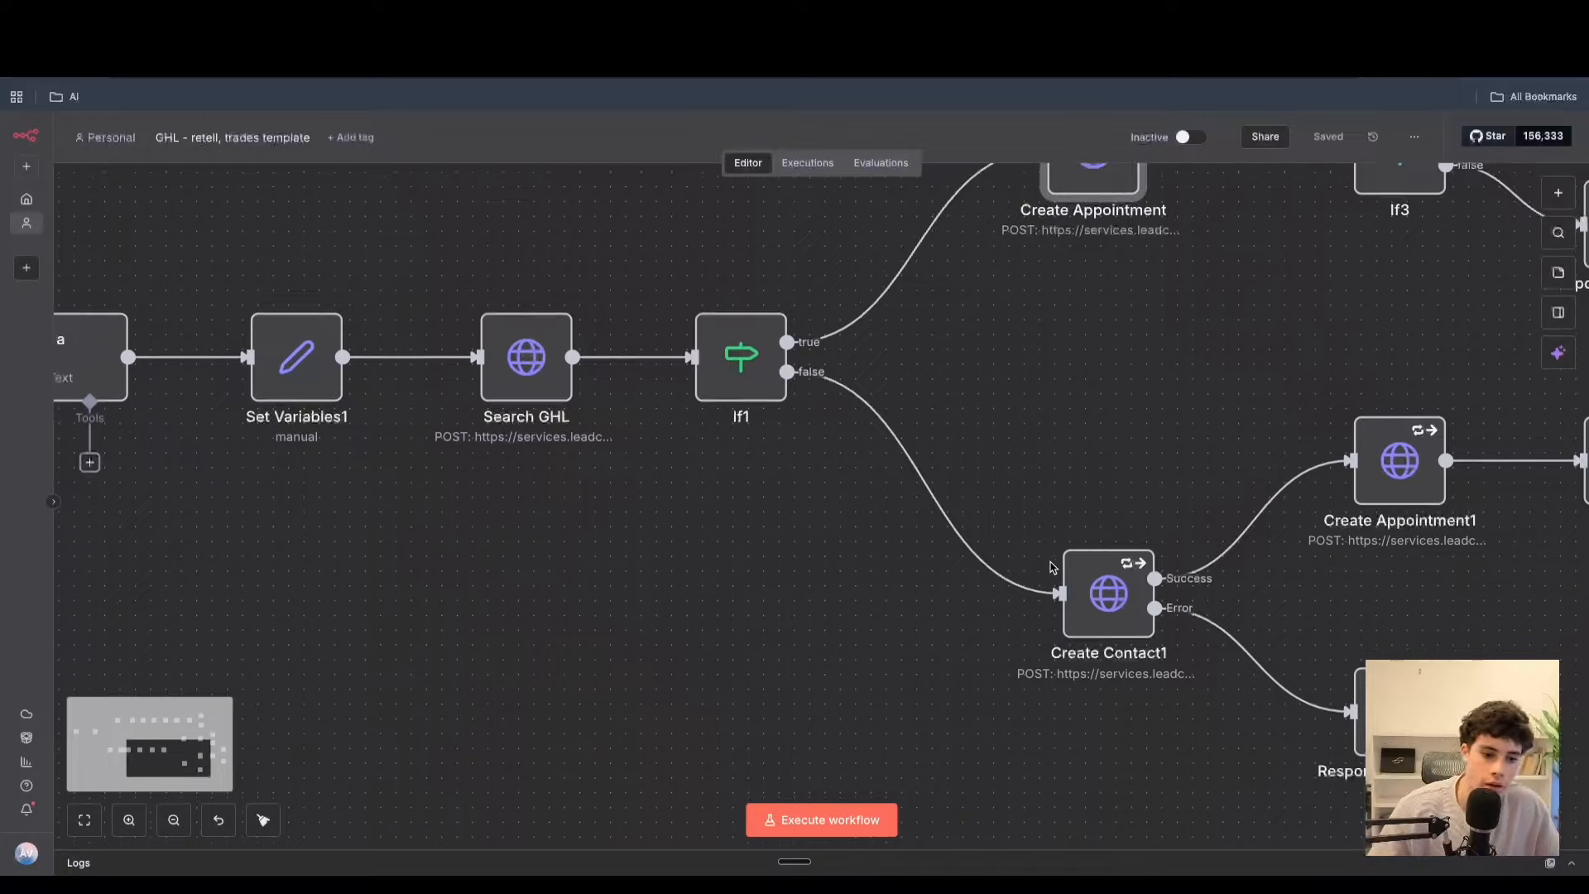
{"action": "scroll", "coordinate": [1109, 462], "scroll_direction": "up", "scroll_amount": 3}
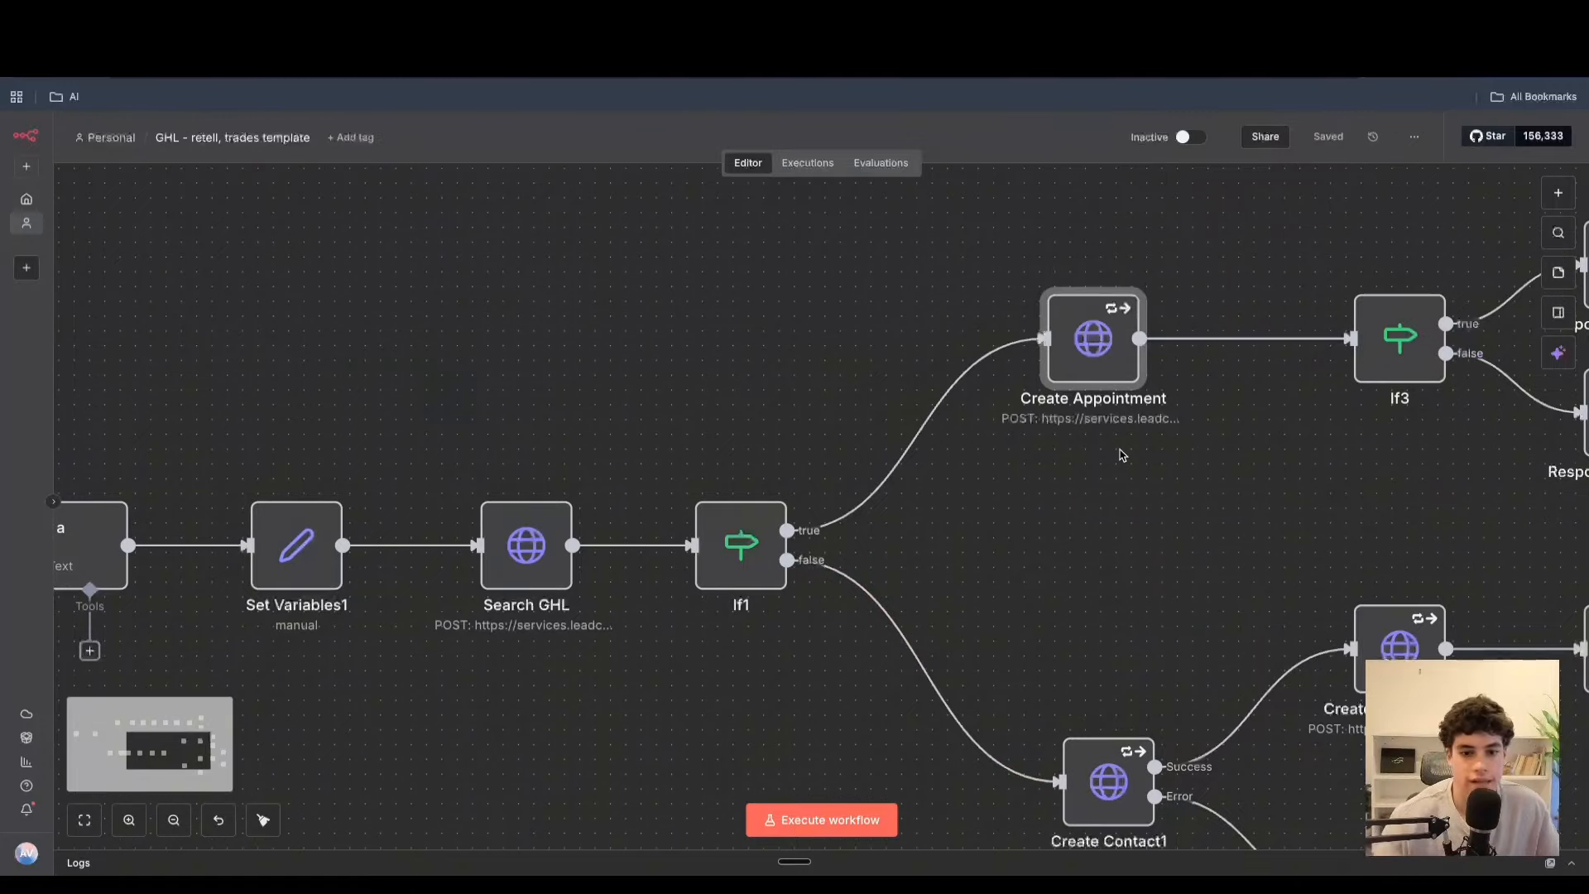
{"action": "scroll", "coordinate": [1121, 455], "scroll_direction": "right", "scroll_amount": 5}
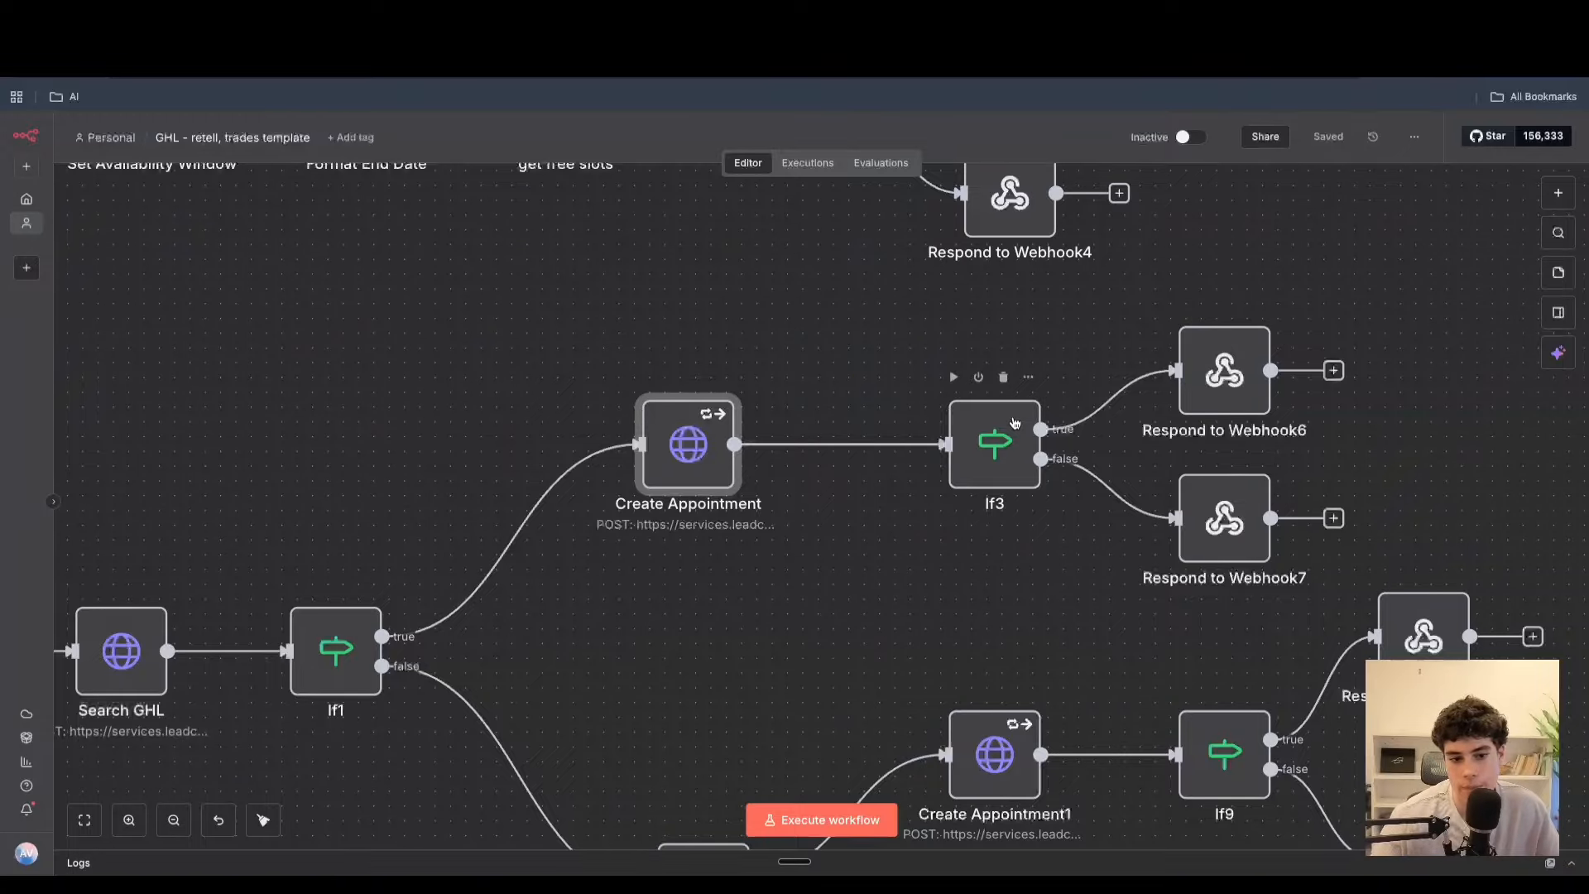
{"action": "double_click", "coordinate": [1223, 374]}
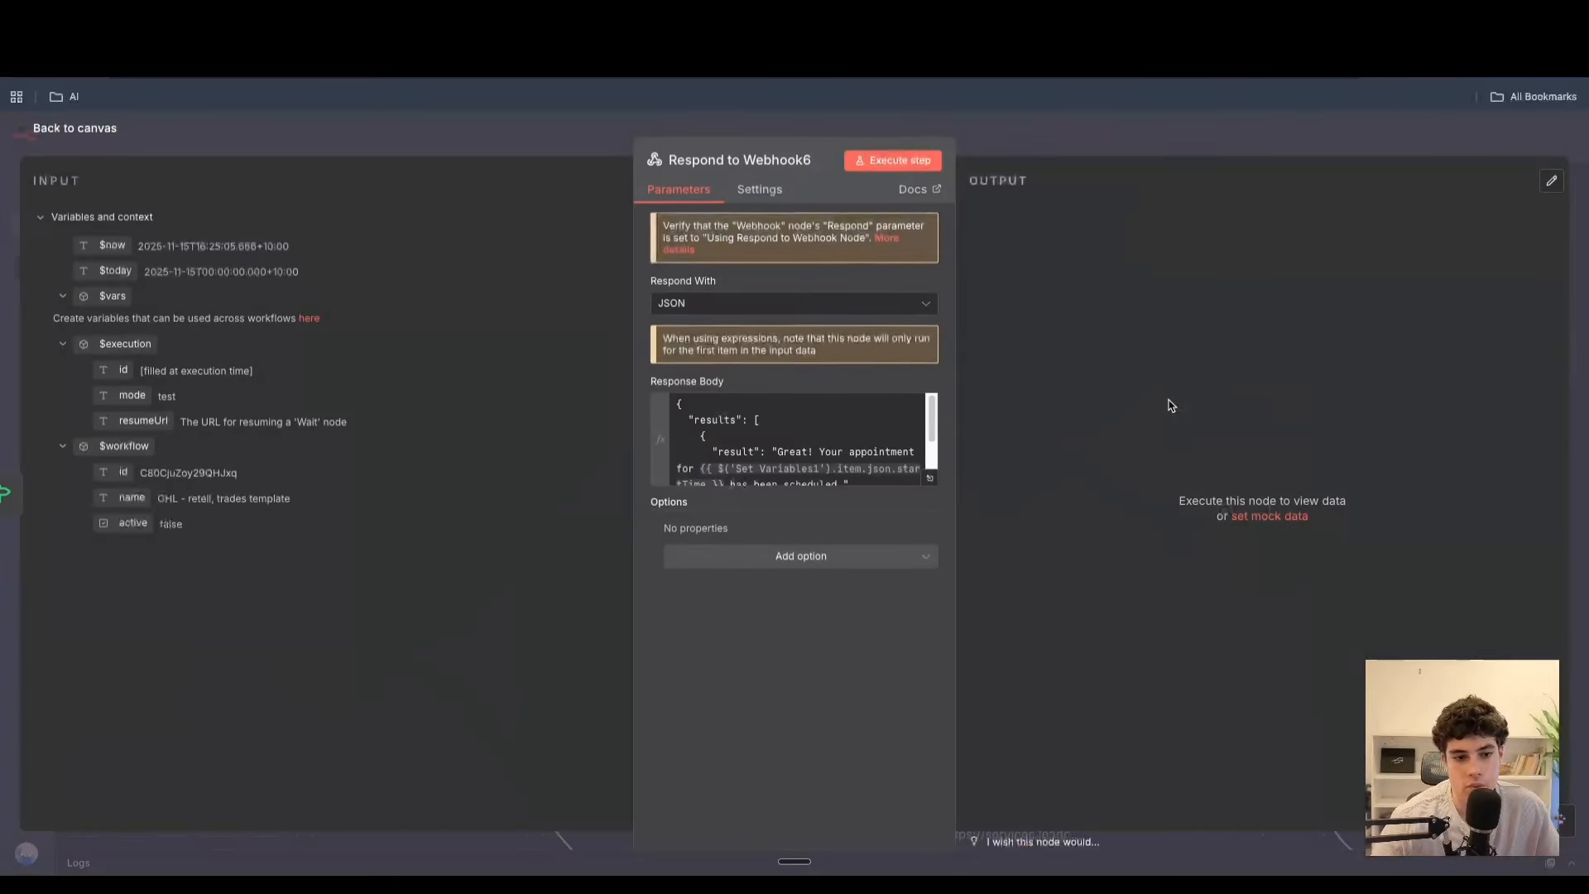
{"action": "left_click", "coordinate": [929, 477]}
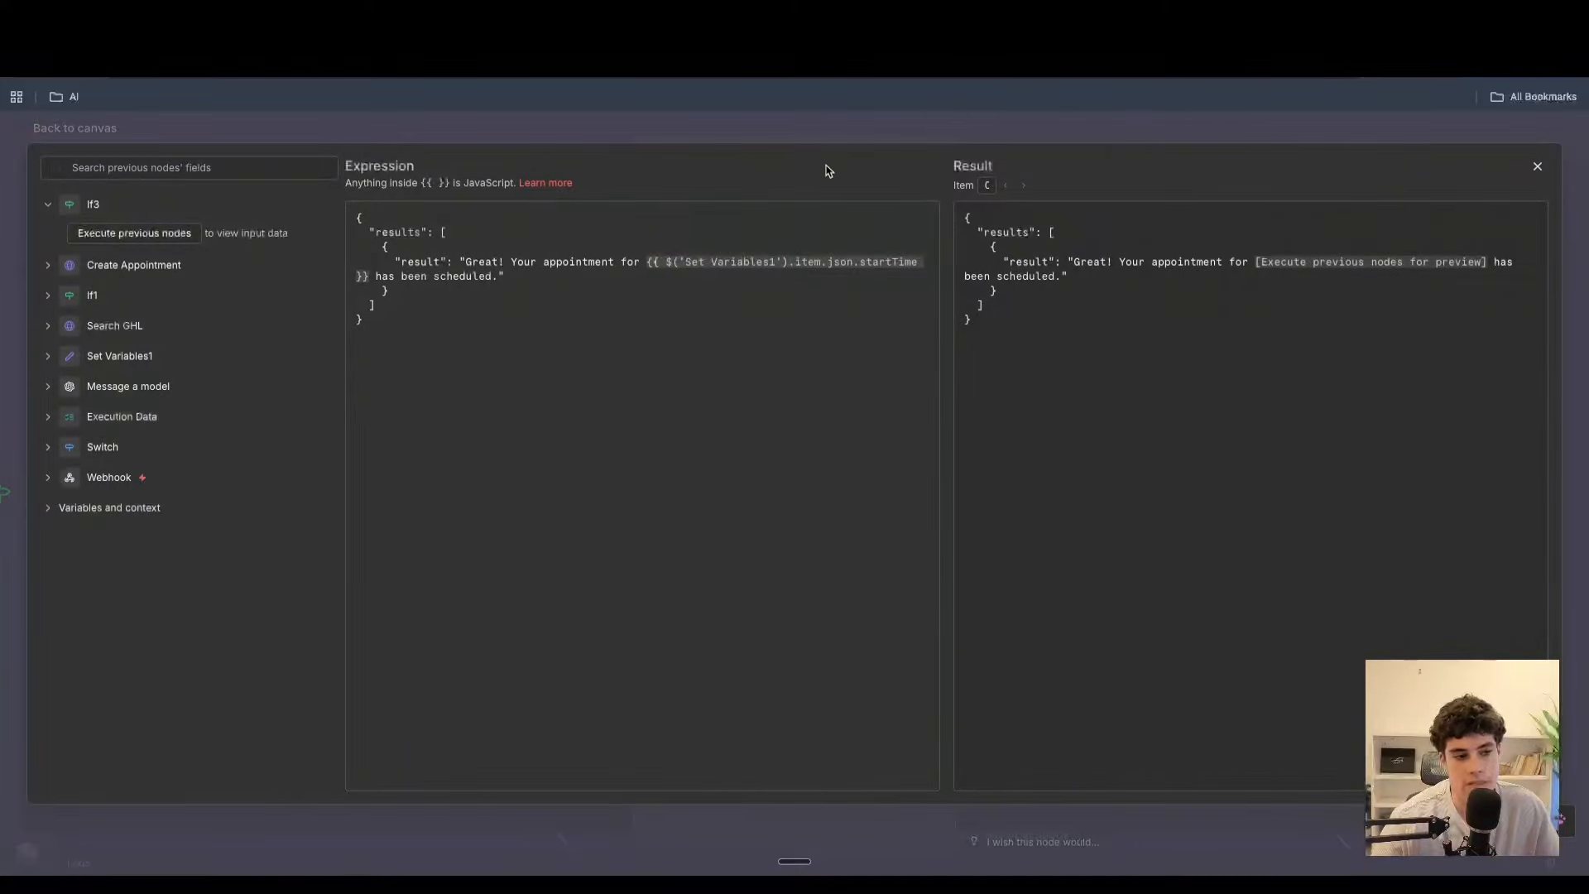
{"action": "left_click", "coordinate": [1540, 167]}
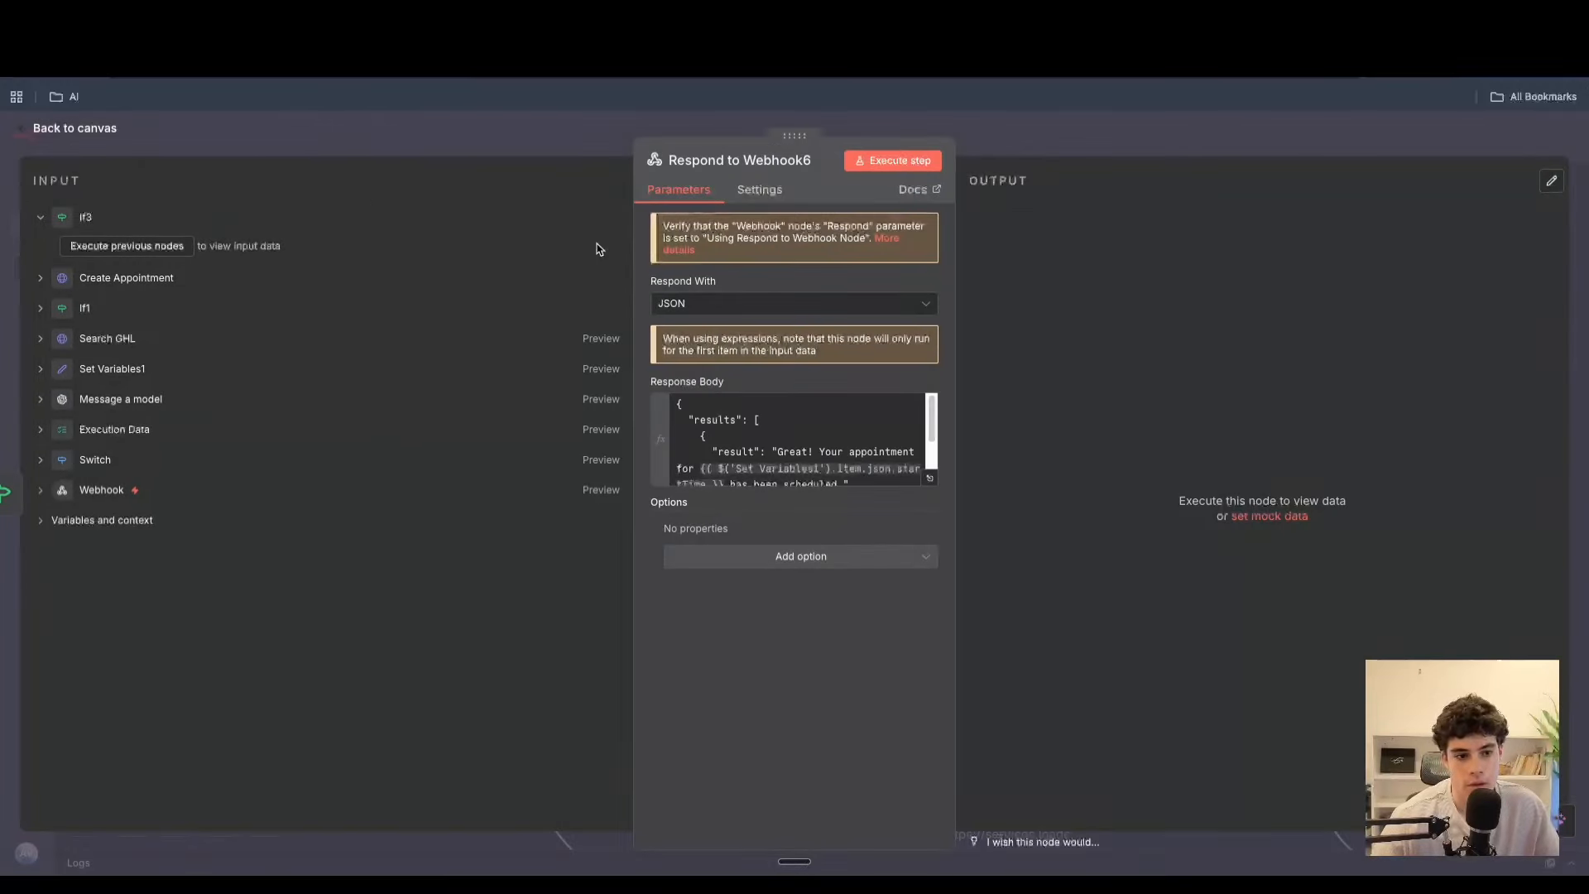
{"action": "left_click", "coordinate": [66, 132]}
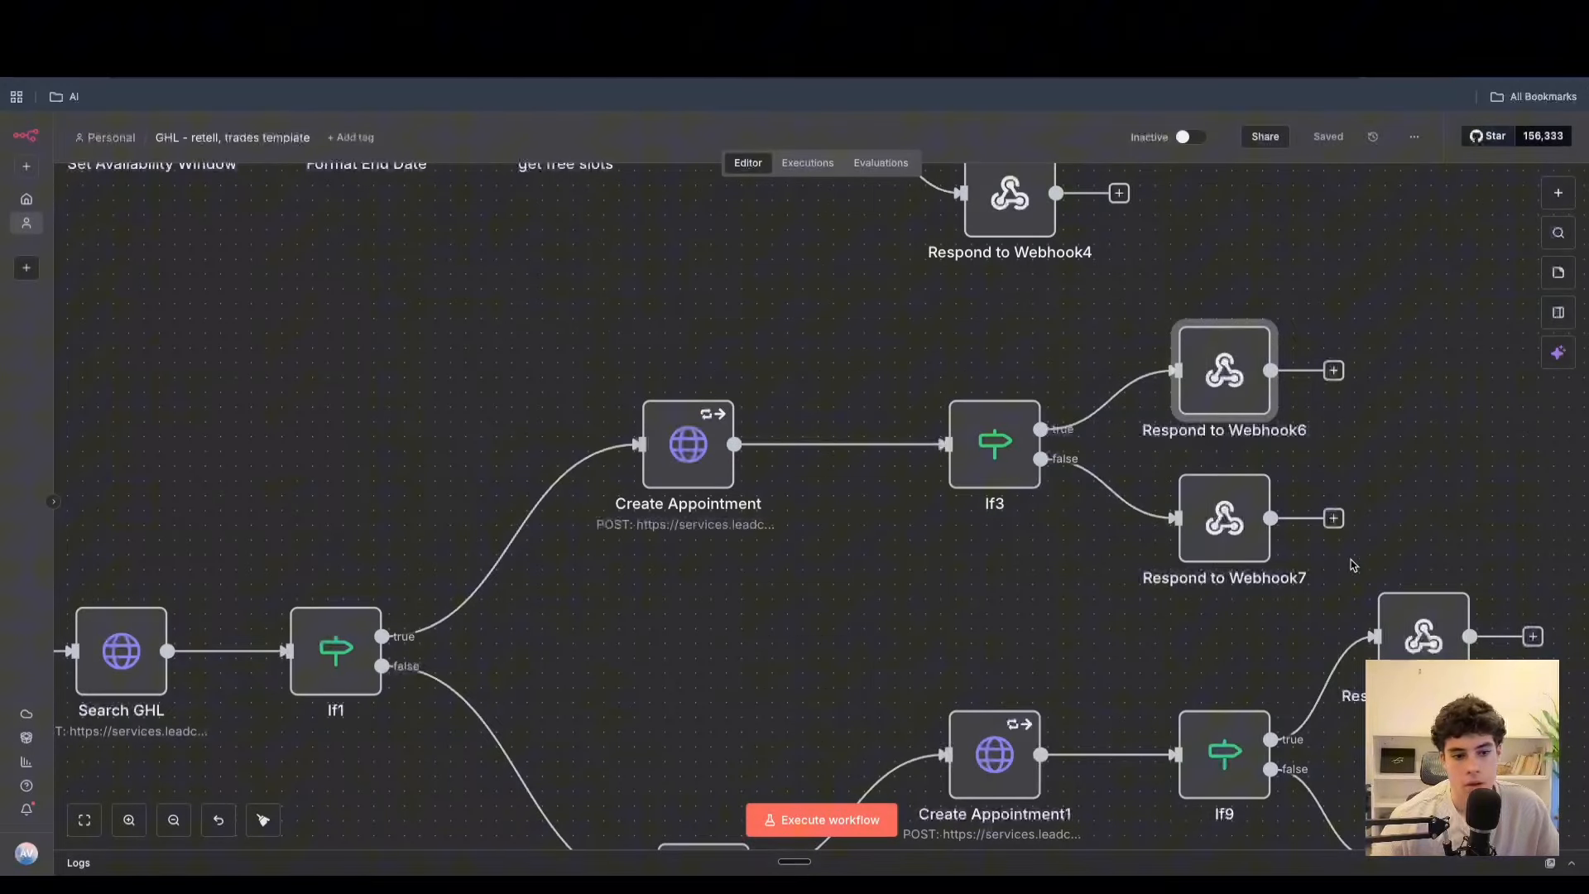
- Open Respond to Webhook7 on If3's false branch, read its expanded response body, and return to the canvas
{"action": "double_click", "coordinate": [1241, 540]}
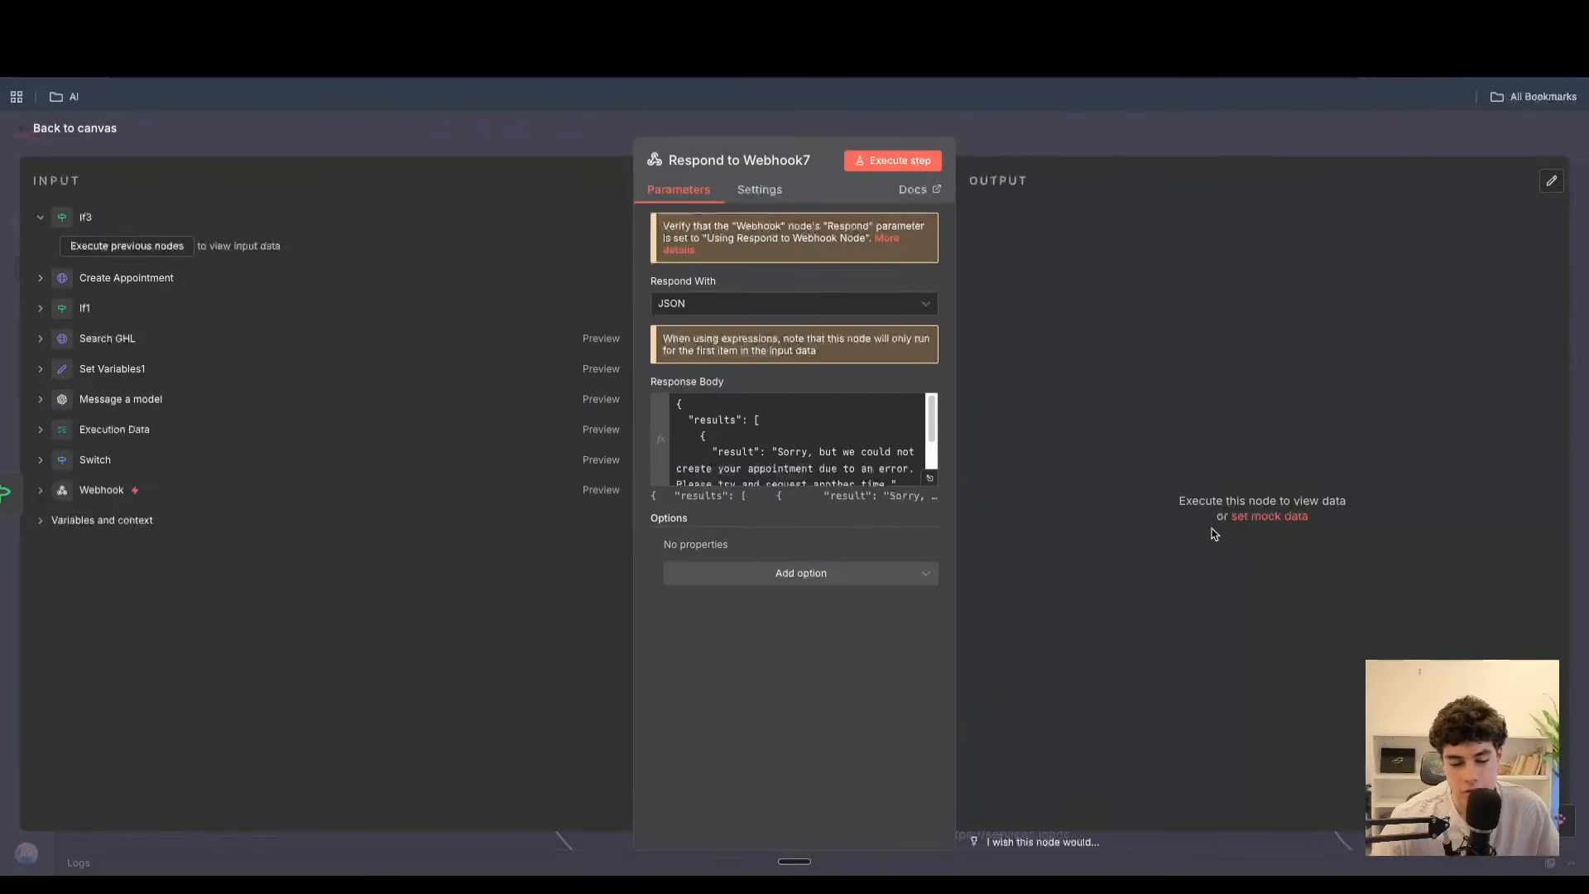
{"action": "left_click", "coordinate": [930, 477]}
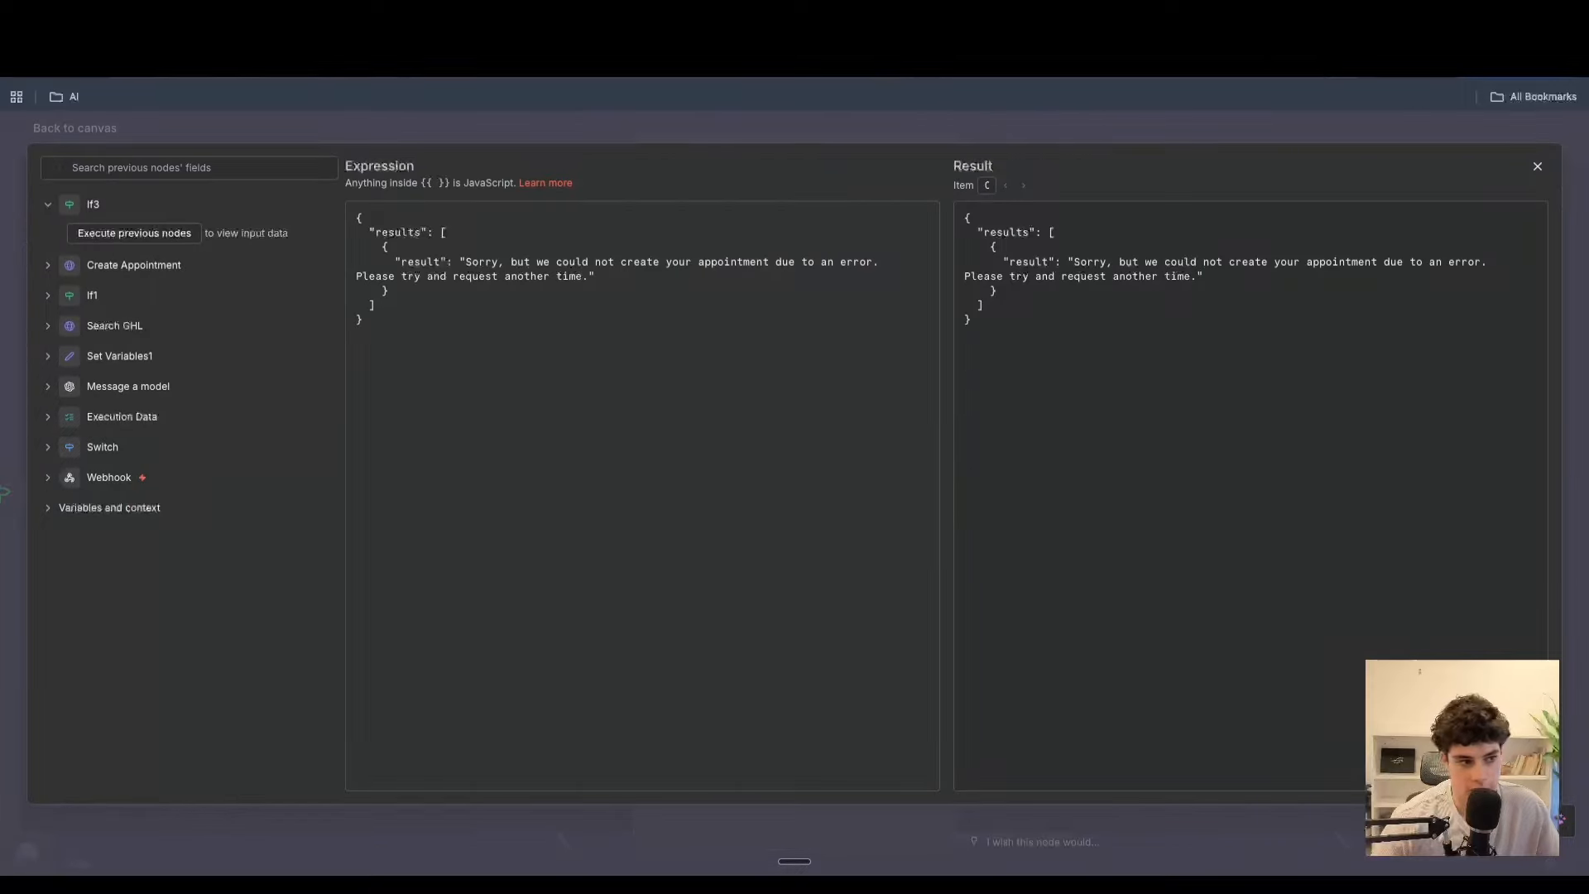
{"action": "left_click", "coordinate": [112, 129]}
- Trace If1's false branch to the Create Contact1 node and review its POST URL, authentication and body settings
{"action": "scroll", "coordinate": [884, 506], "scroll_direction": "up", "scroll_amount": 2}
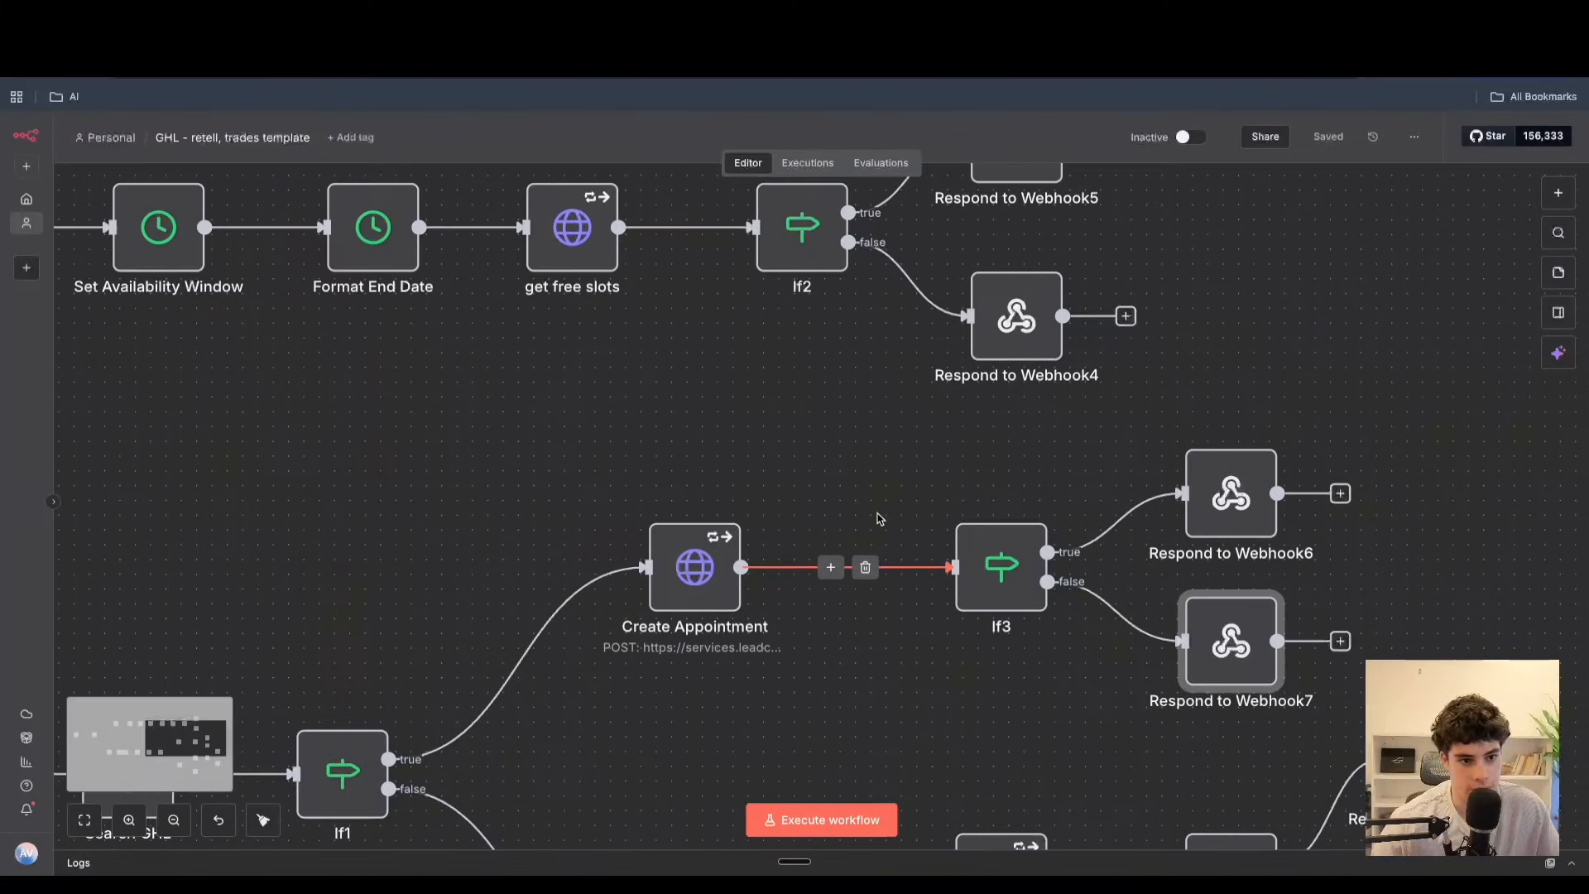
{"action": "scroll", "coordinate": [880, 522], "scroll_direction": "down", "scroll_amount": 1}
{"action": "scroll", "coordinate": [1068, 578], "scroll_direction": "down", "scroll_amount": 3}
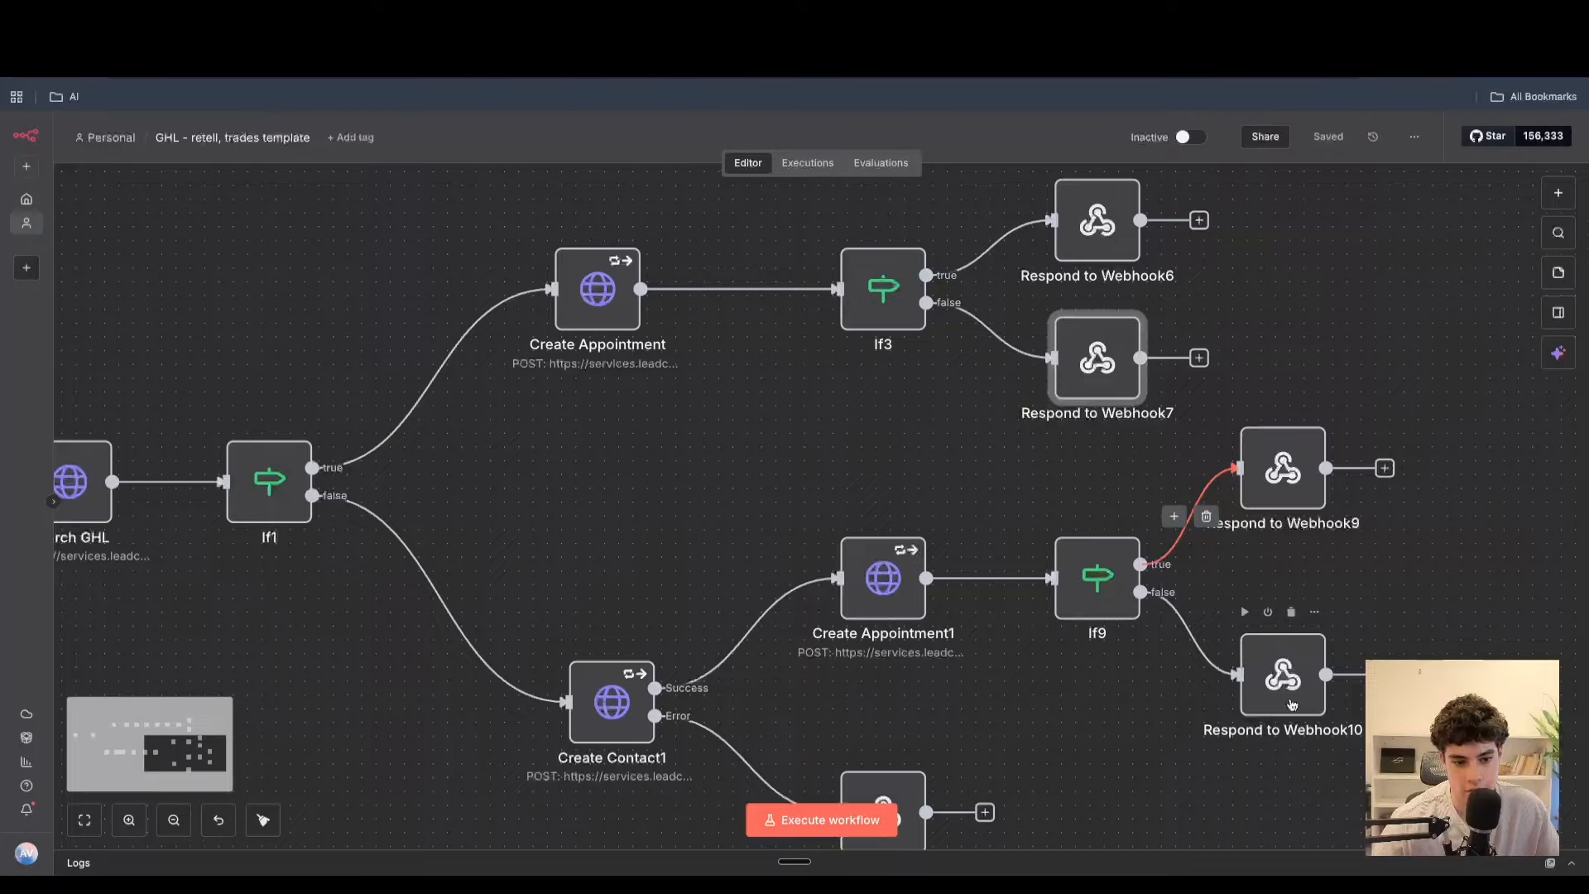
{"action": "scroll", "coordinate": [1200, 706], "scroll_direction": "down", "scroll_amount": 3}
{"action": "scroll", "coordinate": [1285, 700], "scroll_direction": "left", "scroll_amount": 4}
{"action": "scroll", "coordinate": [1293, 704], "scroll_direction": "left", "scroll_amount": 4}
{"action": "scroll", "coordinate": [1294, 705], "scroll_direction": "up", "scroll_amount": 1}
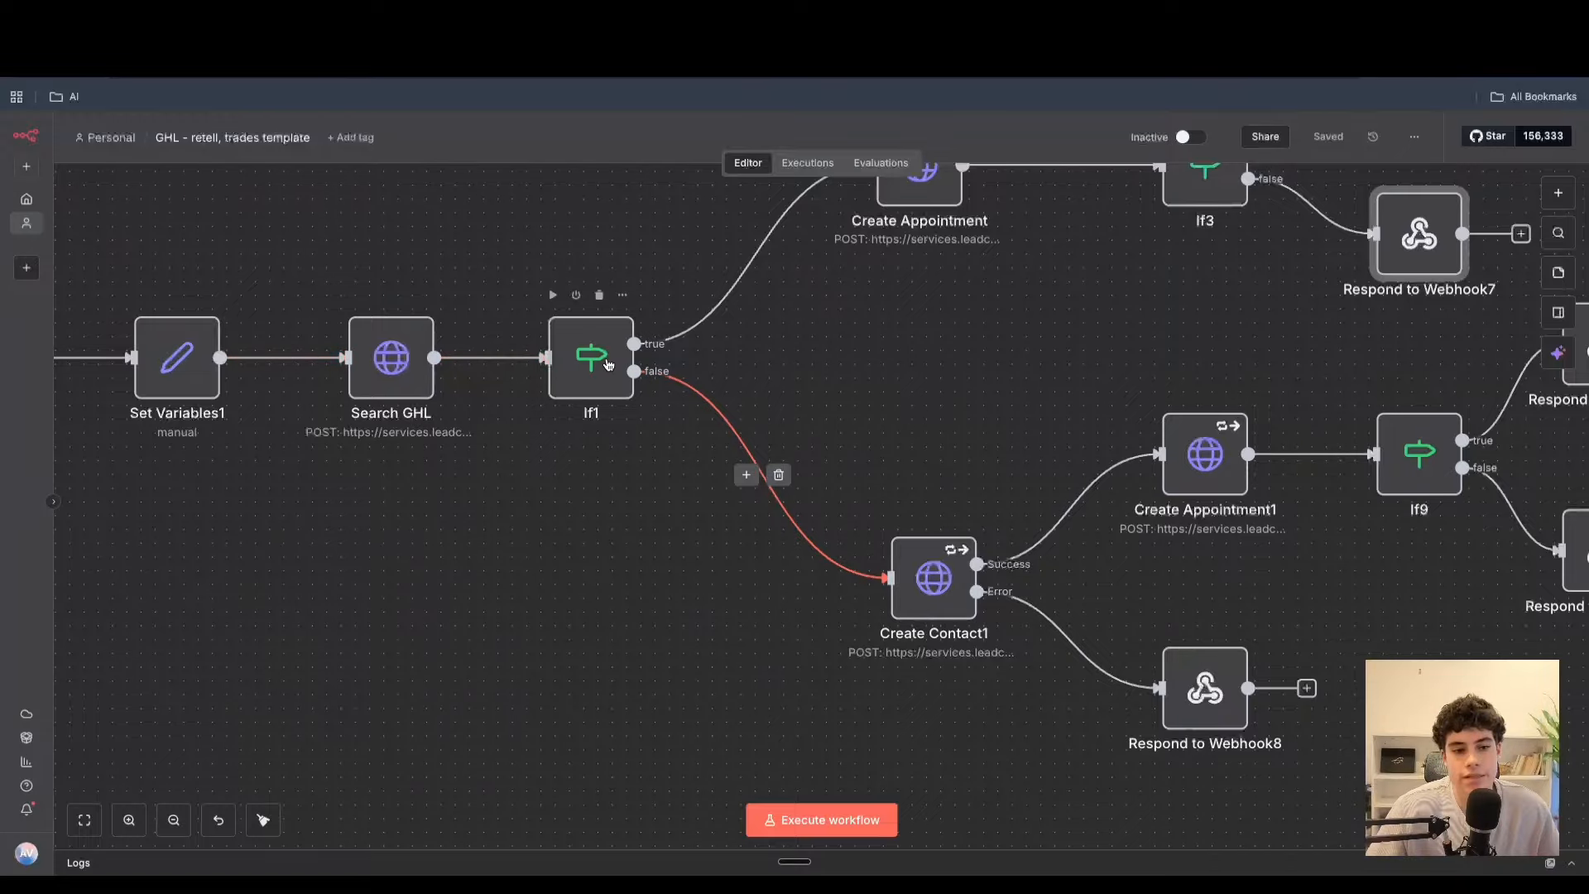
{"action": "double_click", "coordinate": [928, 575]}
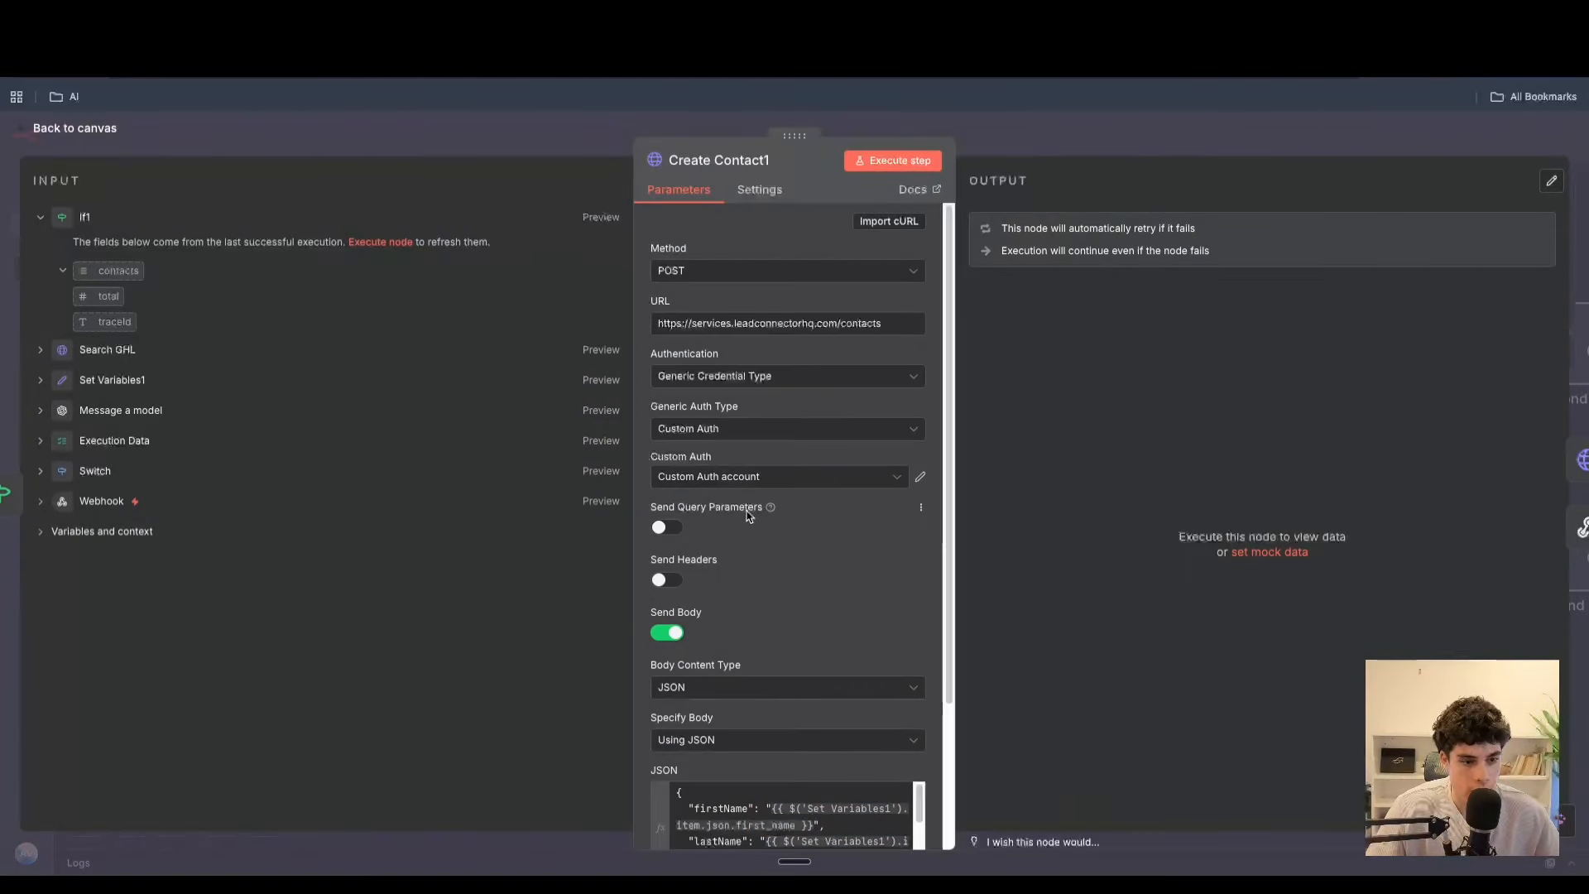
{"action": "scroll", "coordinate": [749, 514], "scroll_direction": "down", "scroll_amount": 1}
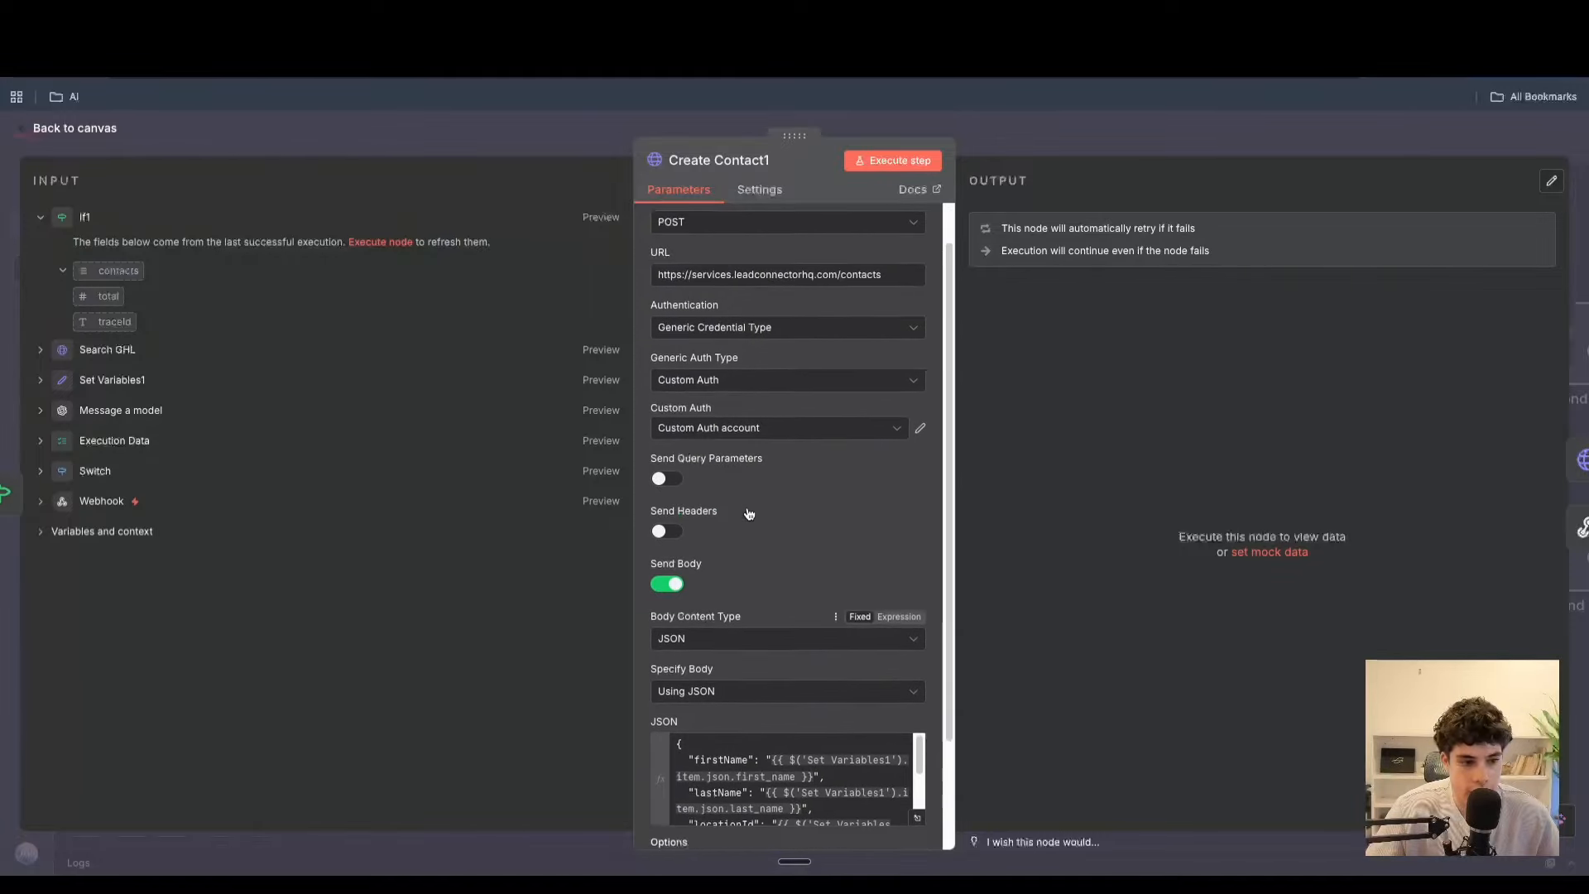
{"action": "scroll", "coordinate": [770, 414], "scroll_direction": "up", "scroll_amount": 1}
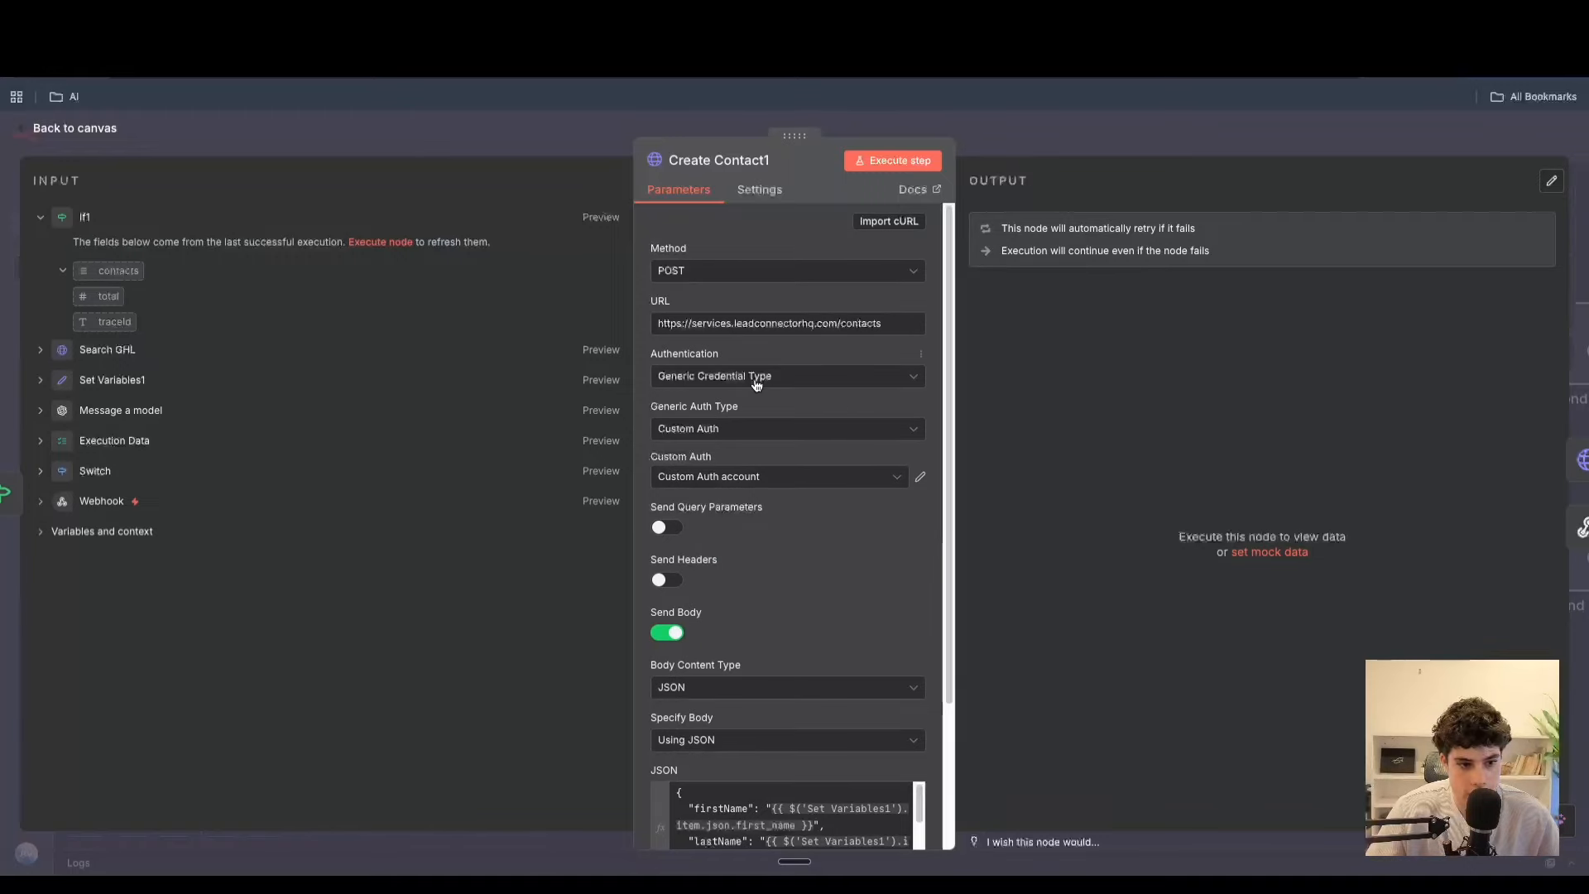
{"action": "scroll", "coordinate": [828, 646], "scroll_direction": "down", "scroll_amount": 2}
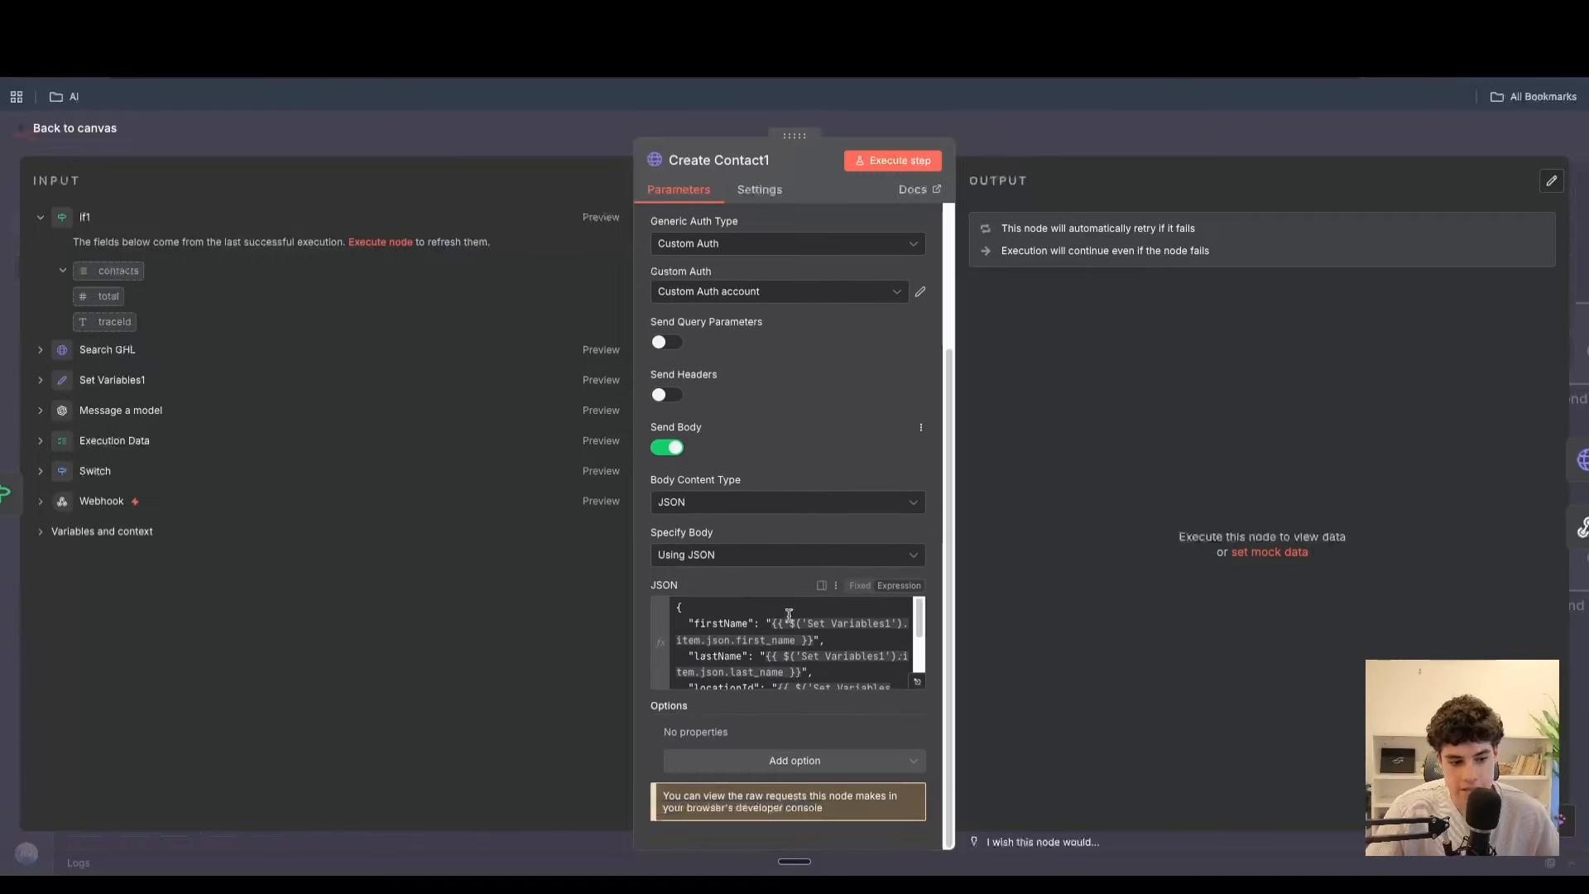
- Expand the Create Contact1 JSON body, examine the firstName, lastName, locationId, email and phone expressions, and close the expression editor
{"action": "left_click", "coordinate": [919, 684]}
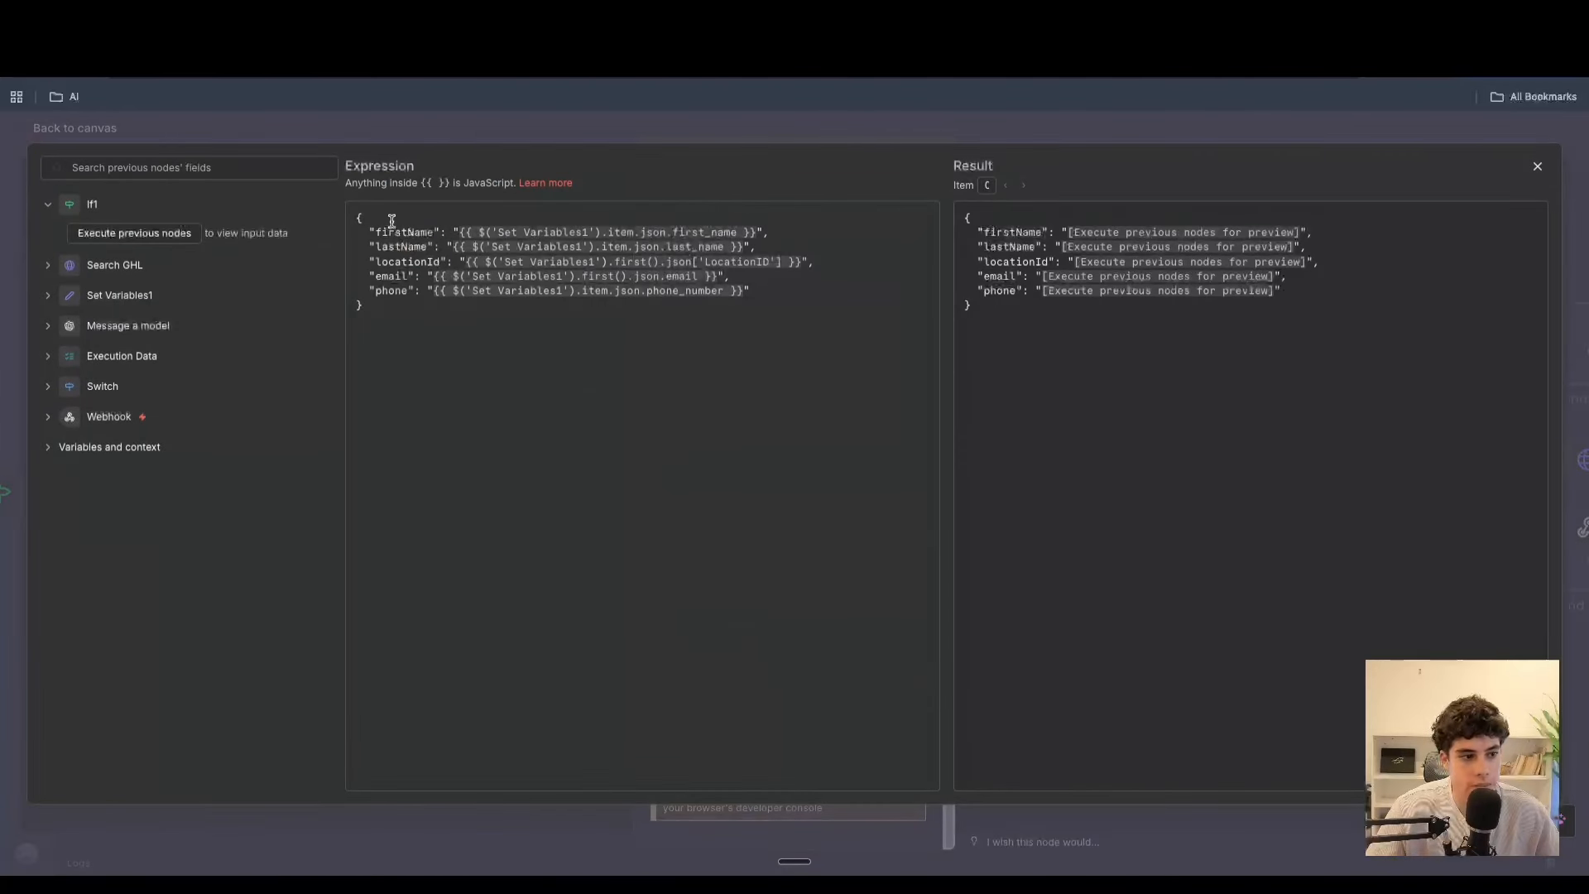
{"action": "left_click", "coordinate": [47, 416]}
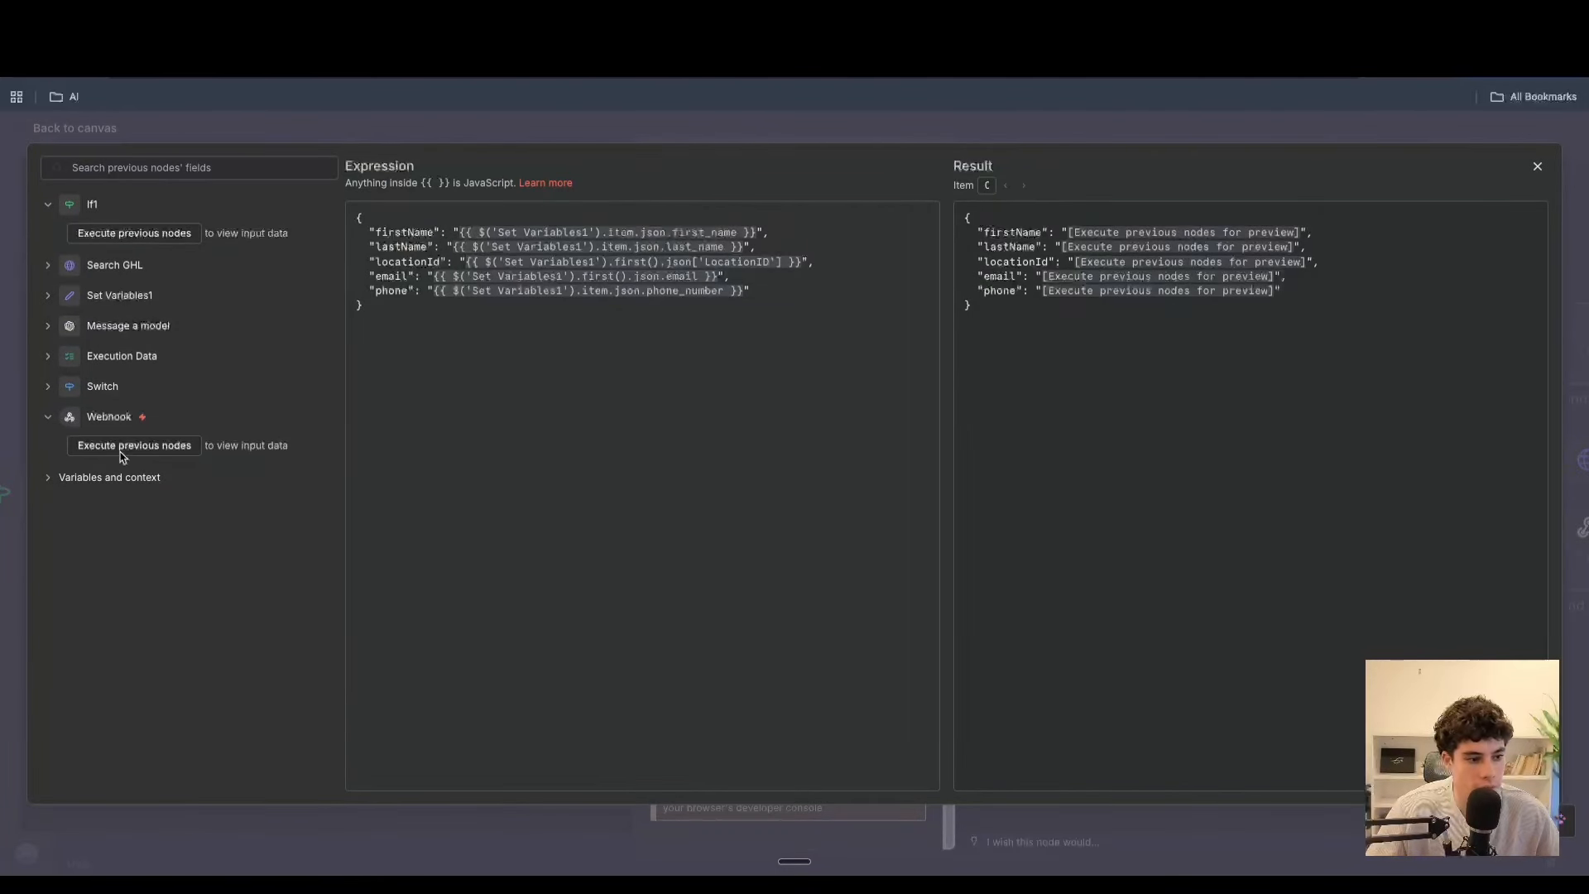
{"action": "left_click_drag", "start_coordinate": [464, 240], "coordinate": [738, 239]}
{"action": "left_click", "coordinate": [599, 276]}
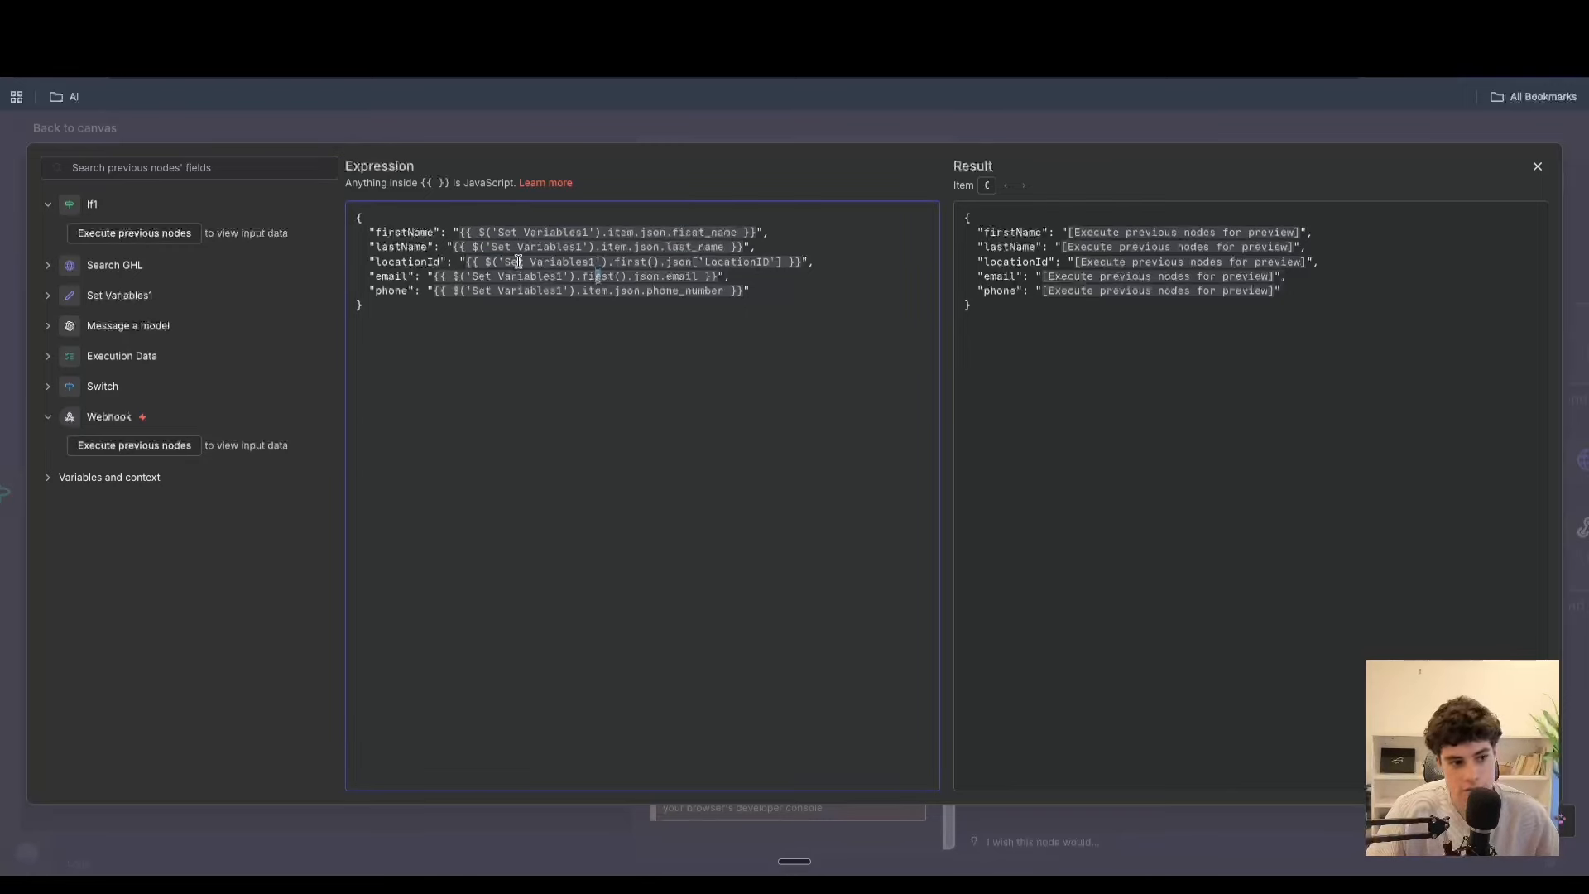
{"action": "left_click_drag", "start_coordinate": [467, 247], "coordinate": [775, 262]}
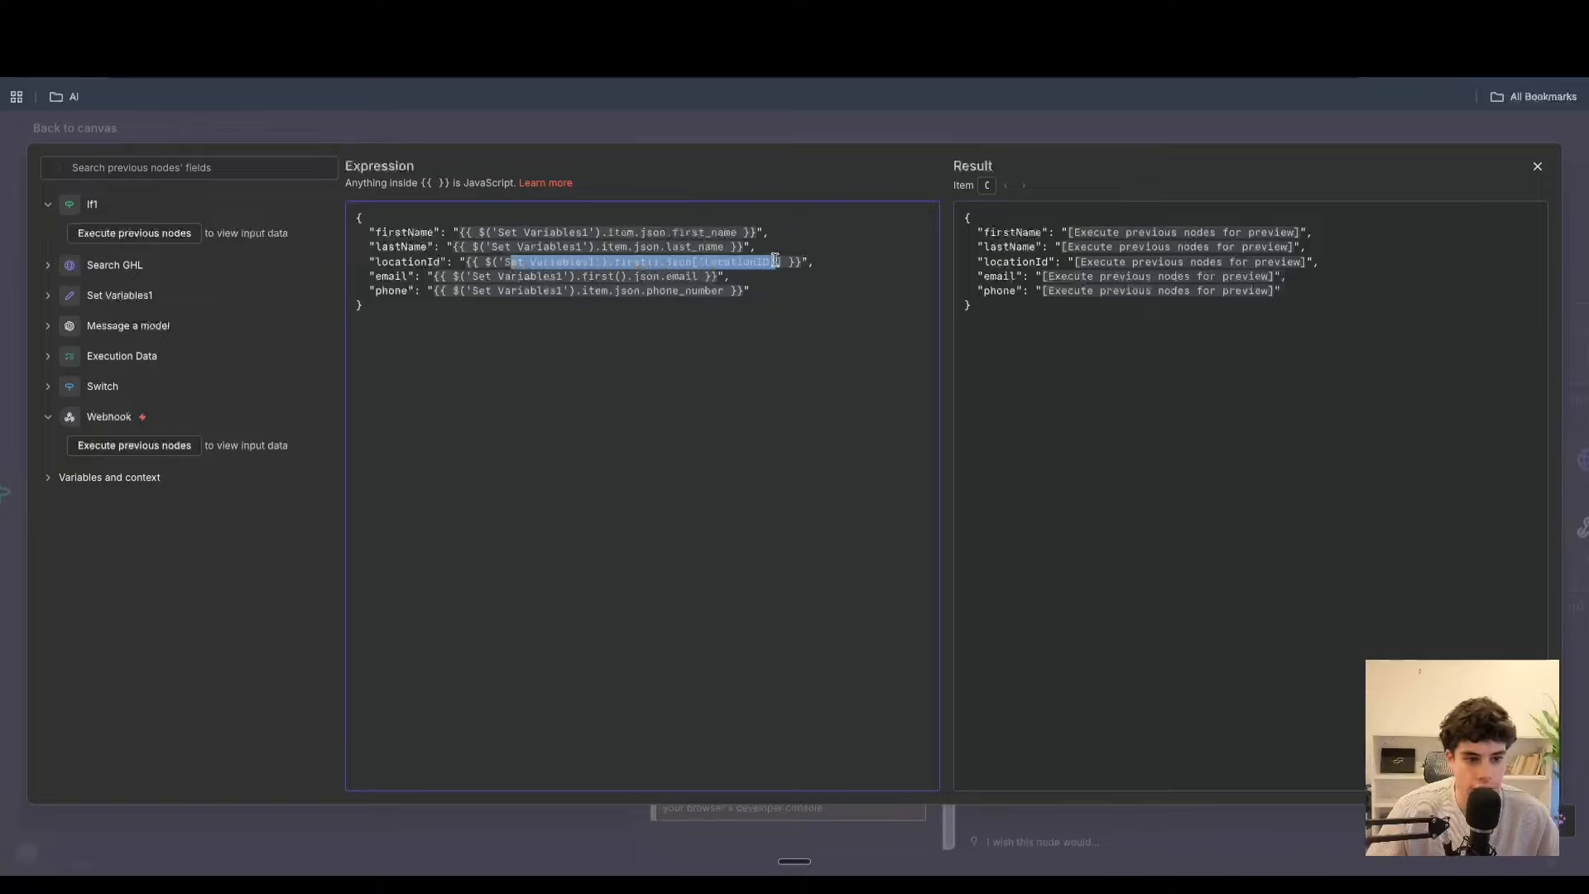
{"action": "left_click", "coordinate": [574, 294]}
{"action": "left_click_drag", "start_coordinate": [531, 282], "coordinate": [601, 280]}
{"action": "left_click", "coordinate": [678, 307]}
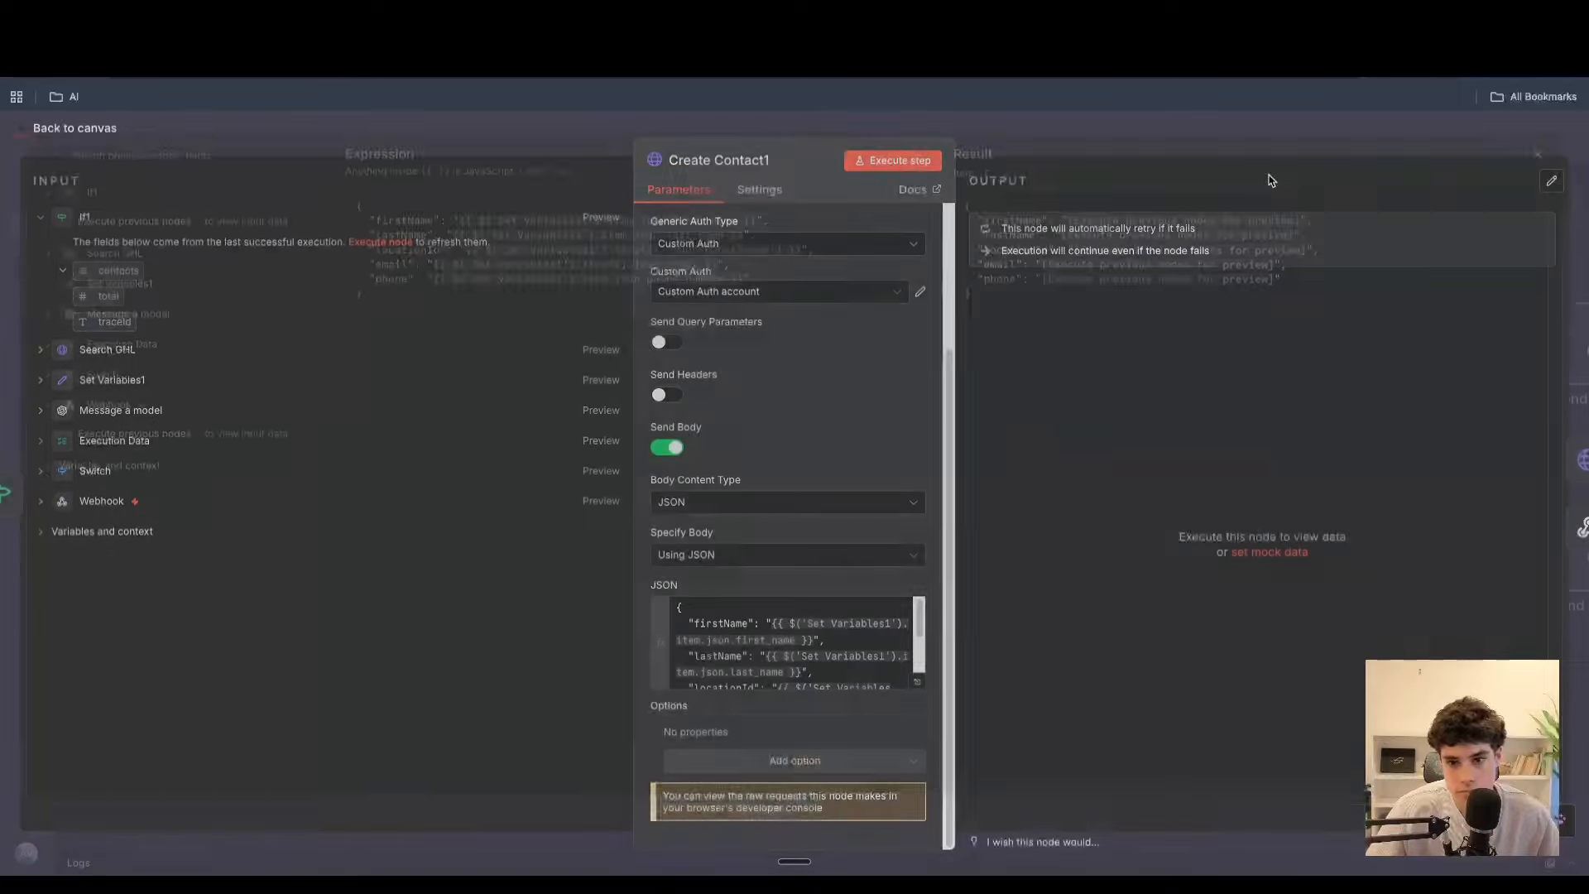
- Leave Create Contact1, follow its Success branch to Create Appointment1, review the contact, startTime and title body values, and return to the canvas
{"action": "left_click", "coordinate": [1536, 166]}
{"action": "left_click", "coordinate": [75, 128]}
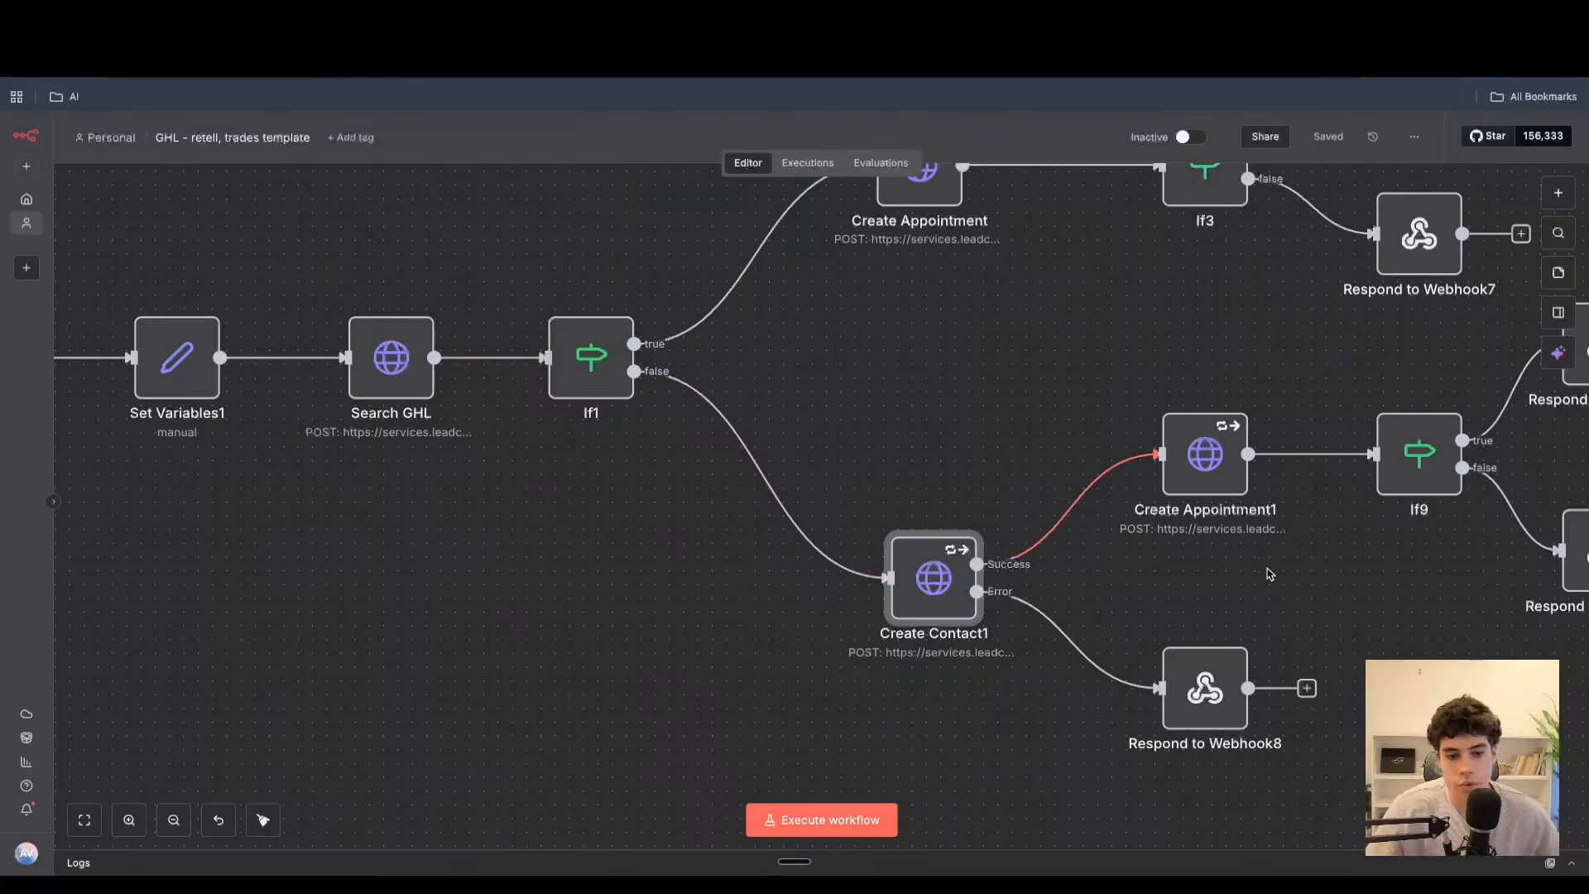
{"action": "scroll", "coordinate": [1225, 550], "scroll_direction": "right", "scroll_amount": 1}
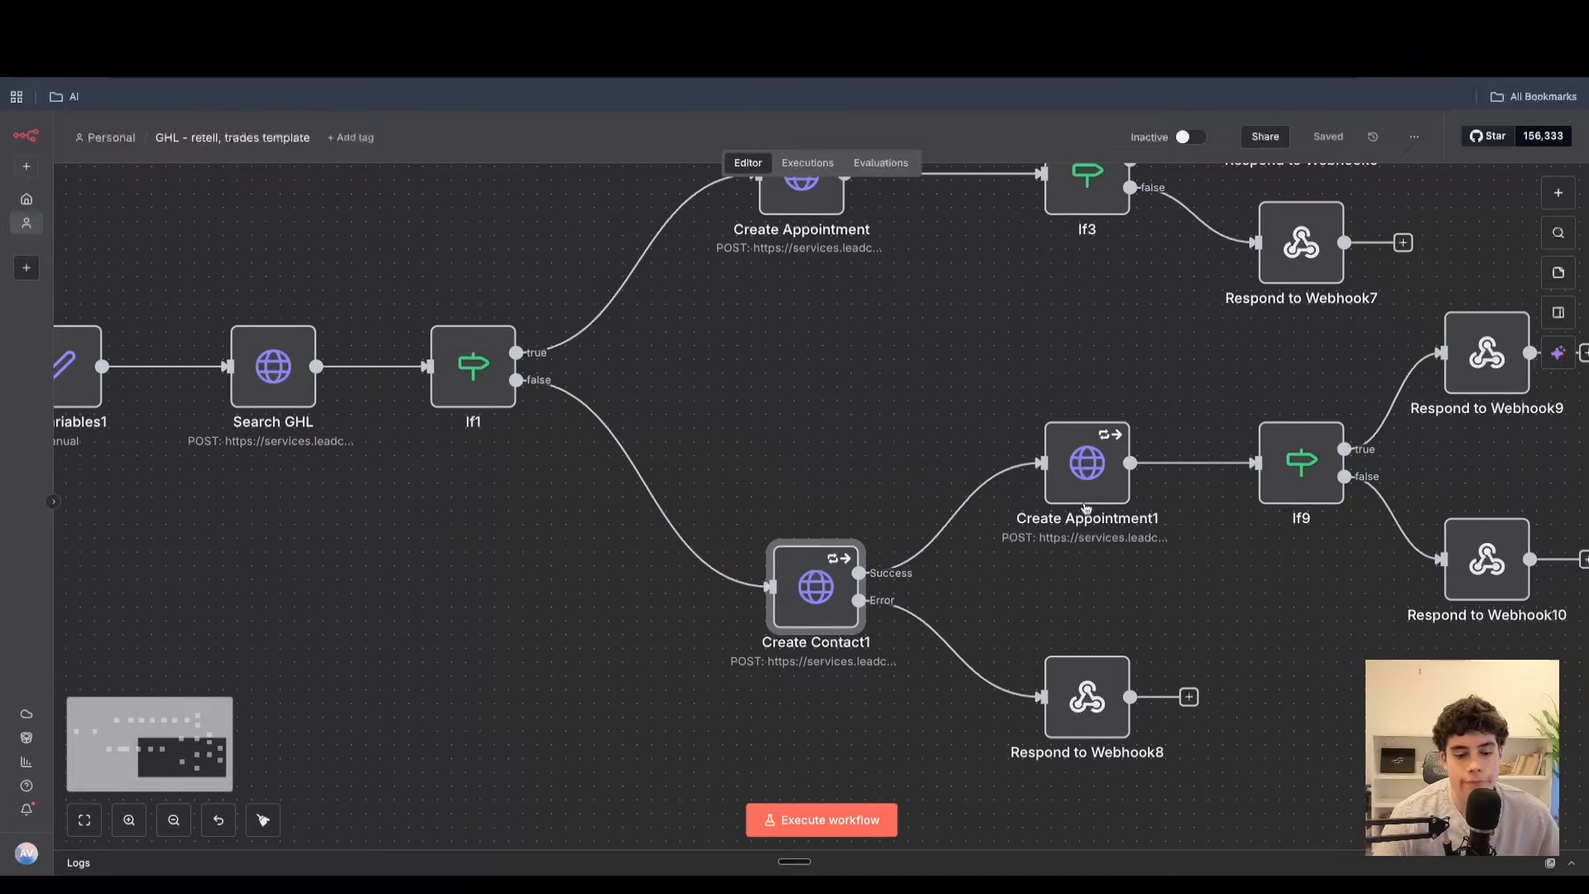
{"action": "double_click", "coordinate": [1084, 468]}
{"action": "scroll", "coordinate": [839, 403], "scroll_direction": "down", "scroll_amount": 10}
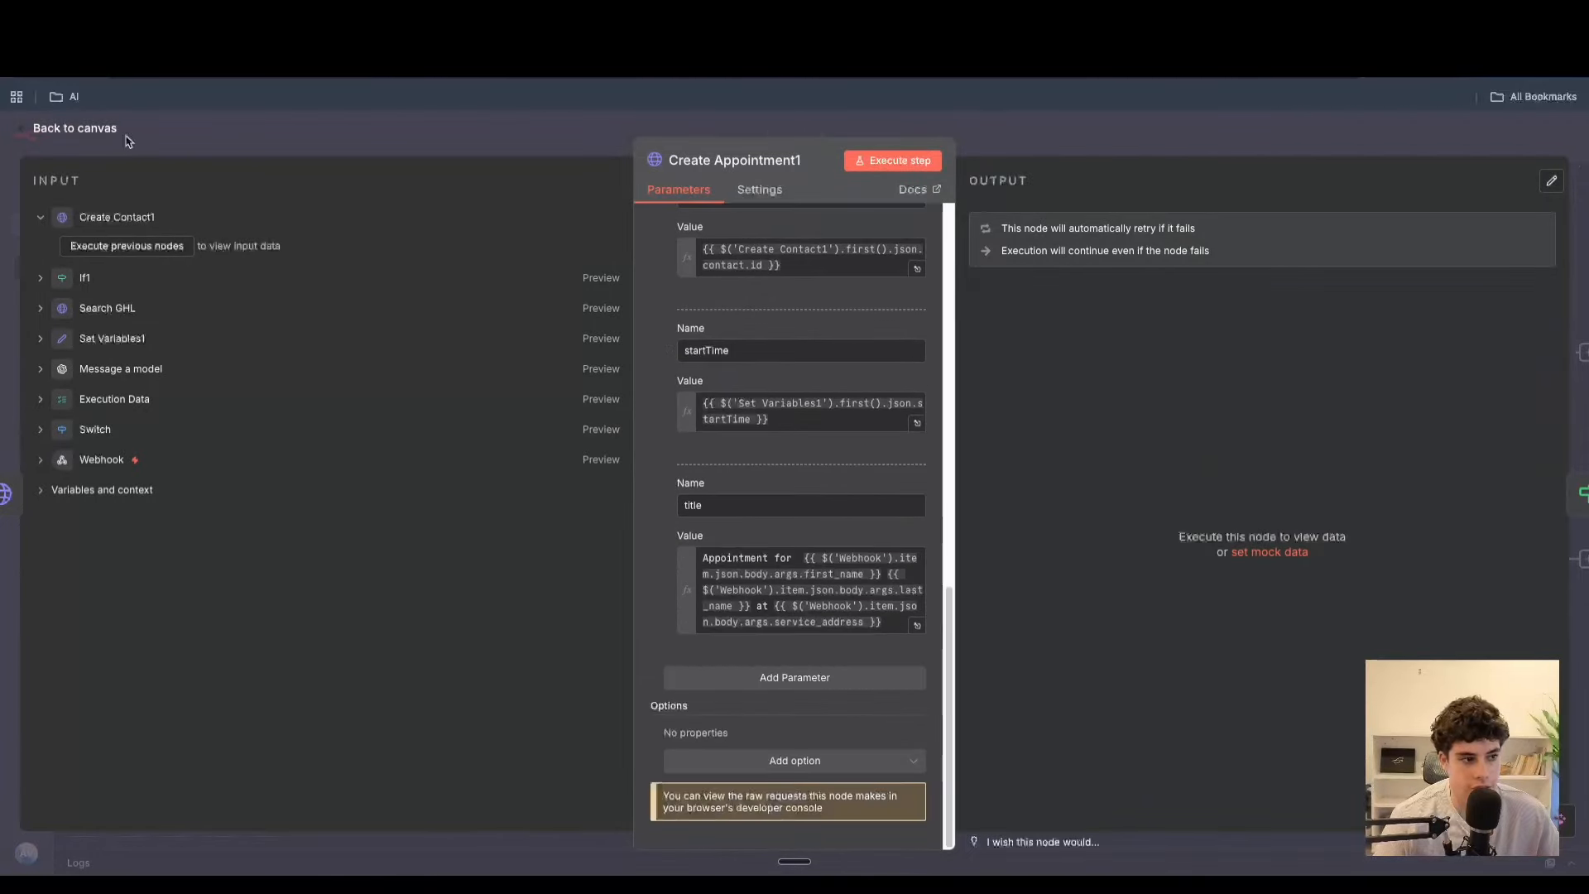
{"action": "left_click", "coordinate": [99, 130]}
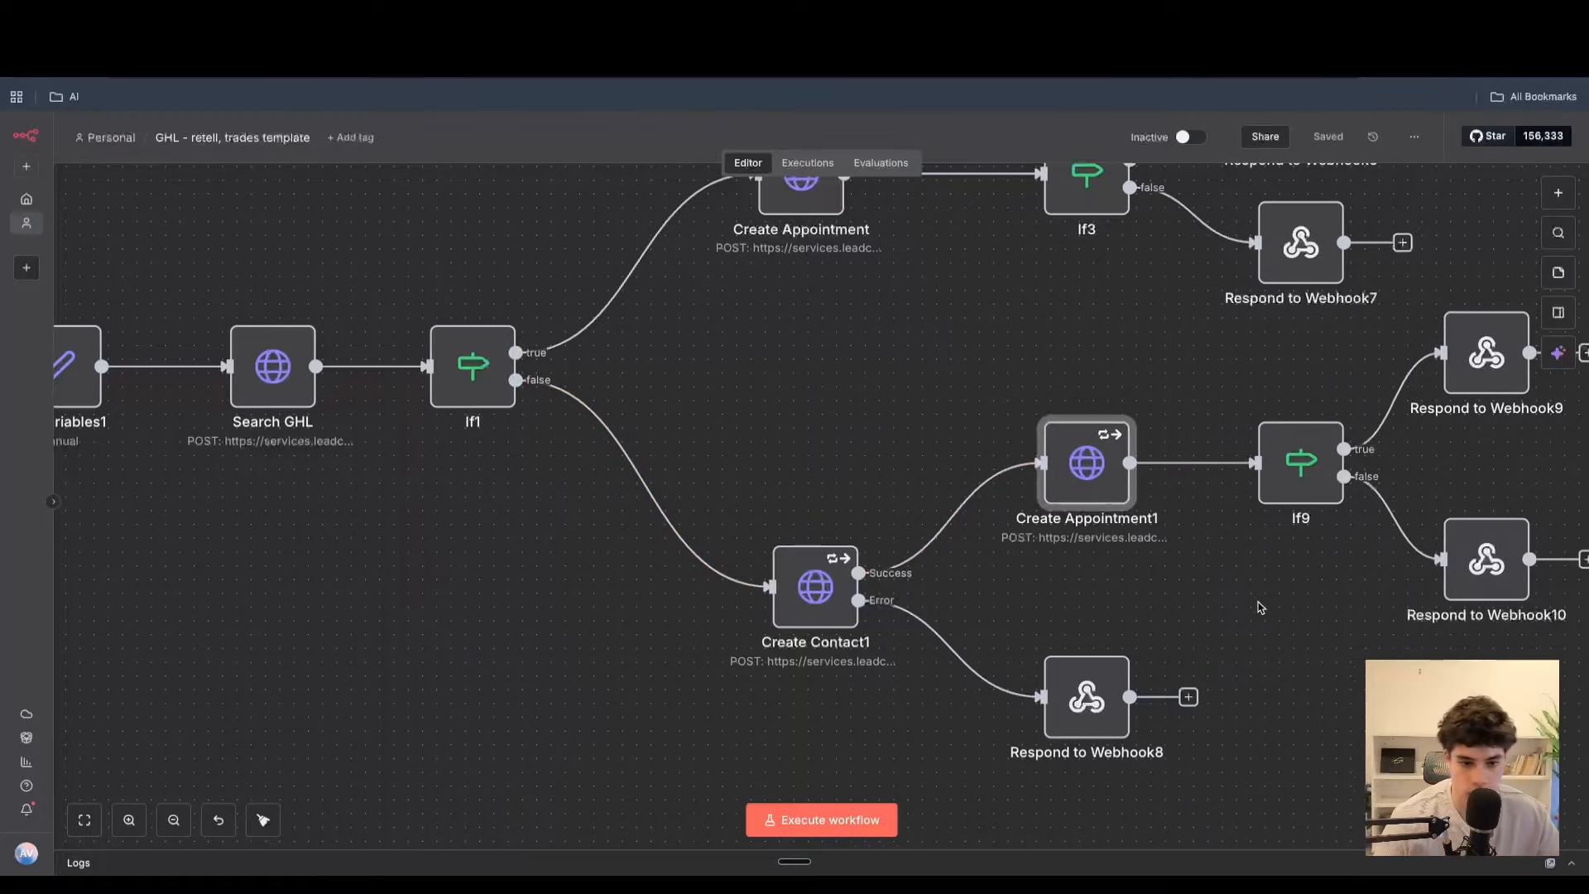
- Trace Create Contact1's Error branch to Respond to Webhook8 and If9's outputs to Respond to Webhook9 and Webhook10, and look over the whole workflow
{"action": "scroll", "coordinate": [1076, 612], "scroll_direction": "right", "scroll_amount": 5}
{"action": "scroll", "coordinate": [587, 587], "scroll_direction": "down", "scroll_amount": 2}
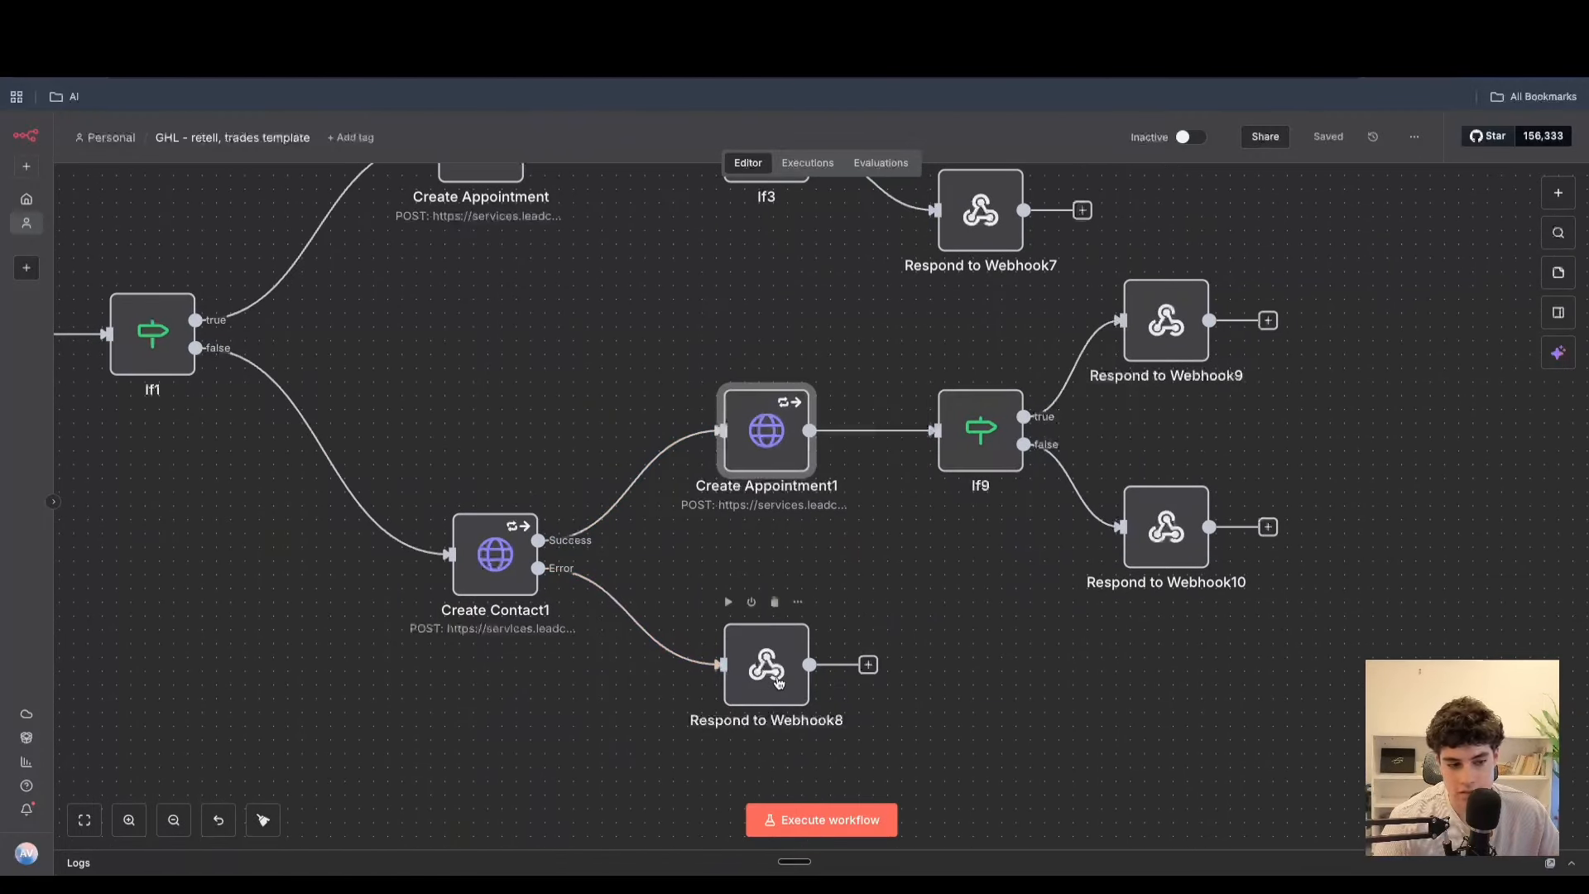
{"action": "scroll", "coordinate": [778, 681], "scroll_direction": "right", "scroll_amount": 1}
{"action": "scroll", "coordinate": [778, 681], "scroll_direction": "up", "scroll_amount": 1}
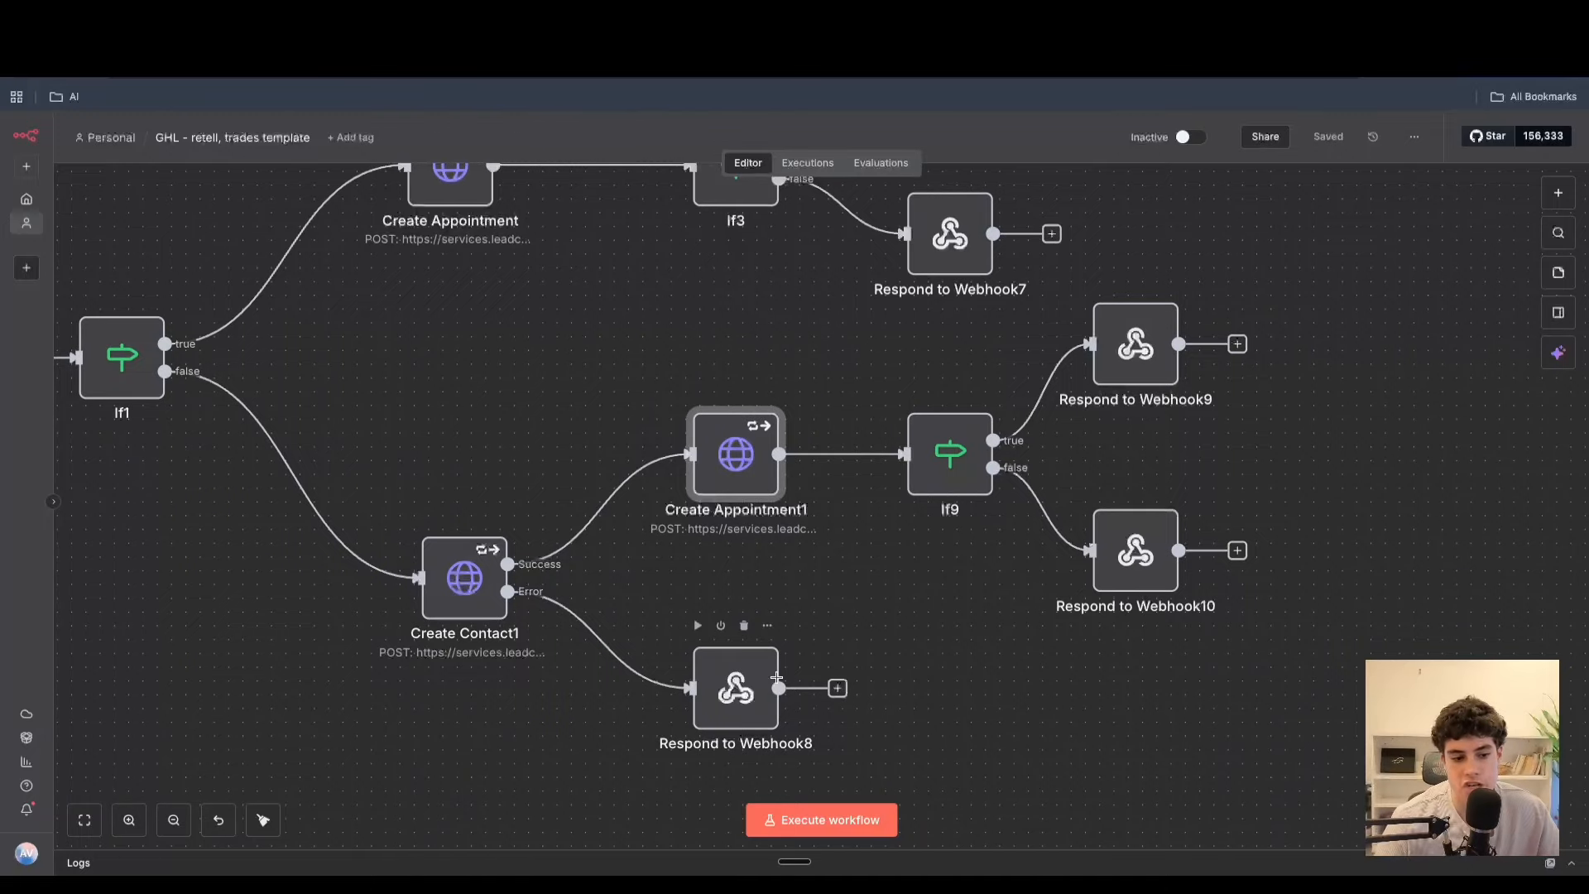
{"action": "scroll", "coordinate": [778, 682], "scroll_direction": "right", "scroll_amount": 2}
{"action": "scroll", "coordinate": [778, 681], "scroll_direction": "up", "scroll_amount": 1}
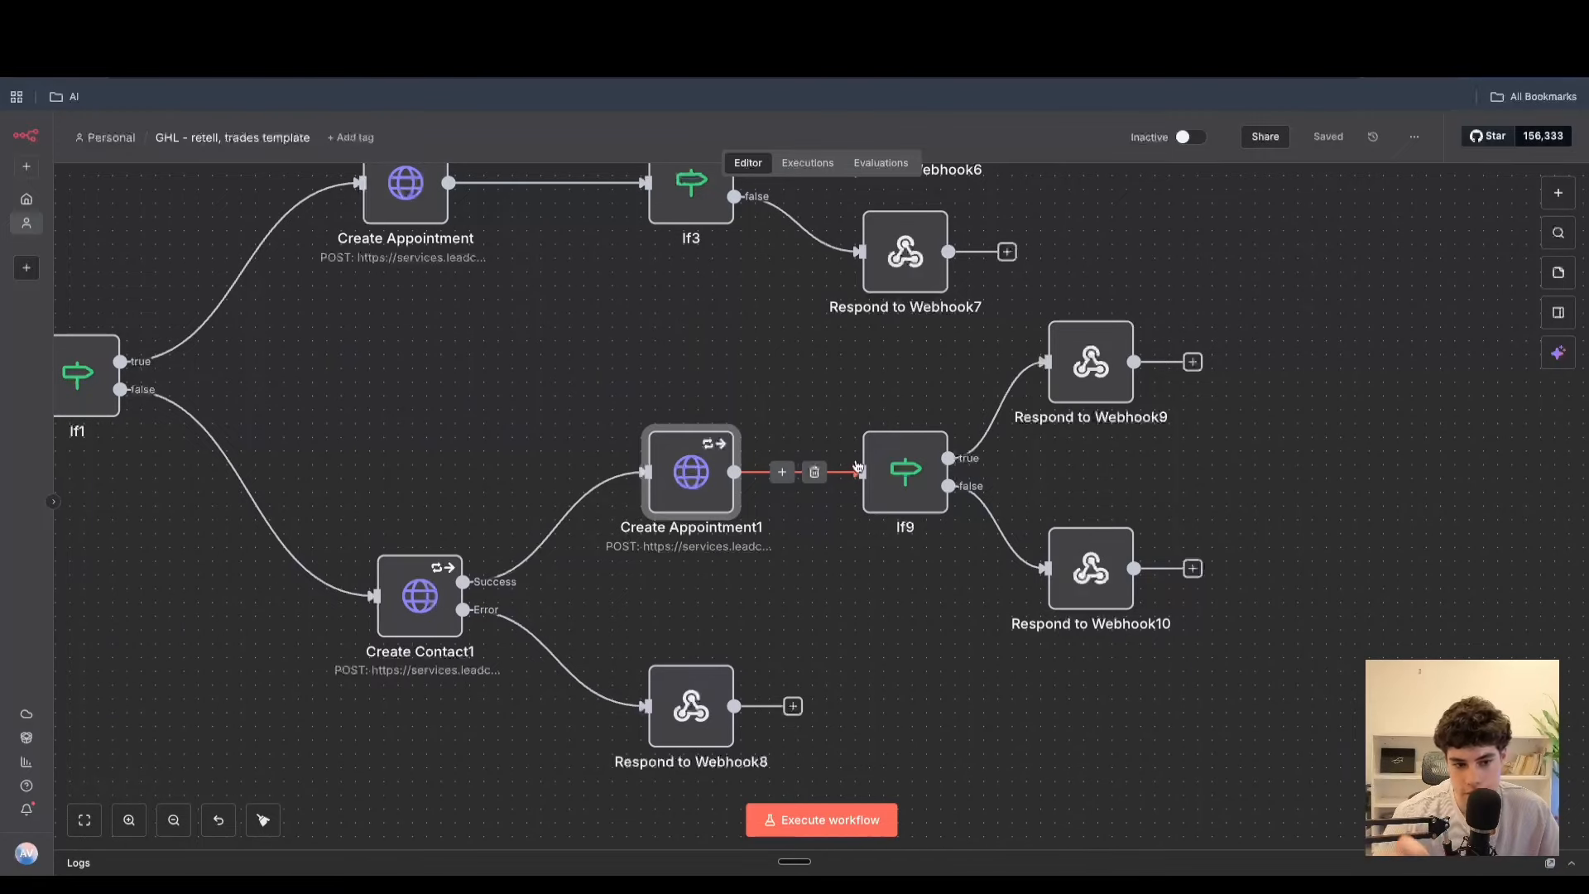
{"action": "scroll", "coordinate": [858, 466], "scroll_direction": "up", "scroll_amount": 2}
{"action": "scroll", "coordinate": [858, 466], "scroll_direction": "left", "scroll_amount": 1}
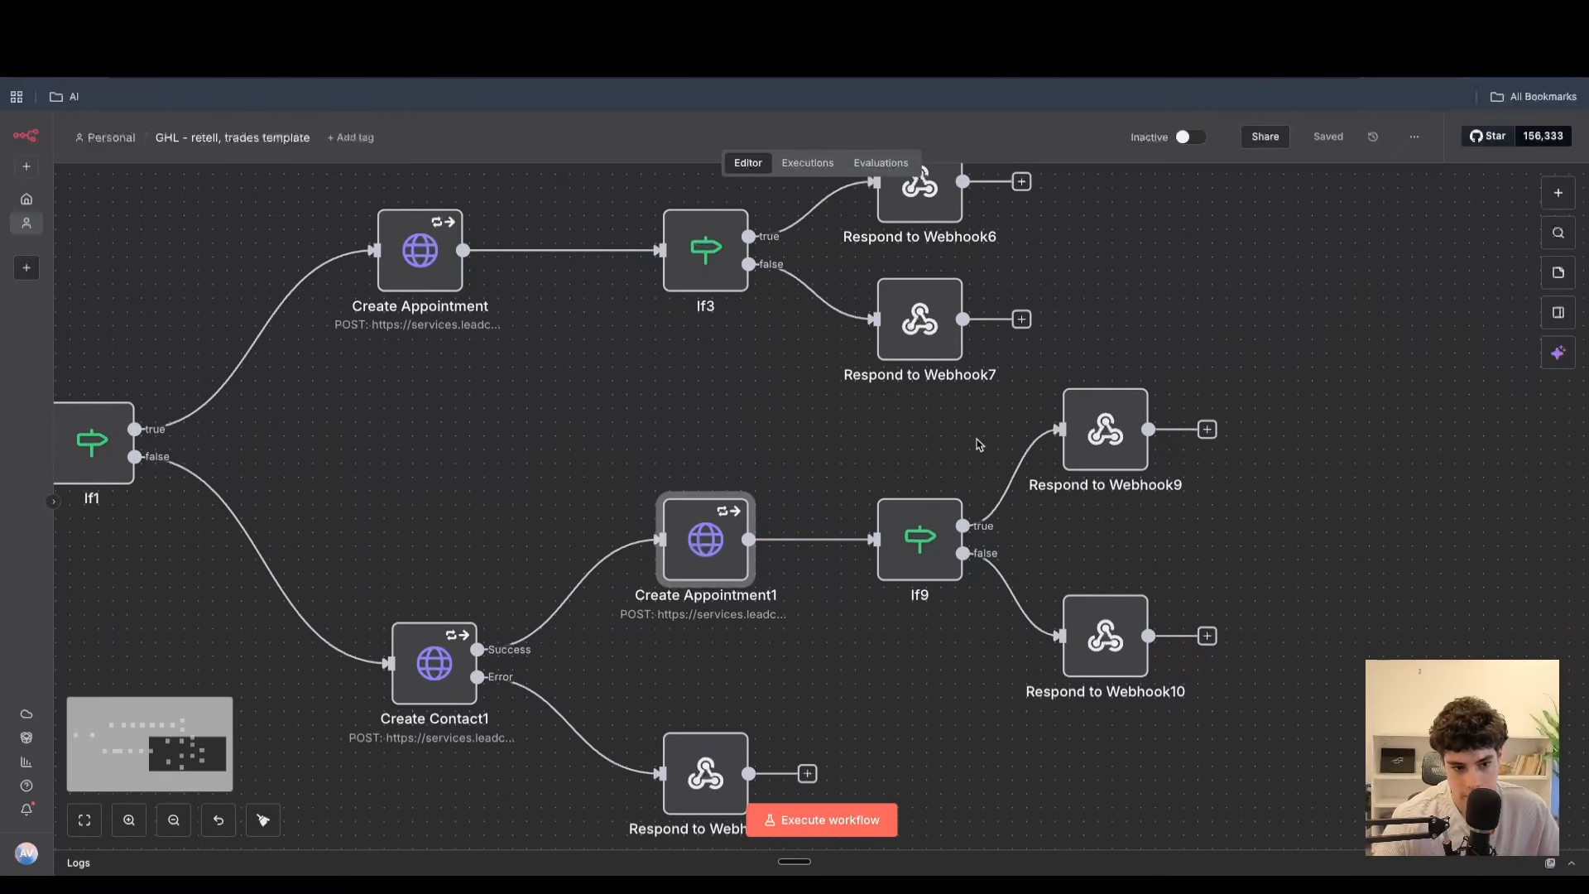
{"action": "scroll", "coordinate": [1065, 541], "scroll_direction": "down", "scroll_amount": 6}
{"action": "scroll", "coordinate": [1063, 544], "scroll_direction": "left", "scroll_amount": 3}
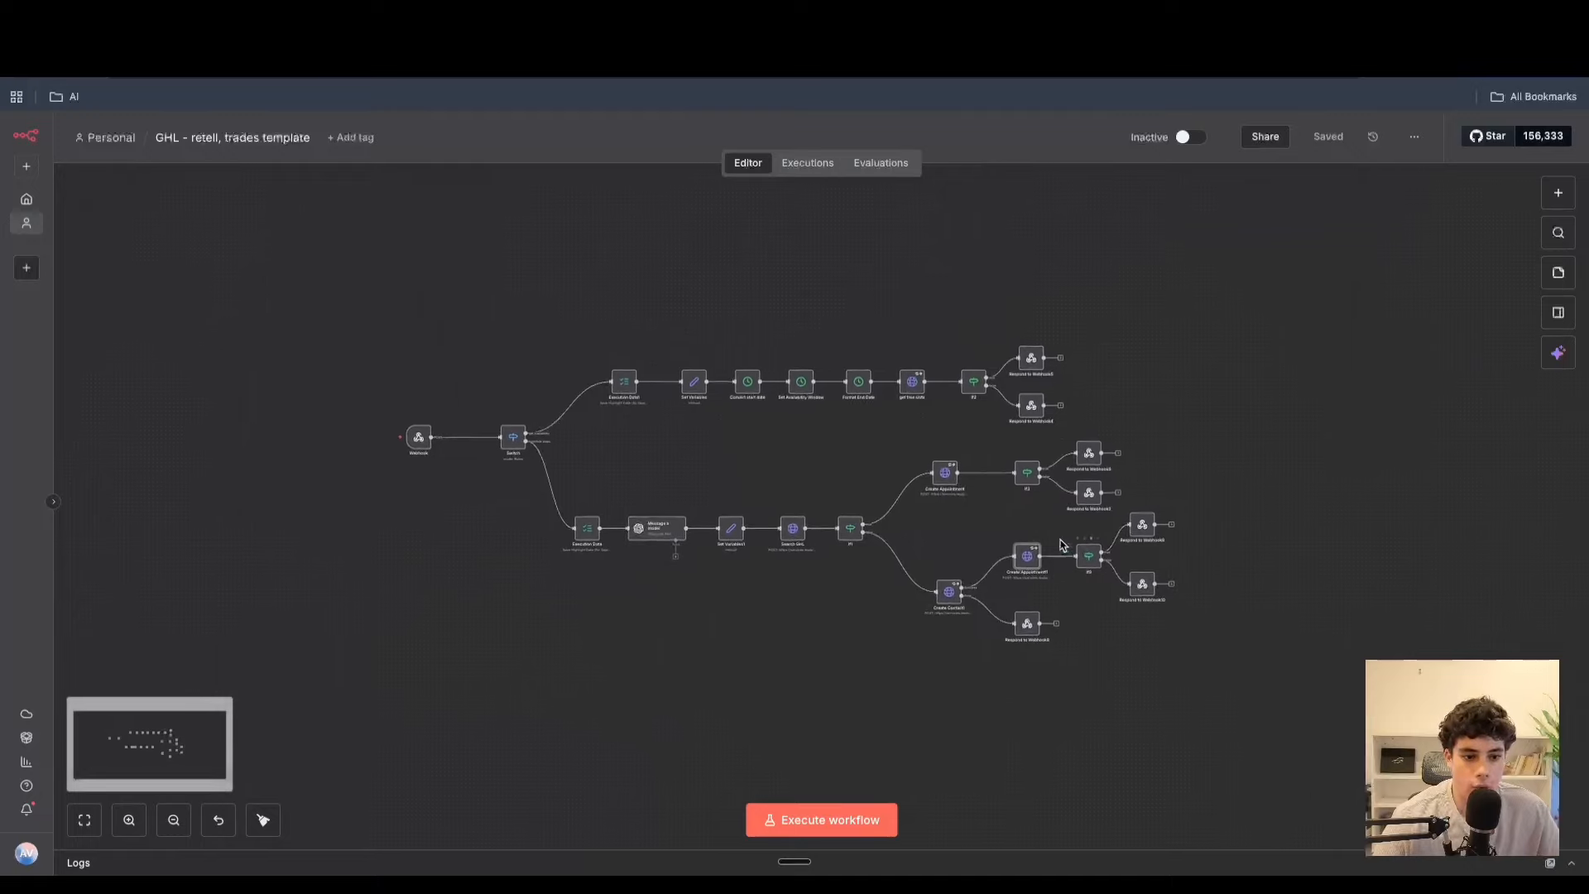
{"action": "scroll", "coordinate": [1064, 546], "scroll_direction": "up", "scroll_amount": 1}
{"action": "scroll", "coordinate": [1062, 544], "scroll_direction": "up", "scroll_amount": 2}
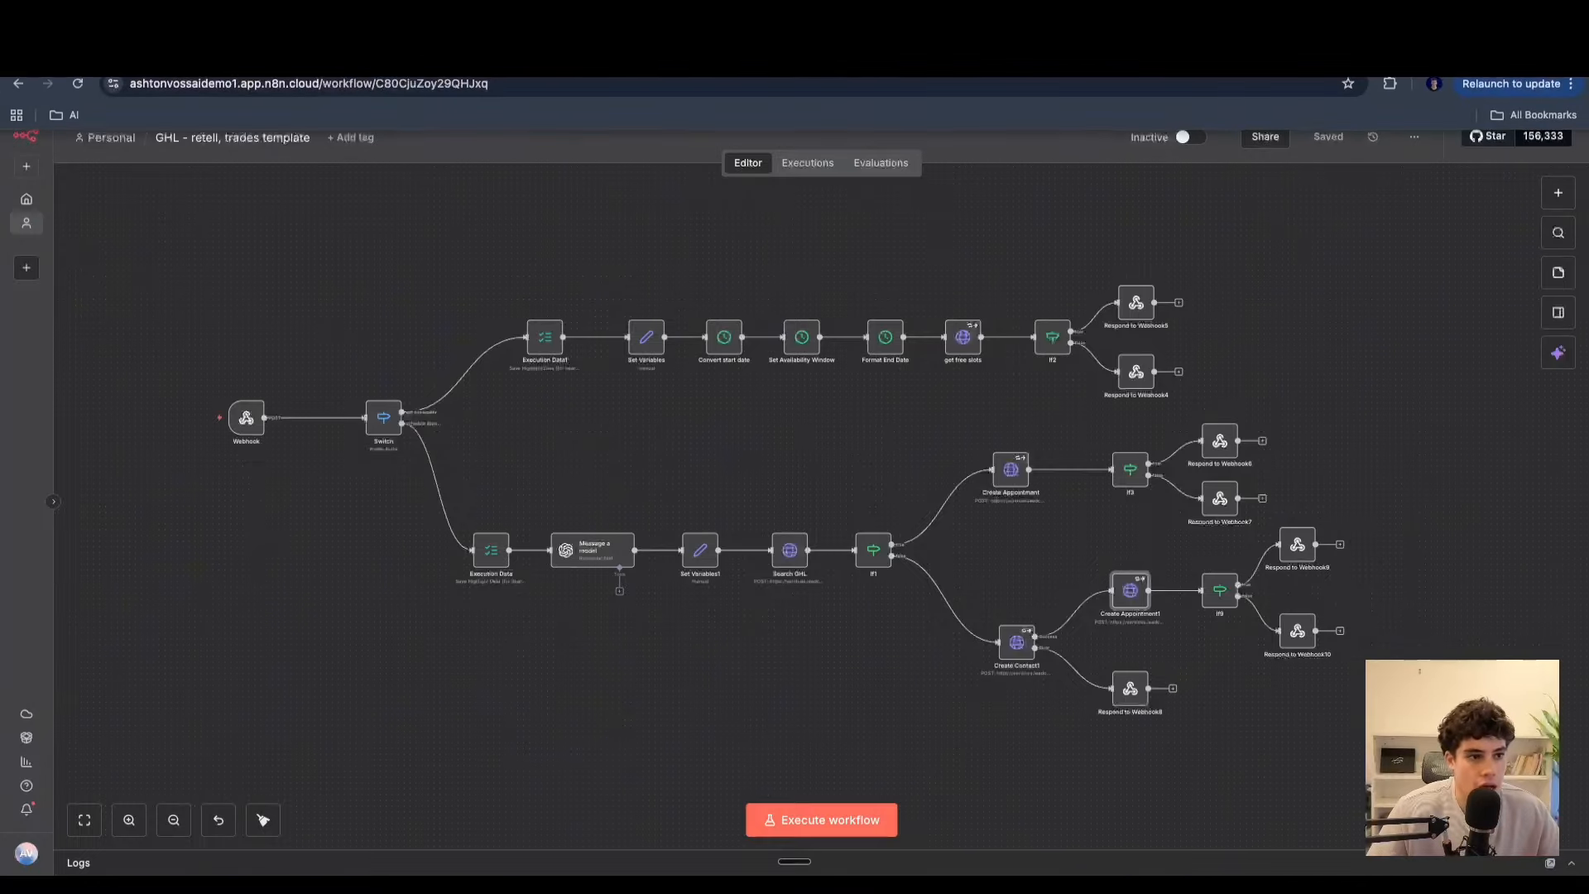
- Switch to the trades AI receptionist flowchart in FigJam and examine the System Functions legend beside the call flow
{"action": "left_click", "coordinate": [662, 58]}
{"action": "scroll", "coordinate": [969, 380], "scroll_direction": "up", "scroll_amount": 1}
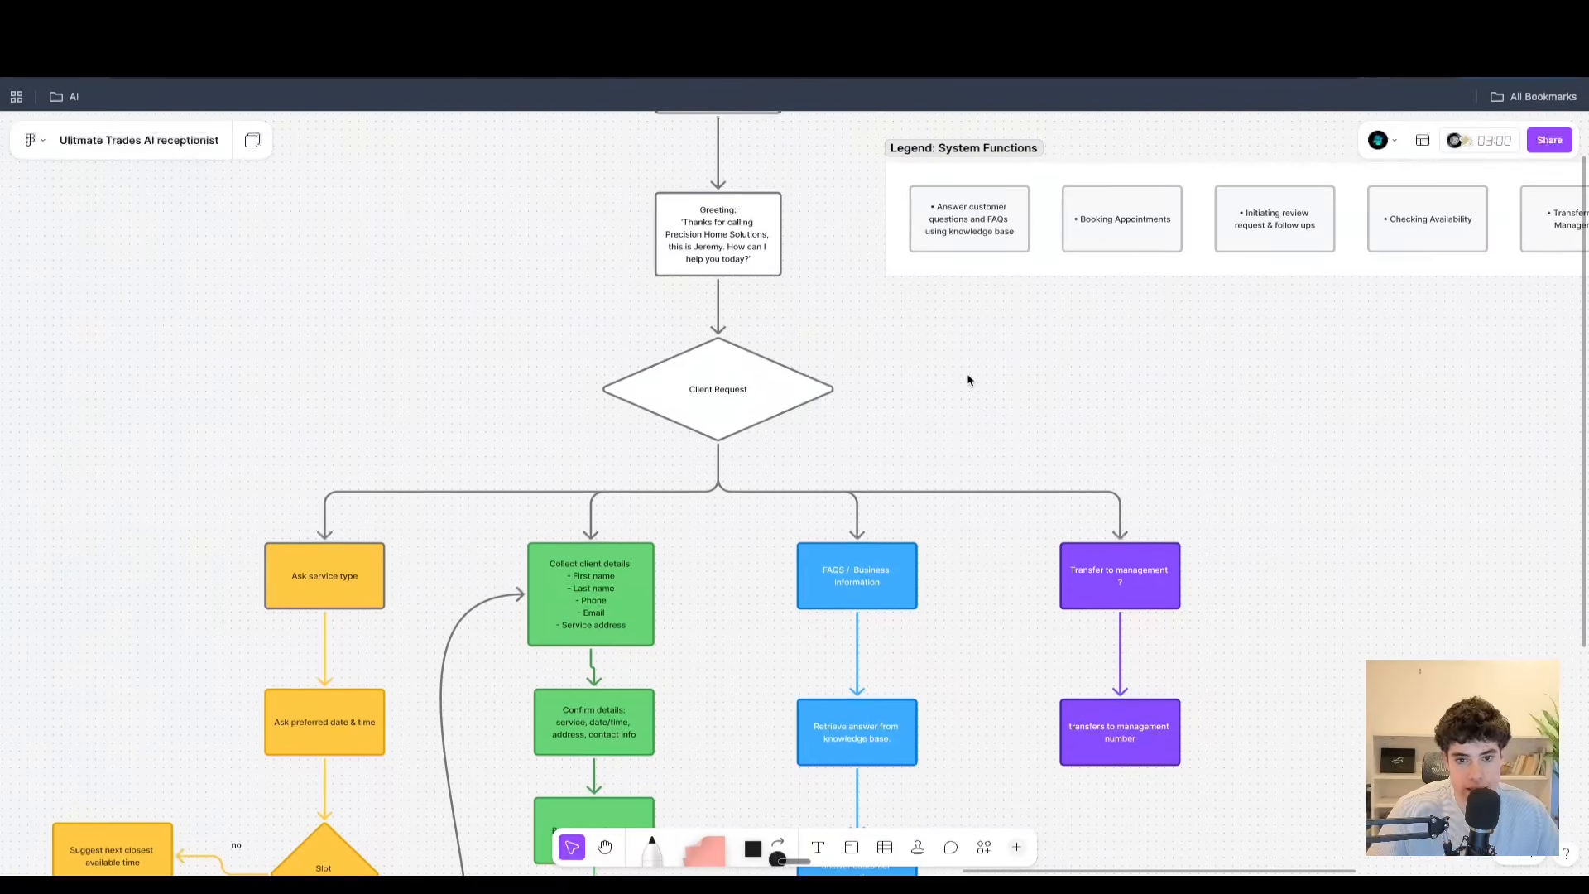
{"action": "scroll", "coordinate": [969, 380], "scroll_direction": "right", "scroll_amount": 10}
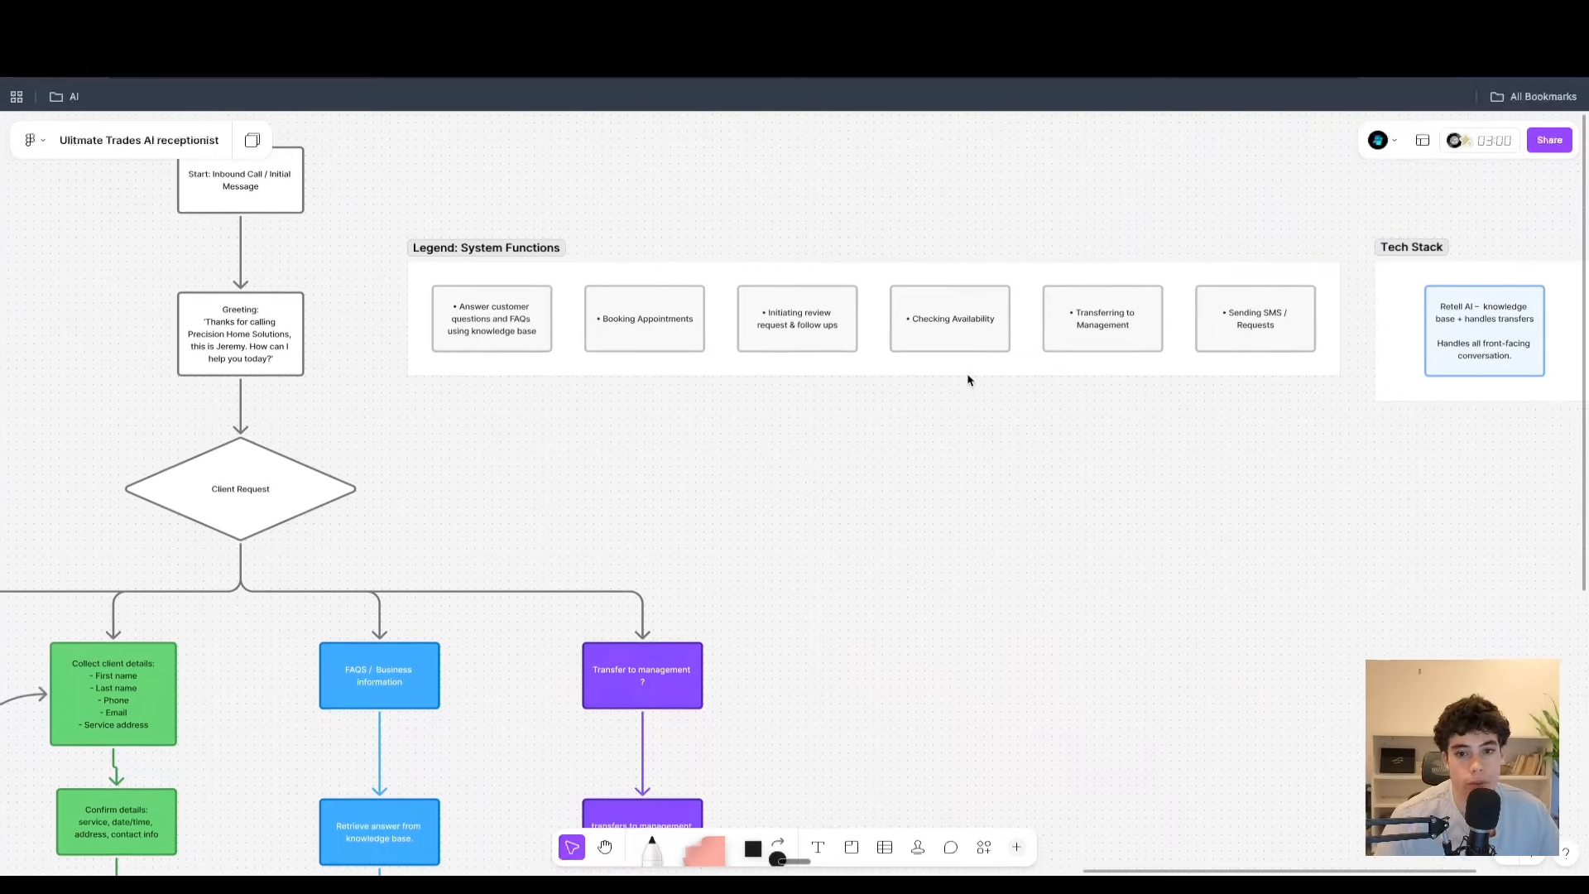
{"action": "scroll", "coordinate": [969, 379], "scroll_direction": "left", "scroll_amount": 2}
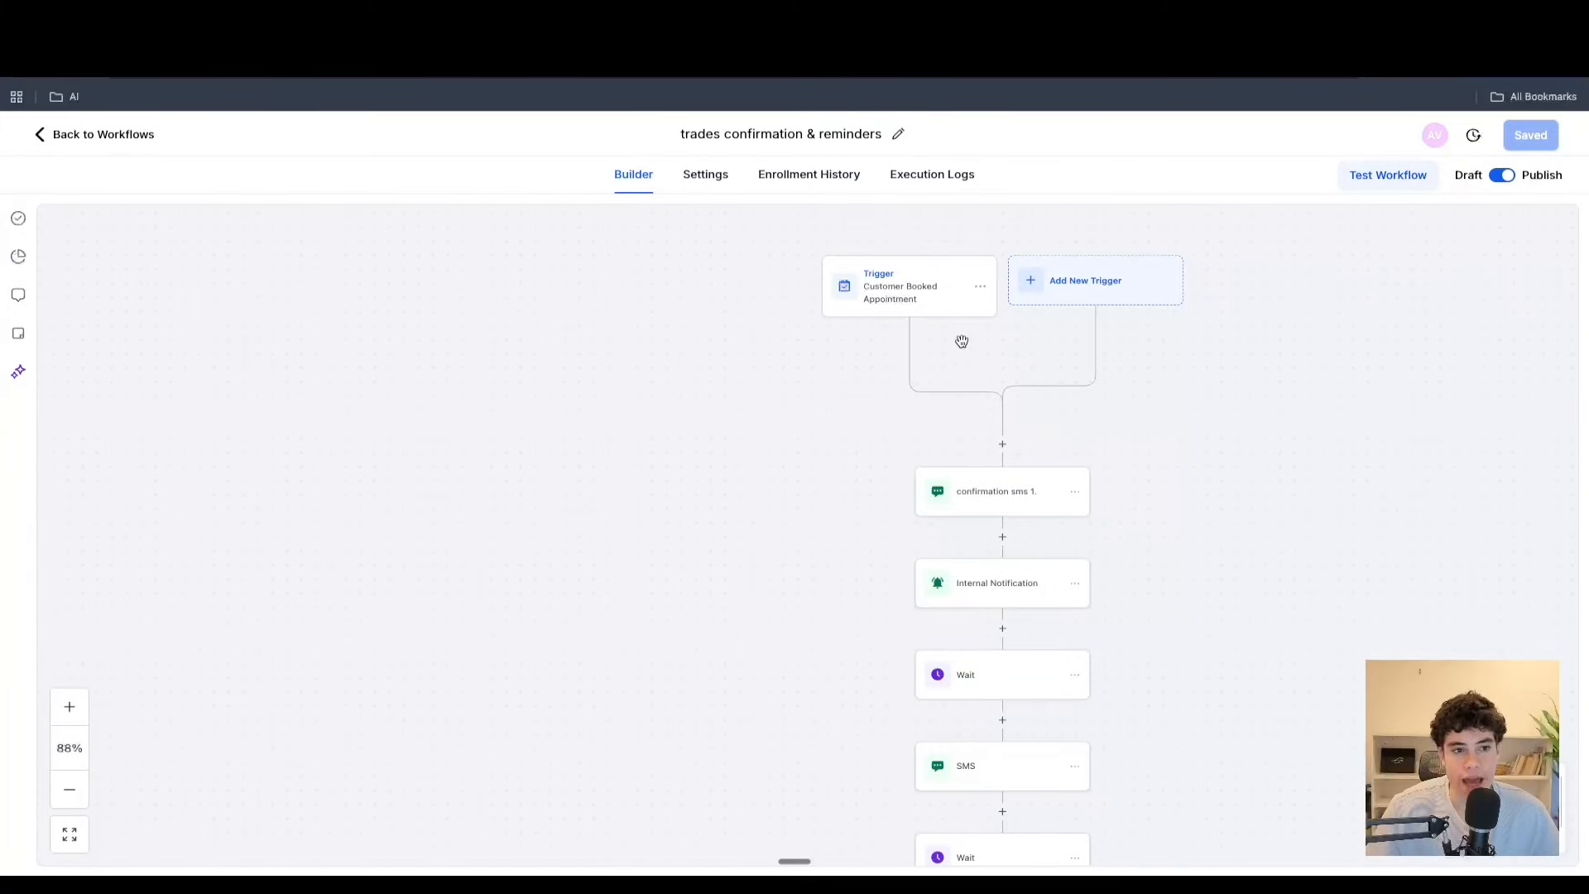
- In the GoHighLevel reminders workflow, check the Customer Booked Appointment trigger's calendar filter and inspect the first-name variable in the confirmation sms 1 message
{"action": "left_click", "coordinate": [897, 281]}
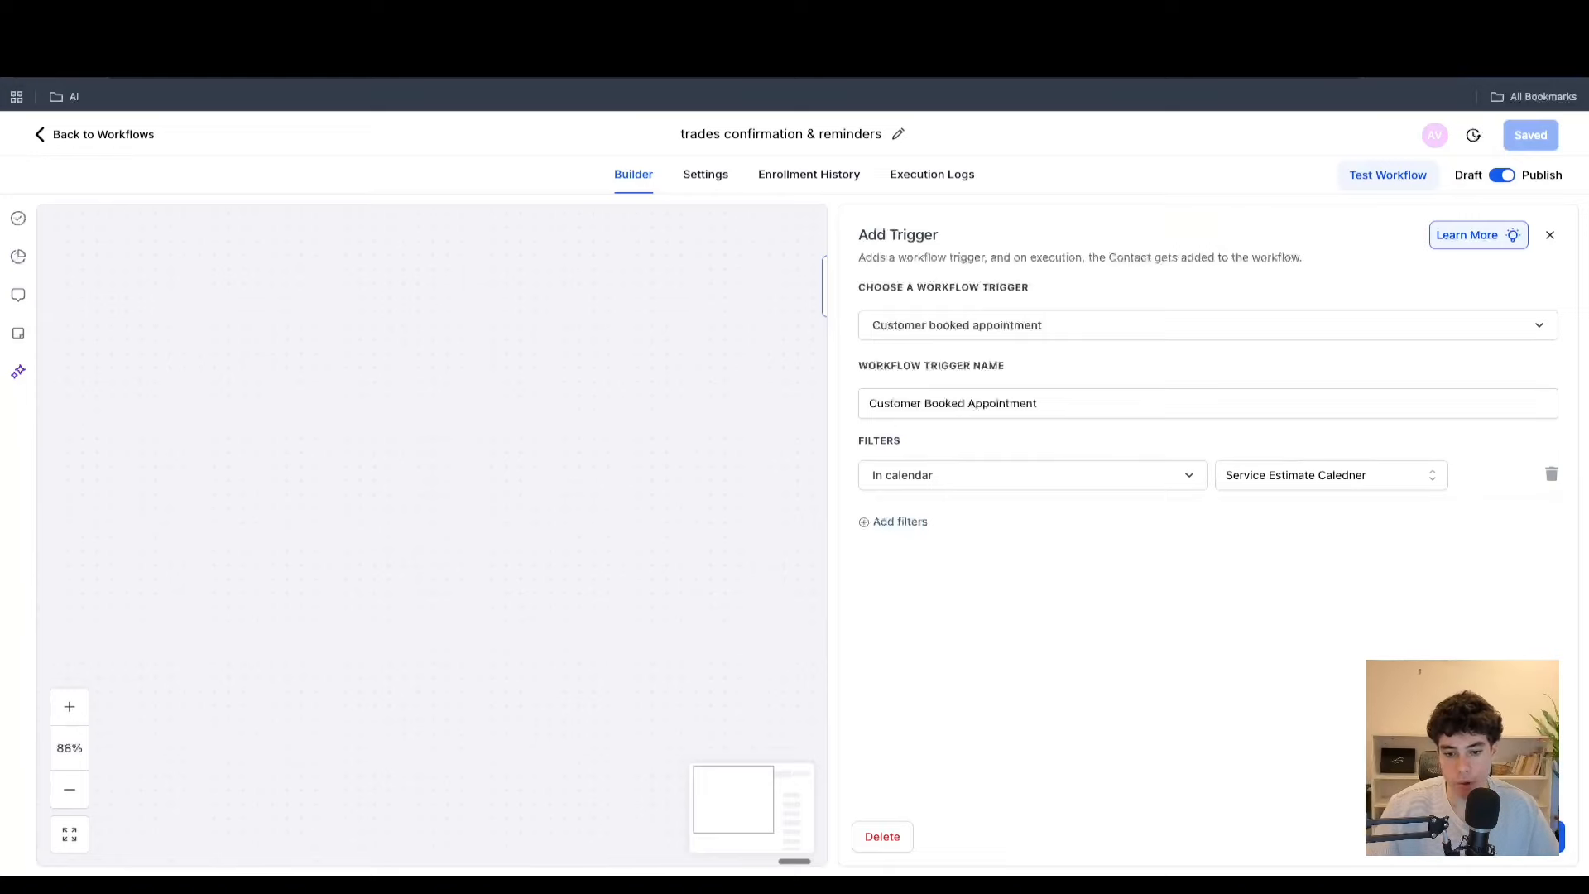
{"action": "left_click", "coordinate": [1550, 235]}
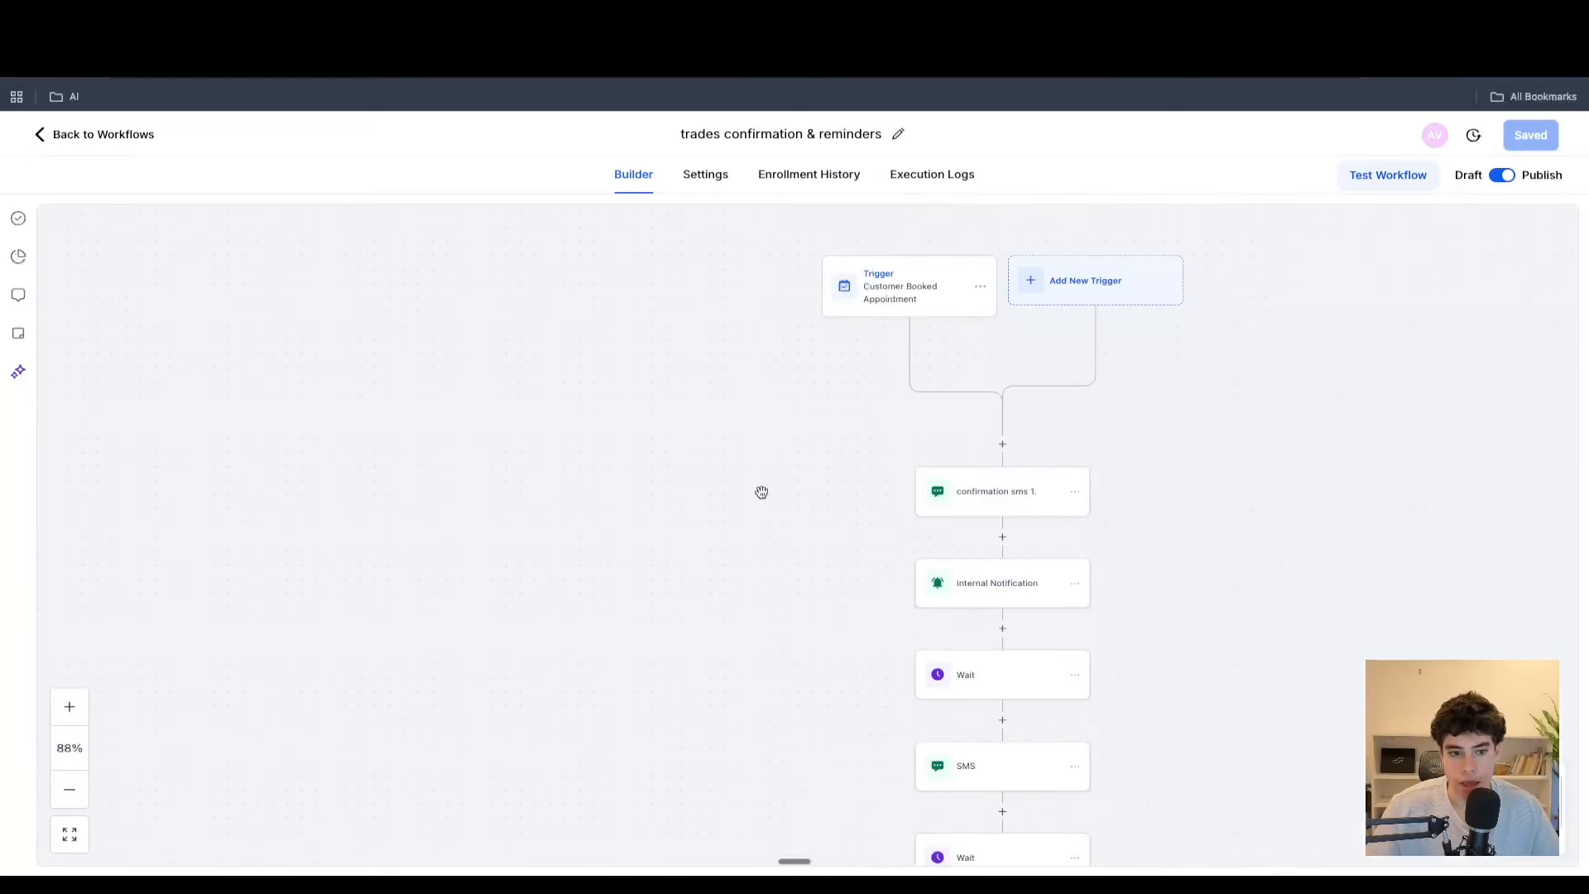
{"action": "left_click", "coordinate": [1019, 508]}
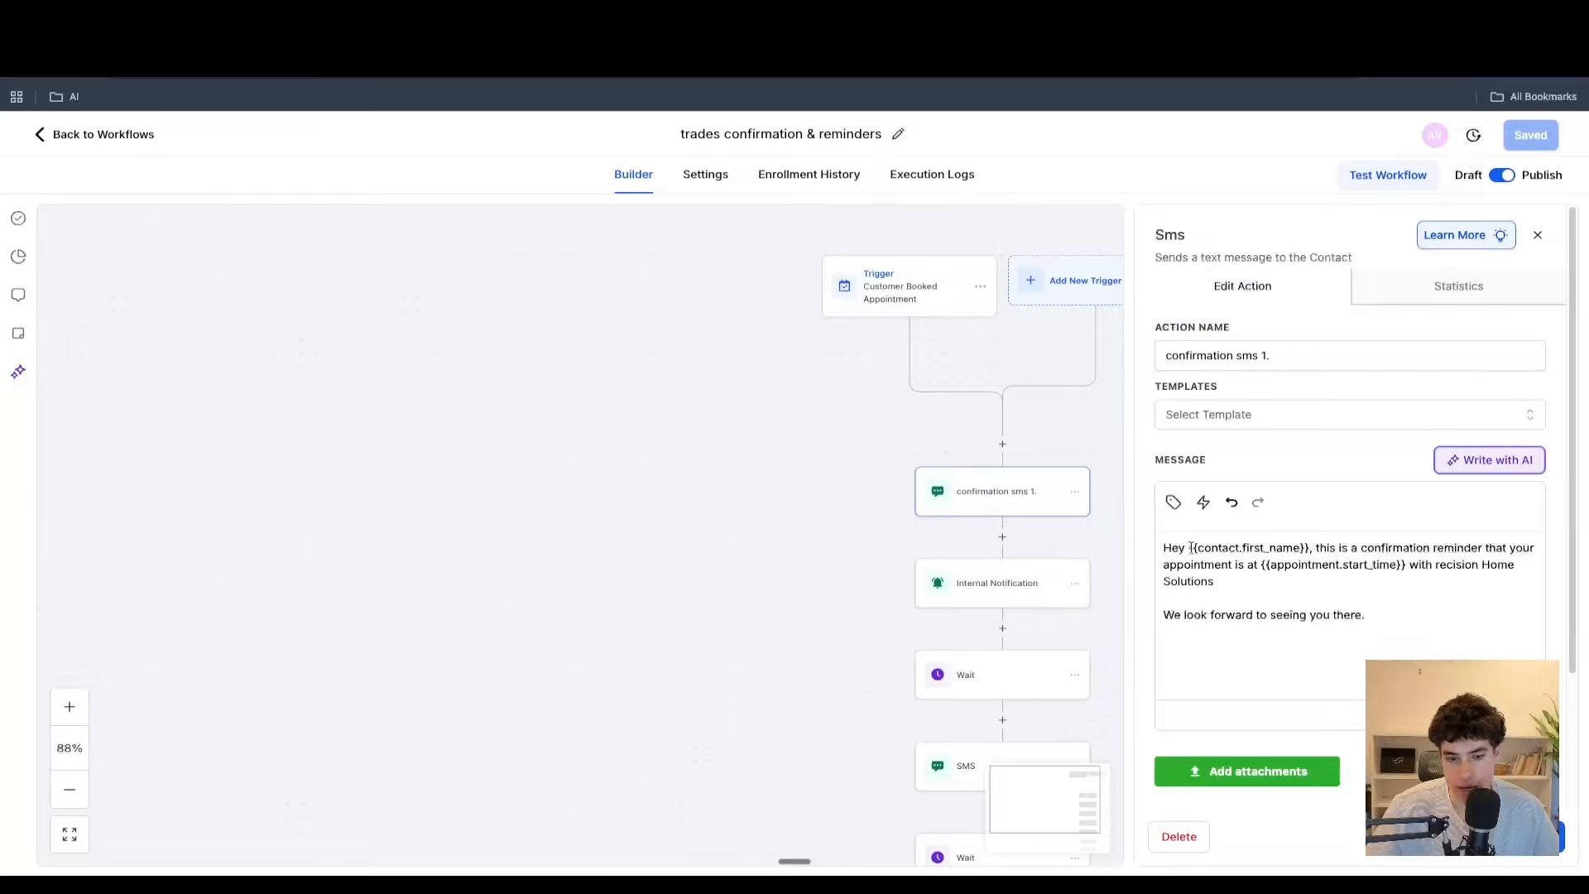
{"action": "left_click_drag", "start_coordinate": [1188, 548], "coordinate": [1309, 548]}
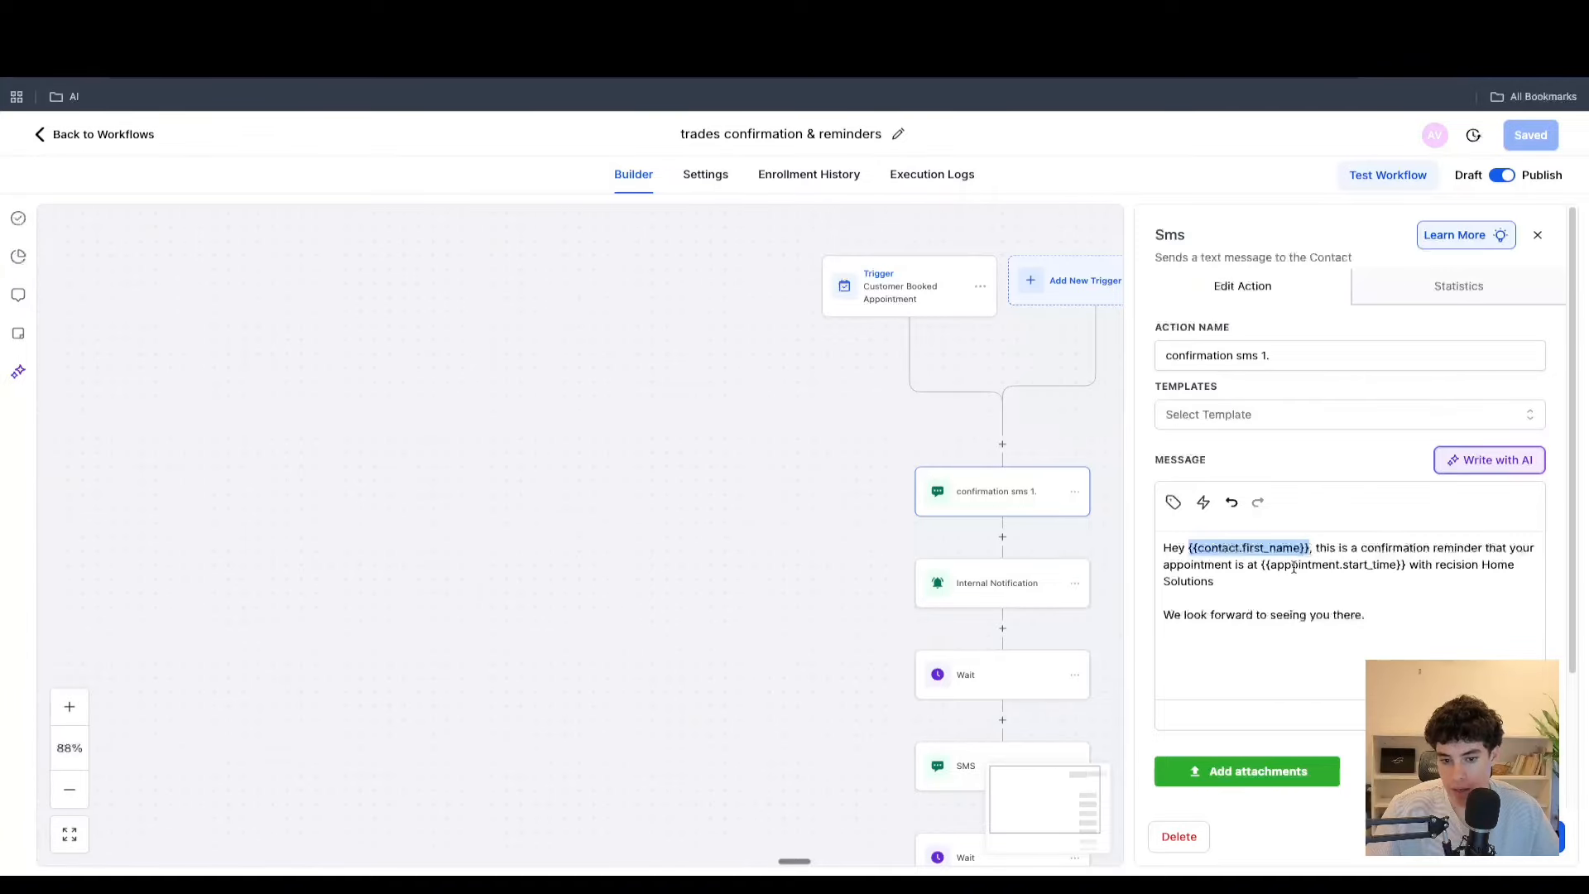
- Correct the confirmation sms 1 message so its first sentence ends with "precision Home Solutions." and save the workflow
{"action": "left_click", "coordinate": [1189, 549]}
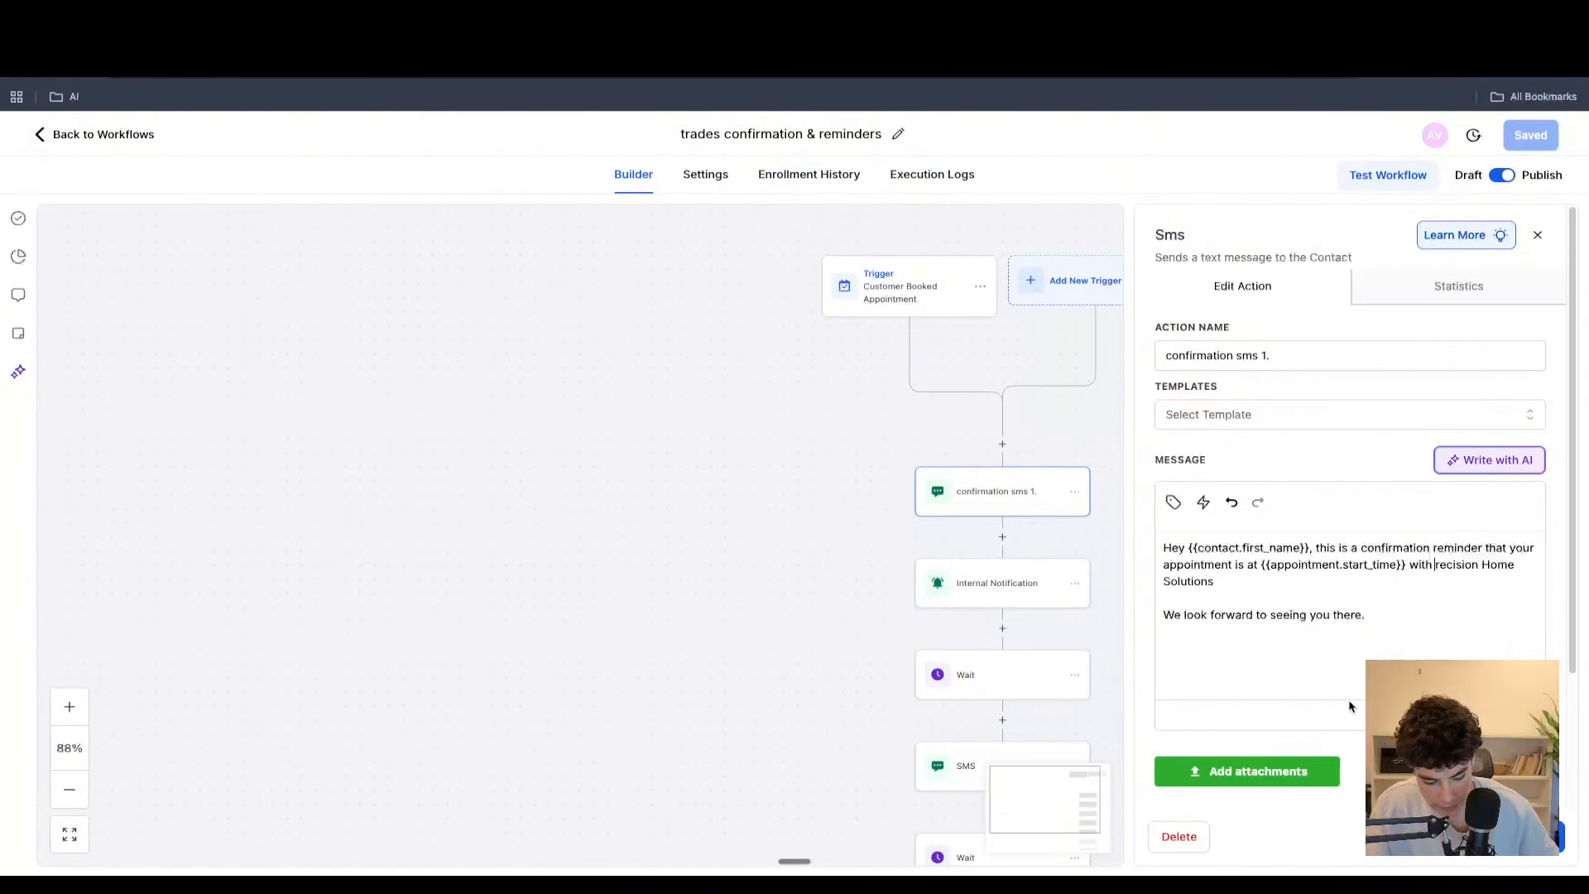
{"action": "type", "text": "p"}
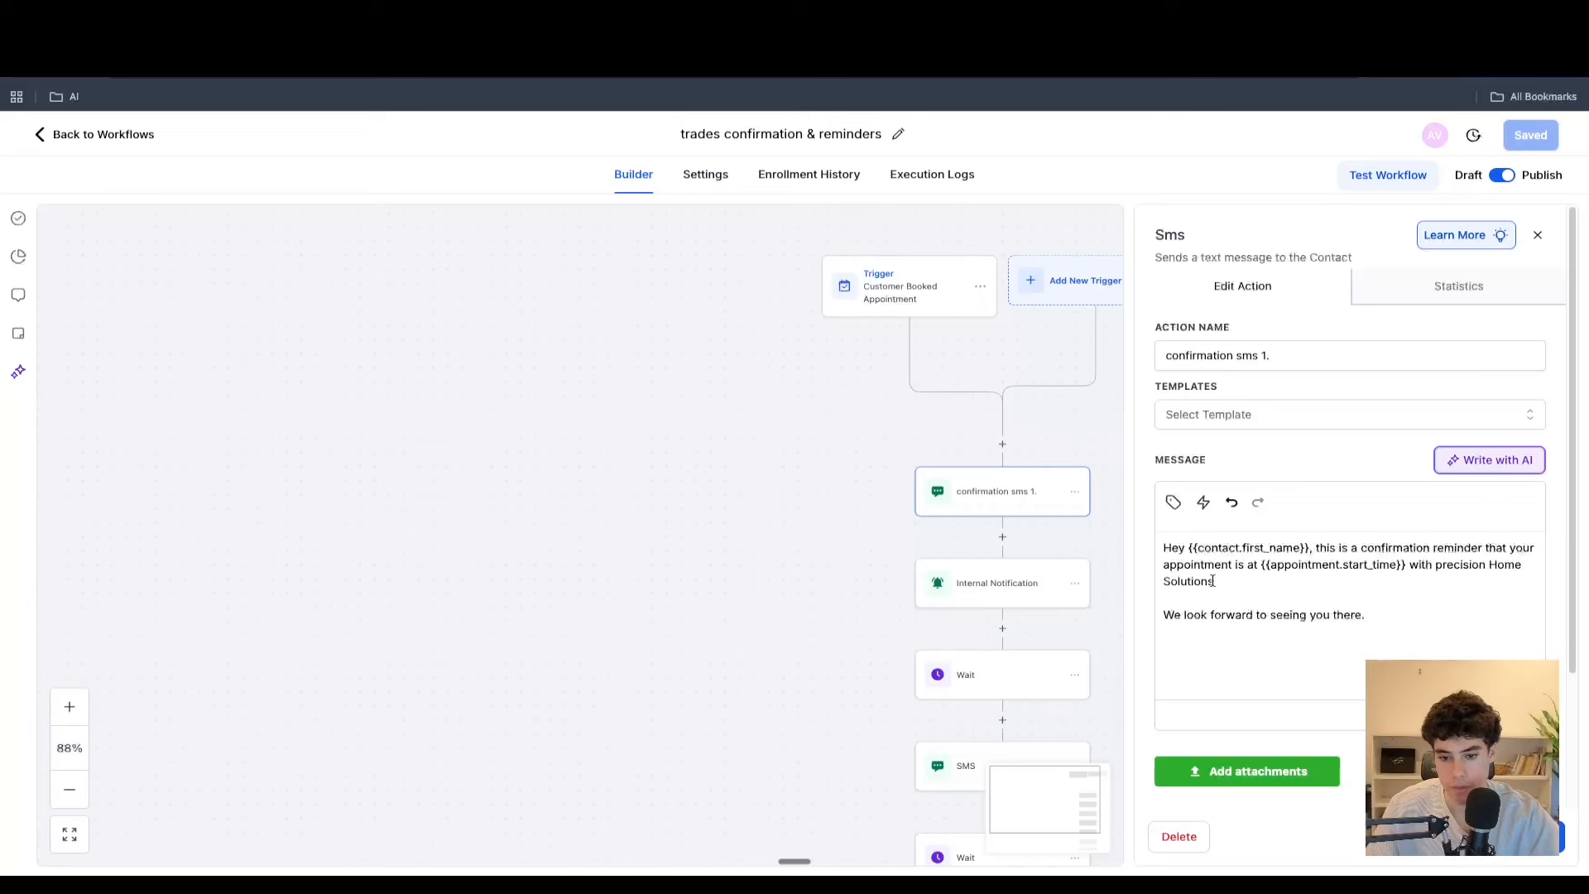
{"action": "left_click", "coordinate": [1264, 597]}
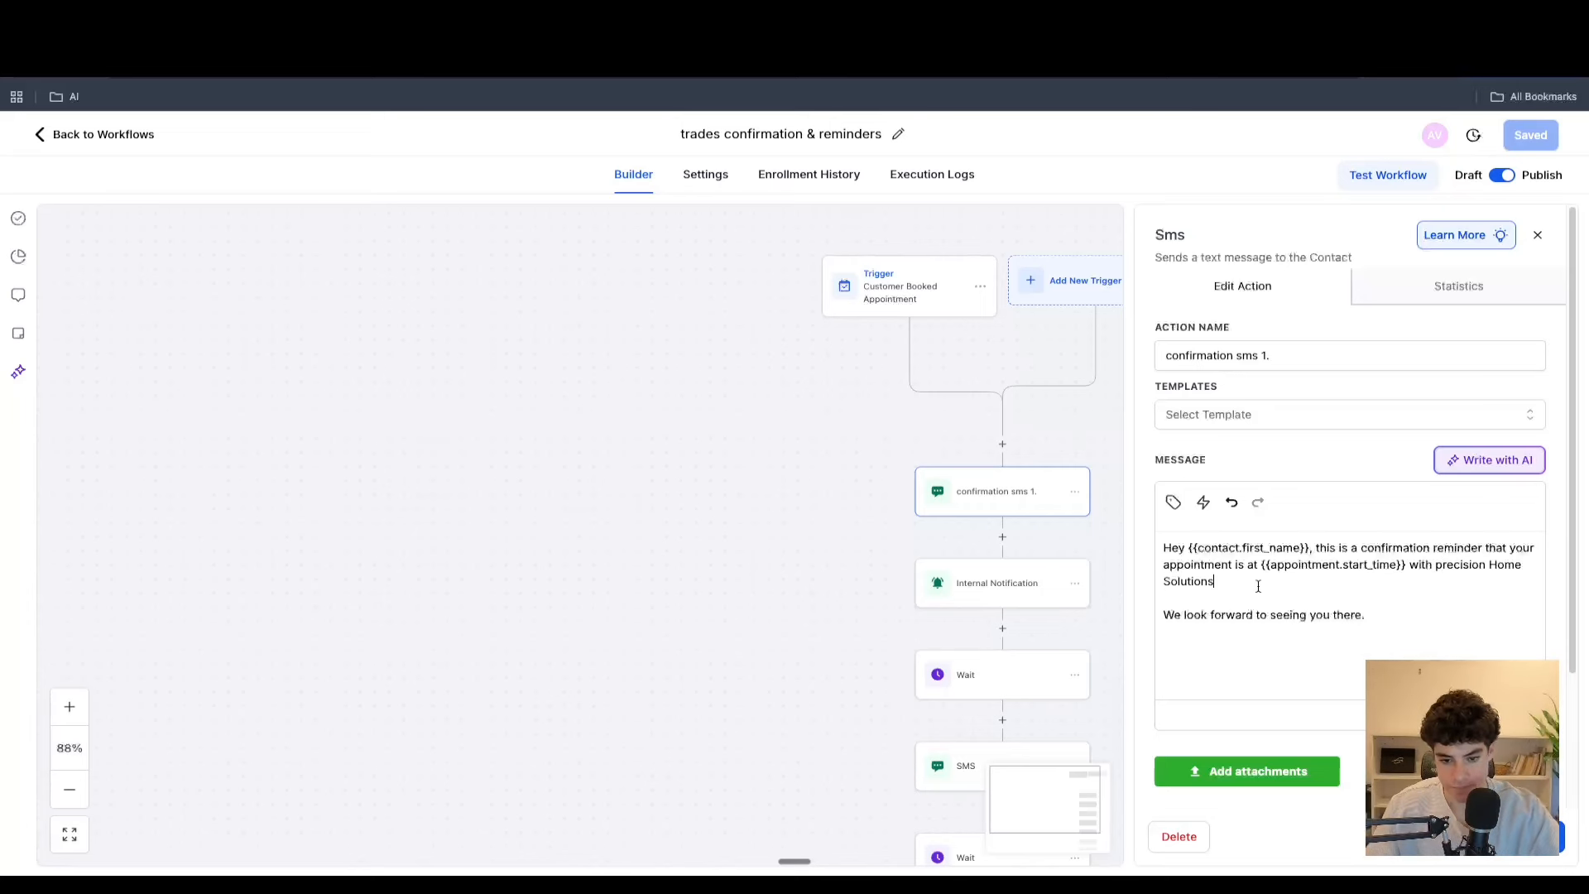
{"action": "left_click", "coordinate": [1258, 586]}
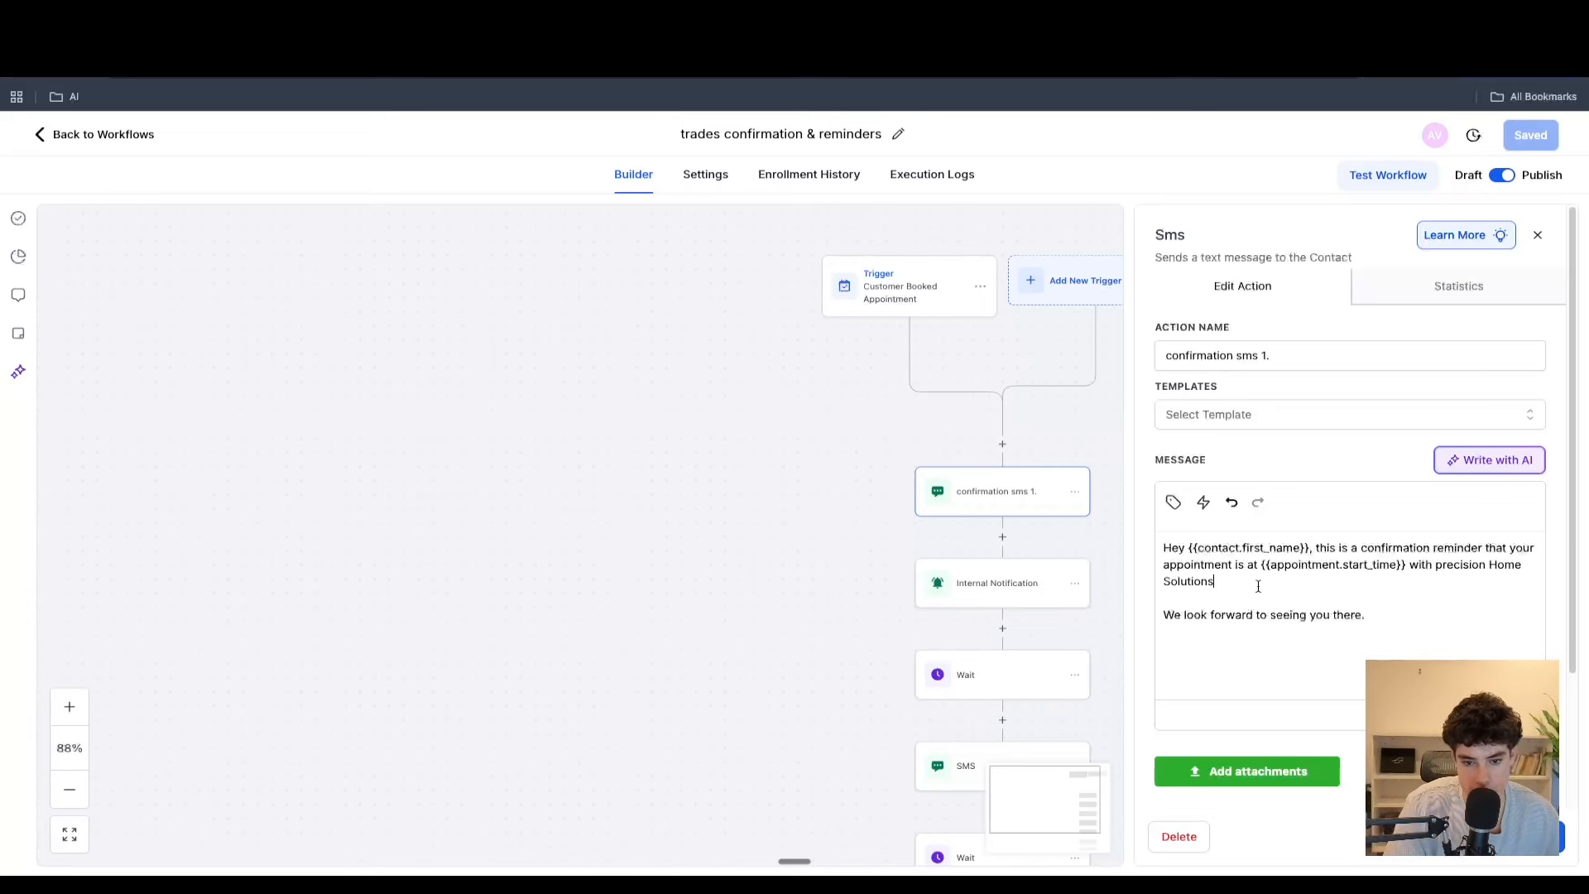
{"action": "type", "text": "."}
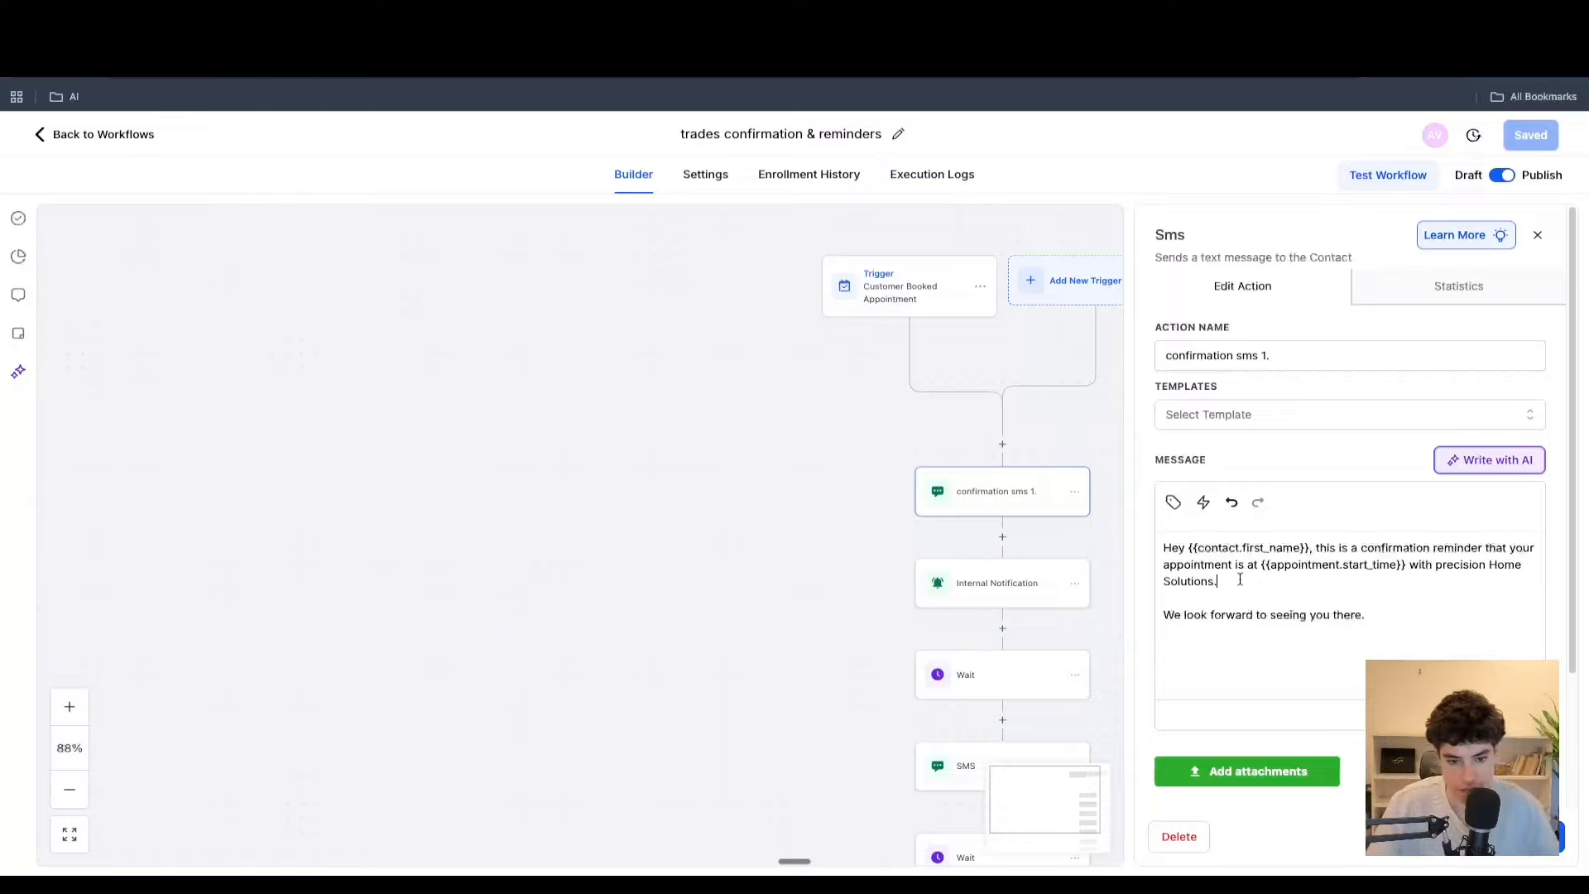
{"action": "left_click", "coordinate": [1538, 235]}
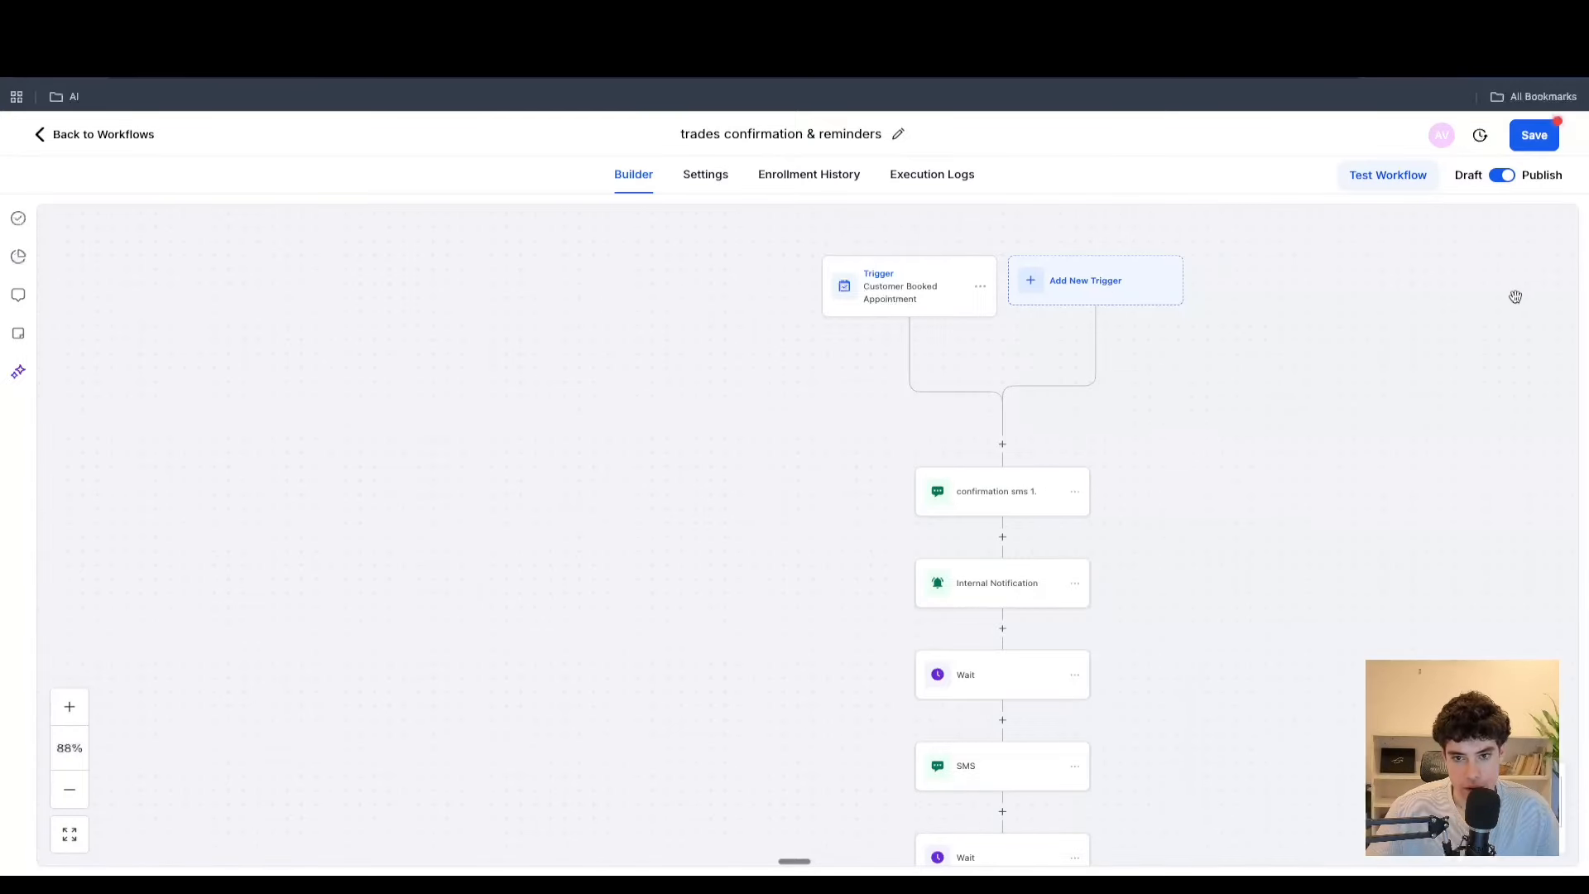
{"action": "left_click", "coordinate": [1531, 134]}
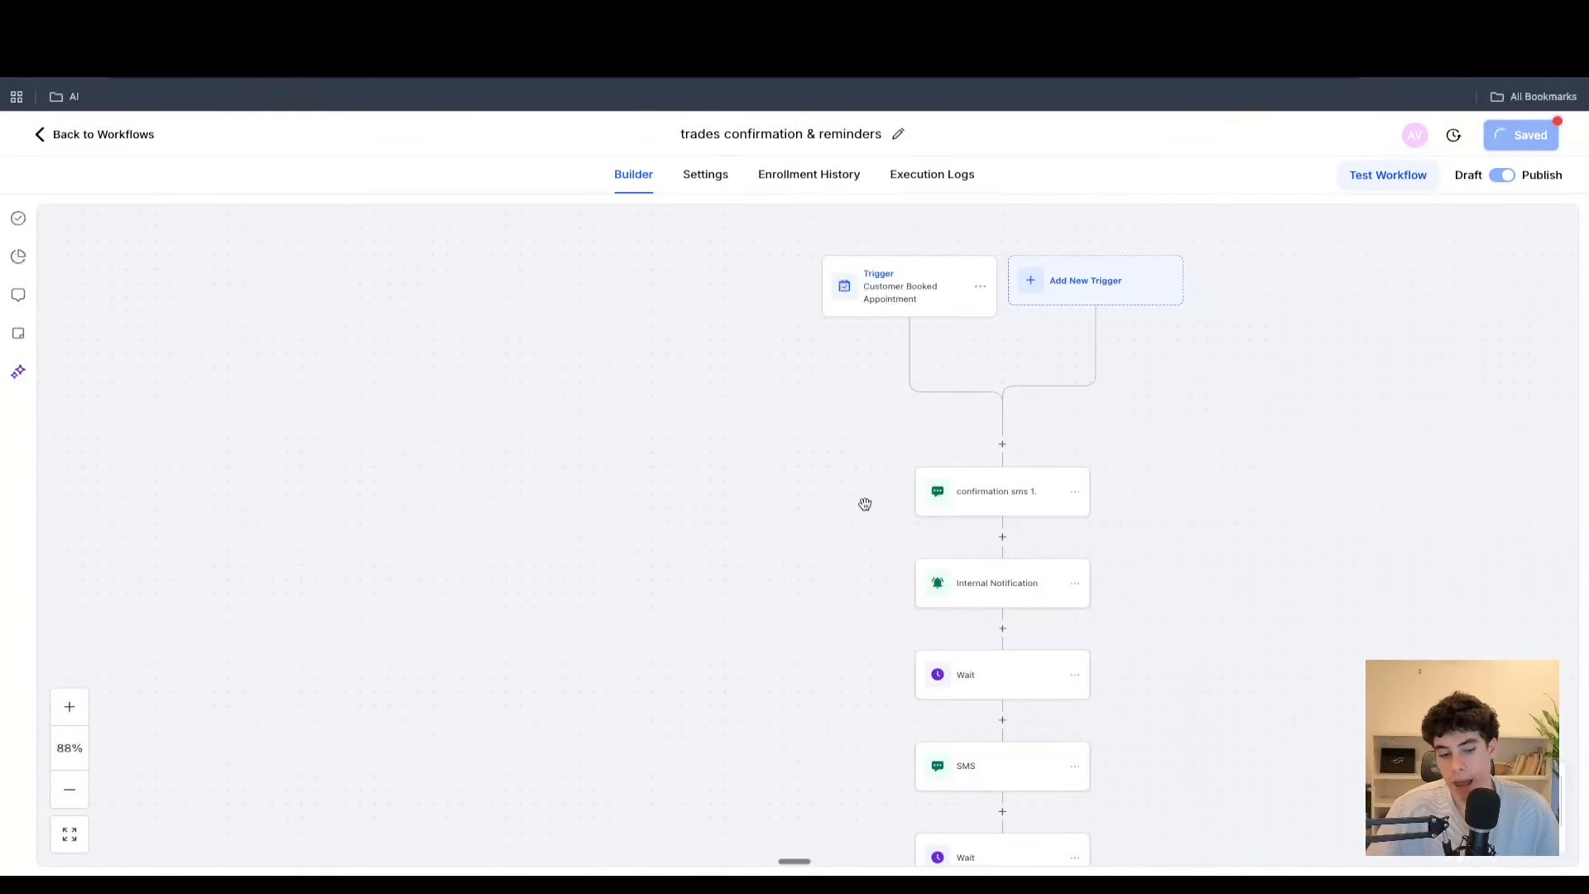
- Review the Internal Notification's SMS settings and its contact name and appointment time variables, and save the action and the workflow
{"action": "left_click", "coordinate": [953, 589]}
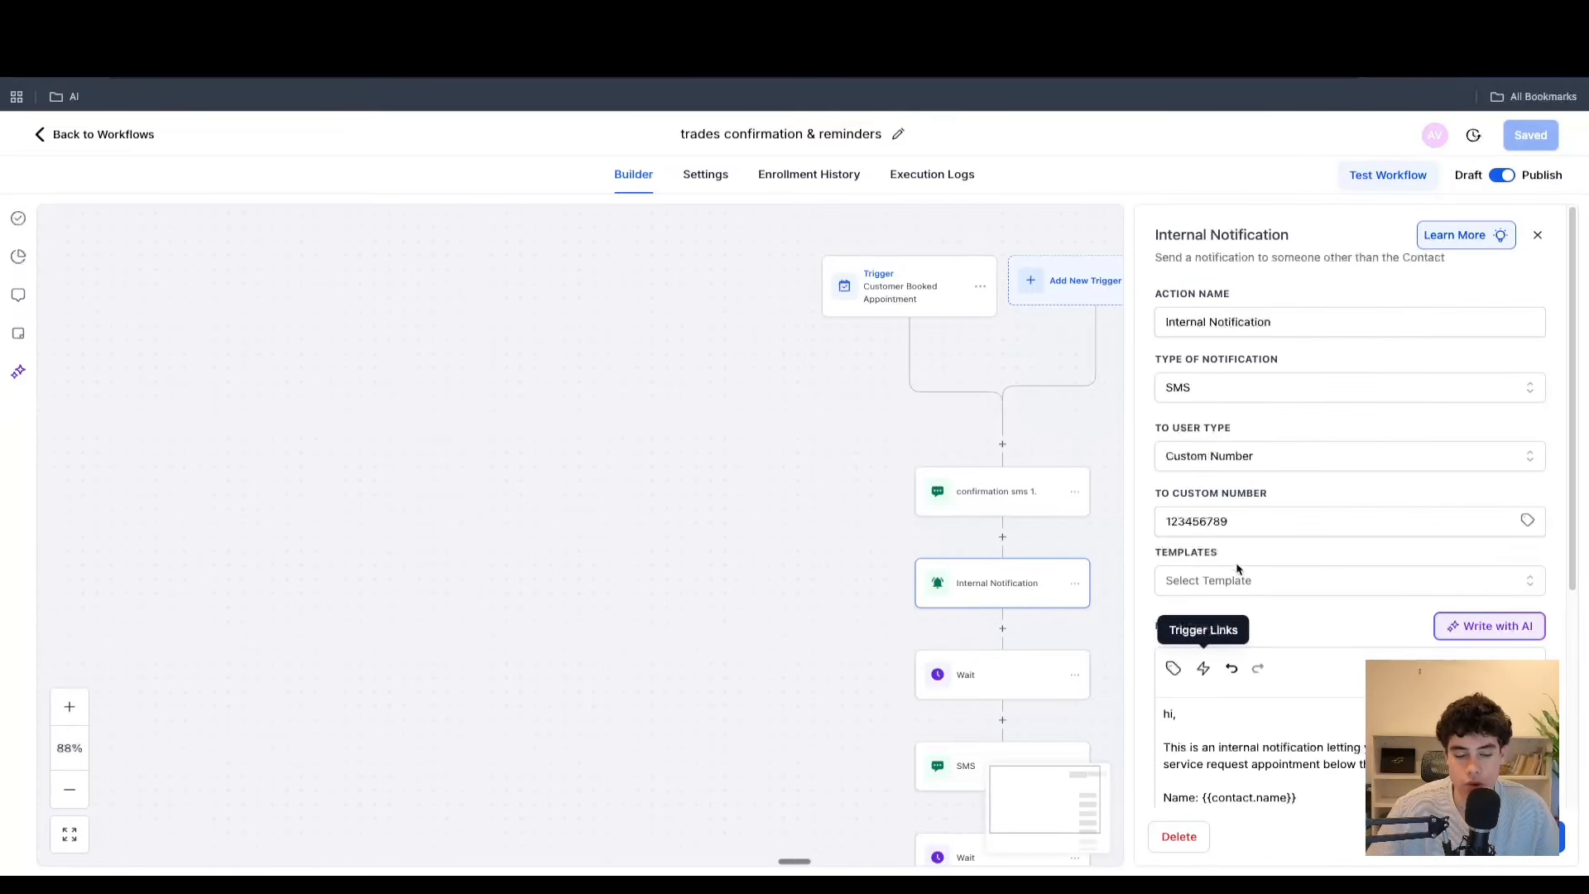
{"action": "scroll", "coordinate": [1236, 548], "scroll_direction": "down", "scroll_amount": 1}
{"action": "scroll", "coordinate": [1233, 547], "scroll_direction": "up", "scroll_amount": 1}
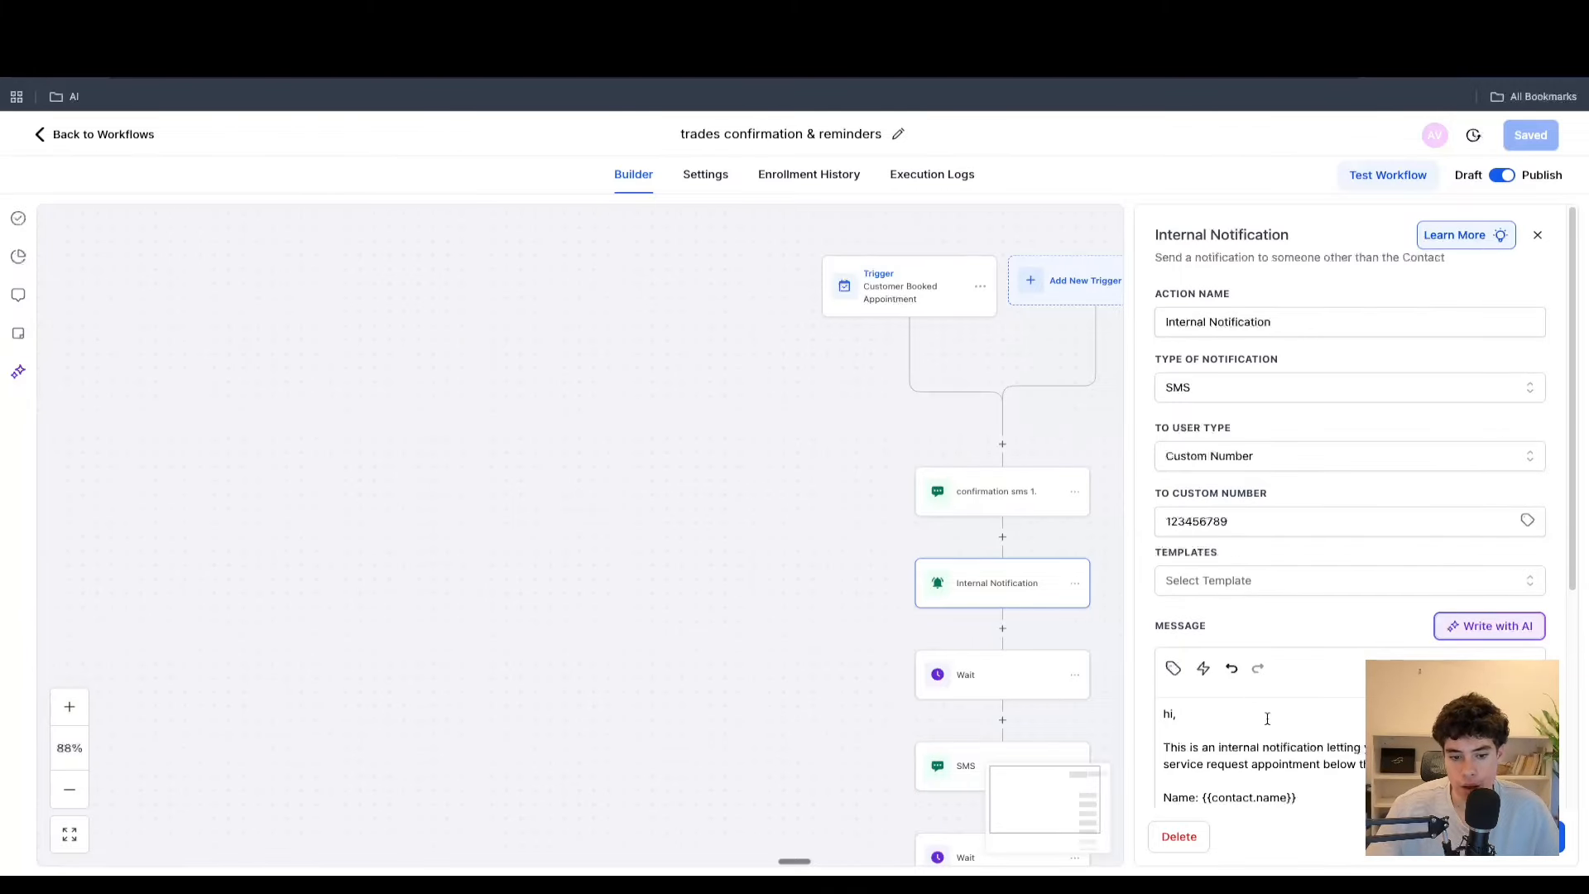
{"action": "scroll", "coordinate": [1286, 740], "scroll_direction": "down", "scroll_amount": 3}
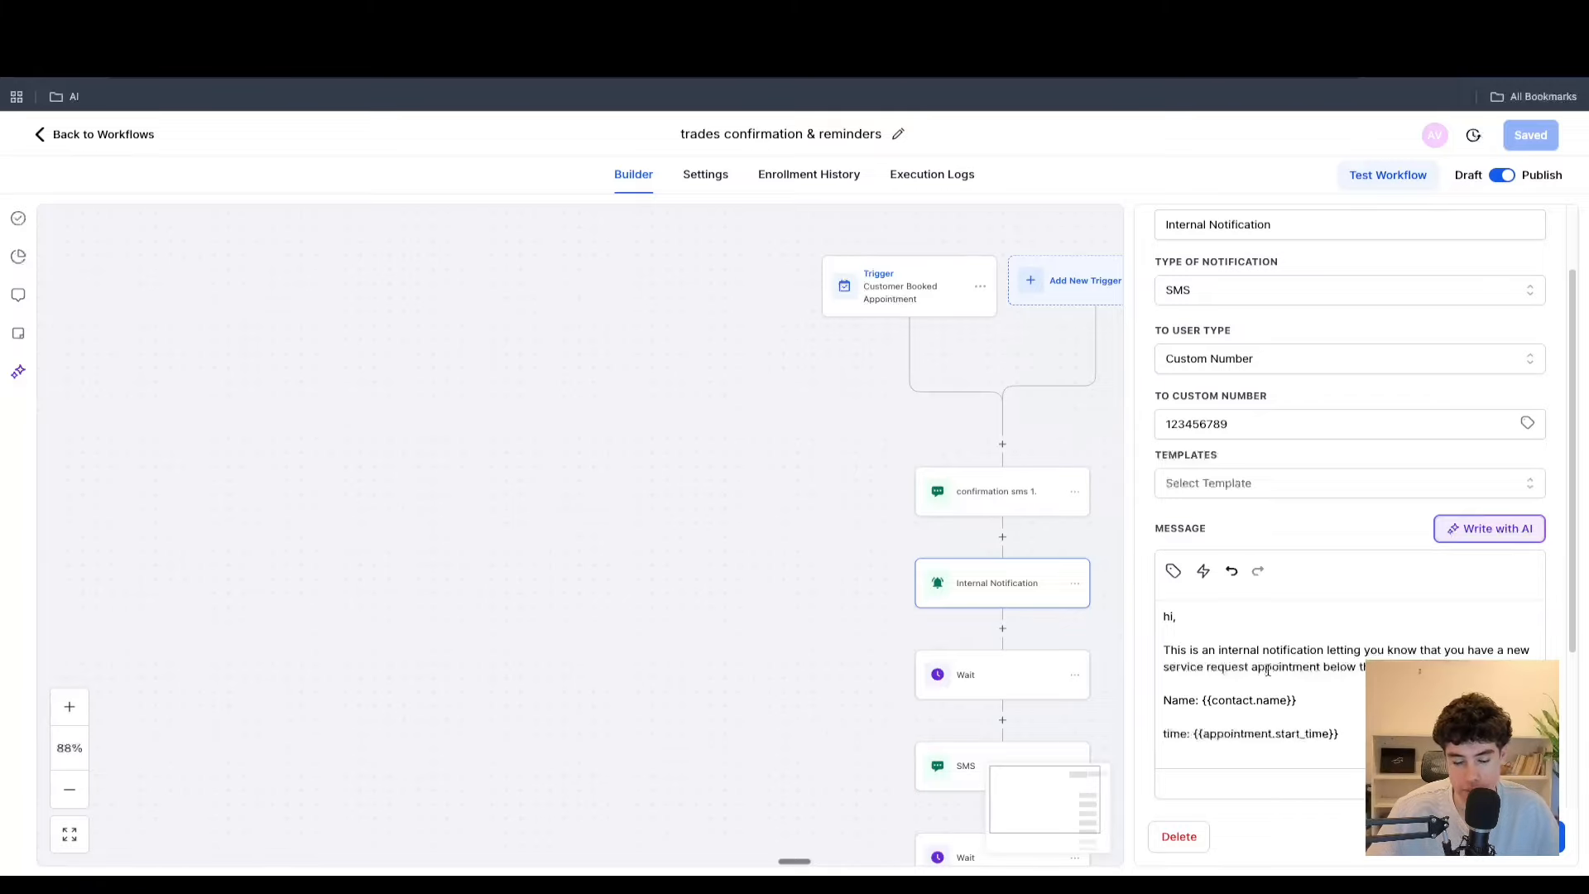
{"action": "scroll", "coordinate": [1265, 666], "scroll_direction": "down", "scroll_amount": 3}
{"action": "left_click_drag", "start_coordinate": [1296, 606], "coordinate": [1091, 581]}
{"action": "left_click_drag", "start_coordinate": [1359, 635], "coordinate": [1146, 624]}
{"action": "scroll", "coordinate": [1273, 626], "scroll_direction": "down", "scroll_amount": 4}
{"action": "left_click", "coordinate": [1219, 477]}
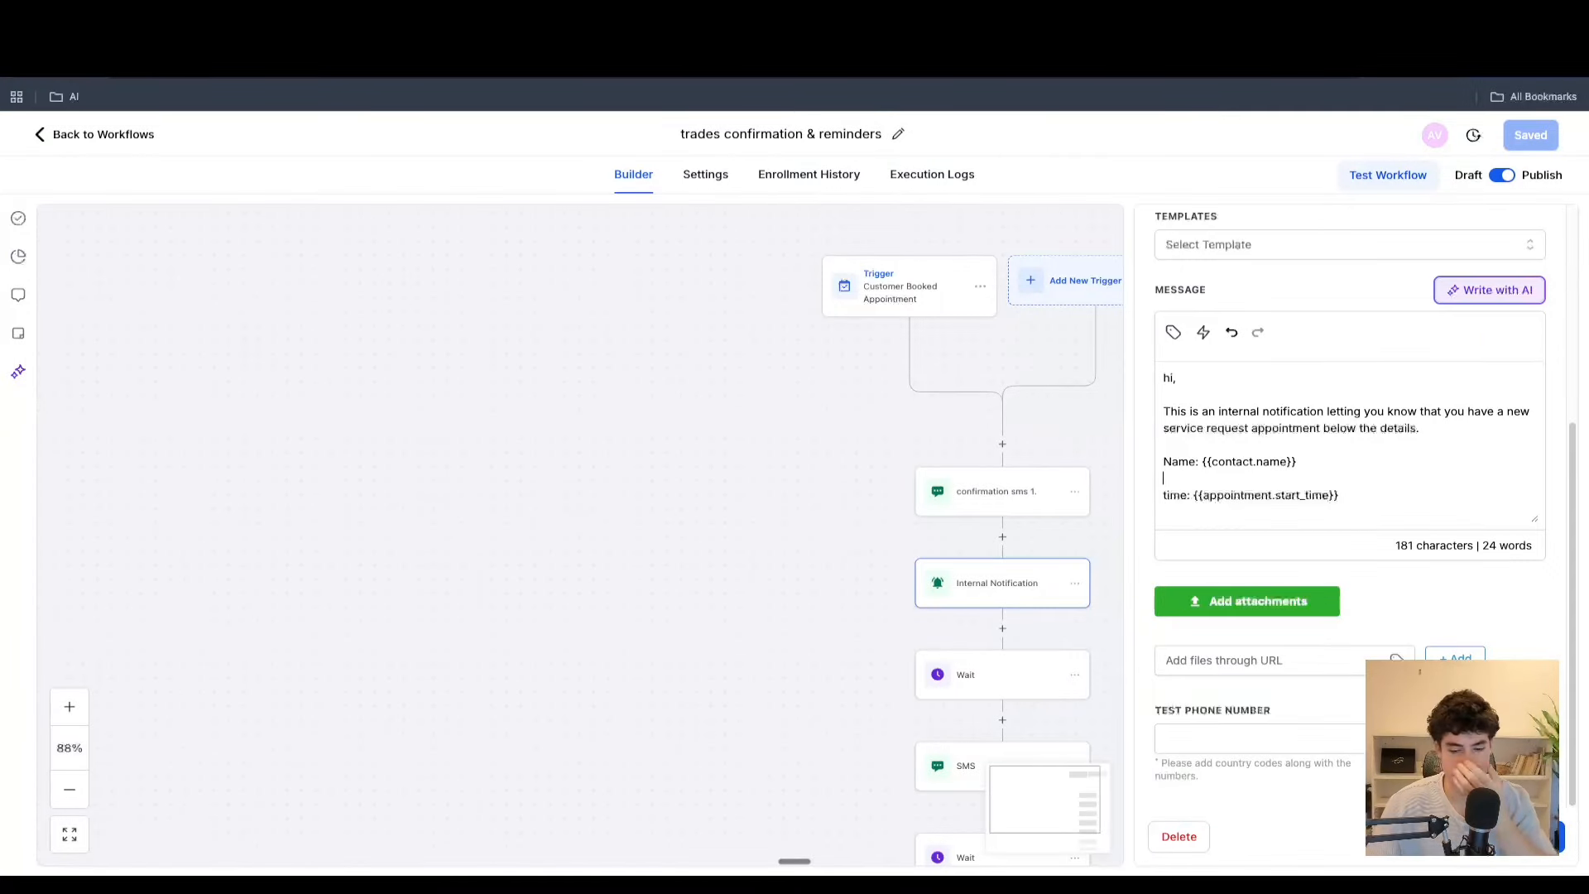
{"action": "left_click", "coordinate": [1521, 837]}
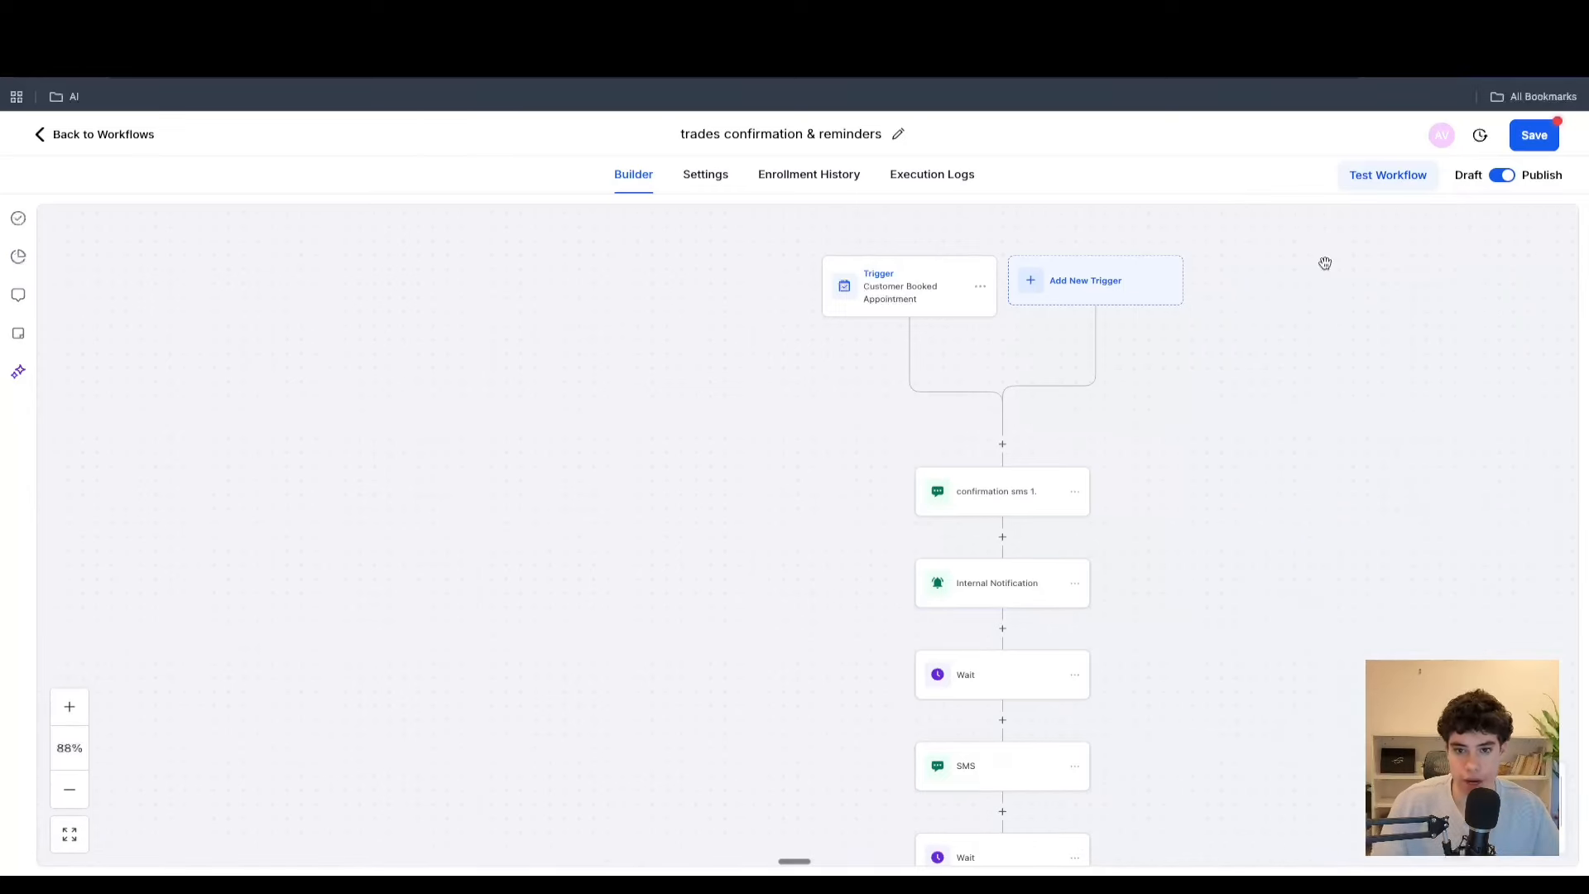
{"action": "left_click", "coordinate": [1534, 135]}
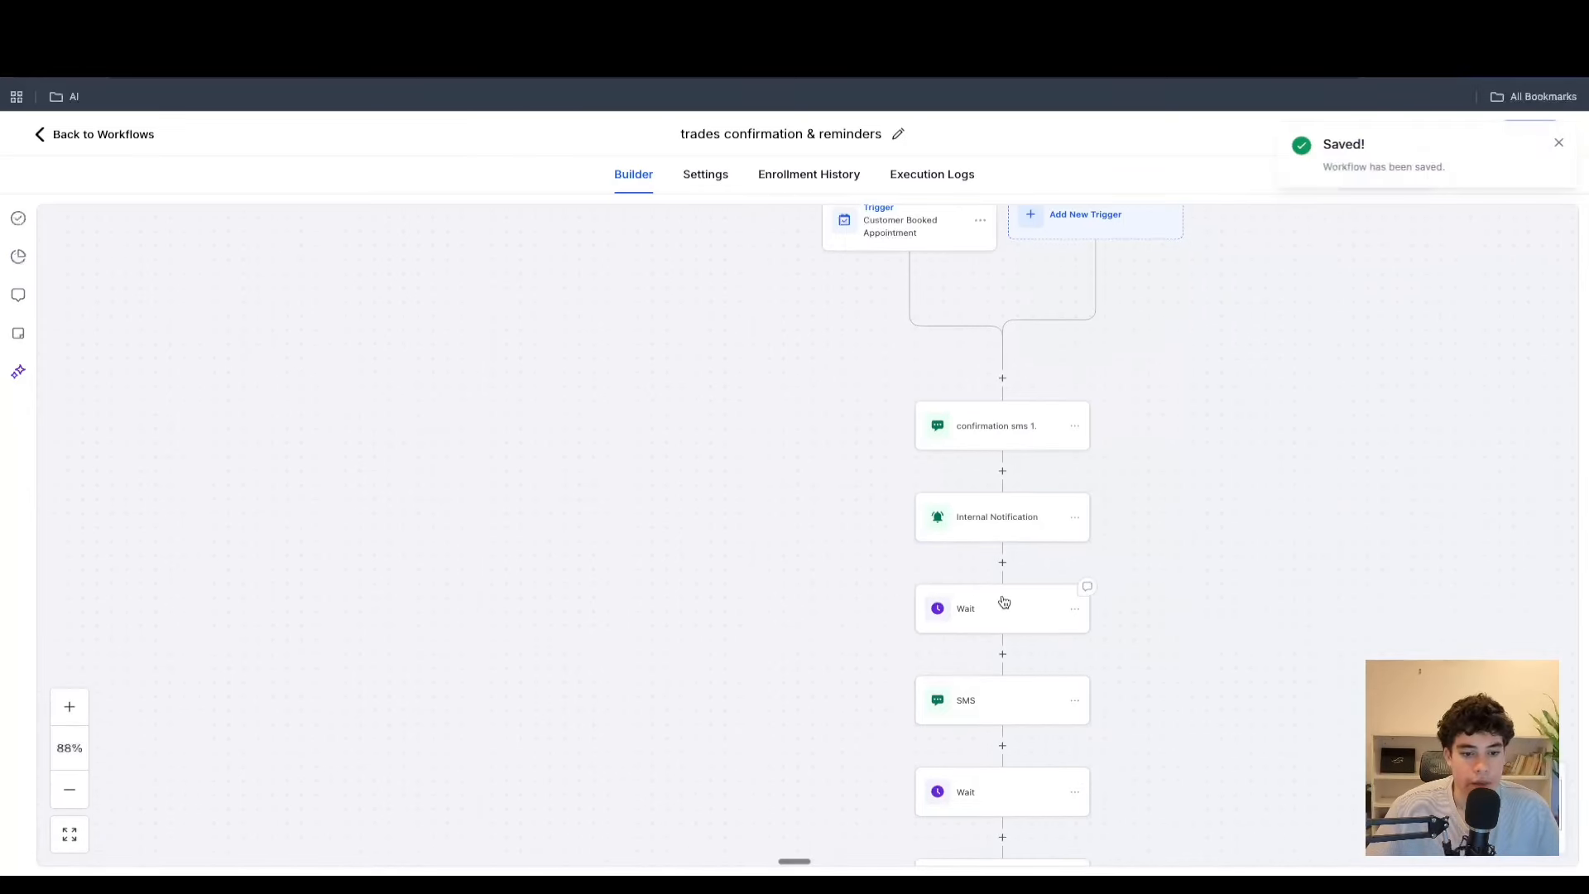
- Review the timing of the Wait action after Internal Notification and read the reminder message in the SMS action that follows it
{"action": "left_click", "coordinate": [1004, 601]}
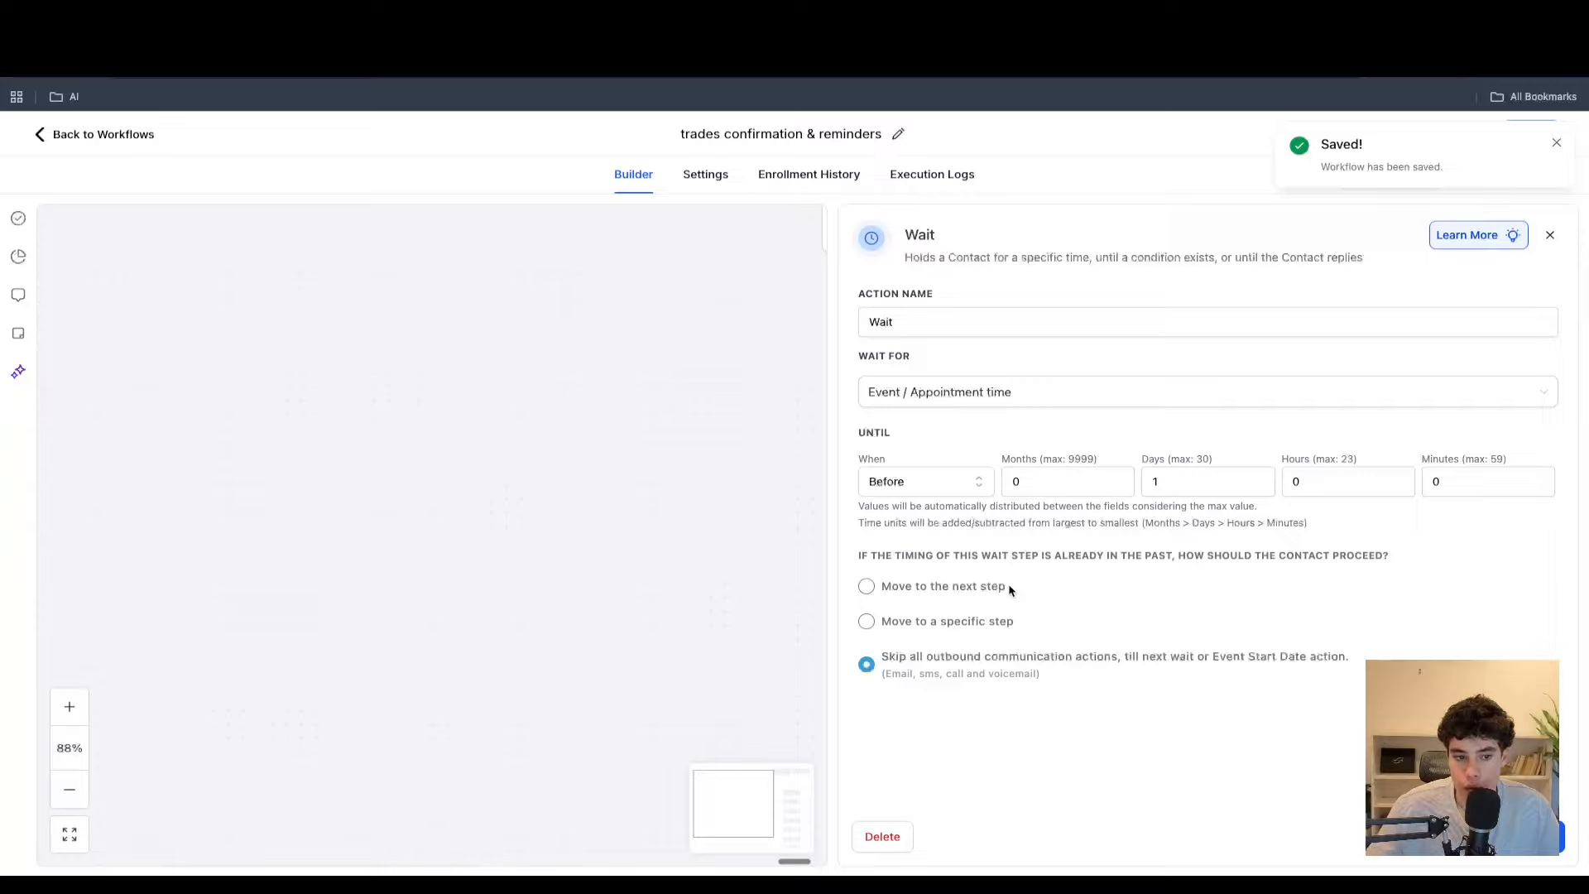
{"action": "left_click", "coordinate": [1550, 235]}
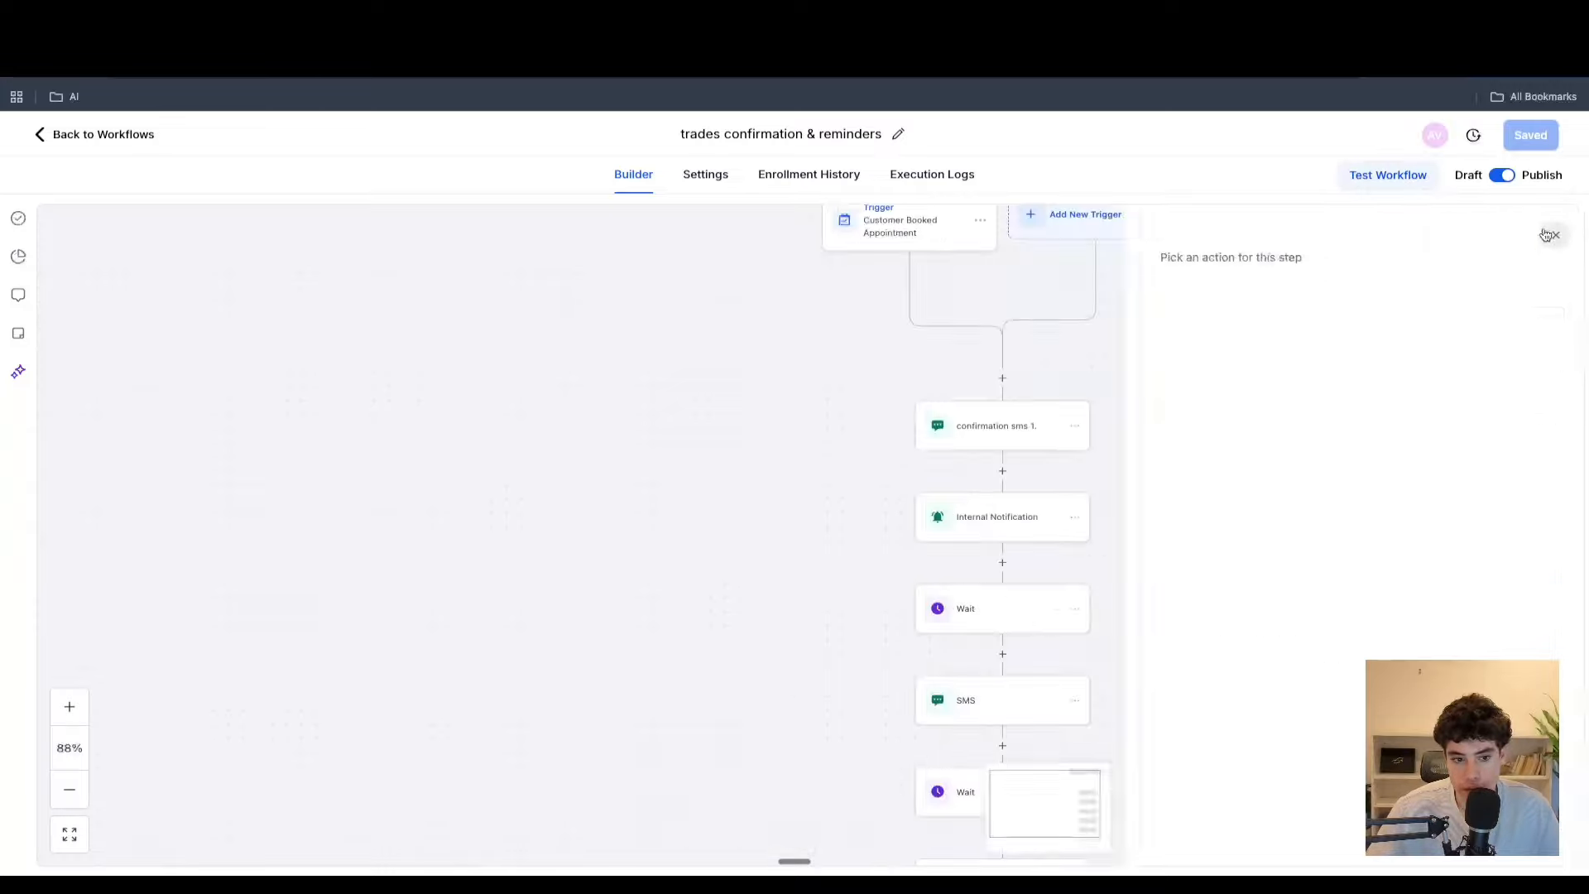
{"action": "left_click", "coordinate": [986, 667]}
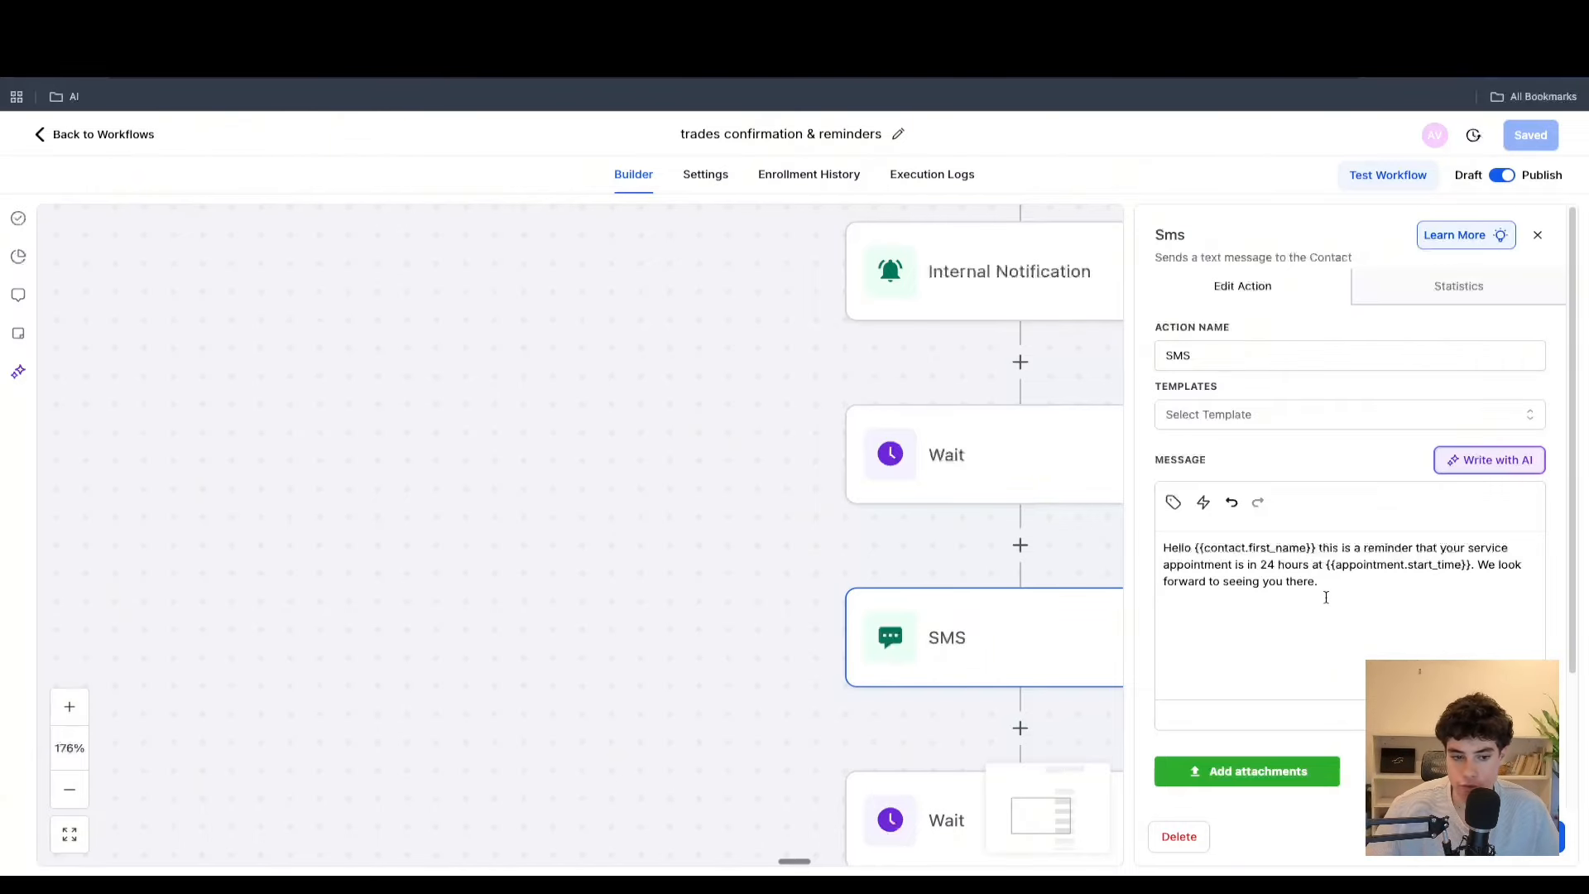
{"action": "left_click", "coordinate": [1538, 235]}
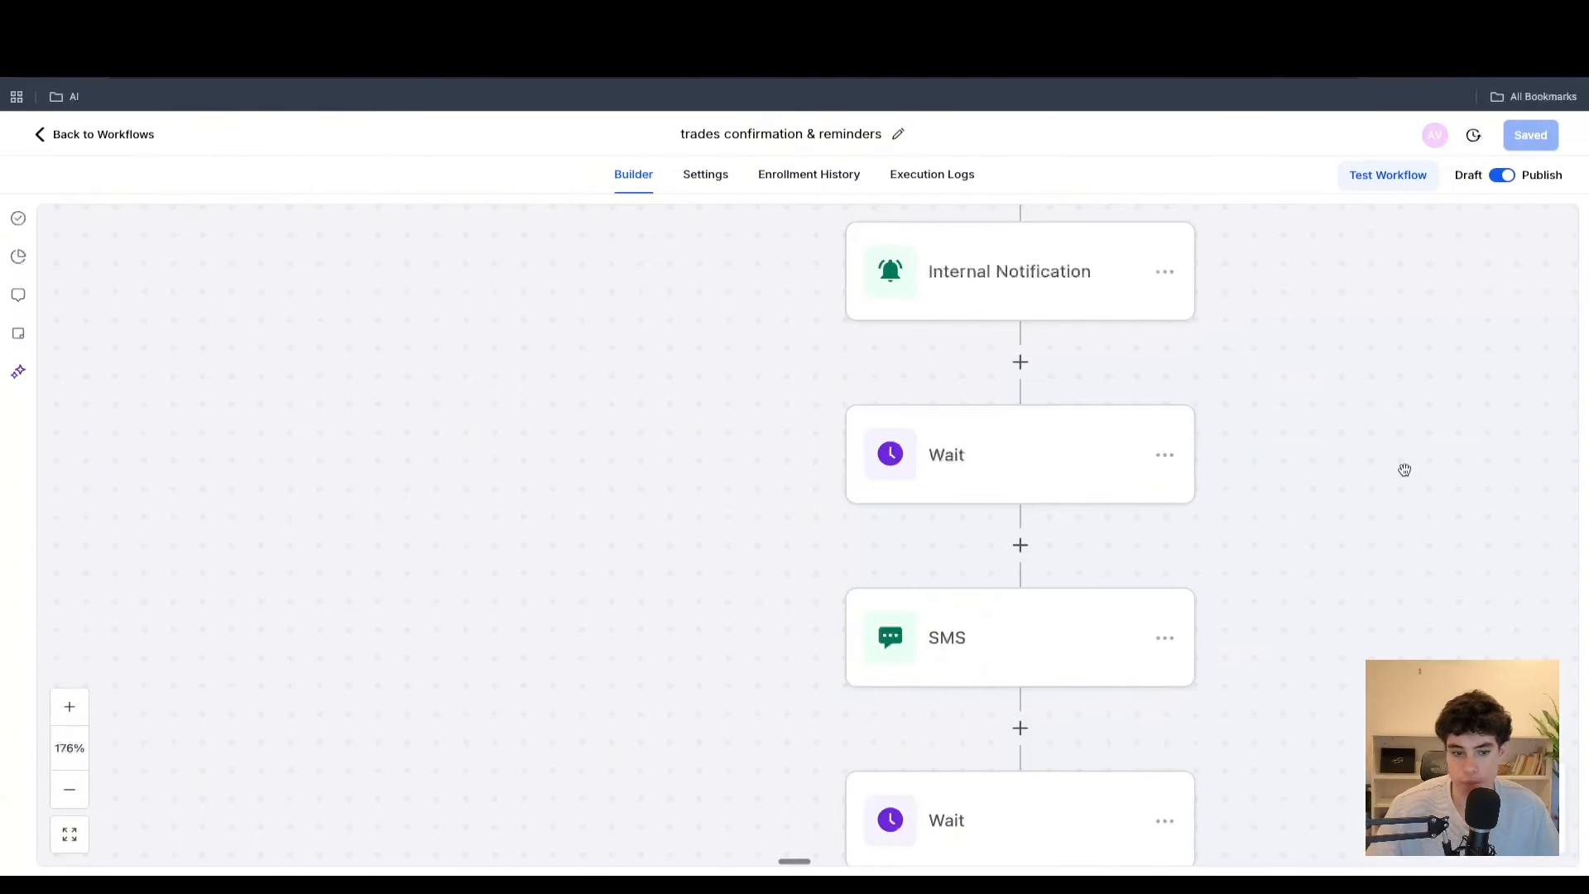
- Review the timing of the second Wait action and read the reminder message in the final SMS action
{"action": "scroll", "coordinate": [1404, 469], "scroll_direction": "down", "scroll_amount": 5}
{"action": "left_click", "coordinate": [935, 604]}
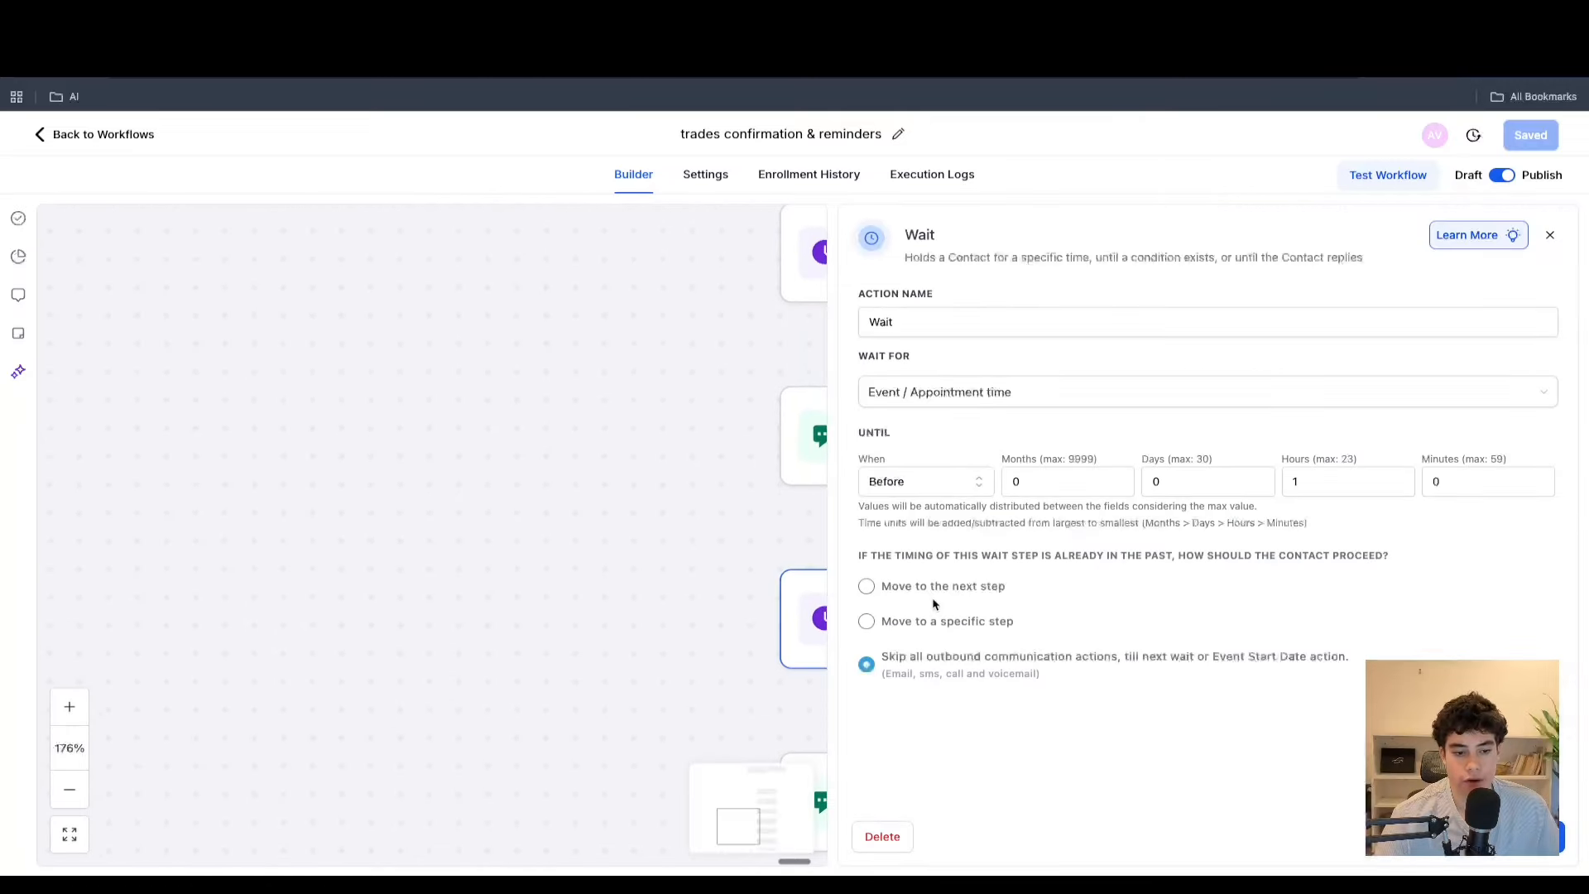
{"action": "left_click", "coordinate": [1549, 235]}
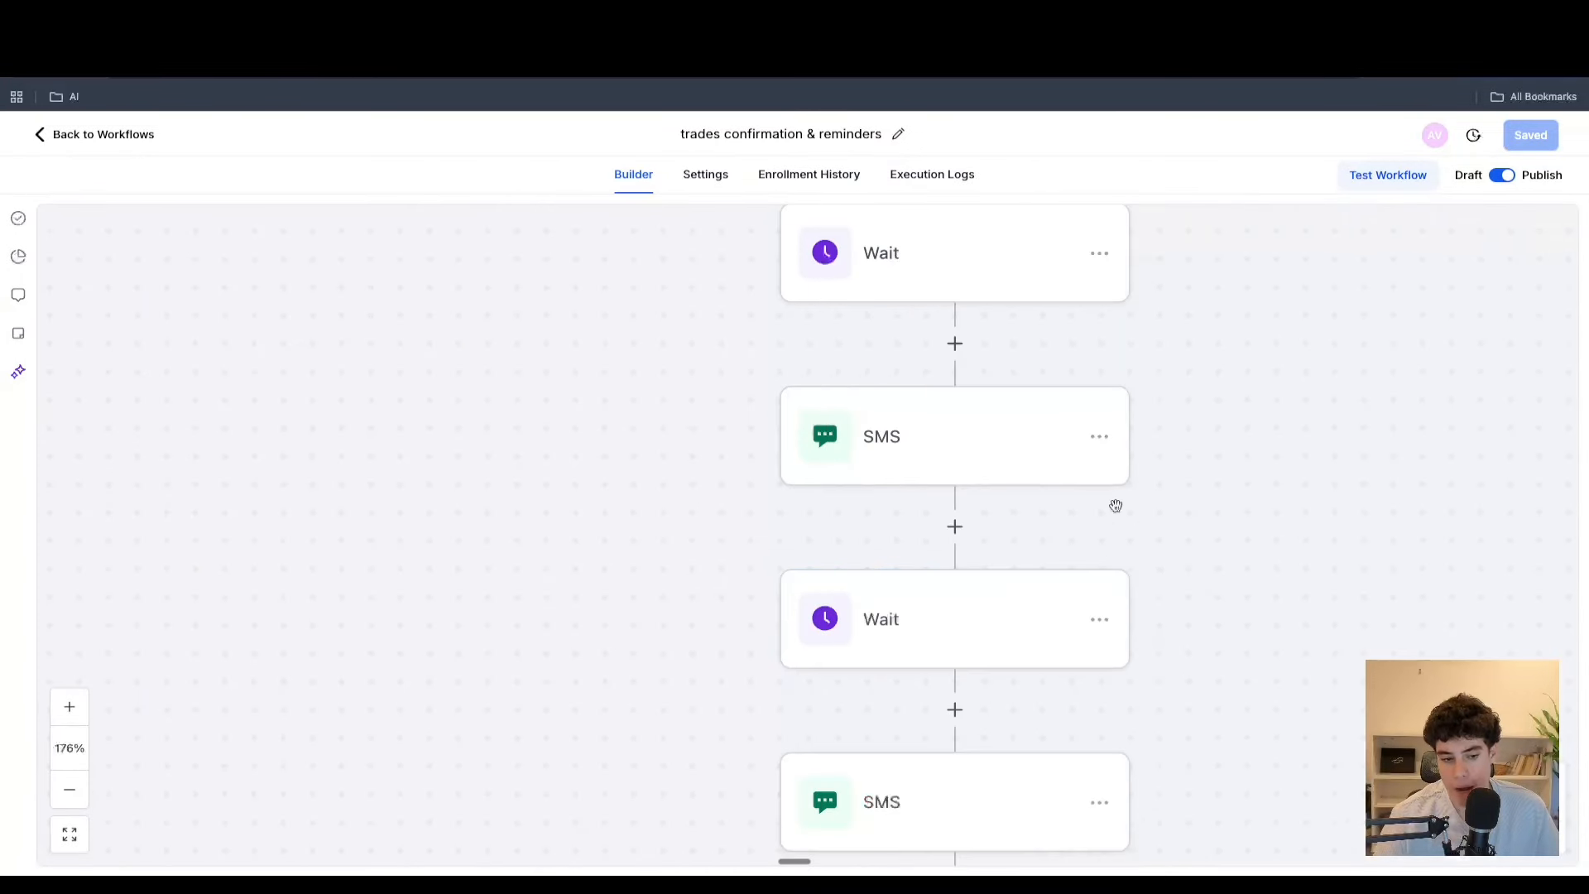
{"action": "scroll", "coordinate": [1114, 504], "scroll_direction": "down", "scroll_amount": 2}
{"action": "left_click", "coordinate": [975, 695]}
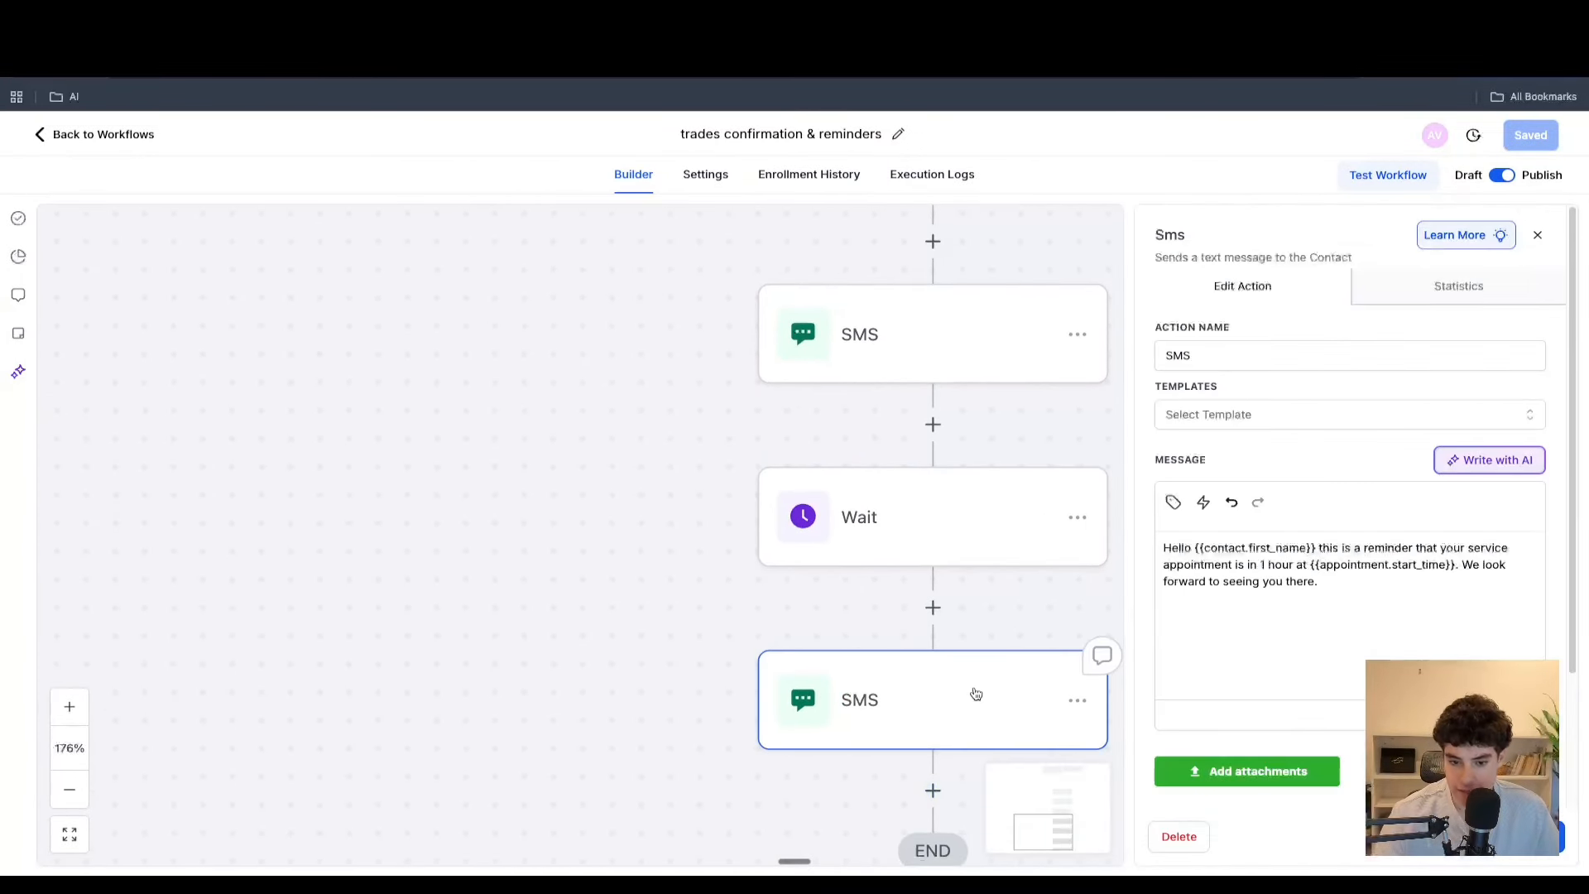
{"action": "left_click", "coordinate": [1538, 235]}
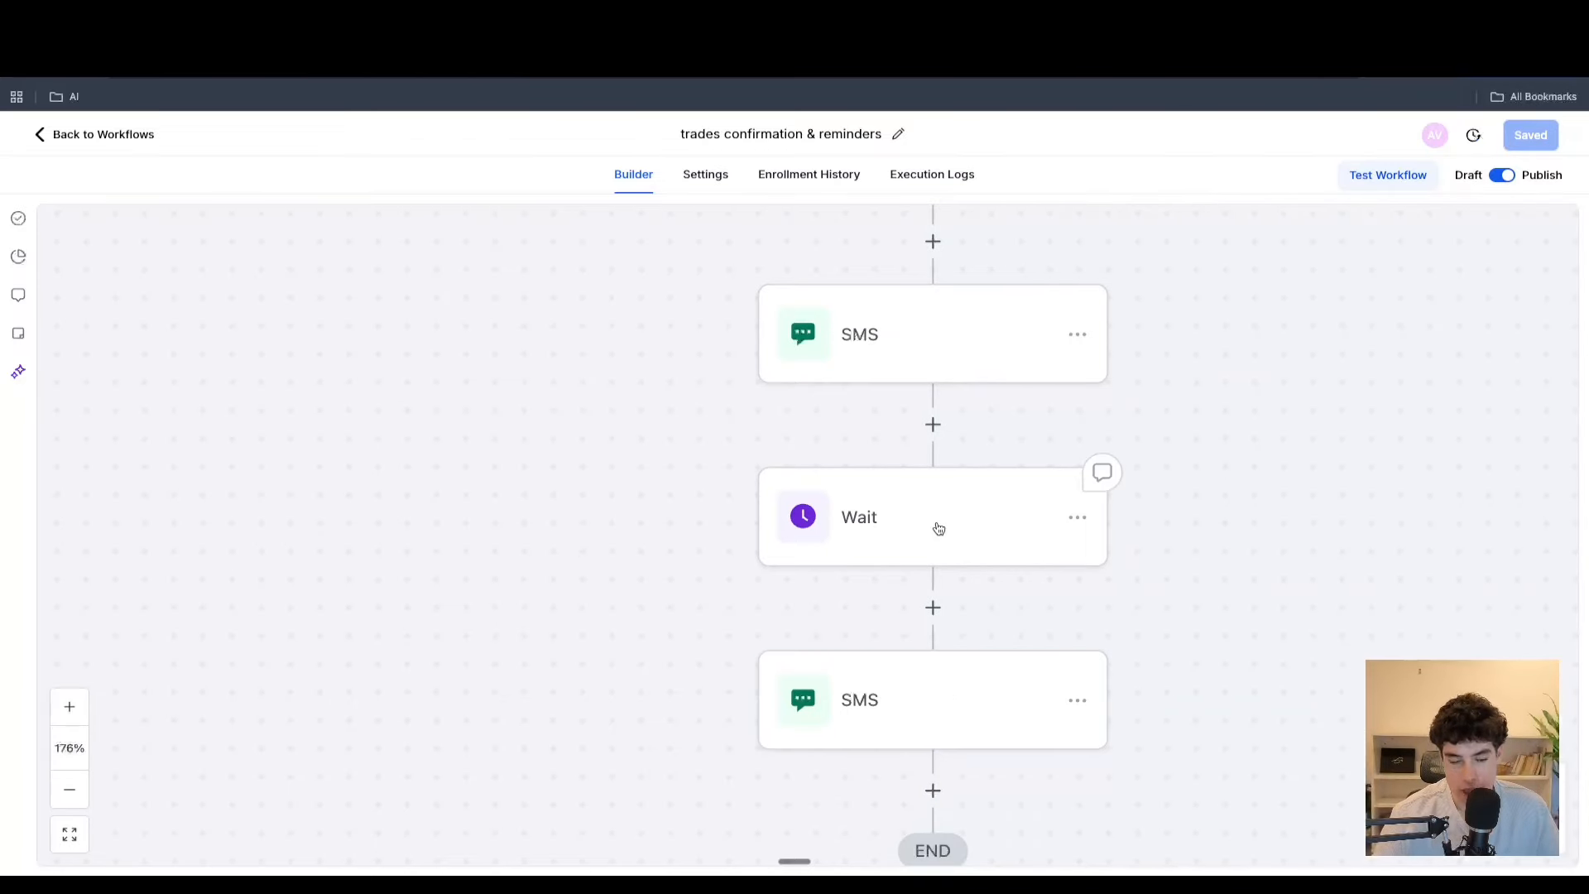
{"action": "scroll", "coordinate": [938, 528], "scroll_direction": "down", "scroll_amount": 5}
{"action": "left_click", "coordinate": [928, 602]}
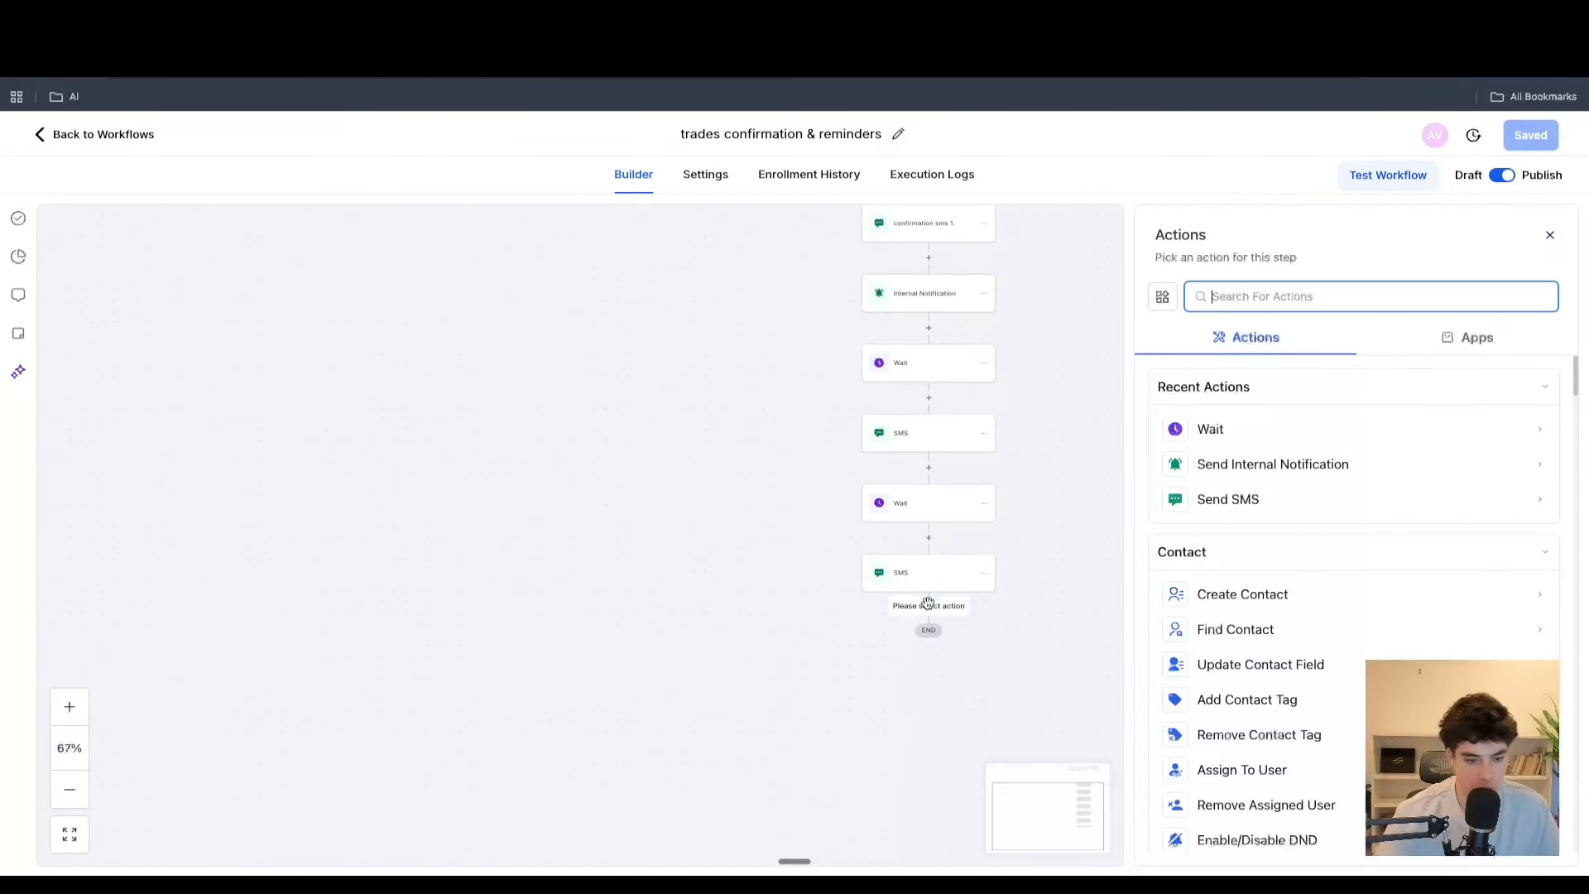
{"action": "type", "text": "if"}
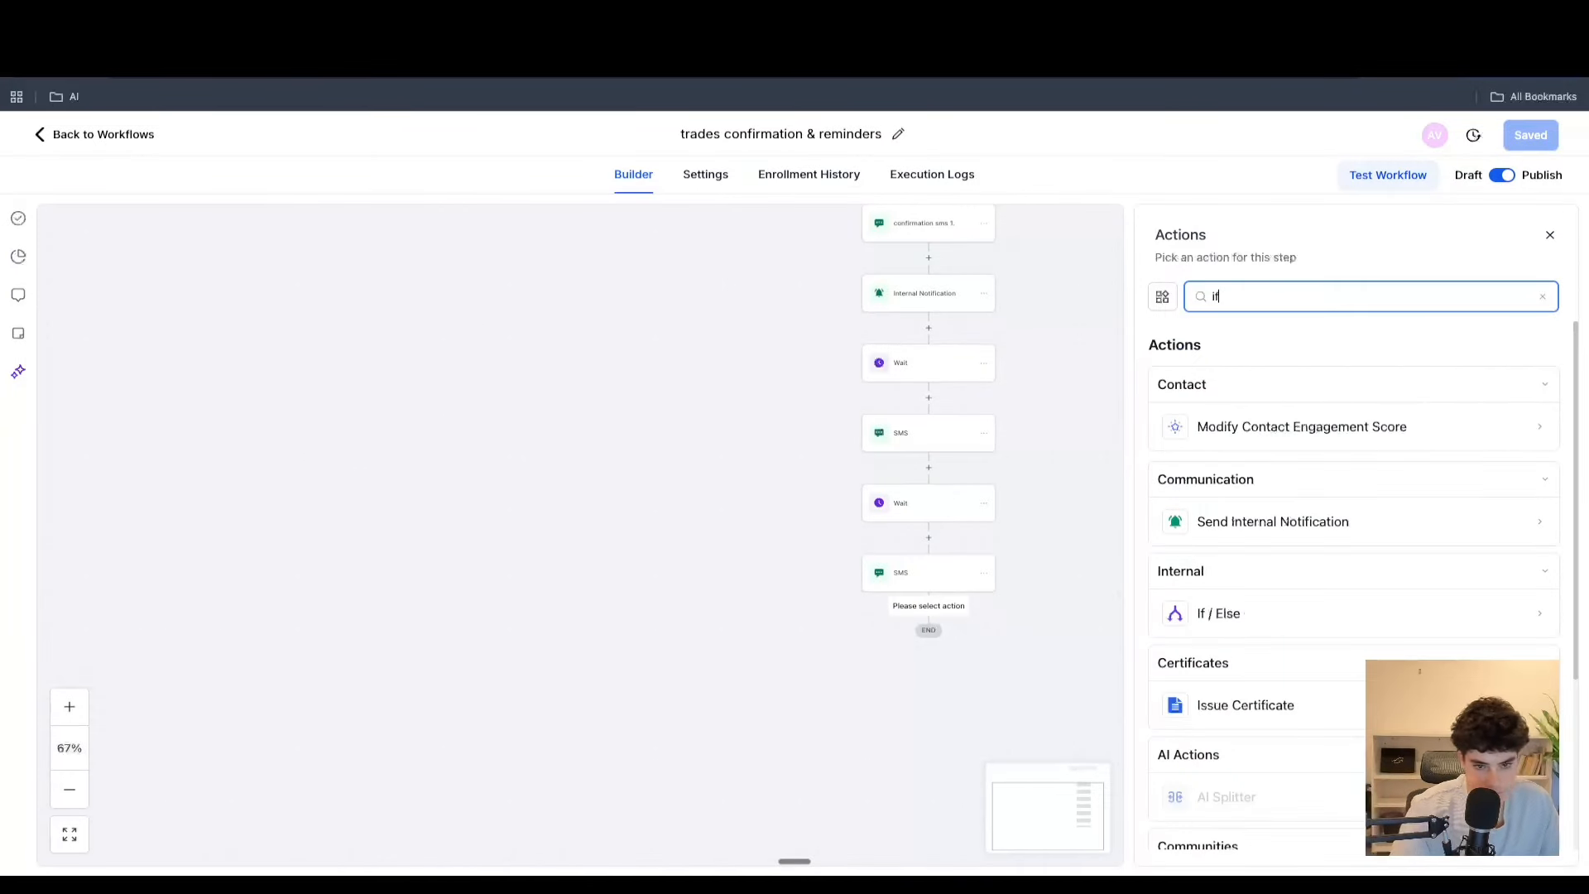
{"action": "left_click", "coordinate": [1247, 601]}
{"action": "left_click", "coordinate": [980, 323]}
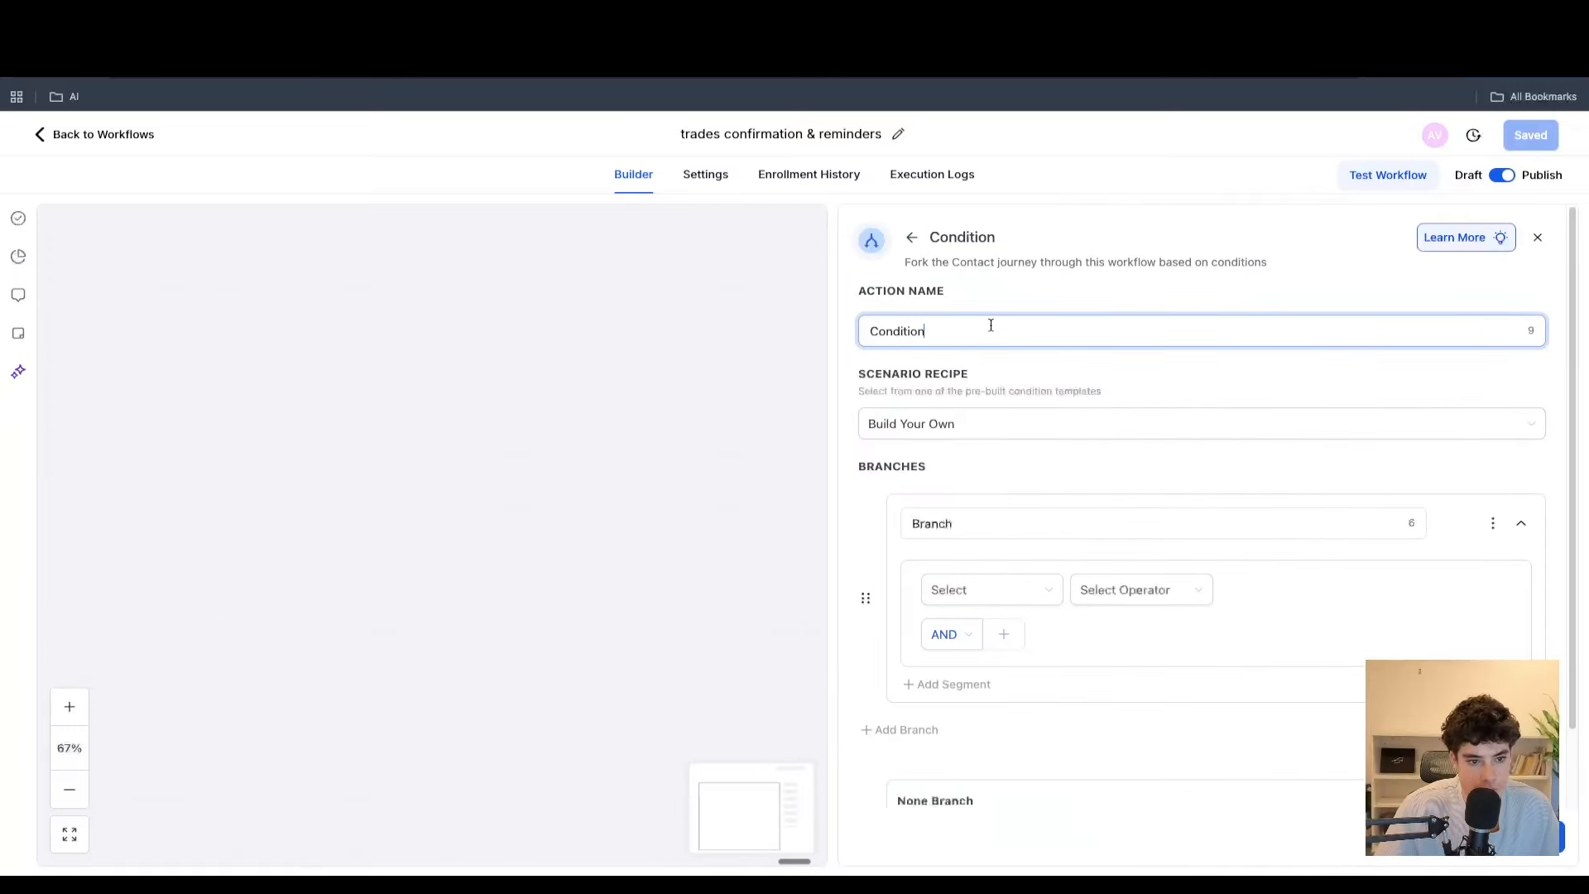
{"action": "left_click", "coordinate": [1113, 419]}
{"action": "scroll", "coordinate": [982, 595], "scroll_direction": "down", "scroll_amount": 3}
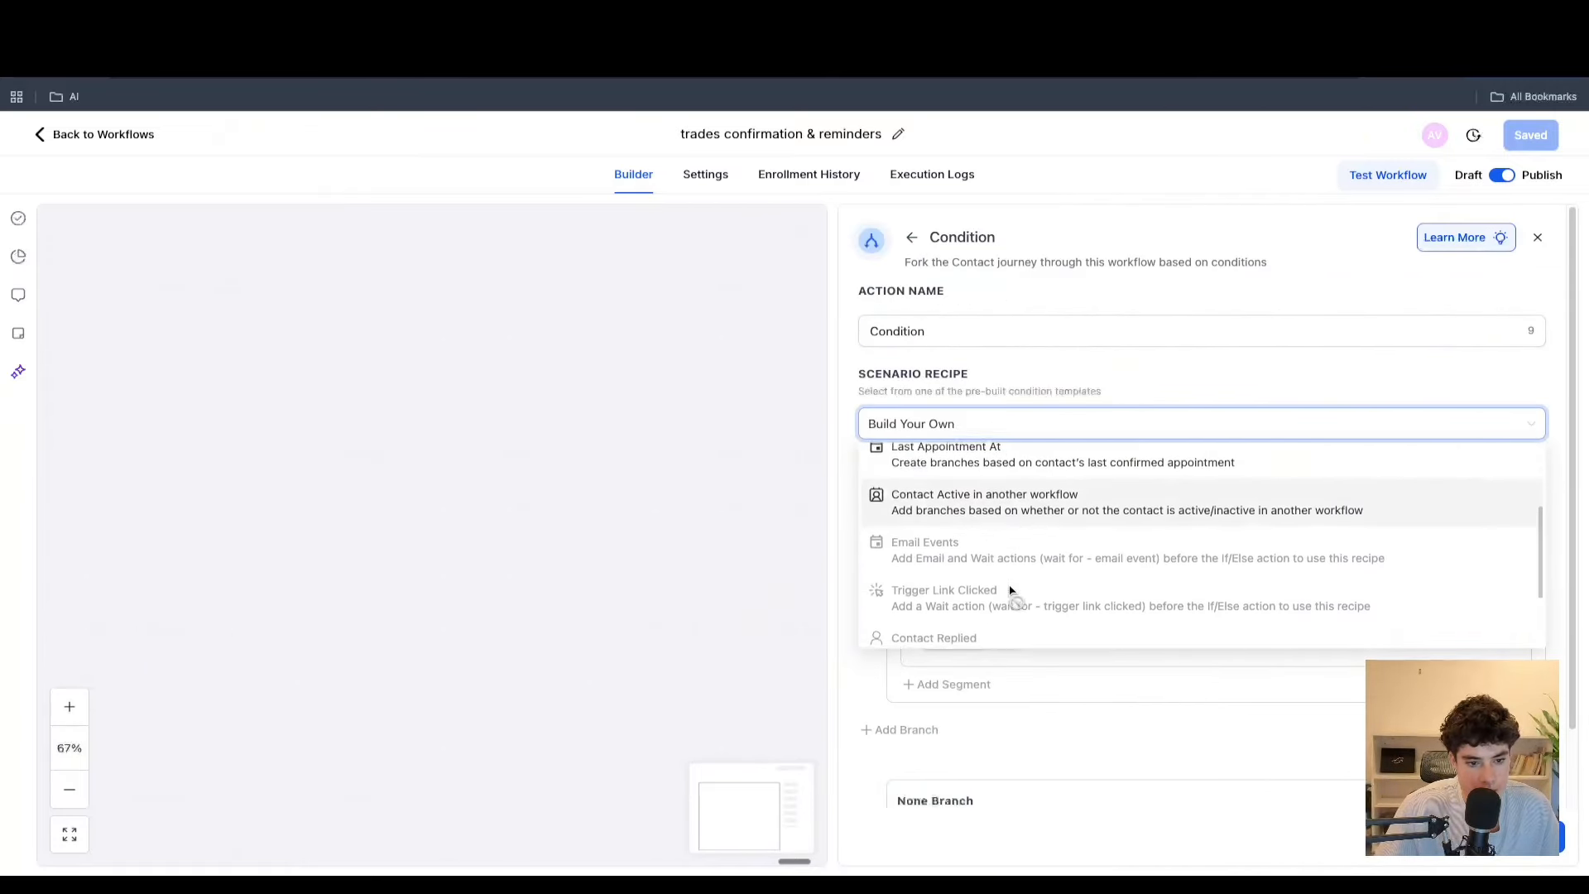
{"action": "scroll", "coordinate": [1010, 590], "scroll_direction": "down", "scroll_amount": 1}
{"action": "left_click", "coordinate": [1430, 836]}
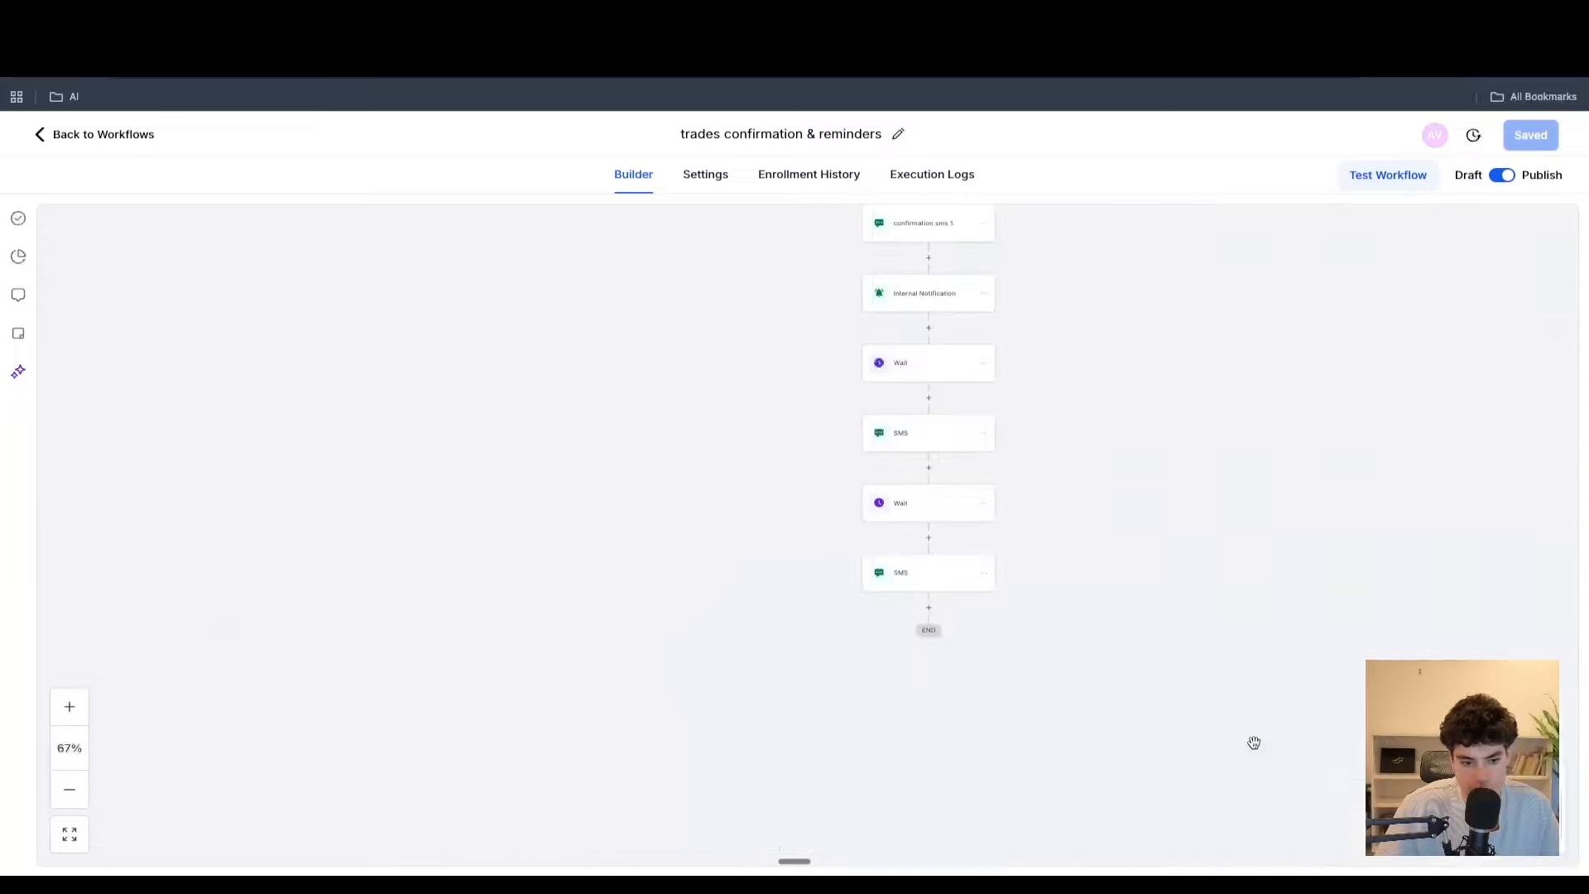
{"action": "scroll", "coordinate": [943, 598], "scroll_direction": "up", "scroll_amount": 2}
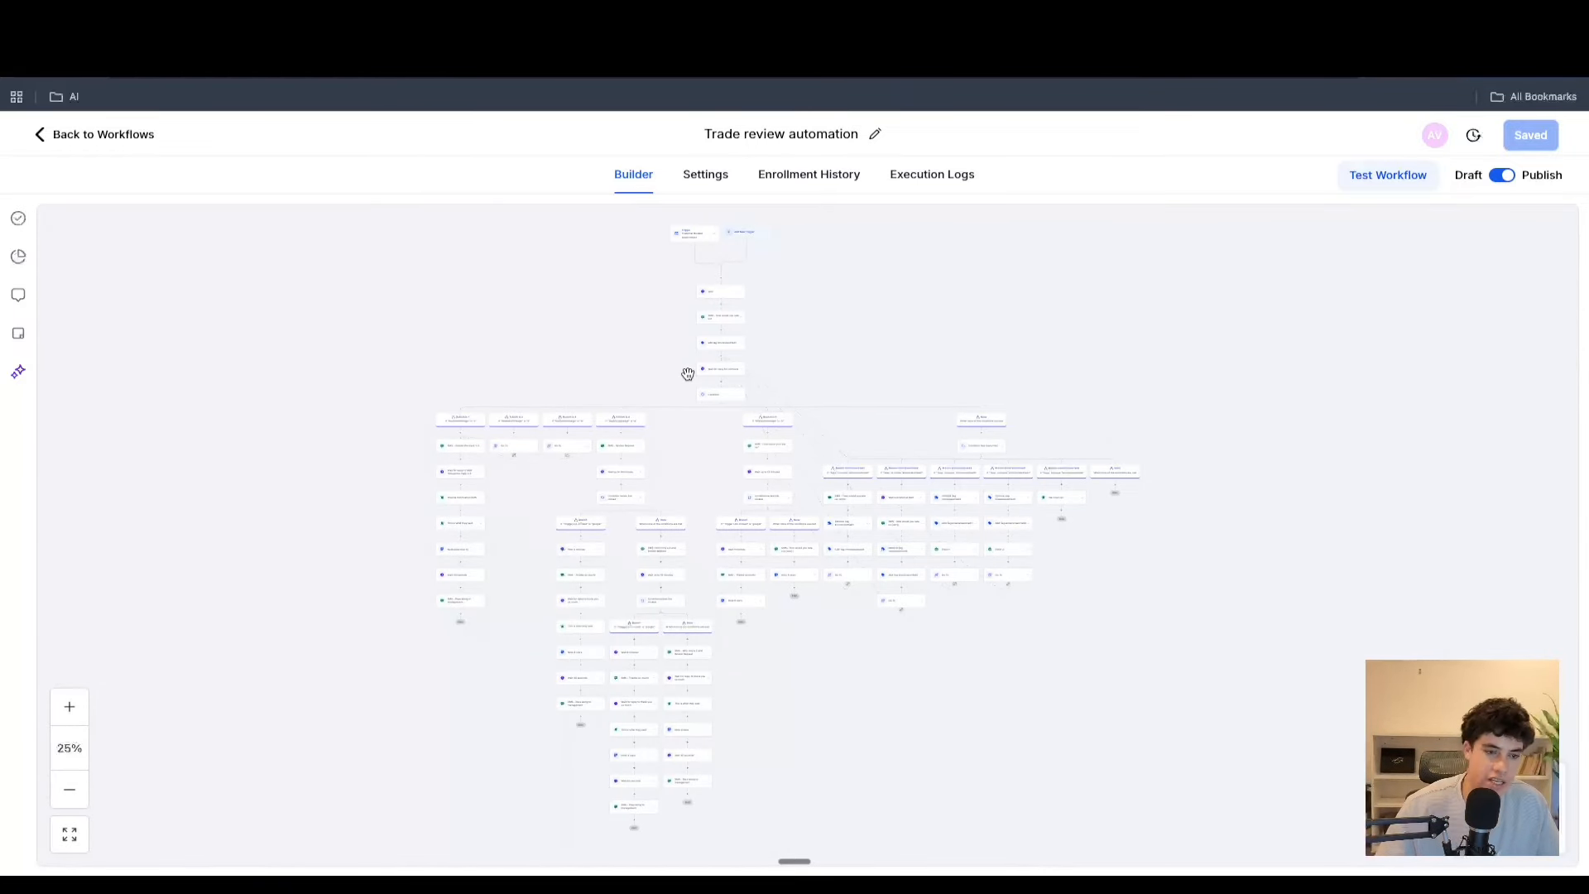
- In the Trade review automation workflow, check the Customer Booked Appointment trigger's calendar filter and the timing of the first Wait action
{"action": "scroll", "coordinate": [687, 374], "scroll_direction": "up", "scroll_amount": 10}
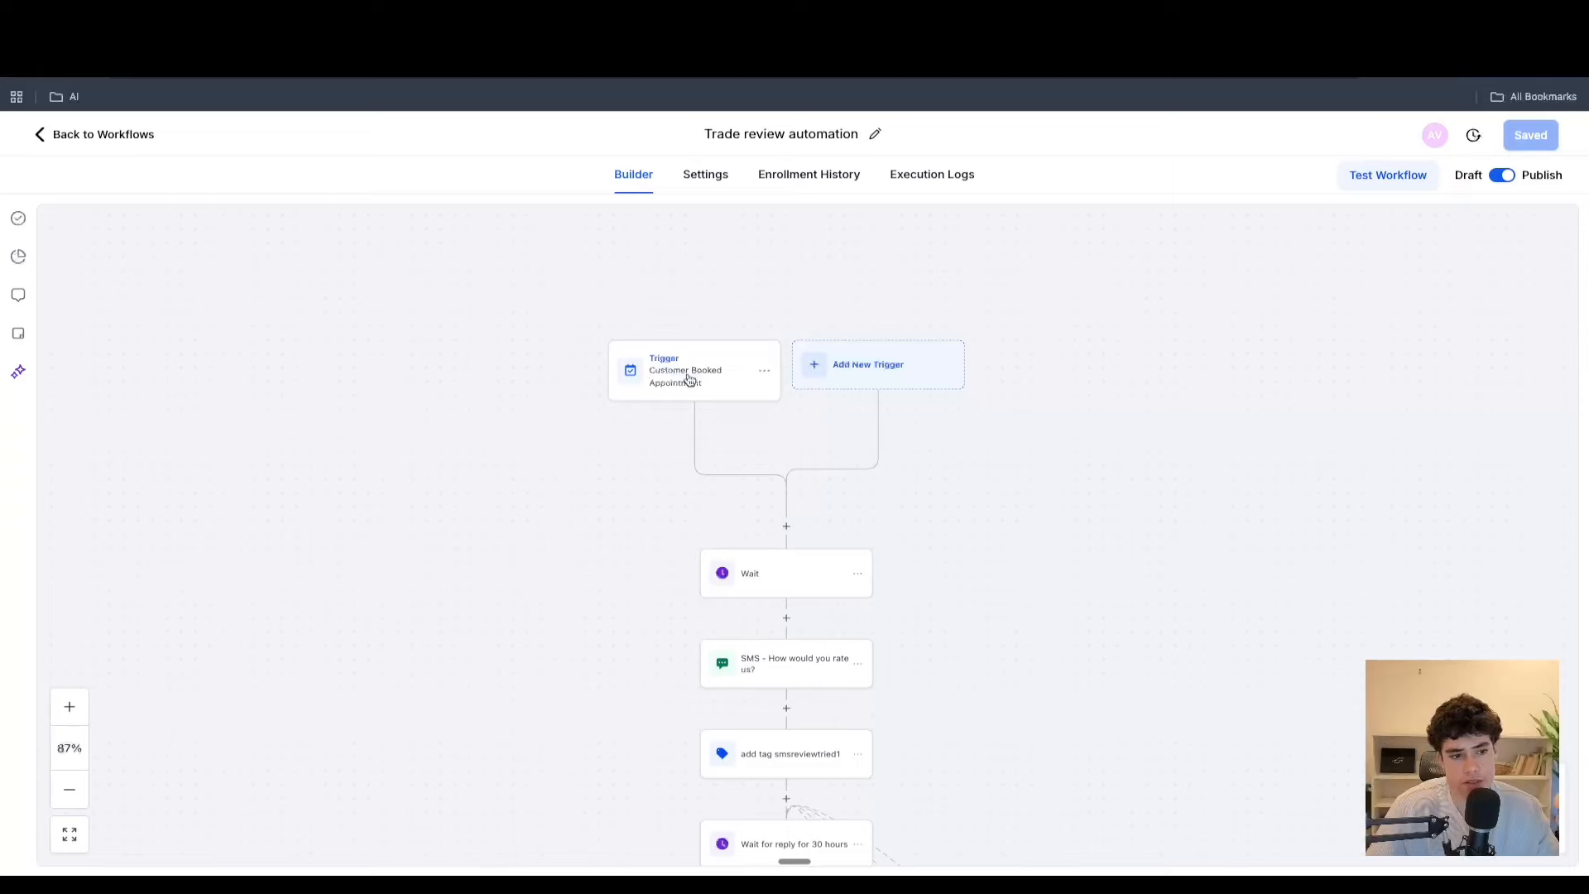
{"action": "left_click", "coordinate": [687, 378]}
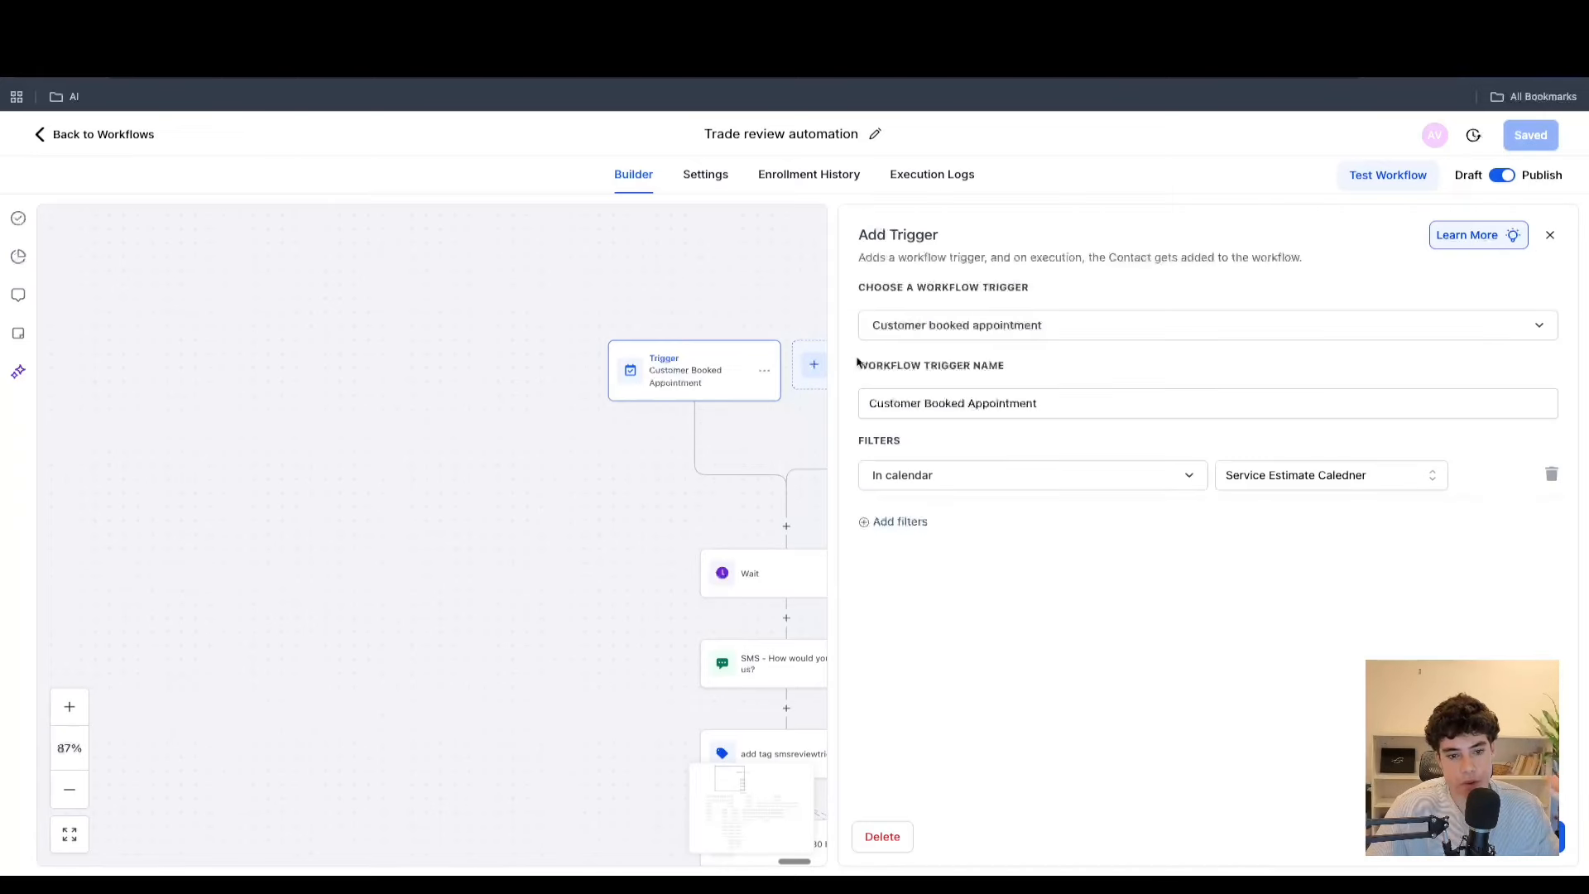
{"action": "left_click", "coordinate": [729, 576]}
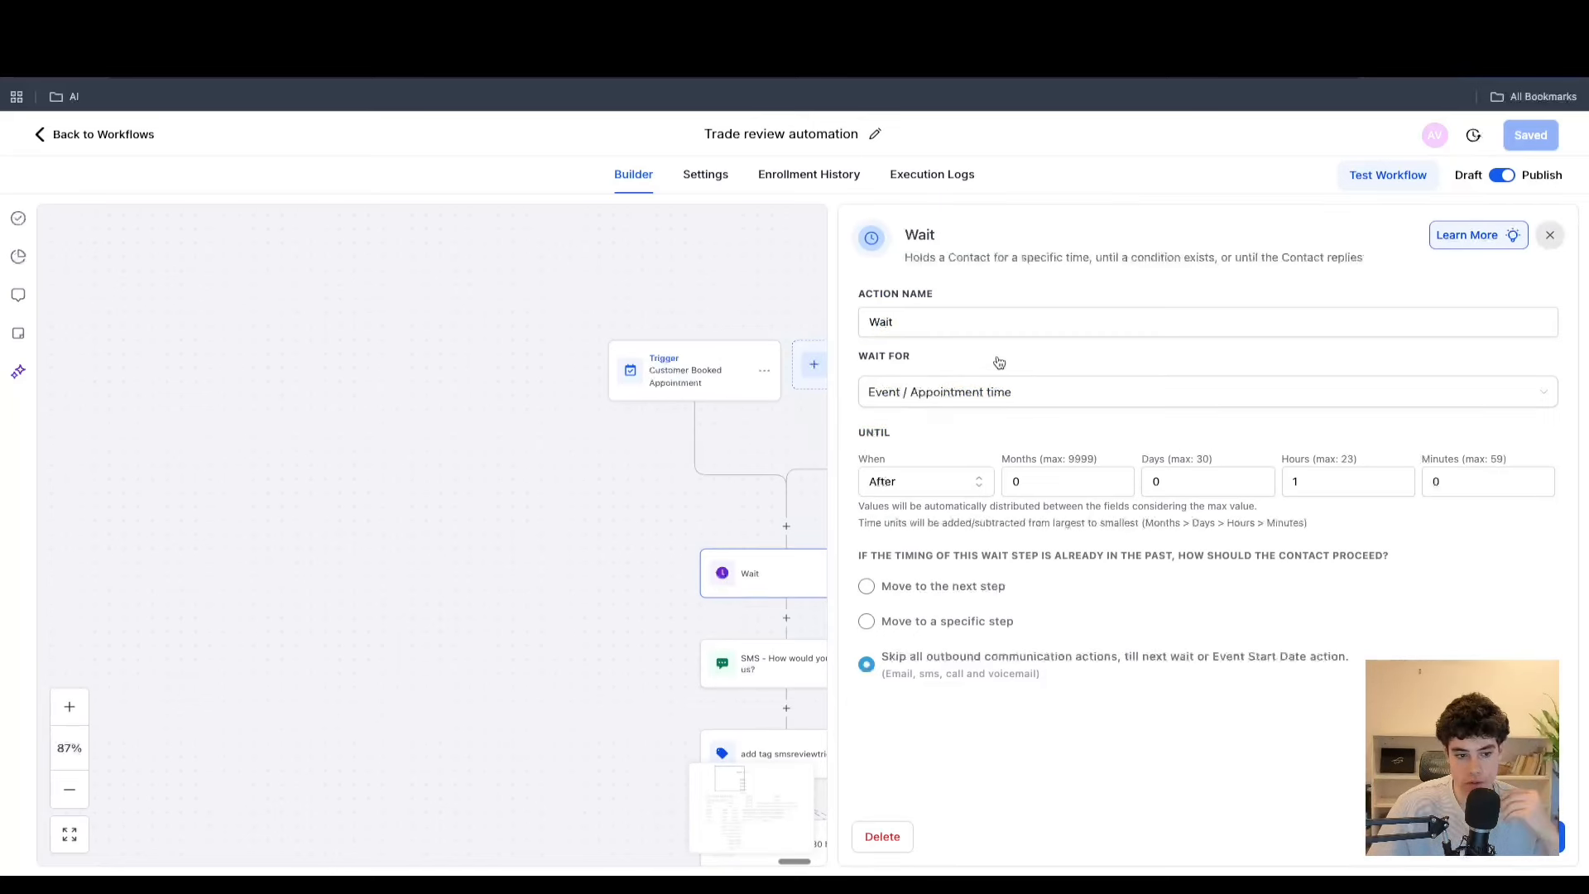
{"action": "left_click", "coordinate": [1550, 235]}
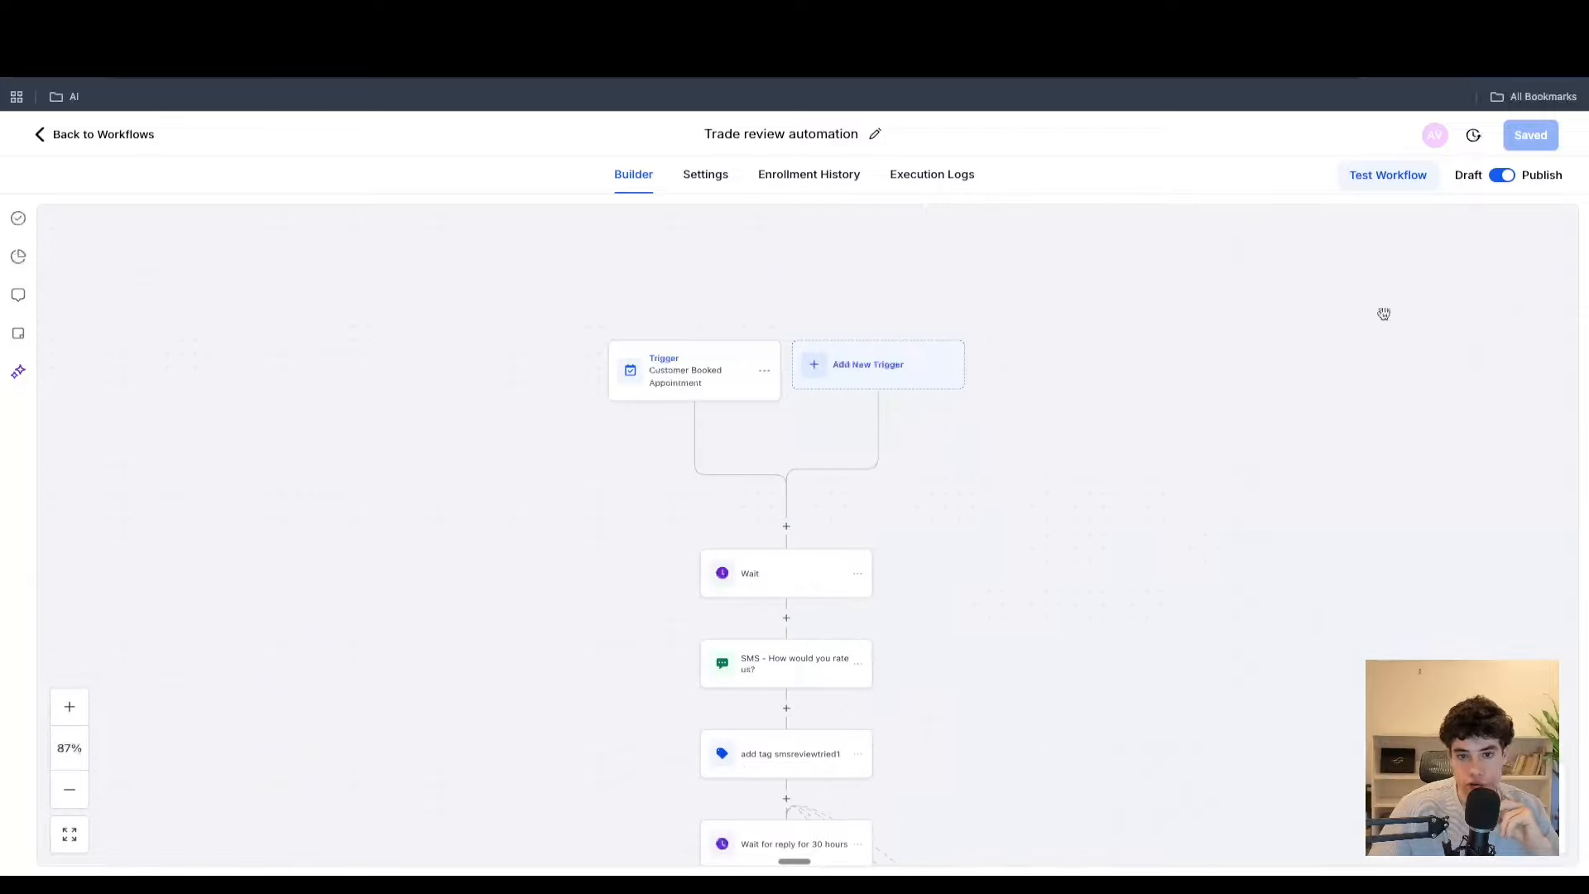
- Read the rating request message in the "SMS - How would you rate us?" action that follows the first Wait
{"action": "scroll", "coordinate": [766, 632], "scroll_direction": "down", "scroll_amount": 1}
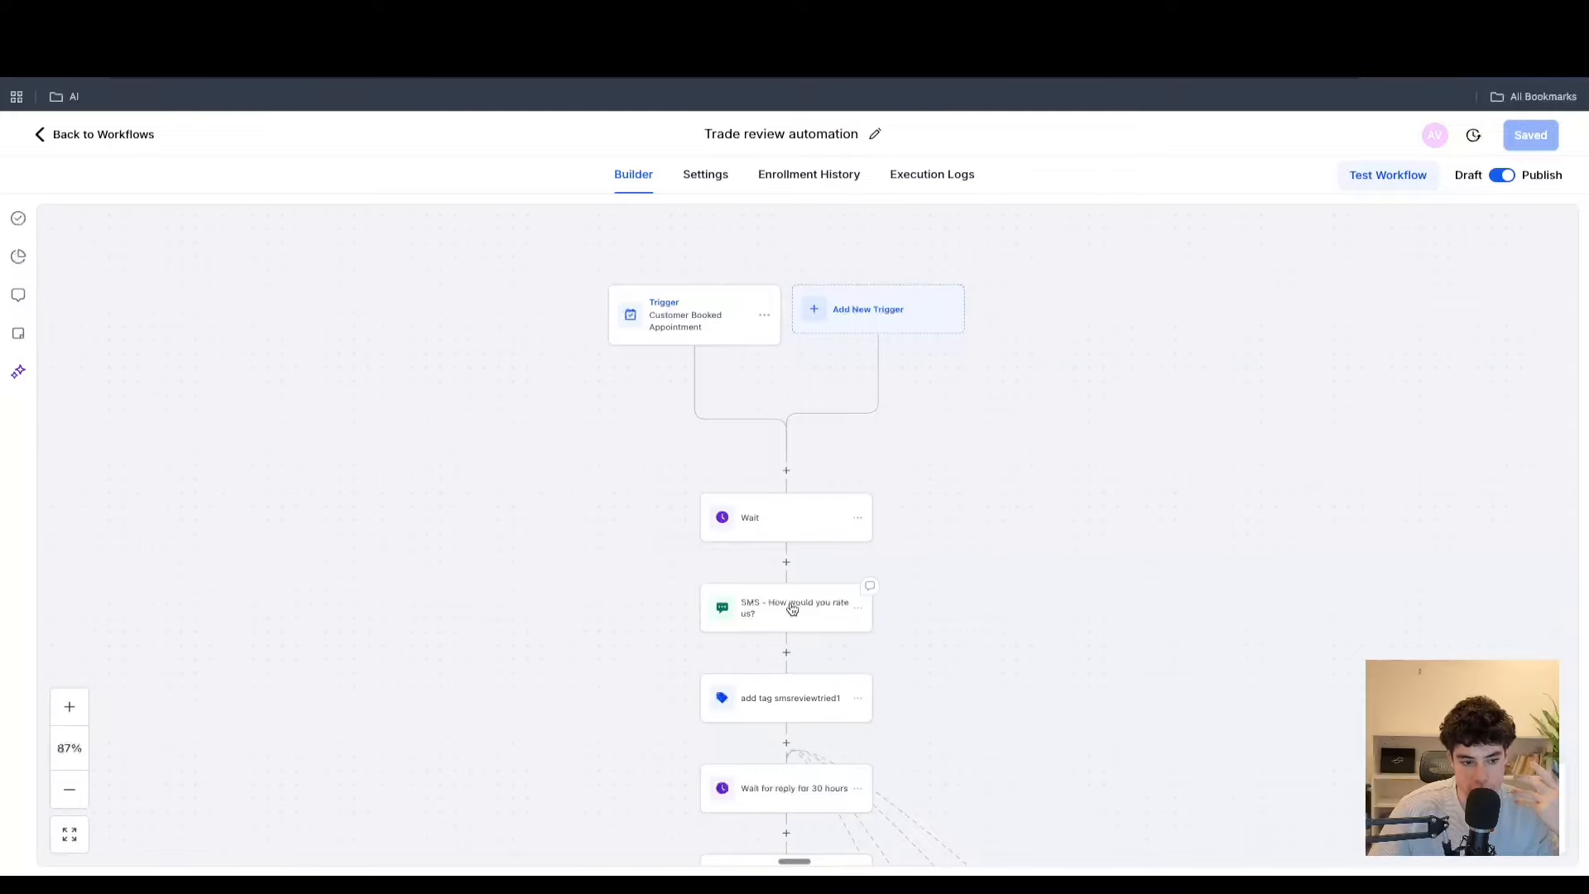
{"action": "left_click", "coordinate": [792, 609]}
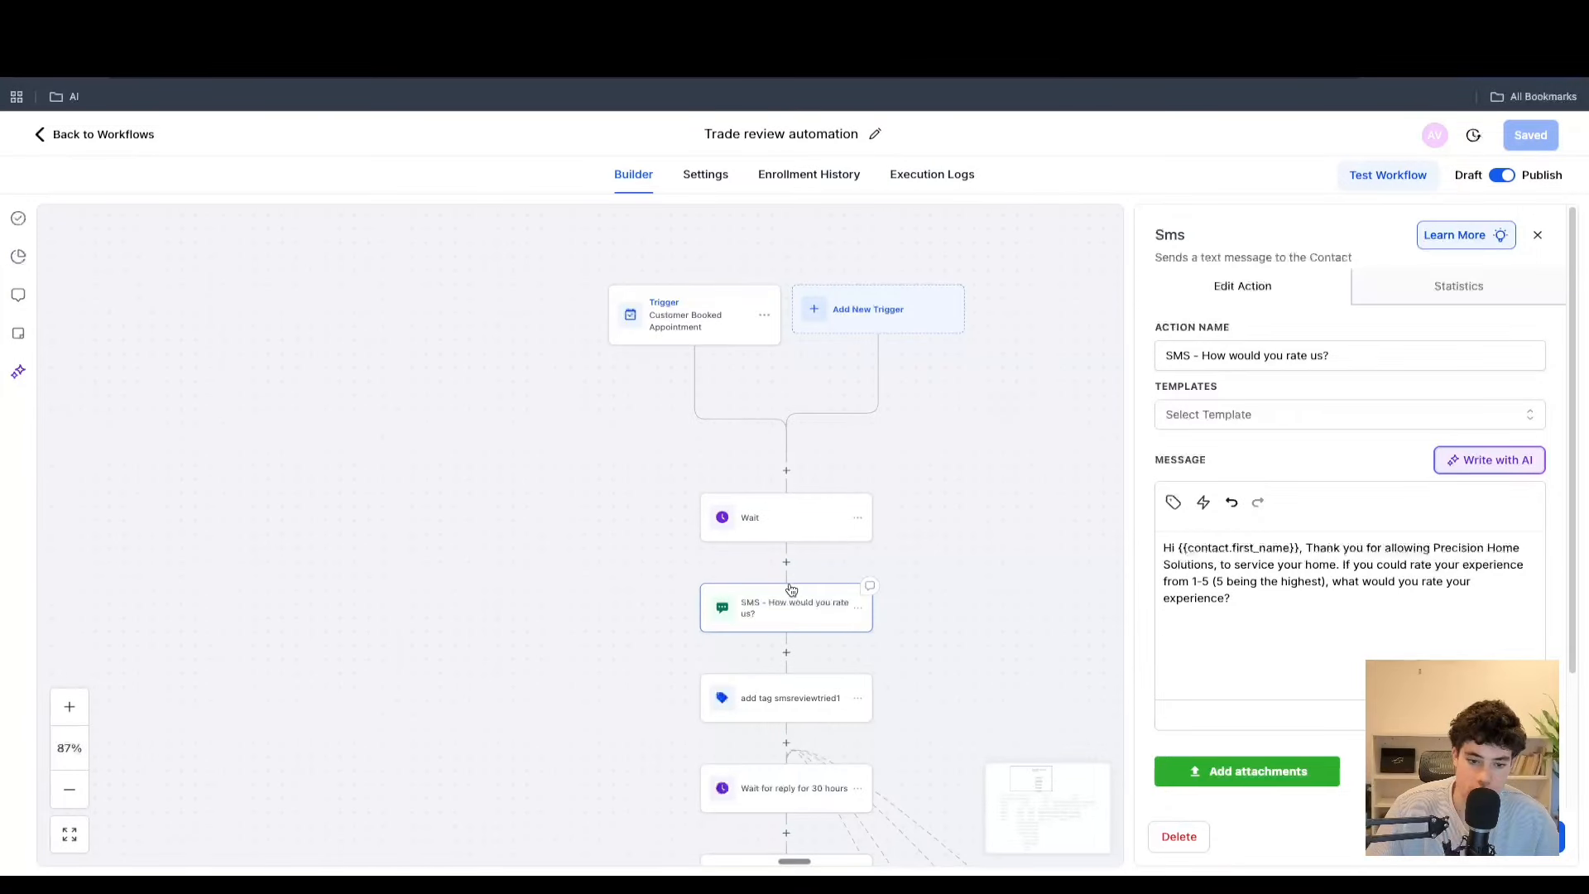
{"action": "left_click", "coordinate": [1536, 235]}
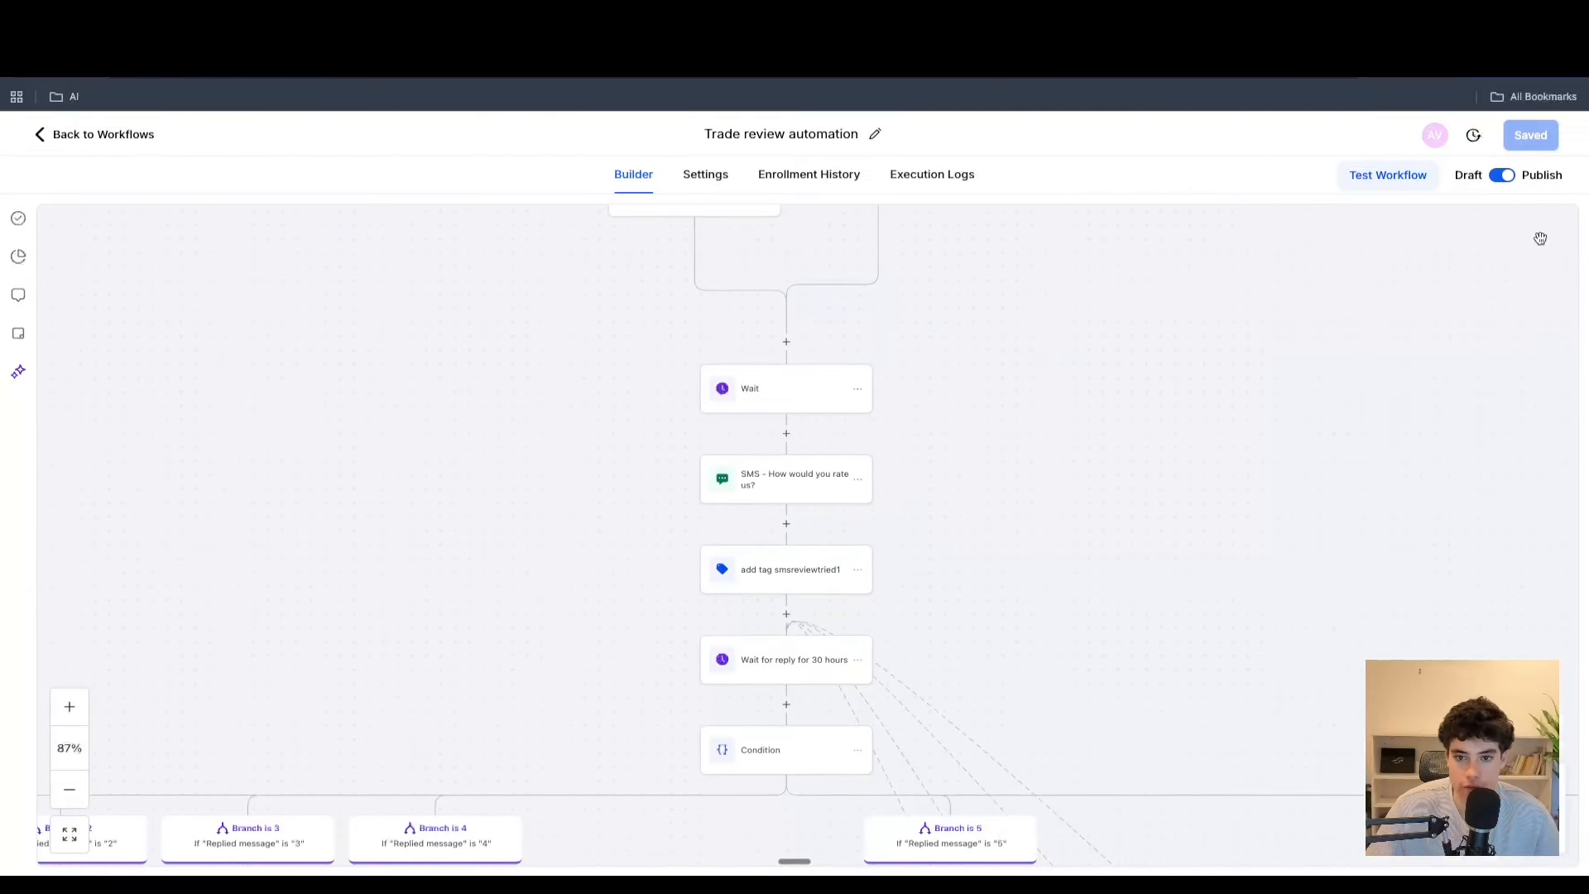
- Examine the branches for replied ratings and read the message in the "SMS - missed the mark 1-3" action
{"action": "scroll", "coordinate": [828, 587], "scroll_direction": "down", "scroll_amount": 1}
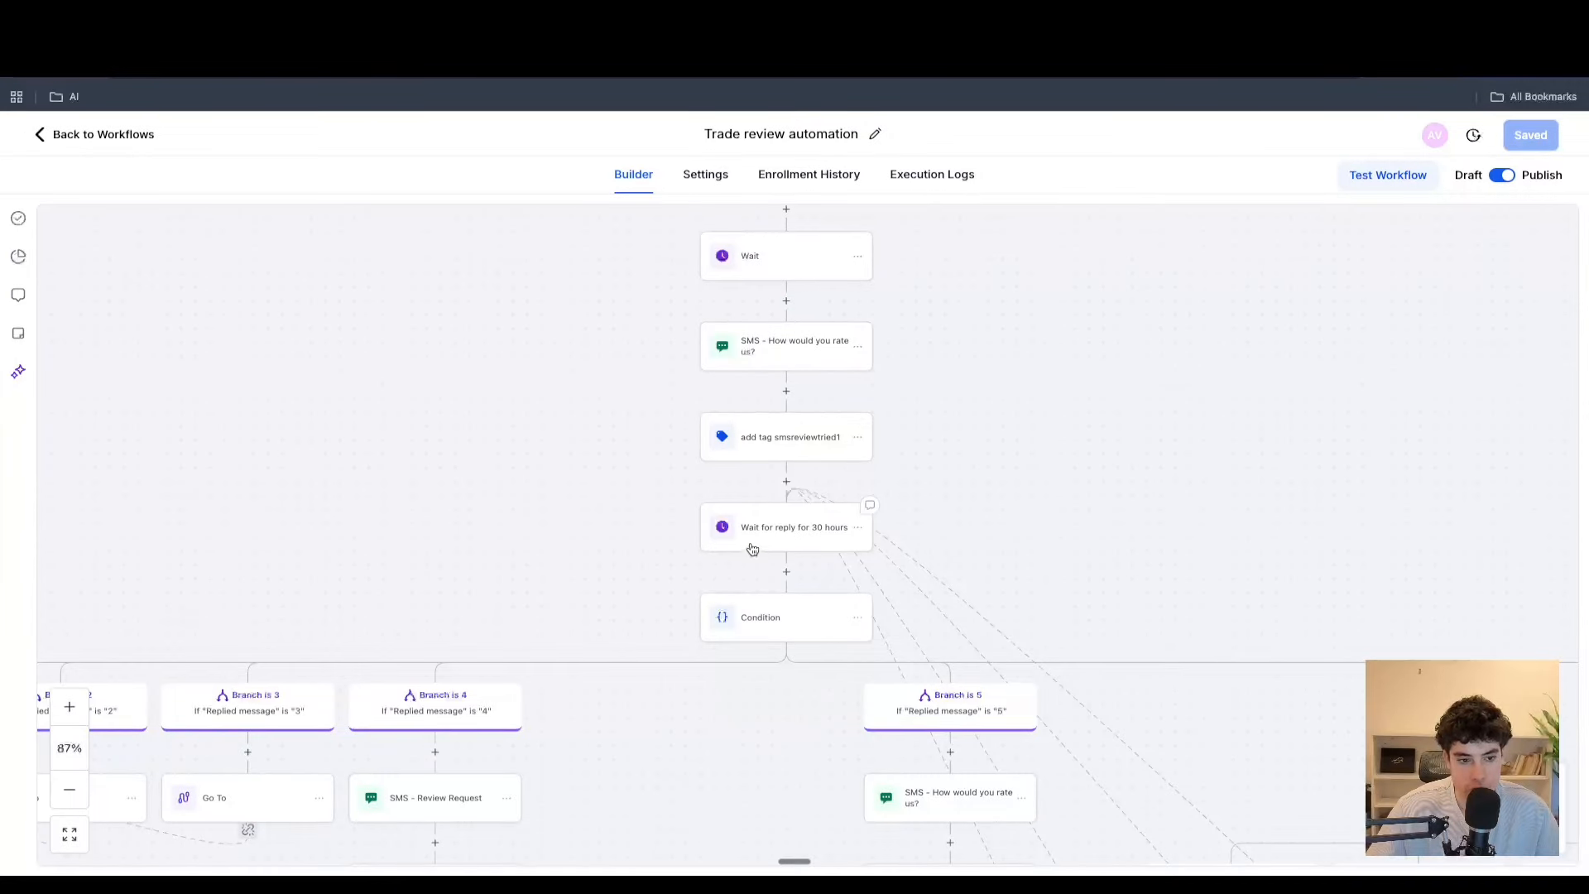
{"action": "scroll", "coordinate": [831, 575], "scroll_direction": "left", "scroll_amount": 7}
{"action": "scroll", "coordinate": [830, 574], "scroll_direction": "down", "scroll_amount": 2}
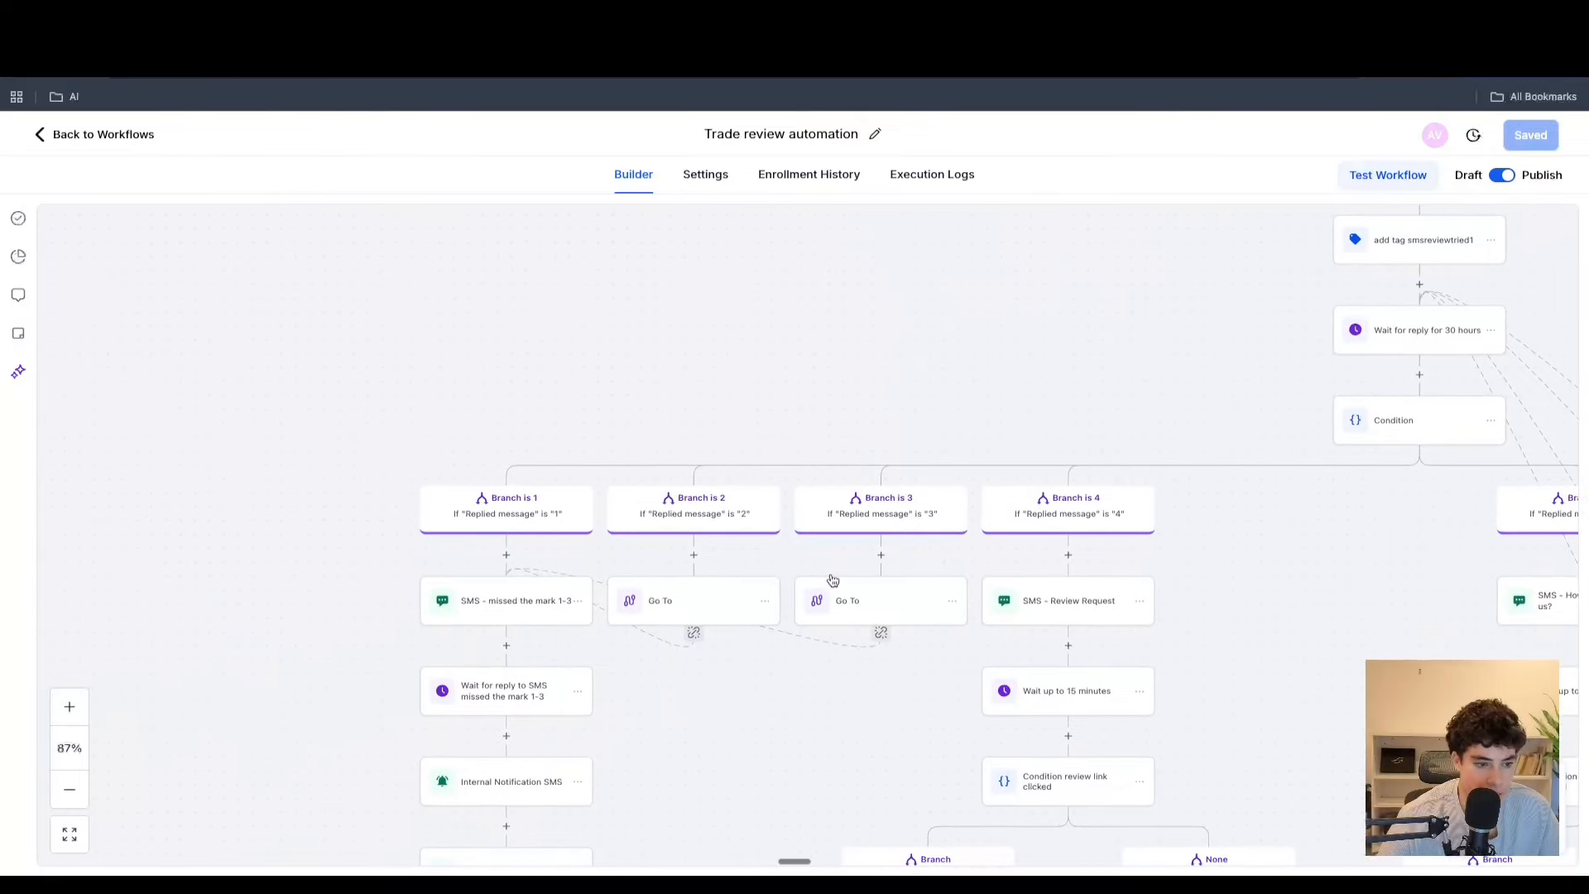
{"action": "scroll", "coordinate": [578, 521], "scroll_direction": "down", "scroll_amount": 1}
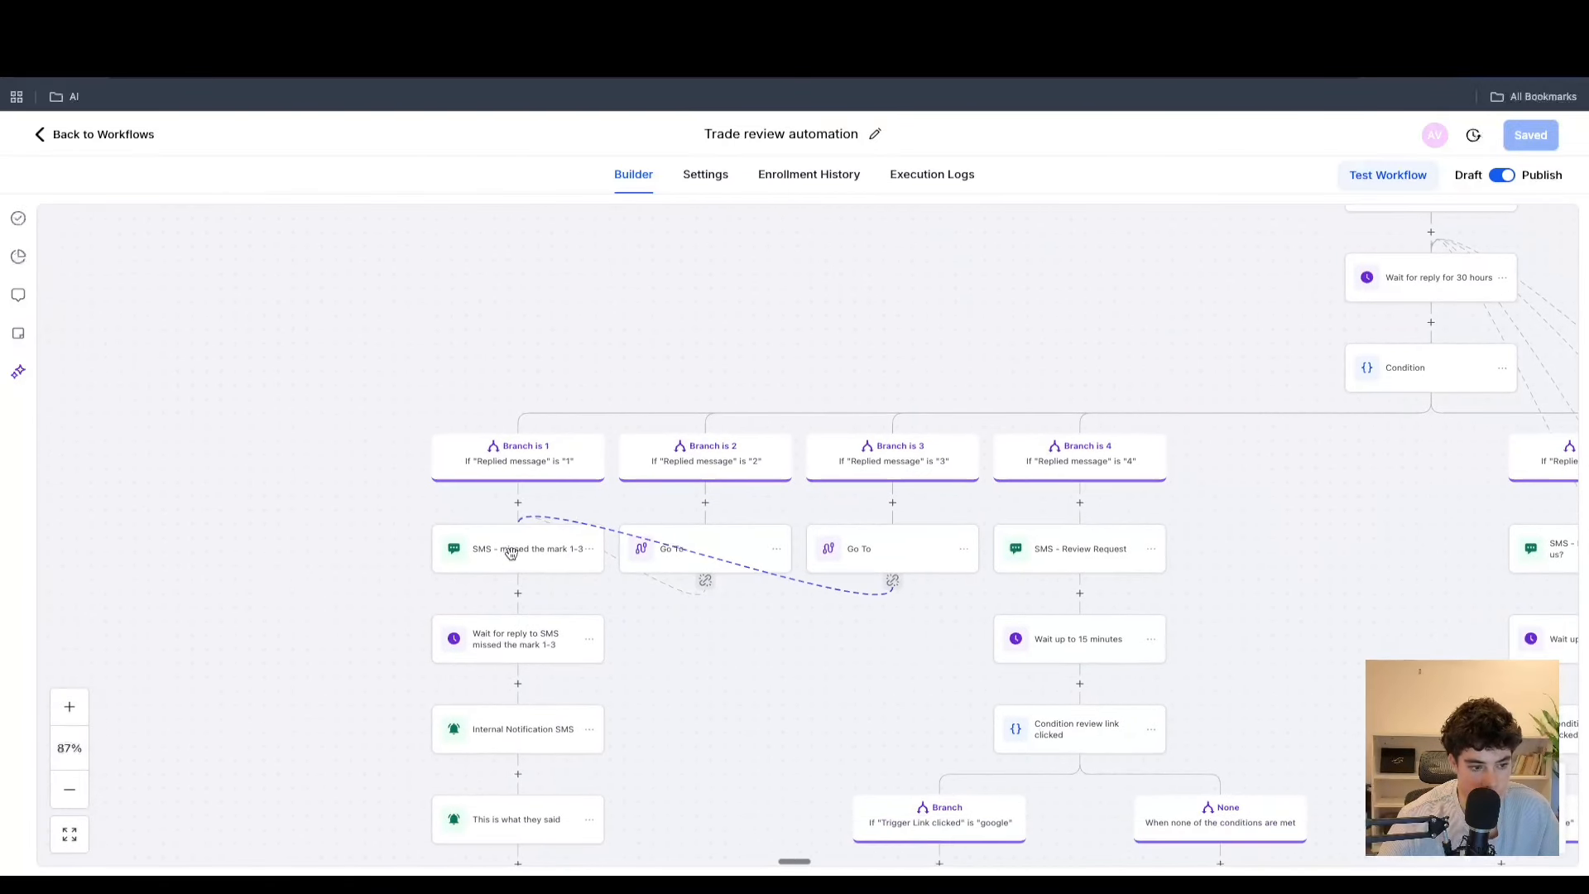
{"action": "left_click", "coordinate": [513, 557]}
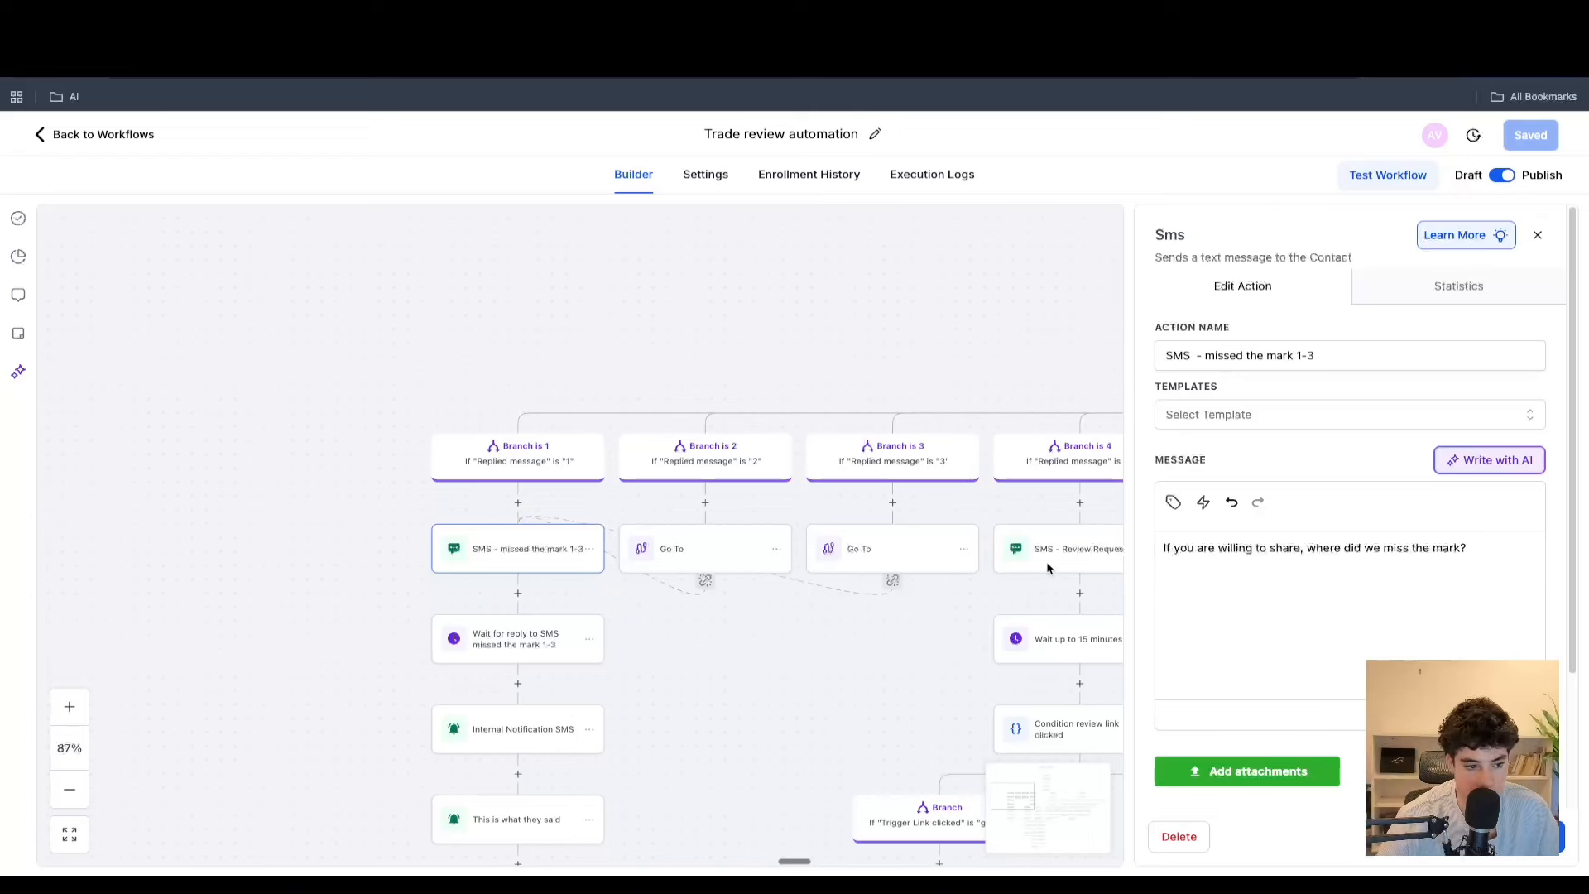
{"action": "left_click", "coordinate": [1539, 235]}
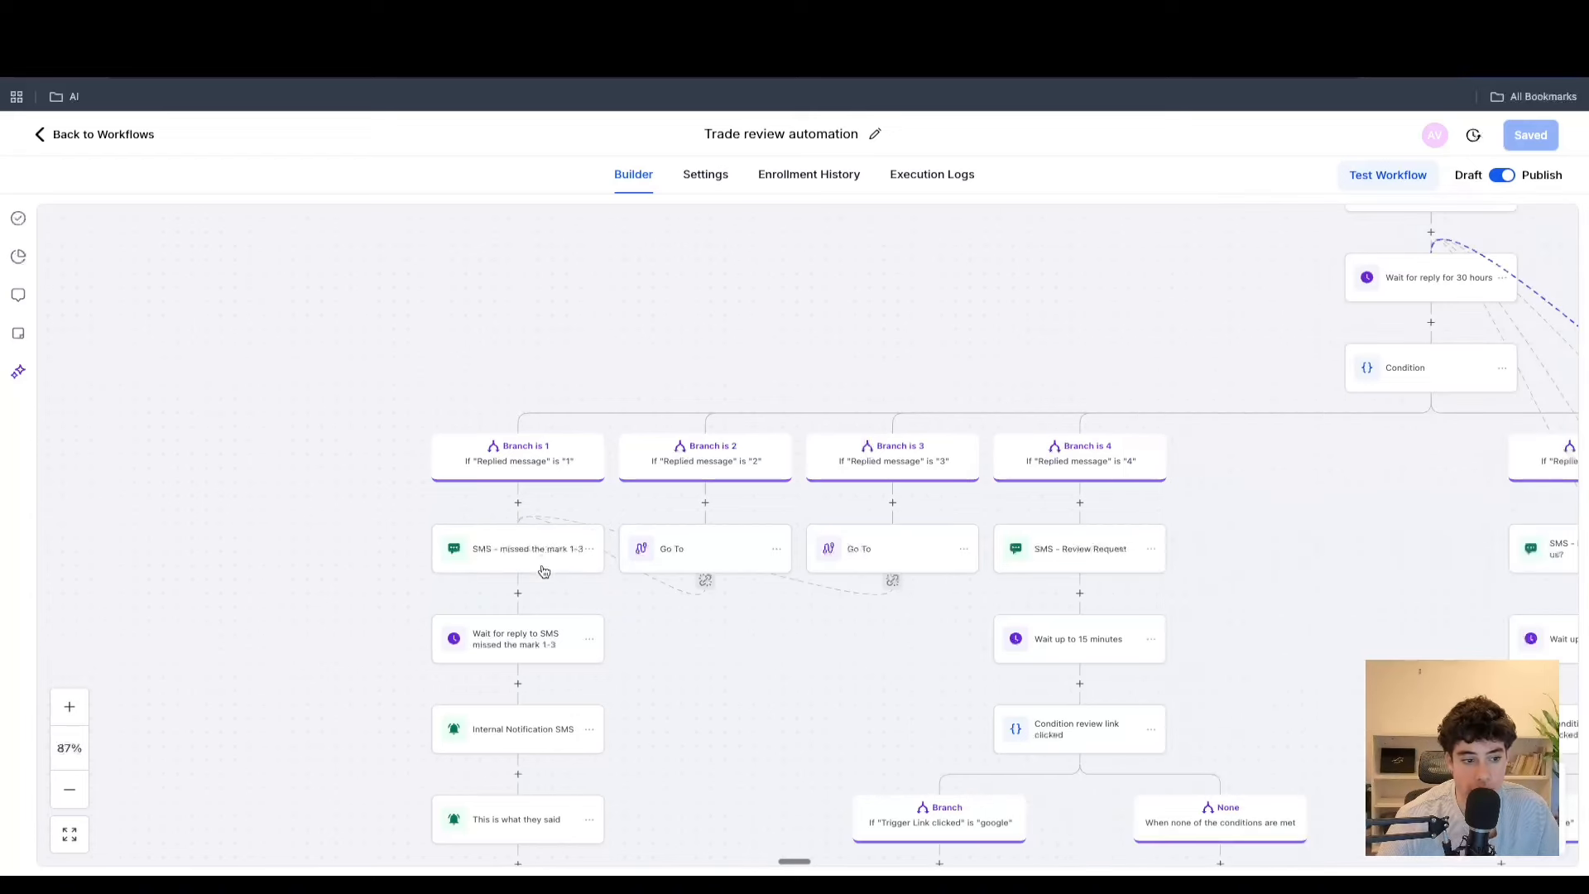
- Review the recipient settings and messages of the Internal Notification SMS and "This is what they said" actions in the rating 1 branch
{"action": "scroll", "coordinate": [560, 538], "scroll_direction": "down", "scroll_amount": 2}
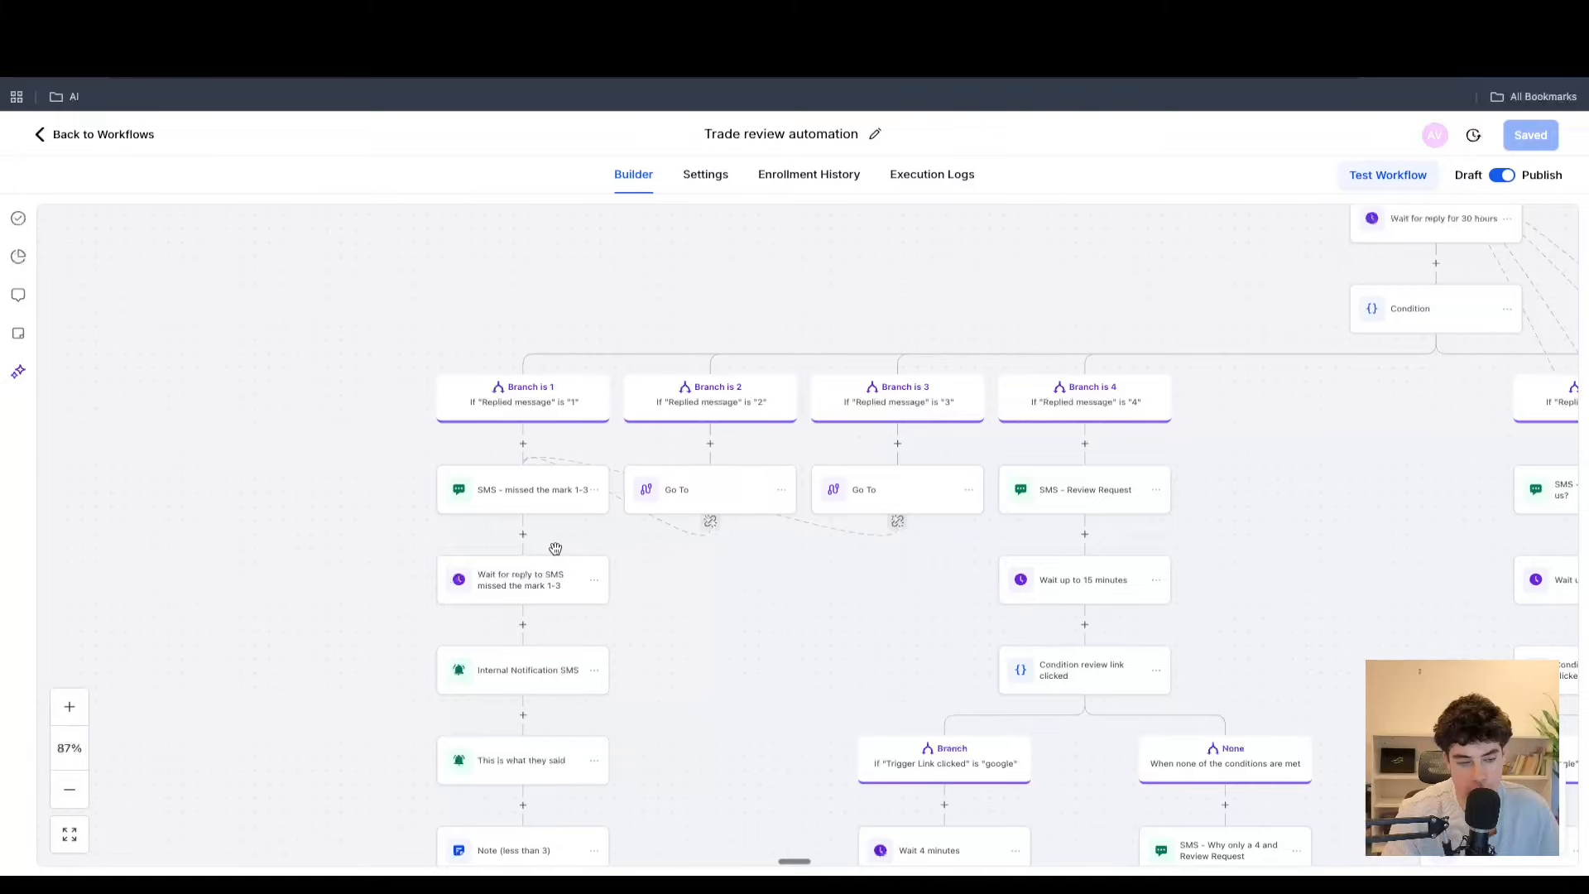
{"action": "scroll", "coordinate": [555, 549], "scroll_direction": "down", "scroll_amount": 2}
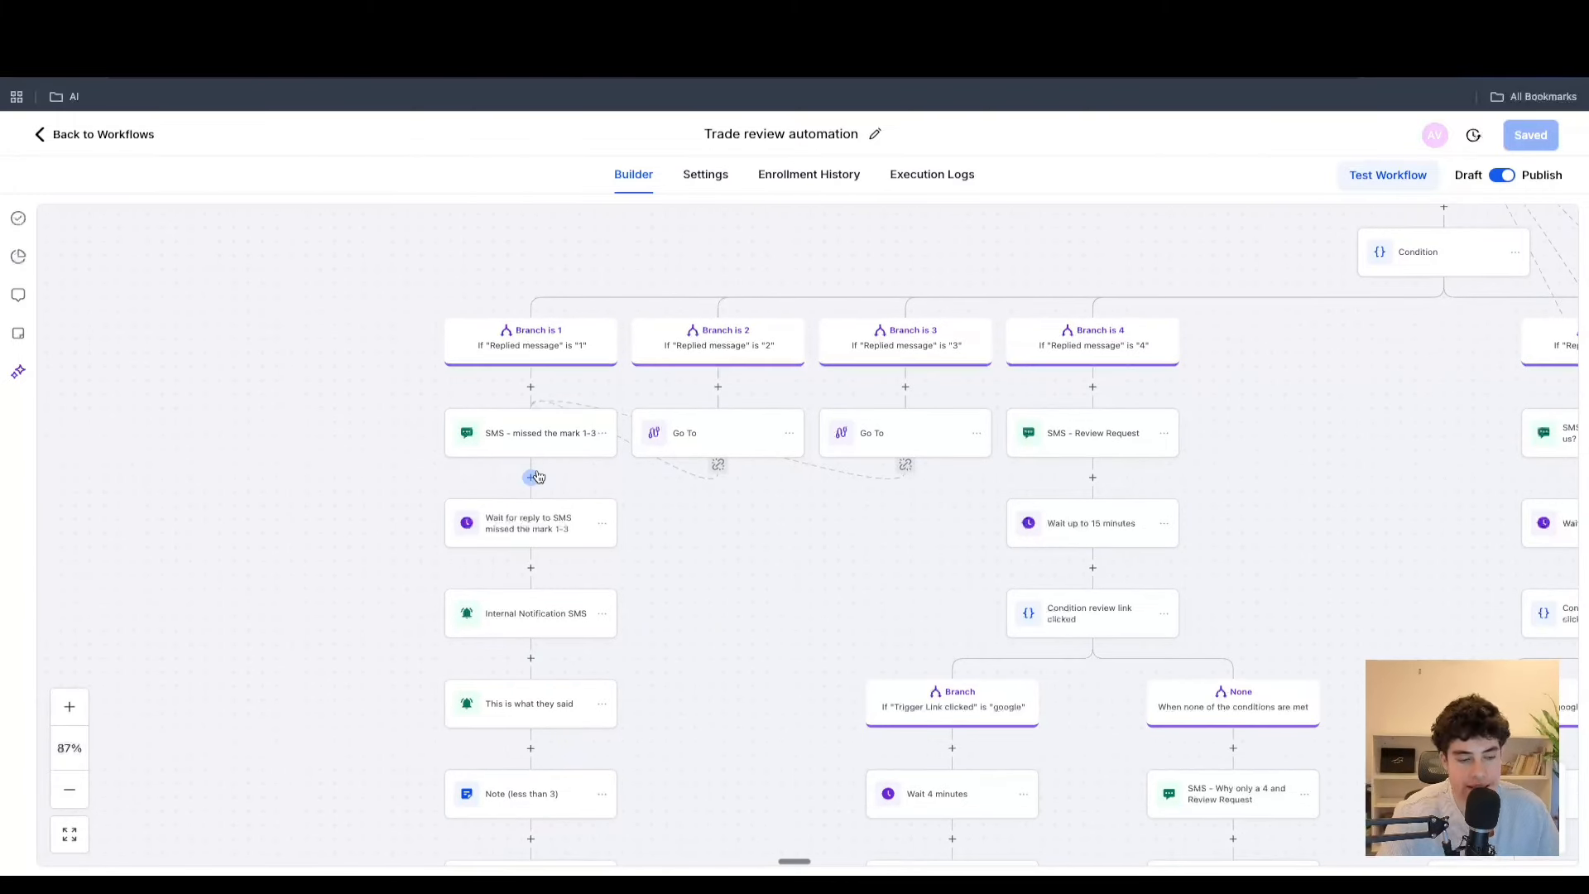
{"action": "scroll", "coordinate": [538, 477], "scroll_direction": "down", "scroll_amount": 2}
{"action": "left_click", "coordinate": [542, 546]}
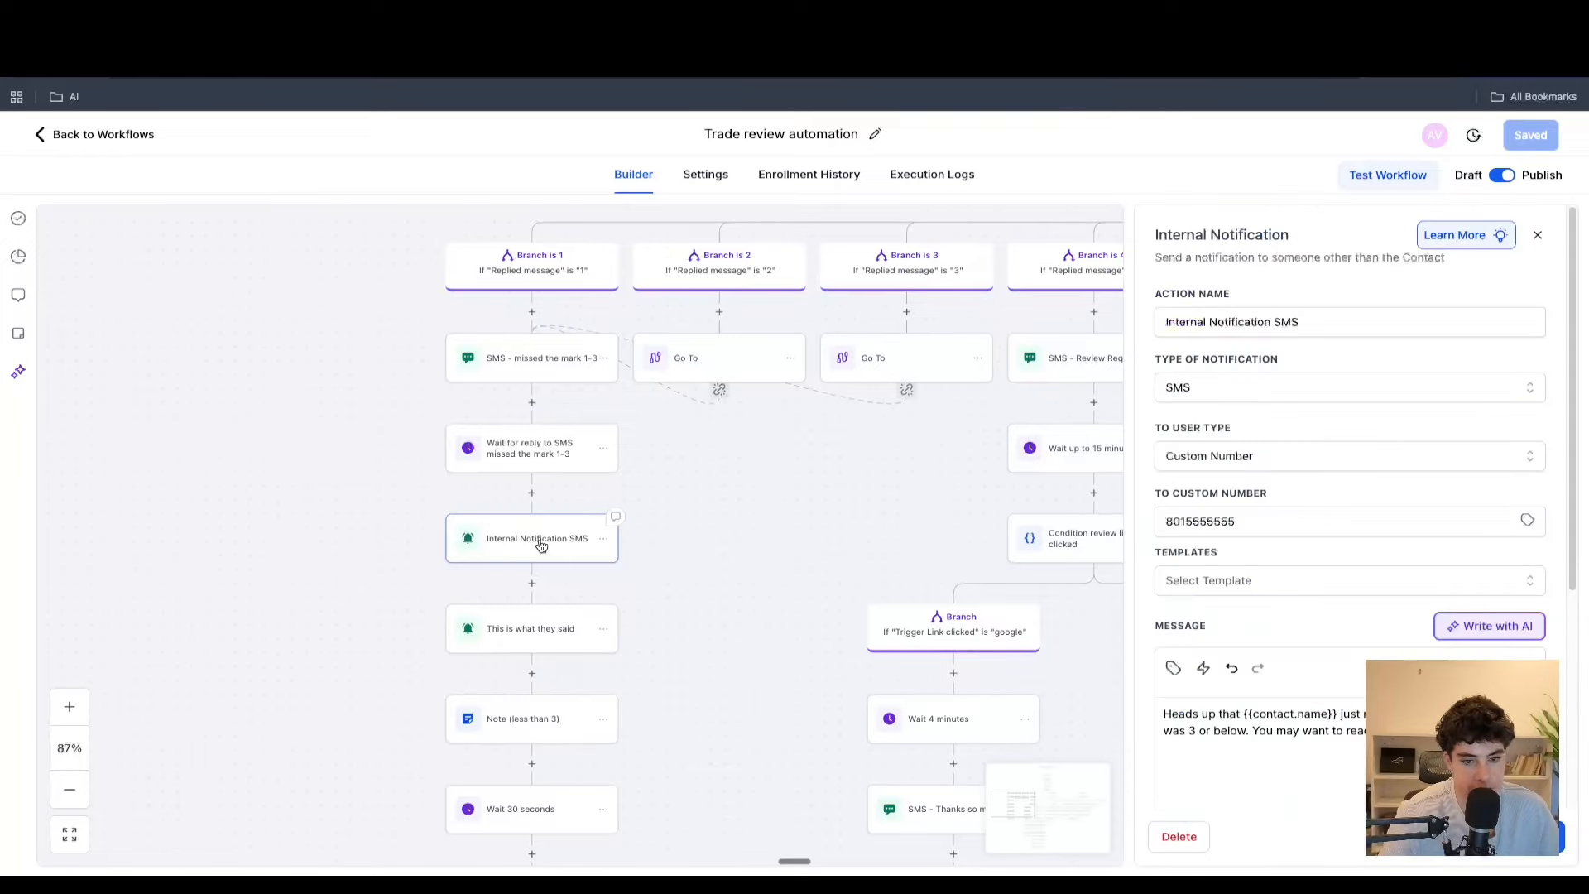
{"action": "scroll", "coordinate": [1349, 496], "scroll_direction": "down", "scroll_amount": 1}
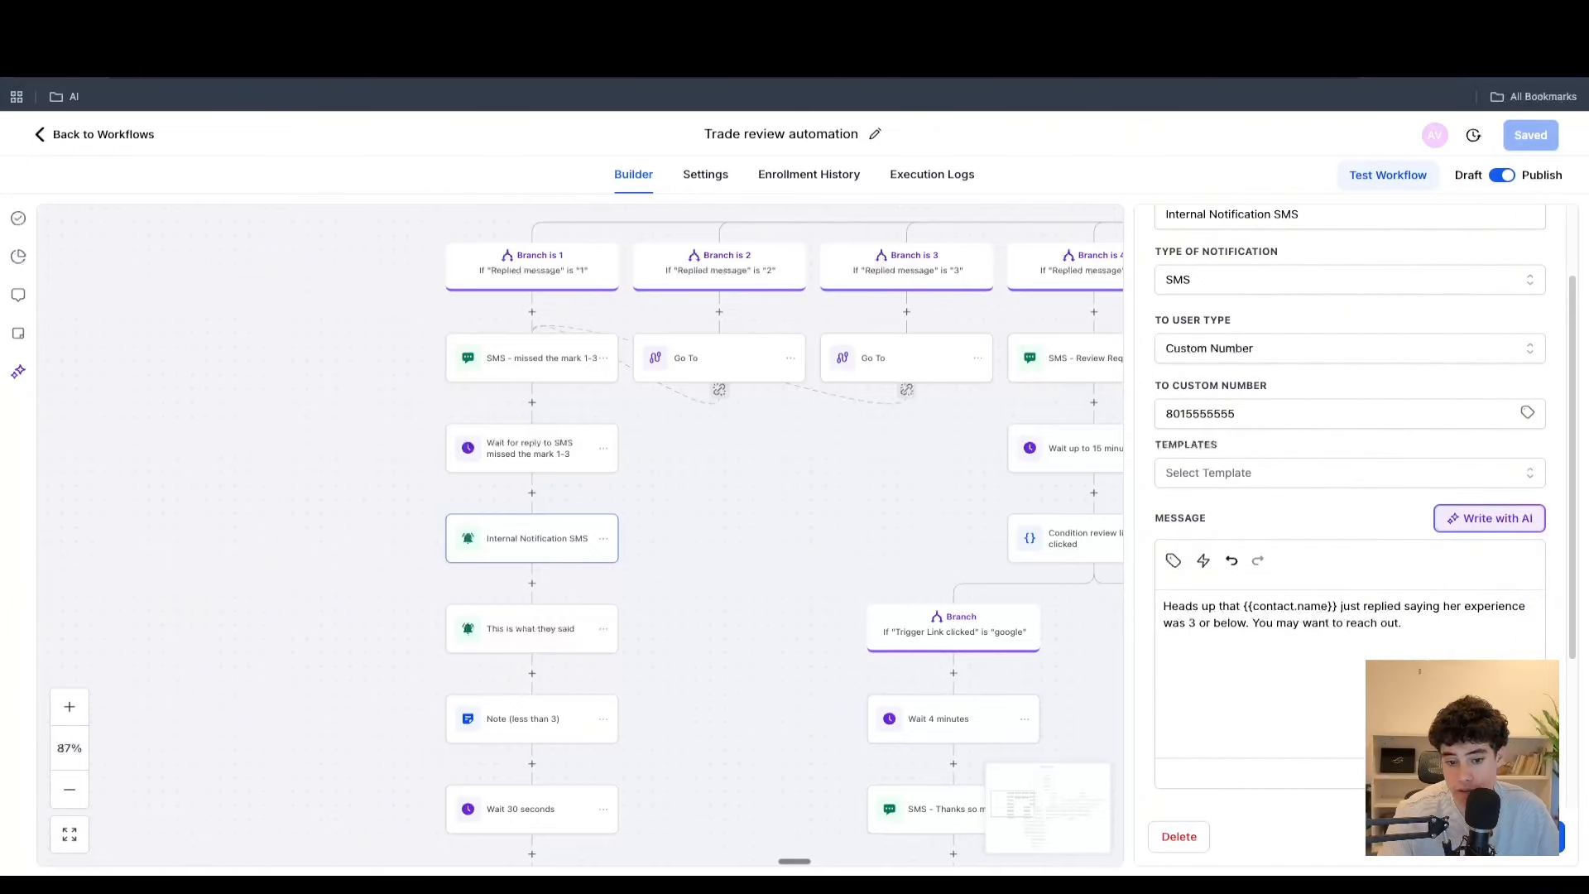
{"action": "left_click", "coordinate": [527, 622]}
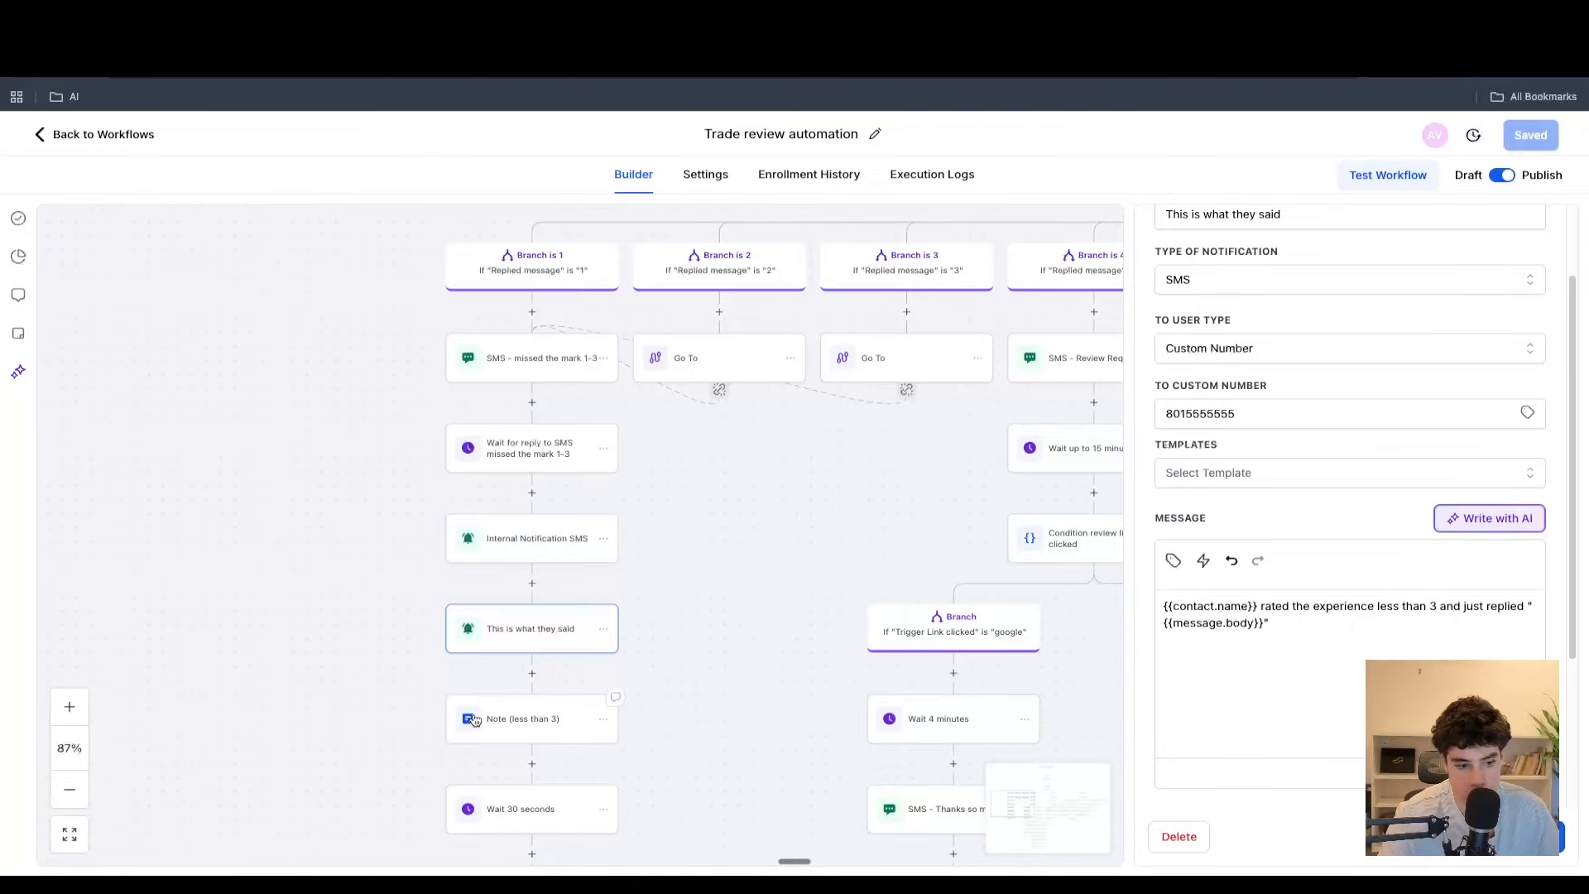
- Review the "Note (less than 3)" text, the Wait 30 seconds delay and the "SMS - Pass along to management" message
{"action": "scroll", "coordinate": [530, 629], "scroll_direction": "down", "scroll_amount": 1}
{"action": "left_click", "coordinate": [524, 604]}
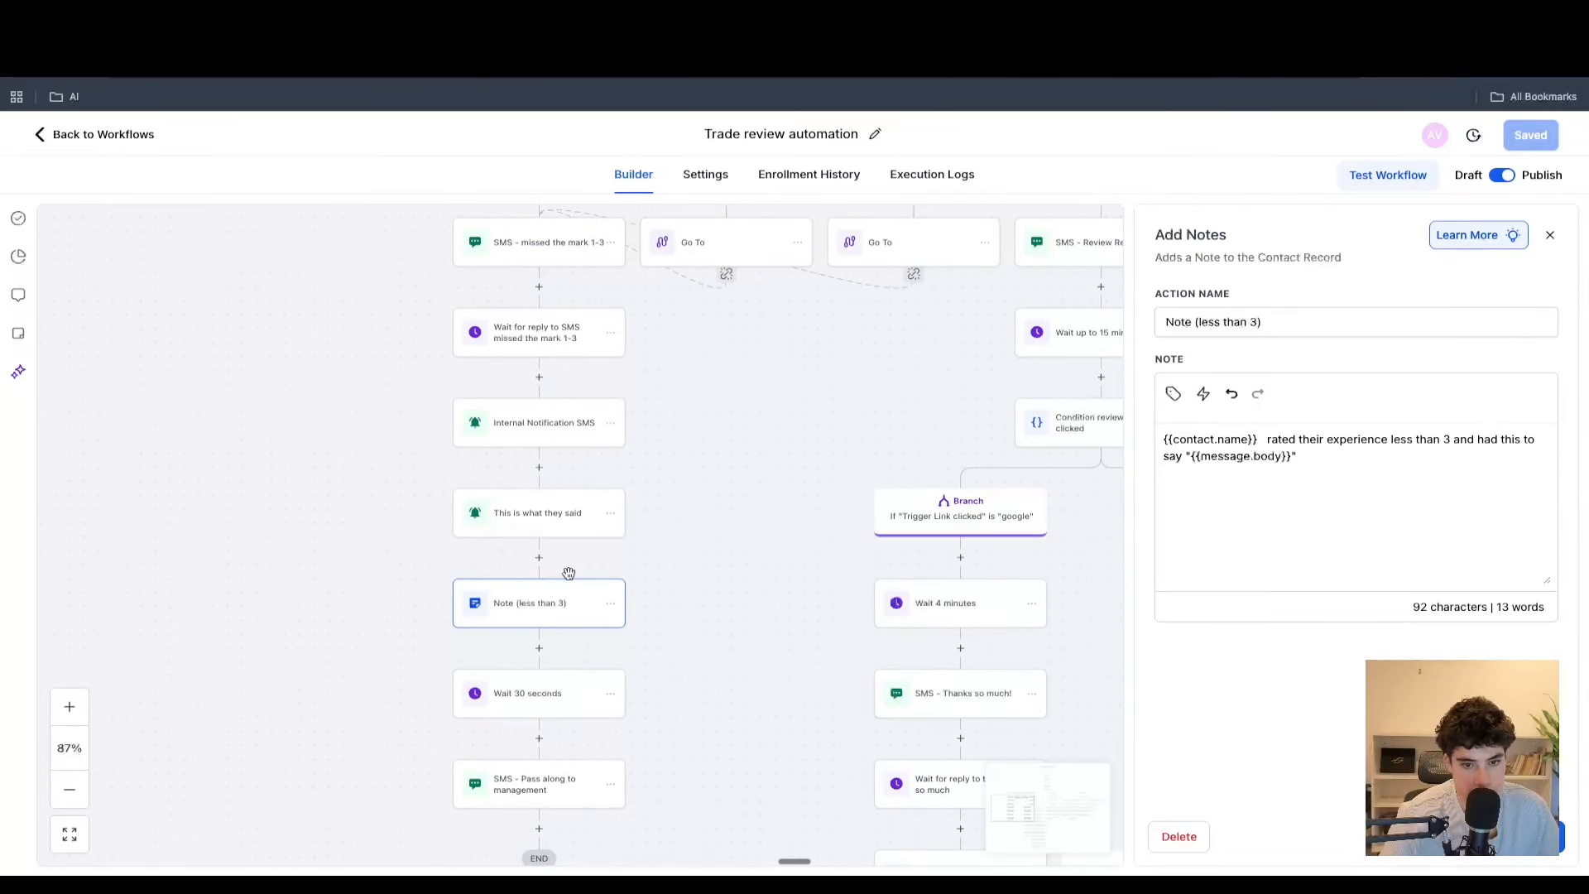
{"action": "scroll", "coordinate": [569, 572], "scroll_direction": "down", "scroll_amount": 1}
{"action": "left_click", "coordinate": [512, 615]}
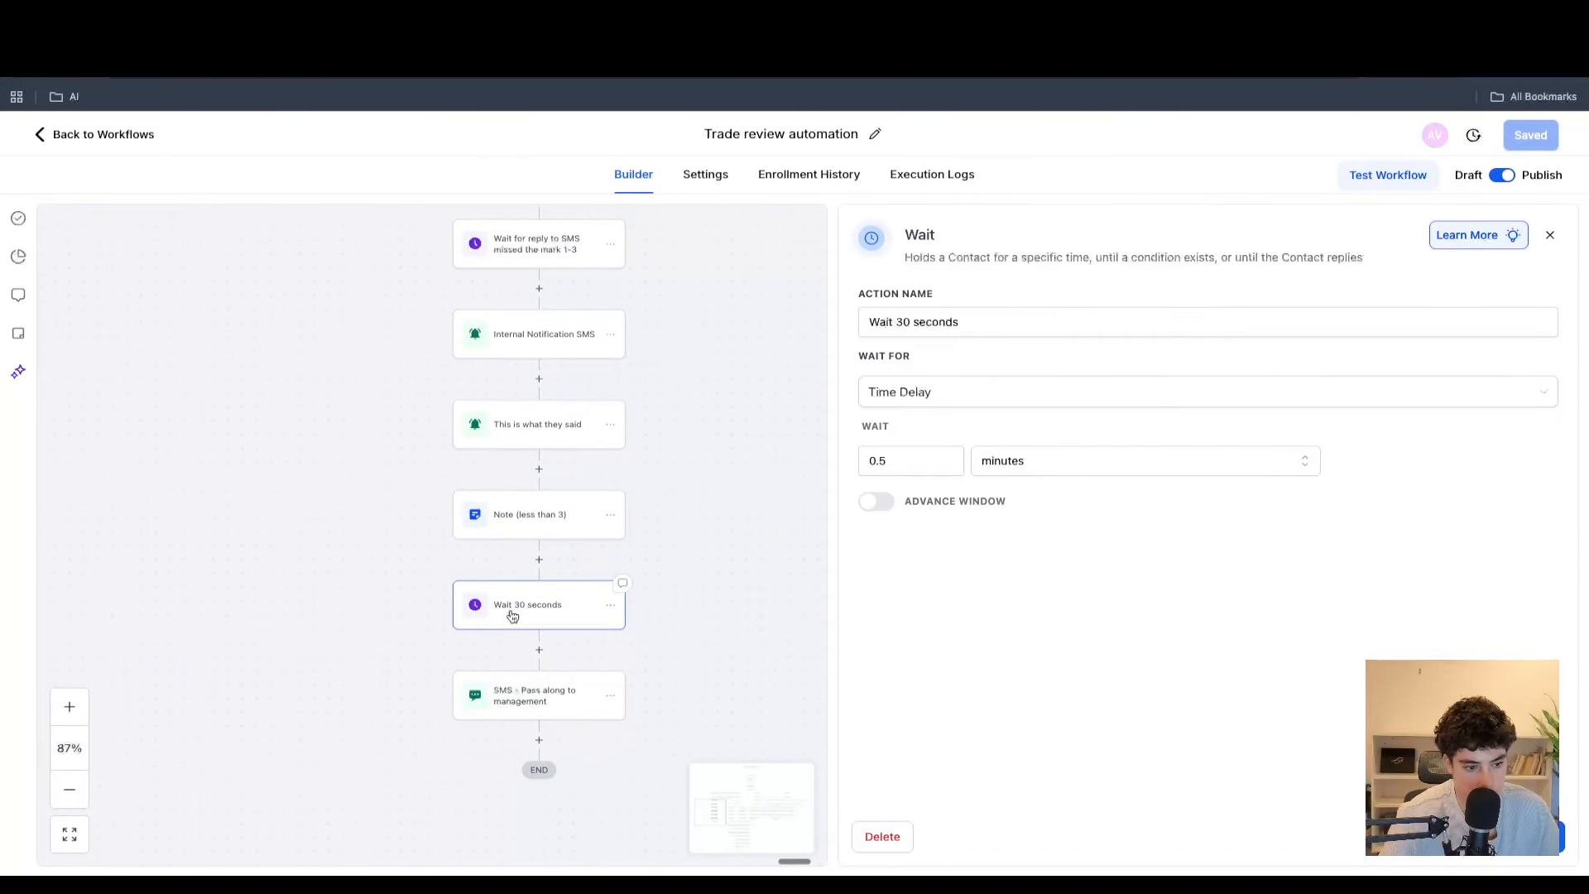
{"action": "left_click", "coordinate": [520, 699]}
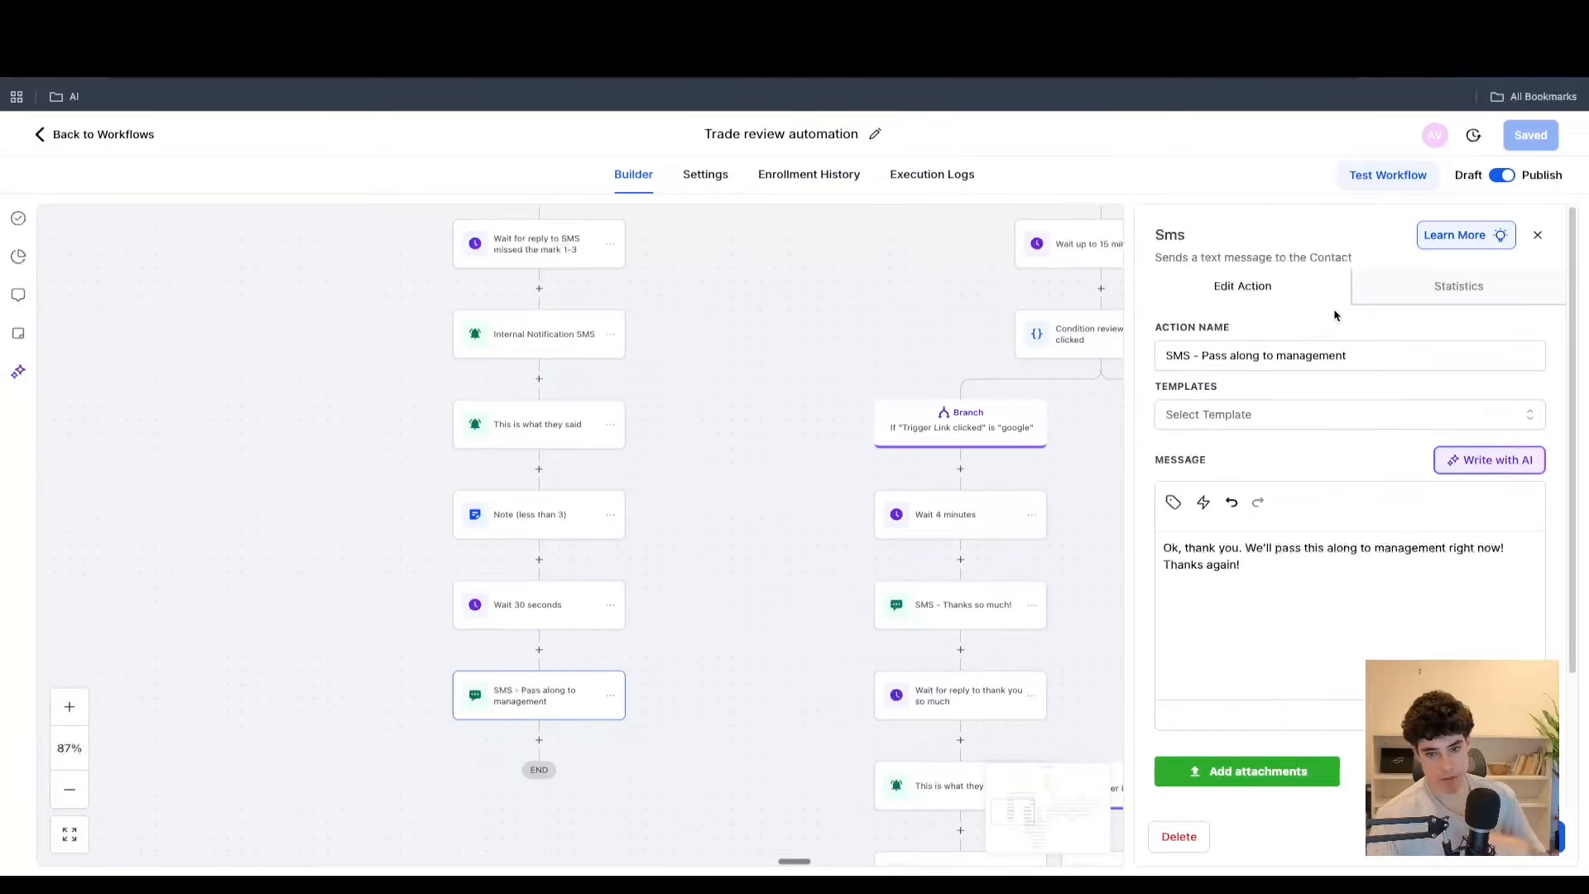
{"action": "left_click", "coordinate": [1537, 235]}
- Inspect the message and Google review link in the "SMS - Review Request" action of the rating 4 branch
{"action": "scroll", "coordinate": [858, 591], "scroll_direction": "up", "scroll_amount": 5}
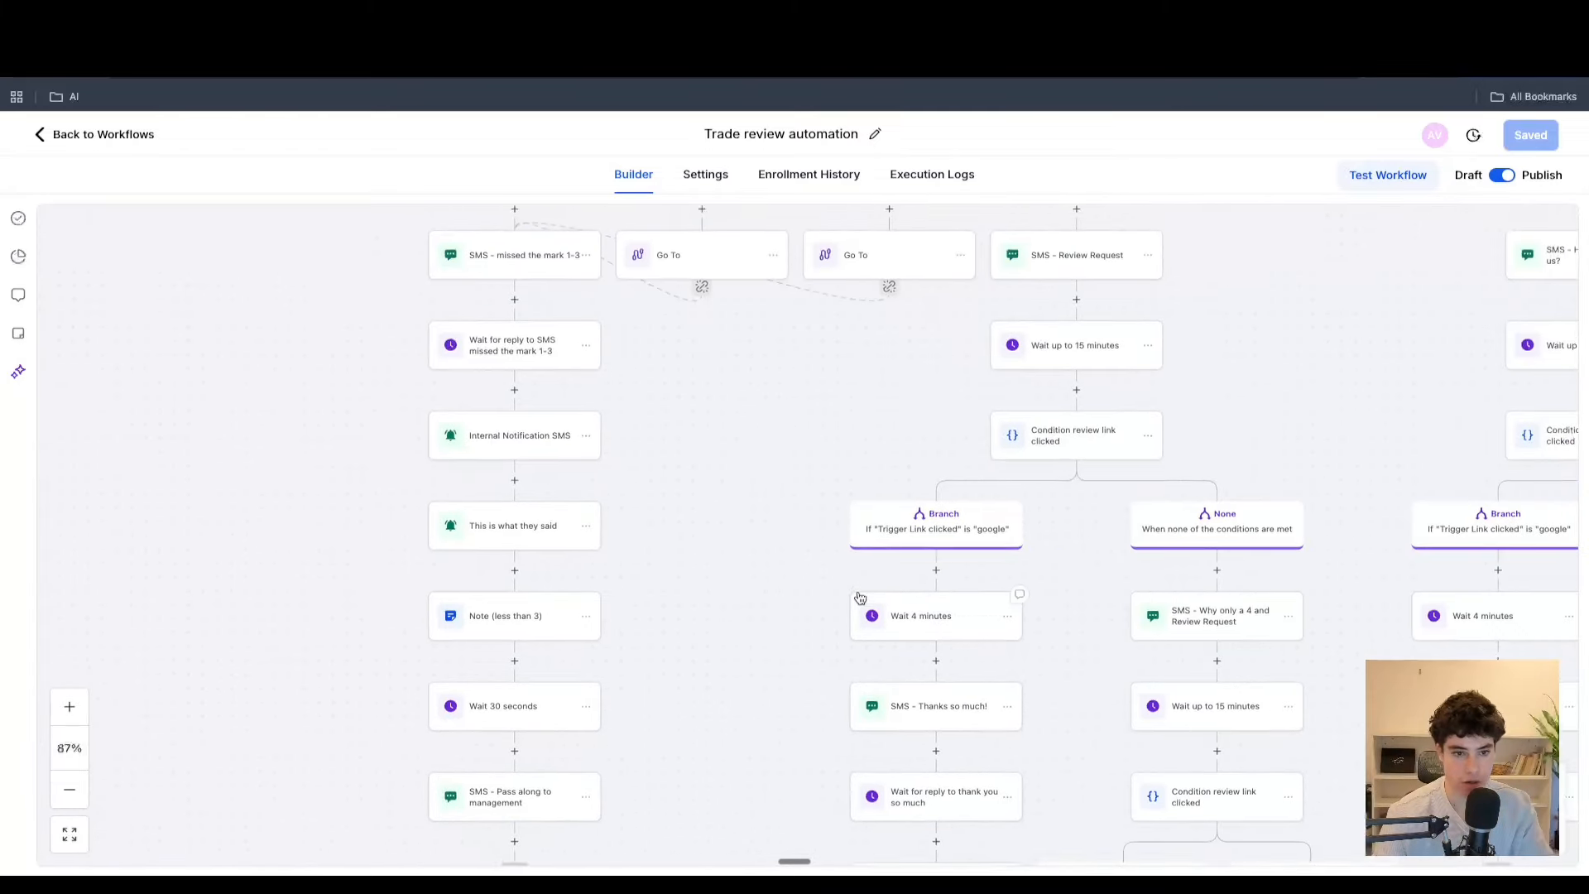
{"action": "scroll", "coordinate": [860, 597], "scroll_direction": "up", "scroll_amount": 4}
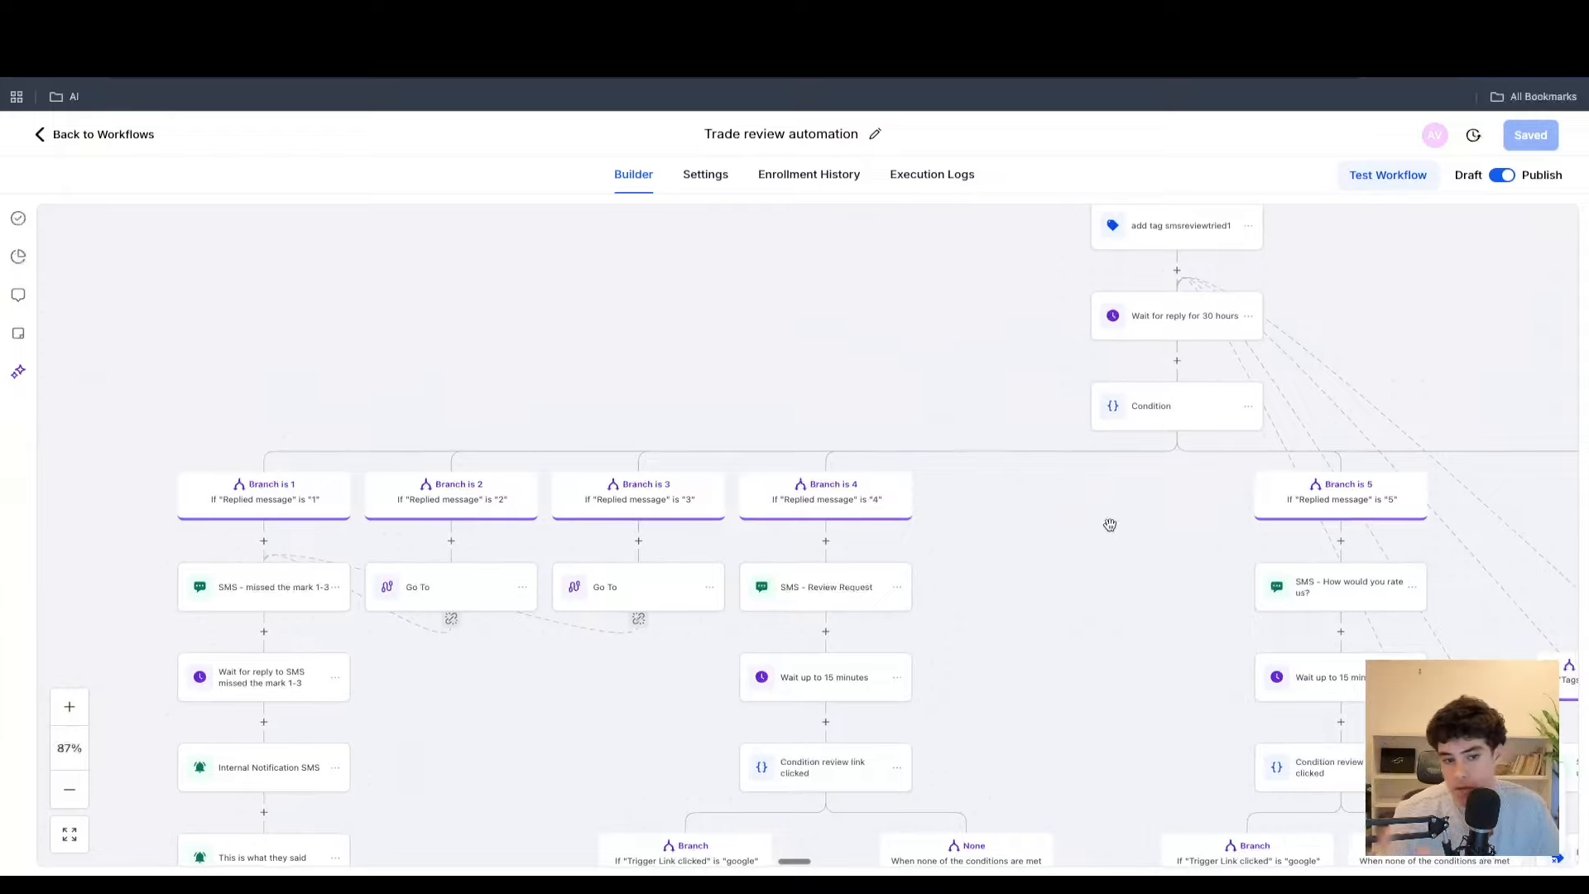
{"action": "left_click", "coordinate": [819, 586]}
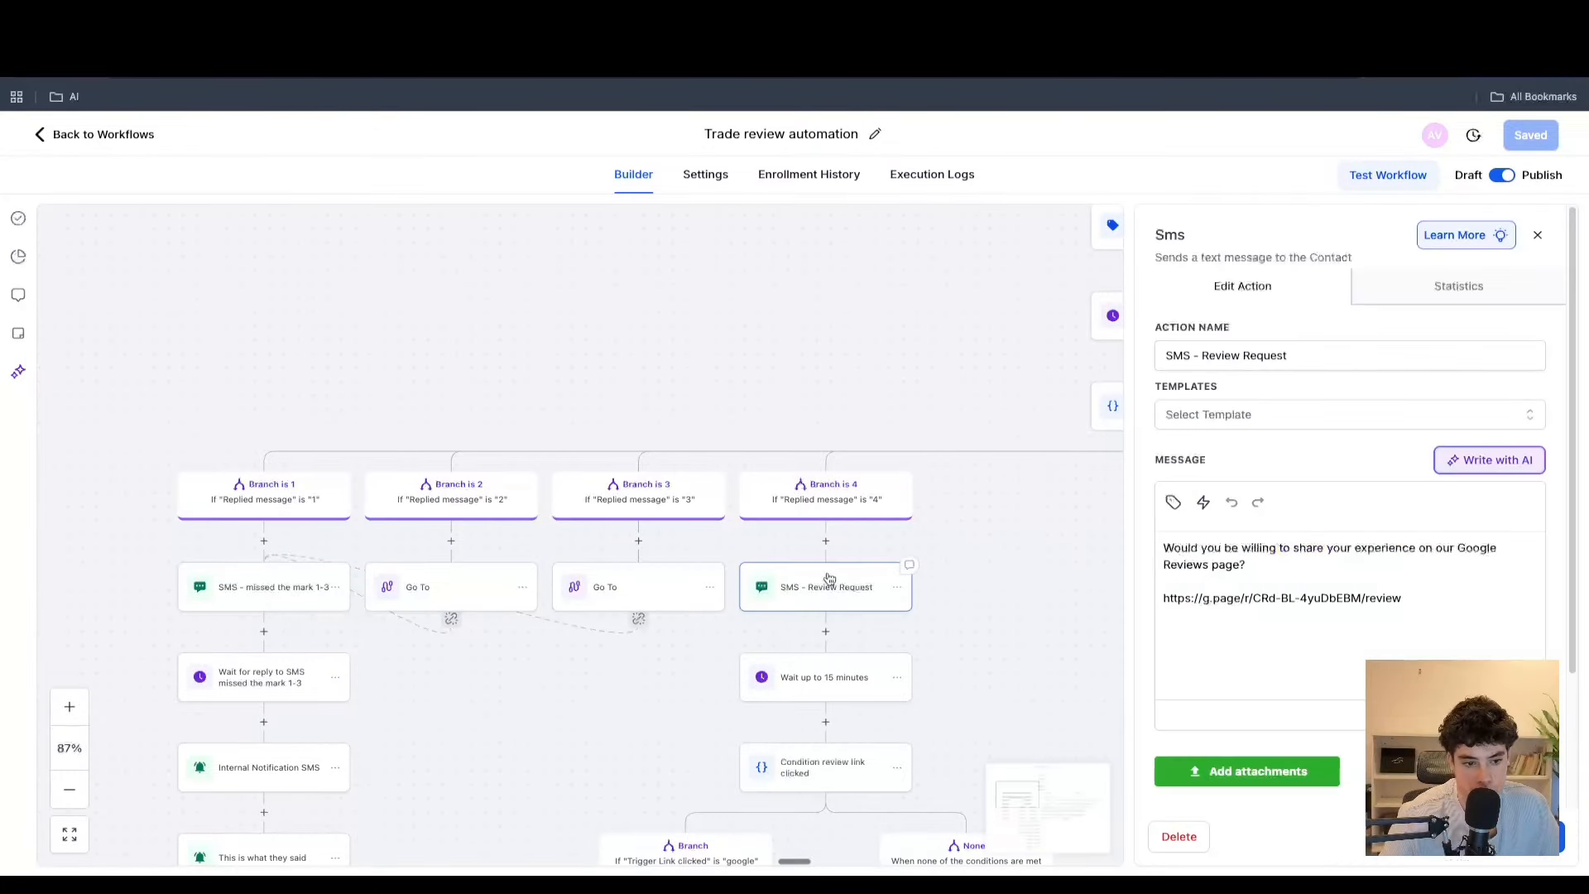
{"action": "left_click", "coordinate": [1540, 235]}
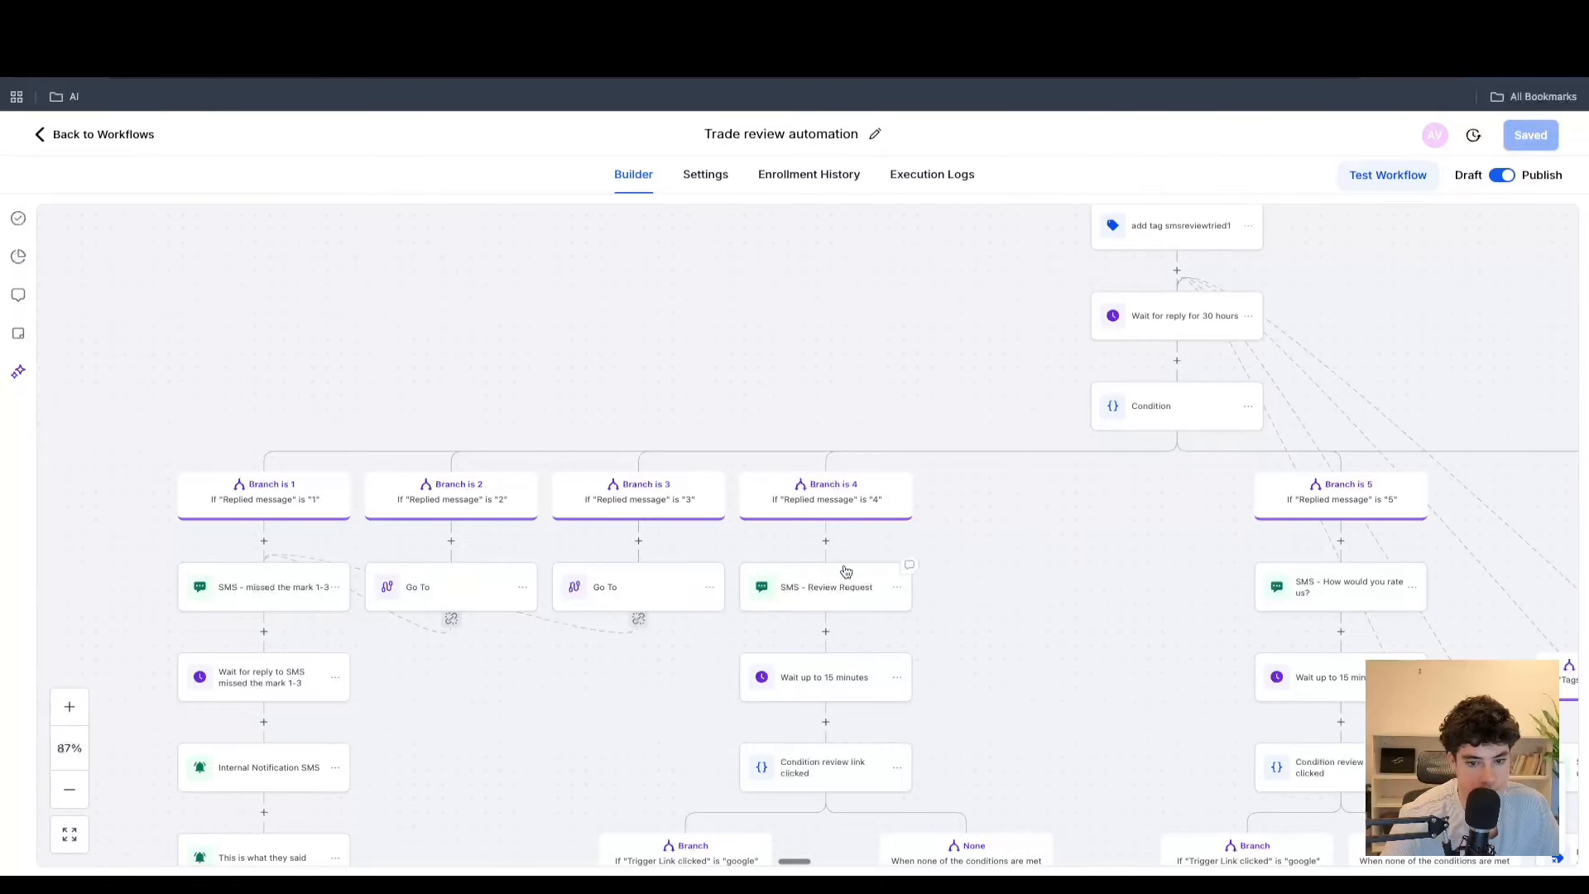
{"action": "left_click", "coordinate": [808, 588]}
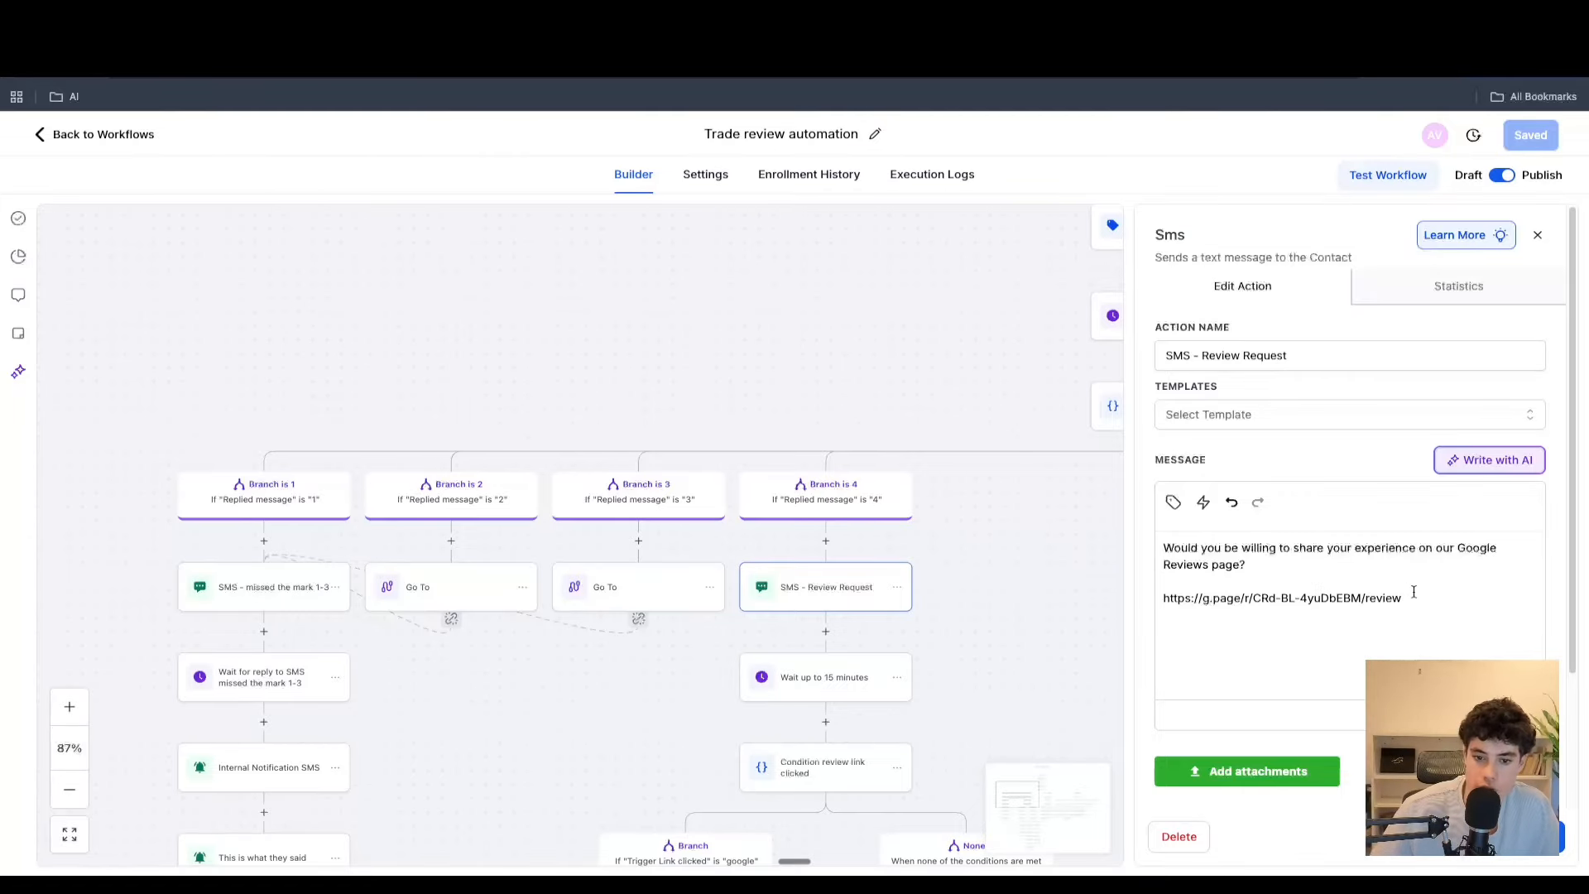
- Review the trigger link and timeout settings of the "Wait up to 15 minutes" action in the rating 4 branch
{"action": "scroll", "coordinate": [821, 672], "scroll_direction": "down", "scroll_amount": 3}
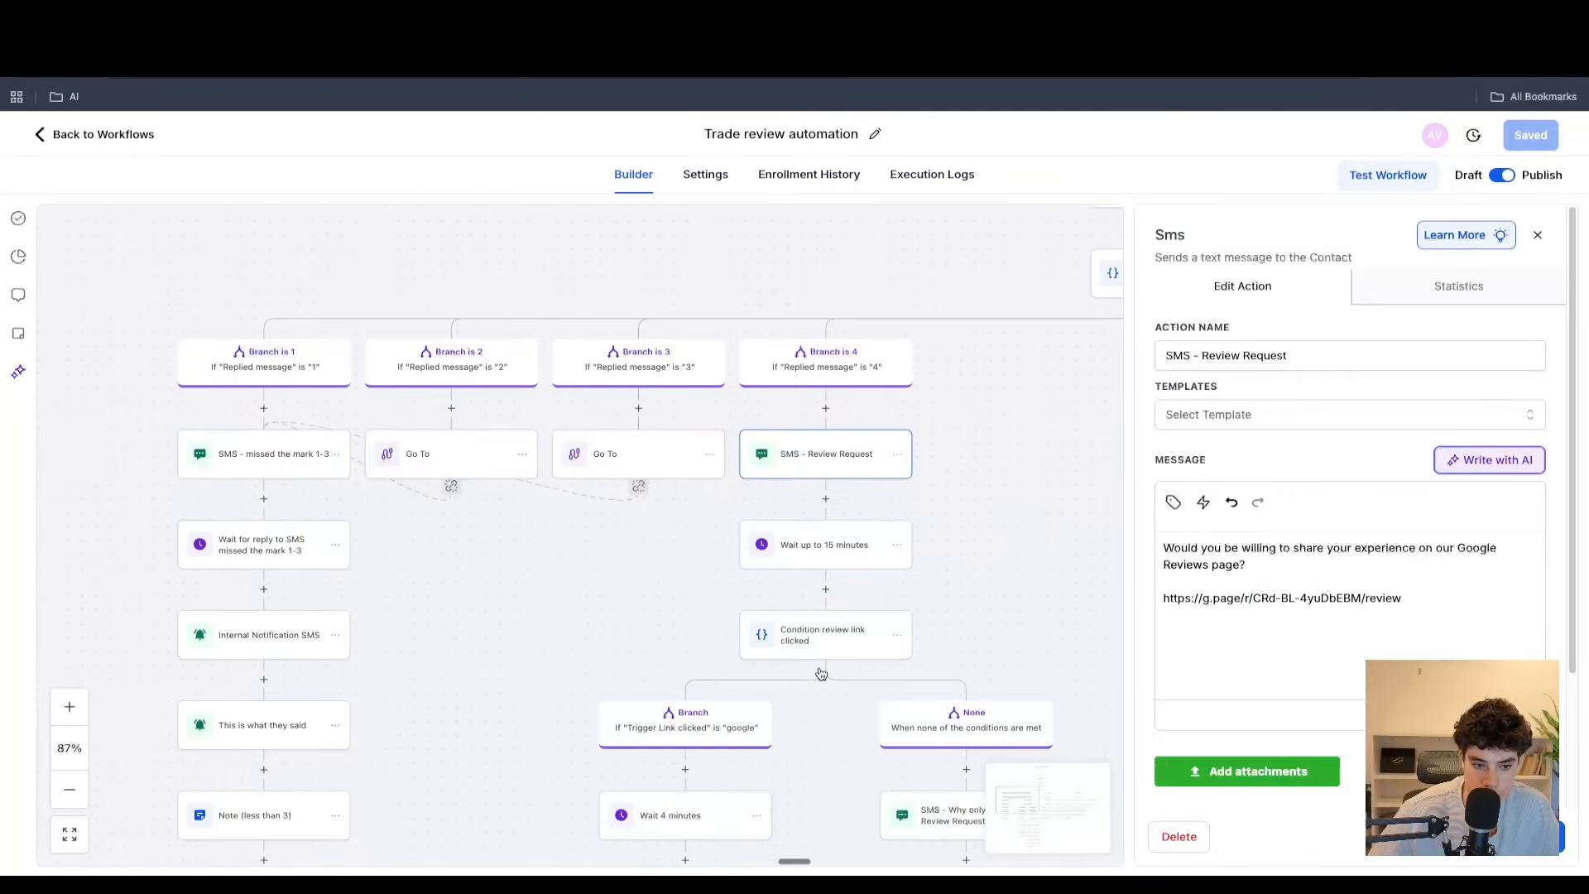
{"action": "scroll", "coordinate": [842, 598], "scroll_direction": "down", "scroll_amount": 1}
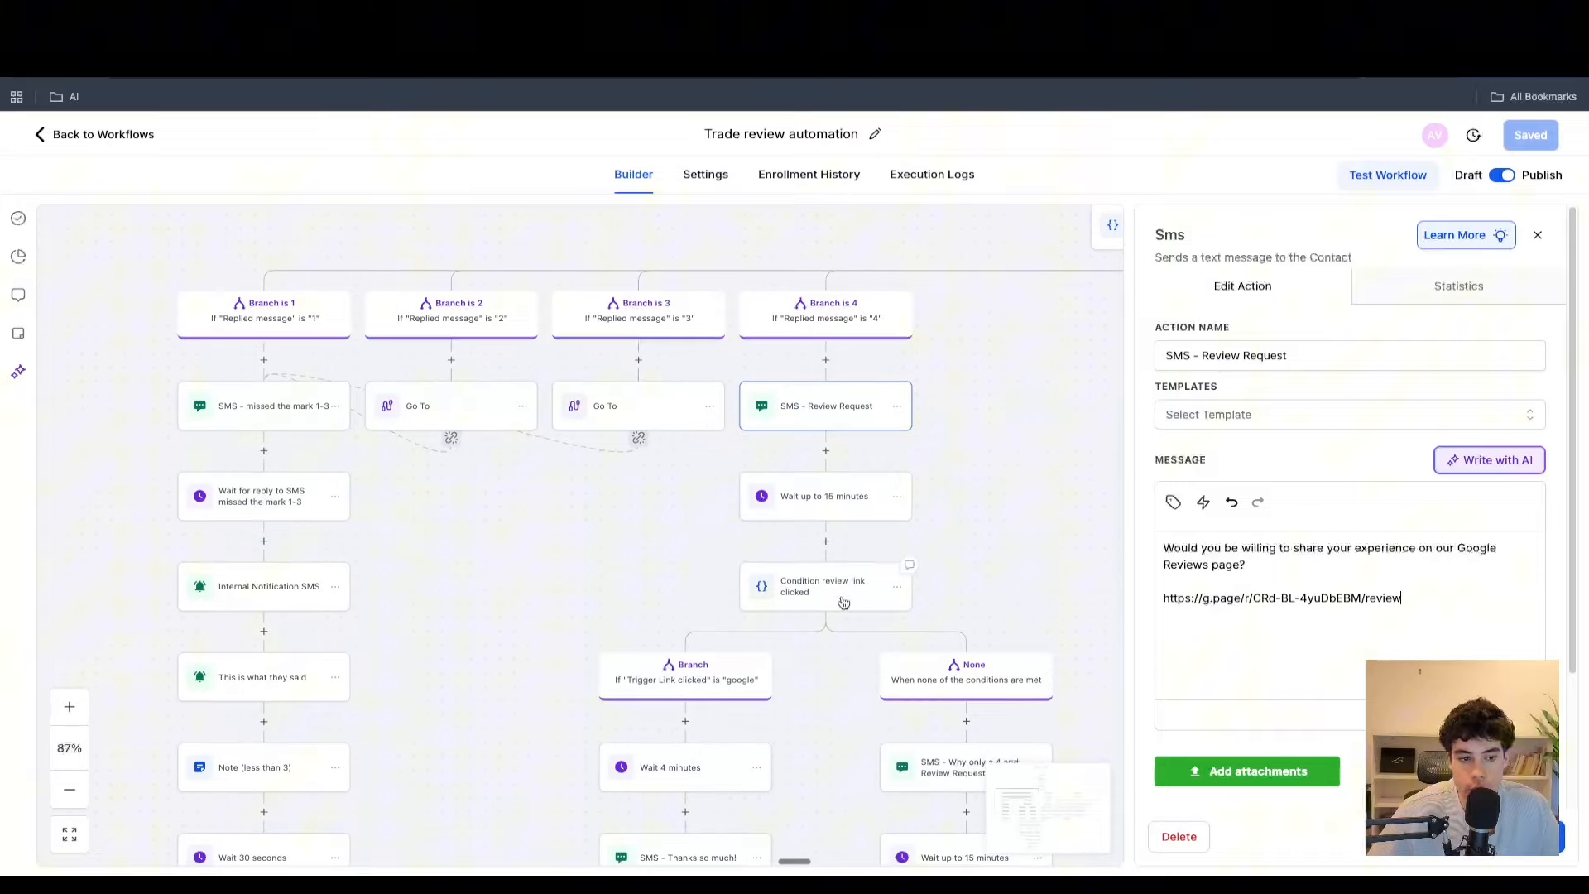
{"action": "left_click", "coordinate": [815, 499]}
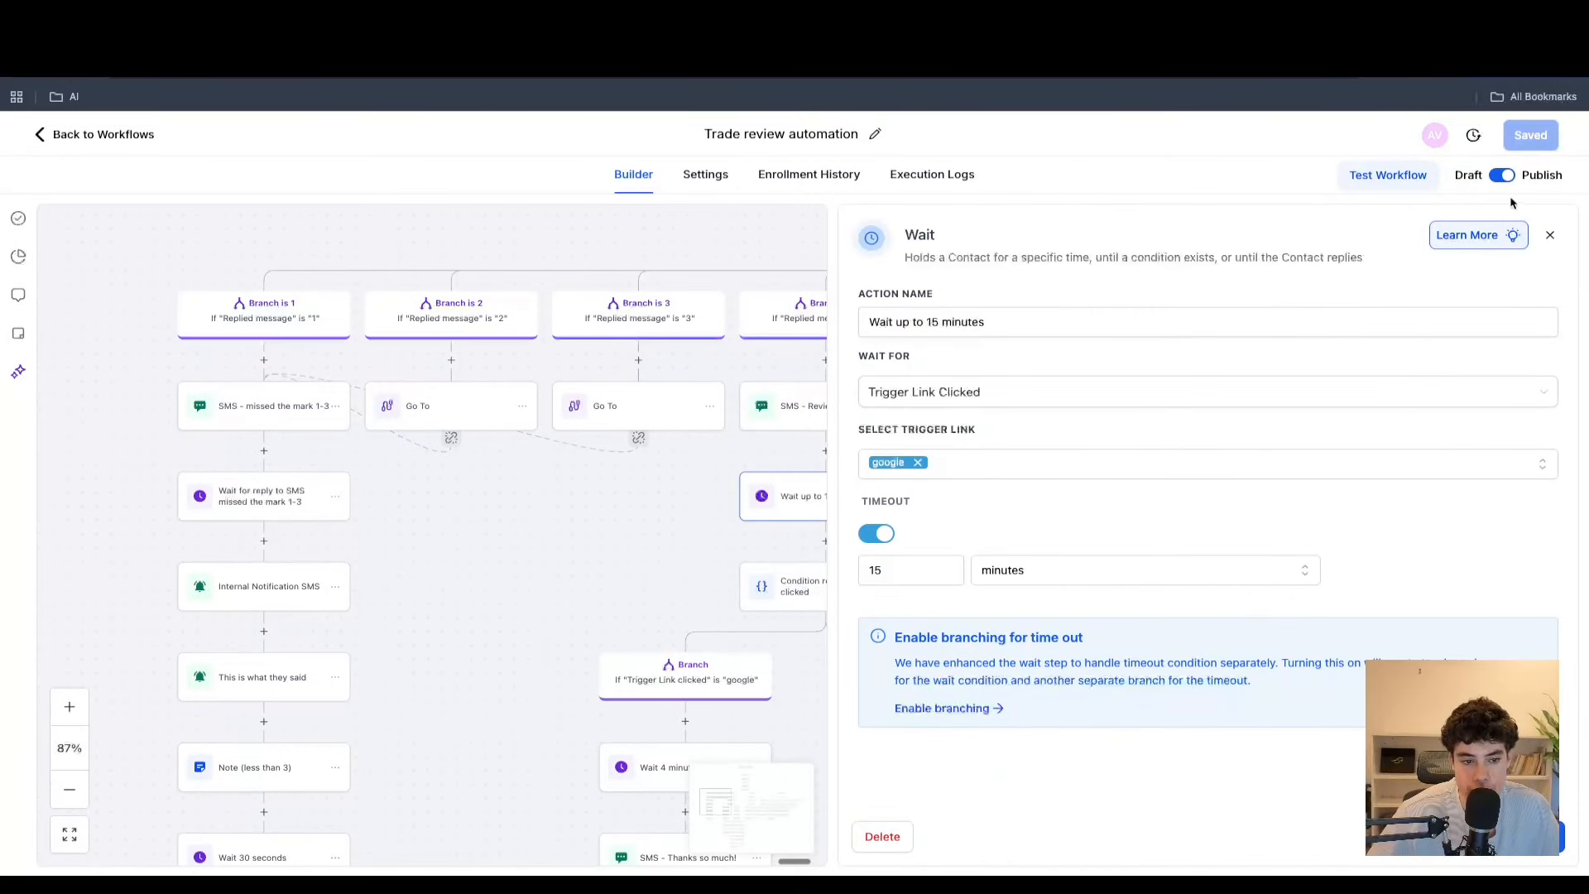
{"action": "left_click", "coordinate": [1550, 235]}
- Read the "SMS - Thanks so much!" message sent when the google trigger link is clicked in the rating 4 branch
{"action": "scroll", "coordinate": [830, 536], "scroll_direction": "down", "scroll_amount": 1}
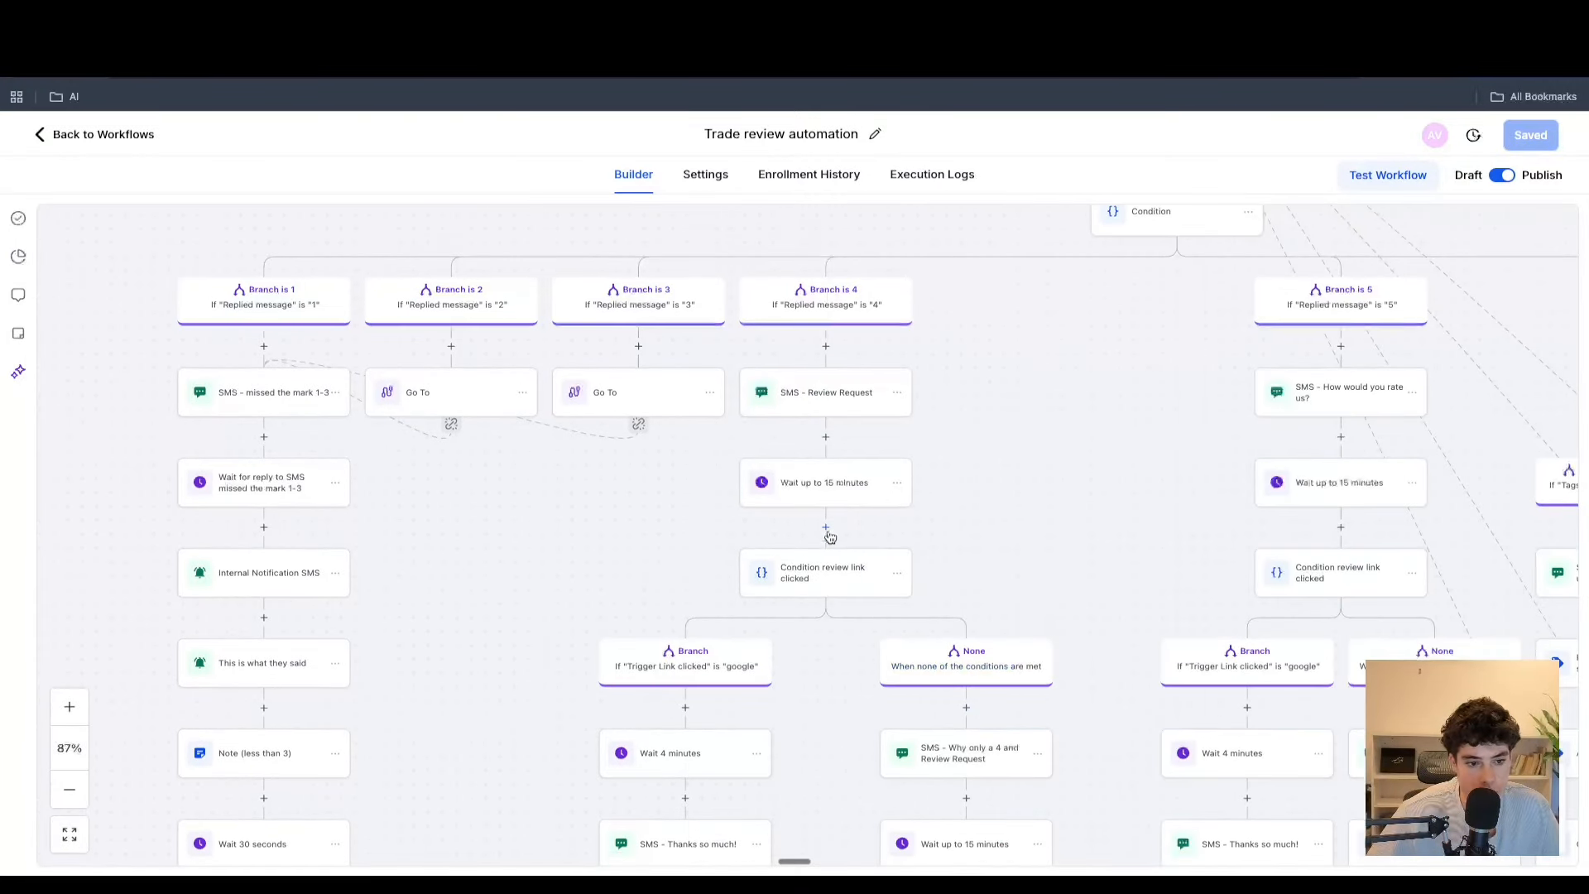
{"action": "scroll", "coordinate": [830, 536], "scroll_direction": "down", "scroll_amount": 1}
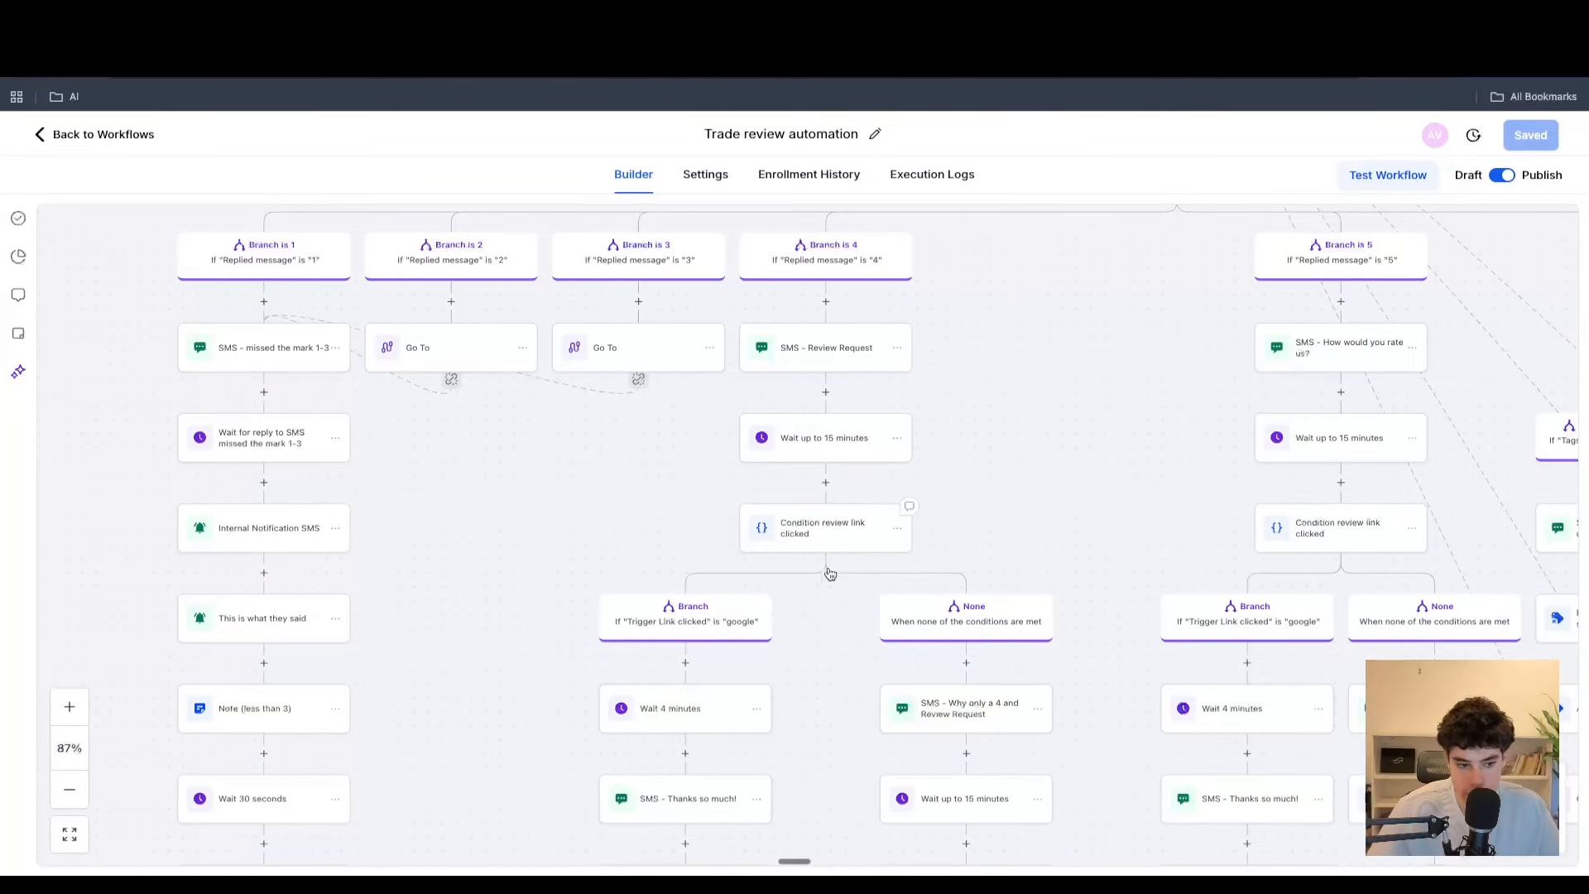
{"action": "scroll", "coordinate": [824, 569], "scroll_direction": "down", "scroll_amount": 1}
{"action": "scroll", "coordinate": [680, 637], "scroll_direction": "down", "scroll_amount": 1}
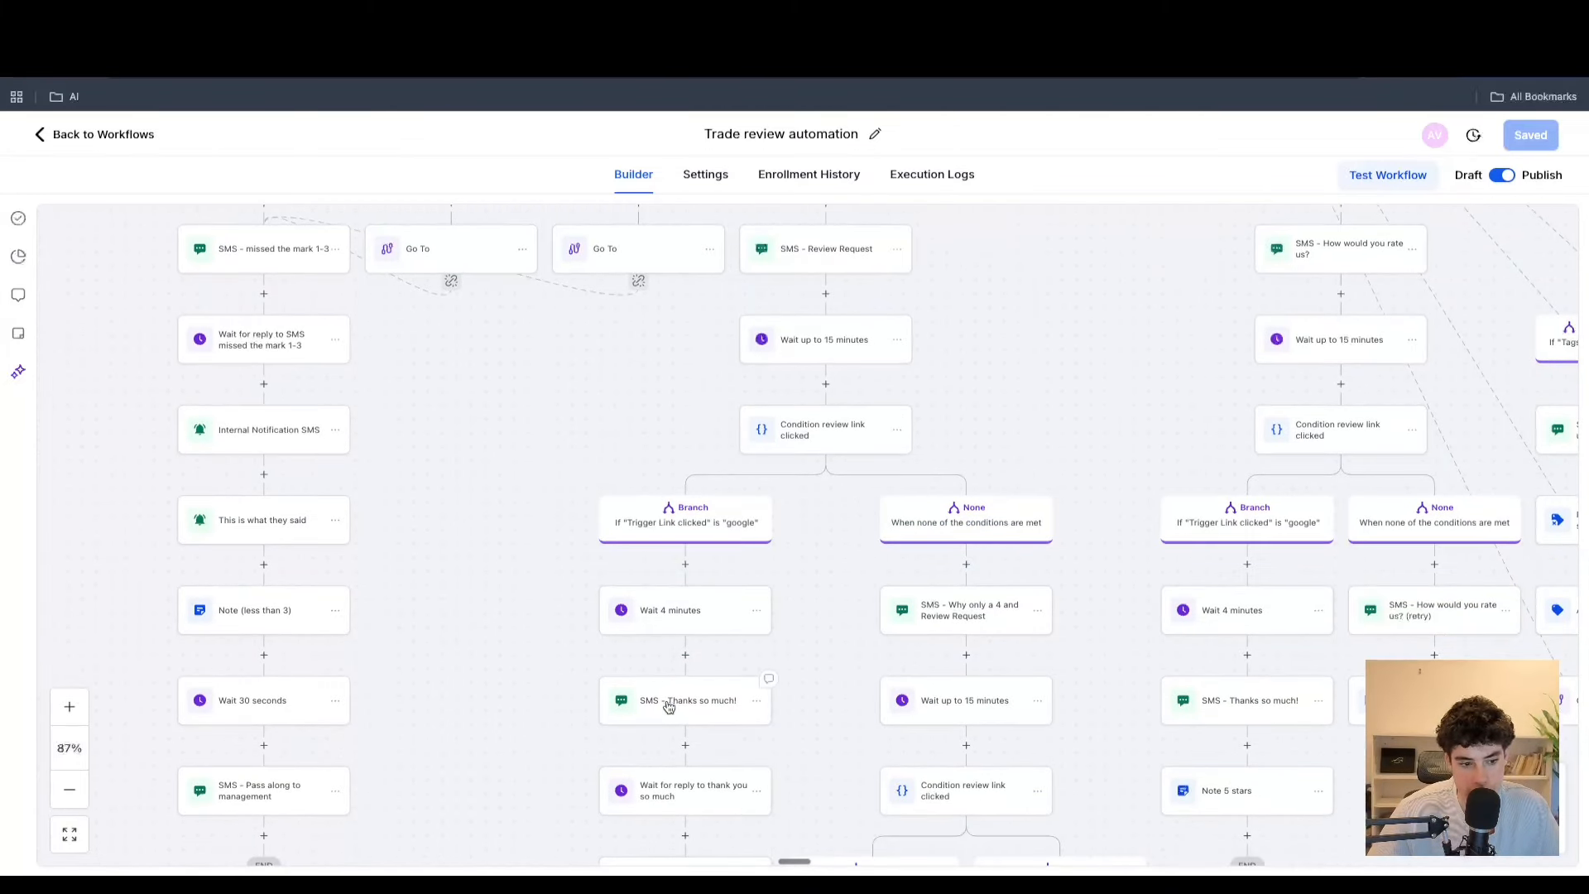
{"action": "left_click", "coordinate": [687, 700]}
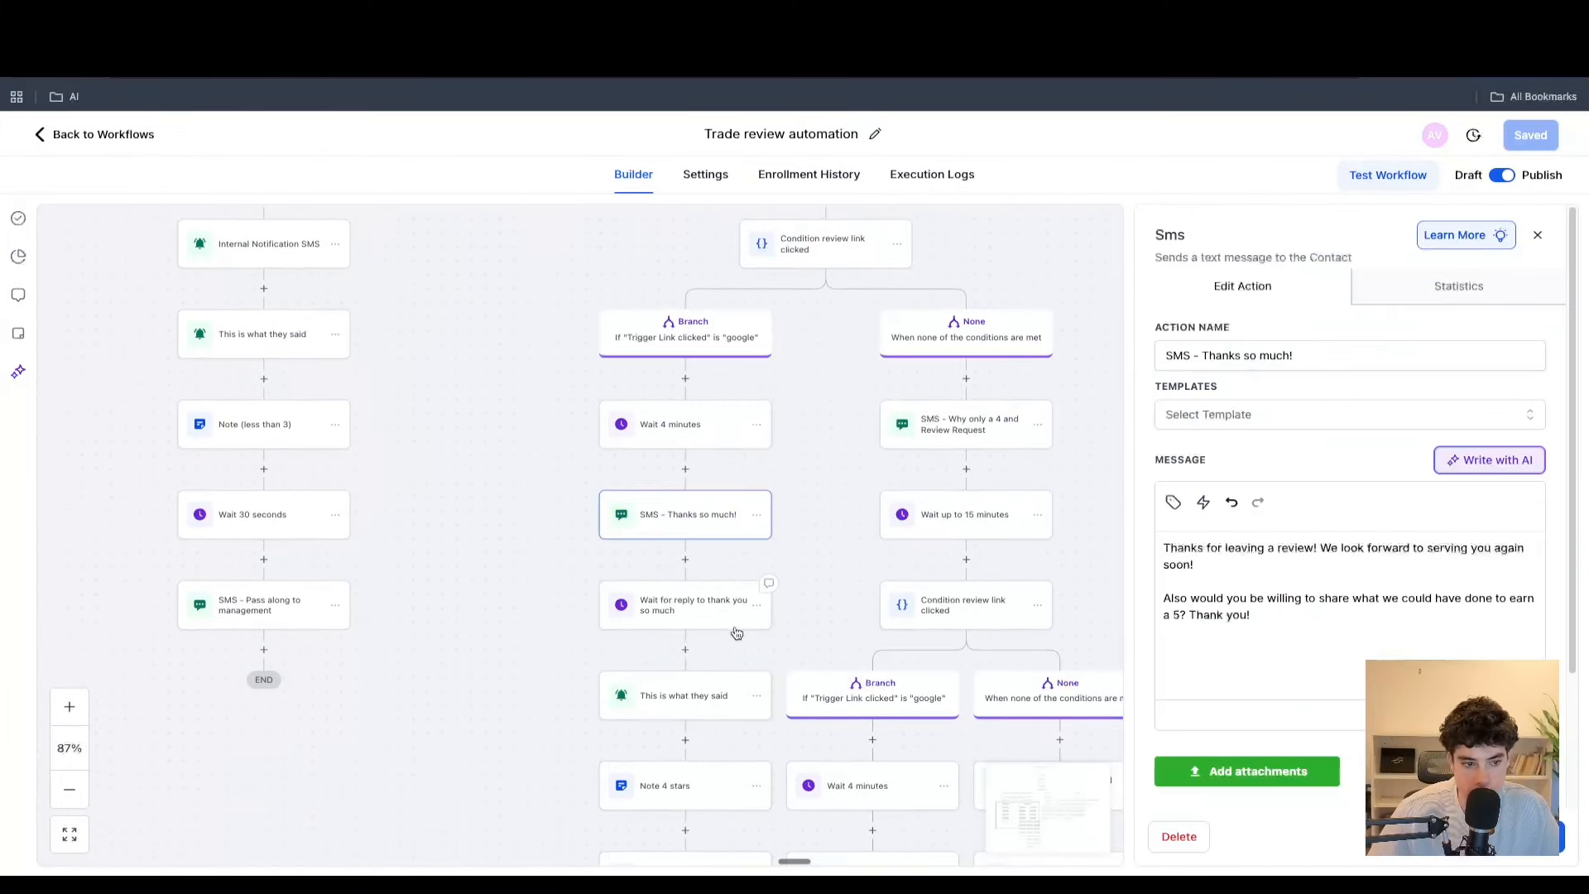
{"action": "left_click", "coordinate": [1535, 237]}
- Inspect the "This is what they said" notification and the remaining actions of the rating 4 branch's google-clicked path
{"action": "scroll", "coordinate": [788, 571], "scroll_direction": "down", "scroll_amount": 2}
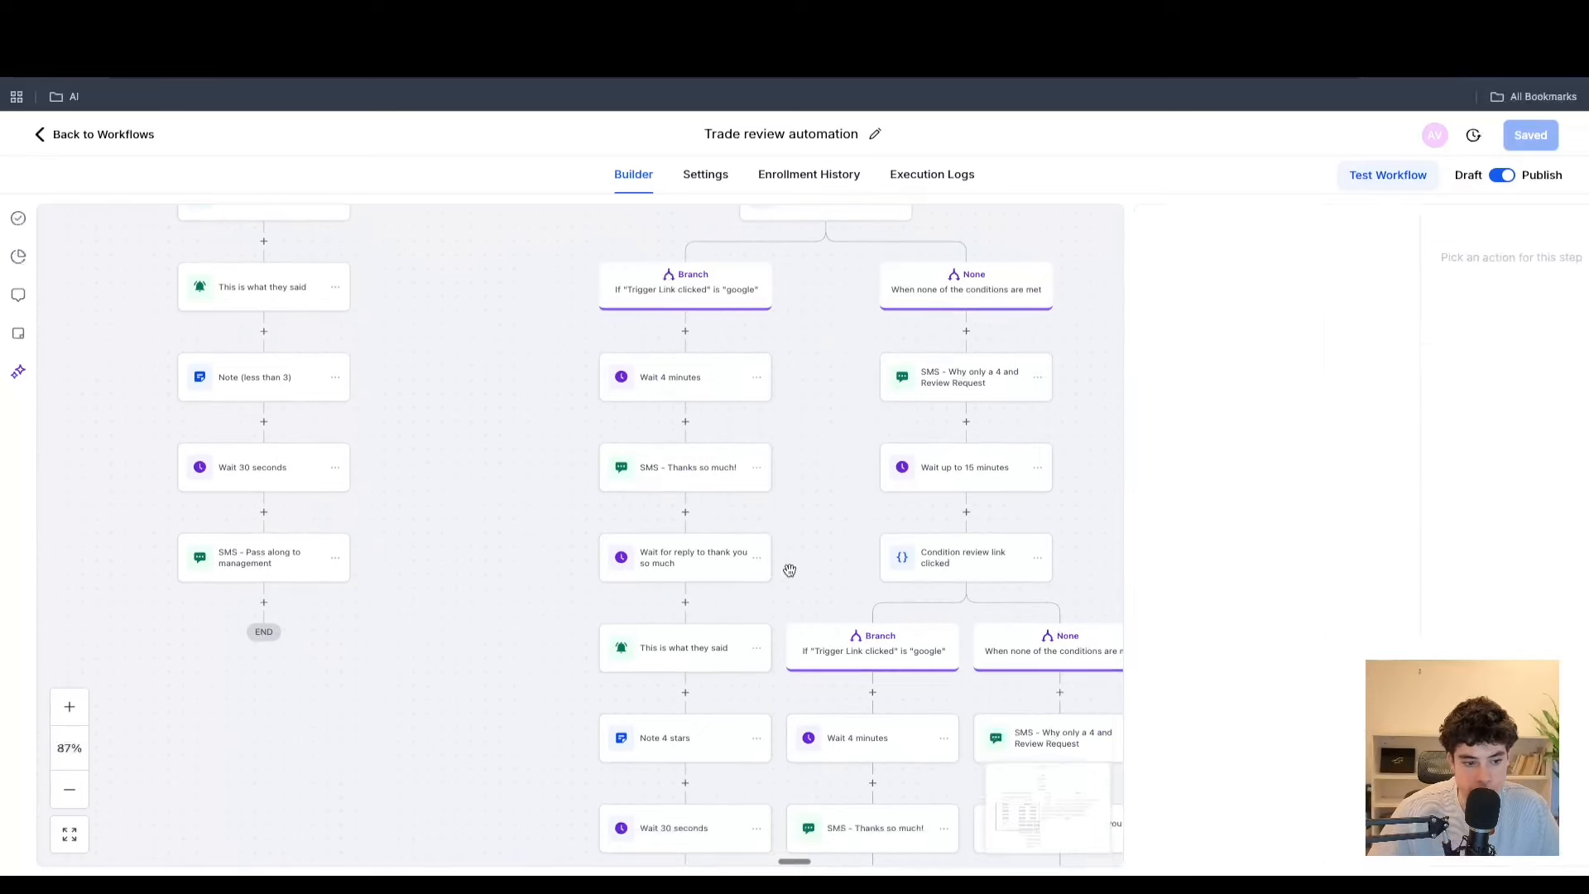
{"action": "left_click", "coordinate": [653, 588]}
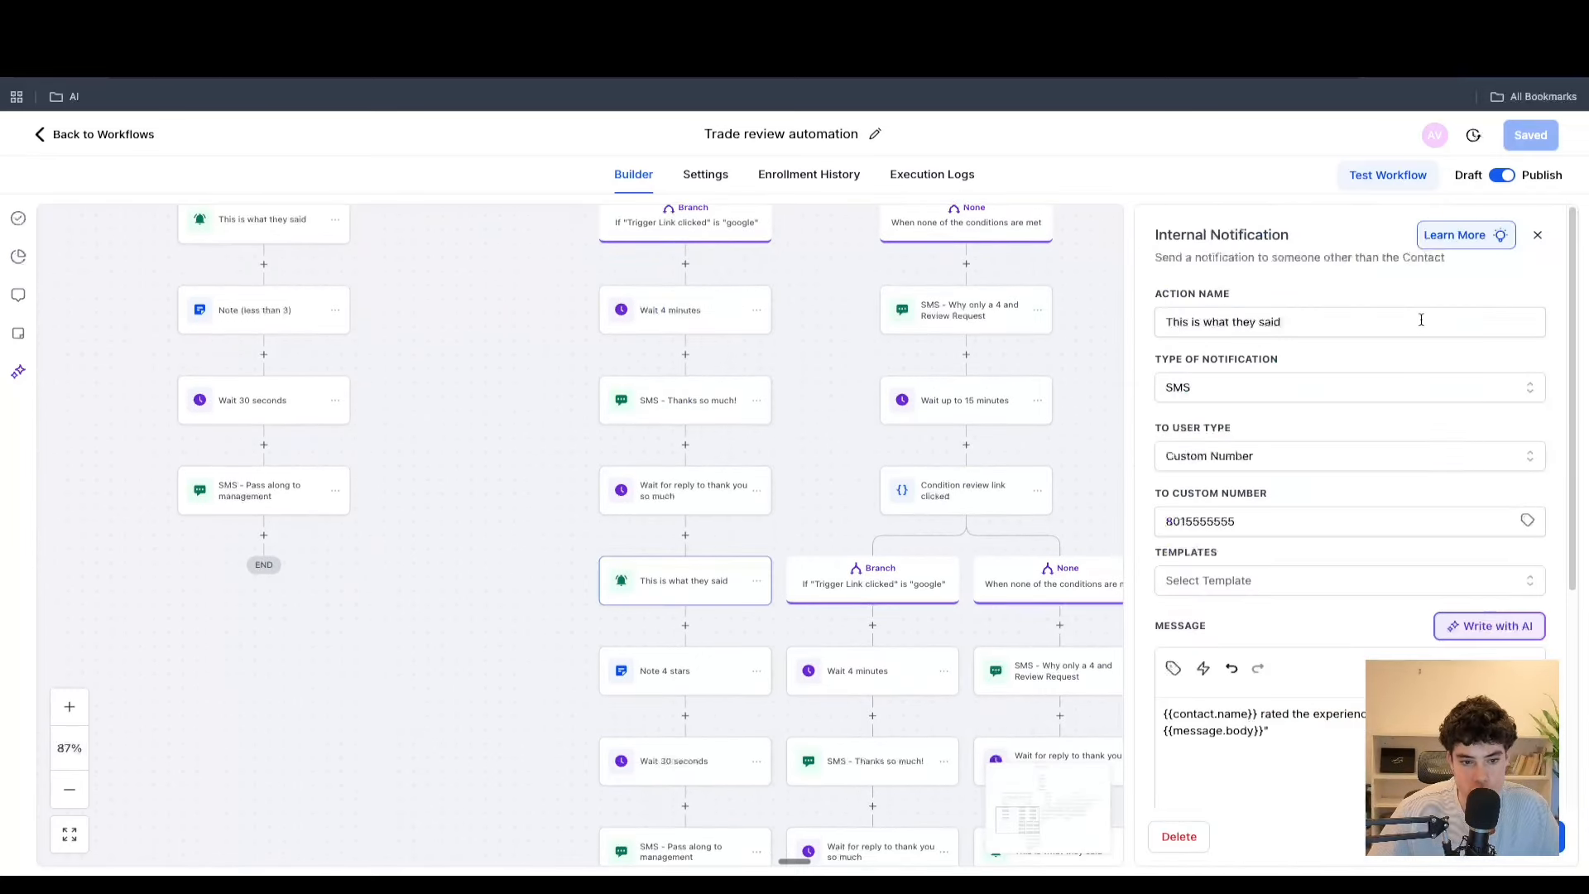
{"action": "left_click", "coordinate": [1537, 231]}
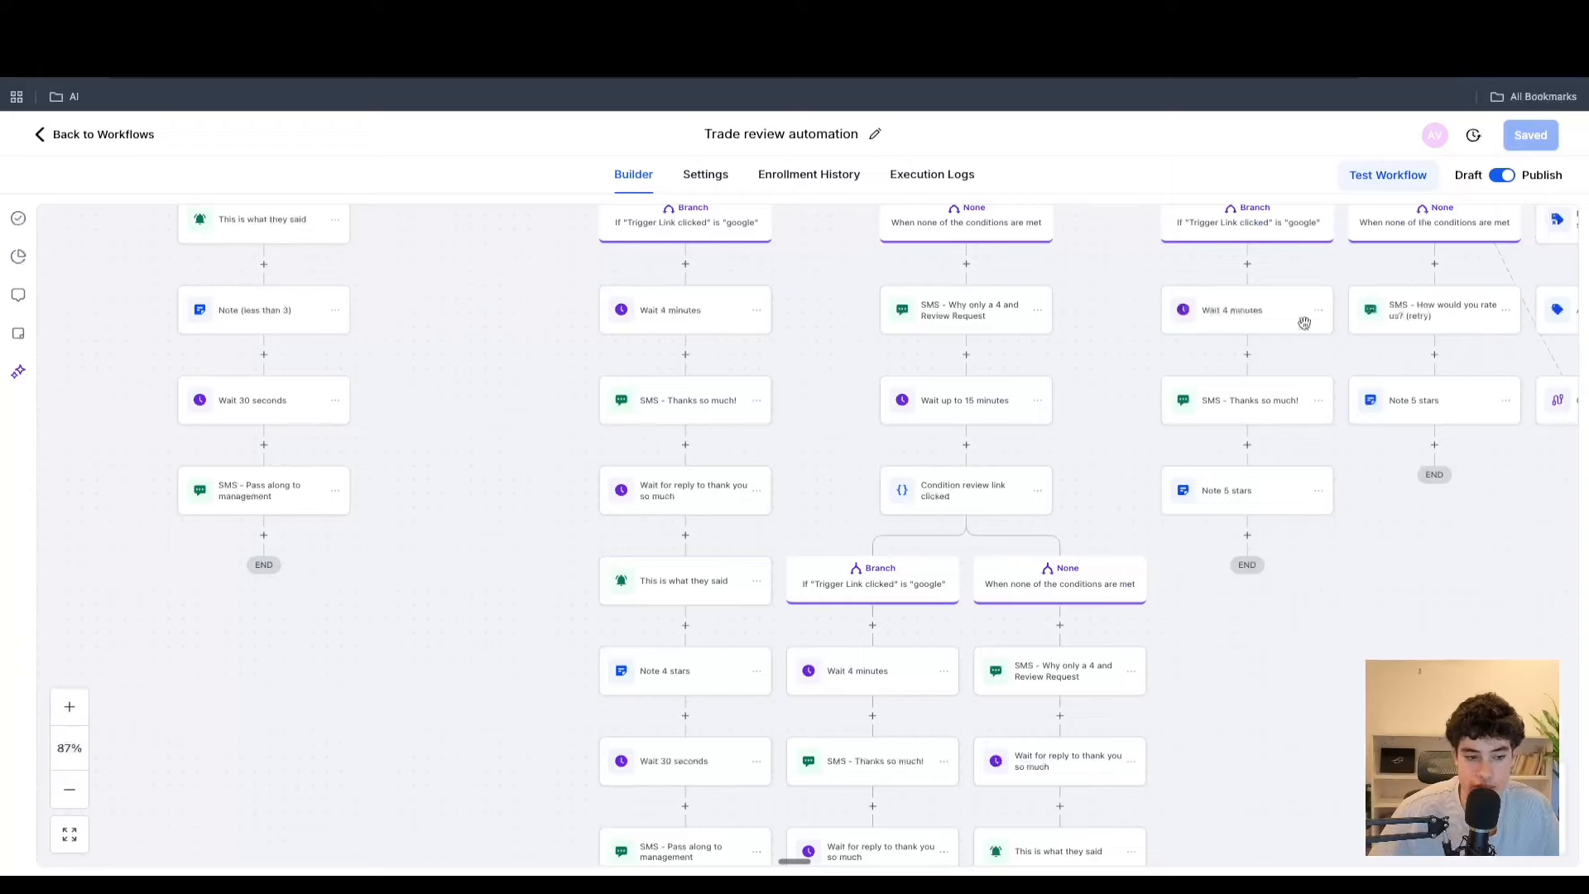
{"action": "scroll", "coordinate": [728, 520], "scroll_direction": "down", "scroll_amount": 1}
{"action": "scroll", "coordinate": [698, 575], "scroll_direction": "down", "scroll_amount": 2}
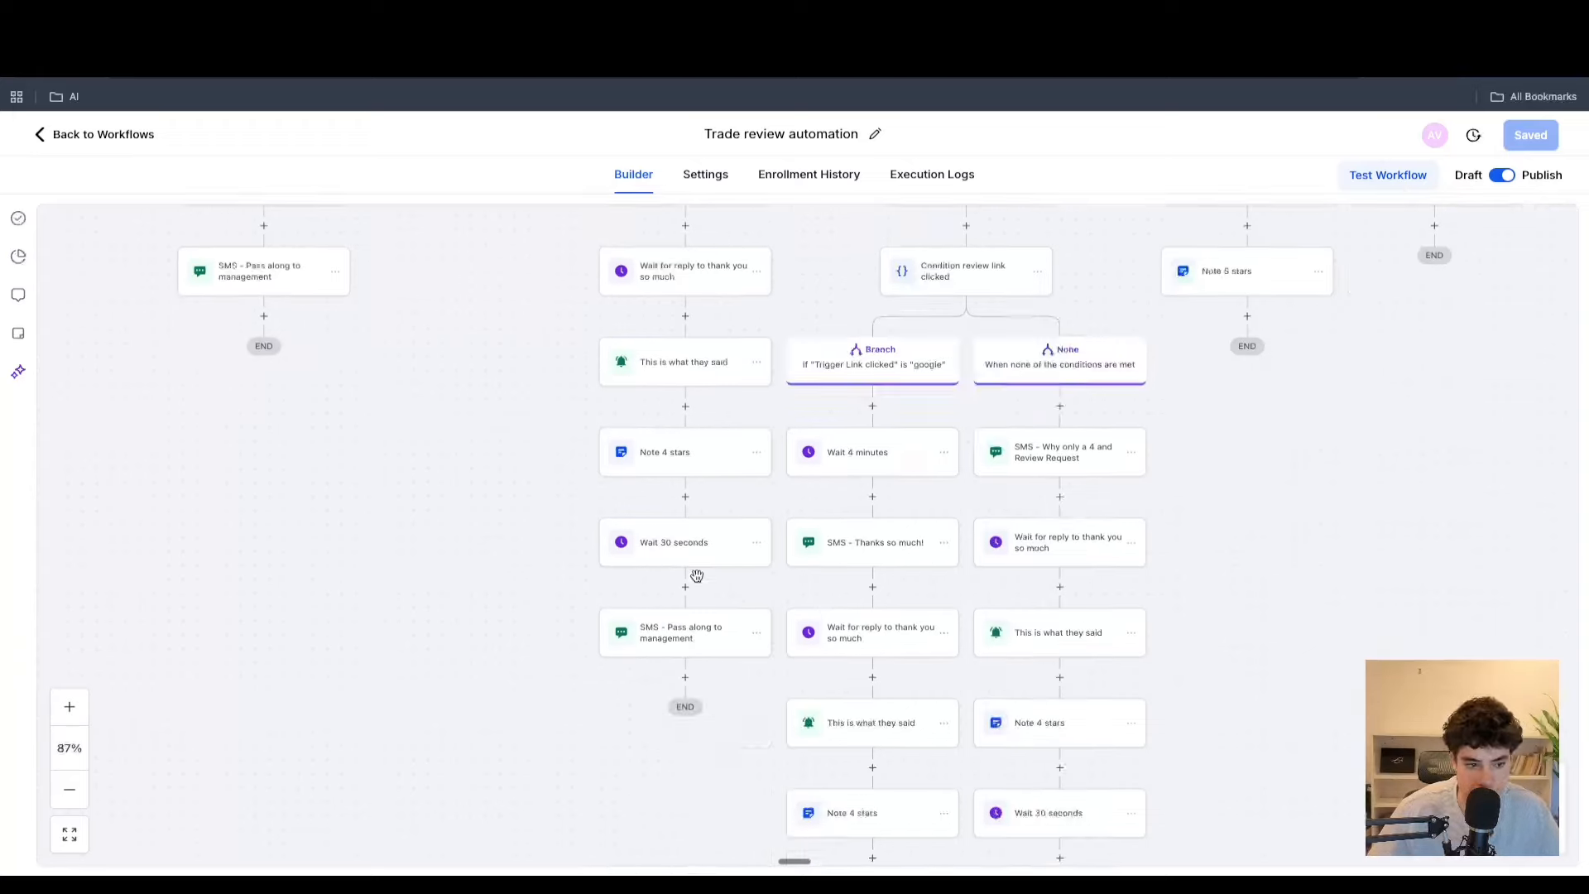
- Read the "SMS - Why only a 4 and Review Request" message in the rating 4 branch's None path
{"action": "scroll", "coordinate": [695, 571], "scroll_direction": "up", "scroll_amount": 5}
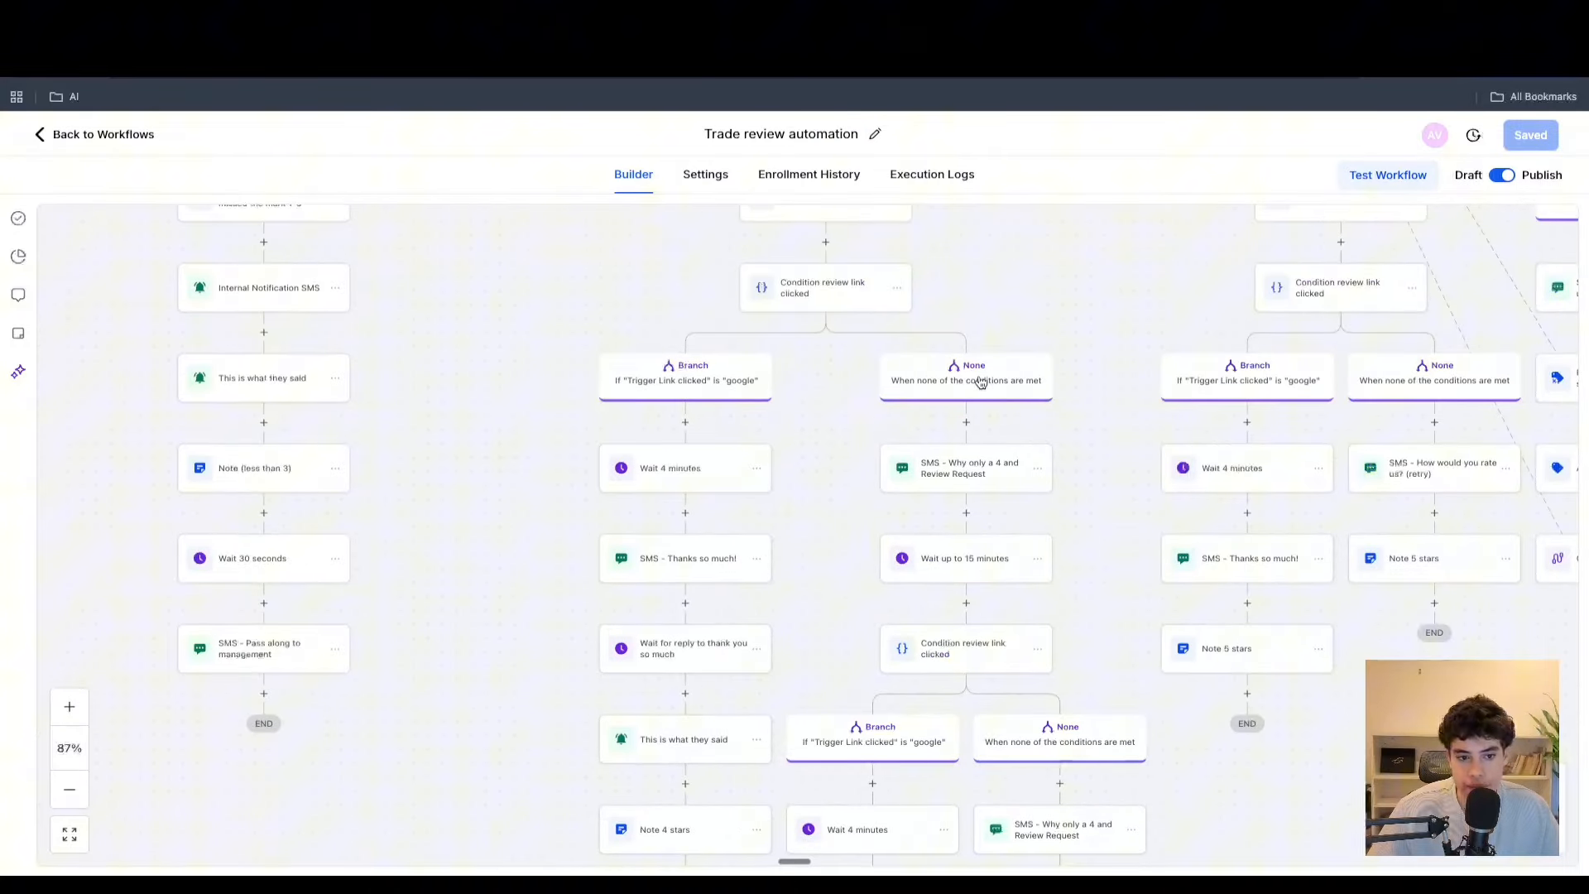
{"action": "left_click", "coordinate": [976, 468]}
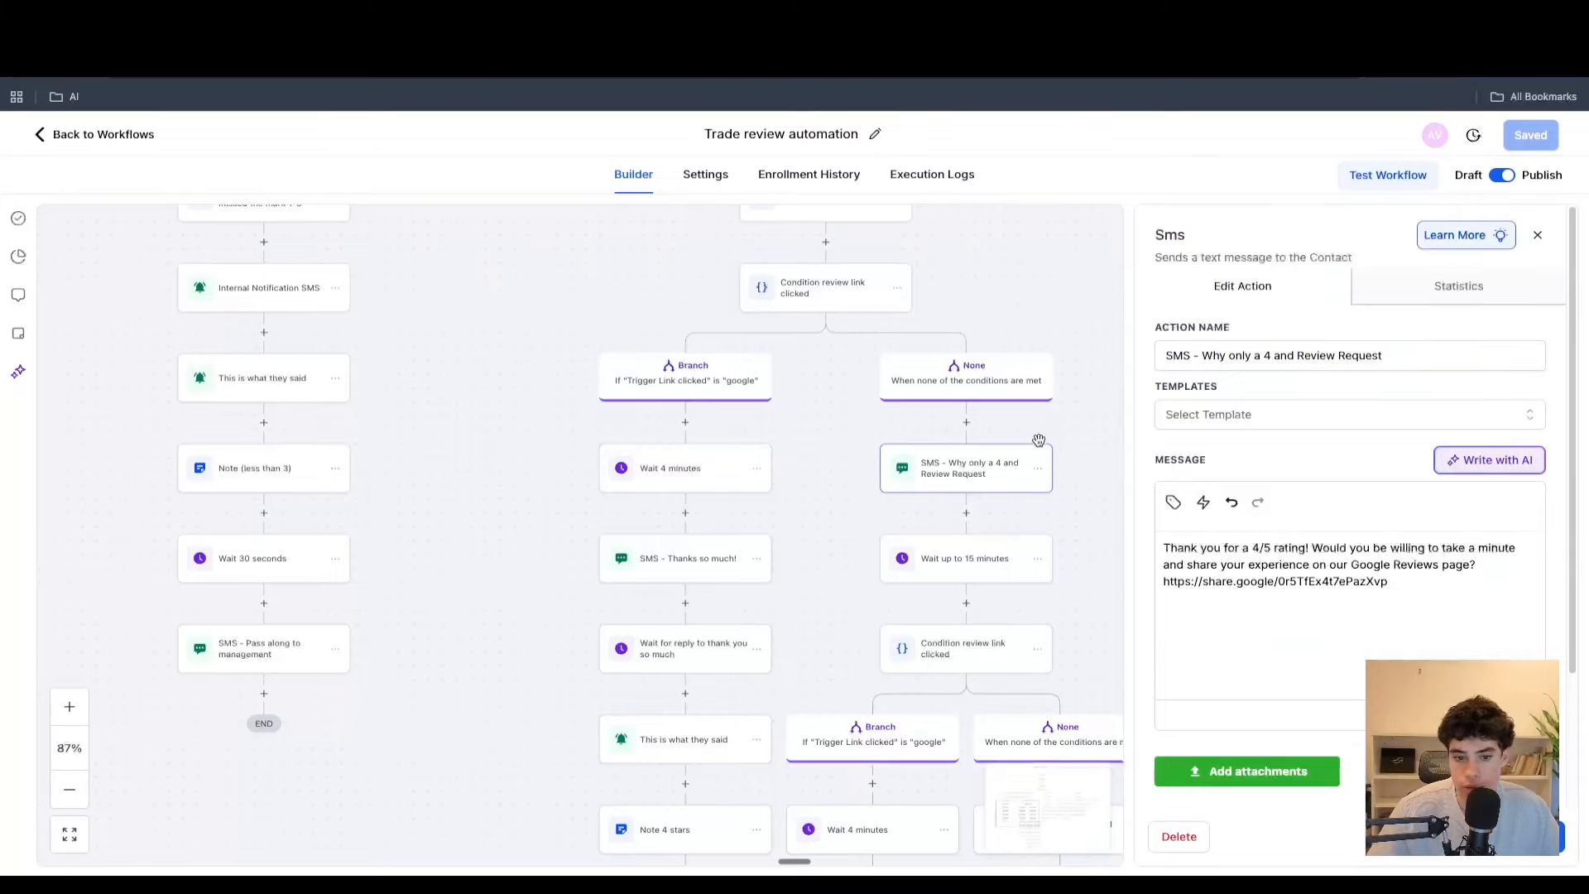
{"action": "left_click", "coordinate": [1538, 235]}
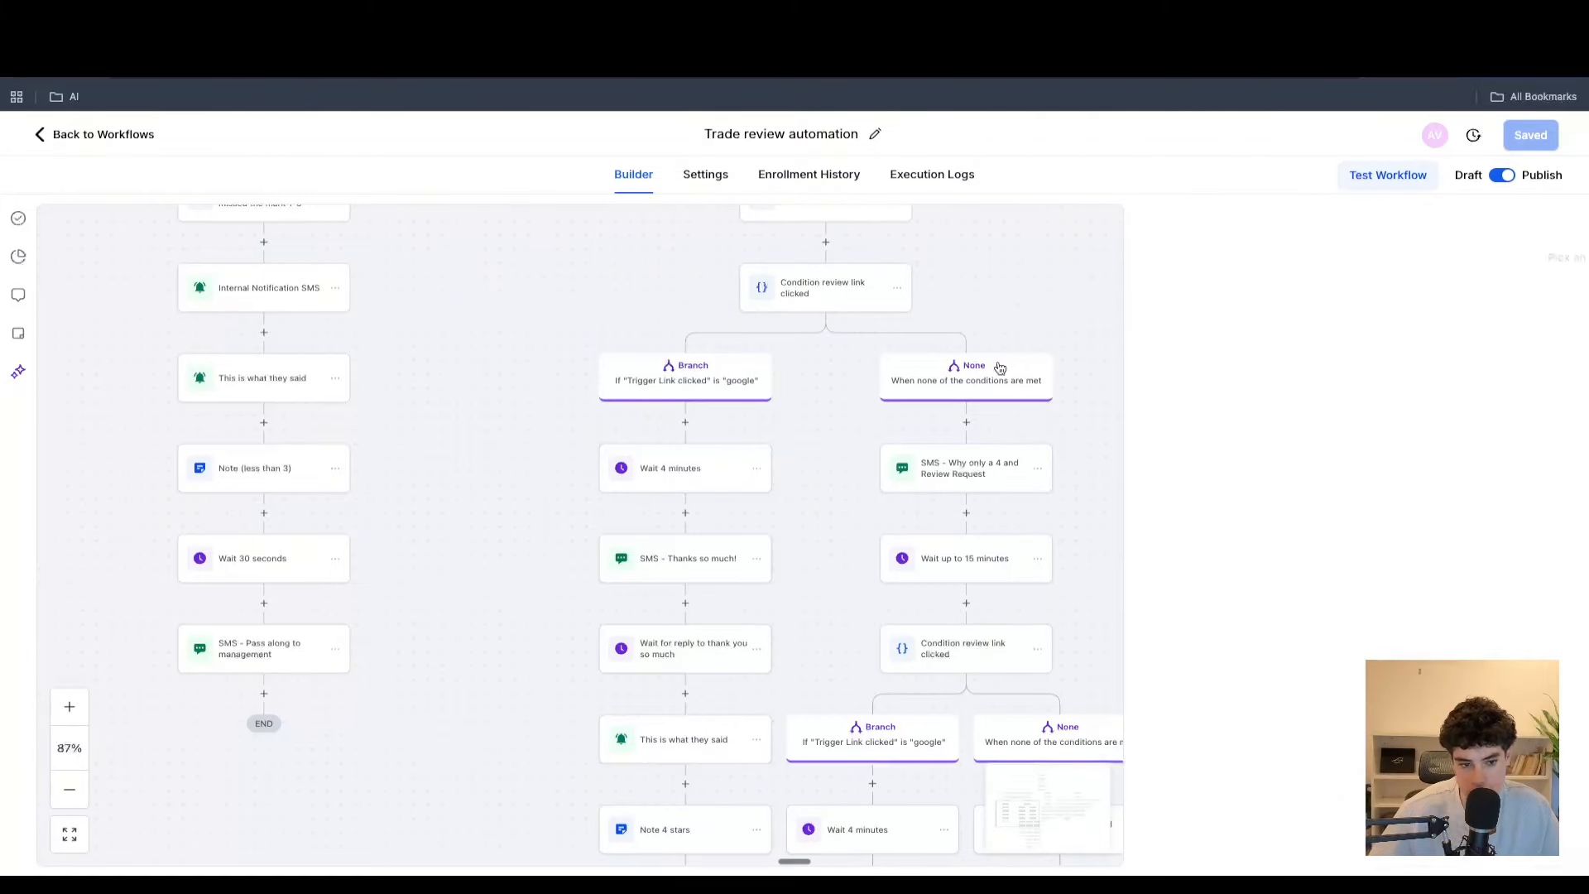
- Examine the second "Condition review link clicked" in the rating 4 branch and follow both of its paths to the end
{"action": "scroll", "coordinate": [896, 432], "scroll_direction": "down", "scroll_amount": 1}
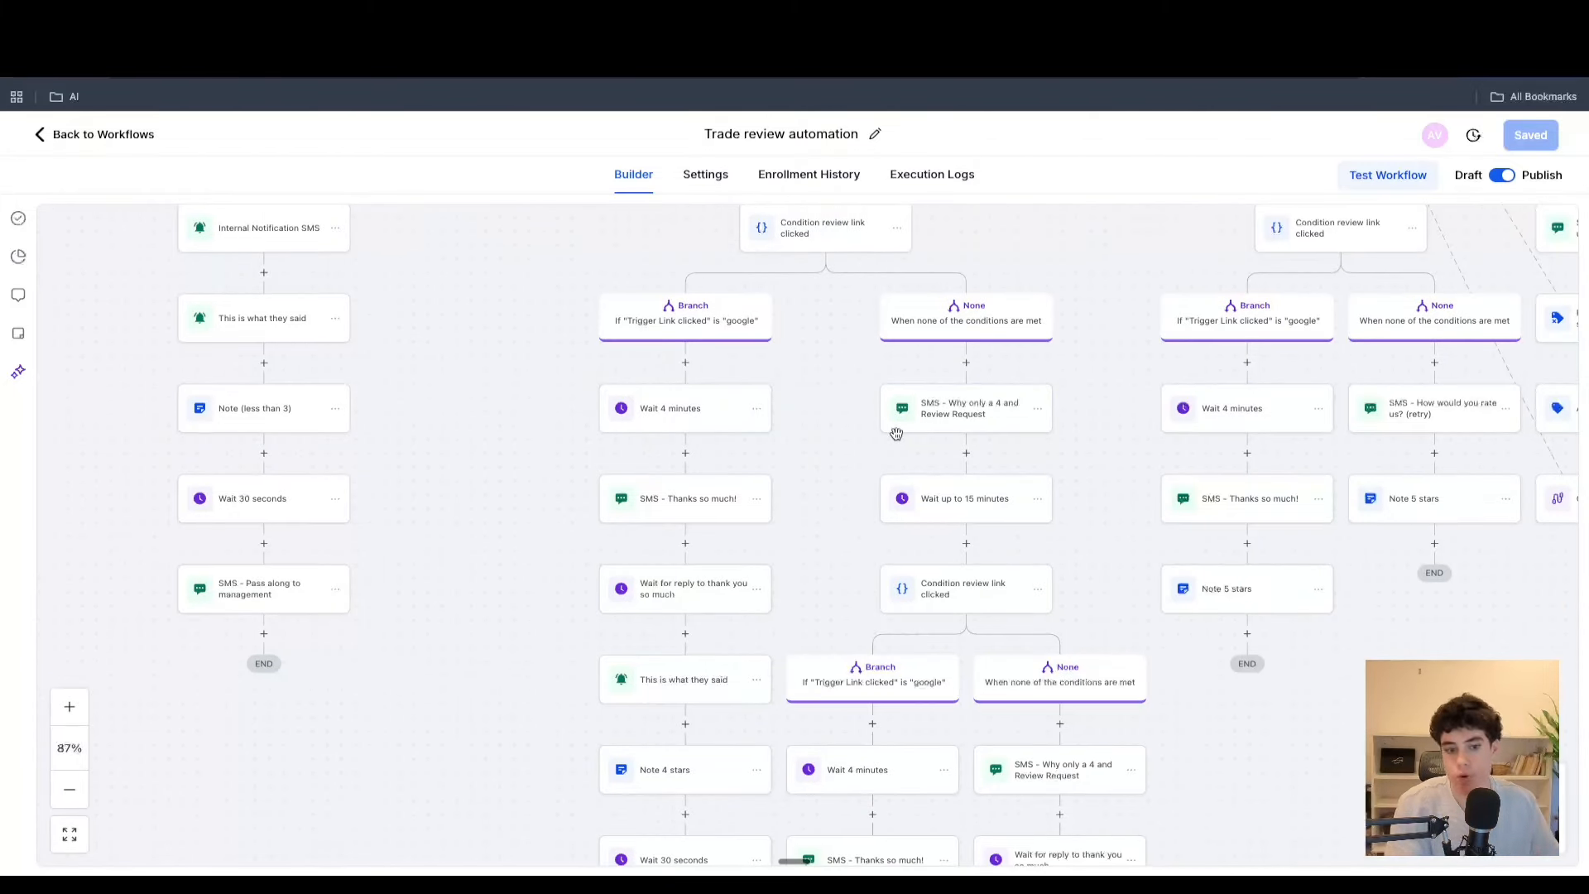
{"action": "scroll", "coordinate": [881, 488], "scroll_direction": "down", "scroll_amount": 1}
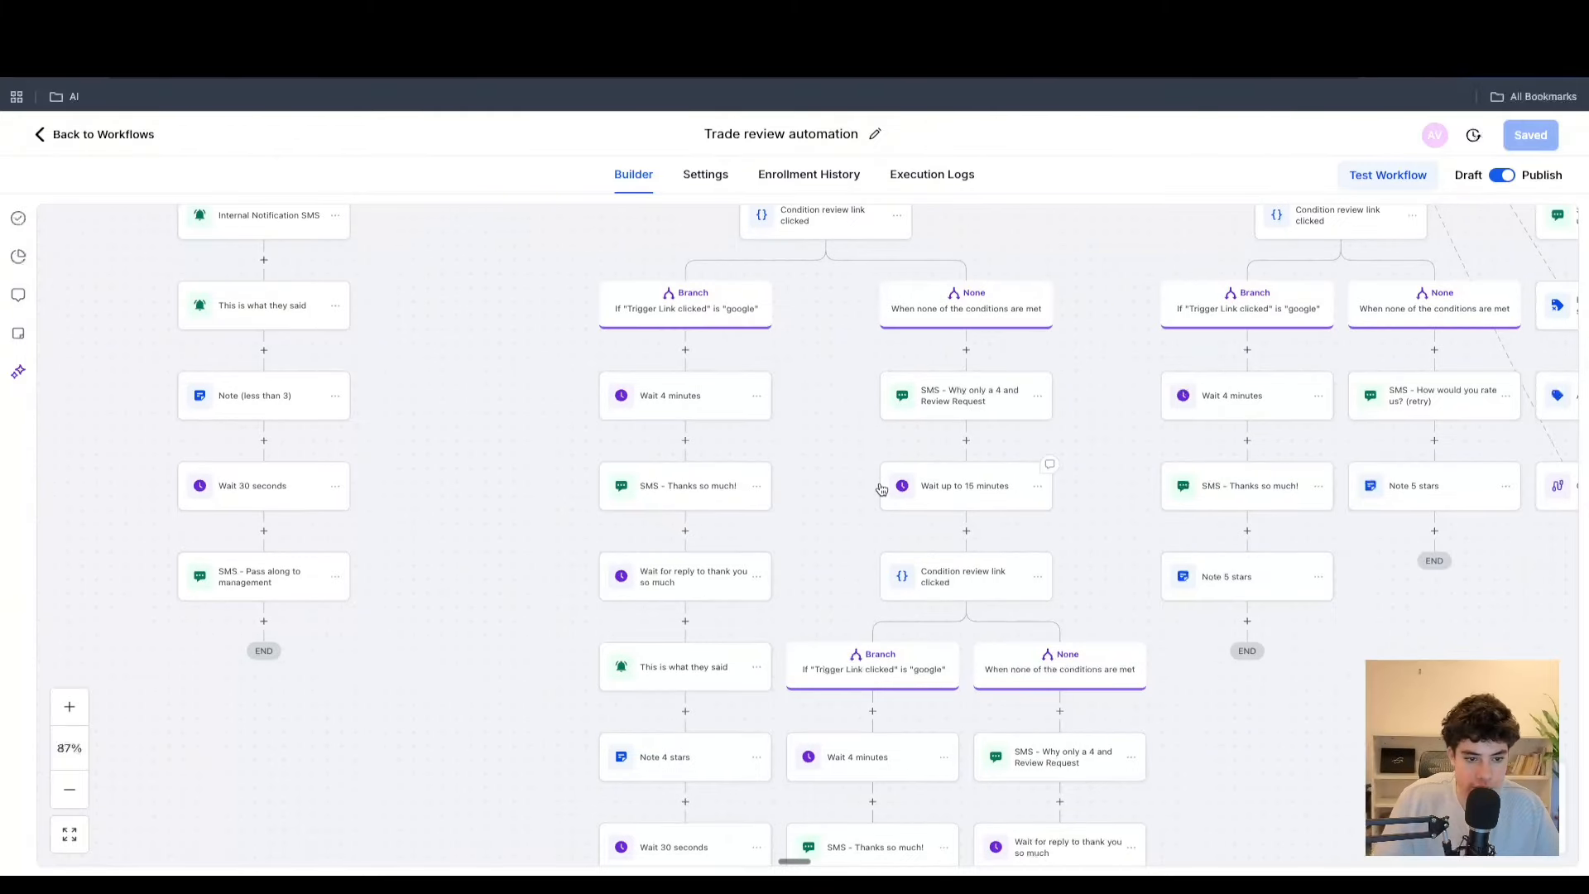
{"action": "scroll", "coordinate": [968, 517], "scroll_direction": "down", "scroll_amount": 3}
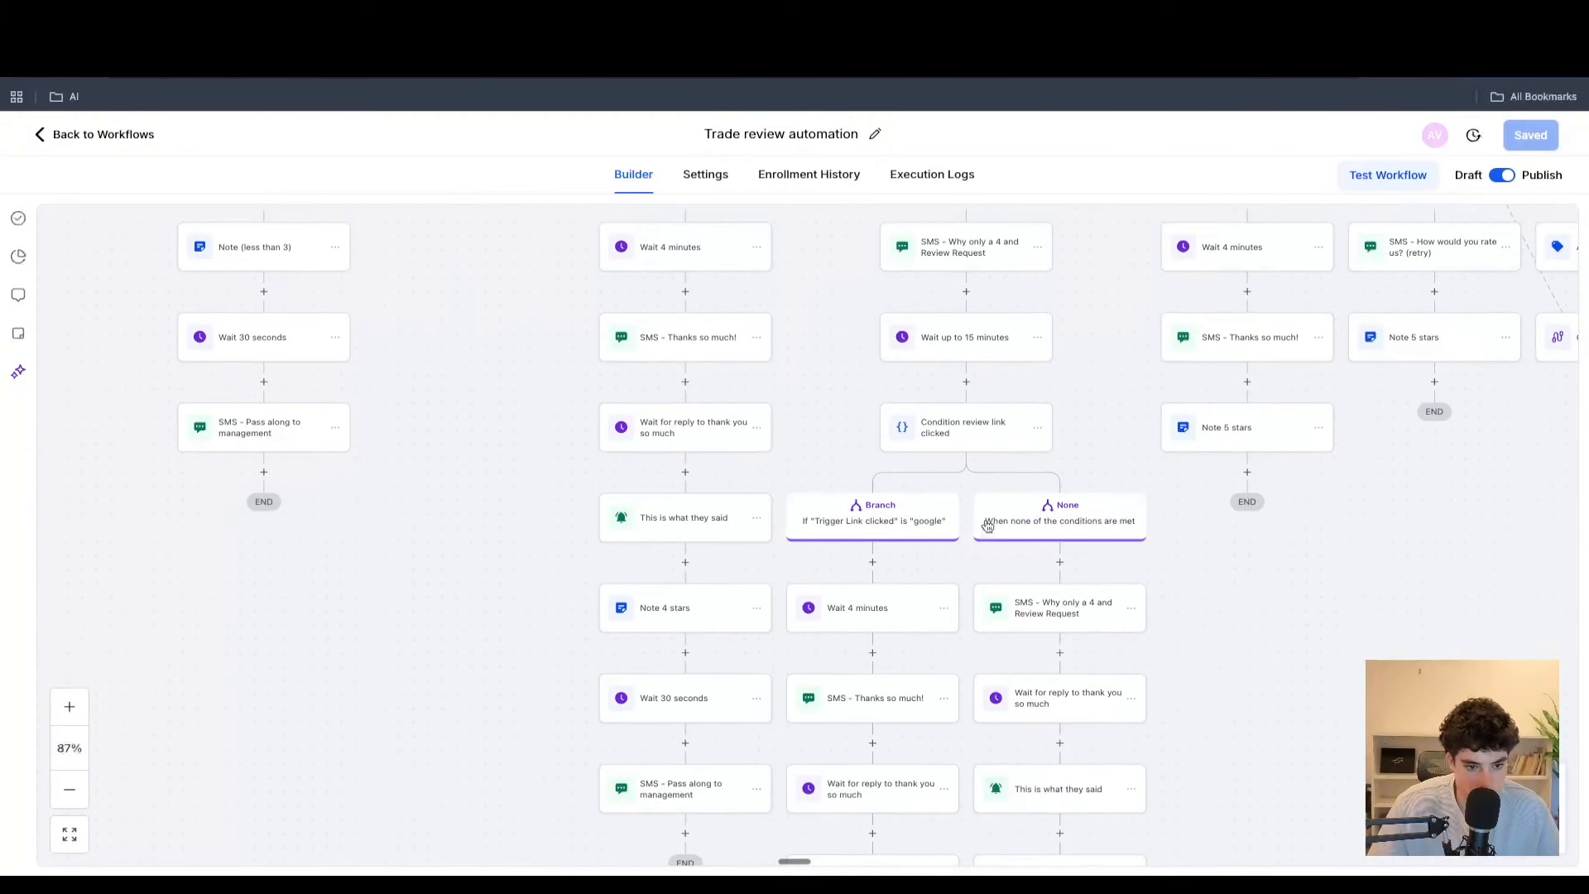
{"action": "scroll", "coordinate": [985, 521], "scroll_direction": "up", "scroll_amount": 1}
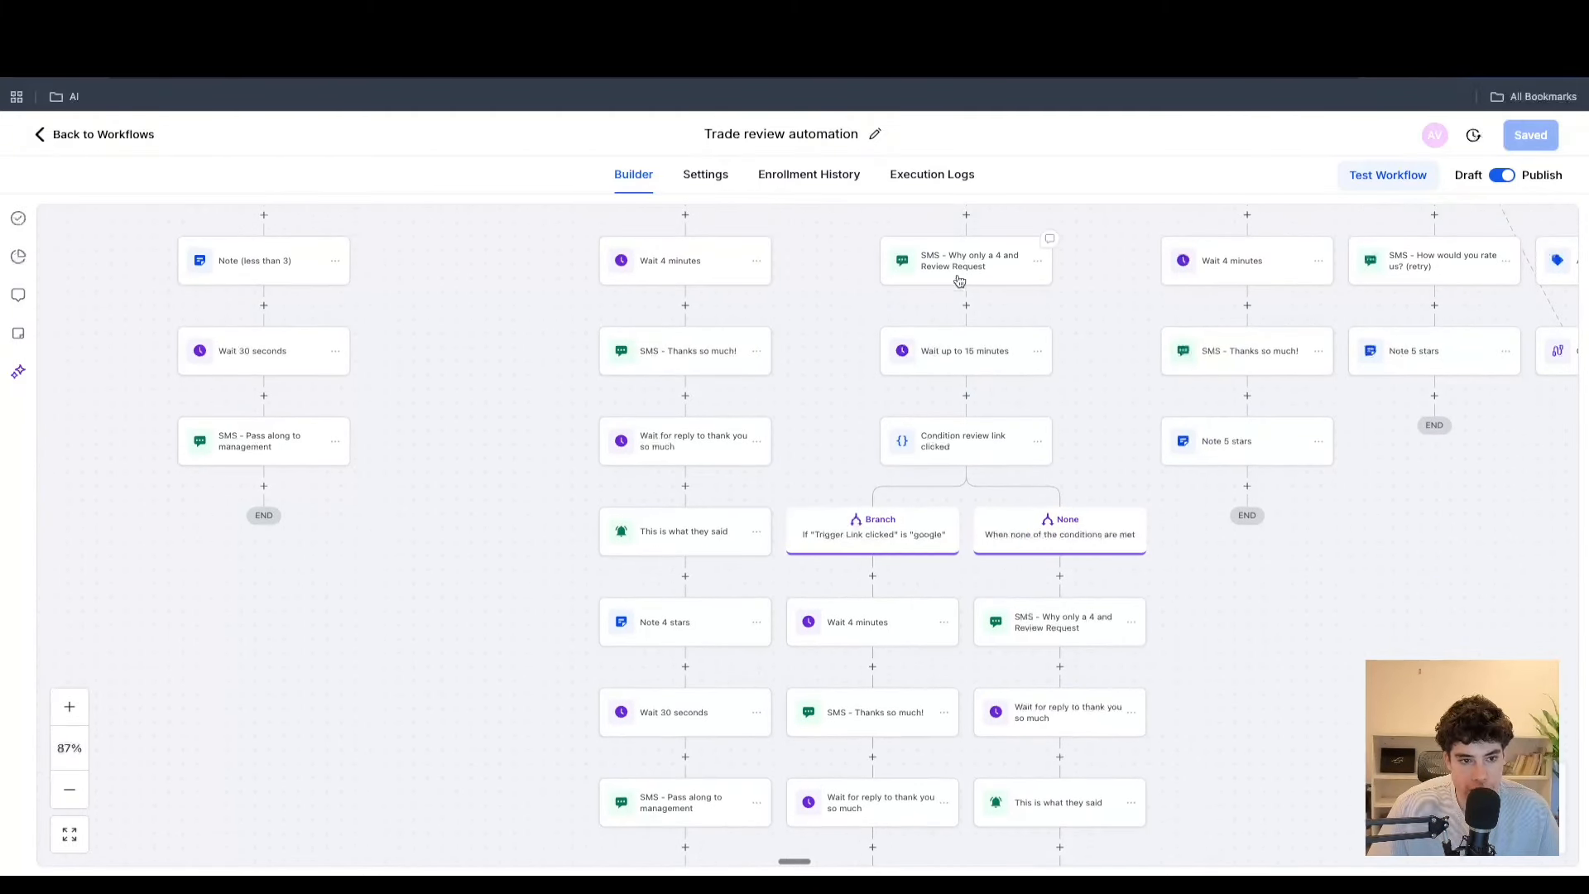
{"action": "scroll", "coordinate": [960, 282], "scroll_direction": "down", "scroll_amount": 2}
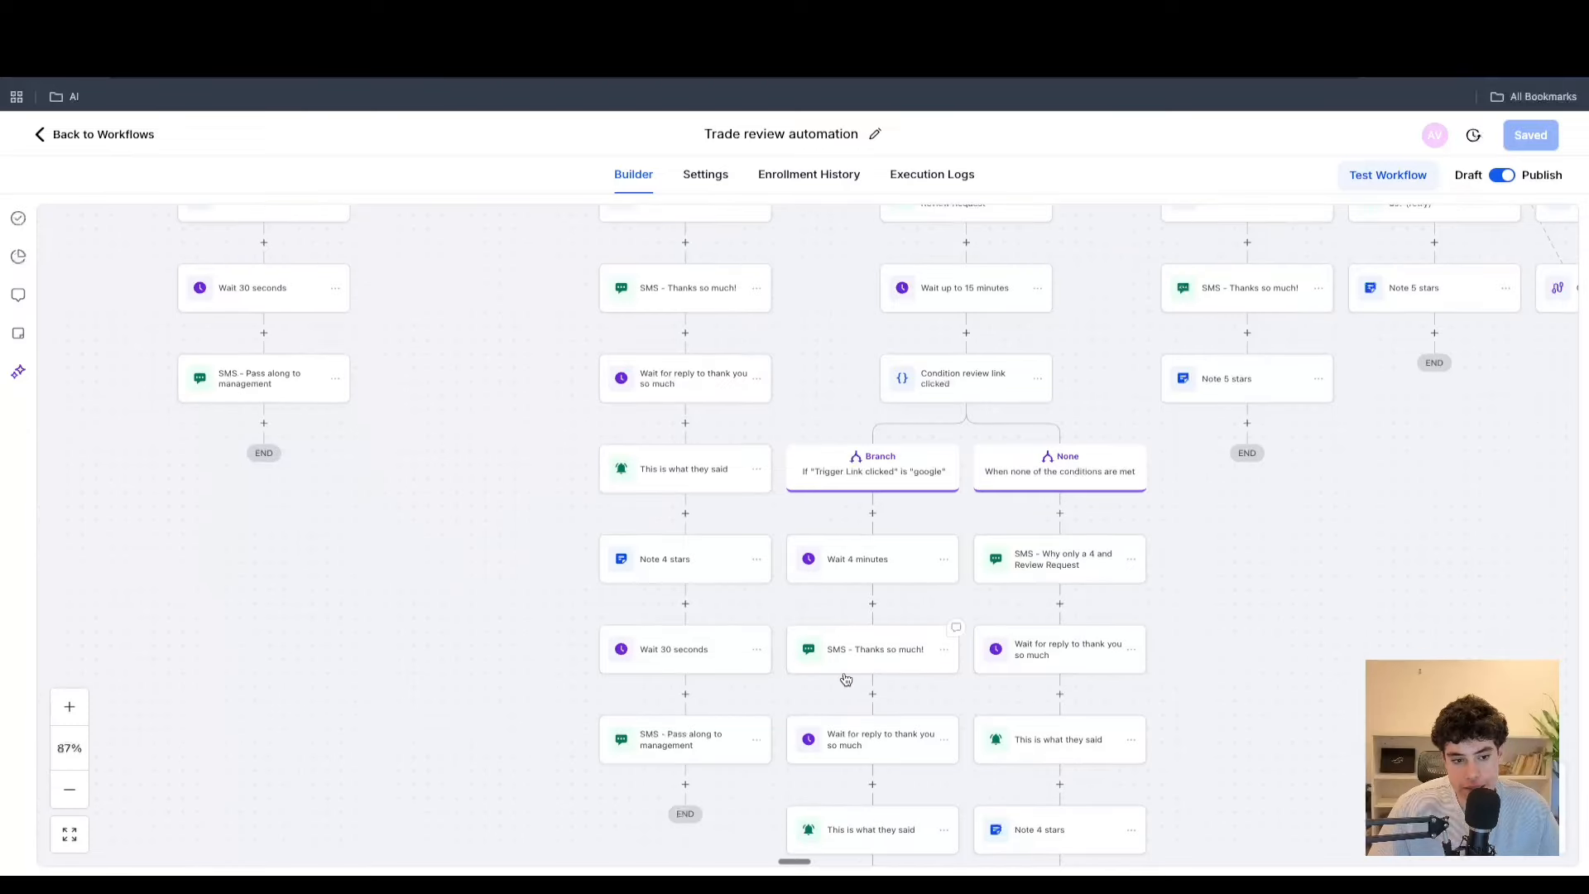
{"action": "scroll", "coordinate": [846, 679], "scroll_direction": "down", "scroll_amount": 10}
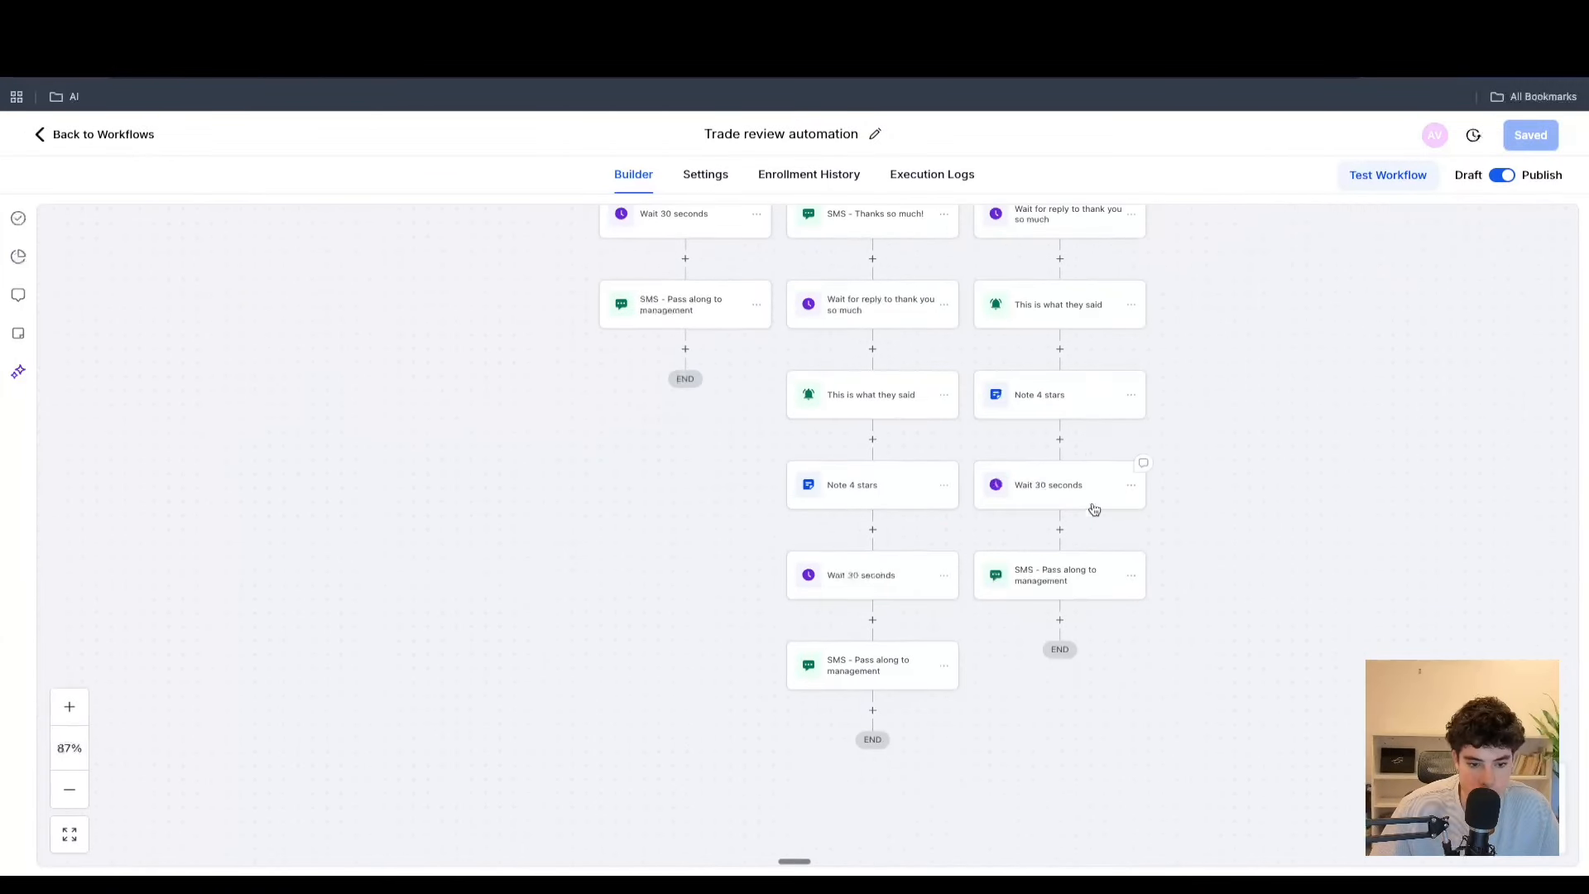
{"action": "scroll", "coordinate": [1040, 509], "scroll_direction": "up", "scroll_amount": 2}
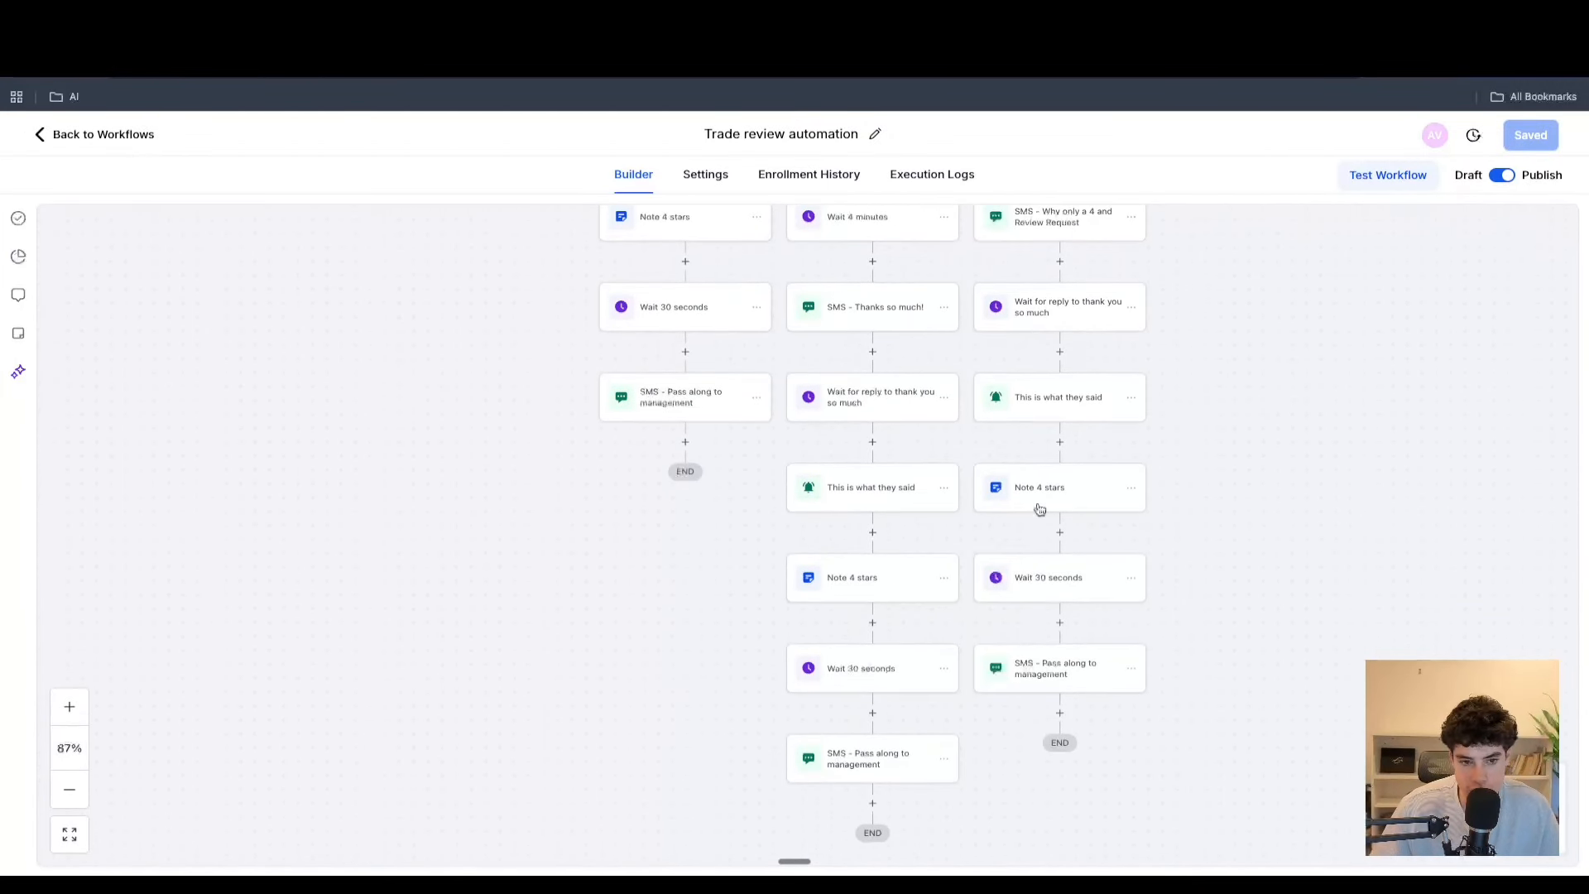
- Examine the rating 5 branch, including its review SMS, 15-minute wait, link-clicked condition and both resulting paths
{"action": "scroll", "coordinate": [1041, 509], "scroll_direction": "up", "scroll_amount": 10}
{"action": "scroll", "coordinate": [1040, 508], "scroll_direction": "right", "scroll_amount": 4}
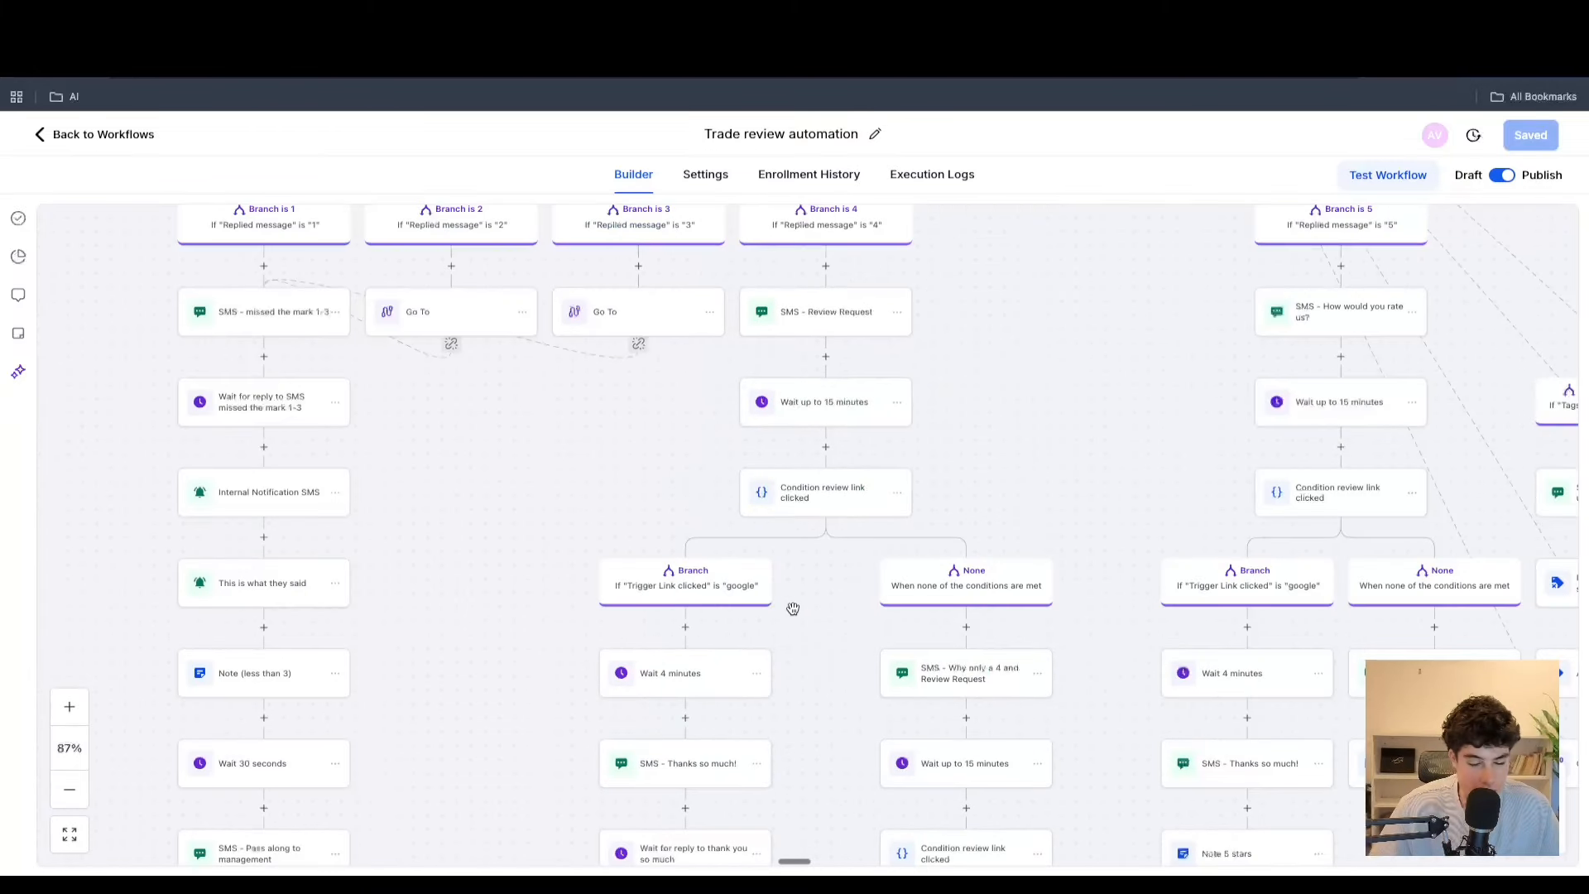
{"action": "scroll", "coordinate": [1056, 574], "scroll_direction": "up", "scroll_amount": 6}
{"action": "scroll", "coordinate": [1059, 579], "scroll_direction": "right", "scroll_amount": 7}
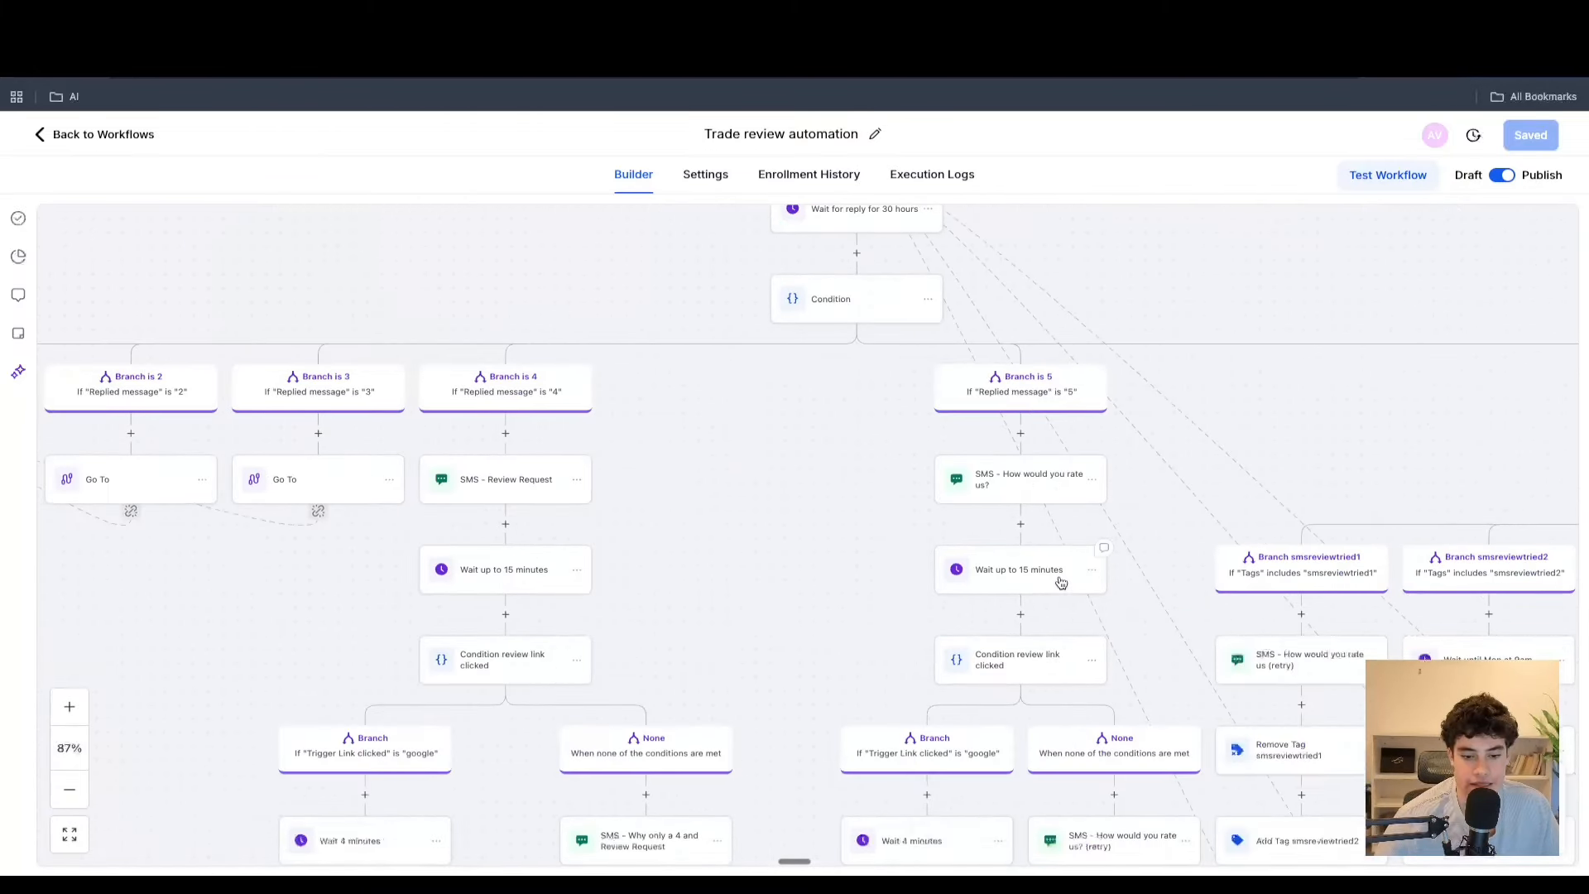
{"action": "scroll", "coordinate": [1063, 490], "scroll_direction": "down", "scroll_amount": 1}
{"action": "scroll", "coordinate": [1064, 490], "scroll_direction": "right", "scroll_amount": 2}
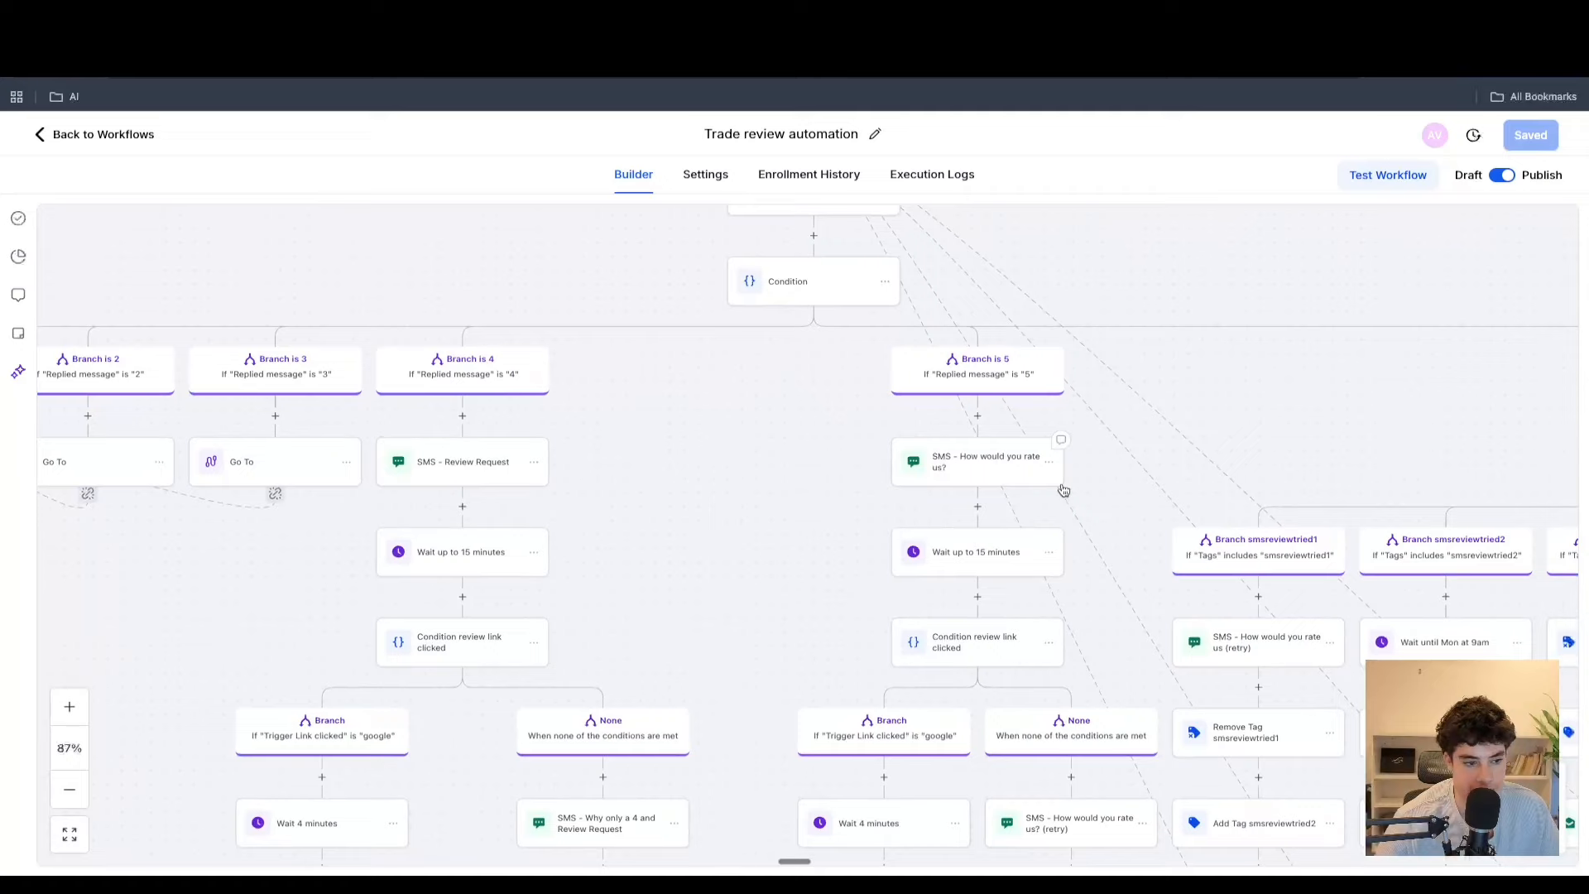
{"action": "scroll", "coordinate": [1054, 508], "scroll_direction": "down", "scroll_amount": 1}
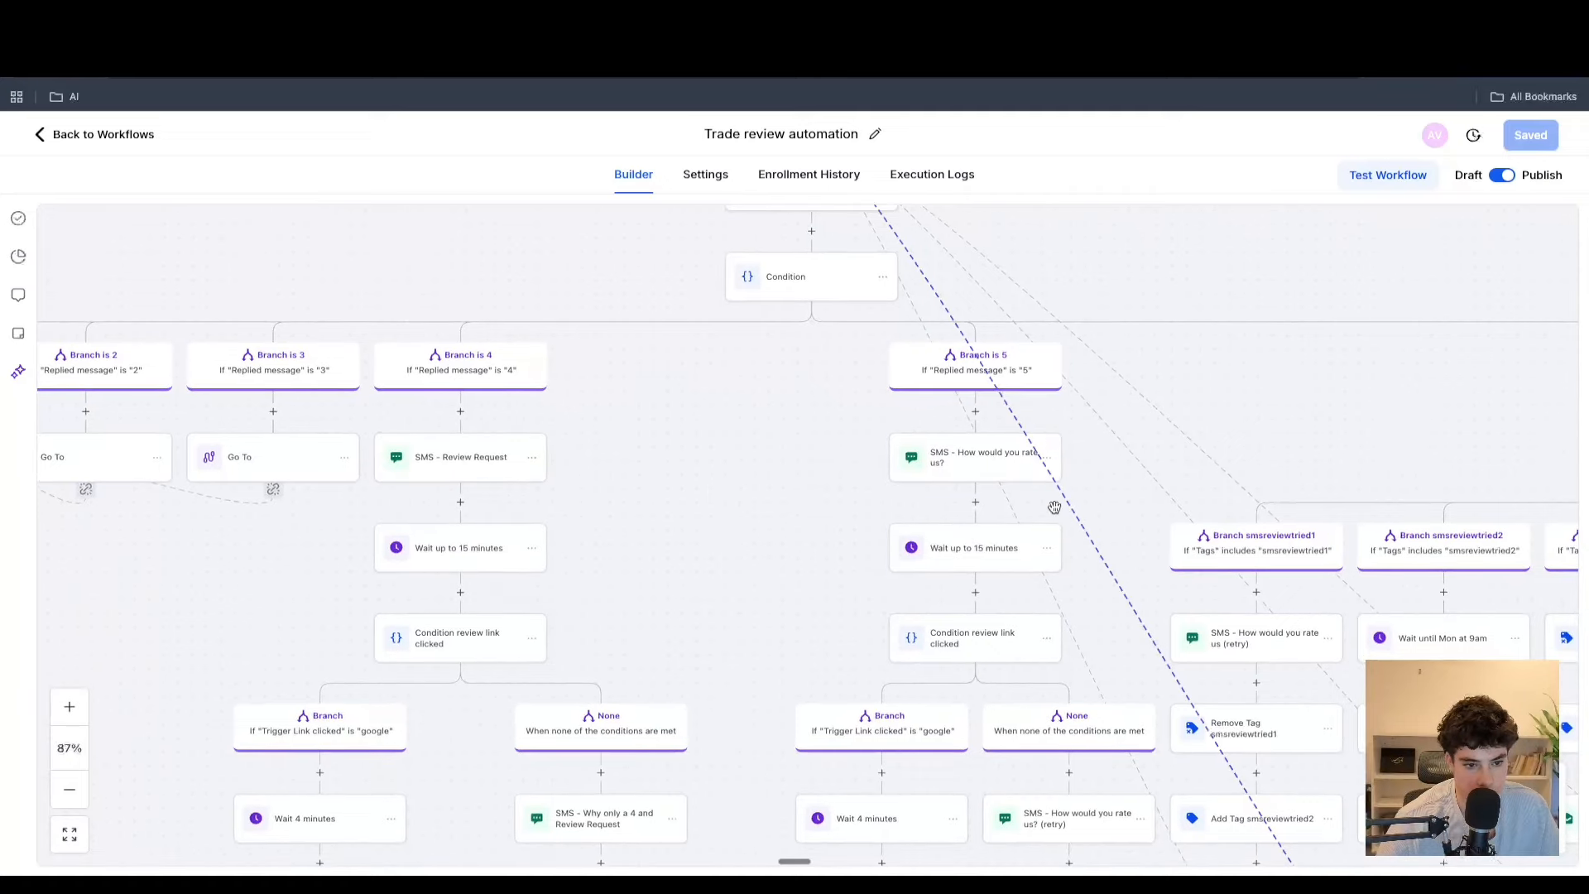
{"action": "scroll", "coordinate": [1054, 507], "scroll_direction": "down", "scroll_amount": 10}
{"action": "scroll", "coordinate": [1224, 416], "scroll_direction": "right", "scroll_amount": 2}
{"action": "scroll", "coordinate": [1224, 416], "scroll_direction": "up", "scroll_amount": 1}
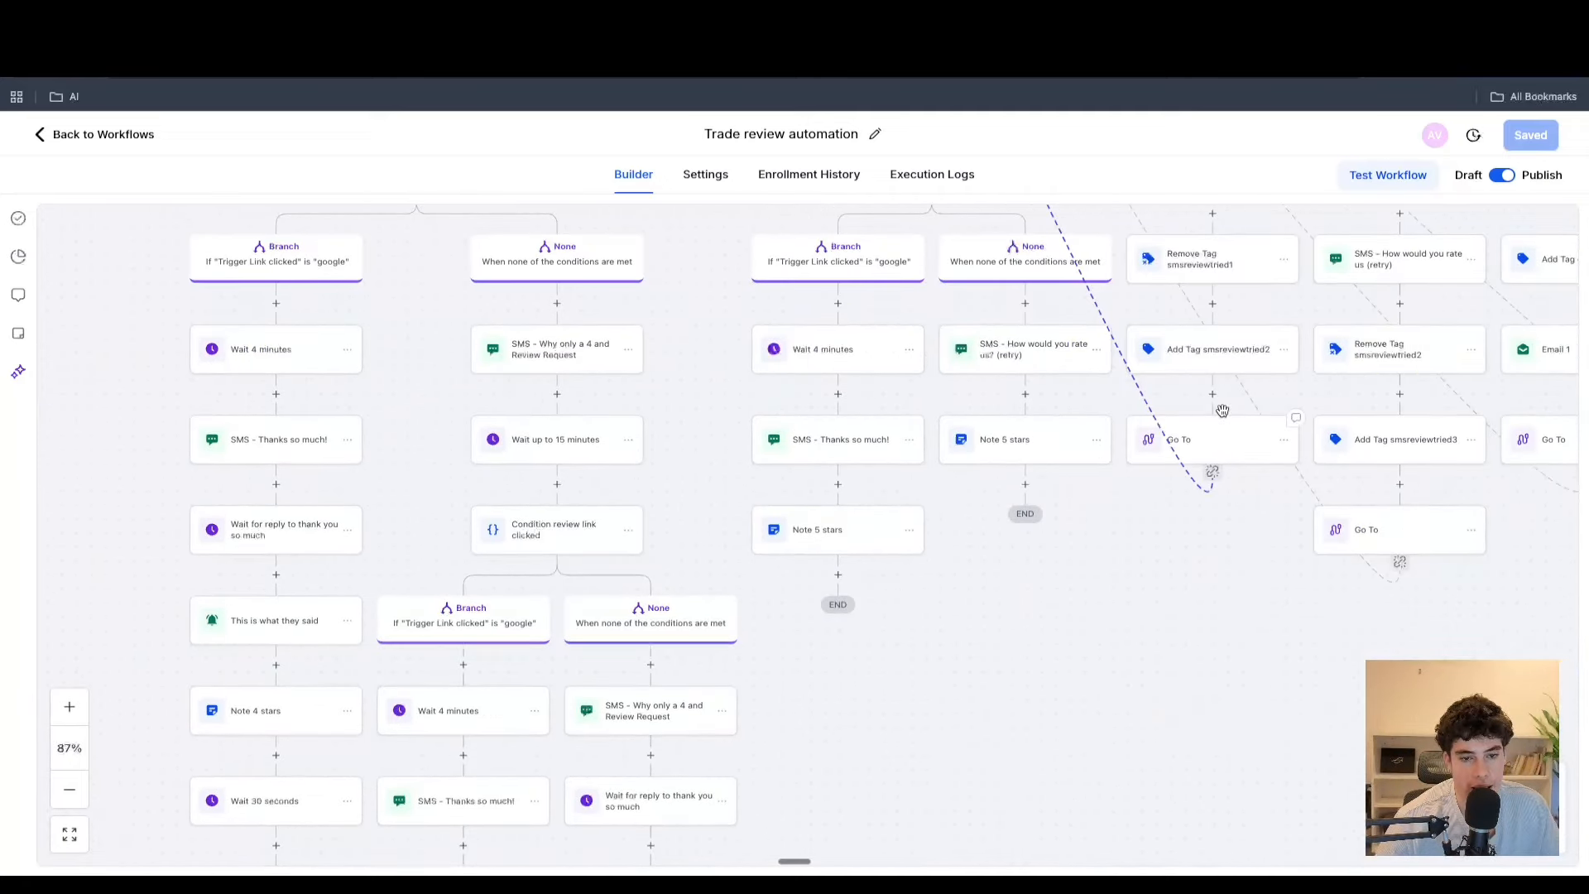
- Examine the retry branches under "Condition how many tries" and read the "SMS - How would you rate us (retry)" message in the smsreviewtried1 branch
{"action": "scroll", "coordinate": [1222, 411], "scroll_direction": "up", "scroll_amount": 7}
{"action": "scroll", "coordinate": [1222, 411], "scroll_direction": "right", "scroll_amount": 10}
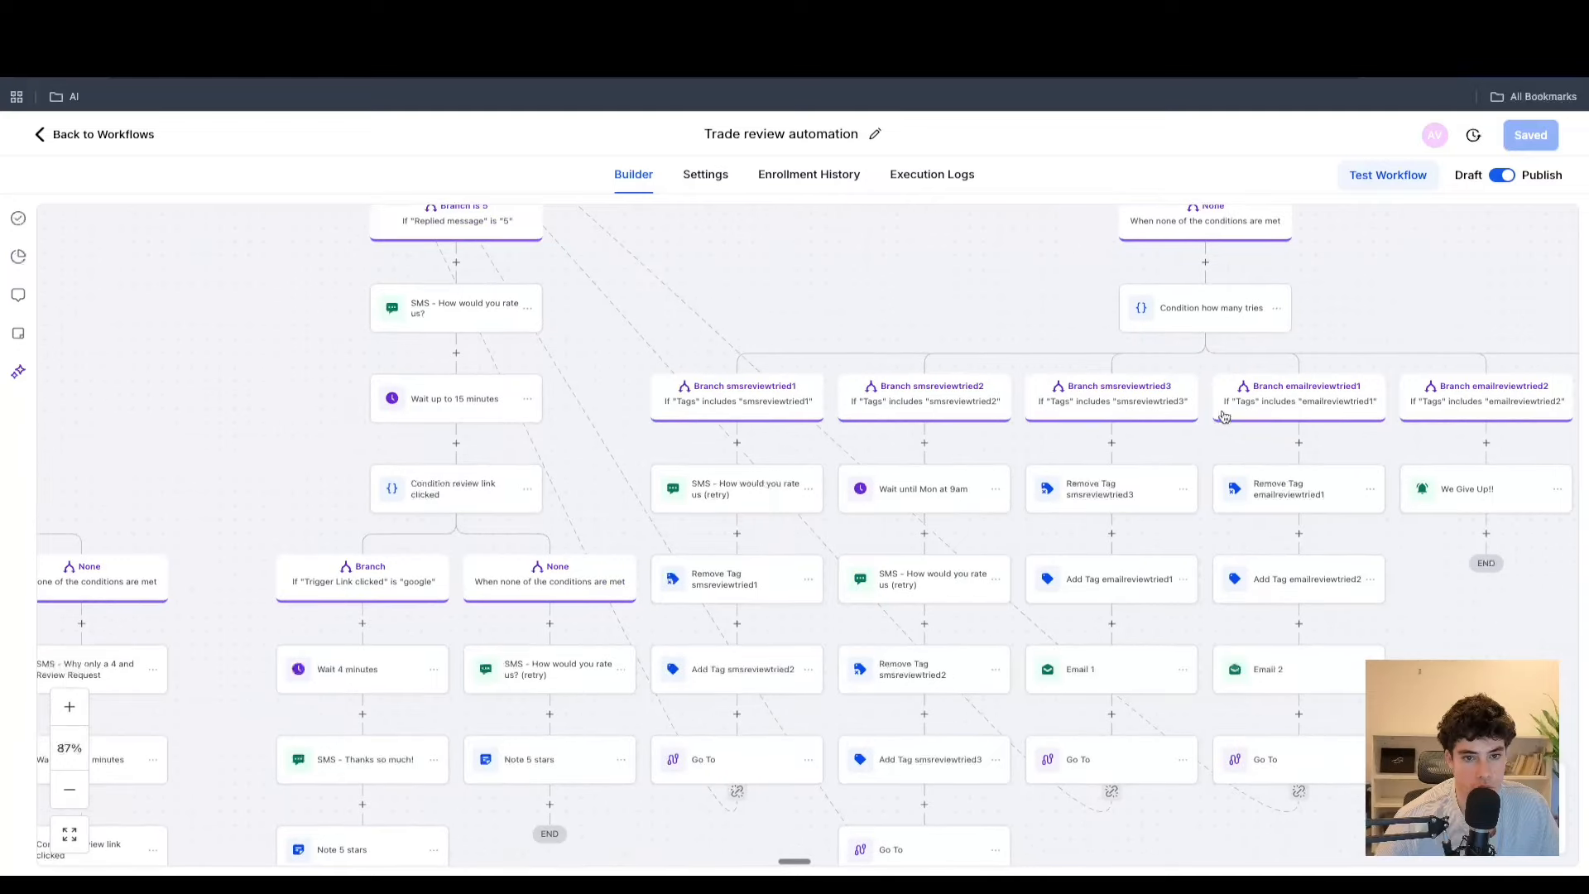
{"action": "scroll", "coordinate": [1224, 417], "scroll_direction": "up", "scroll_amount": 4}
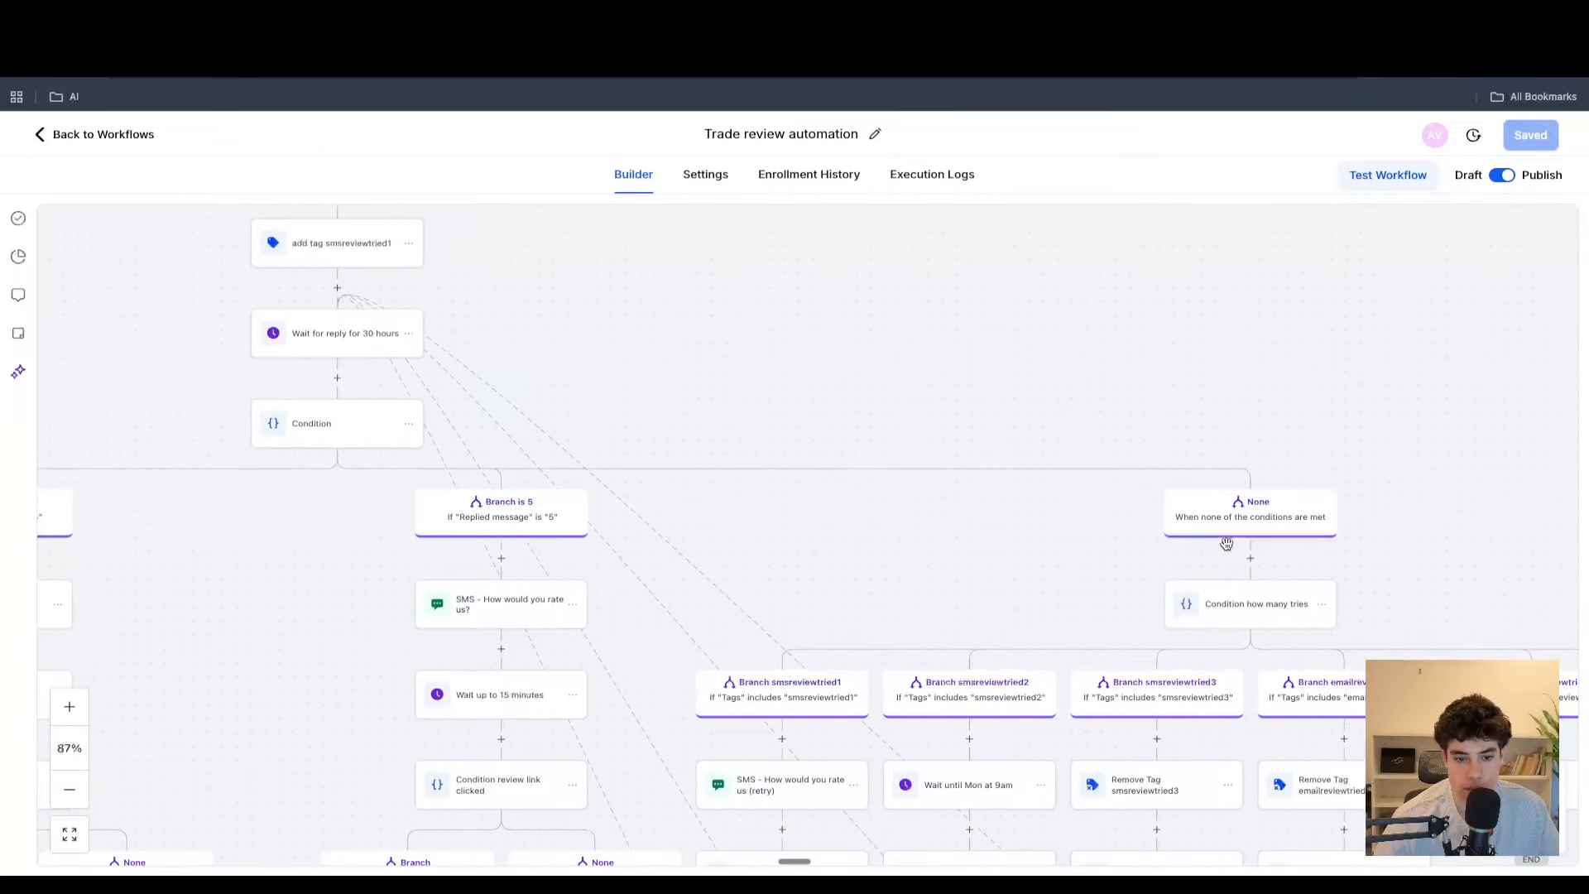
{"action": "scroll", "coordinate": [1226, 544], "scroll_direction": "down", "scroll_amount": 2}
{"action": "scroll", "coordinate": [1227, 544], "scroll_direction": "down", "scroll_amount": 1}
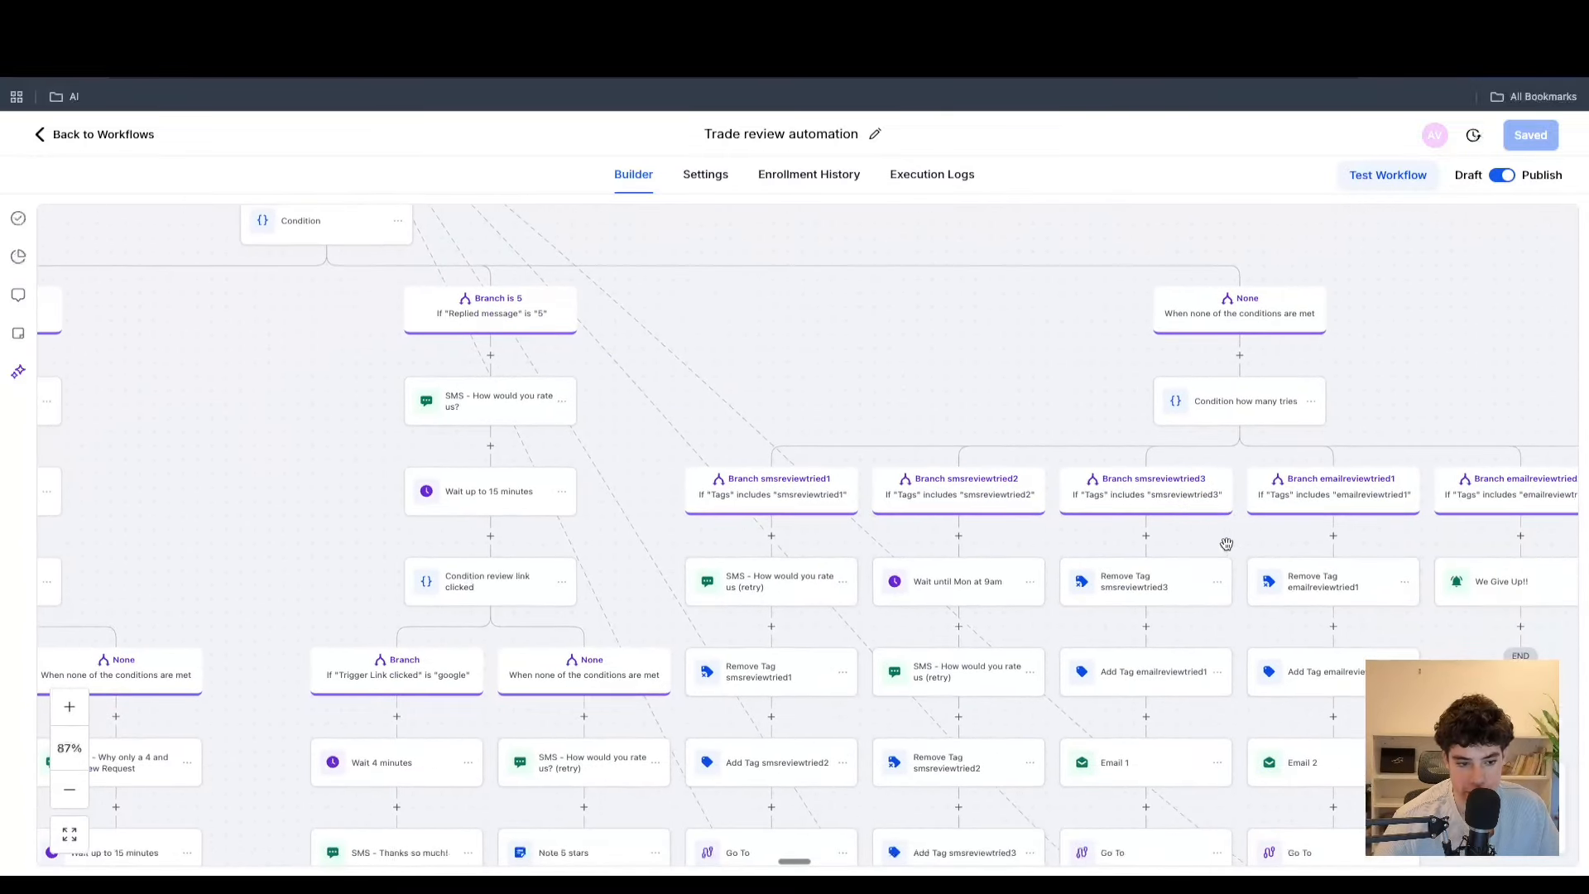
{"action": "left_click", "coordinate": [828, 591]}
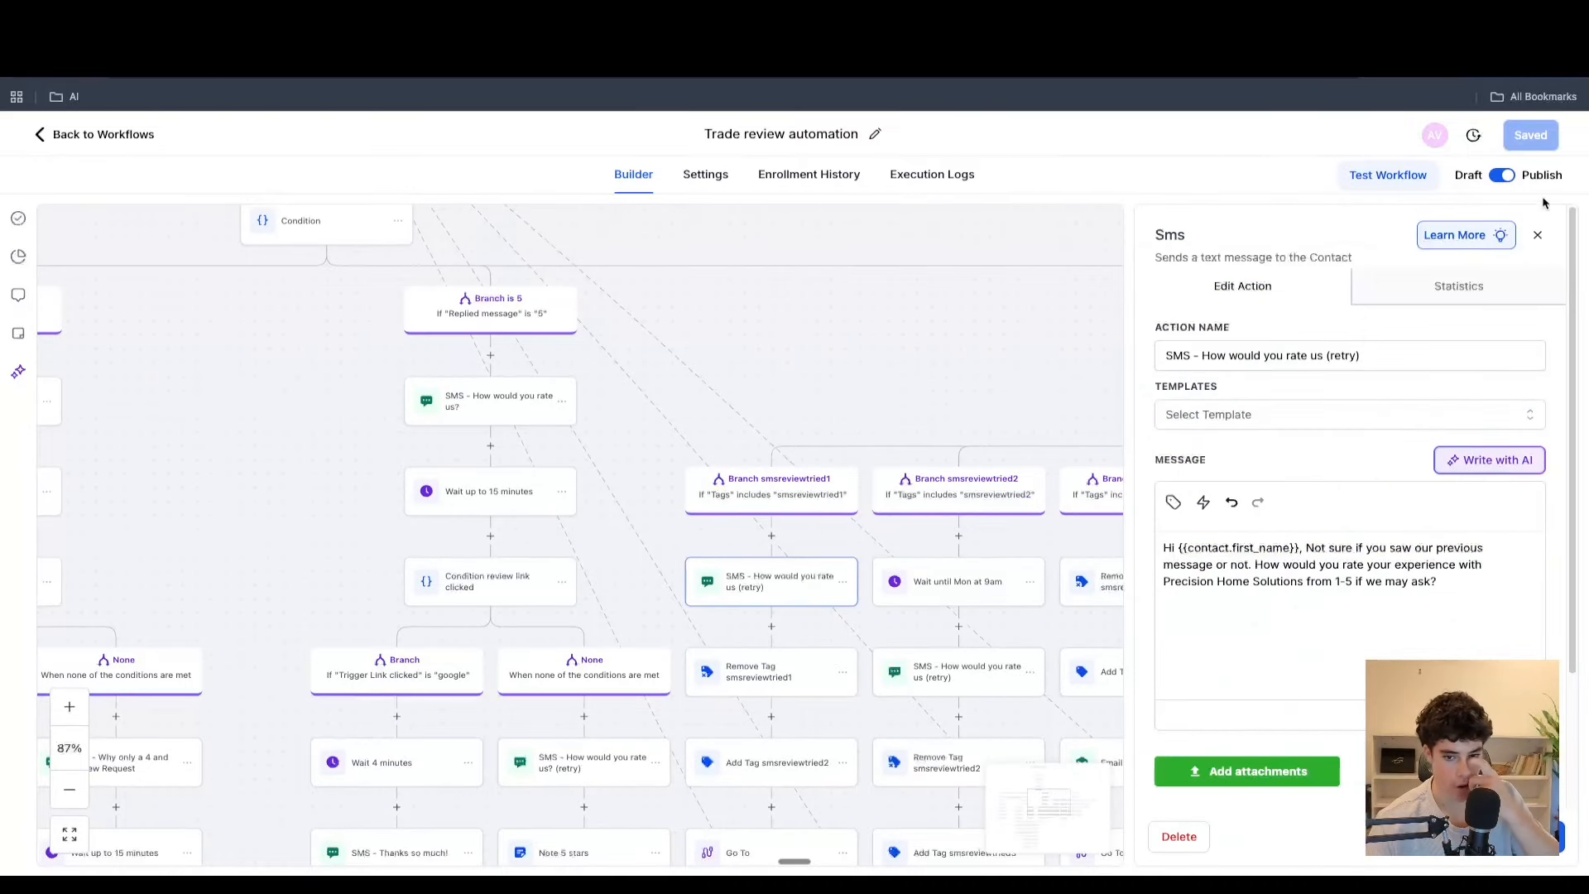
{"action": "left_click", "coordinate": [1544, 235]}
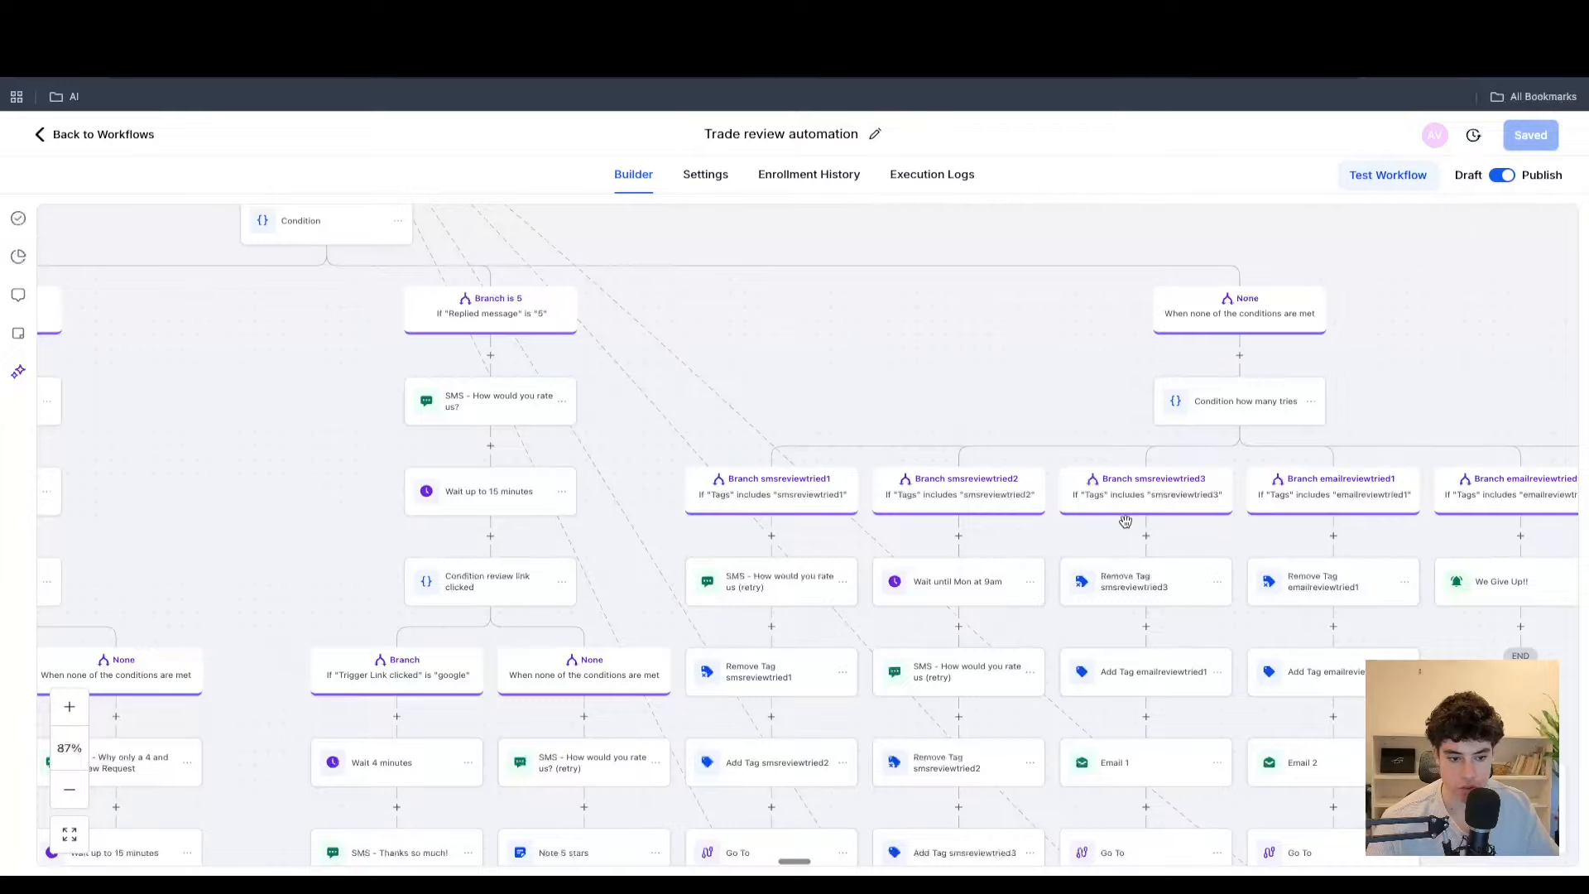
{"action": "scroll", "coordinate": [1126, 521], "scroll_direction": "down", "scroll_amount": 1}
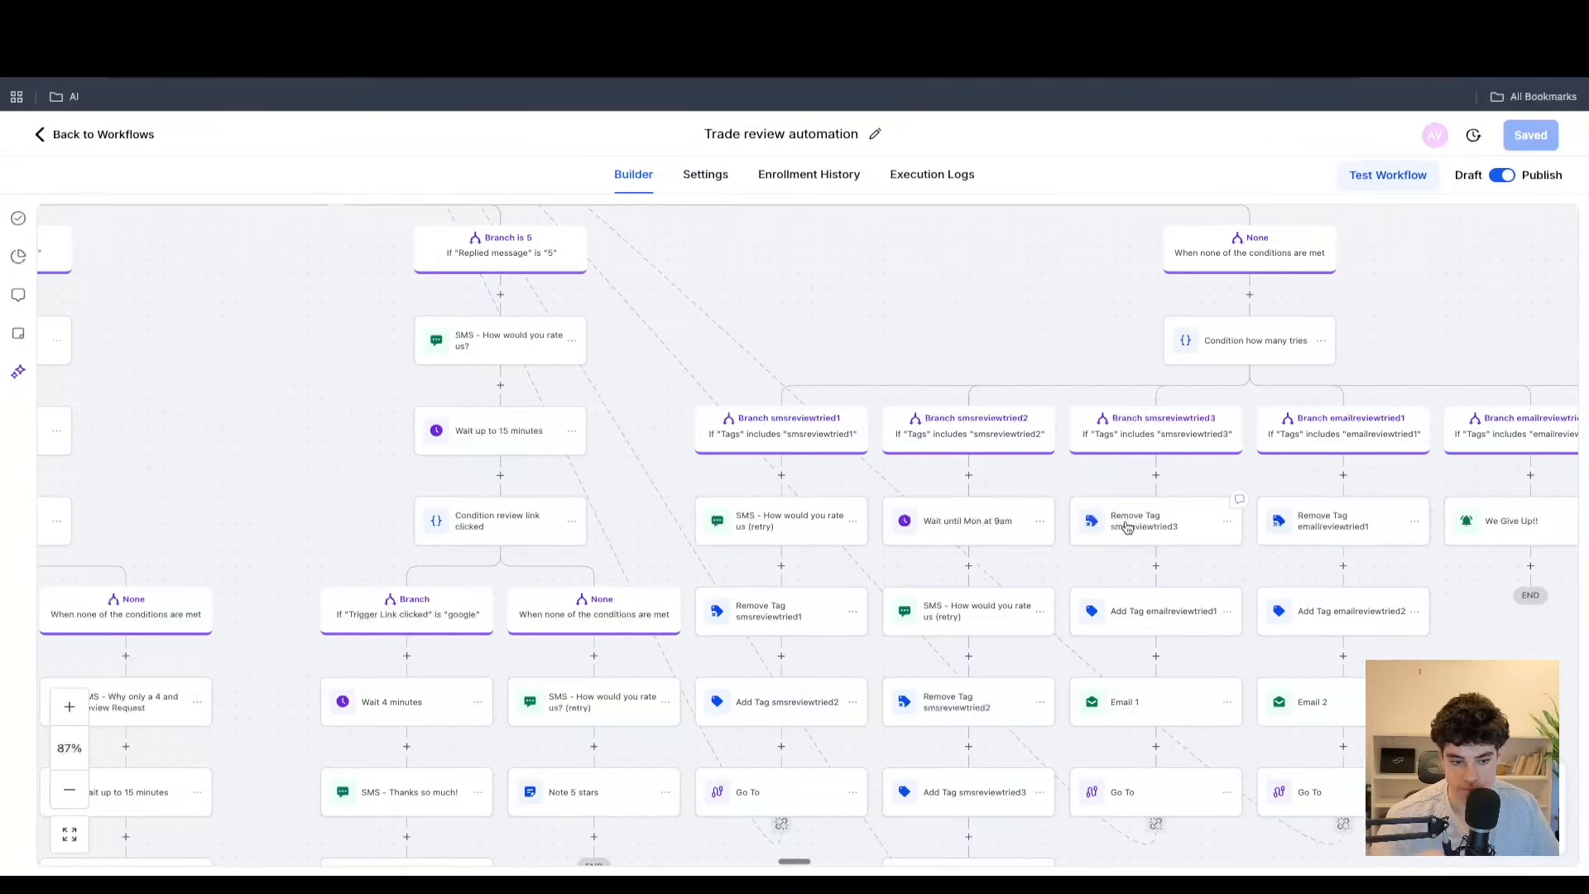